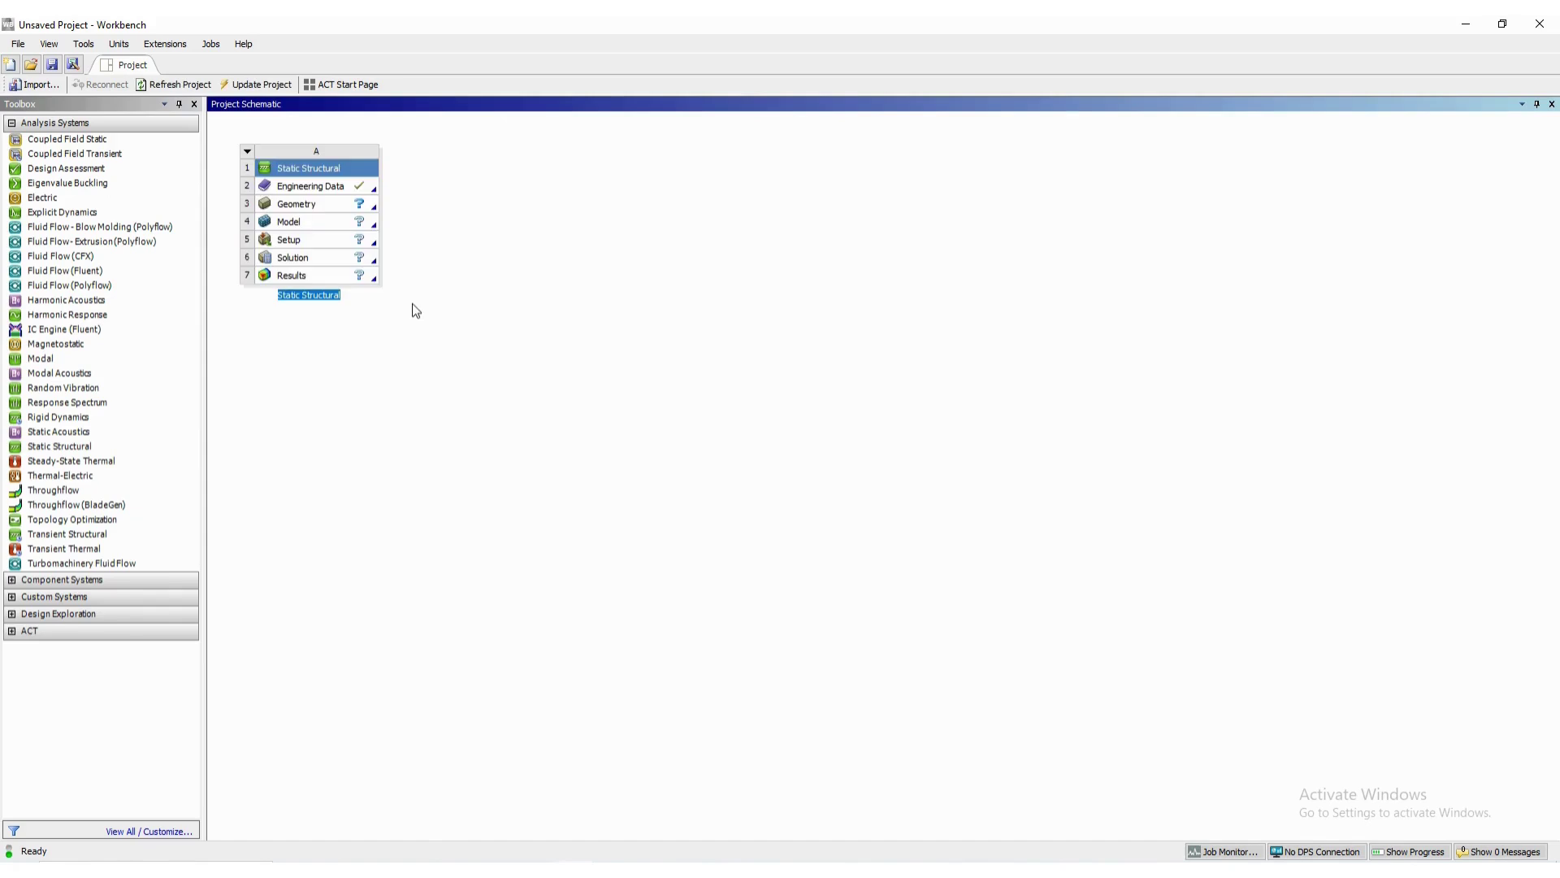
# Create a new DesignModeler geometry from the Geometry cell of the Static Structural system.
pyautogui.click(421, 320)
pyautogui.click(301, 203)
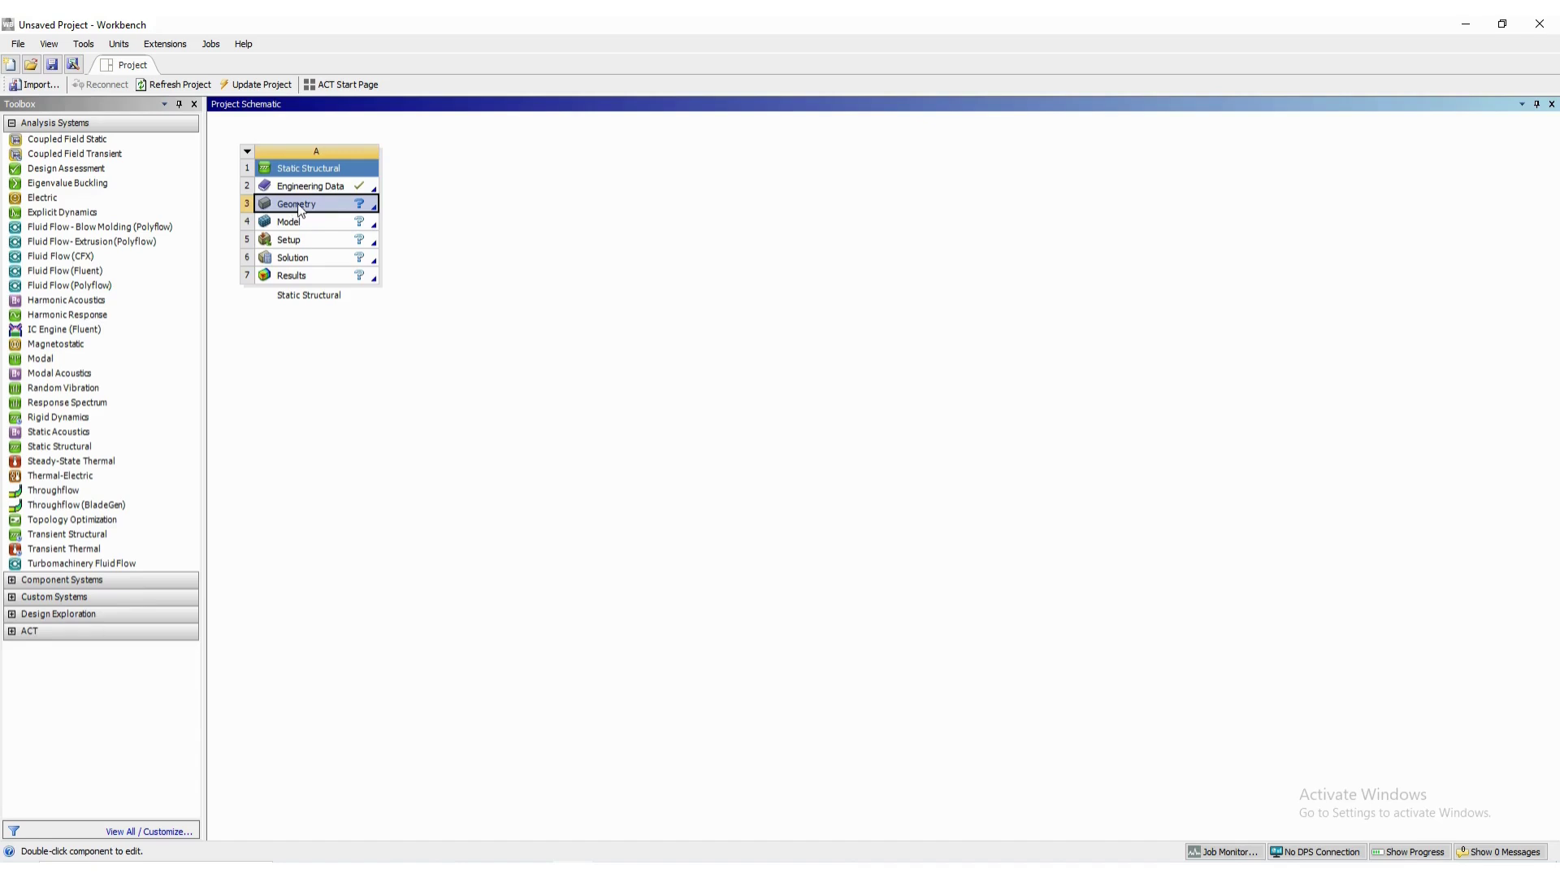
pyautogui.rightClick(297, 203)
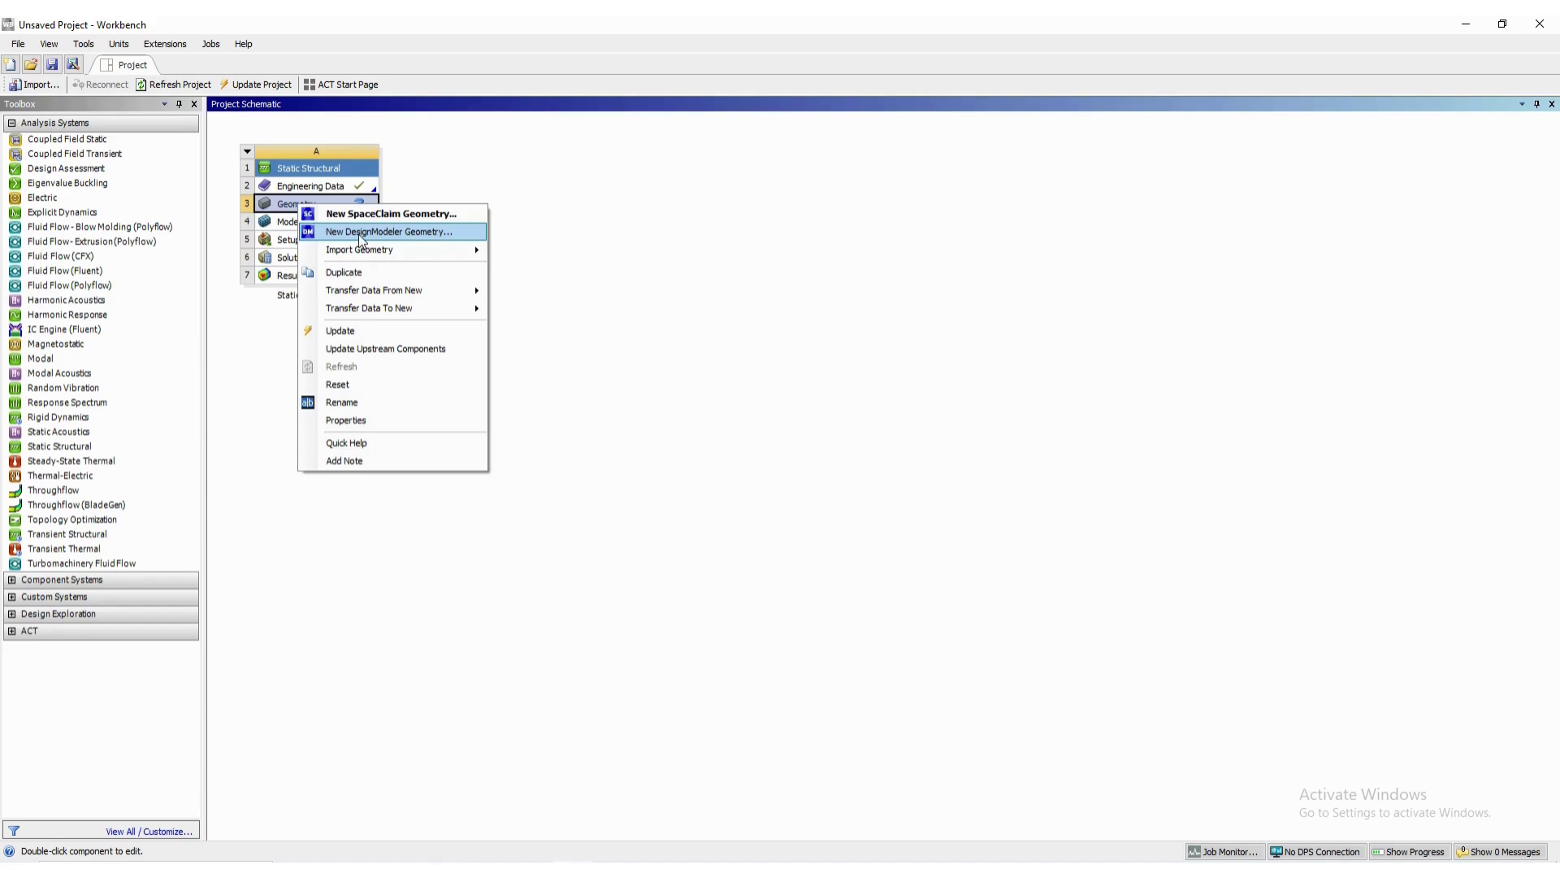
pyautogui.click(358, 234)
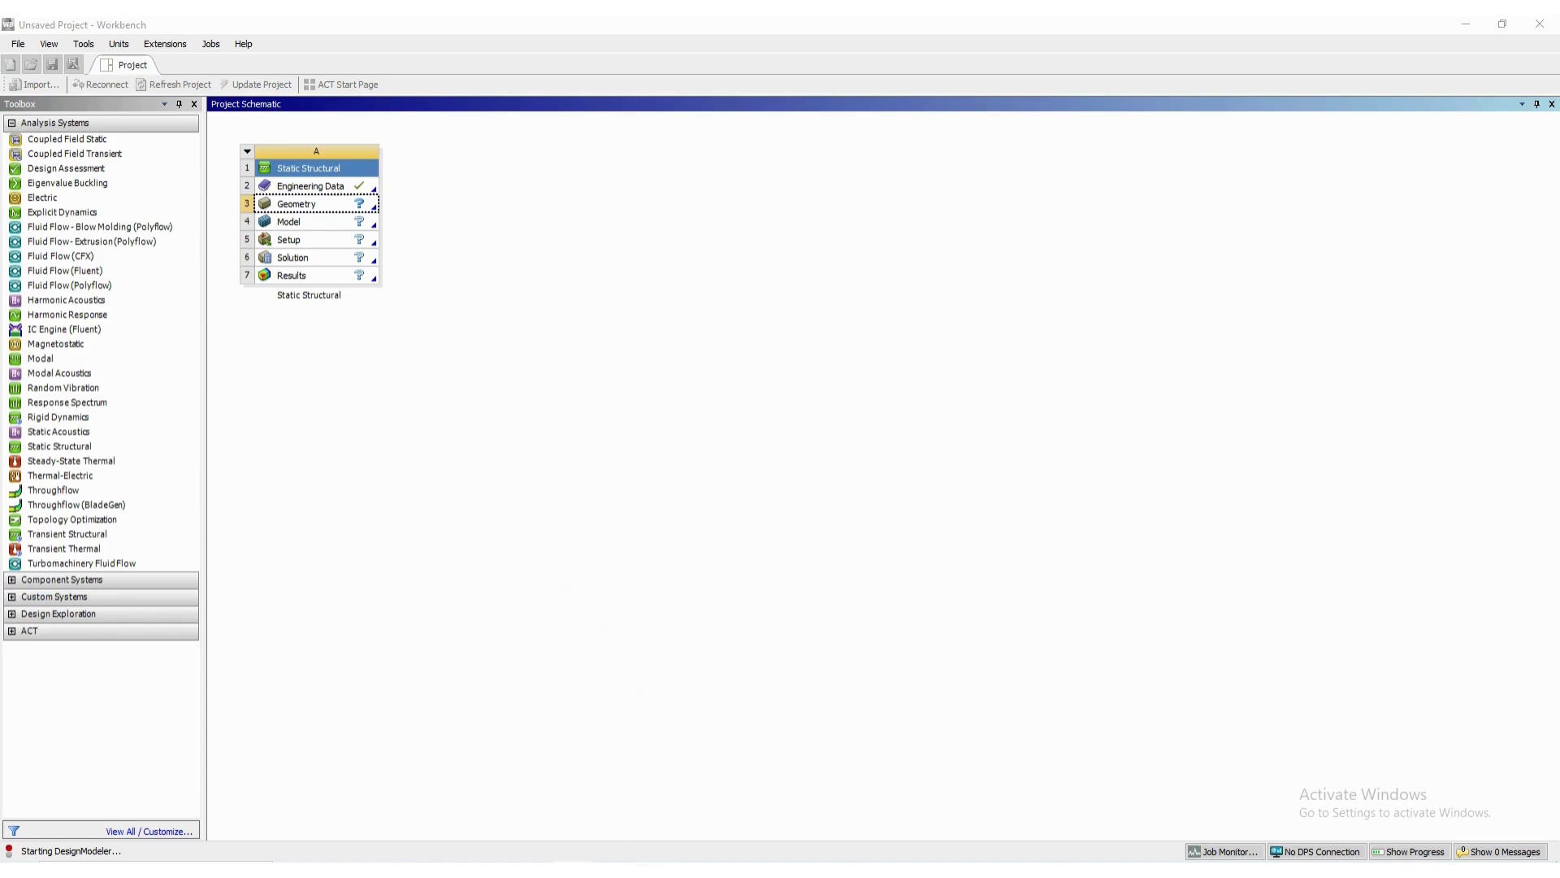
# Switch to the Four Bar Mechanism document in Word, allowing AnsysWB Module through the firewall, and find the first rectangle sketch illustration.
pyautogui.click(652, 867)
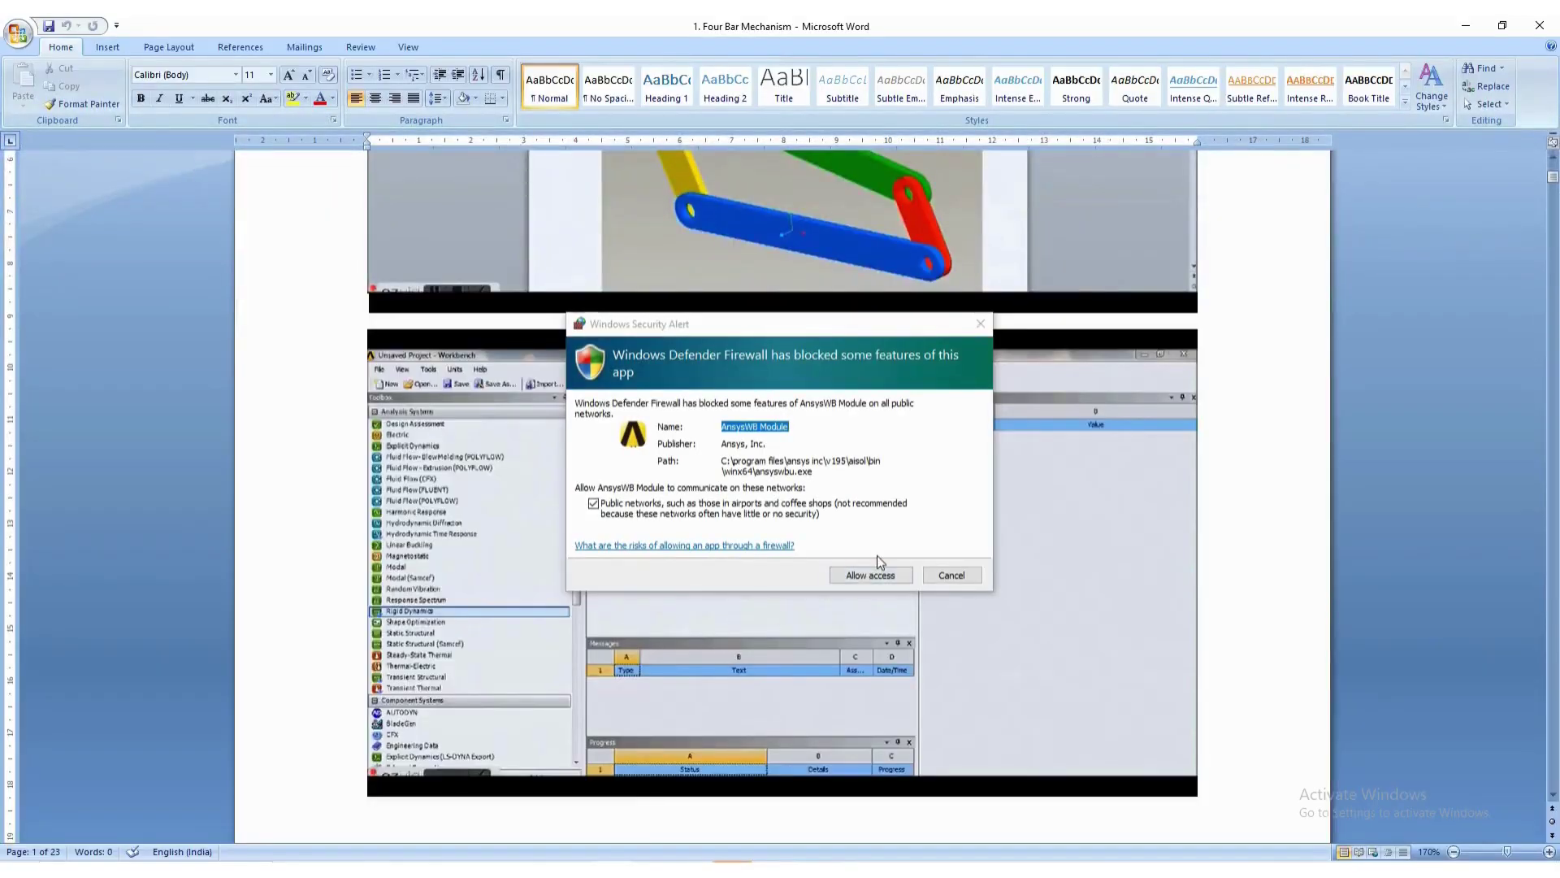
pyautogui.click(870, 575)
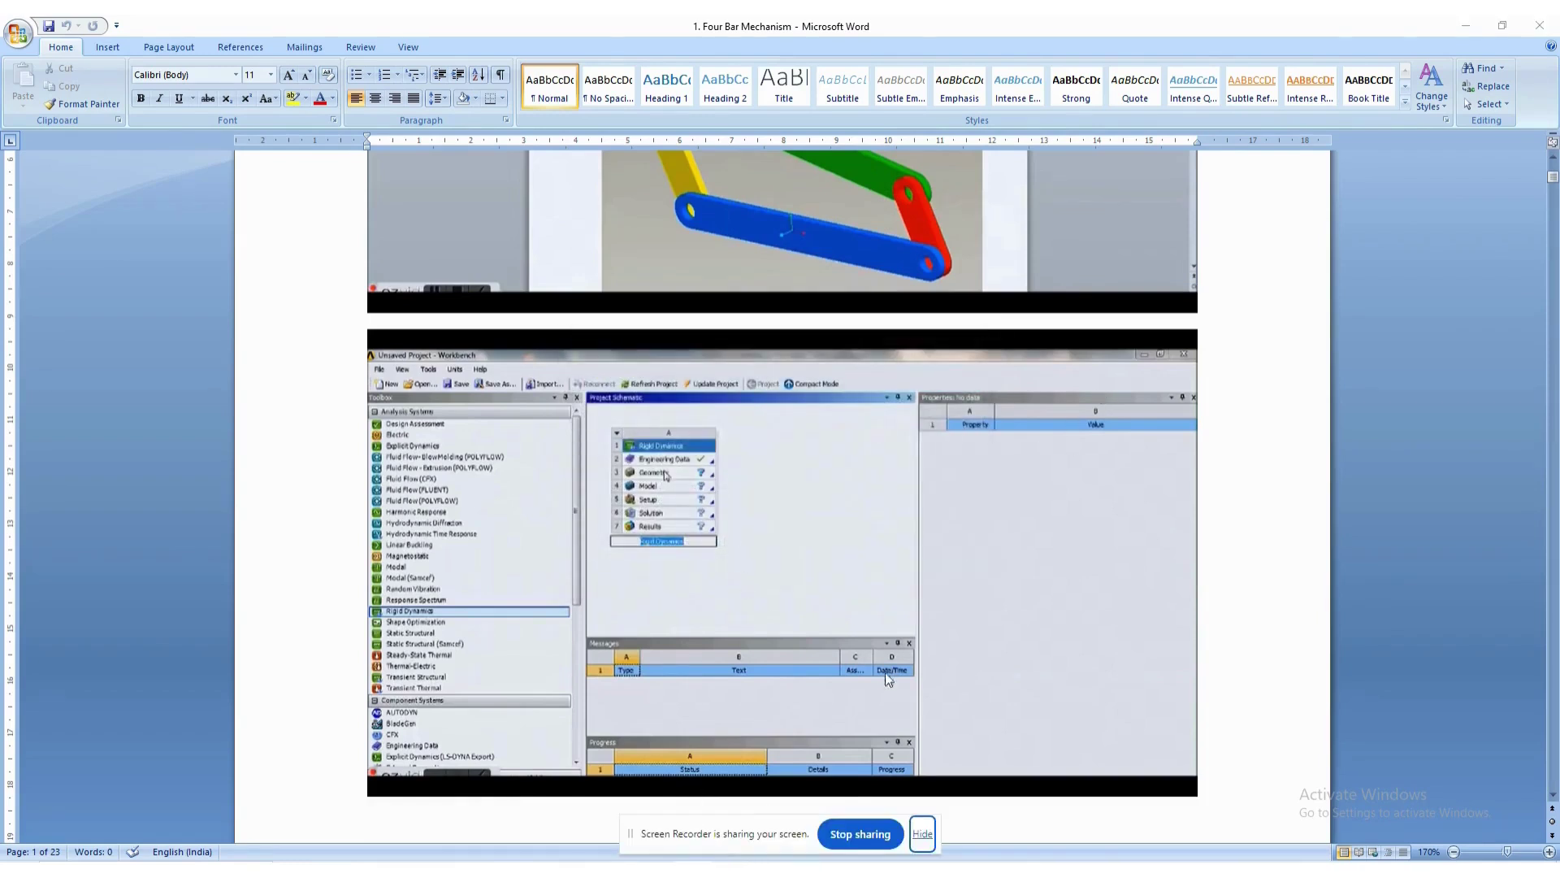
pyautogui.click(922, 832)
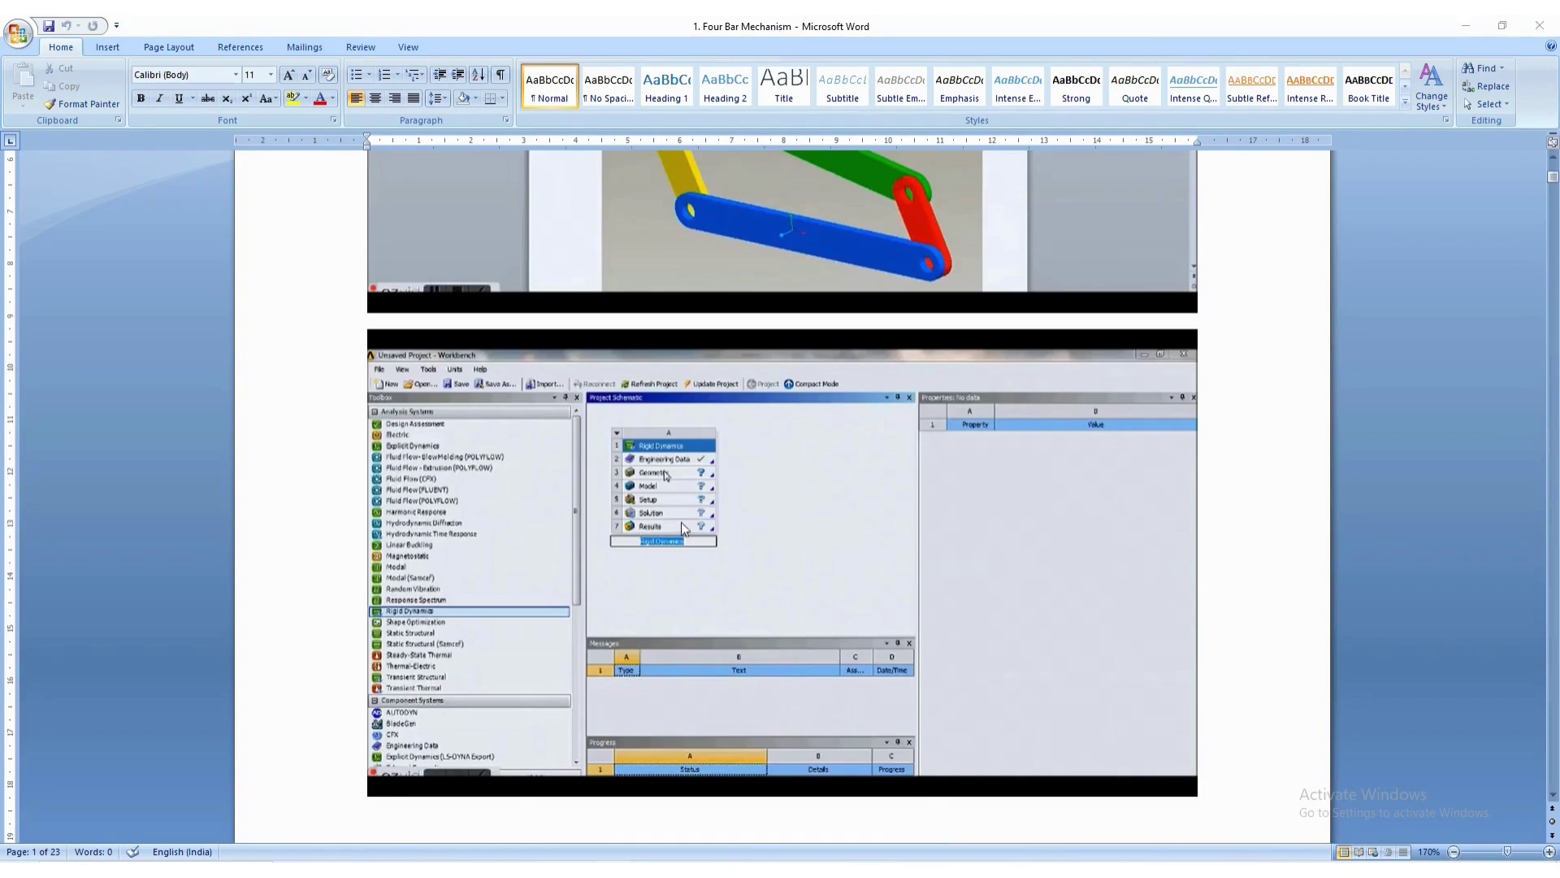
pyautogui.scroll(-15, 666, 590)
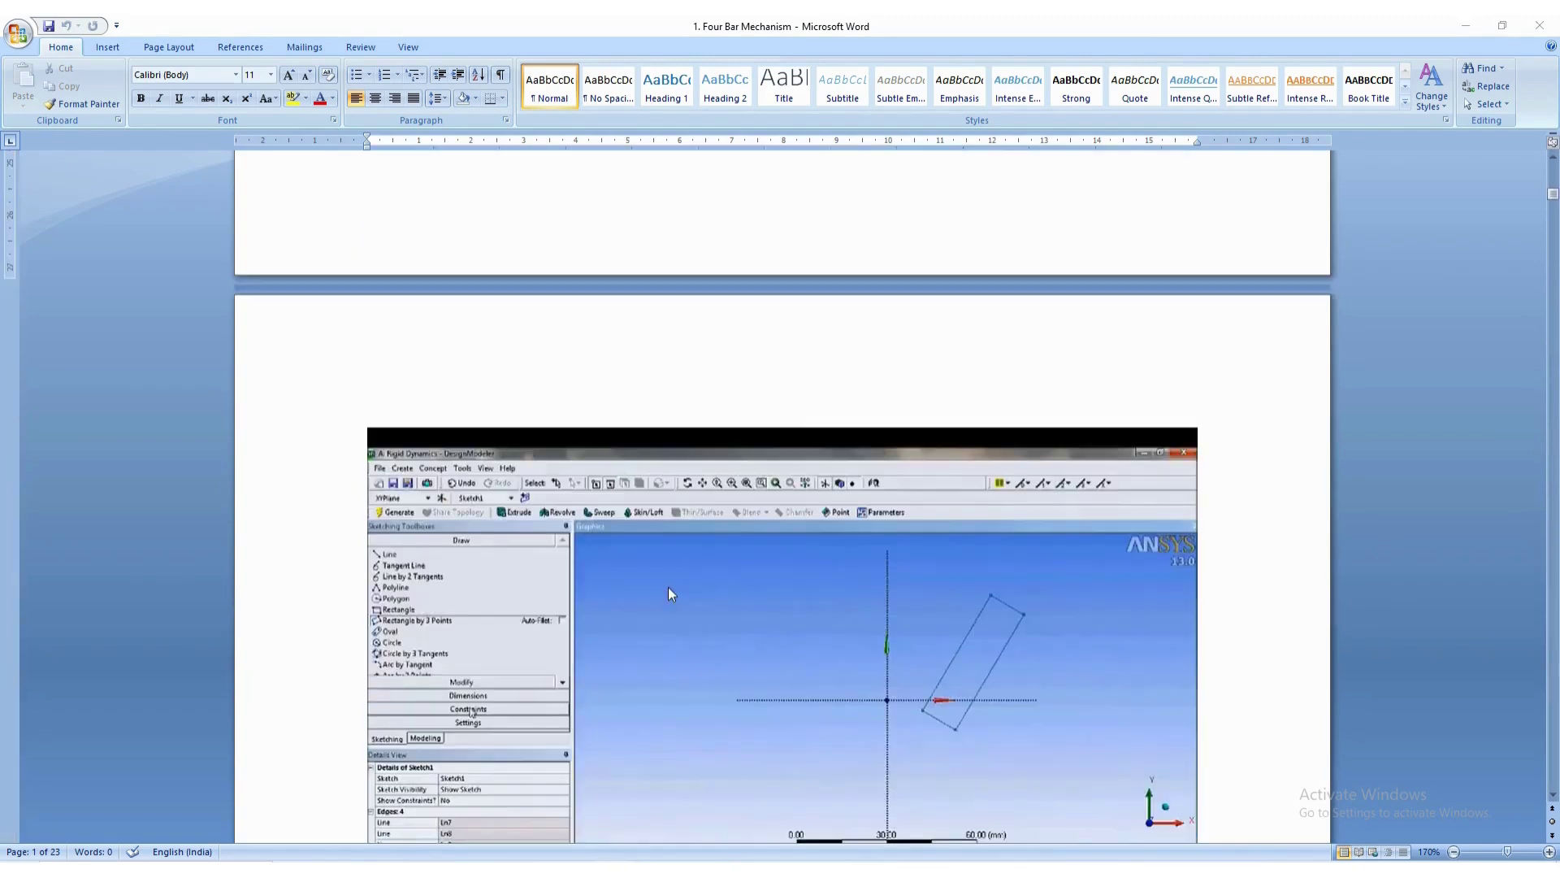
pyautogui.scroll(1, 686, 499)
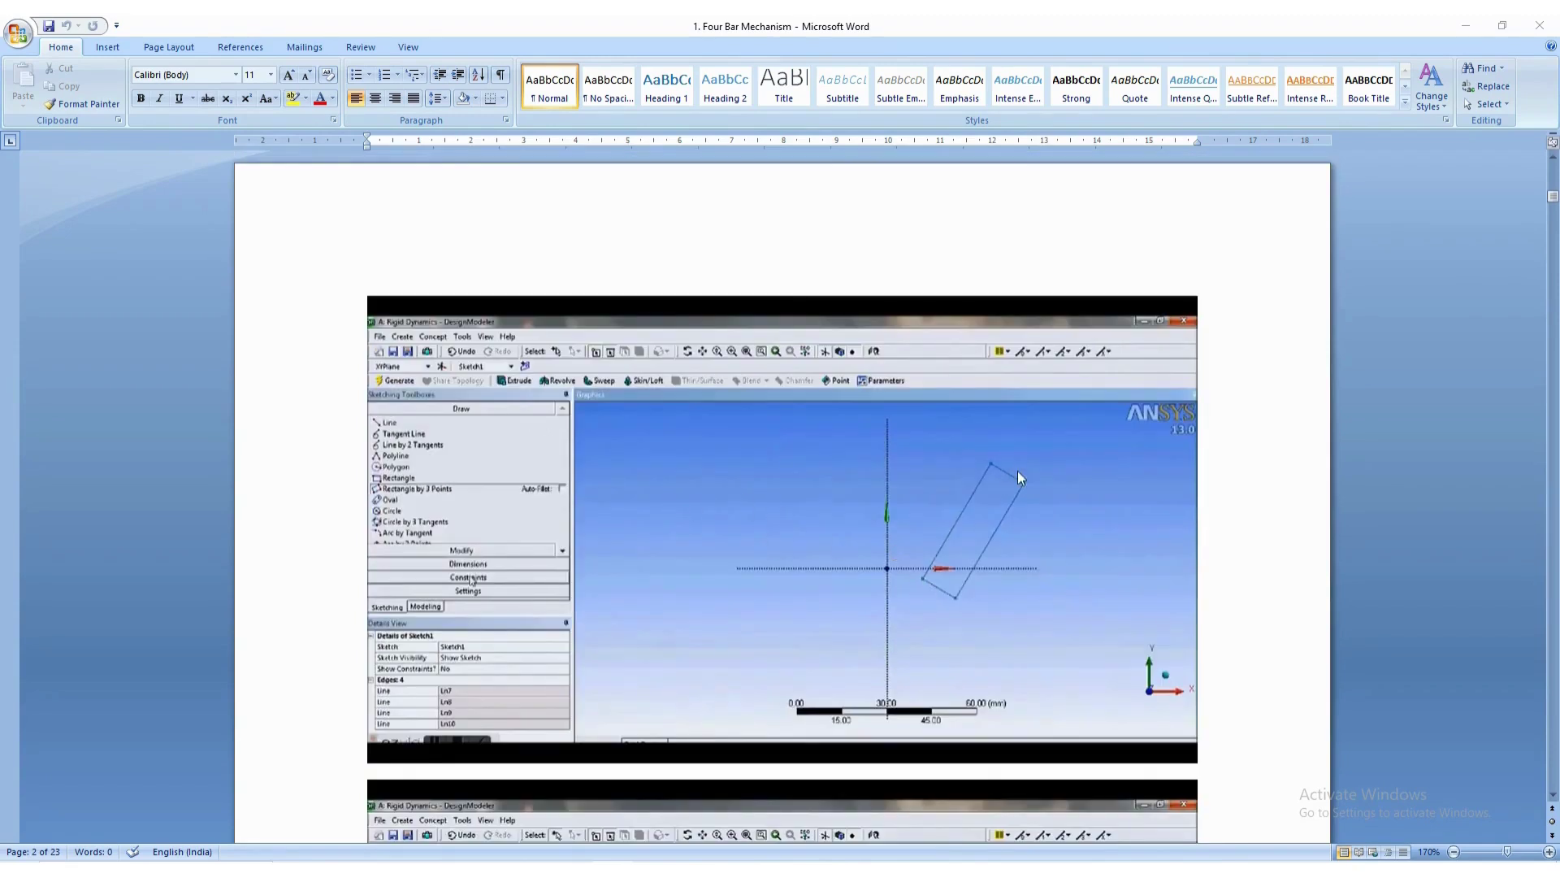
# Switch to DesignModeler and set the length unit to Millimeter.
pyautogui.click(637, 860)
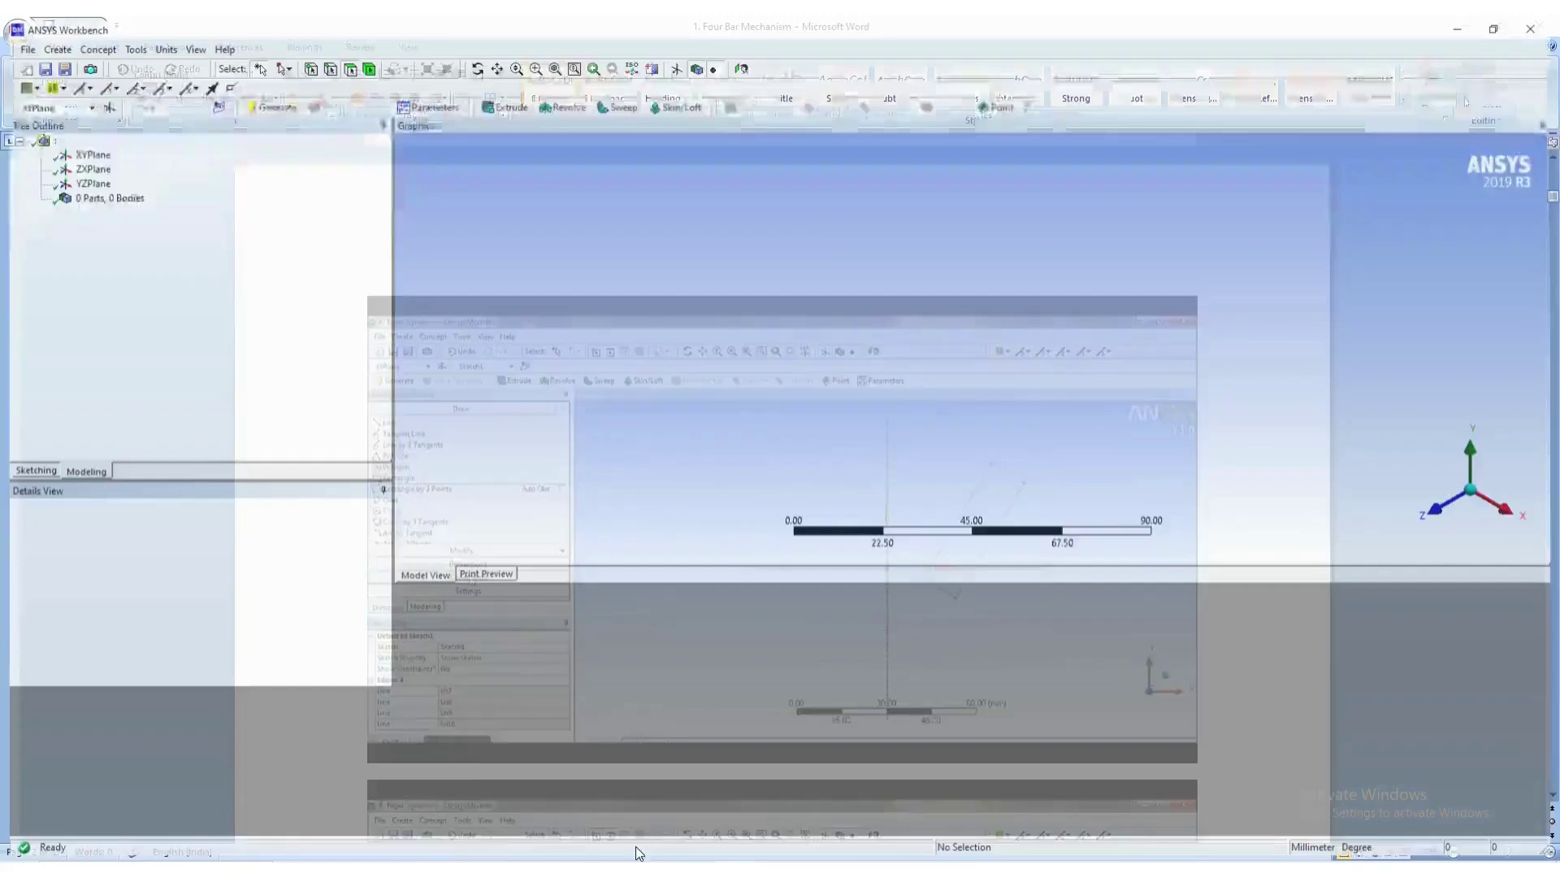
pyautogui.moveTo(653, 867)
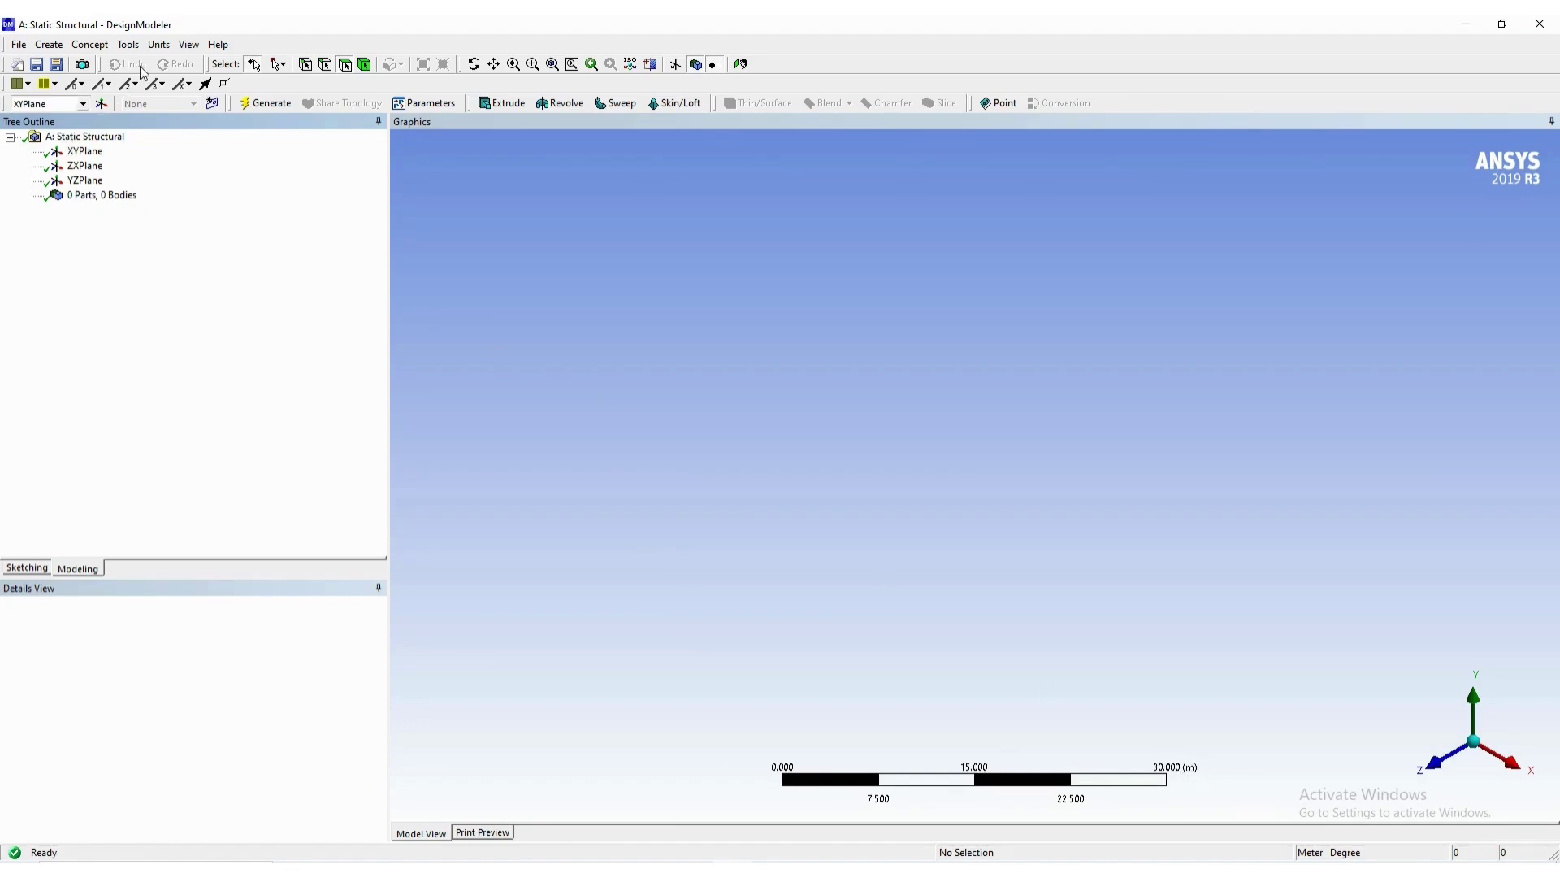
pyautogui.click(159, 46)
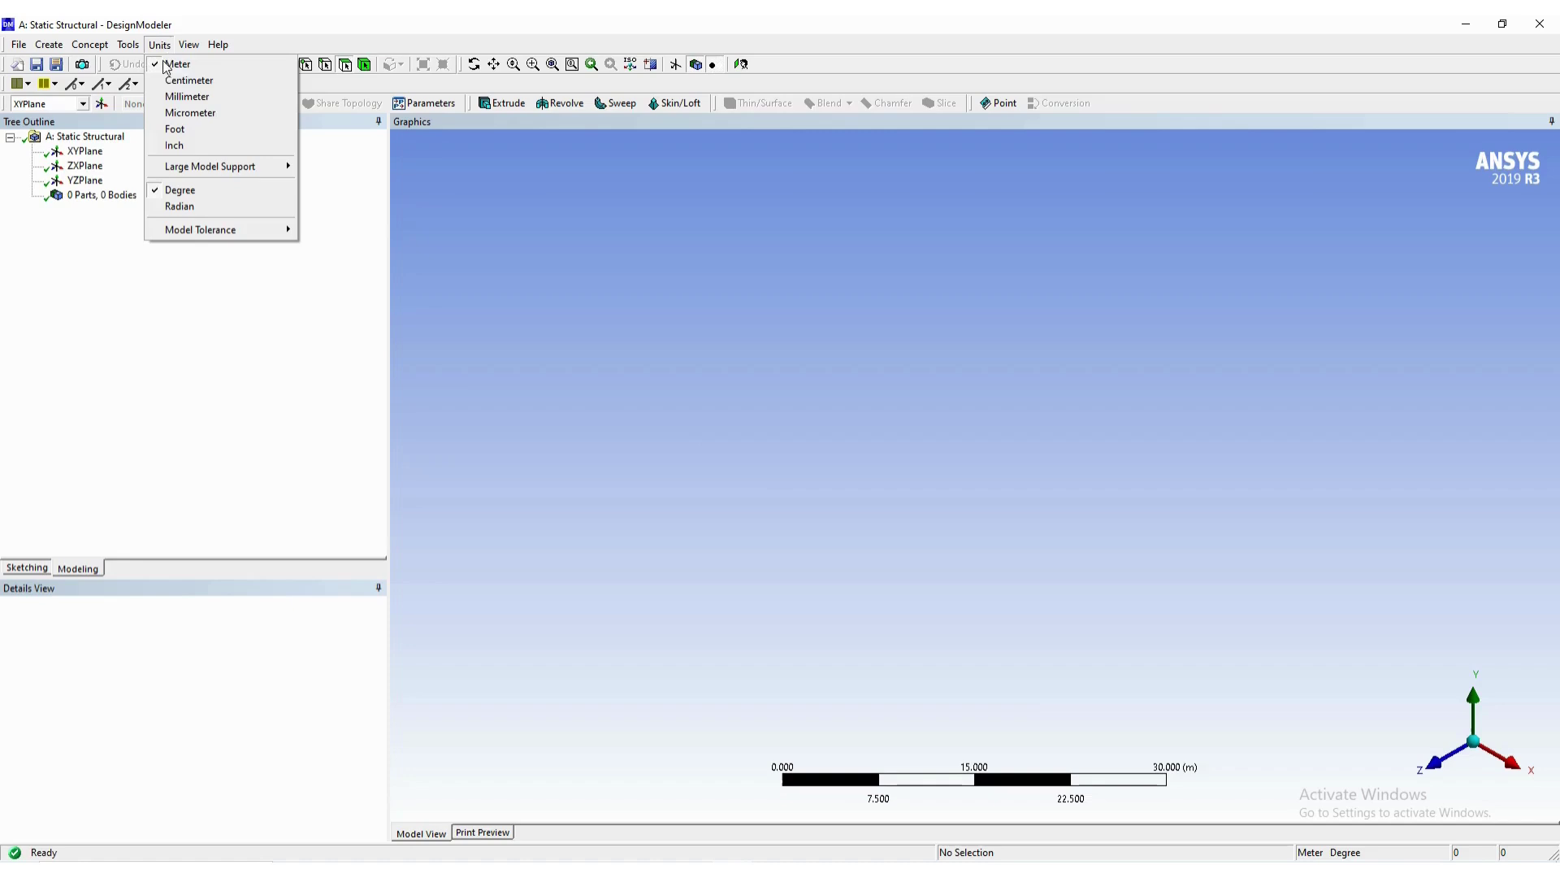
pyautogui.click(199, 98)
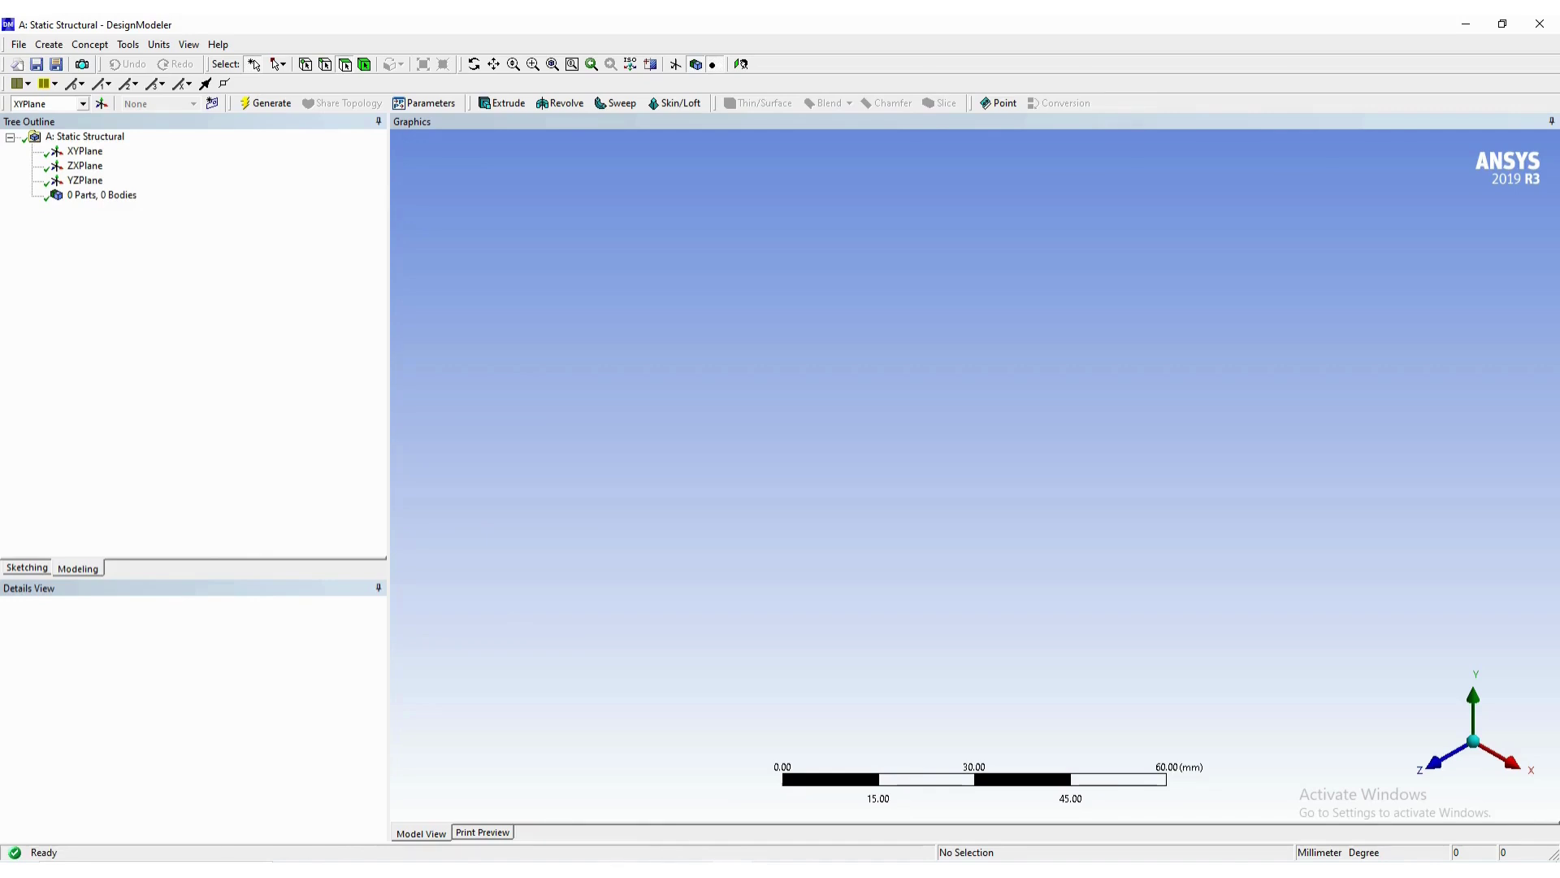
# Check the sketch illustration in the Word guide, and orient the DesignModeler view to look straight at XYPlane.
pyautogui.hotkey('alt', 'Tab')
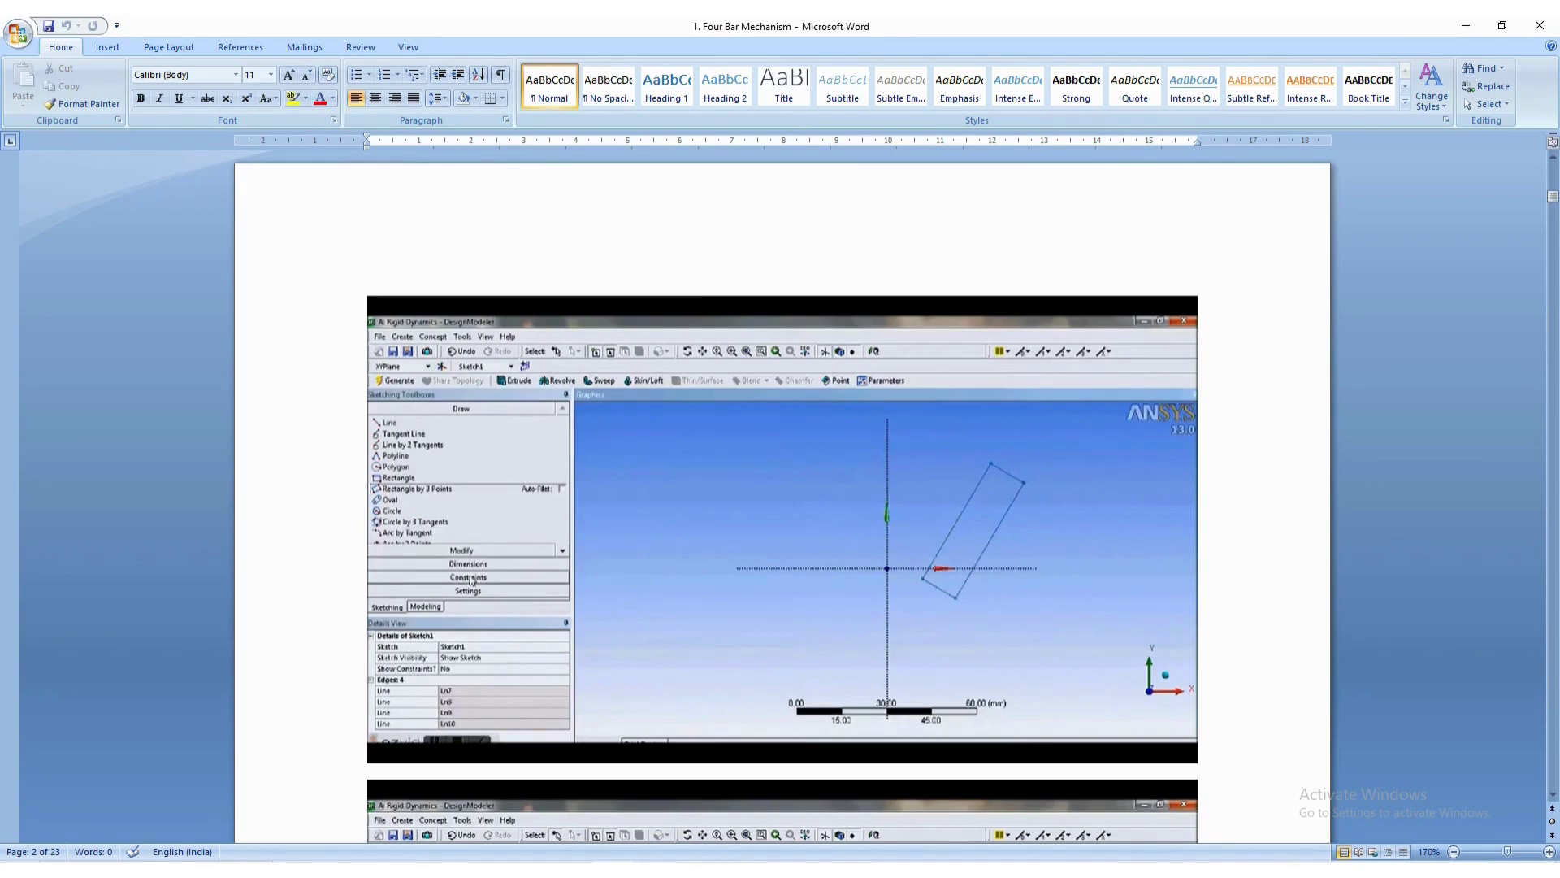
pyautogui.moveTo(732, 870)
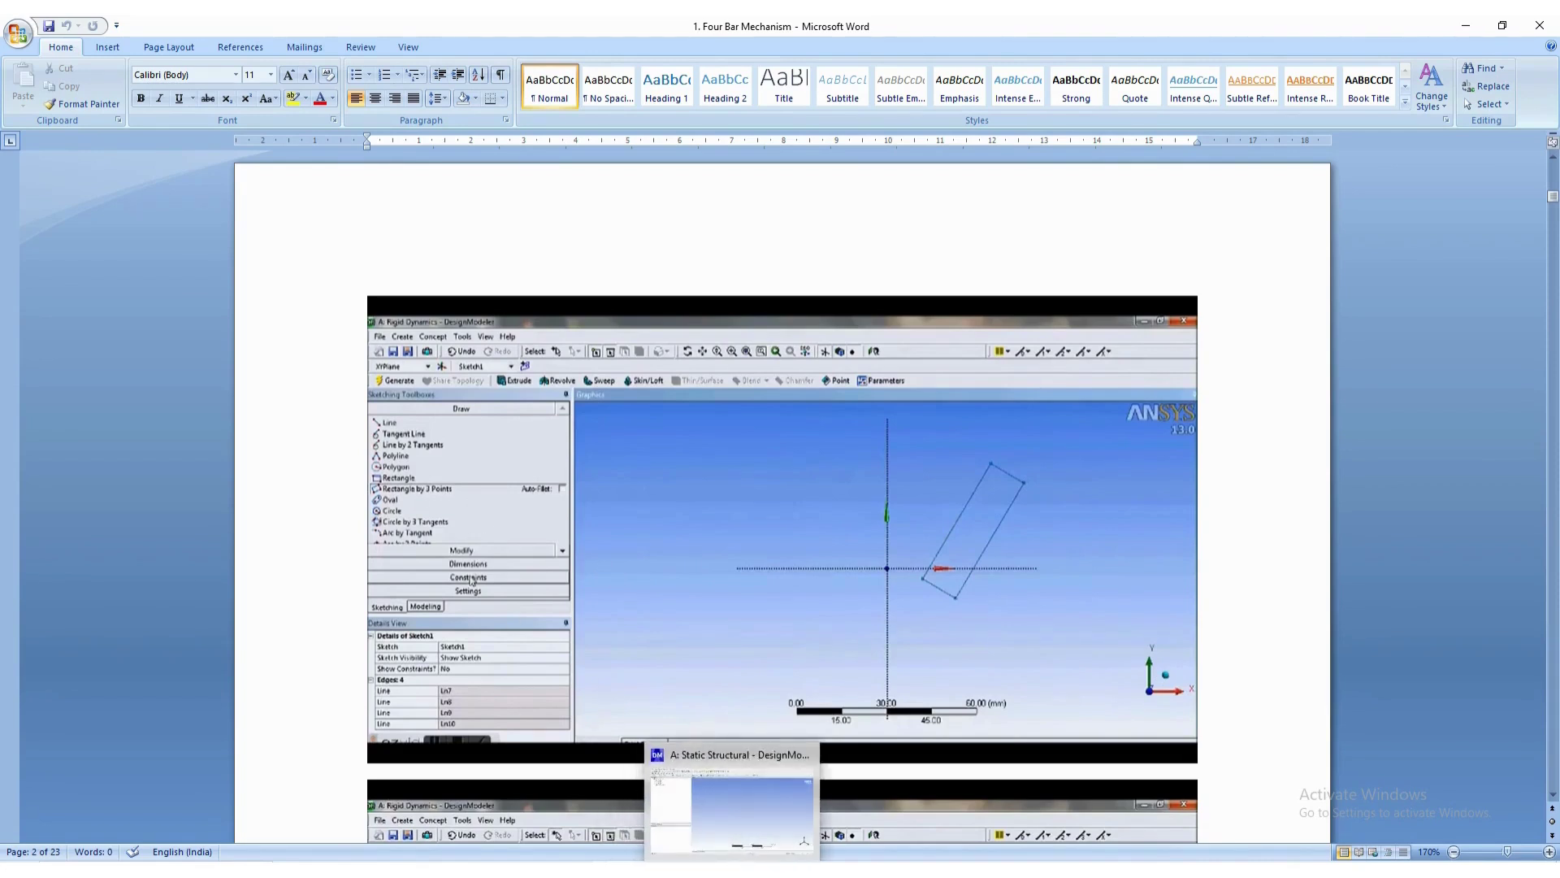
pyautogui.click(731, 805)
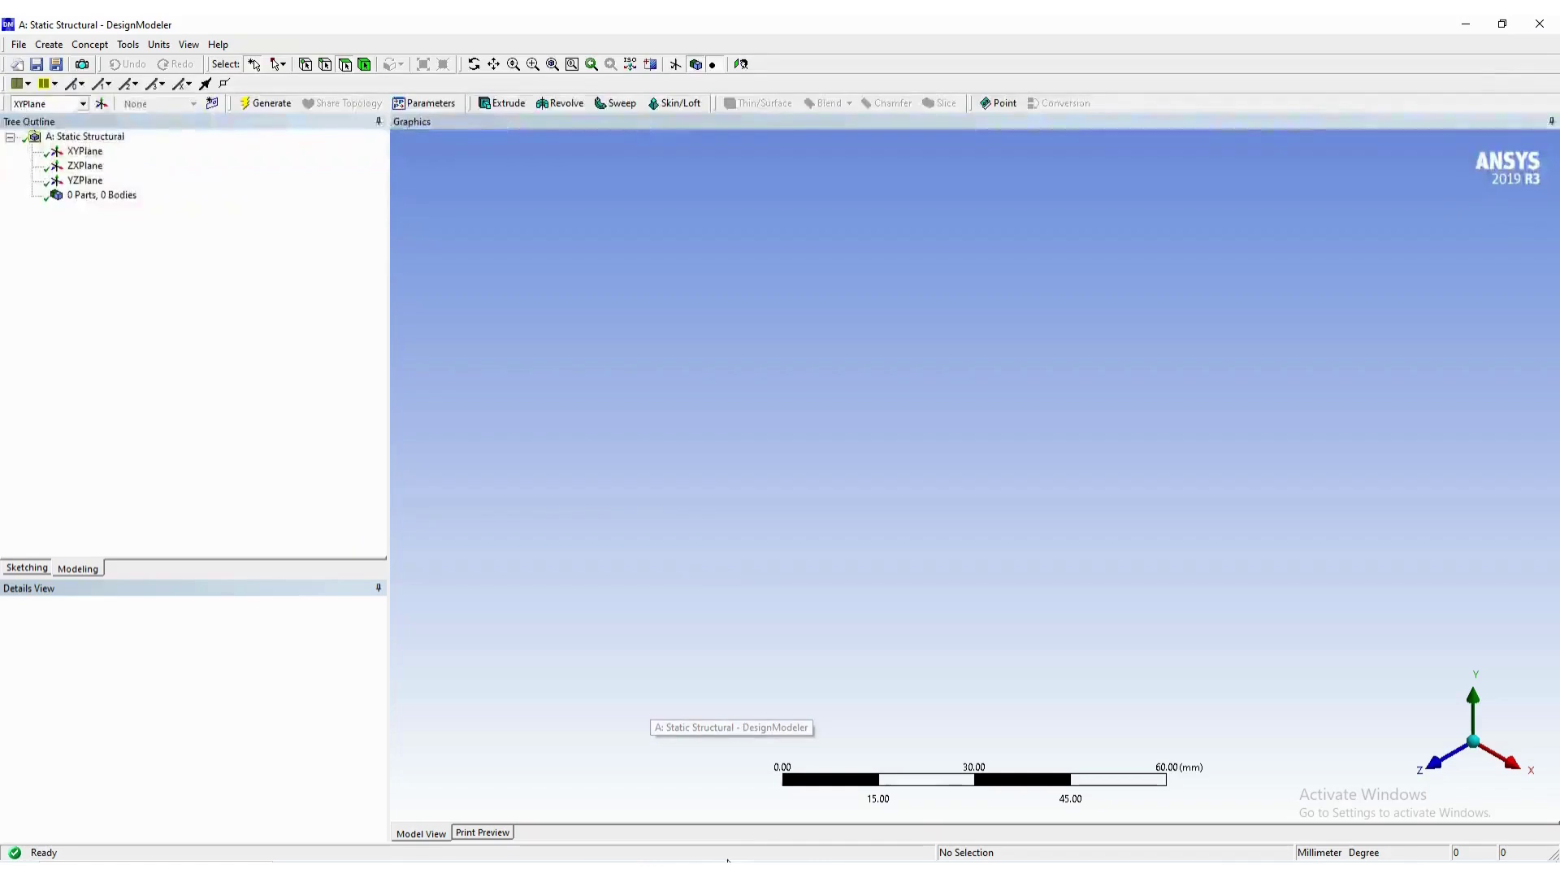
pyautogui.click(95, 156)
pyautogui.rightClick(91, 158)
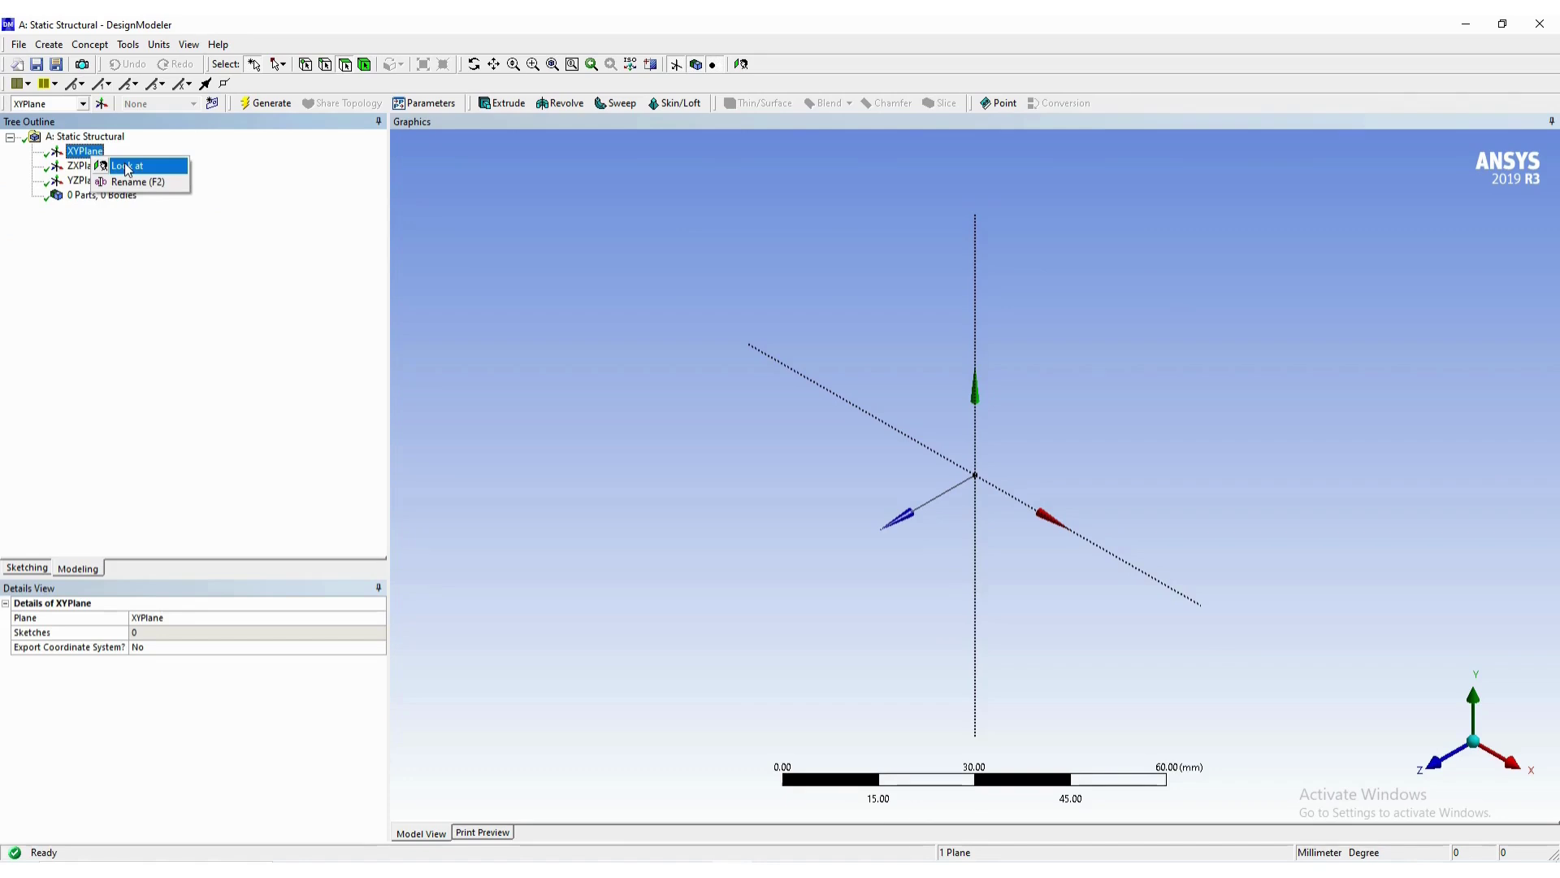
pyautogui.click(128, 167)
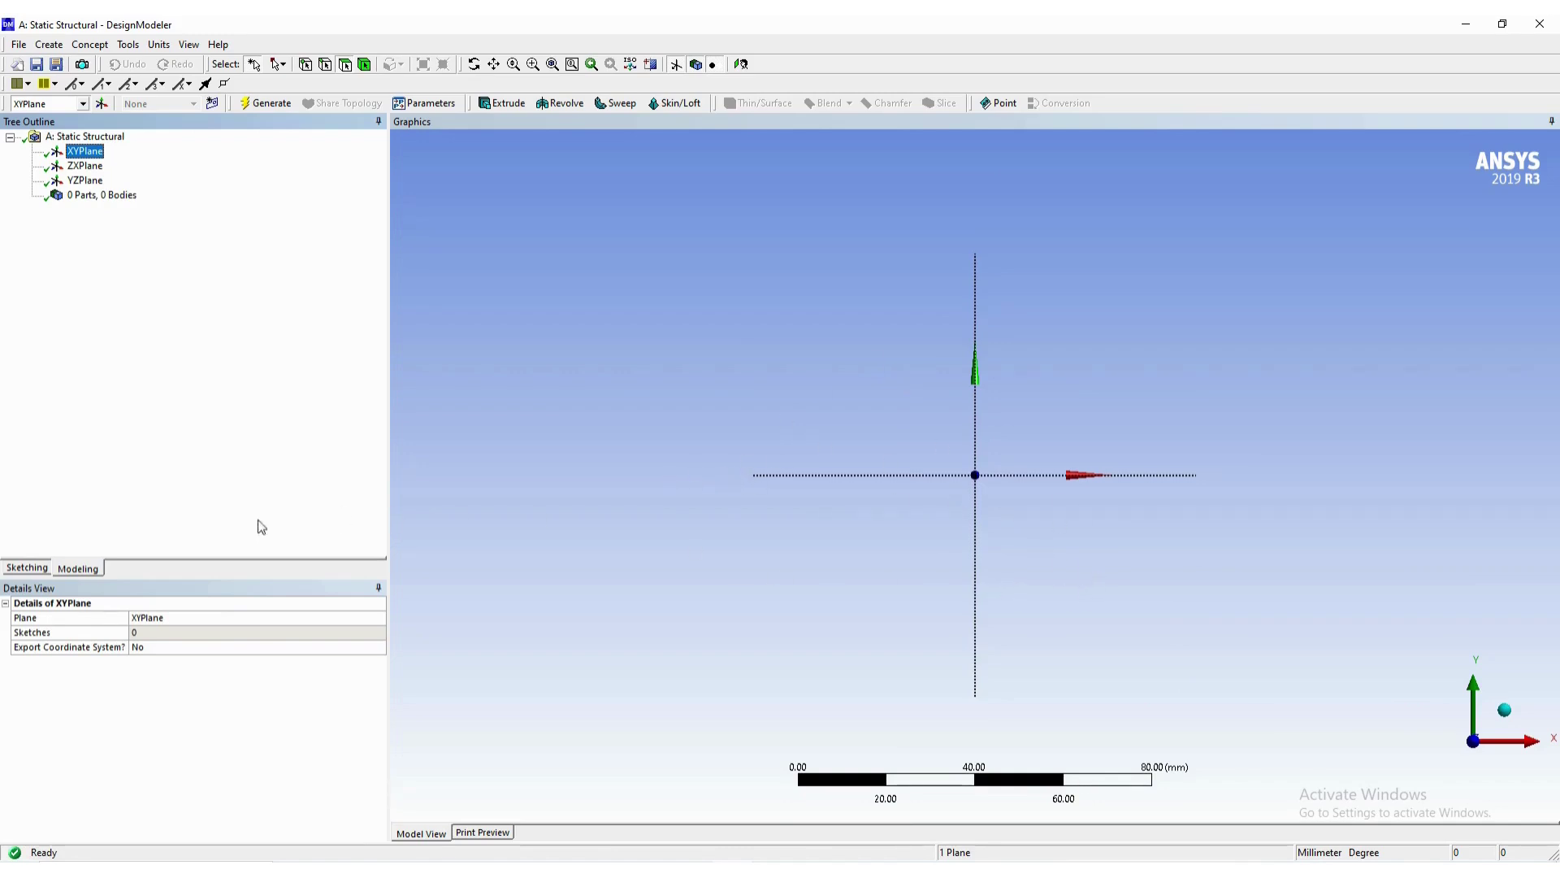
# Sketch a slanted rectangle by three points on XYPlane, about 9 mm wide, starting just below the X axis on the positive X side.
pyautogui.click(27, 568)
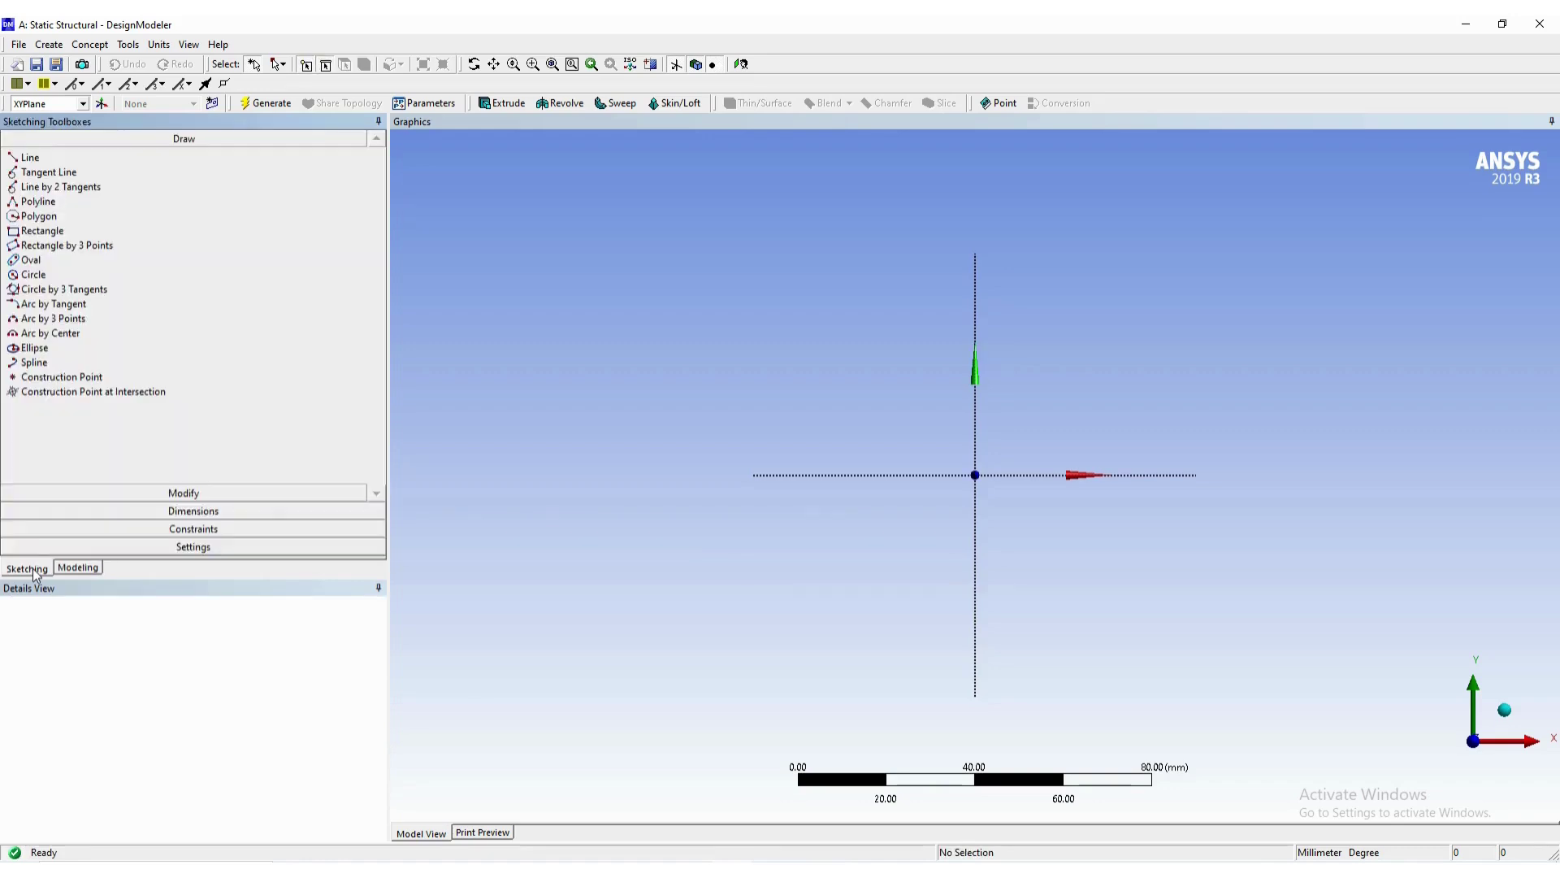
pyautogui.click(80, 246)
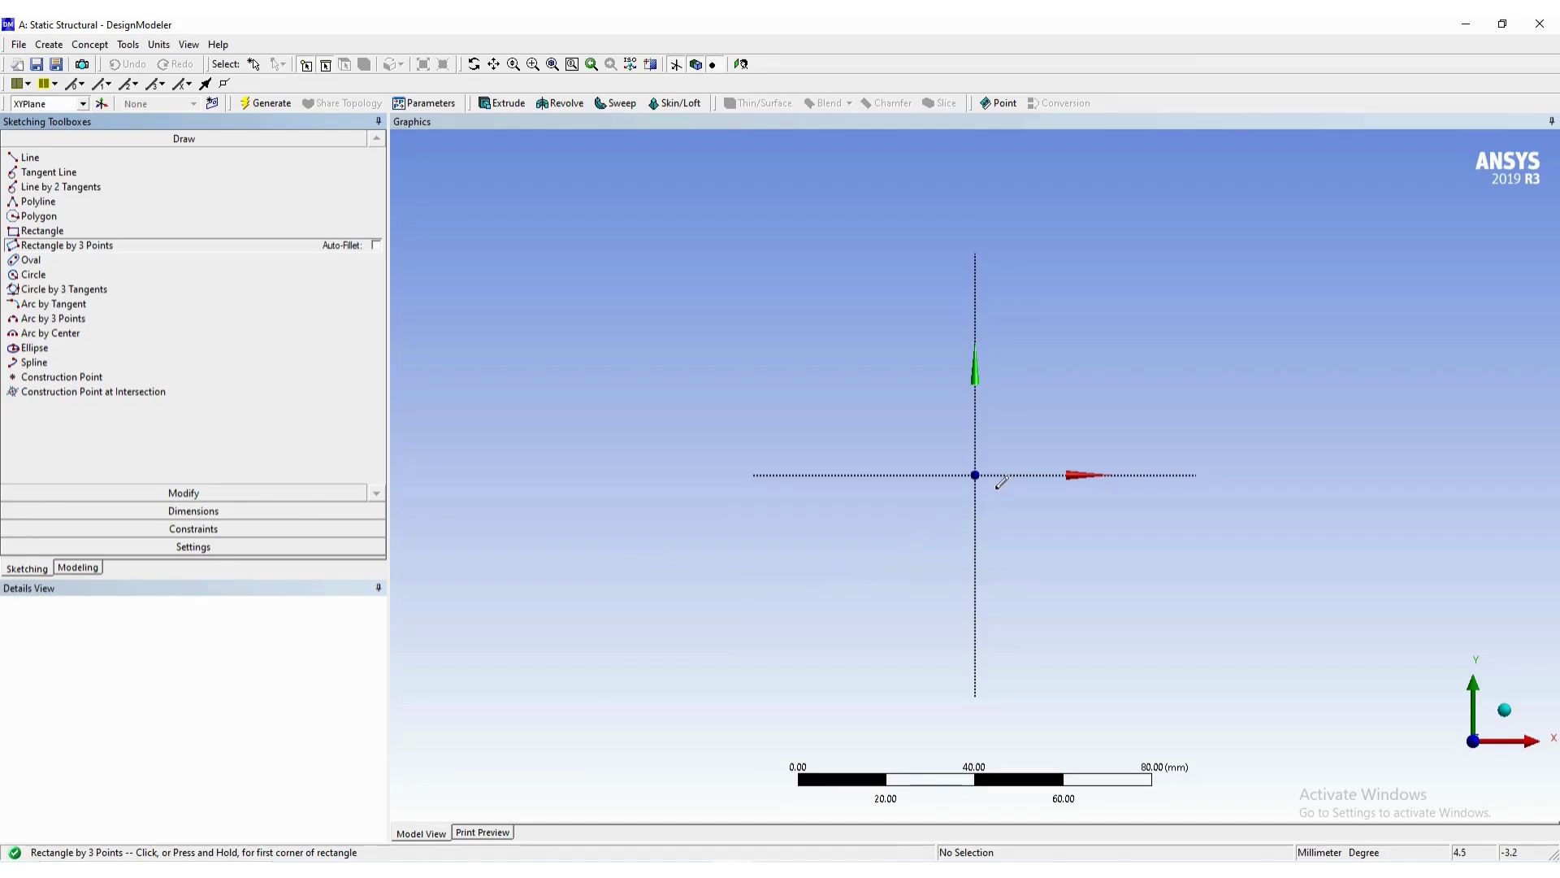
pyautogui.click(660, 869)
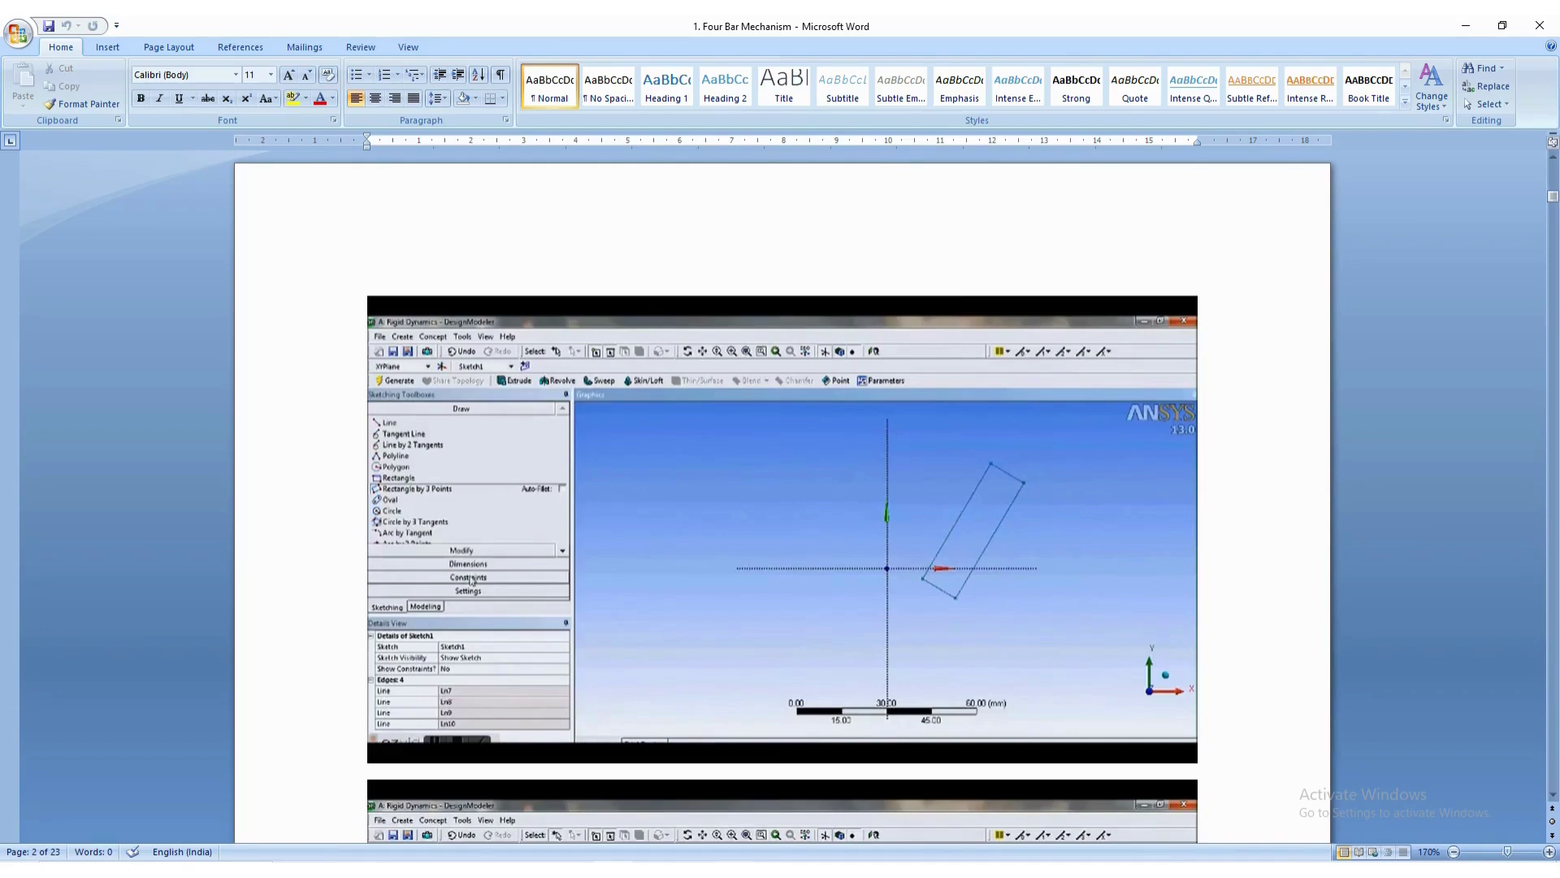
pyautogui.click(614, 867)
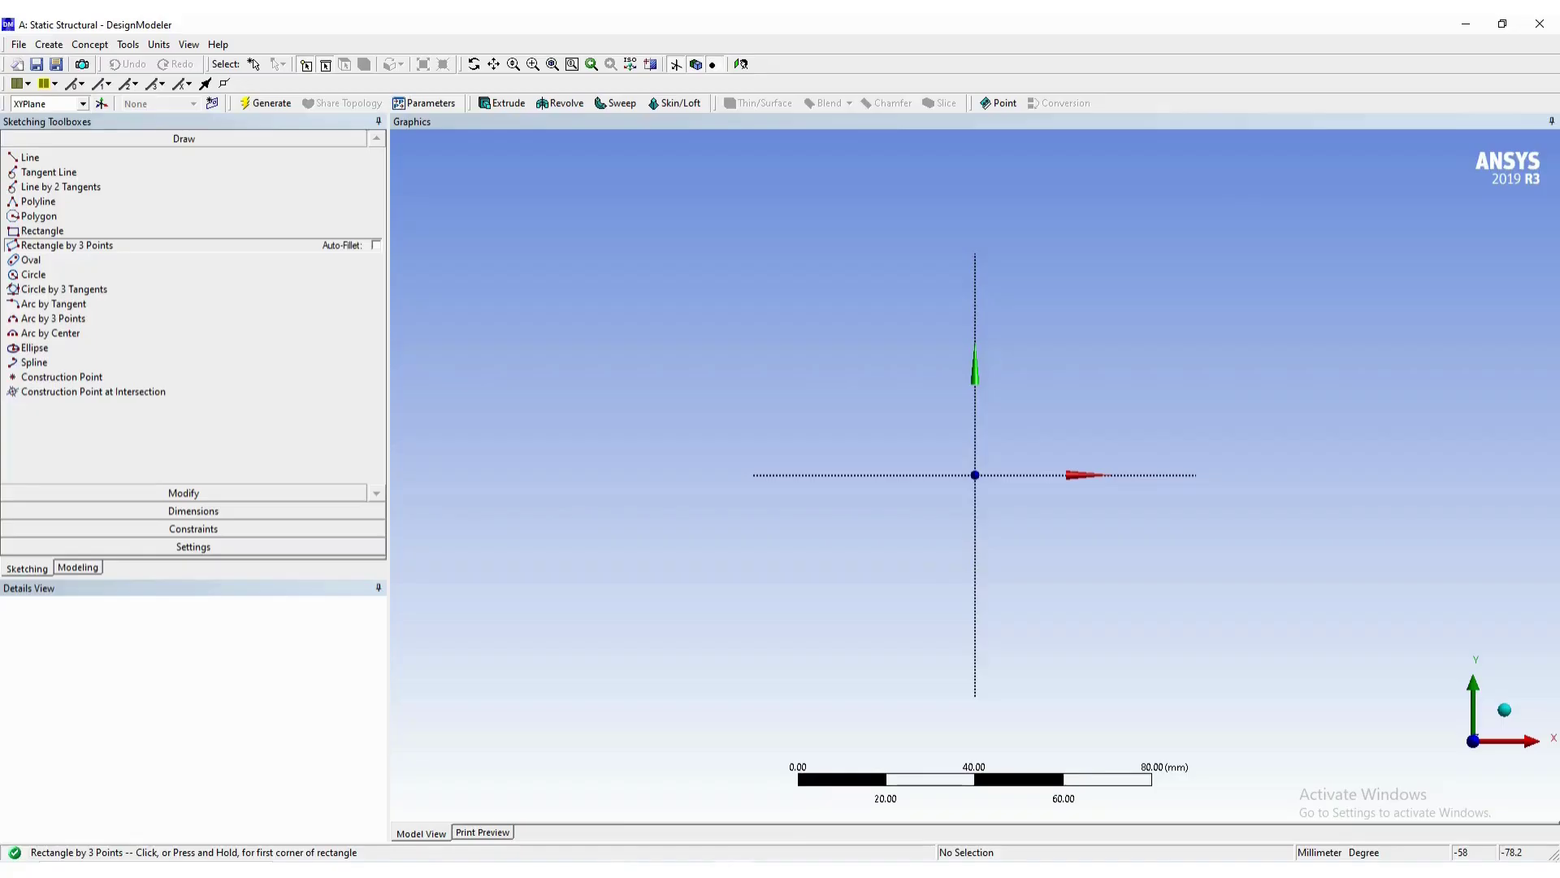
pyautogui.click(1009, 486)
pyautogui.click(1034, 516)
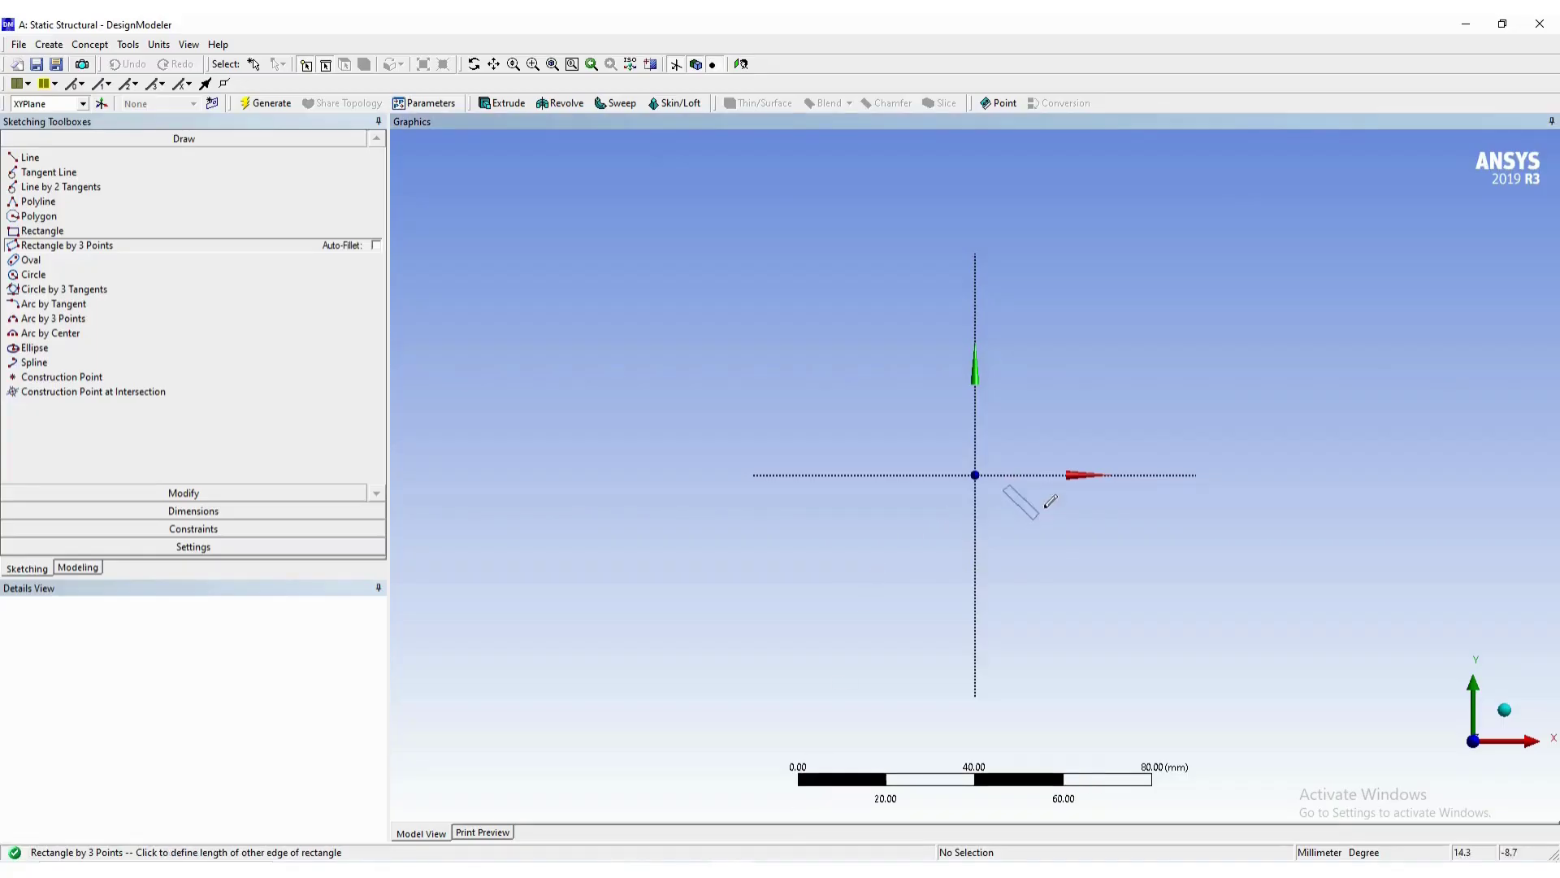
pyautogui.click(1154, 336)
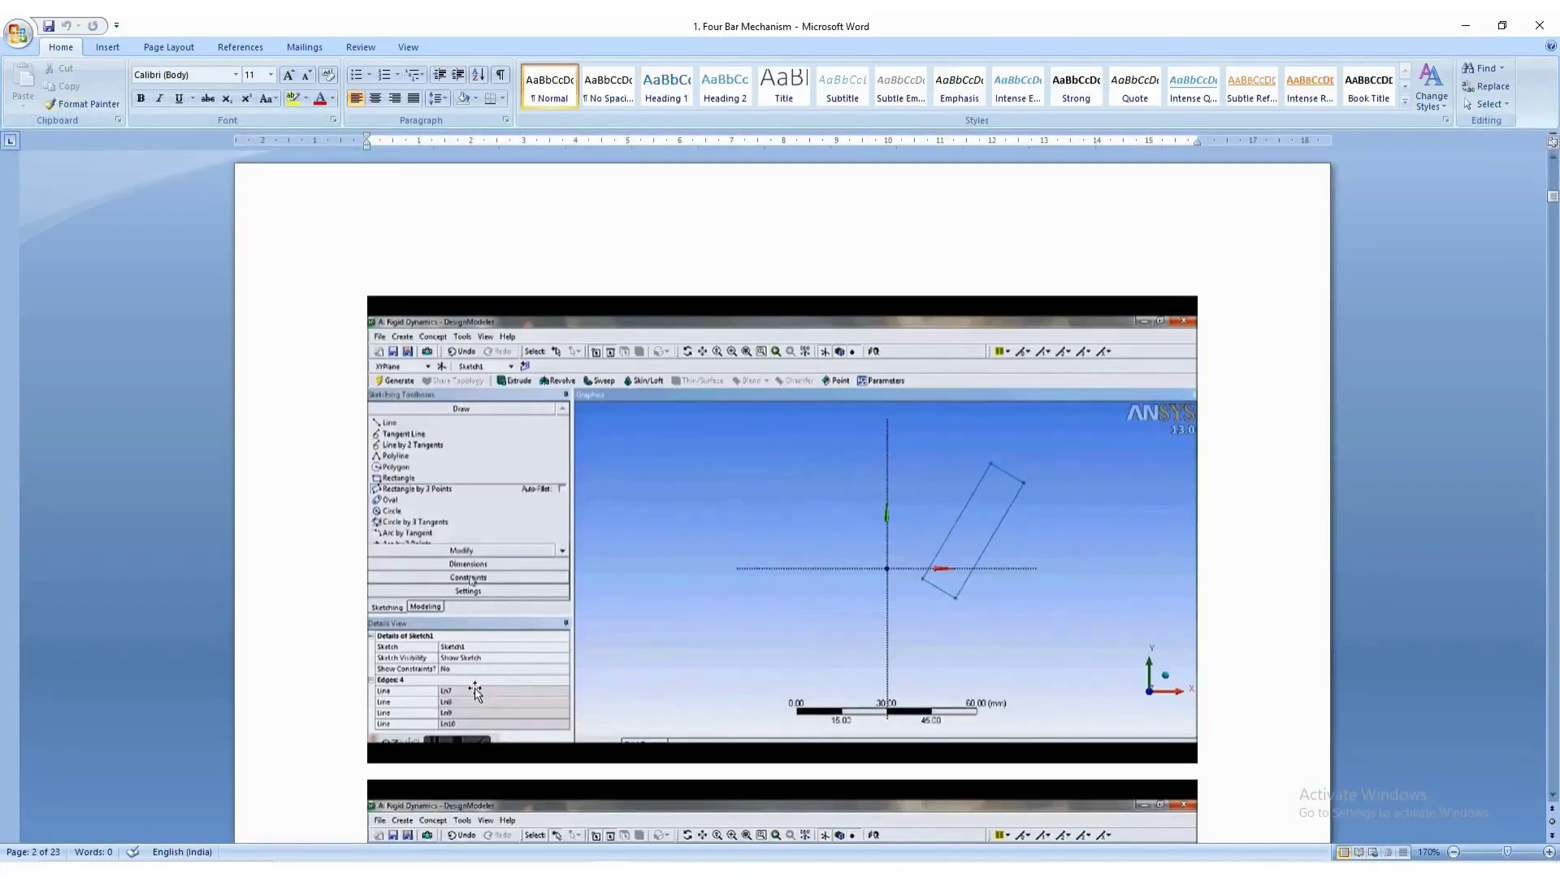
# Following the Word guide, add a general dimension across the rectangle's lower short end and set it to 10 mm.
pyautogui.scroll(-5, 588, 641)
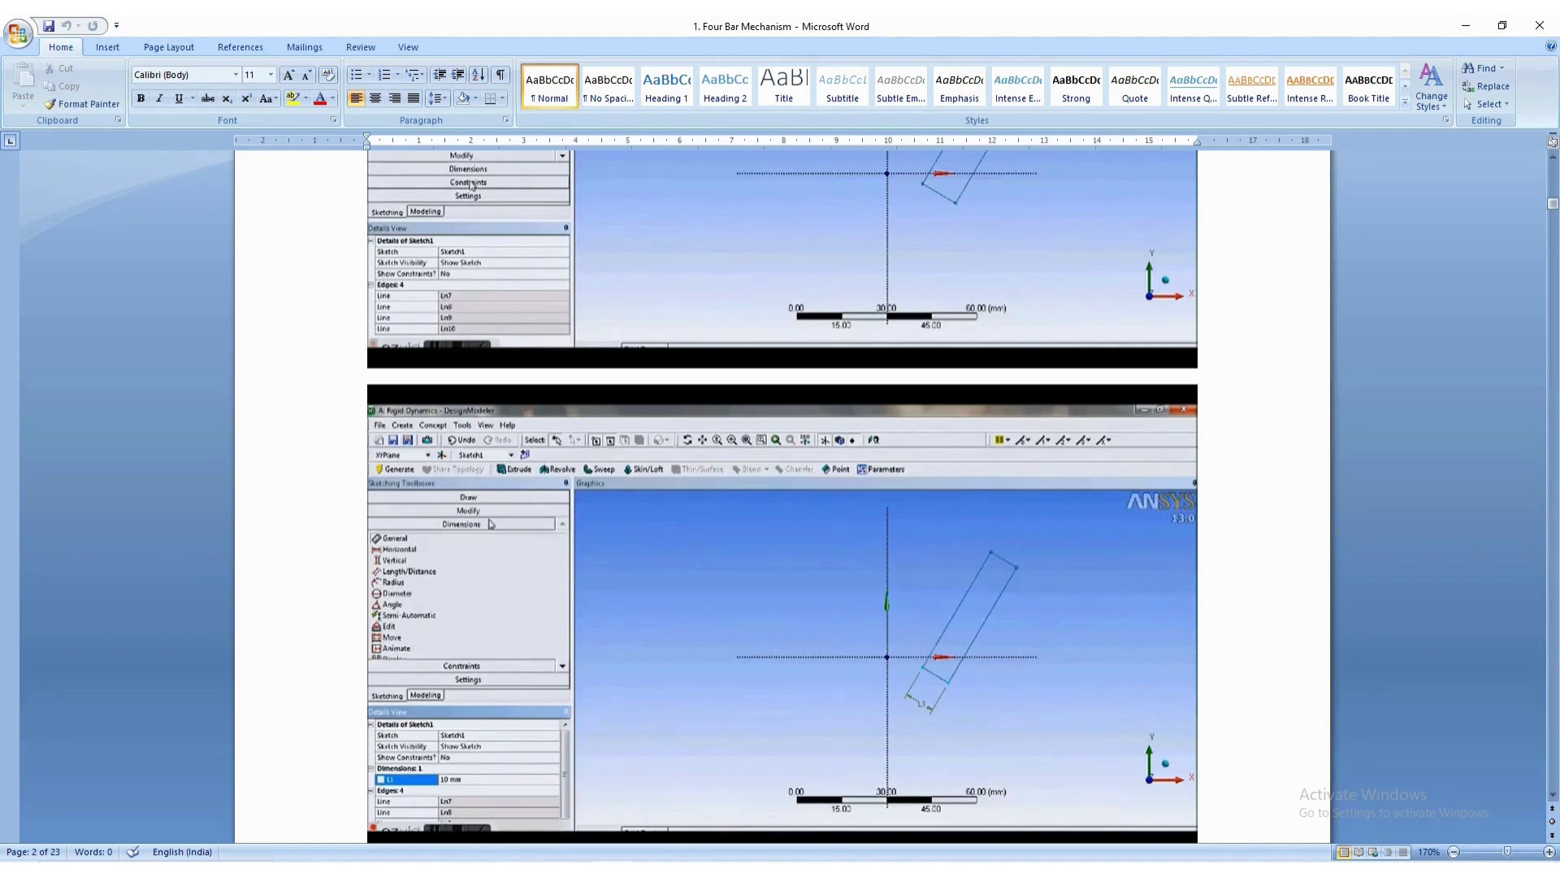
pyautogui.click(770, 871)
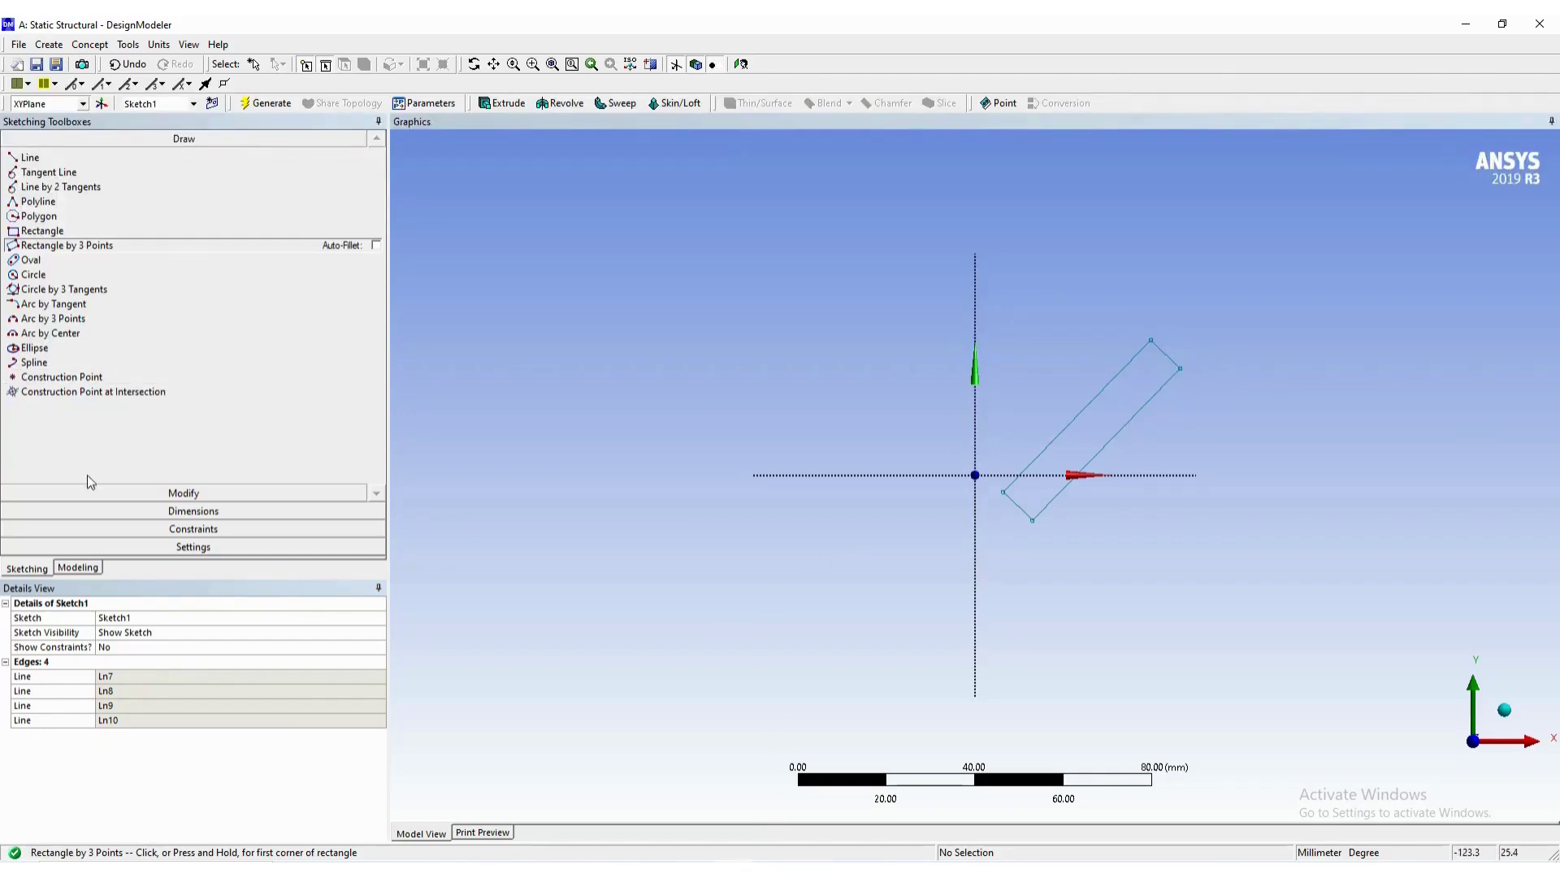
pyautogui.click(200, 510)
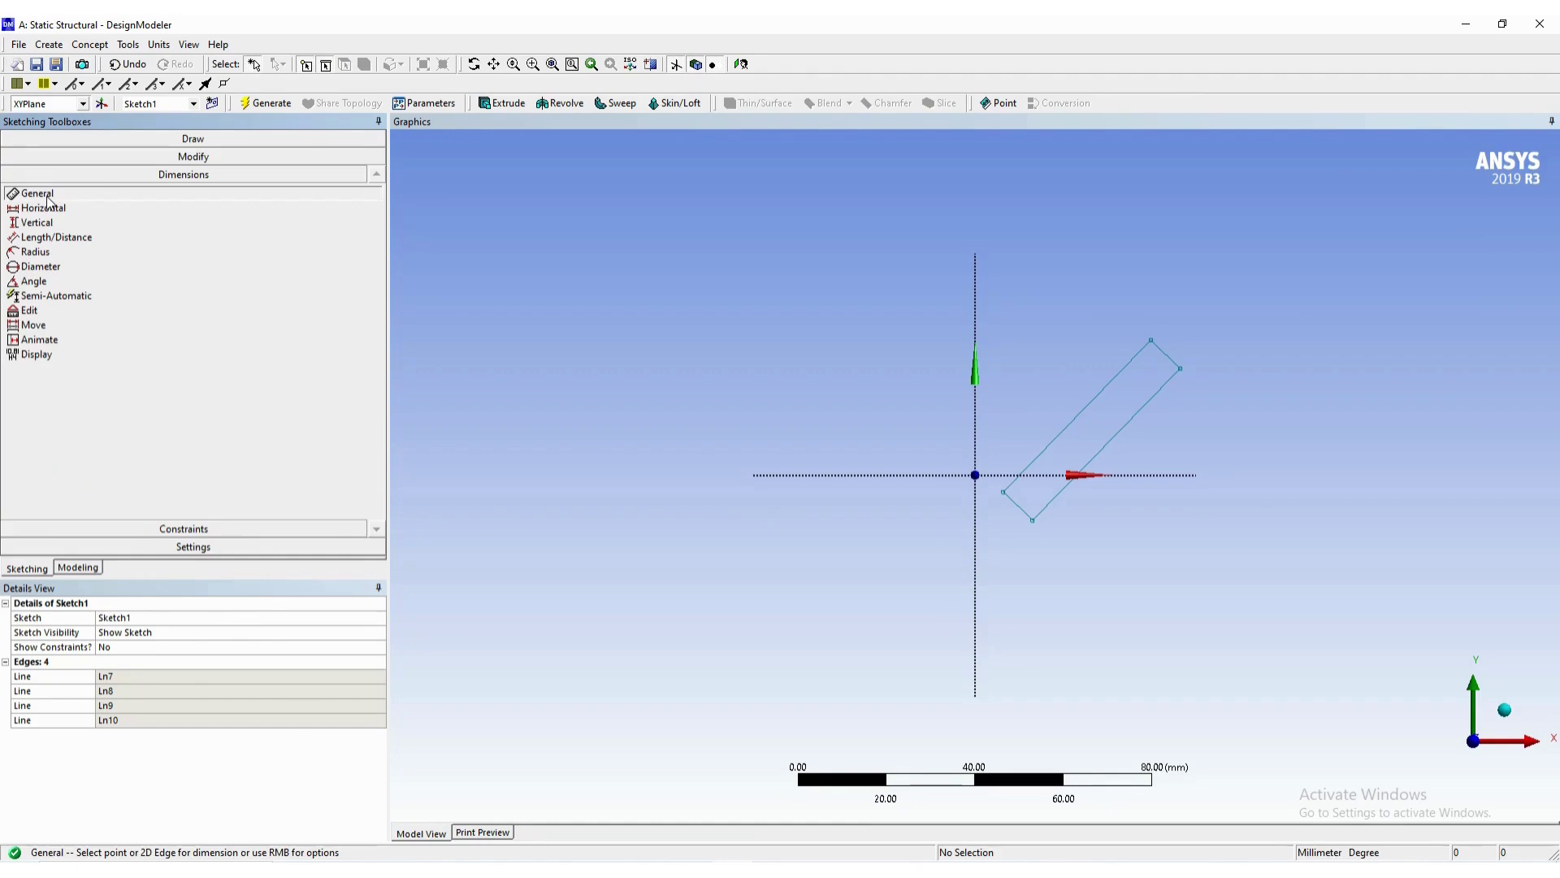
pyautogui.click(1004, 494)
pyautogui.click(1032, 517)
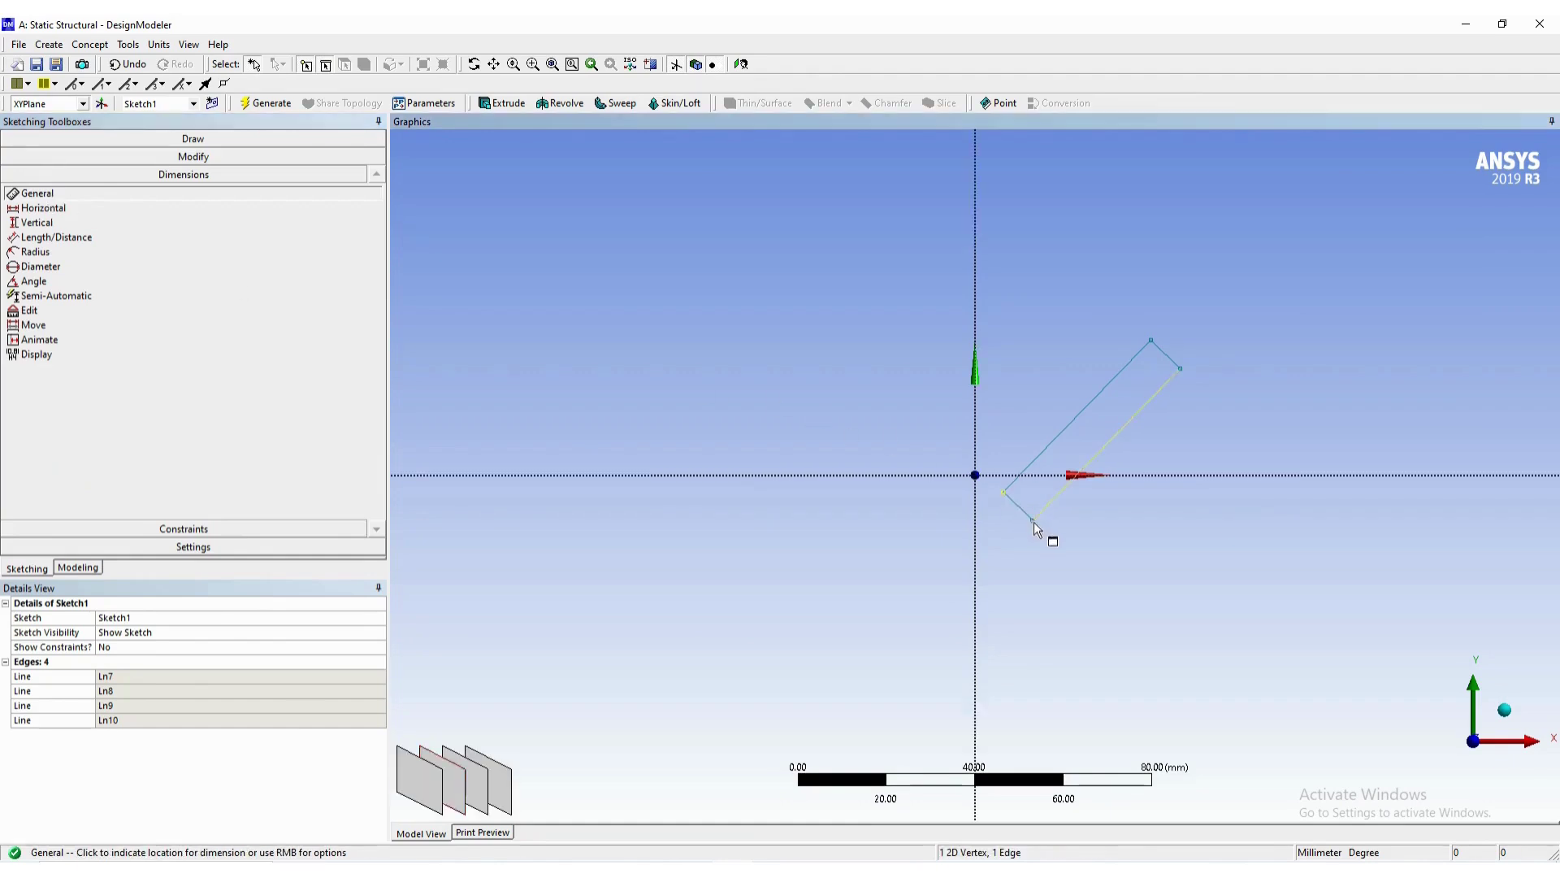
pyautogui.click(995, 549)
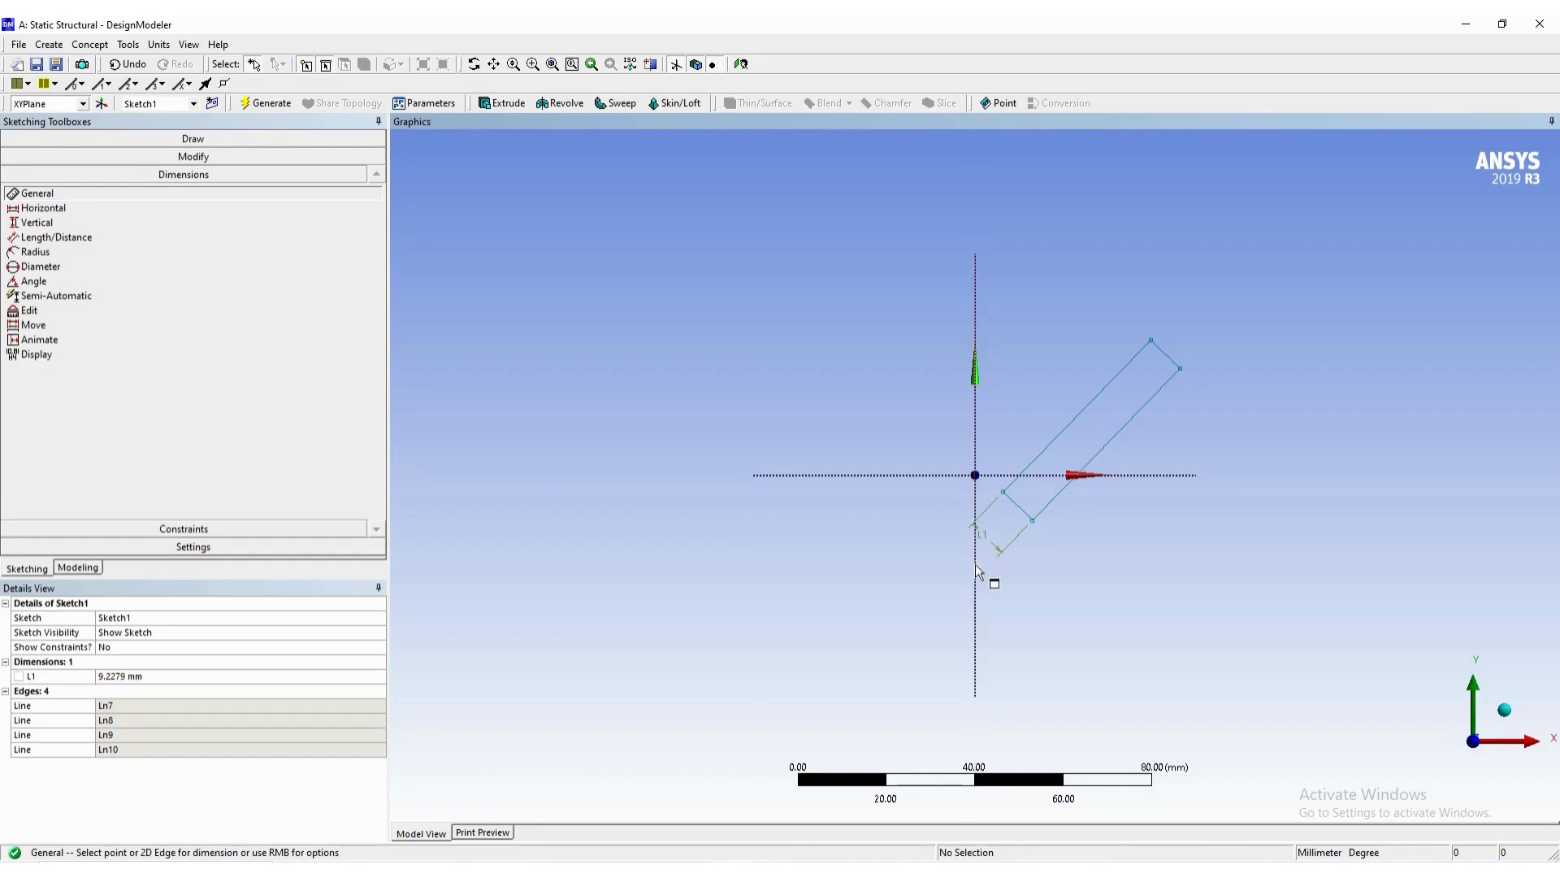
pyautogui.click(202, 674)
pyautogui.write('10')
pyautogui.press('Return')
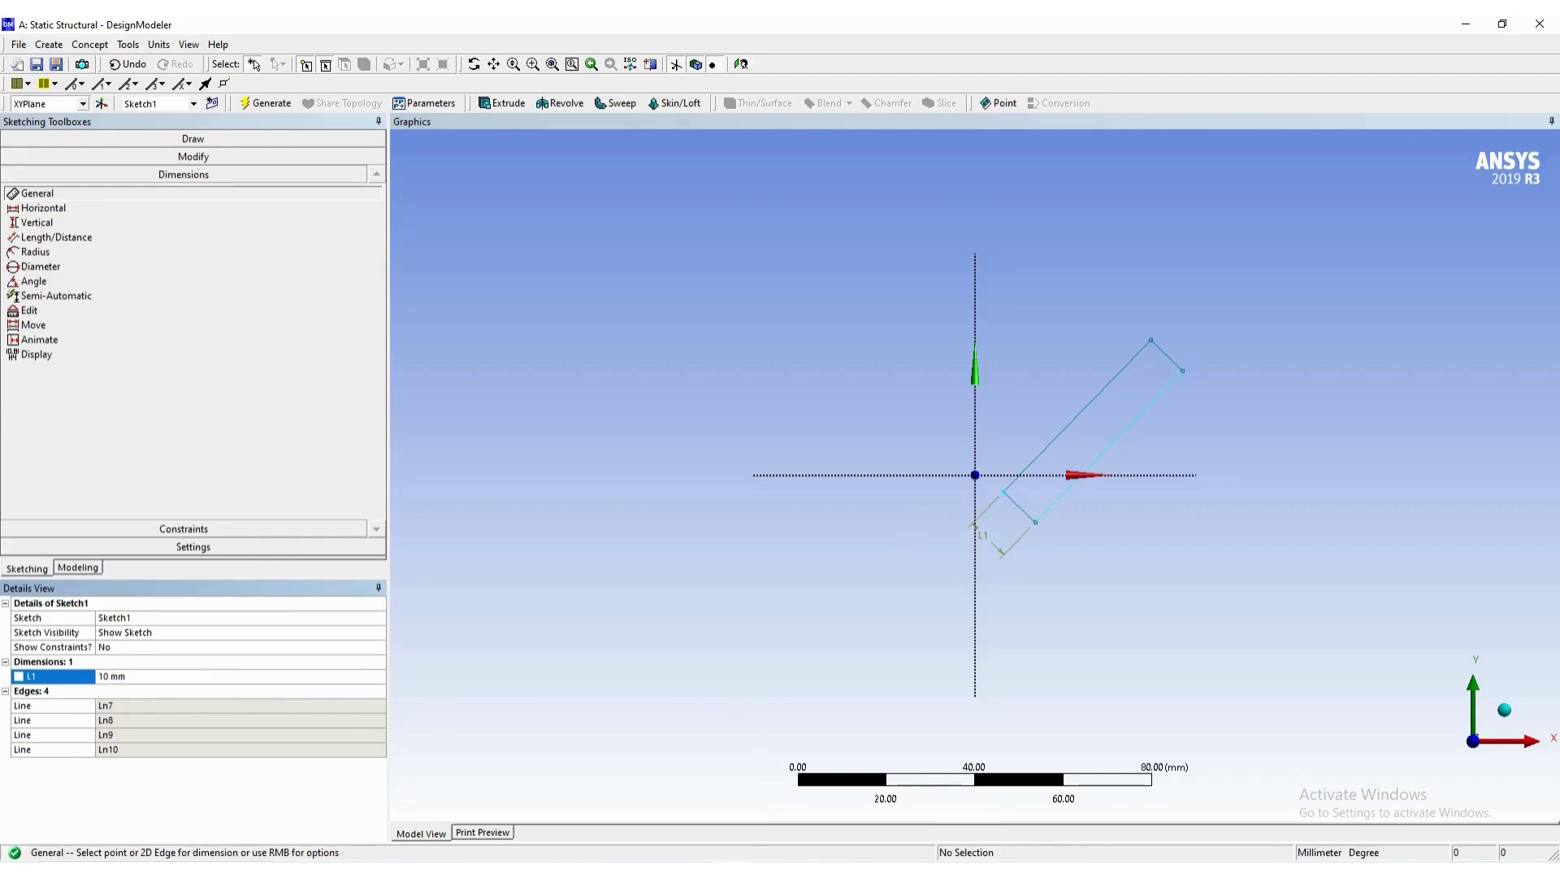
# Review the rounded link ends and the circle's diameter dimension in the Word guide, and return to DesignModeler.
pyautogui.click(739, 855)
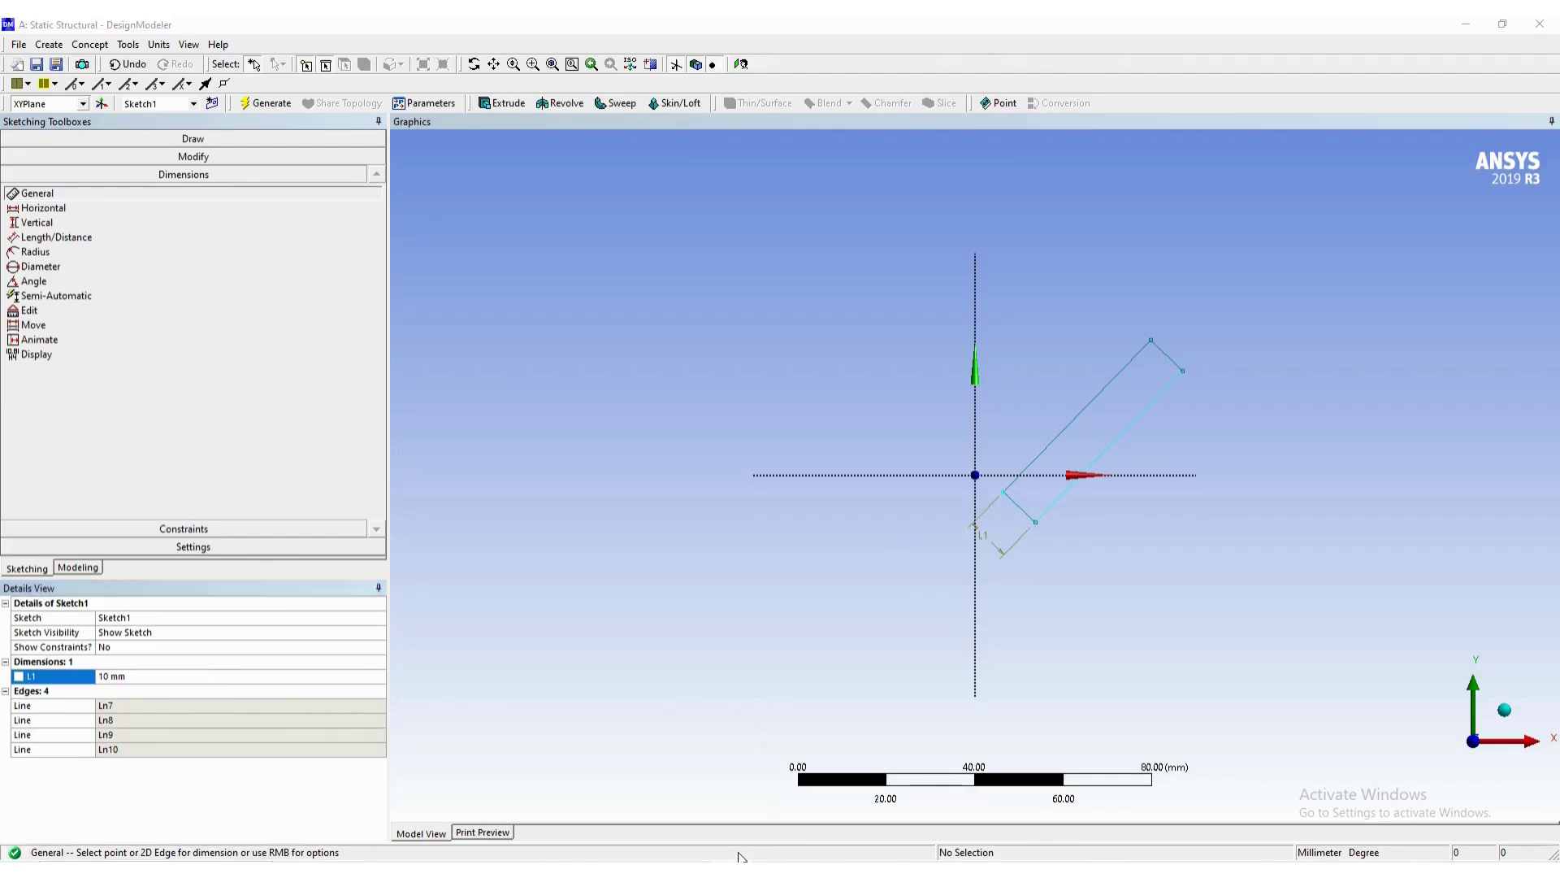
pyautogui.scroll(-3, 764, 728)
pyautogui.scroll(-10, 763, 727)
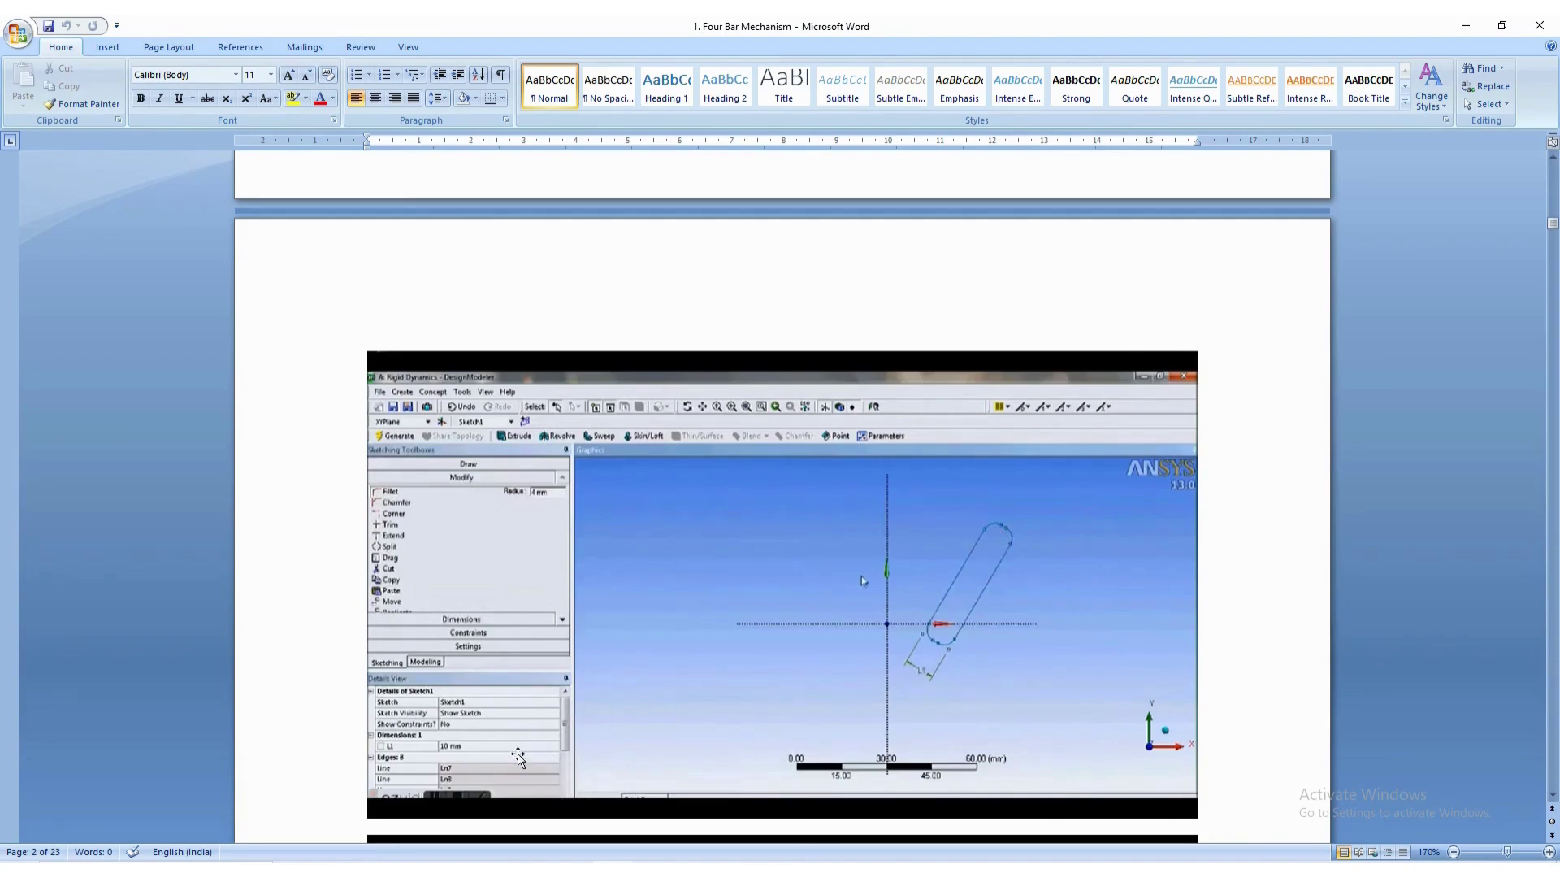
pyautogui.scroll(-2, 547, 675)
pyautogui.scroll(7, 547, 683)
pyautogui.scroll(-10, 547, 712)
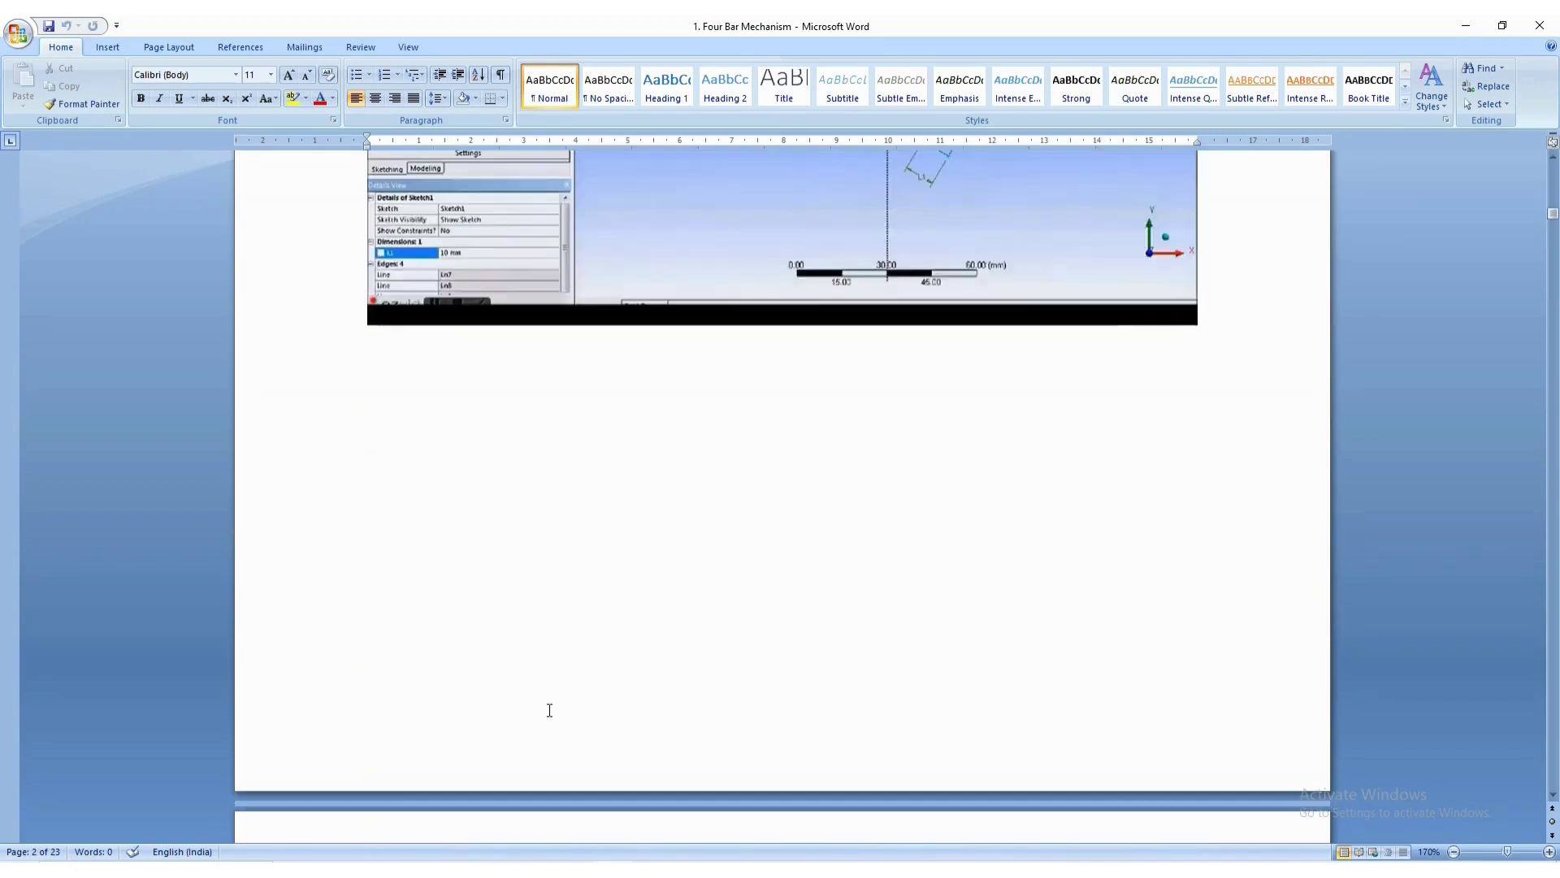
pyautogui.scroll(2, 549, 710)
pyautogui.scroll(-10, 550, 710)
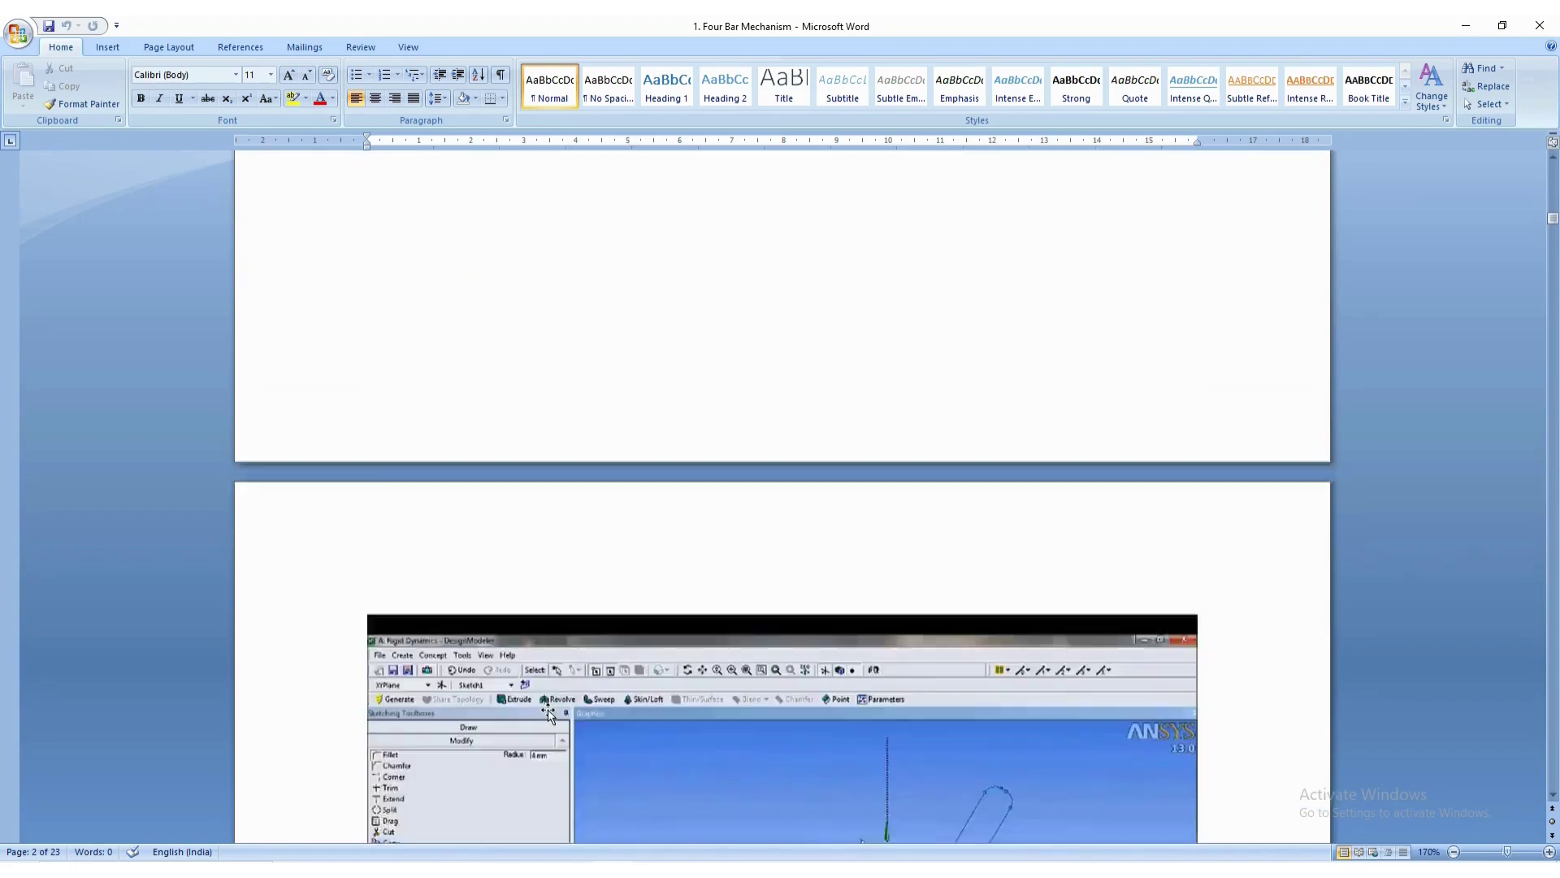
pyautogui.scroll(-10, 566, 650)
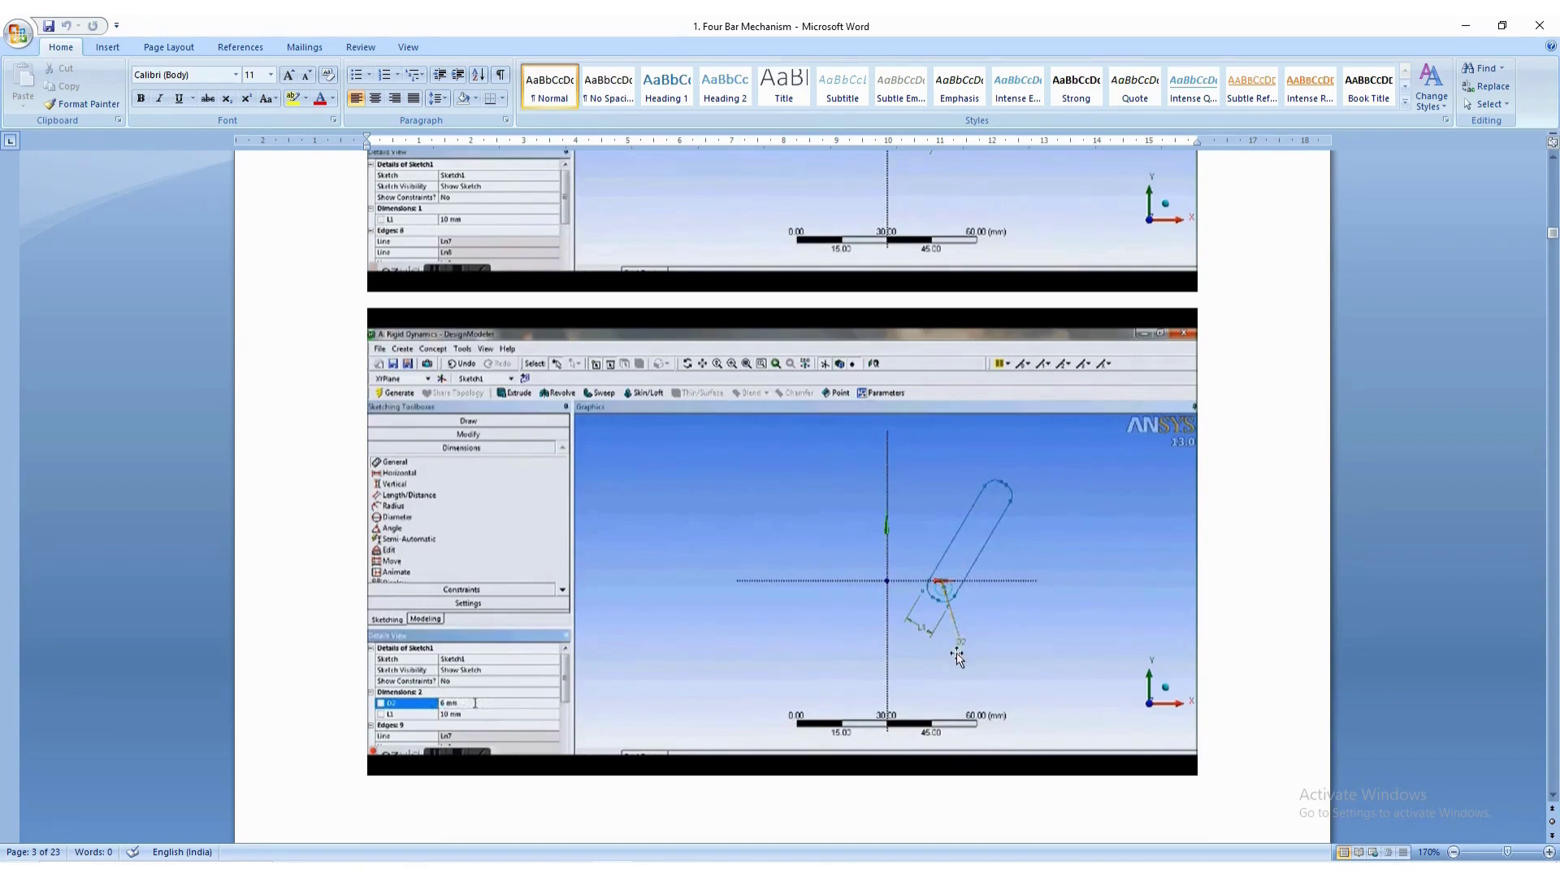
pyautogui.hotkey('alt', 'Tab')
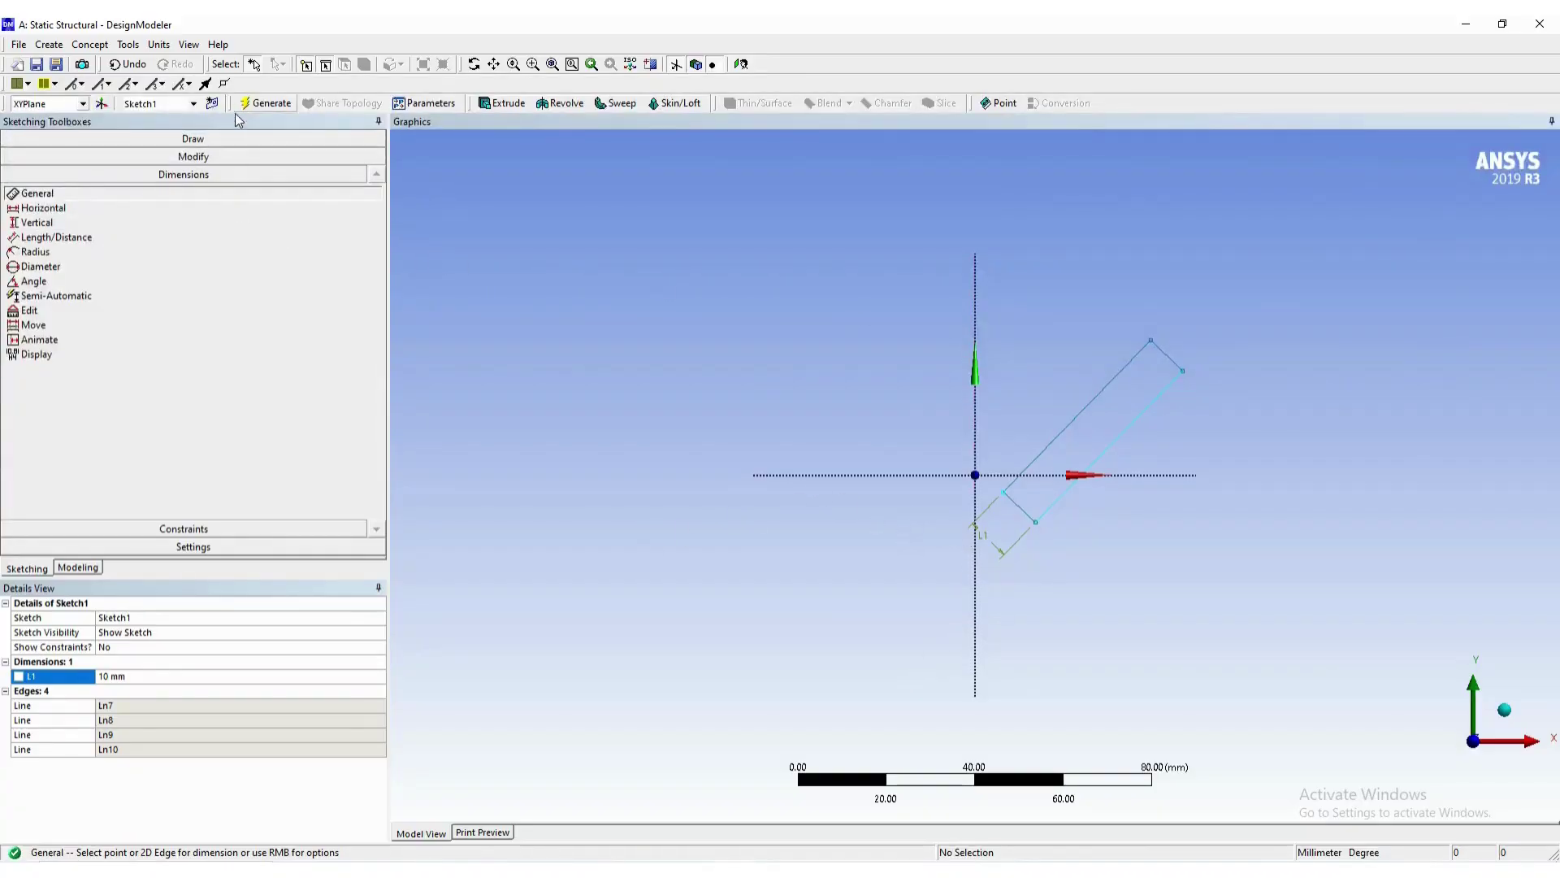
# Fillet all four corners of the slanted rectangle with a 3 mm radius.
pyautogui.click(227, 157)
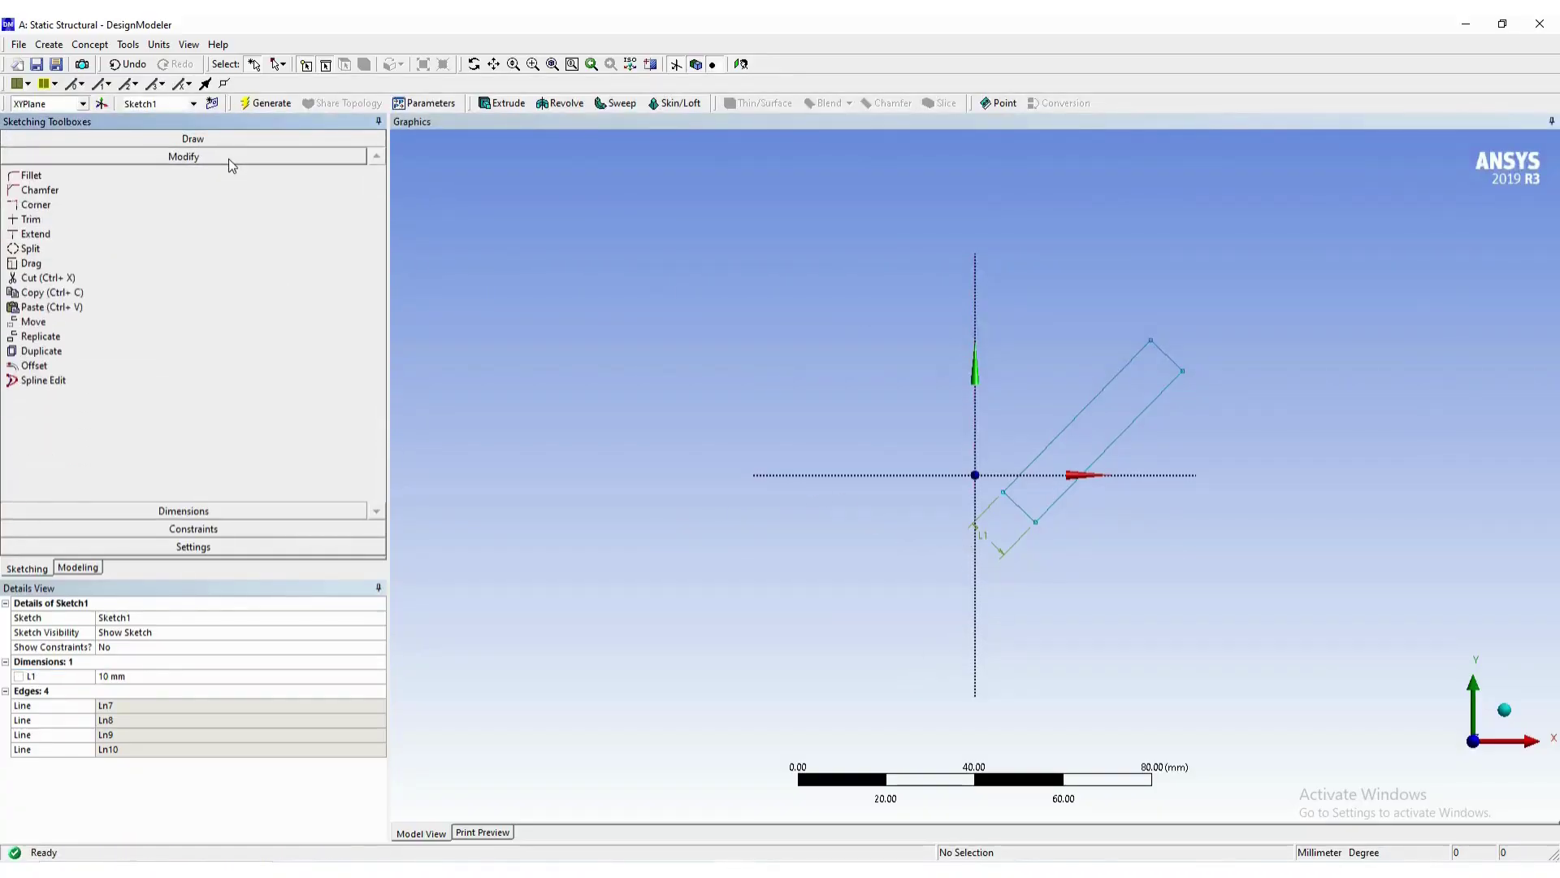
pyautogui.click(51, 174)
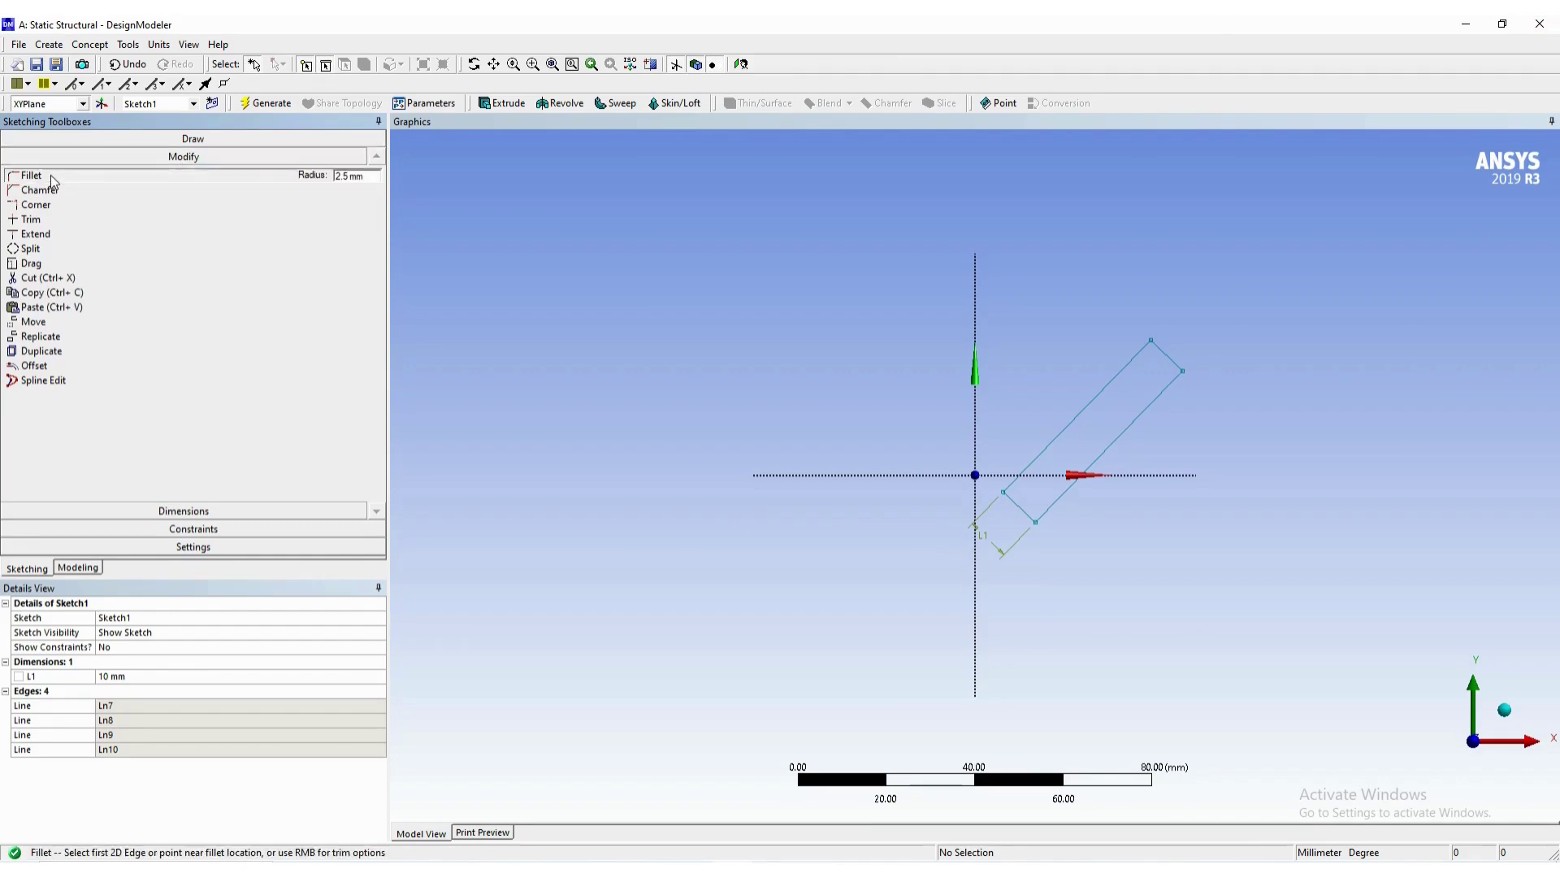
pyautogui.click(373, 176)
pyautogui.write('3')
pyautogui.press('Return')
pyautogui.click(1038, 524)
pyautogui.scroll(3, 1014, 511)
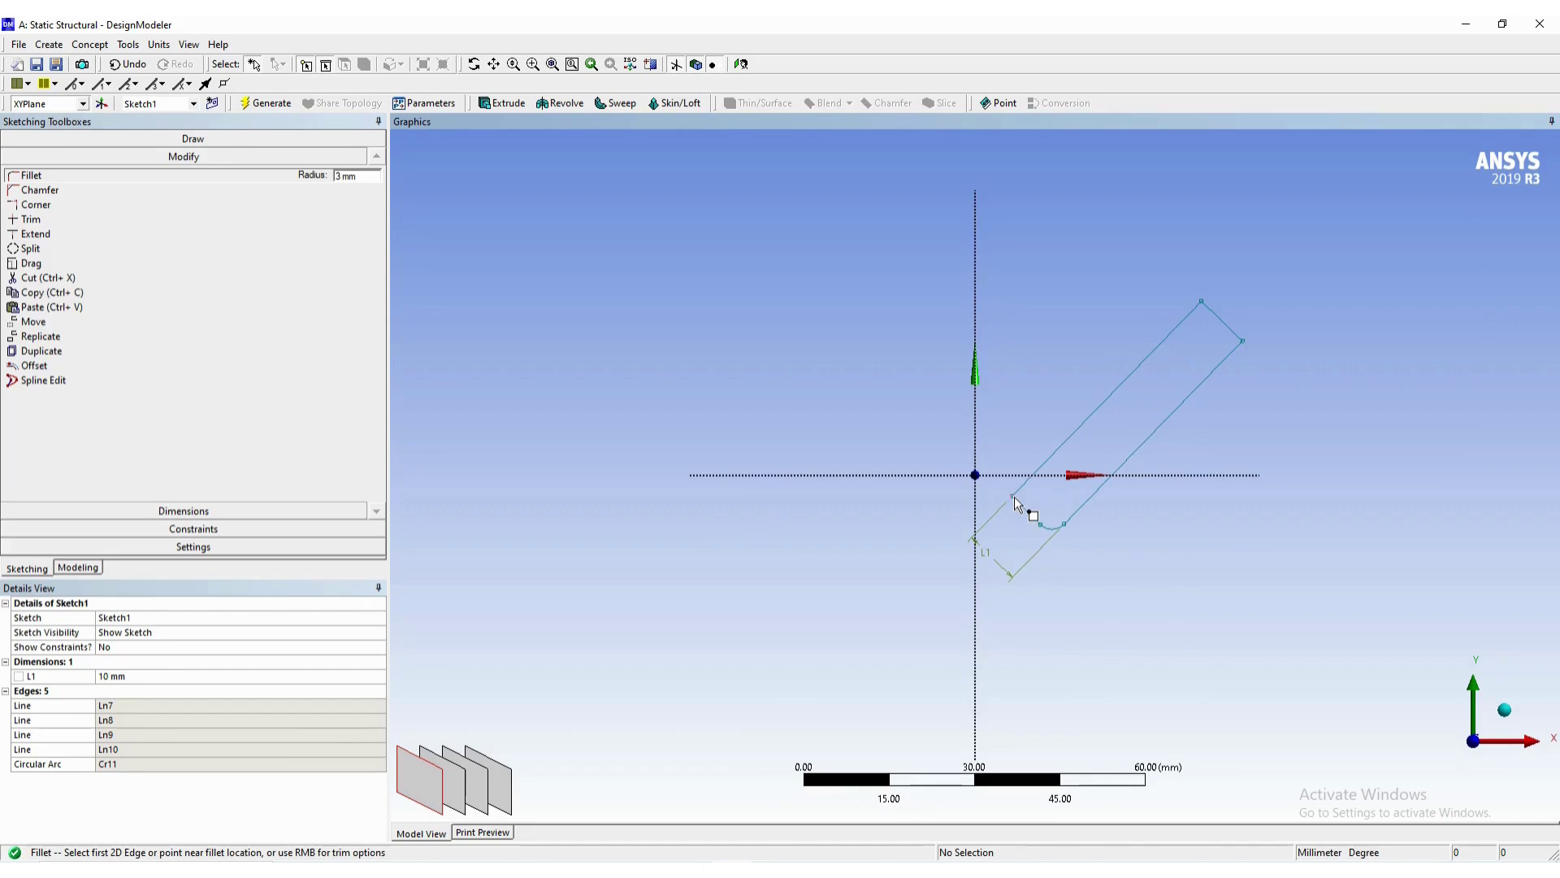
pyautogui.click(1014, 495)
pyautogui.click(1241, 356)
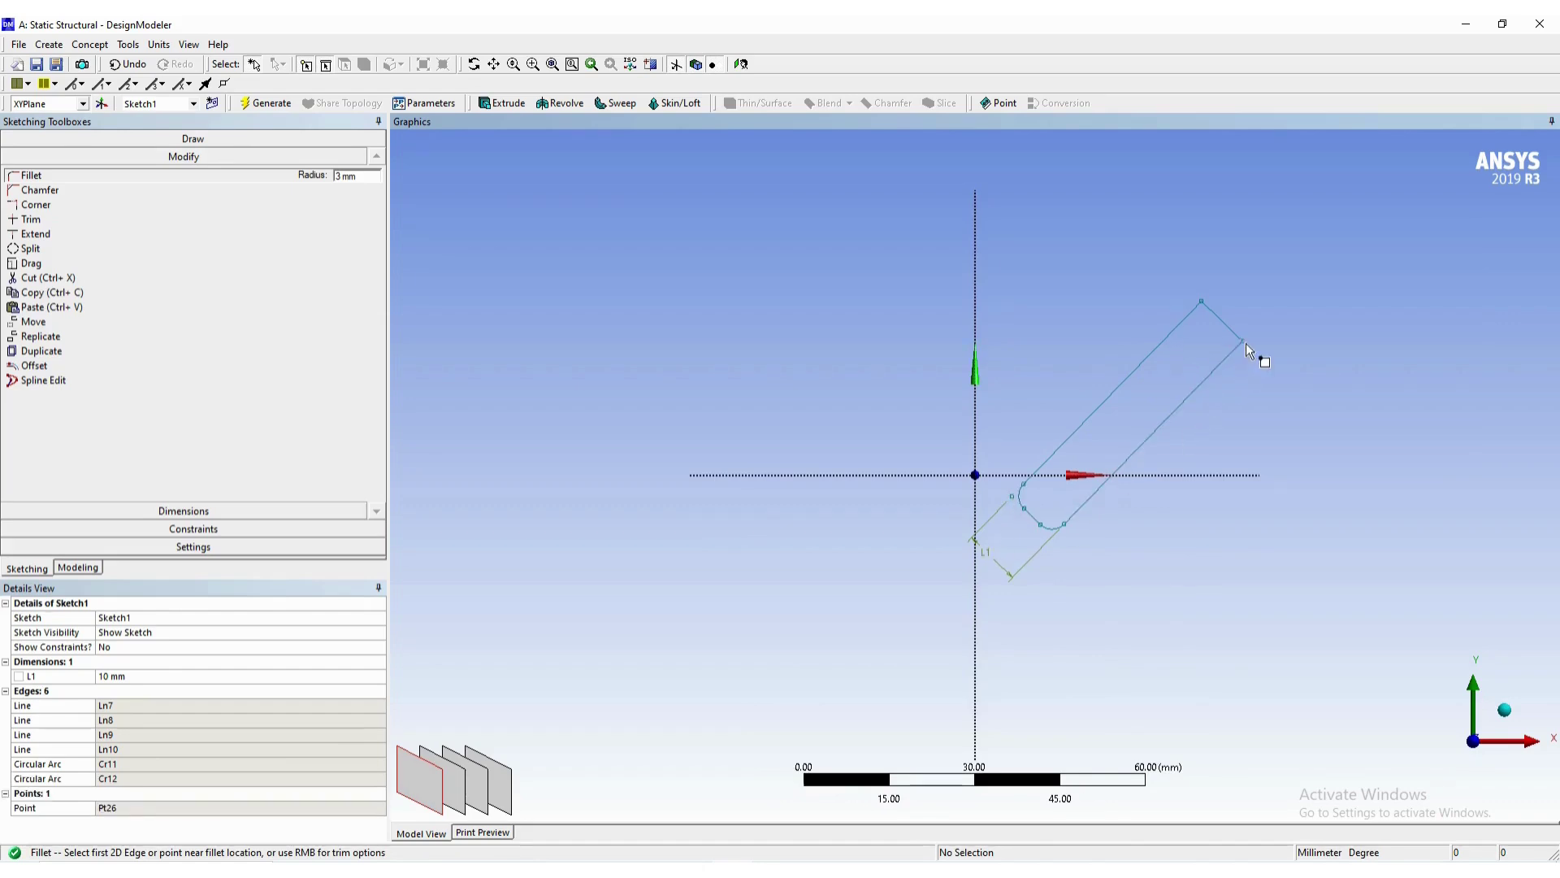
pyautogui.click(1202, 303)
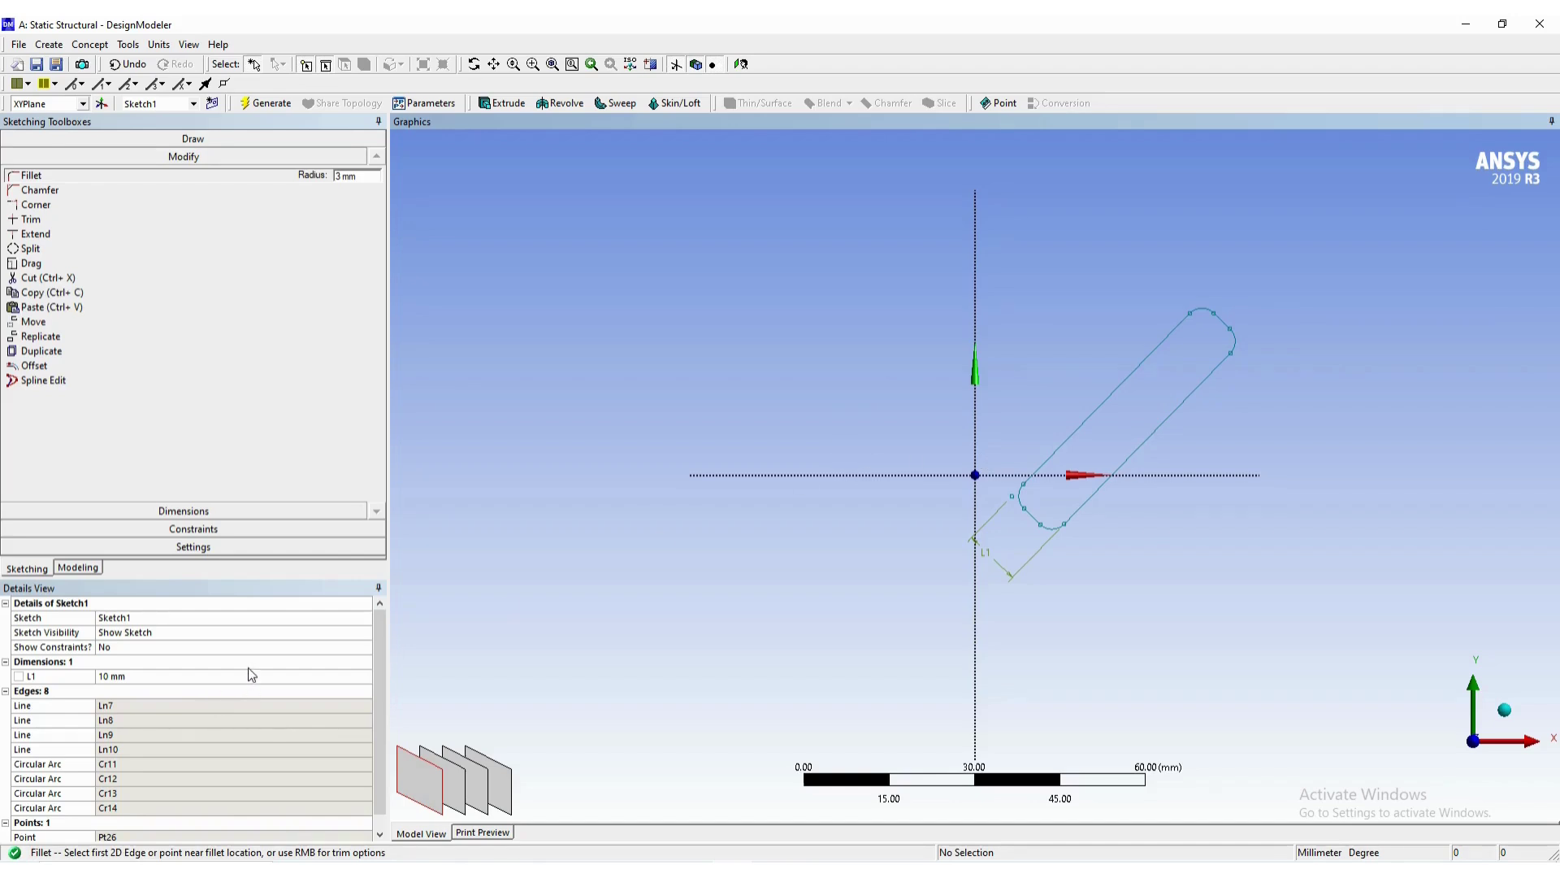
pyautogui.press('Escape')
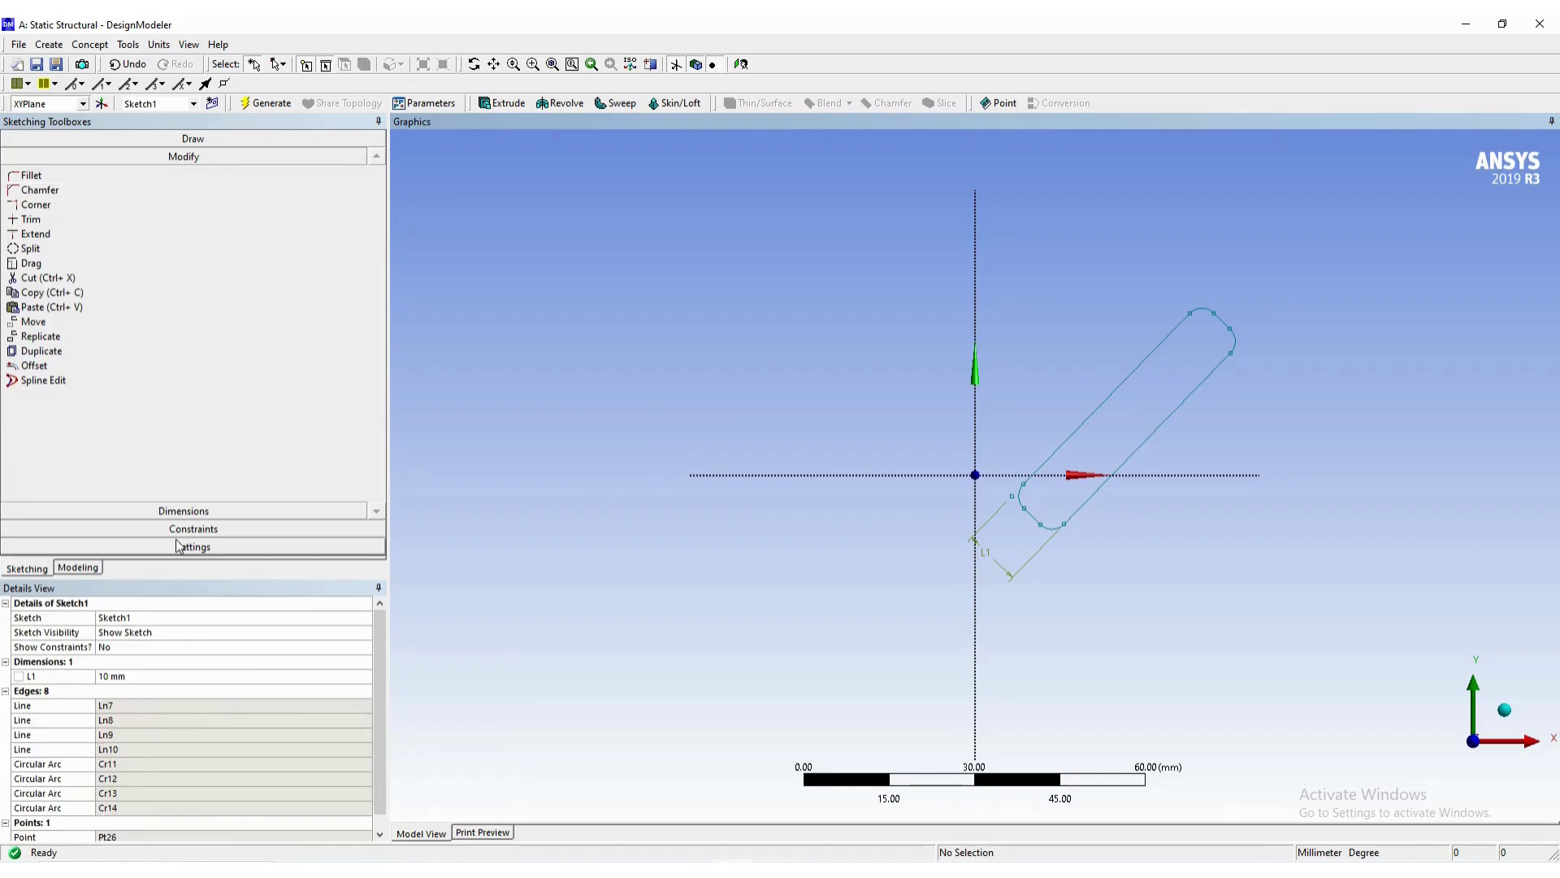
# Add a diameter dimension to the fillet arc at the lowest corner of the link outline.
pyautogui.click(193, 511)
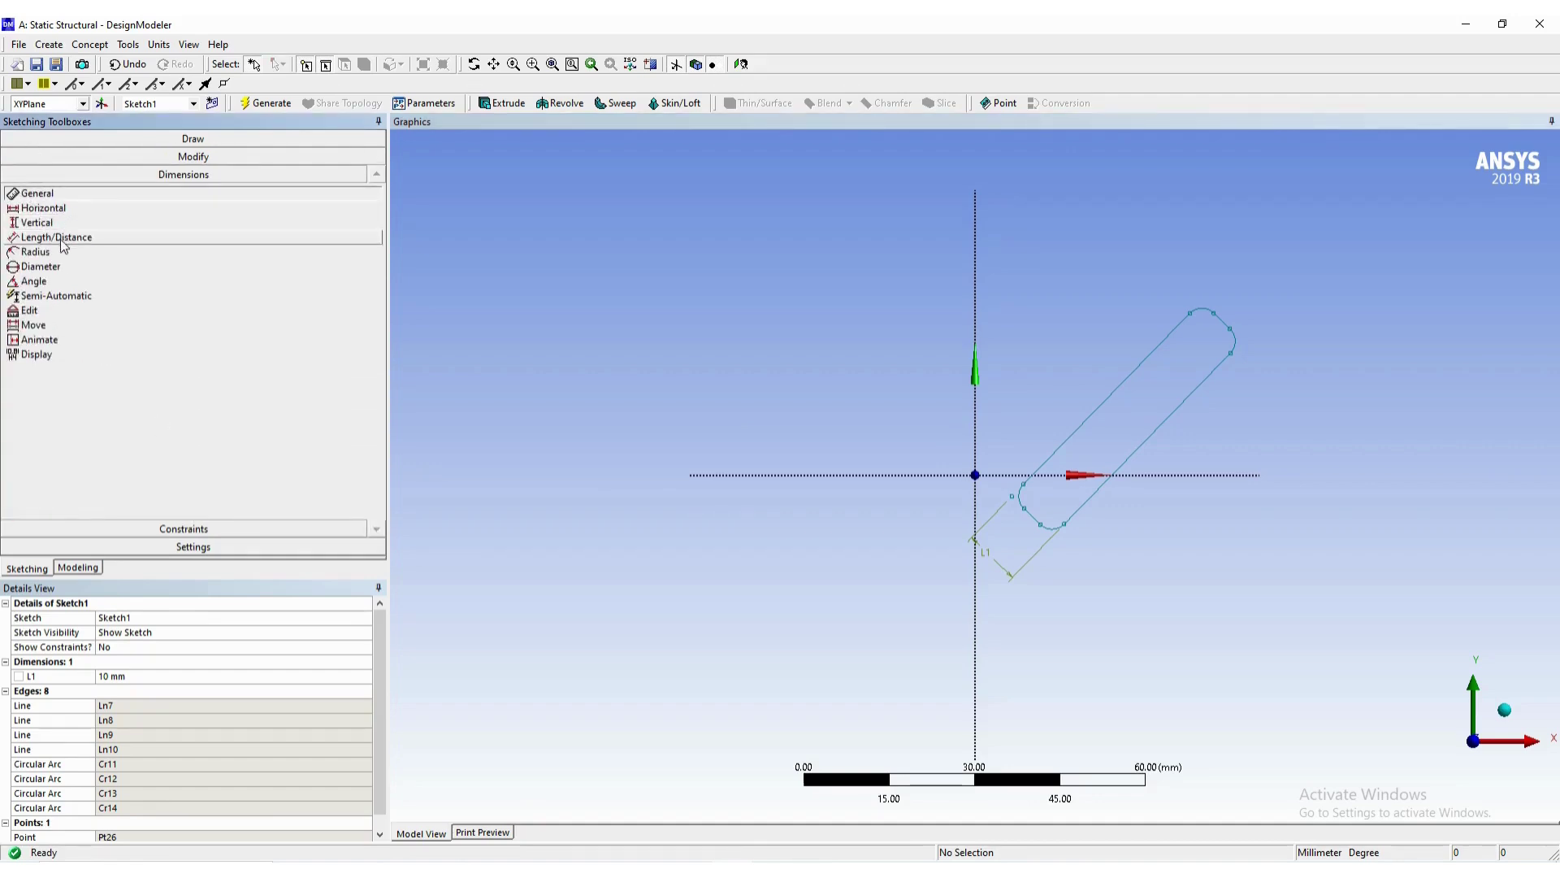
pyautogui.click(61, 268)
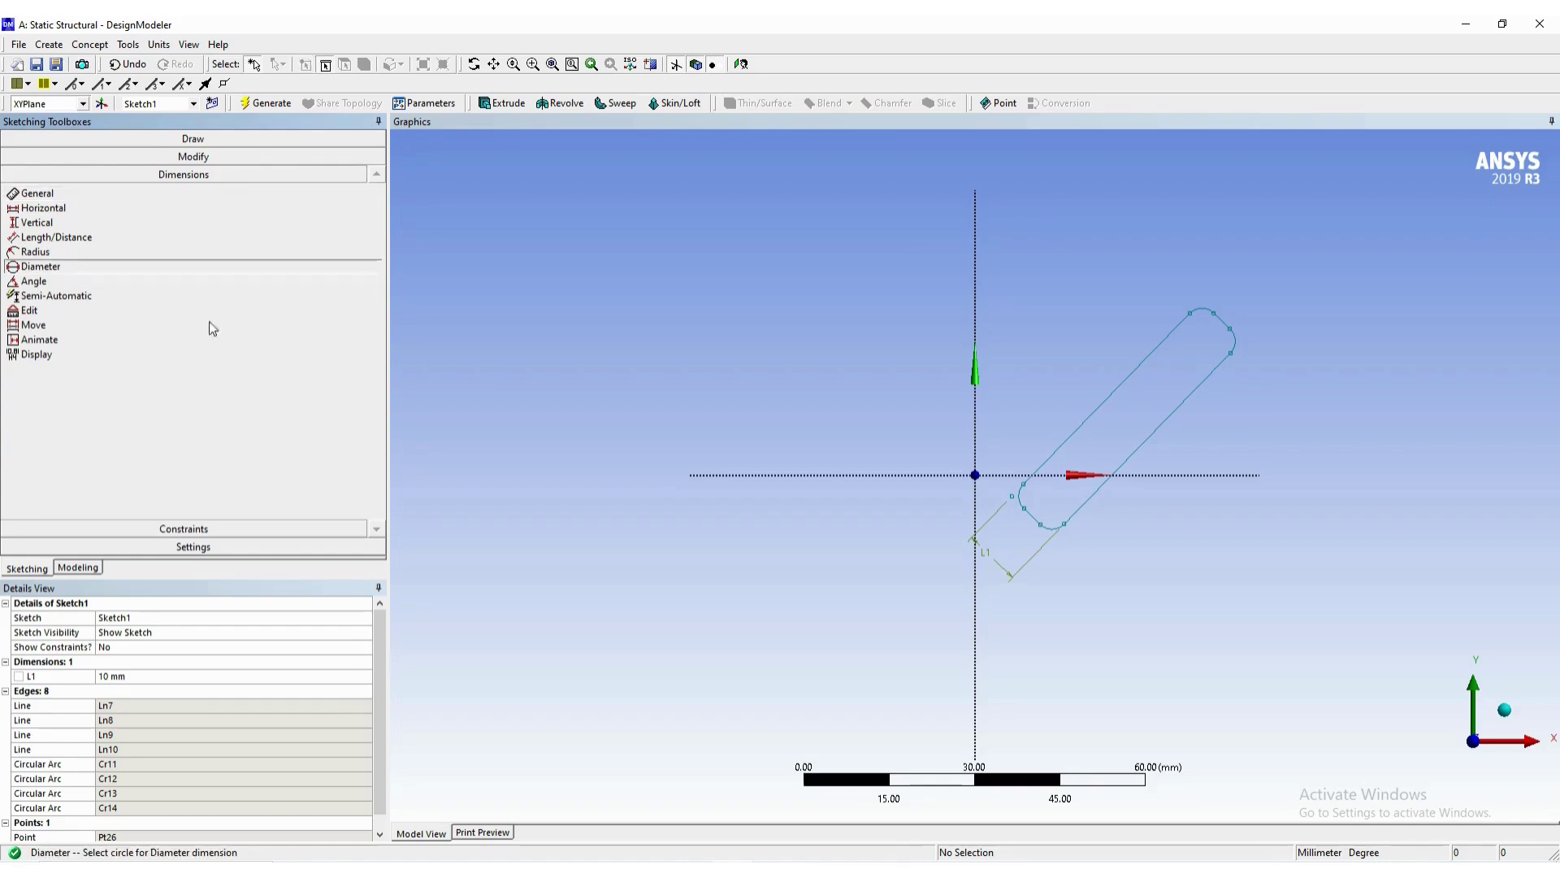
pyautogui.click(1055, 530)
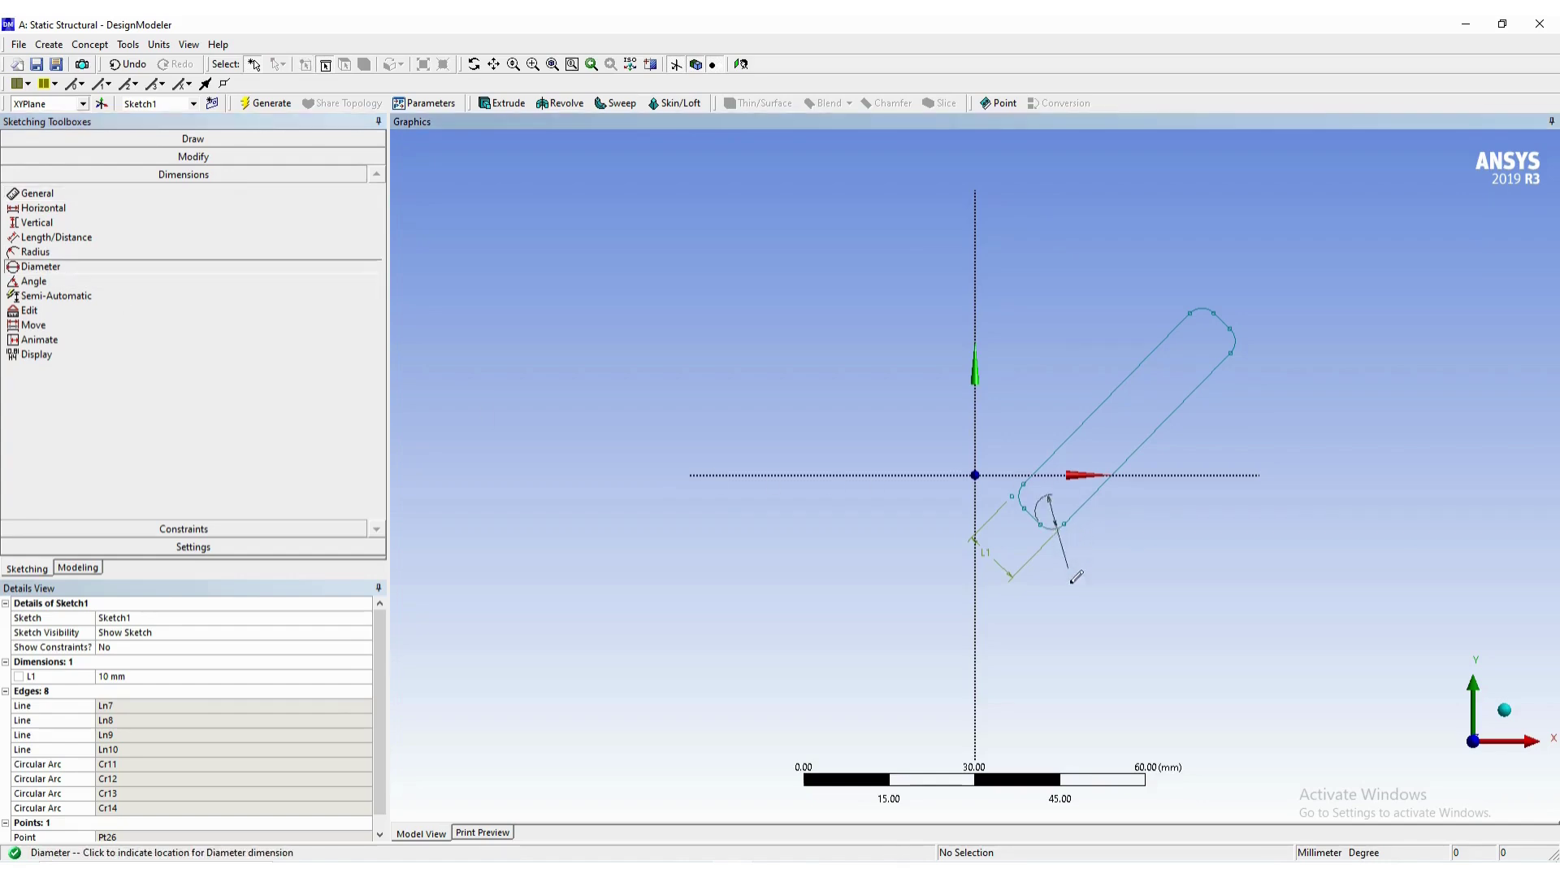
pyautogui.click(1063, 616)
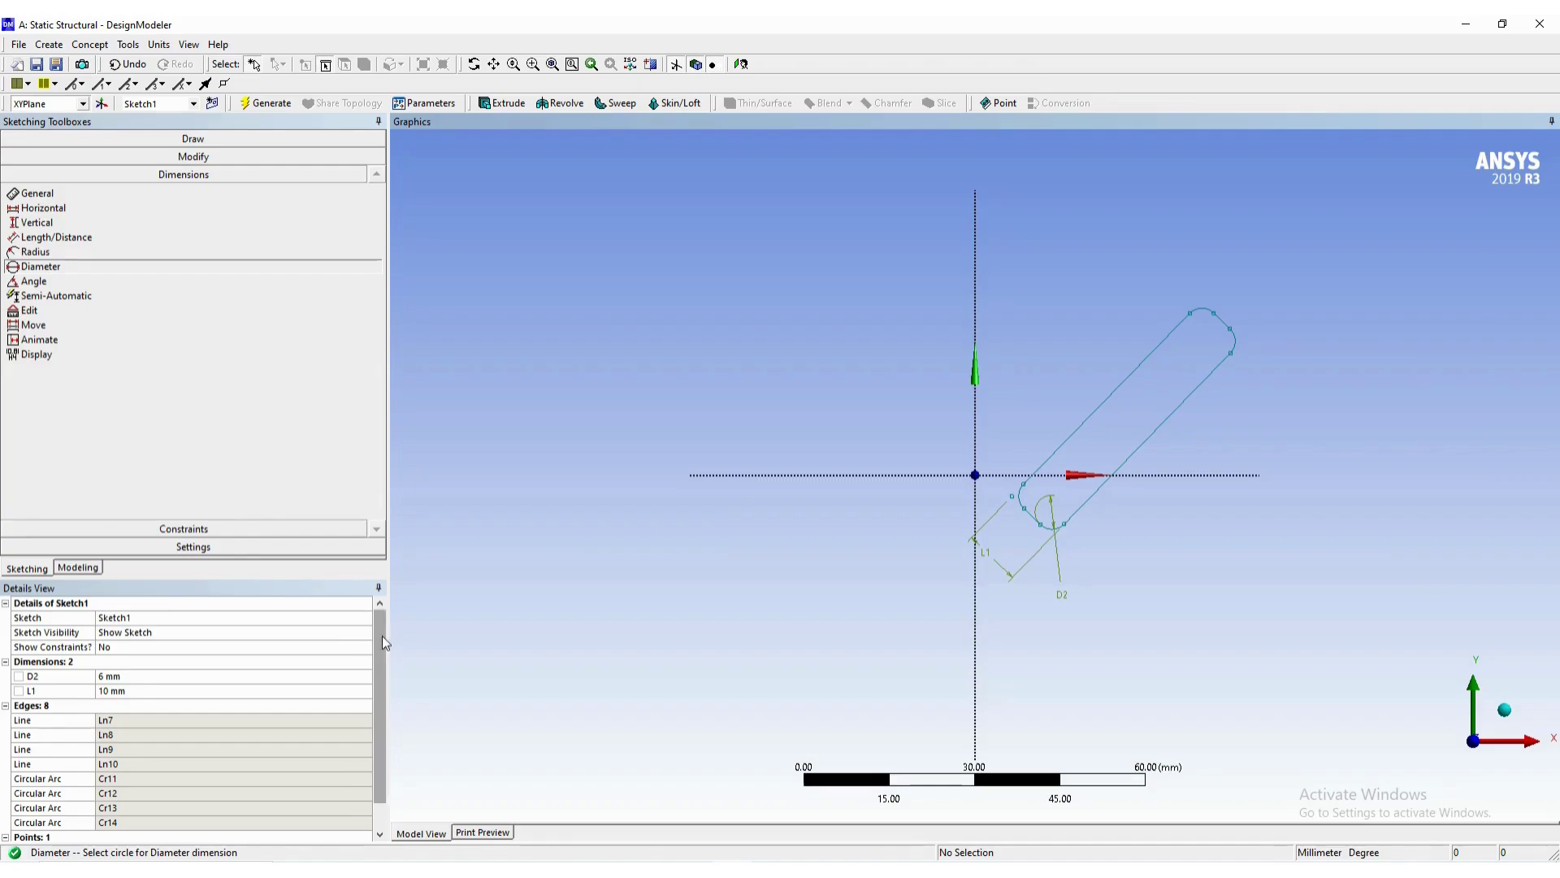
# Following the Word guide, sketch a circle inside the link's lower rounded end, centred at about (13, -3.7) mm.
pyautogui.hotkey('alt', 'Tab')
pyautogui.scroll(-8, 725, 604)
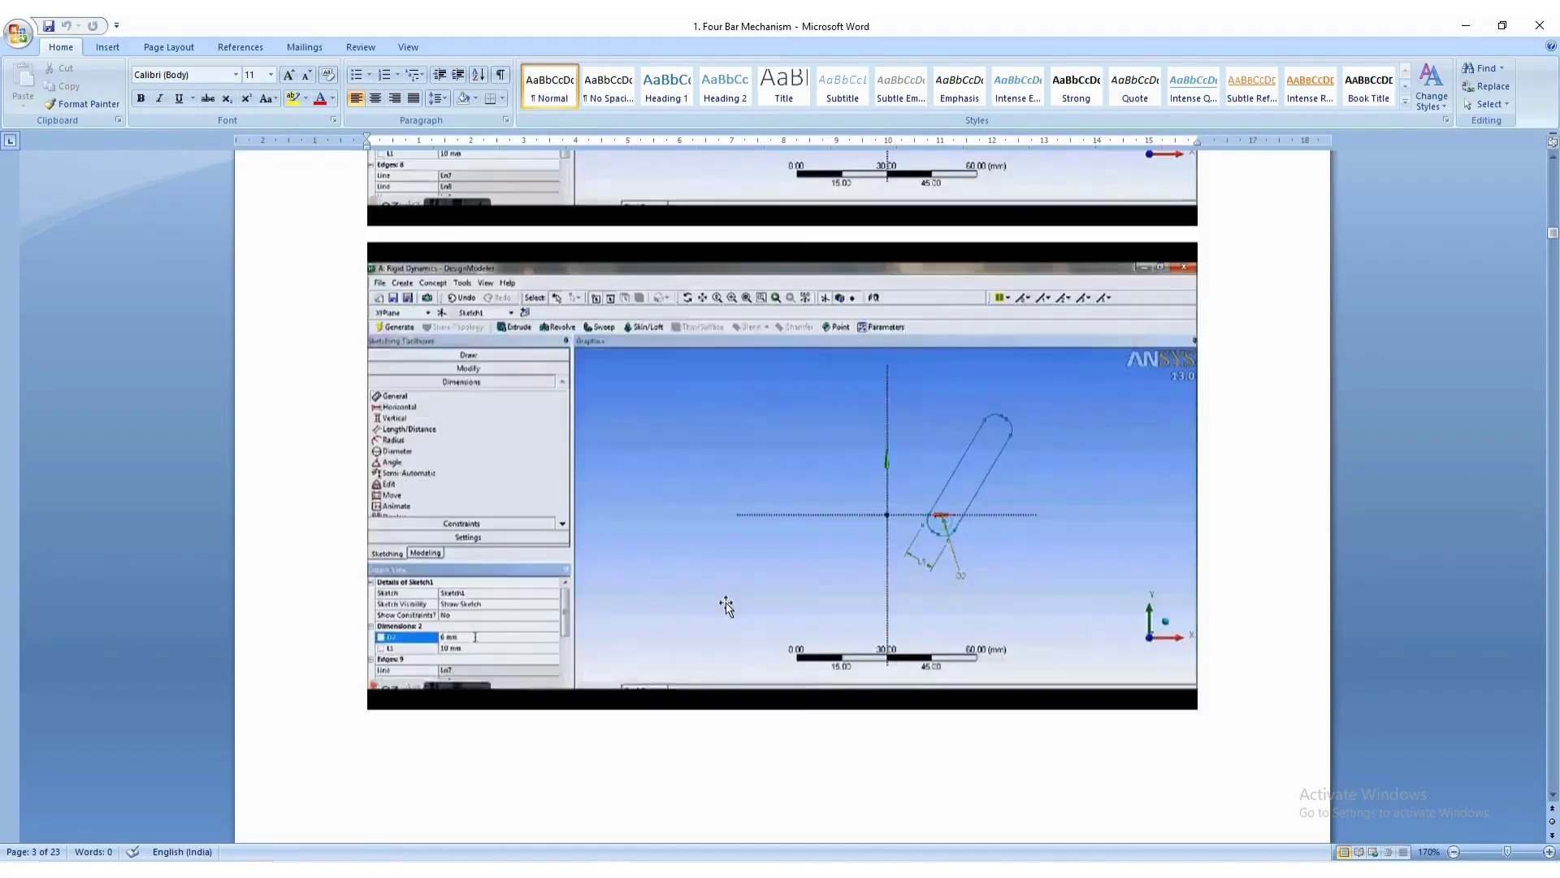
pyautogui.scroll(-8, 729, 602)
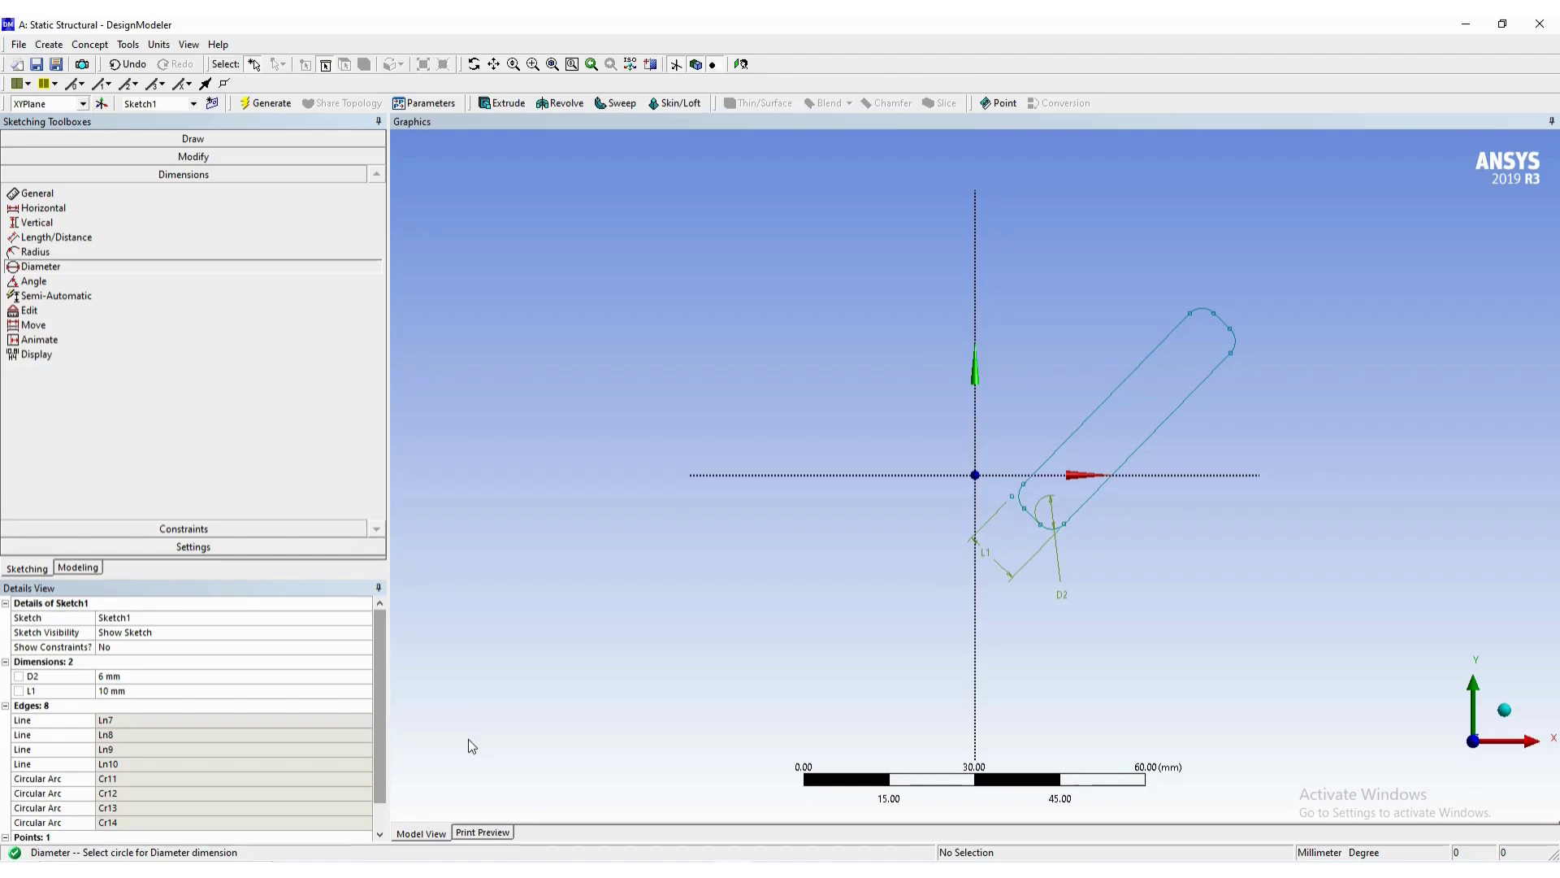
pyautogui.click(188, 139)
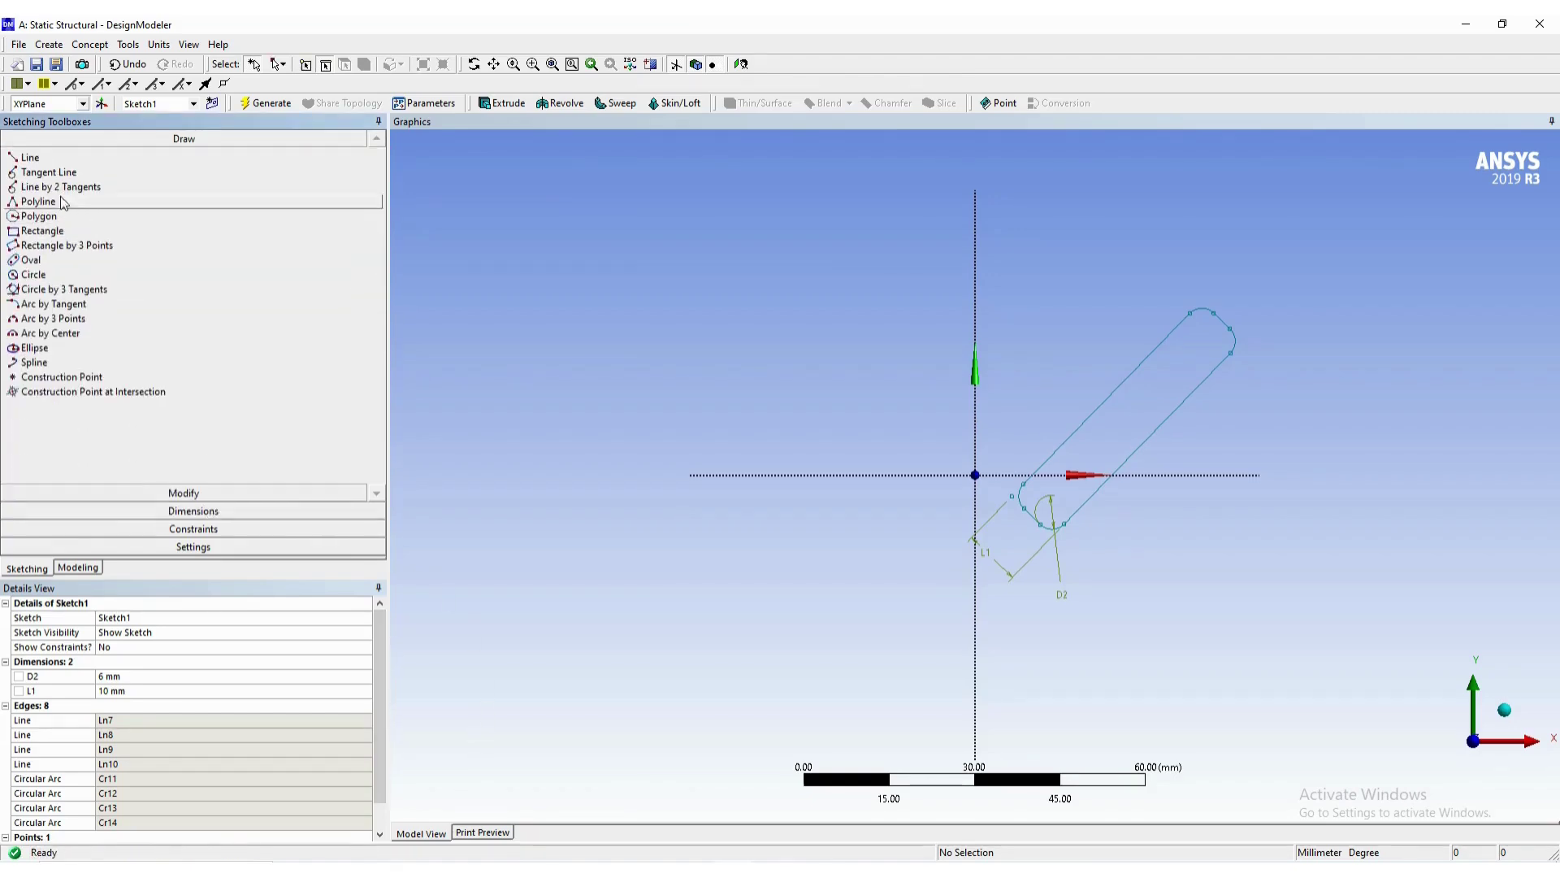
pyautogui.click(47, 277)
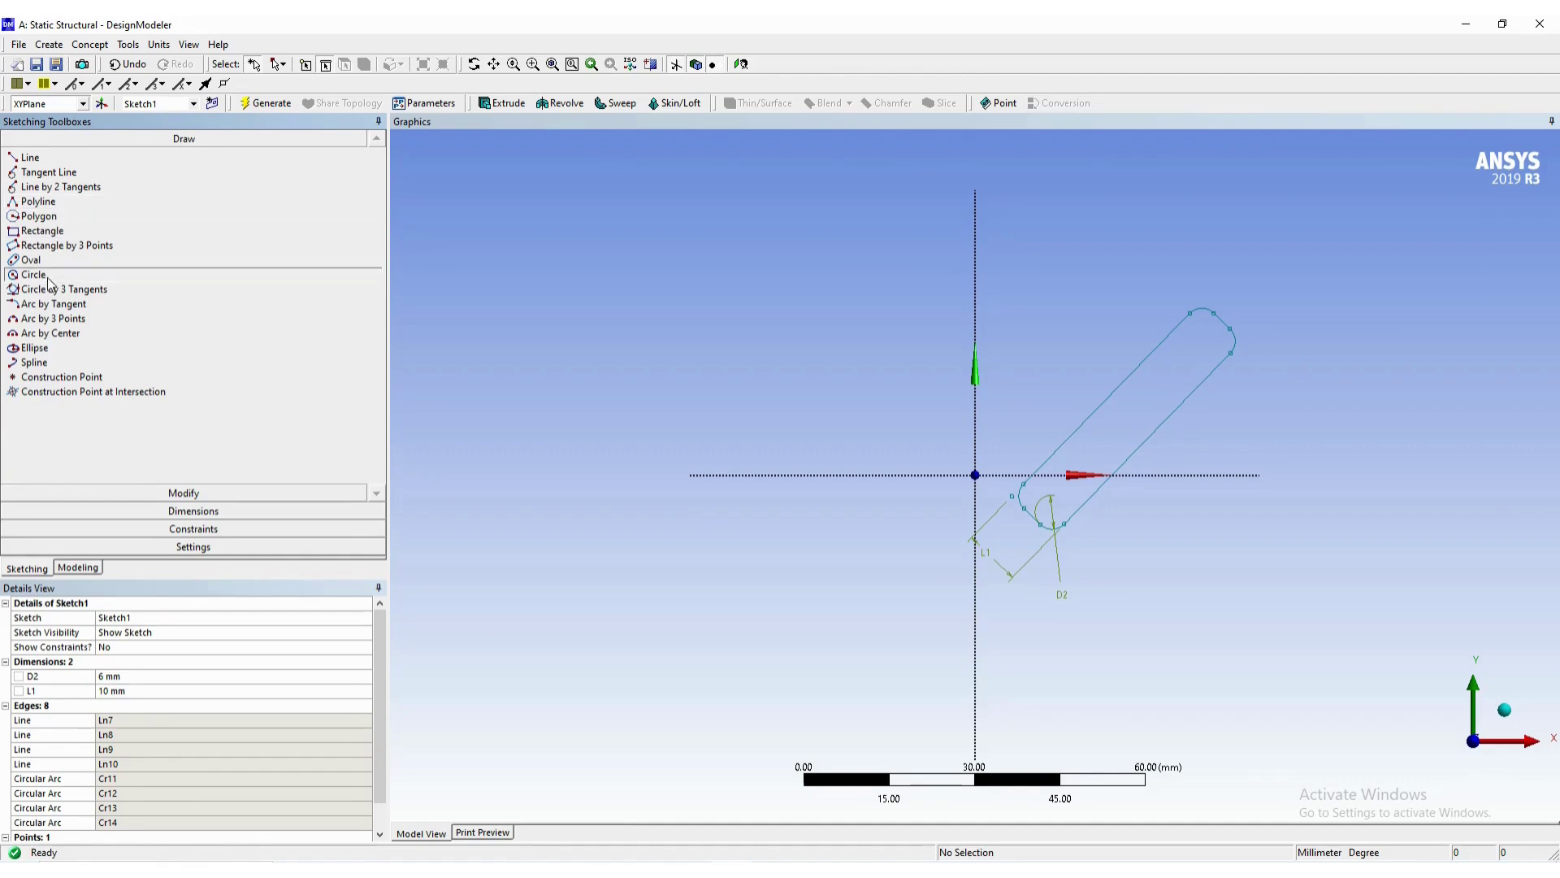
pyautogui.scroll(4, 1071, 498)
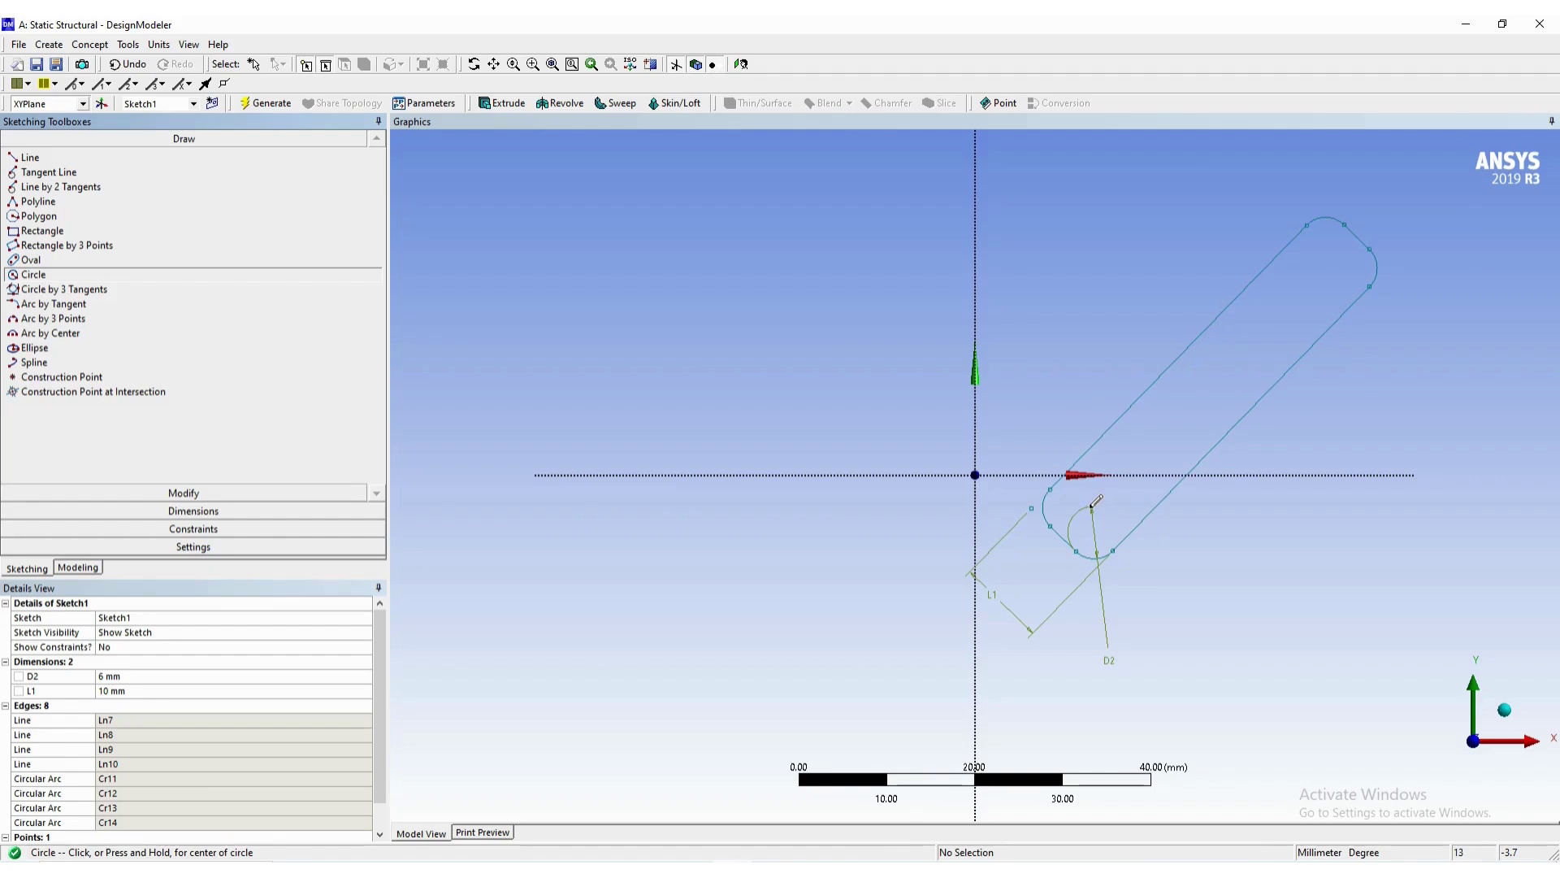
pyautogui.click(1089, 506)
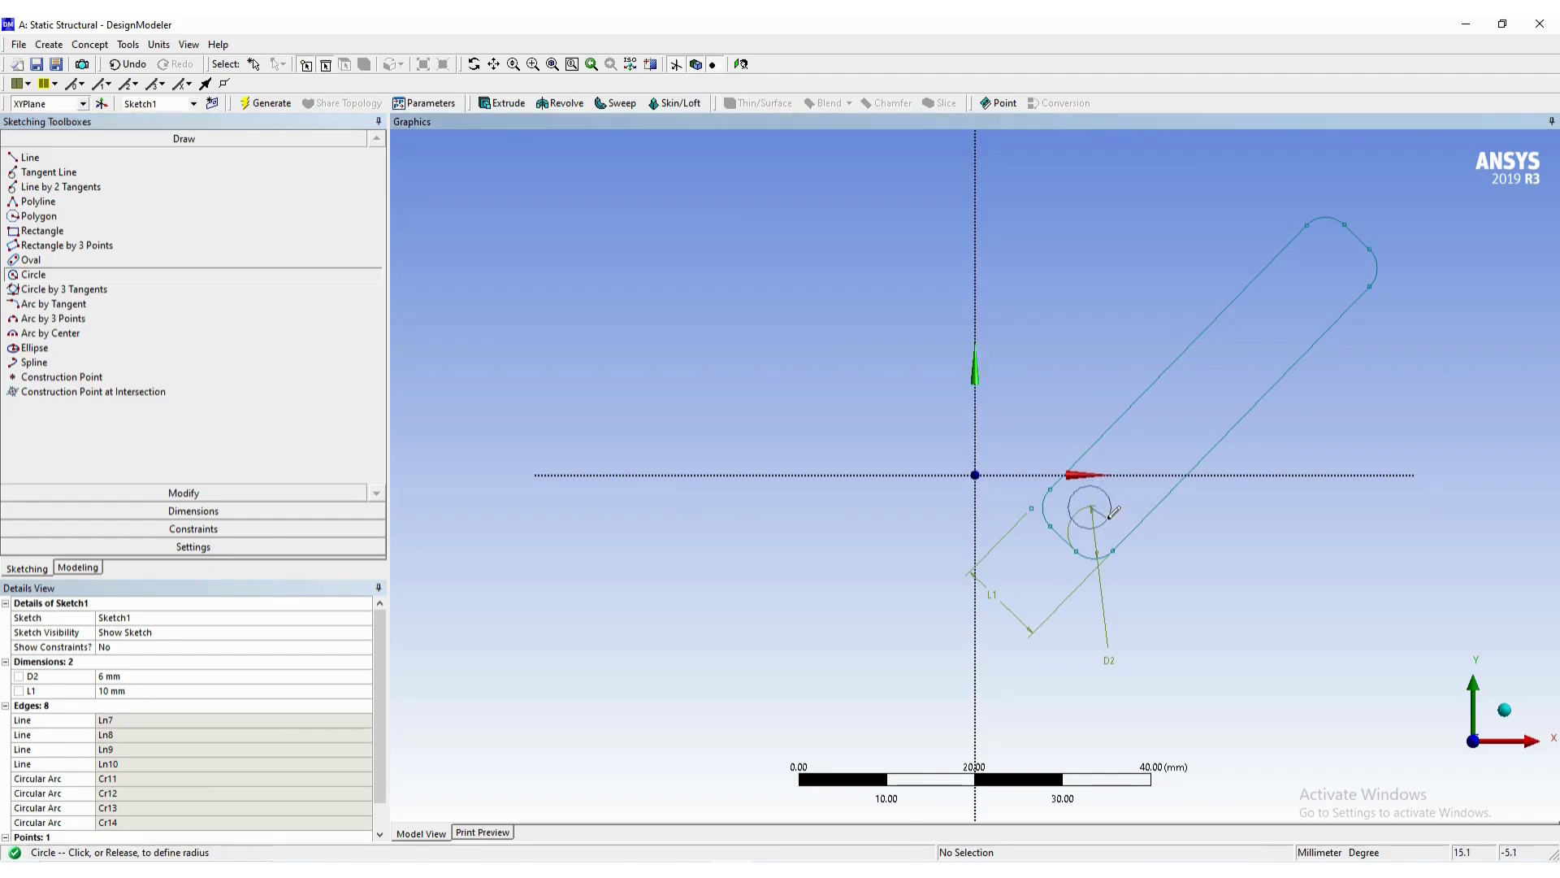
pyautogui.click(1119, 518)
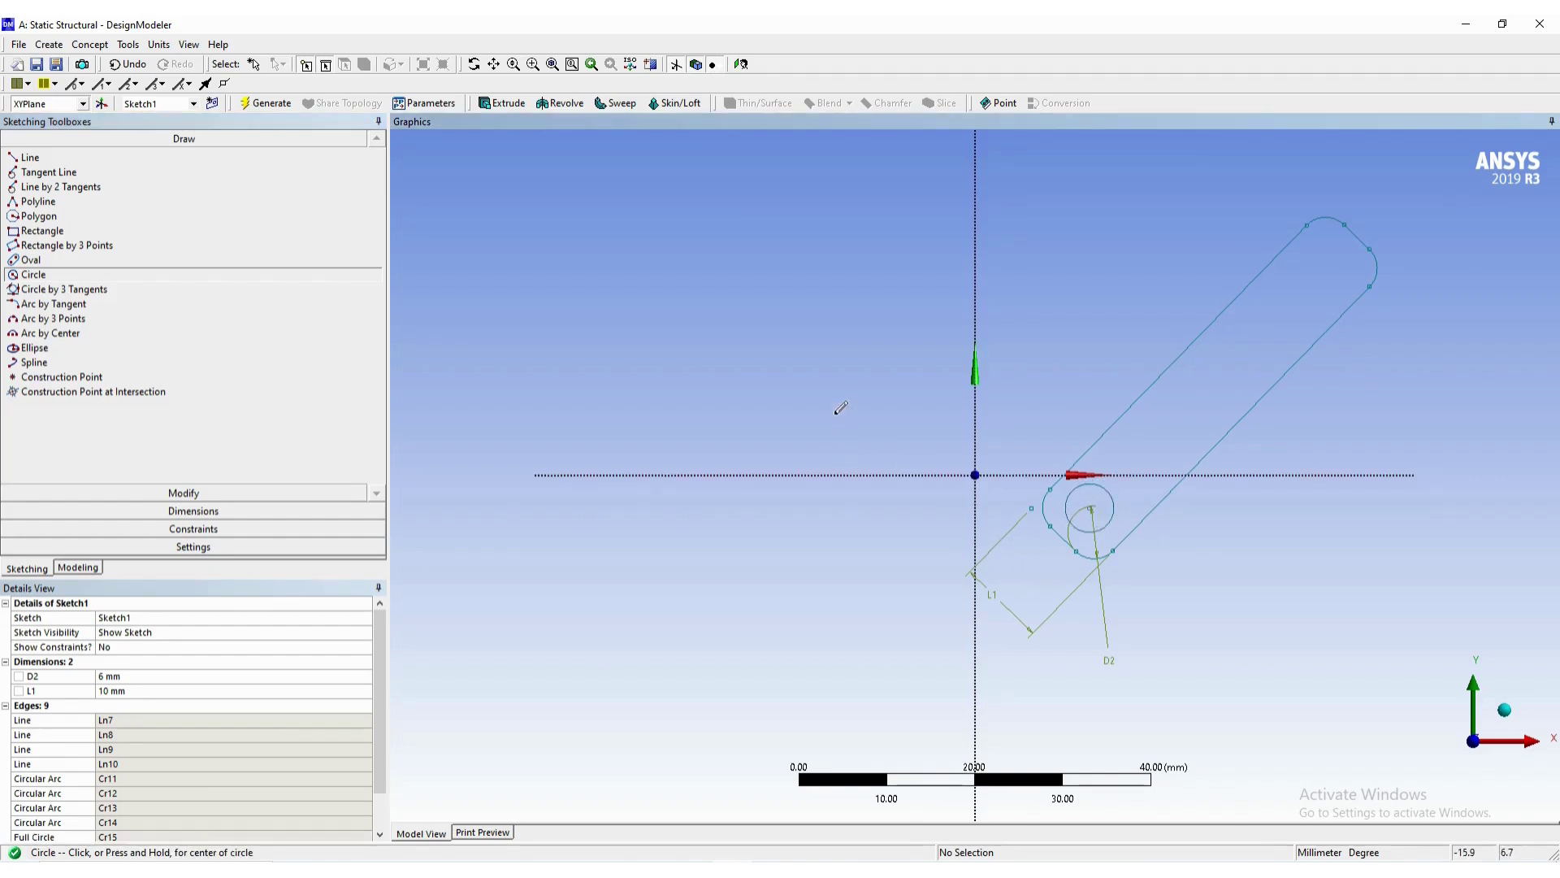
pyautogui.press('Escape')
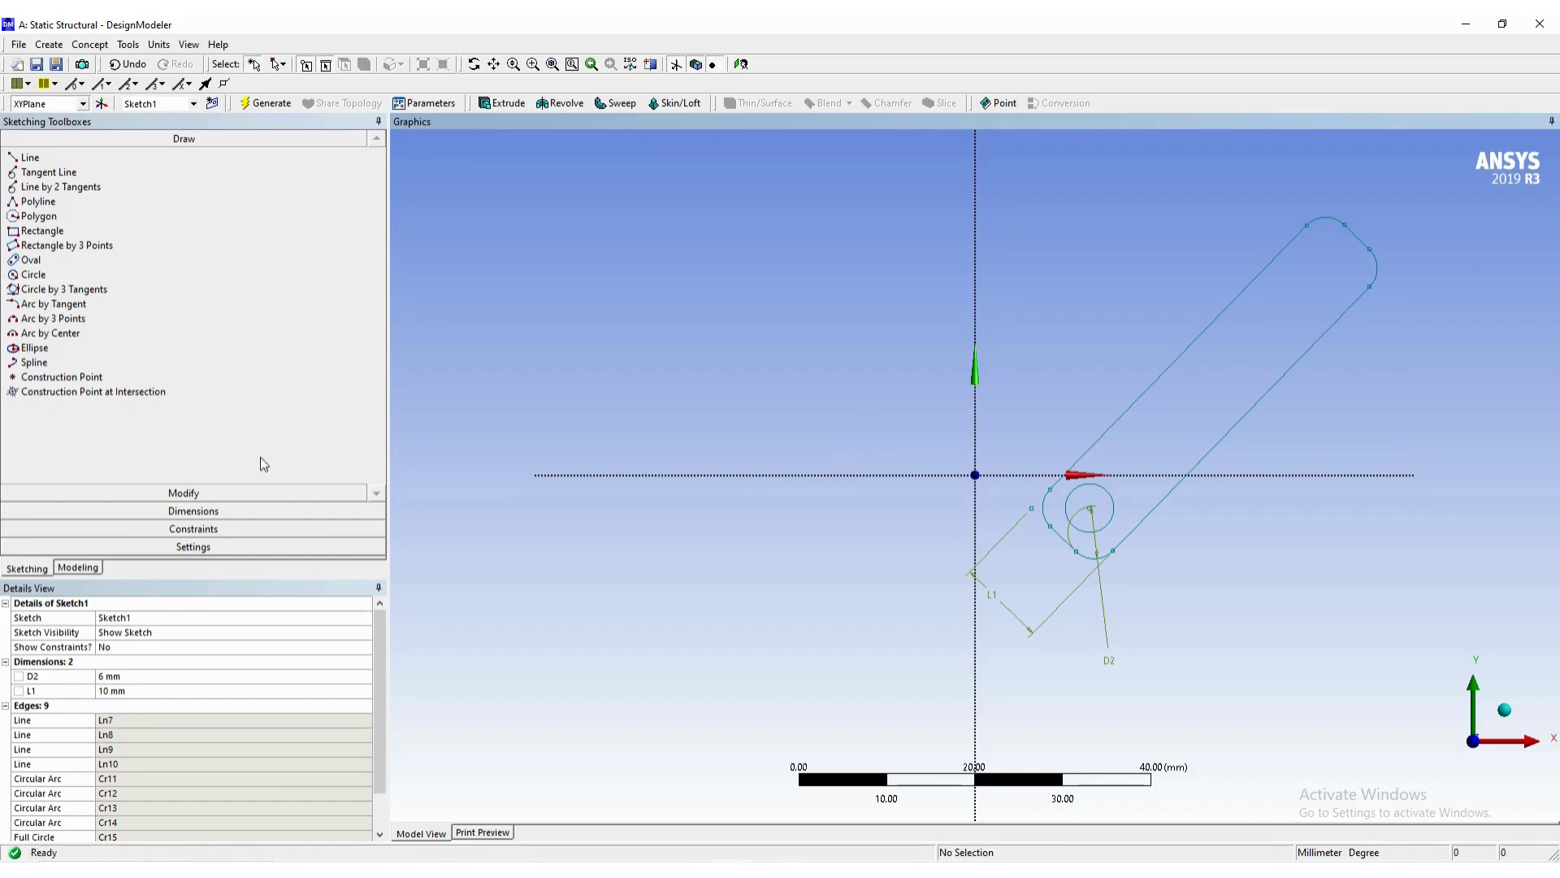
# Following the Word guide, add a general dimension from the circle's centre to the link's lower long edge and set it to 5 mm.
pyautogui.click(233, 509)
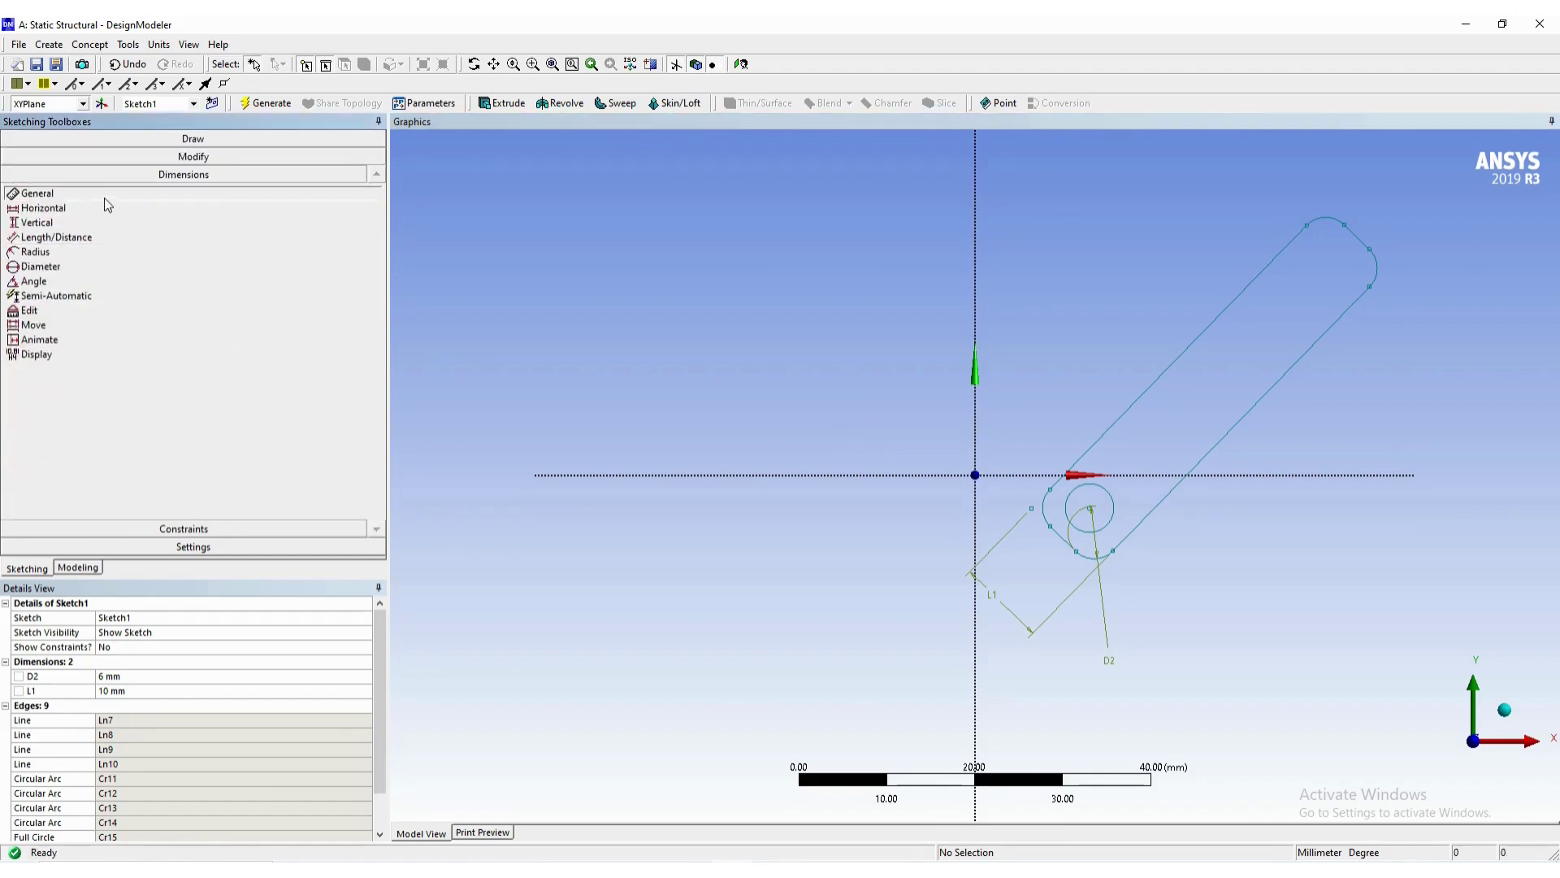
pyautogui.click(1091, 509)
pyautogui.click(1141, 519)
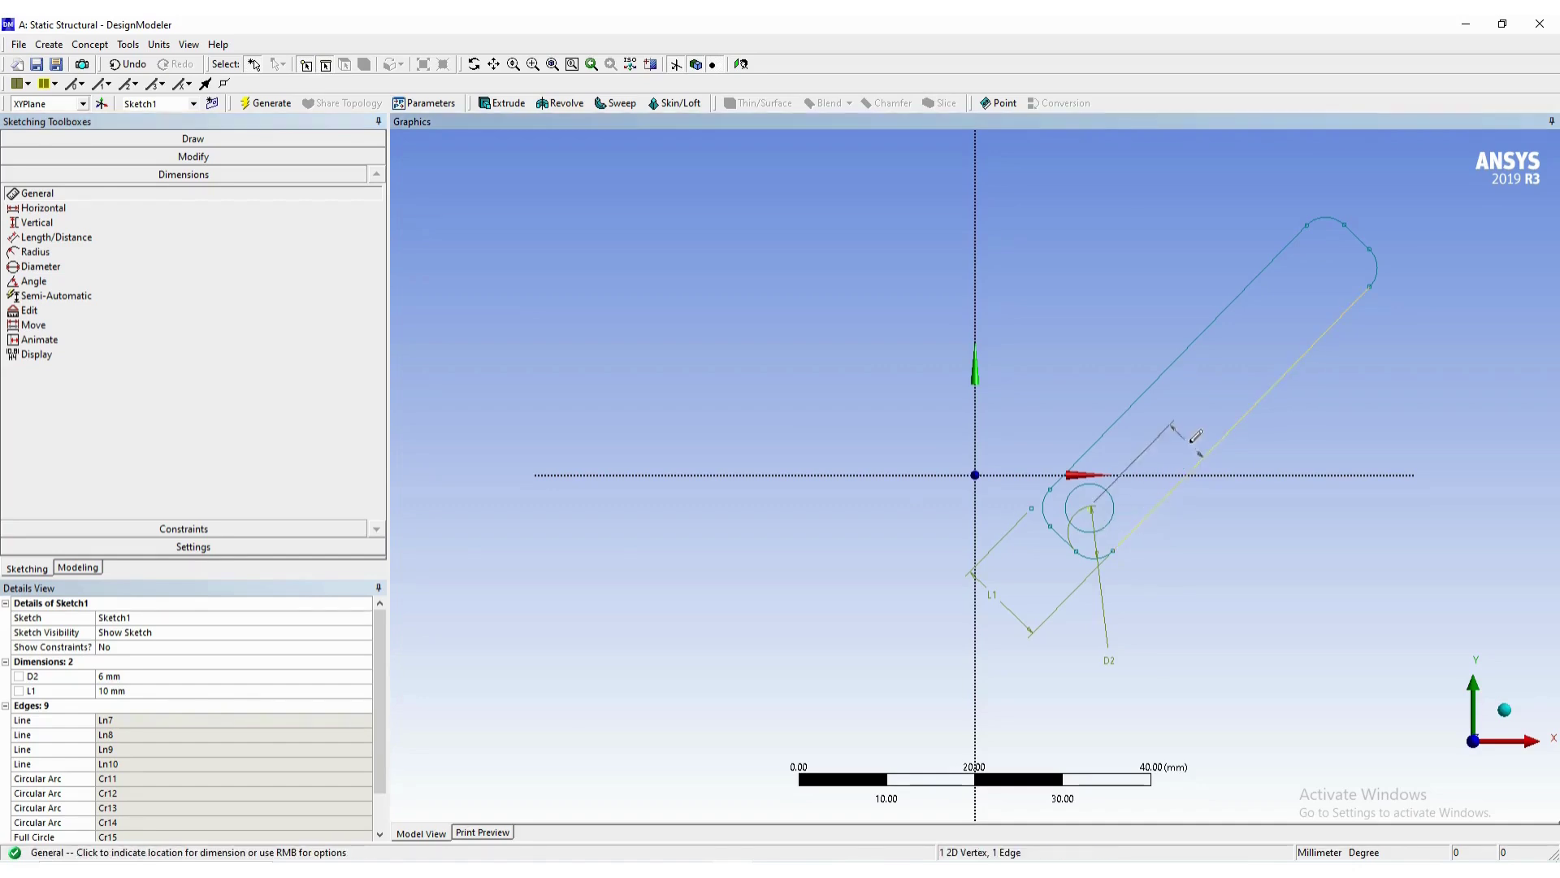
pyautogui.click(1210, 418)
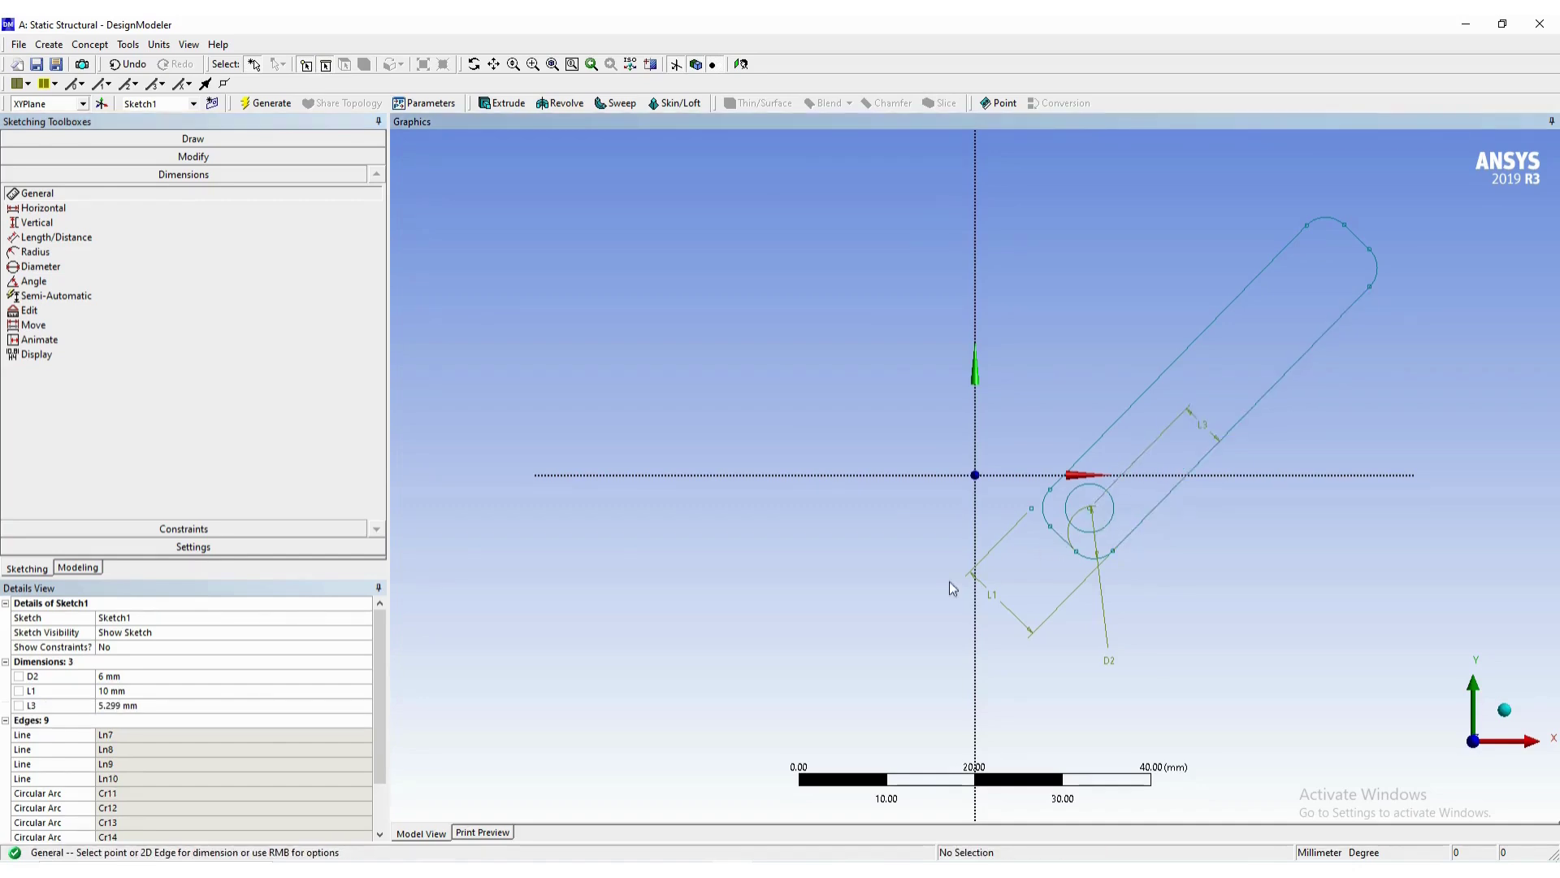
pyautogui.hotkey('alt', 'Tab')
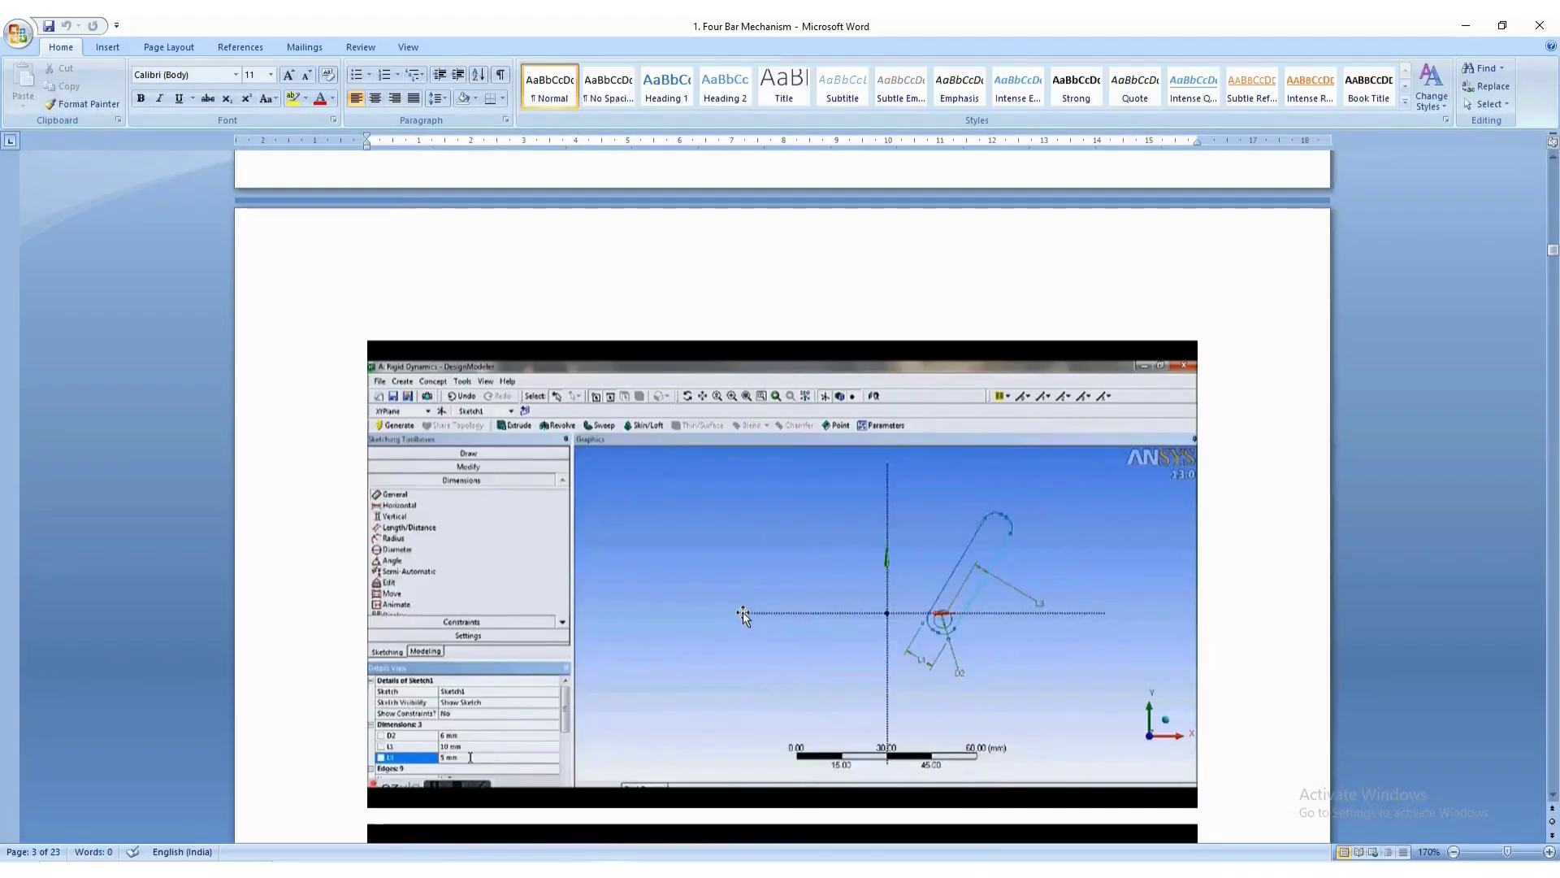
pyautogui.hotkey('alt', 'Tab')
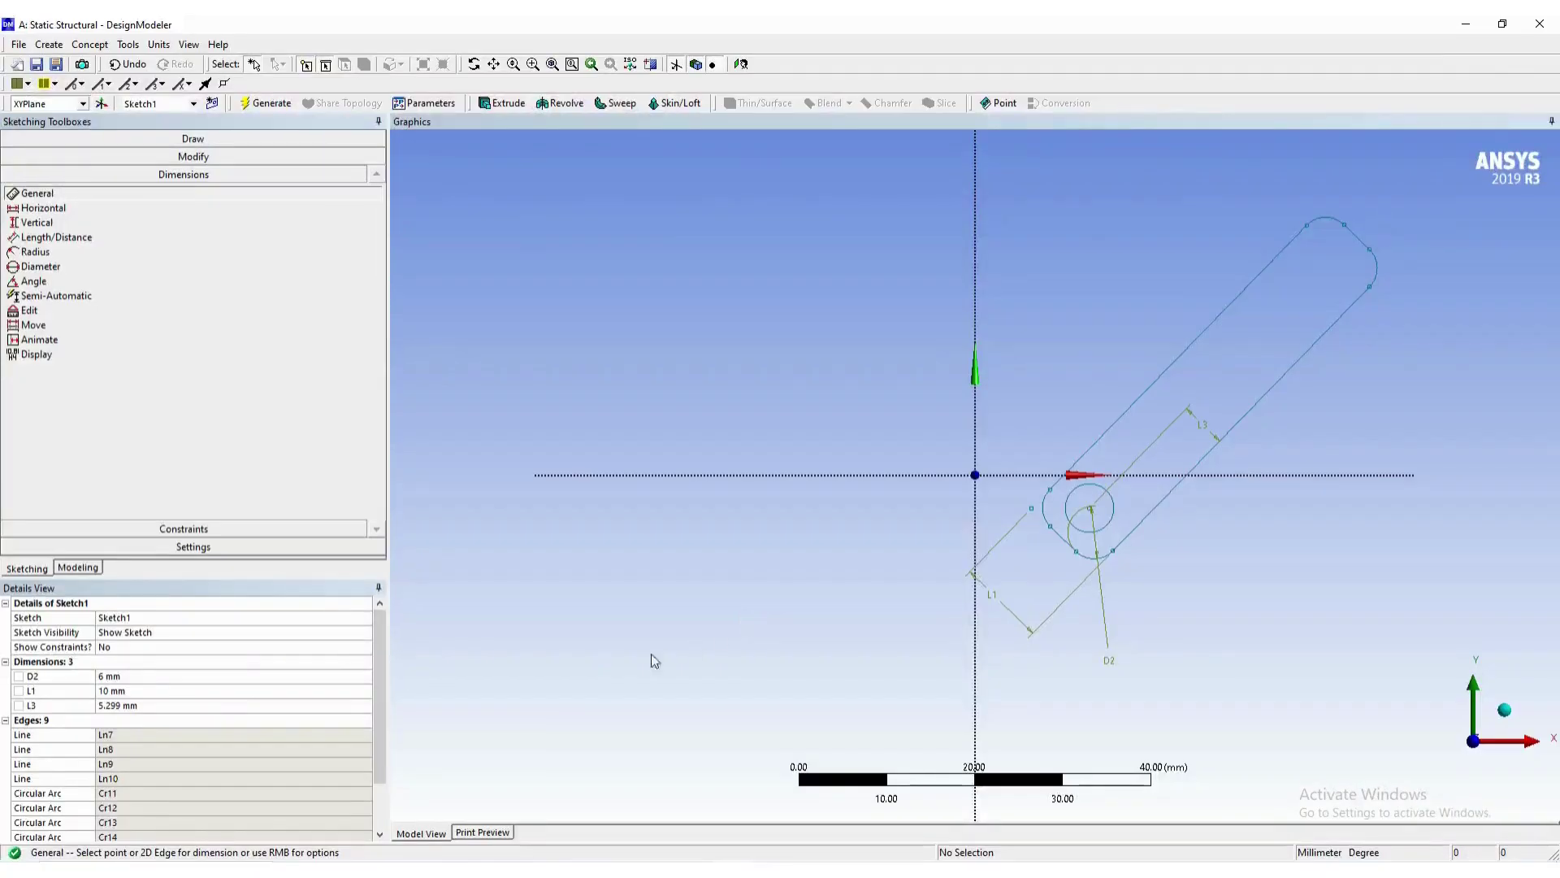
pyautogui.click(178, 696)
pyautogui.click(176, 706)
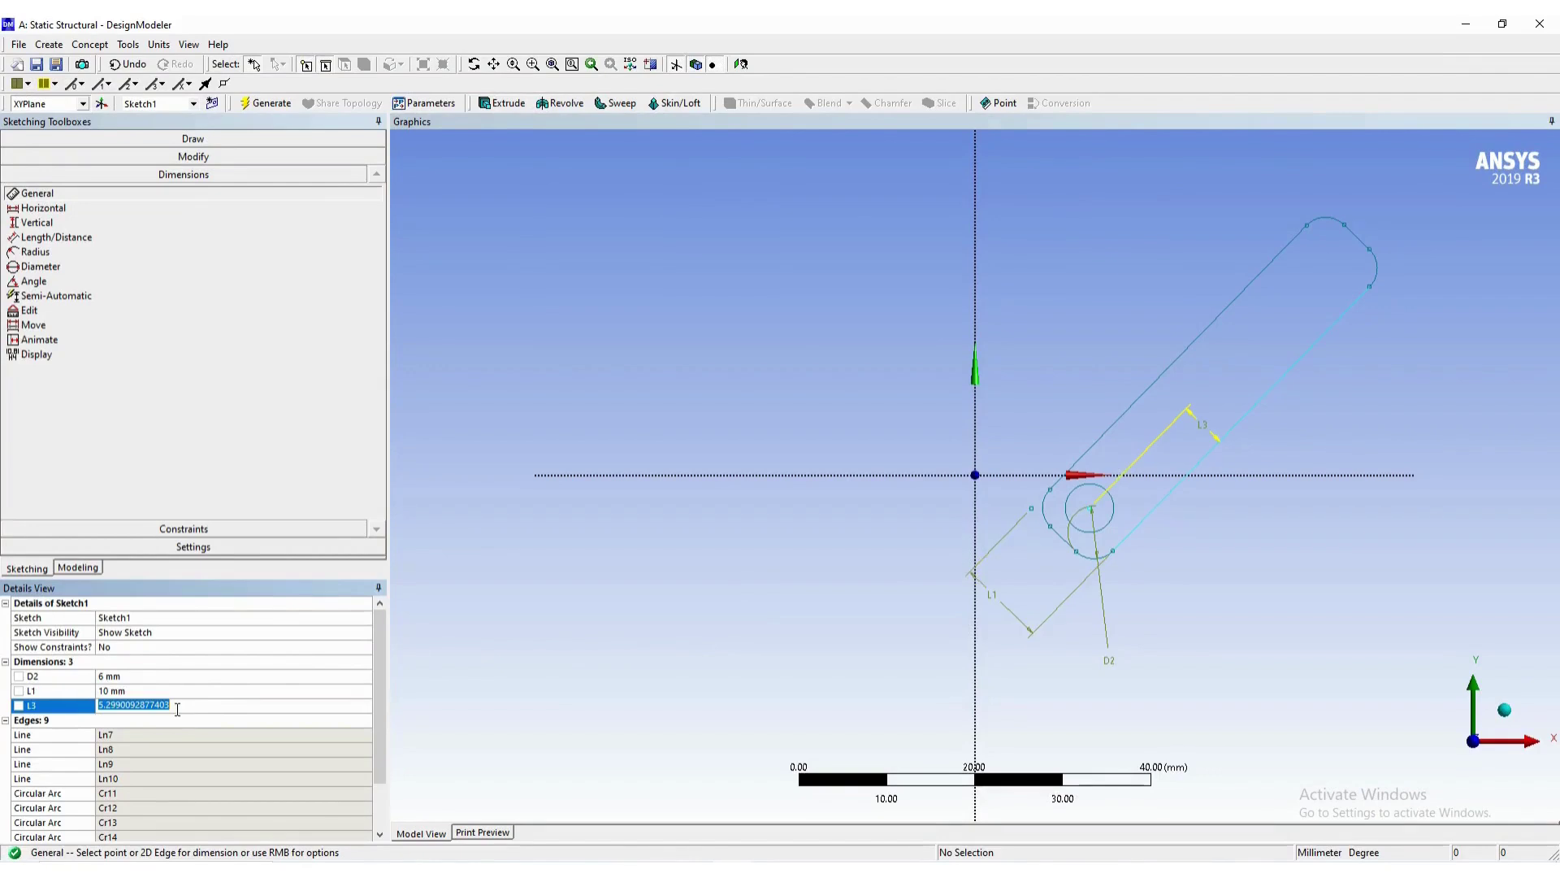
pyautogui.write('53')
pyautogui.press('Return')
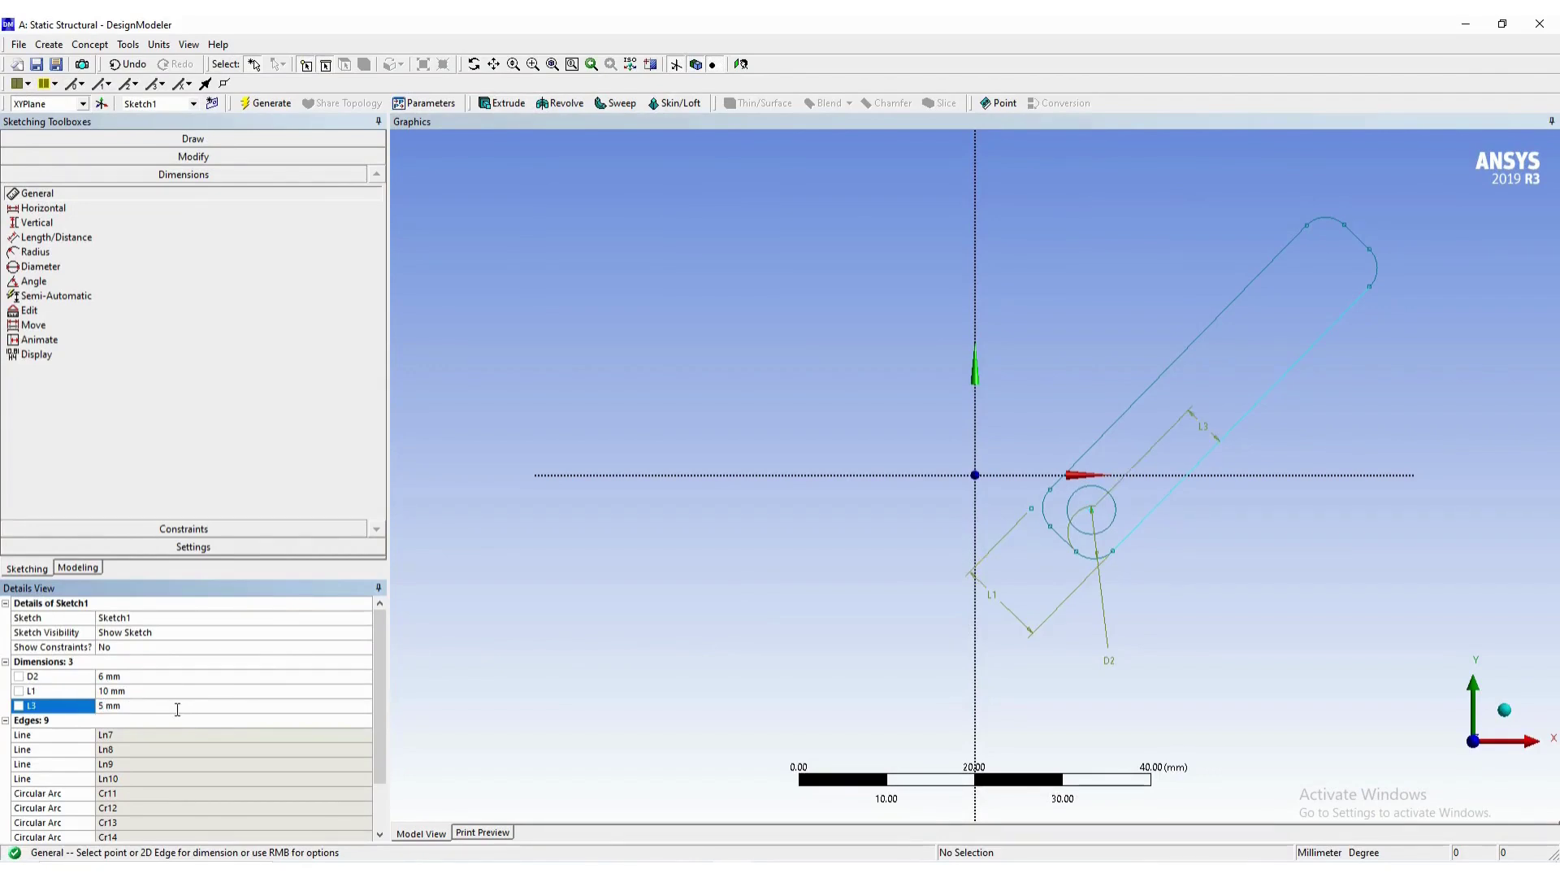
# Review the extrusion illustration and its settings in the Word guide, and return to DesignModeler.
pyautogui.hotkey('alt', 'Tab')
pyautogui.scroll(-2, 424, 620)
pyautogui.scroll(-4, 424, 620)
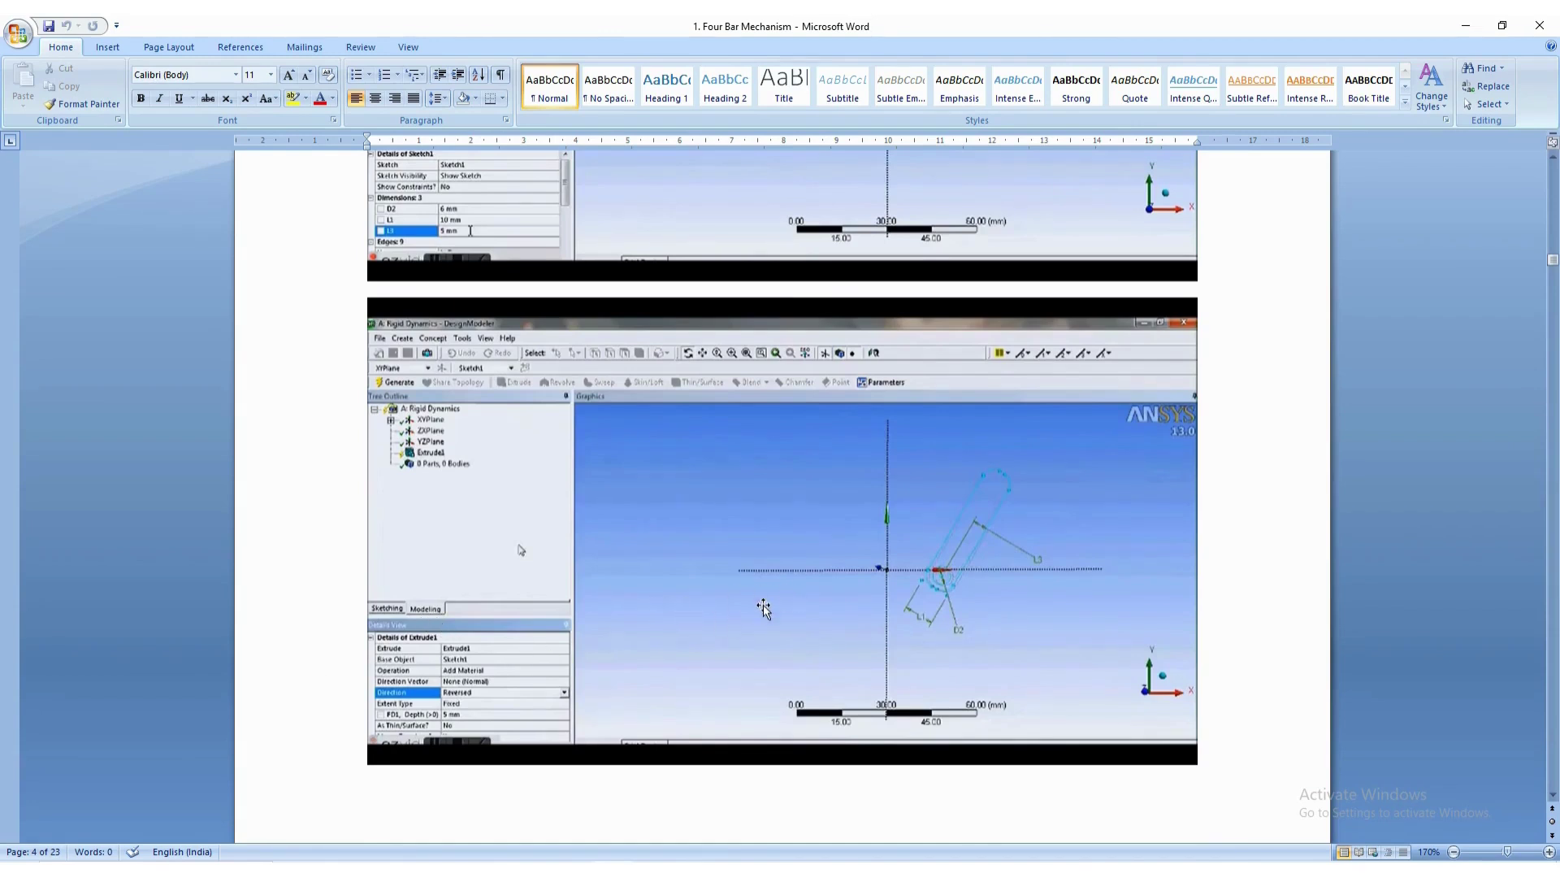
pyautogui.hotkey('alt', 'Tab')
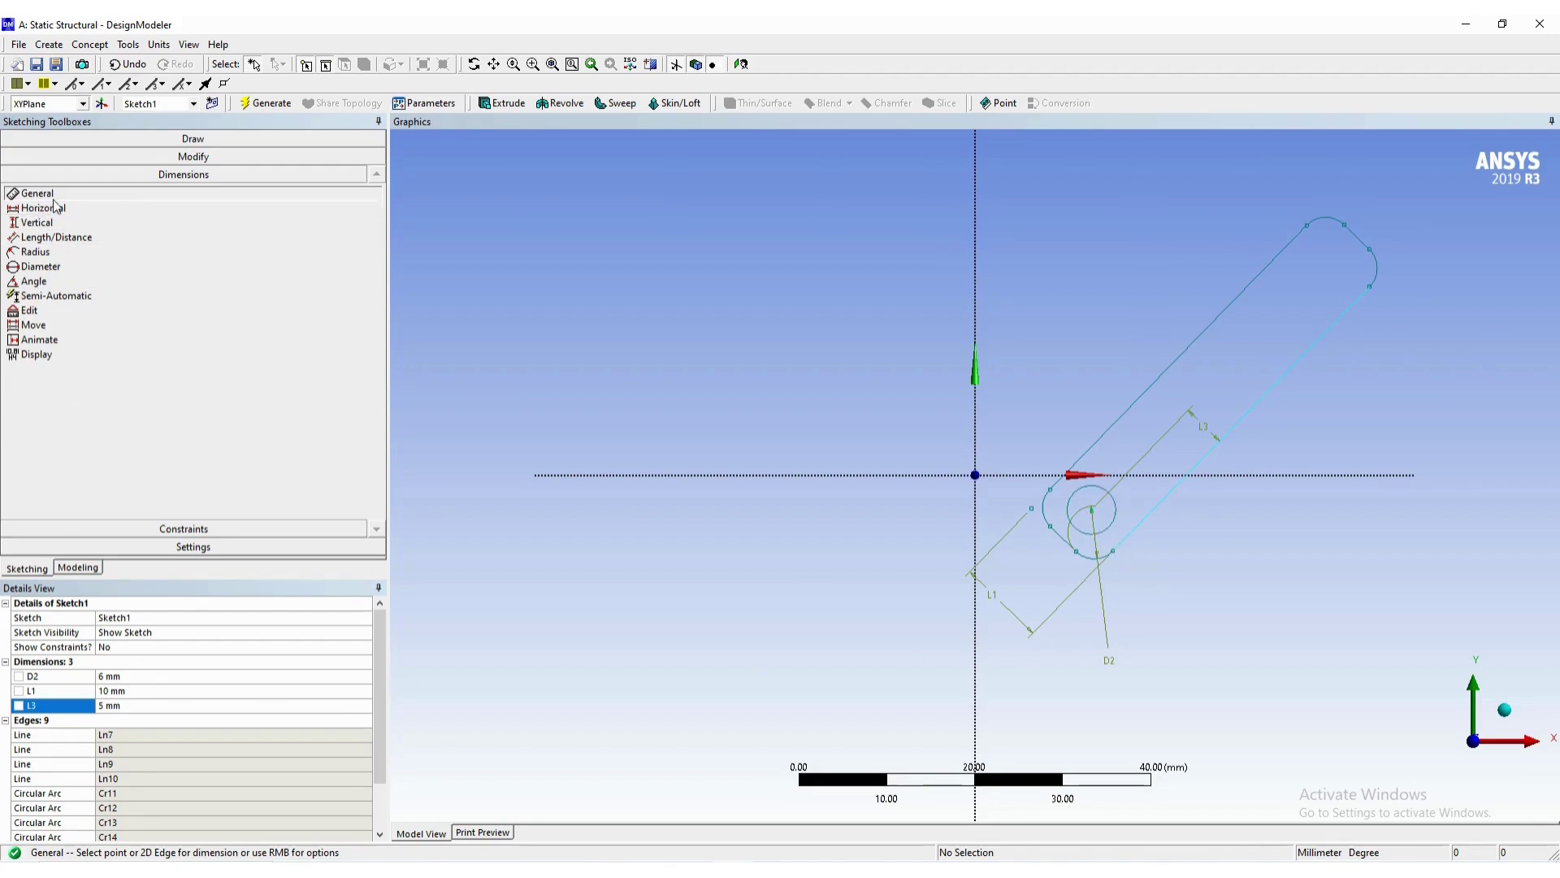
pyautogui.click(1063, 545)
pyautogui.click(908, 505)
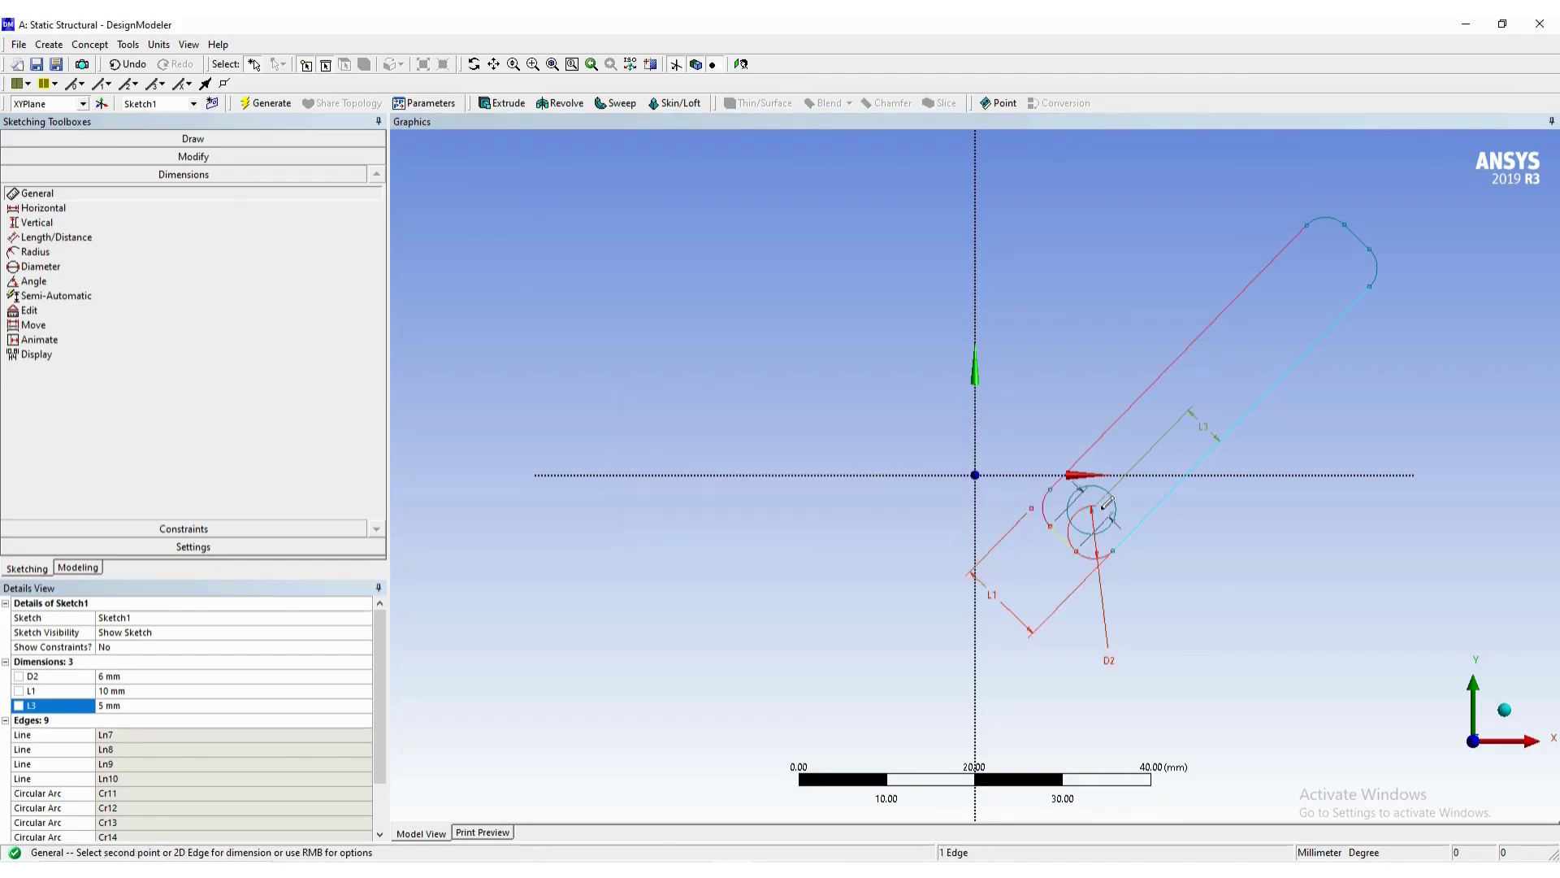
pyautogui.click(1092, 510)
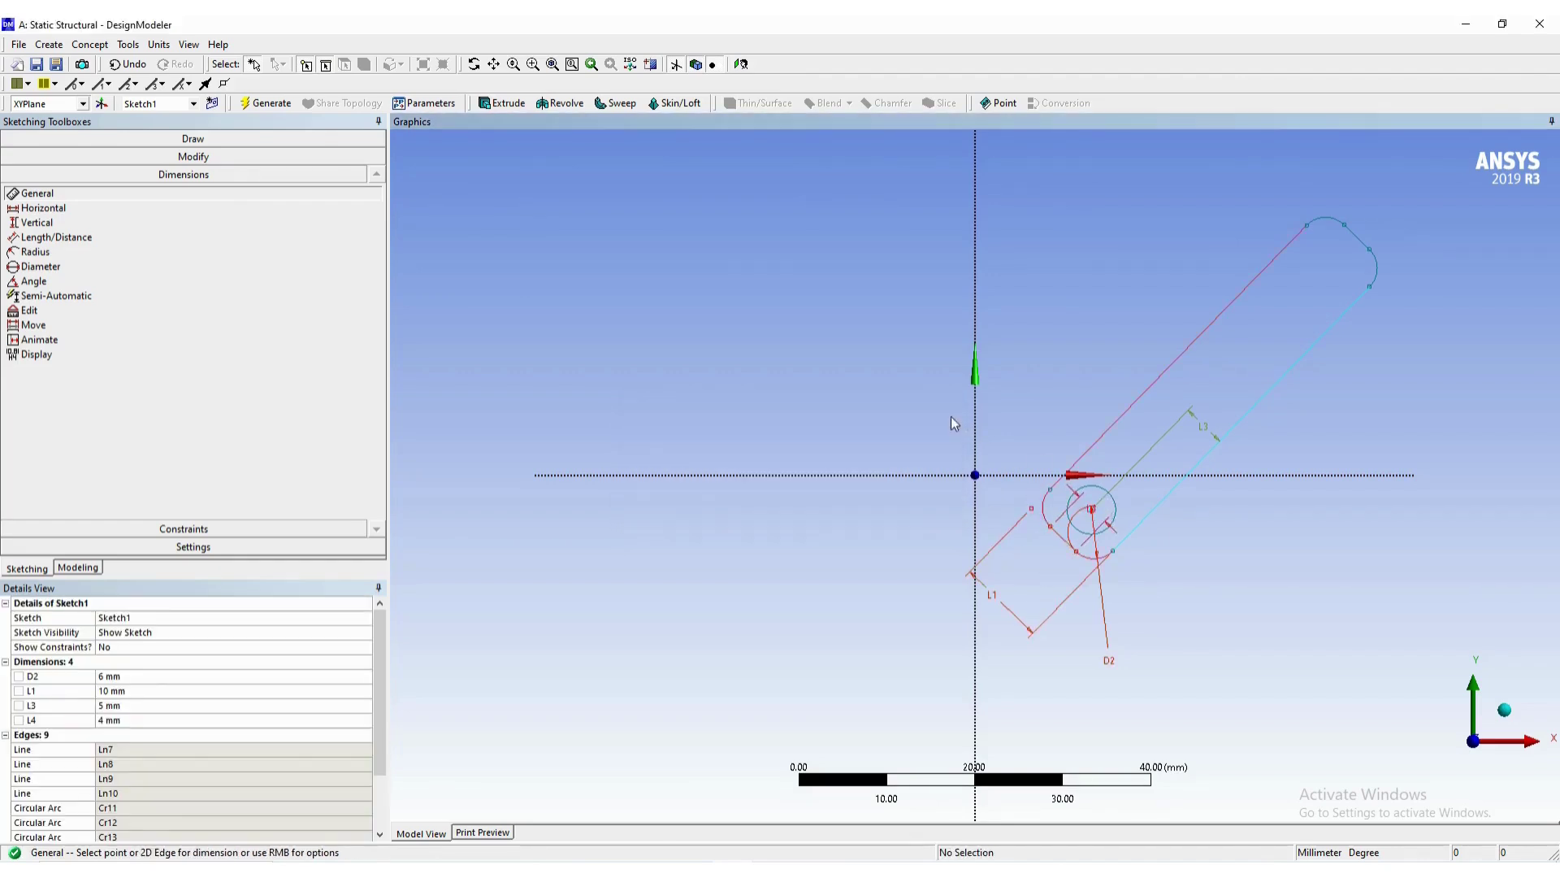
pyautogui.hotkey('ctrl', 'z')
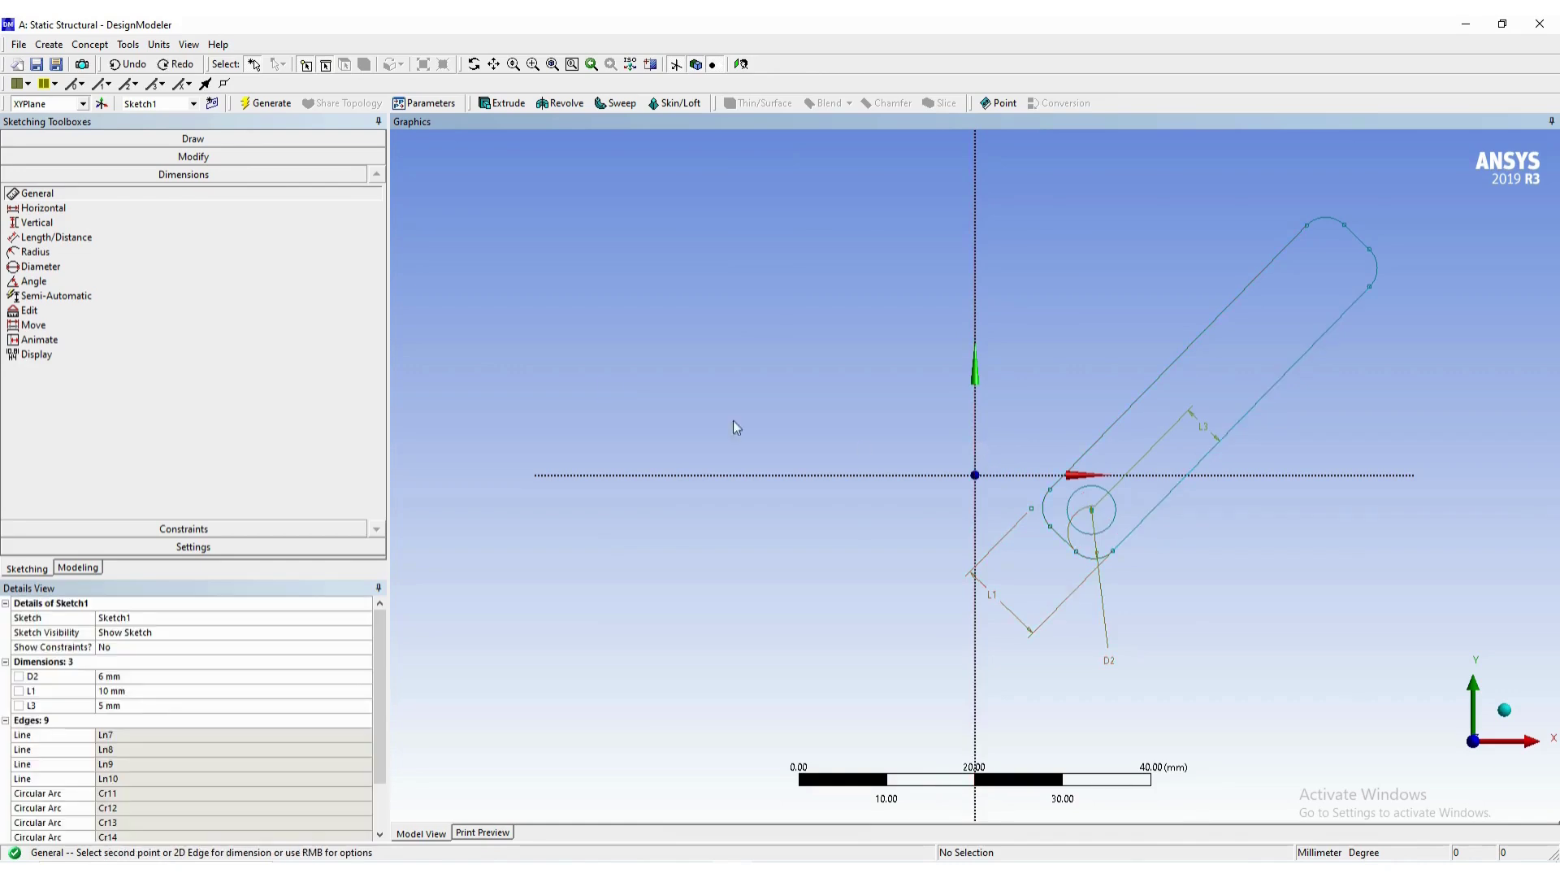
# Dimension the circle's centre to the link's lower short edge, set the distance to 5 mm, and leave sketching for modeling mode.
pyautogui.click(1091, 510)
pyautogui.click(1063, 543)
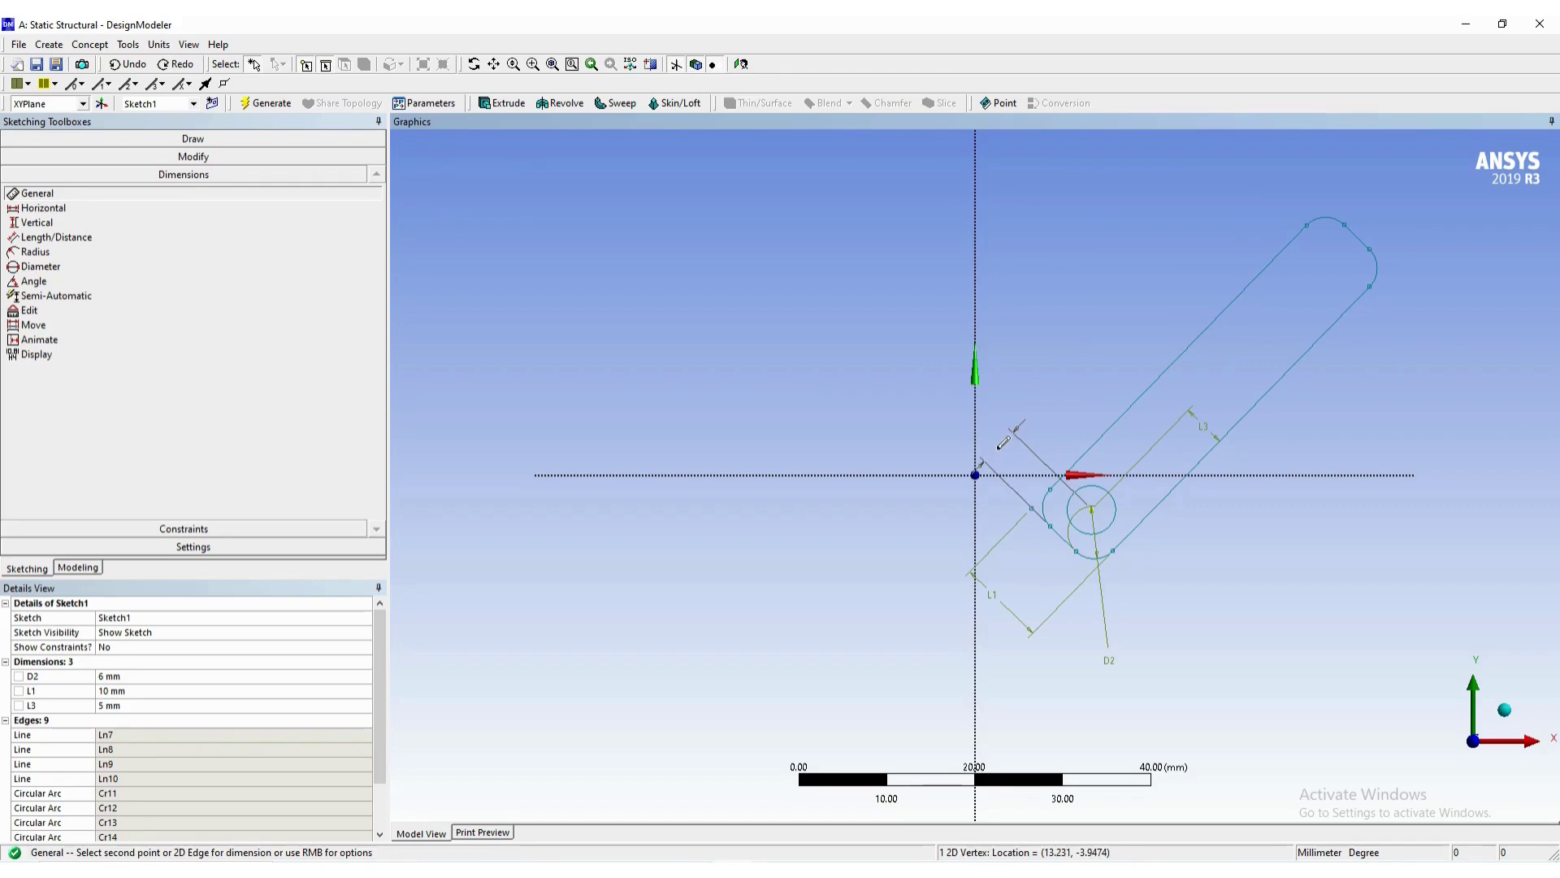
pyautogui.click(1001, 510)
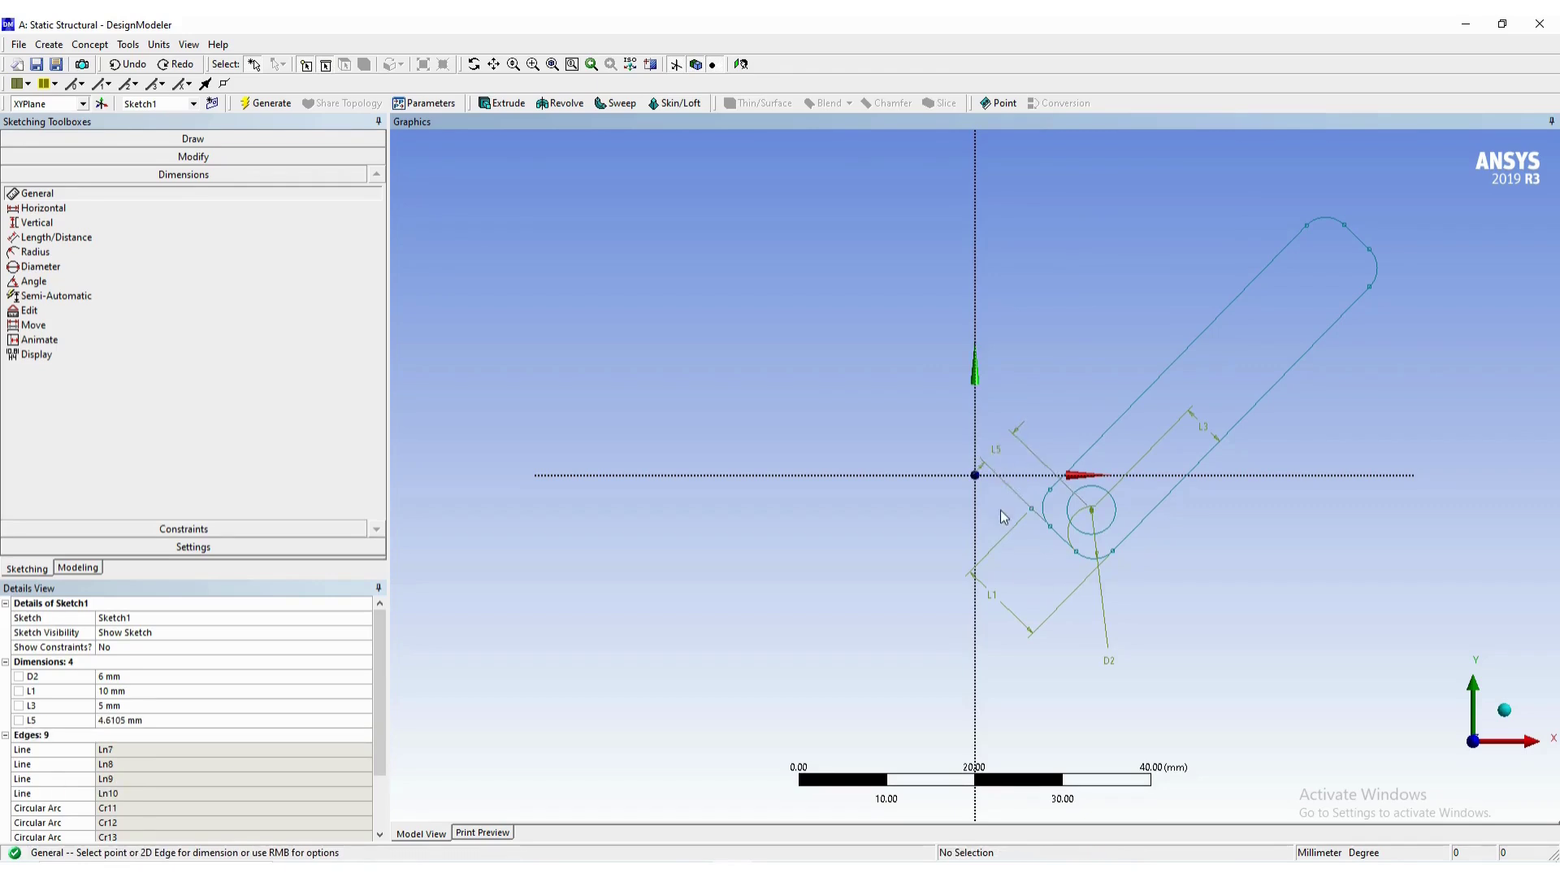
pyautogui.click(236, 721)
pyautogui.write('5')
pyautogui.press('Return')
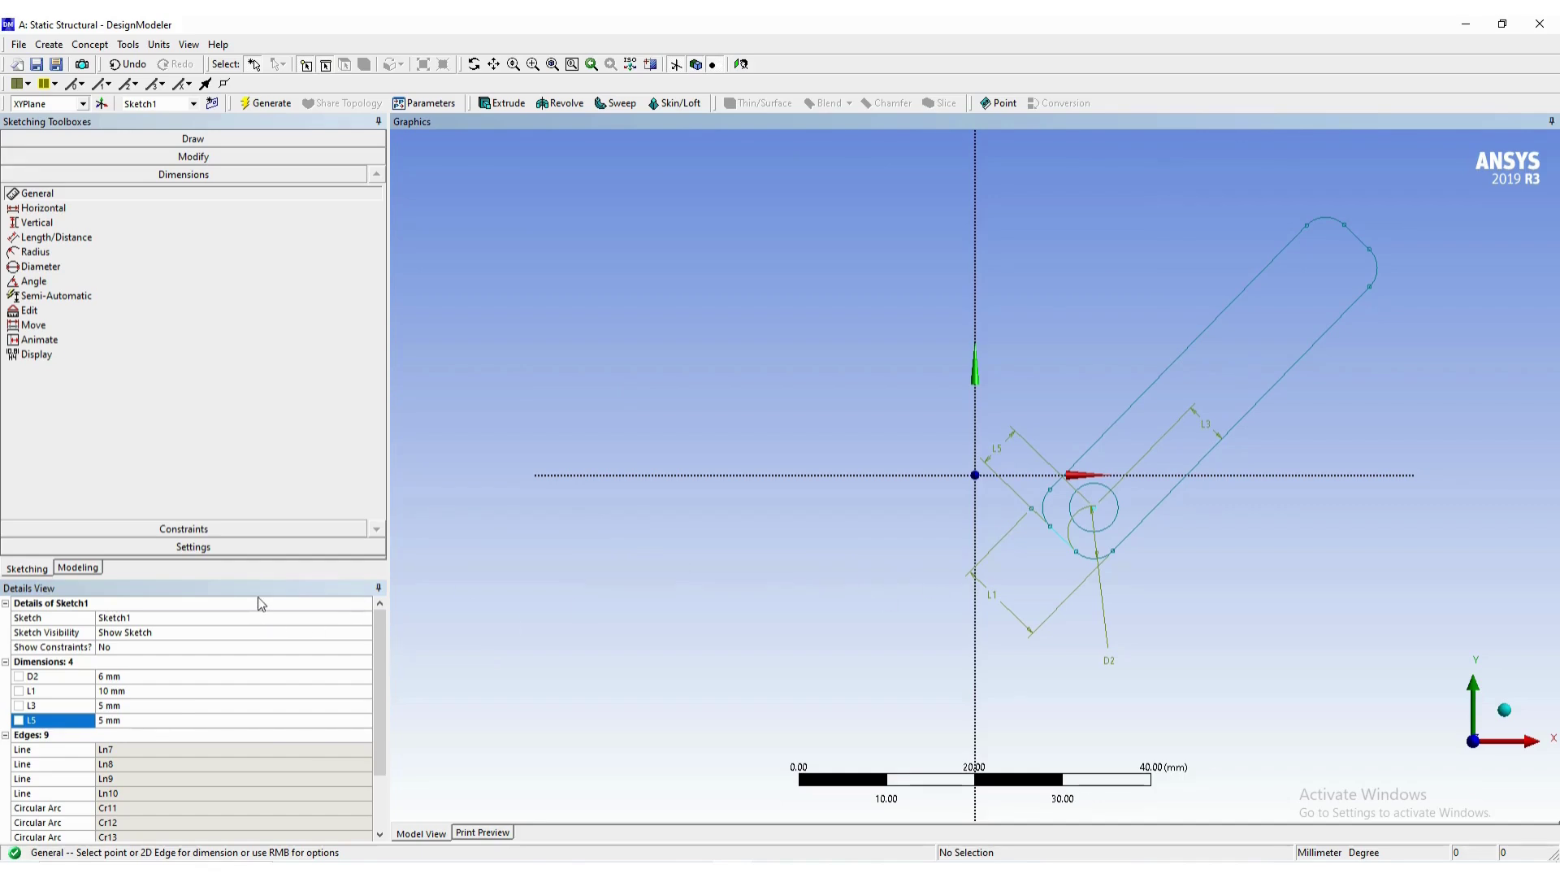
pyautogui.press('Escape')
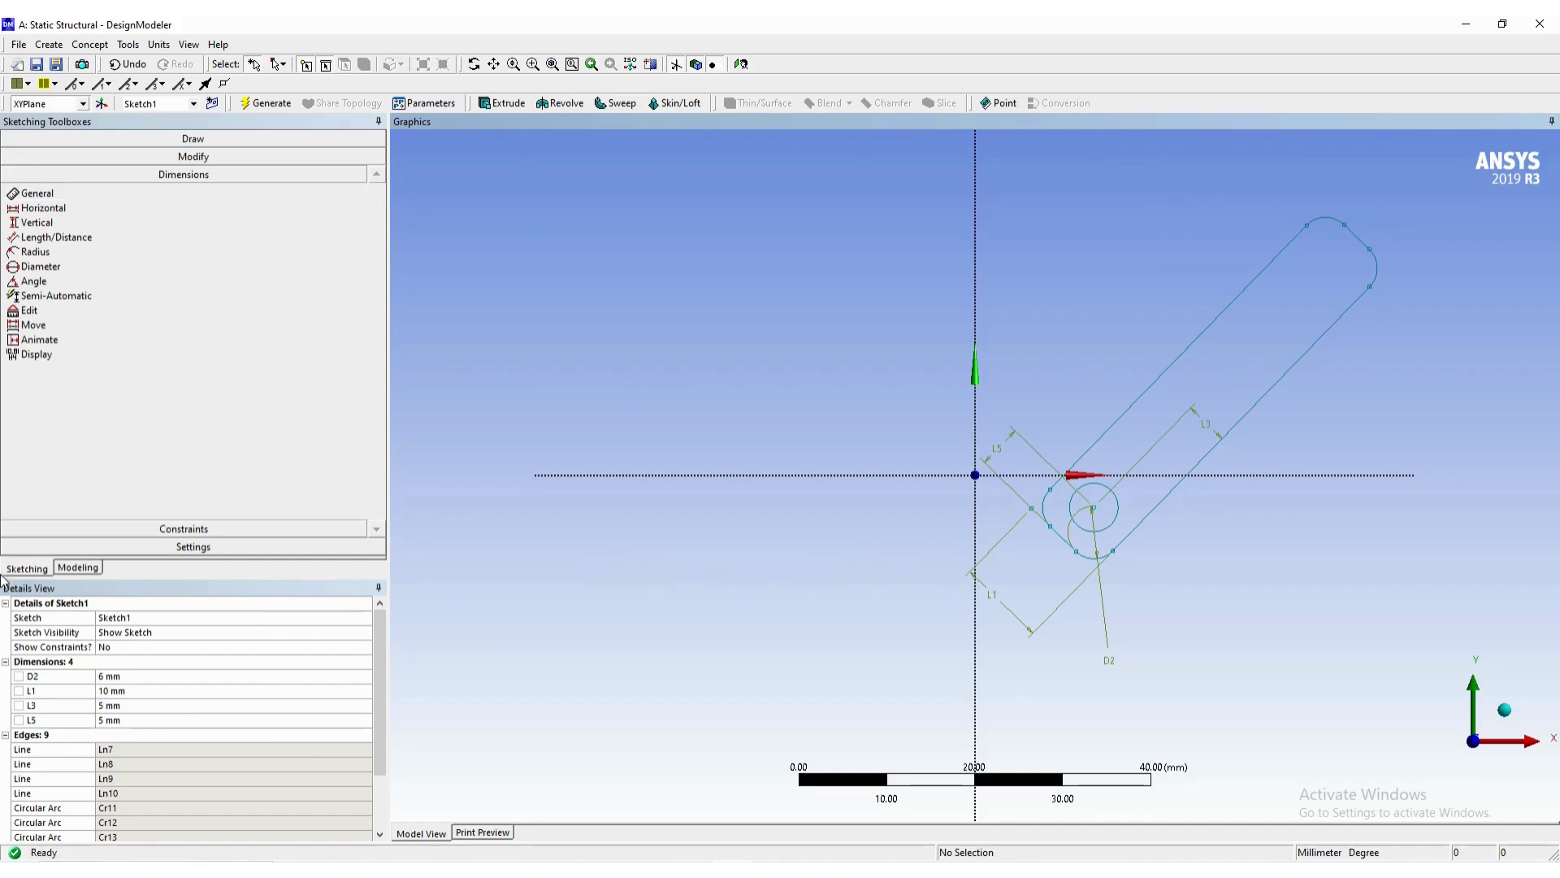
pyautogui.click(79, 568)
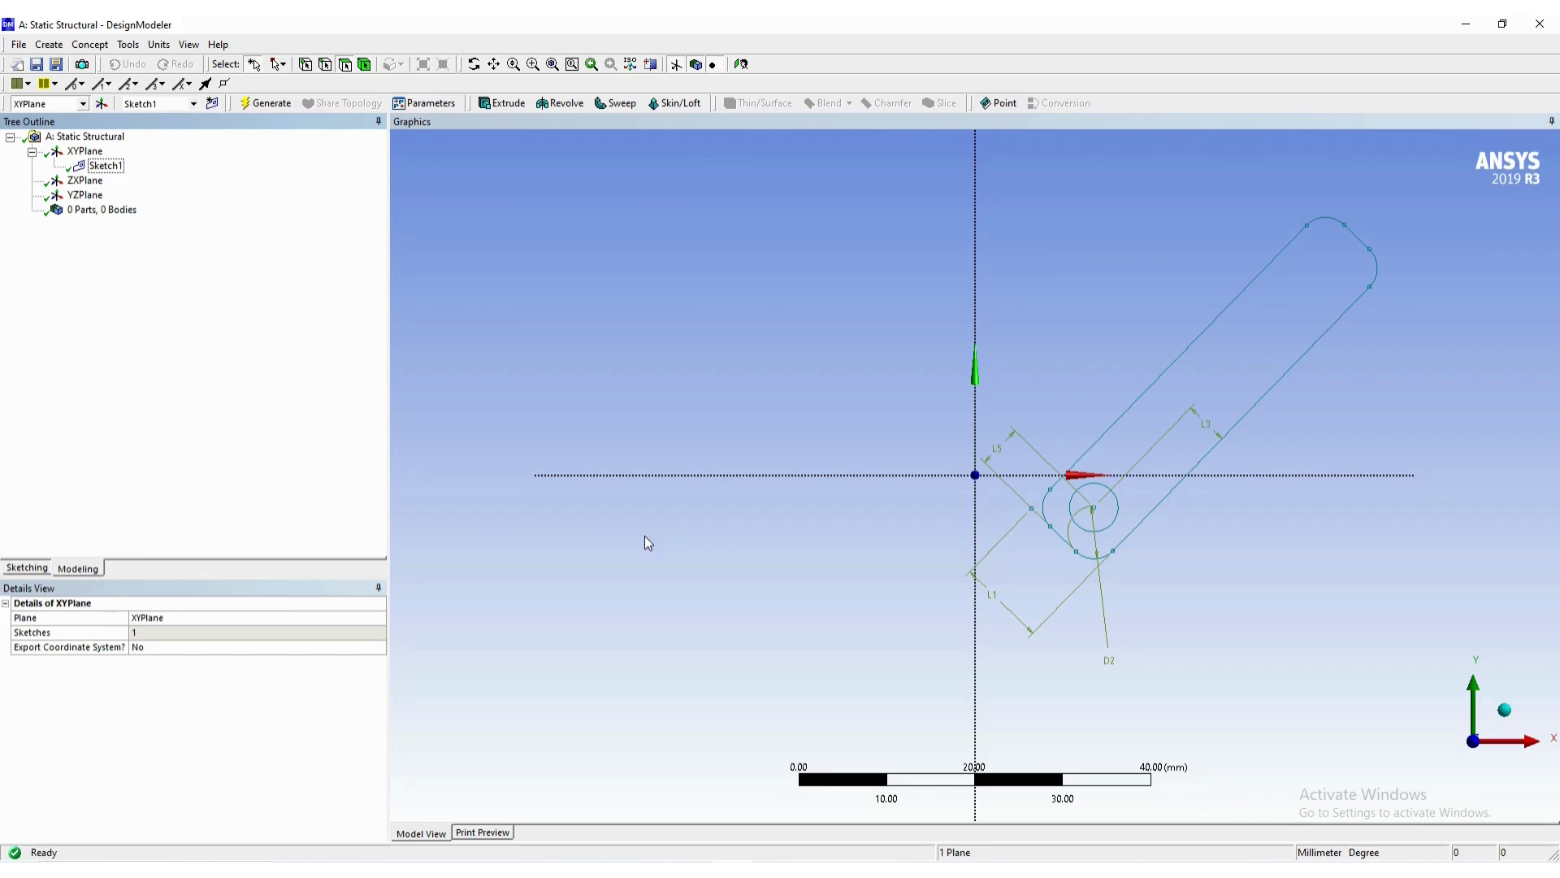
# Check the Word guide's extrusion settings and the illustration of the finished link, and return to DesignModeler.
pyautogui.hotkey('alt', 'Tab')
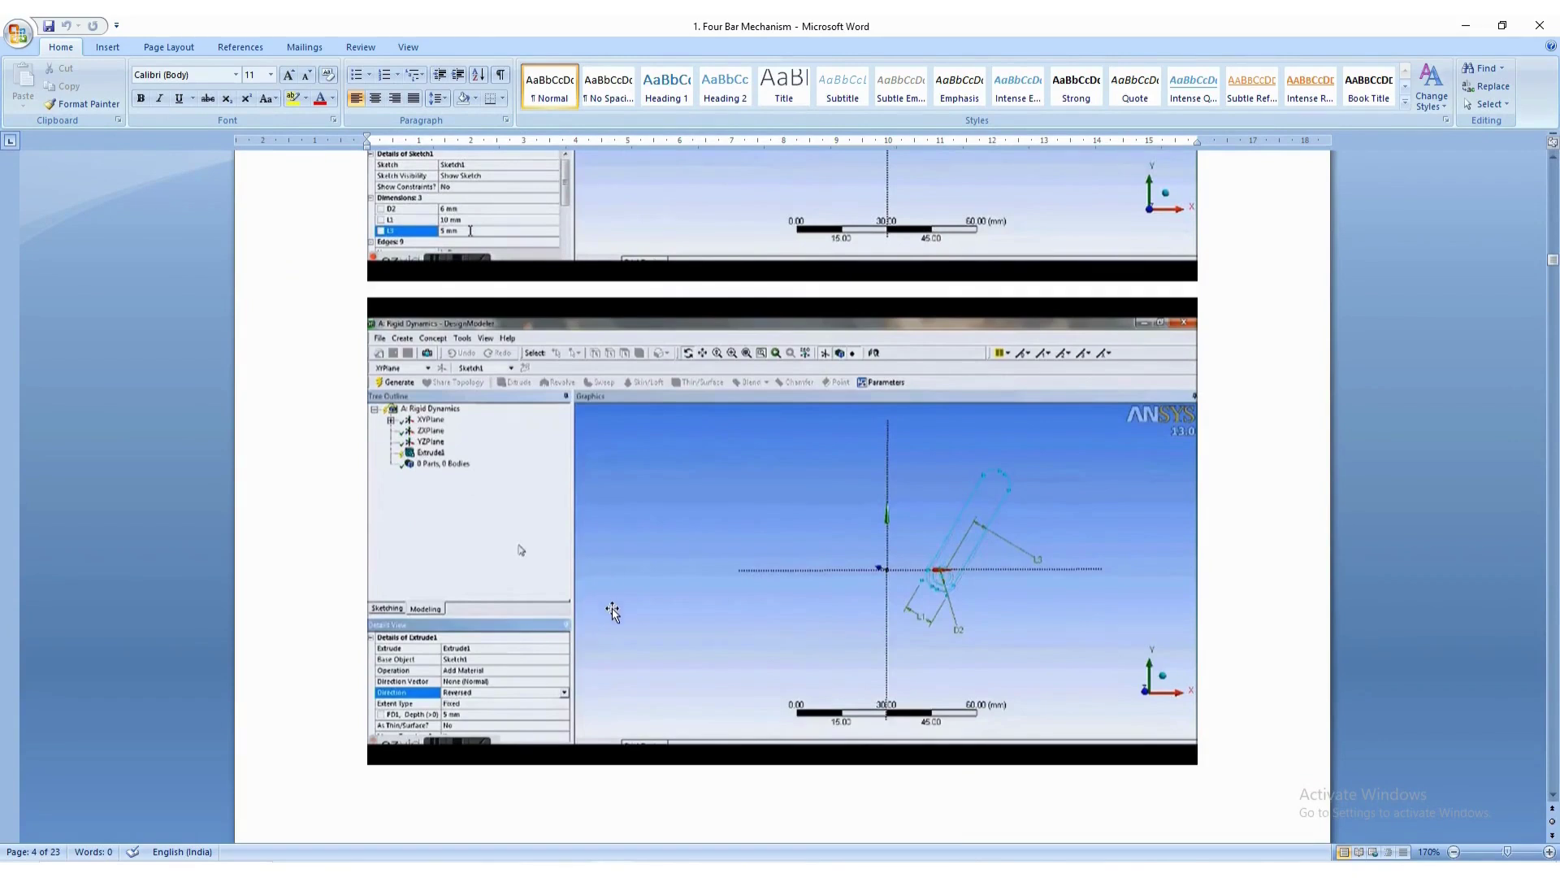
pyautogui.scroll(-10, 611, 611)
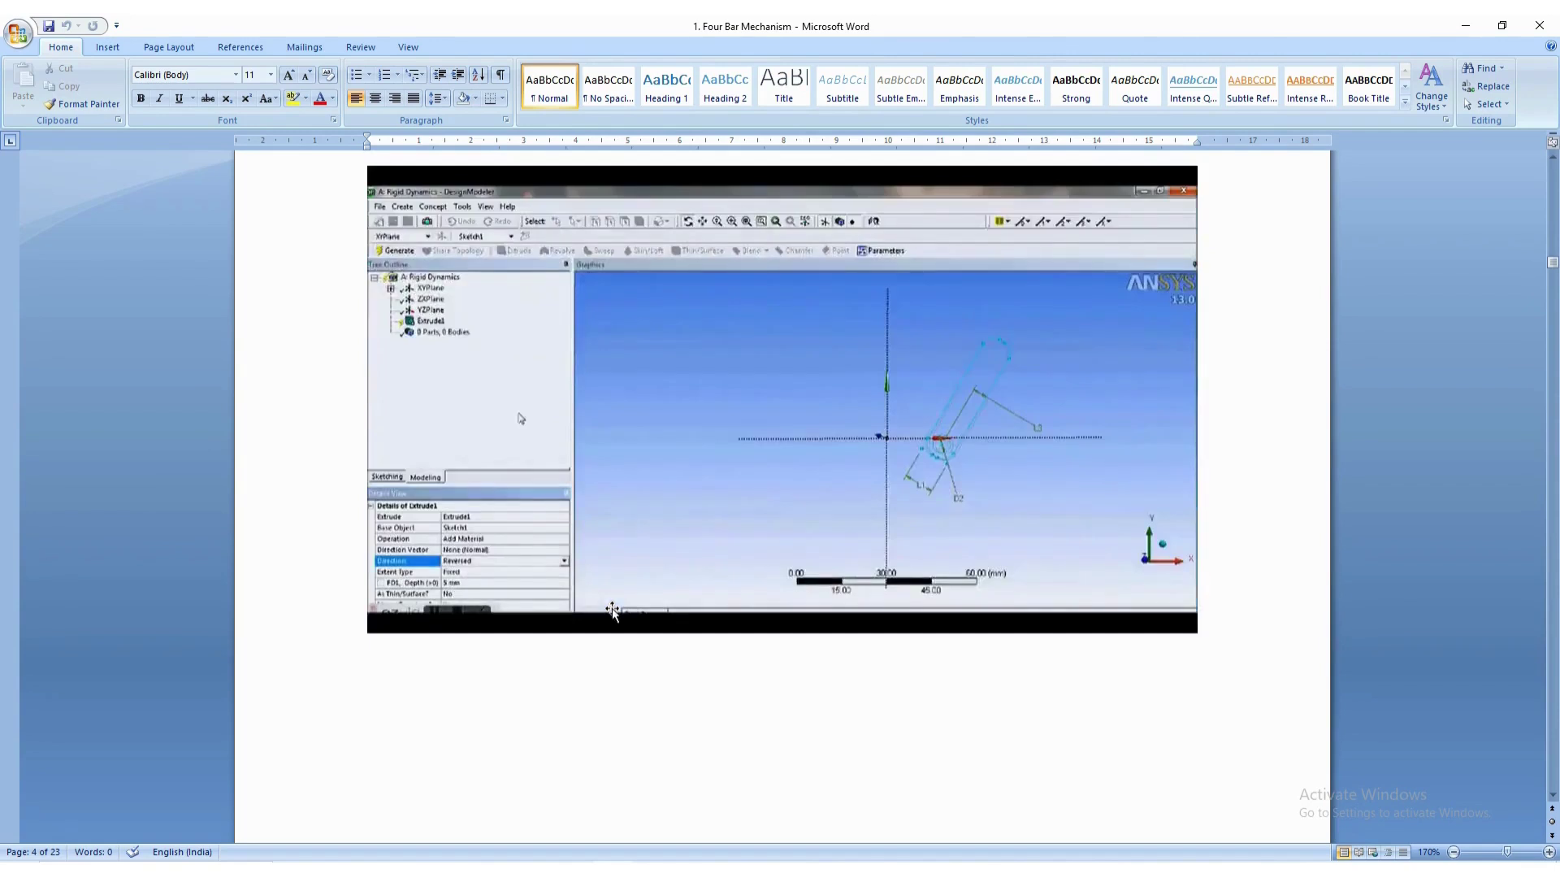
pyautogui.scroll(-5, 612, 609)
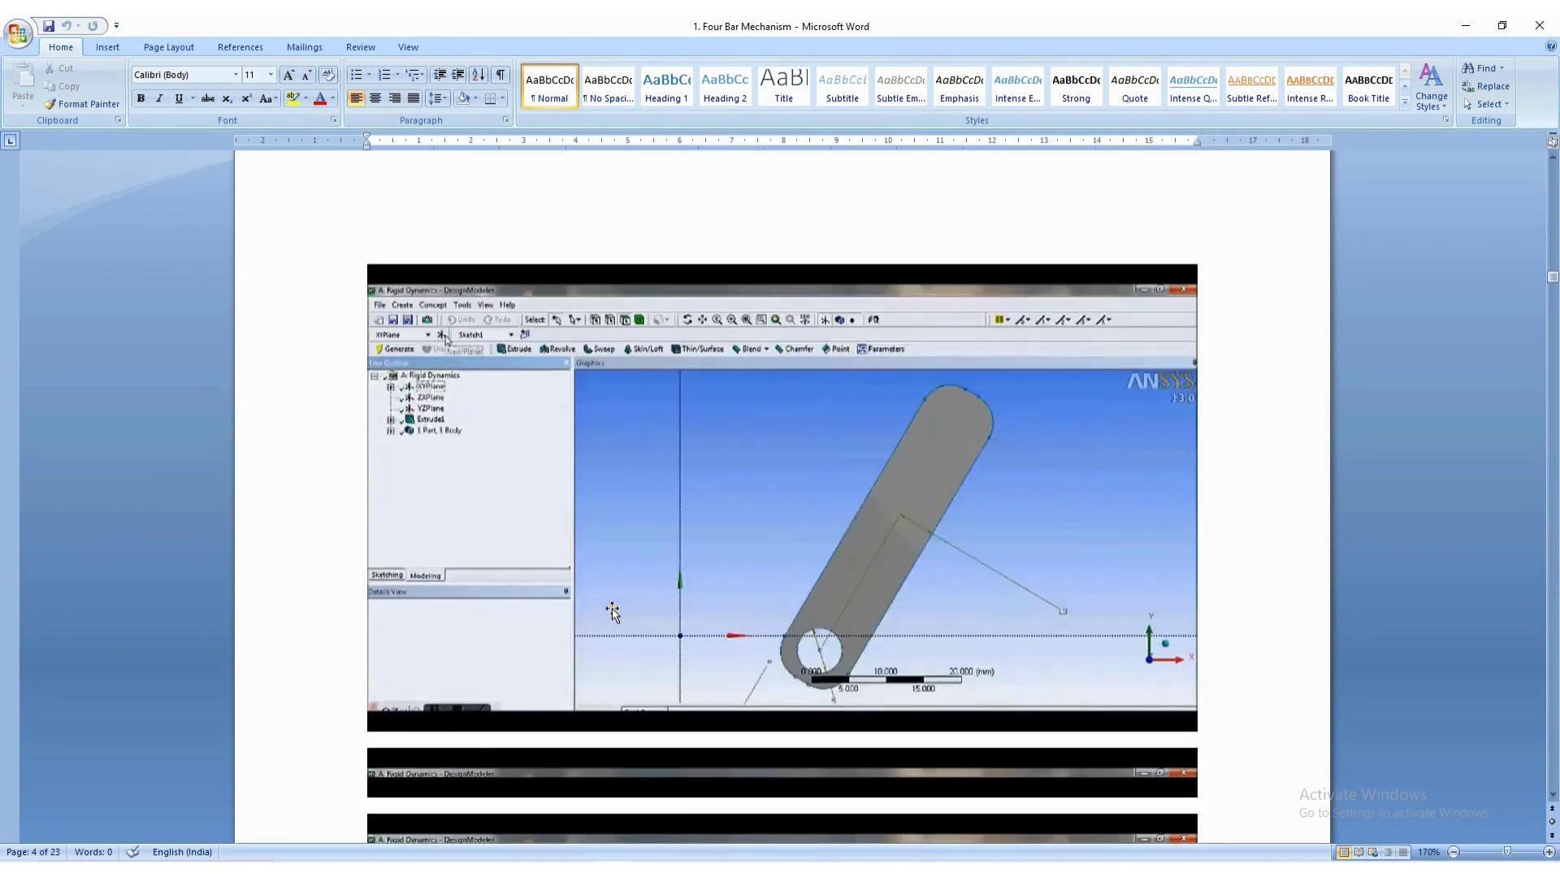
pyautogui.scroll(10, 612, 611)
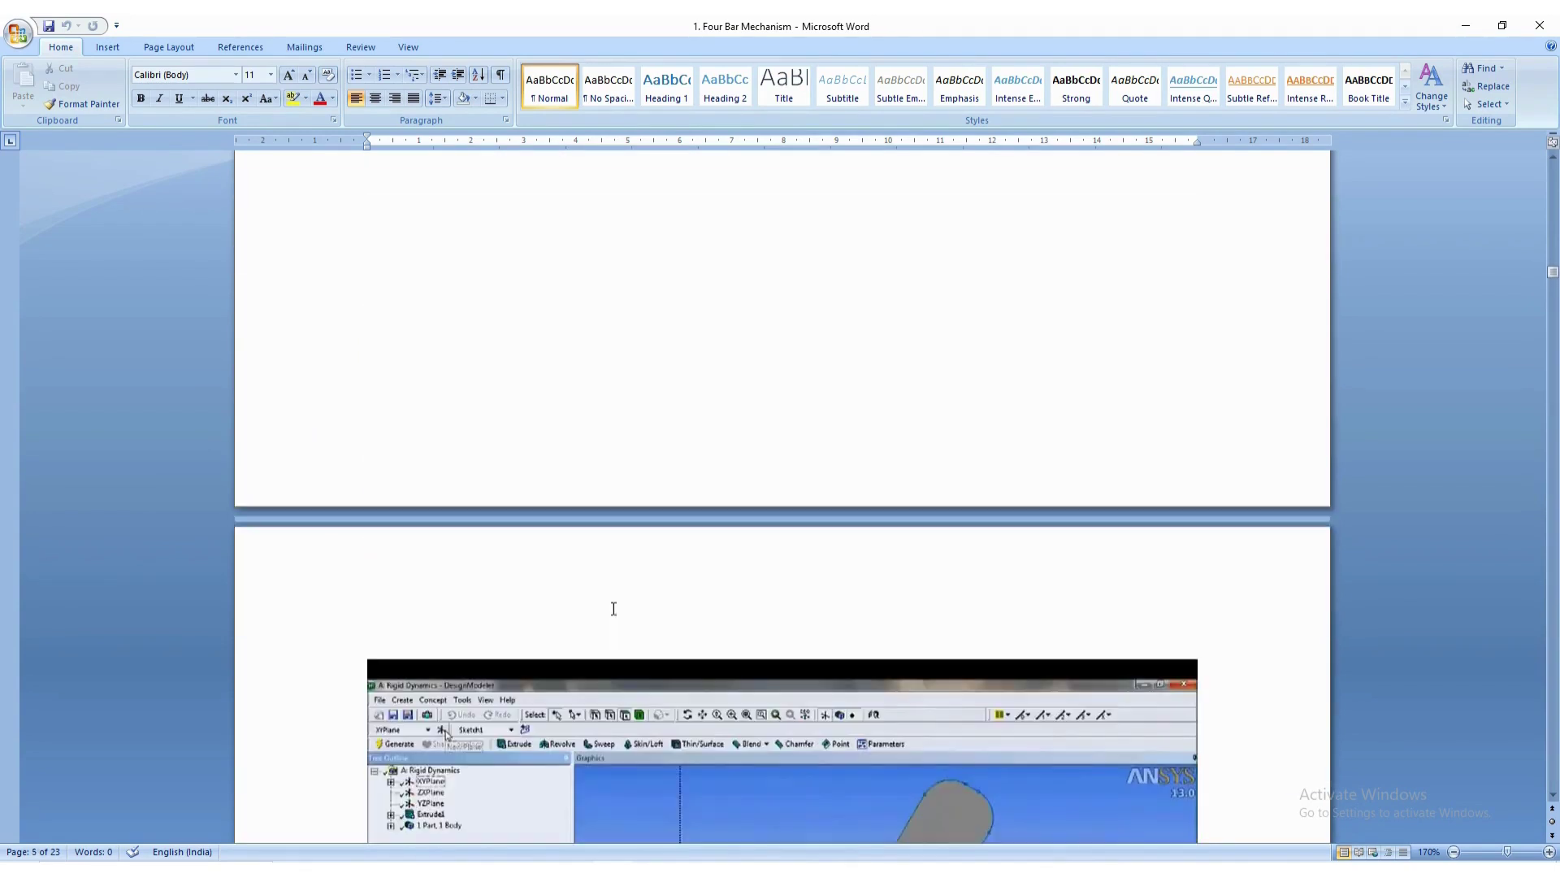
pyautogui.scroll(4, 612, 611)
pyautogui.scroll(-3, 612, 611)
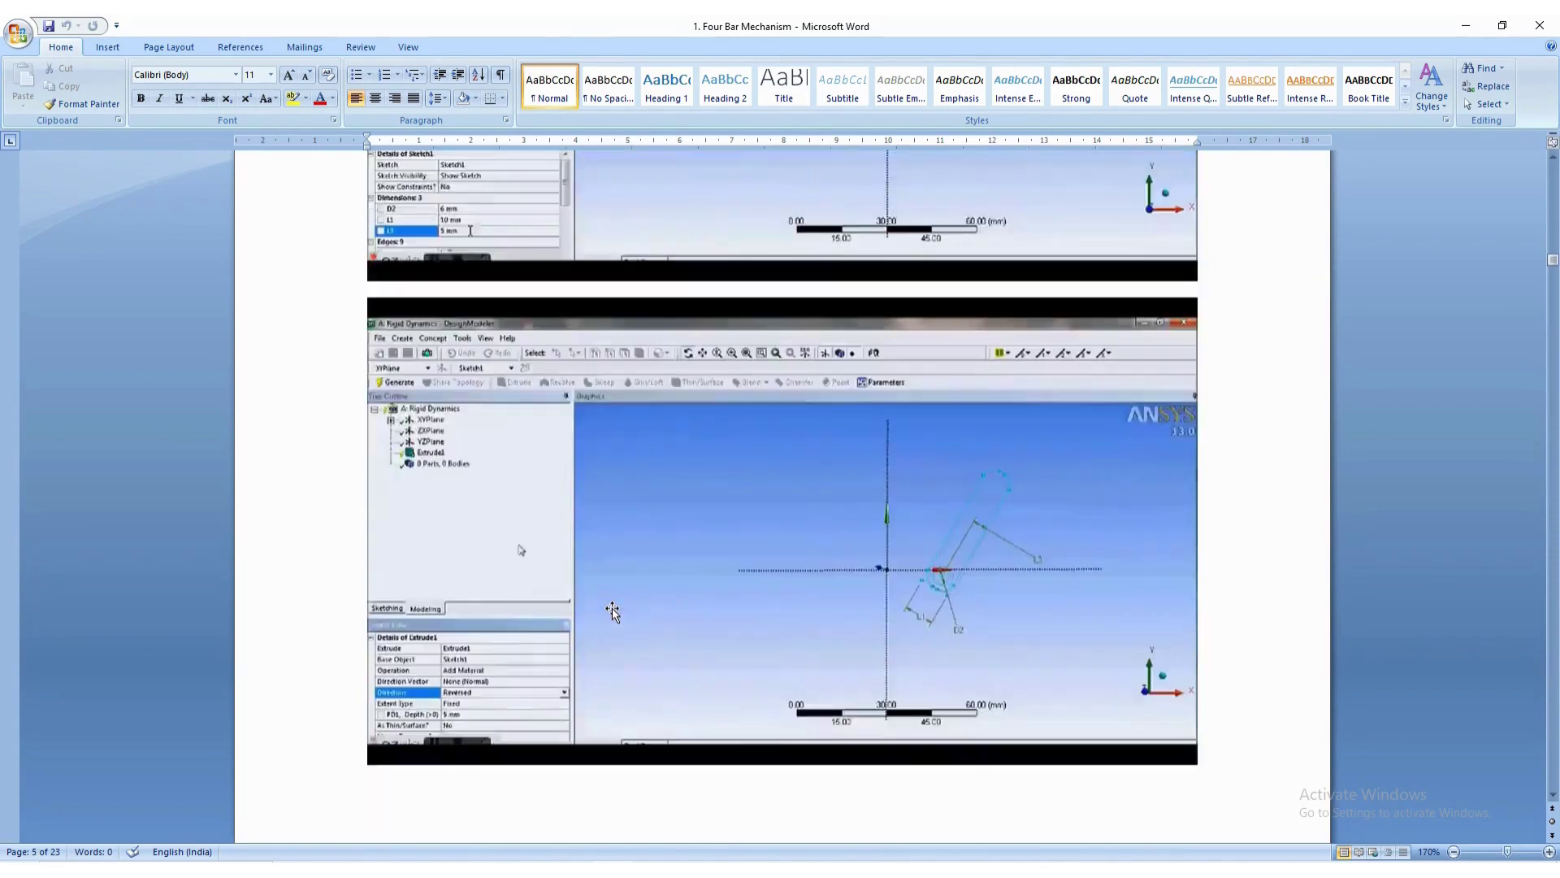
pyautogui.hotkey('alt', 'Tab')
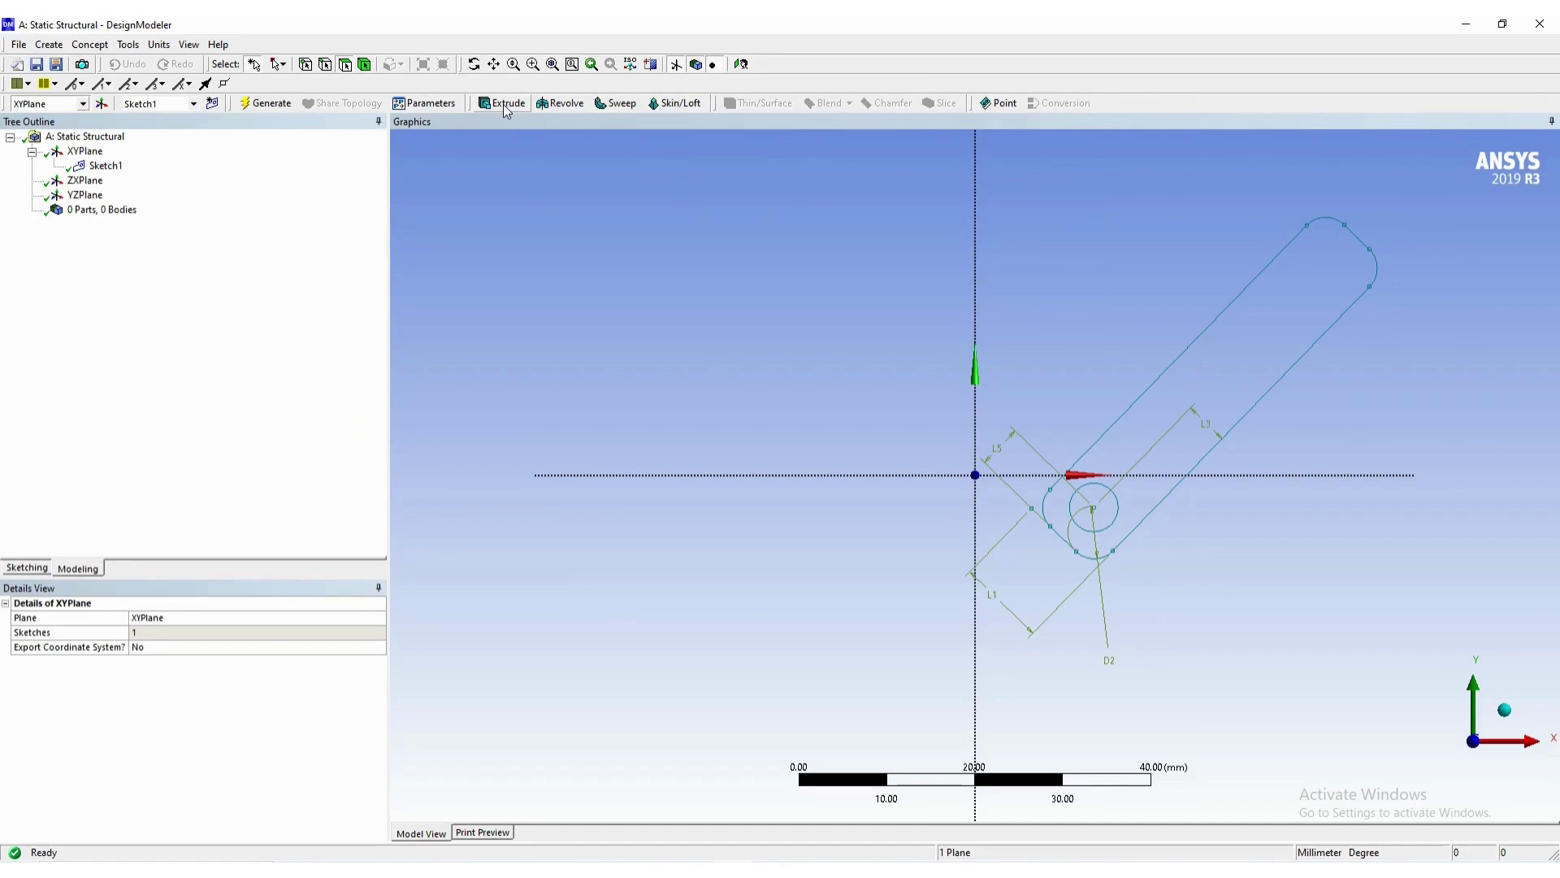
# Start an Extrude feature and apply Sketch1, the link profile with its pin hole, as its geometry.
pyautogui.click(50, 44)
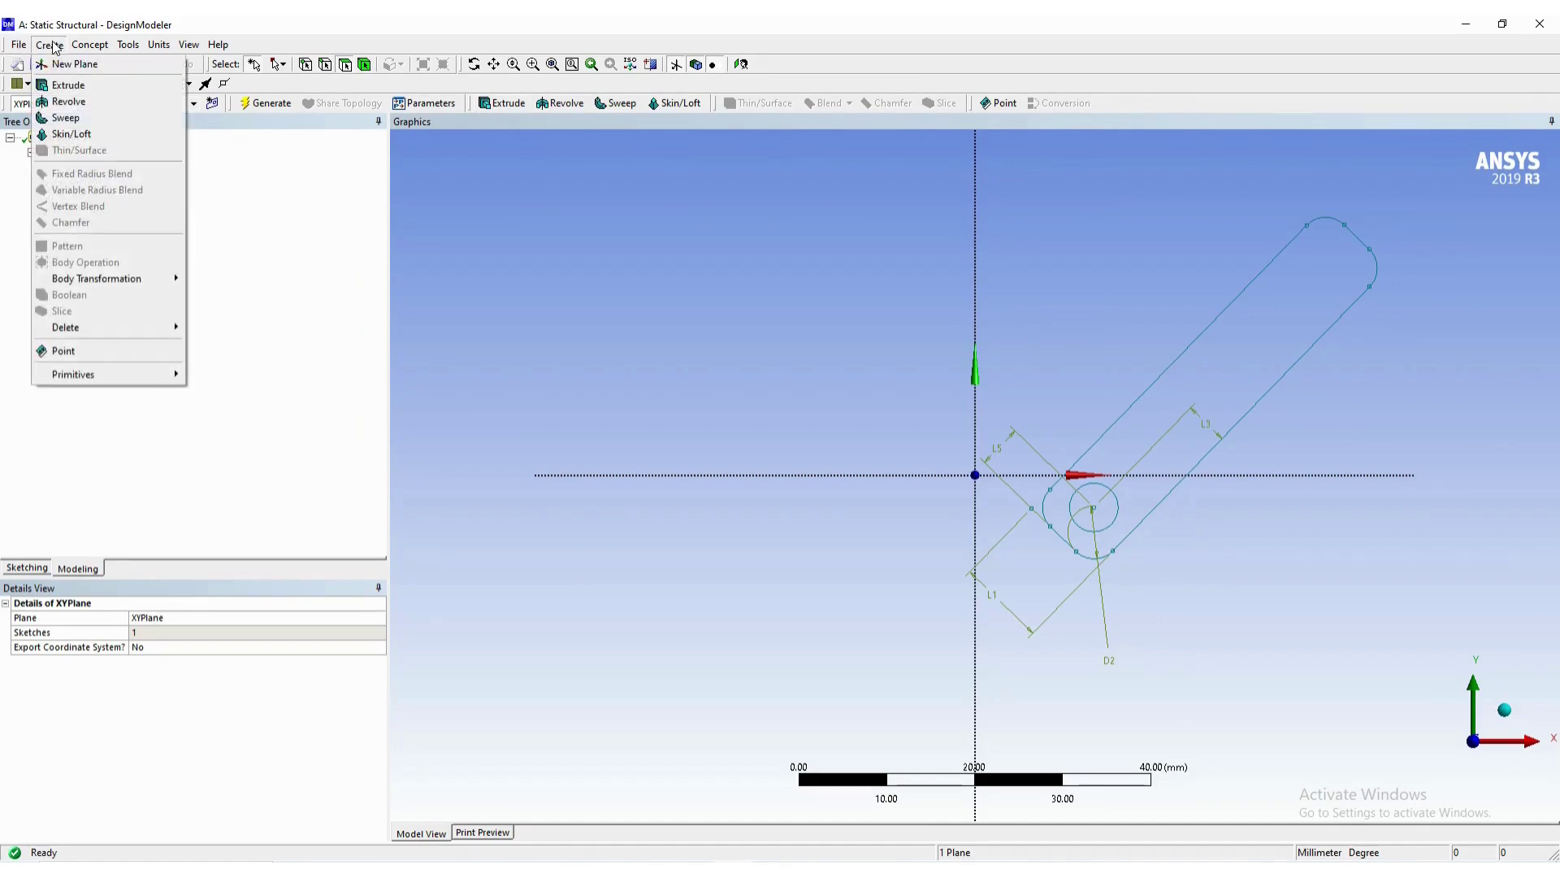
pyautogui.click(68, 85)
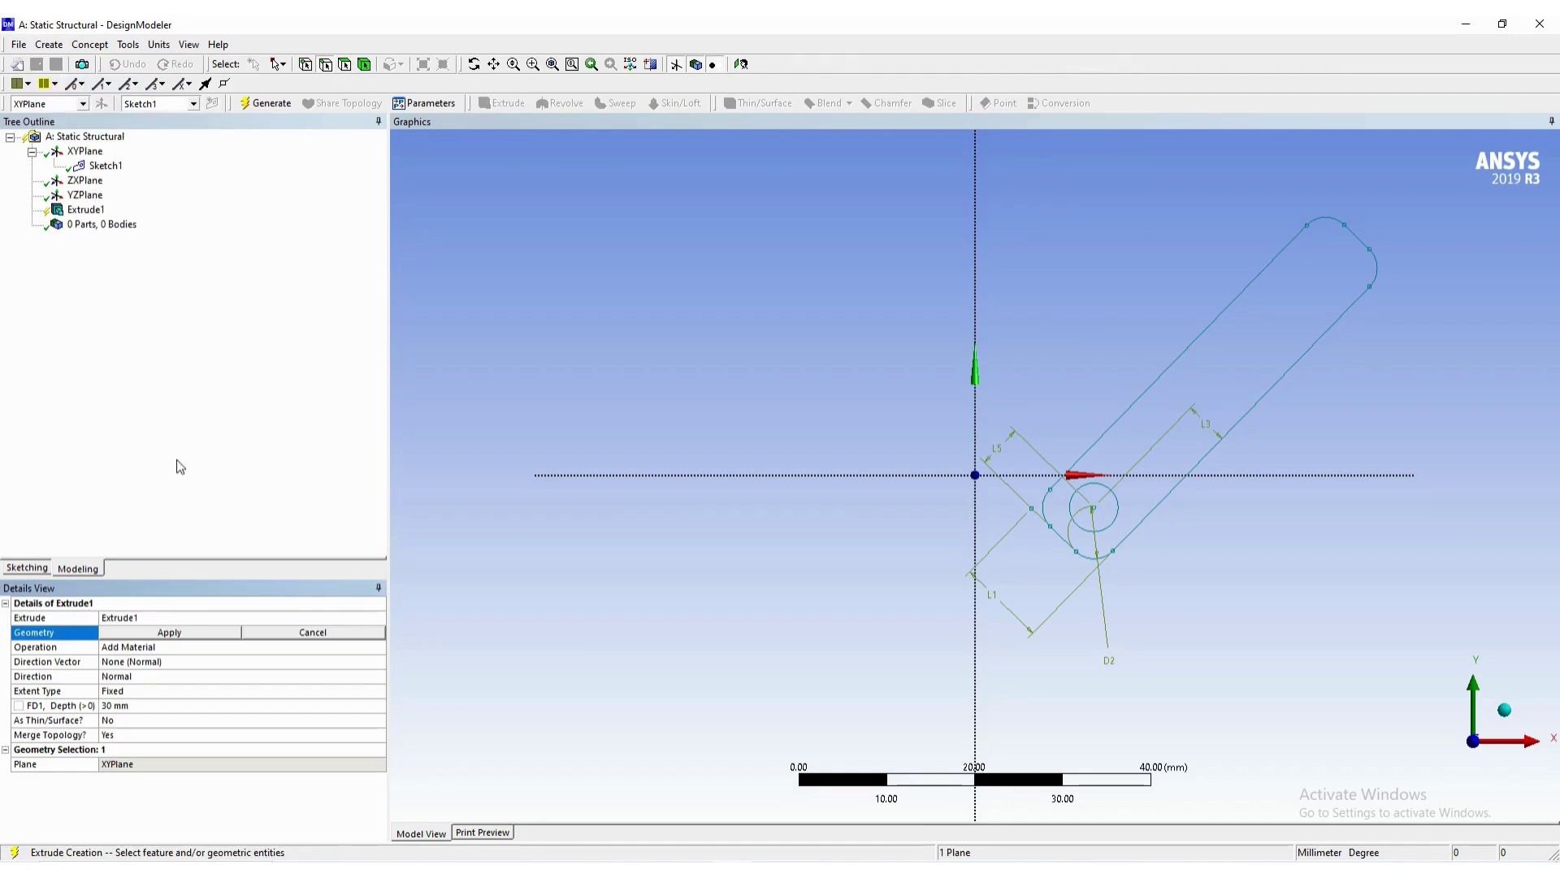
pyautogui.click(107, 169)
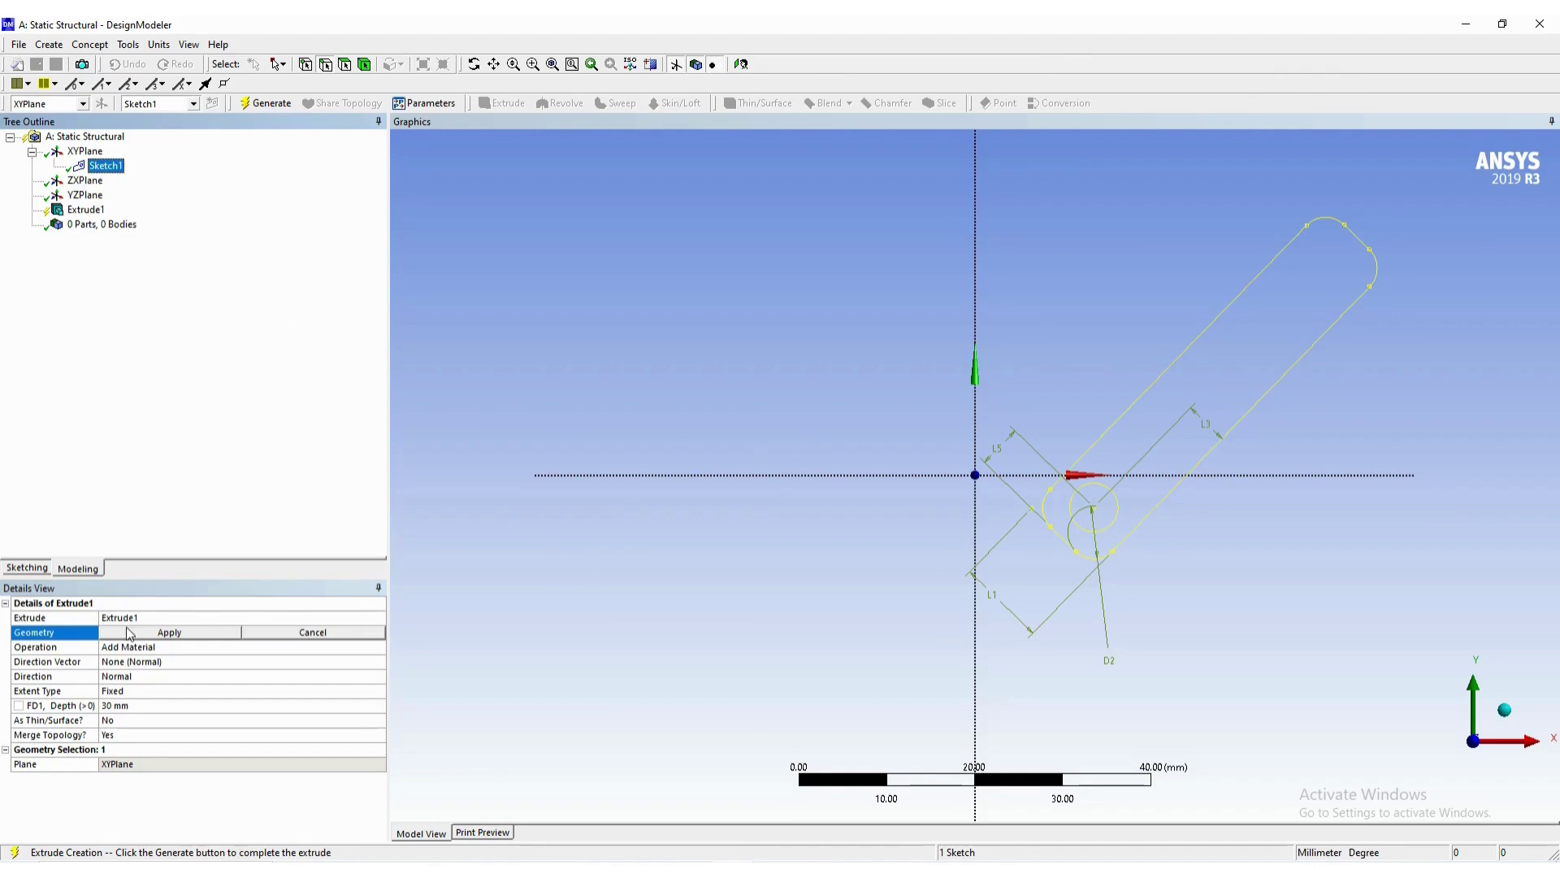
pyautogui.click(156, 637)
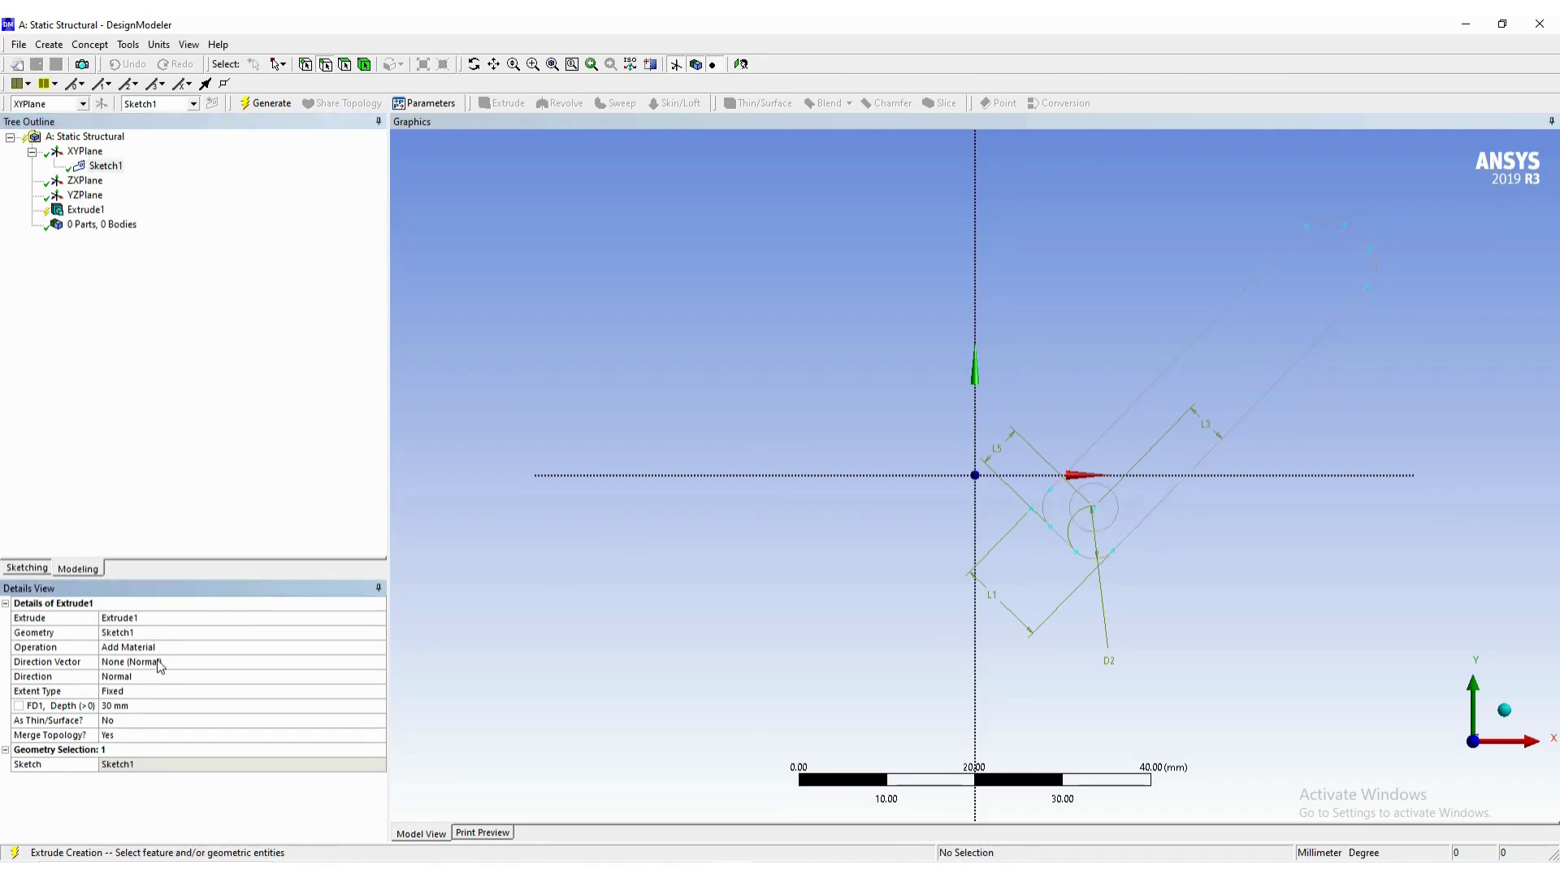
# Set the extrusion direction to Reversed and the depth to 5 mm, and generate the link body.
pyautogui.moveTo(869, 369)
pyautogui.mouseDown(button='middle')
pyautogui.moveTo(717, 435)
pyautogui.moveTo(679, 435)
pyautogui.moveTo(701, 430)
pyautogui.mouseUp(button='middle')
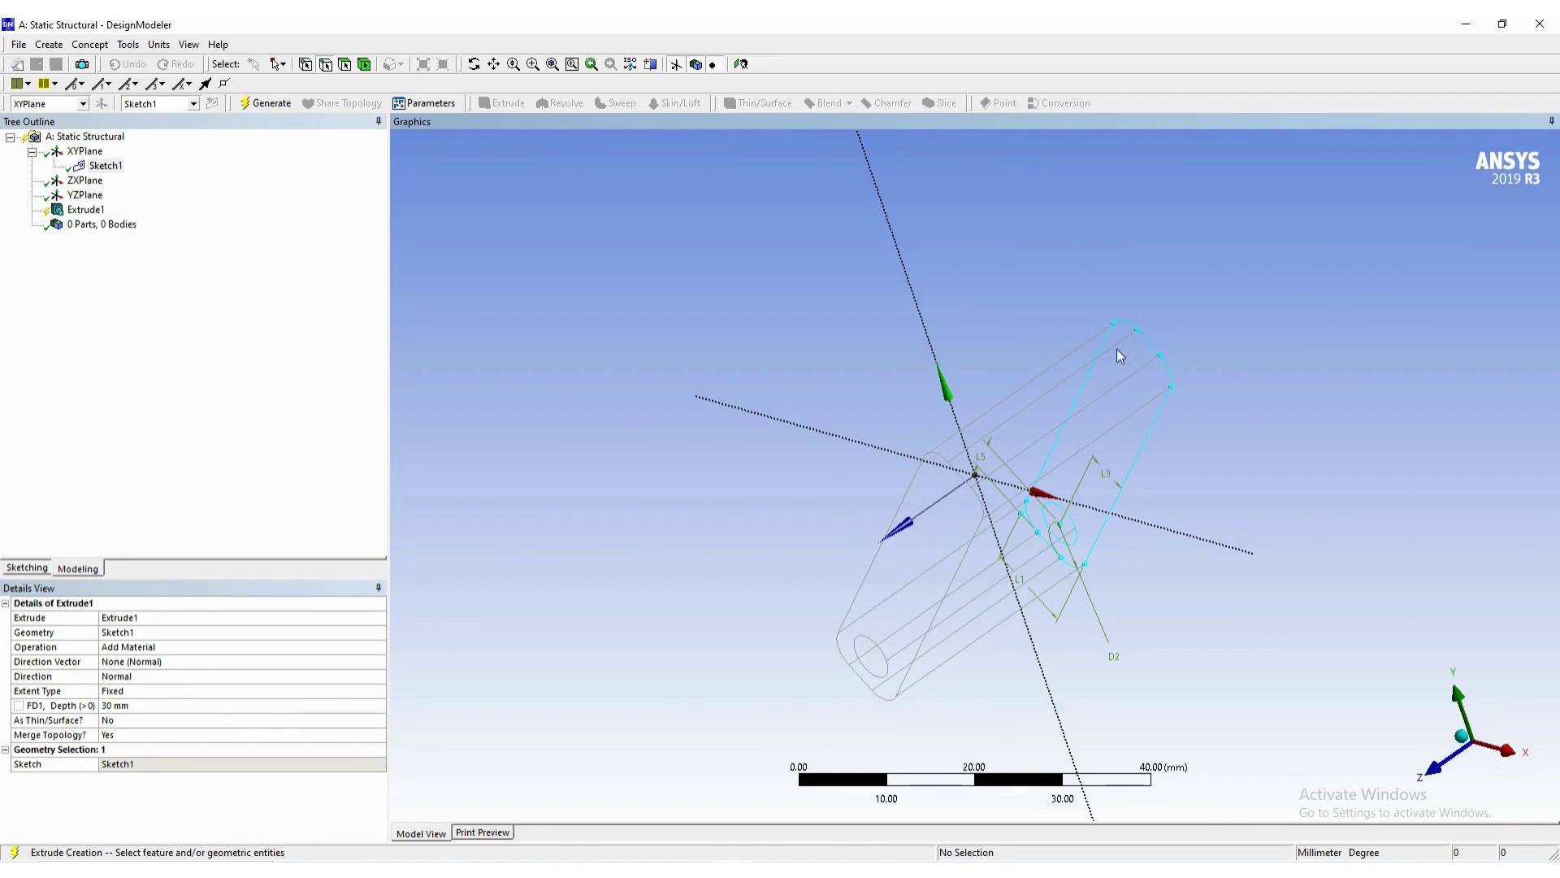
pyautogui.click(141, 665)
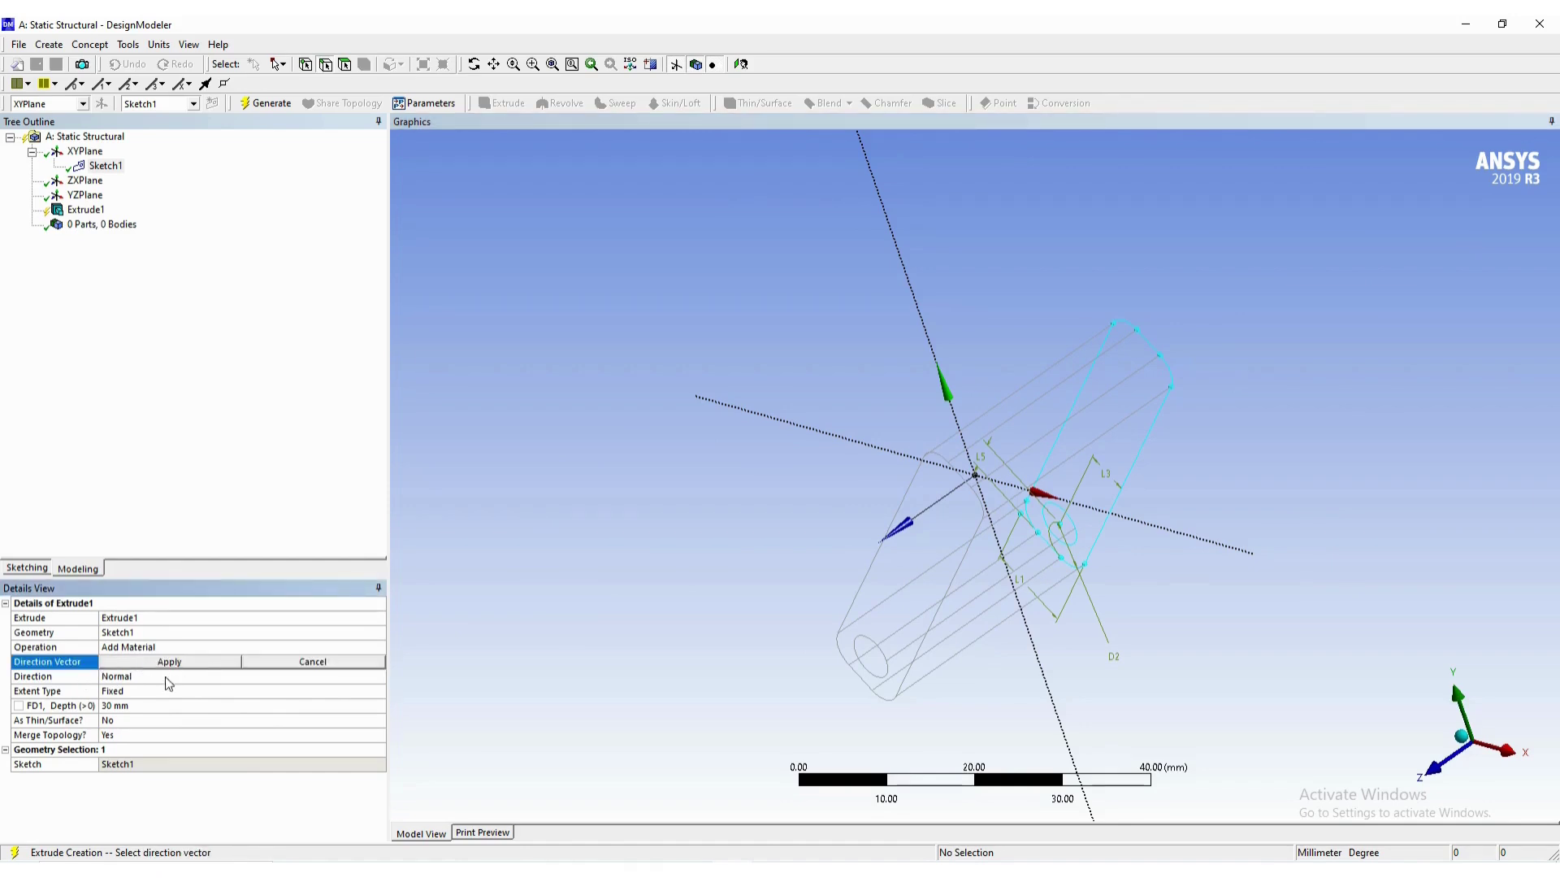
pyautogui.click(165, 681)
pyautogui.click(375, 676)
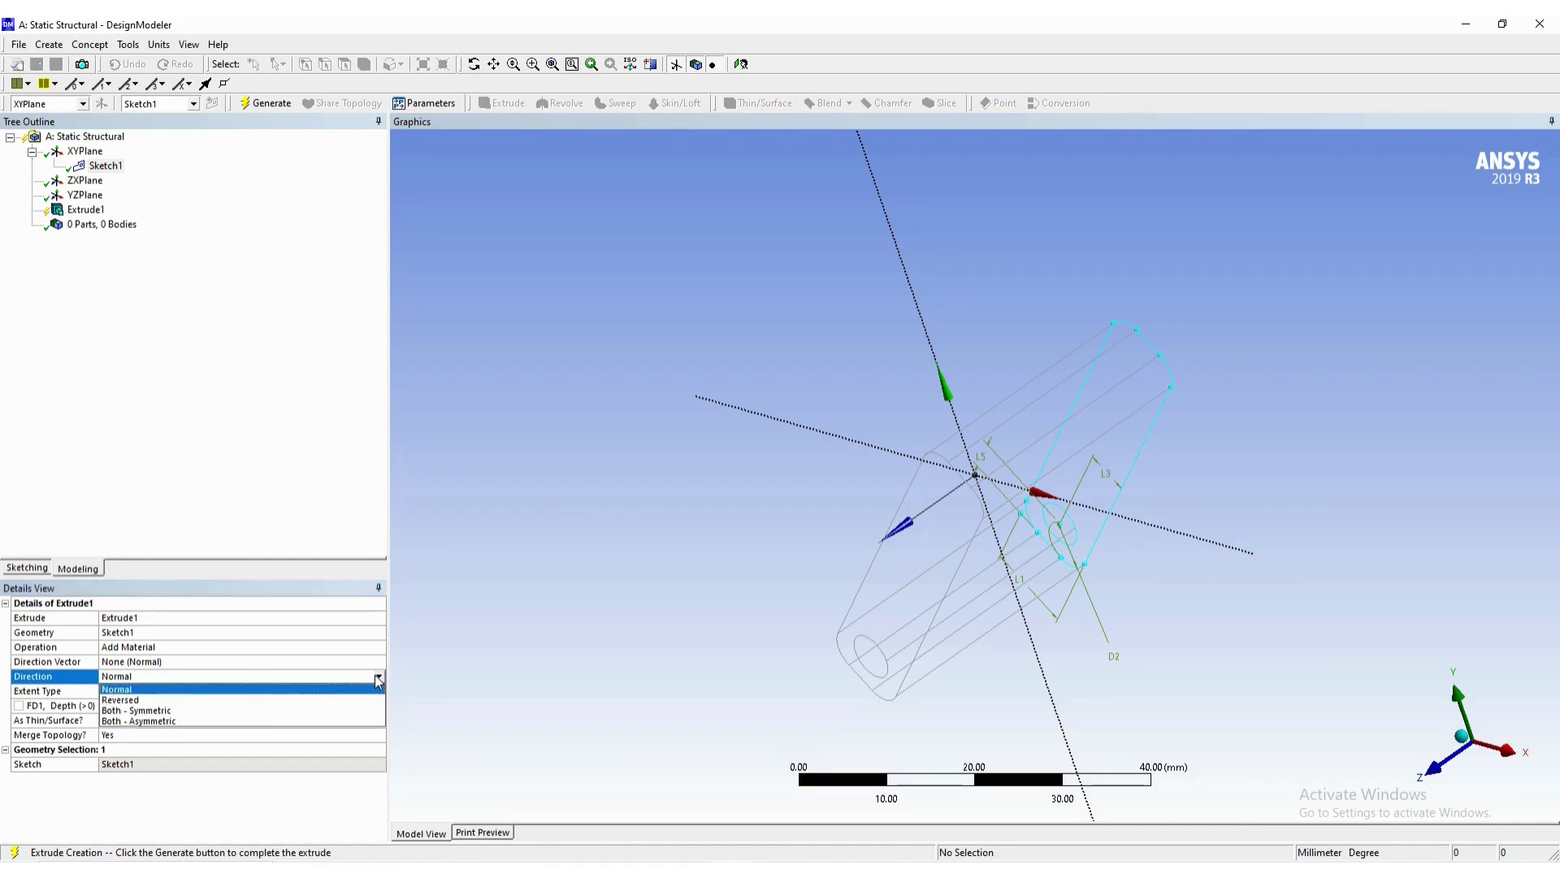
pyautogui.click(288, 700)
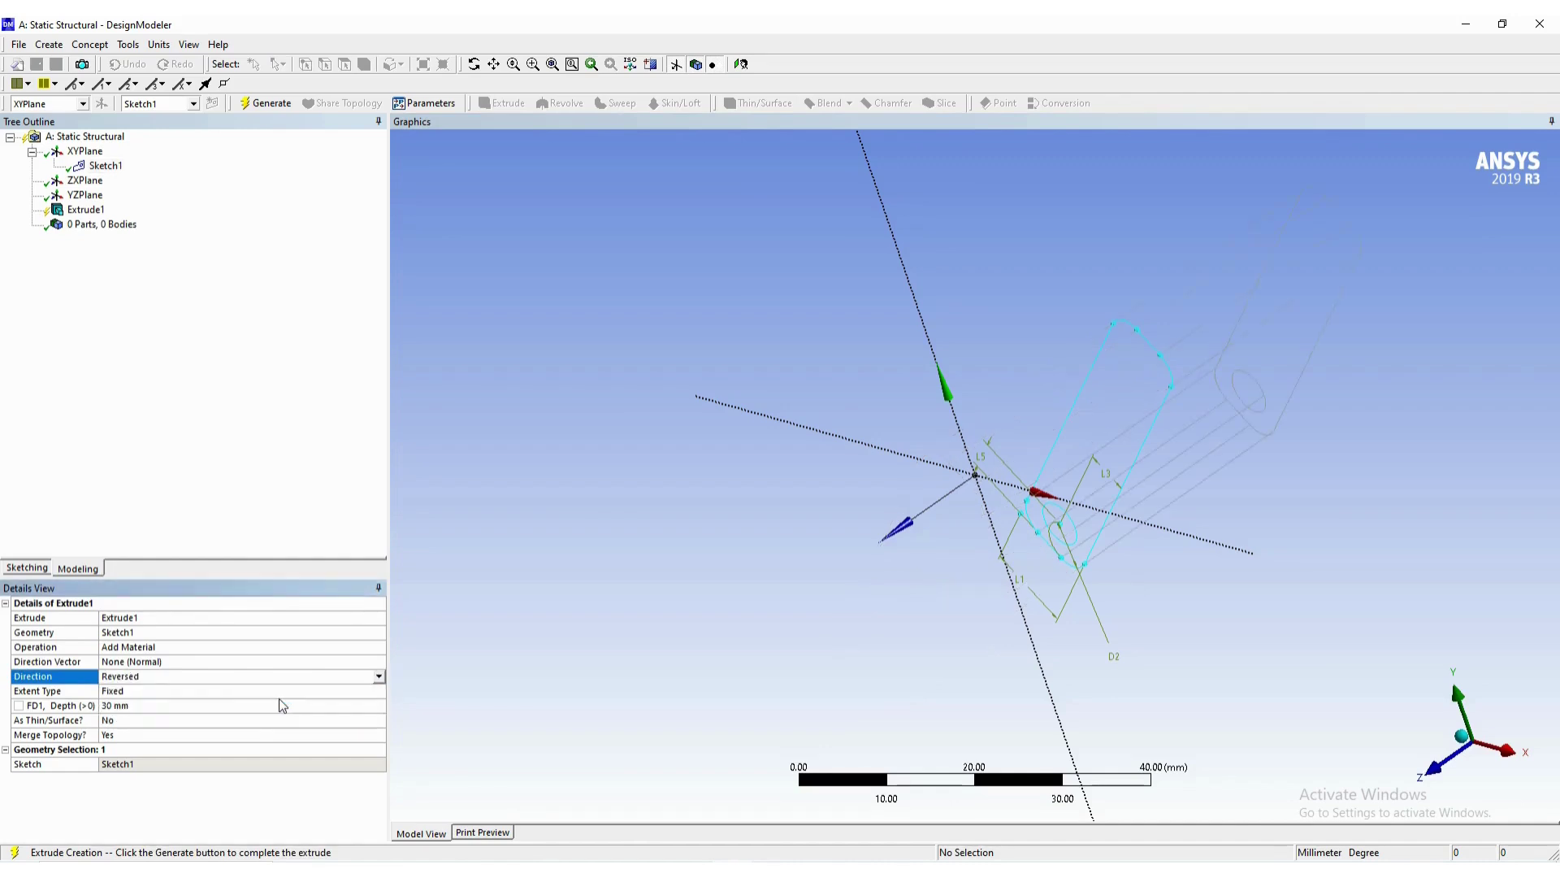
pyautogui.click(140, 707)
pyautogui.write('5')
pyautogui.press('Return')
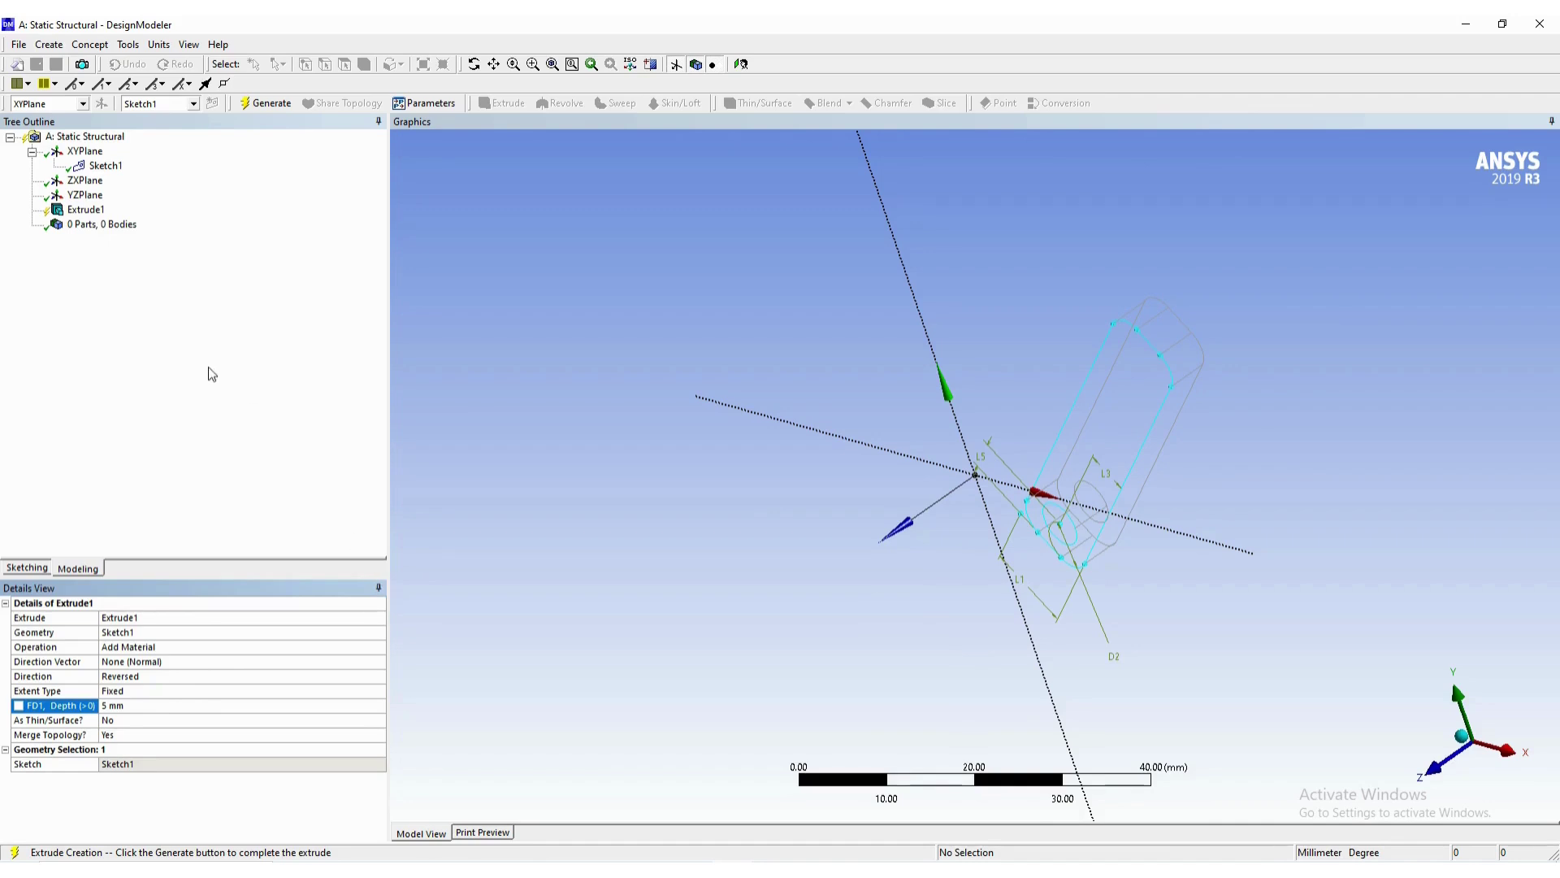
pyautogui.click(265, 106)
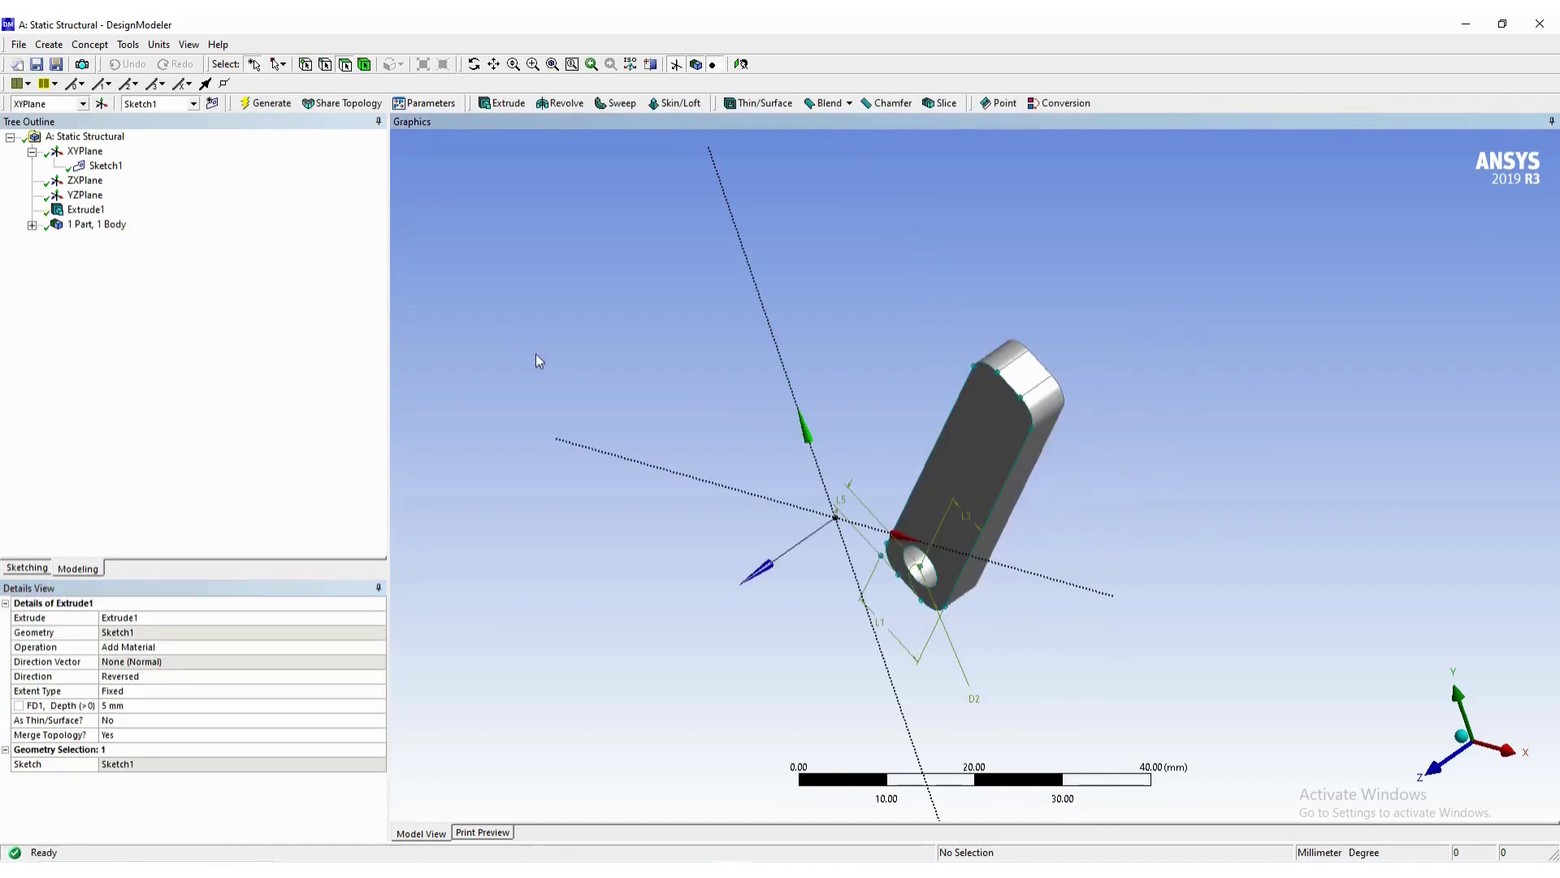
# Hide Sketch1 and show the link body in isometric view.
pyautogui.click(106, 166)
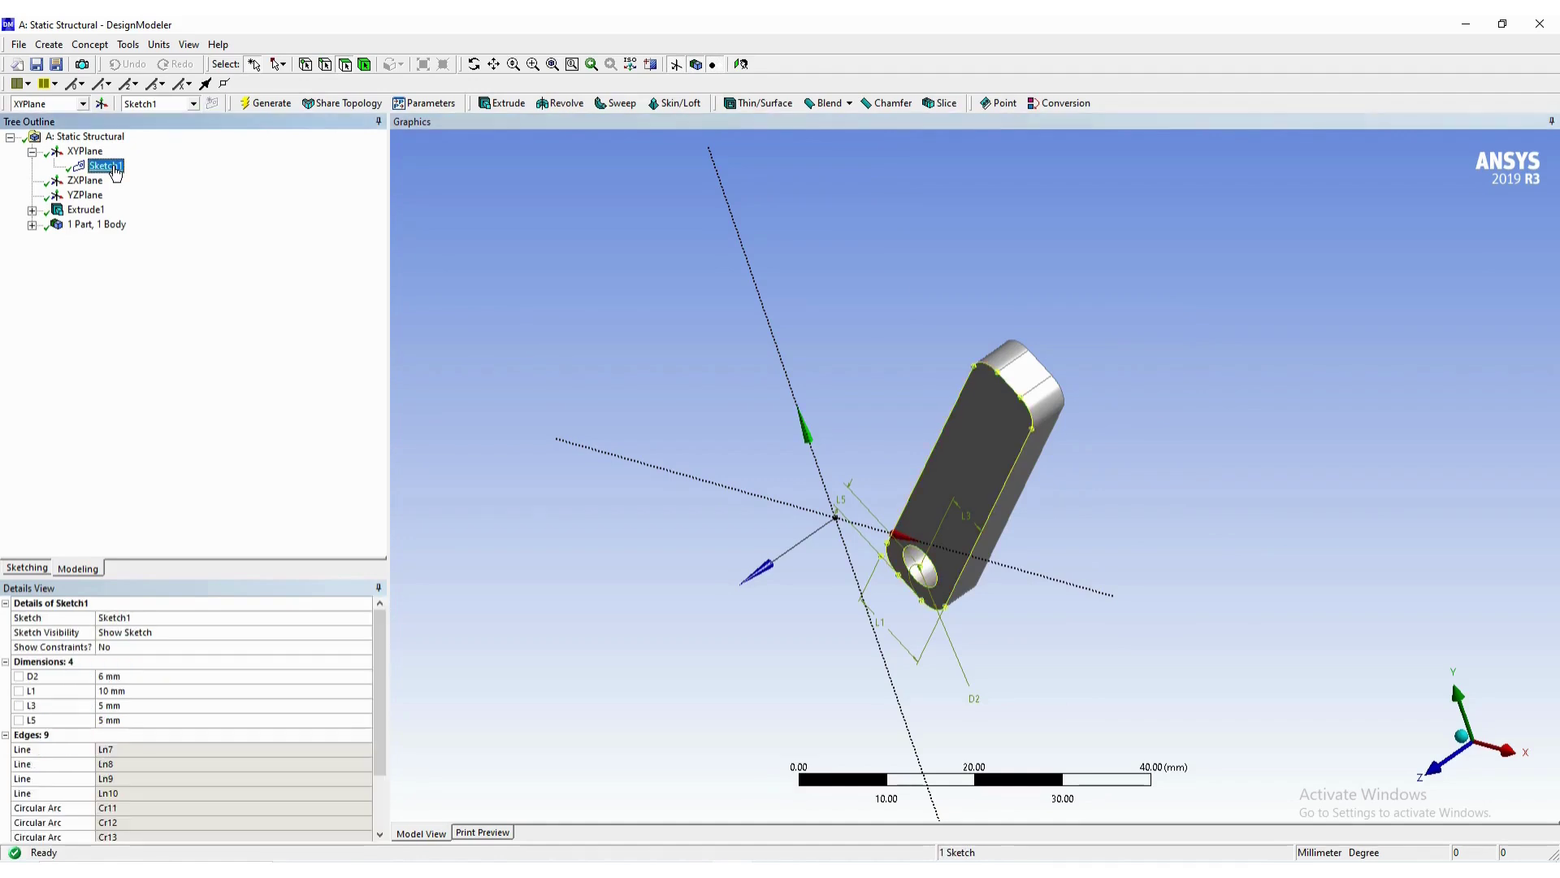
pyautogui.rightClick(116, 170)
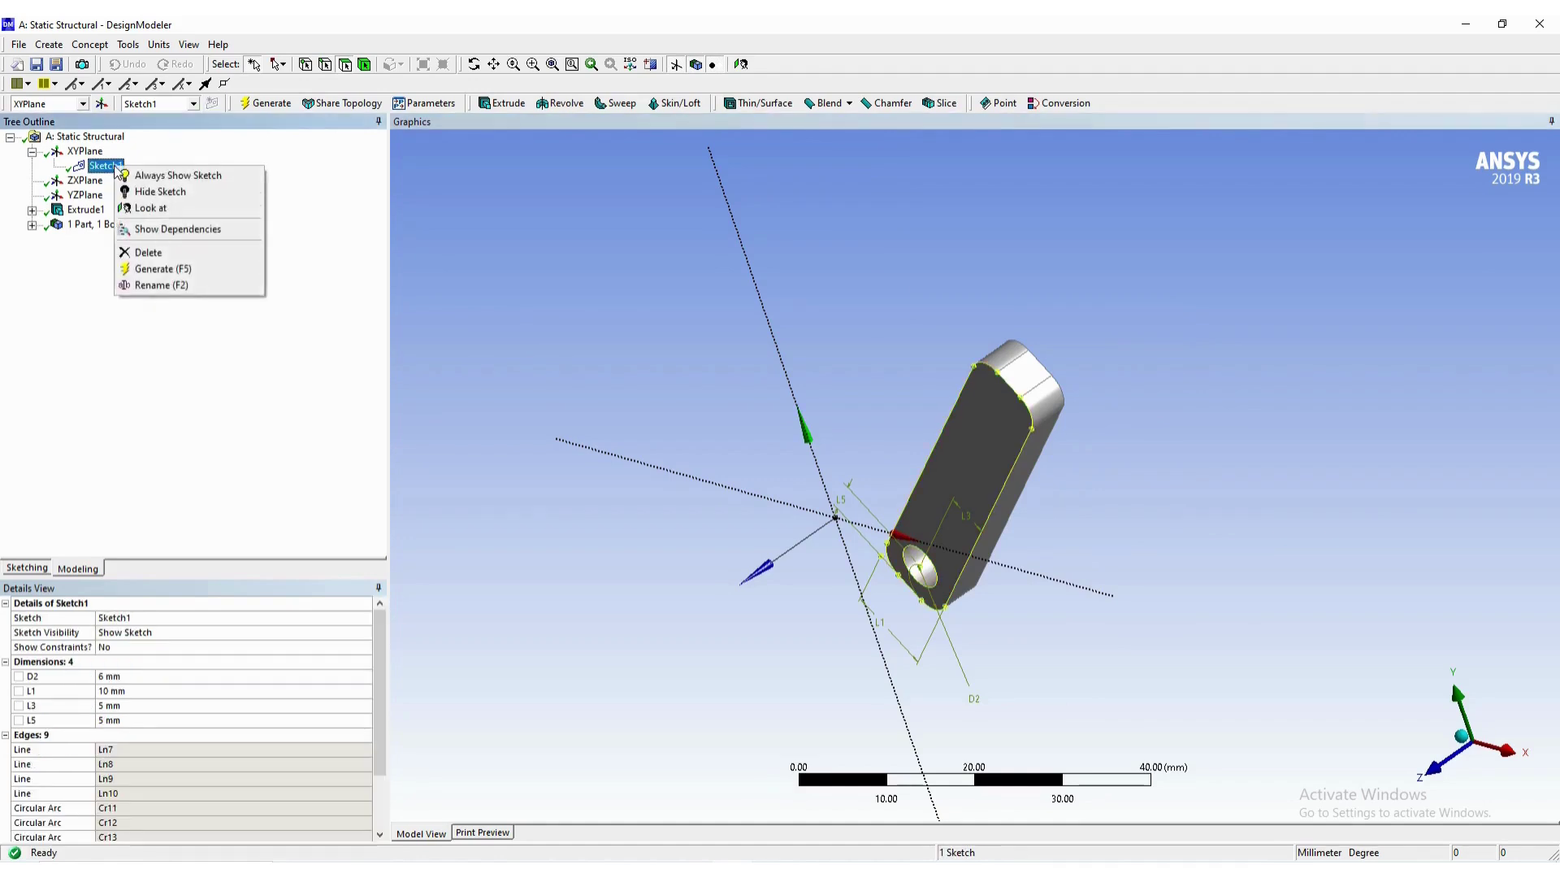
pyautogui.click(158, 192)
pyautogui.click(603, 362)
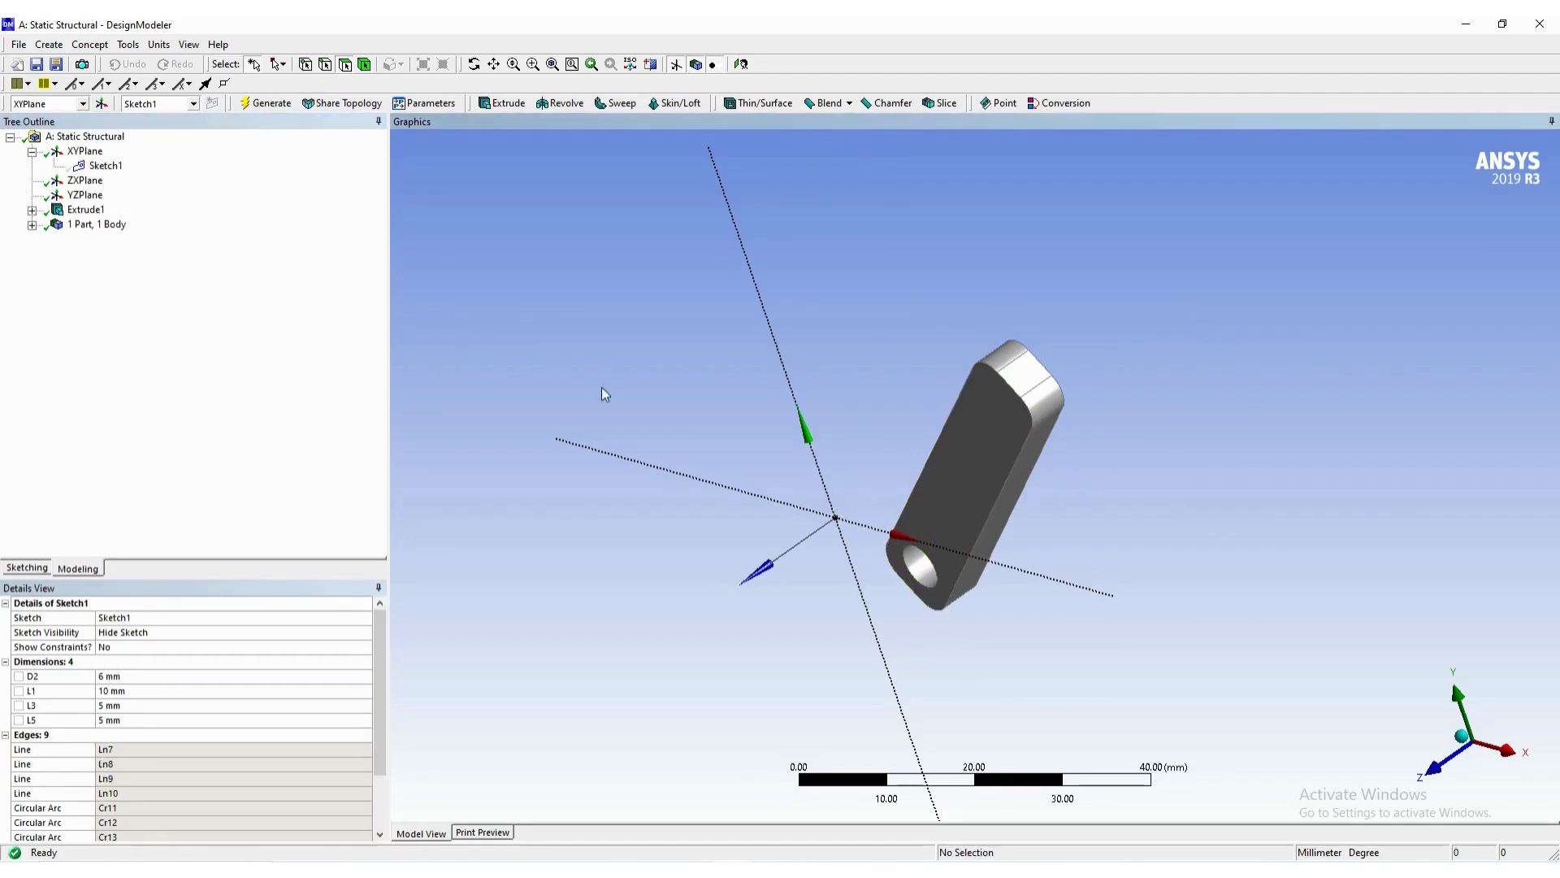
pyautogui.rightClick(803, 250)
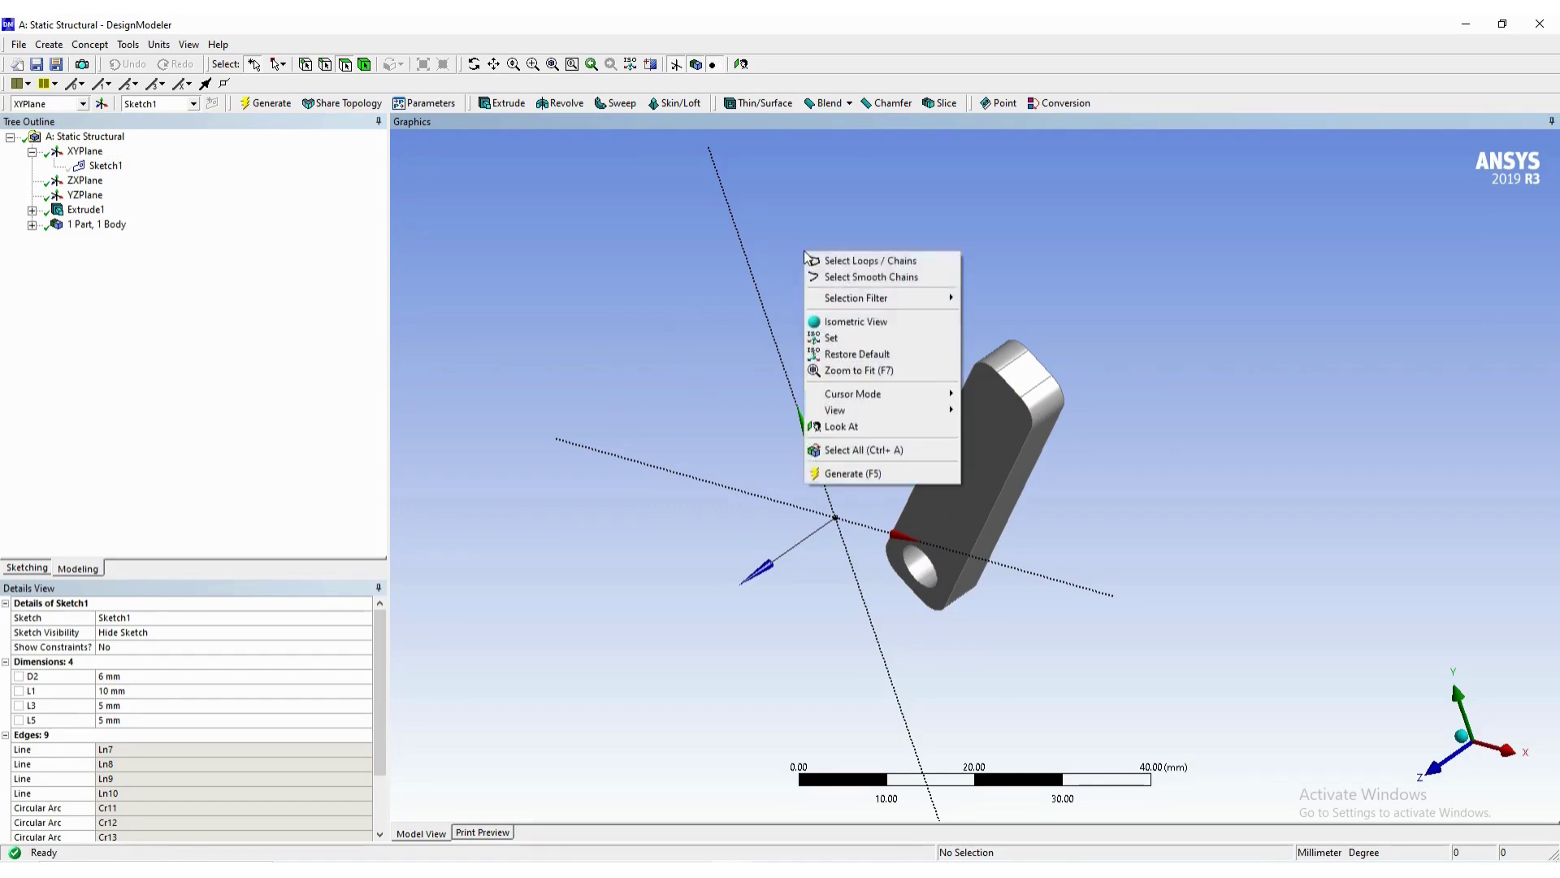
pyautogui.click(855, 322)
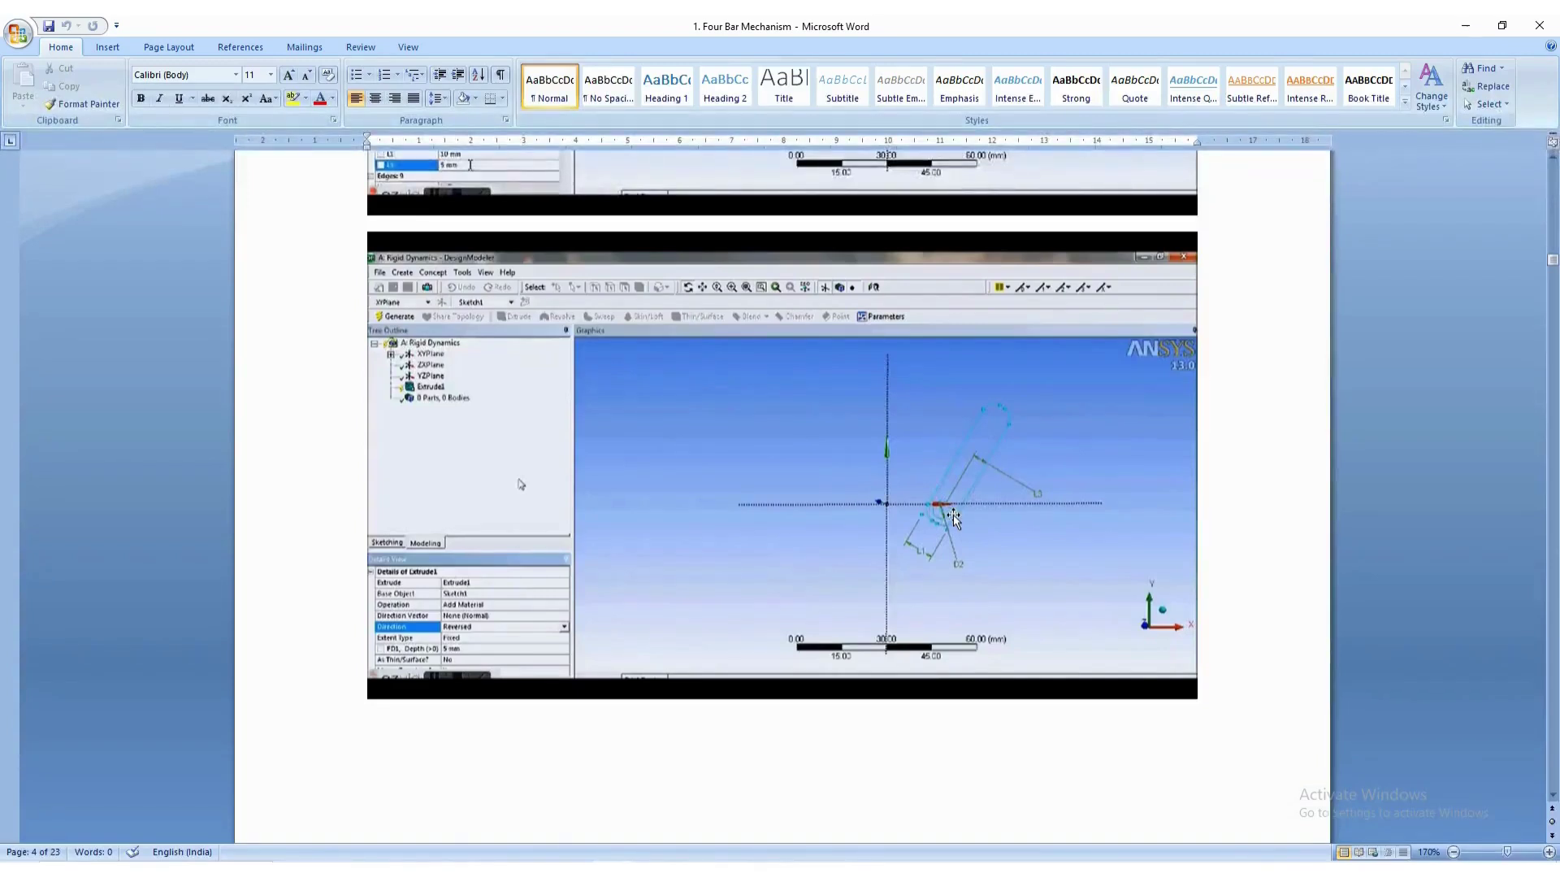
# Switch to the Word guide and examine the illustrations from the new face plane through the second pin's sketch and extrusion to the next link.
pyautogui.scroll(-15, 956, 504)
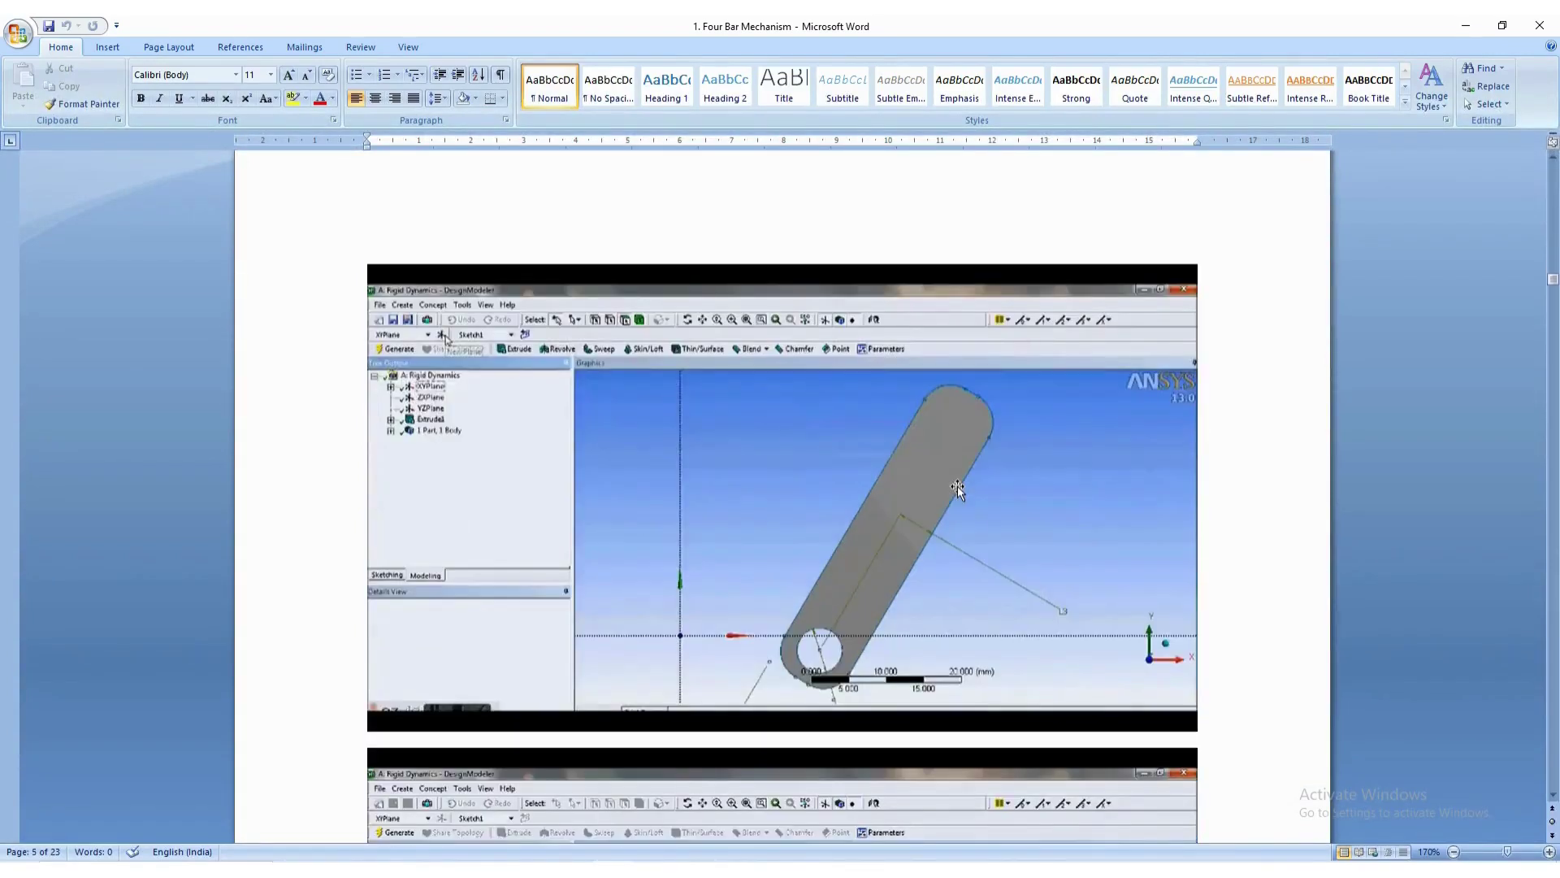
pyautogui.scroll(-5, 957, 486)
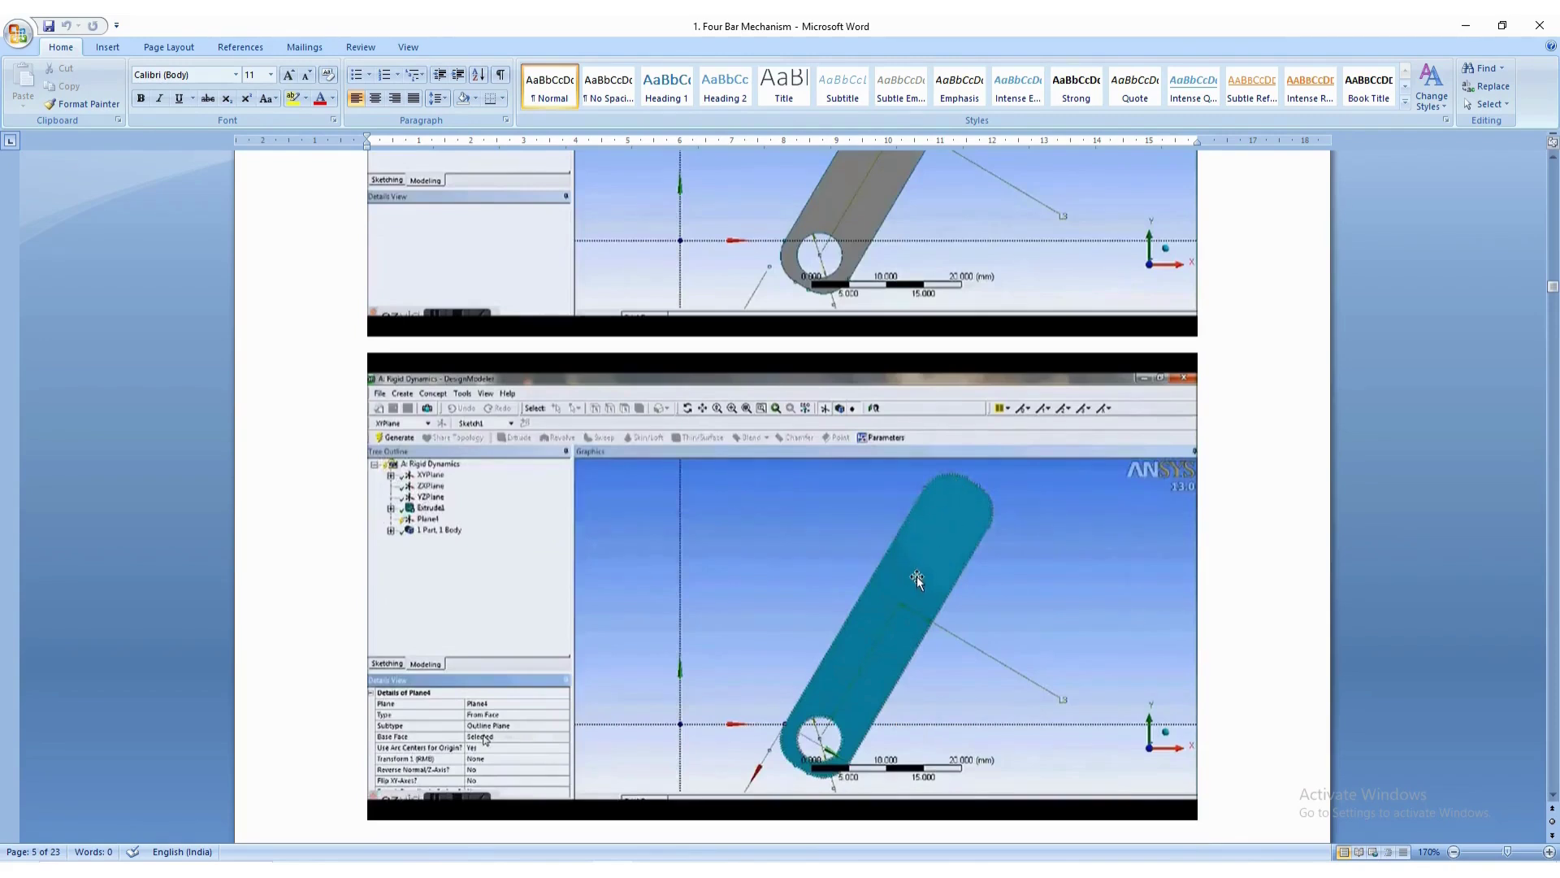
pyautogui.scroll(-13, 911, 575)
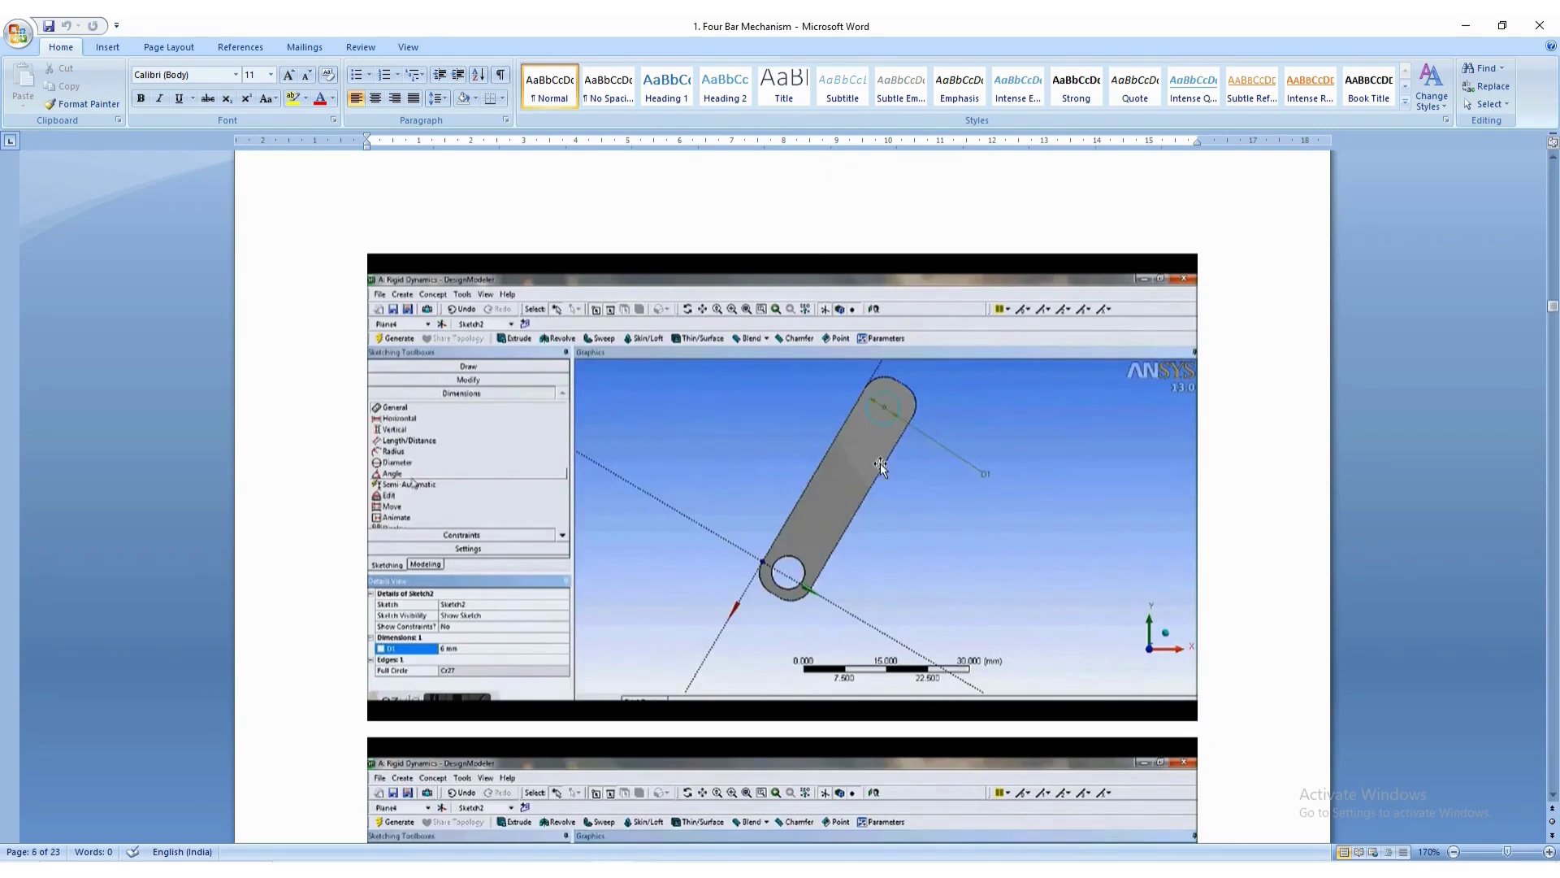
pyautogui.scroll(-5, 879, 475)
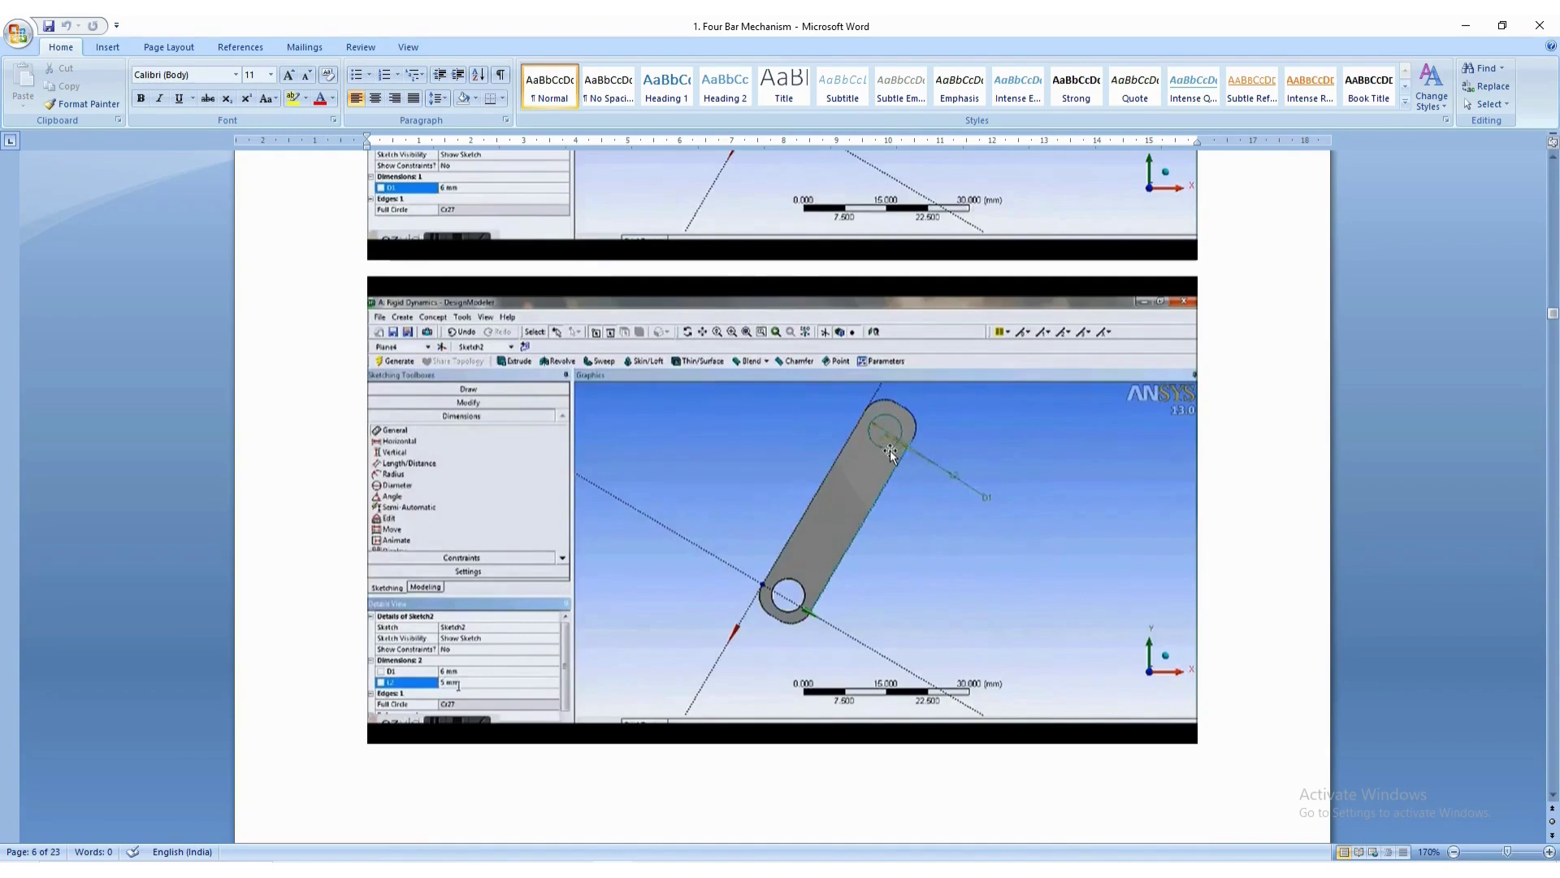
pyautogui.scroll(-3, 890, 450)
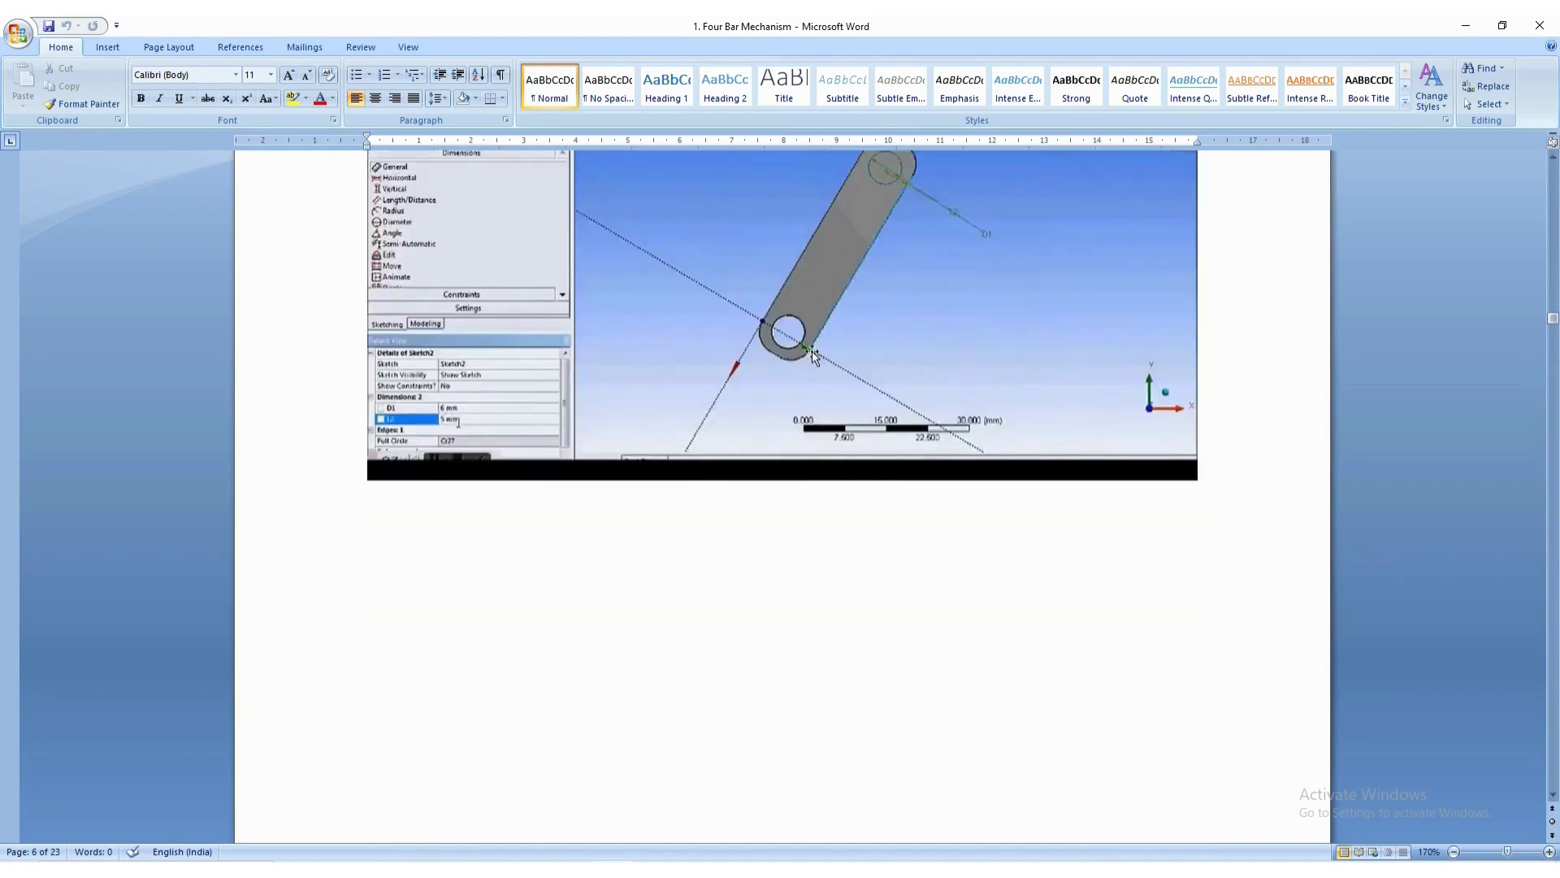
pyautogui.scroll(-5, 817, 413)
pyautogui.scroll(-4, 817, 412)
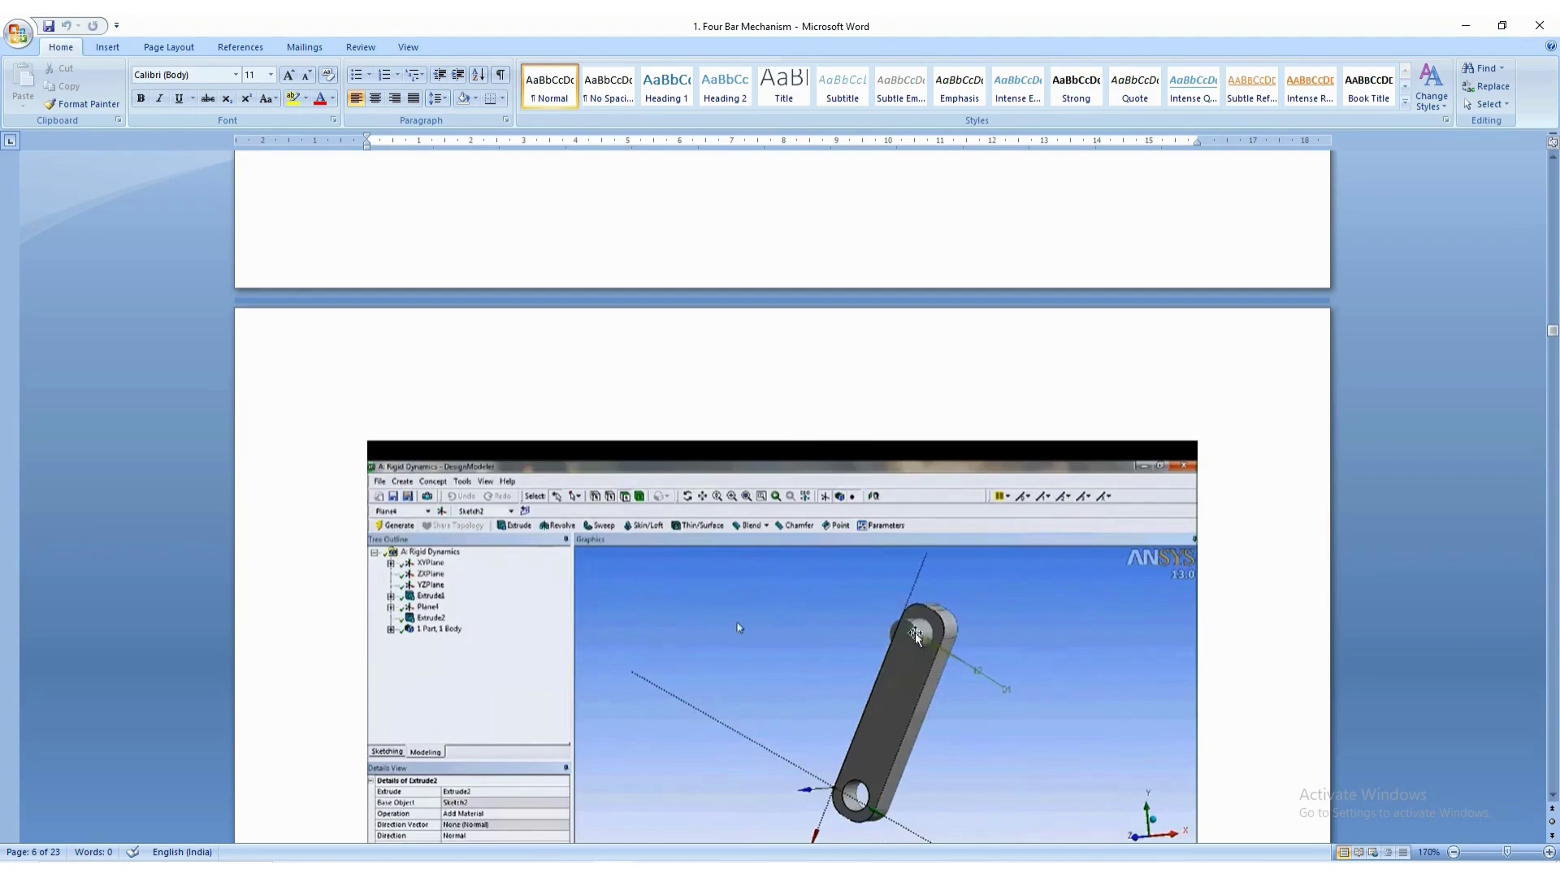
pyautogui.scroll(-11, 871, 651)
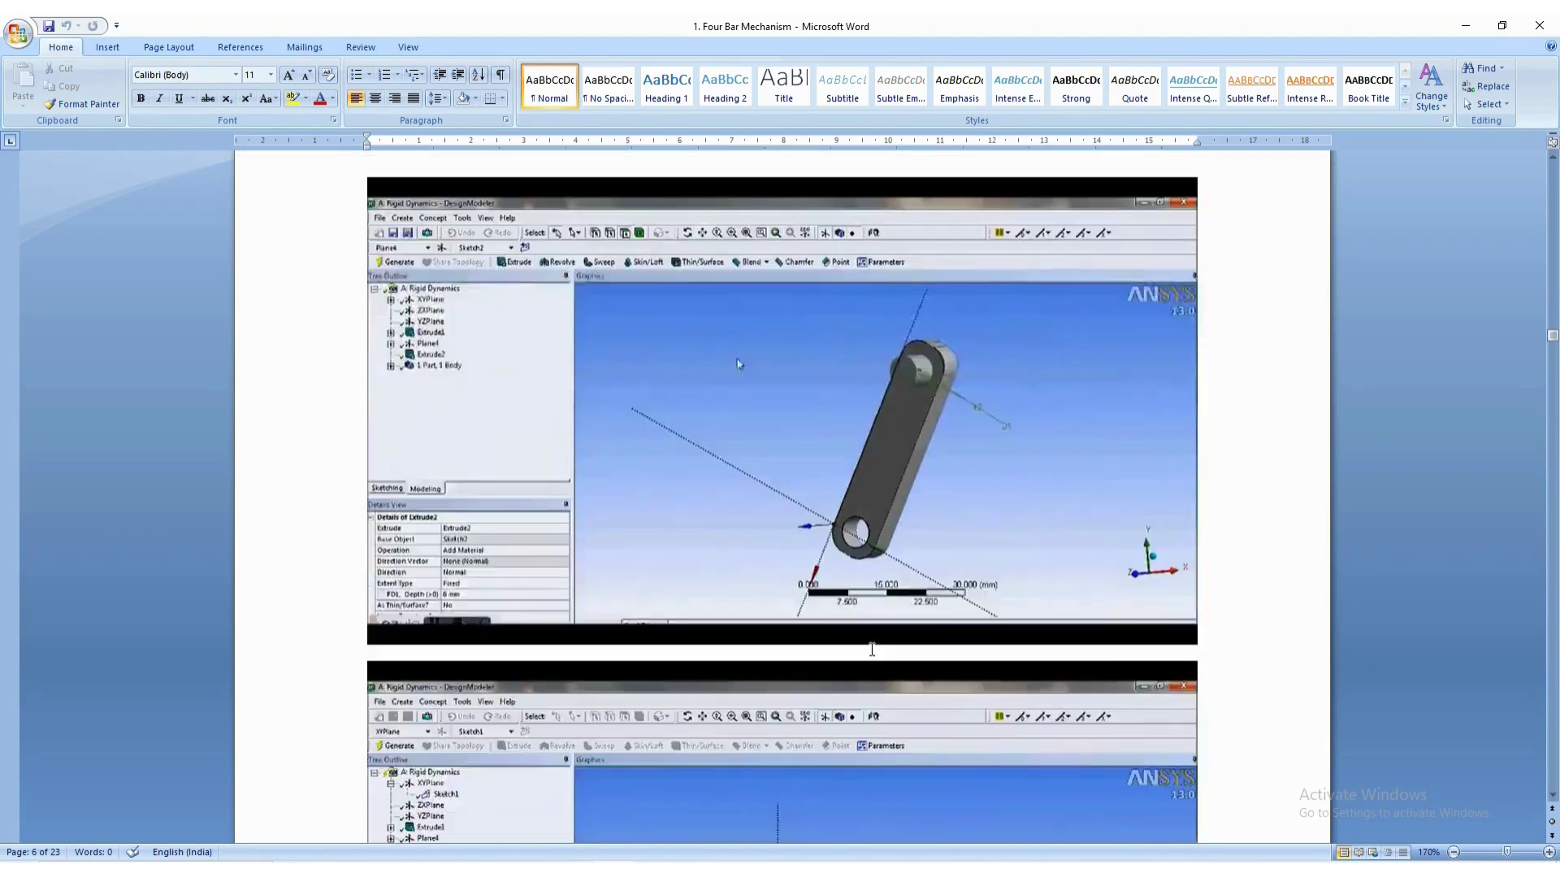
pyautogui.scroll(-10, 872, 649)
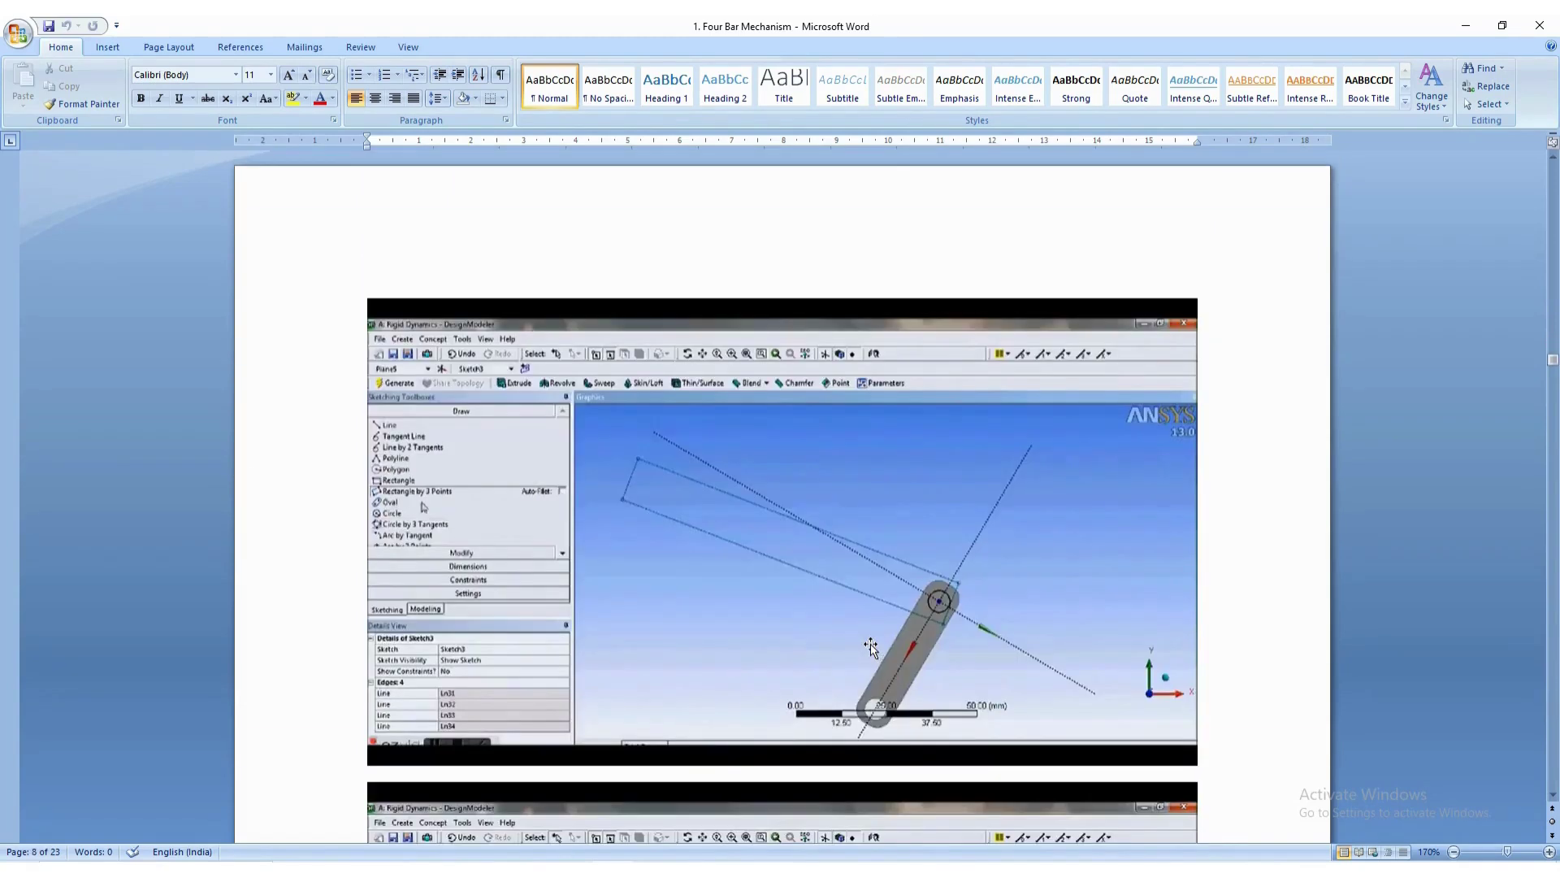
pyautogui.scroll(-12, 871, 651)
# Go back in the Word guide to the illustrations on creating a plane from the link's face, and return to DesignModeler.
pyautogui.scroll(15, 871, 647)
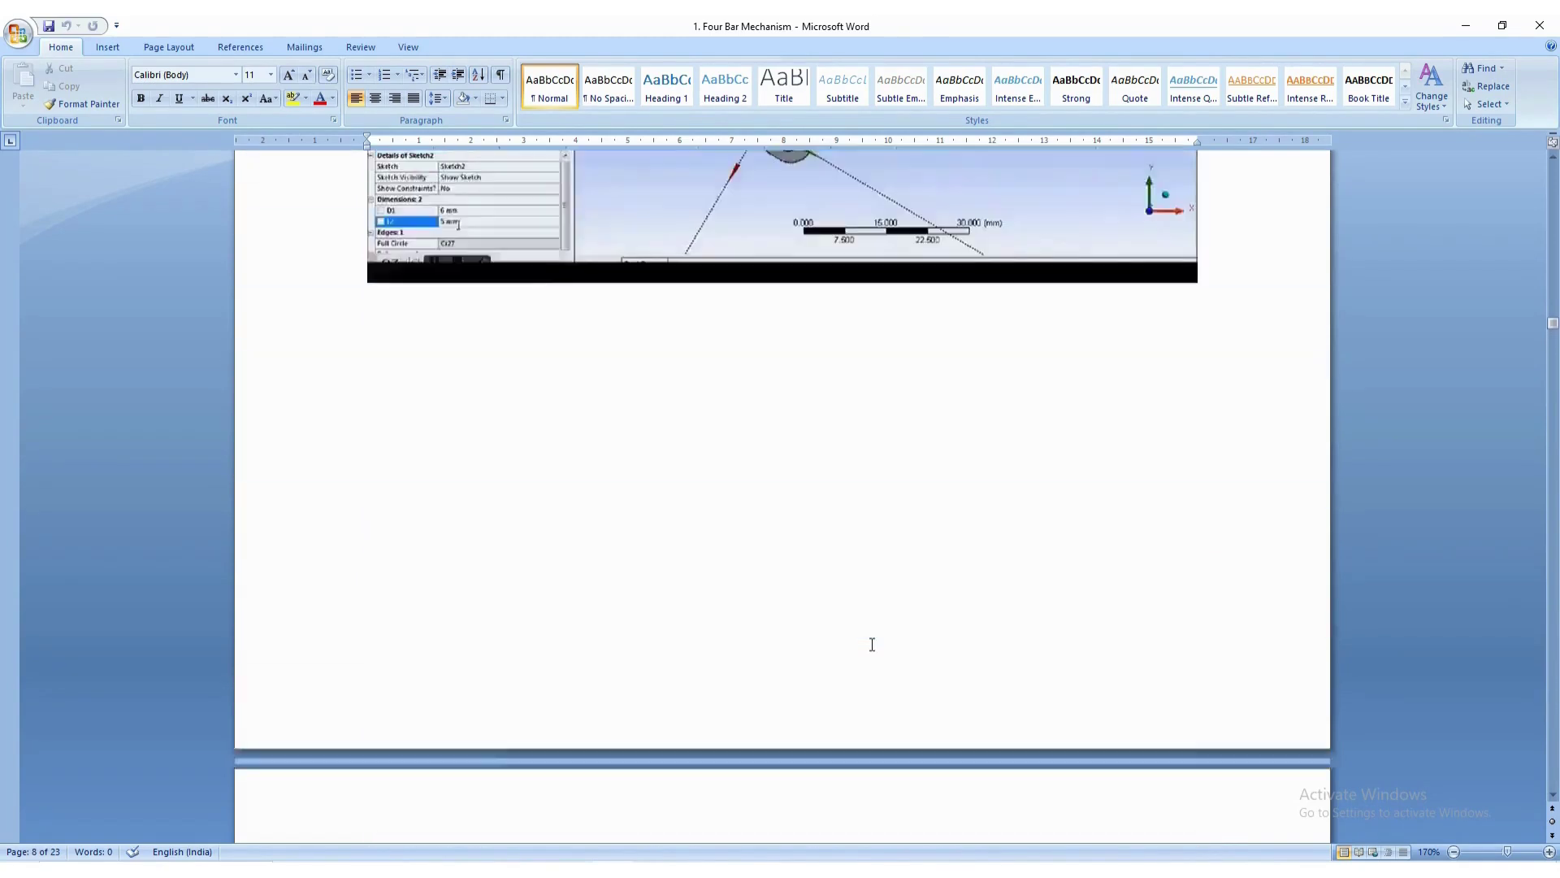
pyautogui.scroll(15, 867, 643)
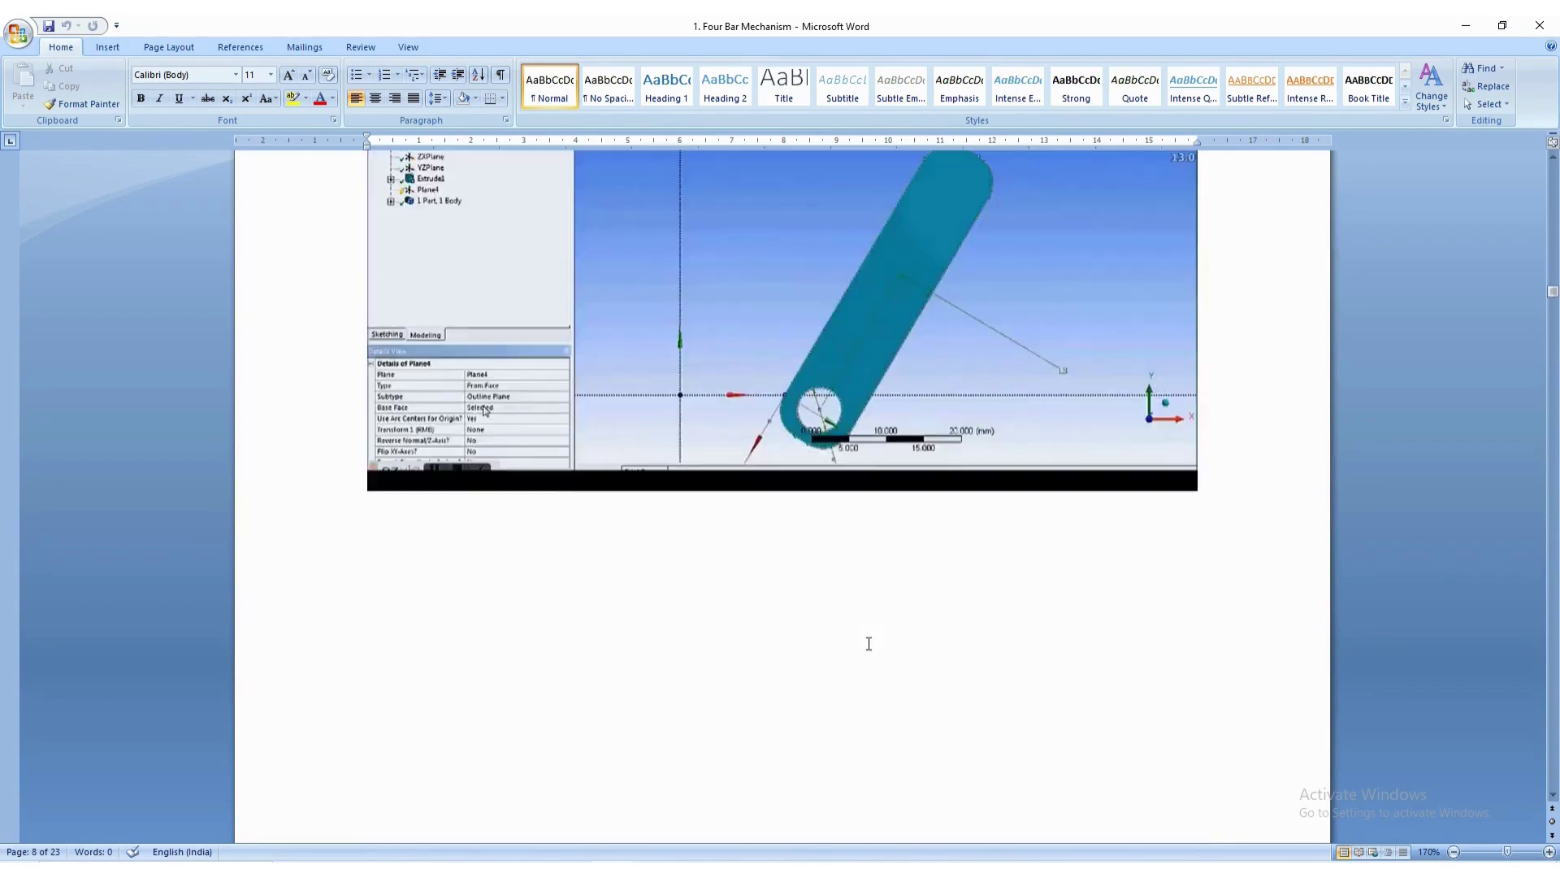
pyautogui.scroll(5, 868, 642)
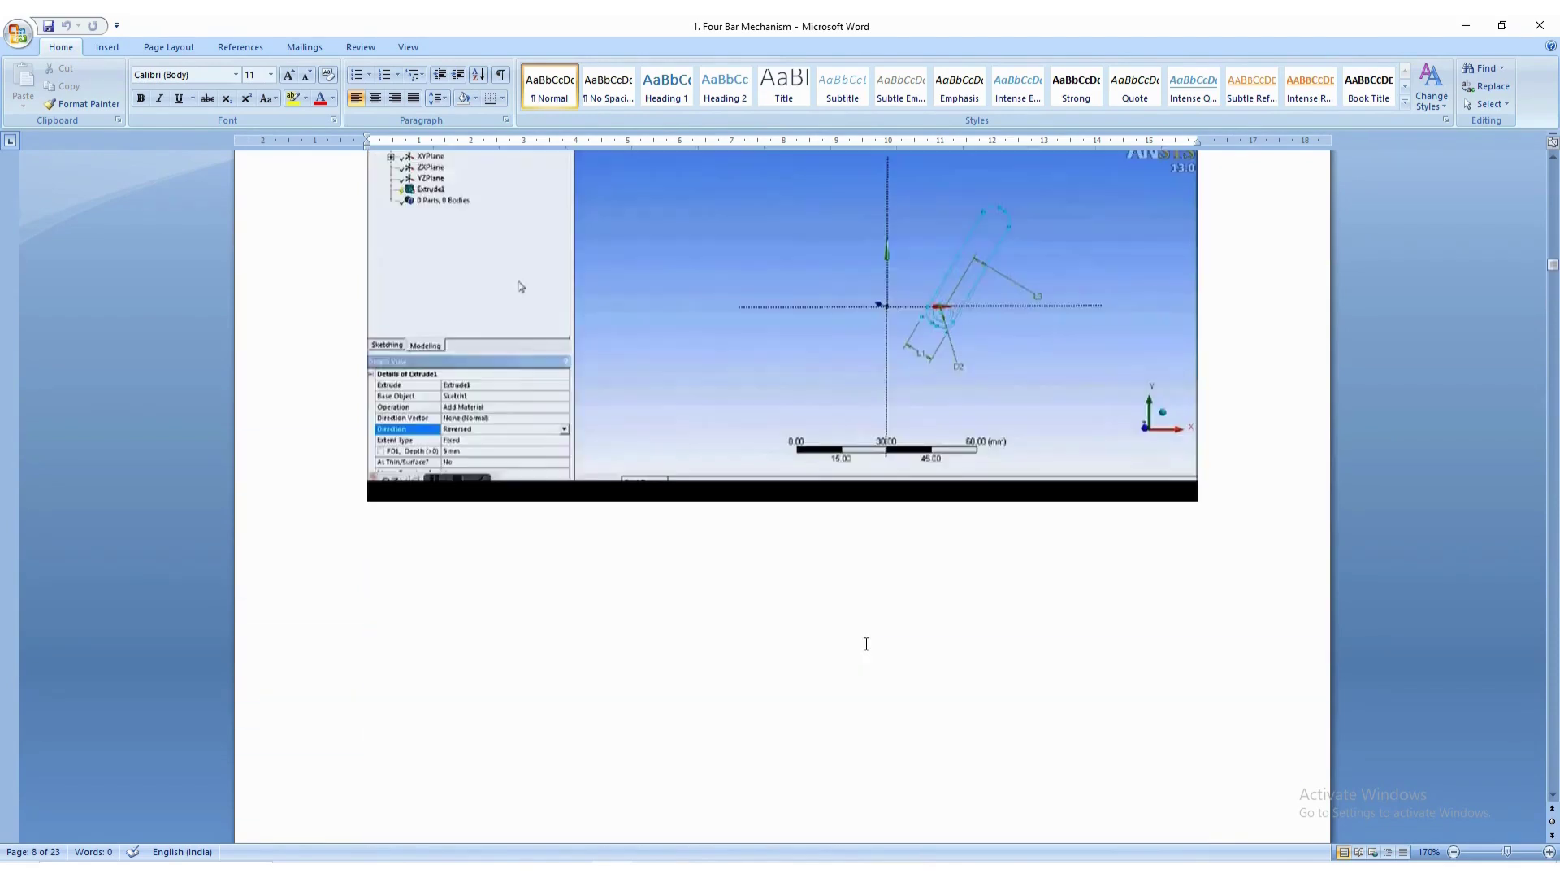
pyautogui.scroll(-10, 861, 640)
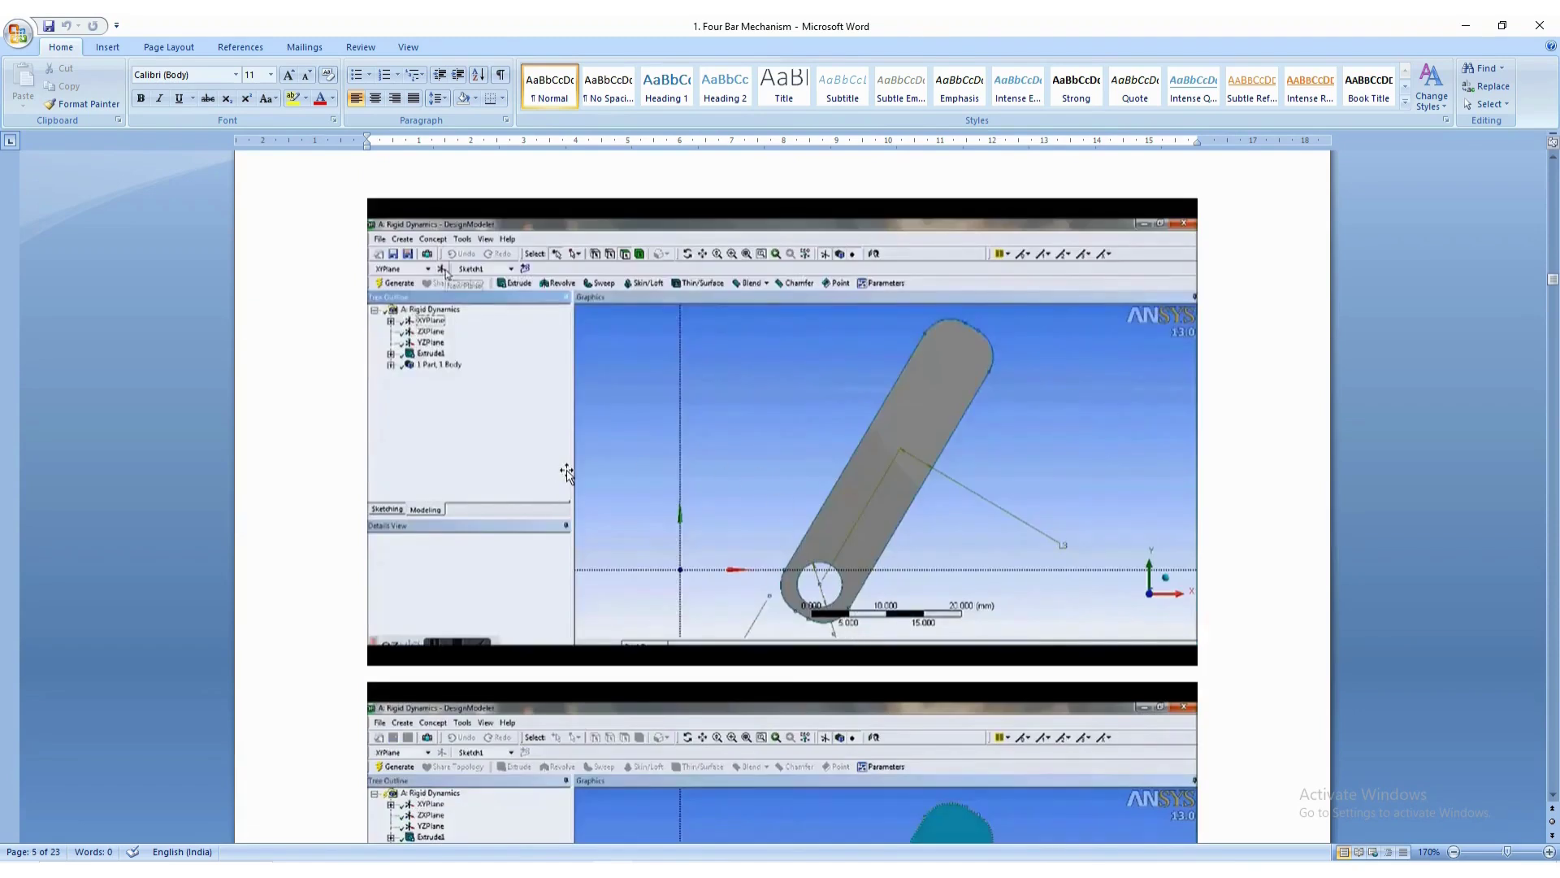
pyautogui.scroll(-4, 567, 473)
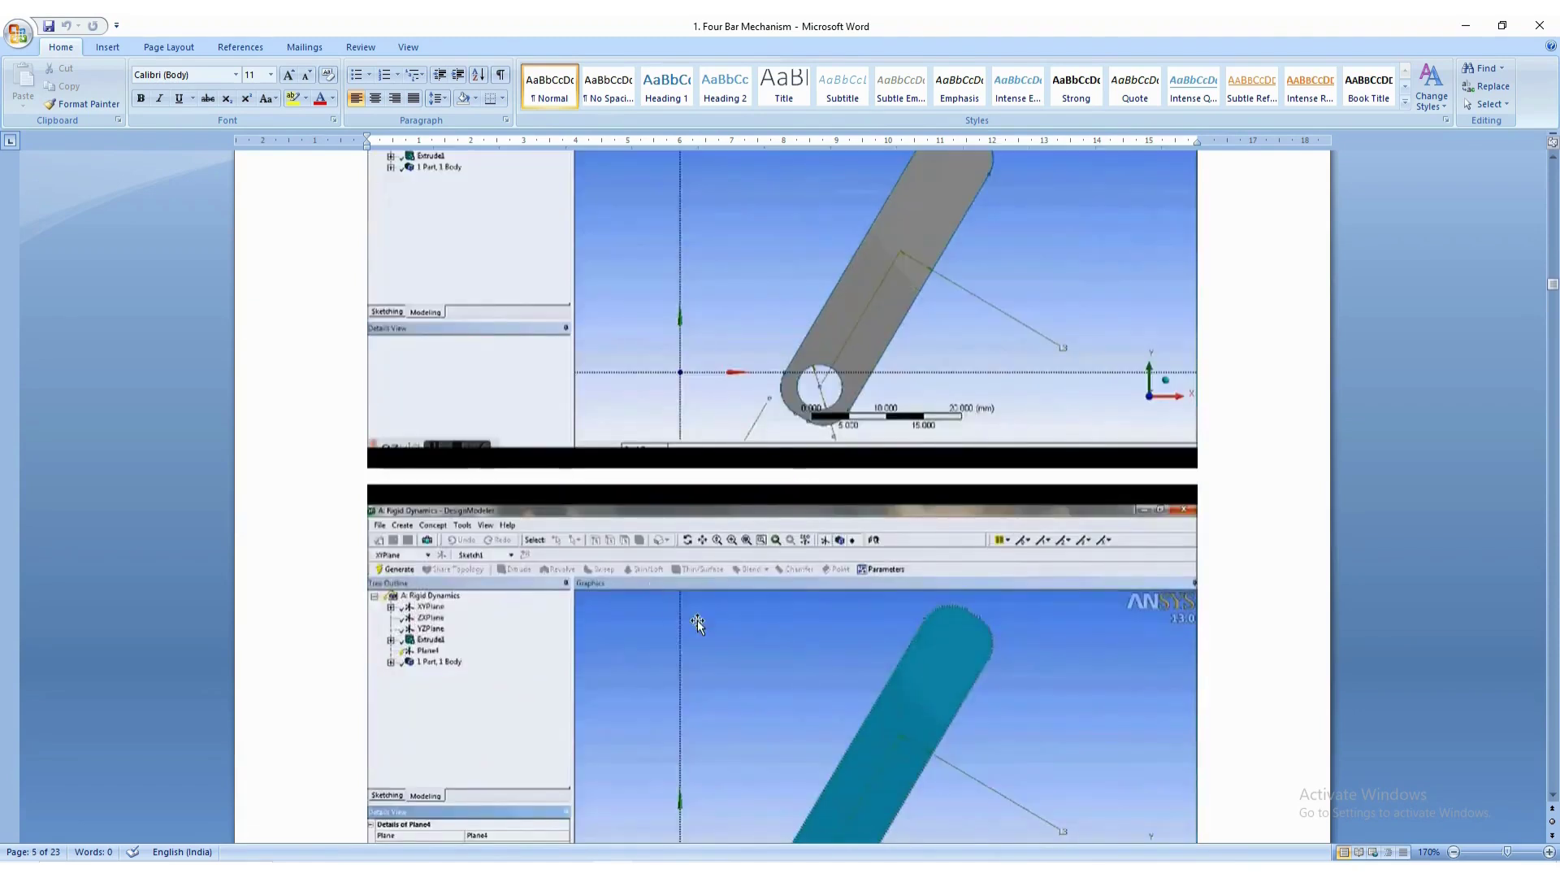
pyautogui.scroll(-3, 741, 630)
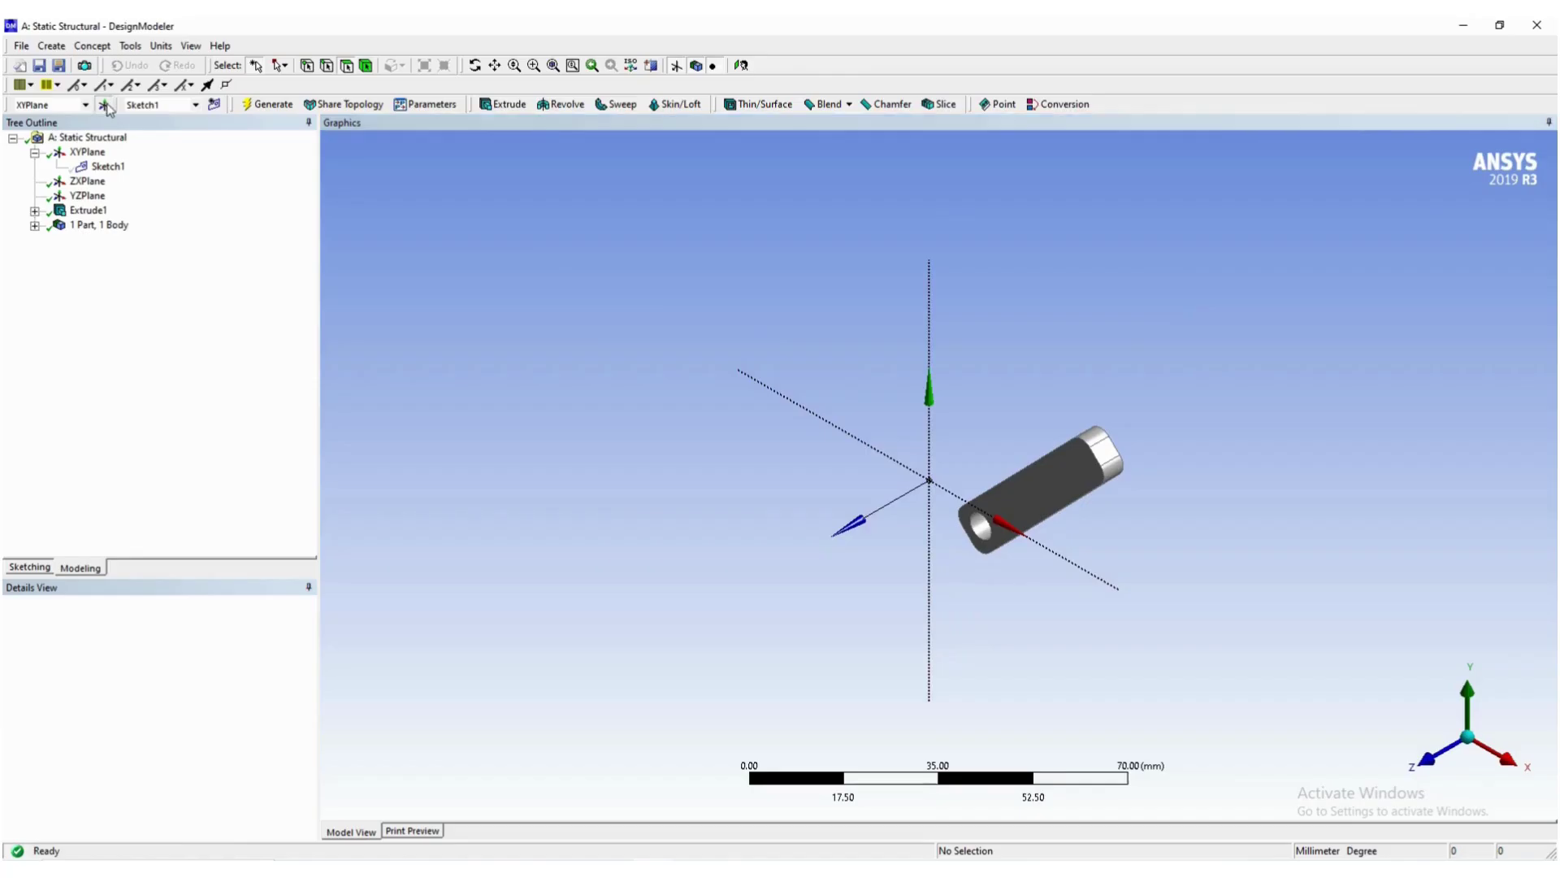
# Start a new plane and set its type to From Face.
pyautogui.click(104, 104)
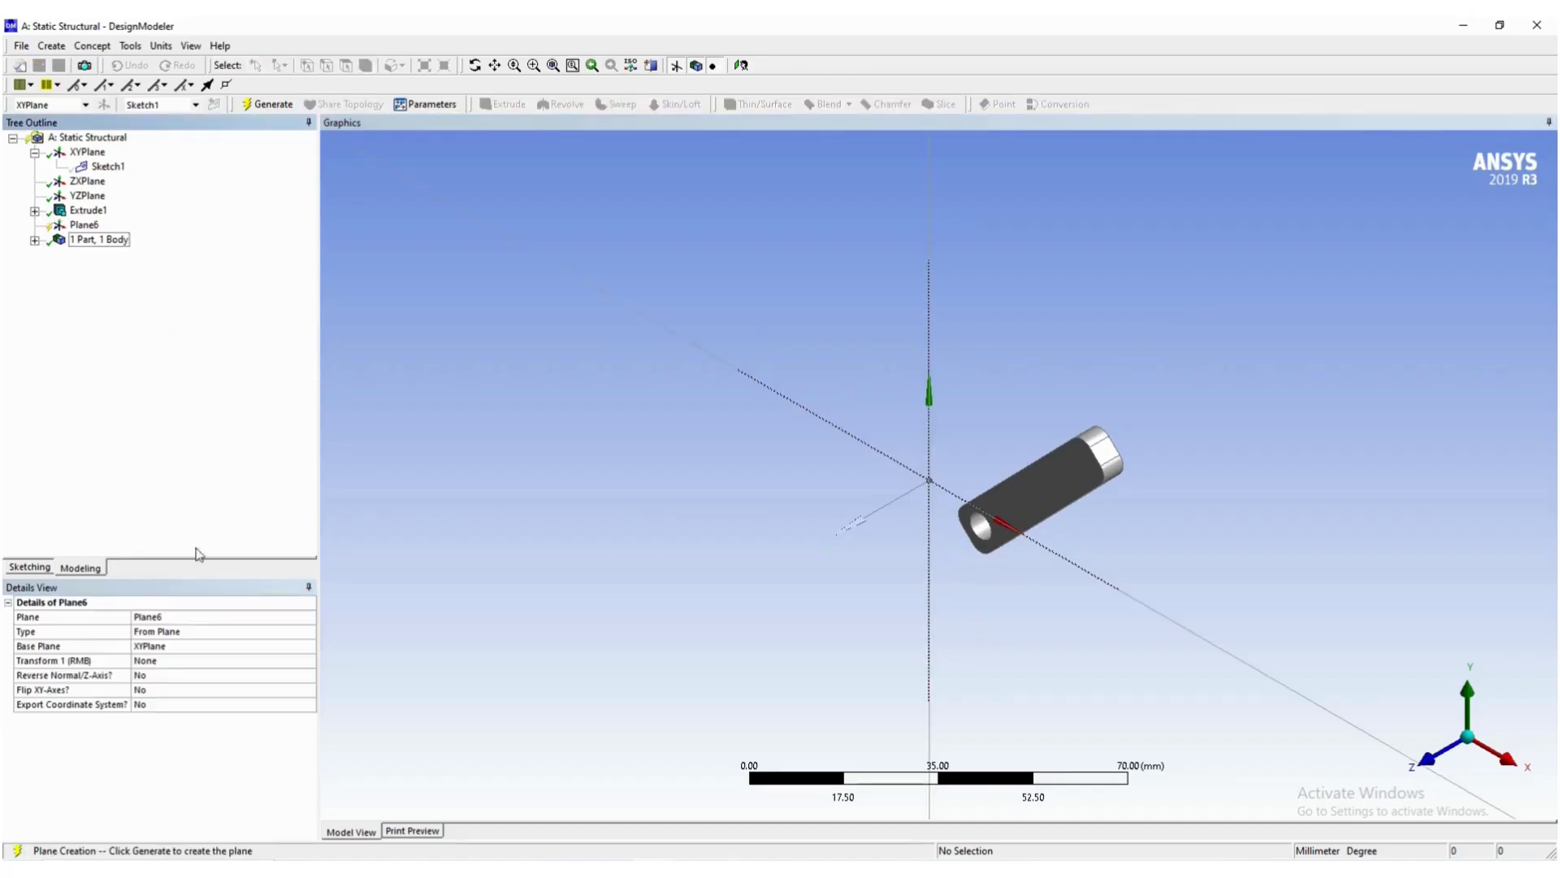
pyautogui.click(207, 632)
pyautogui.click(308, 632)
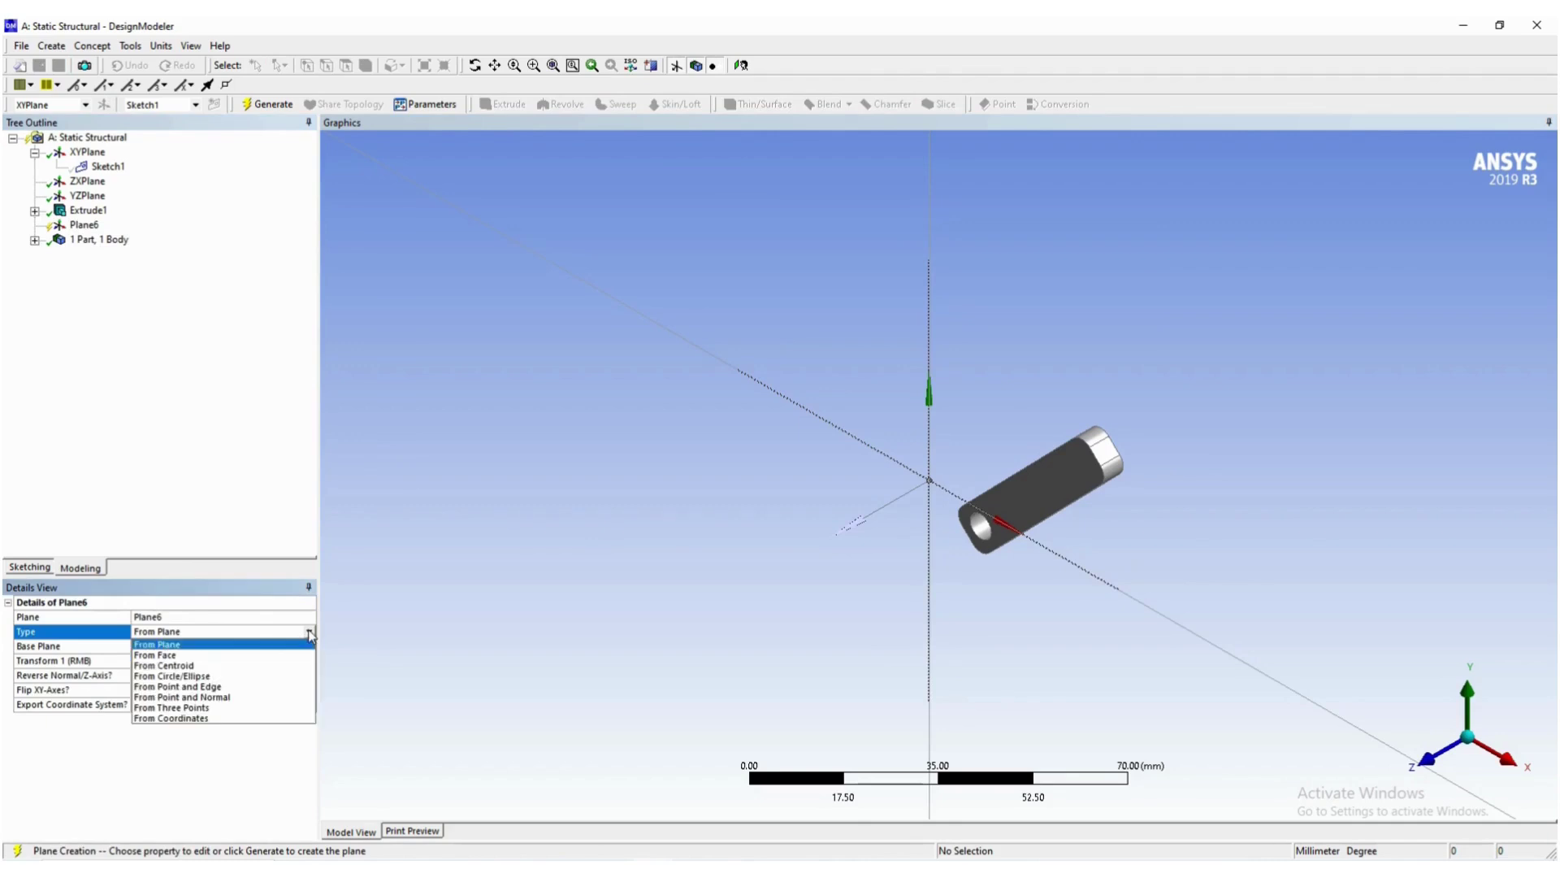
pyautogui.click(273, 655)
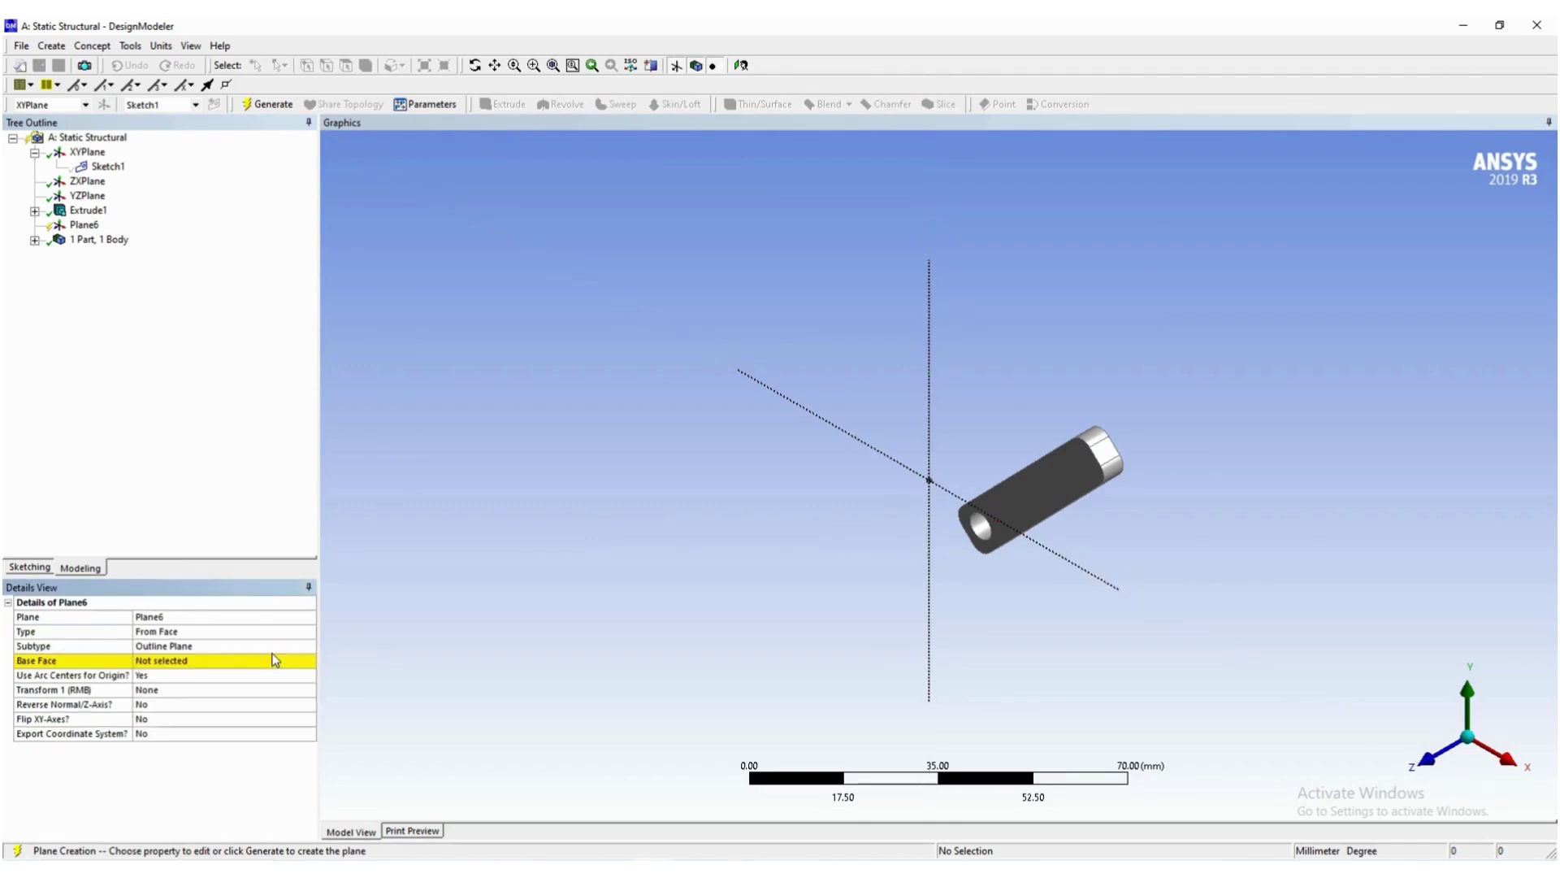
# Assign the link's flat face as the base face, picked near the hole end, and generate the plane.
pyautogui.click(186, 664)
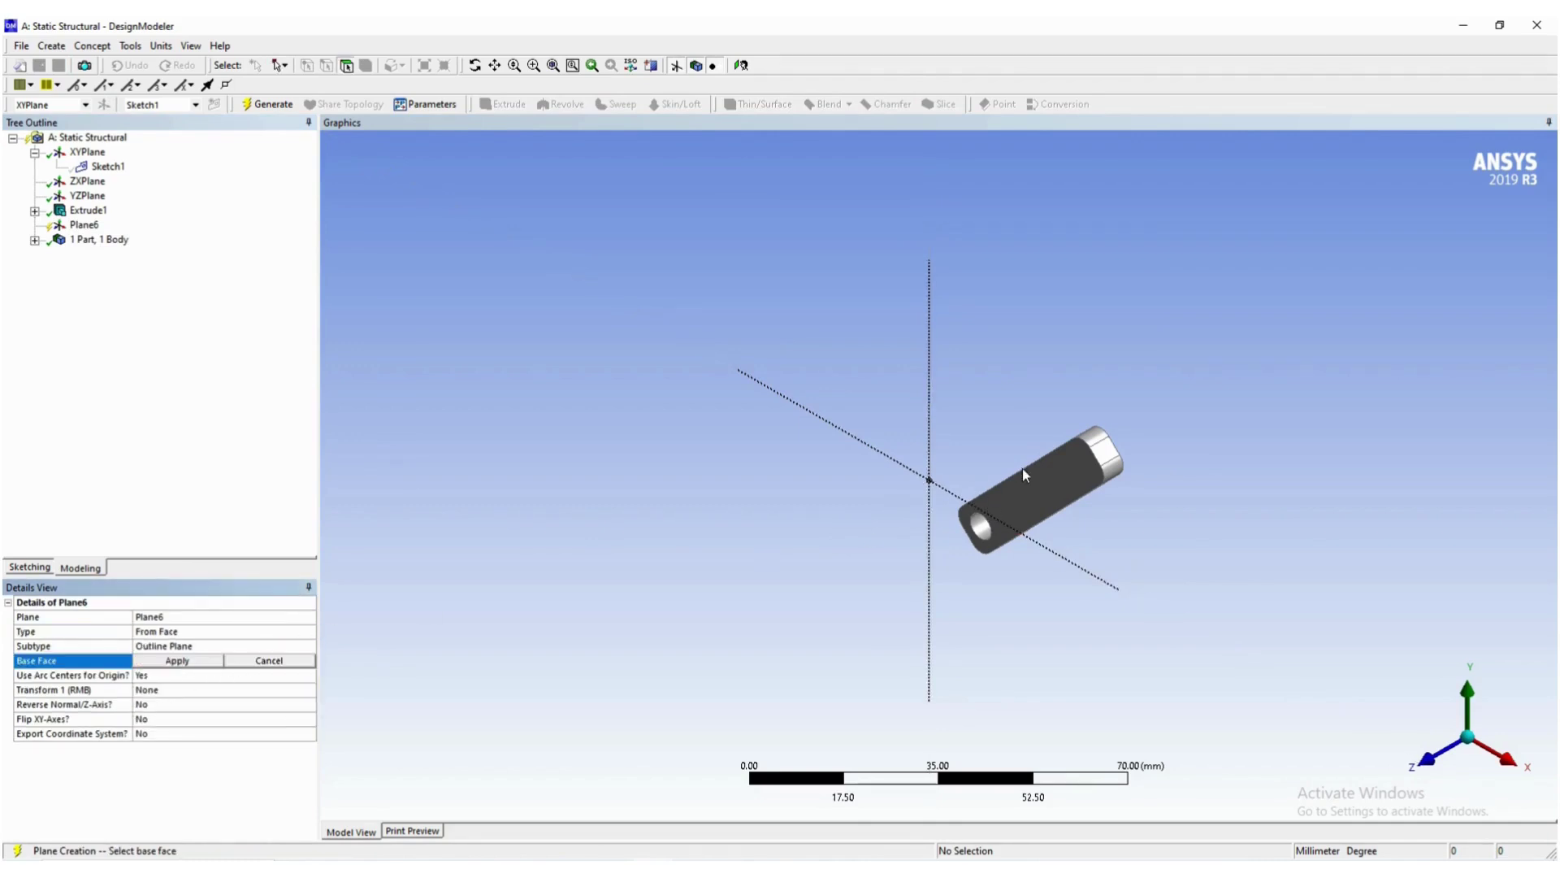
pyautogui.click(1031, 489)
pyautogui.moveTo(1056, 481); pyautogui.dragTo(1157, 438, button='middle')
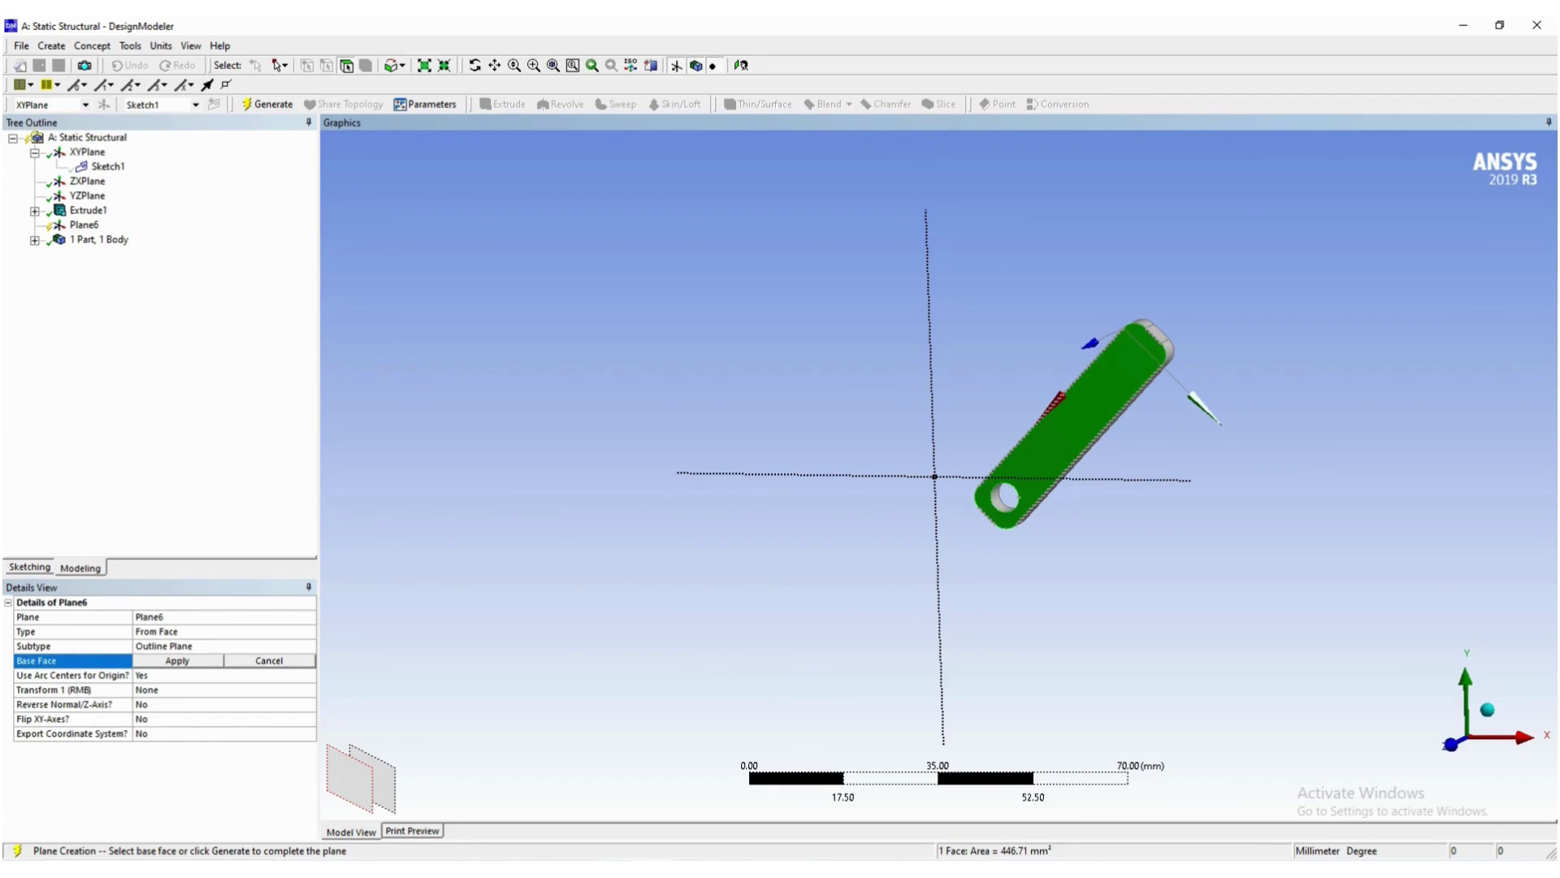
pyautogui.hotkey('alt', 'Tab')
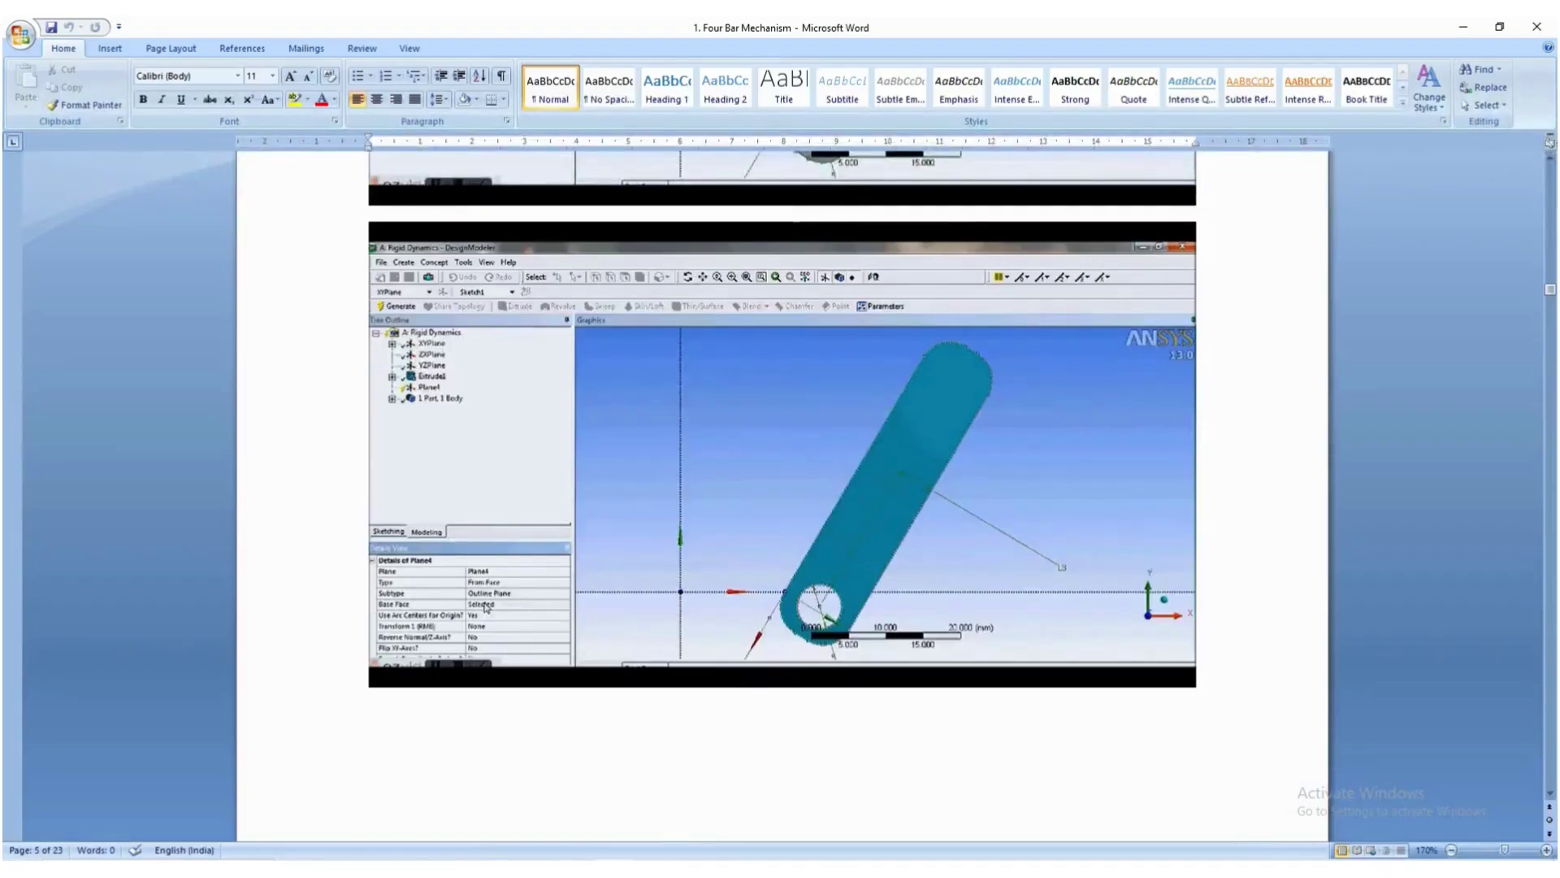
pyautogui.hotkey('alt', 'Tab')
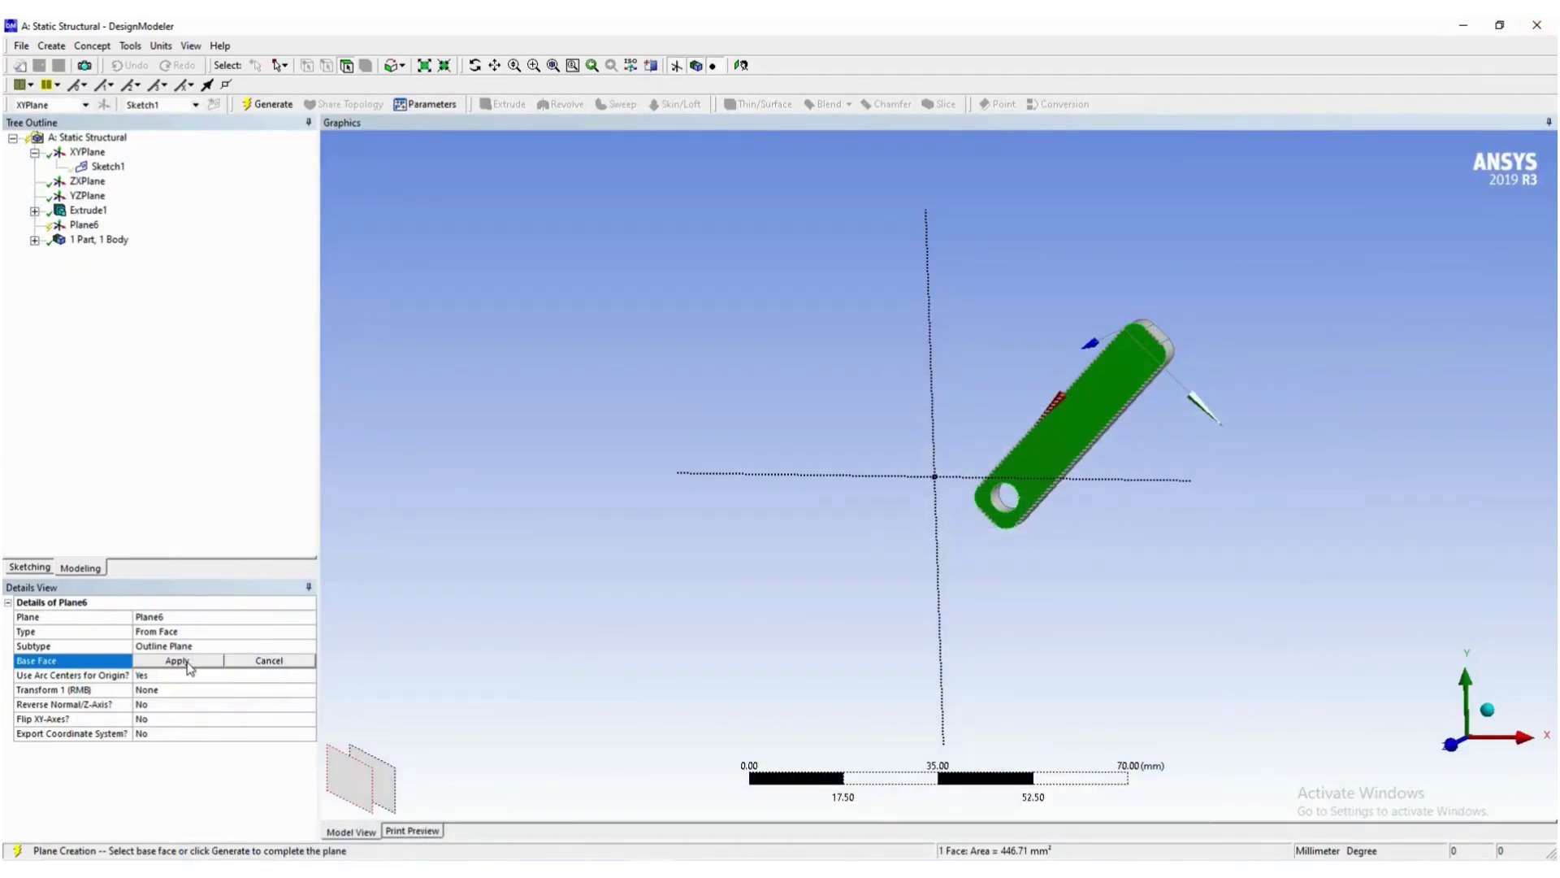
pyautogui.click(1034, 450)
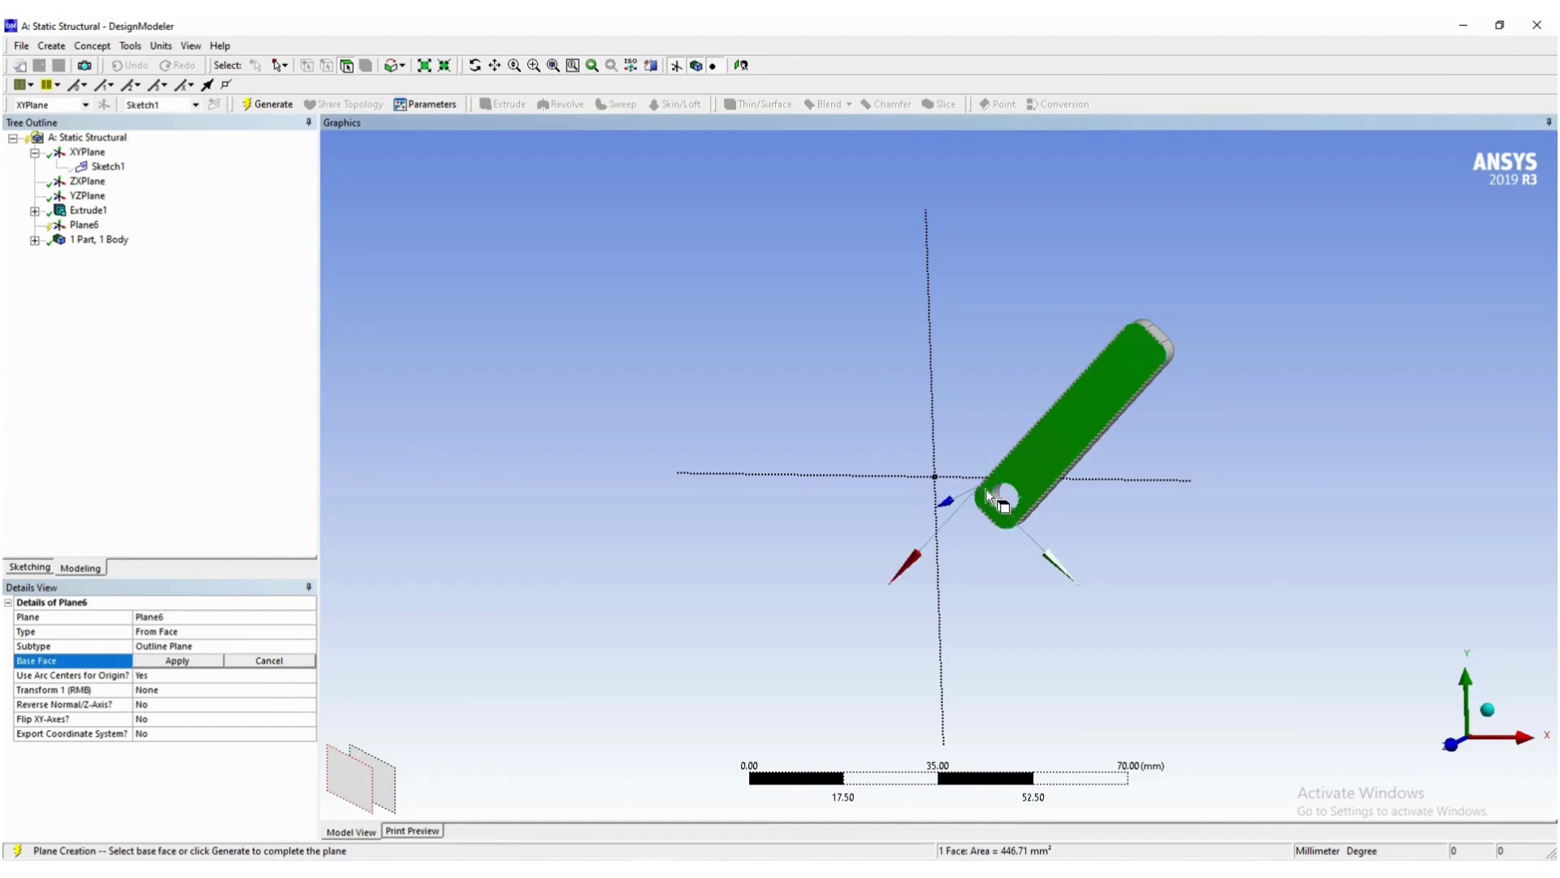
pyautogui.click(190, 661)
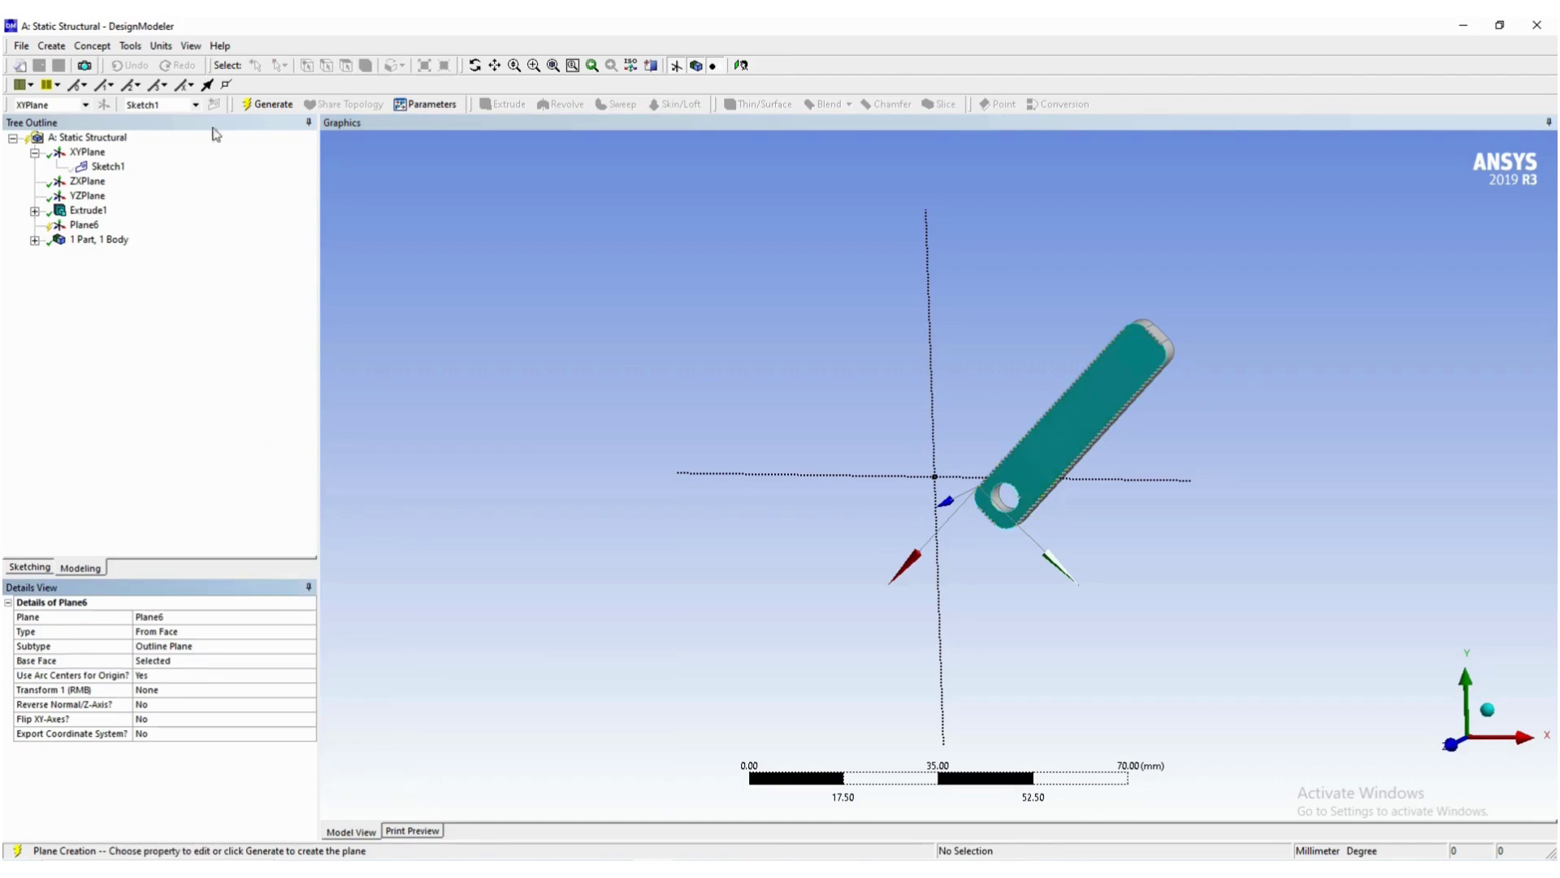
pyautogui.click(258, 108)
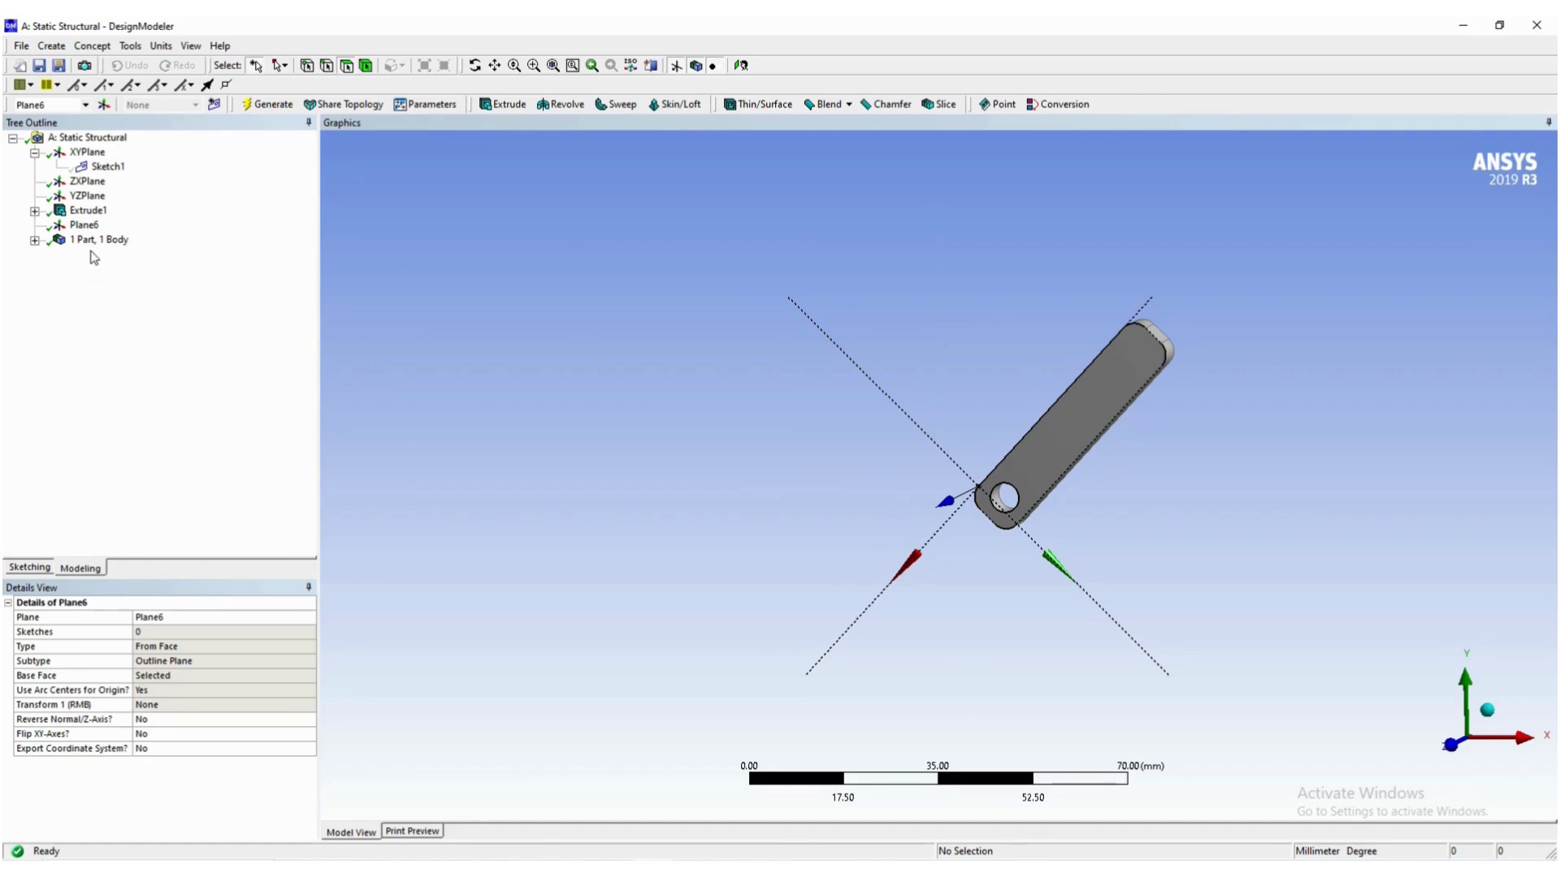
# Orient the view normal to the new face plane.
pyautogui.click(83, 228)
pyautogui.rightClick(84, 228)
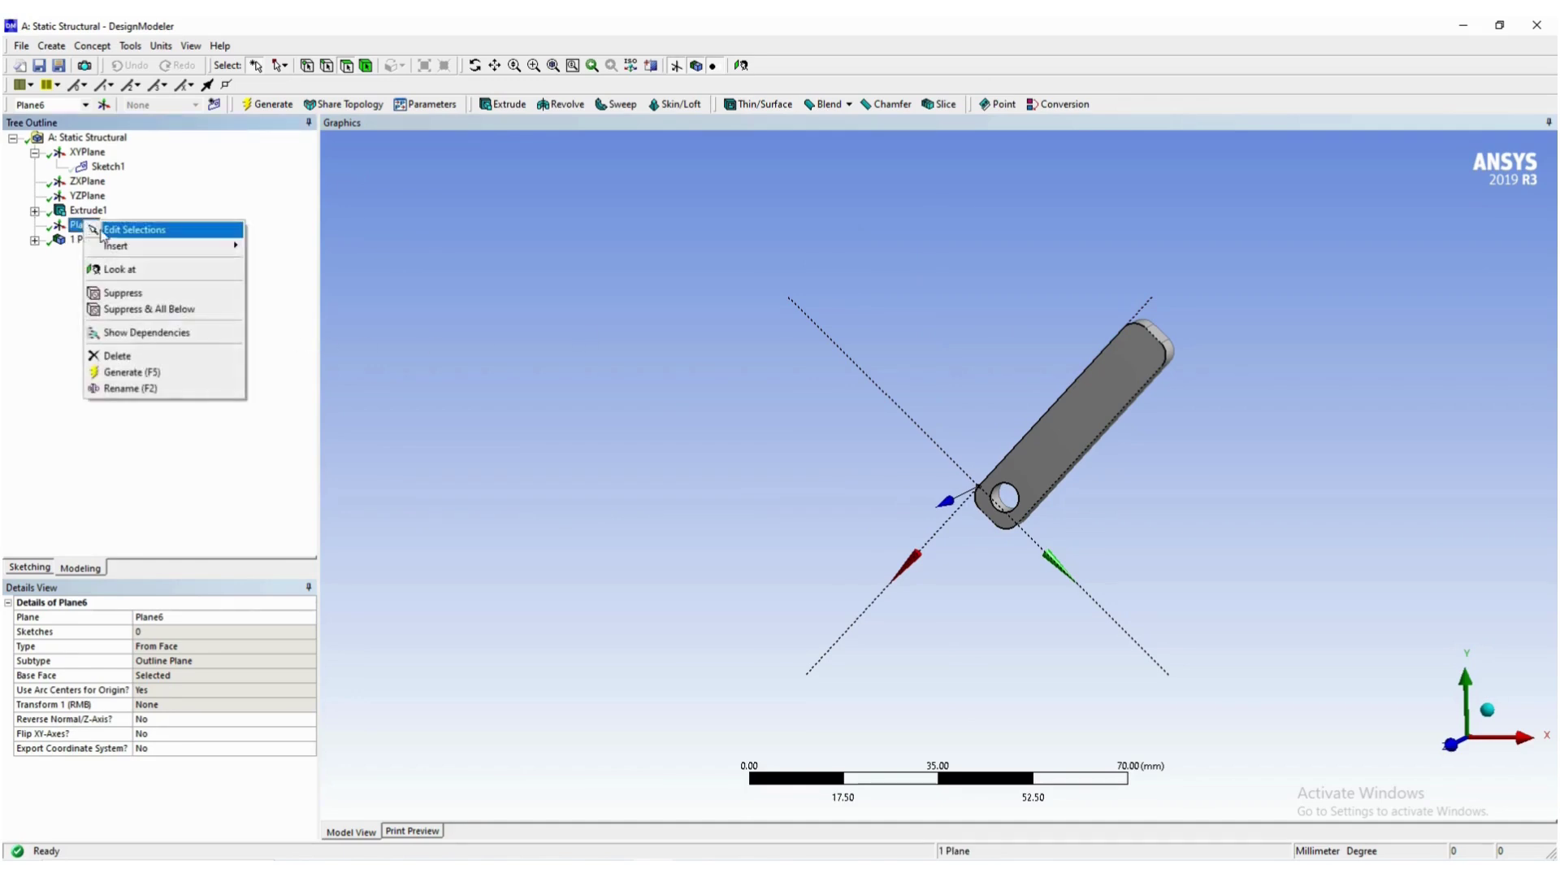
pyautogui.click(128, 271)
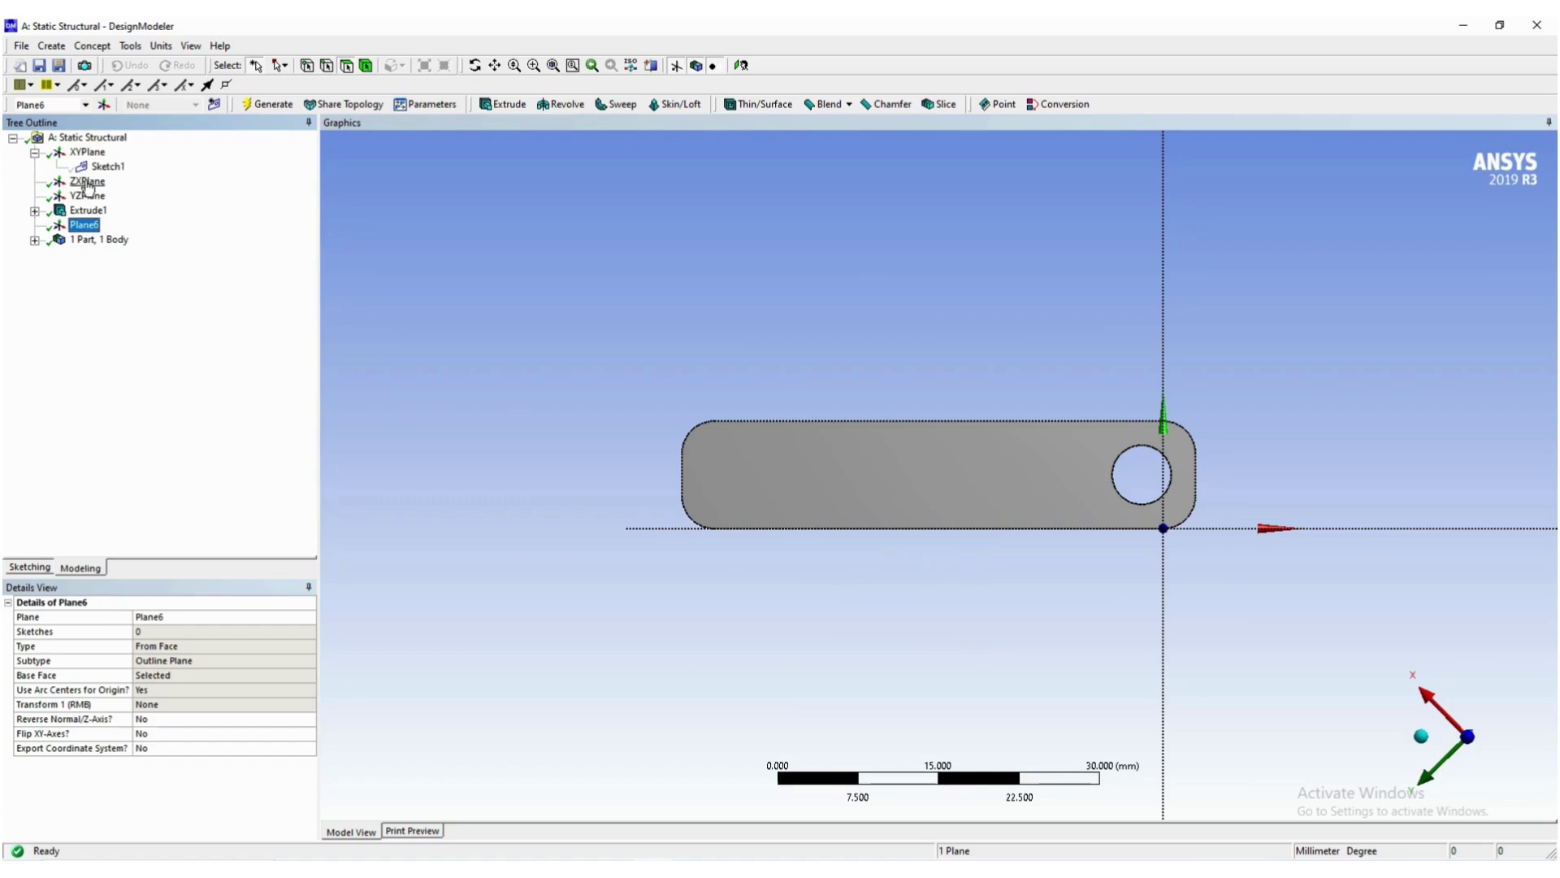
# Orient the view normal to XYPlane.
pyautogui.click(93, 154)
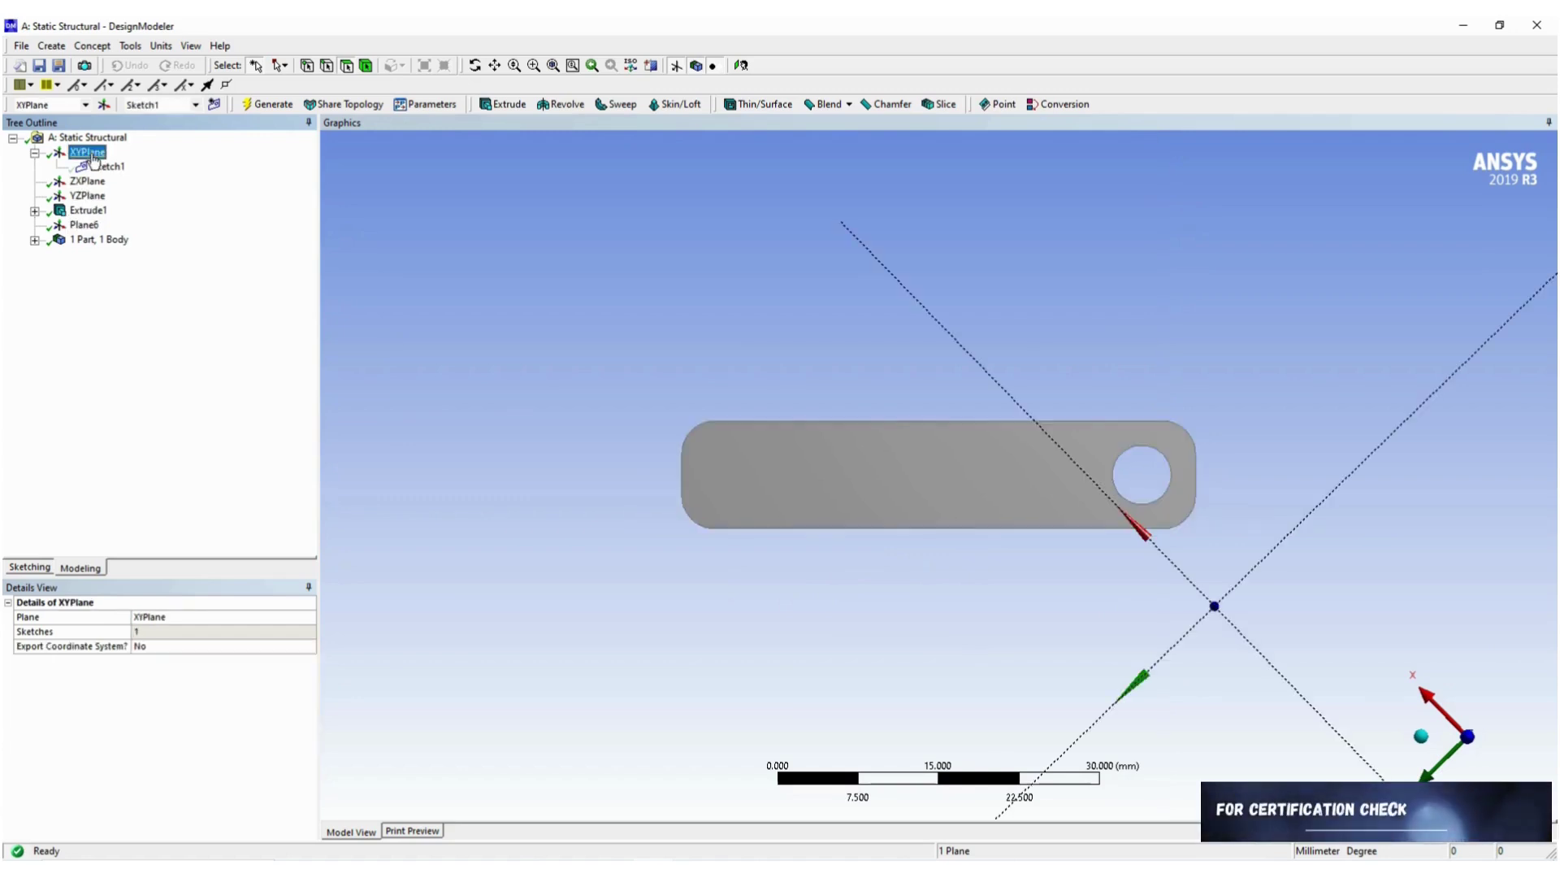
pyautogui.rightClick(94, 154)
pyautogui.click(127, 163)
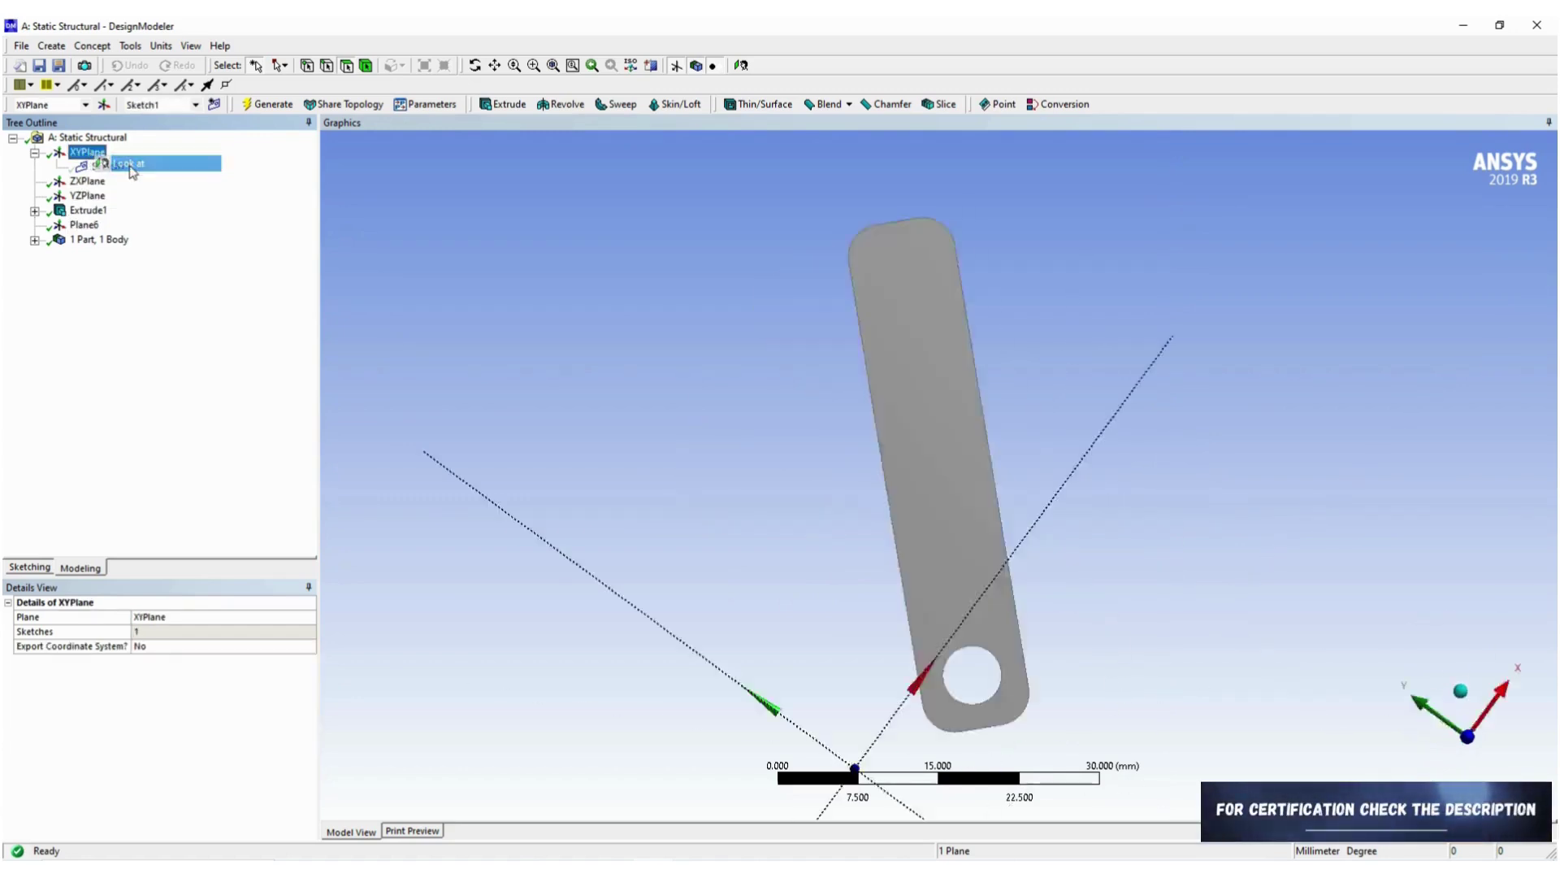
pyautogui.click(455, 613)
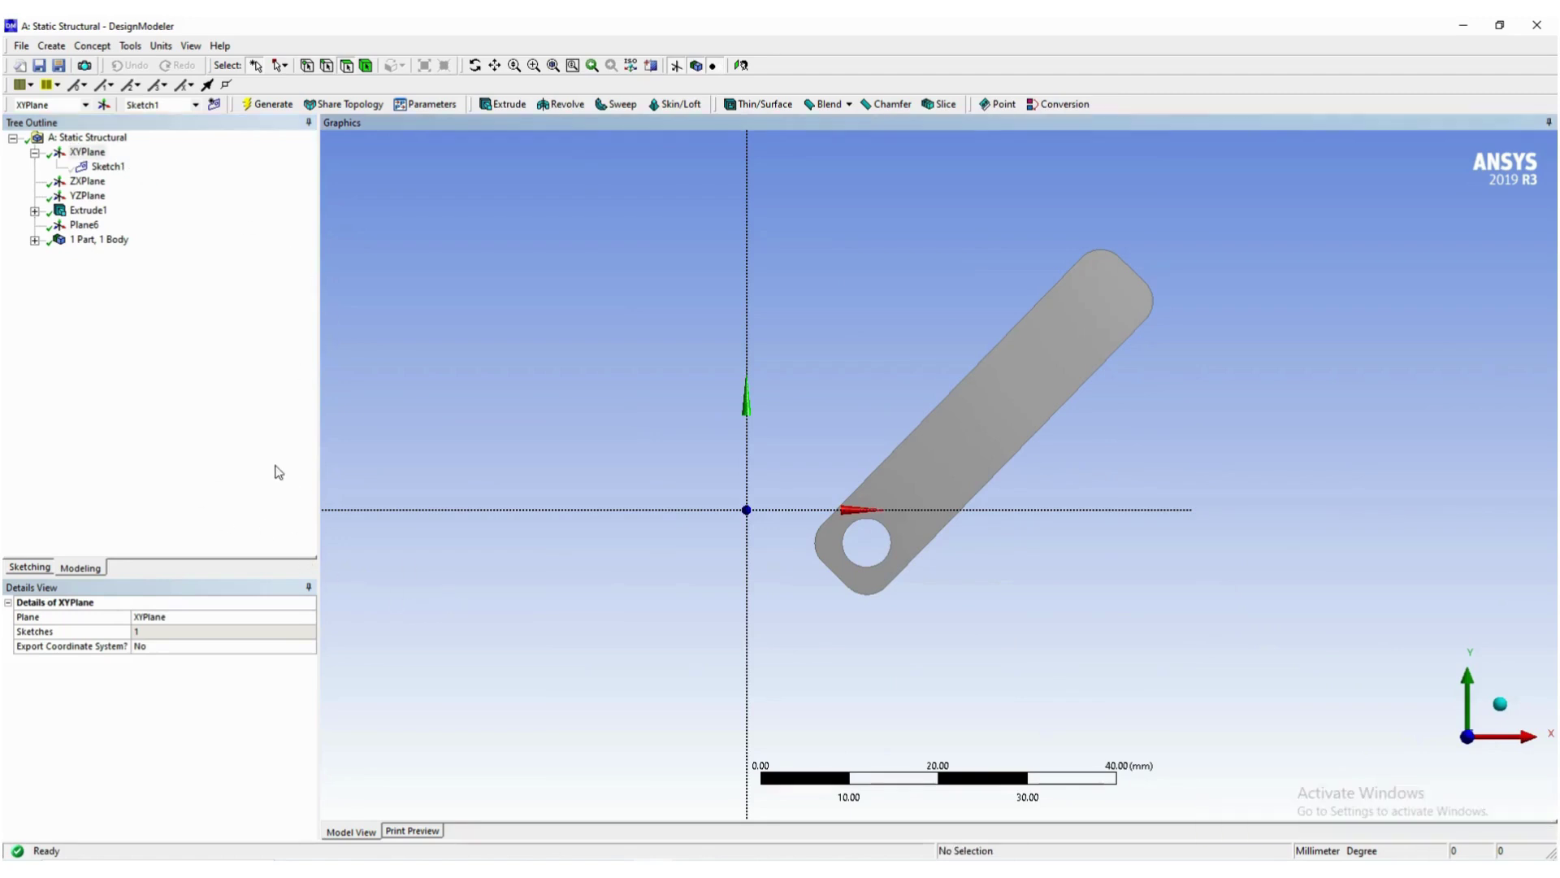
pyautogui.click(39, 571)
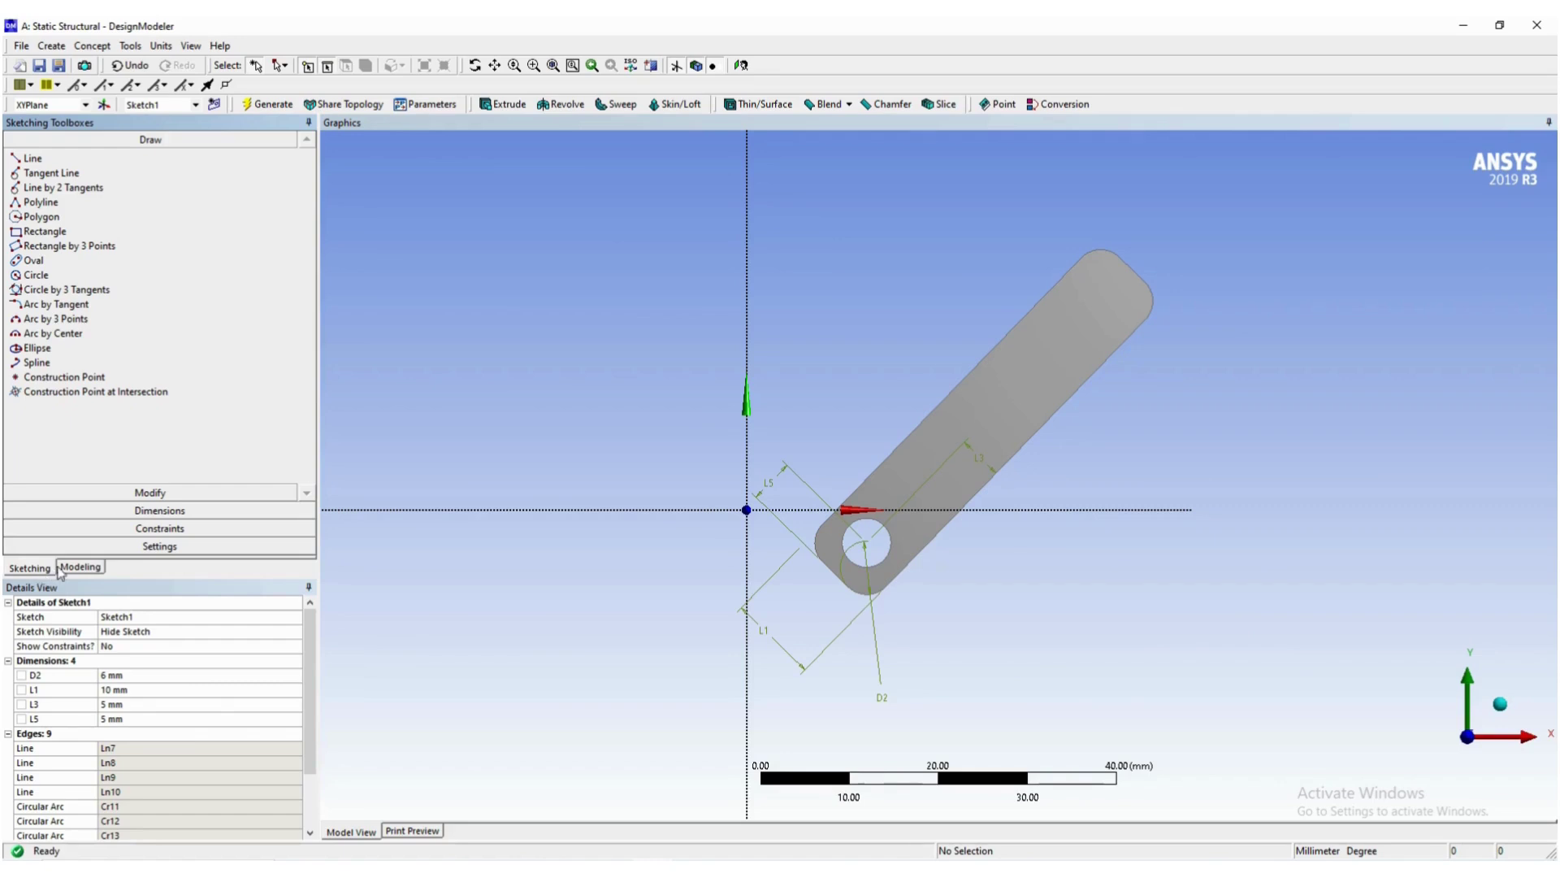
pyautogui.click(79, 568)
pyautogui.click(107, 168)
pyautogui.rightClick(106, 166)
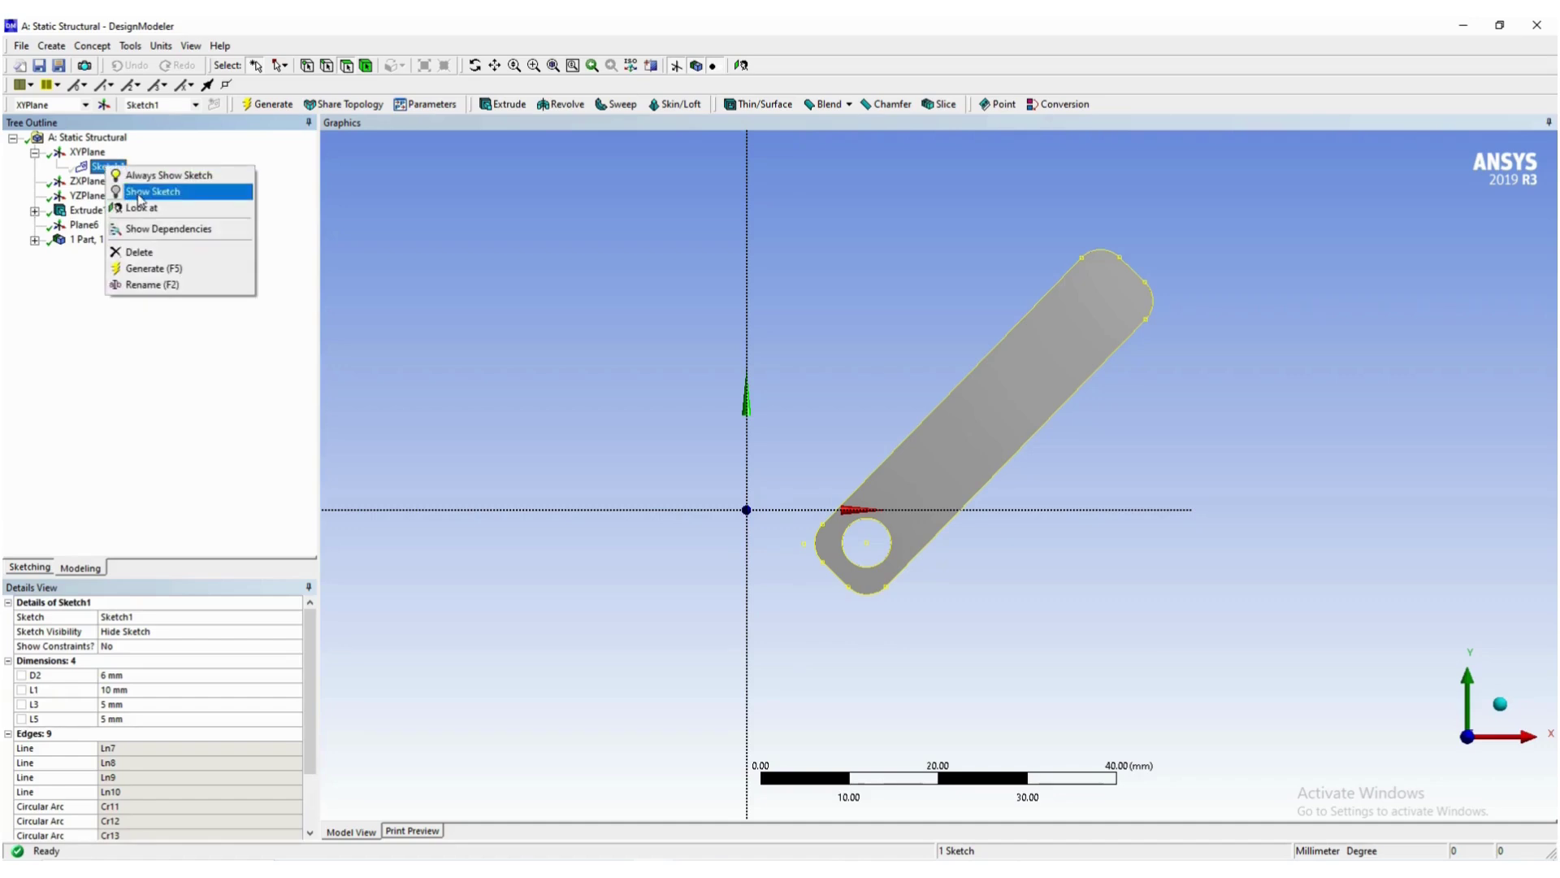
pyautogui.click(226, 347)
pyautogui.click(34, 152)
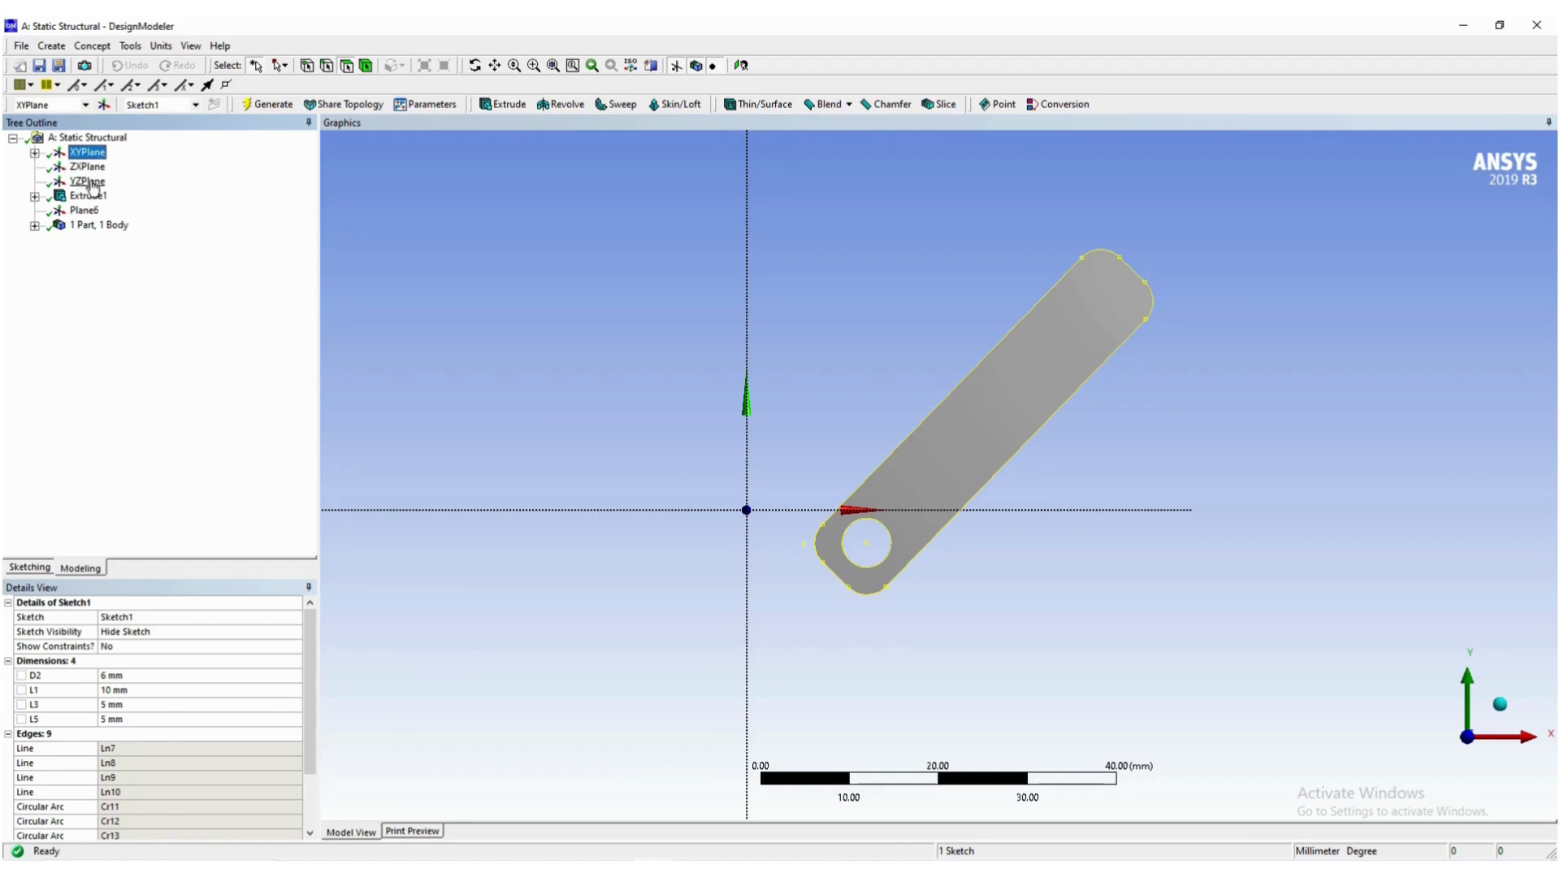
# Sketch a circle about 6.6 mm in diameter on the new face plane, near the link's end without a hole.
pyautogui.click(86, 213)
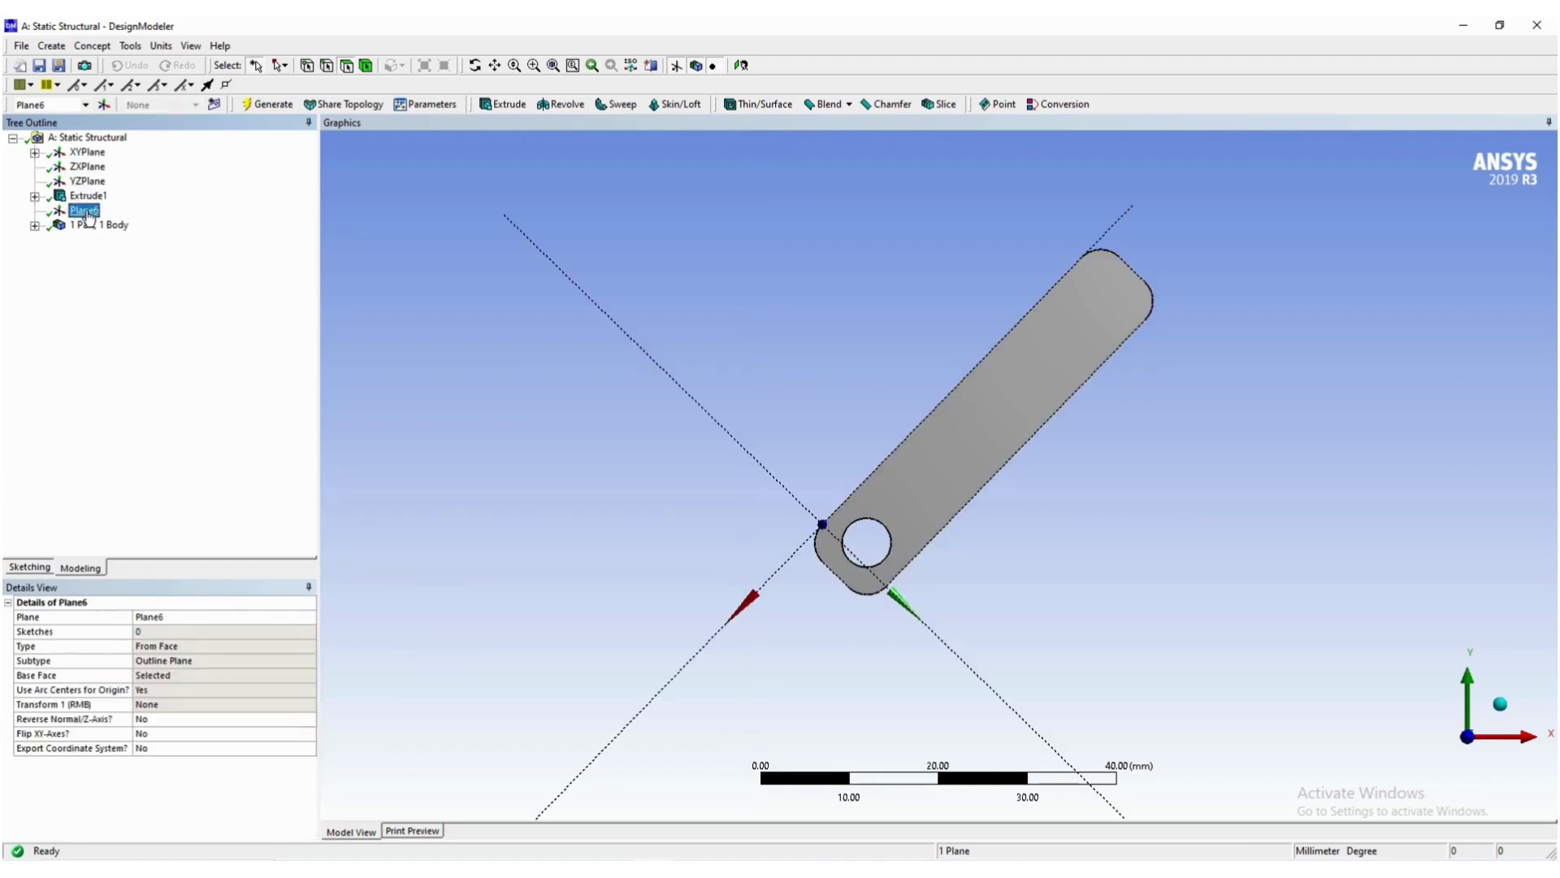
pyautogui.click(42, 568)
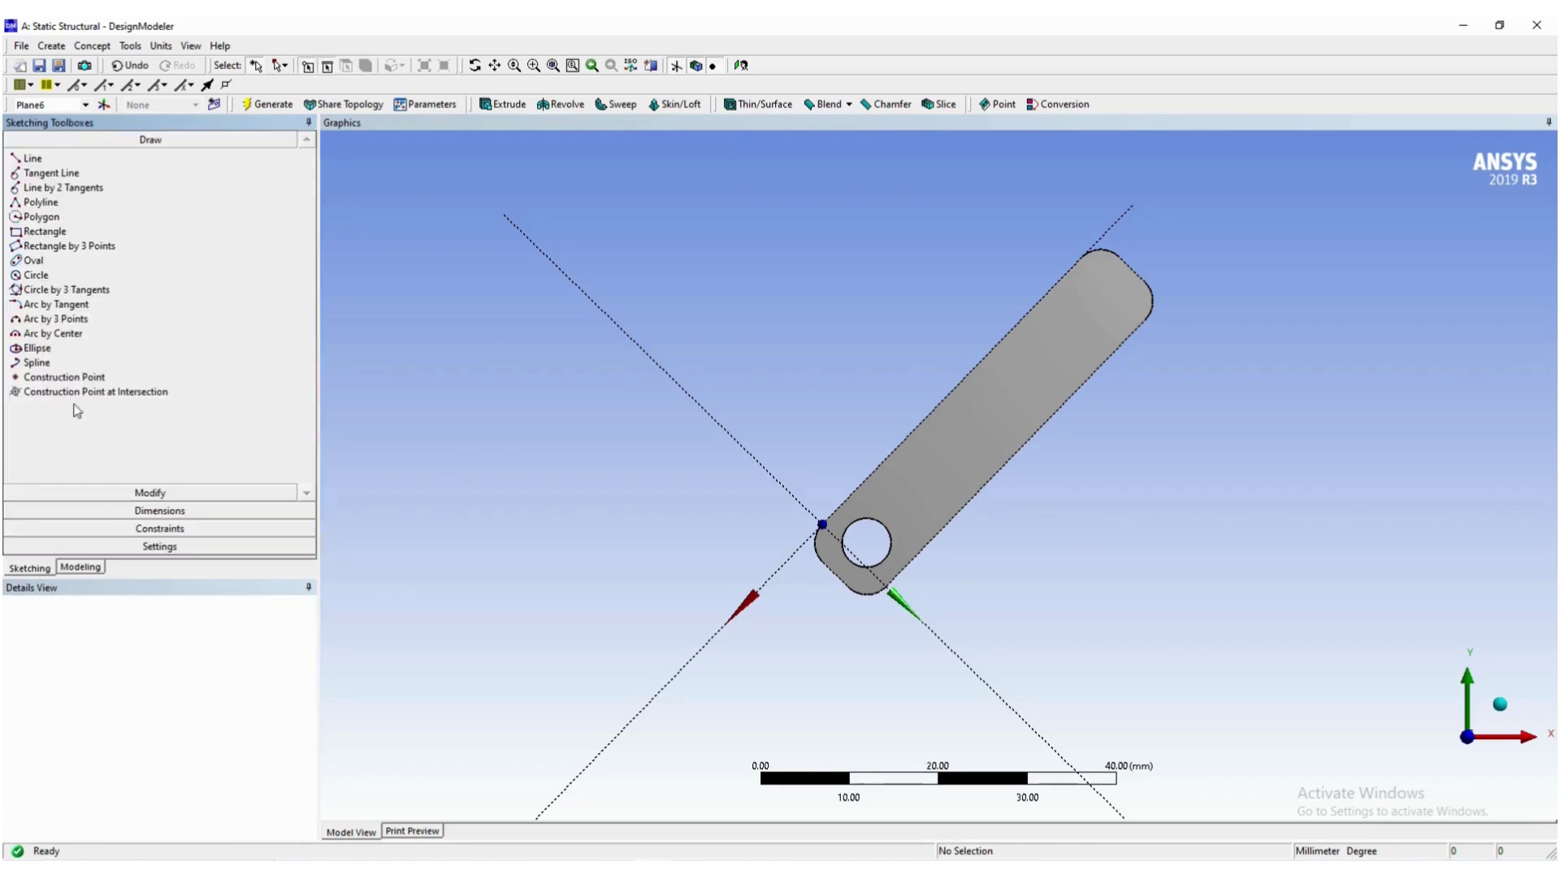
pyautogui.click(45, 276)
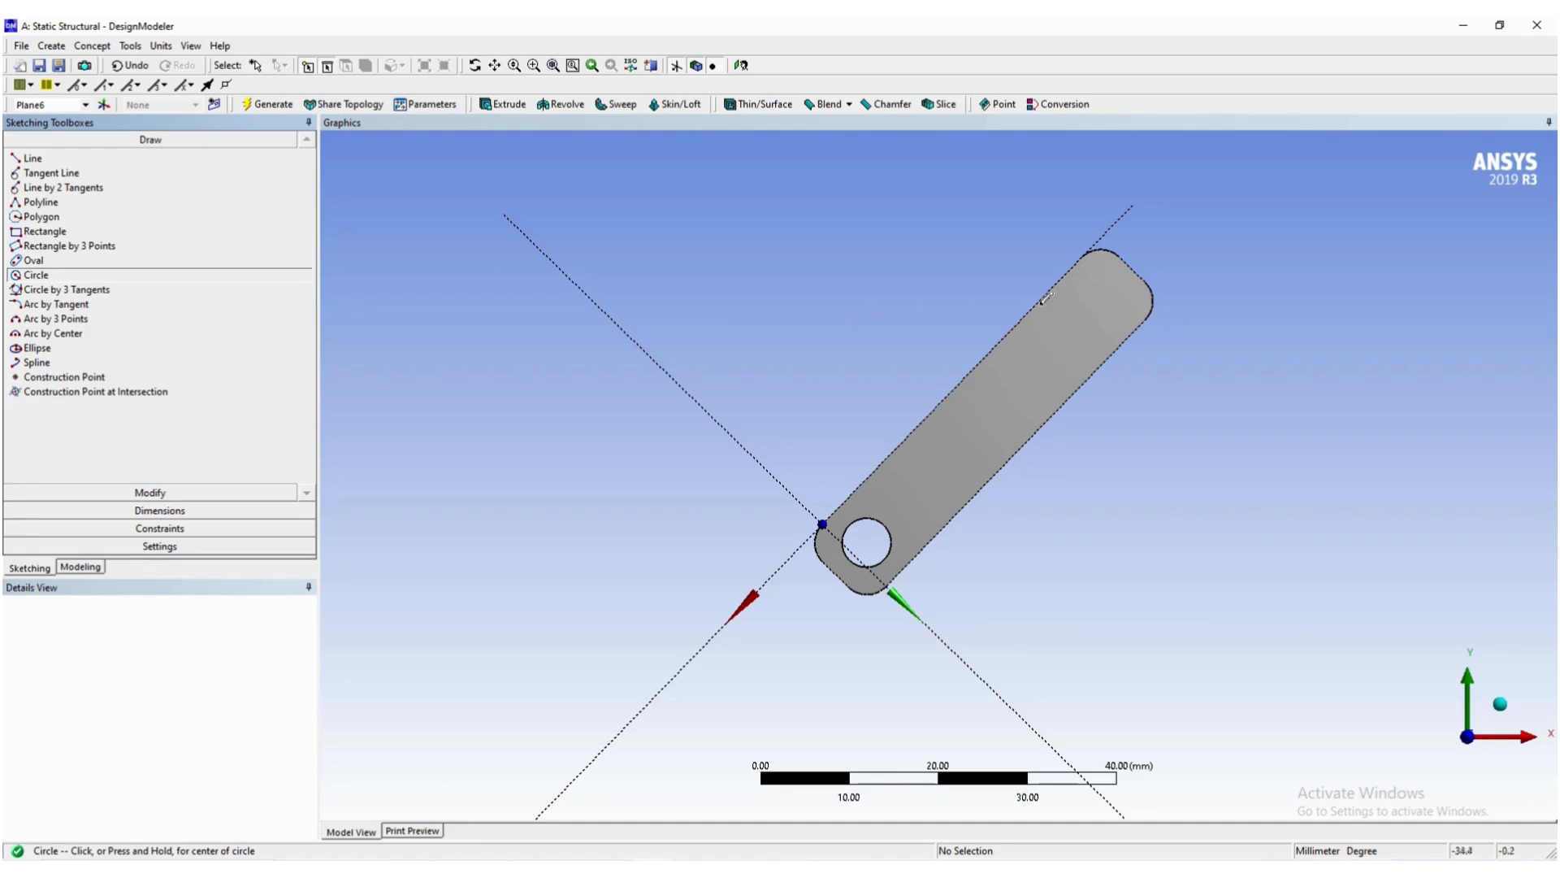
pyautogui.click(1096, 309)
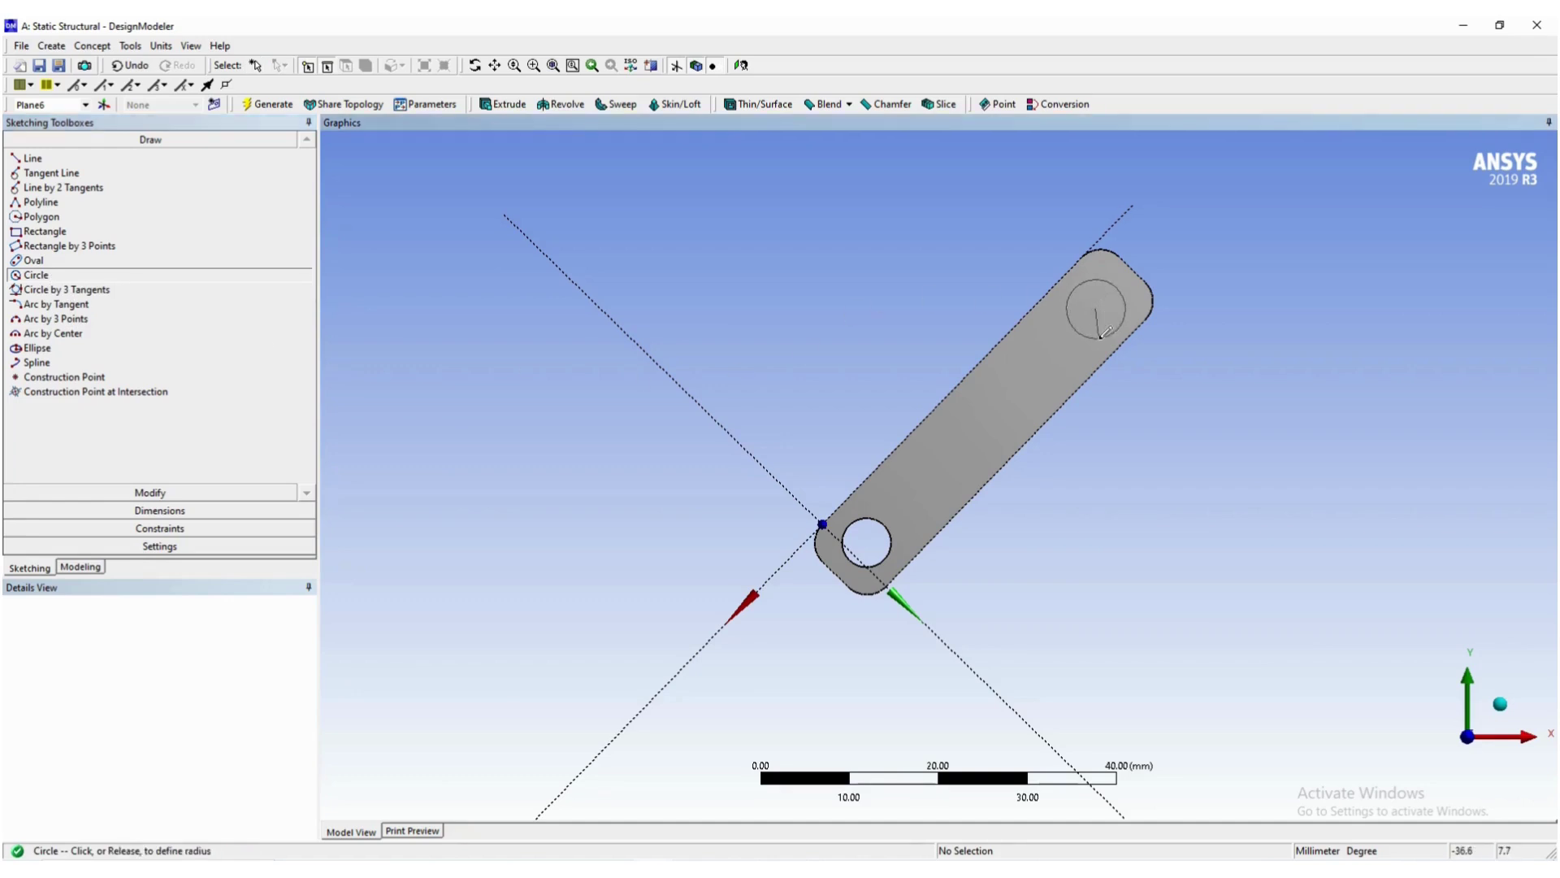
pyautogui.click(1116, 330)
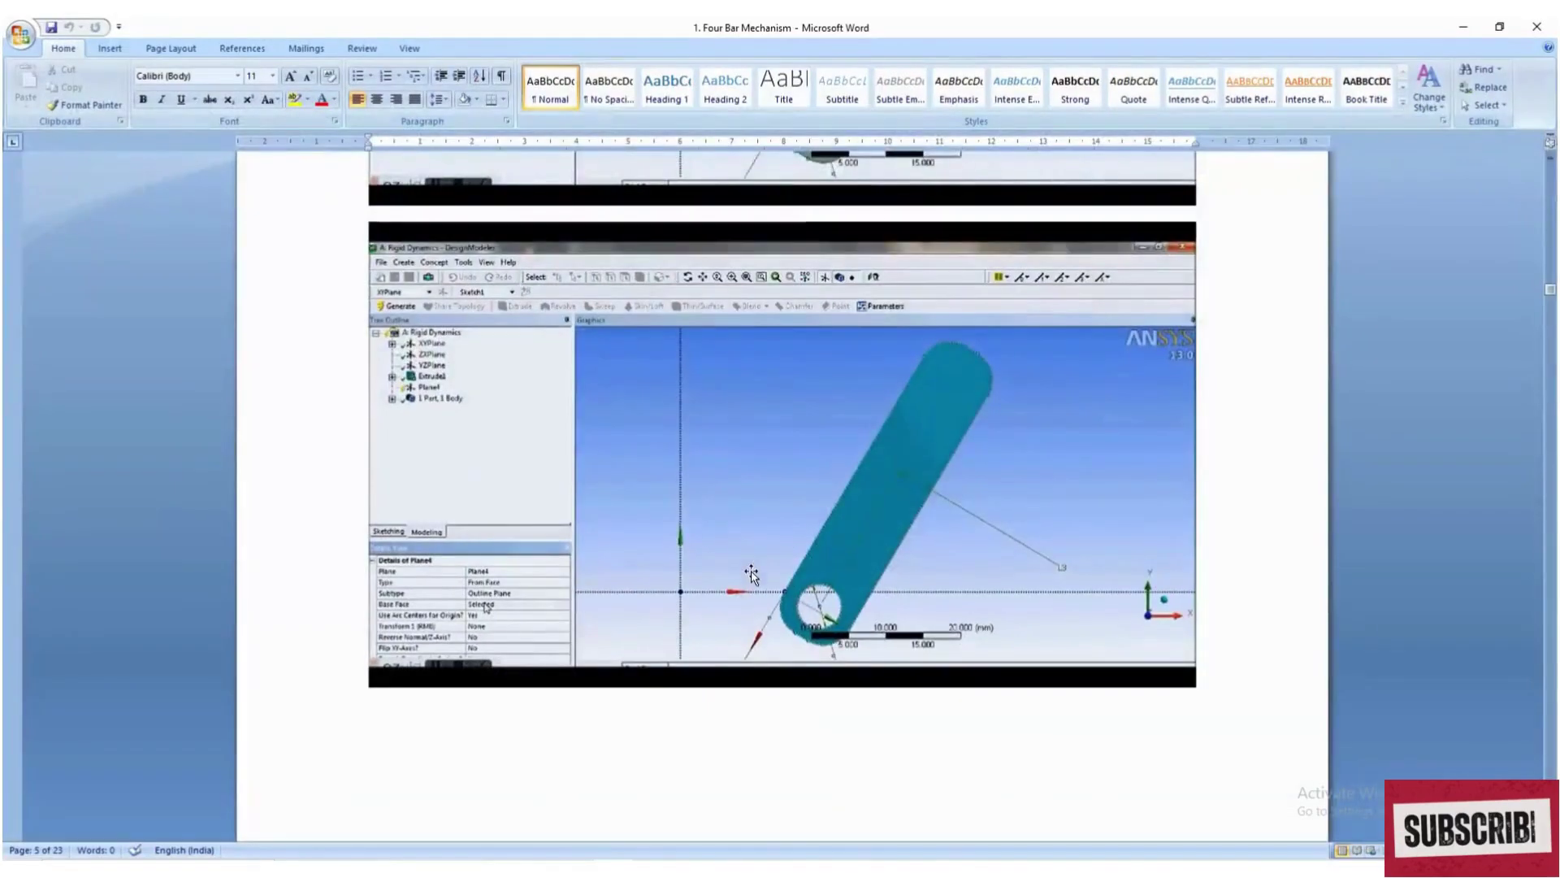
# Examine the Word guide's illustrations of the pin circle's diameter and position dimensions, and return to DesignModeler.
pyautogui.scroll(-10, 756, 551)
pyautogui.scroll(-7, 756, 550)
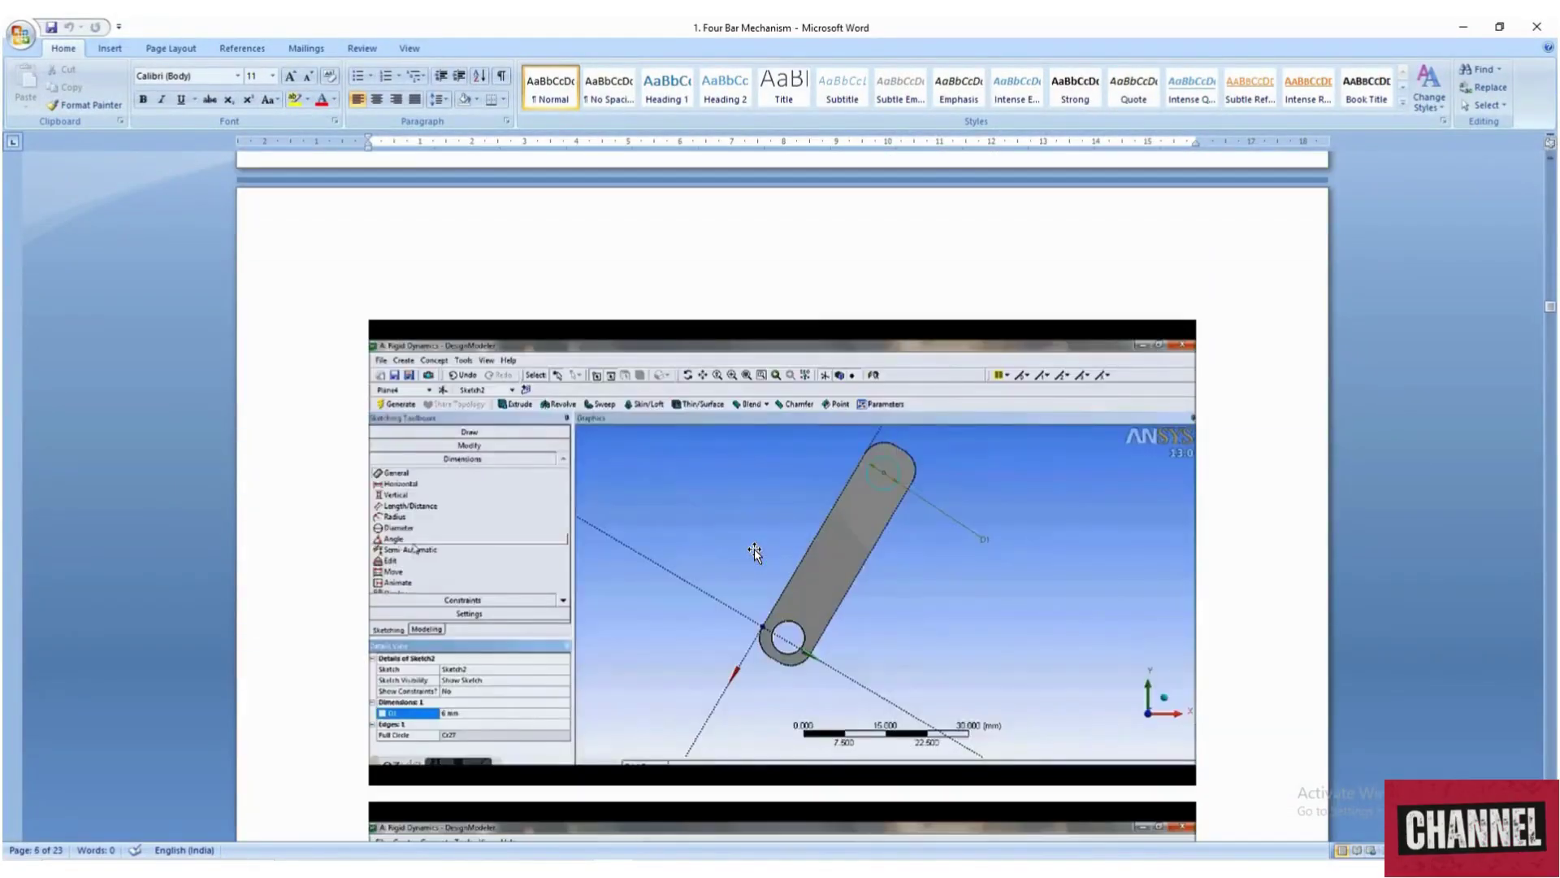
pyautogui.scroll(-3, 754, 549)
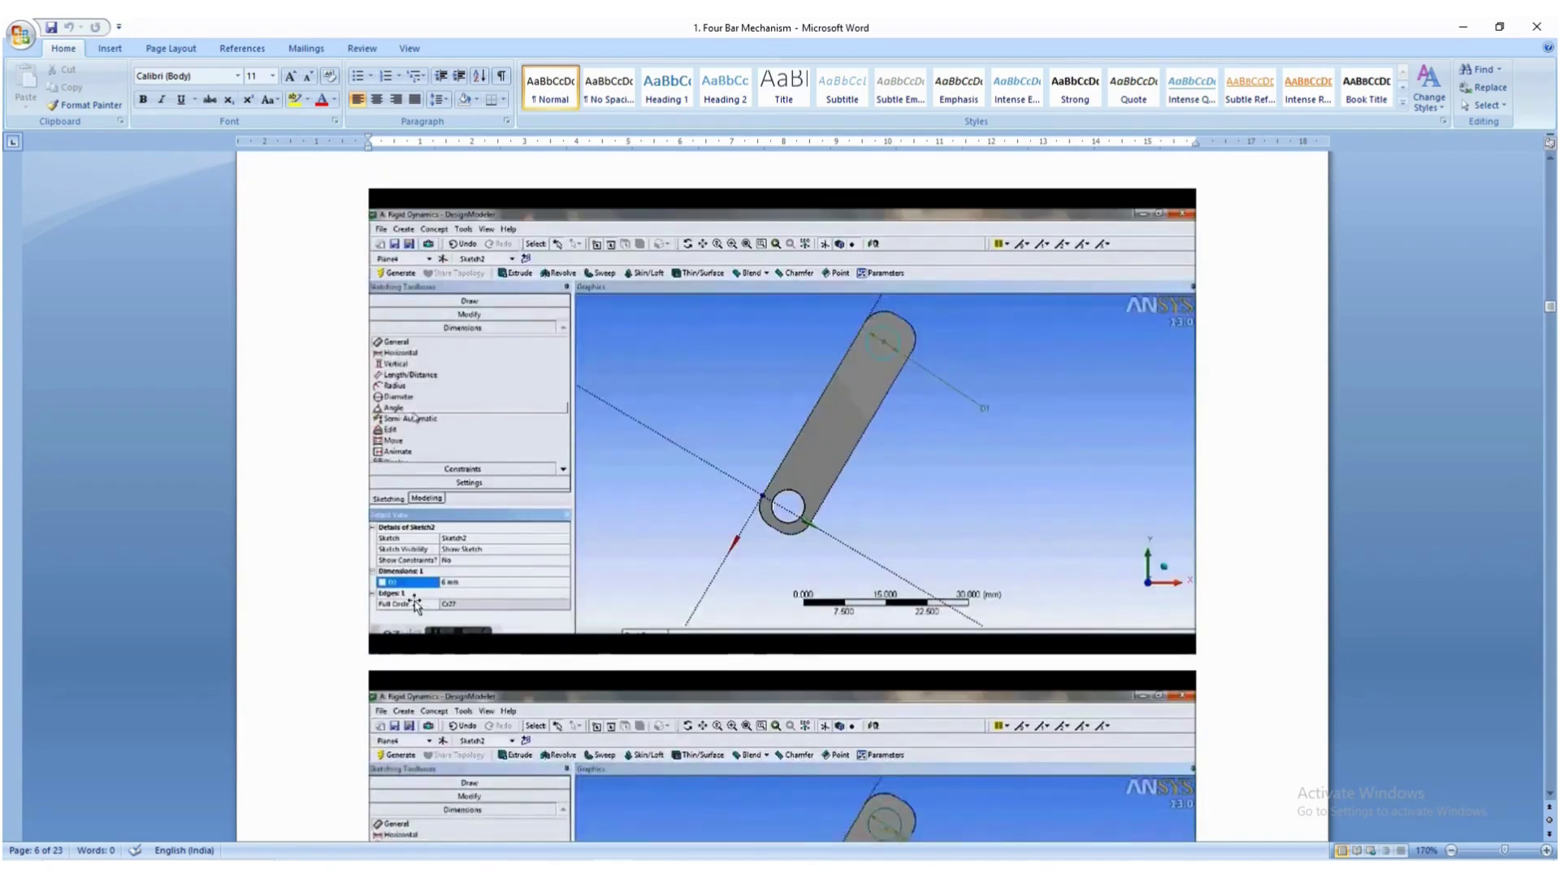
pyautogui.scroll(-6, 630, 606)
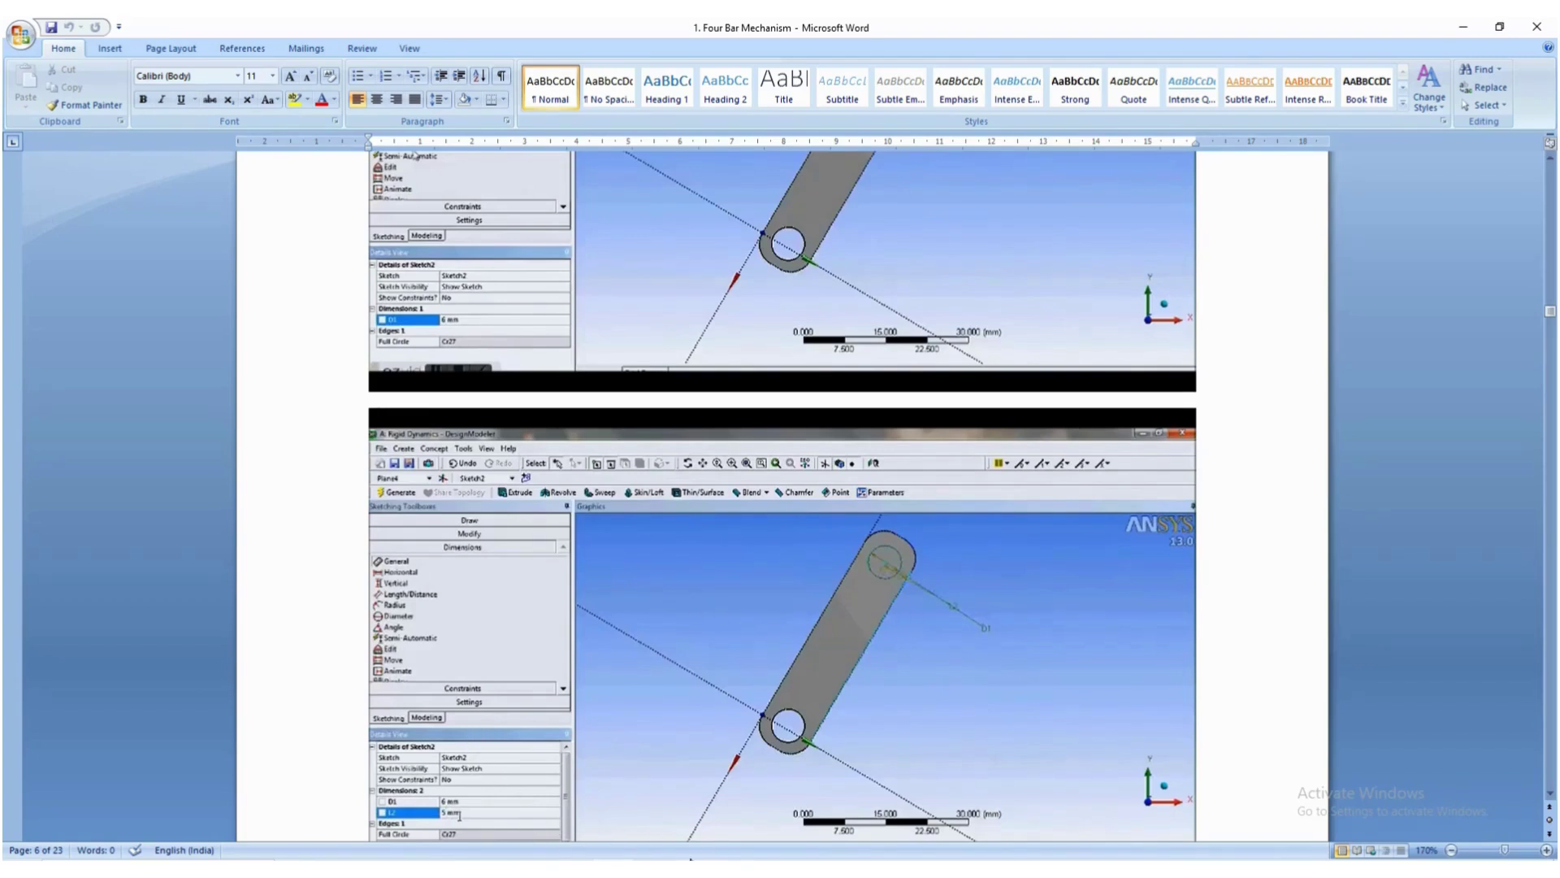
pyautogui.hotkey('alt', 'Tab')
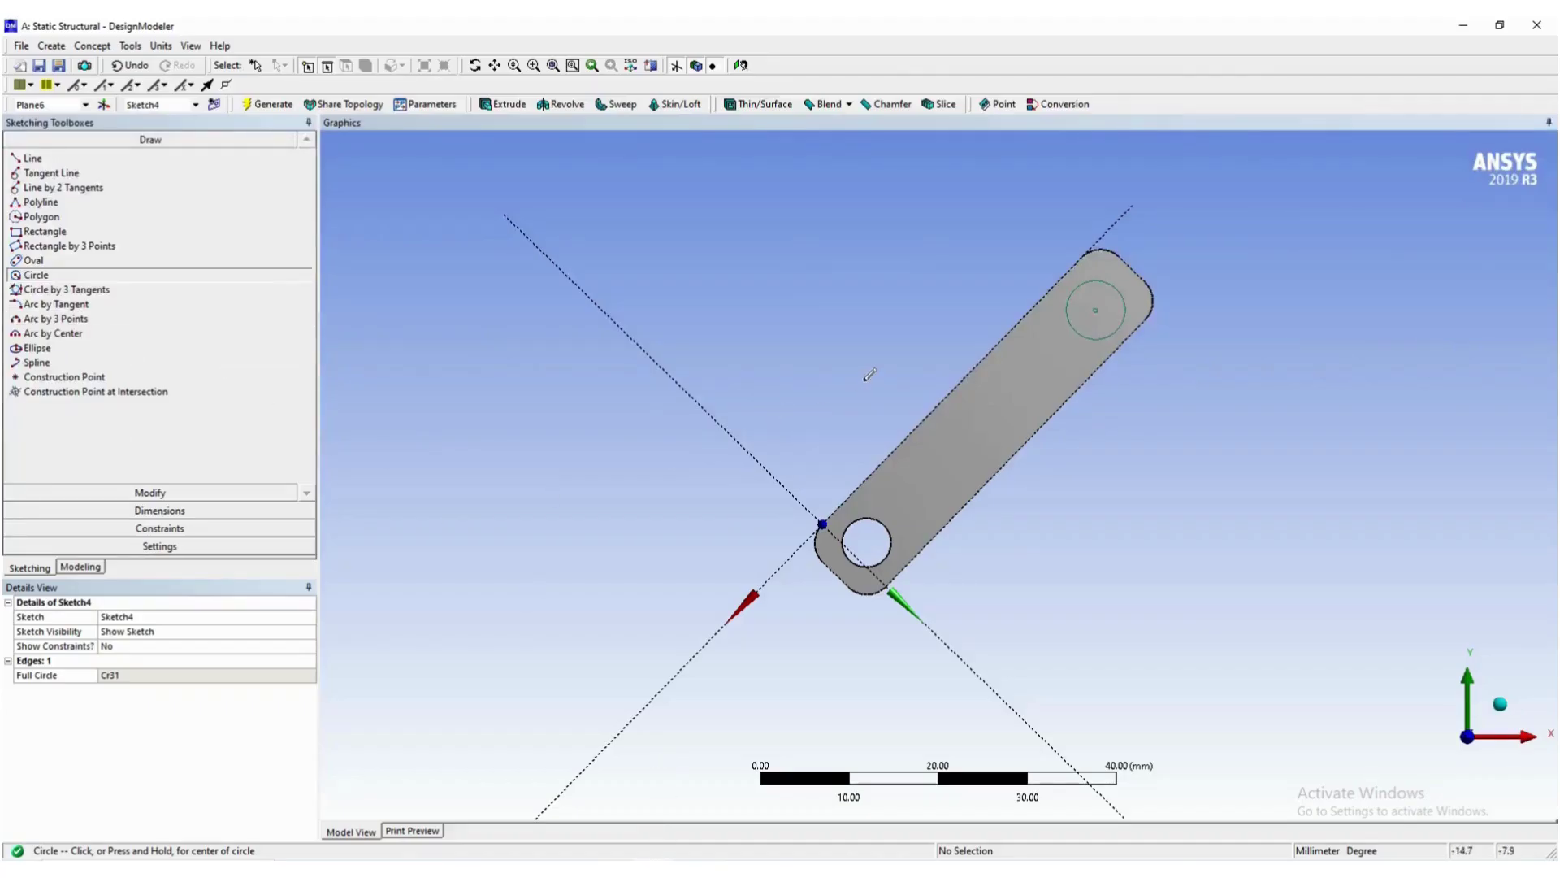
# Dimension the circle's diameter with the General dimension tool and set it to 6 mm.
pyautogui.click(154, 511)
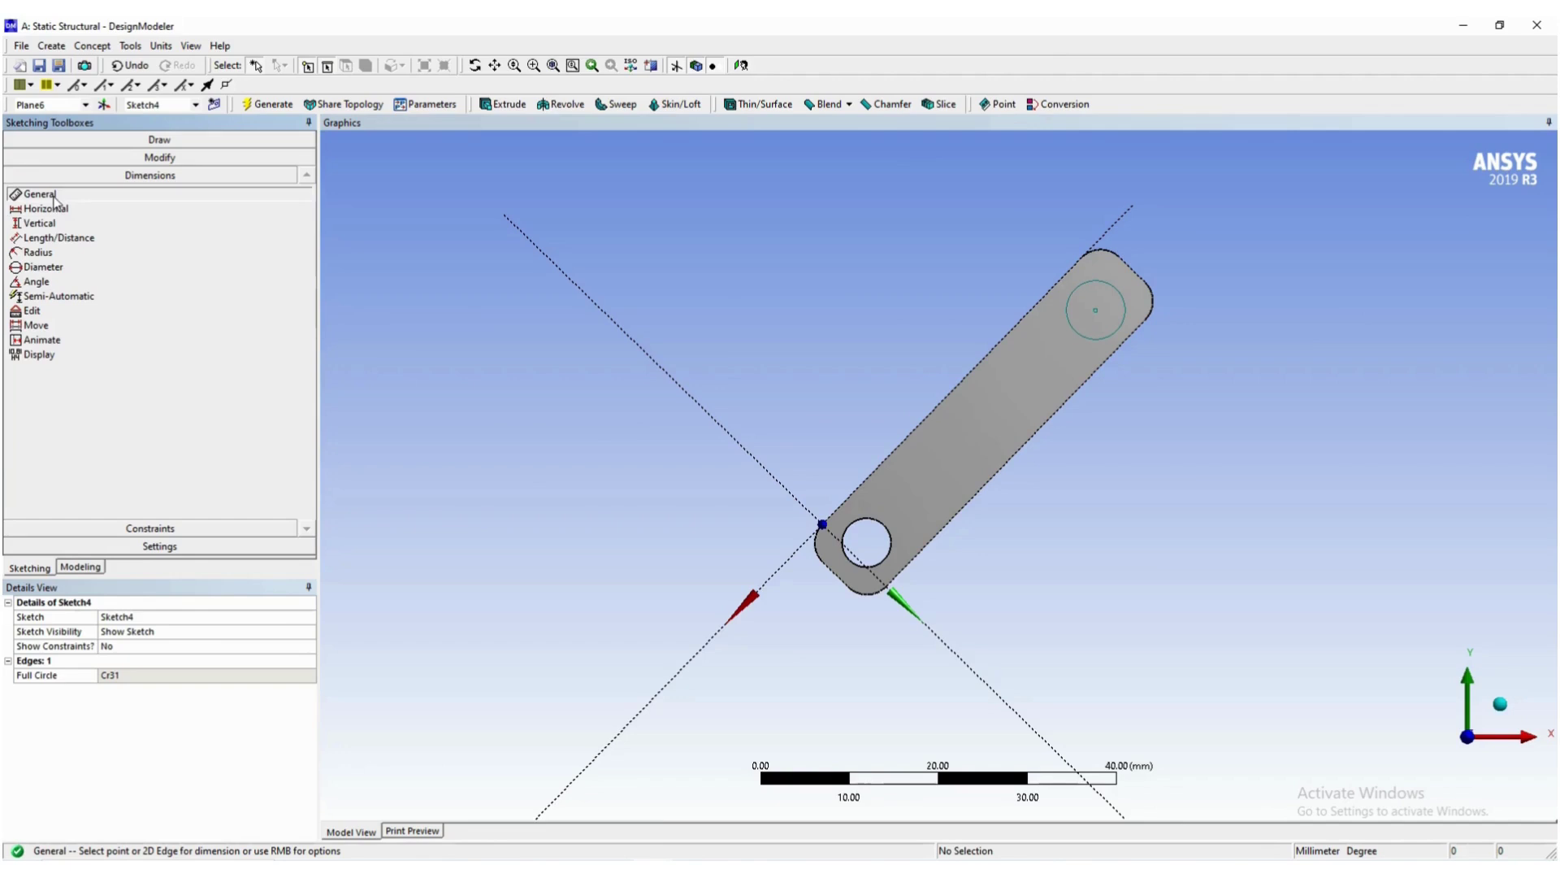
pyautogui.click(1102, 335)
pyautogui.click(1209, 381)
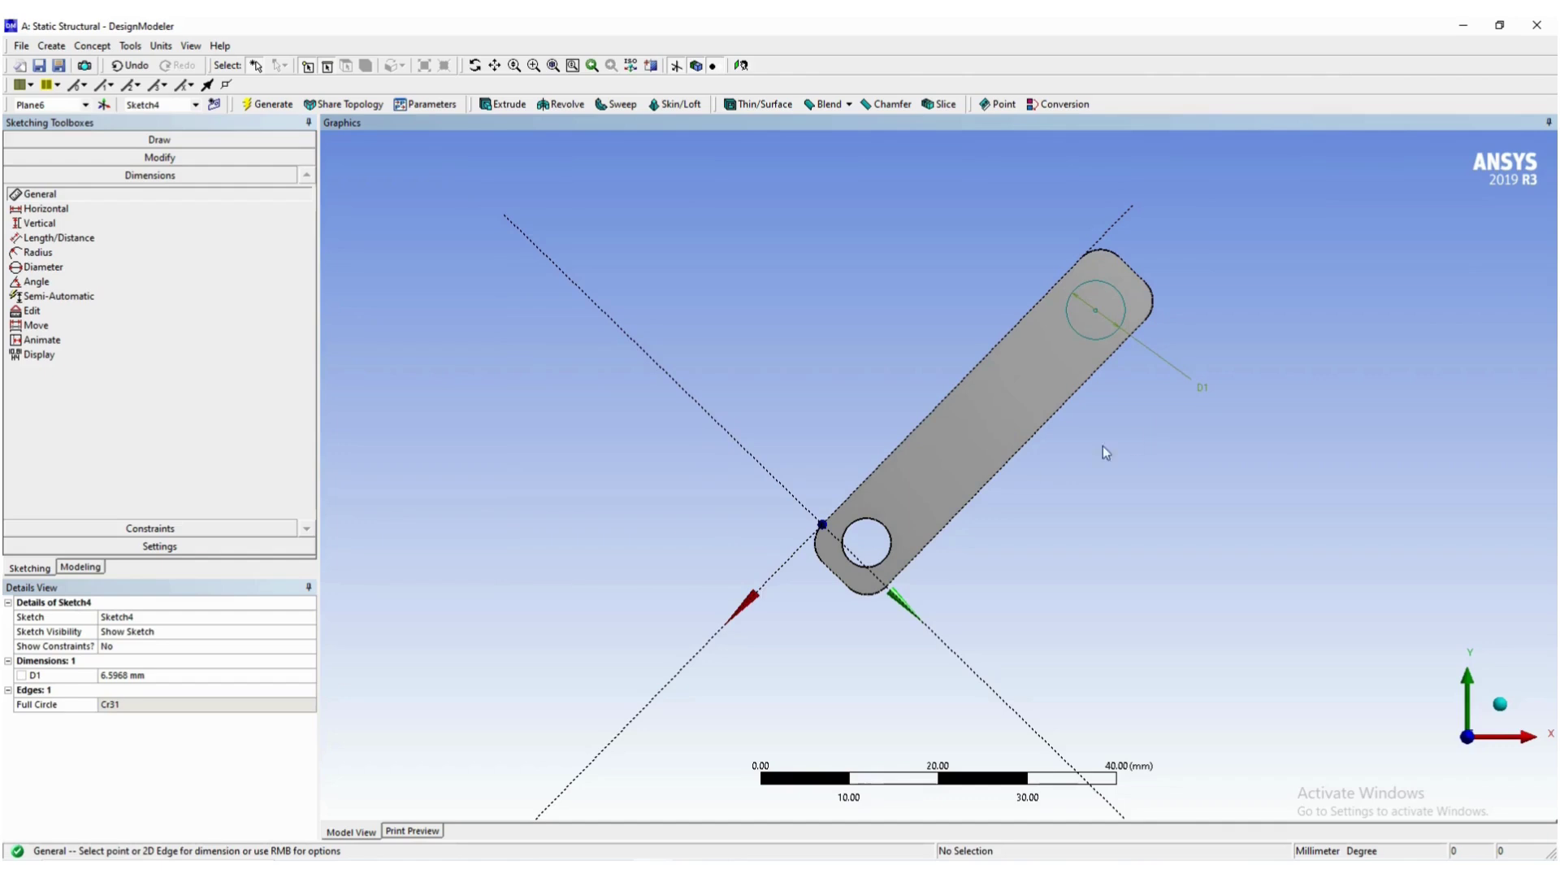
pyautogui.click(168, 675)
pyautogui.write('6')
pyautogui.press('Return')
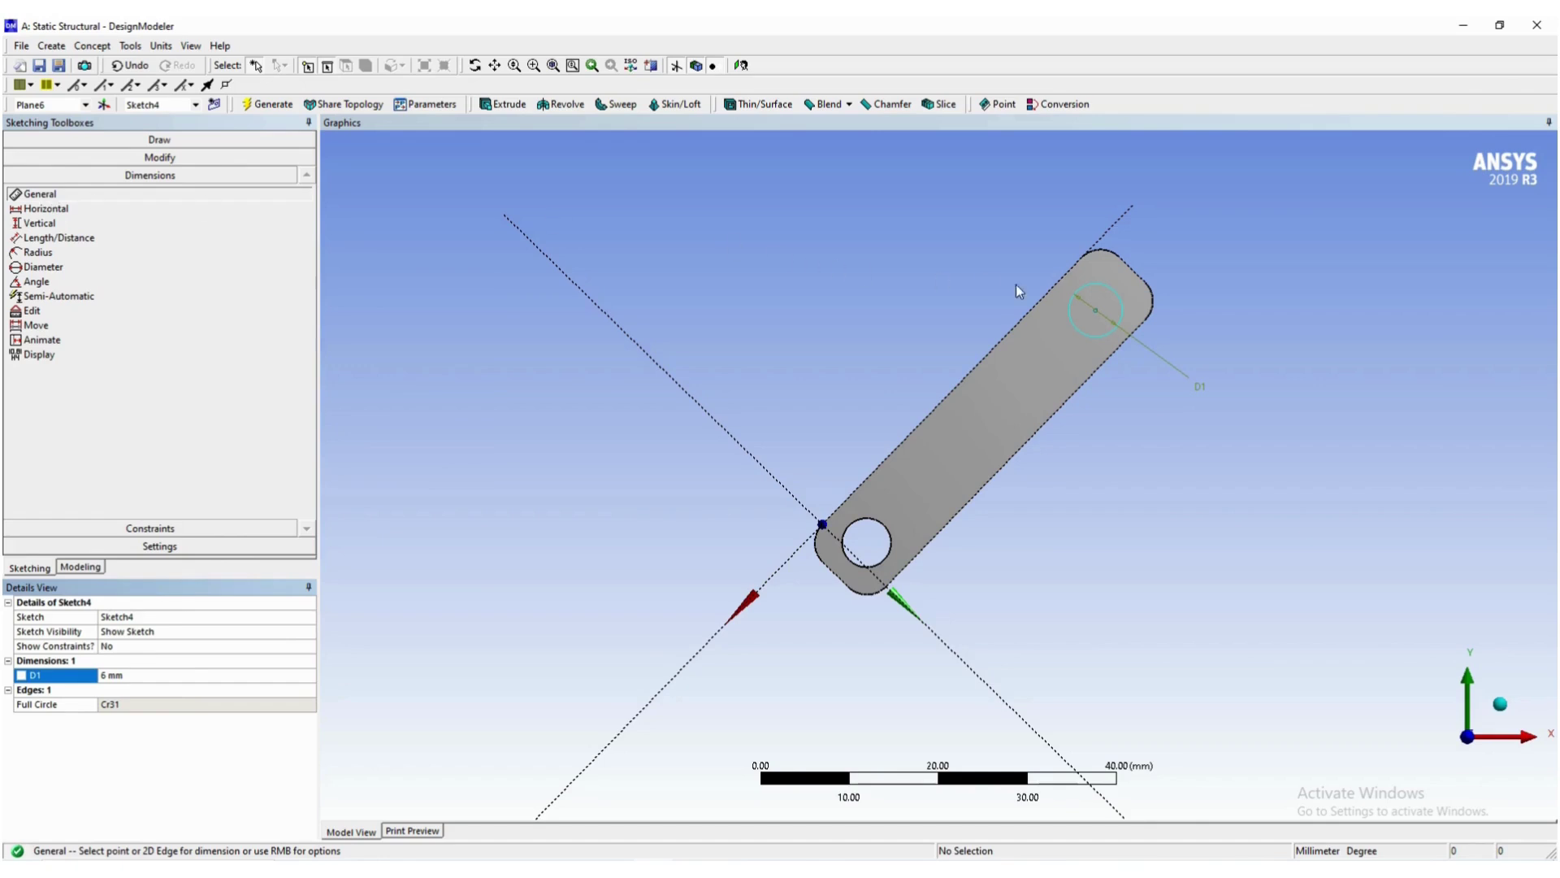
# Dimension the distance from the circle's centre to the plane's X axis along the link's long edge and set it to 5 mm.
pyautogui.click(1095, 310)
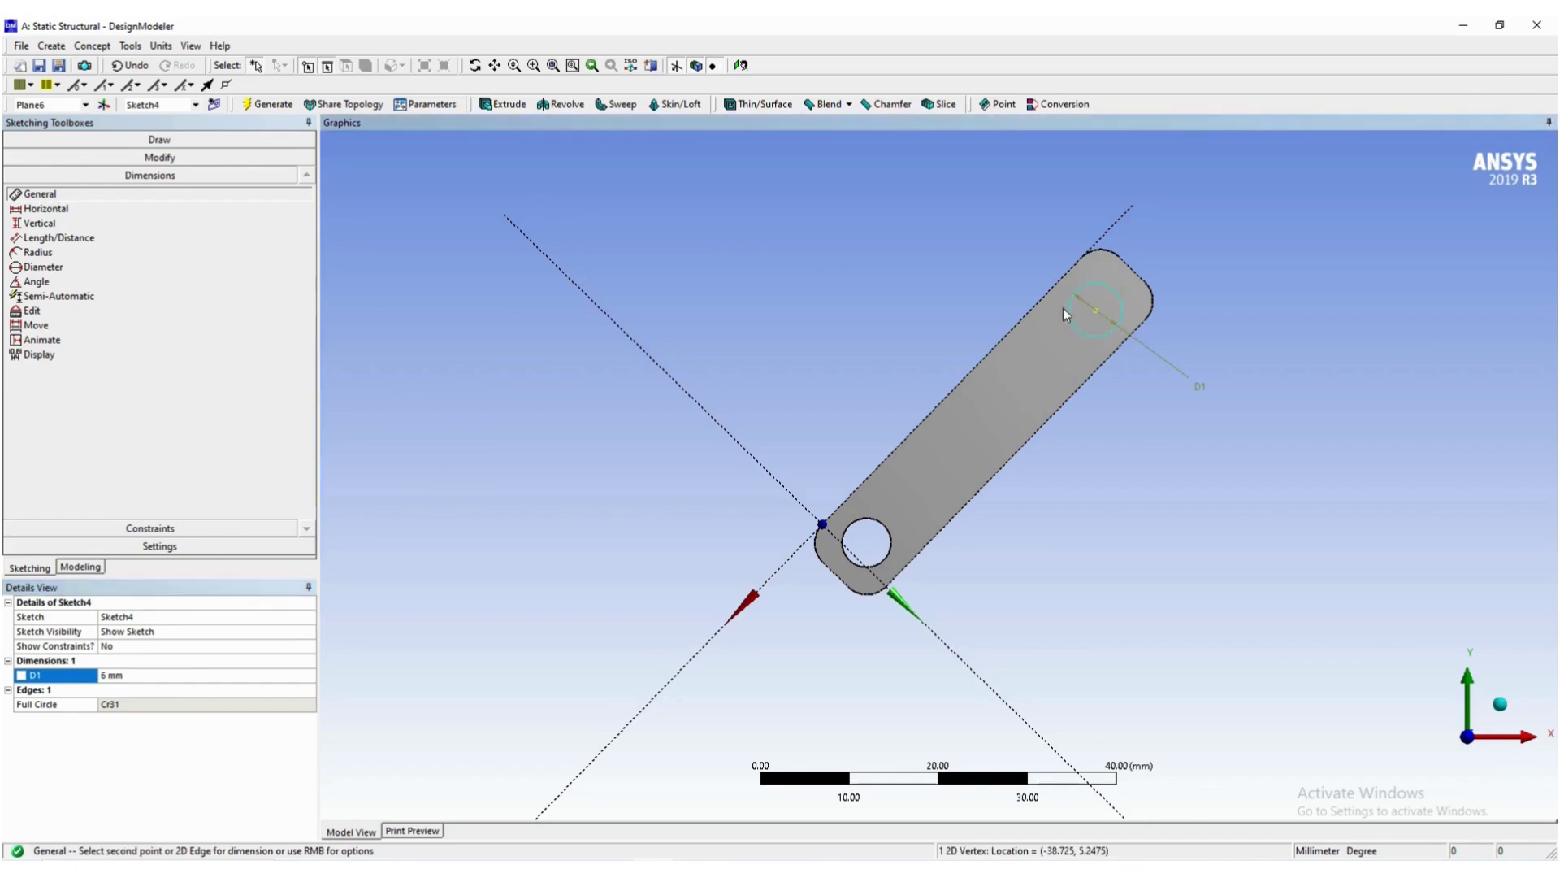
pyautogui.click(1051, 290)
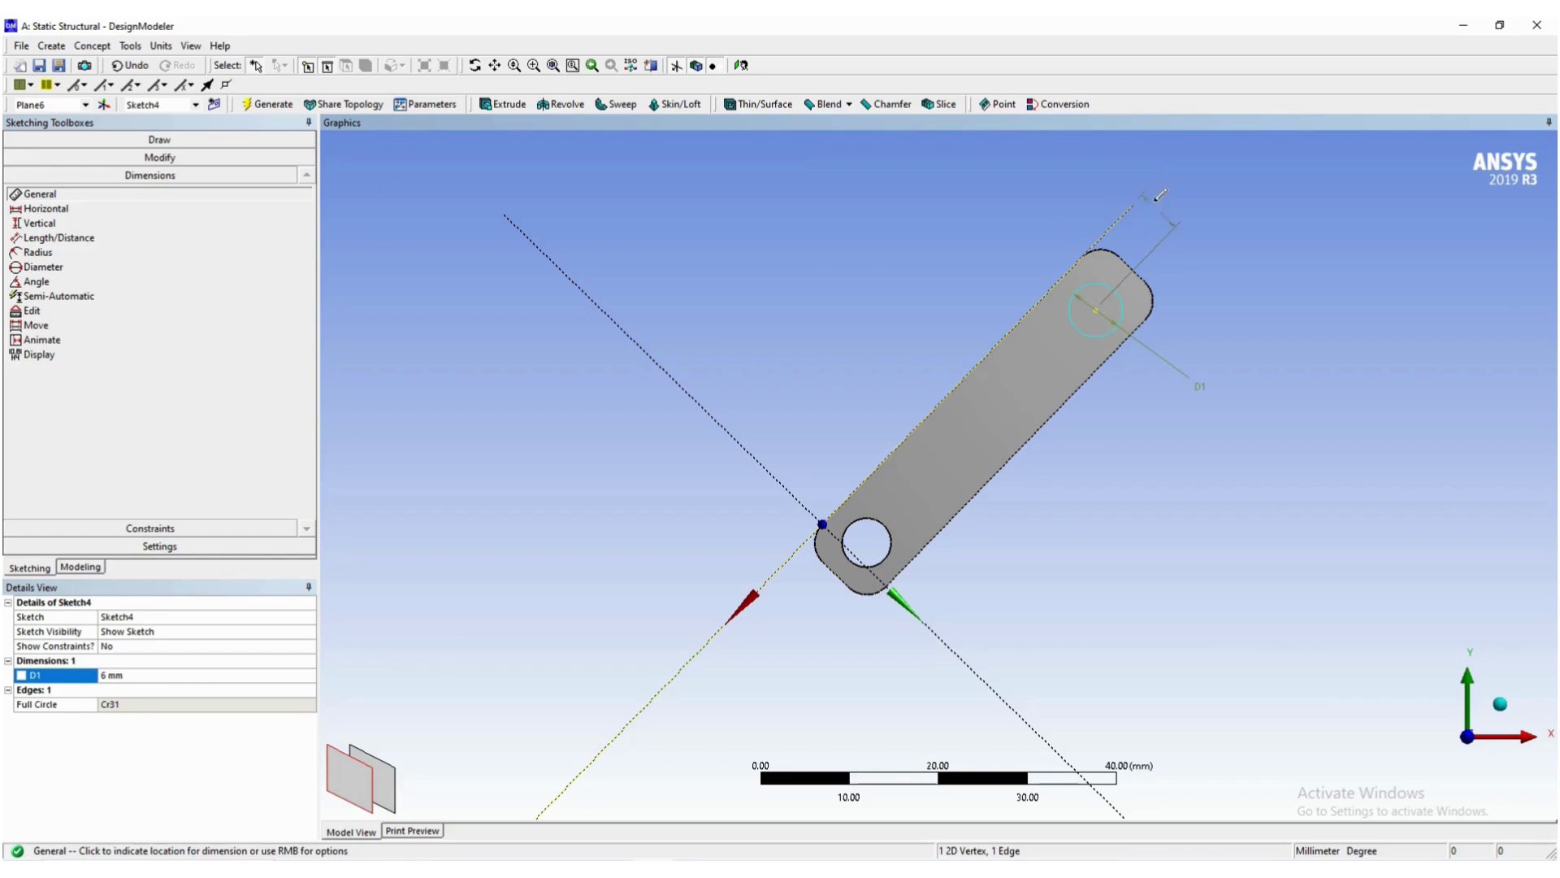
pyautogui.click(1176, 191)
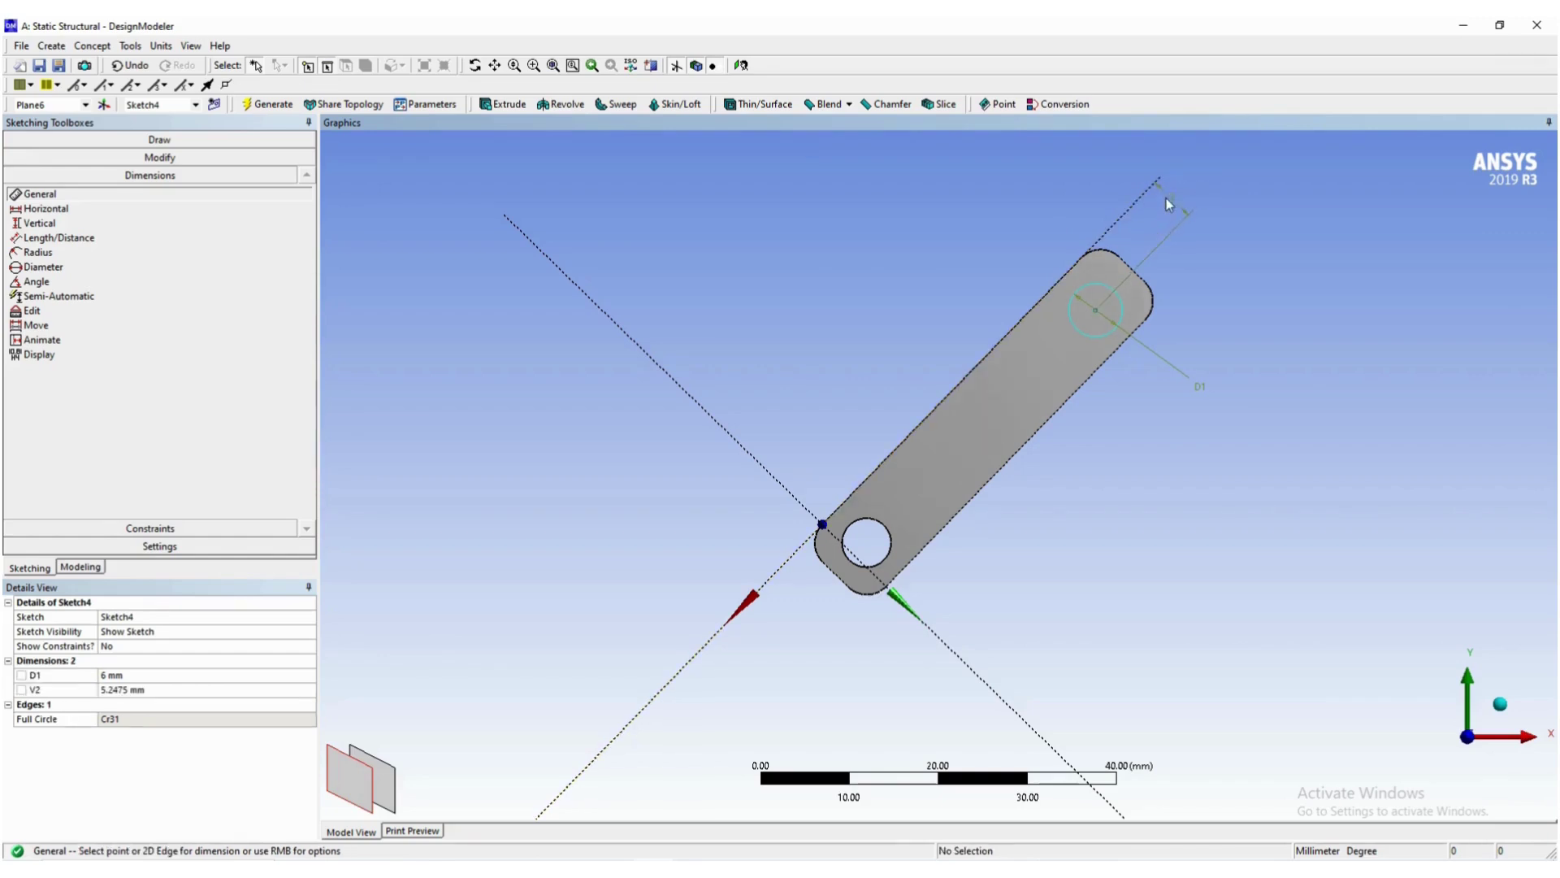
pyautogui.click(156, 689)
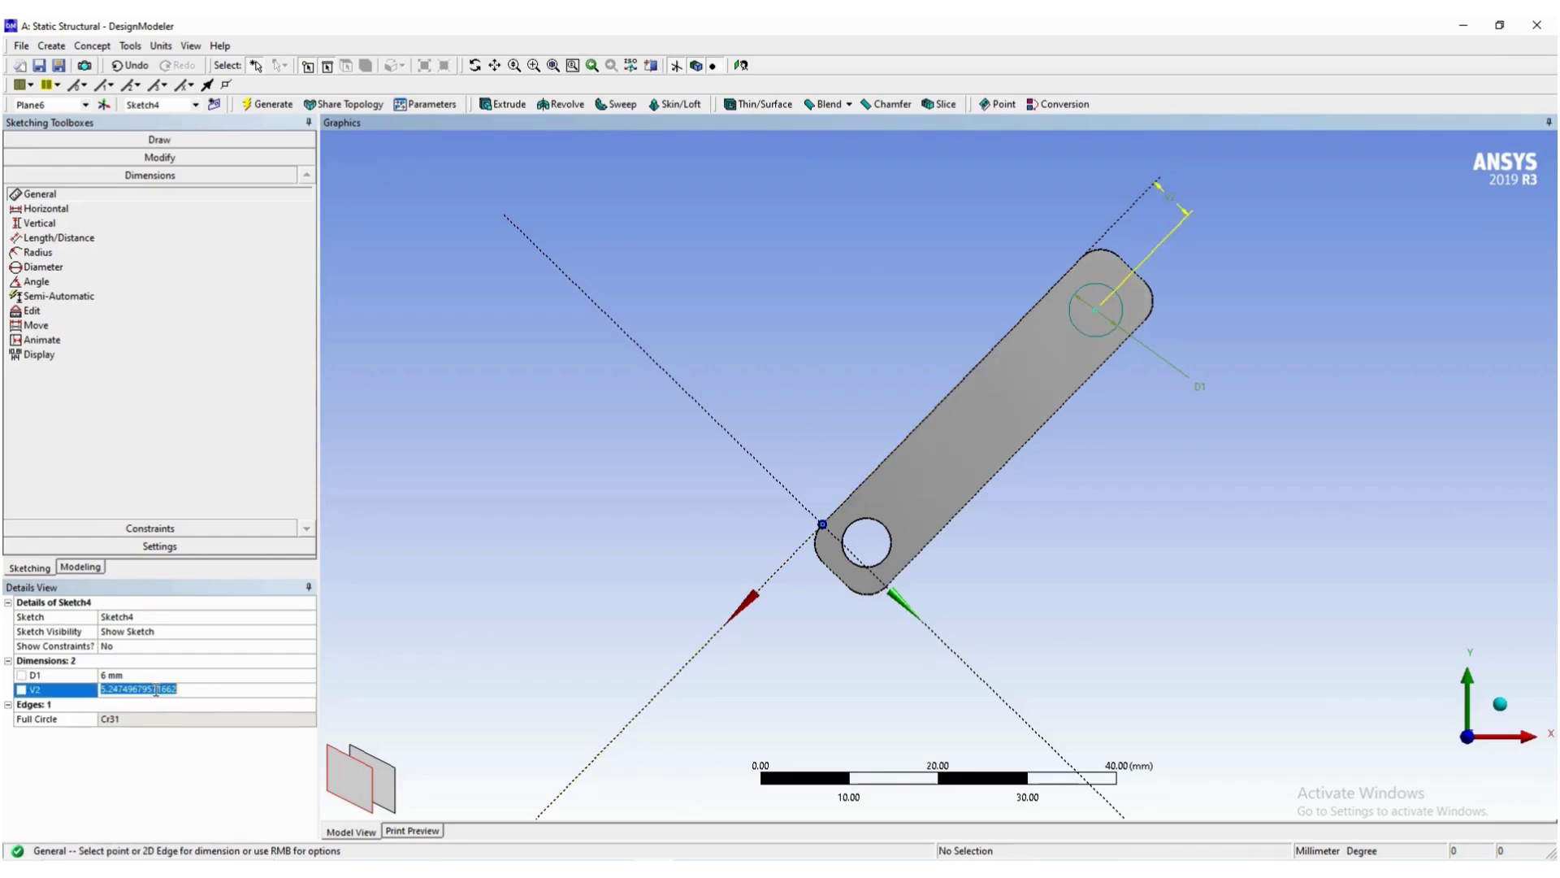
pyautogui.write('5')
pyautogui.press('Return')
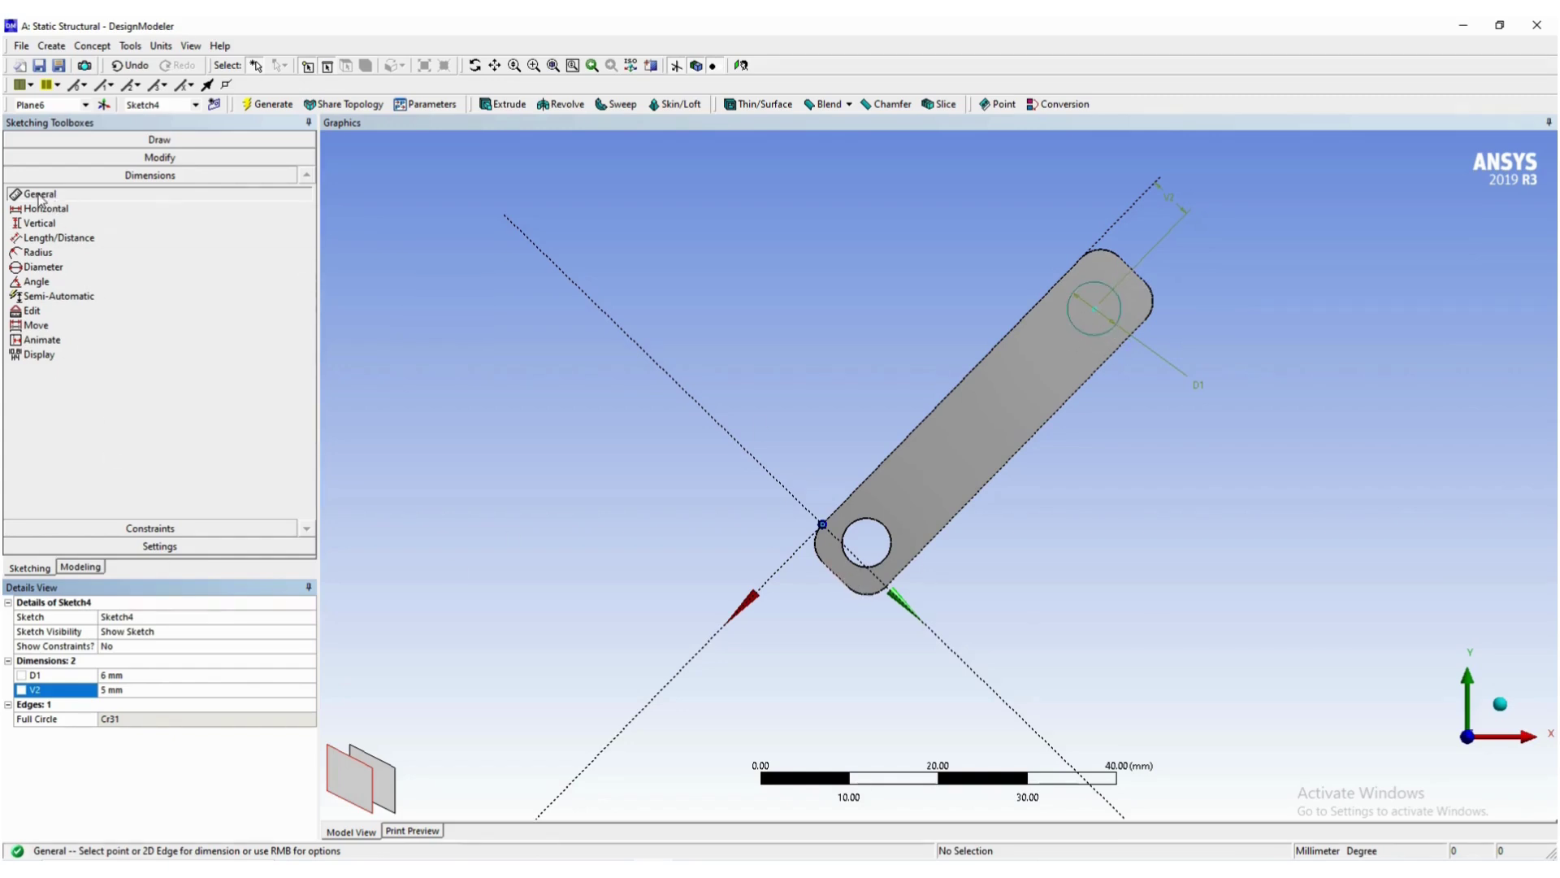
pyautogui.click(1143, 285)
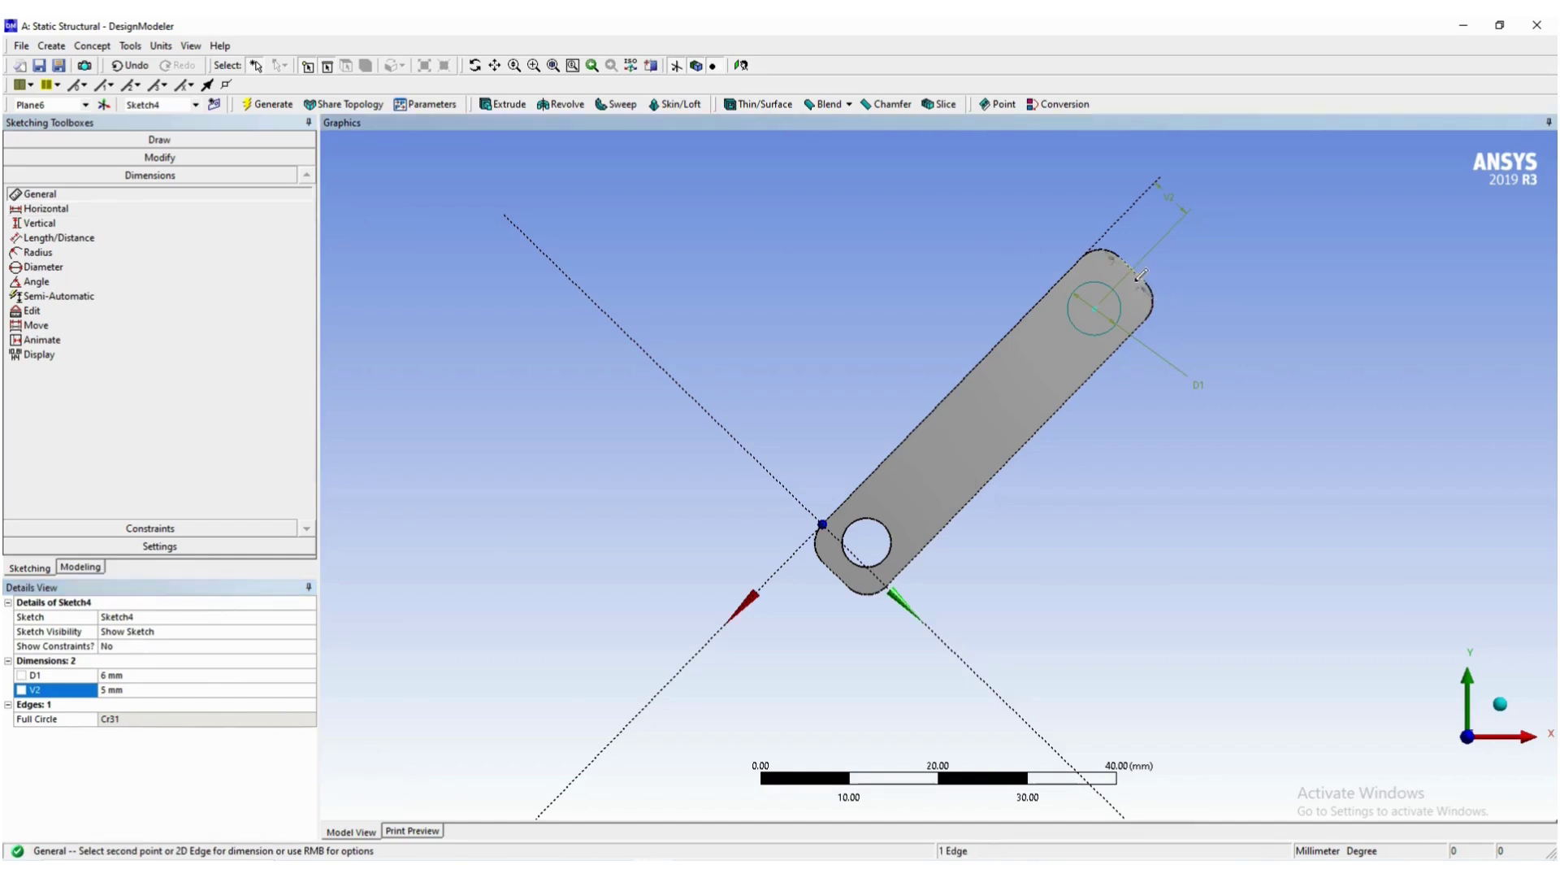
pyautogui.click(1100, 305)
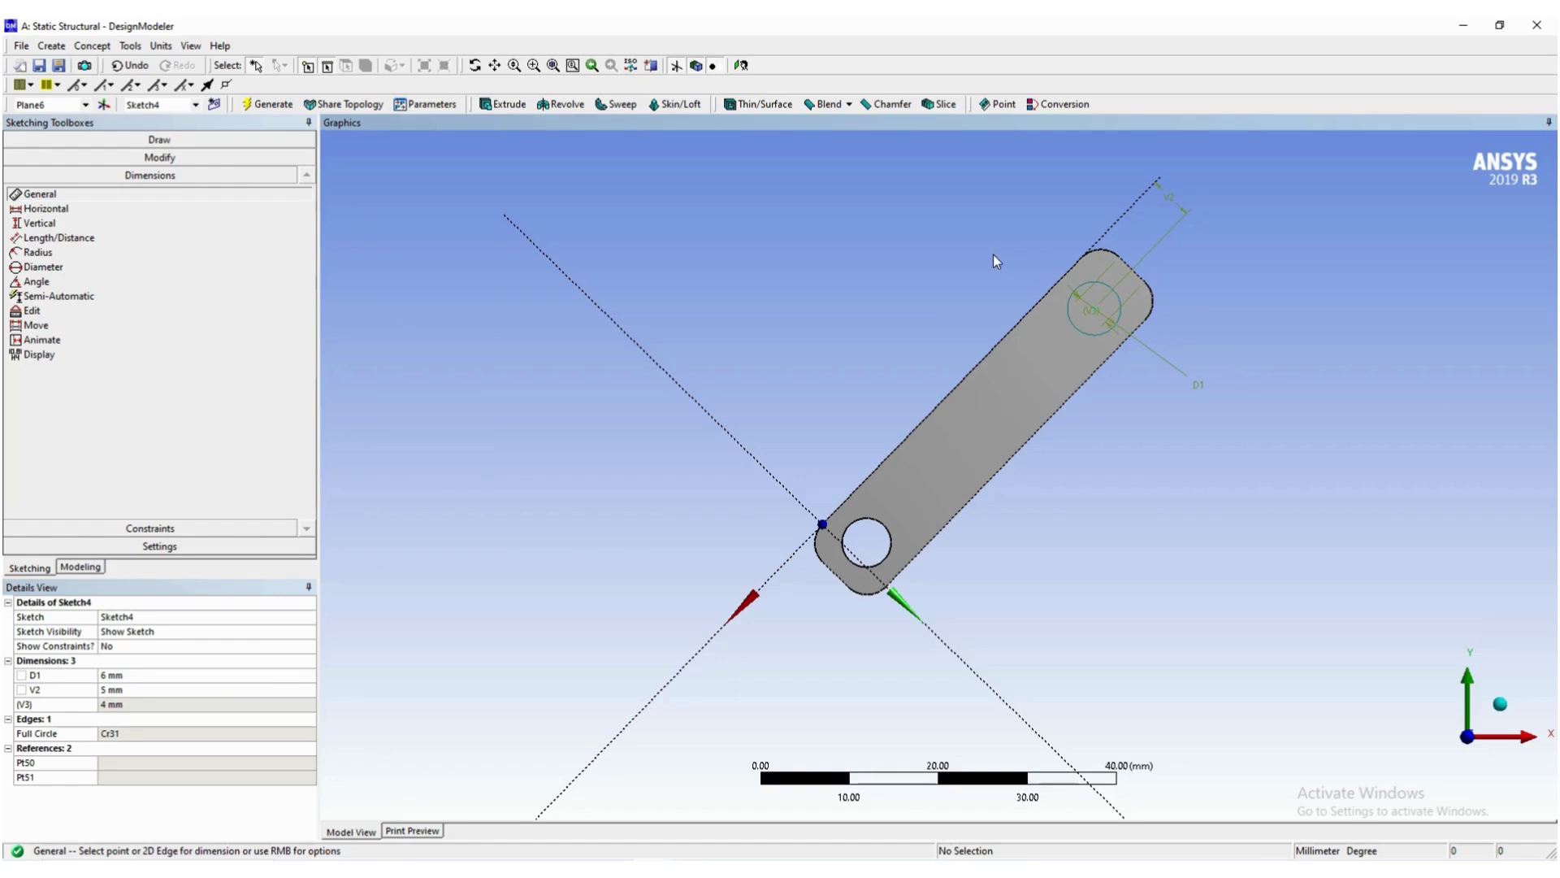
pyautogui.hotkey('ctrl', 'z')
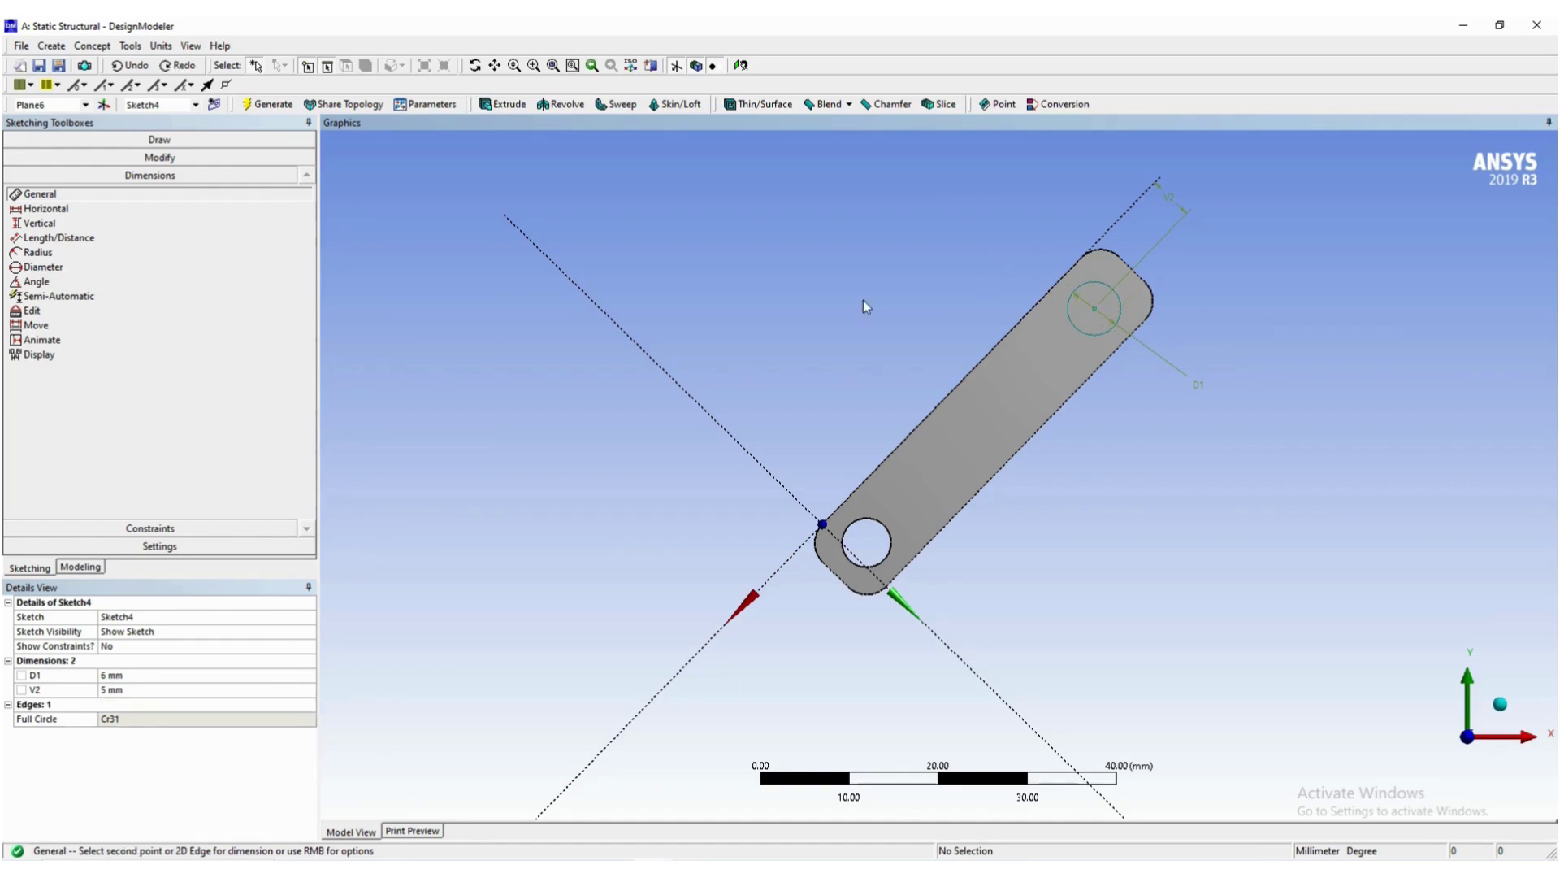
# Dimension the distance from the circle's centre to the link's short end edge and set it to 5 mm.
pyautogui.click(1095, 309)
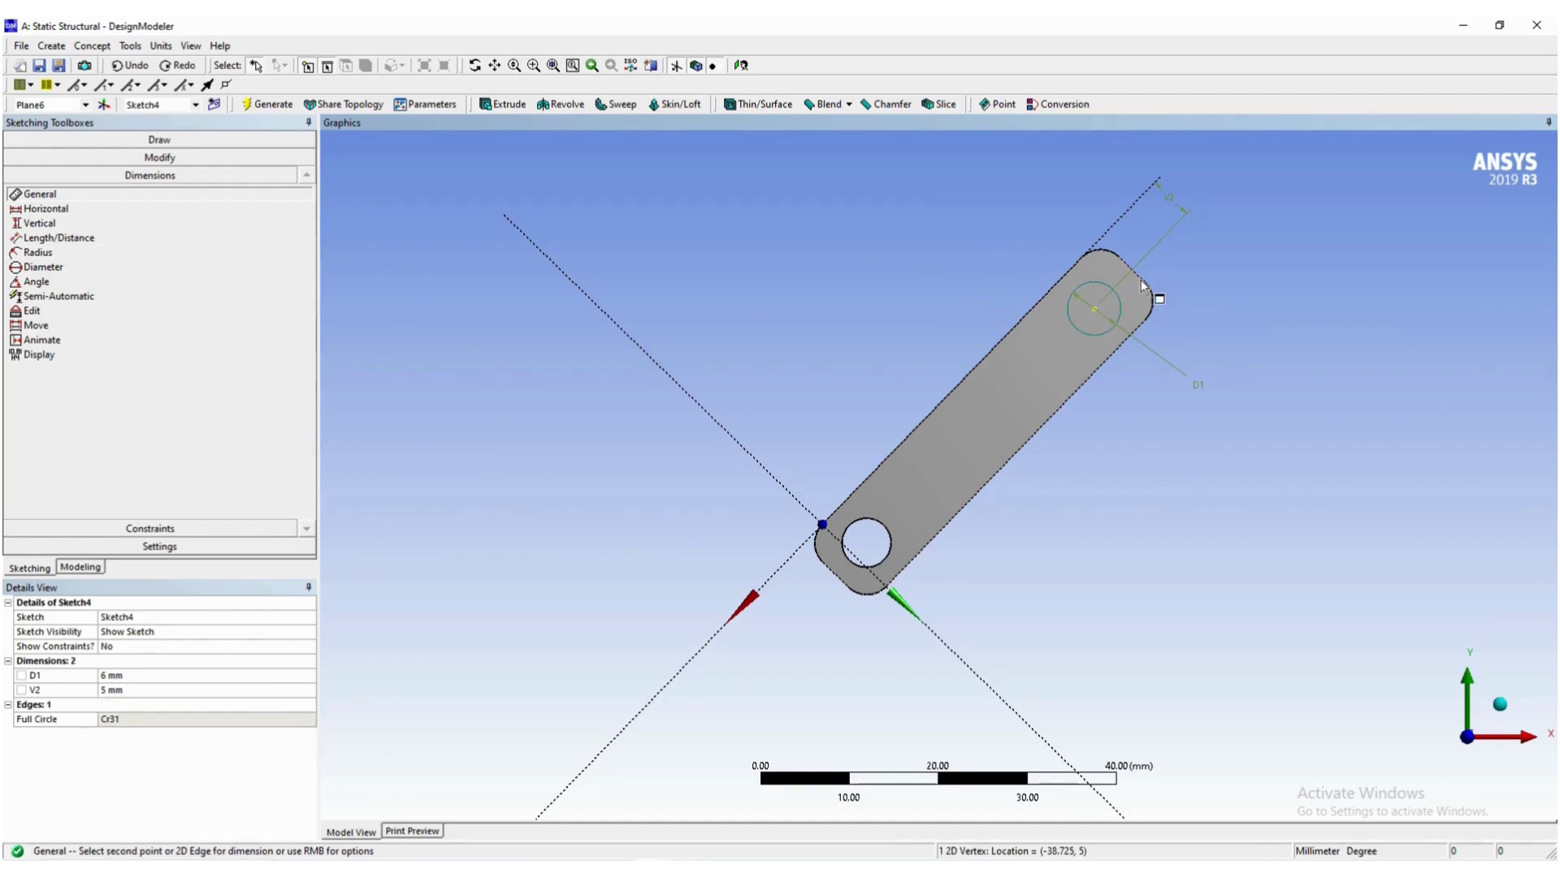
pyautogui.click(1023, 229)
pyautogui.click(133, 690)
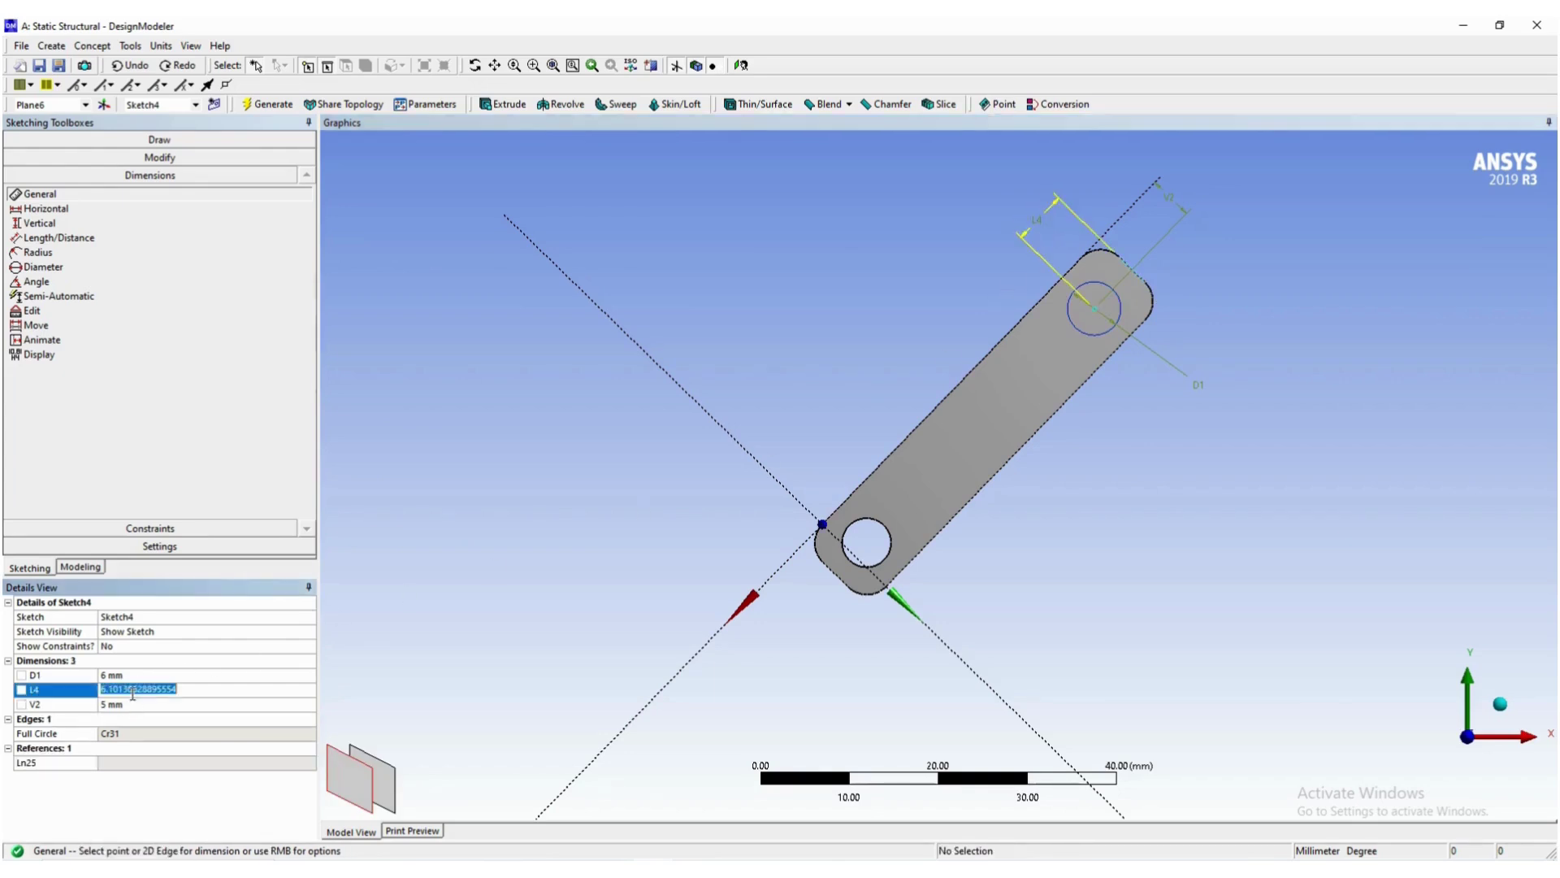
pyautogui.write('5')
pyautogui.press('Return')
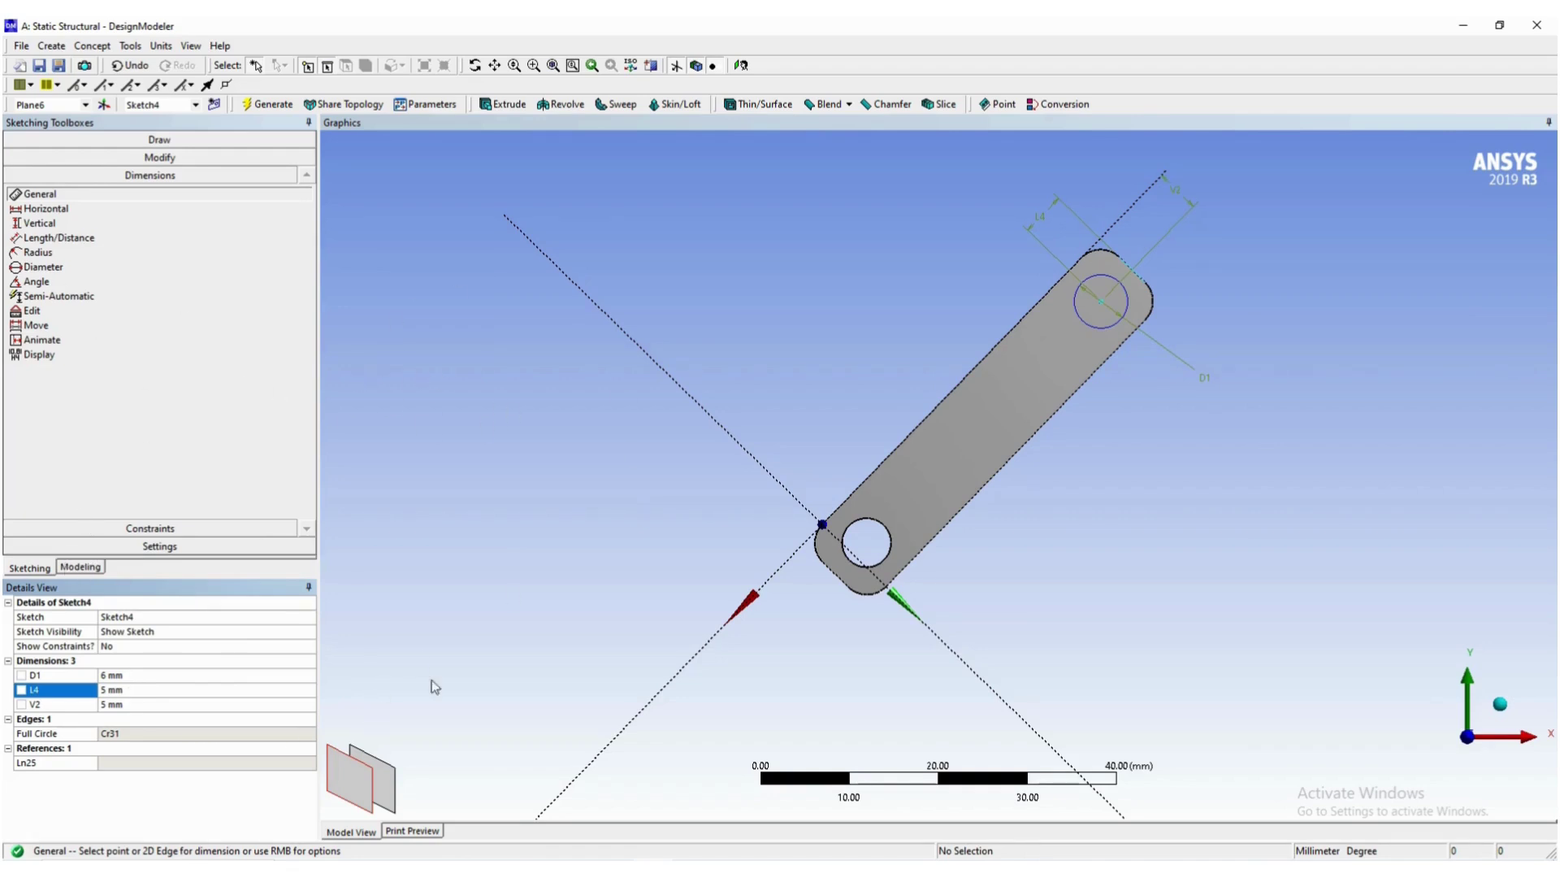
# Consult the Word guide's pin extrusion illustration, and start an Extrude in DesignModeler with Sketch4 applied as its geometry.
pyautogui.hotkey('alt', 'Tab')
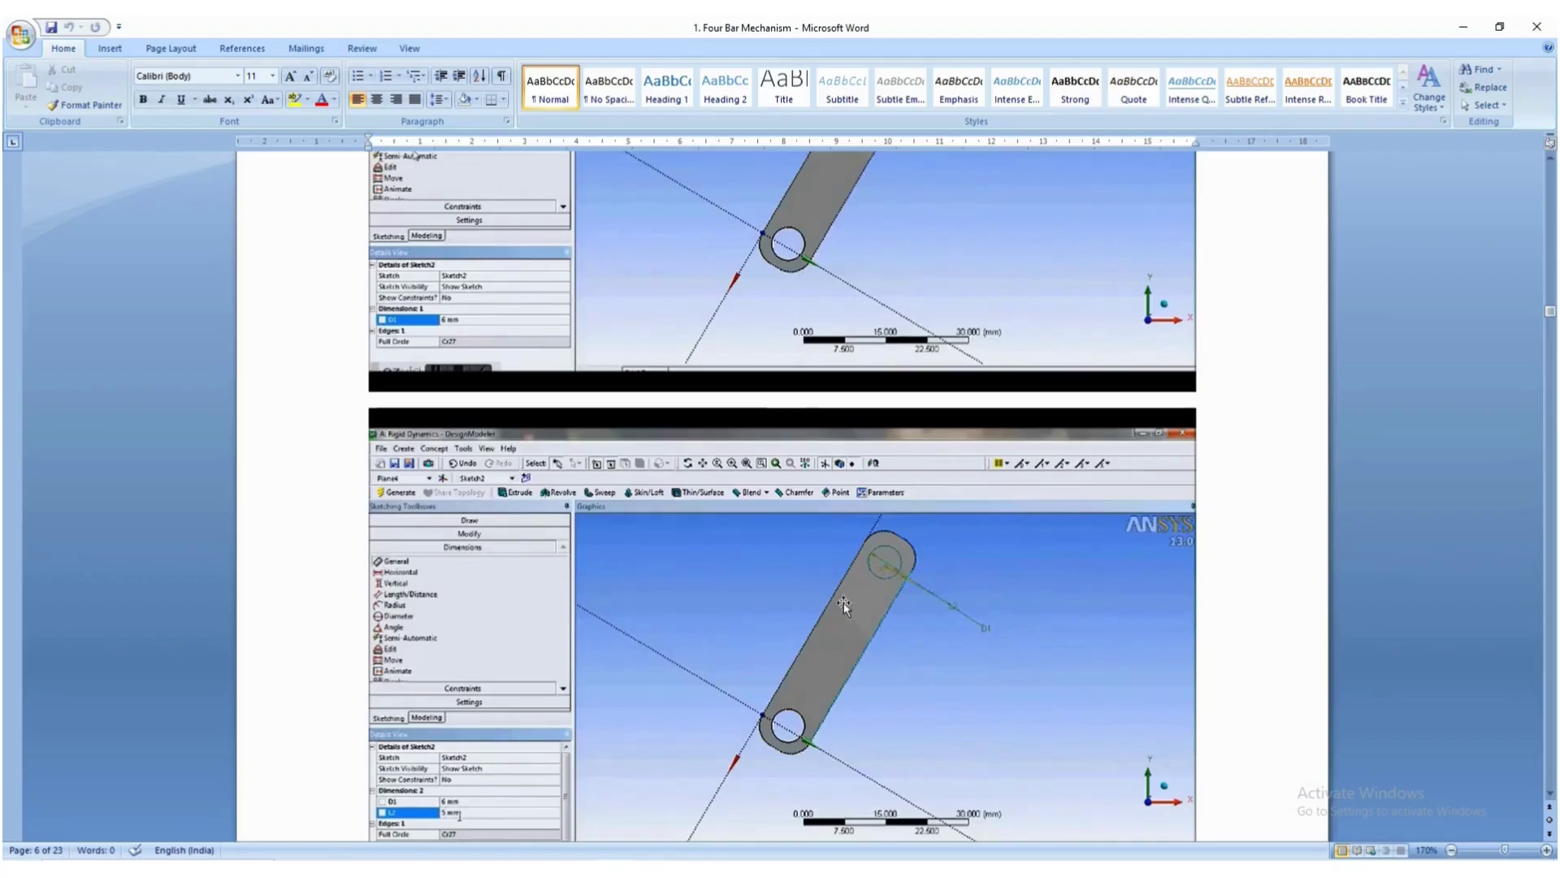
pyautogui.scroll(-3, 826, 690)
pyautogui.scroll(-13, 824, 695)
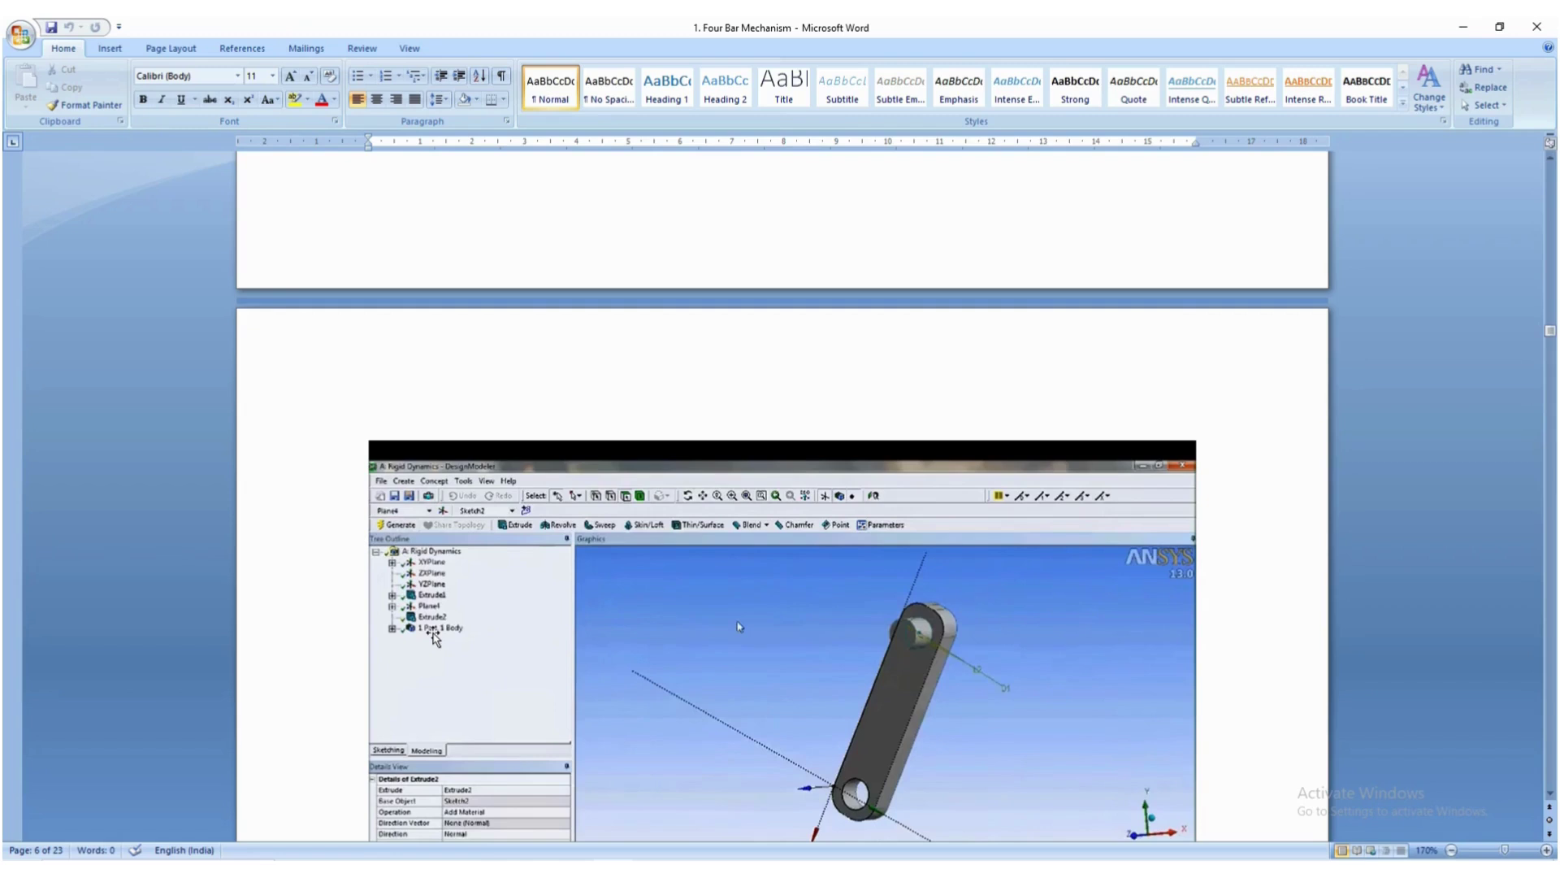
pyautogui.scroll(-3, 434, 638)
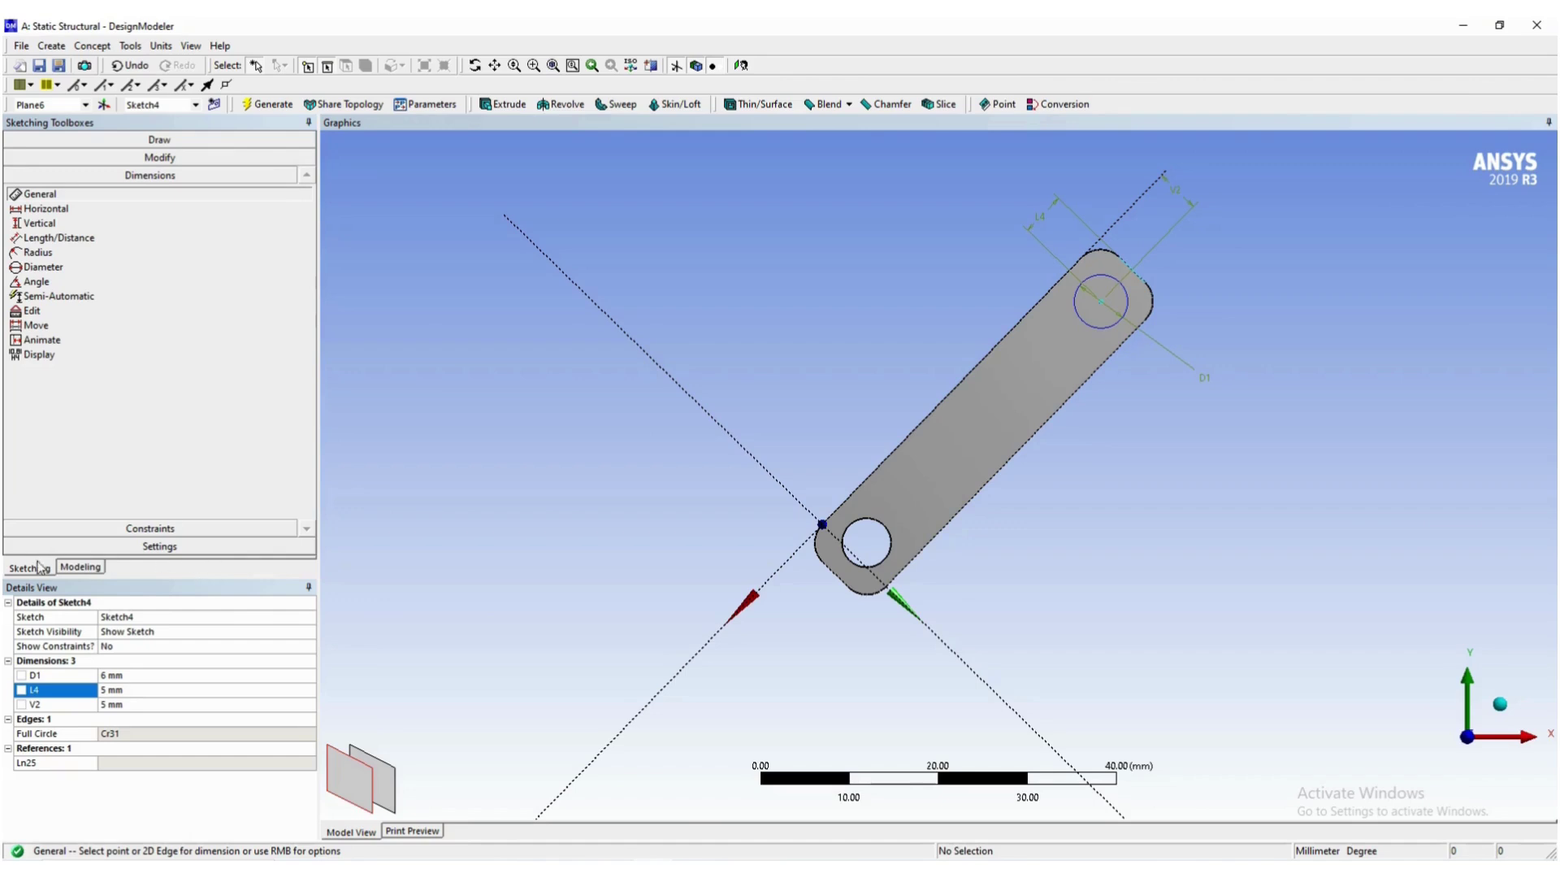
pyautogui.click(72, 569)
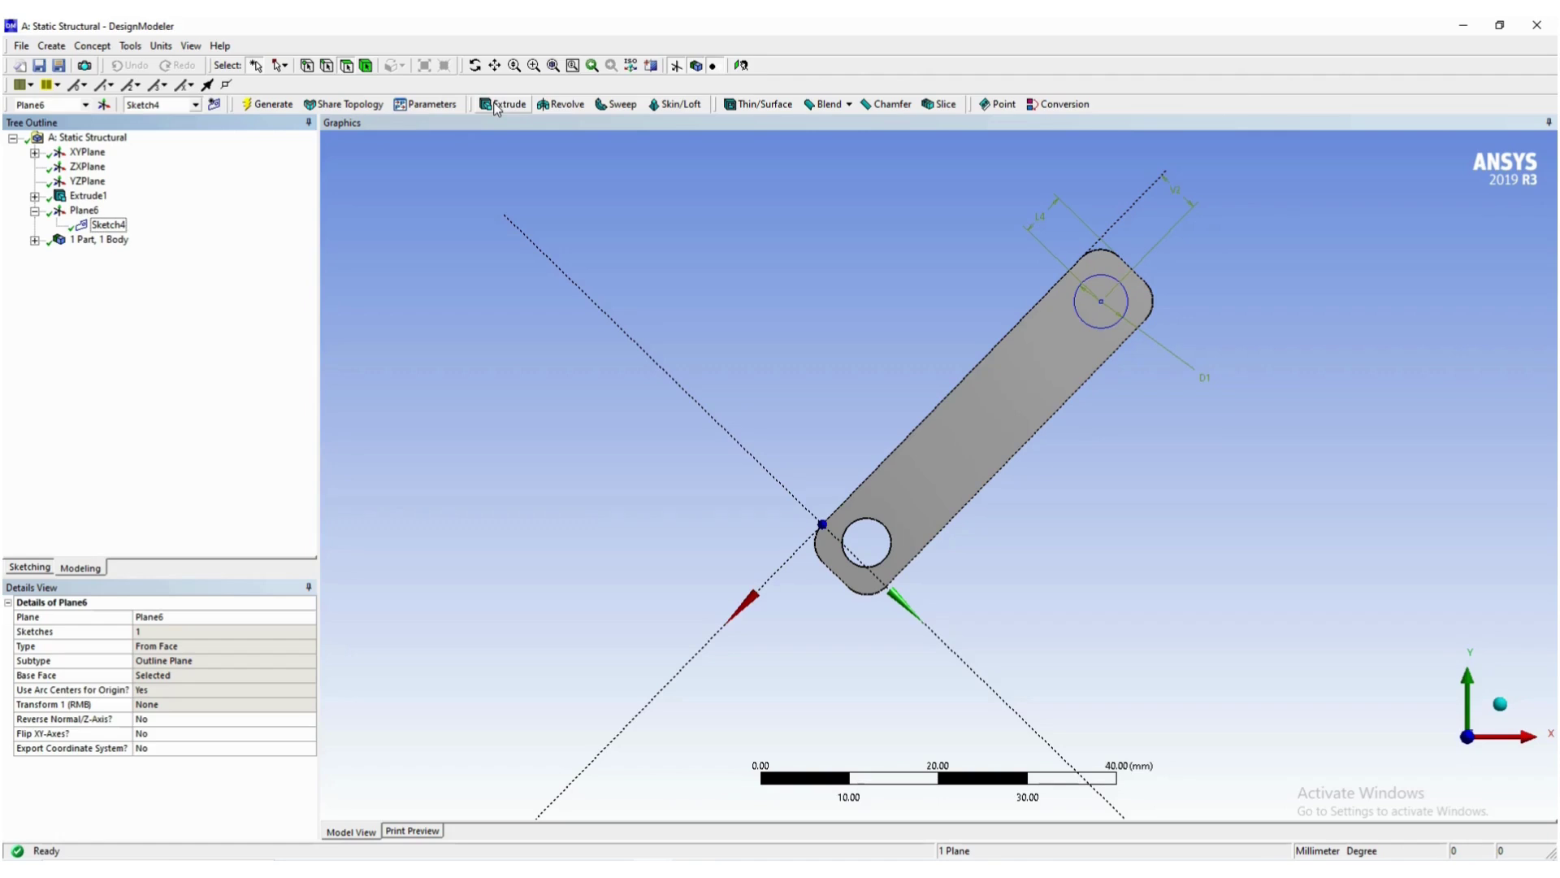
pyautogui.click(497, 104)
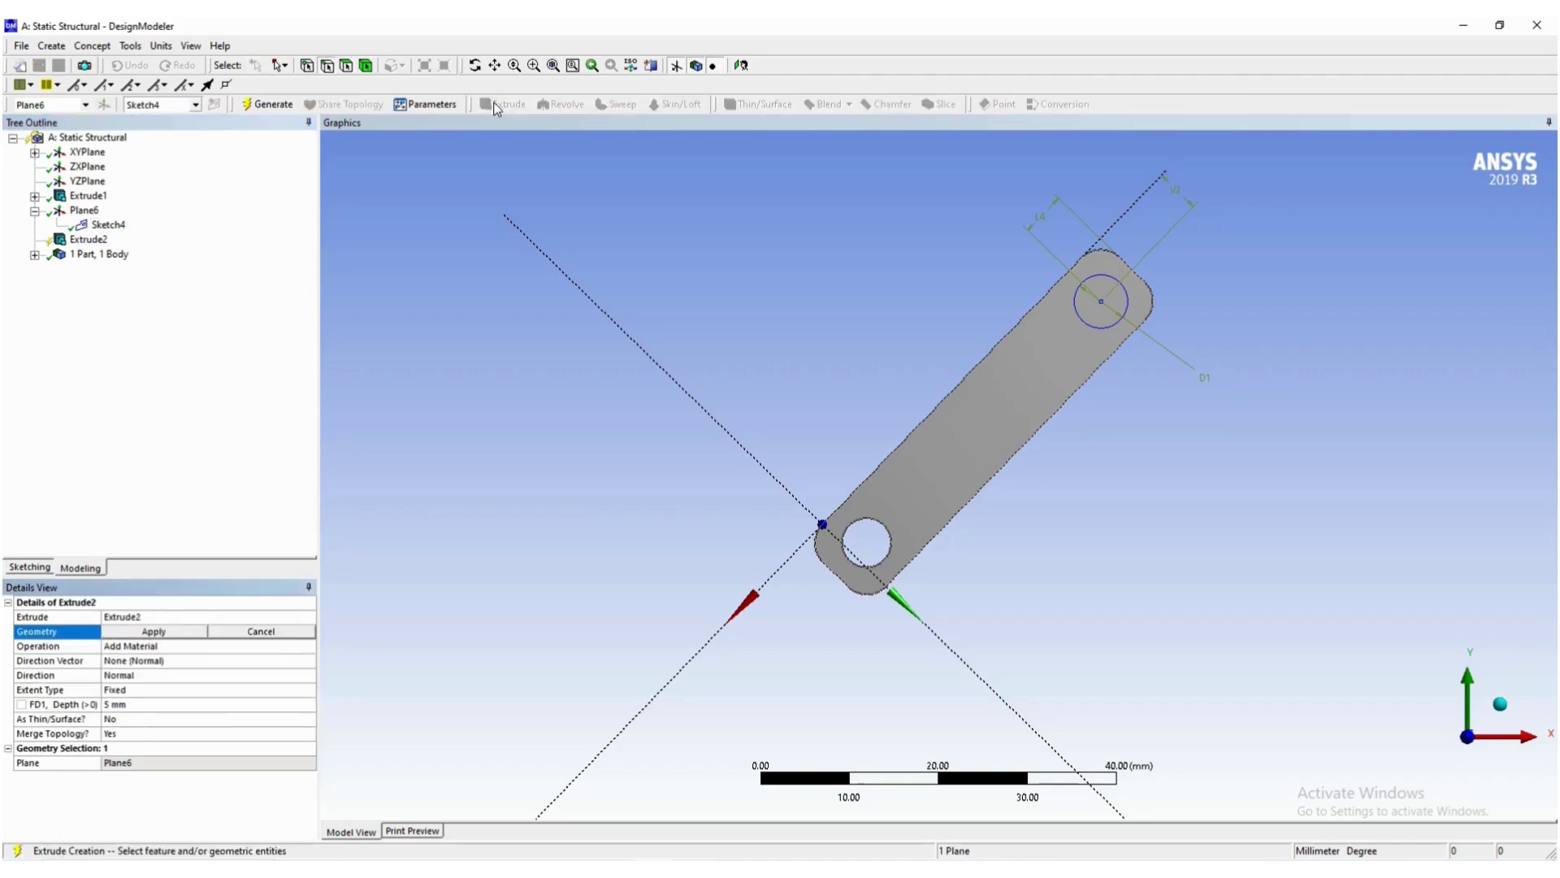
pyautogui.click(106, 226)
pyautogui.moveTo(682, 306)
pyautogui.mouseDown(button='middle')
pyautogui.moveTo(746, 327)
pyautogui.moveTo(710, 376)
pyautogui.moveTo(672, 377)
pyautogui.mouseUp(button='middle')
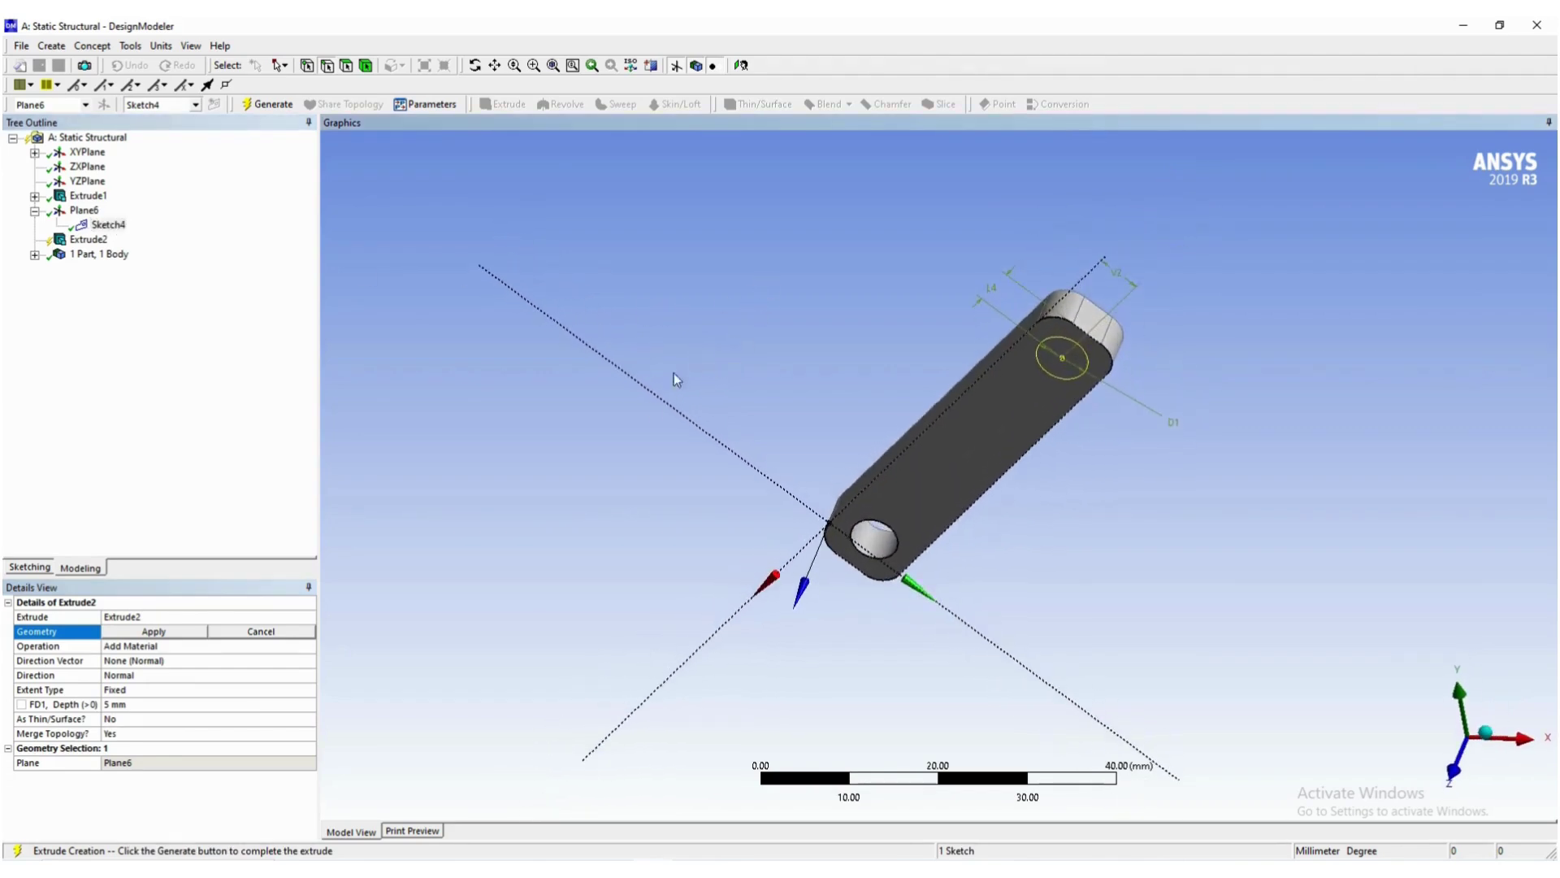
pyautogui.click(126, 634)
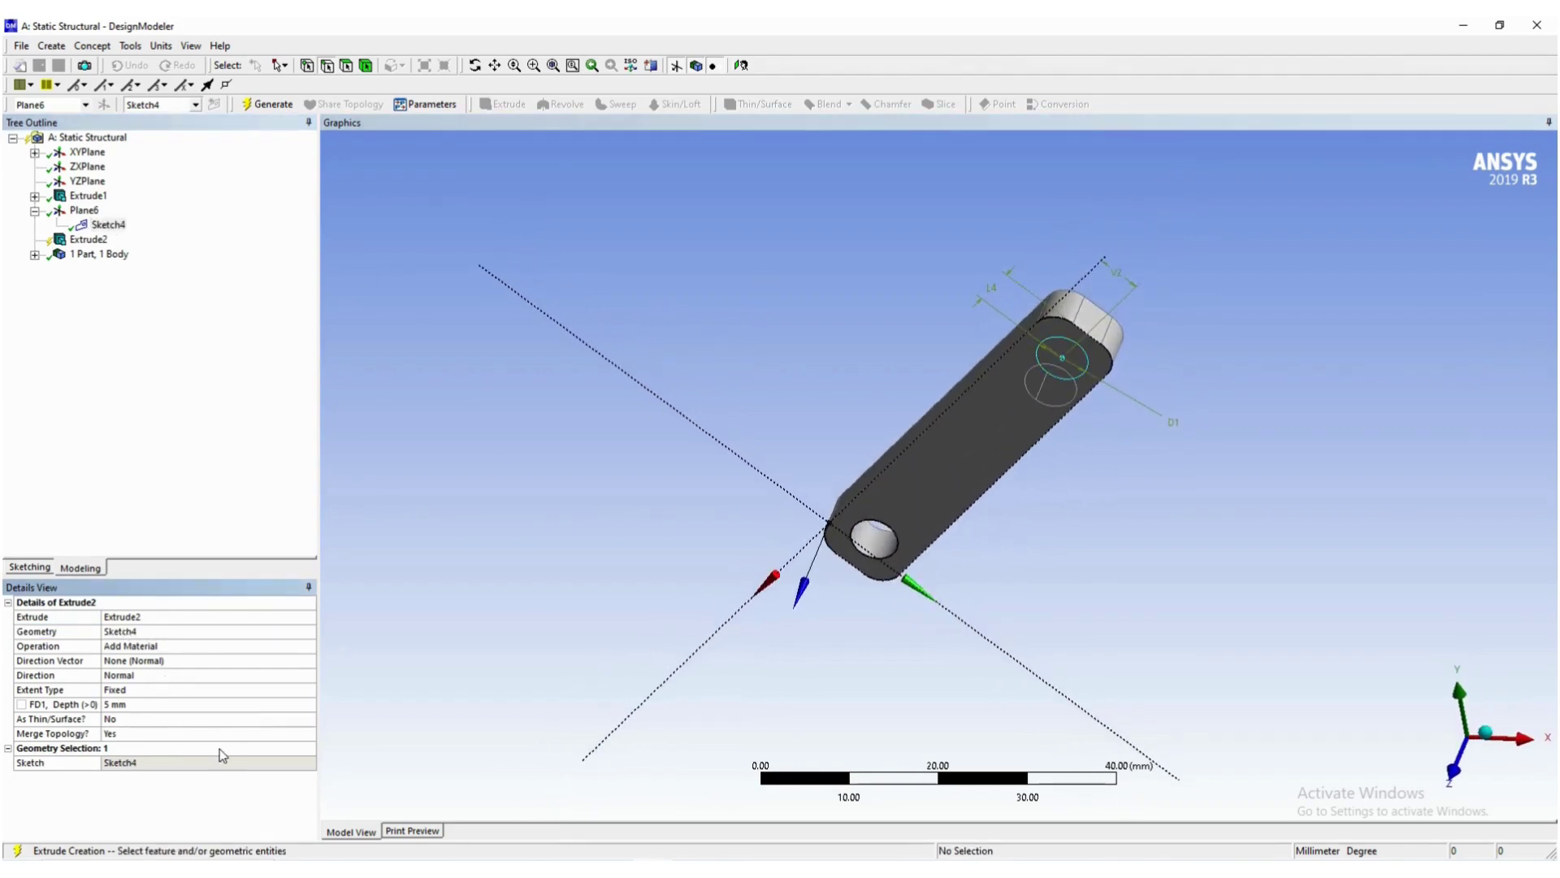
# Check the pin depth in the Word guide, set the extrusion depth to 6 mm, and generate the pin with Add Material.
pyautogui.hotkey('alt', 'Tab')
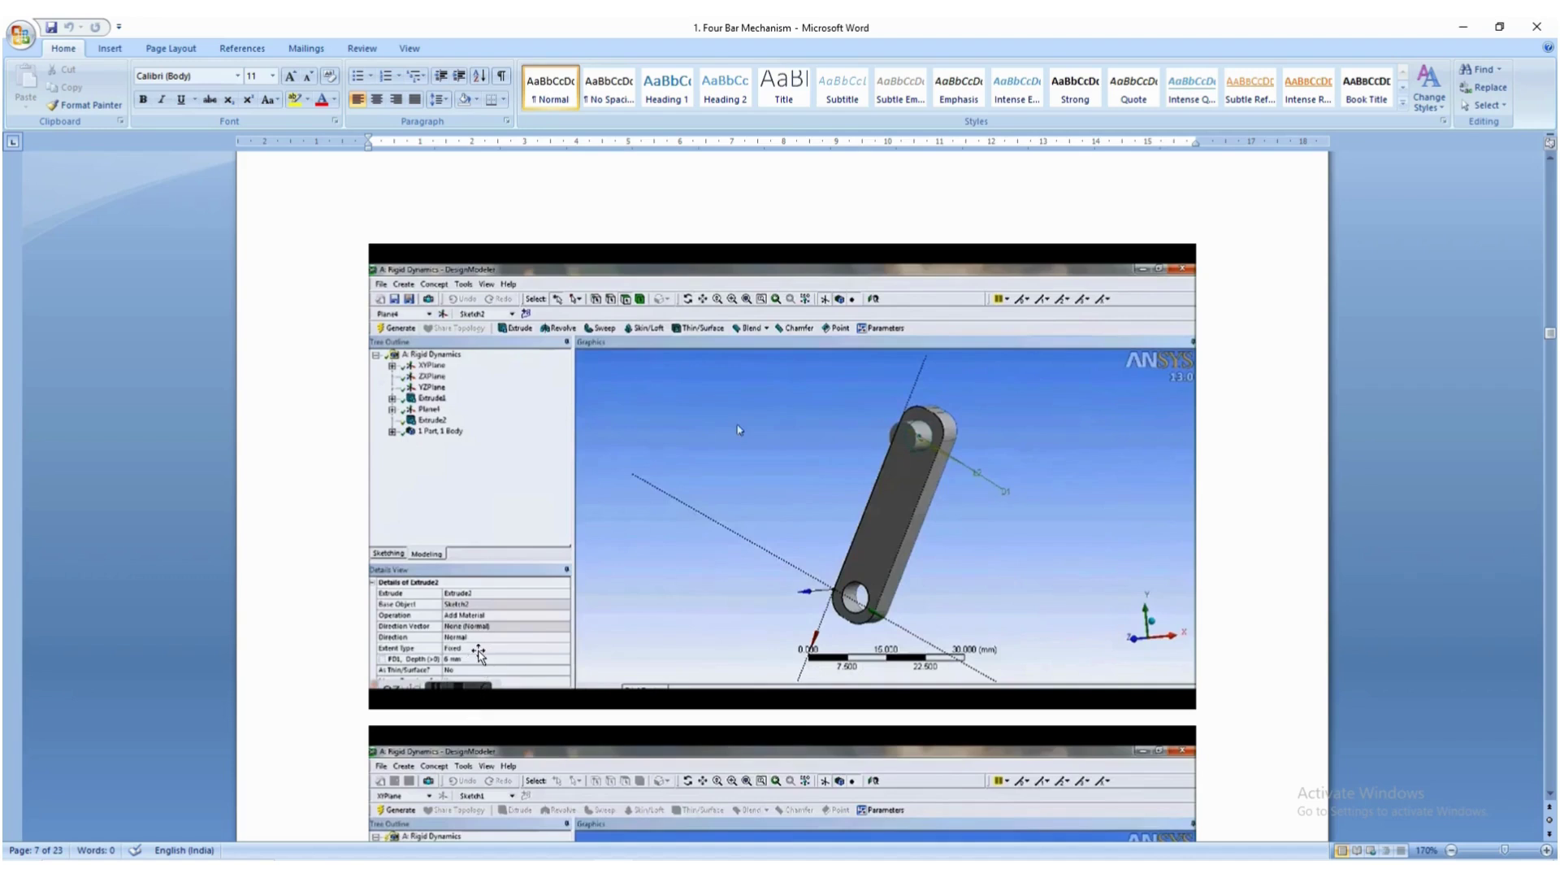
pyautogui.hotkey('alt', 'Tab')
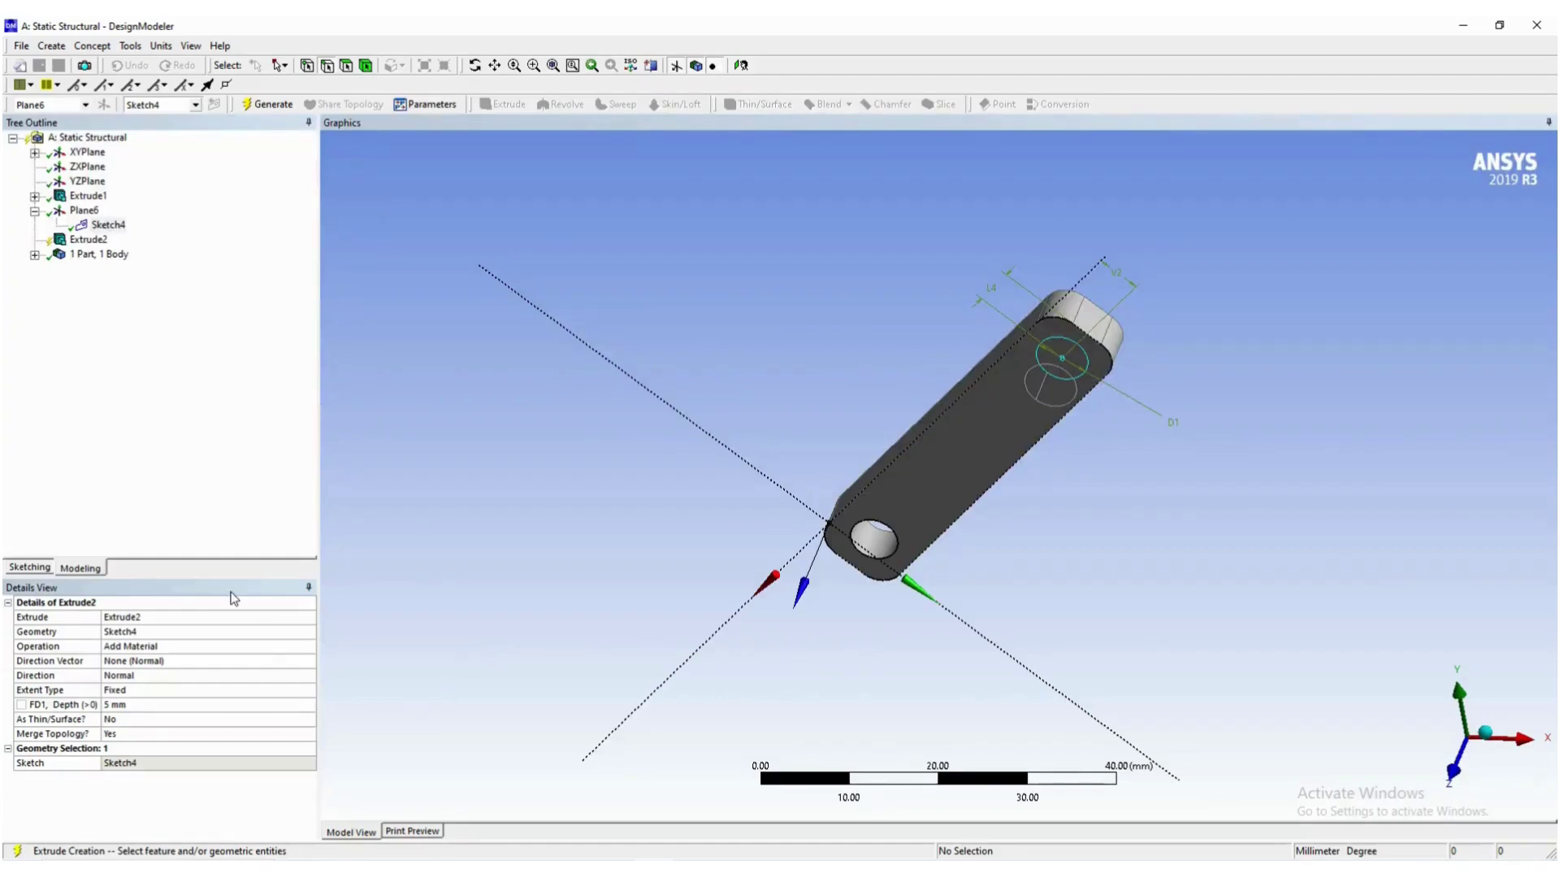
pyautogui.click(178, 705)
pyautogui.write('6')
pyautogui.press('Return')
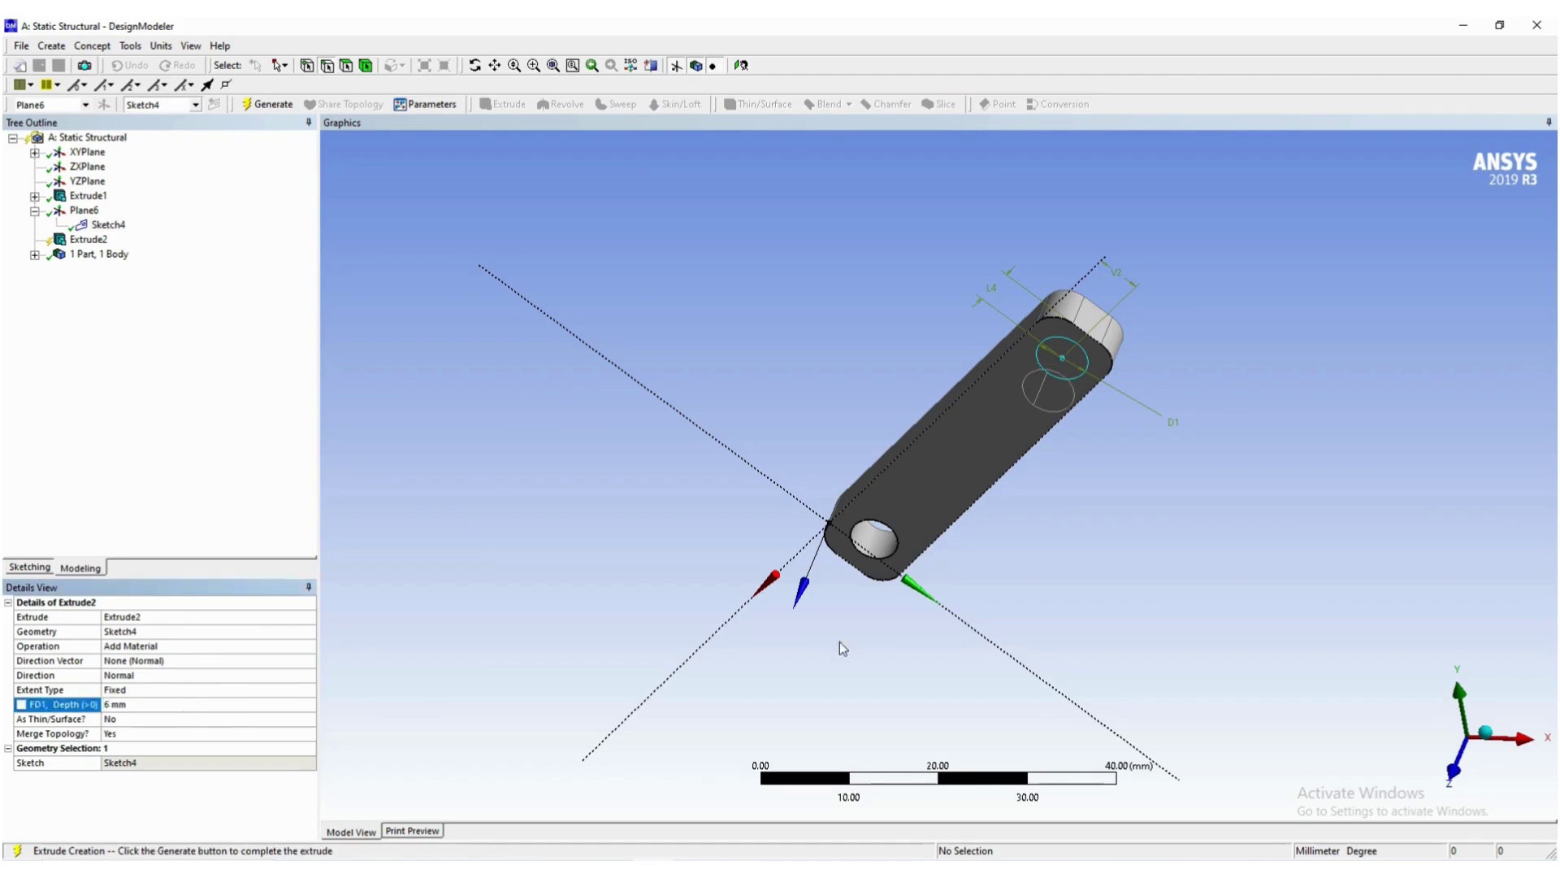
pyautogui.click(260, 103)
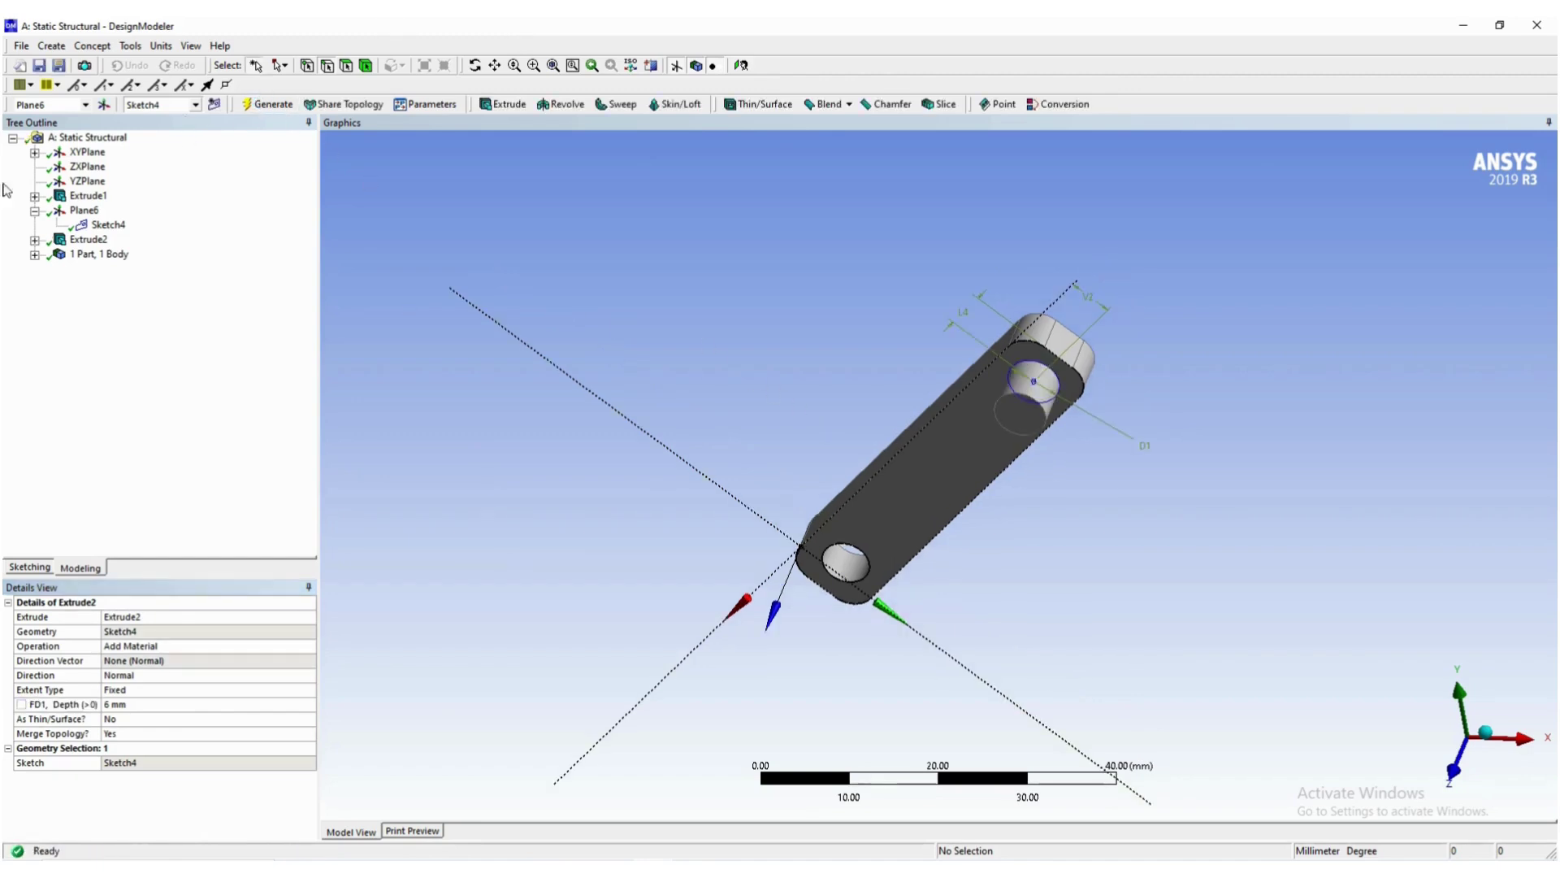
# Hide the pin circle sketch, Sketch4, and show the model in isometric view.
pyautogui.click(98, 226)
pyautogui.rightClick(98, 230)
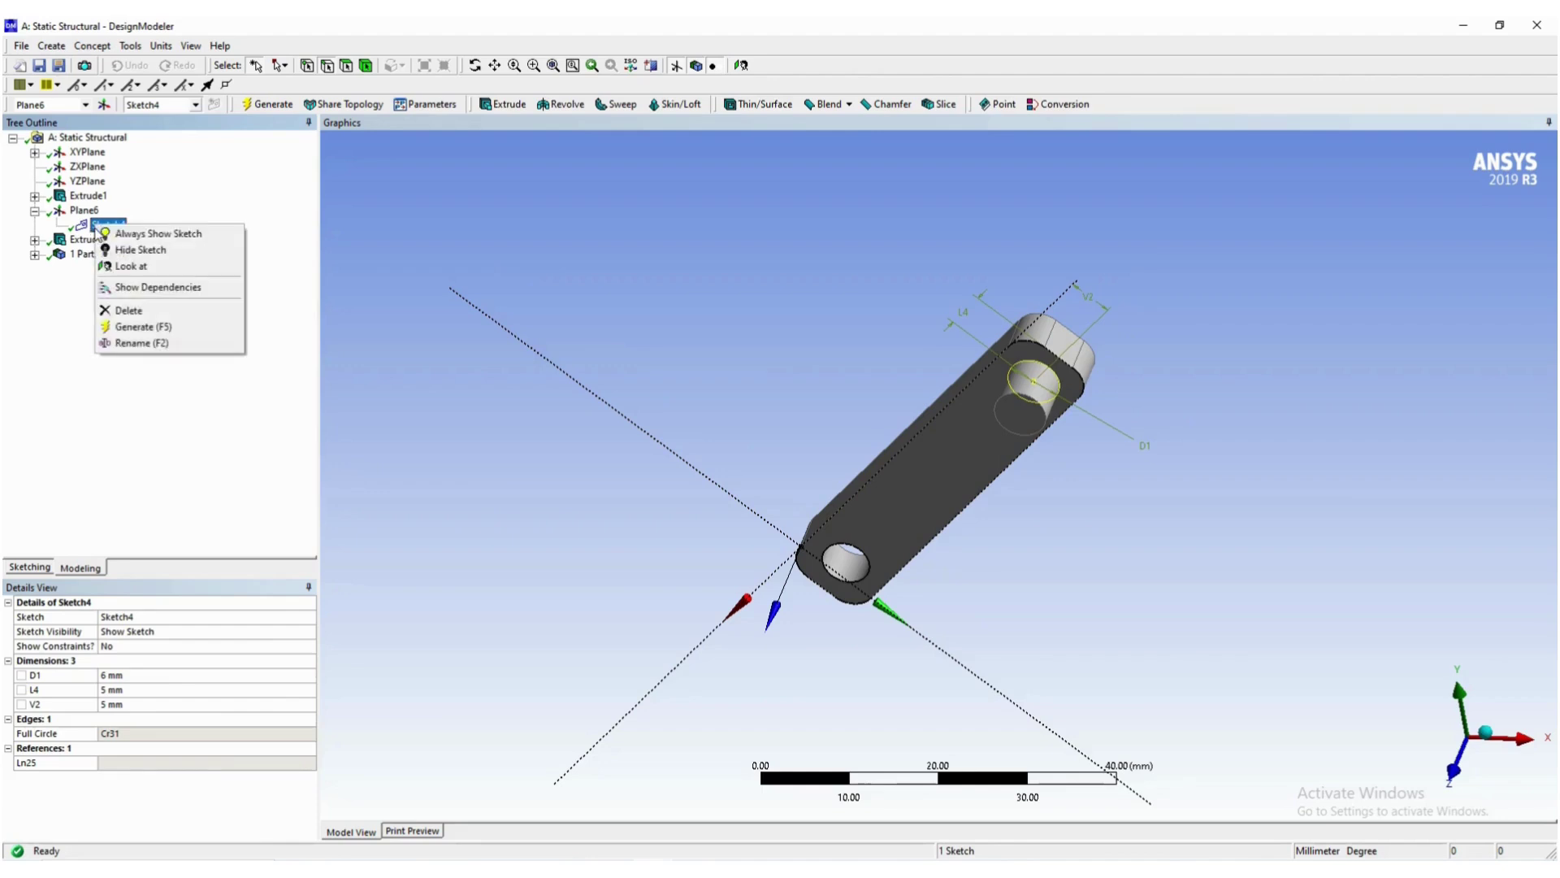
pyautogui.click(138, 249)
pyautogui.click(590, 305)
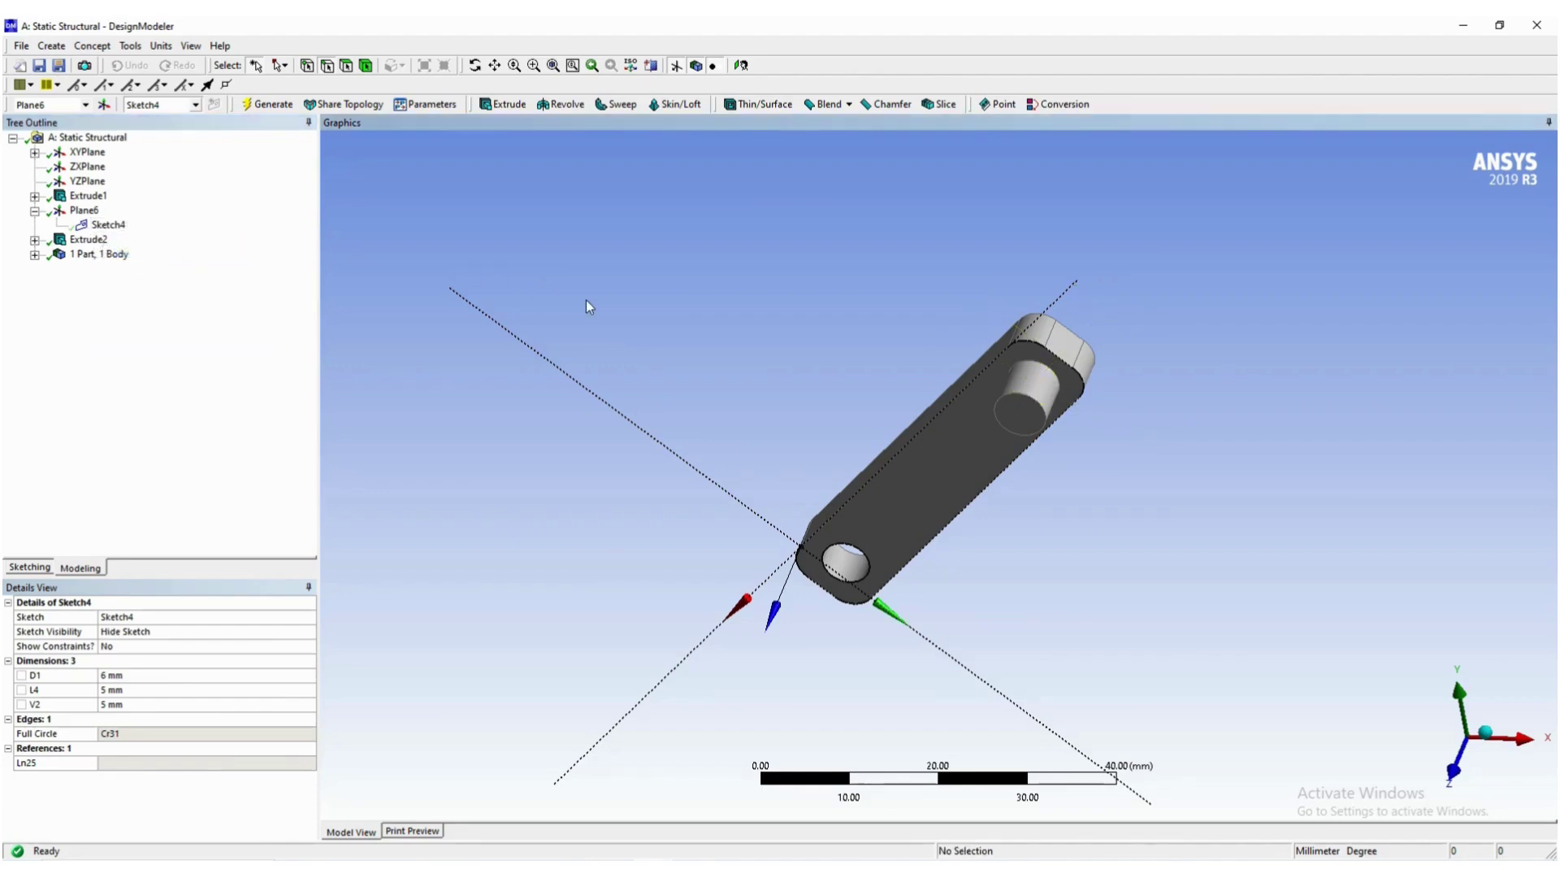
pyautogui.rightClick(841, 228)
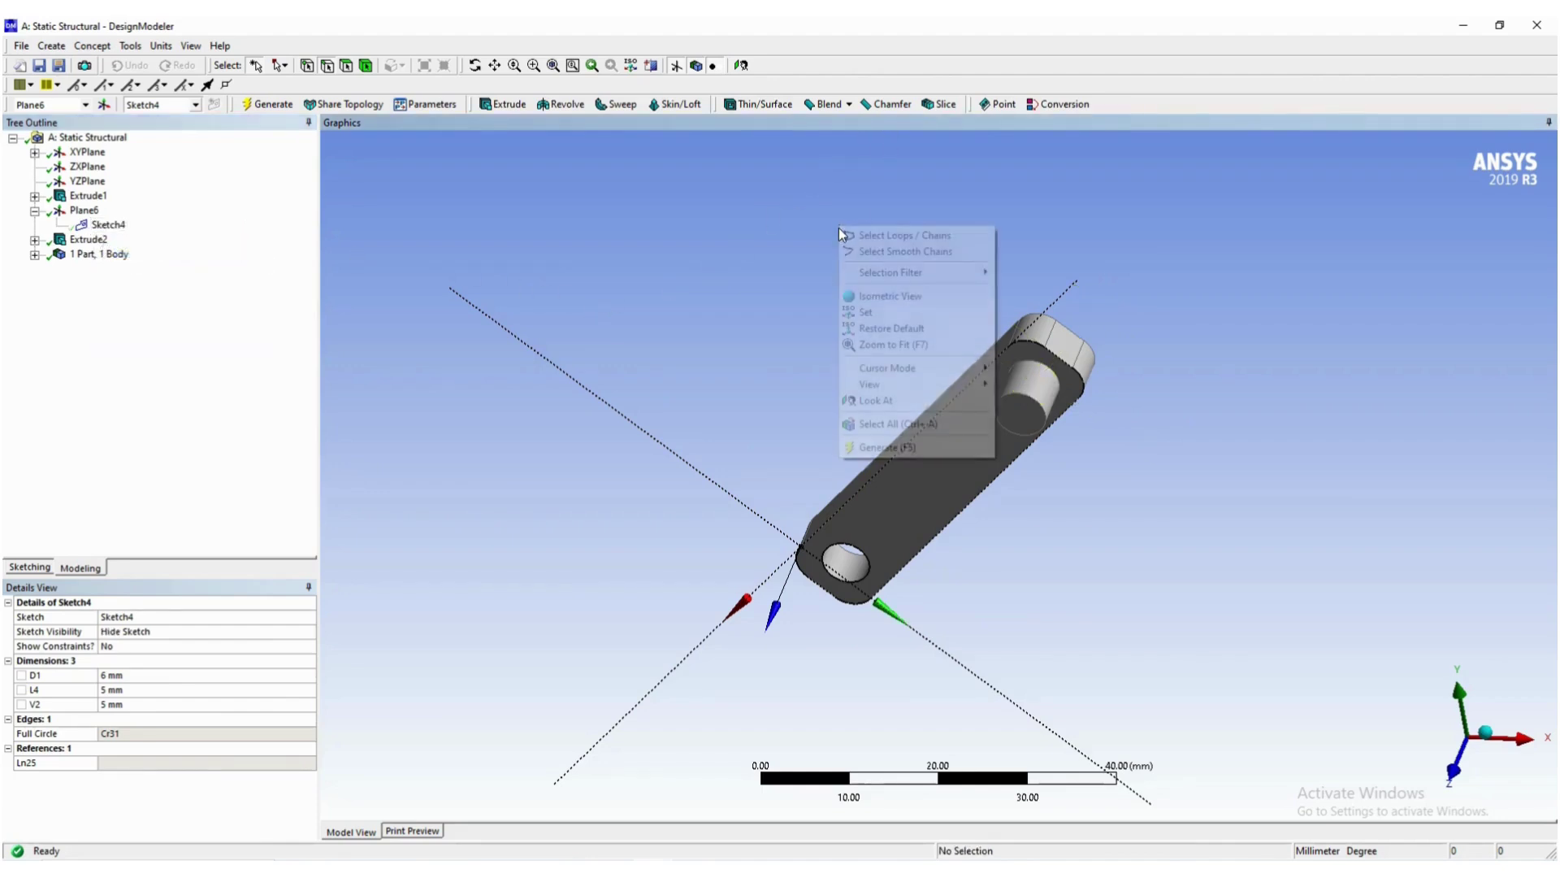
pyautogui.click(863, 296)
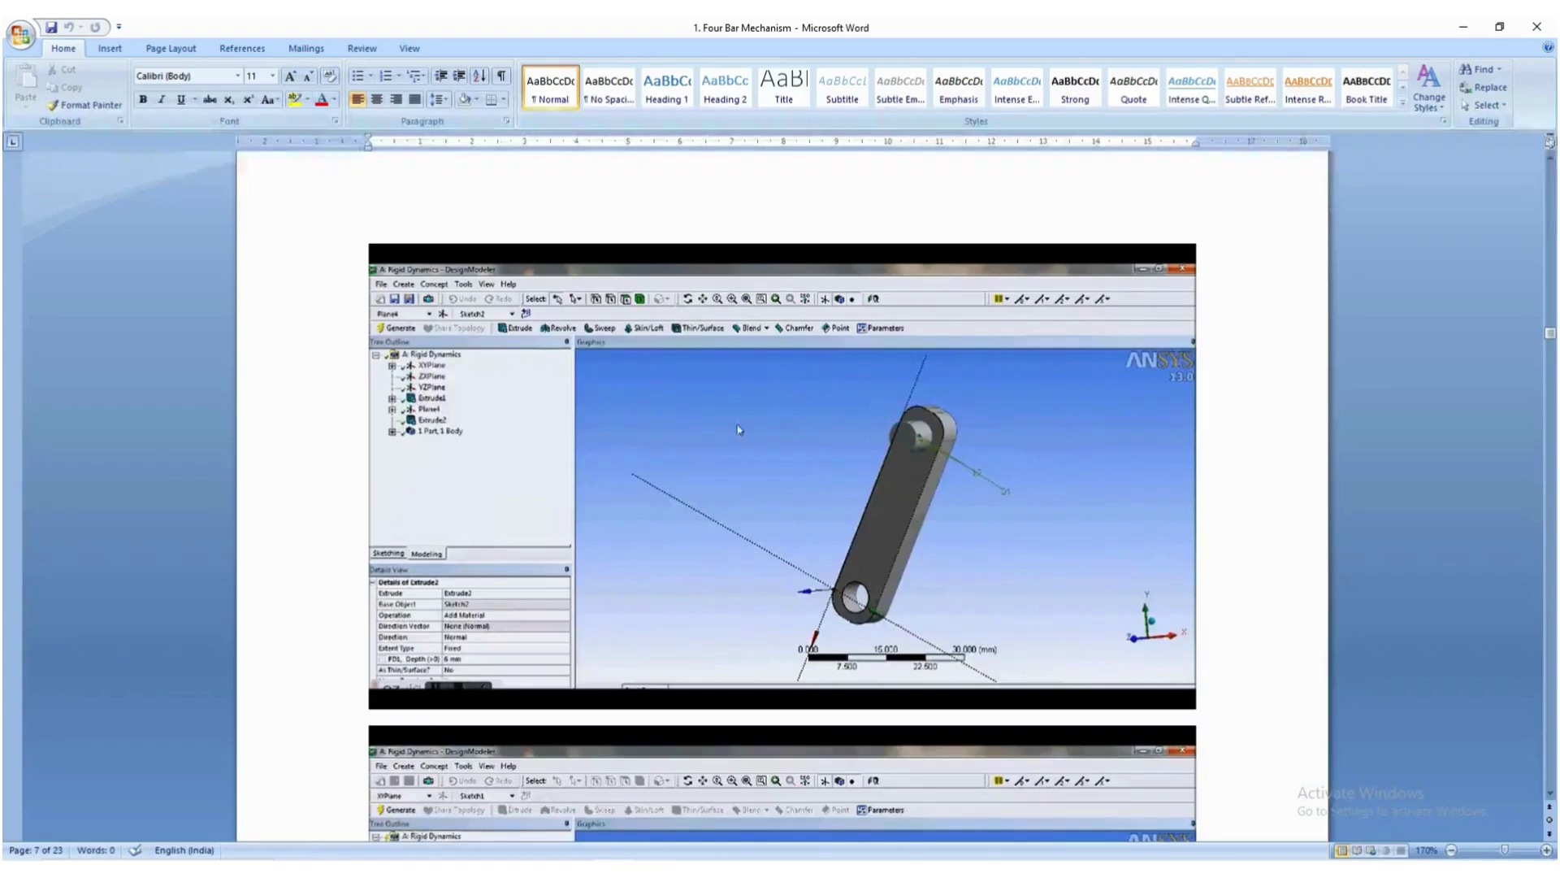
# Switch to the Word guide and examine the illustrations of the second link, from its face plane and rectangle sketch to its extrusion.
pyautogui.scroll(-5, 583, 580)
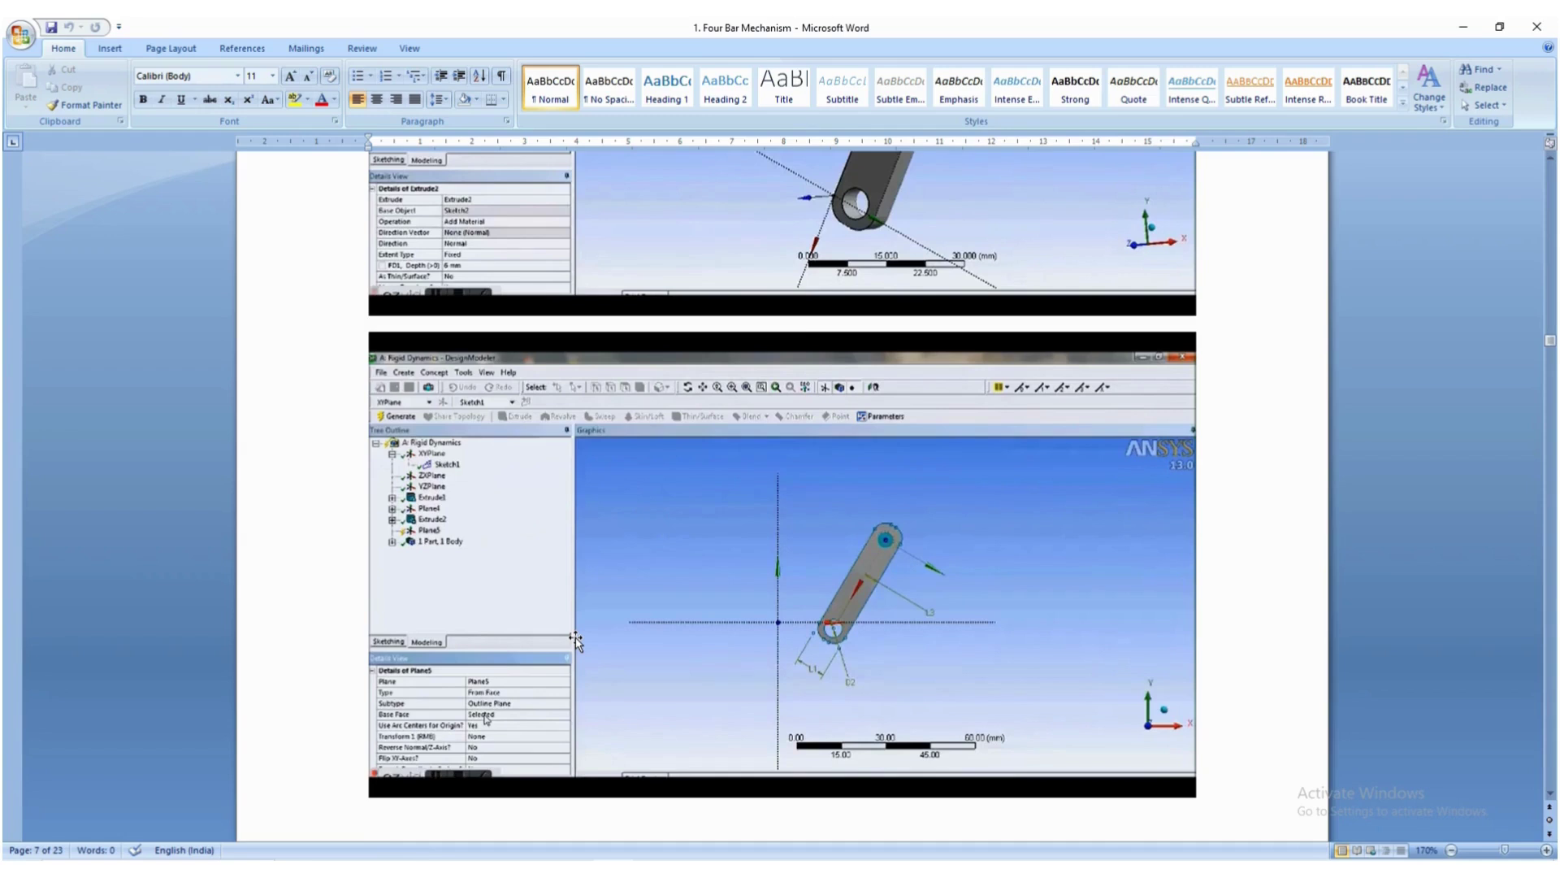
pyautogui.scroll(-3, 754, 586)
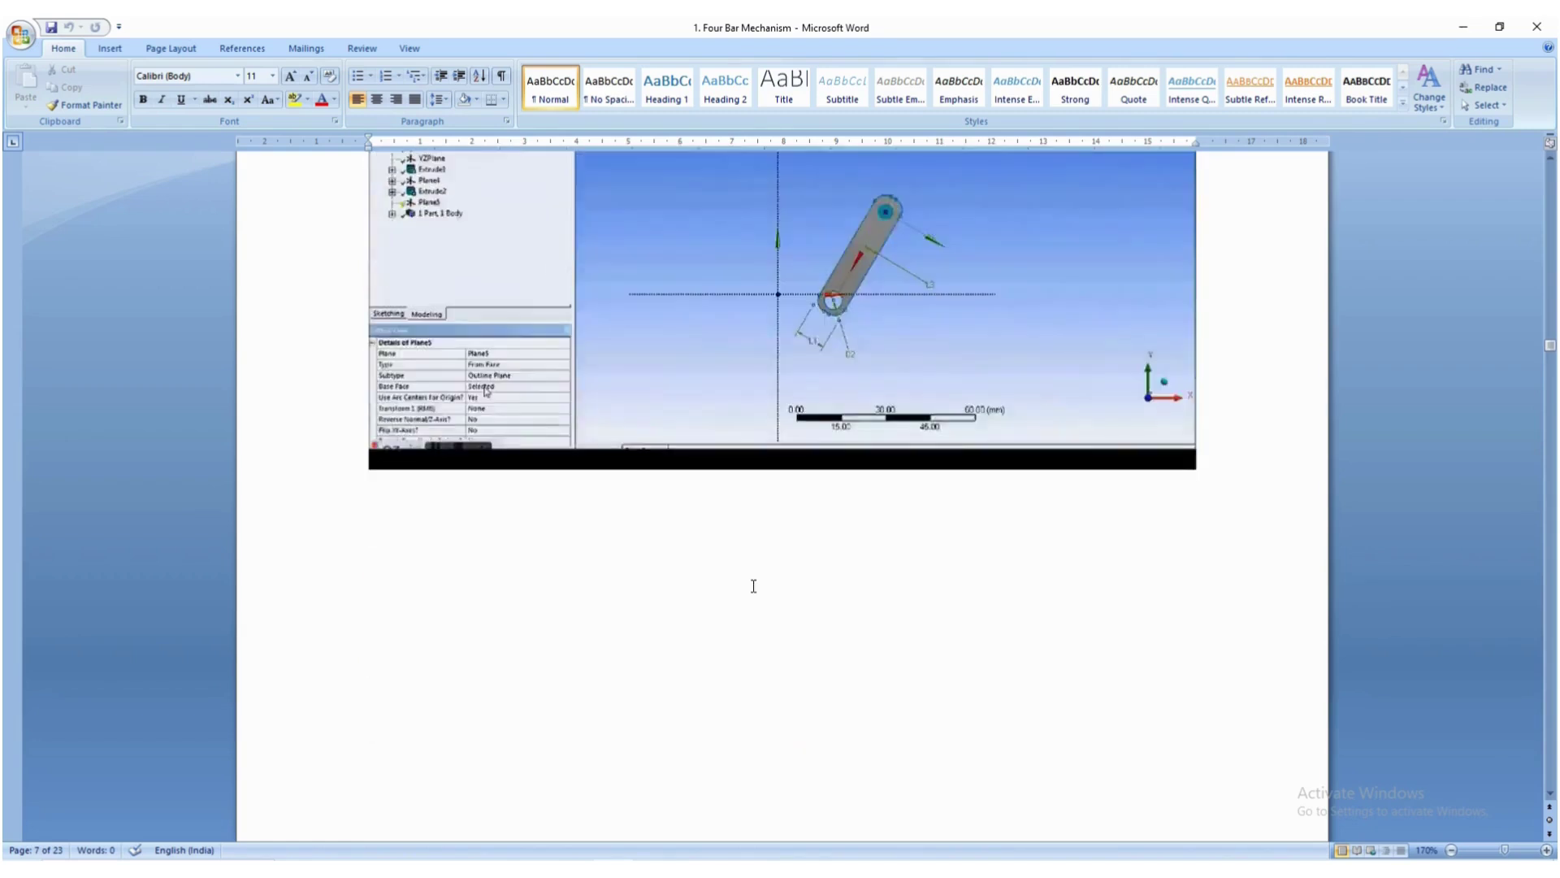
pyautogui.scroll(-6, 754, 586)
pyautogui.scroll(-3, 752, 585)
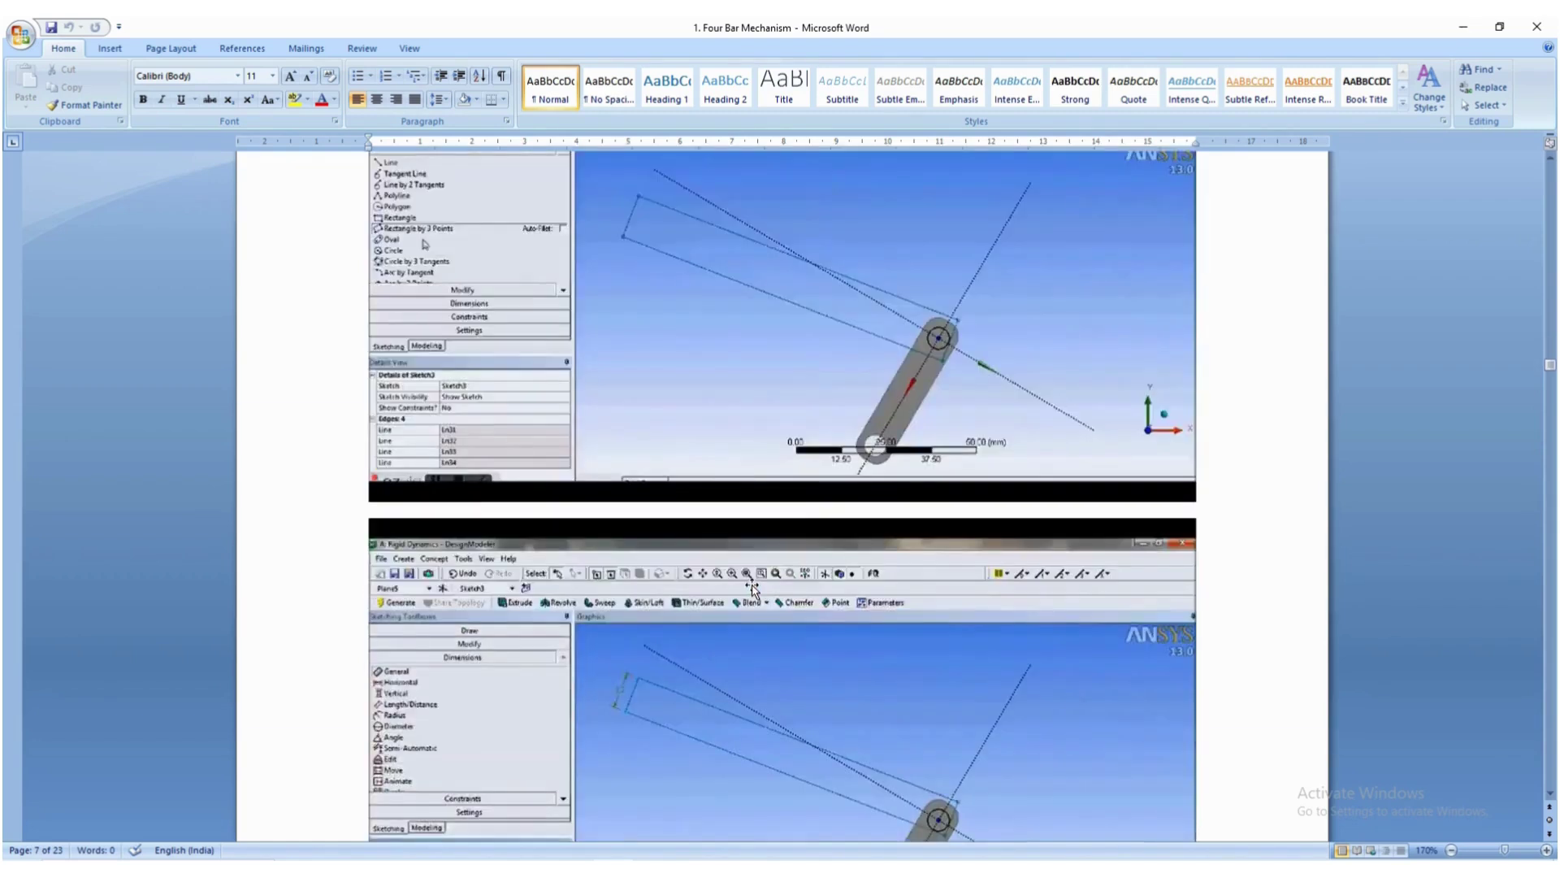
pyautogui.scroll(-12, 752, 585)
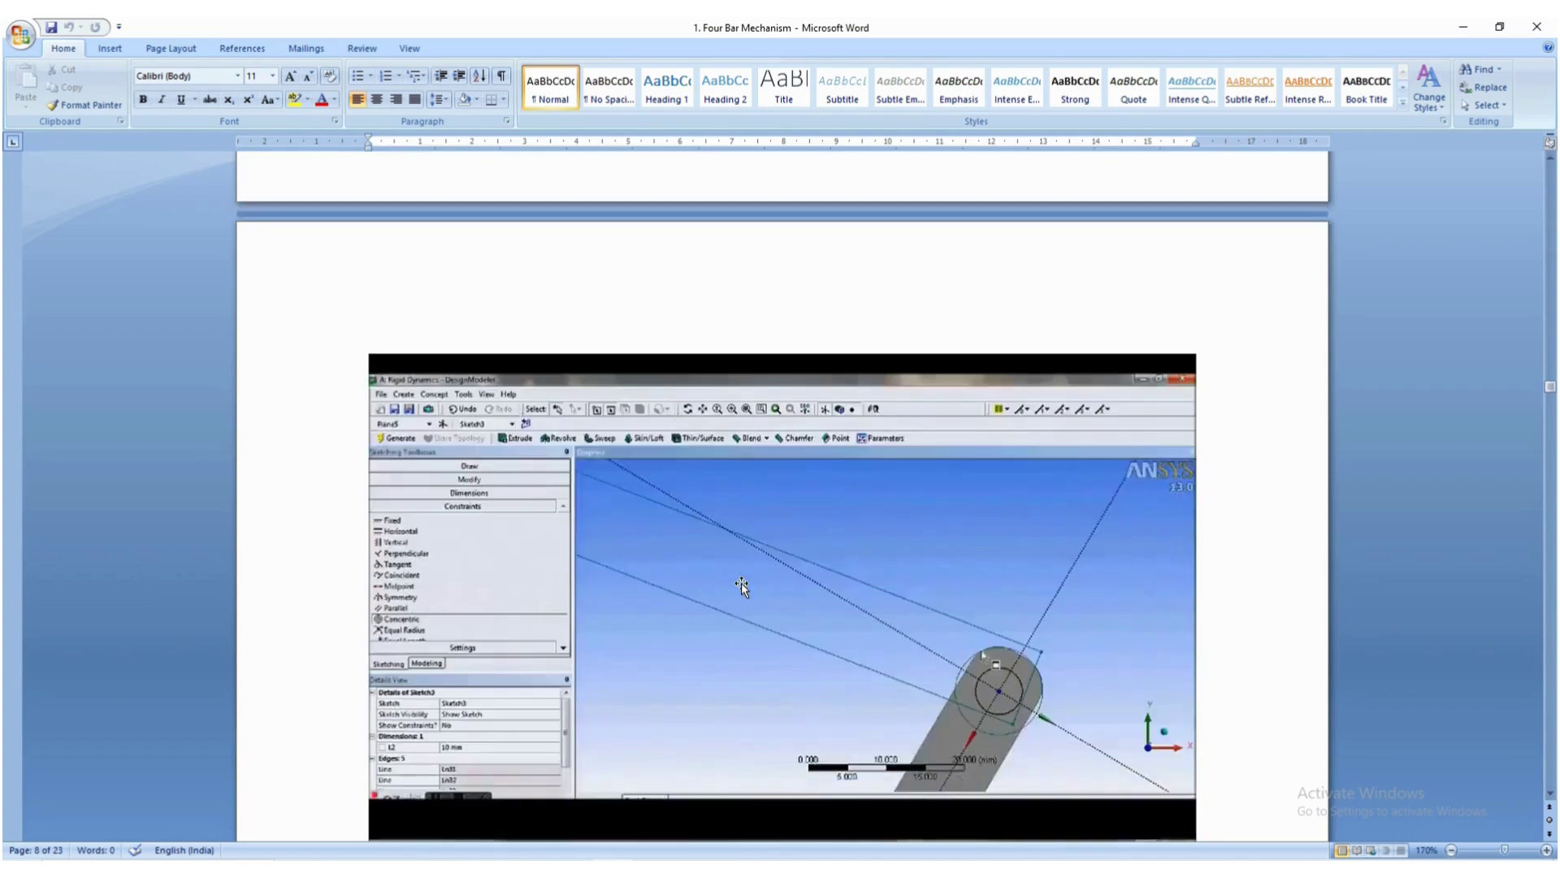
pyautogui.scroll(-12, 741, 583)
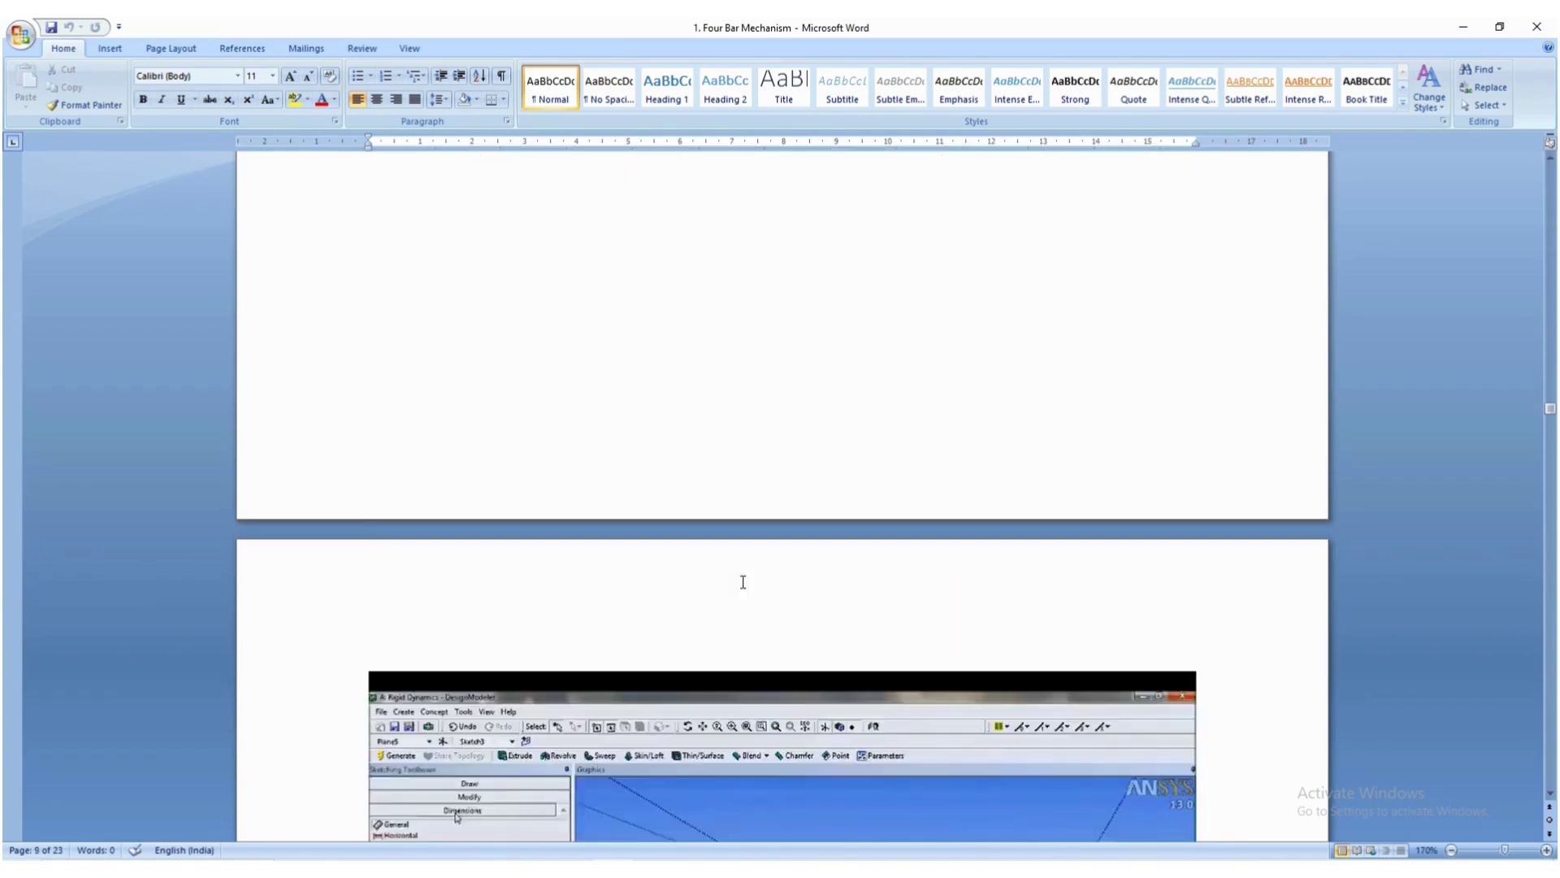
pyautogui.scroll(-12, 743, 582)
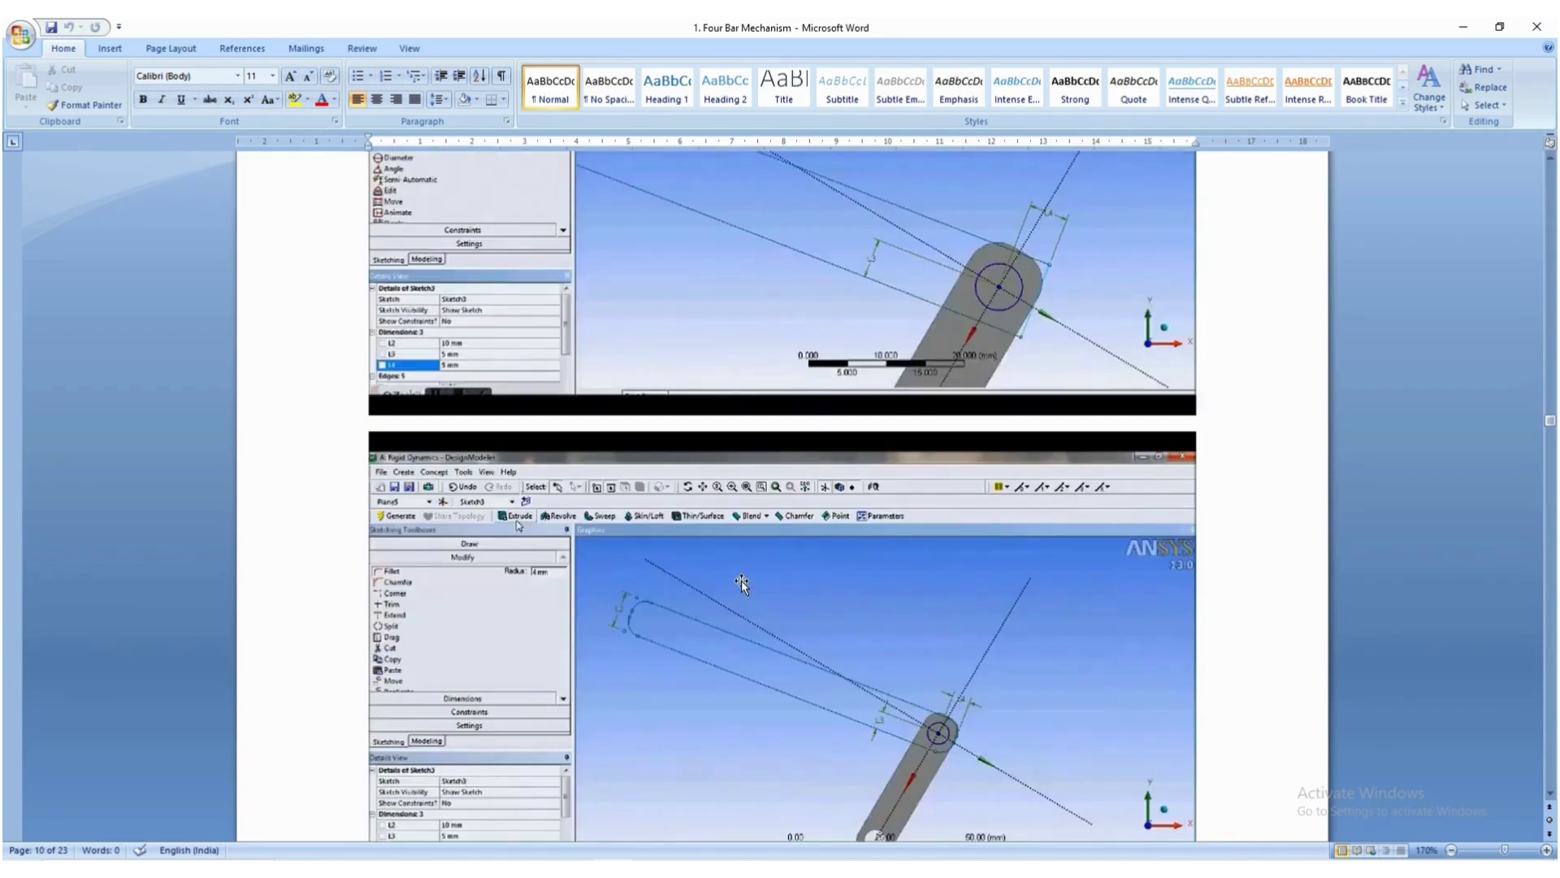
pyautogui.scroll(-5, 742, 582)
pyautogui.scroll(-10, 743, 581)
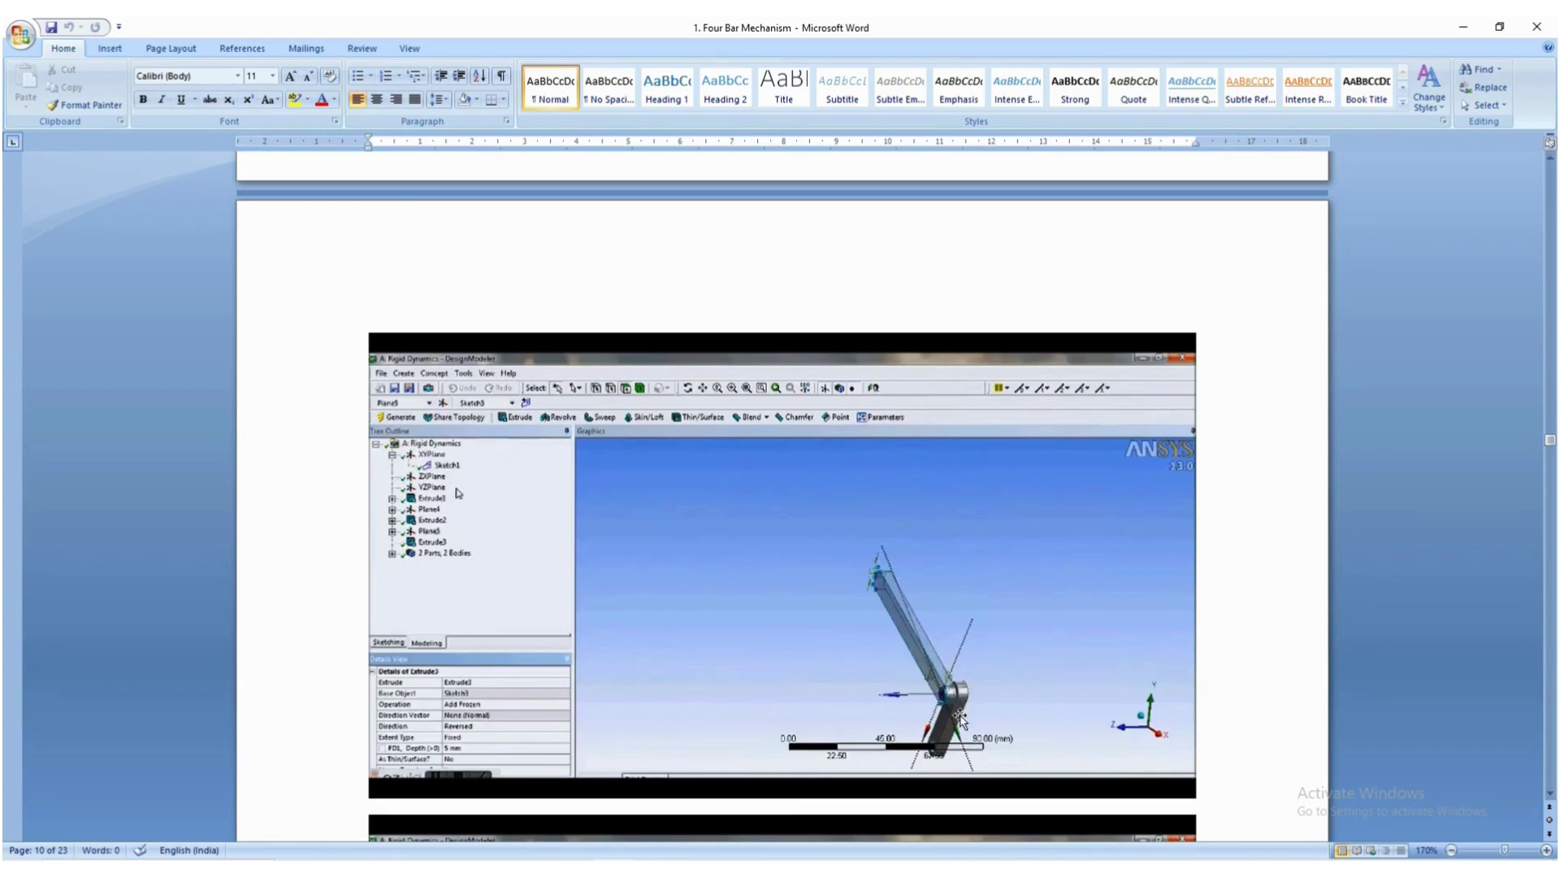
pyautogui.scroll(4, 946, 719)
pyautogui.scroll(-4, 939, 715)
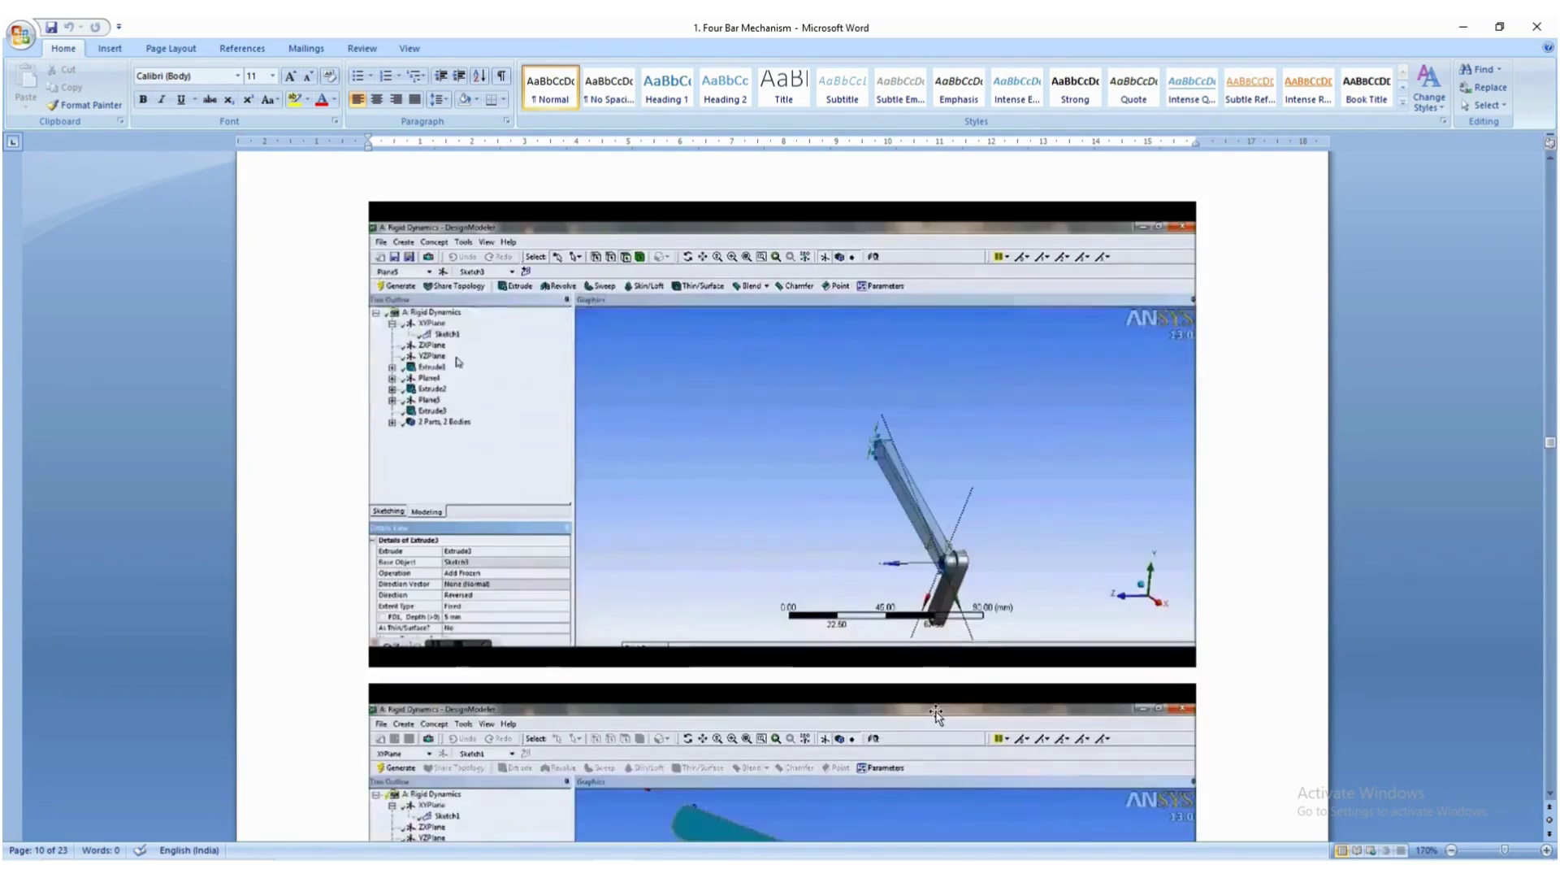
# Examine enlarged illustrations in the Word guide of the second link's extrude settings, end hole sketch and profile dimensions.
pyautogui.keyDown('ctrl'); pyautogui.scroll(4, 979, 597); pyautogui.keyUp('ctrl')
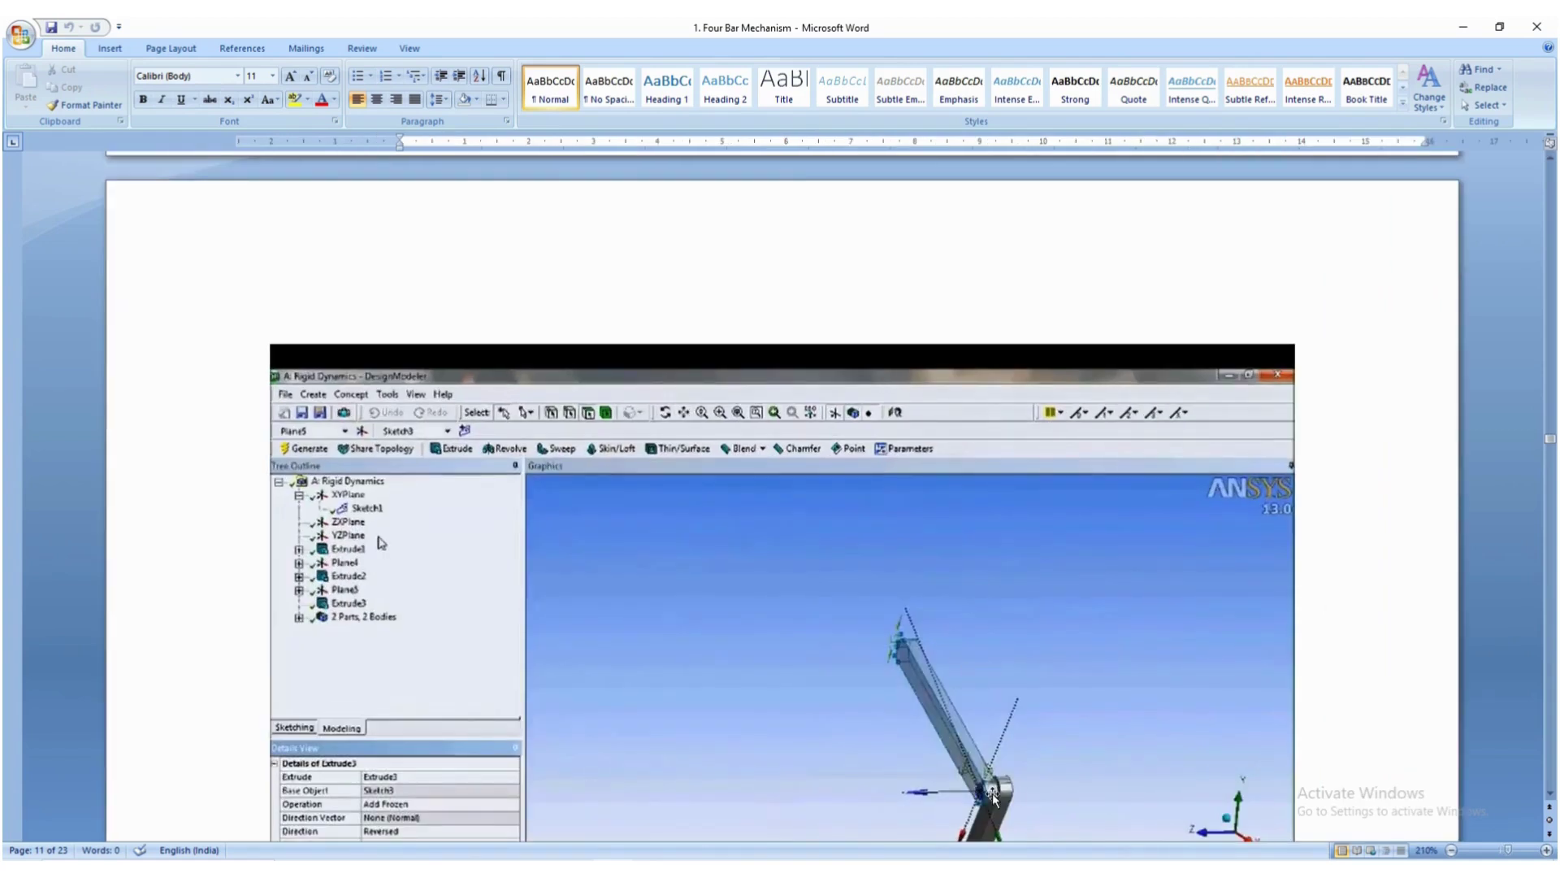
pyautogui.keyDown('ctrl'); pyautogui.scroll(3, 977, 800); pyautogui.keyUp('ctrl')
pyautogui.scroll(-5, 977, 794)
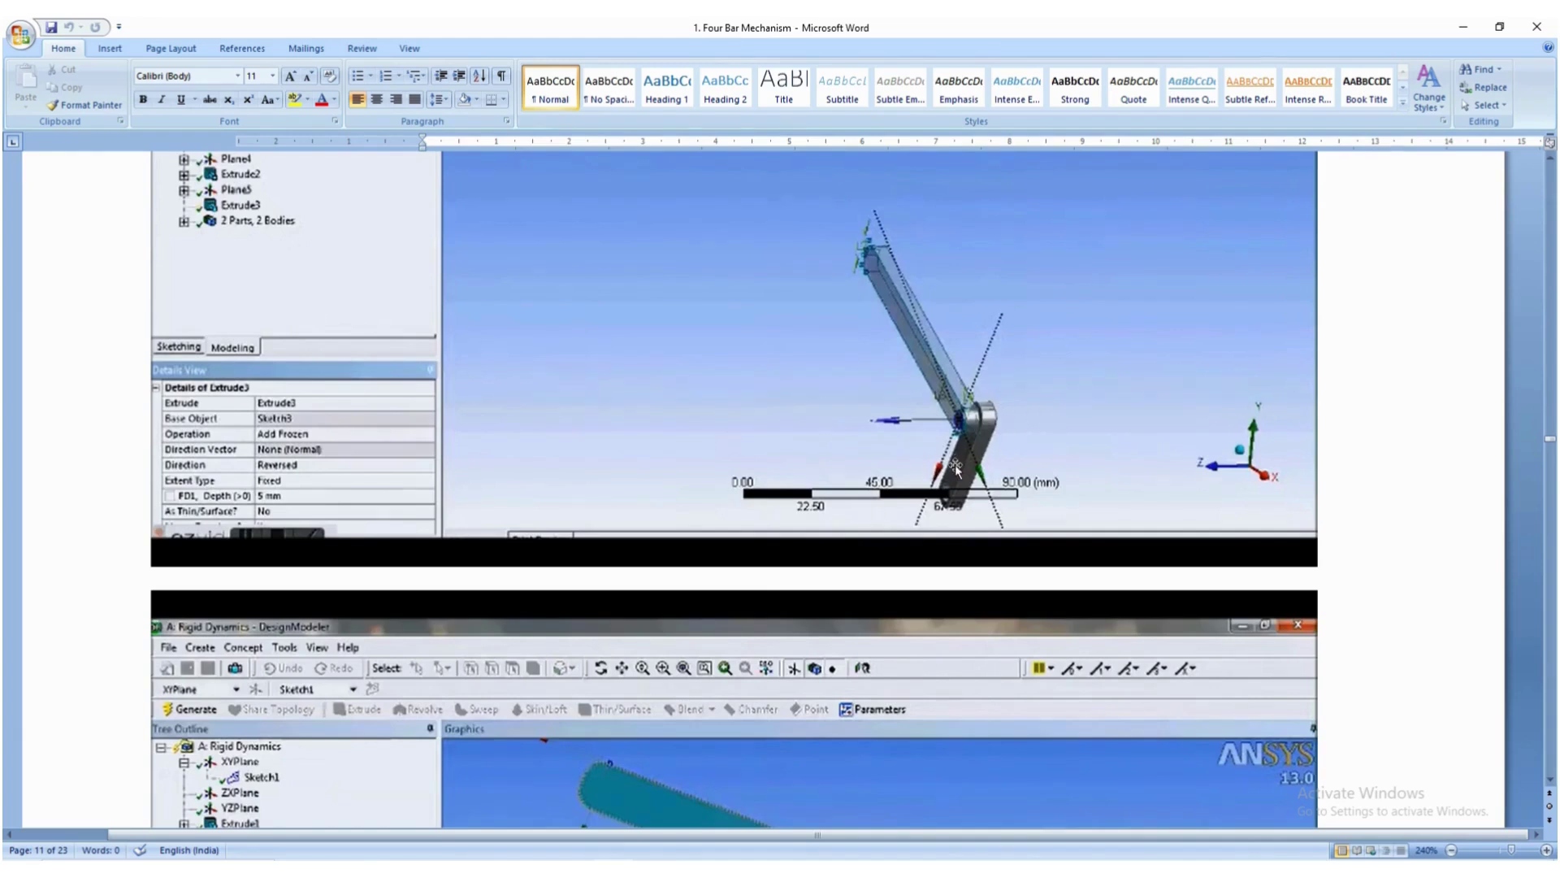
pyautogui.scroll(-4, 902, 463)
pyautogui.scroll(-8, 907, 489)
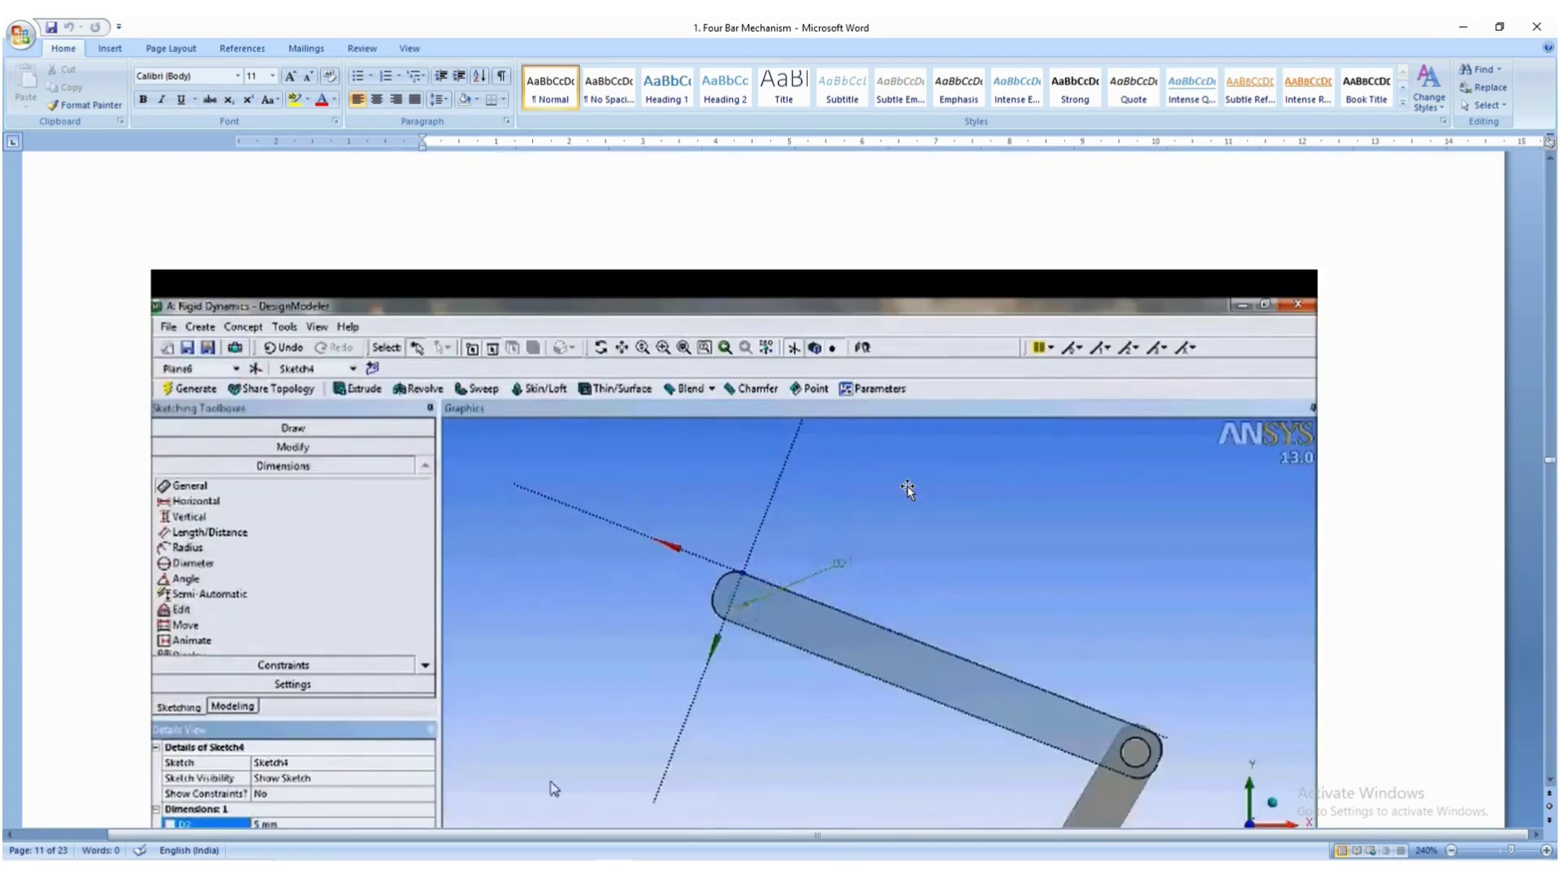
pyautogui.keyDown('ctrl'); pyautogui.scroll(4, 908, 488); pyautogui.keyUp('ctrl')
pyautogui.scroll(2, 909, 486)
pyautogui.keyDown('ctrl'); pyautogui.scroll(-3, 910, 486); pyautogui.keyUp('ctrl')
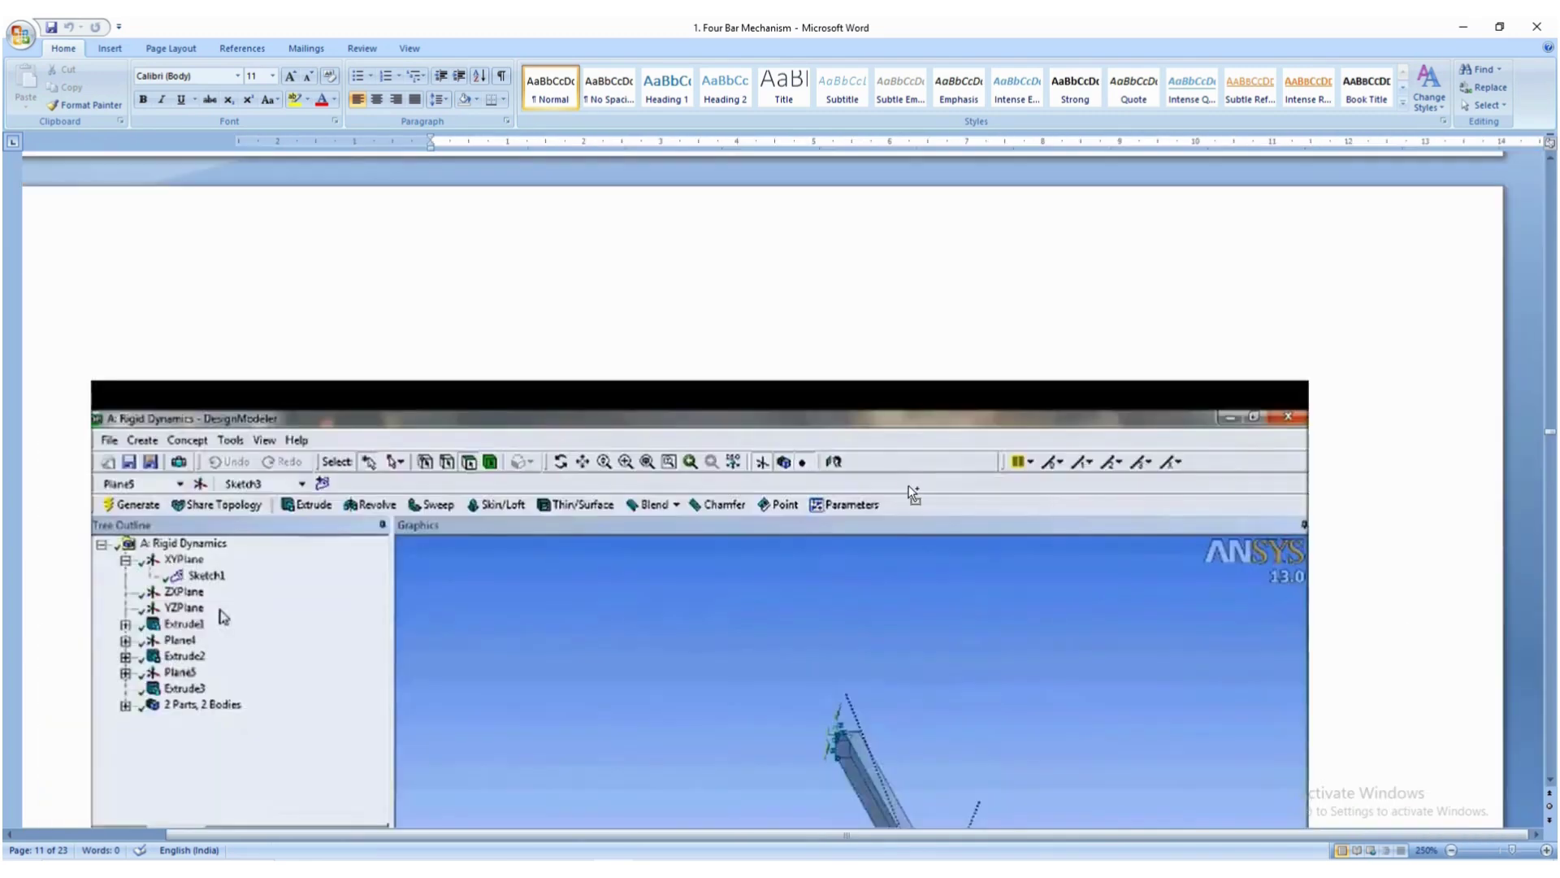
pyautogui.scroll(7, 909, 486)
pyautogui.scroll(5, 909, 486)
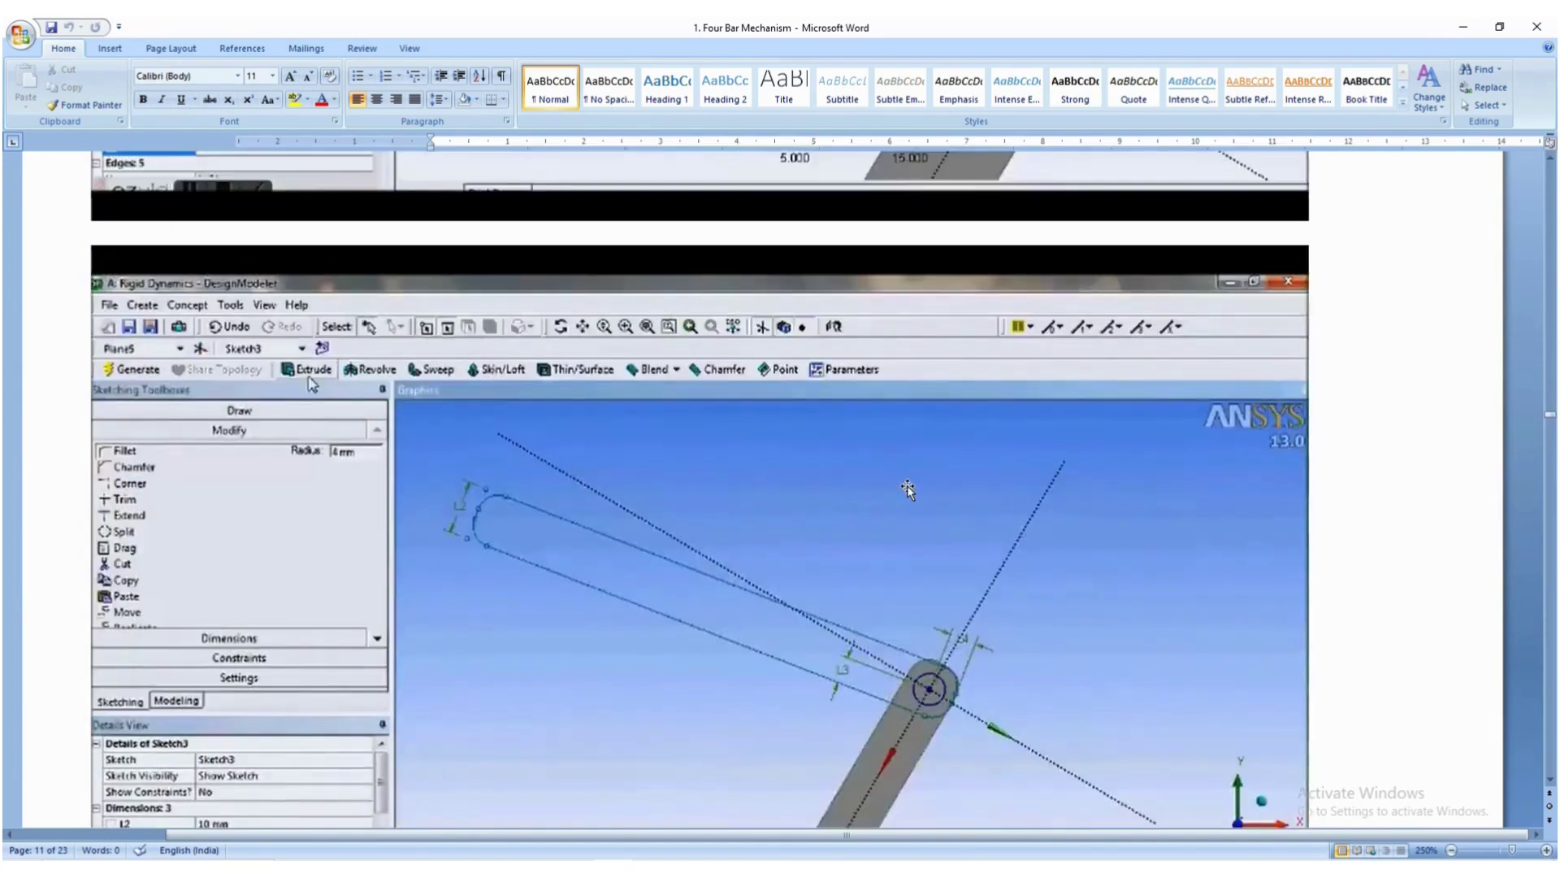
pyautogui.scroll(5, 907, 488)
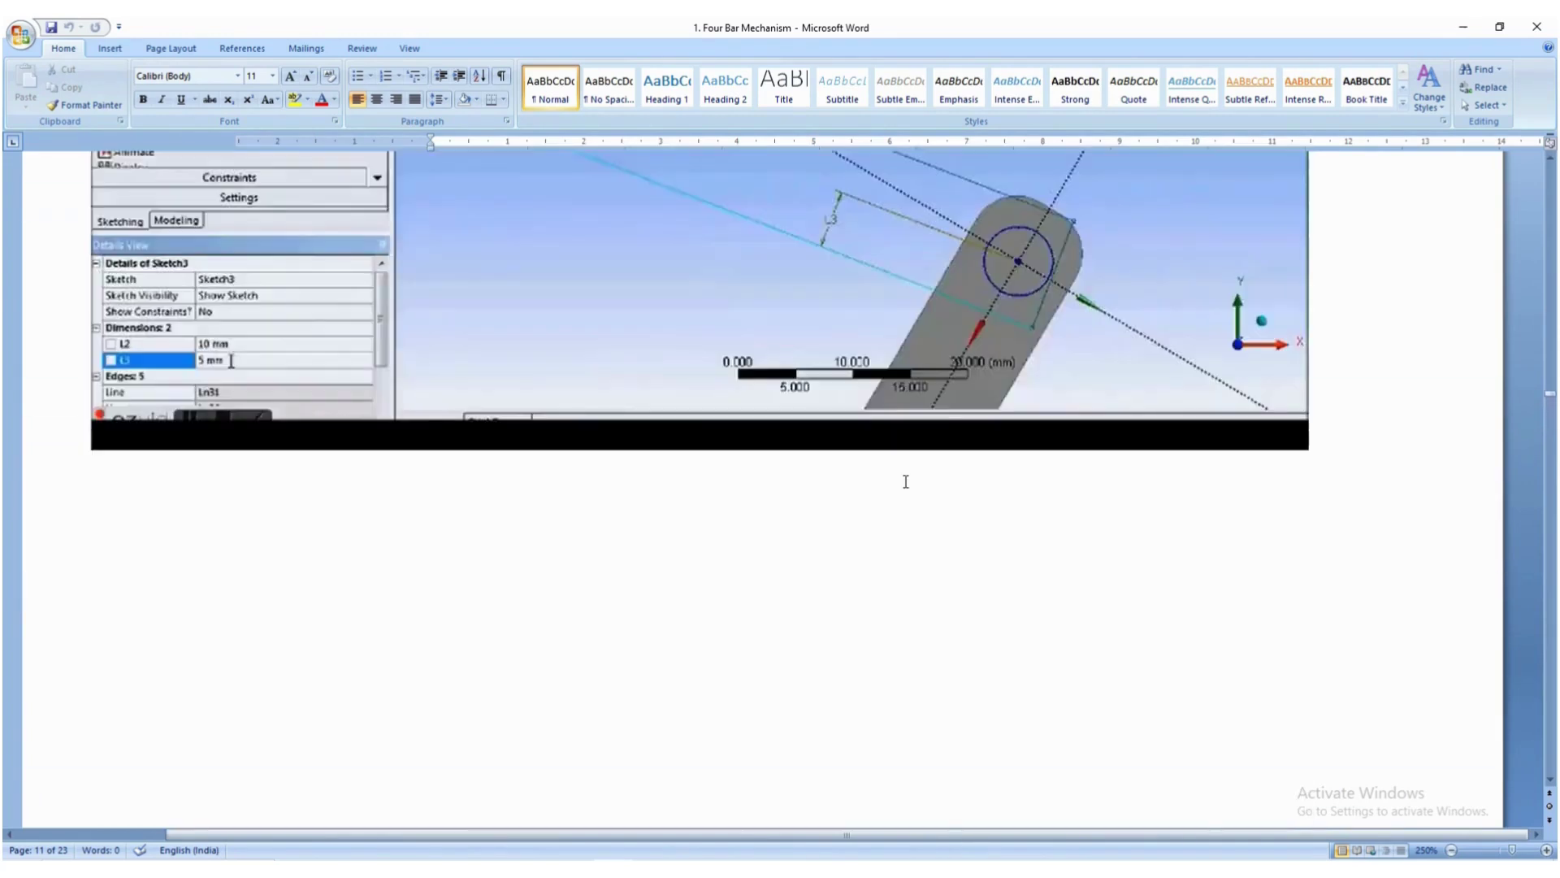
# Examine the Word guide's illustrations of the second link's end-profile constraints and dimensions.
pyautogui.keyDown('ctrl'); pyautogui.scroll(-5, 905, 481); pyautogui.keyUp('ctrl')
pyautogui.keyDown('ctrl'); pyautogui.scroll(-7, 904, 481); pyautogui.keyUp('ctrl')
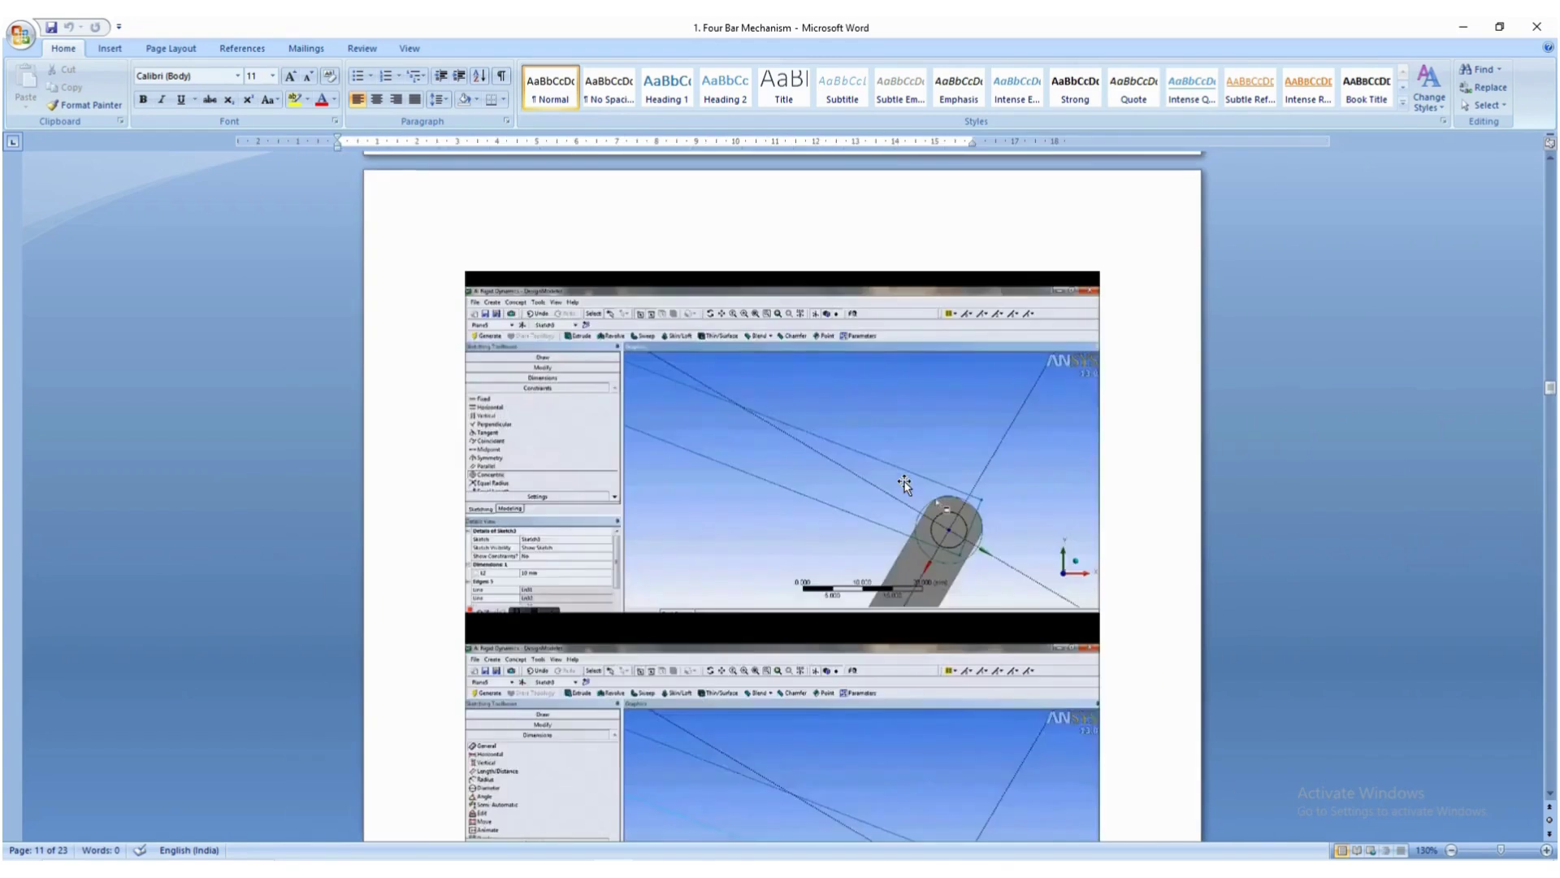
pyautogui.scroll(-6, 904, 481)
pyautogui.scroll(-15, 904, 485)
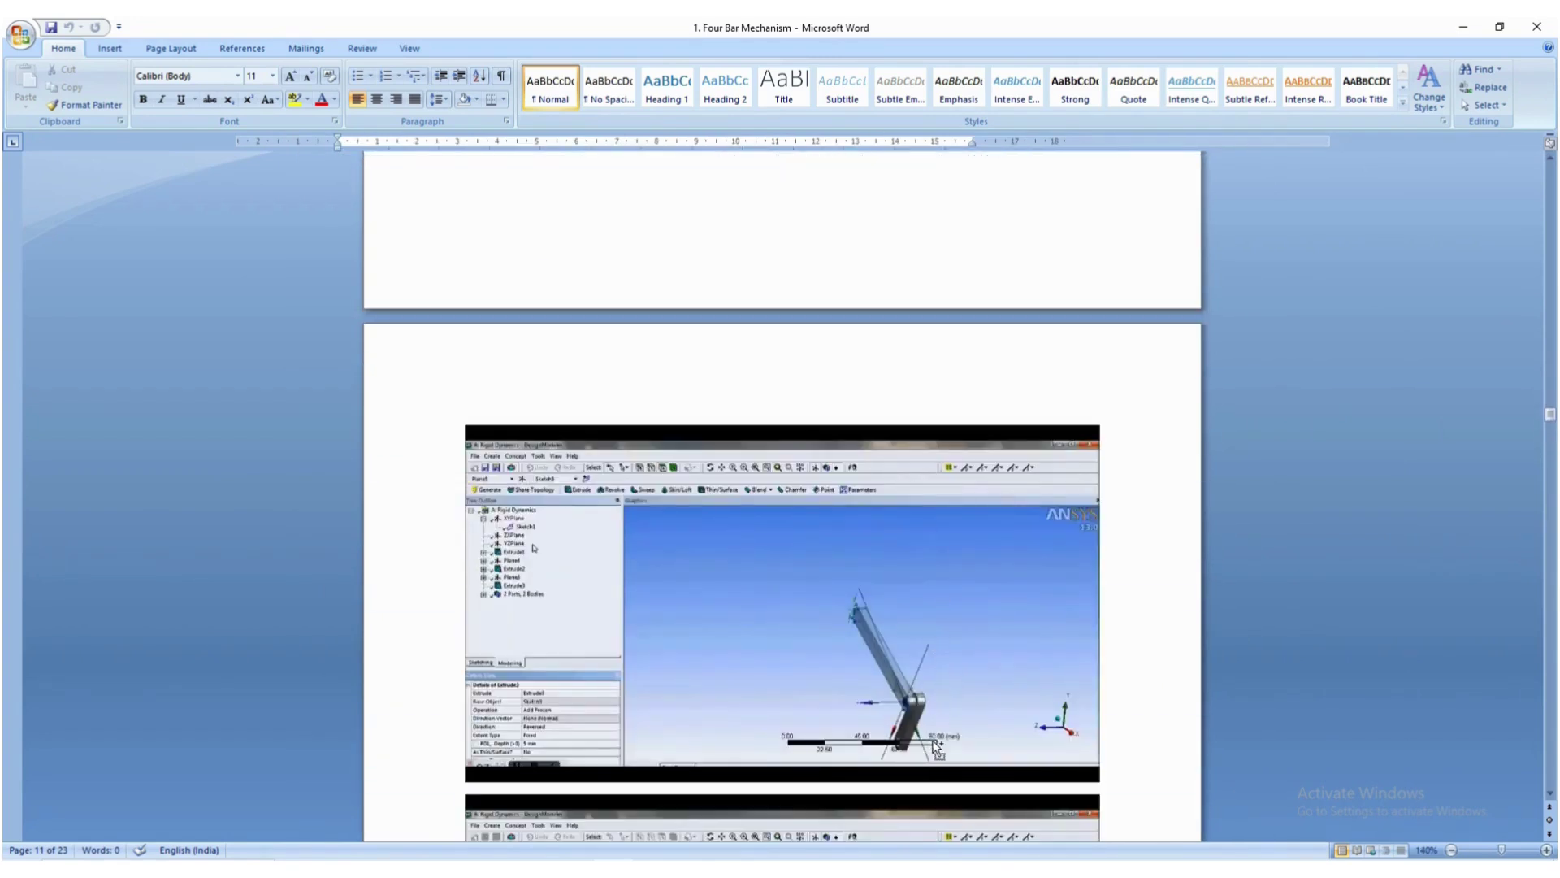
pyautogui.keyDown('ctrl'); pyautogui.scroll(6, 934, 735); pyautogui.keyUp('ctrl')
pyautogui.keyDown('ctrl'); pyautogui.scroll(-3, 947, 681); pyautogui.keyUp('ctrl')
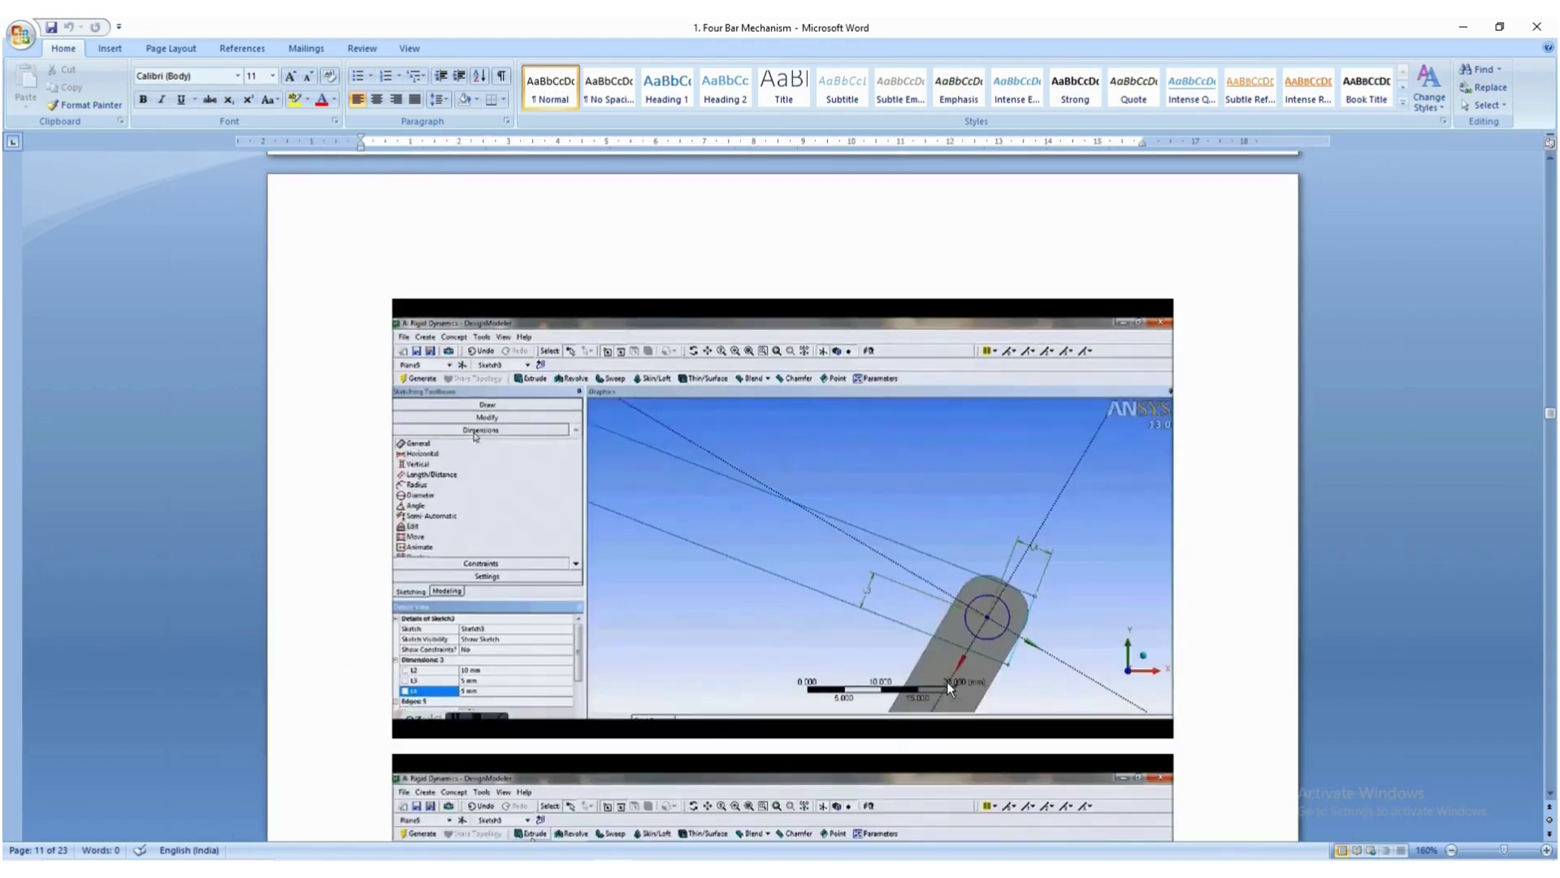
pyautogui.keyDown('ctrl'); pyautogui.scroll(-4, 947, 681); pyautogui.keyUp('ctrl')
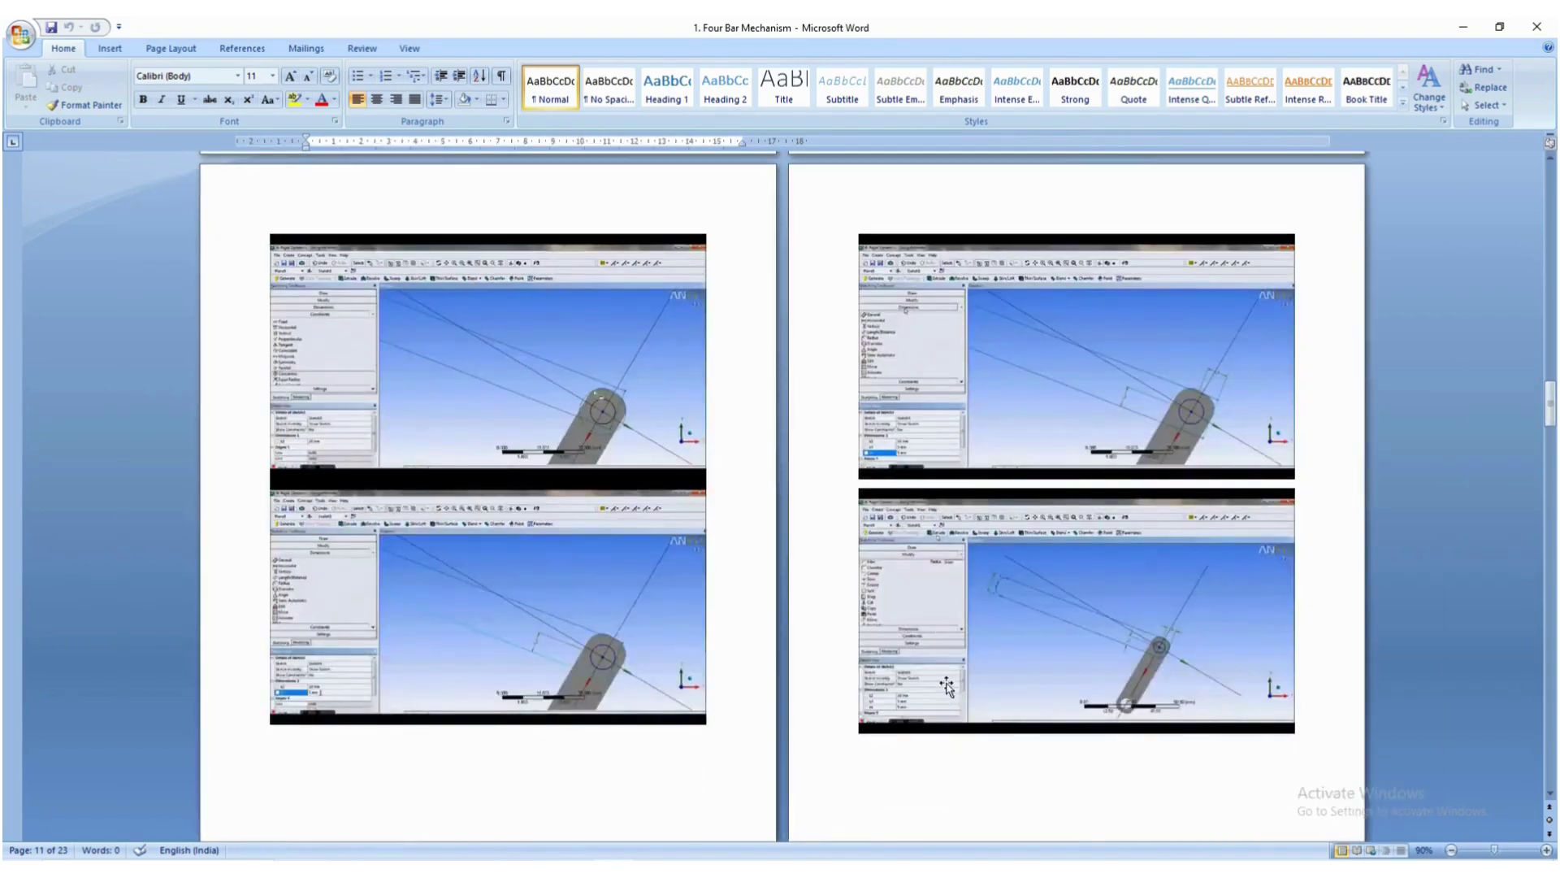
pyautogui.keyDown('ctrl'); pyautogui.scroll(7, 948, 690); pyautogui.keyUp('ctrl')
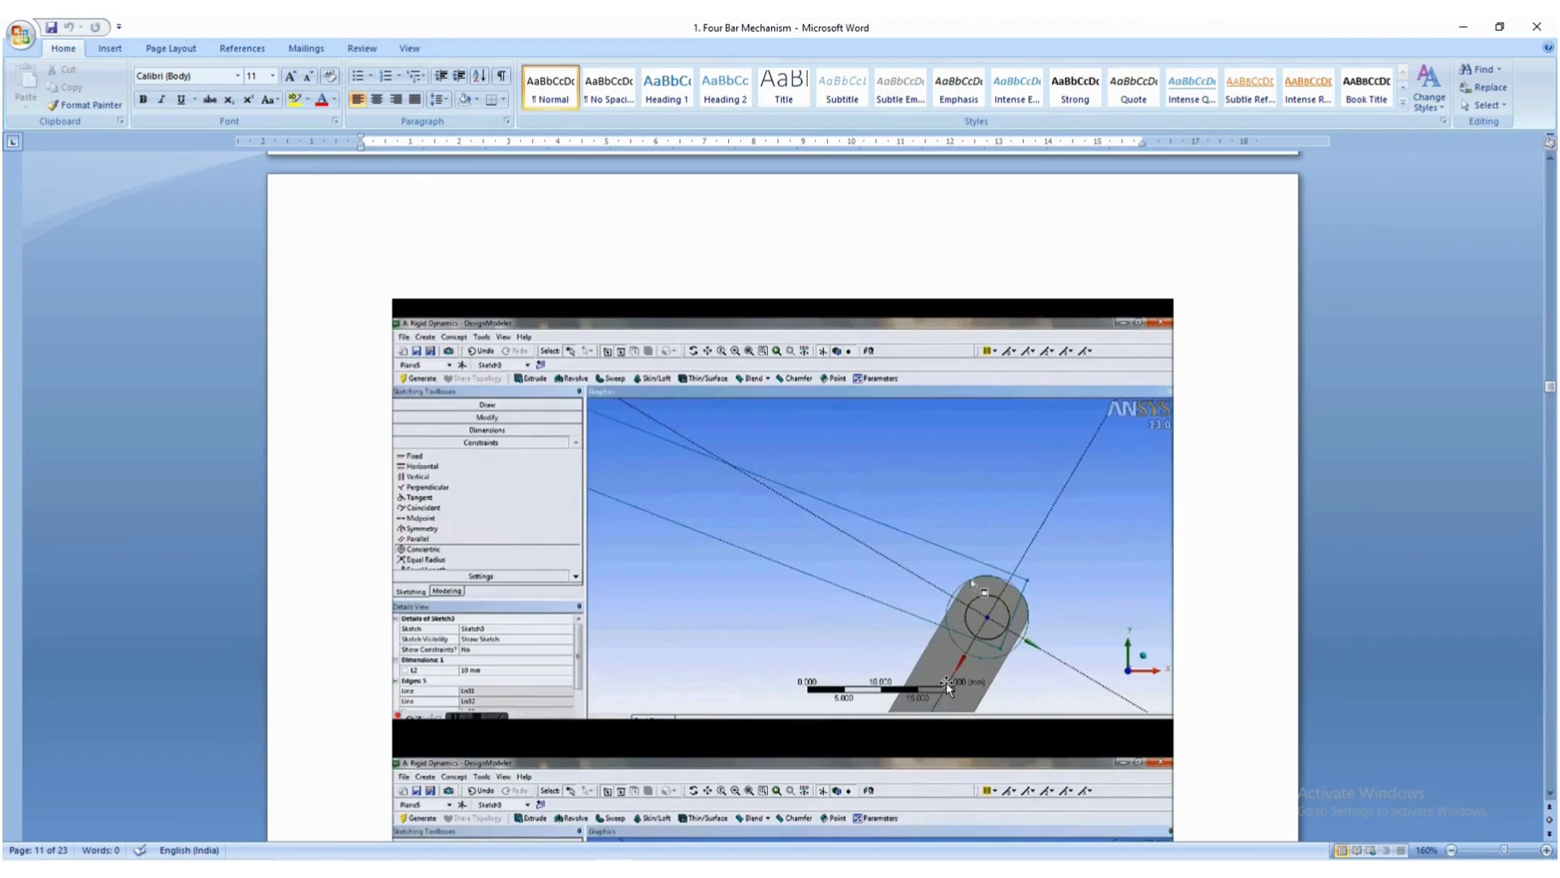
# Examine the Word guide's enlarged illustrations of the second link's extrude settings and the face plane that follows it.
pyautogui.scroll(-10, 946, 681)
pyautogui.scroll(-8, 946, 682)
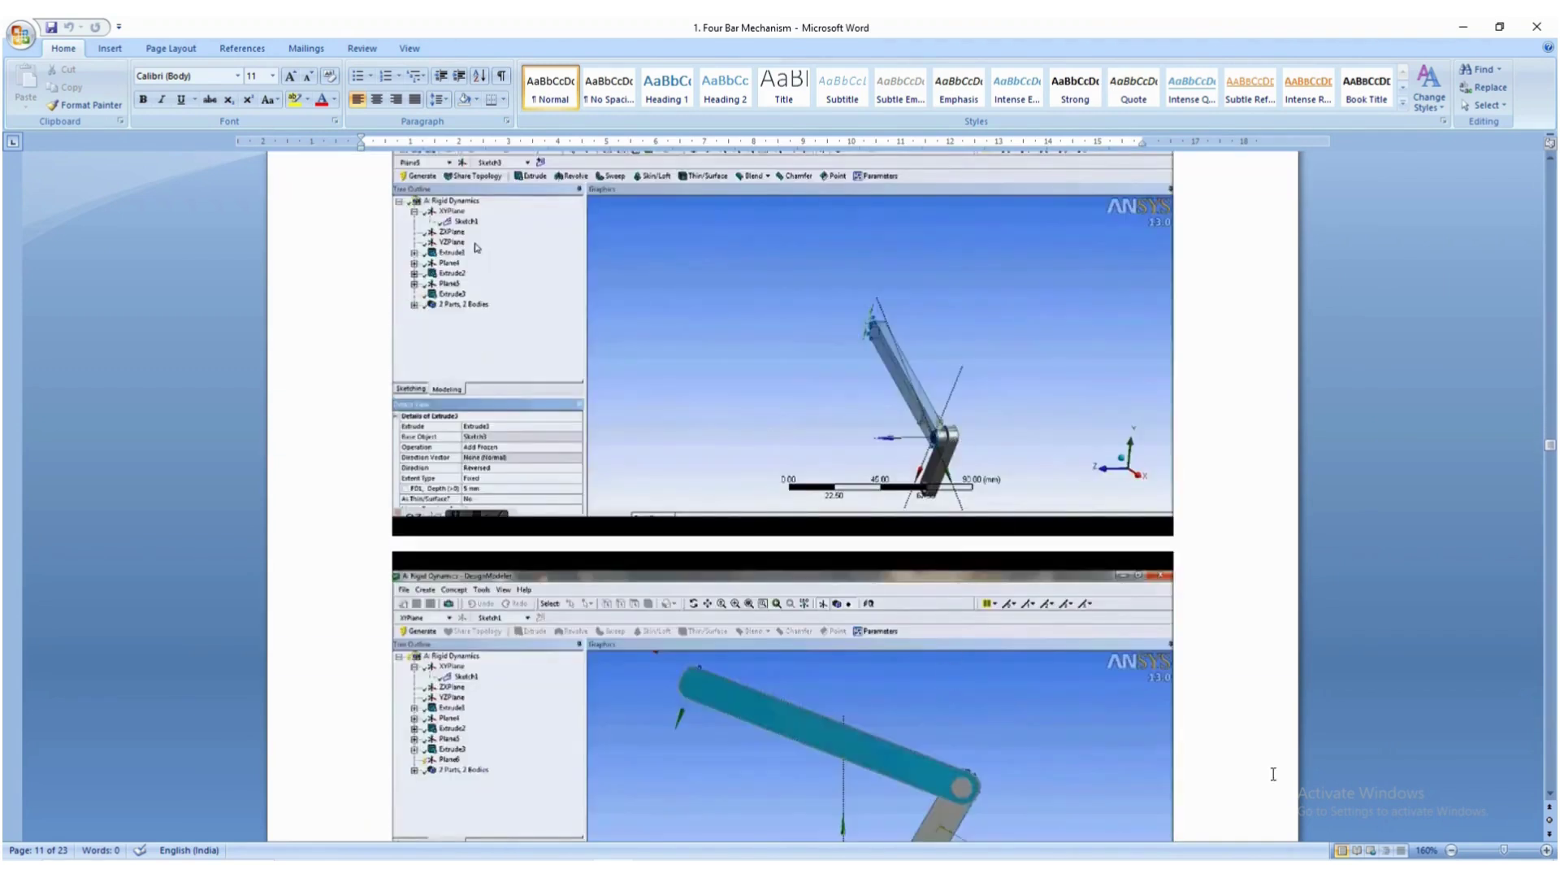
pyautogui.click(1546, 850)
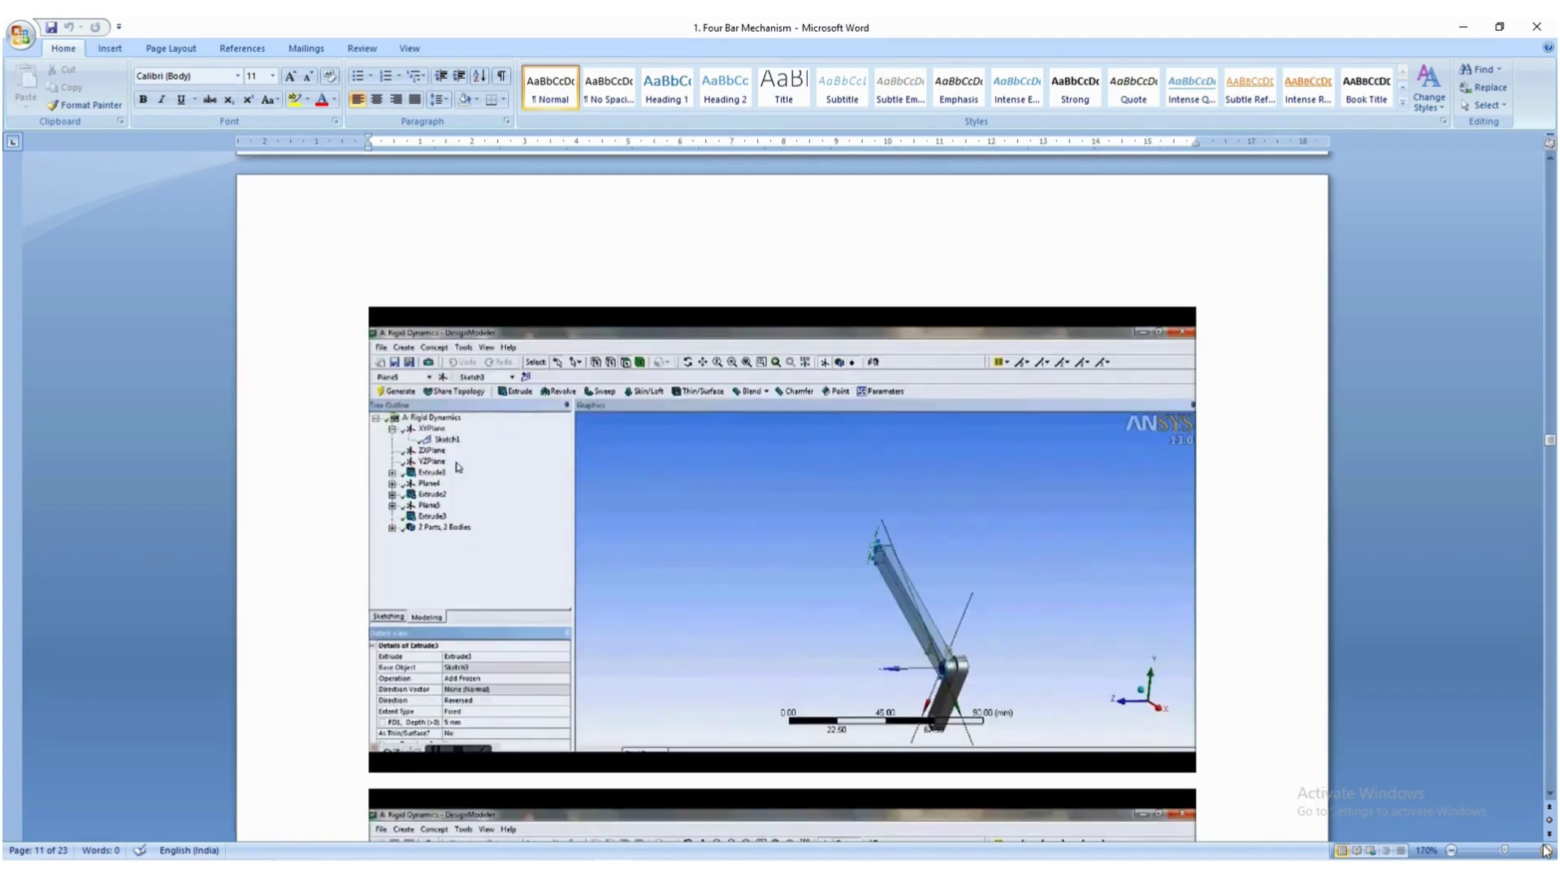
pyautogui.click(1546, 850)
pyautogui.scroll(-5, 1211, 746)
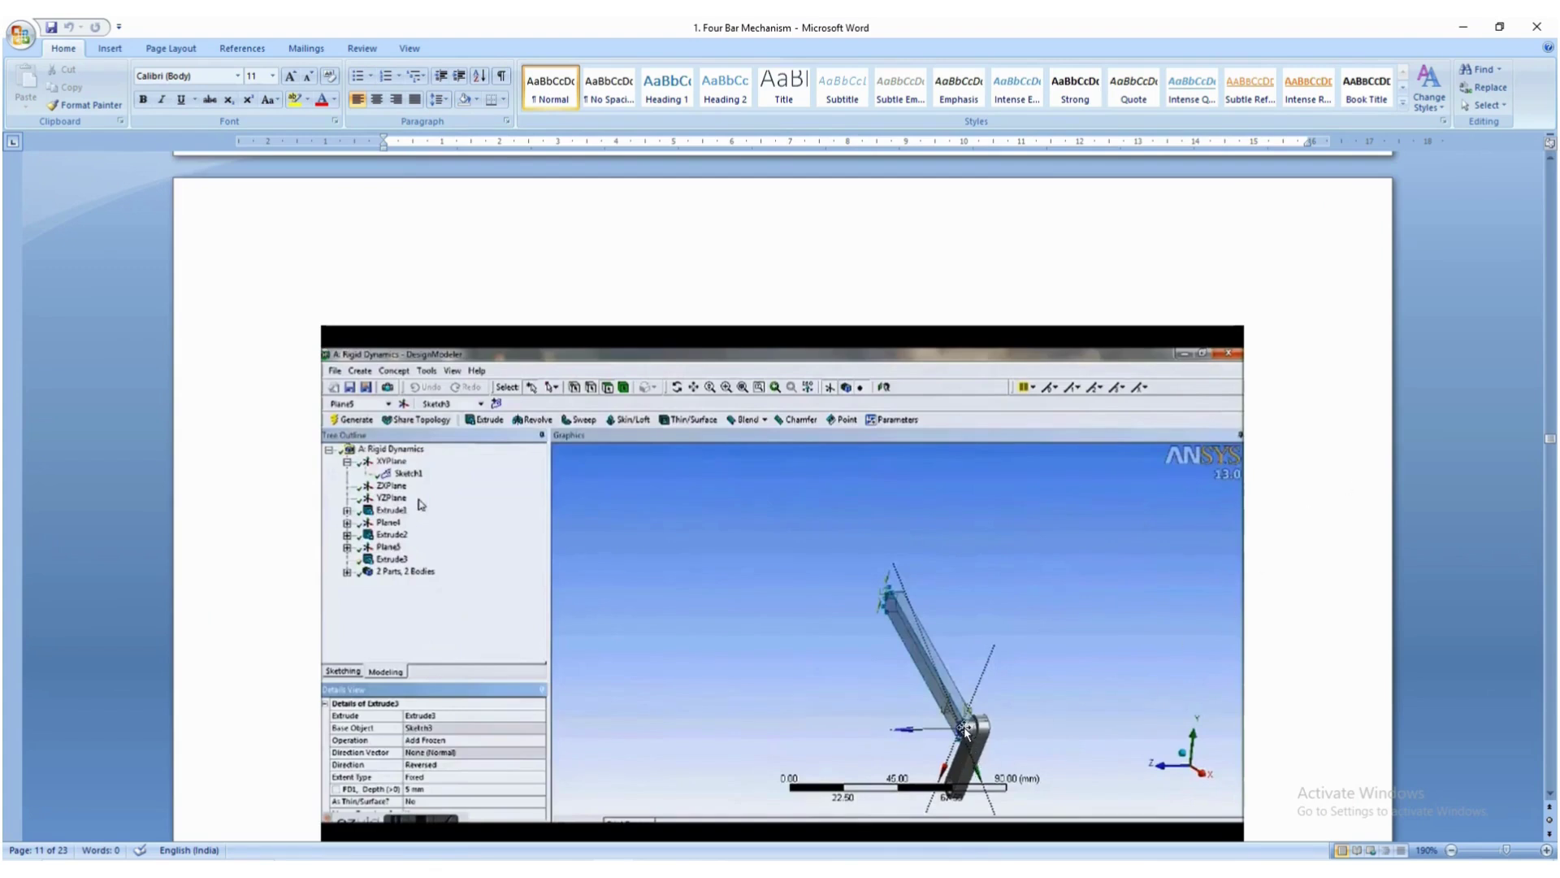
pyautogui.scroll(-8, 966, 730)
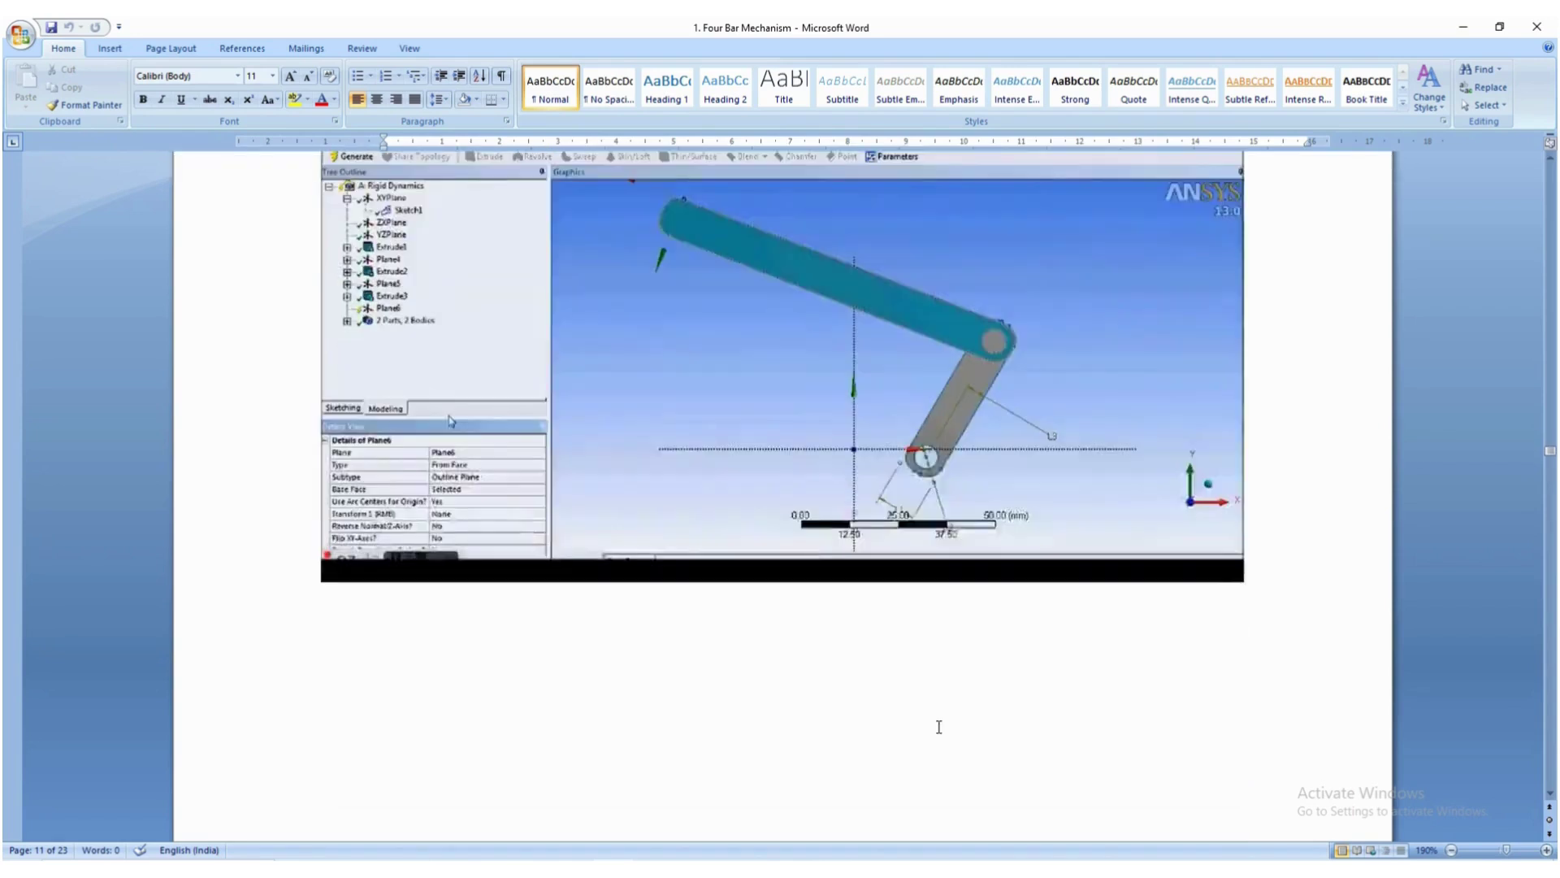
pyautogui.scroll(-15, 918, 709)
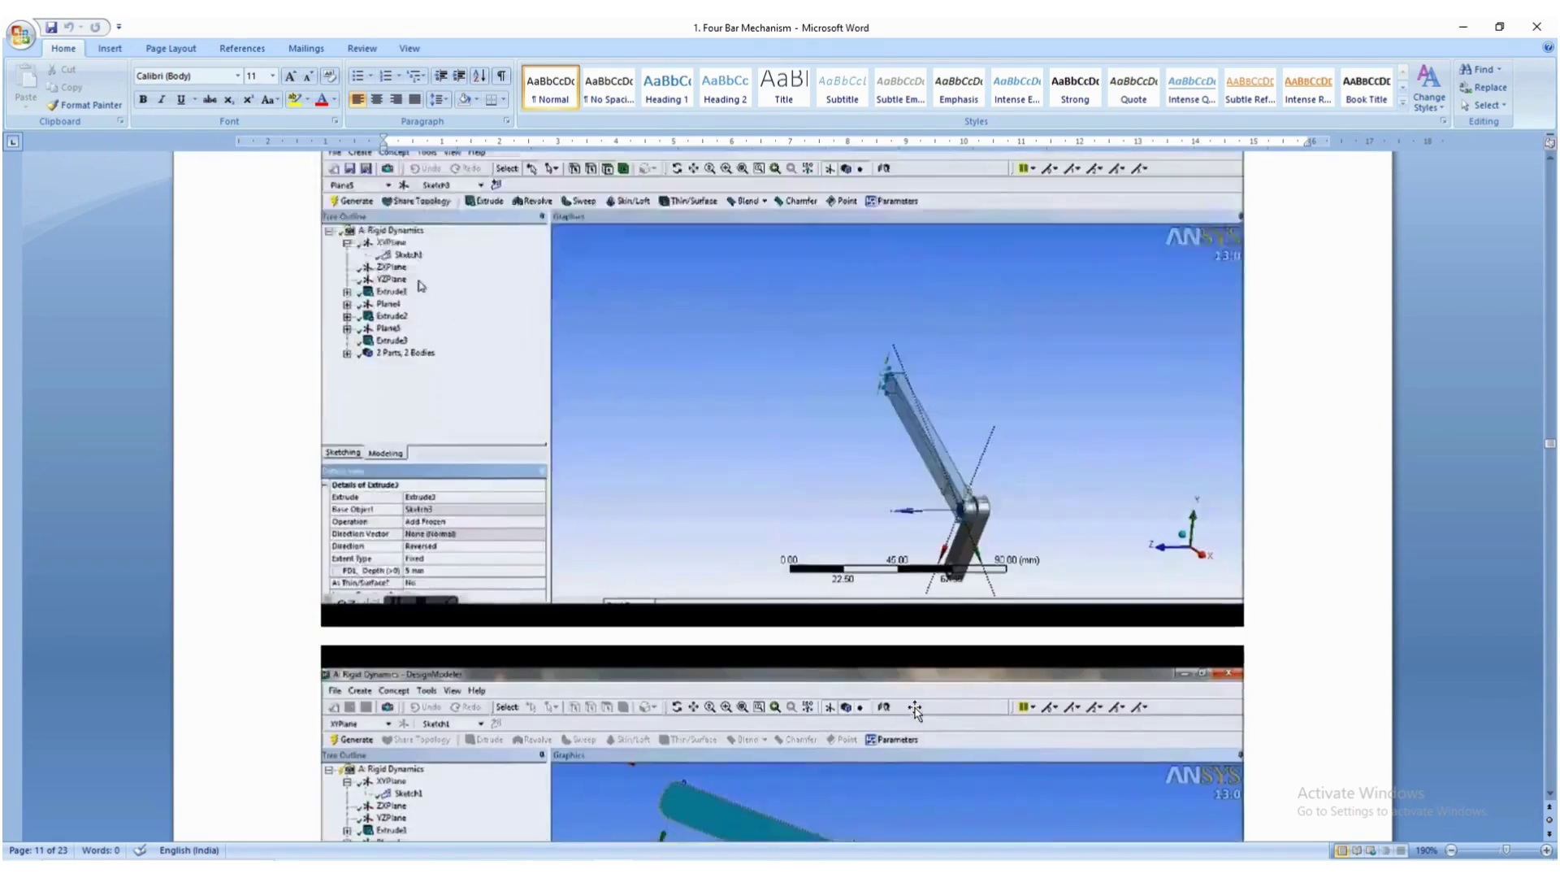
pyautogui.scroll(-20, 906, 713)
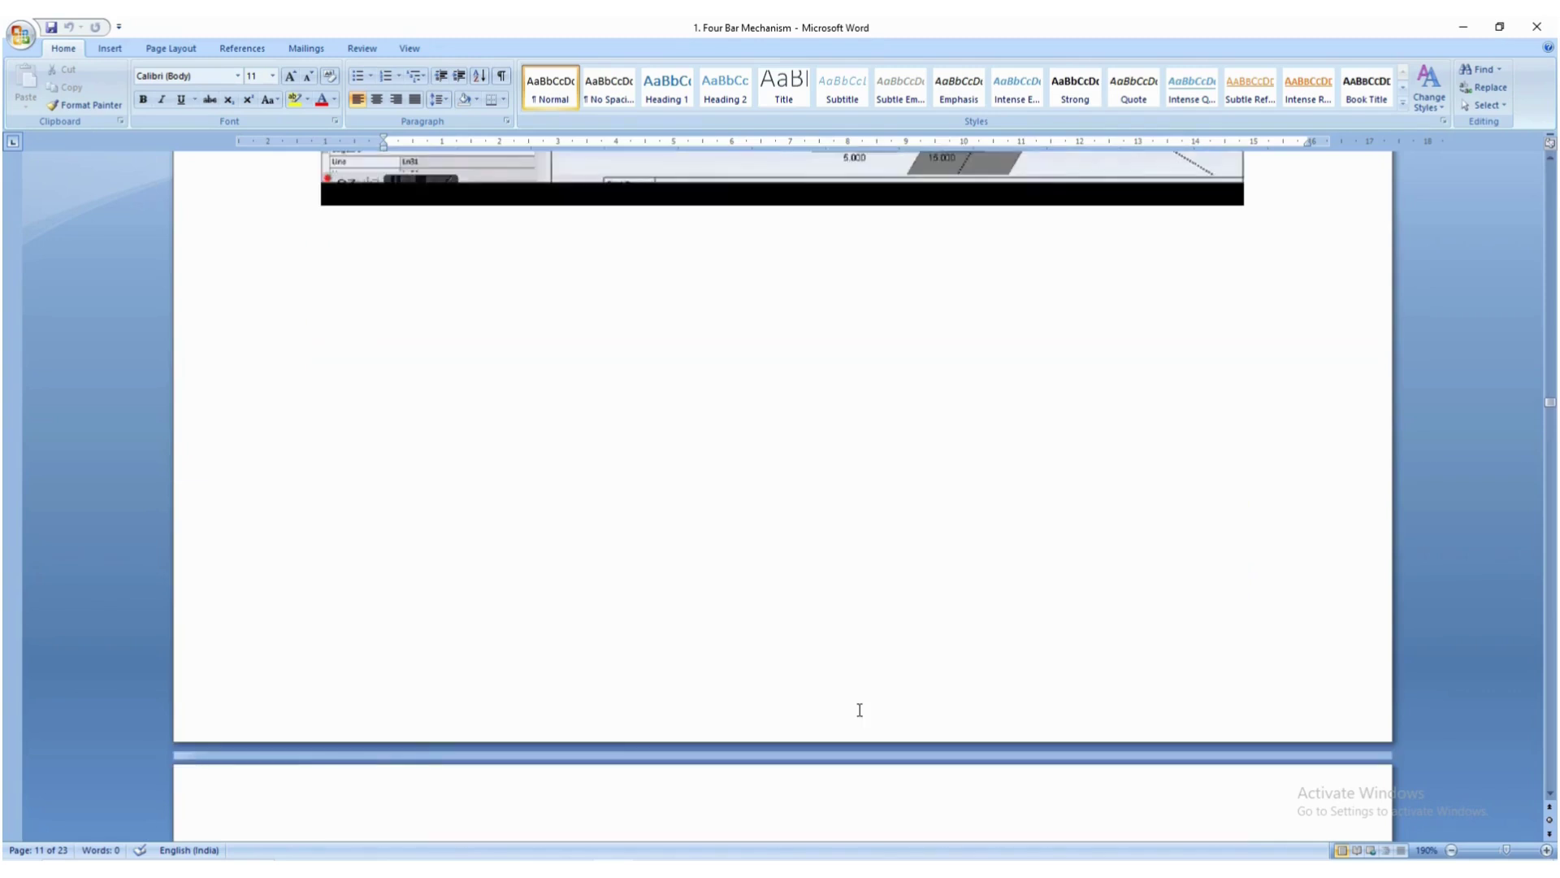
# Go back in the Word guide to the illustration of the plane based on the pin's end face.
pyautogui.scroll(15, 858, 709)
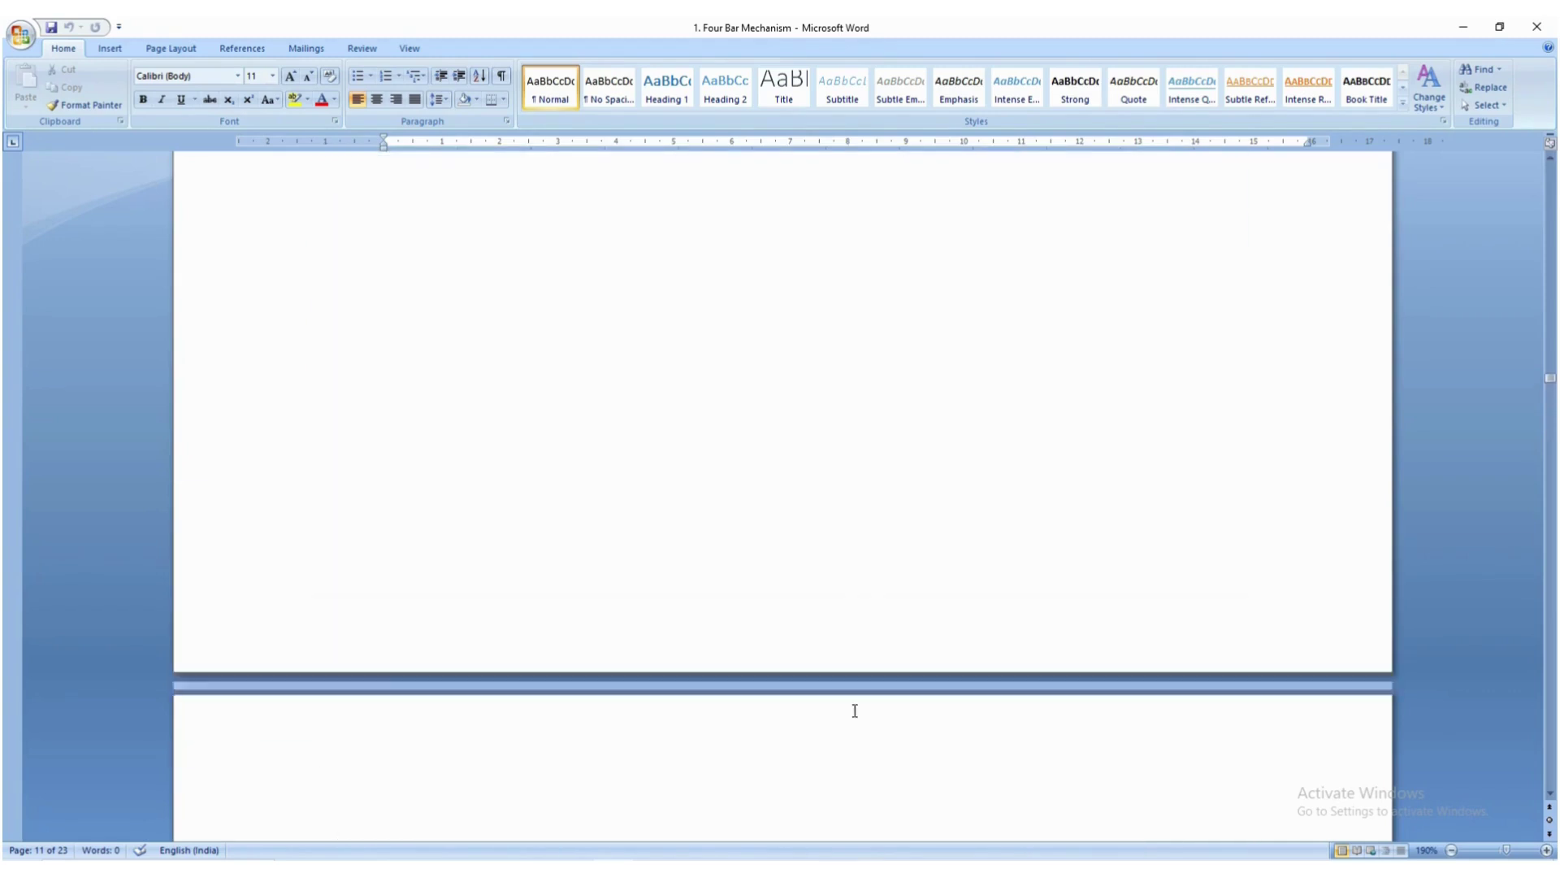
pyautogui.scroll(15, 855, 710)
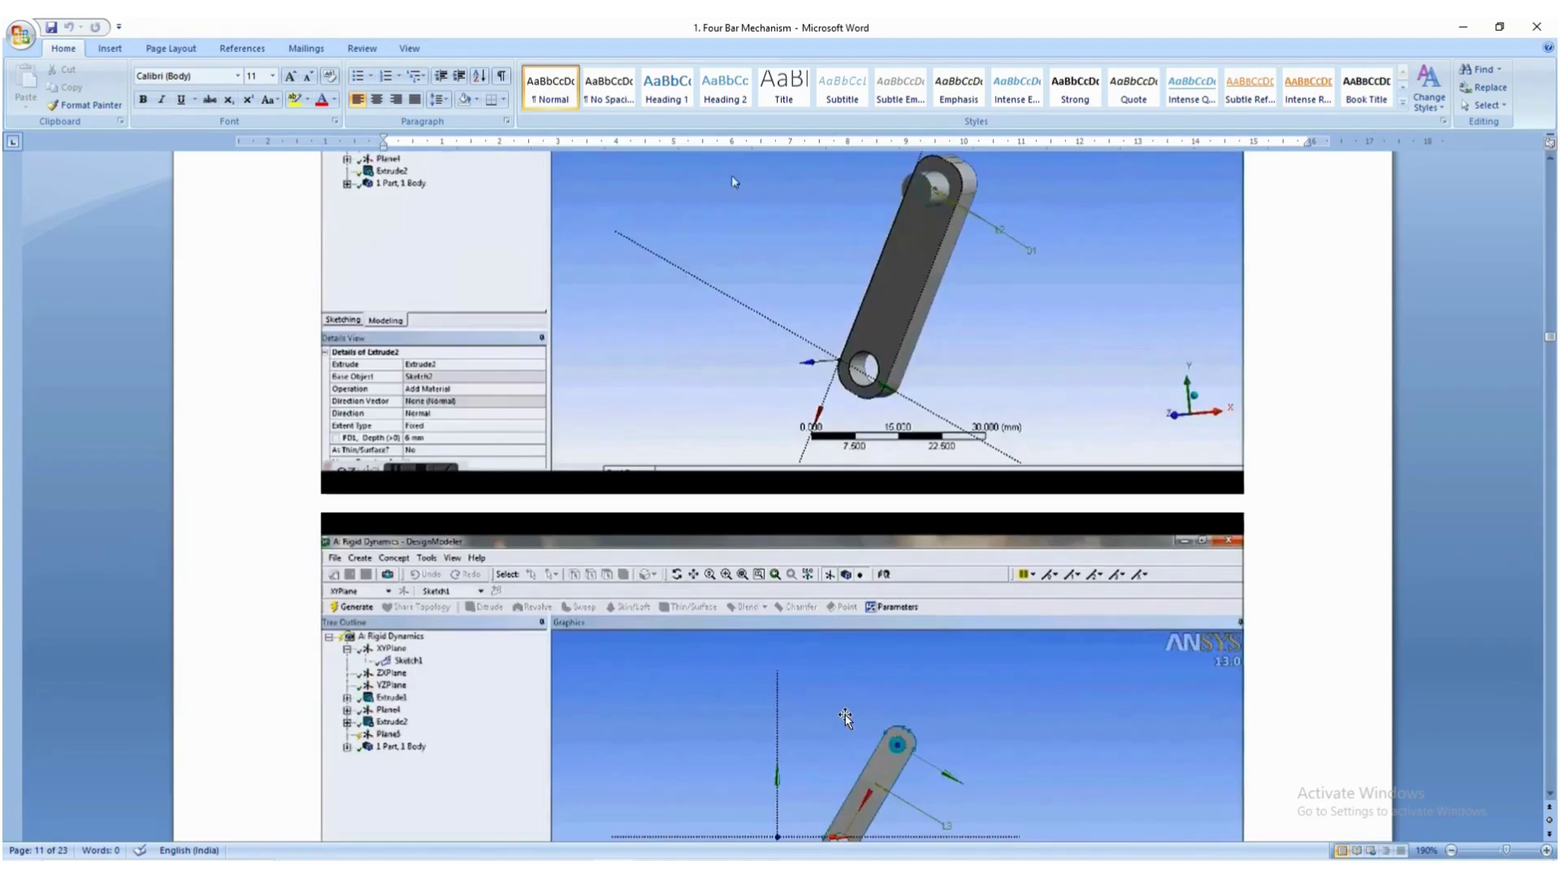
pyautogui.scroll(-5, 845, 731)
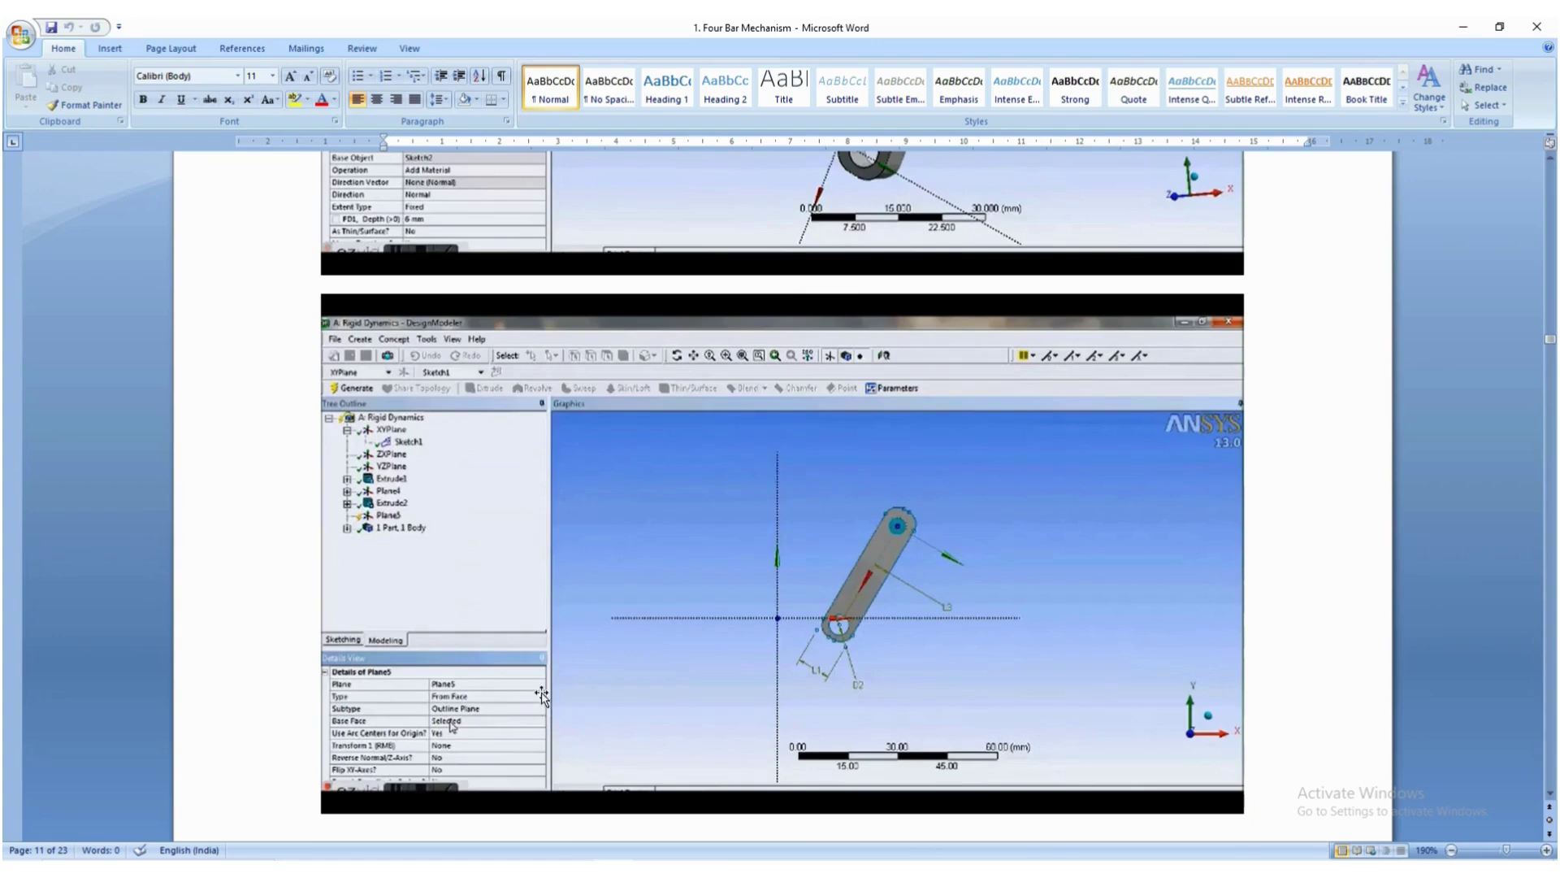
# Switch to DesignModeler and generate a new plane of type From Face, using the pin's circular end face as the base face.
pyautogui.hotkey('alt', 'Tab')
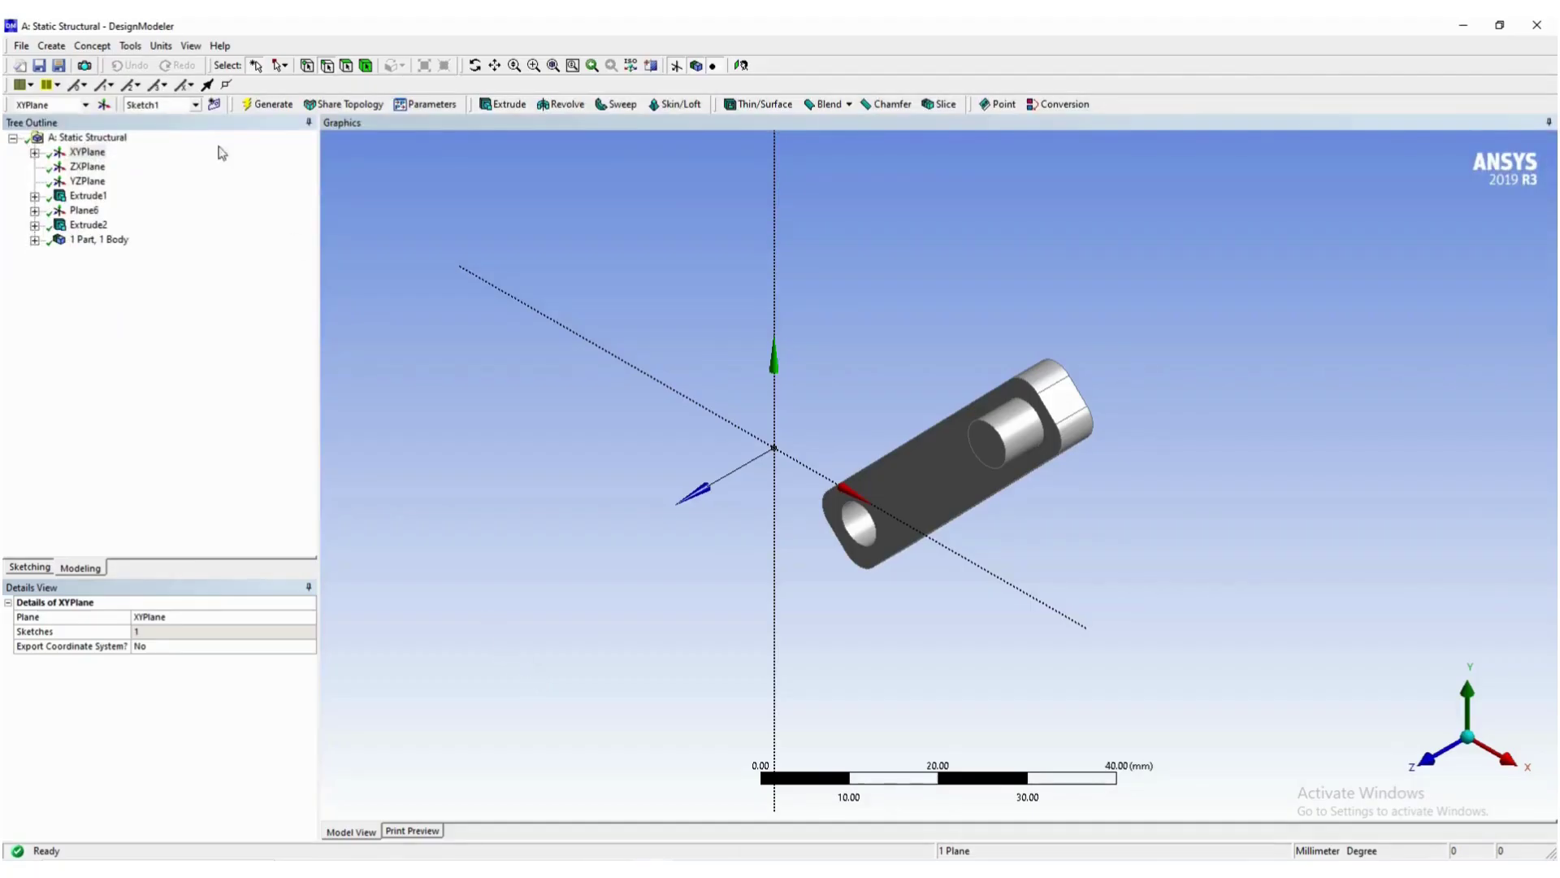
pyautogui.click(104, 104)
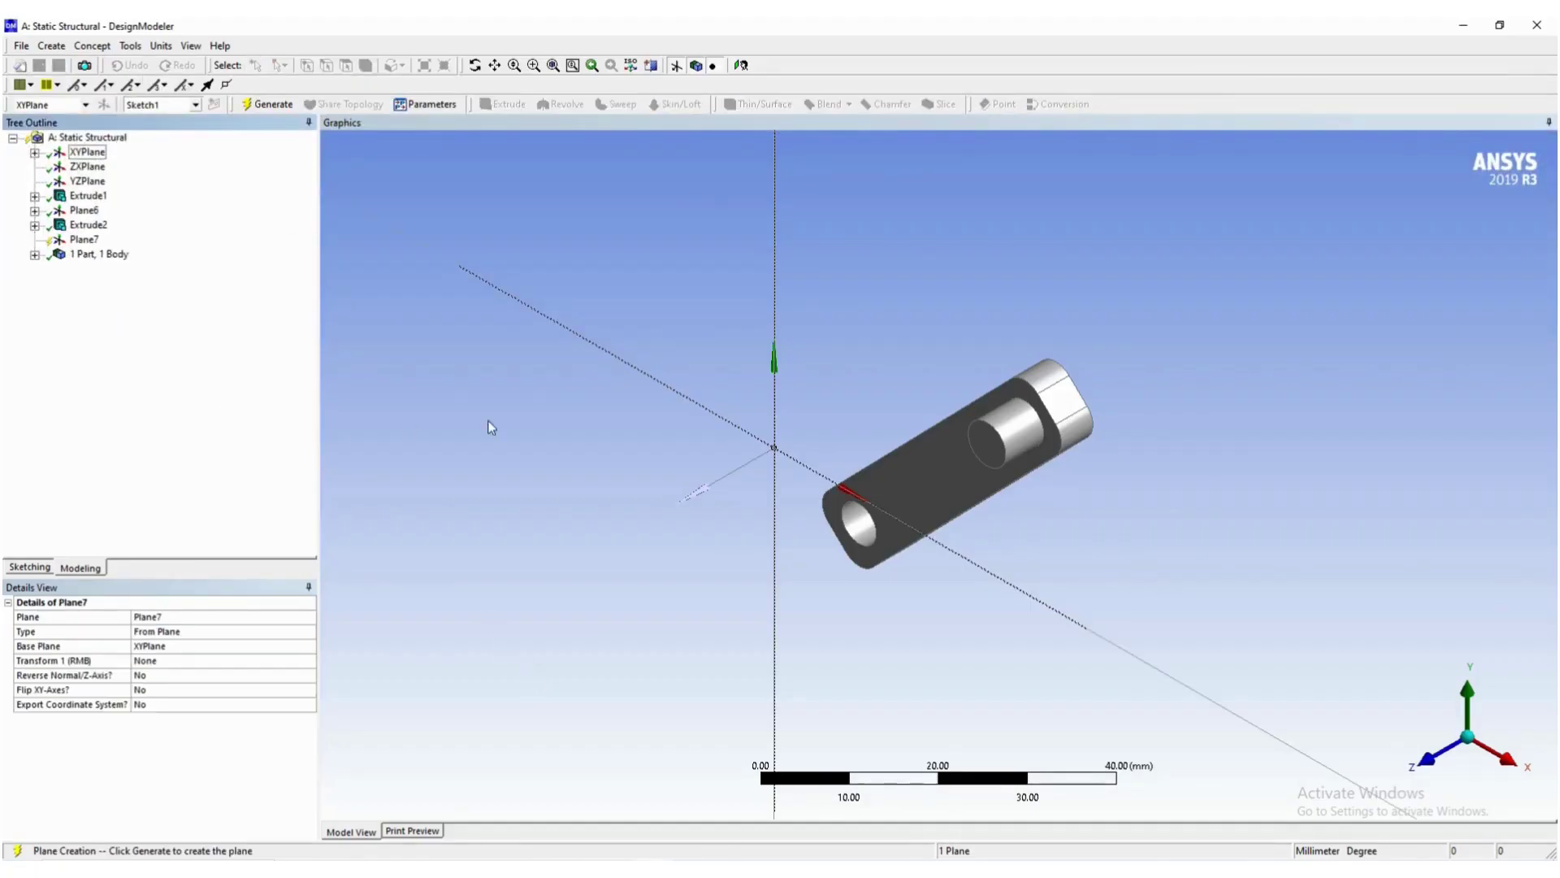
pyautogui.click(173, 632)
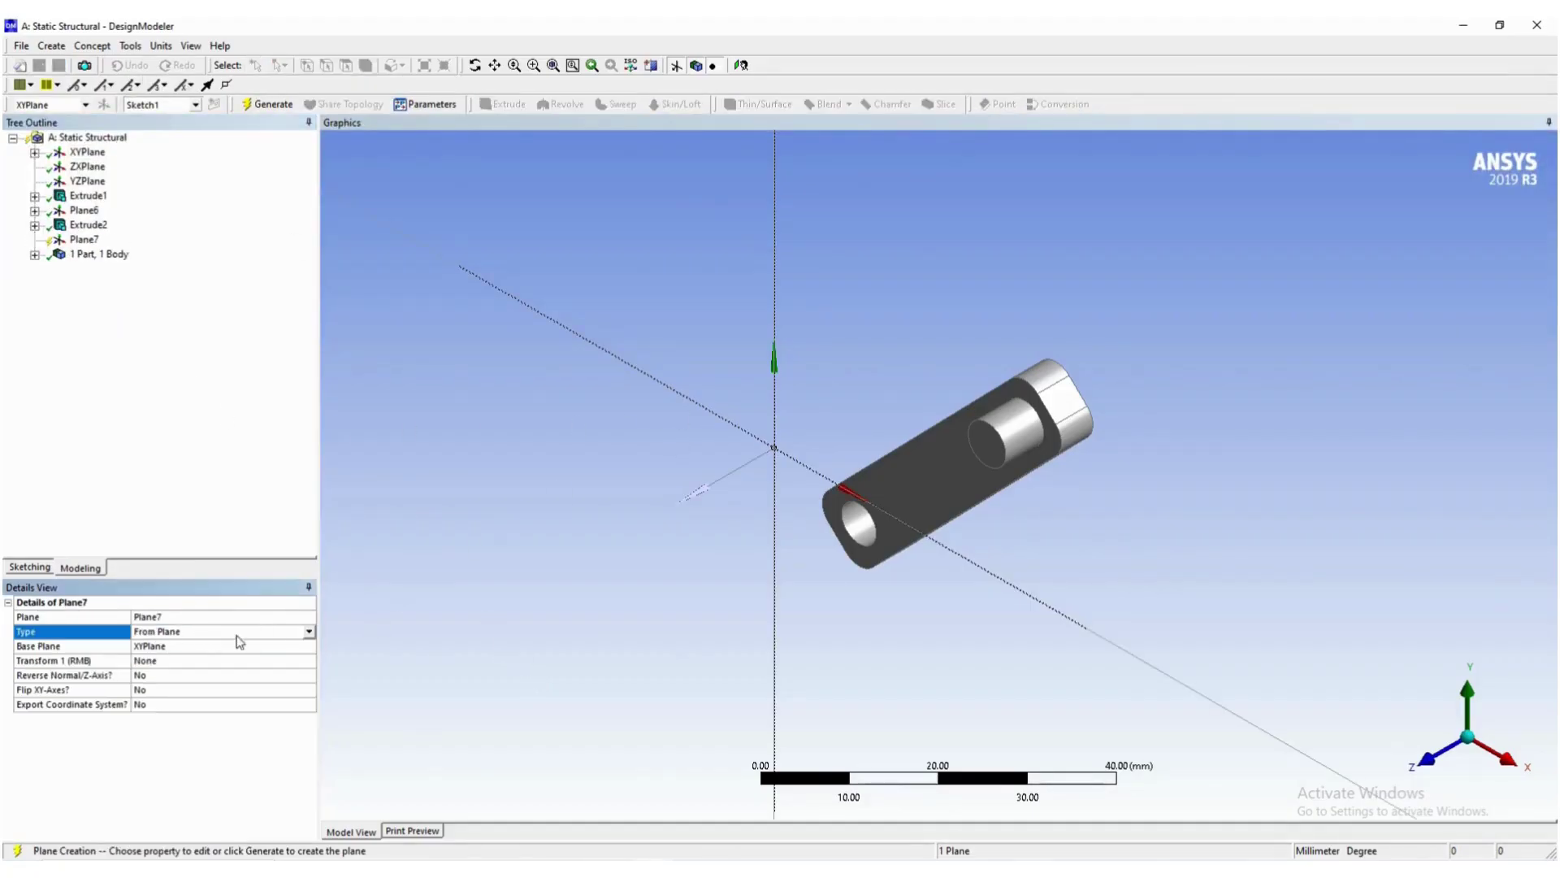
pyautogui.click(309, 634)
pyautogui.click(181, 660)
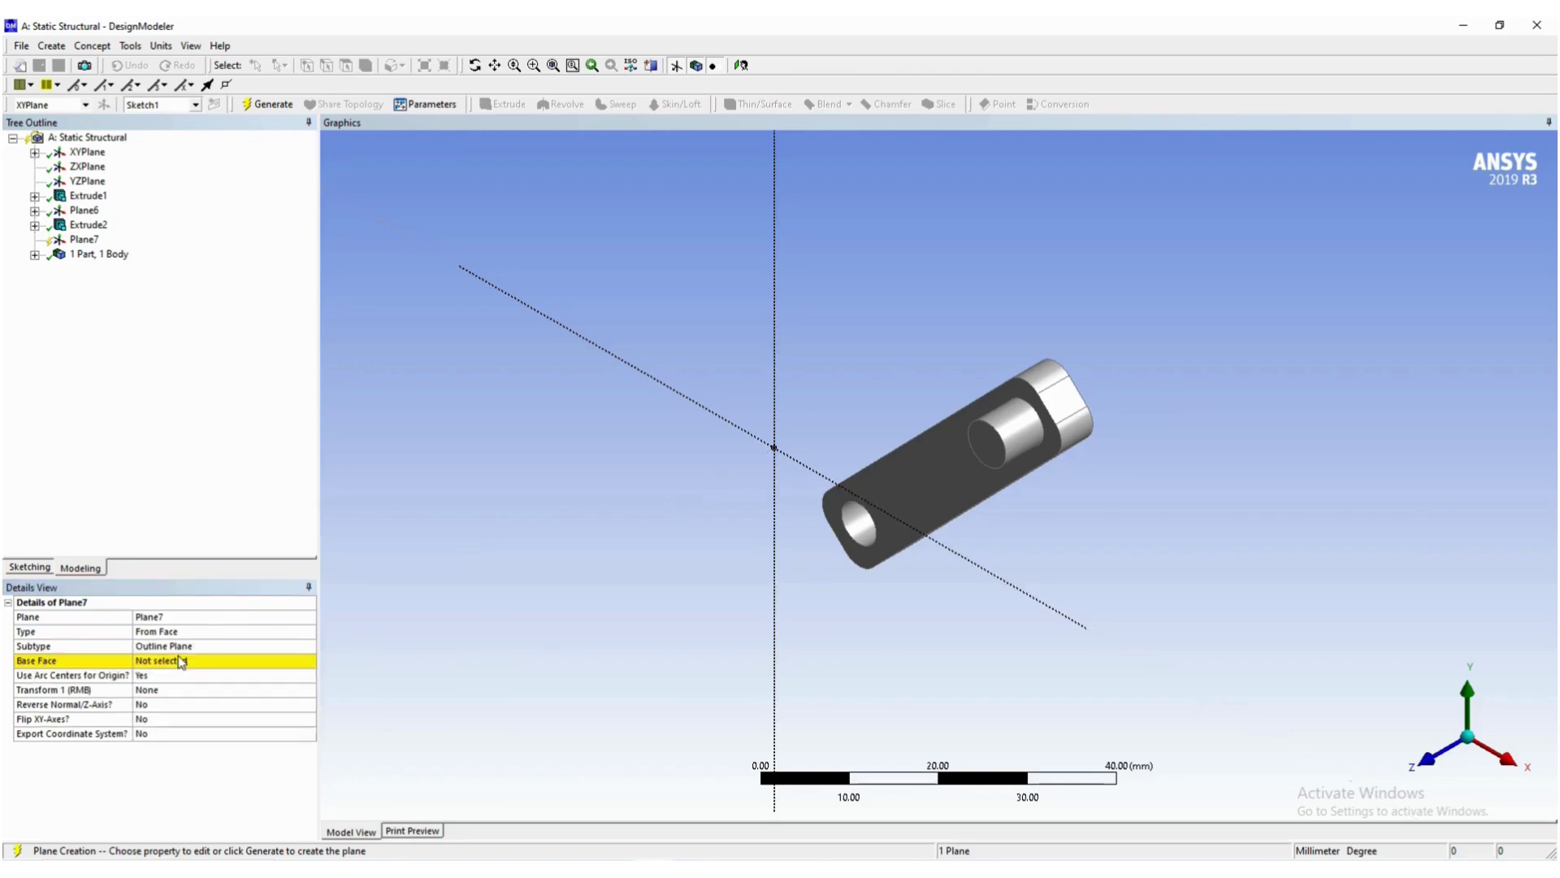
pyautogui.click(160, 661)
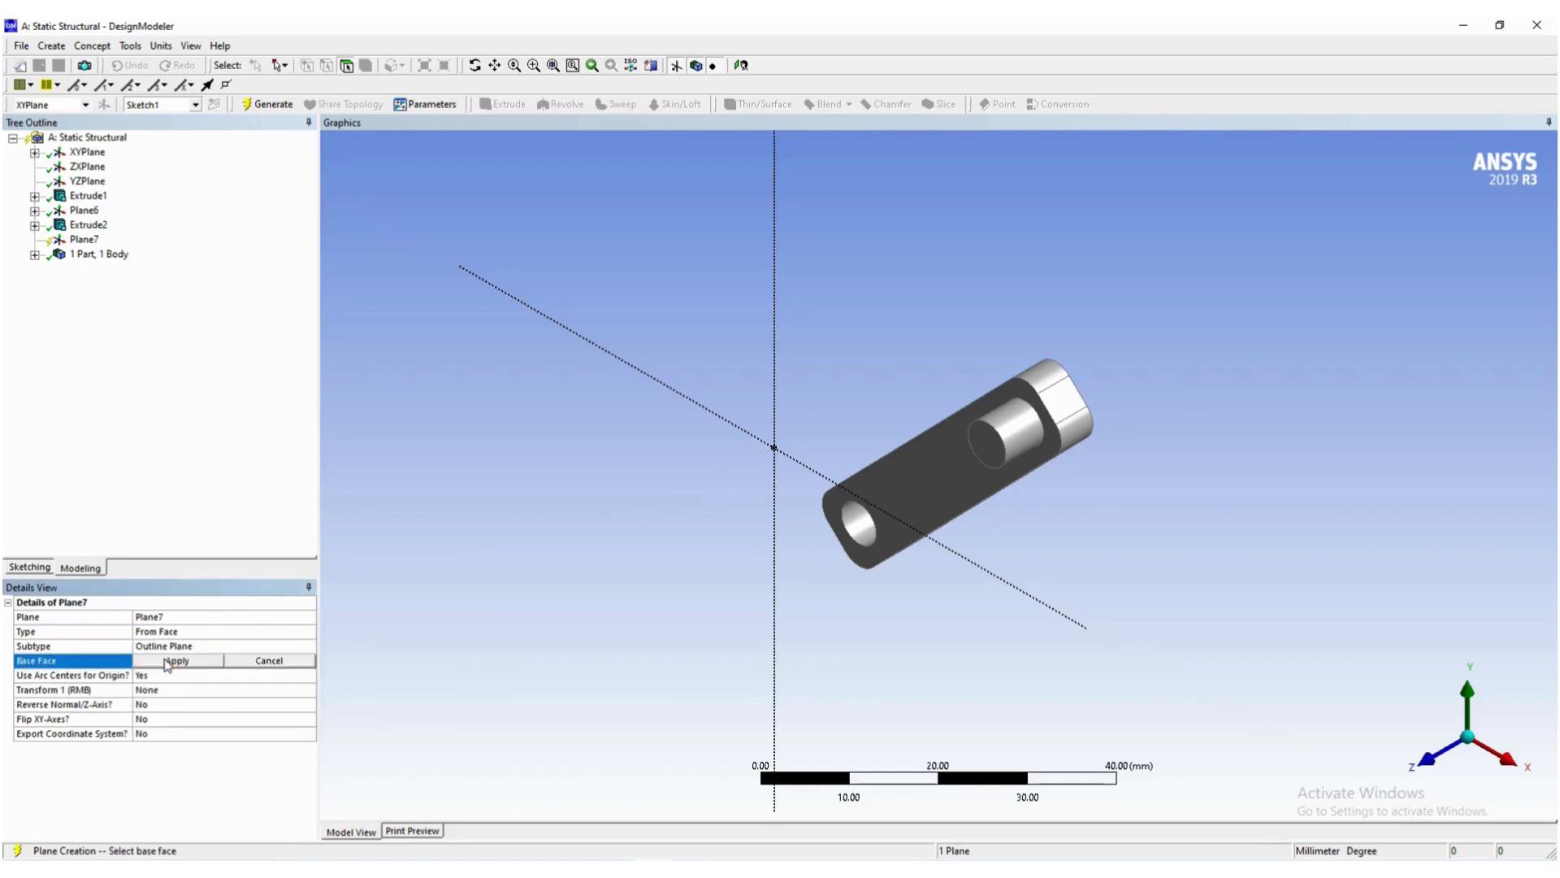
pyautogui.click(994, 453)
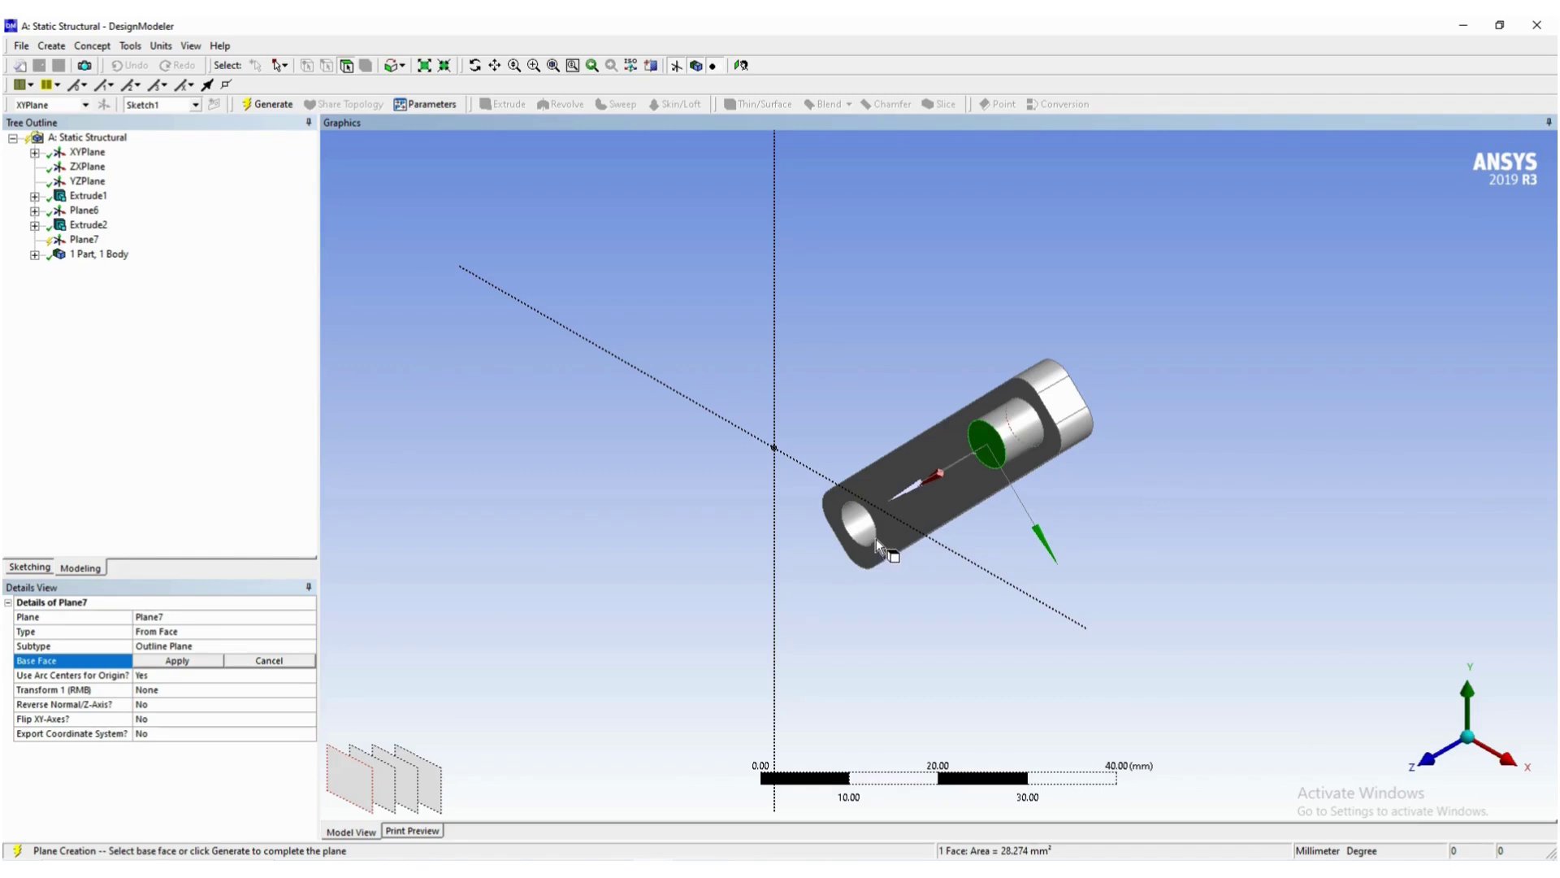
pyautogui.click(178, 661)
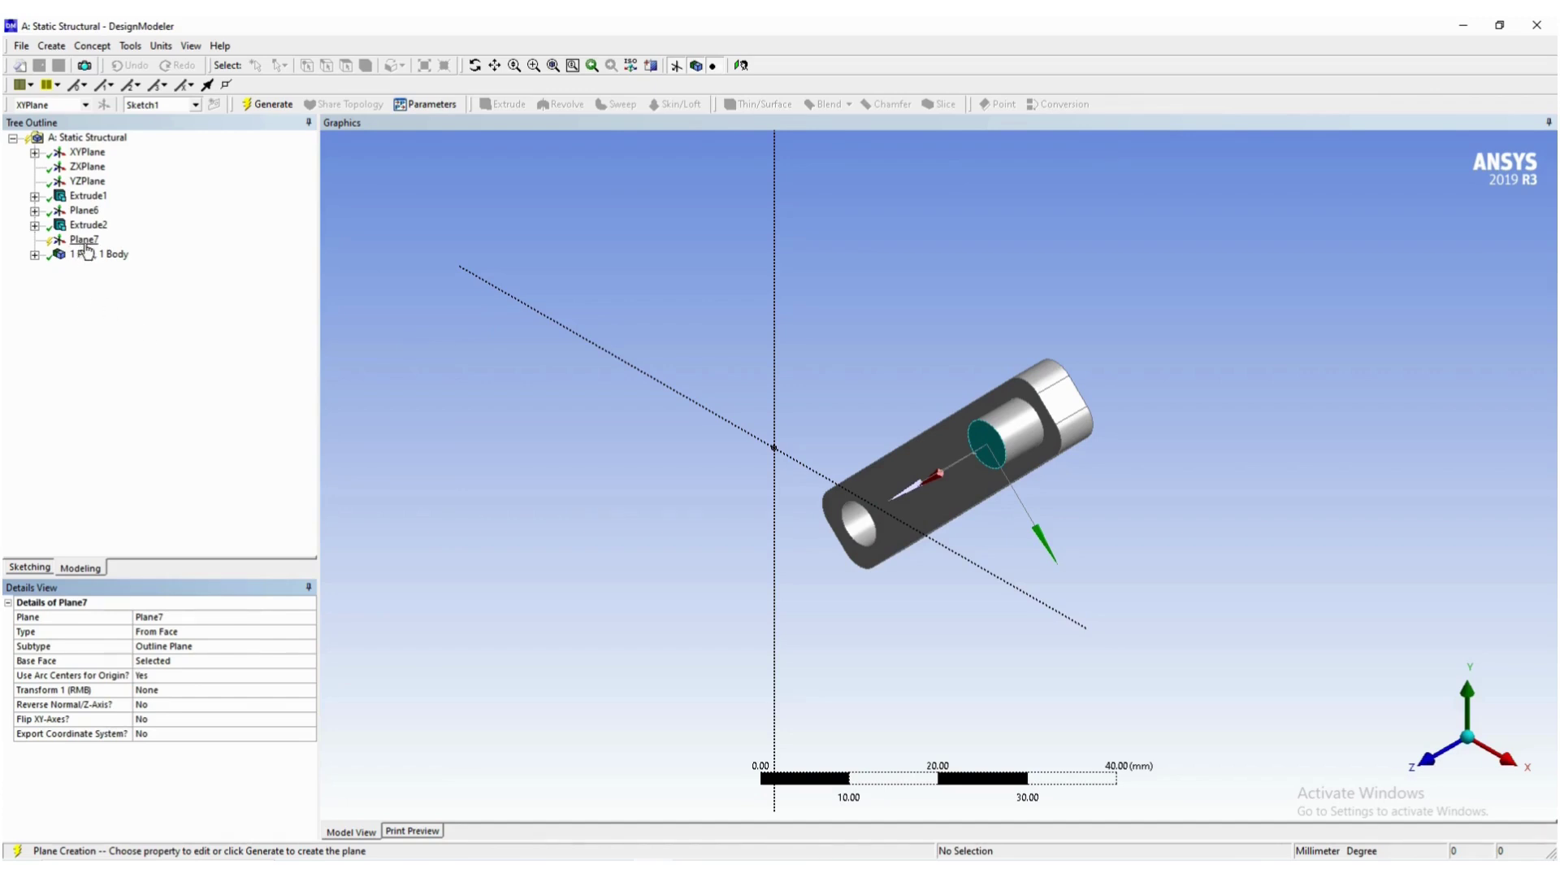
pyautogui.click(257, 109)
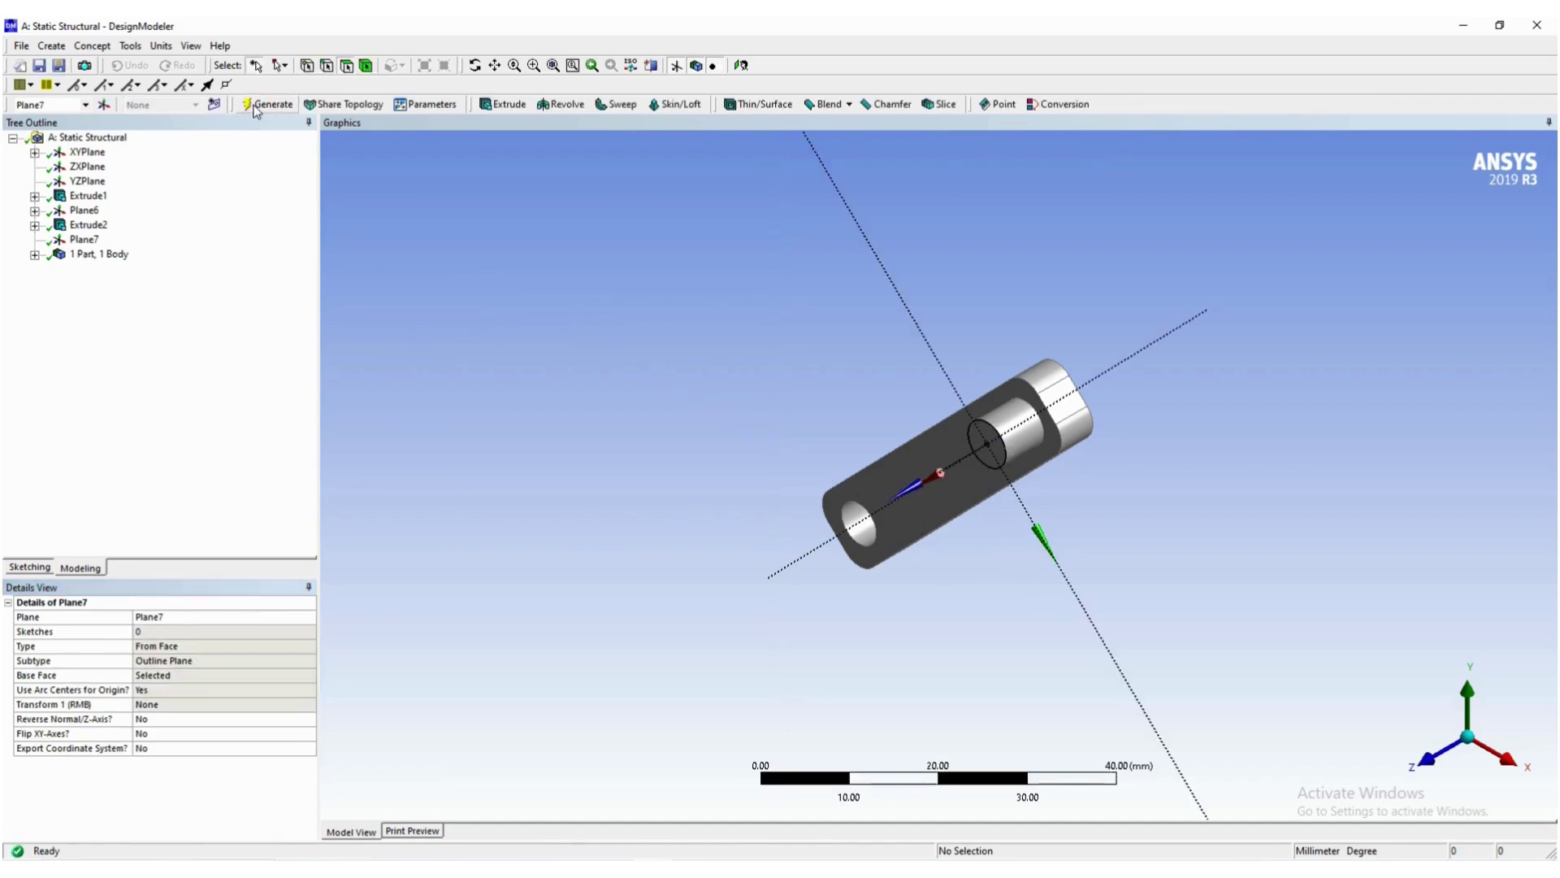
# Check the Word guide's illustration of the rectangle sketched on the pin-face plane, and return to DesignModeler.
pyautogui.hotkey('alt', 'Tab')
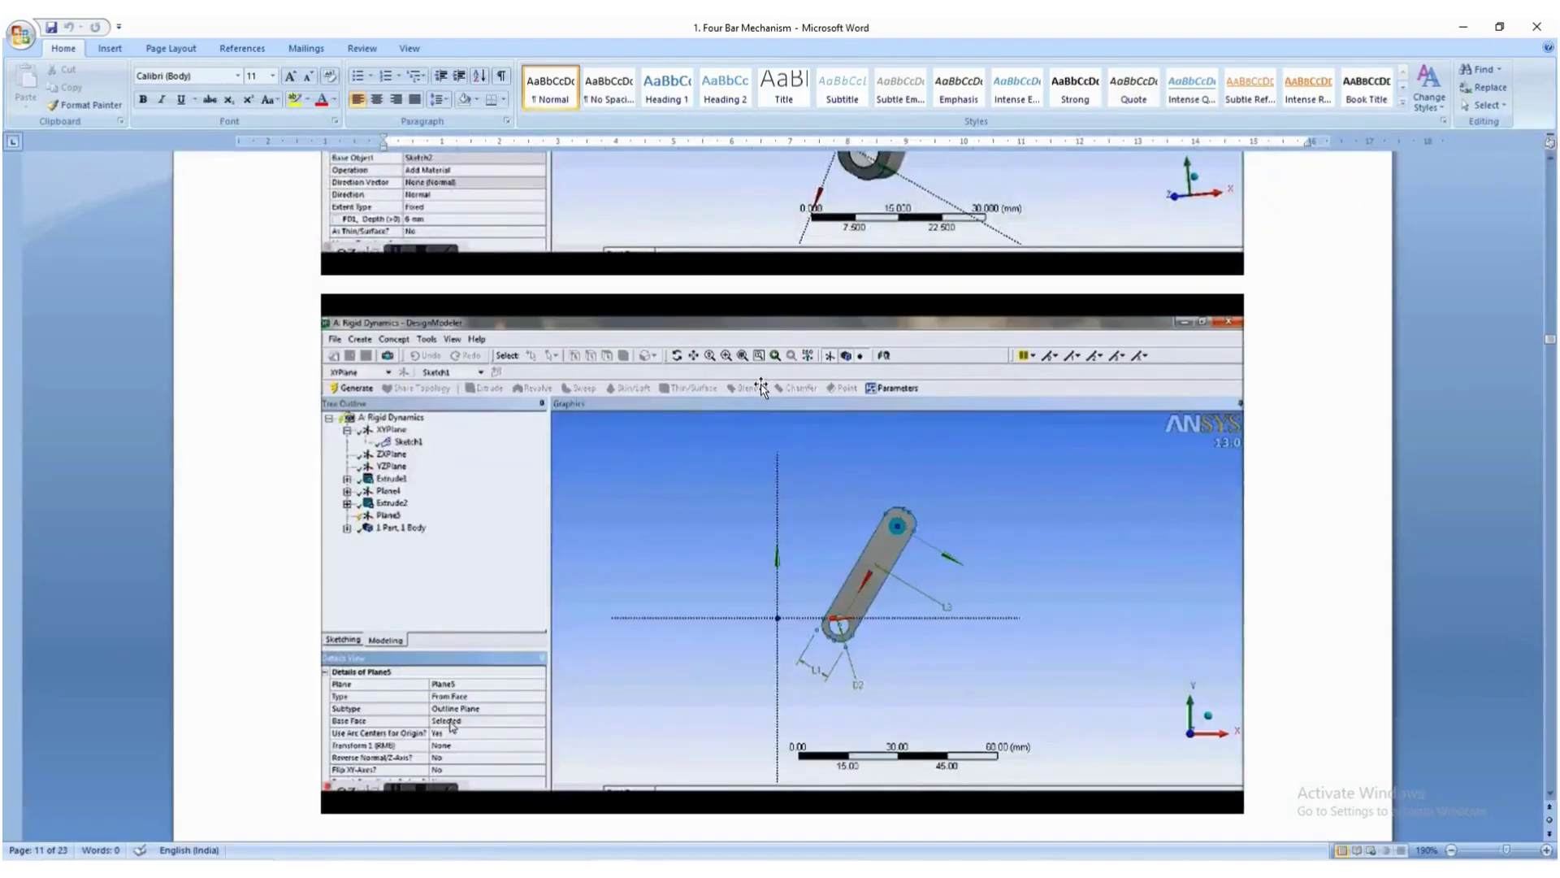
pyautogui.scroll(-10, 691, 447)
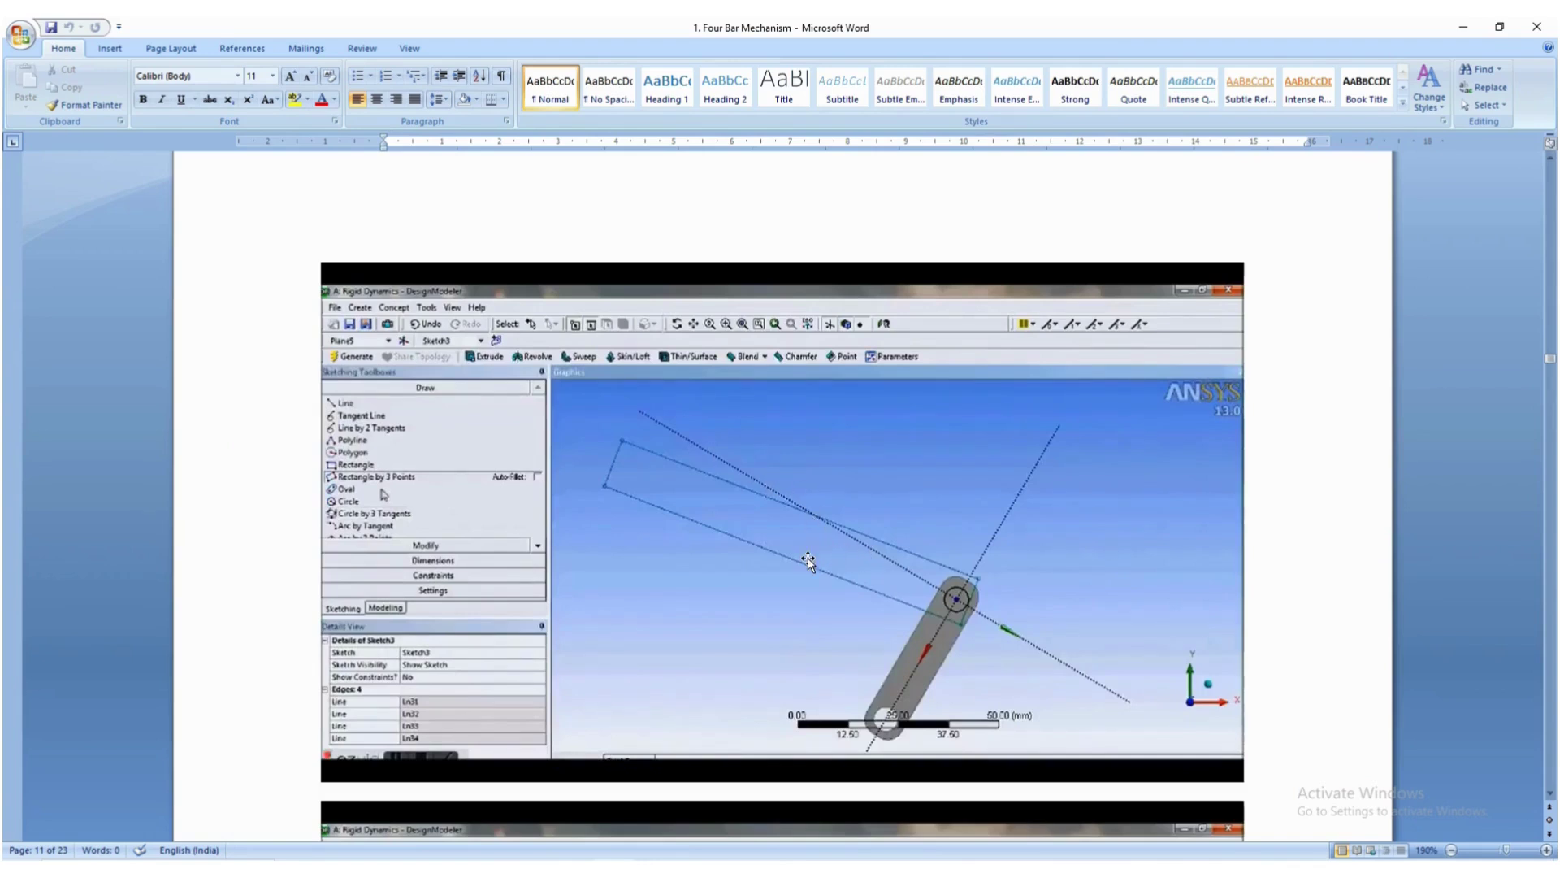
pyautogui.hotkey('alt', 'Tab')
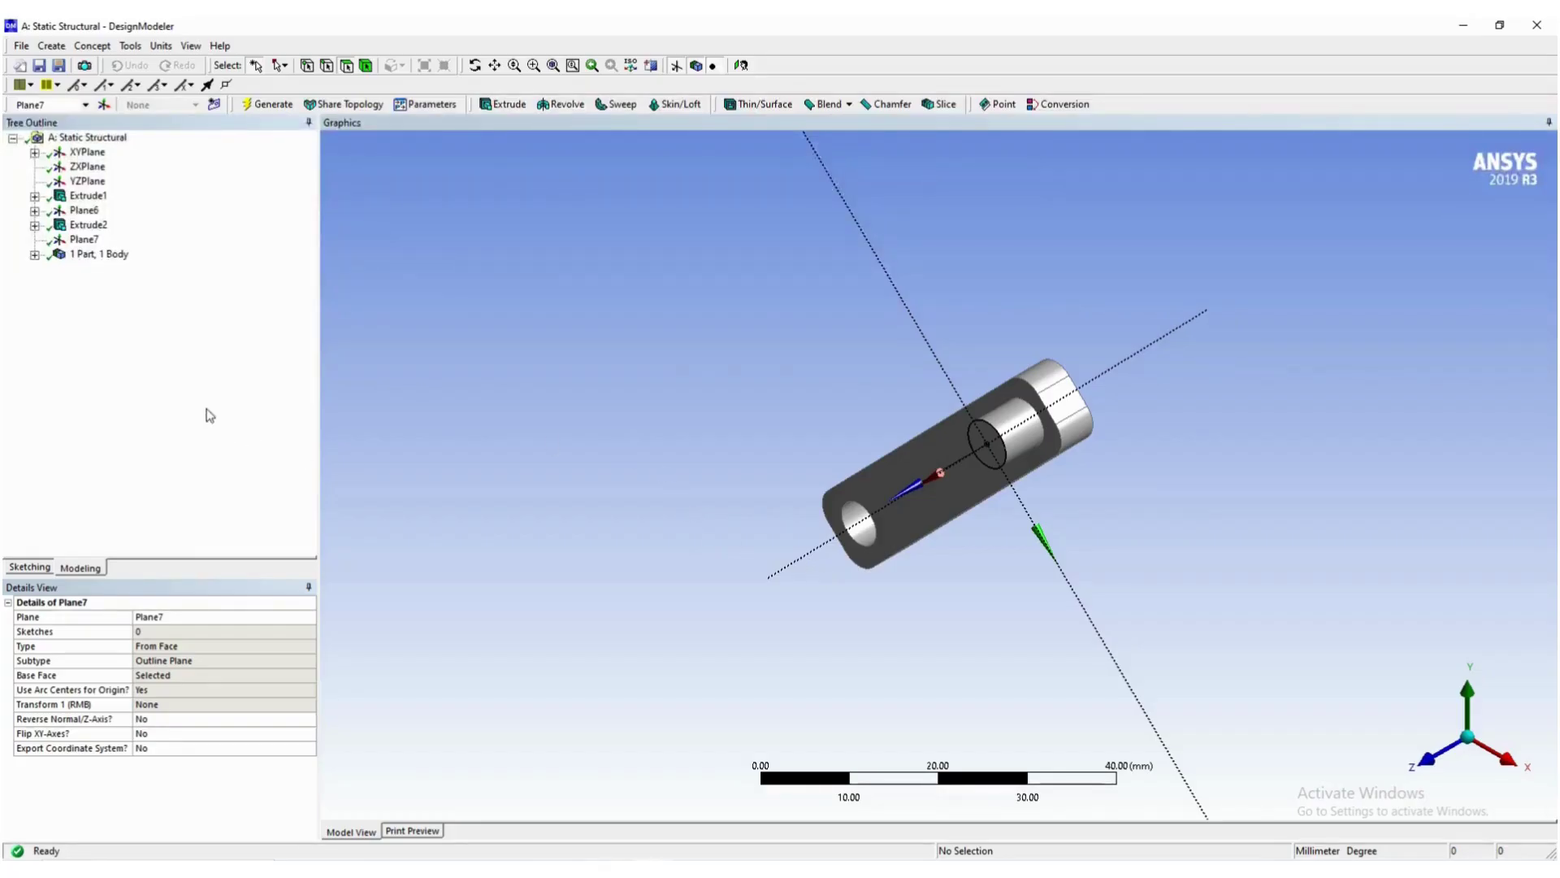
# Turn the view to look straight at Plane7.
pyautogui.click(85, 241)
pyautogui.rightClick(93, 241)
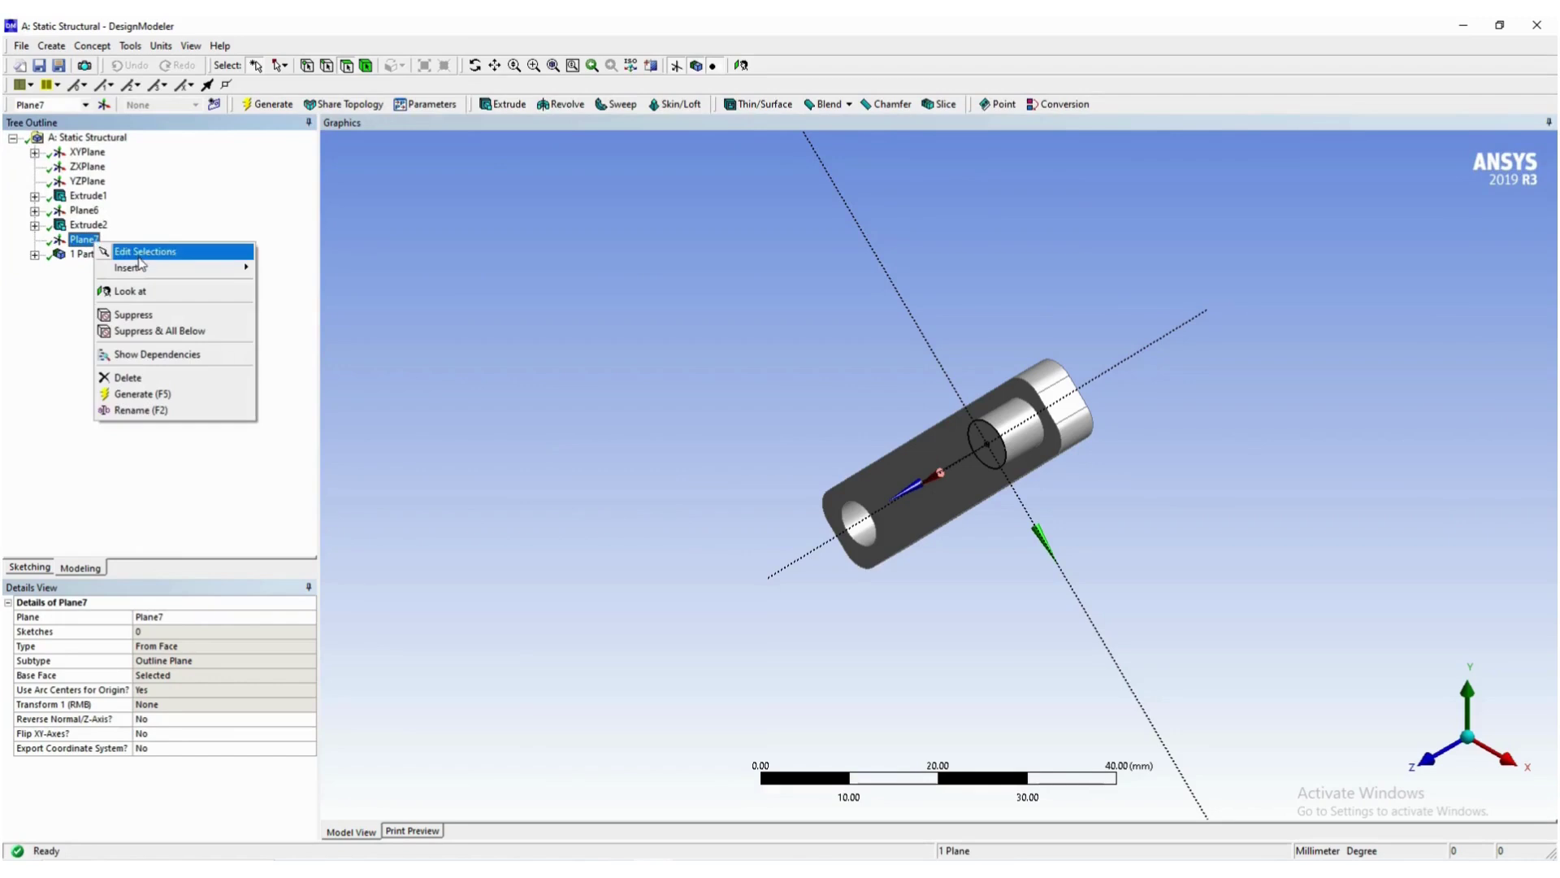
pyautogui.click(134, 292)
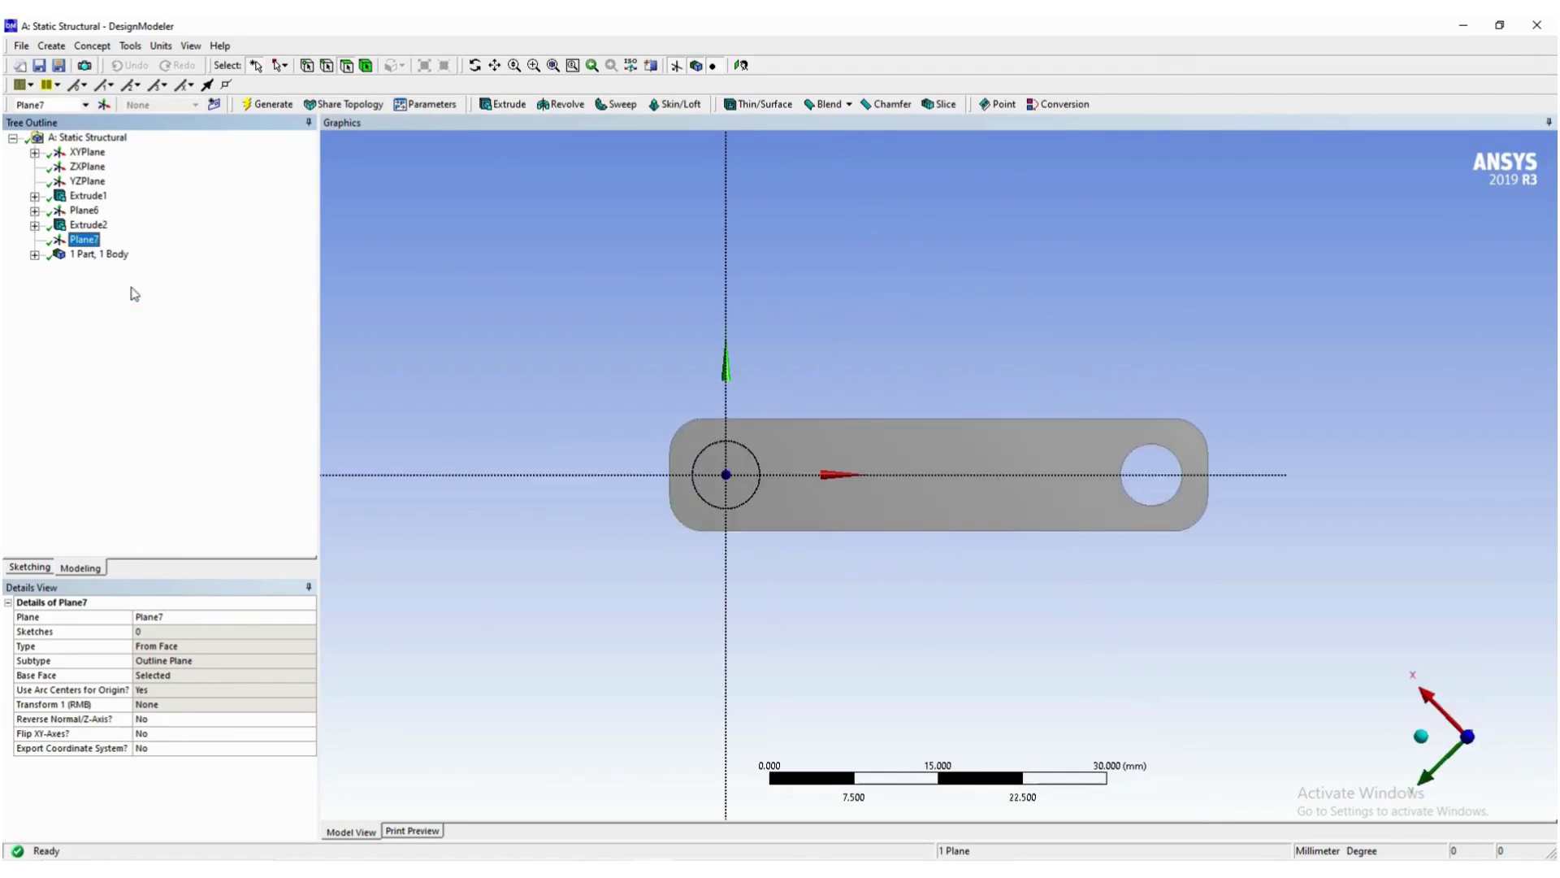
# View the model face-on to the XYPlane and open Plane7 for sketching.
pyautogui.click(86, 153)
pyautogui.rightClick(88, 161)
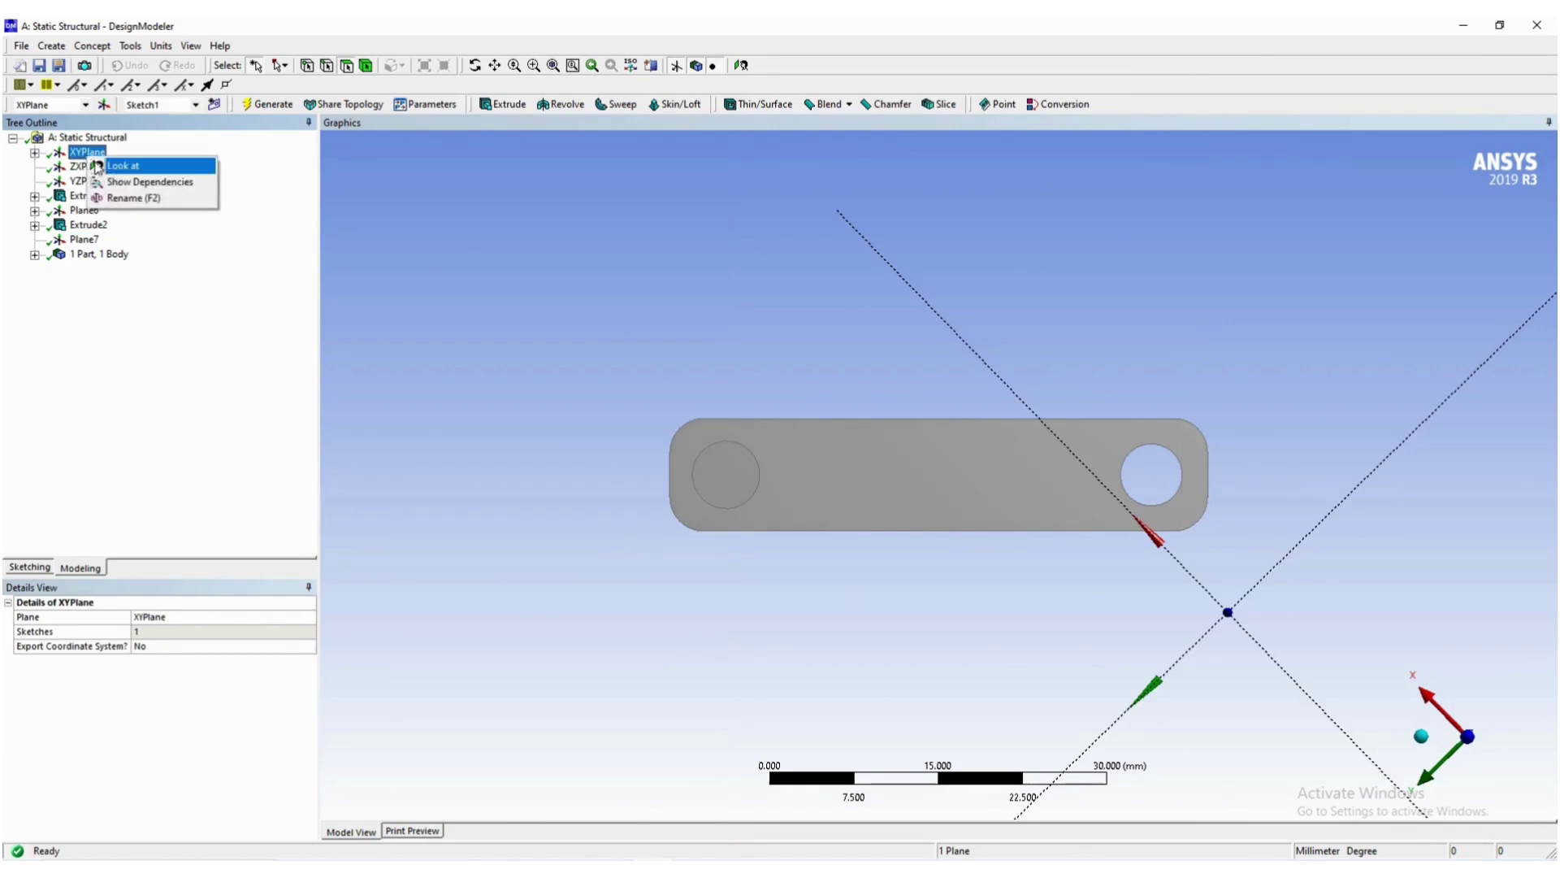
pyautogui.click(108, 168)
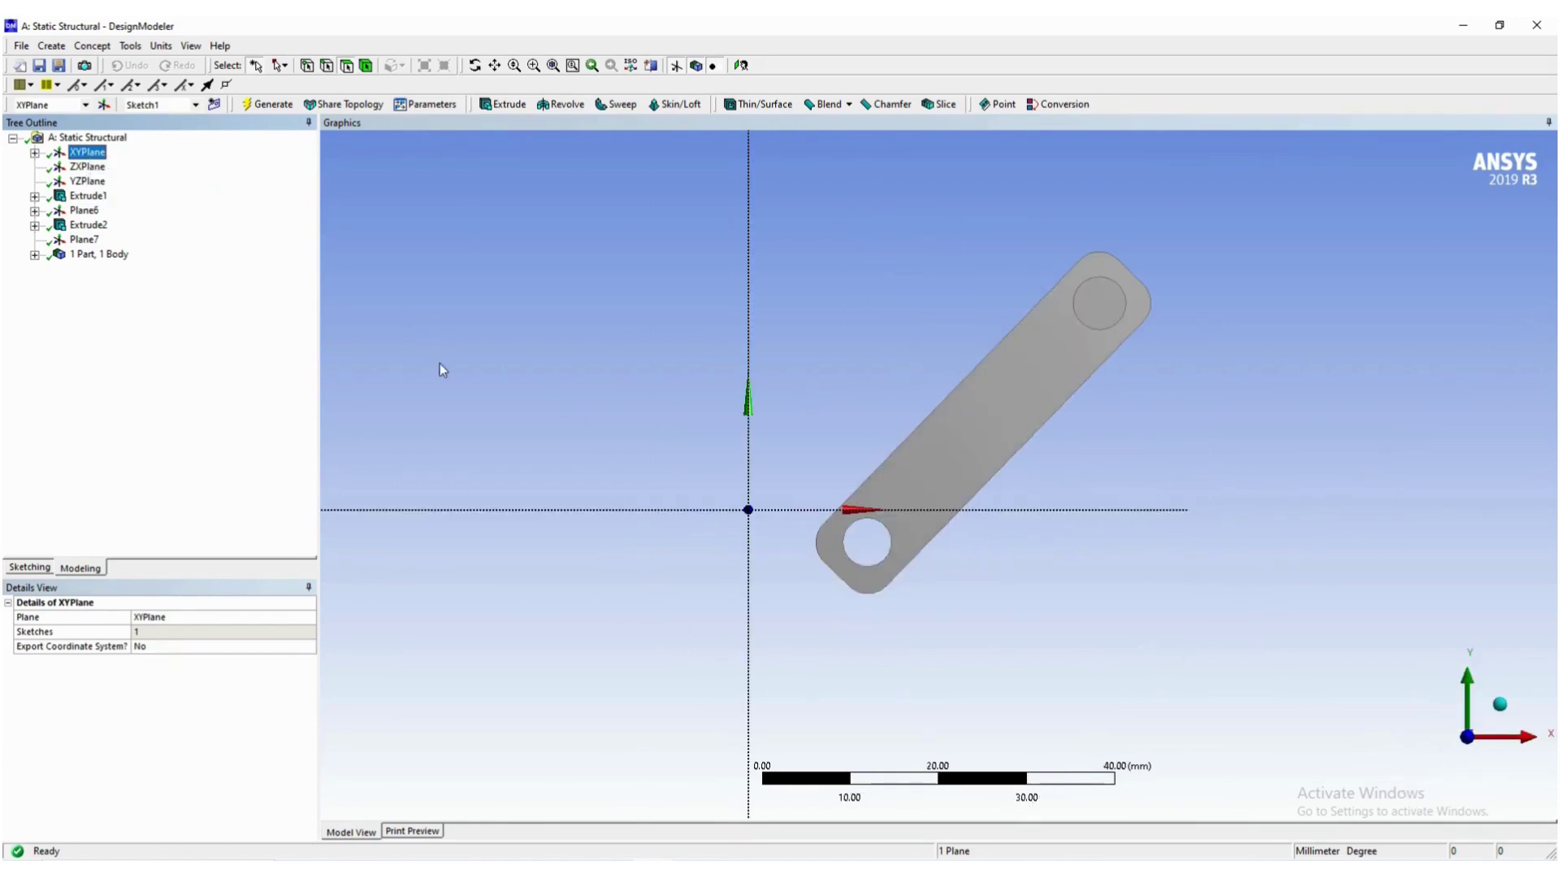
pyautogui.click(85, 241)
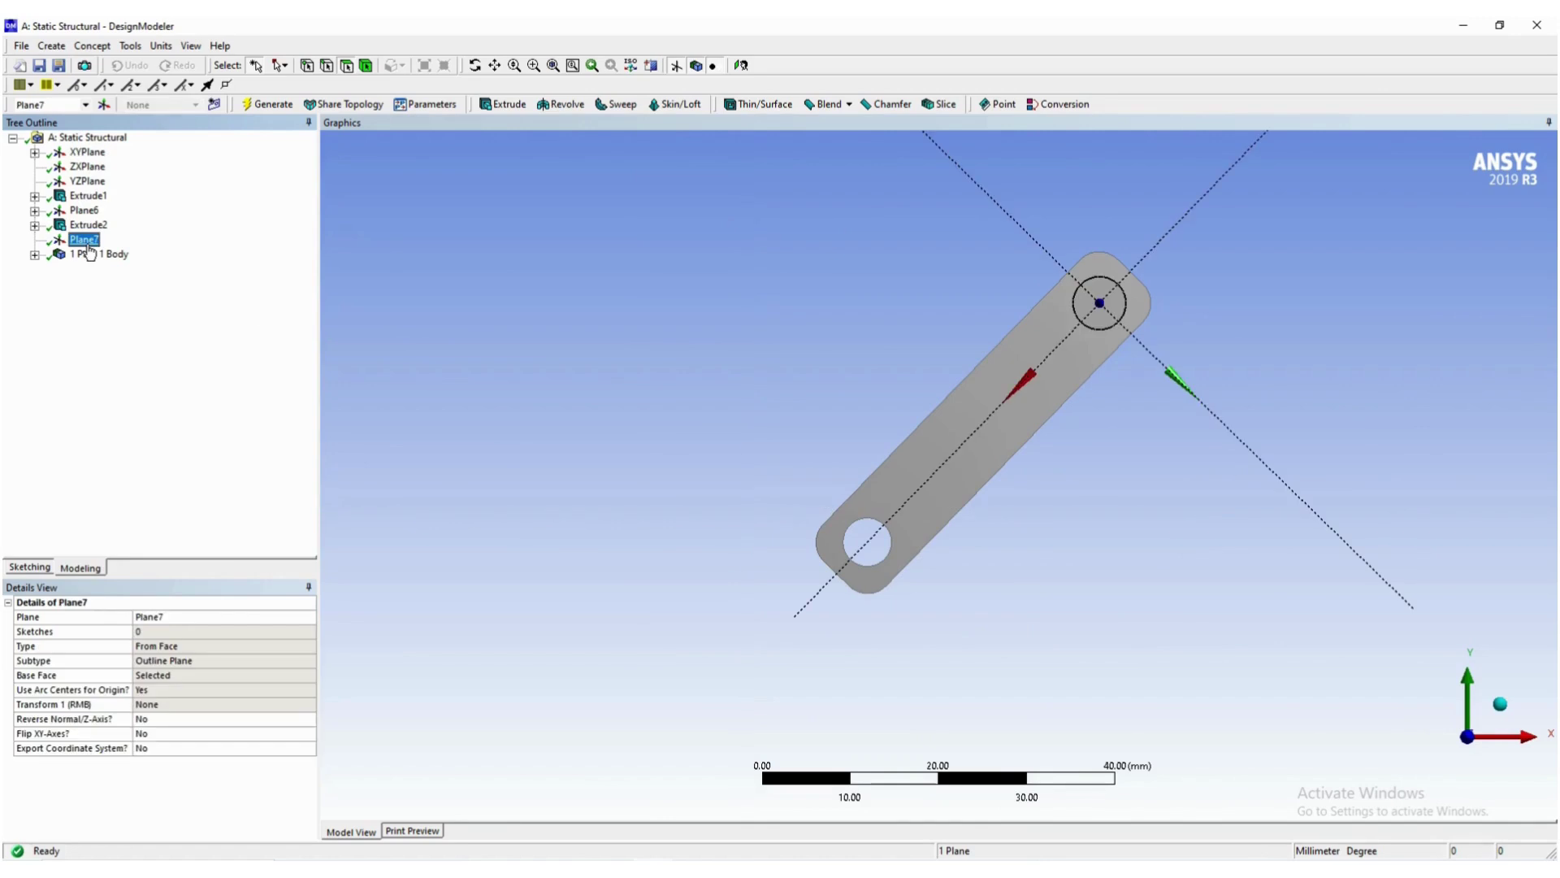
pyautogui.click(29, 567)
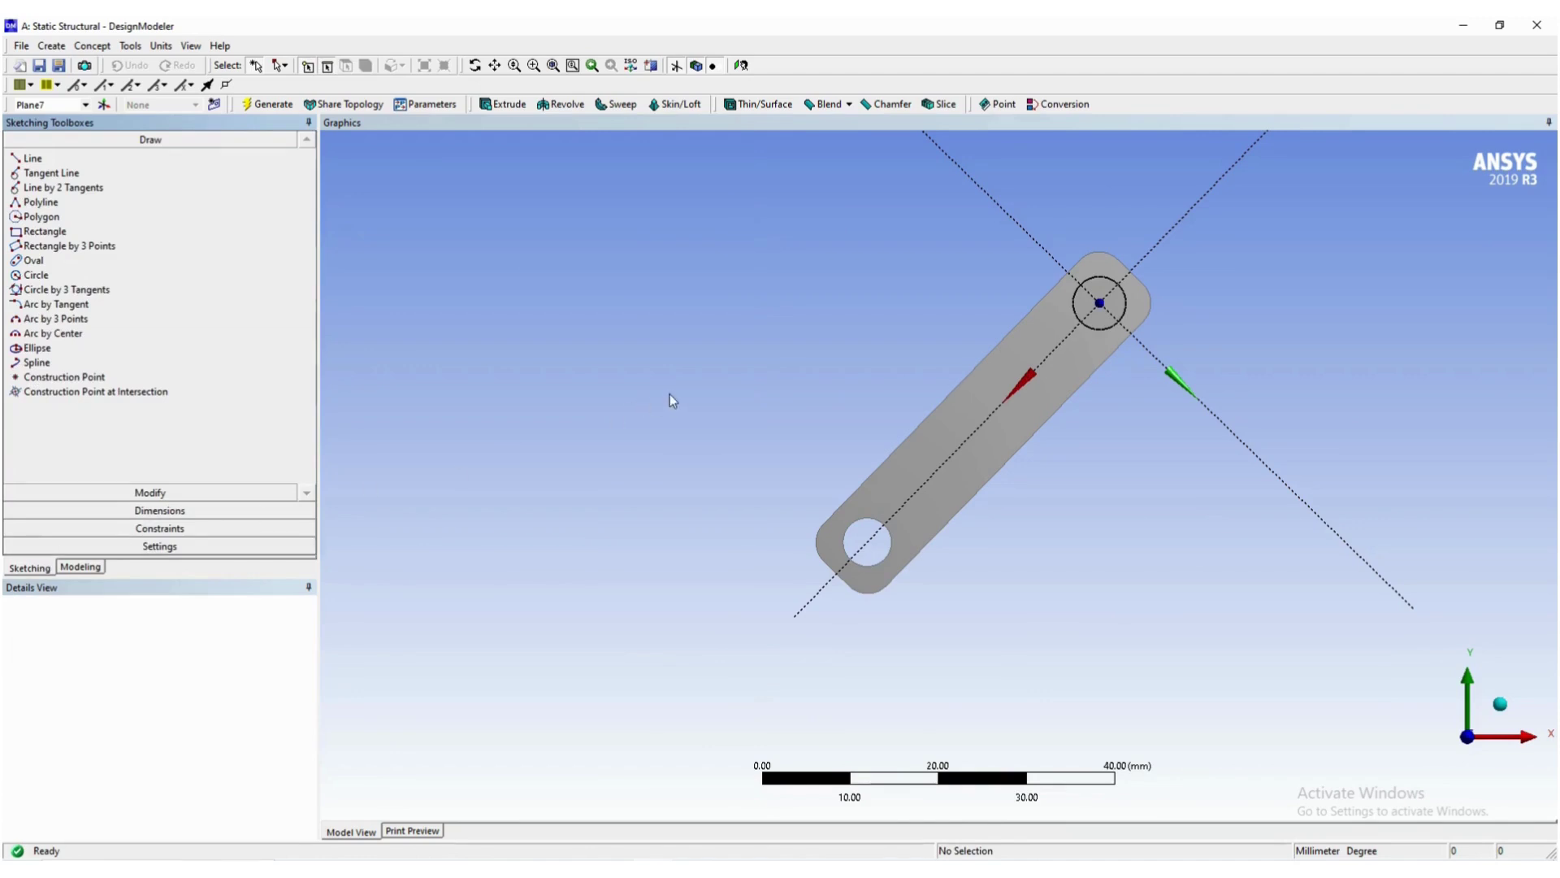
pyautogui.scroll(-3, 671, 406)
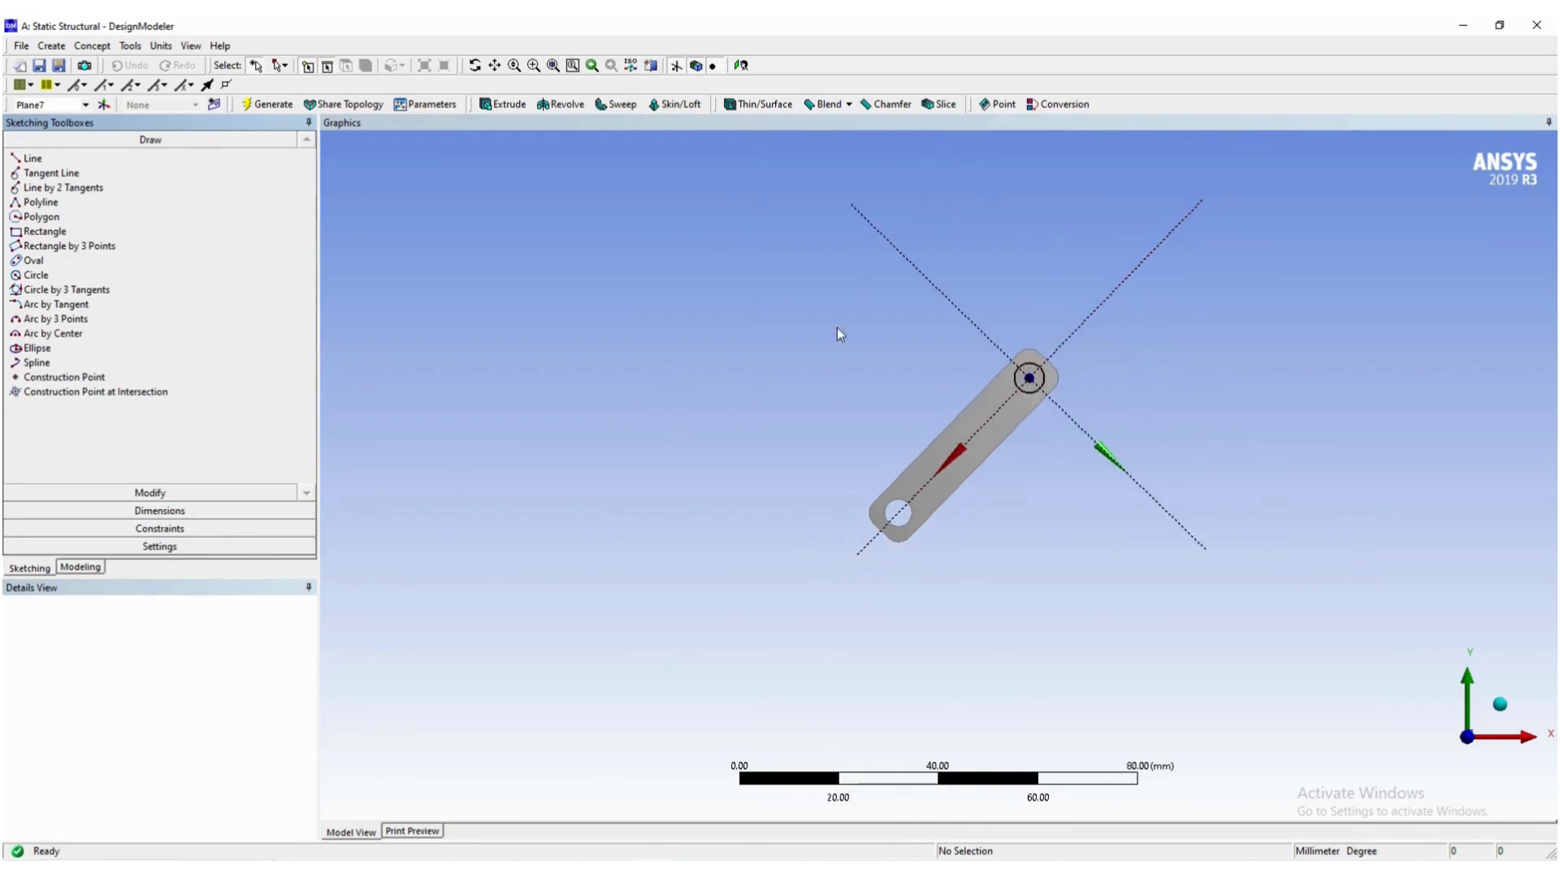
# Check the Word guide's rectangle figure and, in DesignModeler, sketch a three-point rectangle about 12 mm wide on Plane7, enclosing the pin and slanting up and left.
pyautogui.hotkey('alt', 'Tab')
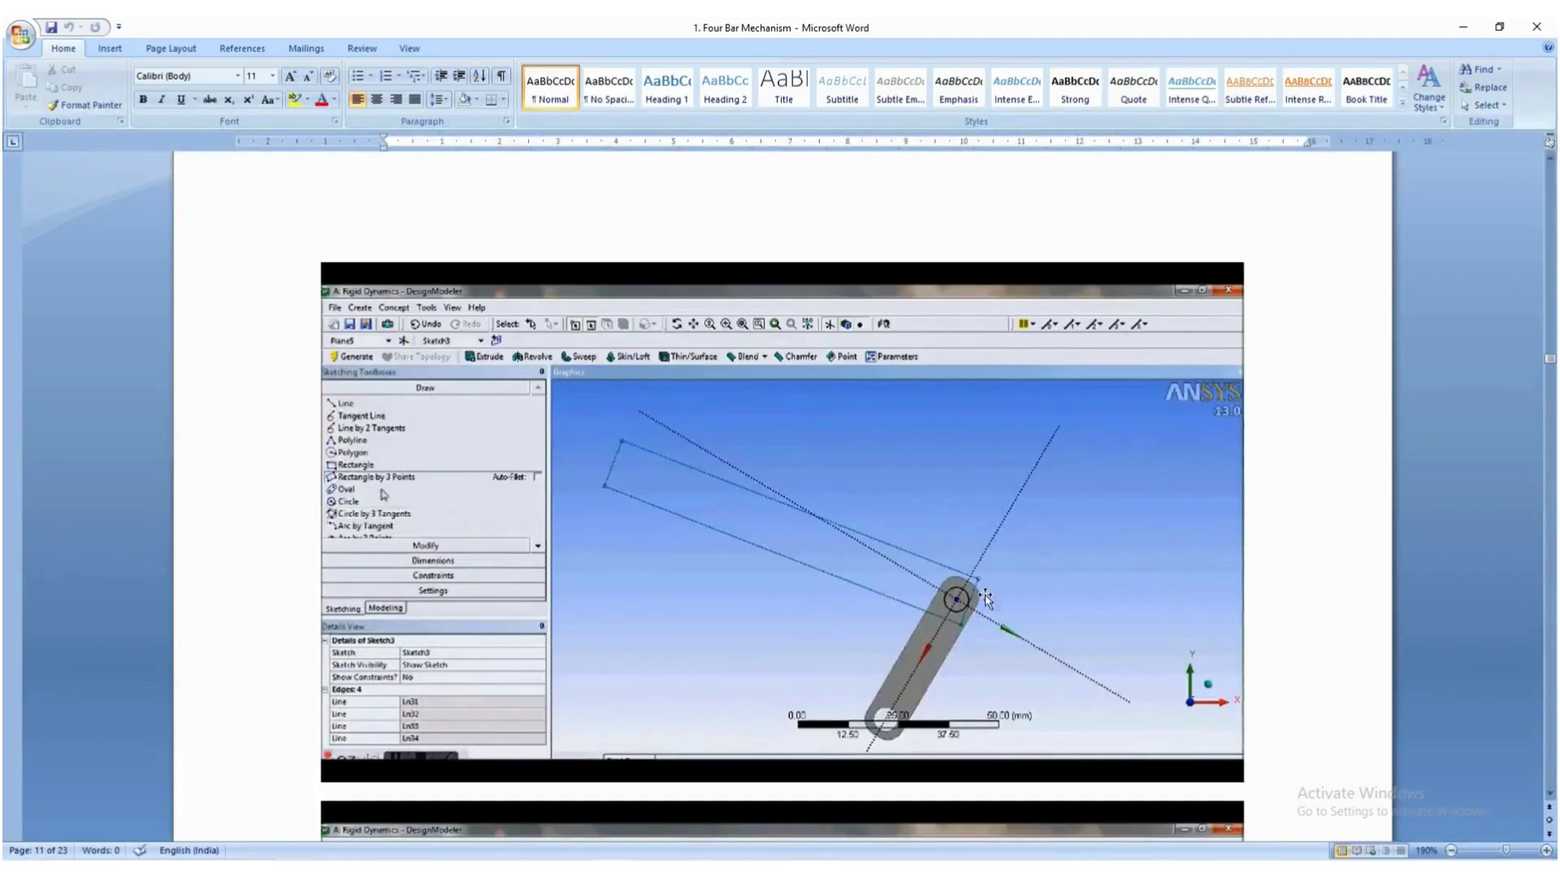
pyautogui.hotkey('alt', 'Tab')
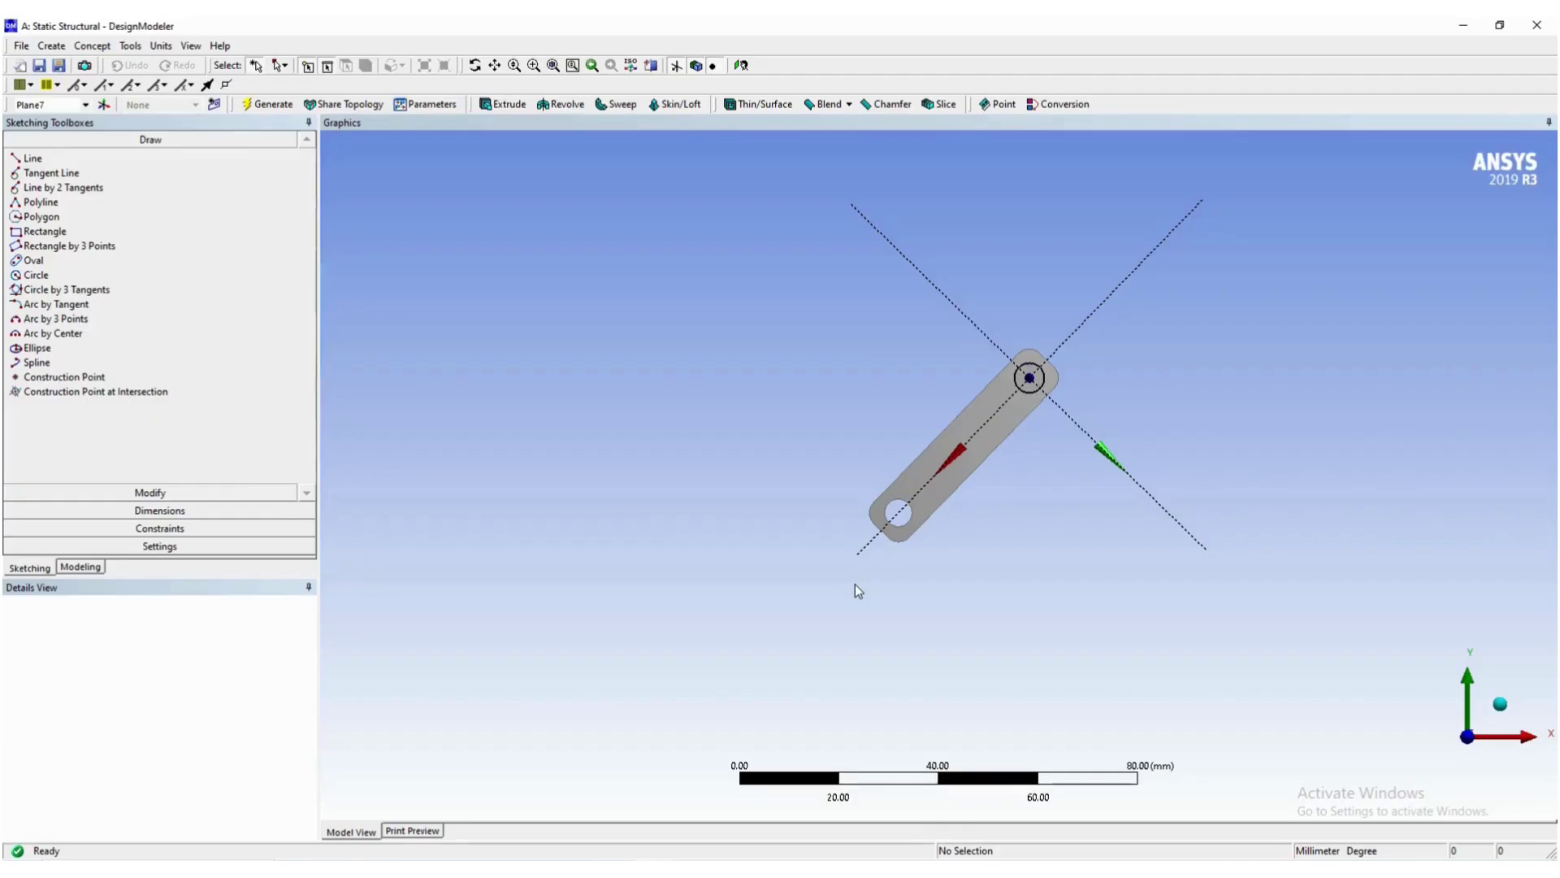
pyautogui.hotkey('alt', 'Tab')
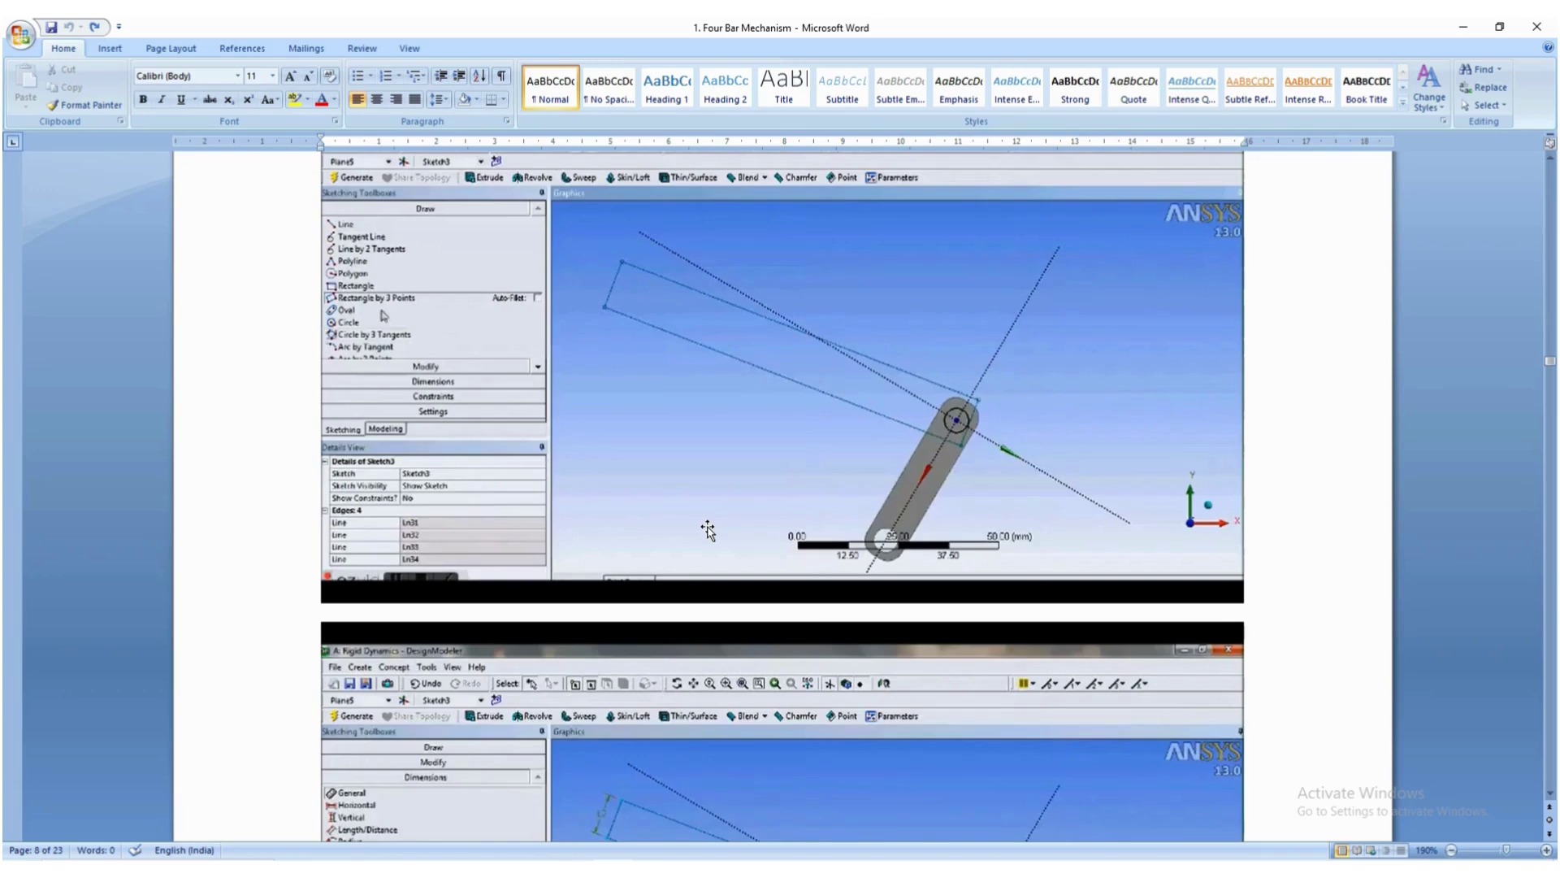
pyautogui.hotkey('alt', 'Tab')
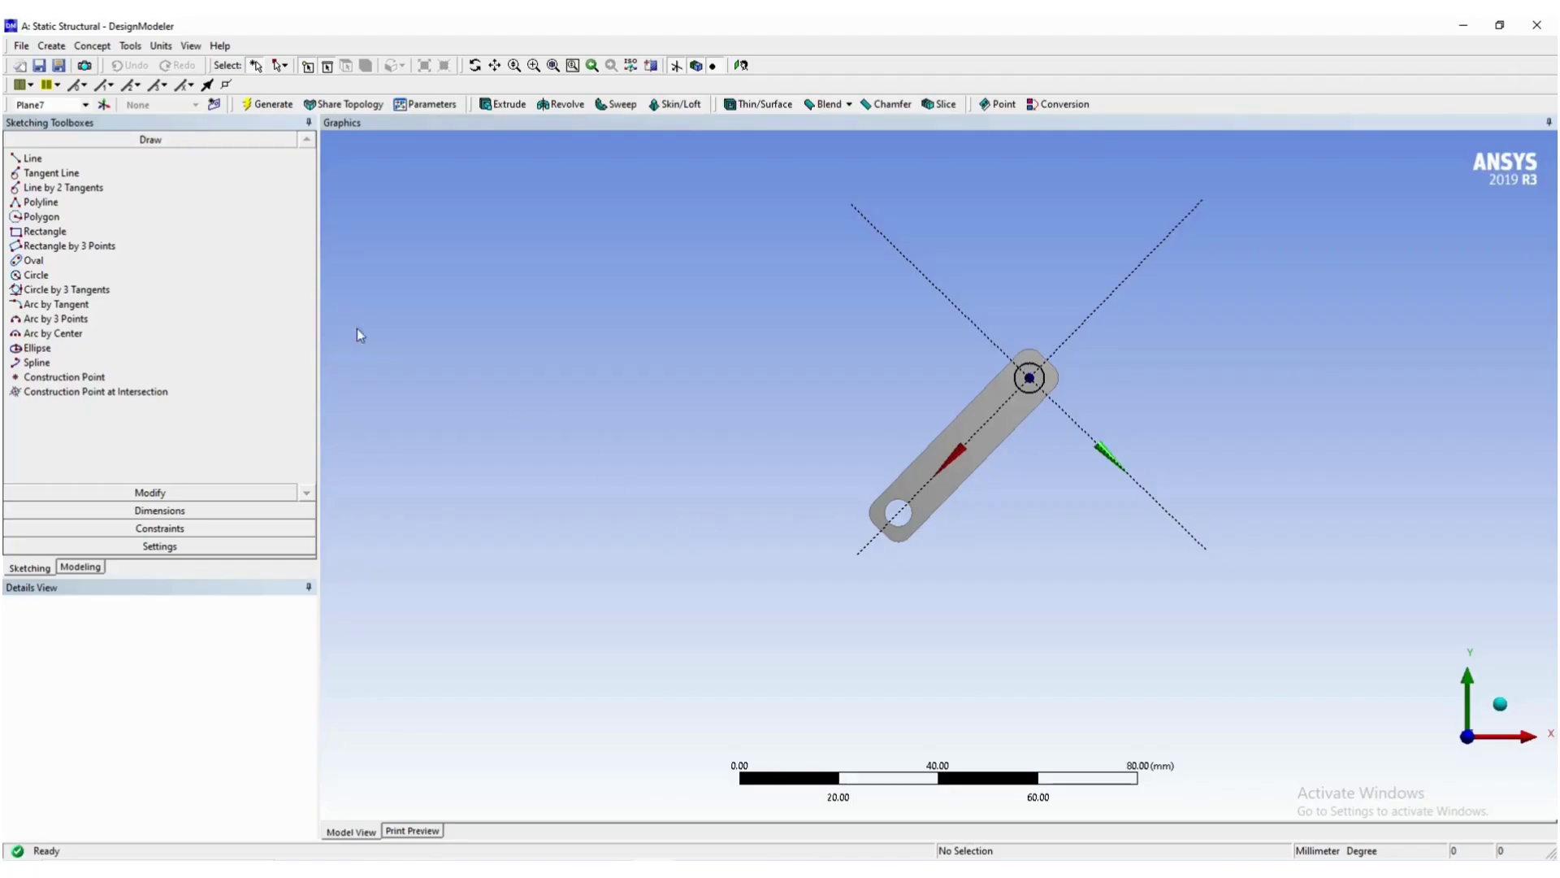
pyautogui.click(122, 291)
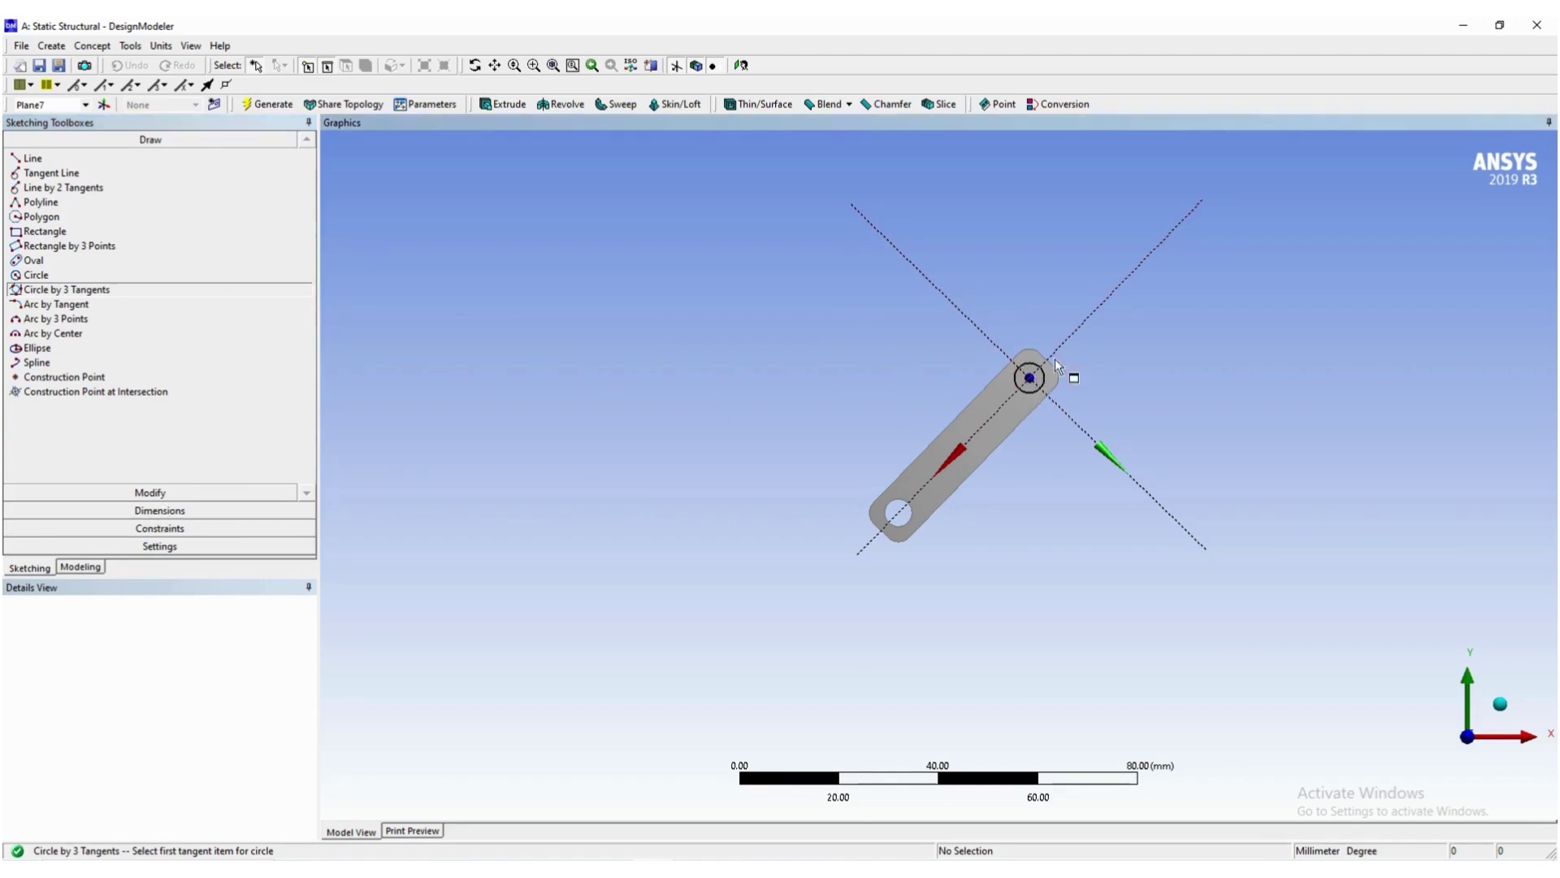
pyautogui.click(43, 571)
pyautogui.click(139, 248)
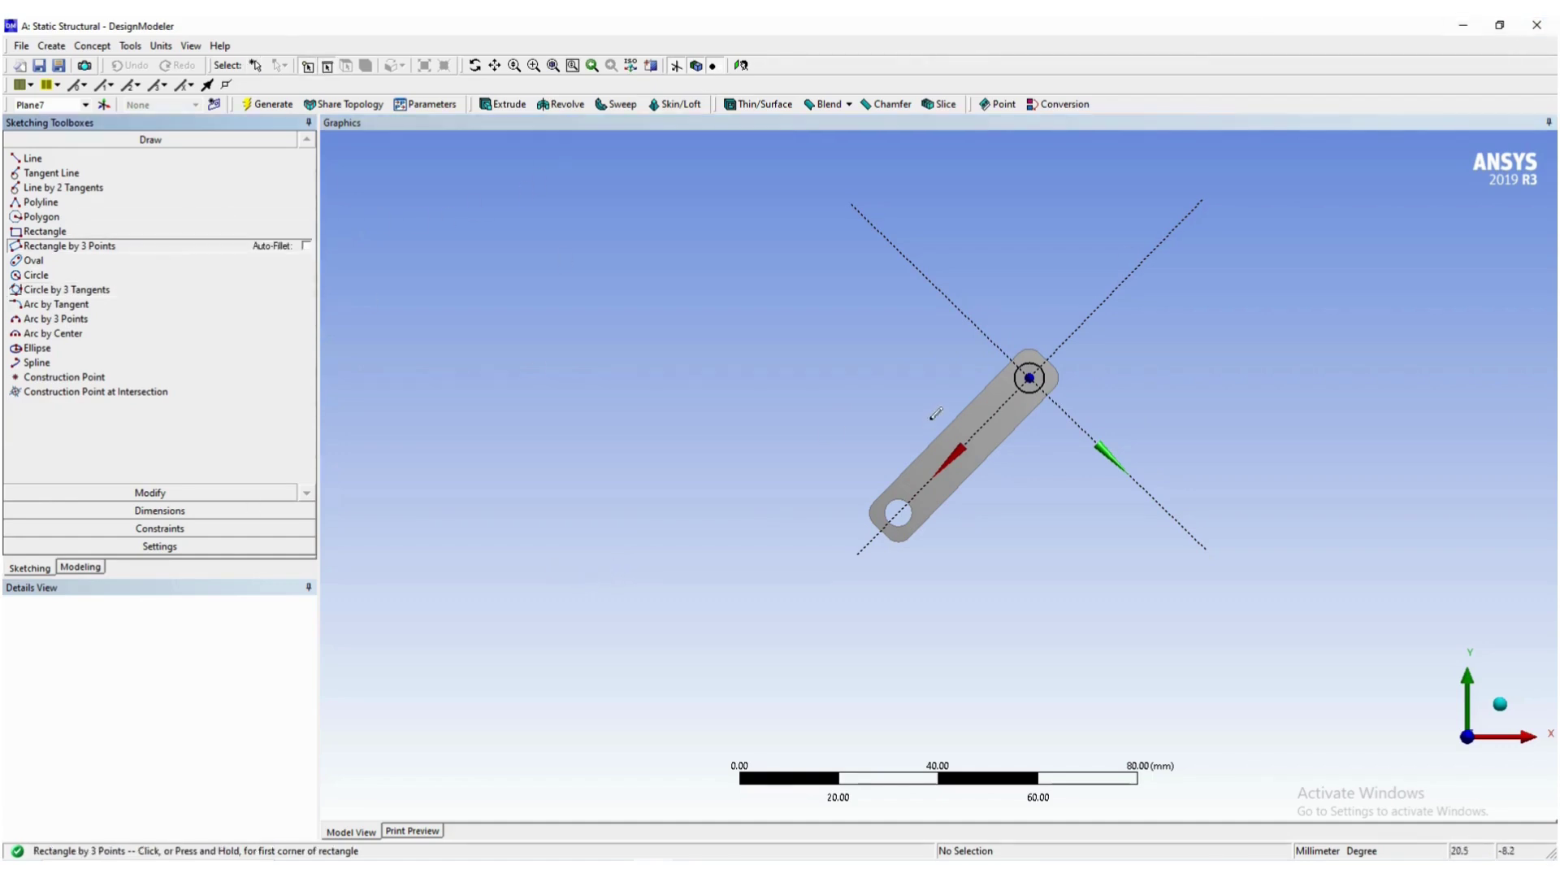
pyautogui.click(1039, 412)
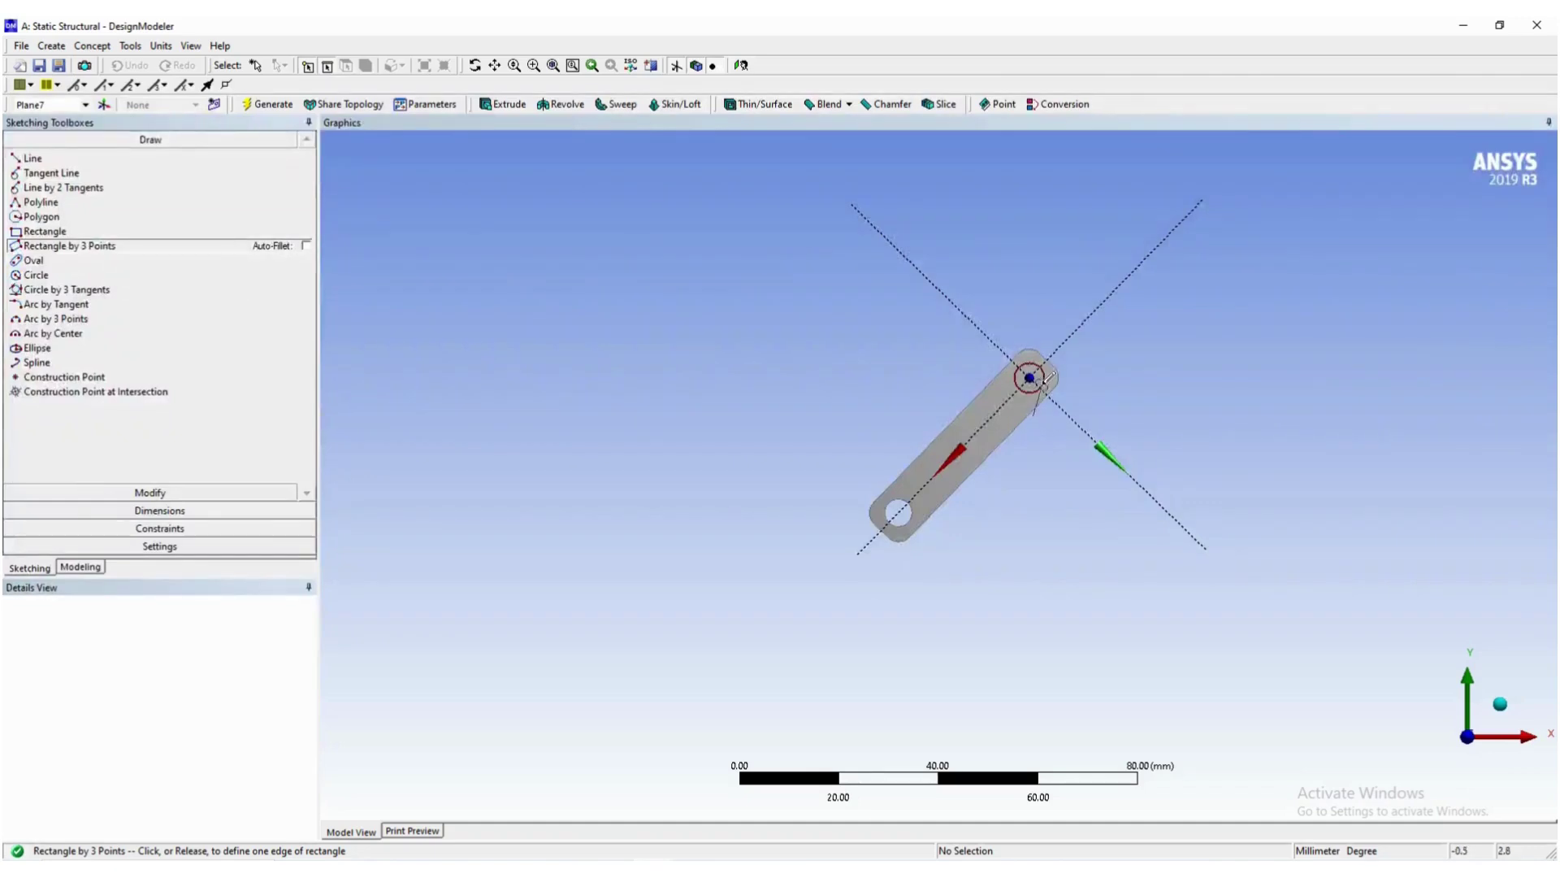
pyautogui.click(1065, 370)
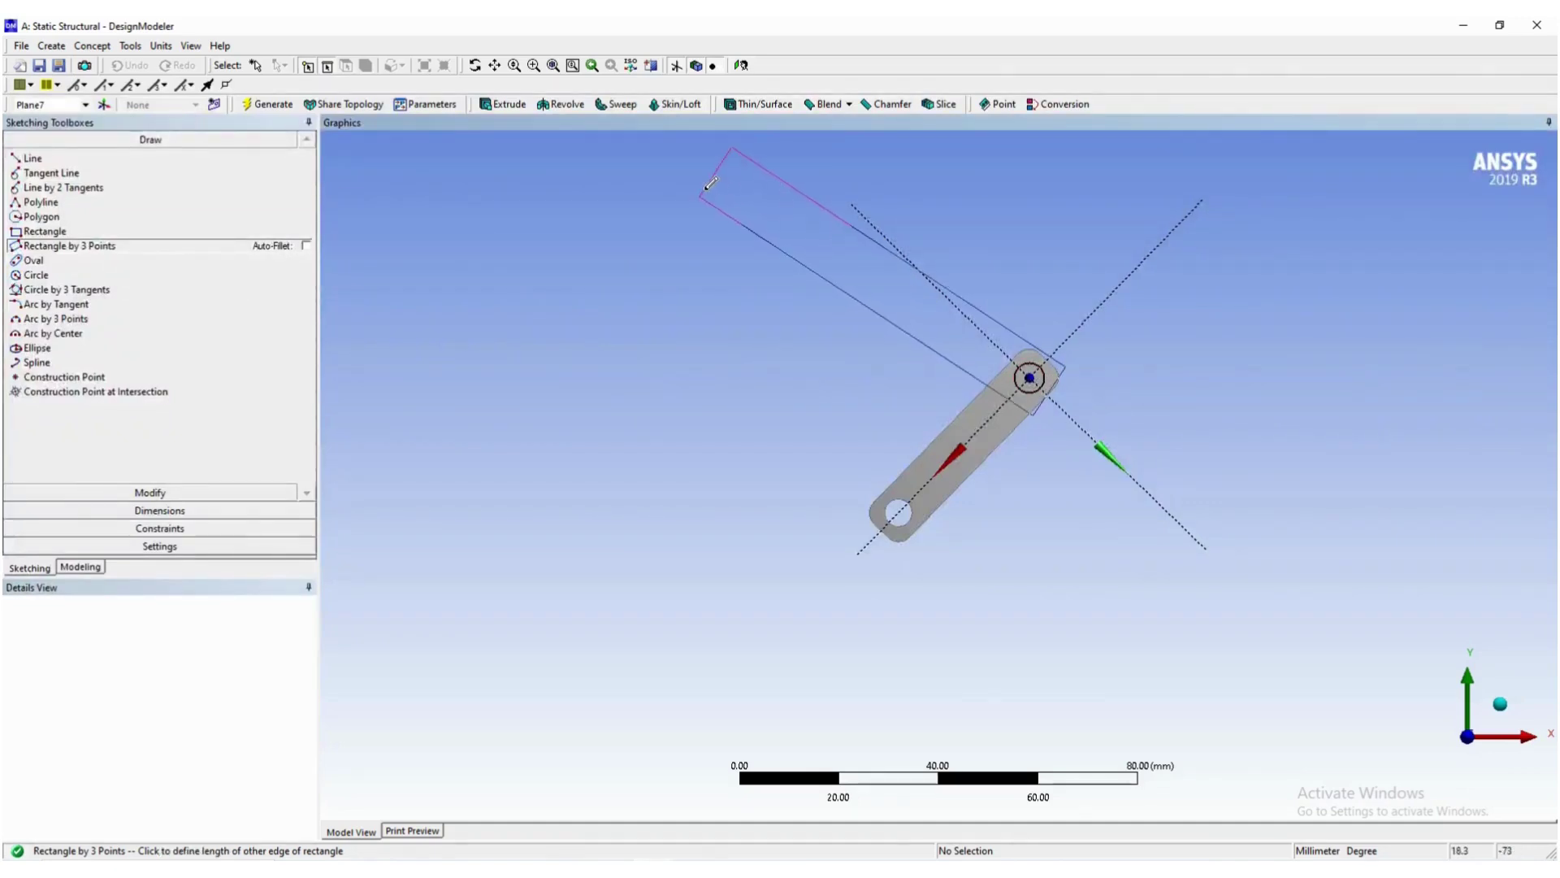
pyautogui.click(683, 186)
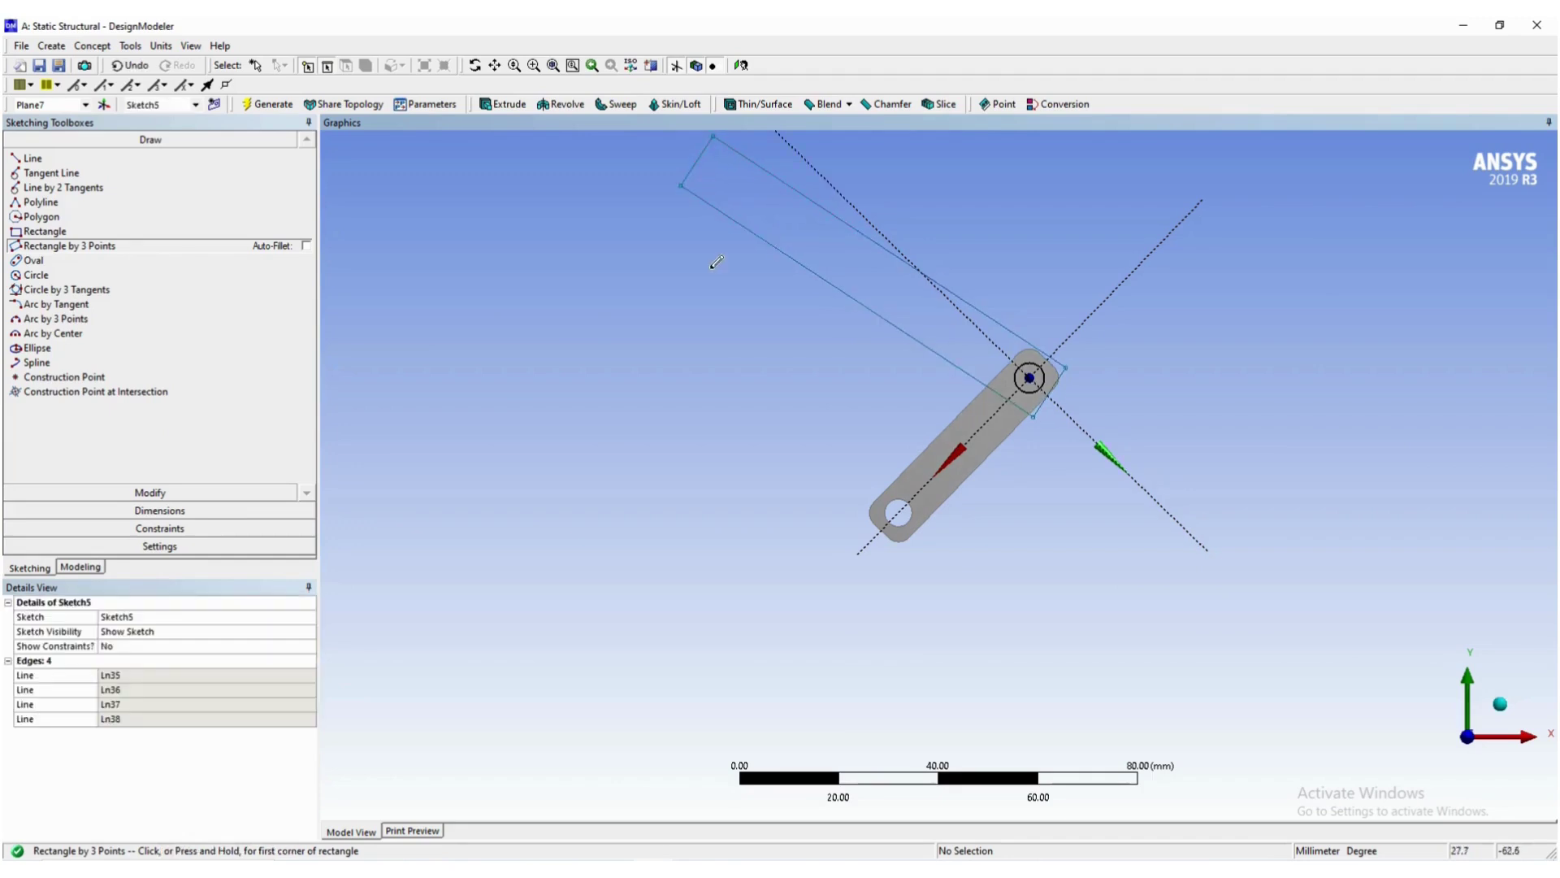
# Consult the guide's dimensioning figure, and in DesignModeler dimension the rectangle's short side farthest from the pin, setting it to 10 mm.
pyautogui.hotkey('alt', 'Tab')
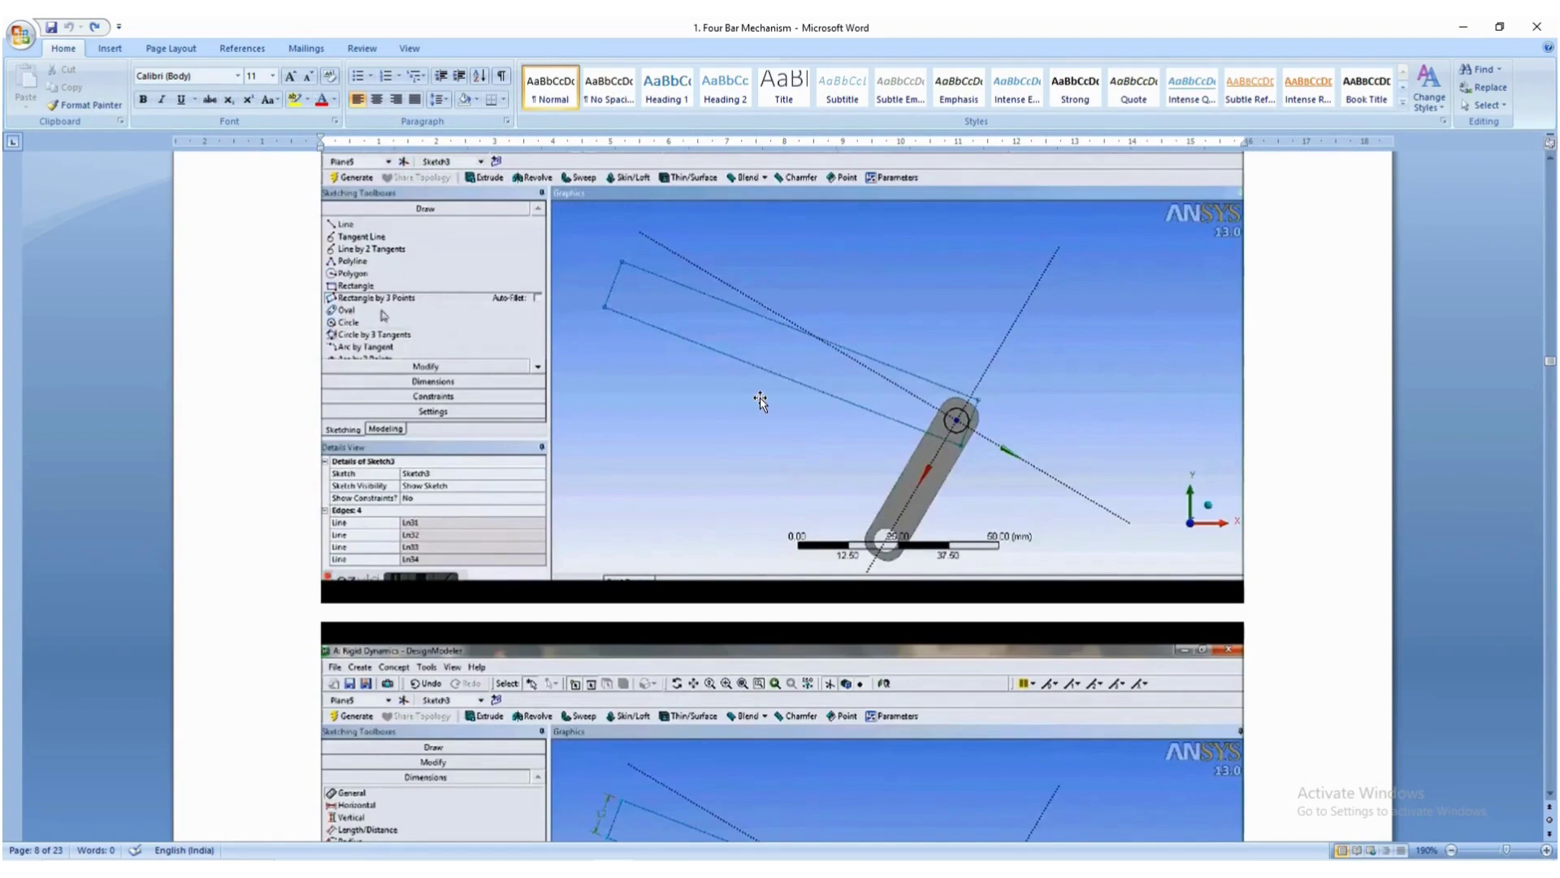
pyautogui.scroll(-3, 759, 396)
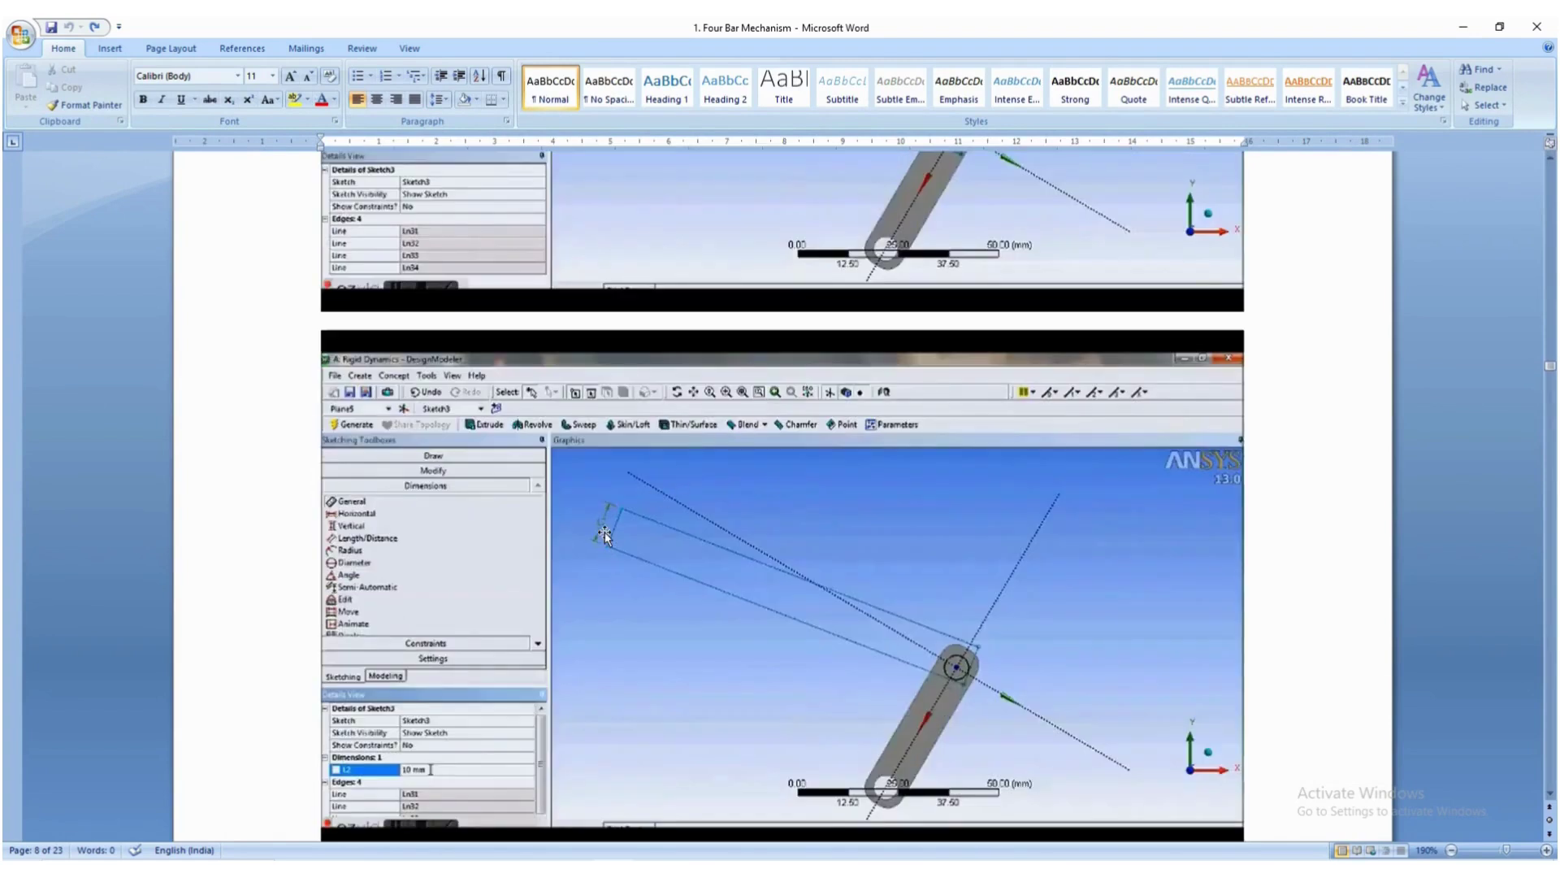
pyautogui.hotkey('alt', 'Tab')
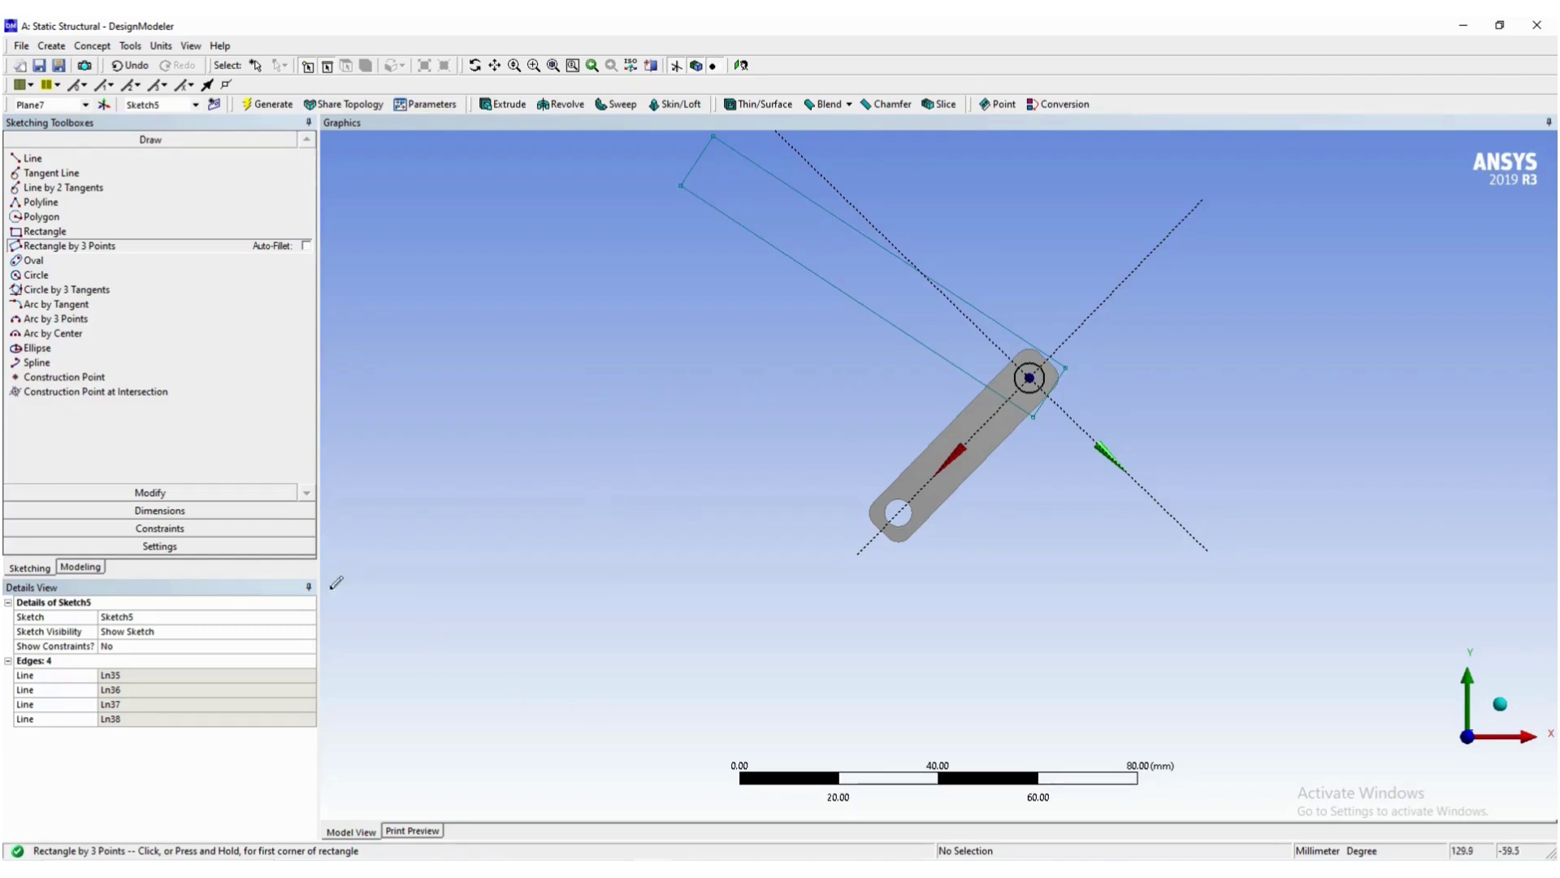
pyautogui.click(145, 510)
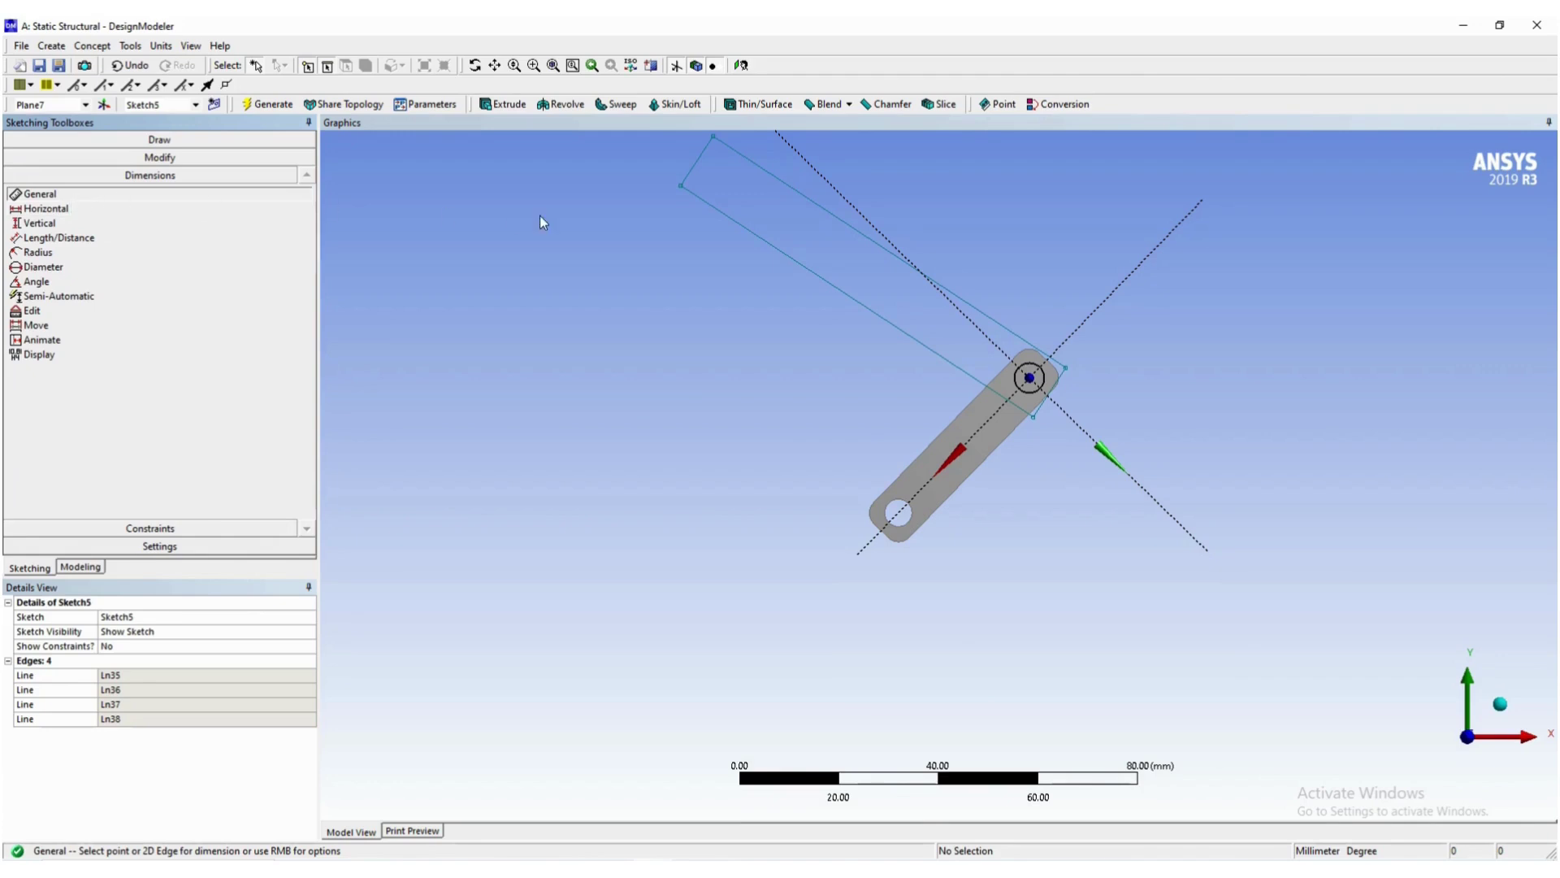
pyautogui.scroll(-2, 687, 383)
pyautogui.scroll(-1, 690, 382)
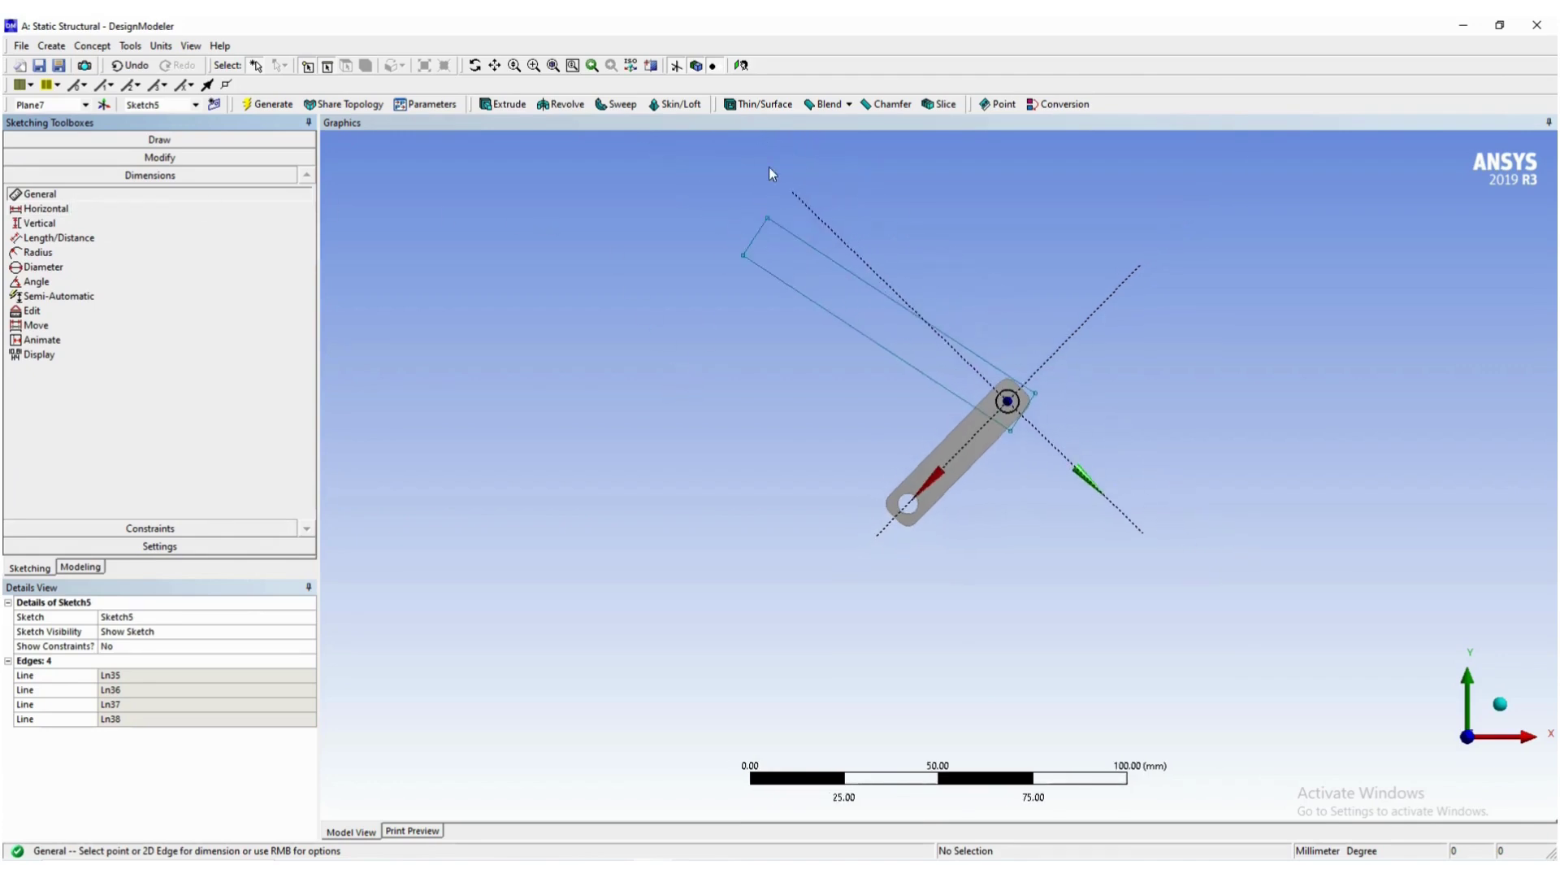
pyautogui.click(765, 218)
pyautogui.click(743, 256)
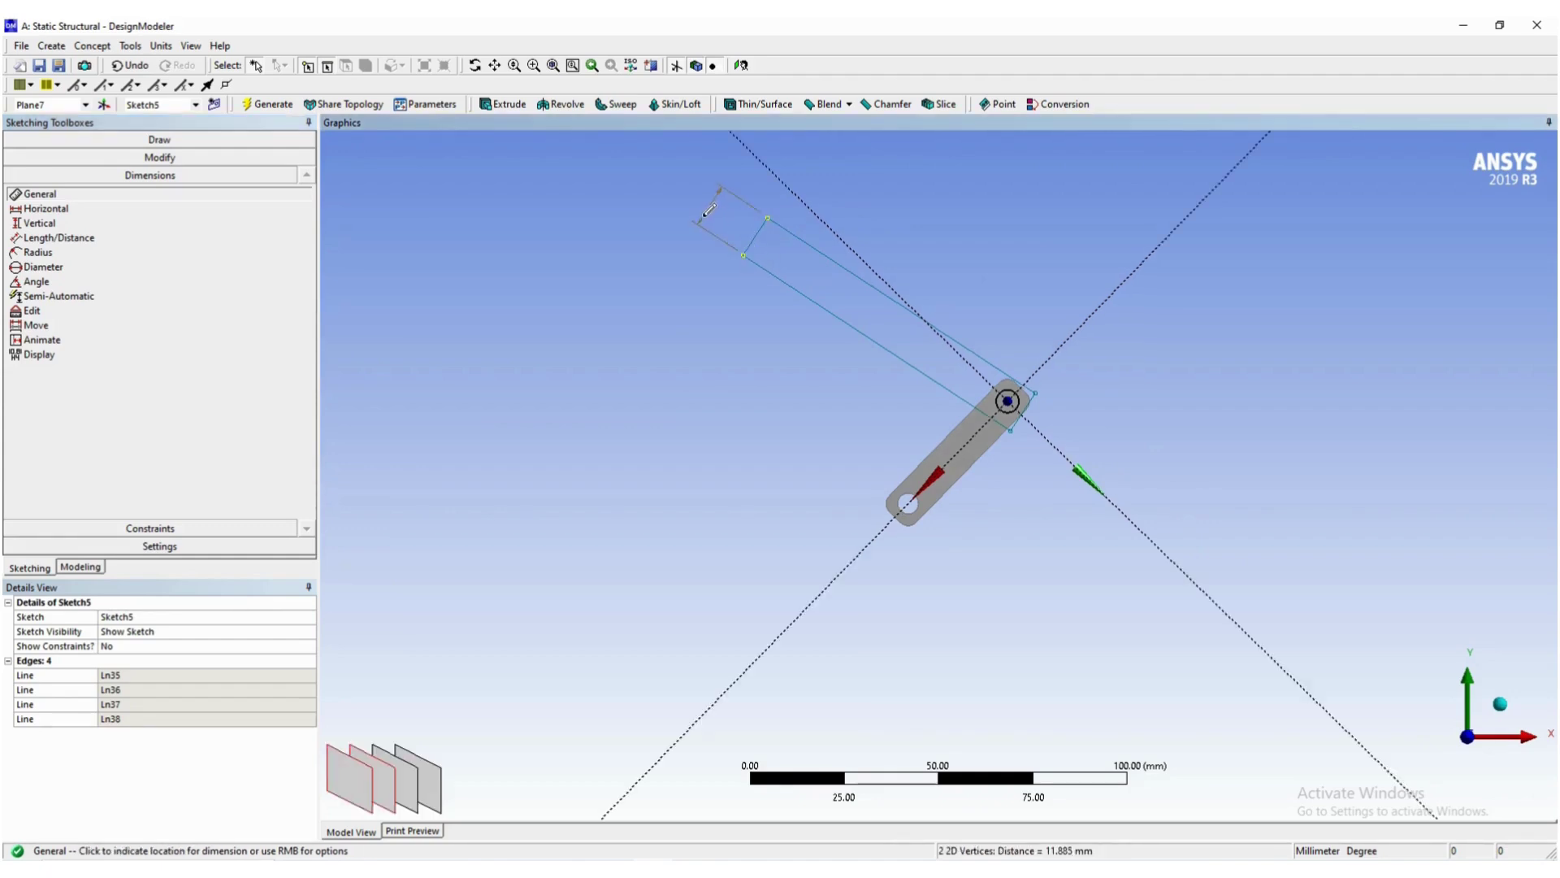
pyautogui.click(708, 209)
pyautogui.click(188, 675)
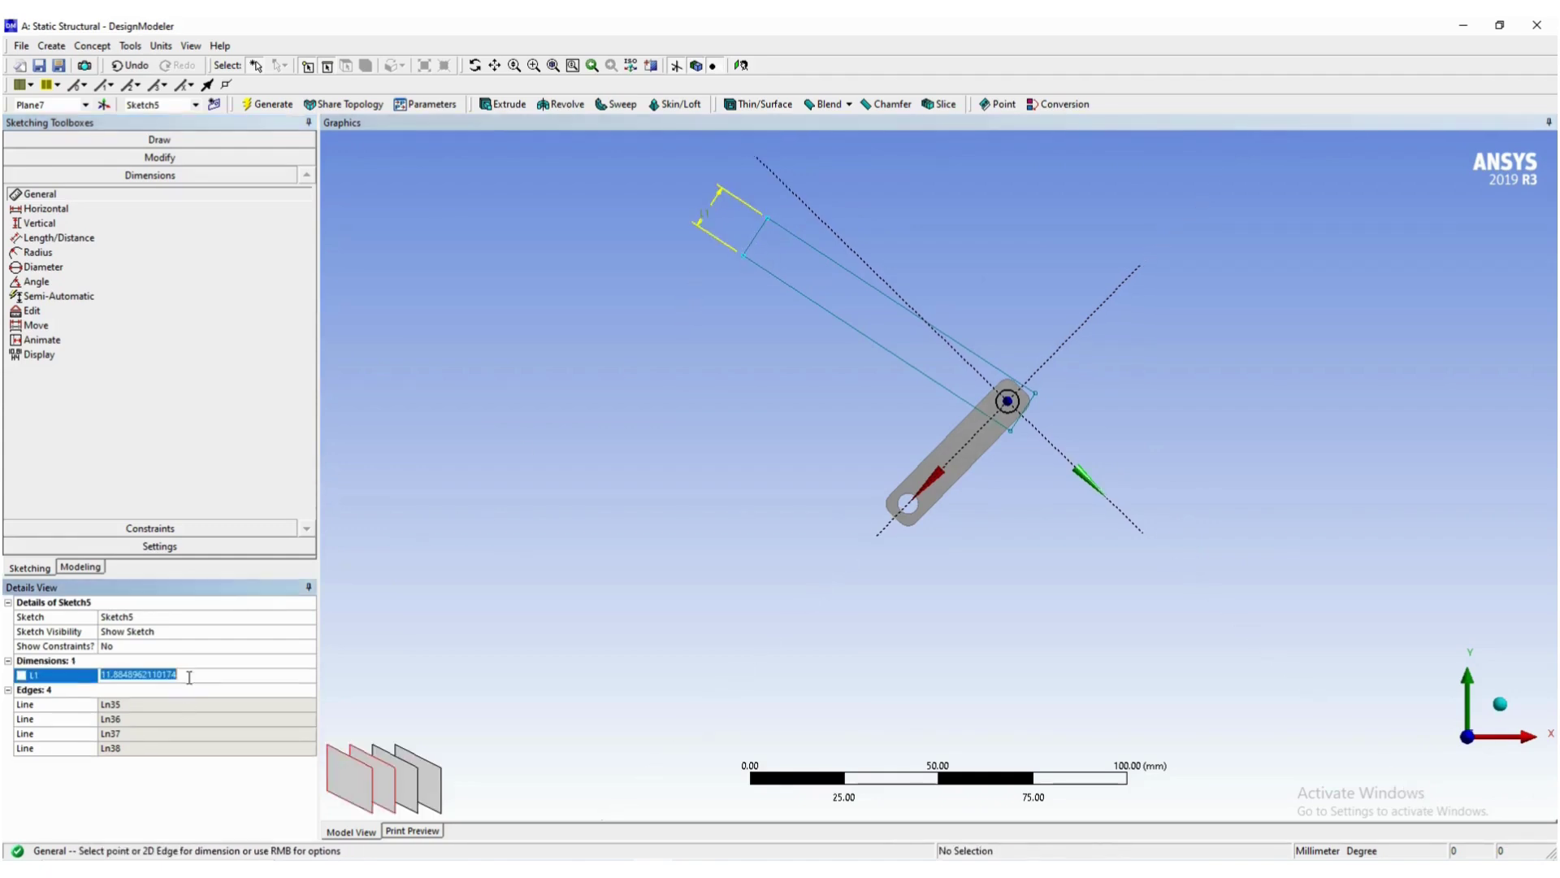
pyautogui.write('10')
pyautogui.press('Return')
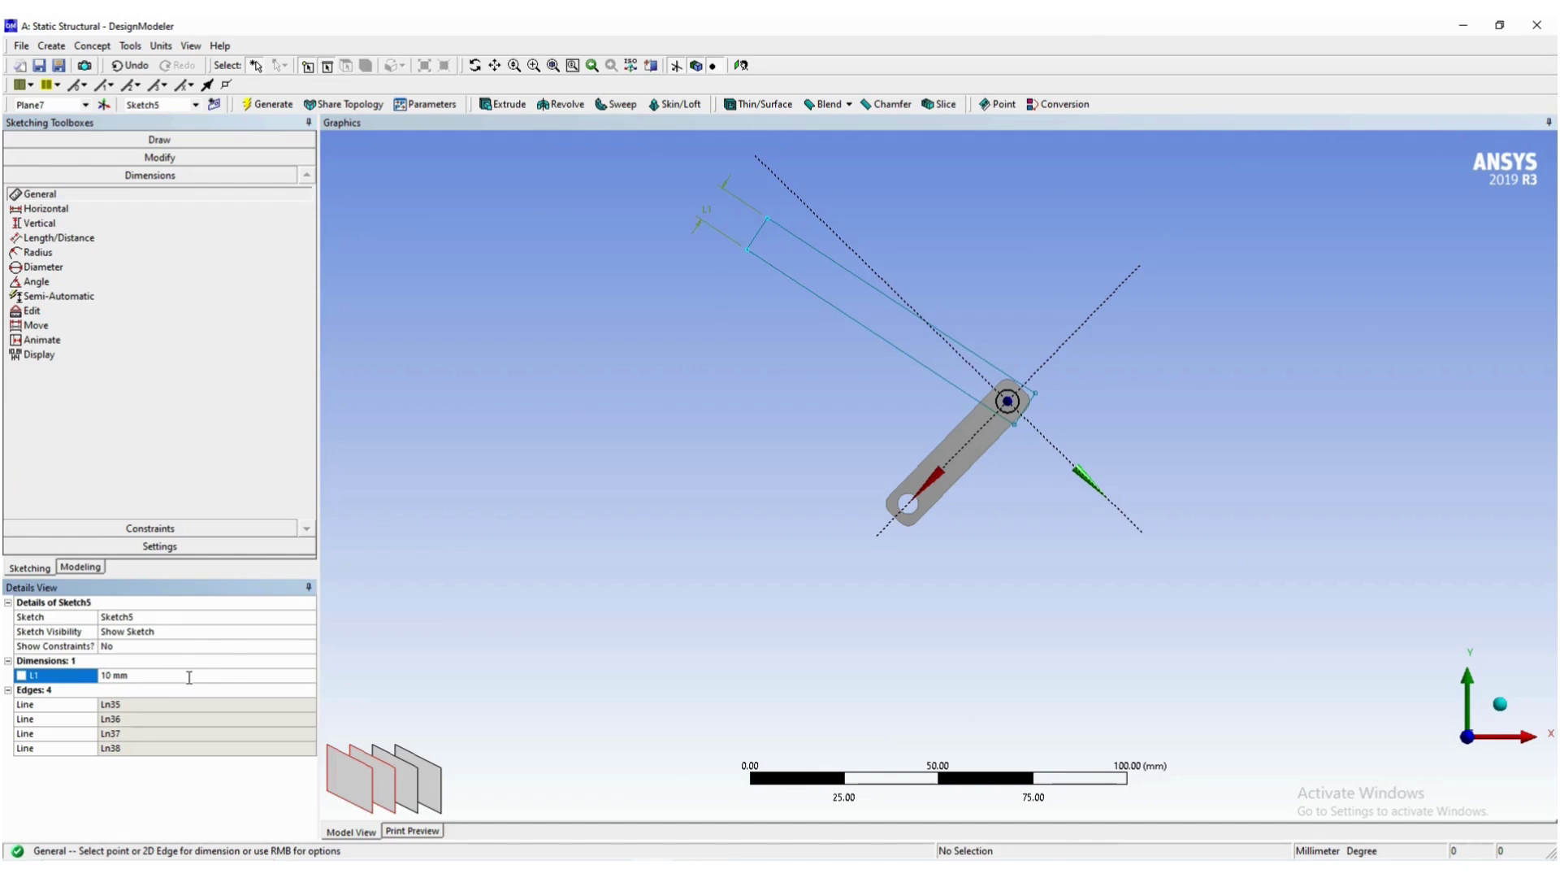
# Review the Word guide's next figures on the circle, constraint and dimension at the pin end, and return to DesignModeler.
pyautogui.hotkey('alt', 'Tab')
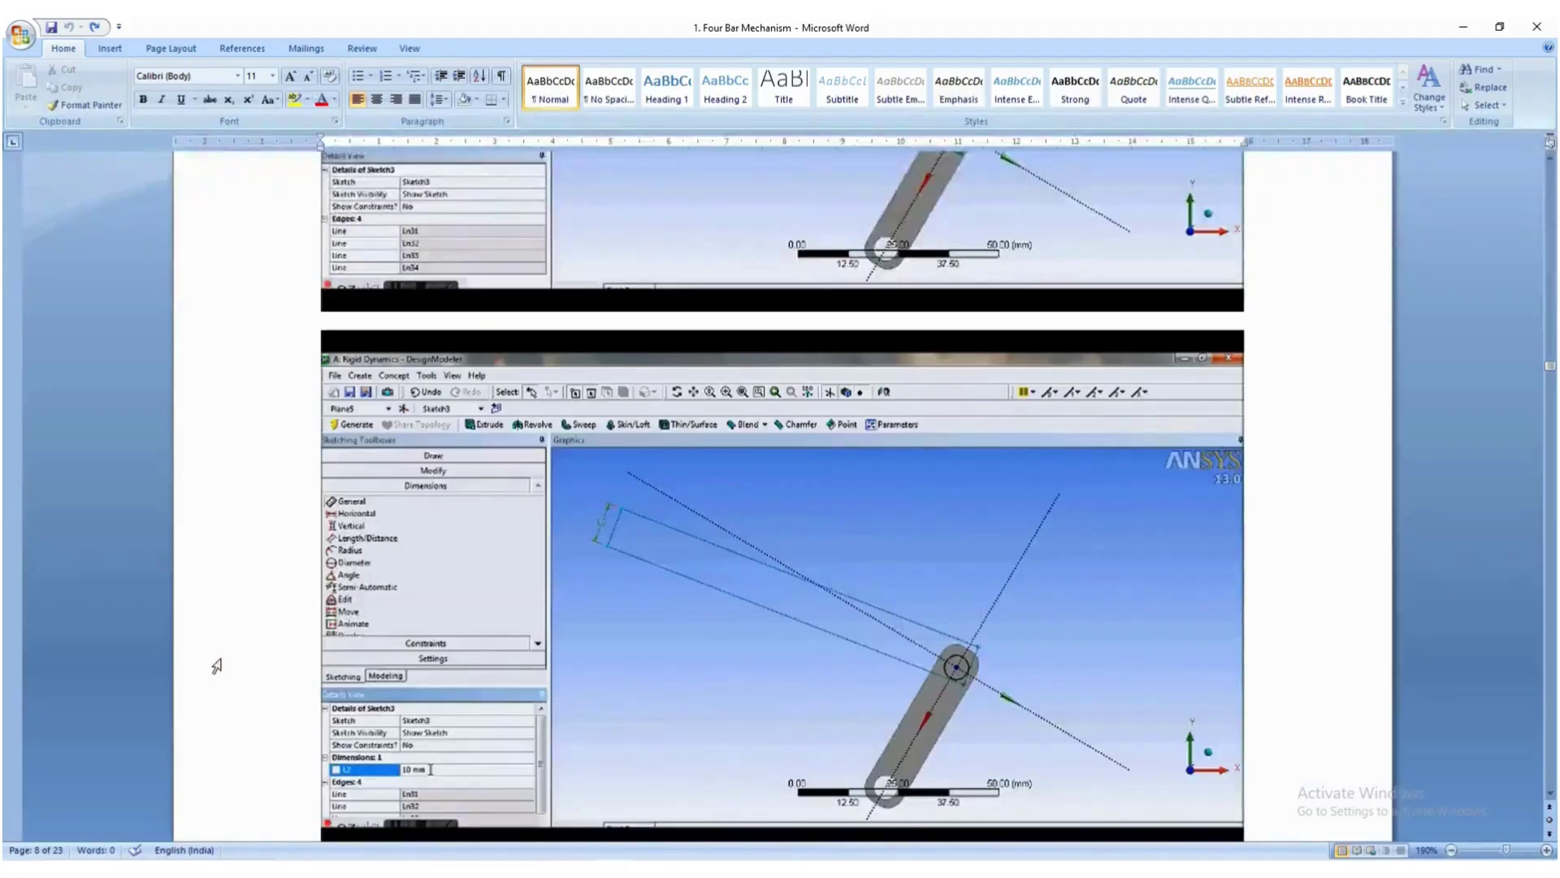
pyautogui.scroll(-4, 441, 585)
pyautogui.scroll(-9, 443, 585)
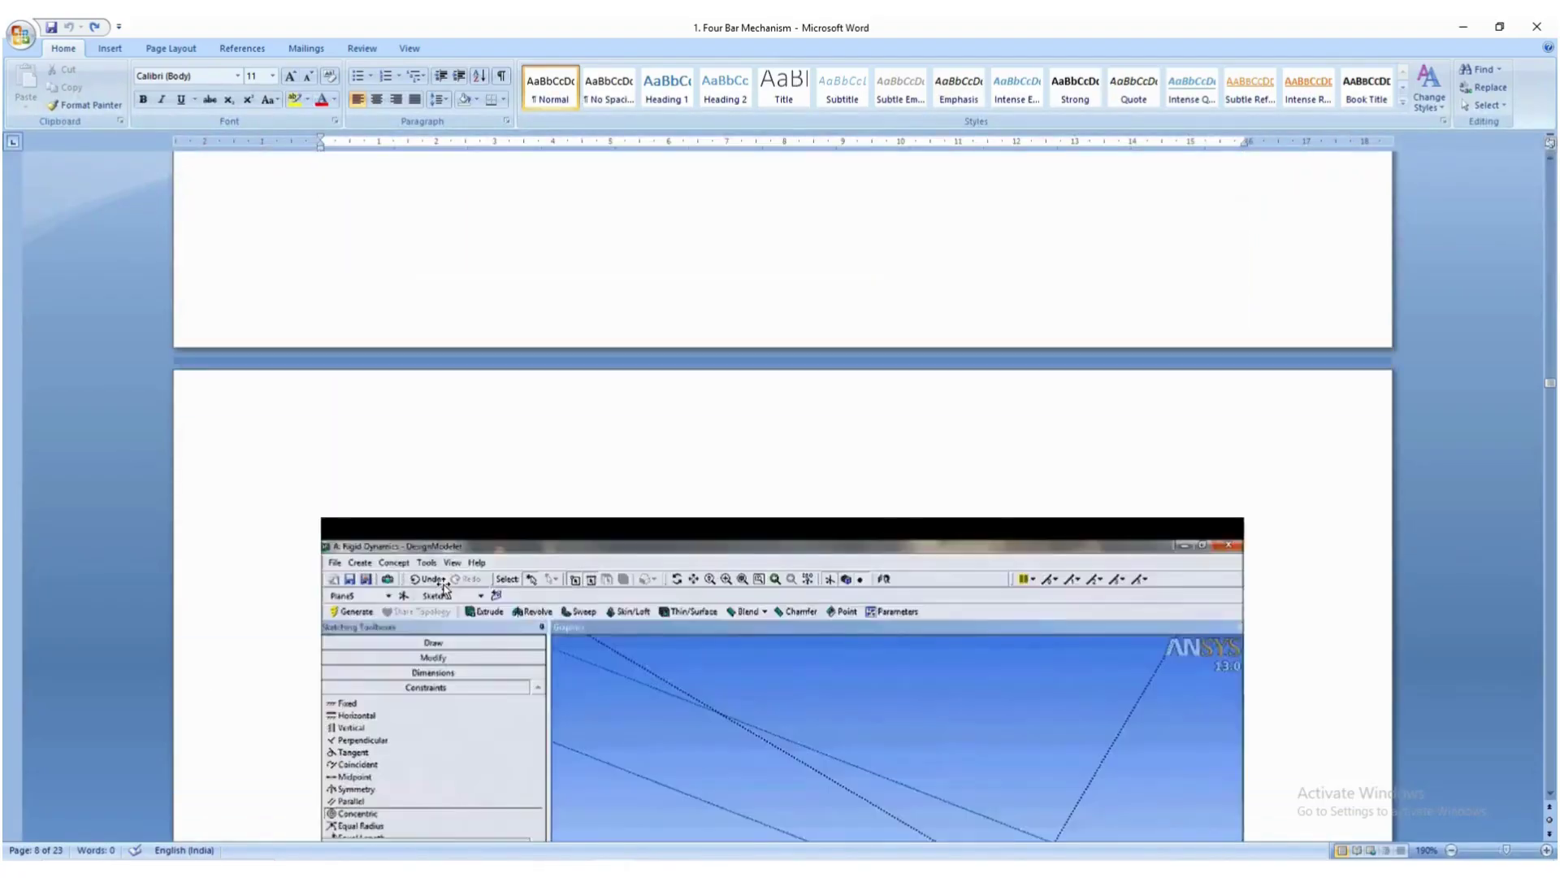
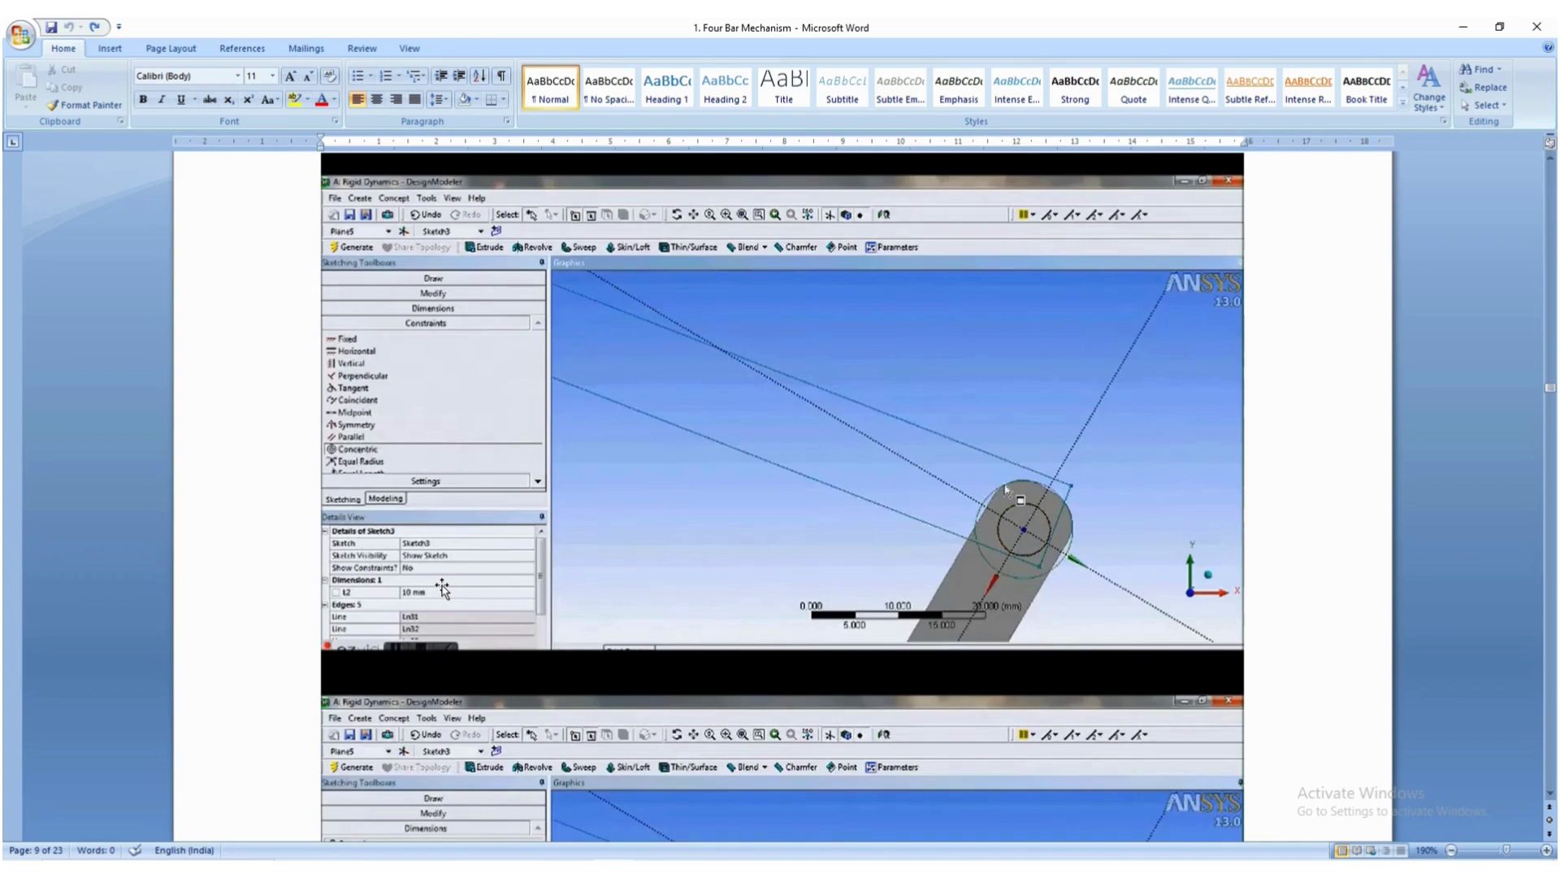
pyautogui.scroll(-5, 442, 588)
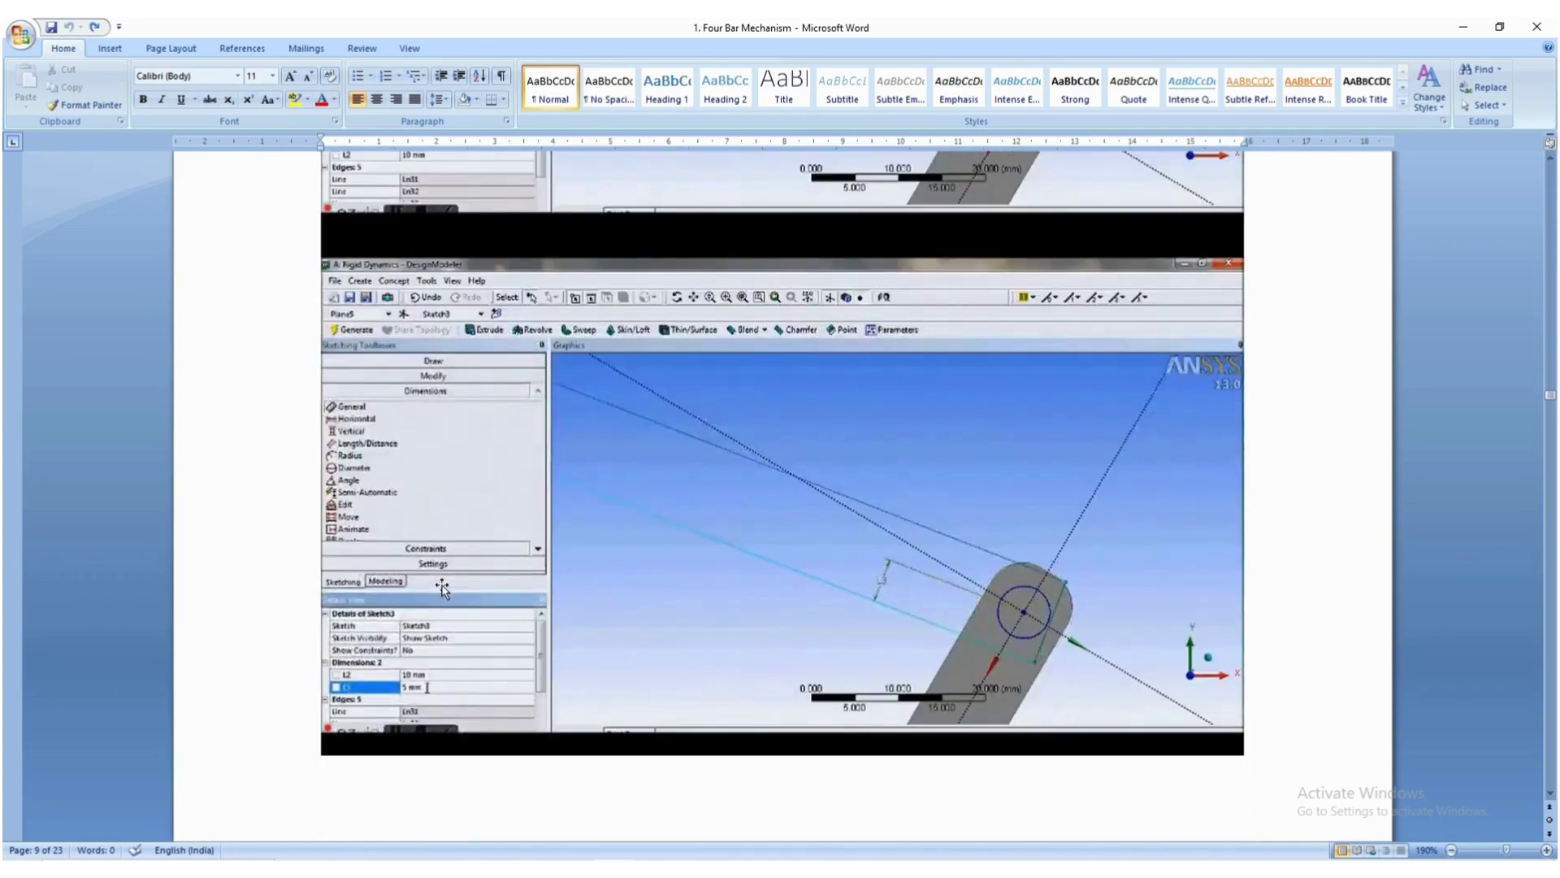
pyautogui.scroll(2, 442, 588)
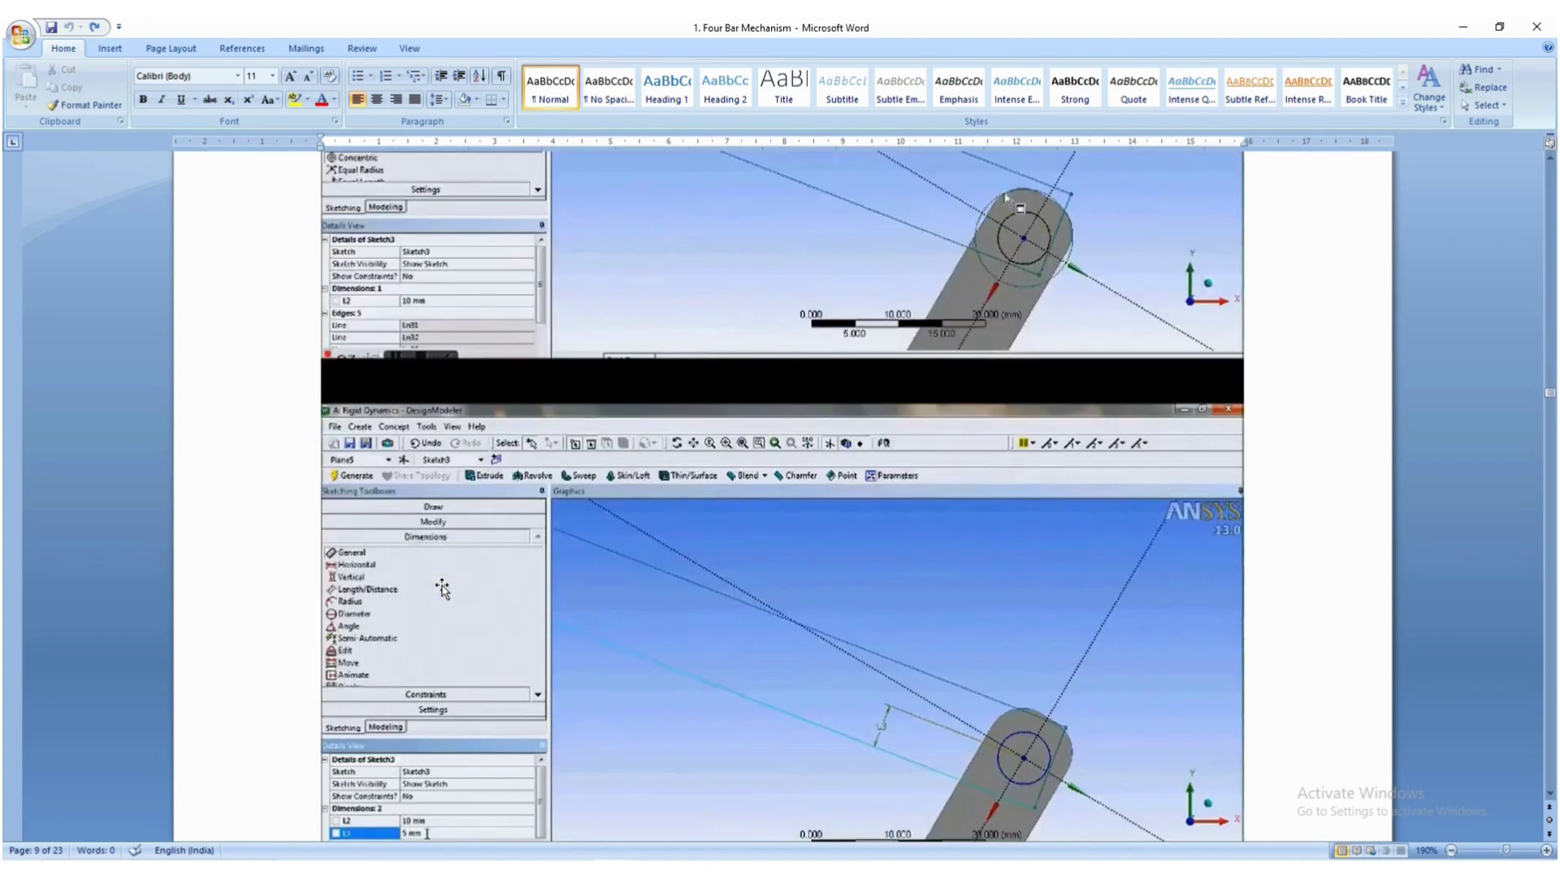
pyautogui.scroll(2, 442, 588)
pyautogui.hotkey('alt', 'Tab')
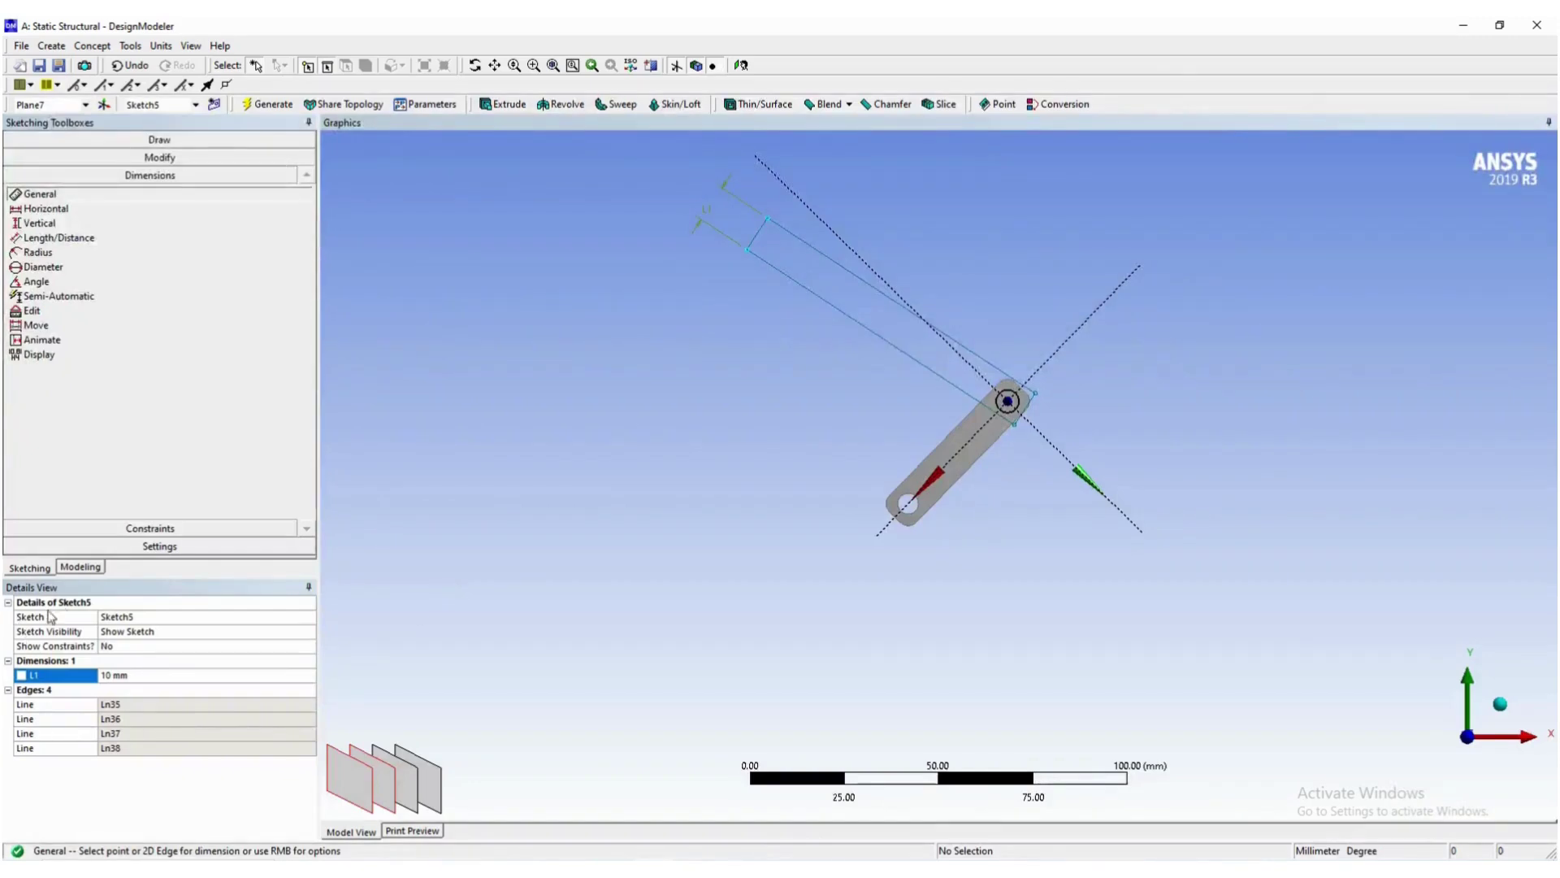
# Sketch a circle centred on the pin at the plane's origin, large enough to surround the link's rounded end.
pyautogui.click(154, 139)
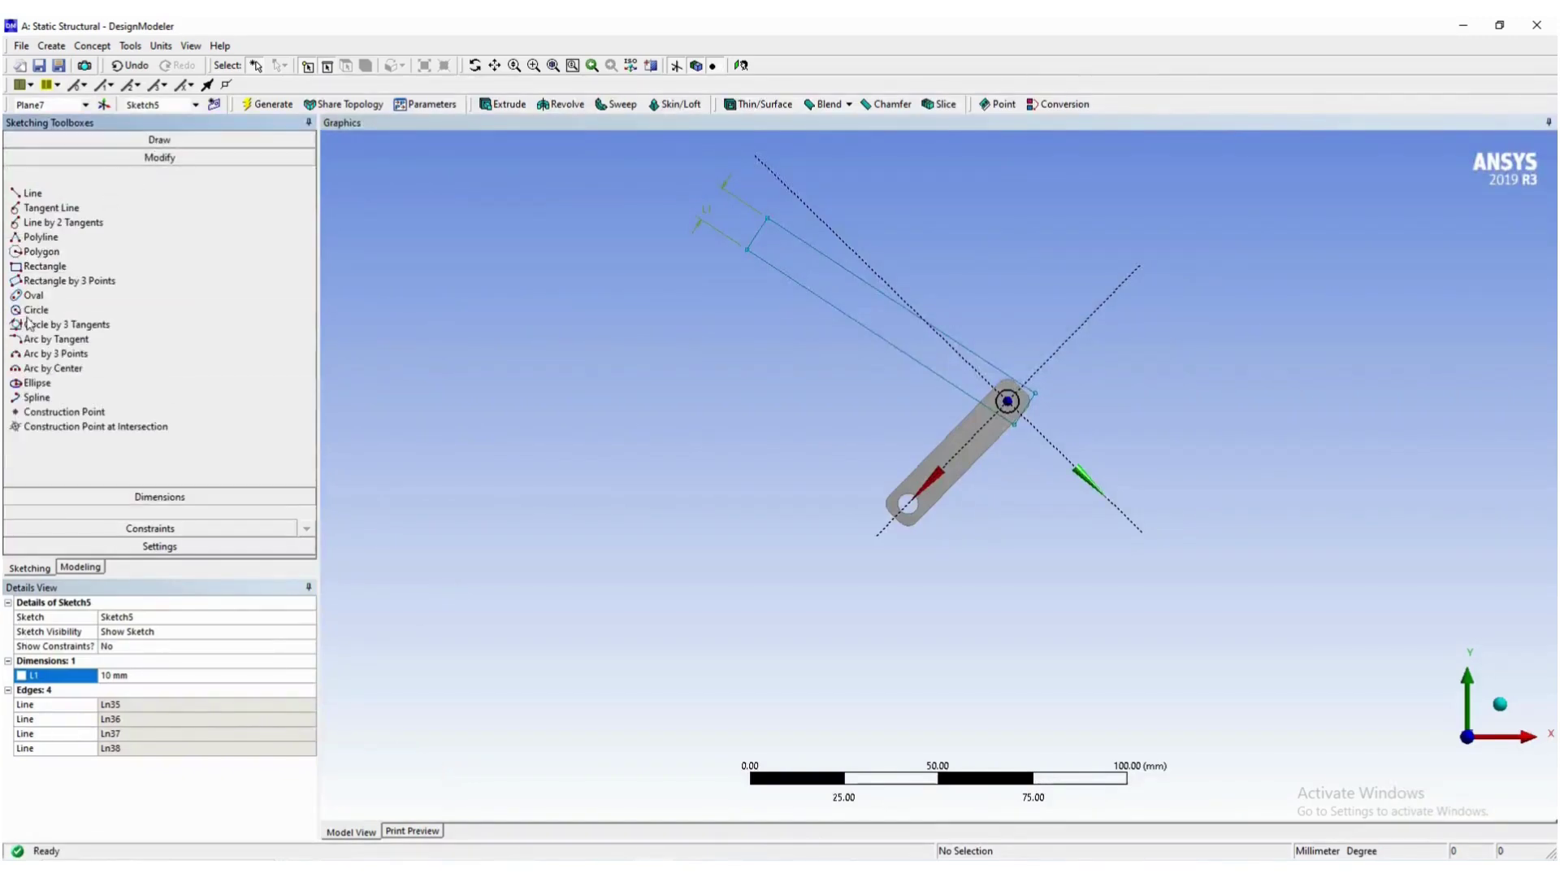
pyautogui.click(36, 275)
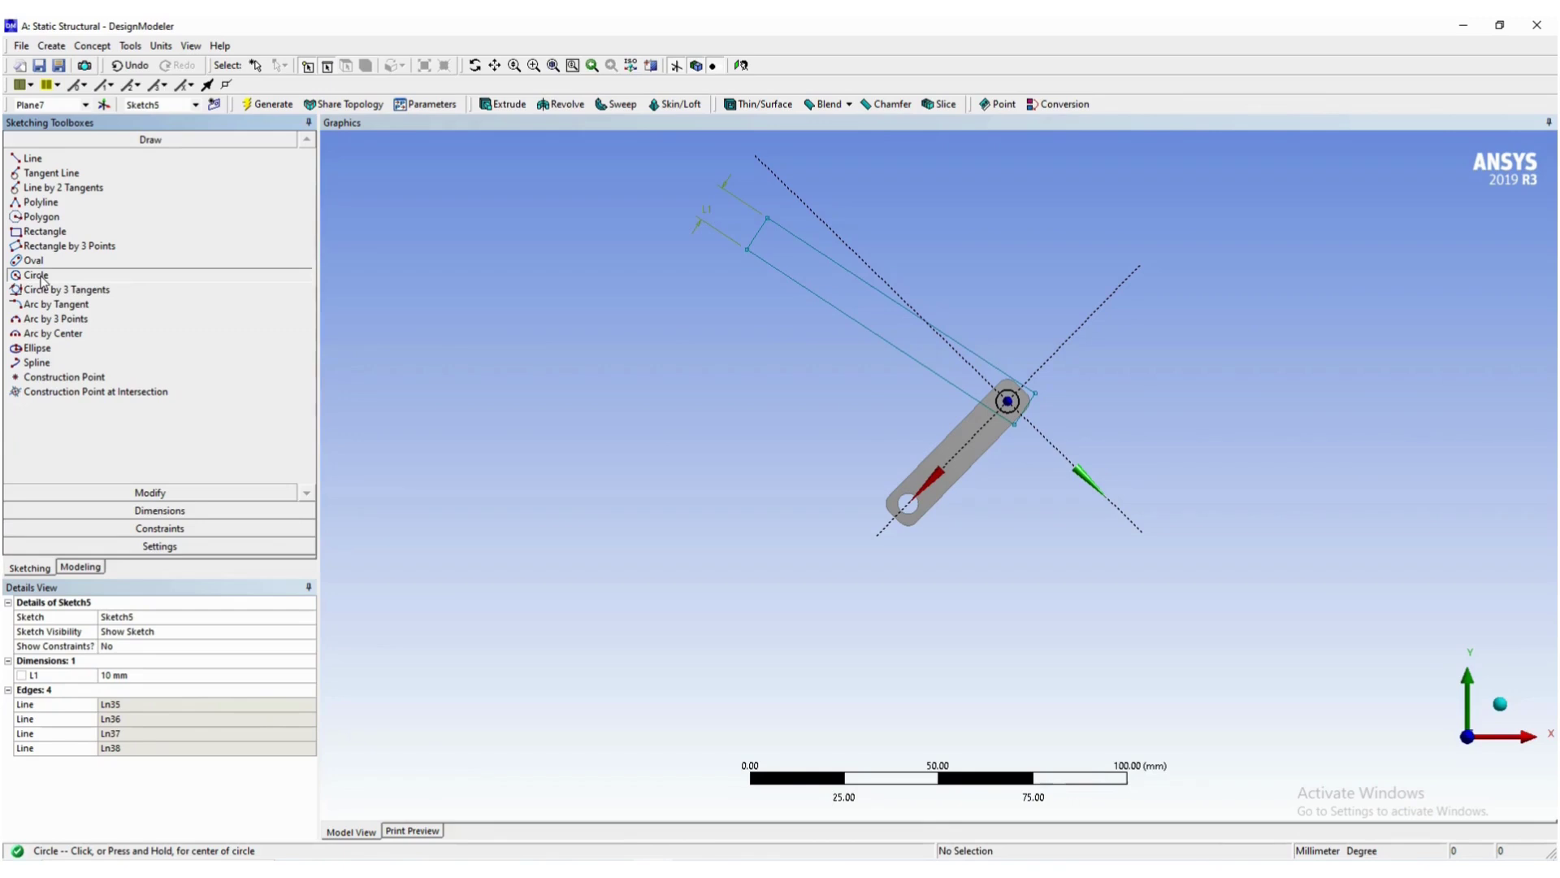
pyautogui.scroll(-1, 1061, 412)
pyautogui.scroll(4, 1060, 412)
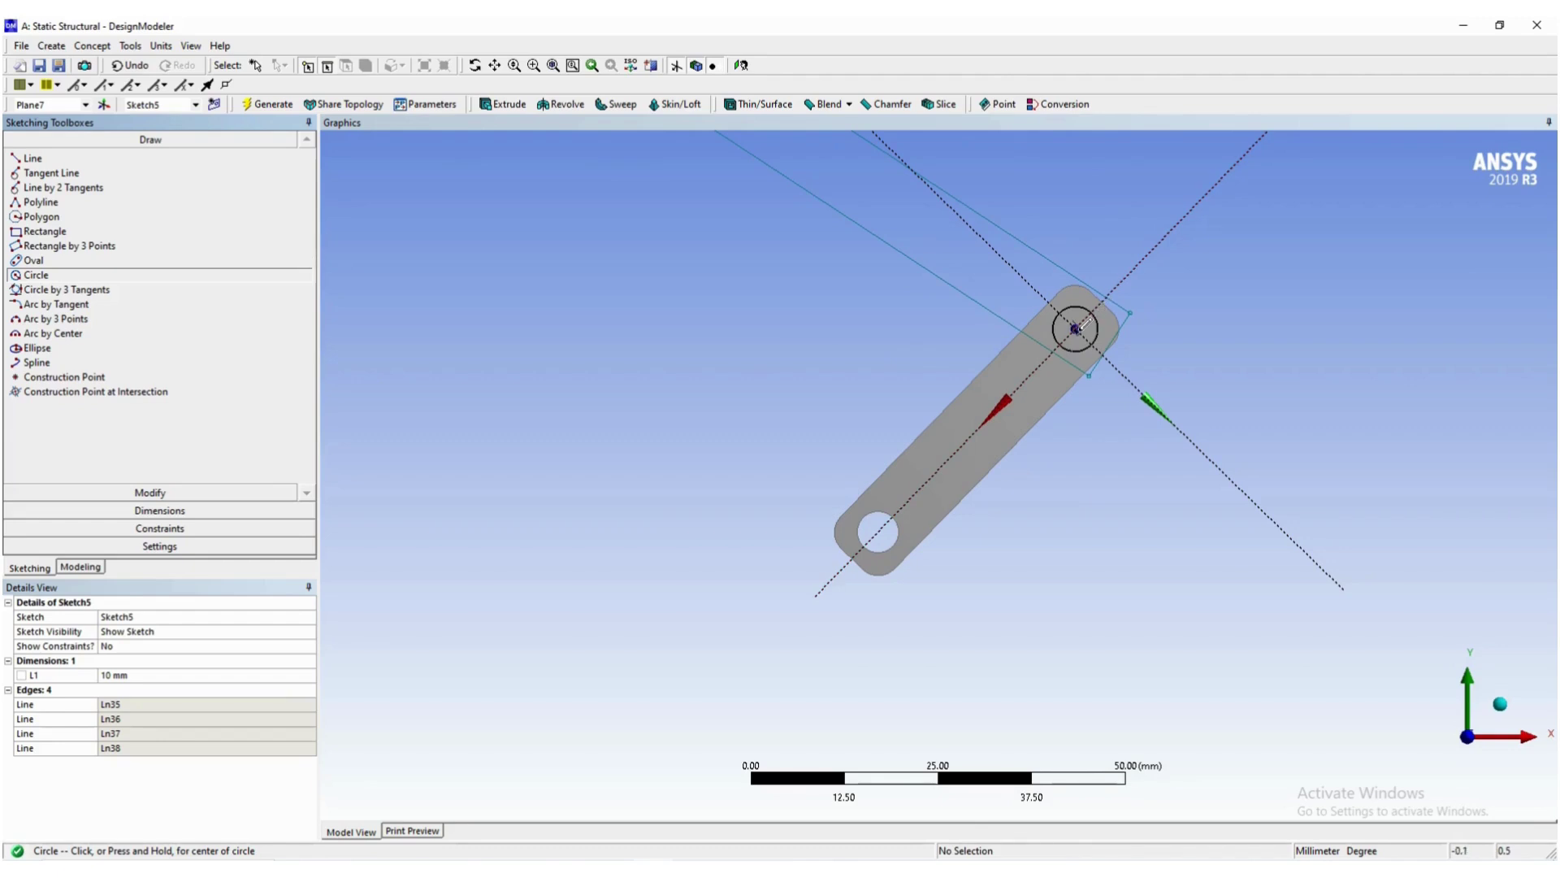
pyautogui.scroll(1, 1086, 319)
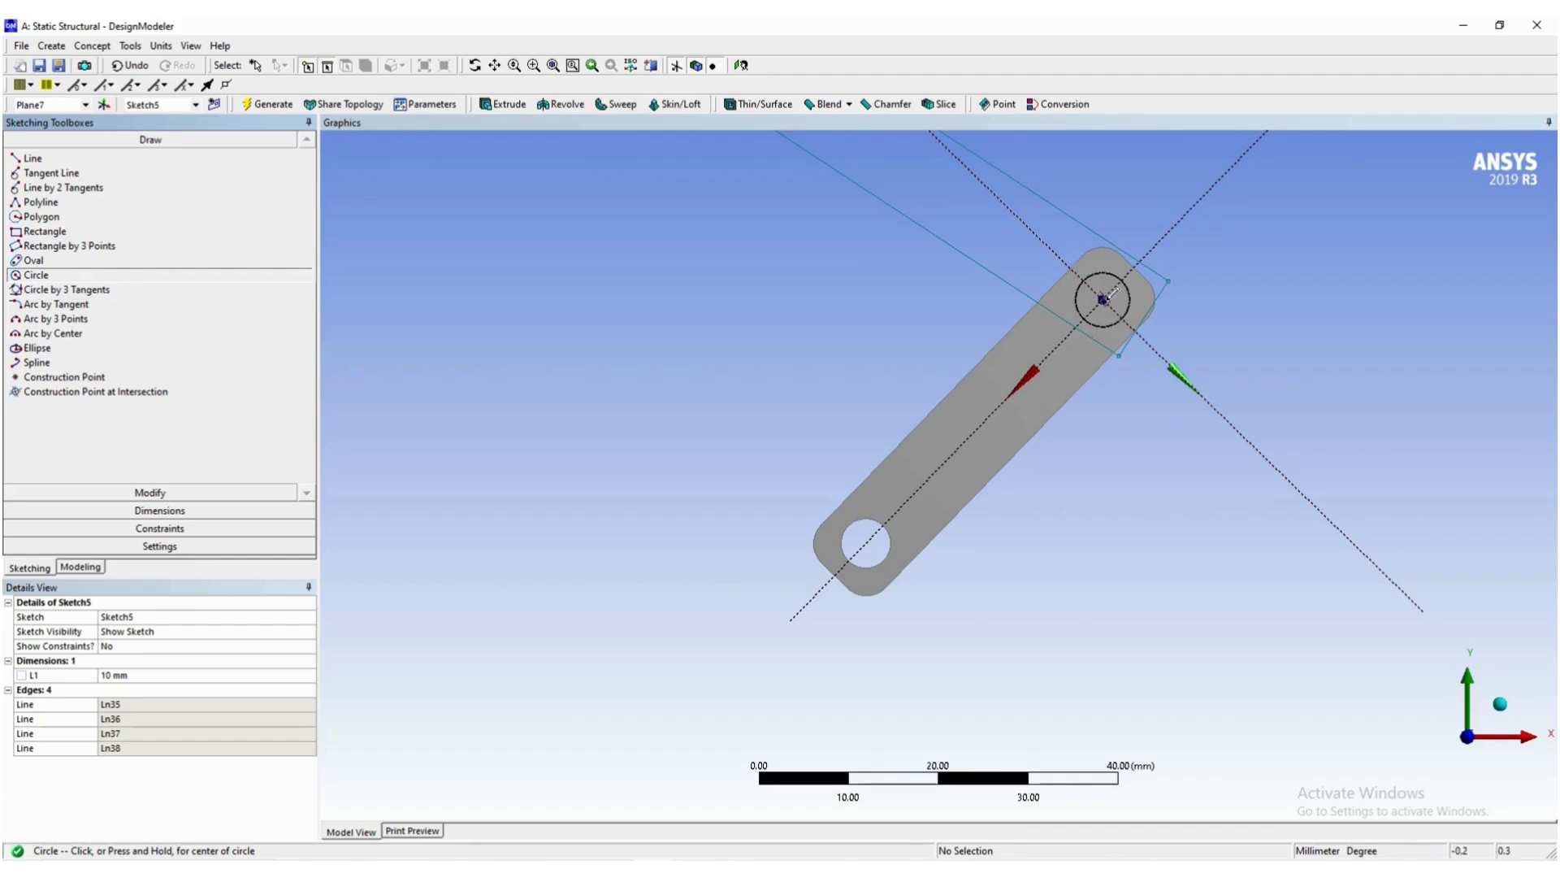
pyautogui.click(1102, 300)
pyautogui.click(1163, 257)
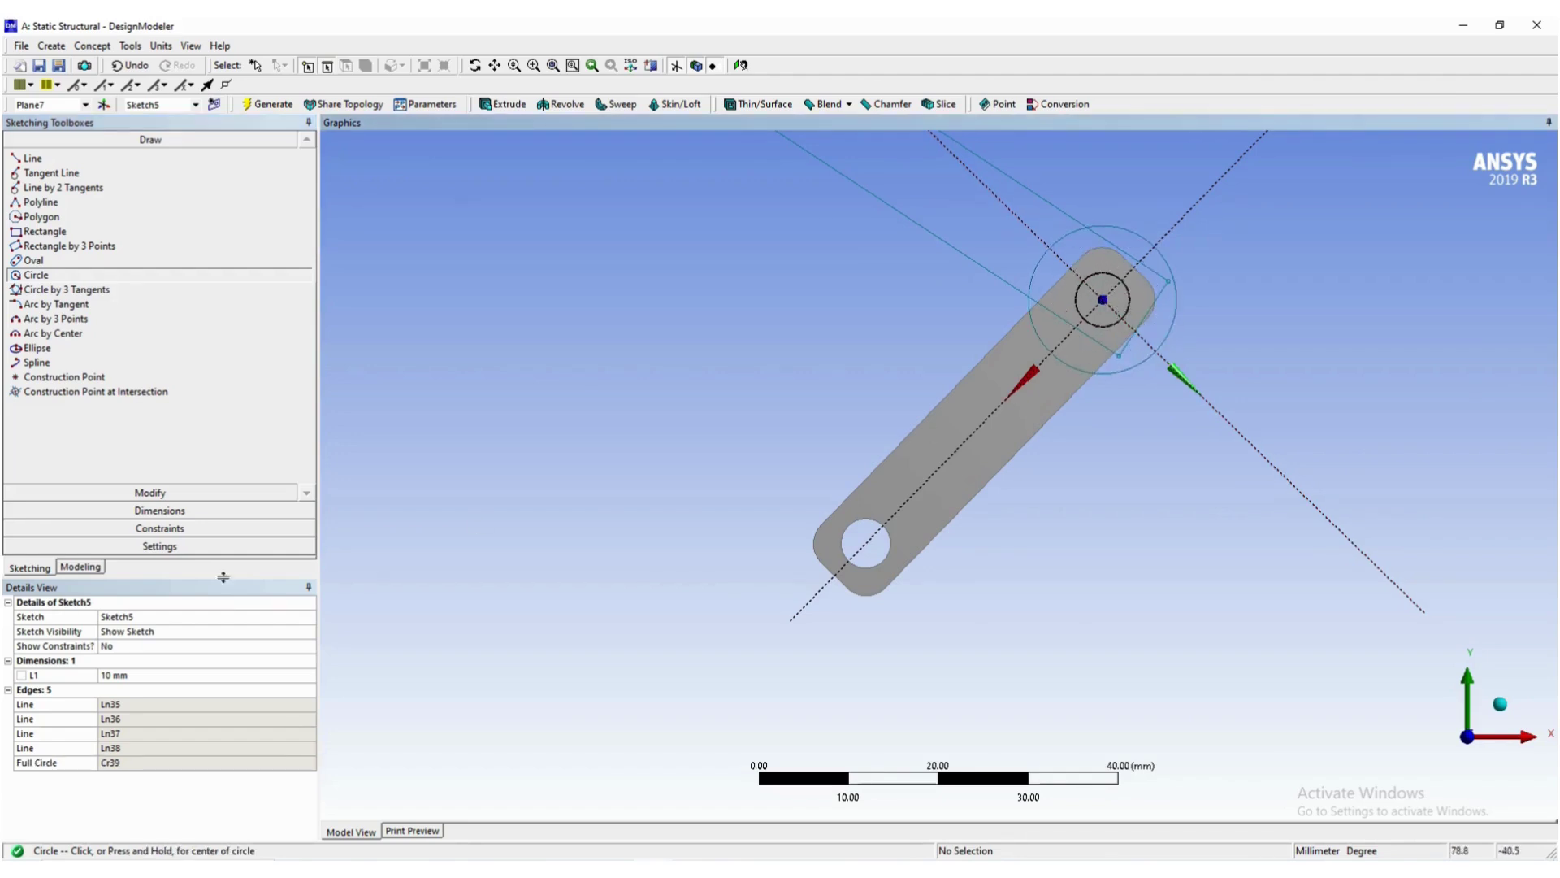
# Apply a Concentric constraint between the new circle and the pin's circular edge.
pyautogui.click(170, 528)
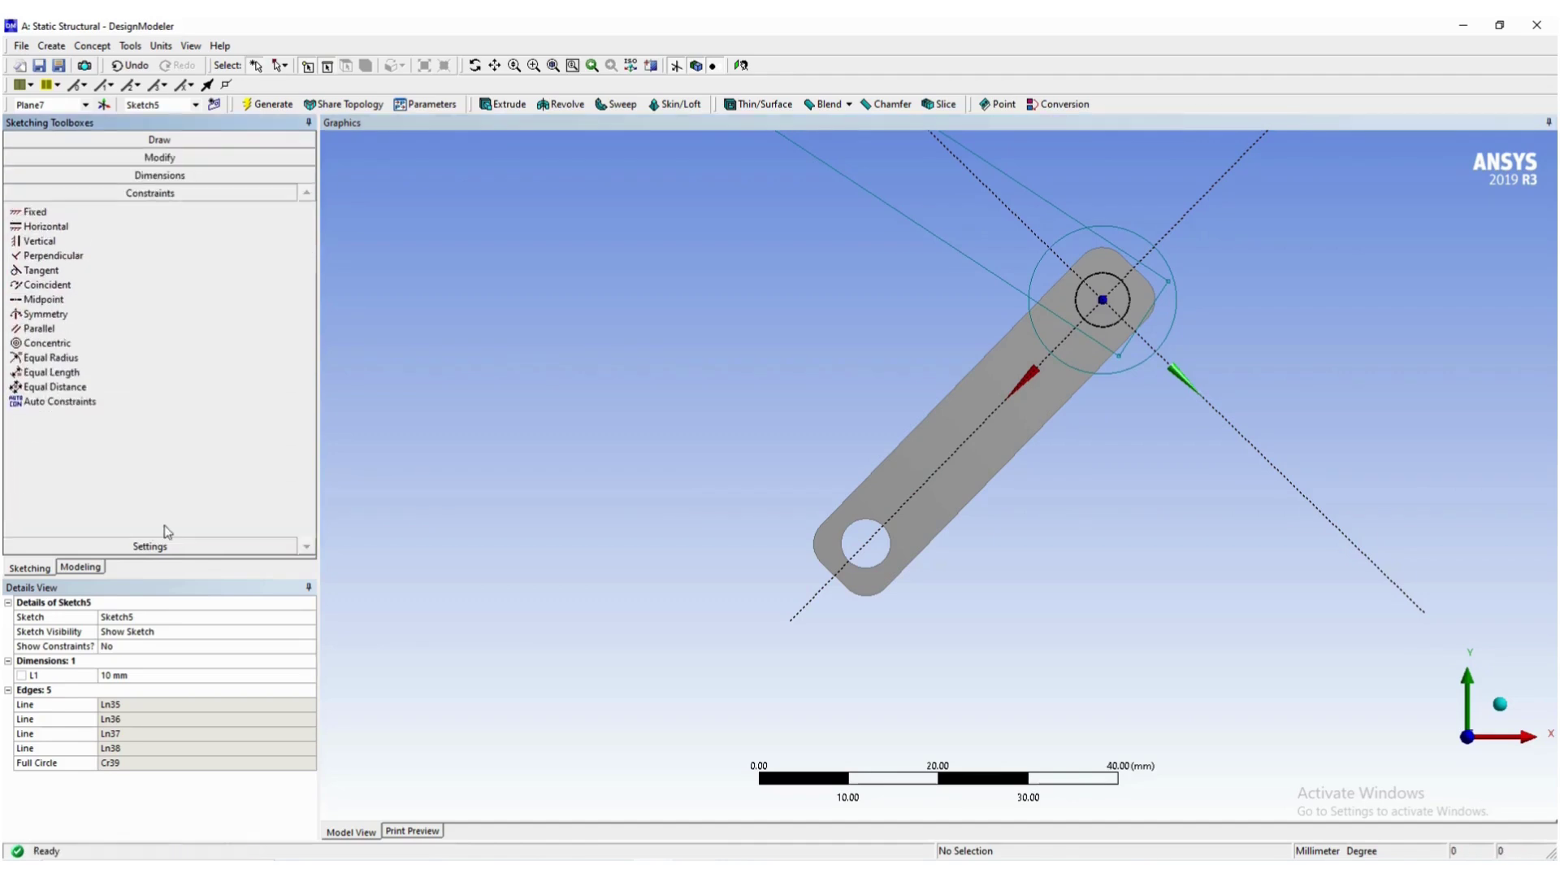
pyautogui.click(113, 345)
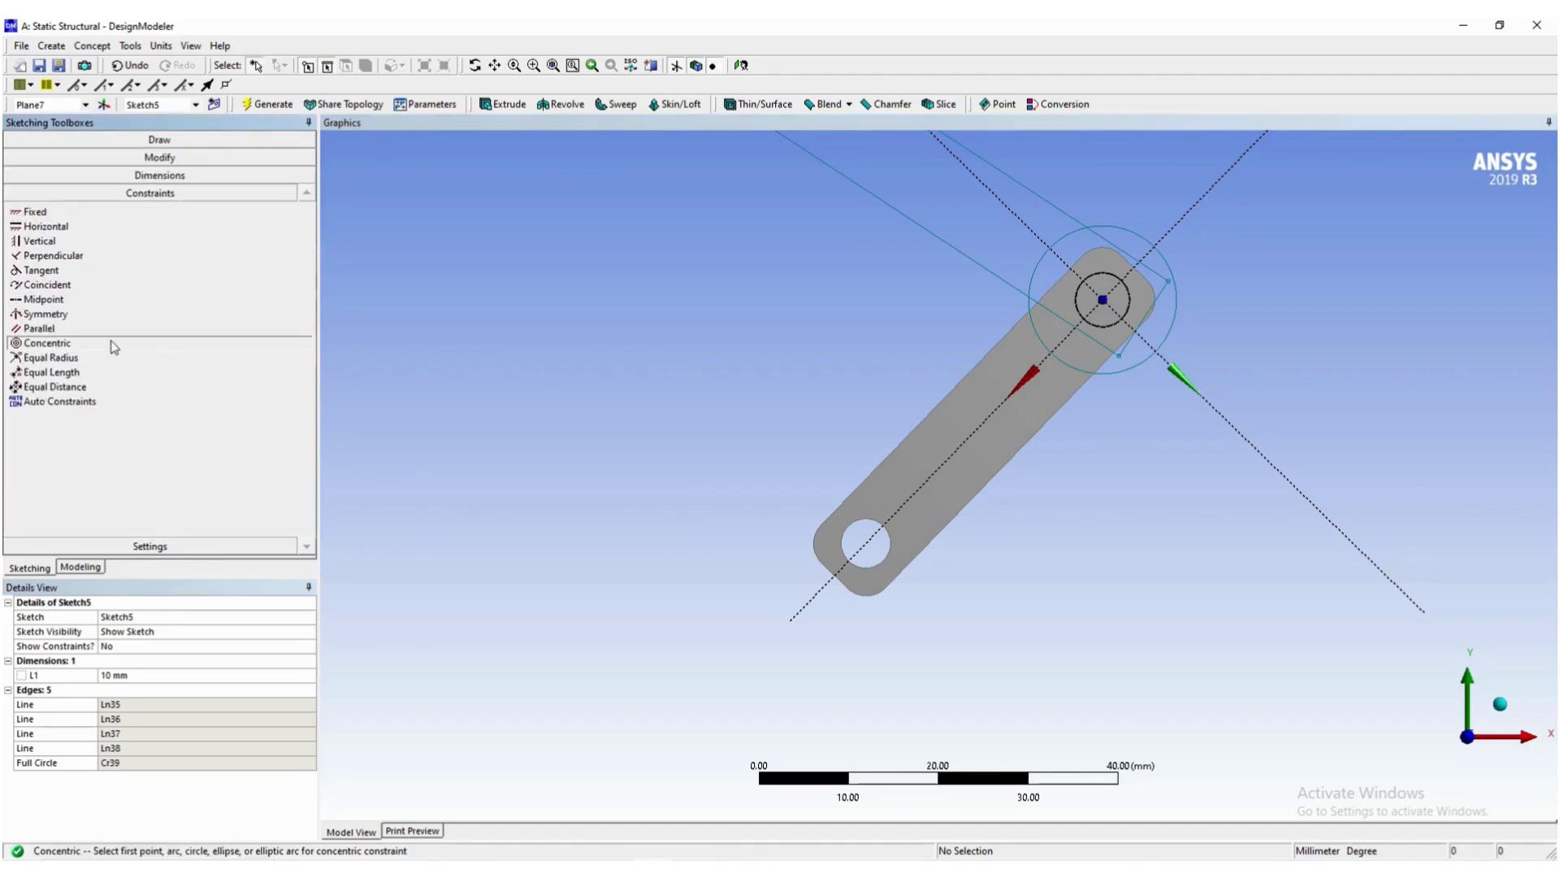
pyautogui.click(1089, 371)
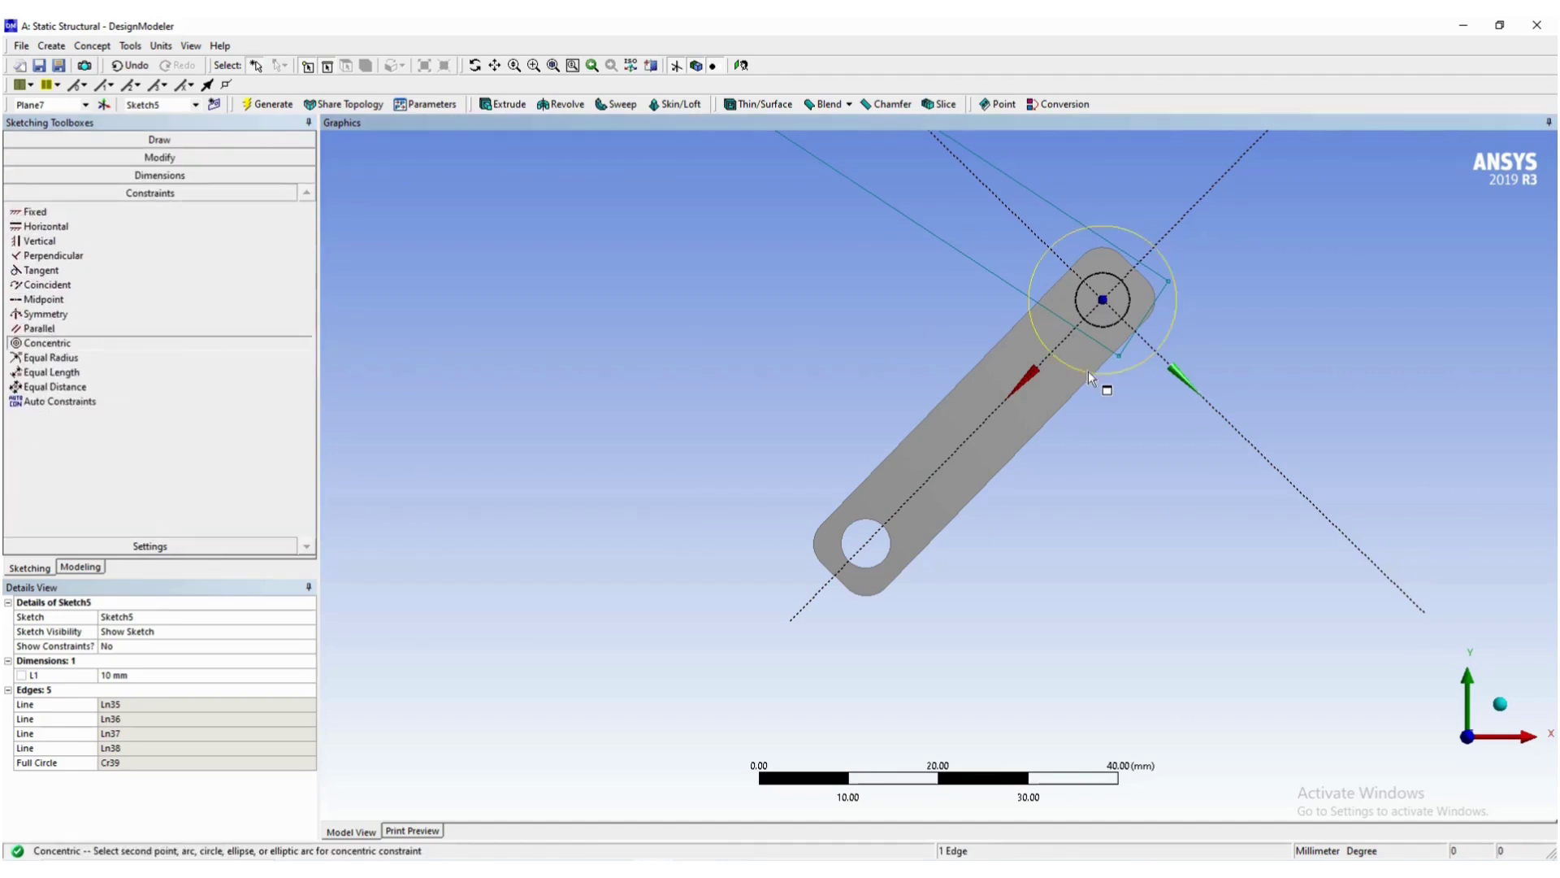
pyautogui.click(1107, 322)
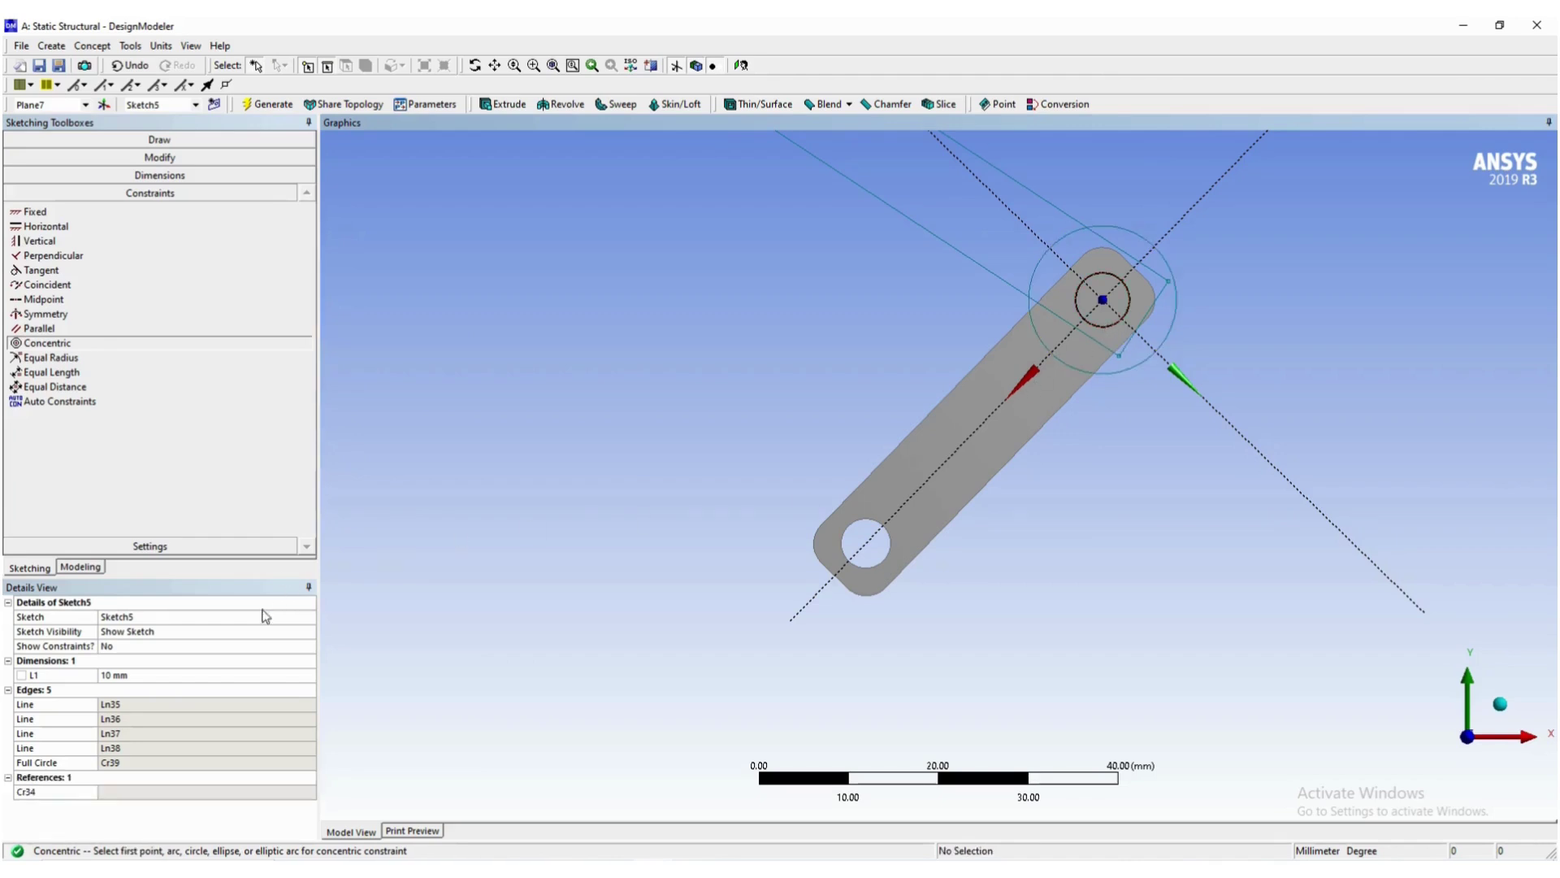
# Review the Word guide's figures on the concentric circle and the 5 mm dimensions around the pin, and return to DesignModeler.
pyautogui.hotkey('alt', 'Tab')
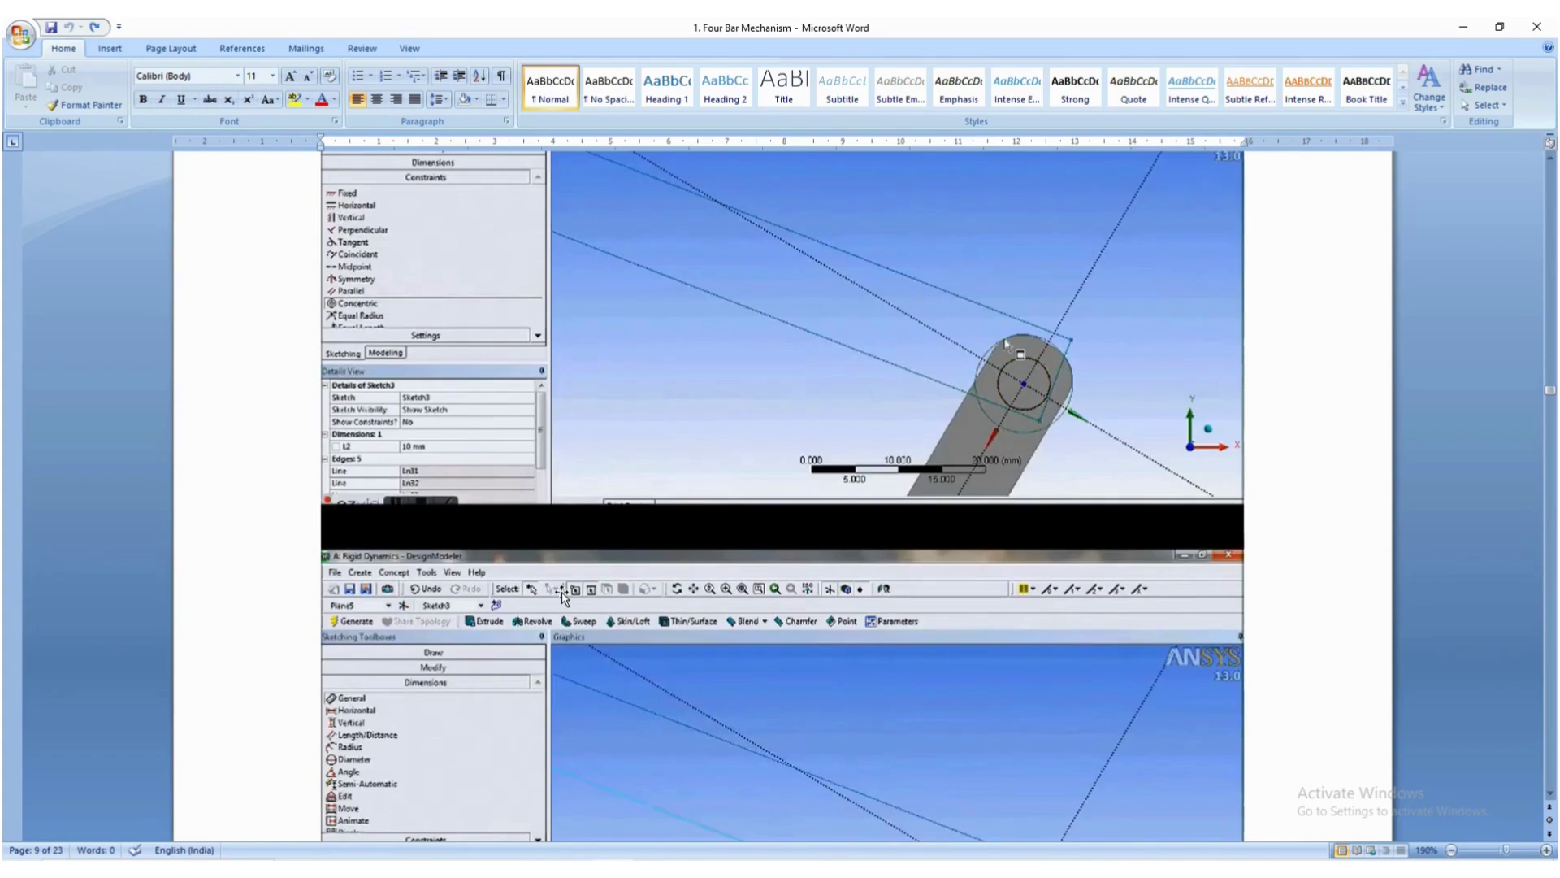
pyautogui.scroll(-5, 563, 597)
pyautogui.scroll(-5, 562, 591)
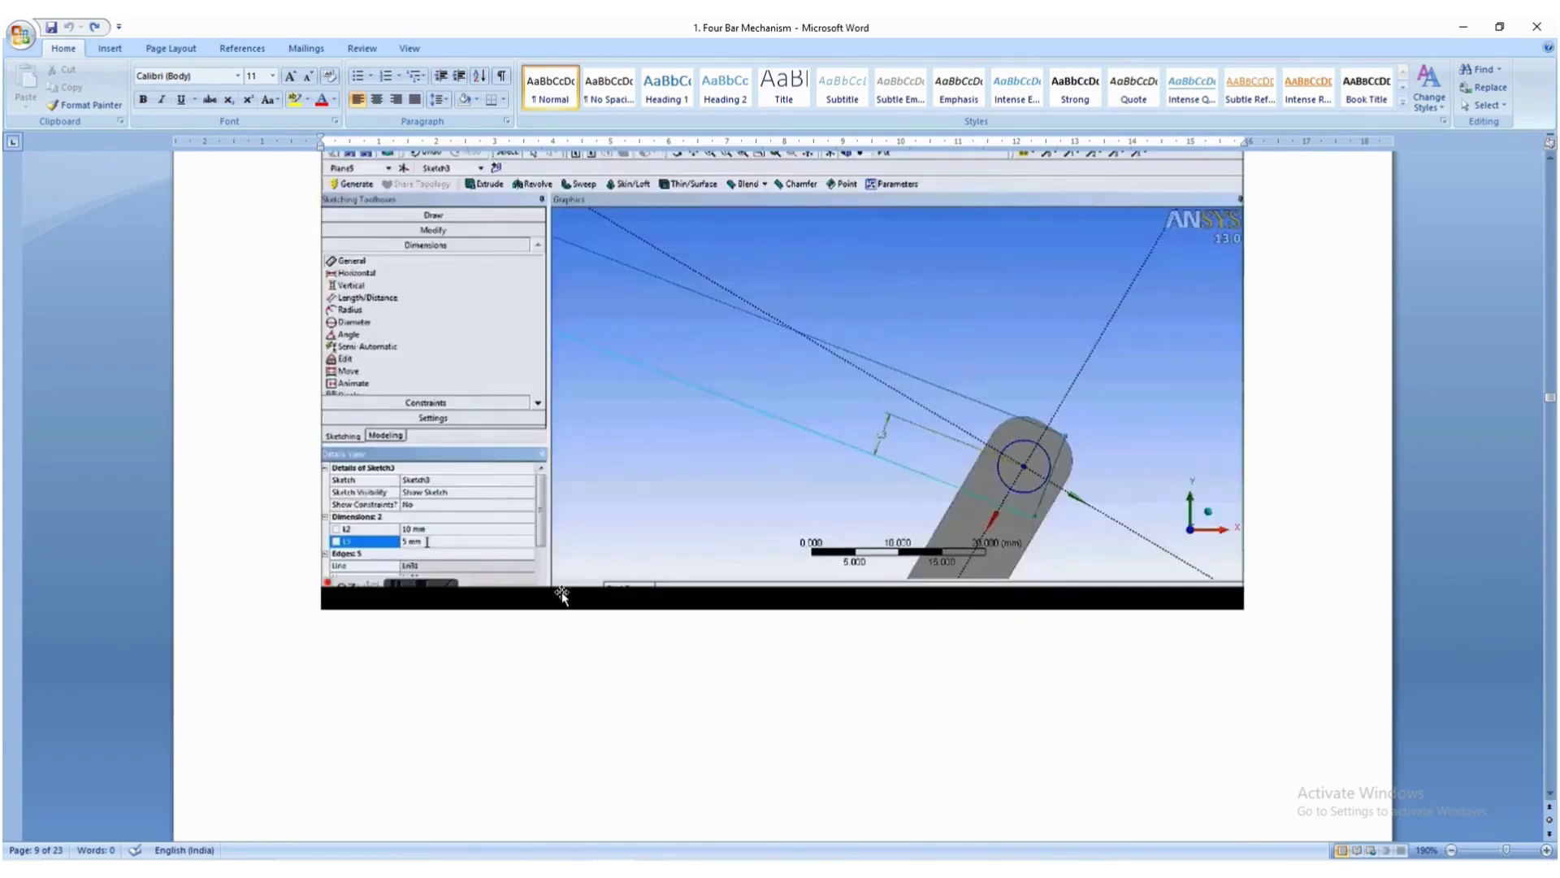
pyautogui.scroll(-5, 562, 595)
pyautogui.scroll(-10, 562, 592)
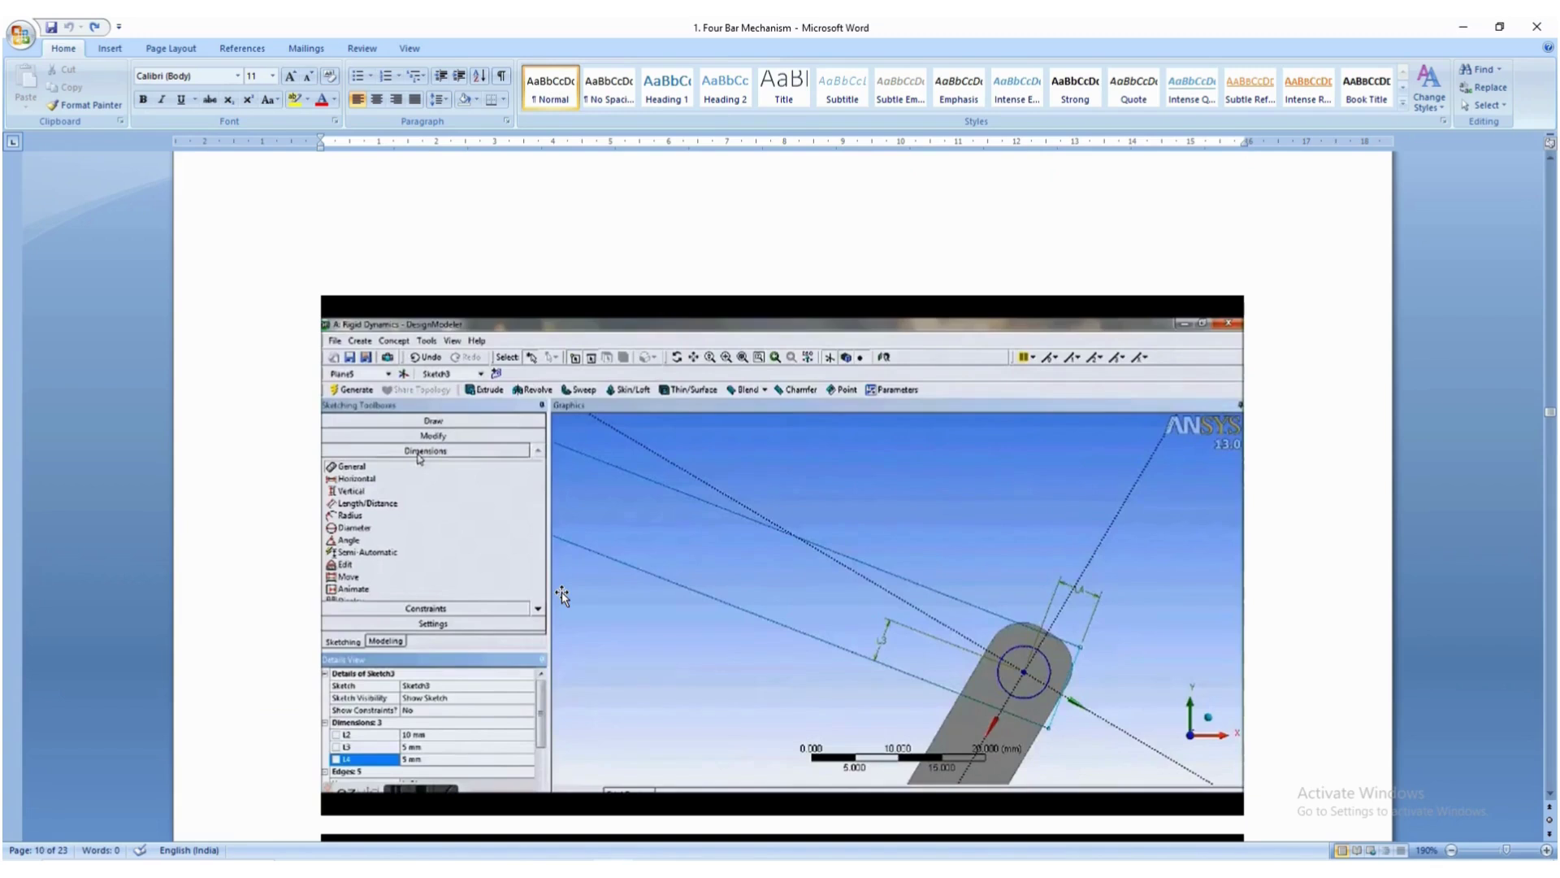
pyautogui.scroll(10, 562, 591)
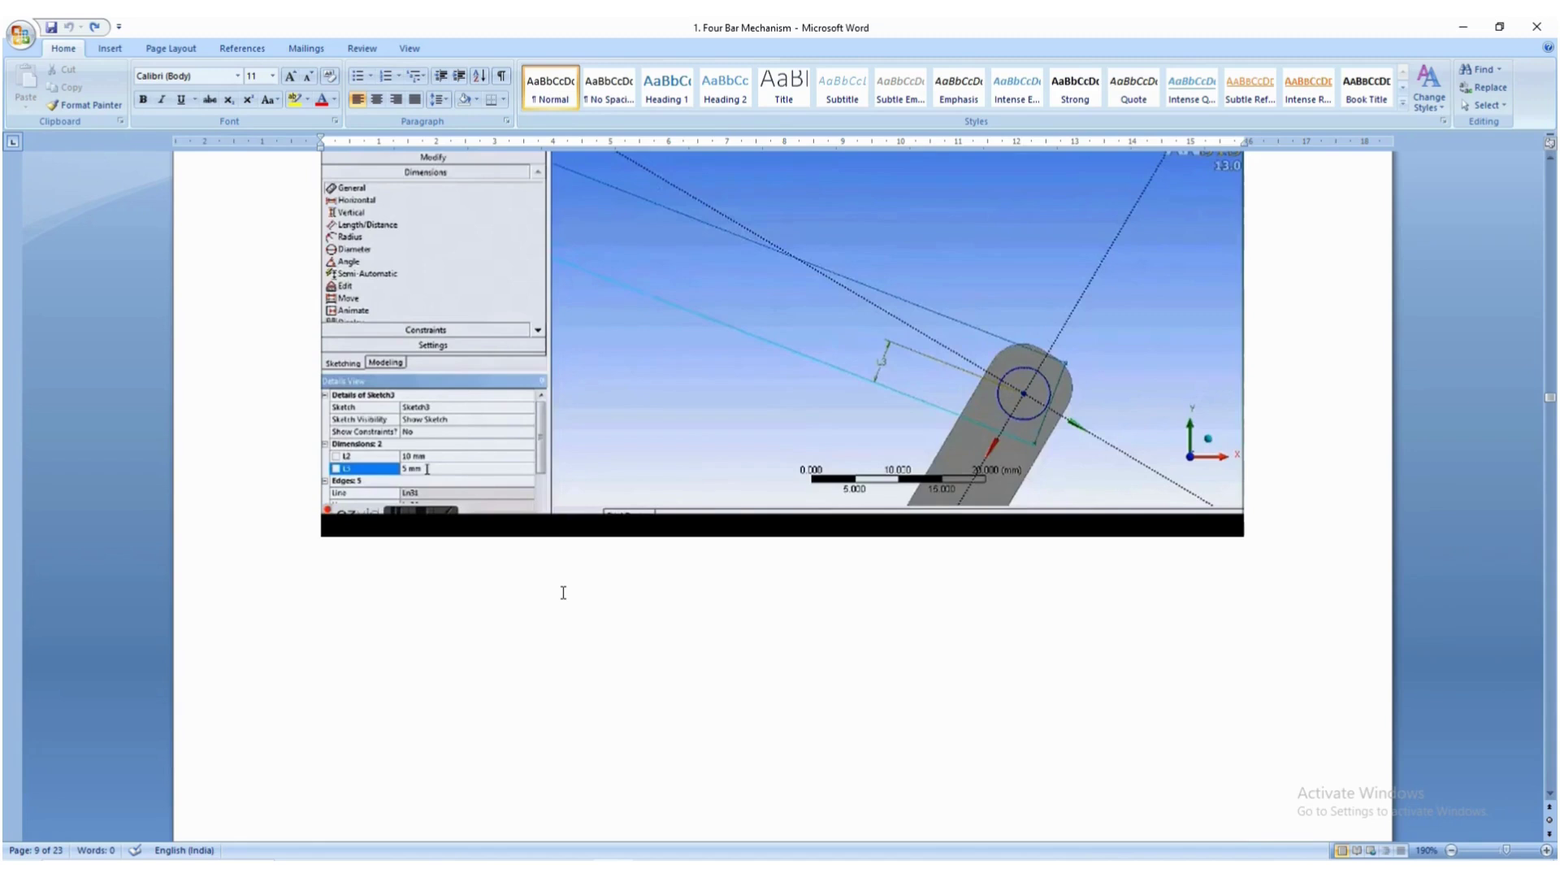
pyautogui.scroll(-3, 564, 592)
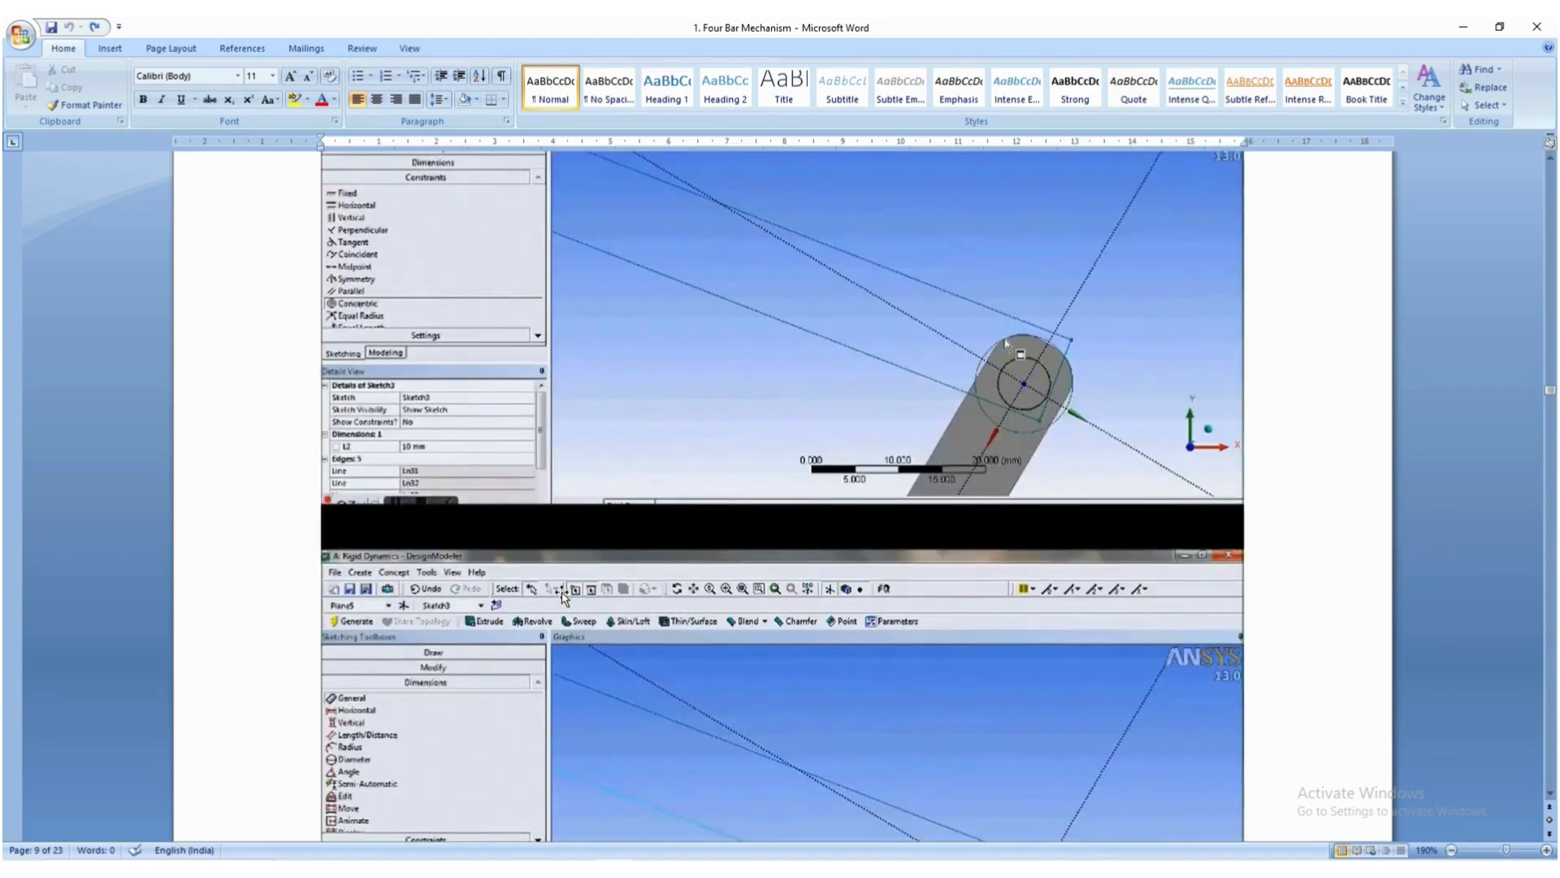
pyautogui.scroll(-5, 562, 596)
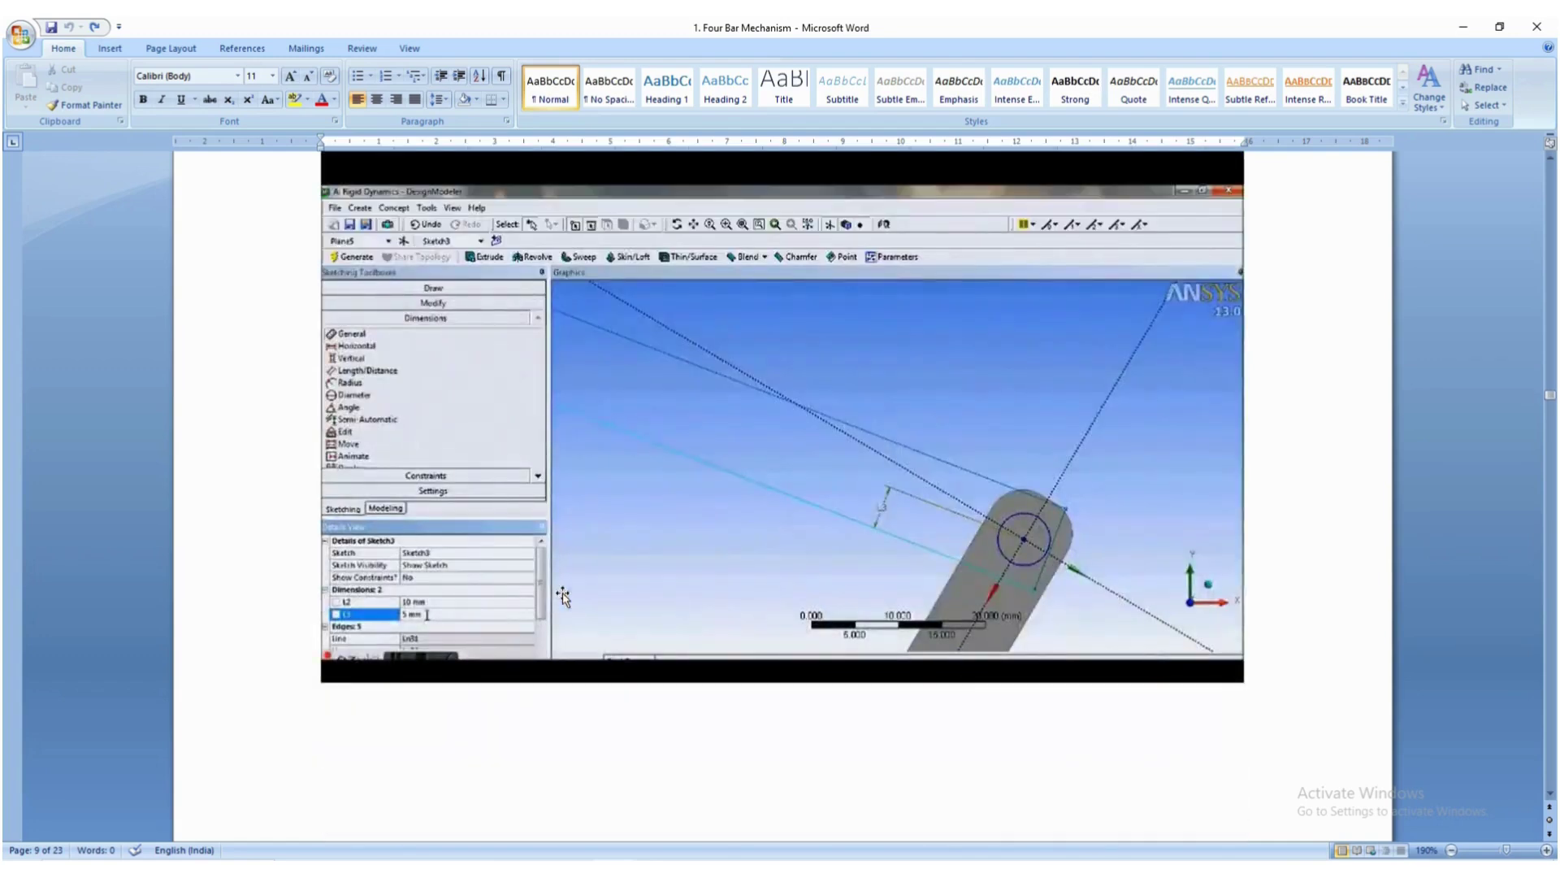
pyautogui.hotkey('alt', 'Tab')
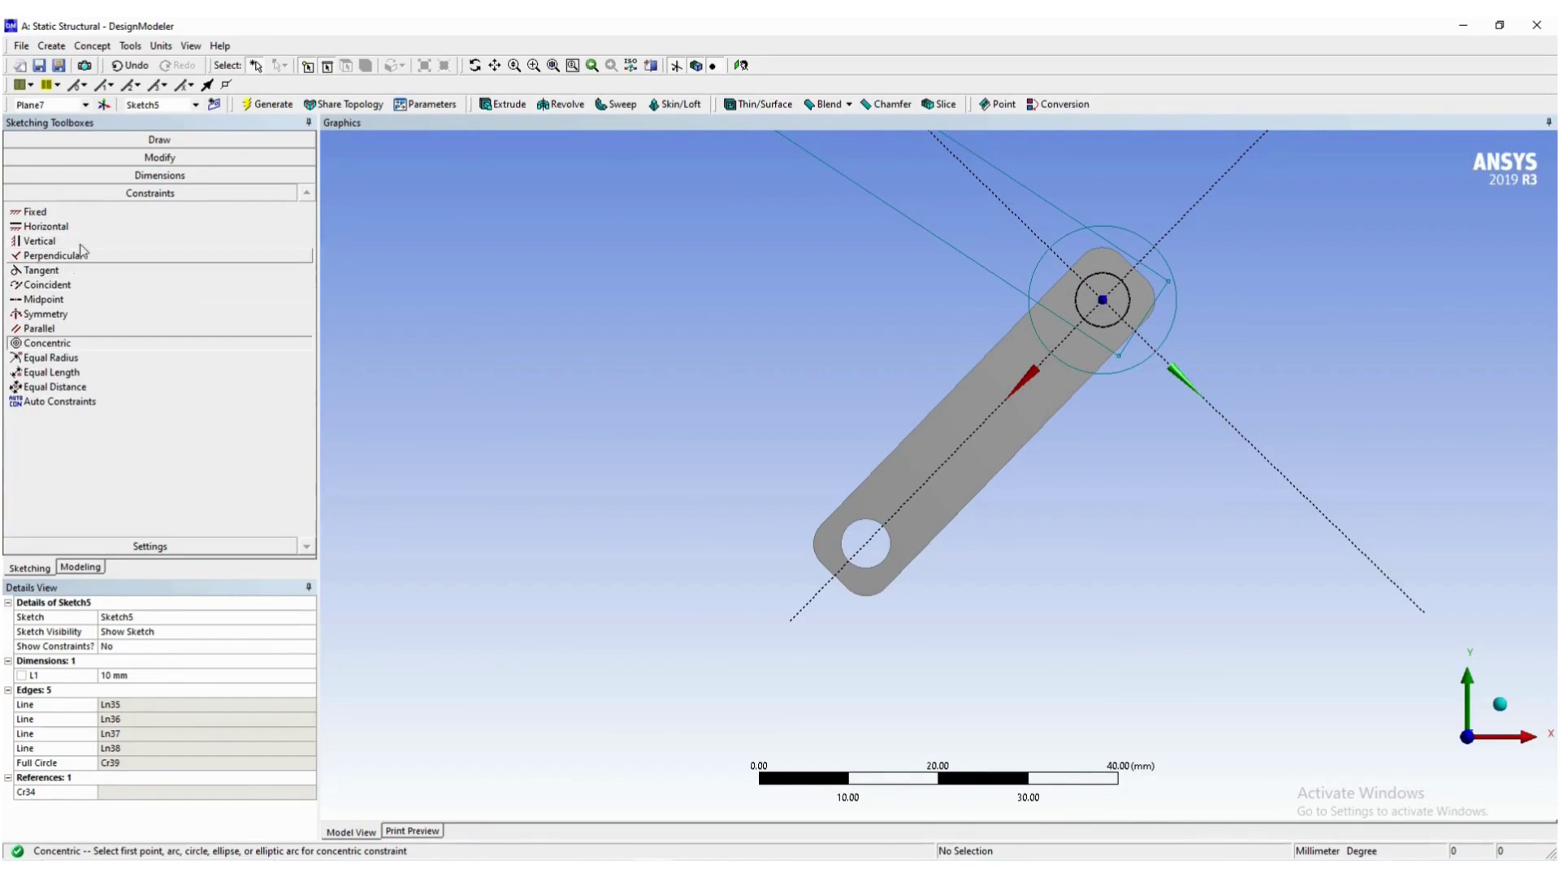
# Dimension the distance from the pin's centre to the rectangle's lower long side and set it to 5 mm.
pyautogui.click(160, 175)
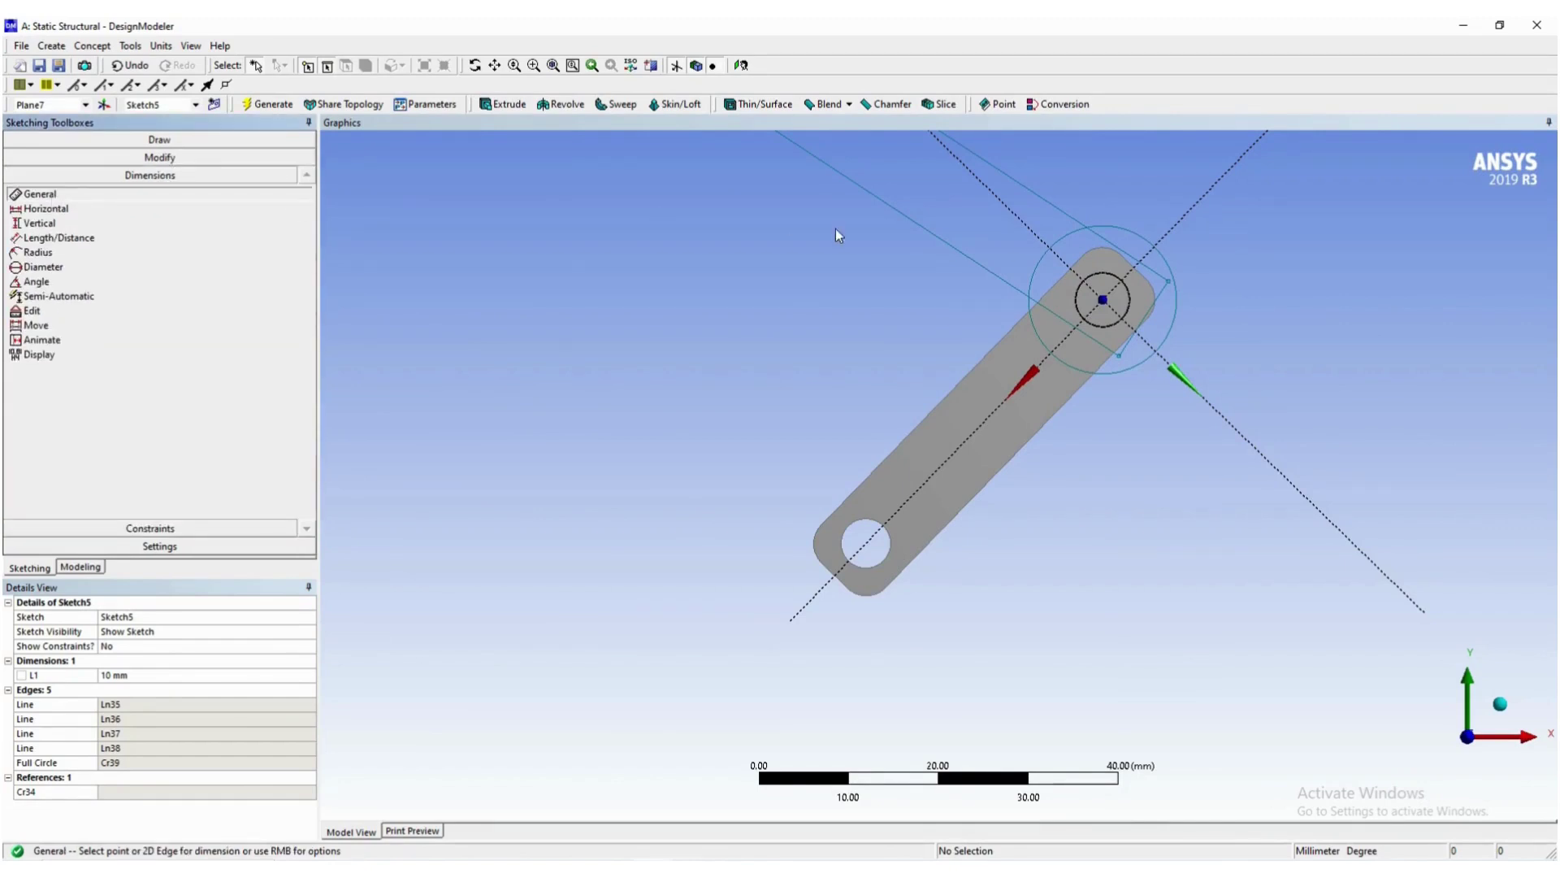
pyautogui.click(1103, 300)
pyautogui.click(1018, 289)
pyautogui.click(976, 234)
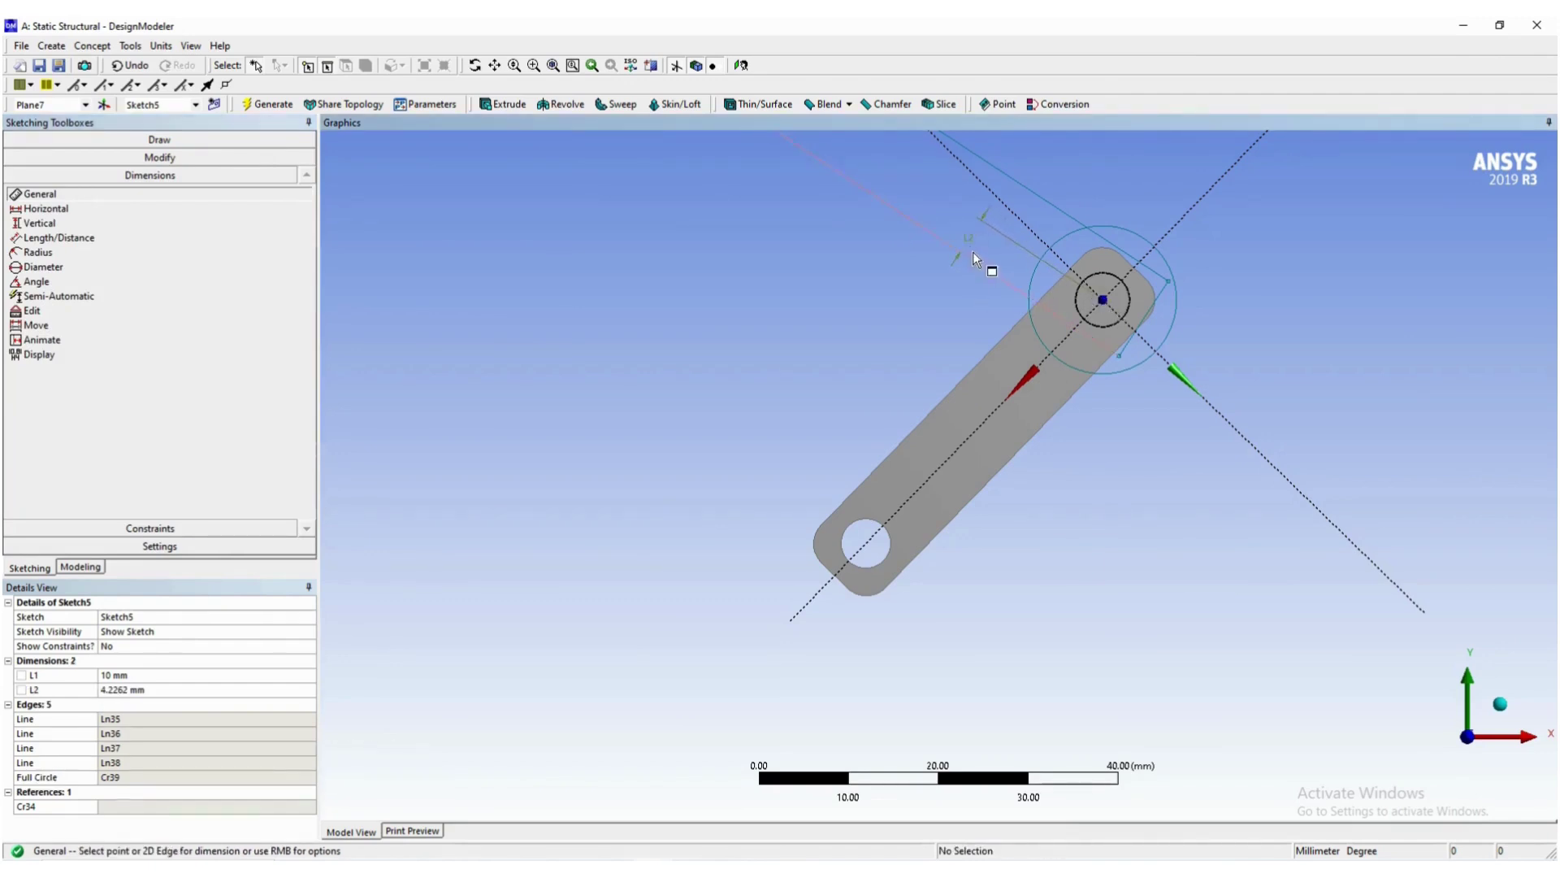
pyautogui.click(199, 689)
pyautogui.write('5')
pyautogui.press('Return')
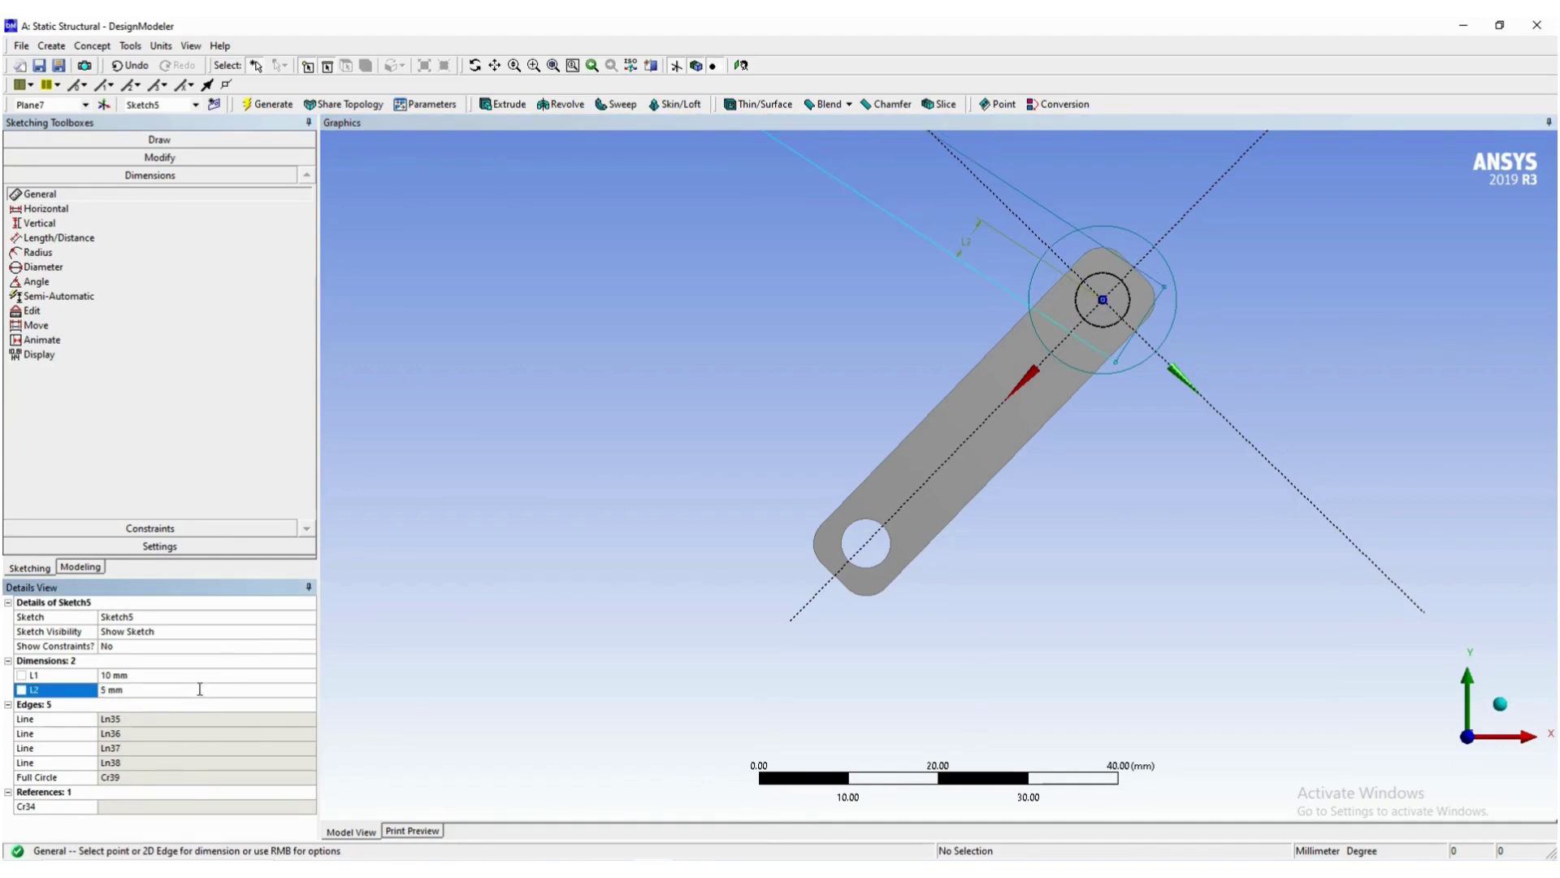
# Consult the Word guide's next figure, and in DesignModeler dimension the pin's centre to the rectangle's nearest short side, setting it to 5 mm.
pyautogui.hotkey('alt', 'Tab')
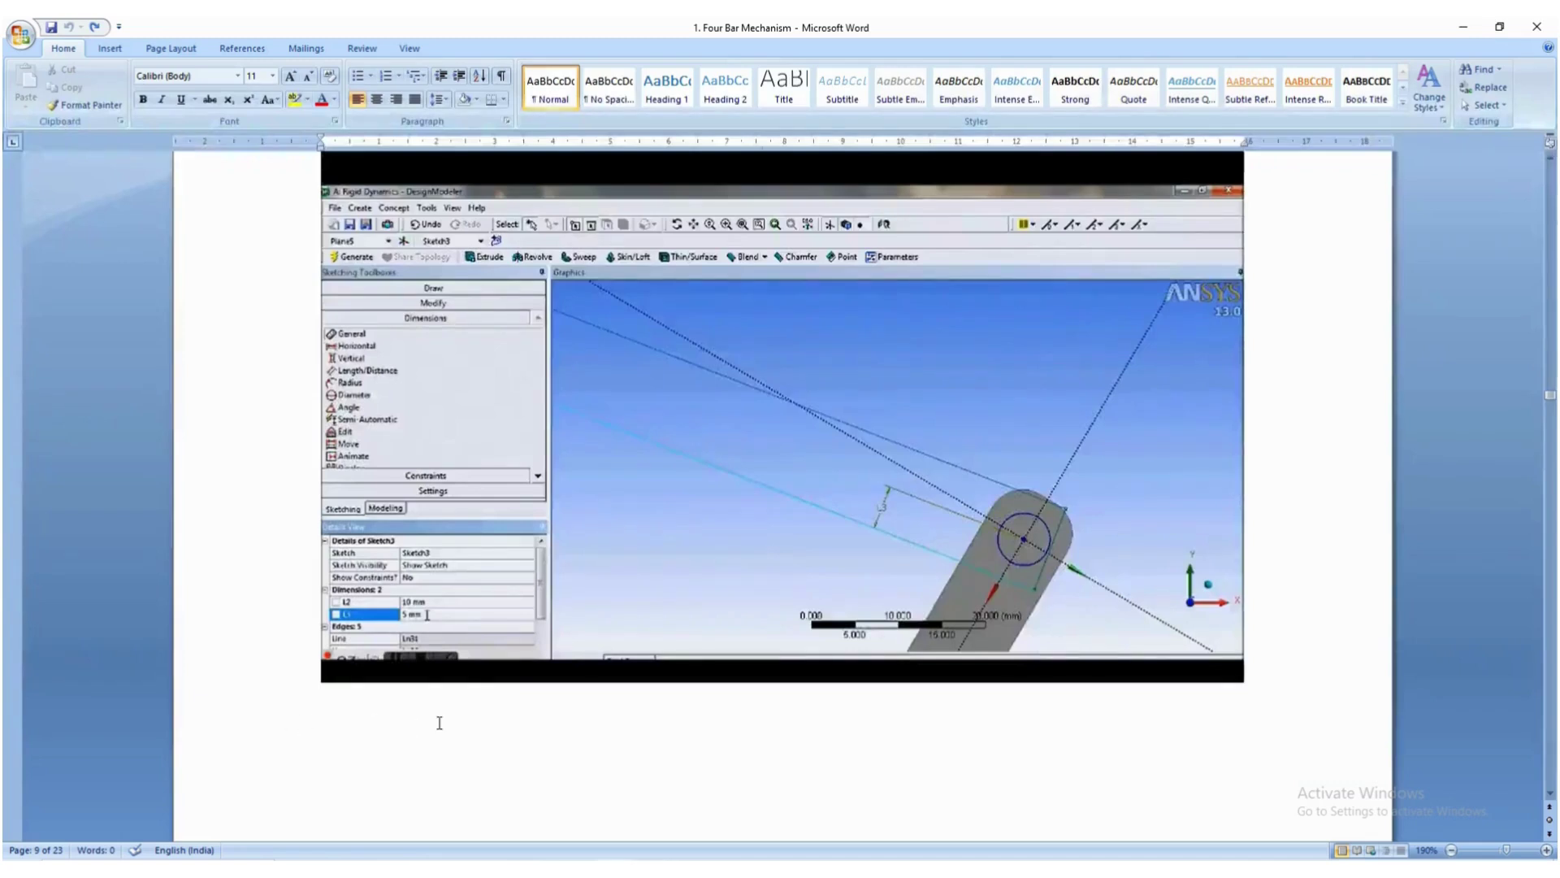
pyautogui.scroll(-10, 439, 569)
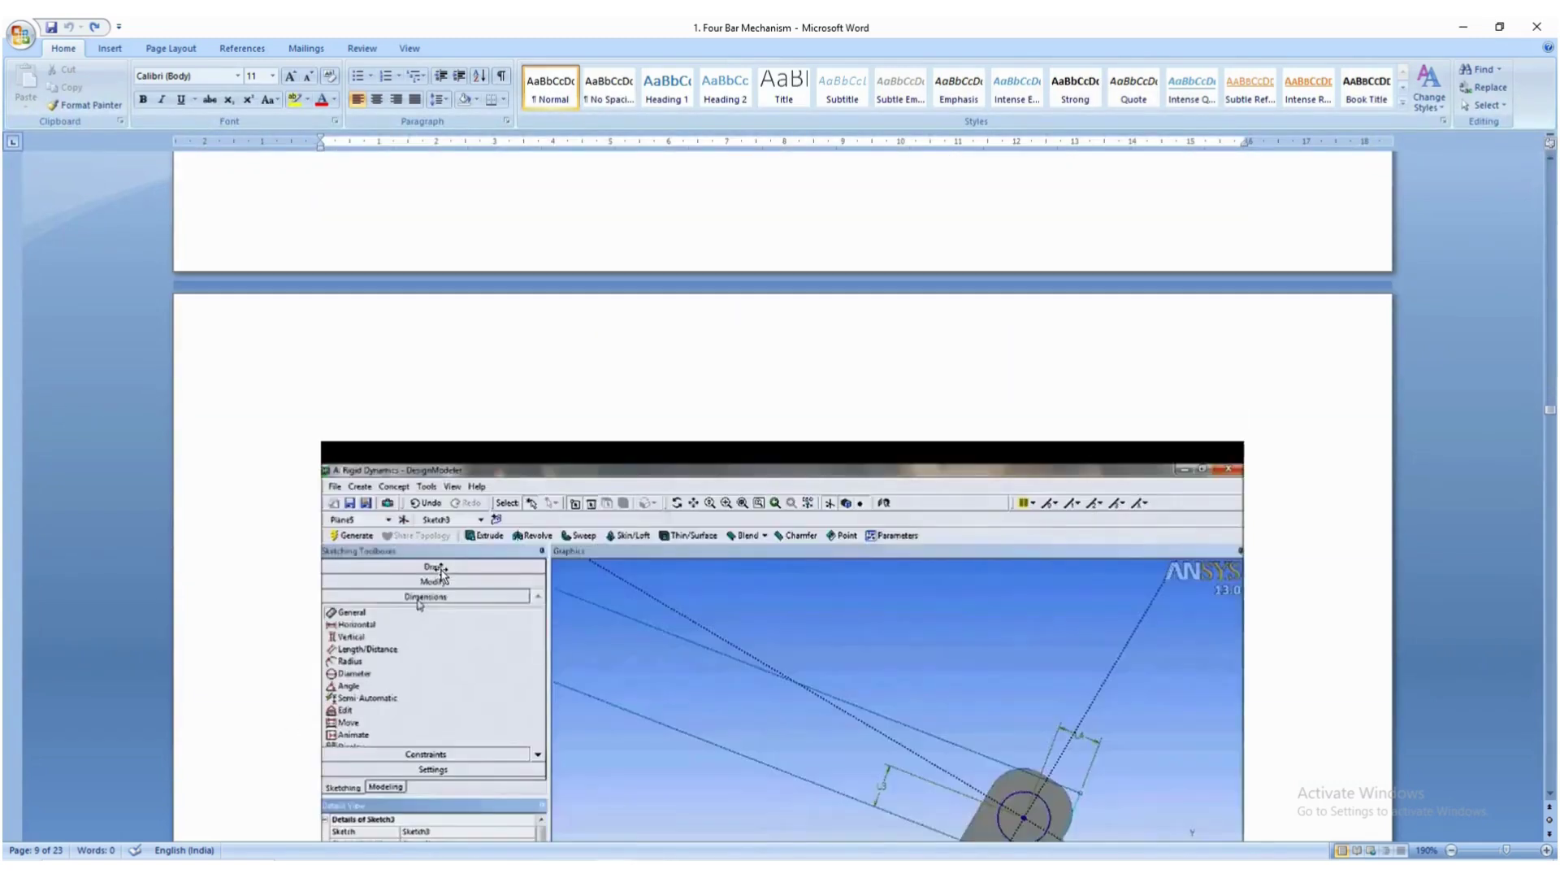
pyautogui.scroll(-5, 443, 574)
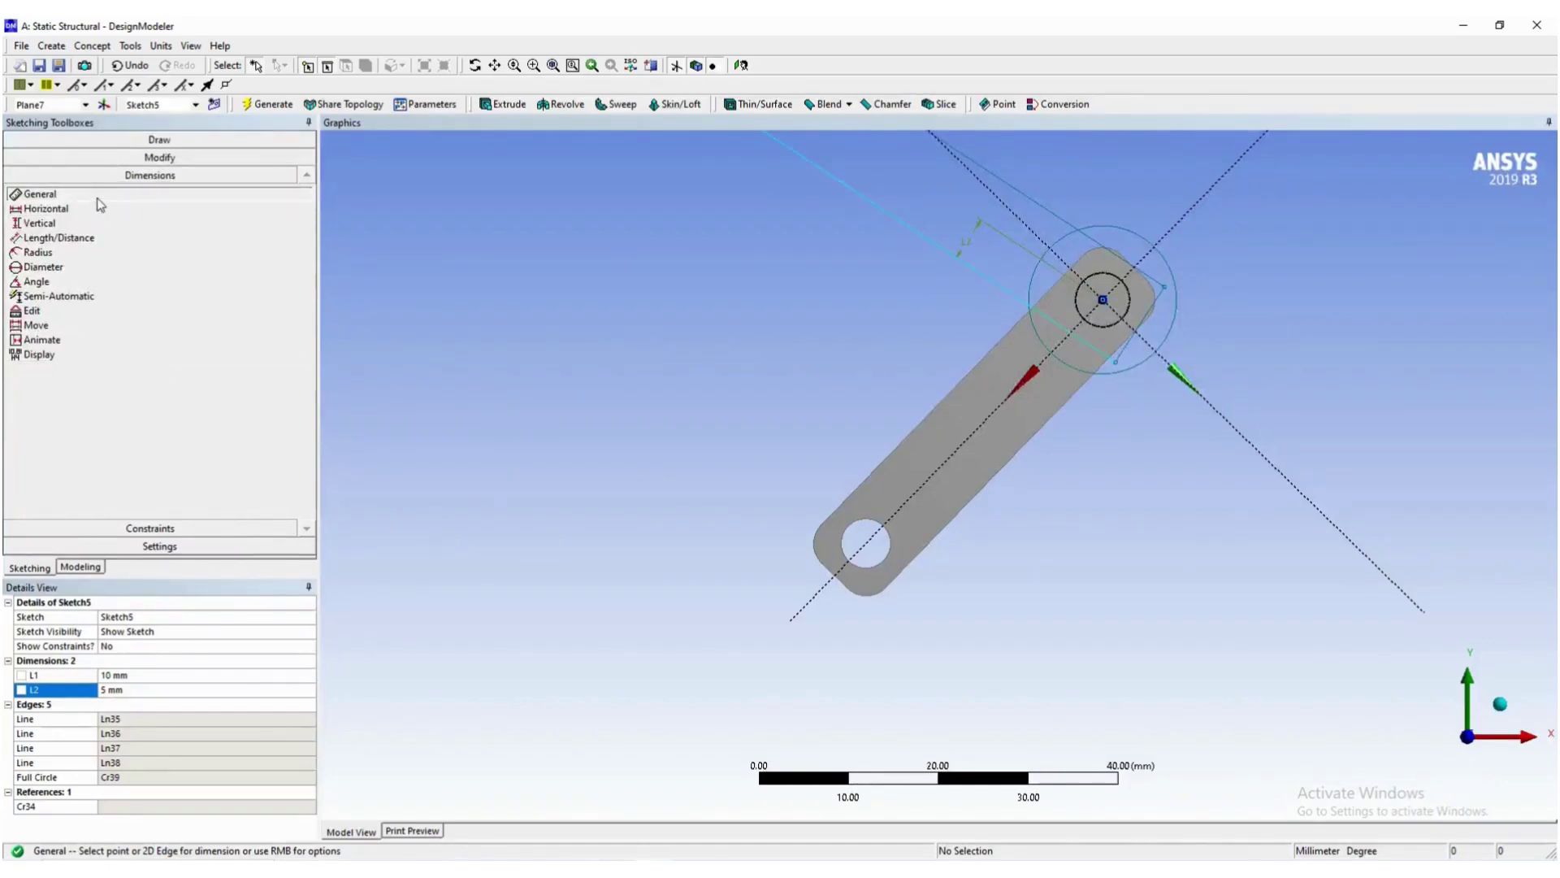
pyautogui.click(1103, 299)
pyautogui.click(1148, 313)
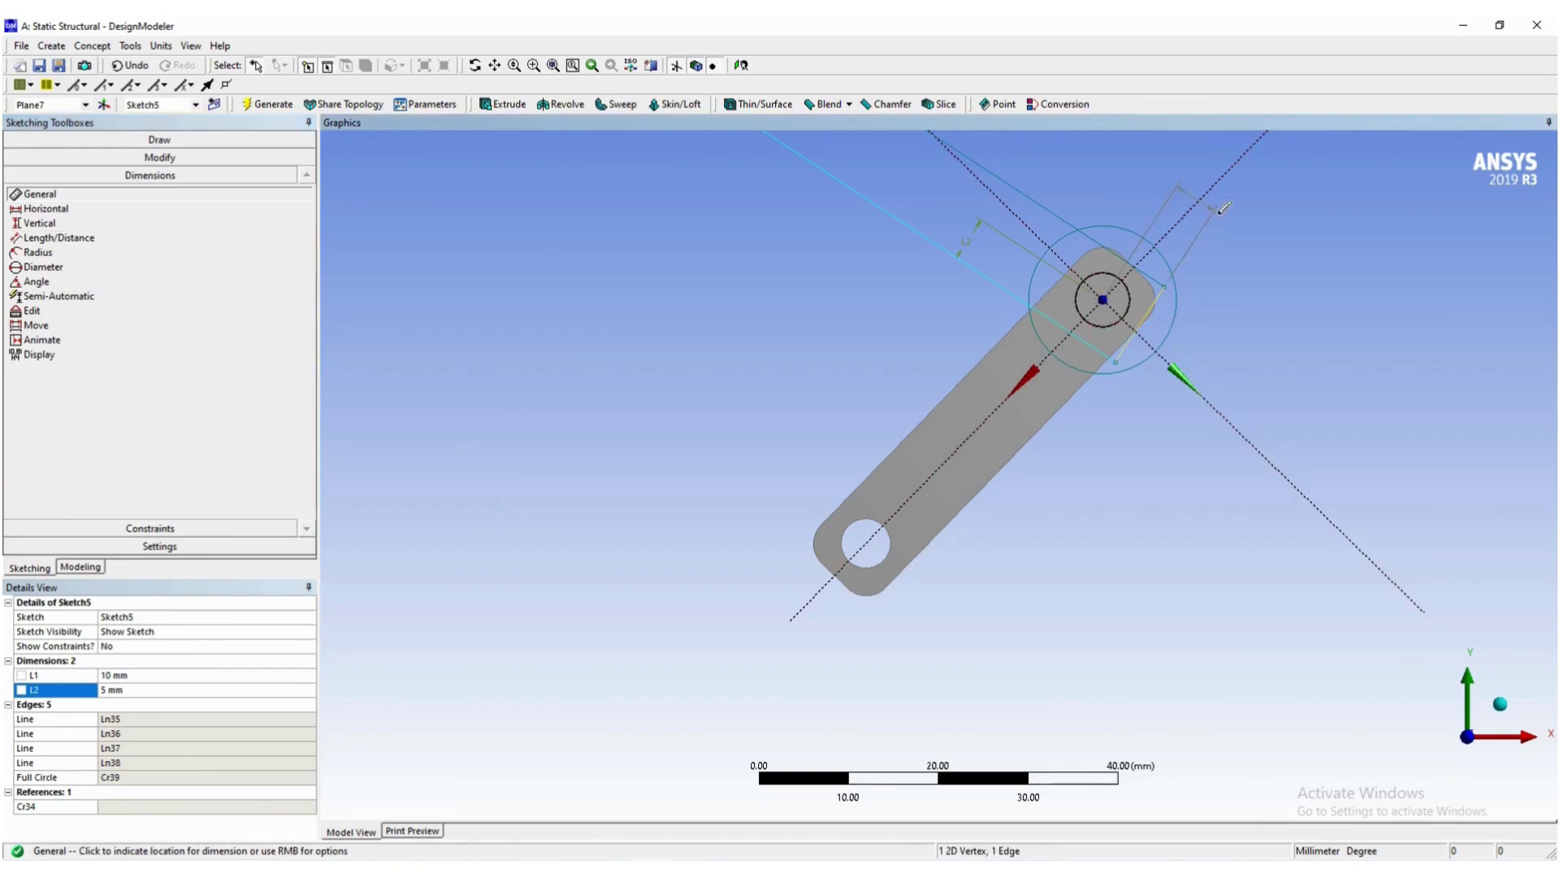
pyautogui.click(1220, 254)
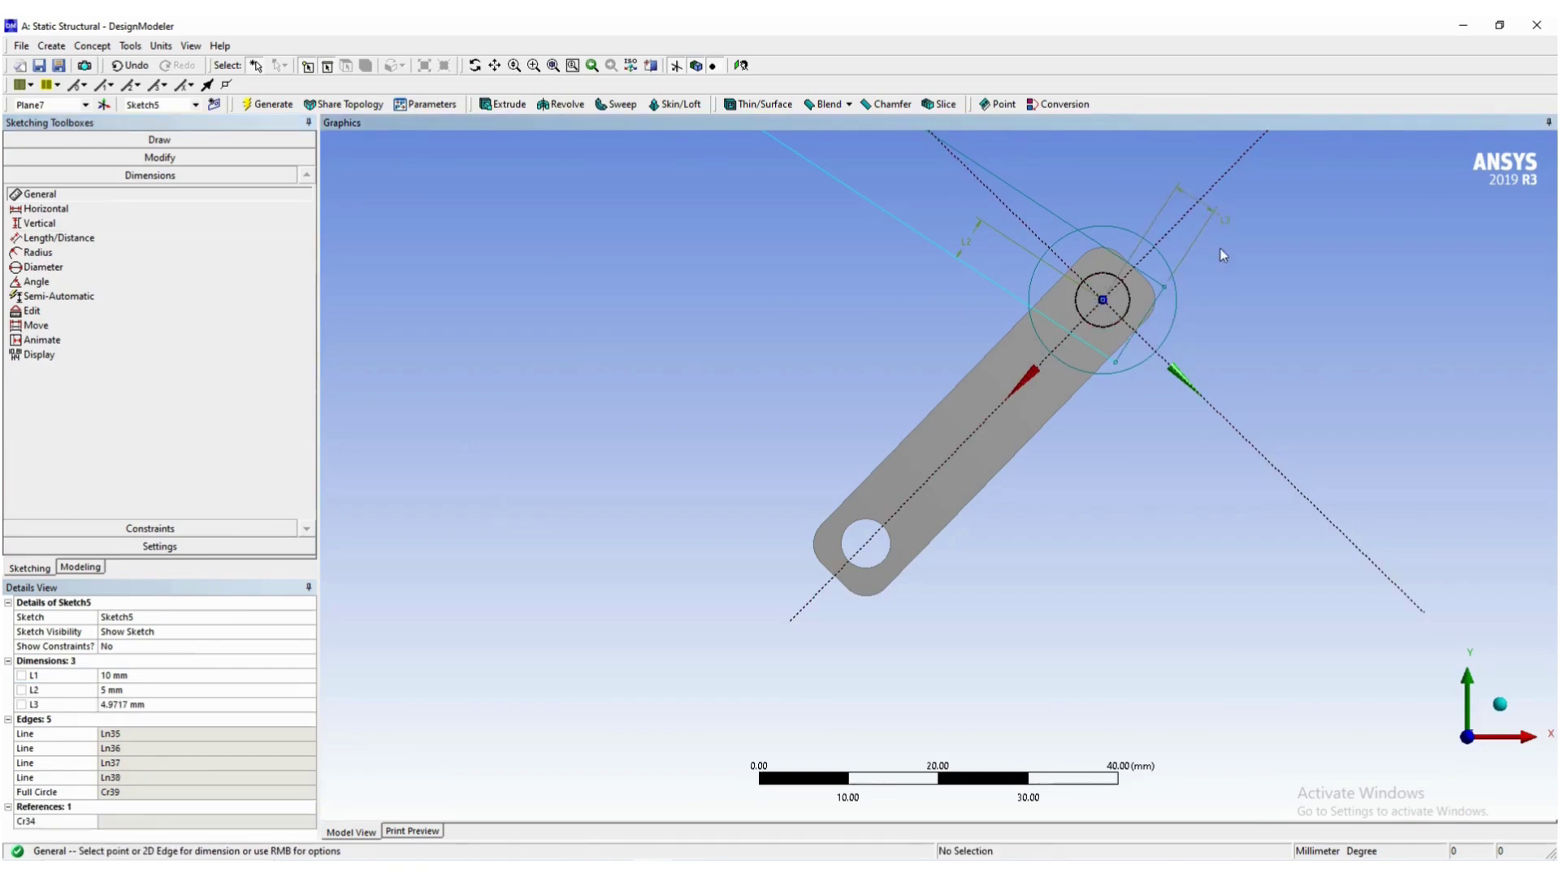
pyautogui.click(156, 706)
pyautogui.write('5')
pyautogui.press('Return')
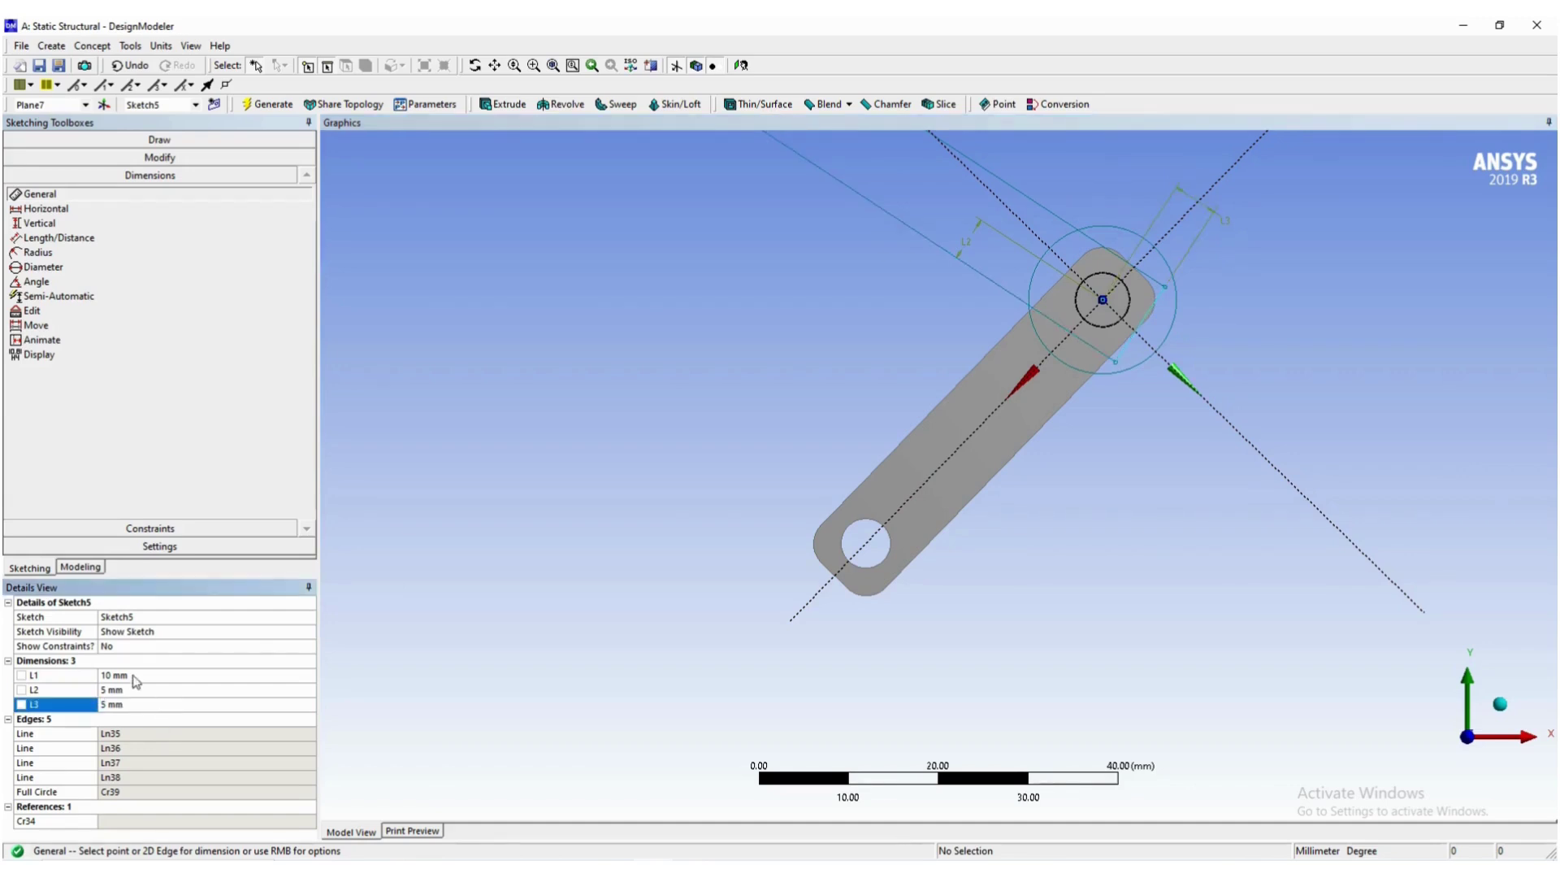
# Review the Word guide's figures from the rectangle's dimensions through its 4 mm corner fillets, and return to DesignModeler.
pyautogui.hotkey('alt', 'Tab')
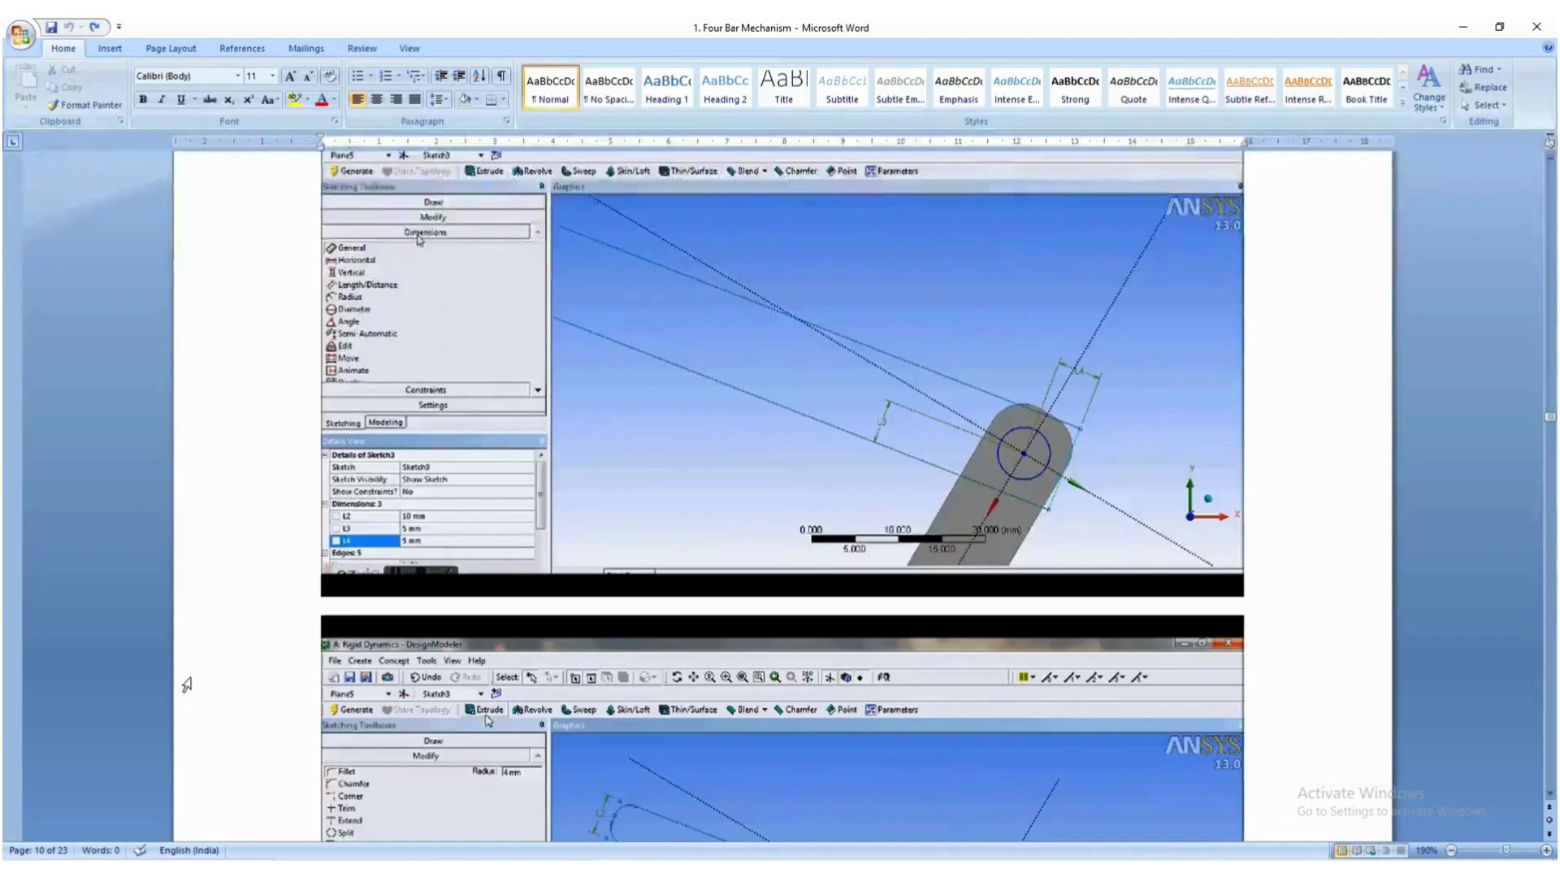
pyautogui.scroll(-3, 396, 542)
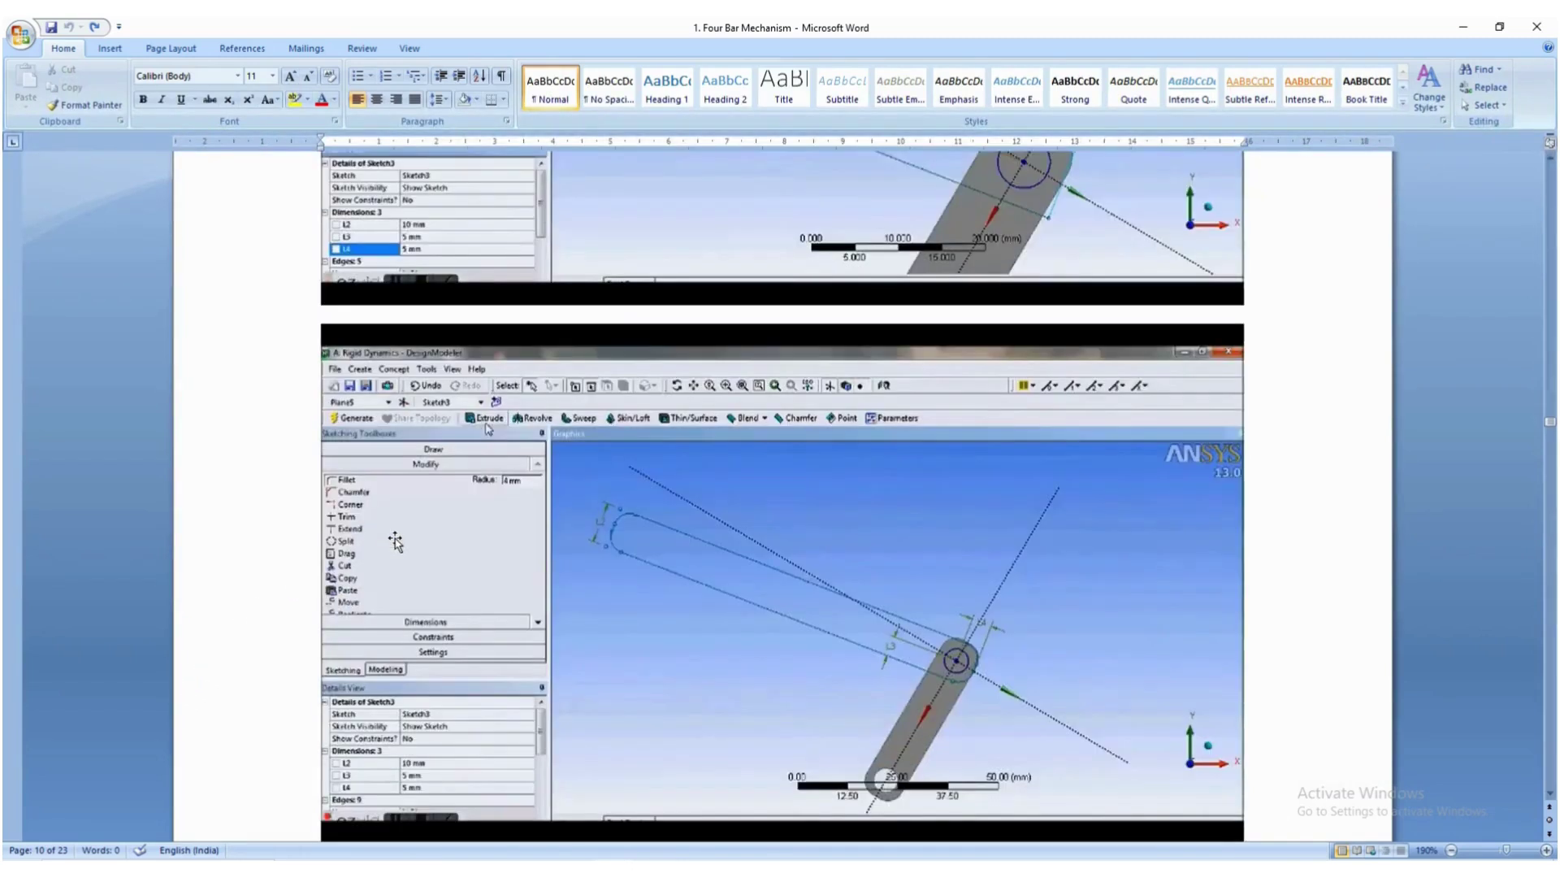
pyautogui.scroll(-1, 396, 542)
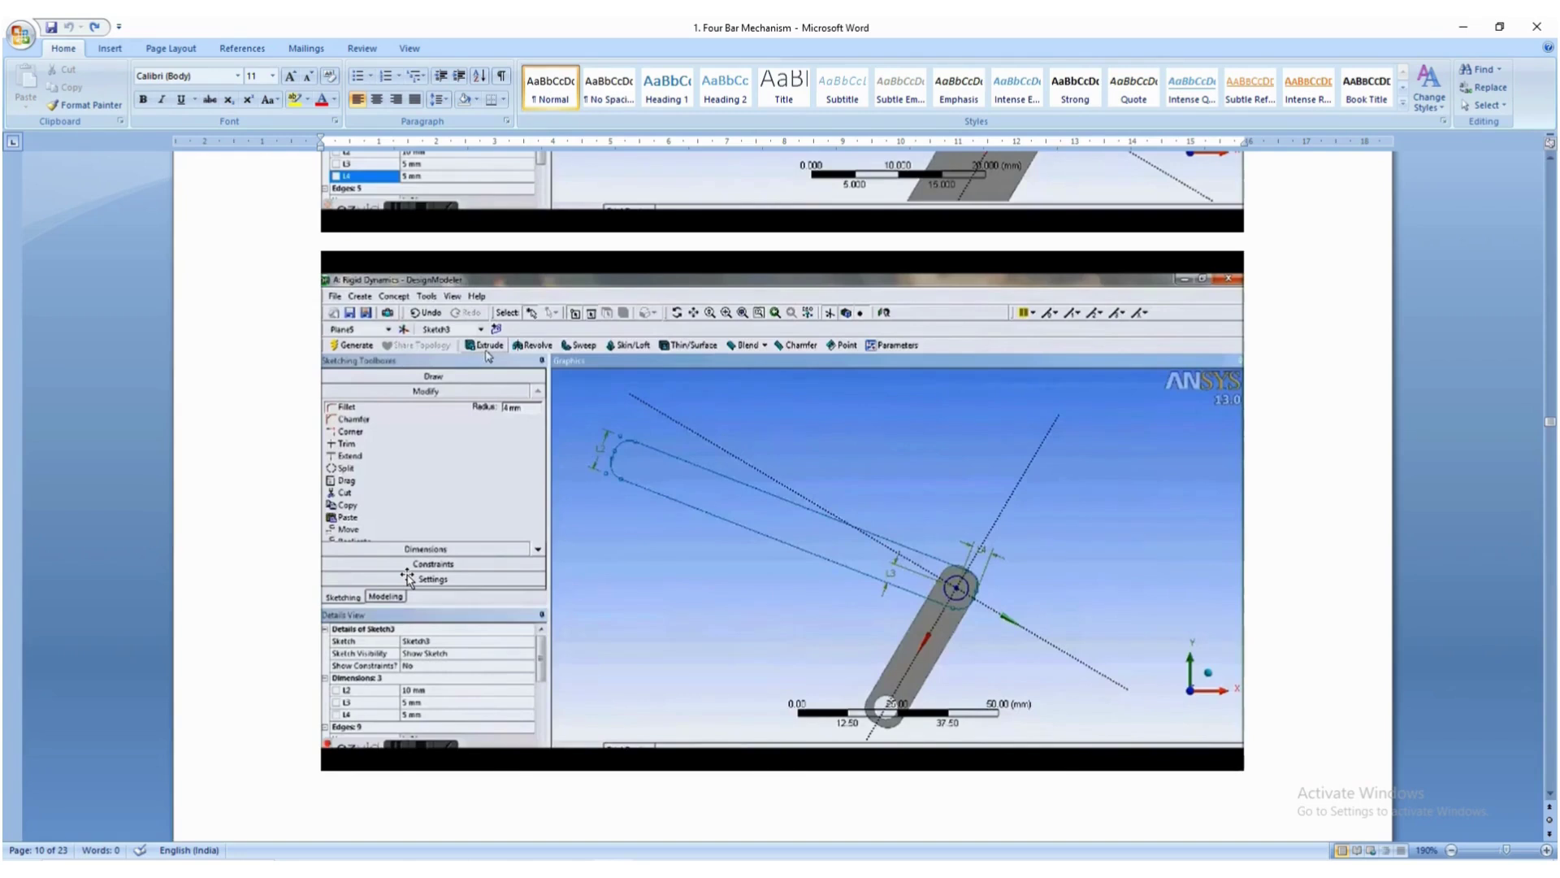
pyautogui.scroll(-20, 408, 579)
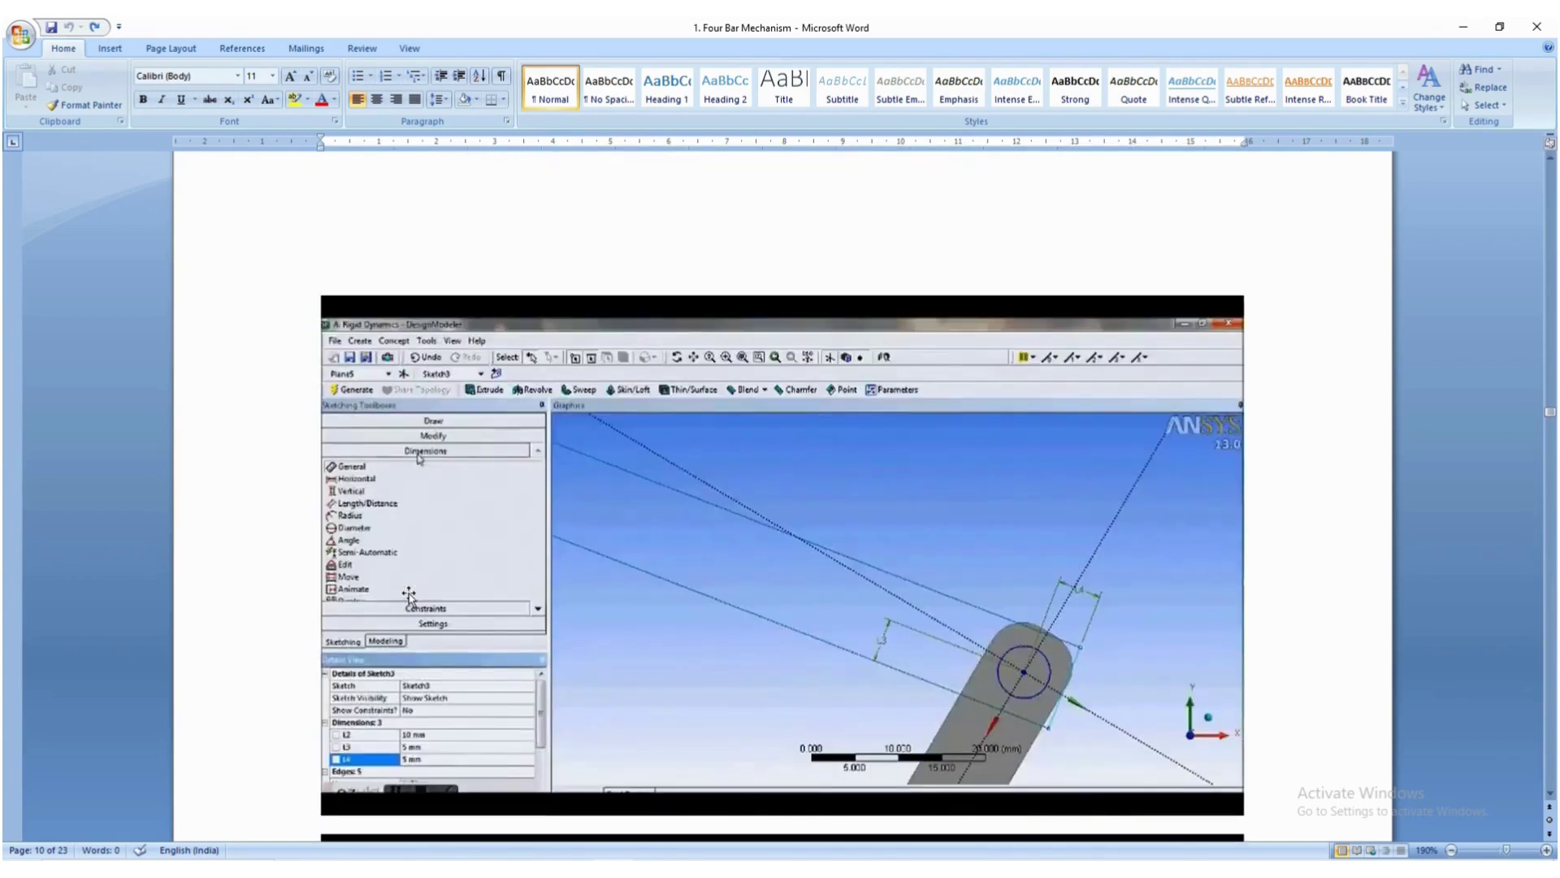
pyautogui.scroll(4, 411, 594)
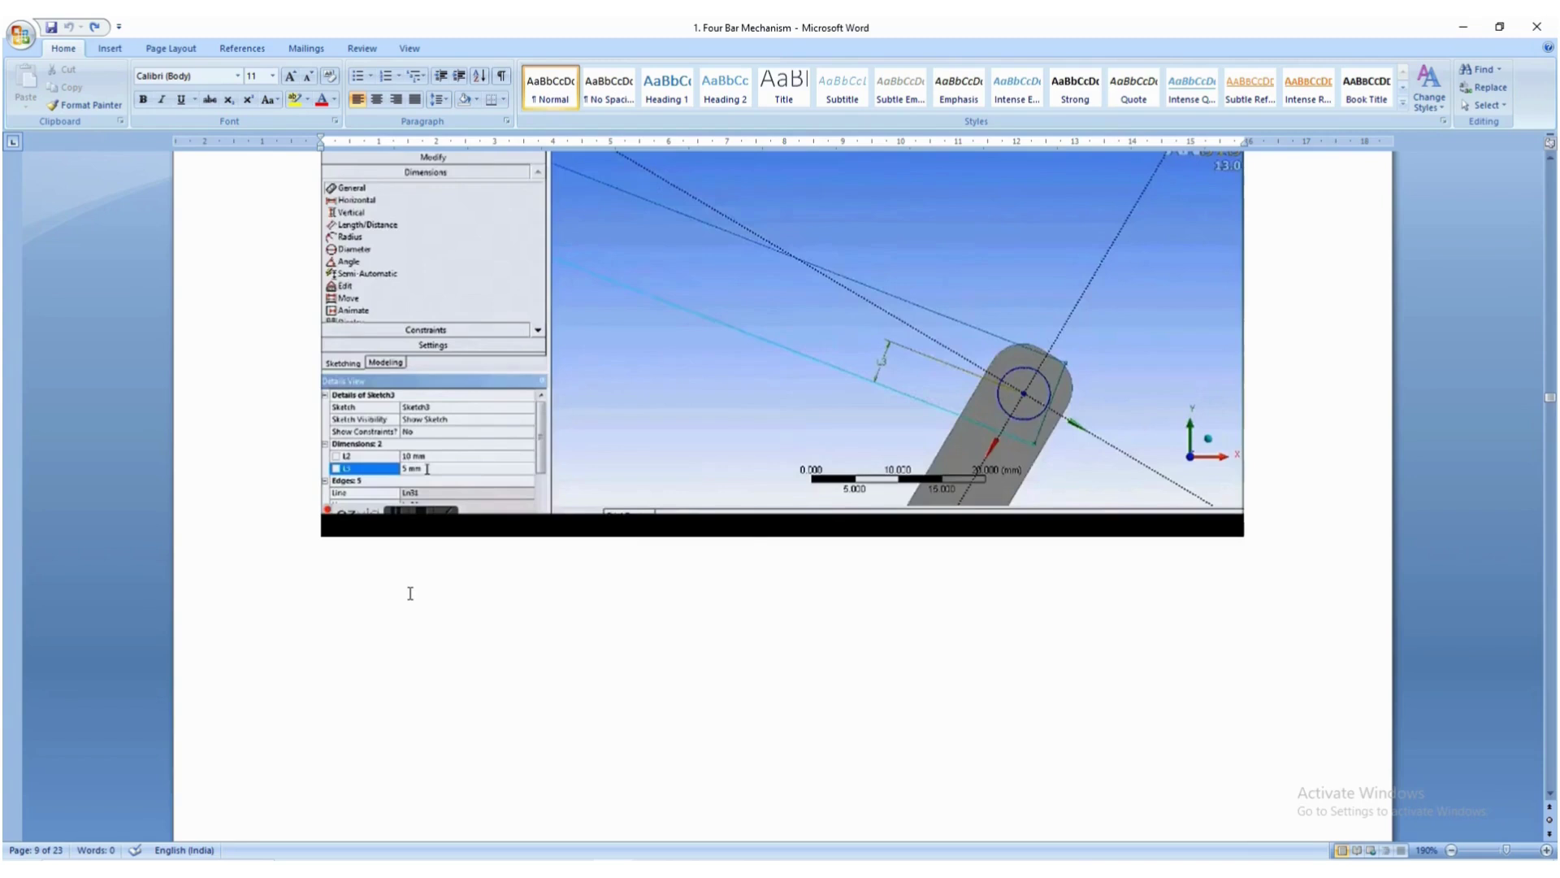
pyautogui.scroll(8, 411, 593)
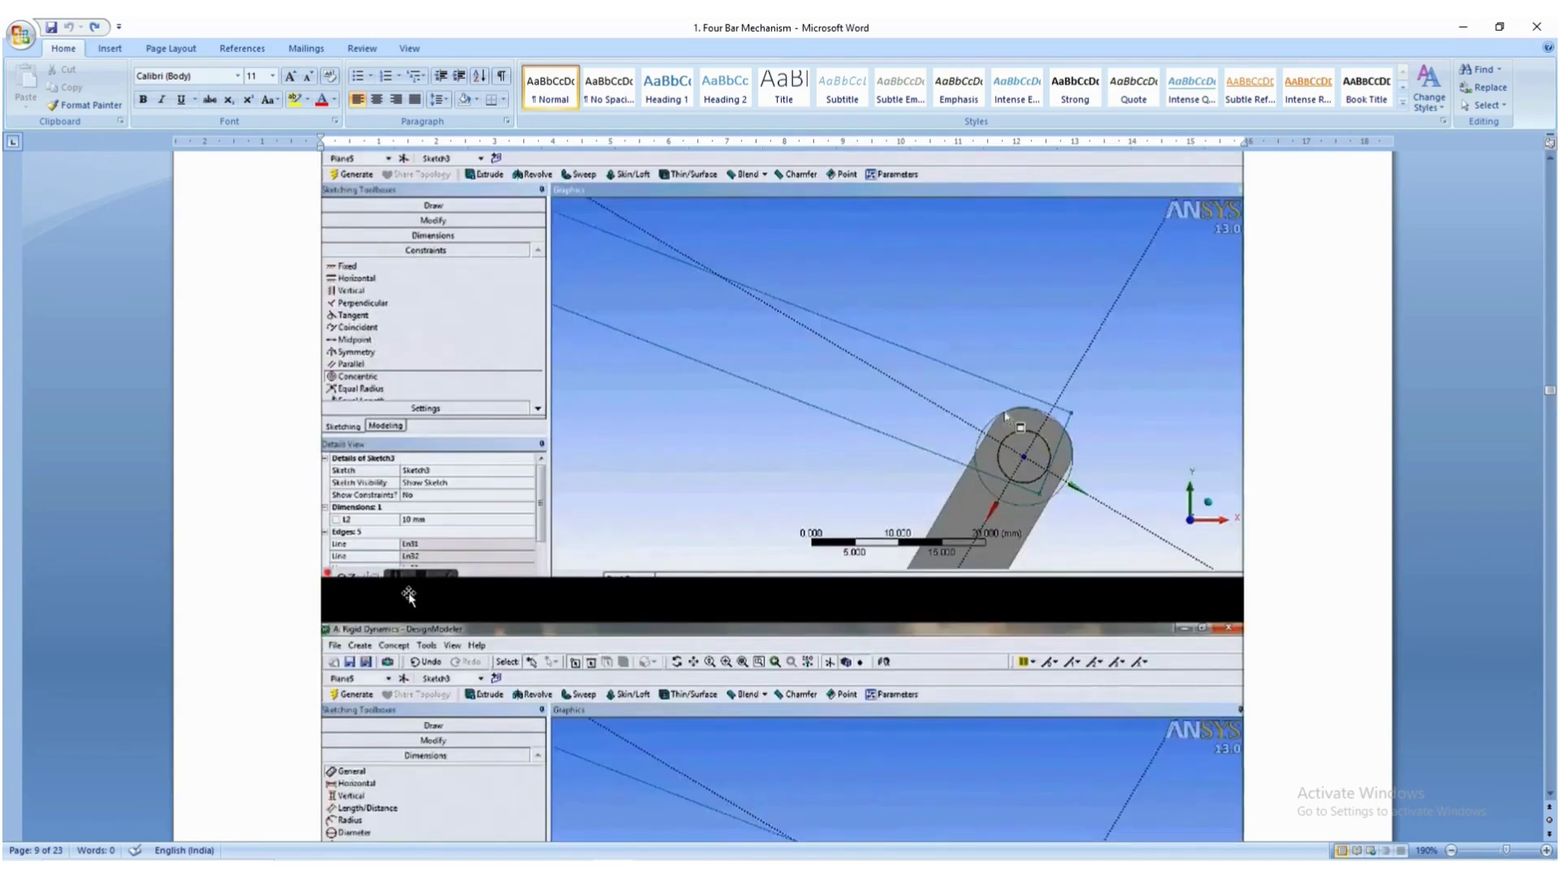
pyautogui.scroll(-14, 409, 596)
pyautogui.scroll(6, 410, 593)
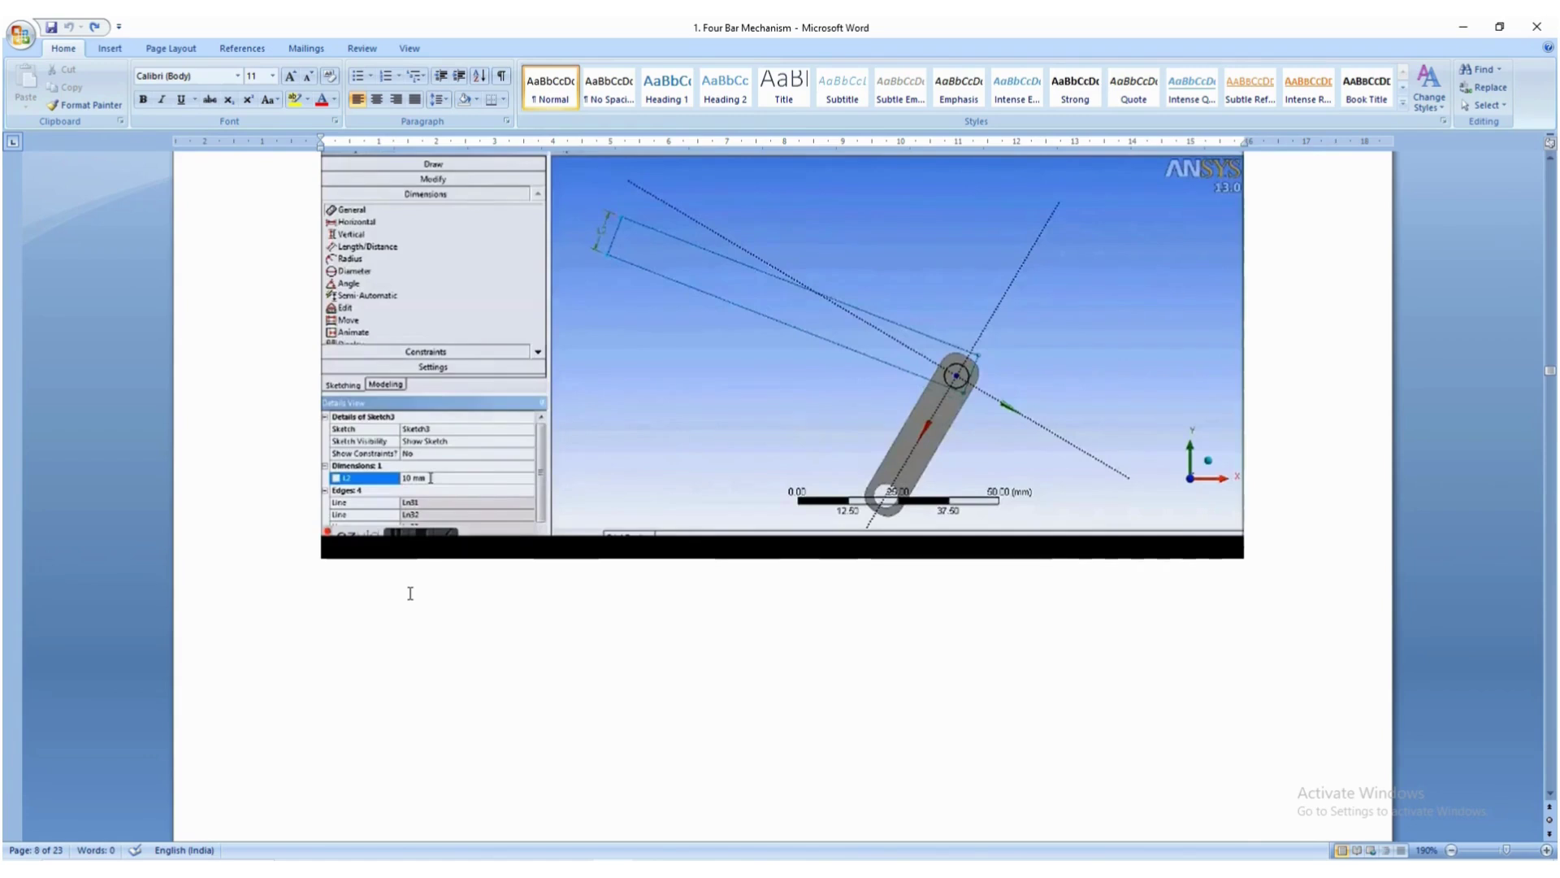
pyautogui.scroll(-20, 410, 594)
pyautogui.scroll(10, 390, 597)
pyautogui.scroll(-12, 389, 600)
pyautogui.scroll(5, 389, 597)
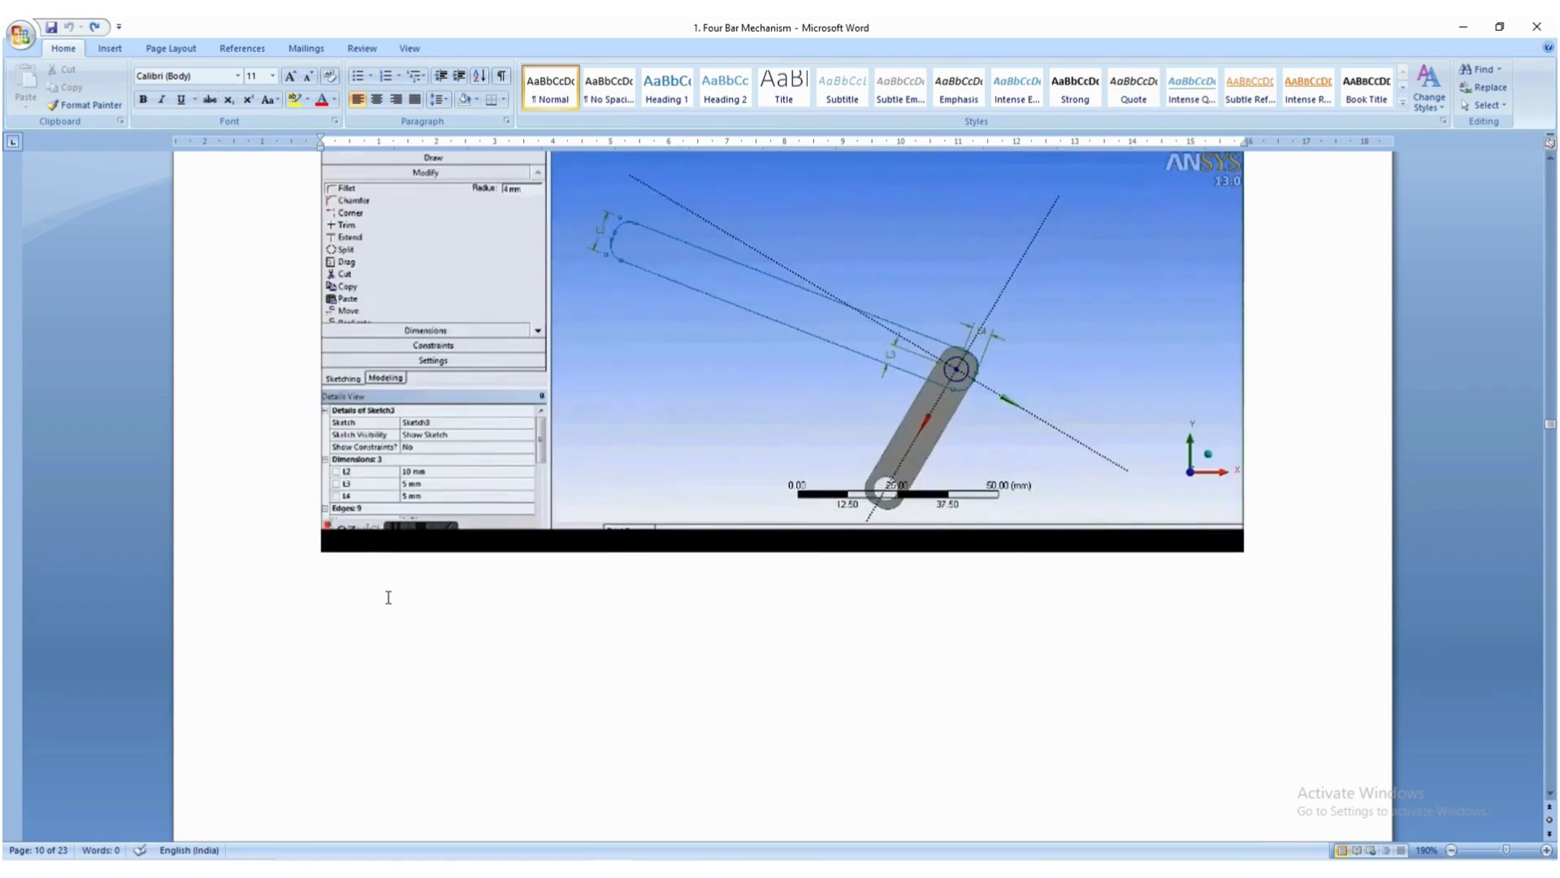
pyautogui.hotkey('alt', 'Tab')
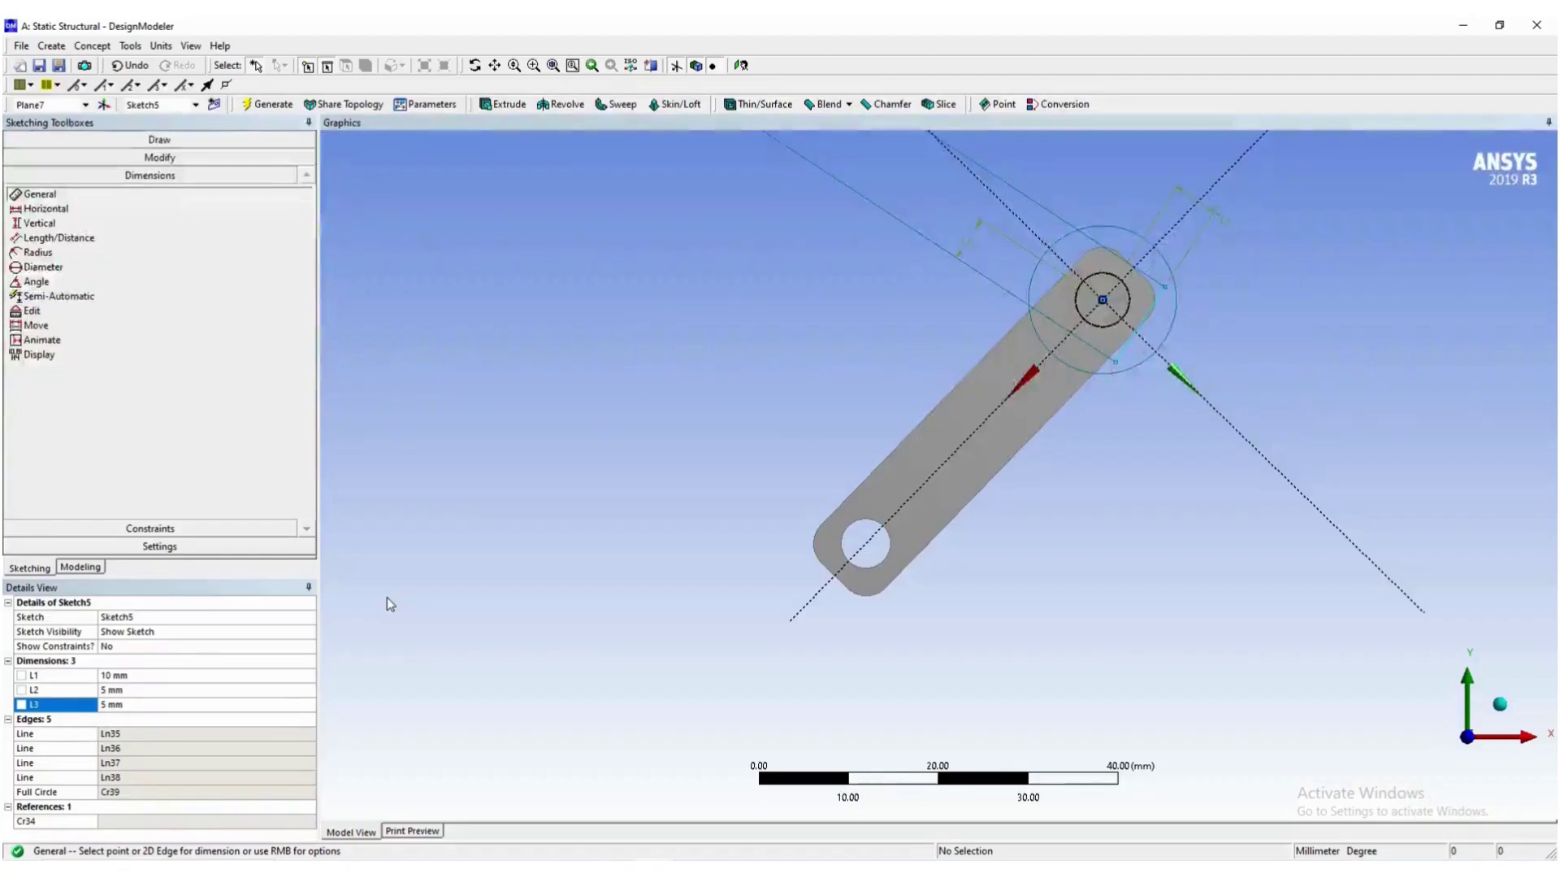
pyautogui.hotkey('alt', 'Tab')
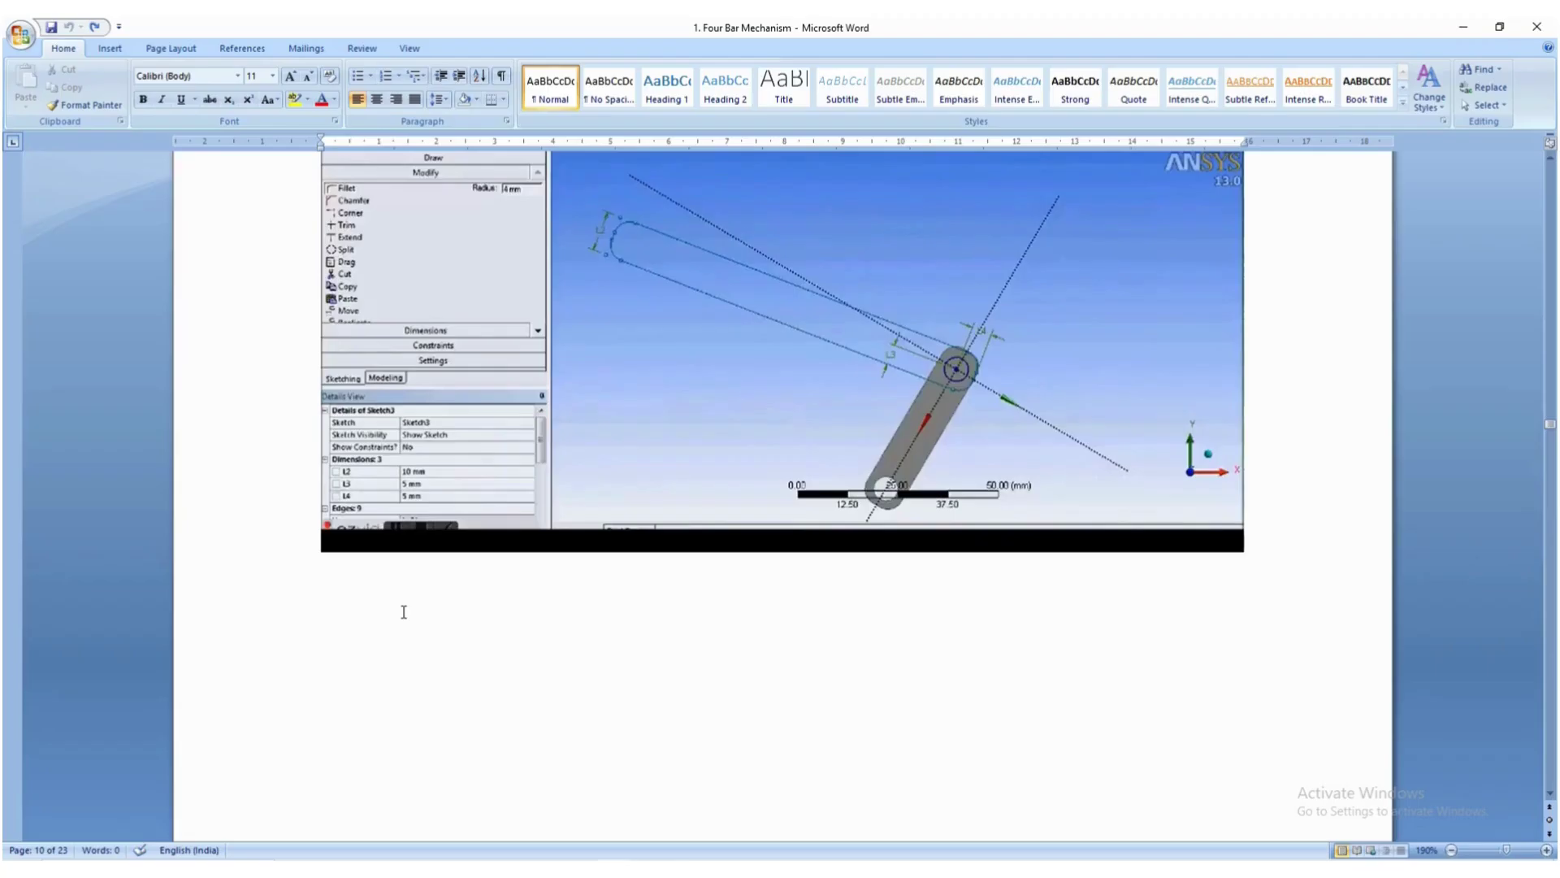
pyautogui.hotkey('alt', 'Tab')
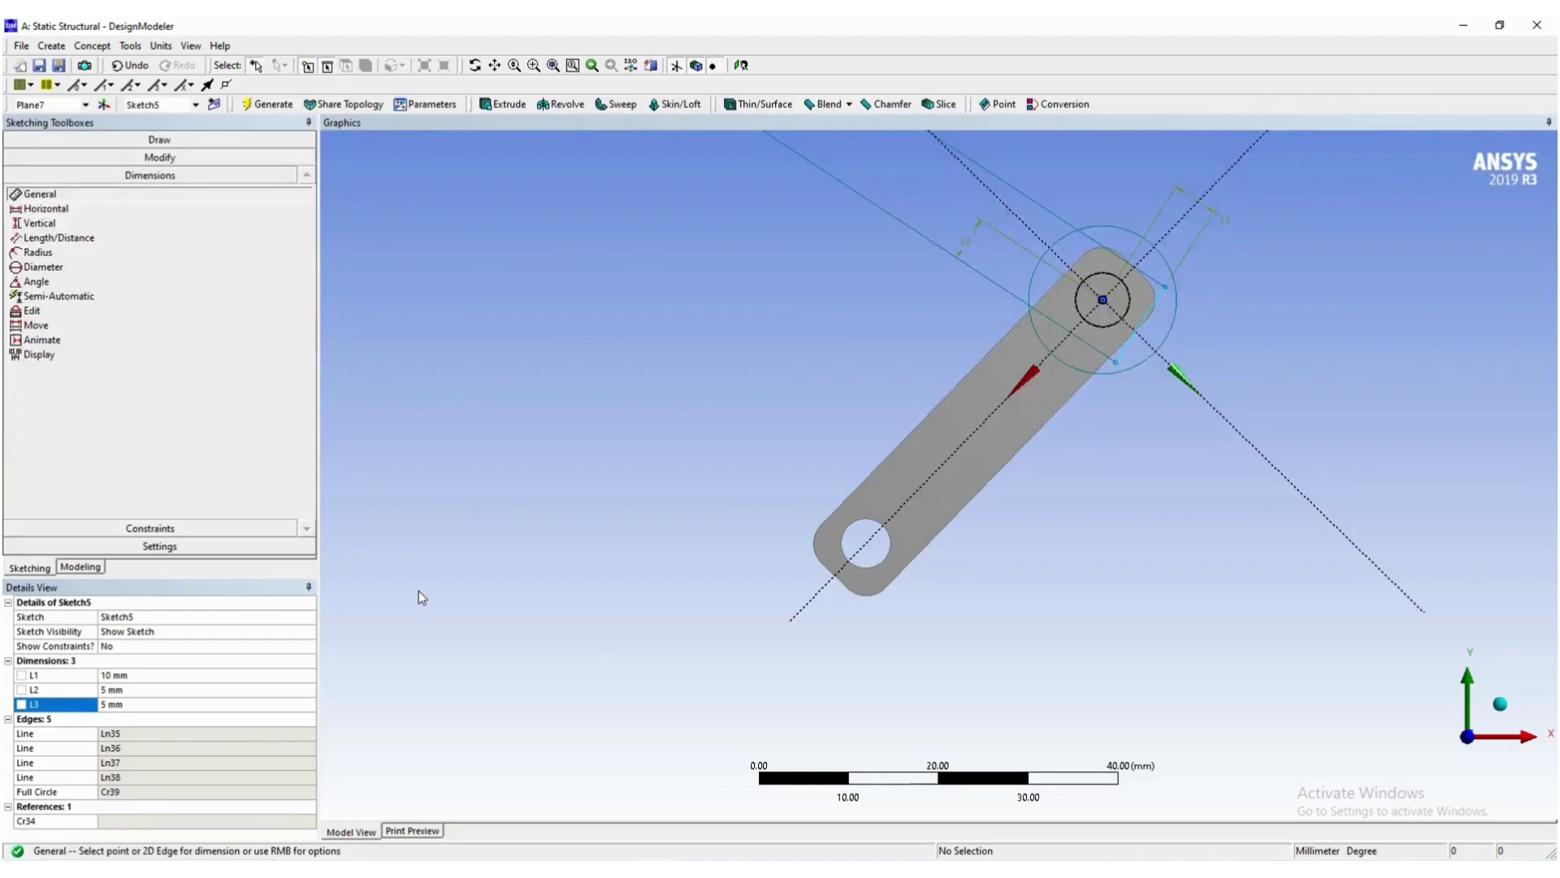
# Review the Word guide's figures on extruding the second link and creating the next plane, and return to DesignModeler.
pyautogui.hotkey('alt', 'Tab')
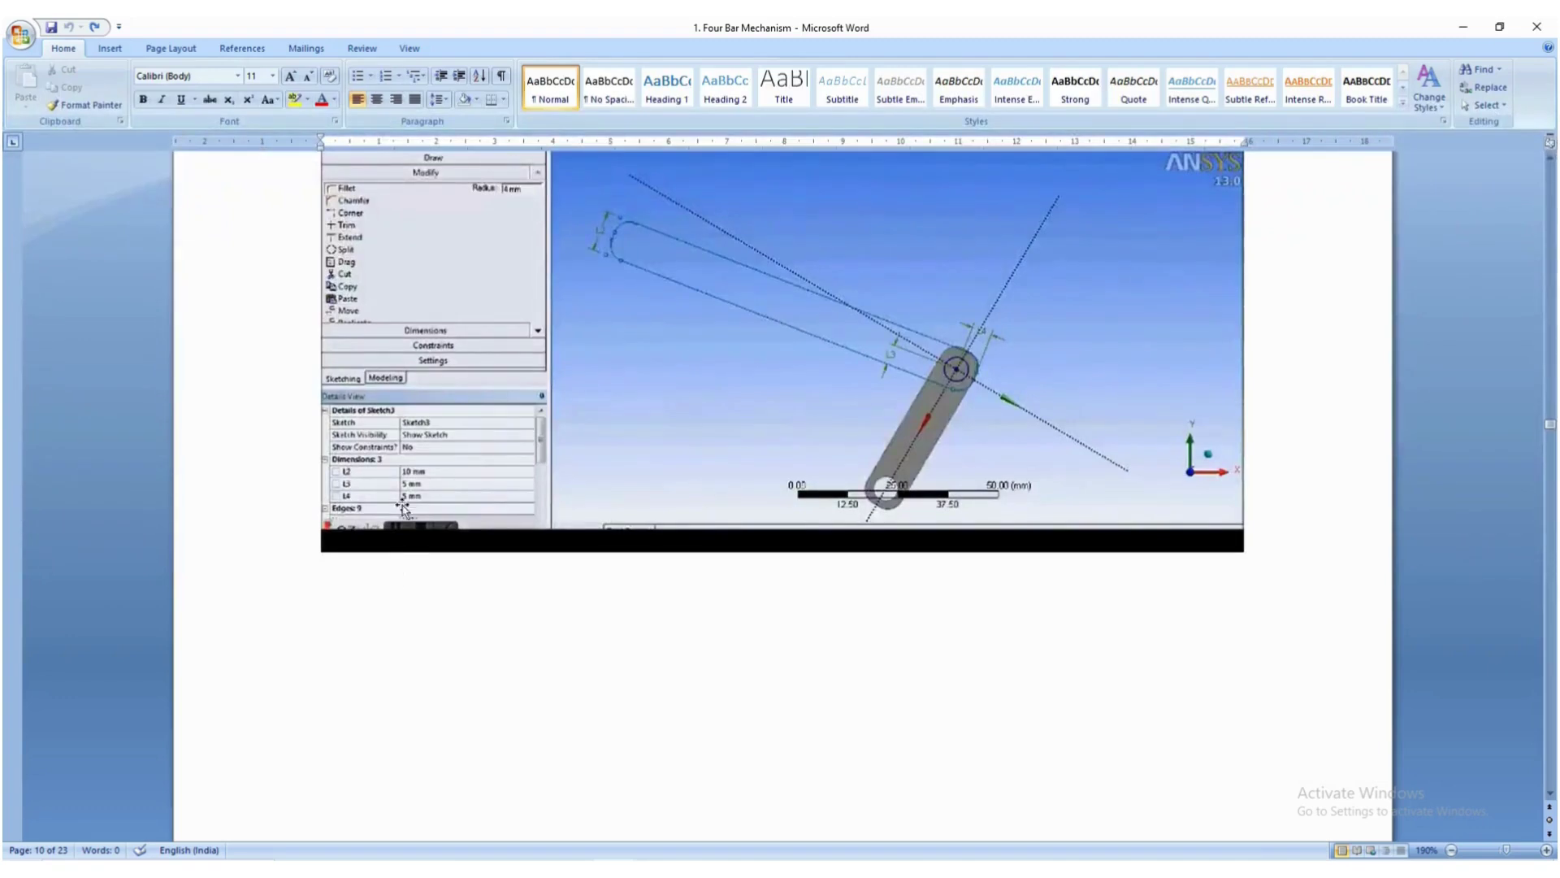
pyautogui.scroll(-10, 425, 483)
pyautogui.scroll(-5, 425, 487)
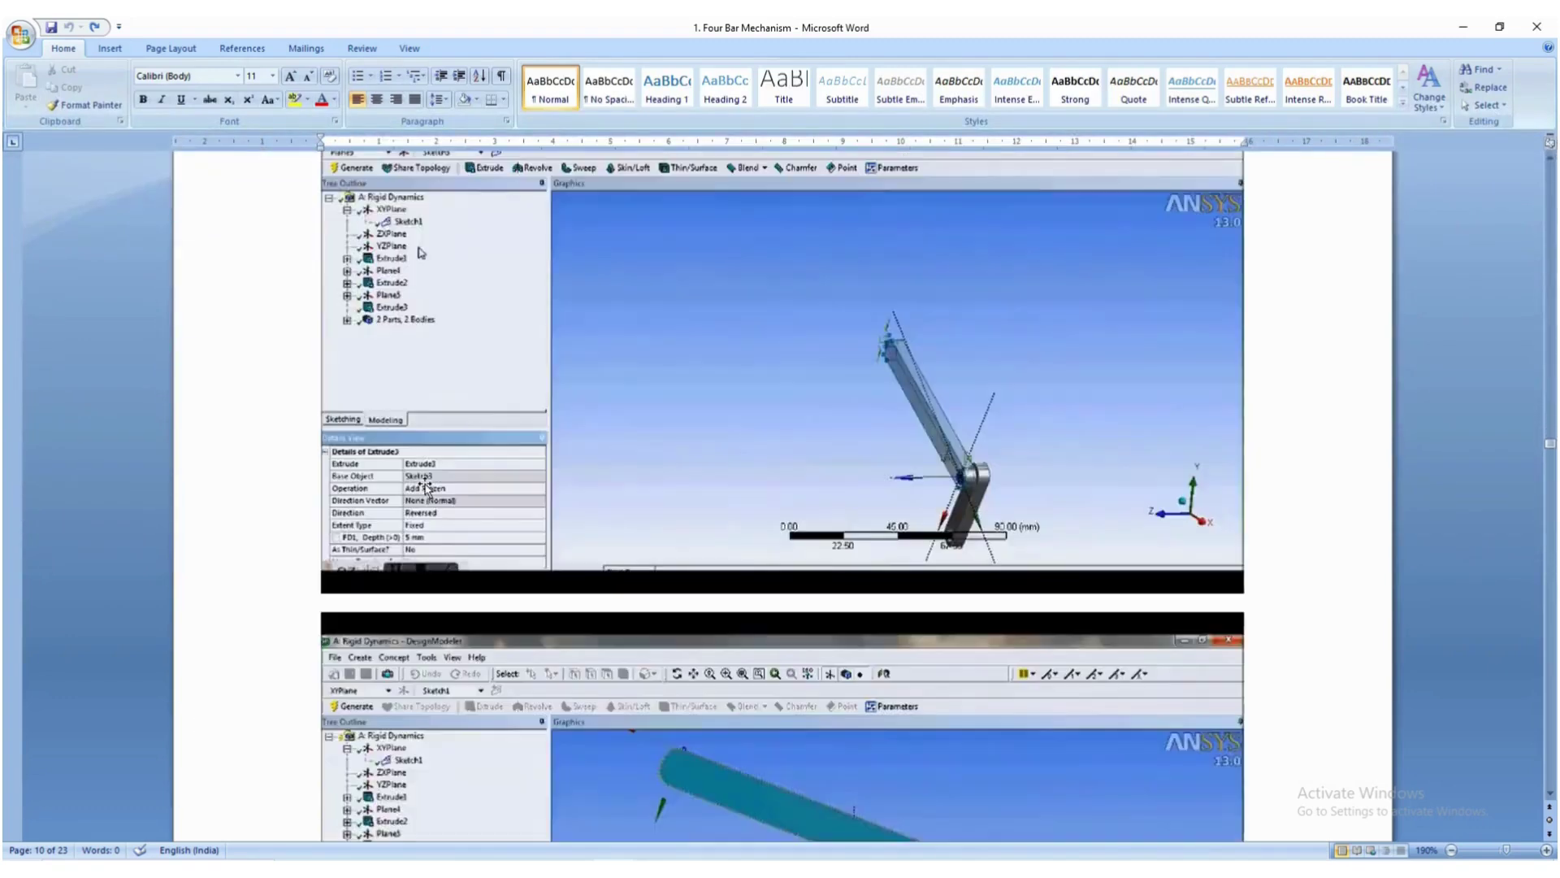
pyautogui.scroll(1, 425, 488)
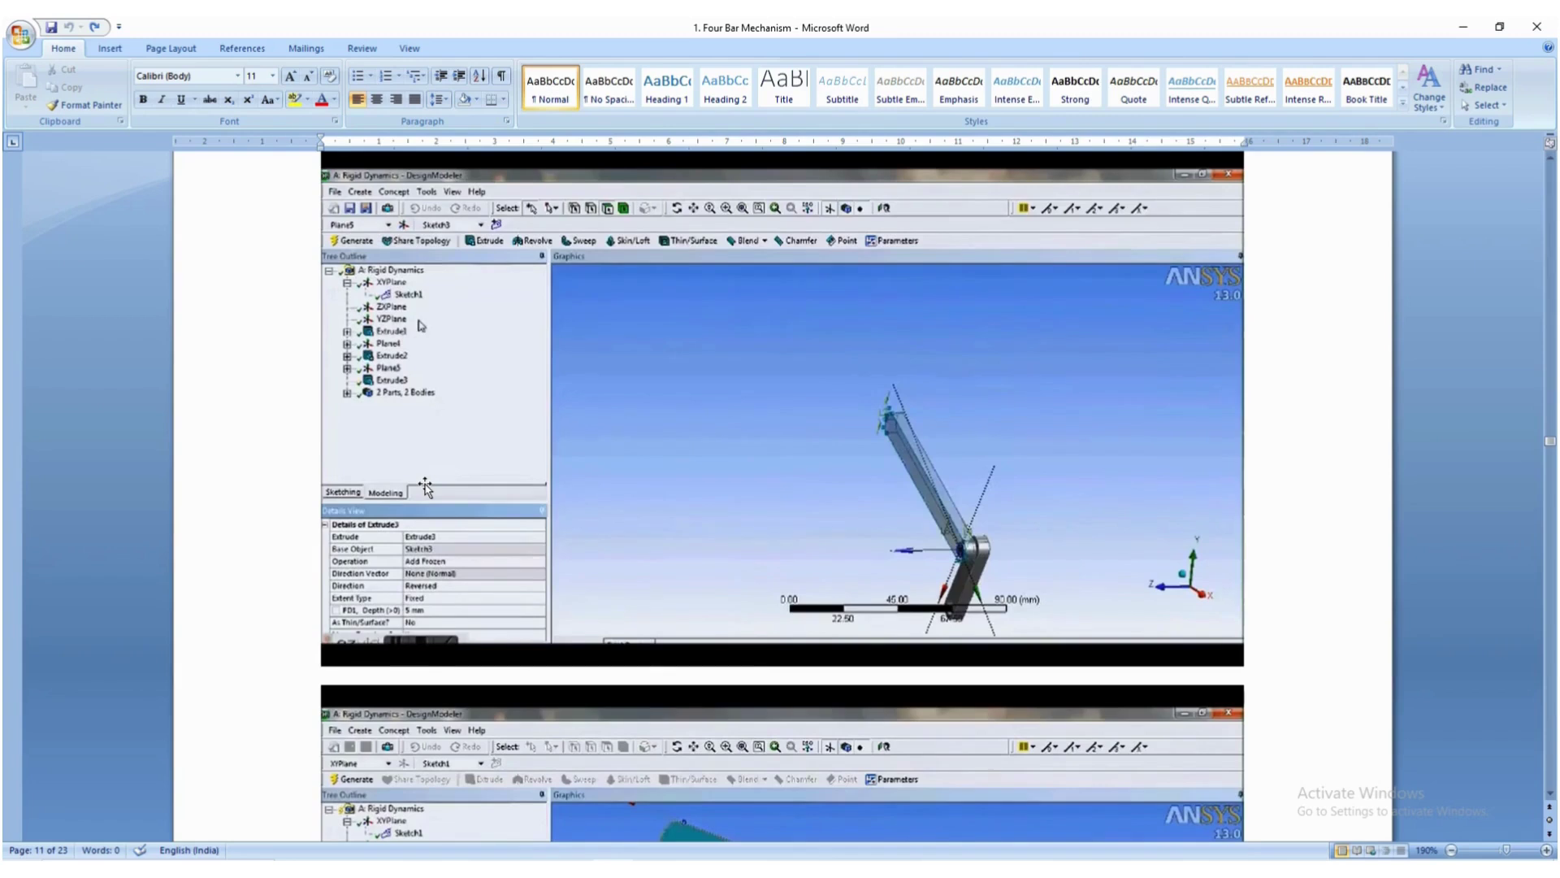
pyautogui.scroll(-5, 425, 486)
pyautogui.scroll(6, 425, 486)
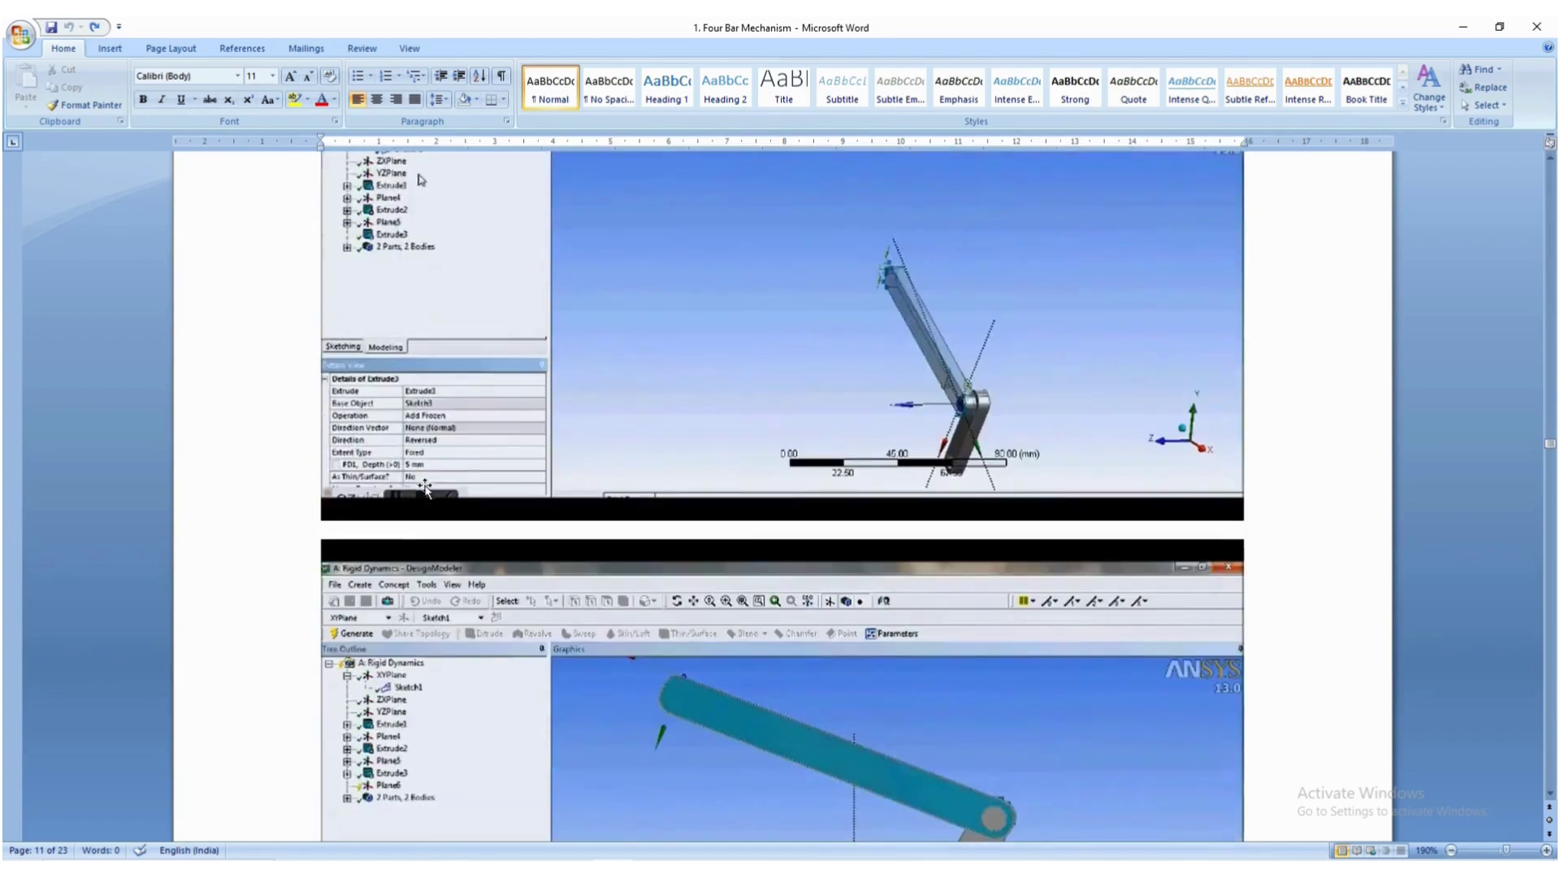
pyautogui.hotkey('alt', 'Tab')
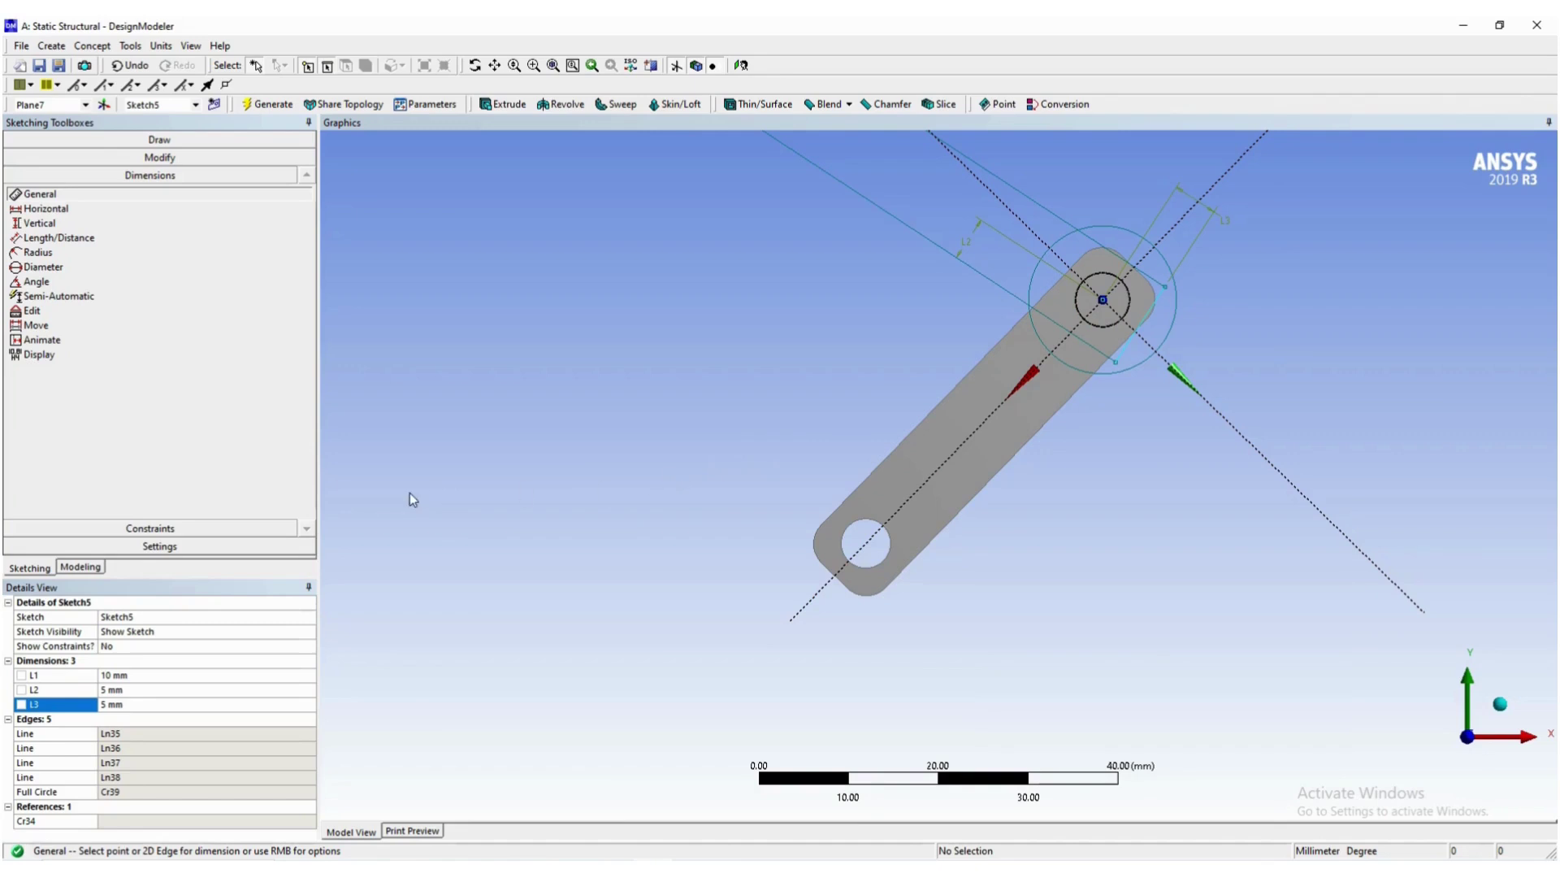
# Add a Diameter dimension to the sketch circle around the pin and set it to 6 mm.
pyautogui.click(42, 267)
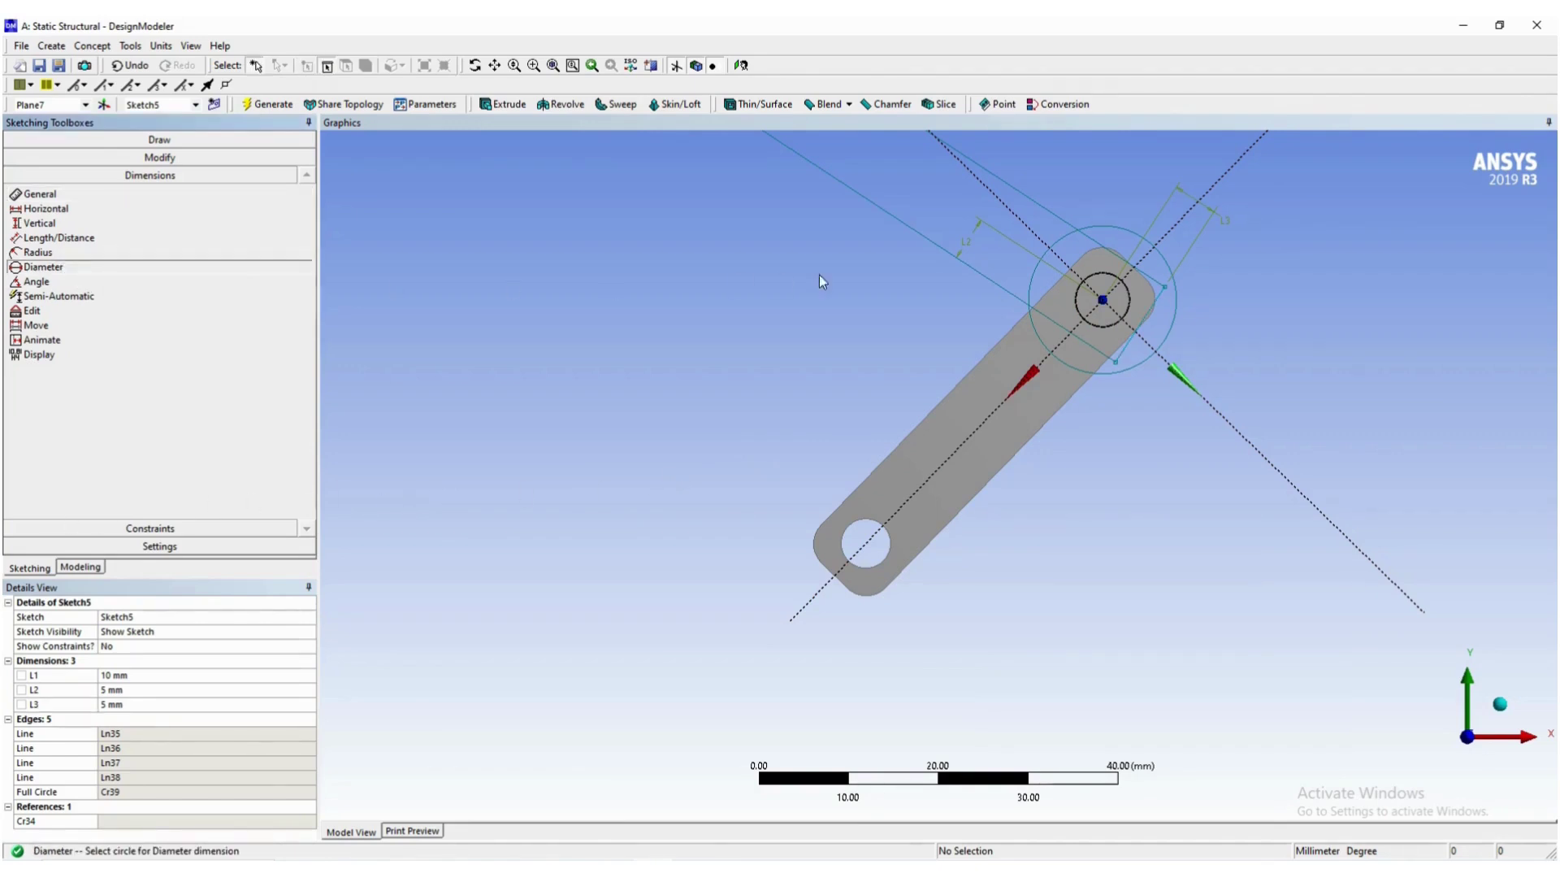
pyautogui.click(1095, 272)
pyautogui.click(1102, 183)
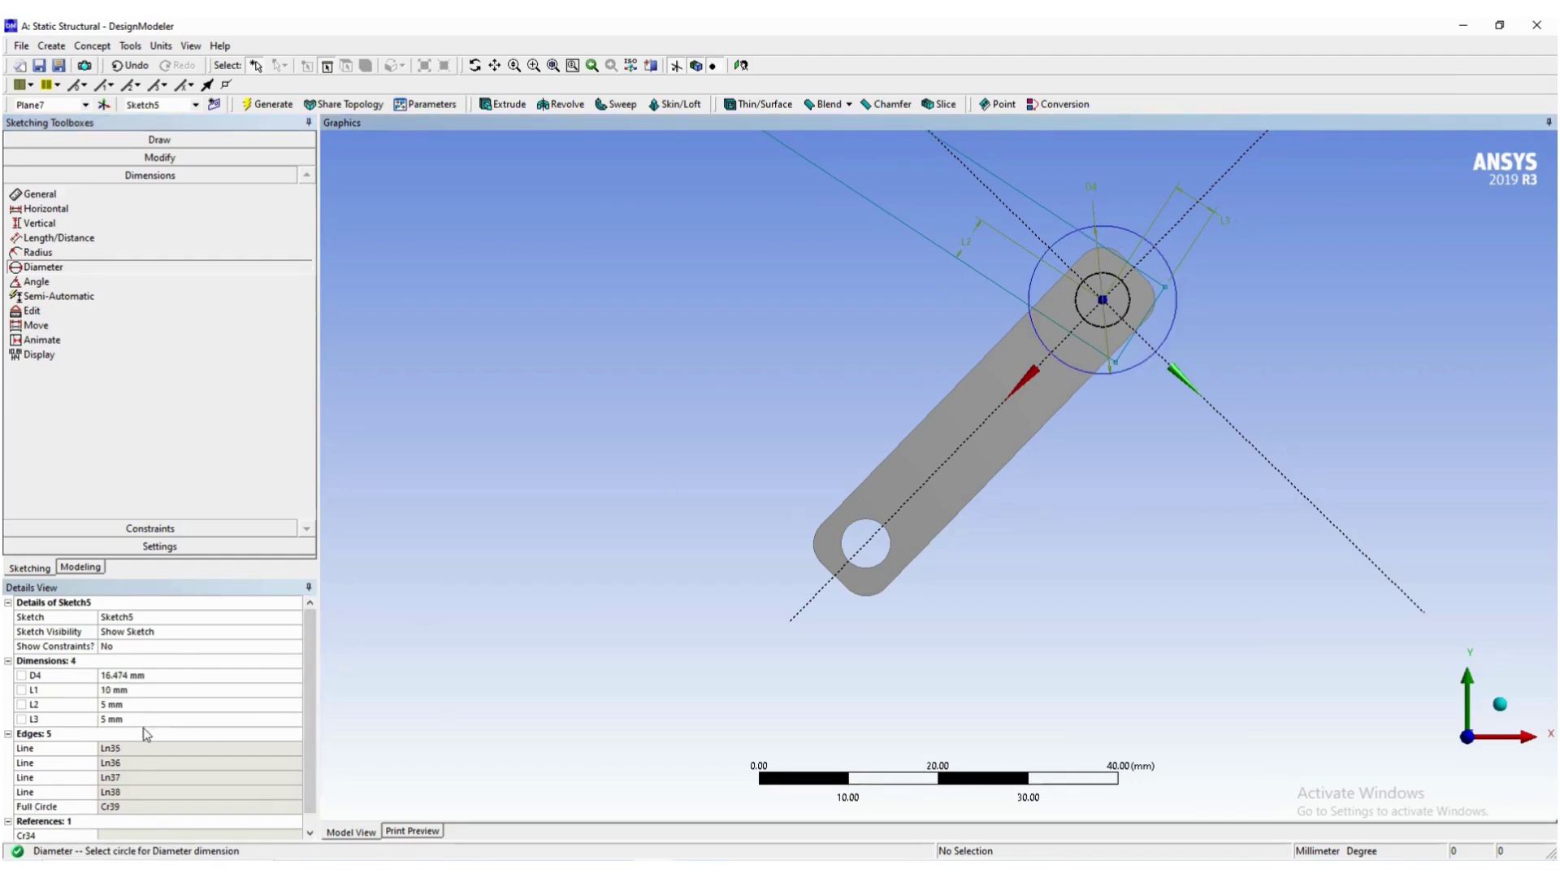
pyautogui.click(132, 678)
pyautogui.write('6')
pyautogui.press('Return')
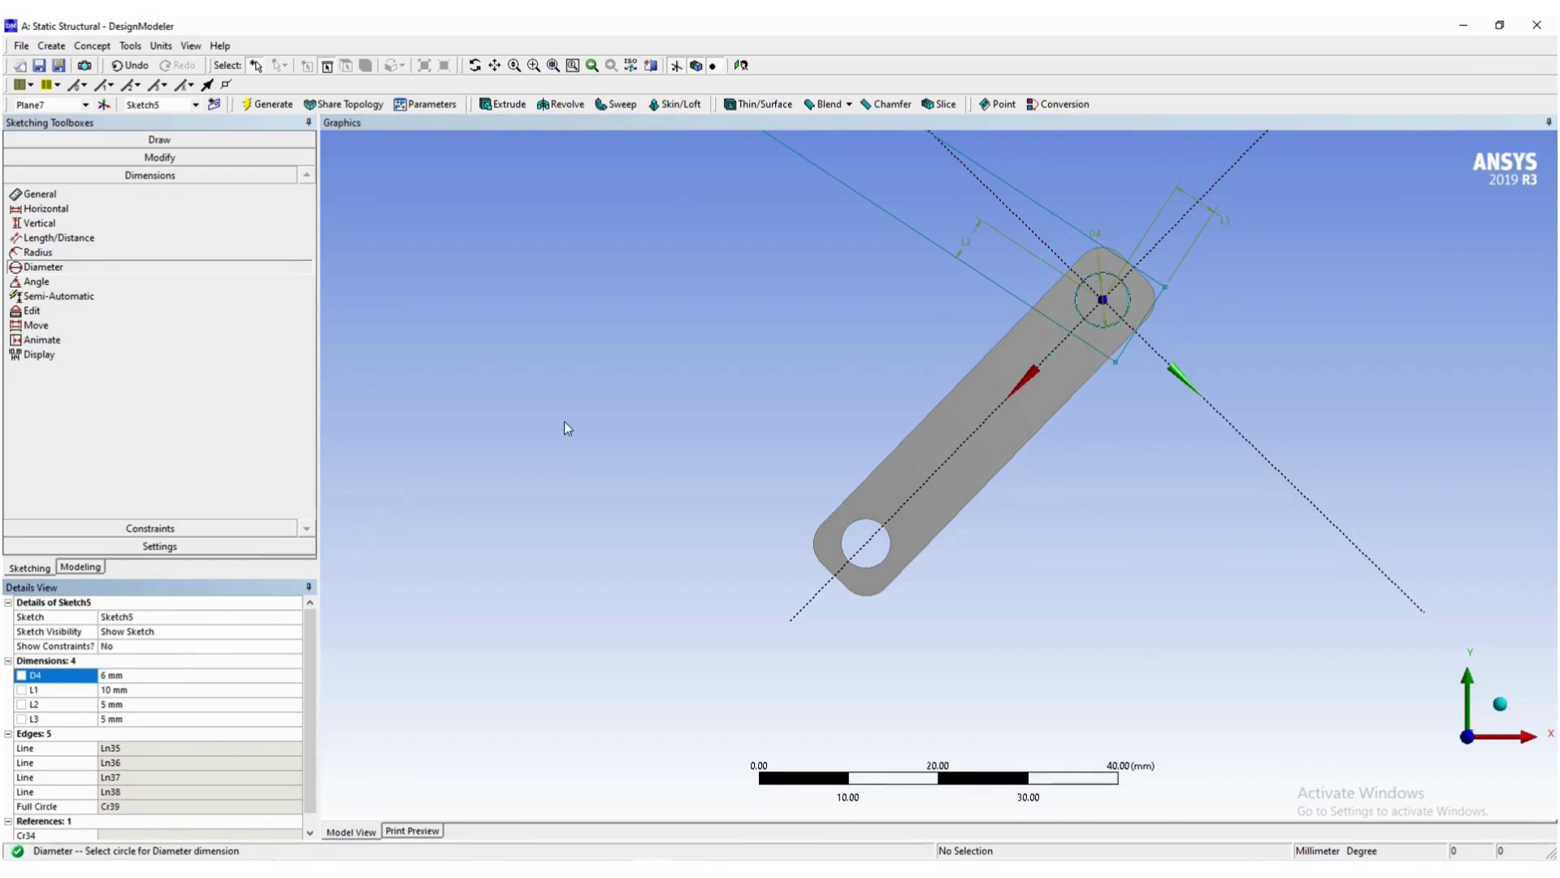
# Fillet the four corners of the second link's sketched rectangle with a 3 mm radius.
pyautogui.scroll(-3, 570, 423)
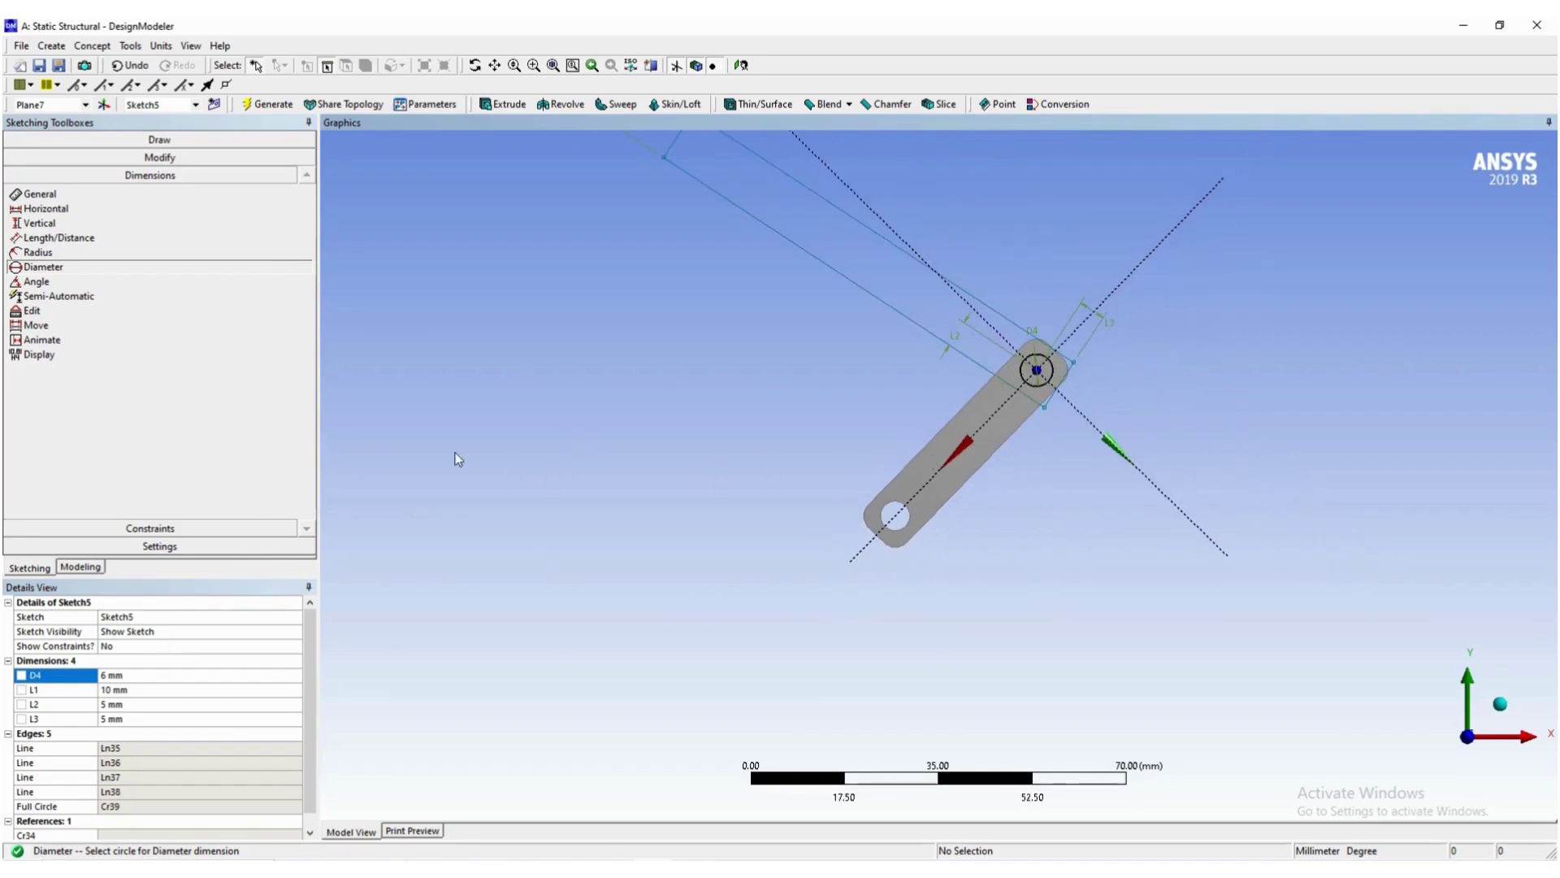
pyautogui.click(90, 157)
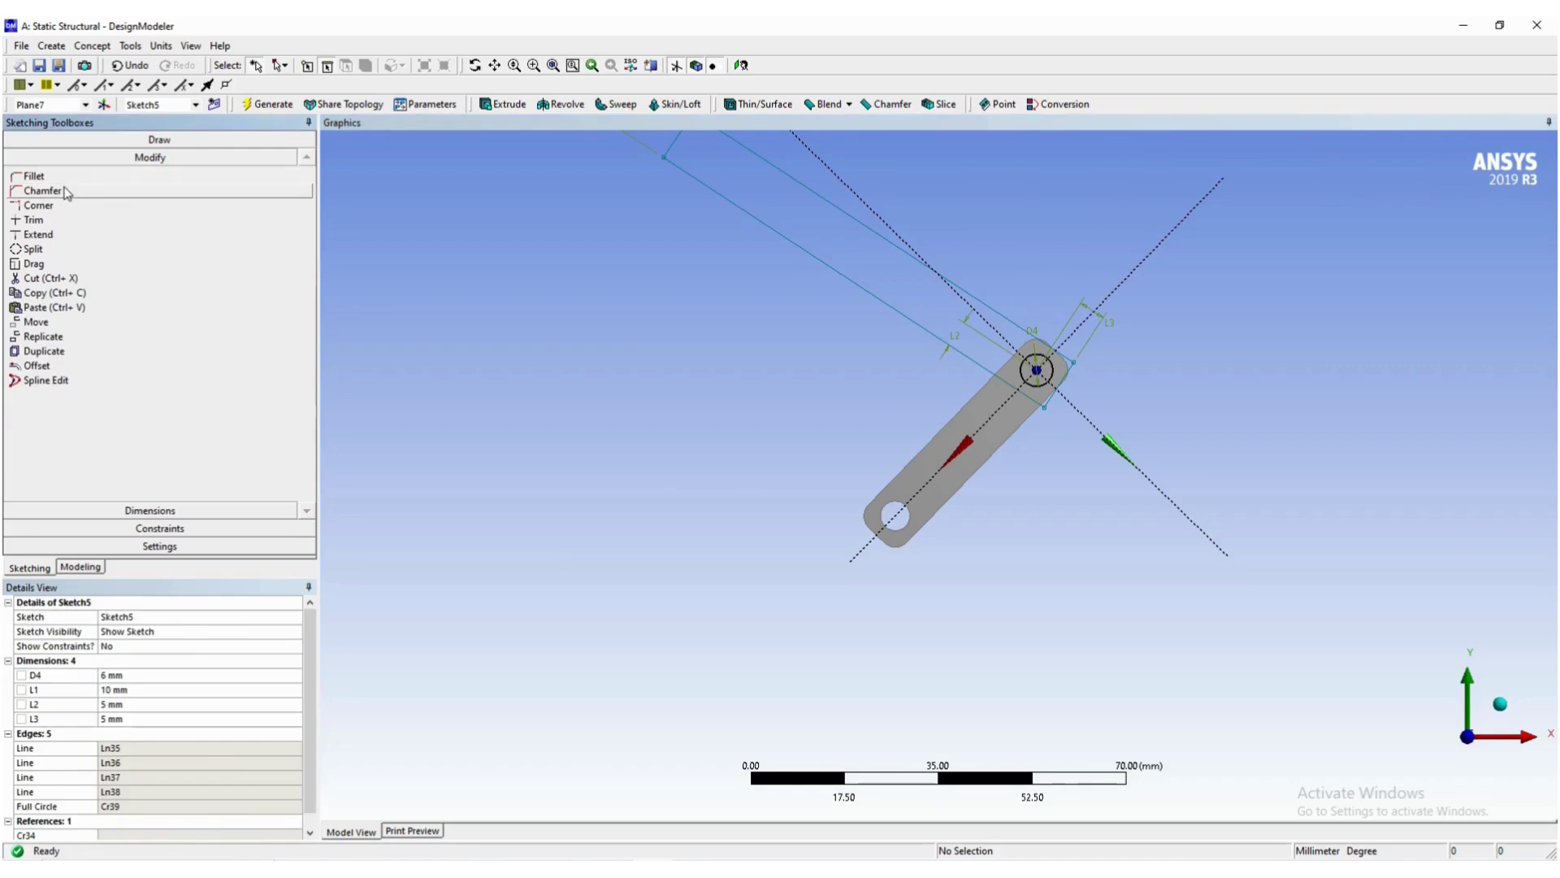
pyautogui.click(57, 182)
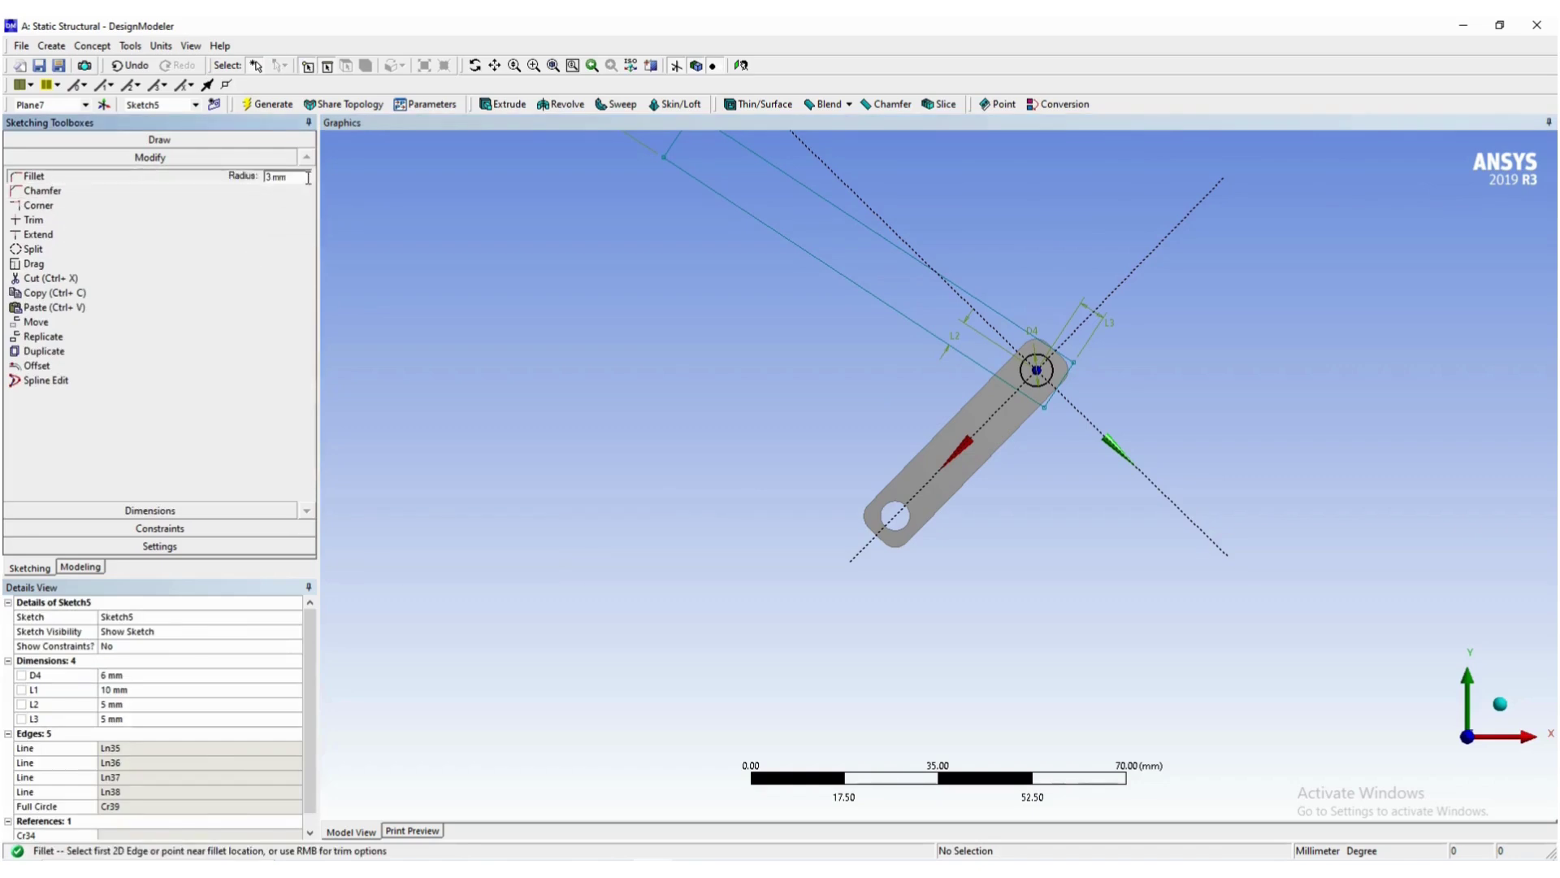
pyautogui.scroll(-2, 726, 433)
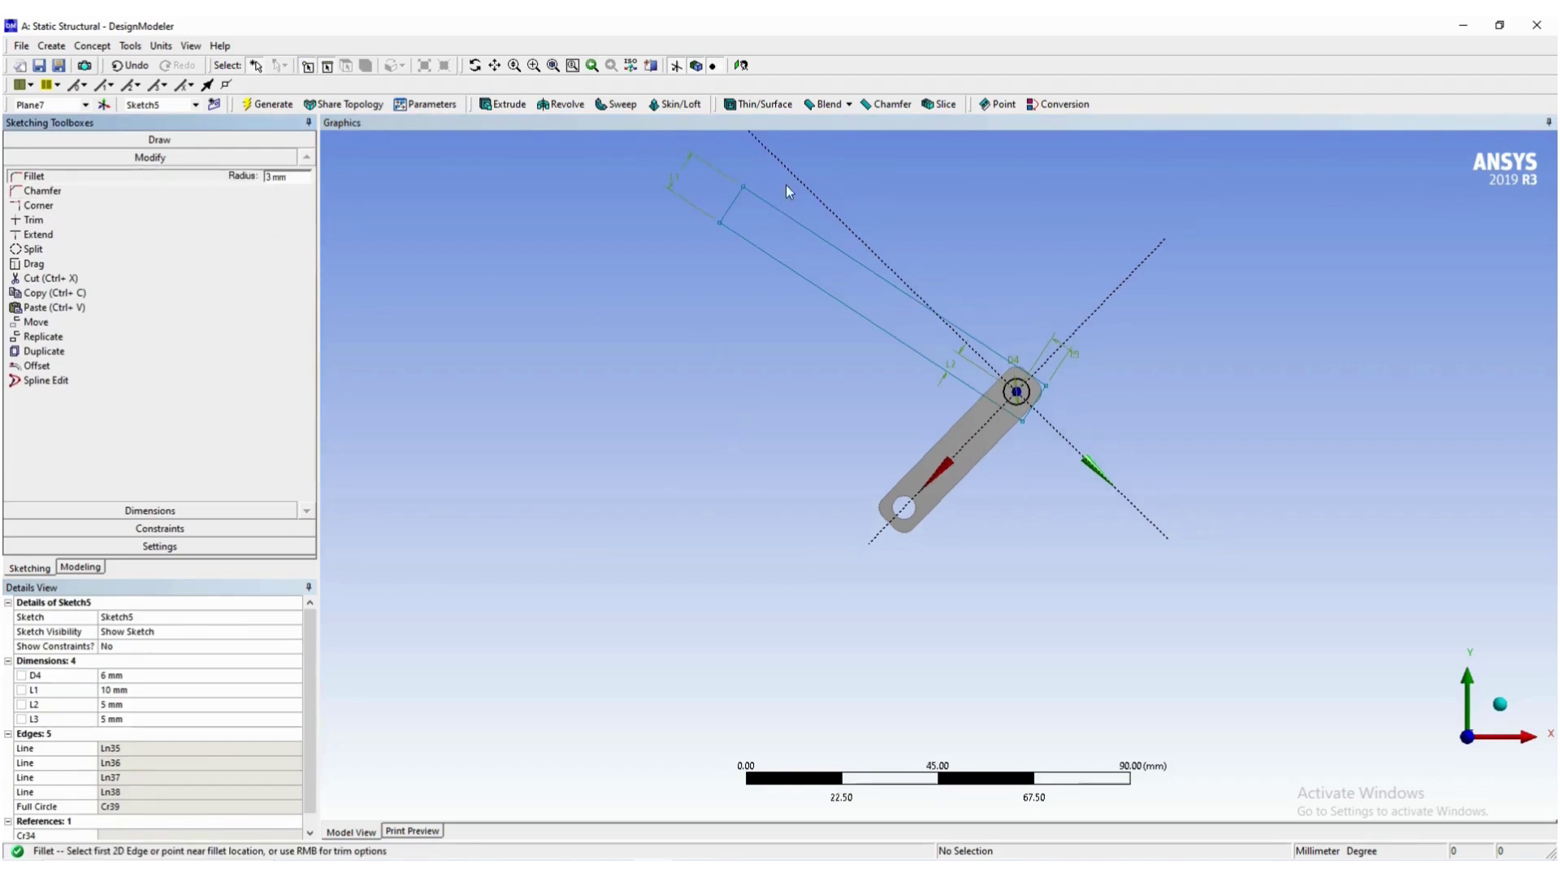
pyautogui.click(744, 186)
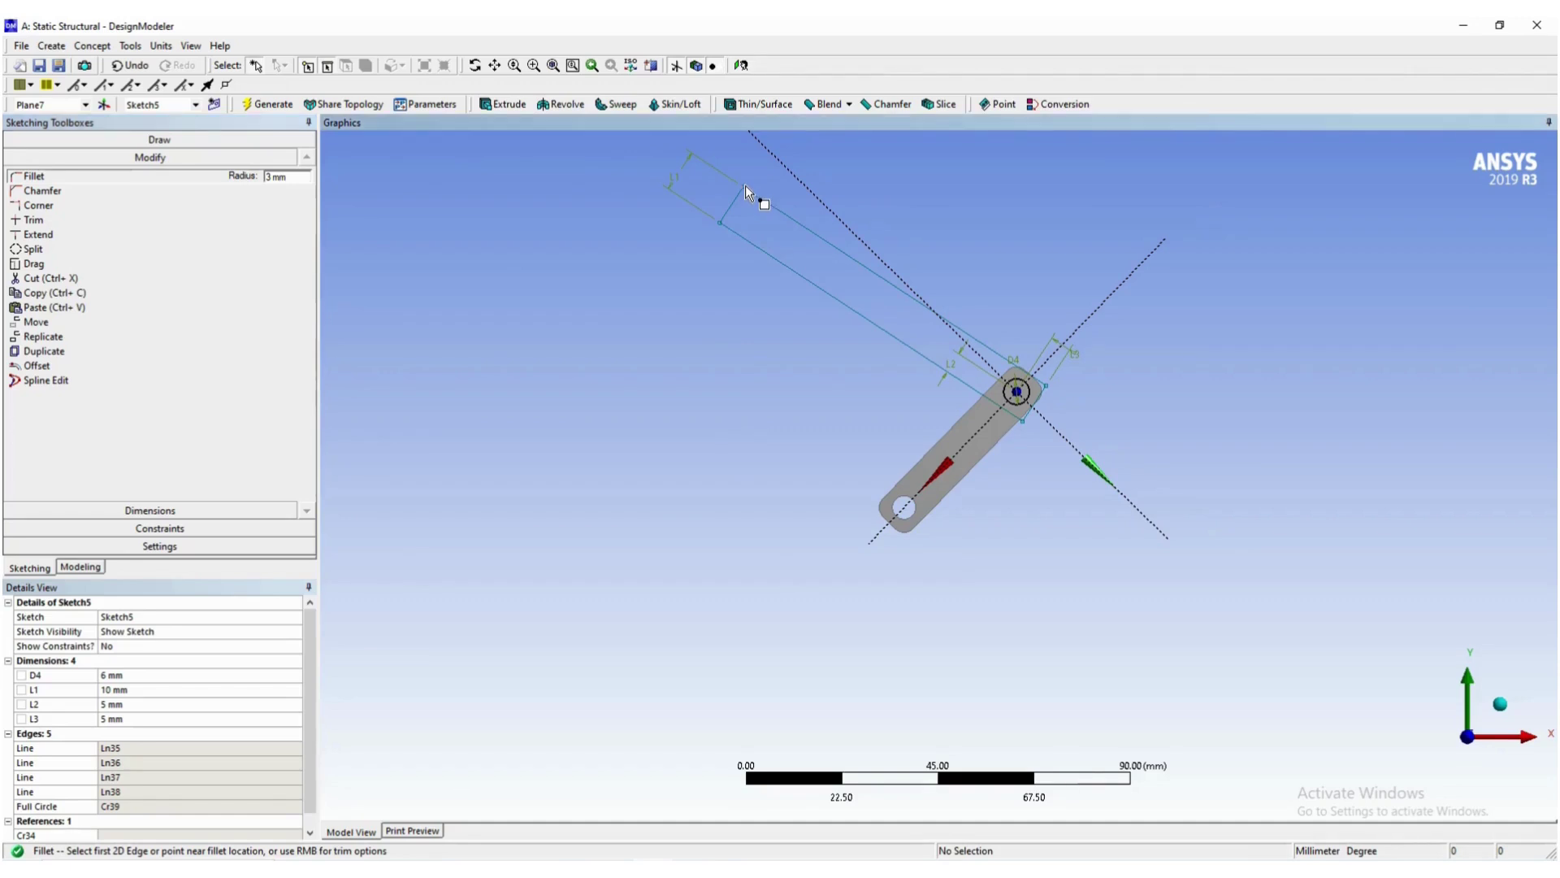
pyautogui.click(721, 227)
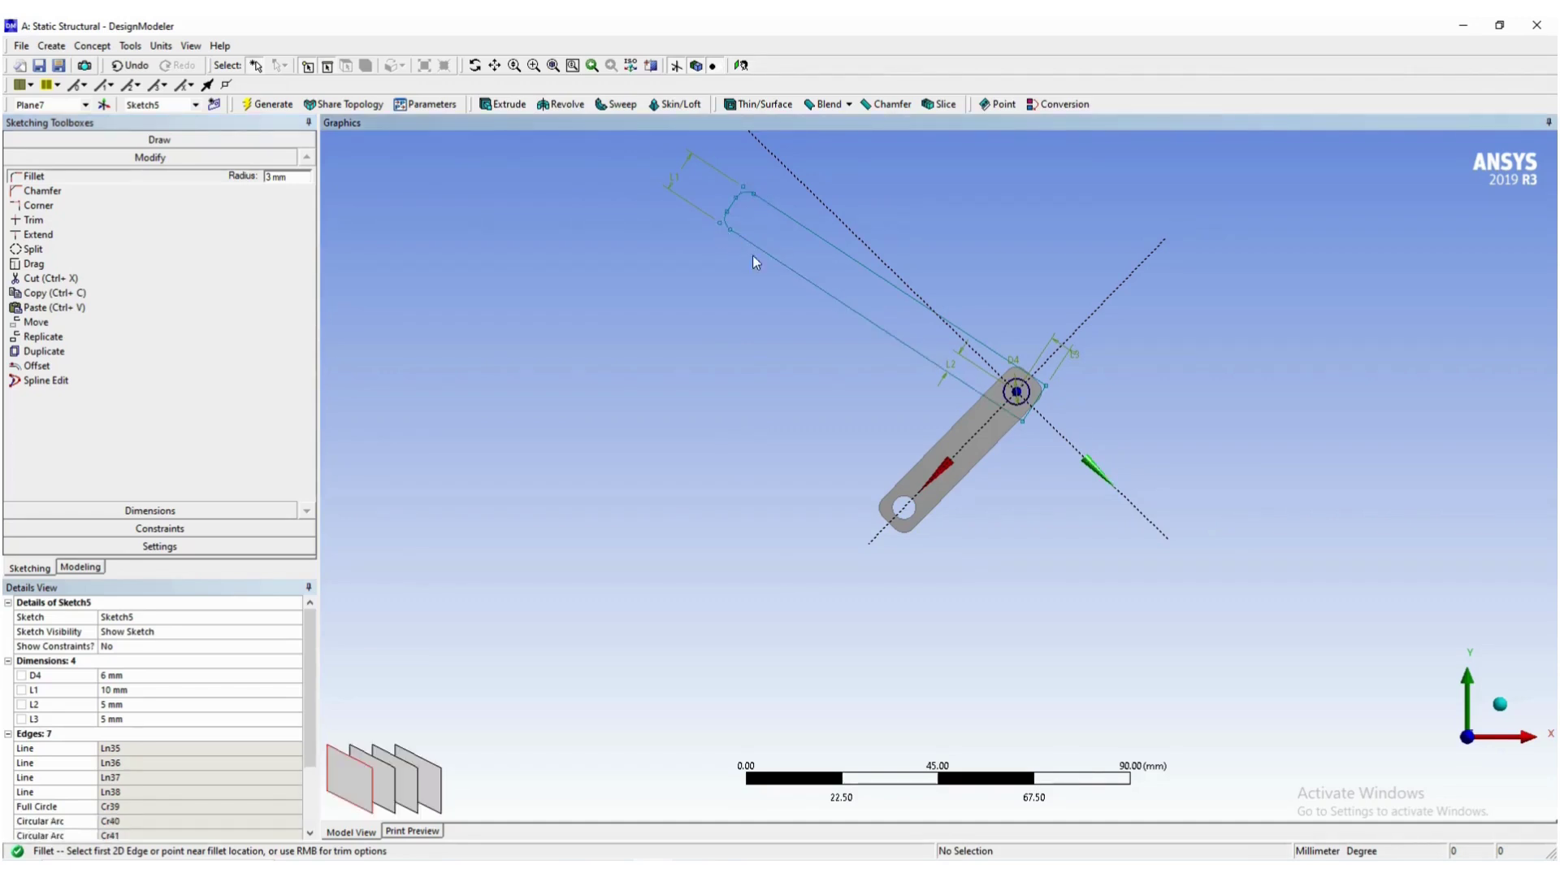
pyautogui.click(1026, 418)
pyautogui.click(1047, 386)
pyautogui.scroll(2, 1032, 429)
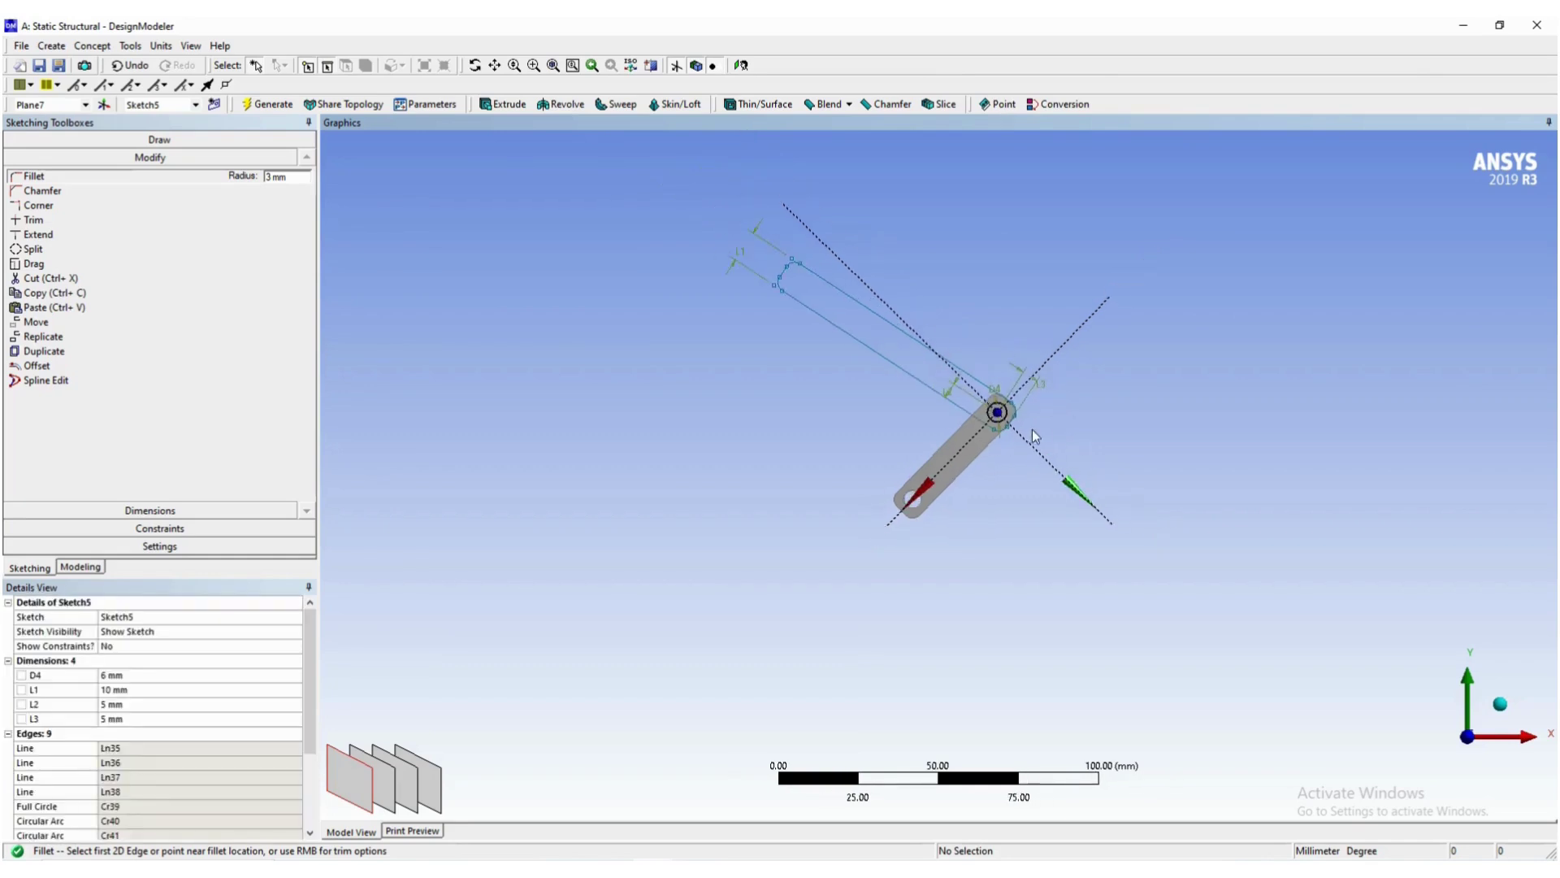
pyautogui.scroll(2, 1074, 389)
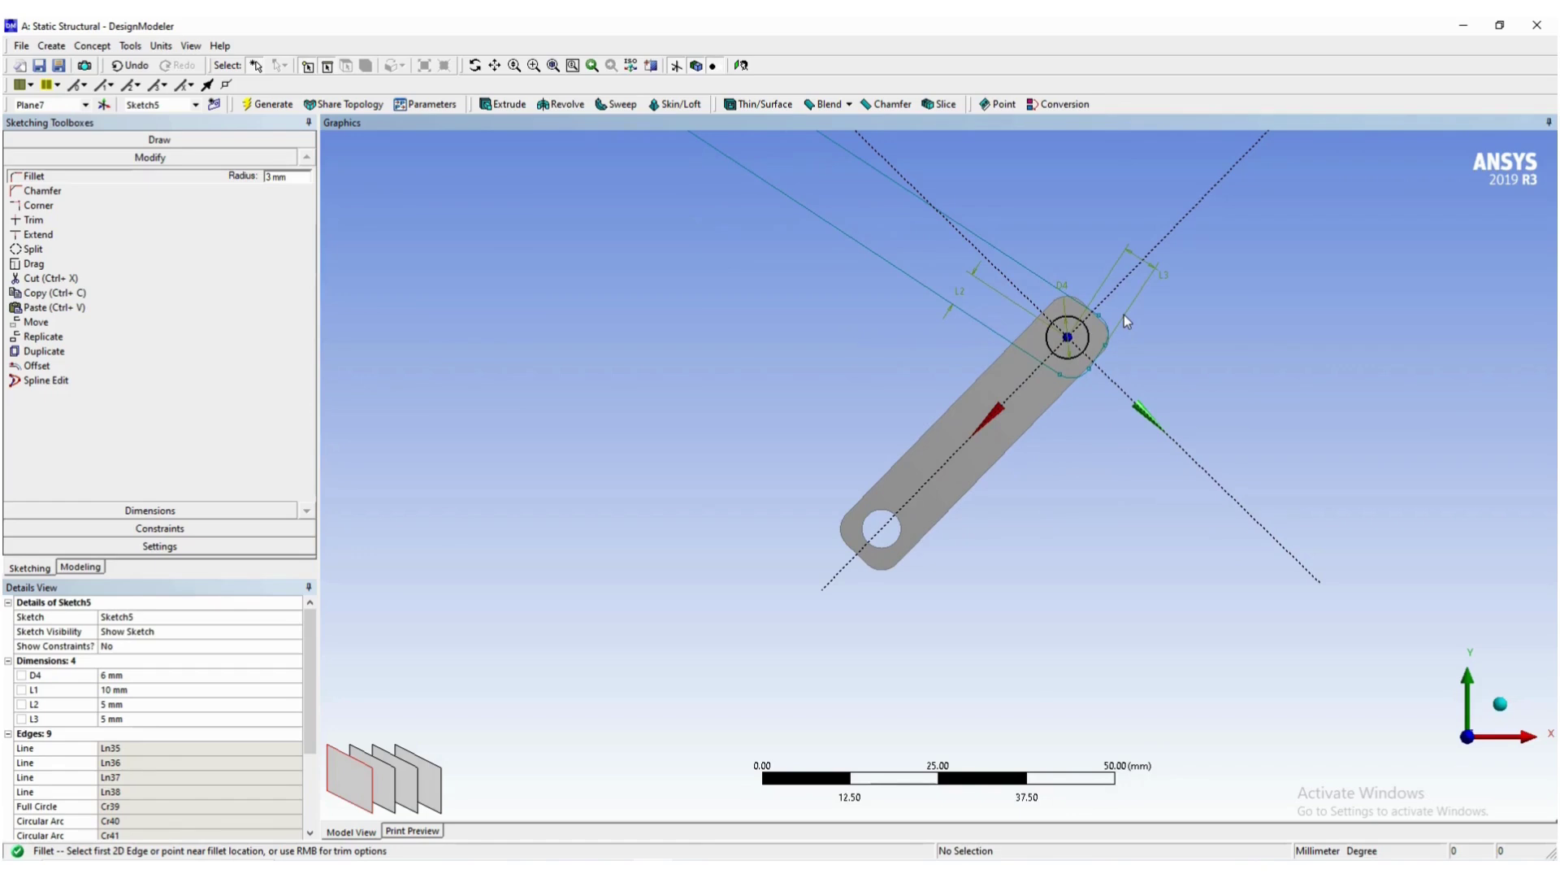
pyautogui.scroll(-4, 1124, 316)
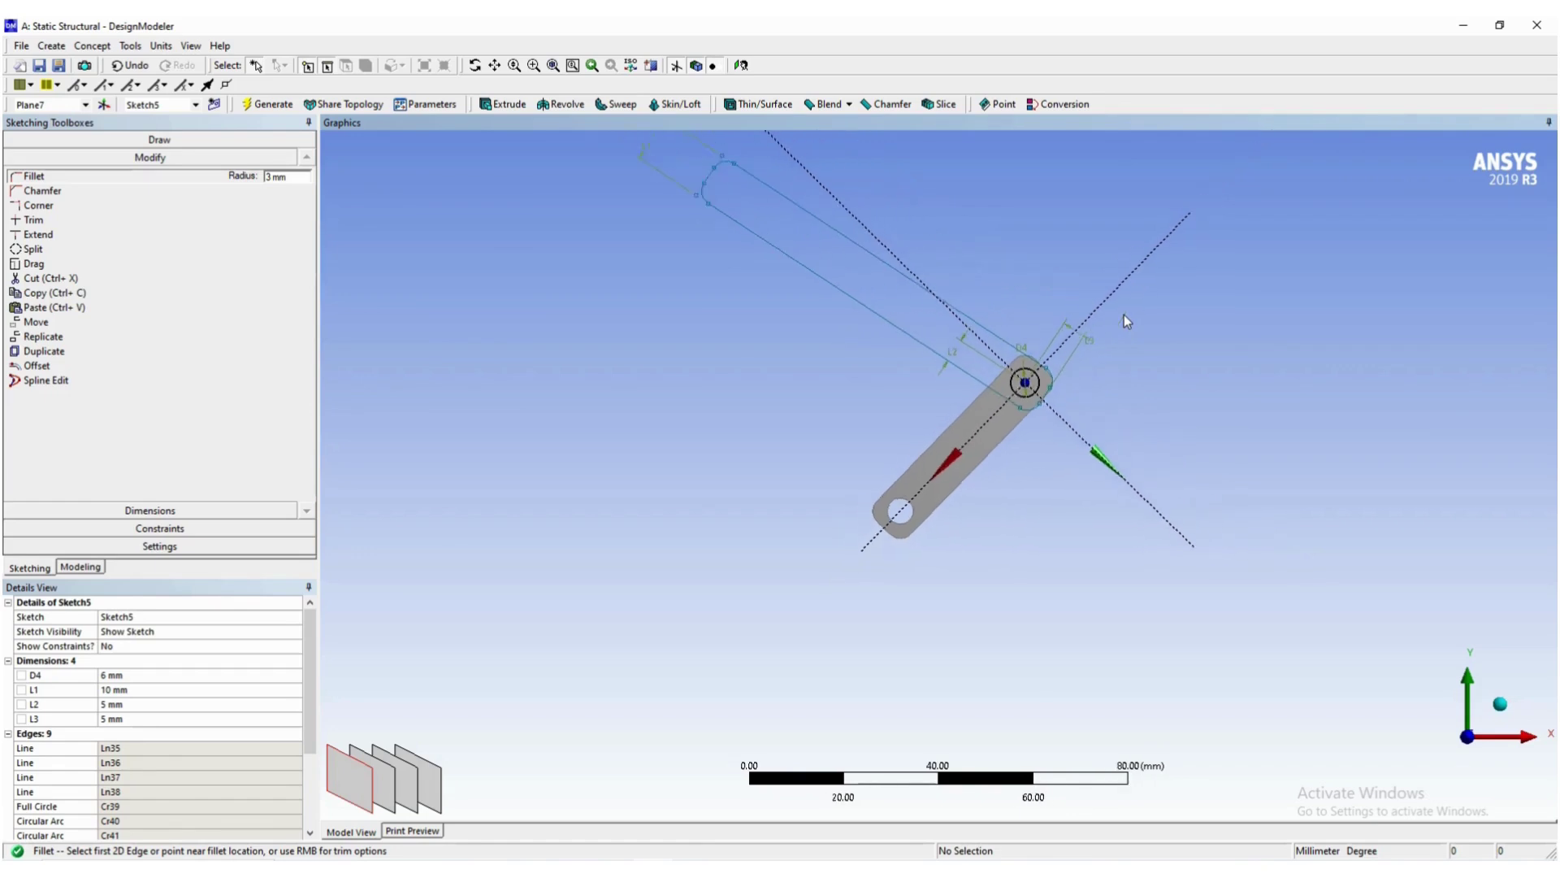
pyautogui.scroll(2, 1124, 315)
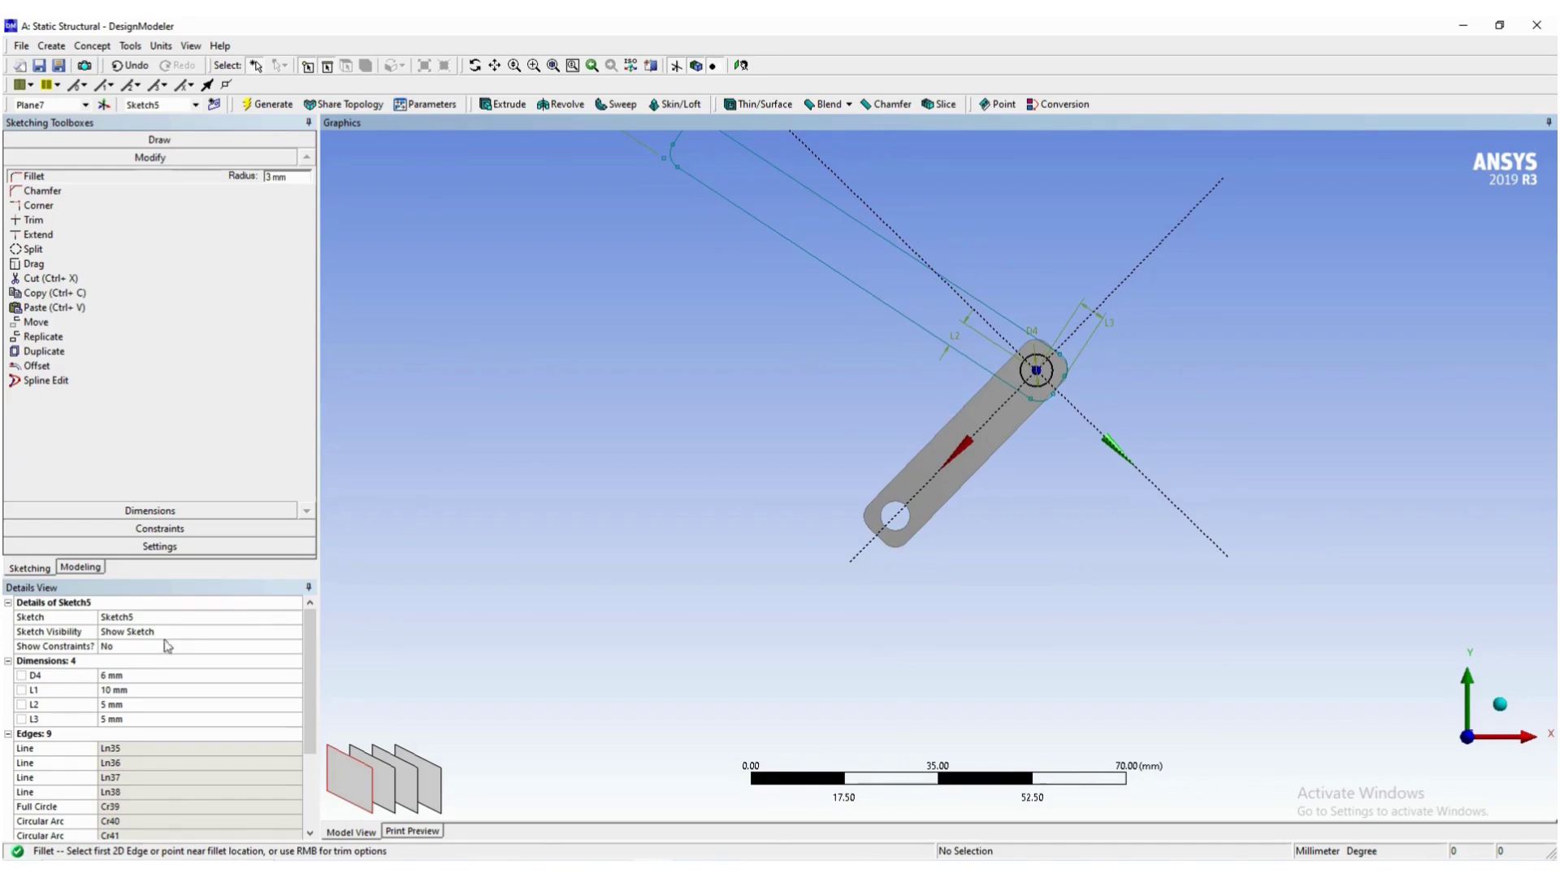
# Review the Word guide's figures from the filleted sketch to the second link's extrusion and next plane, and return to DesignModeler.
pyautogui.hotkey('alt', 'Tab')
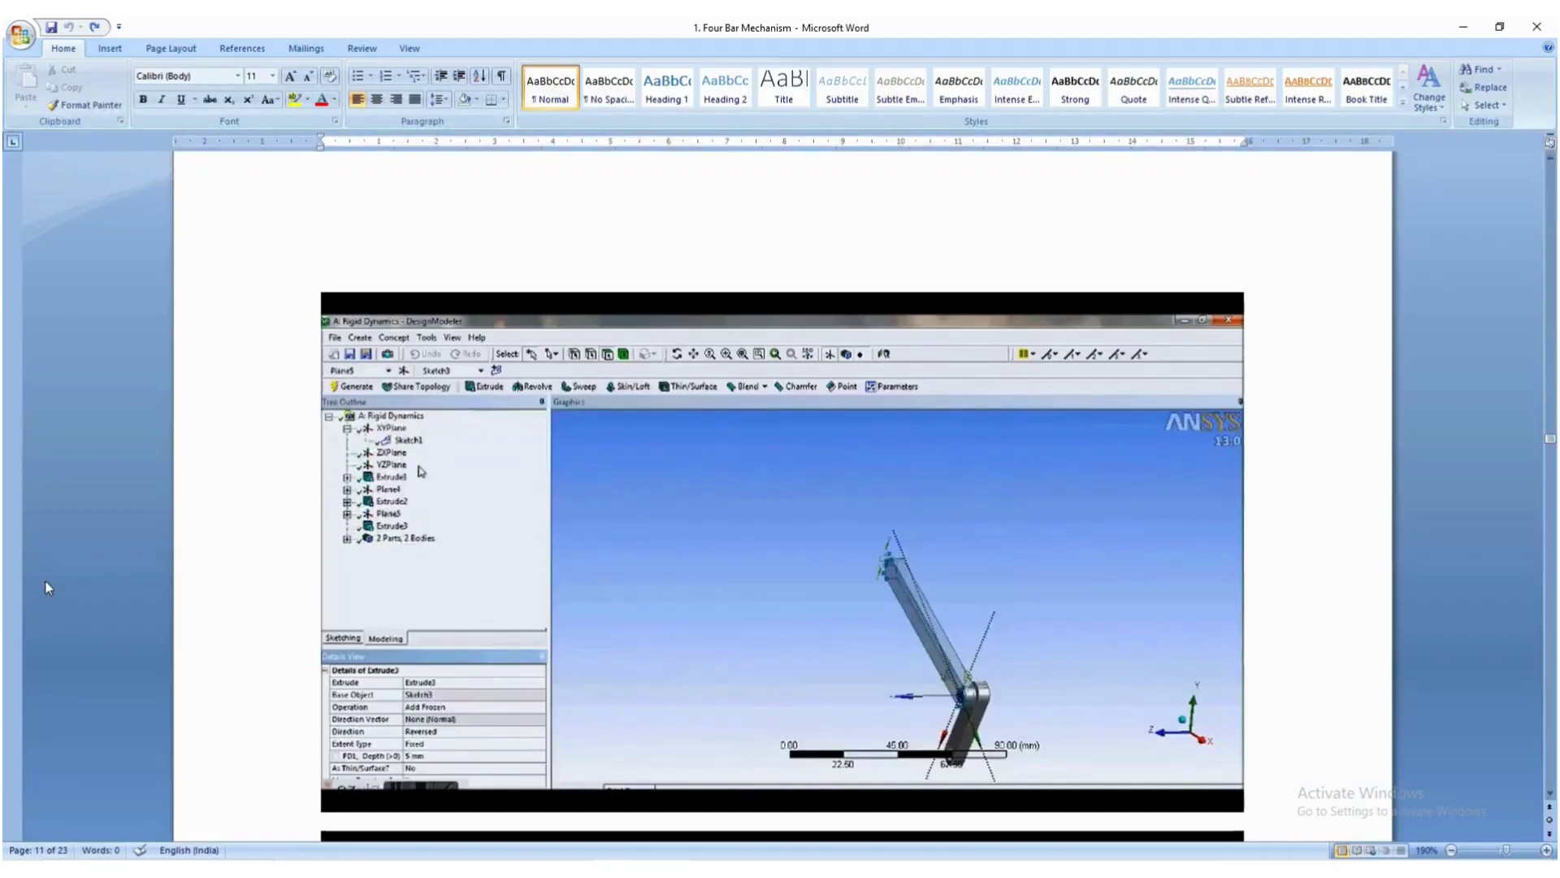
pyautogui.scroll(10, 143, 591)
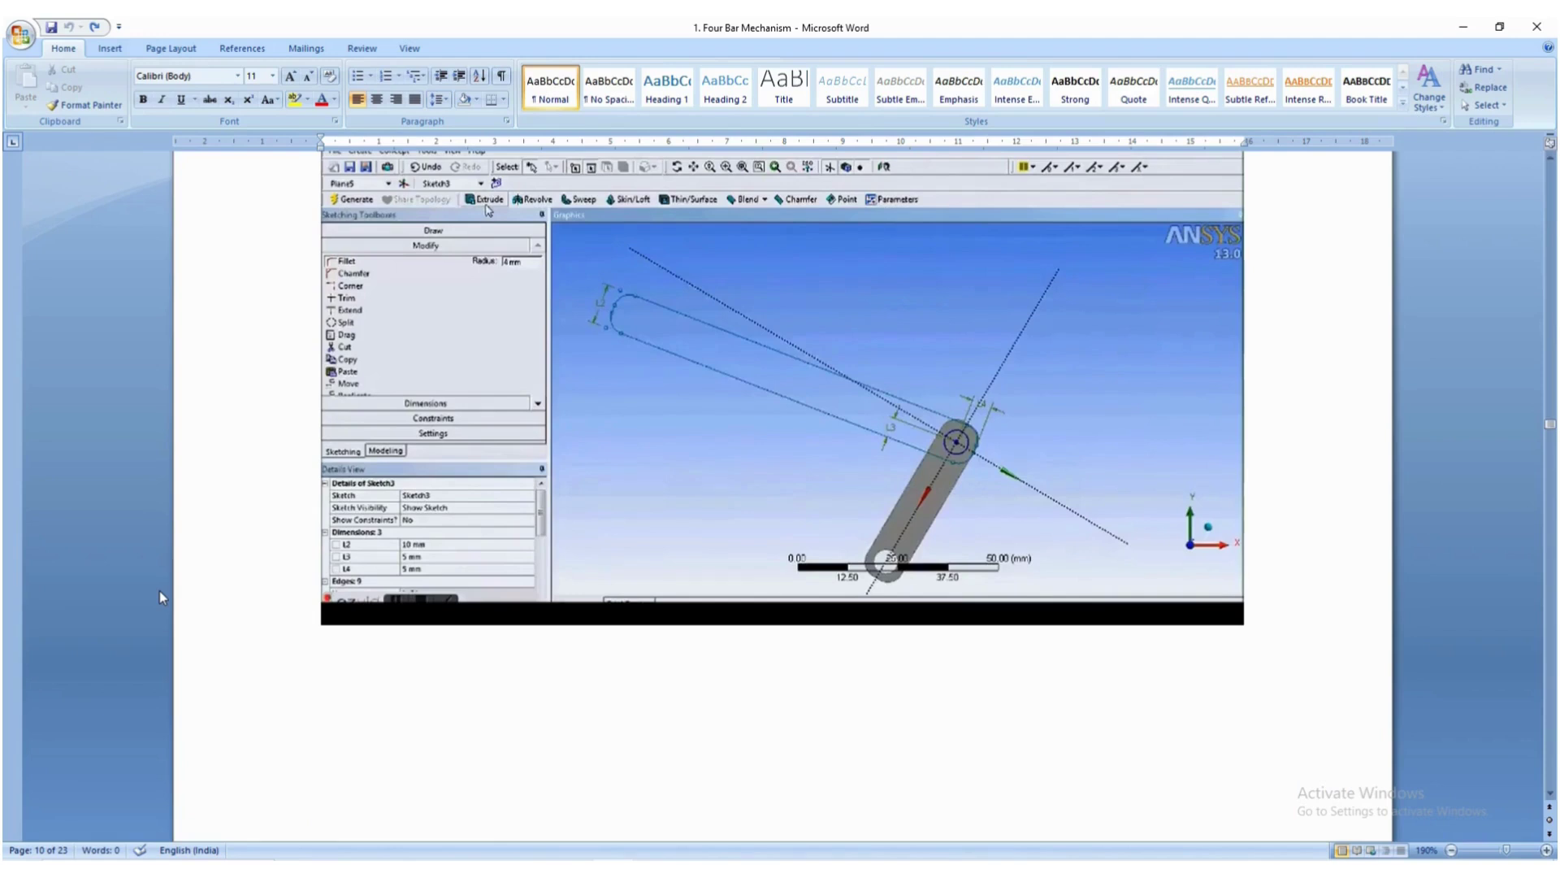
pyautogui.scroll(-10, 162, 590)
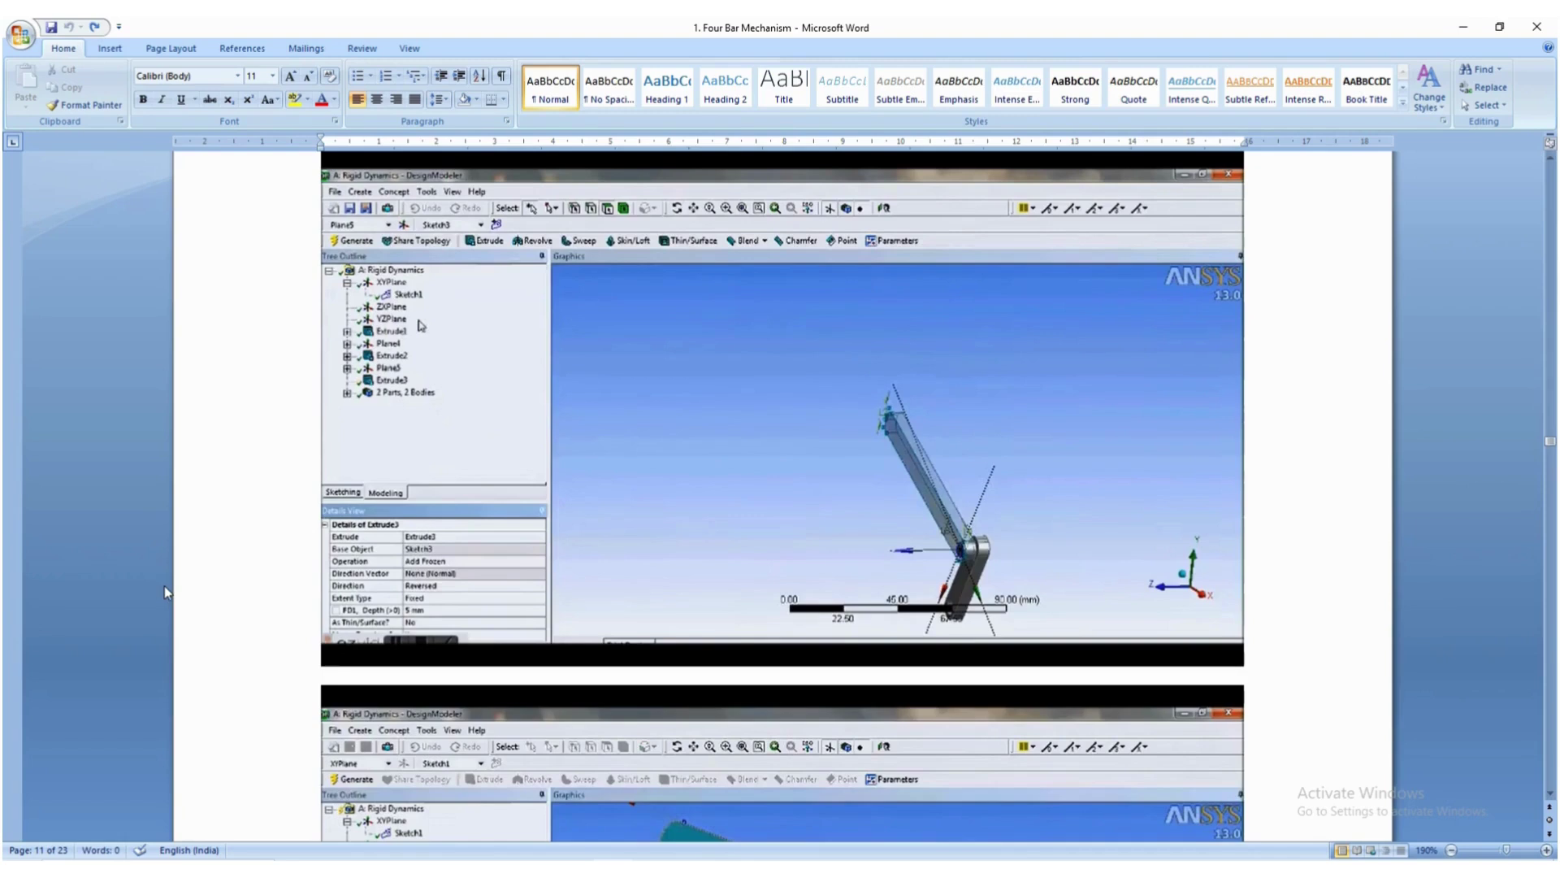
pyautogui.scroll(-4, 171, 601)
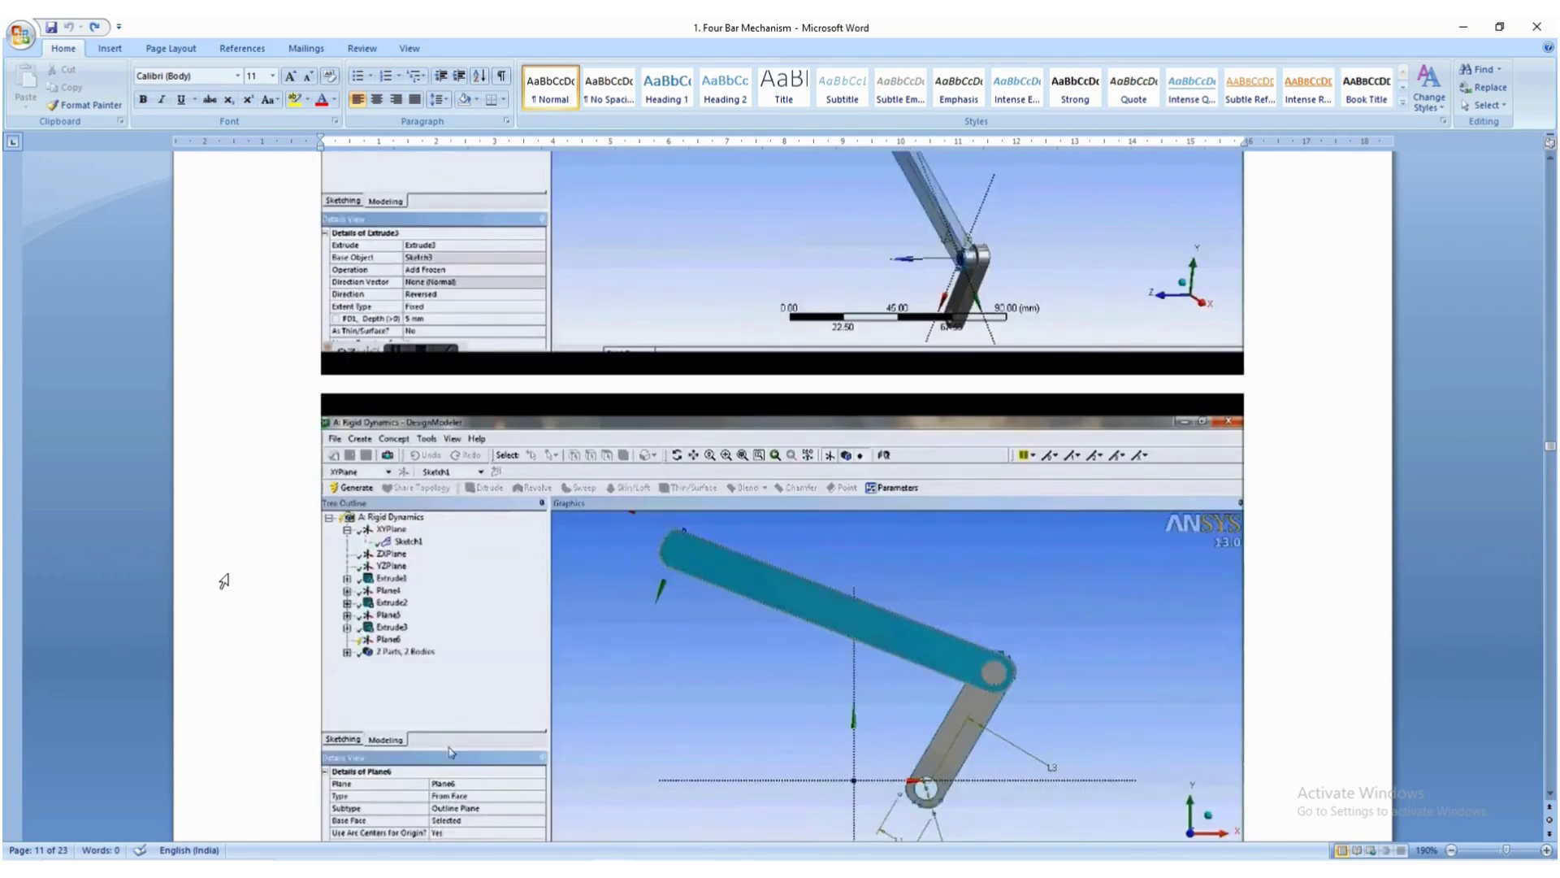
pyautogui.scroll(4, 291, 575)
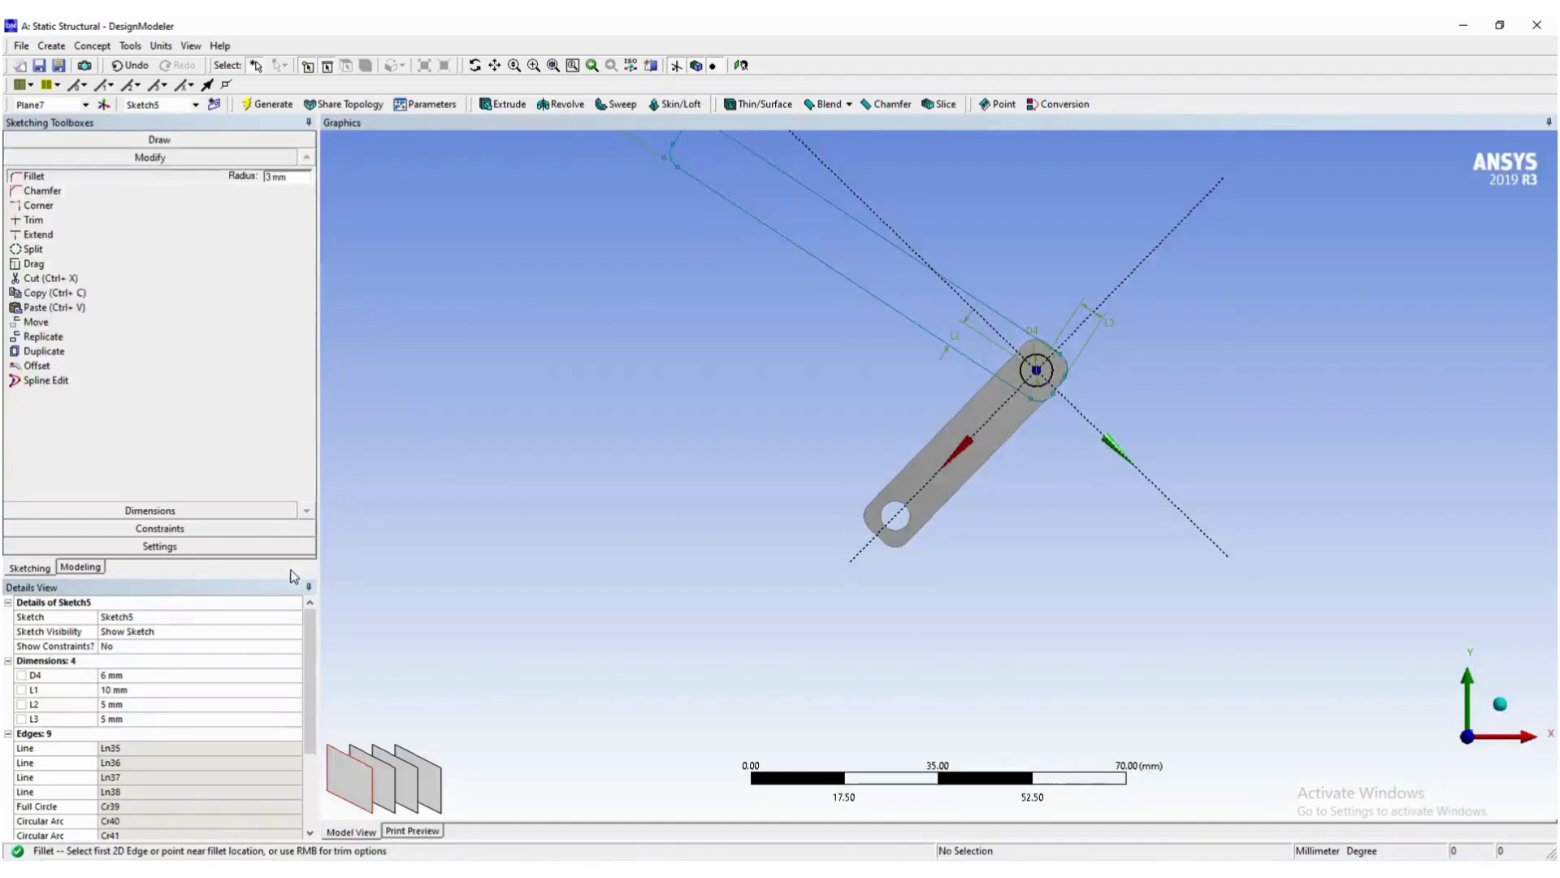
# Switch to an isometric view and set up an Extrude of Sketch5 with Reversed direction and 5 mm depth.
pyautogui.click(95, 568)
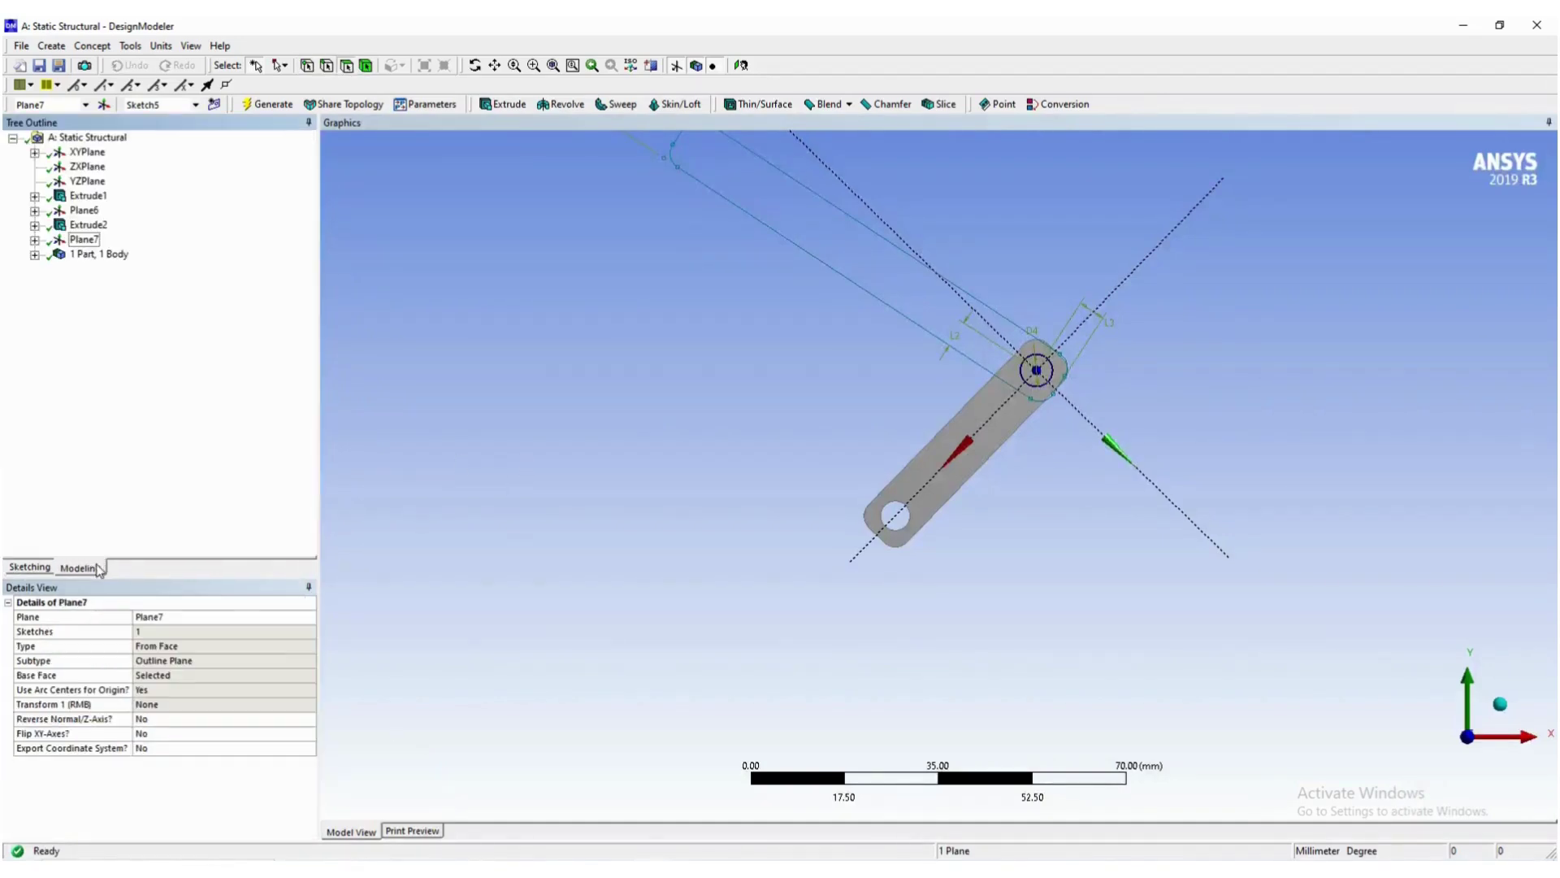
pyautogui.click(640, 440)
pyautogui.rightClick(682, 433)
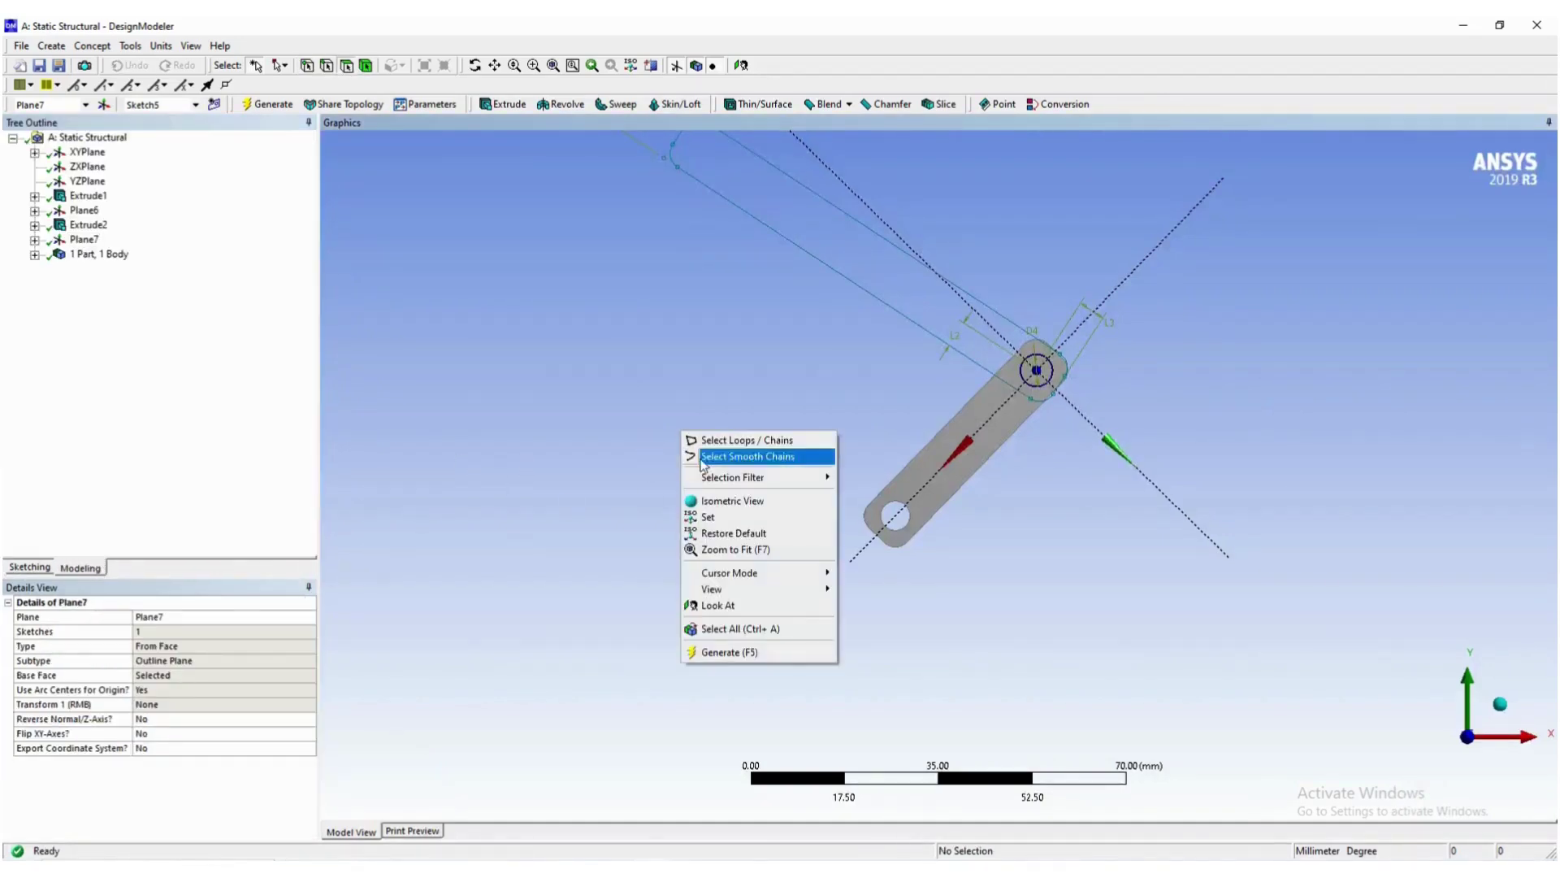
pyautogui.click(715, 500)
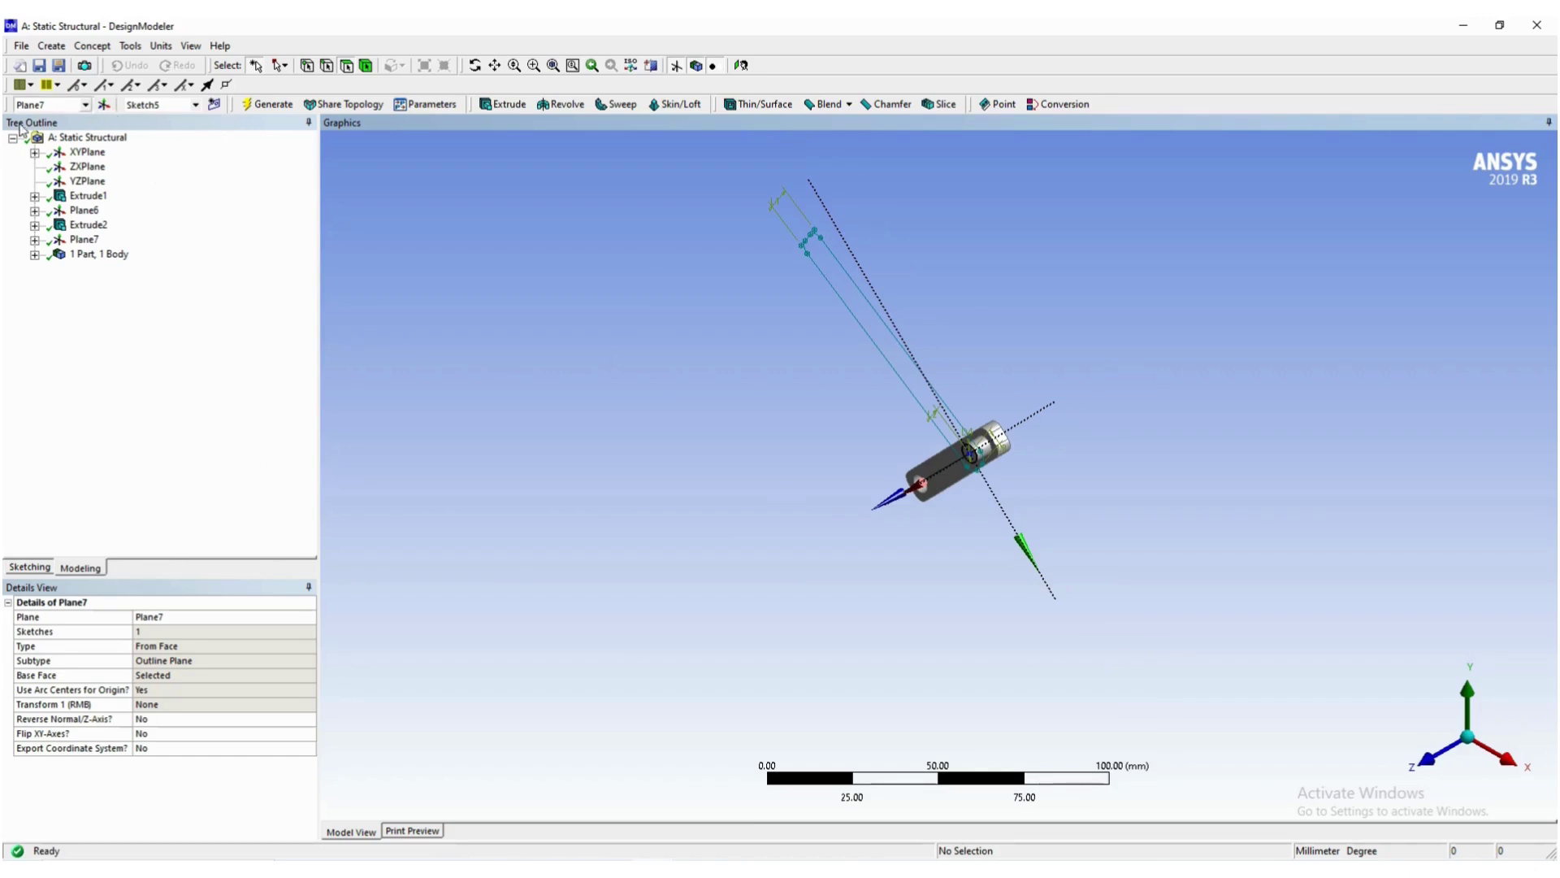
pyautogui.click(495, 104)
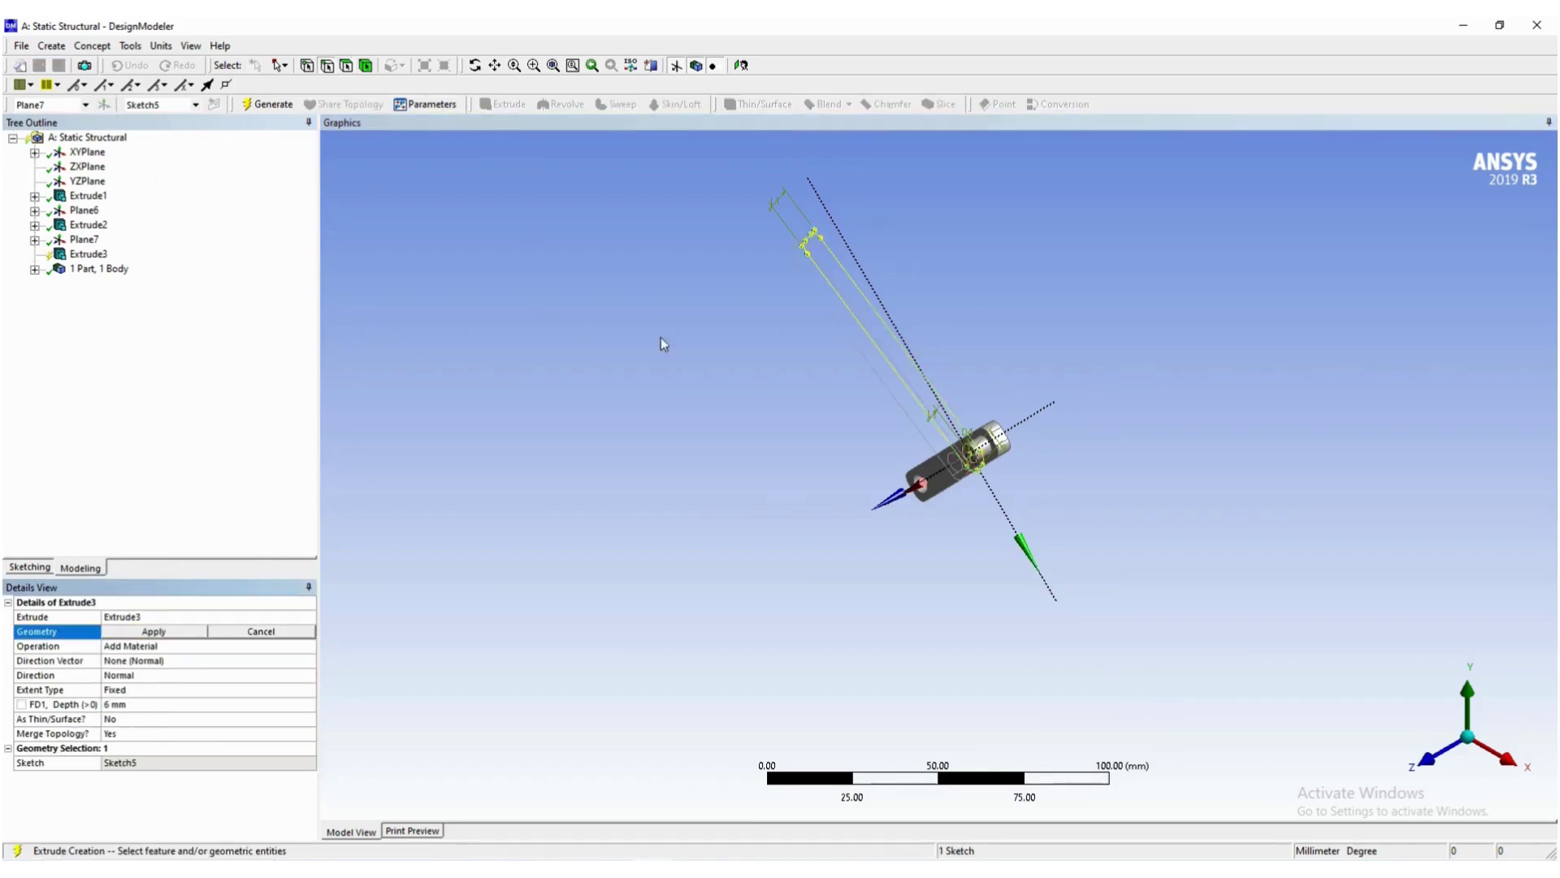
pyautogui.click(135, 677)
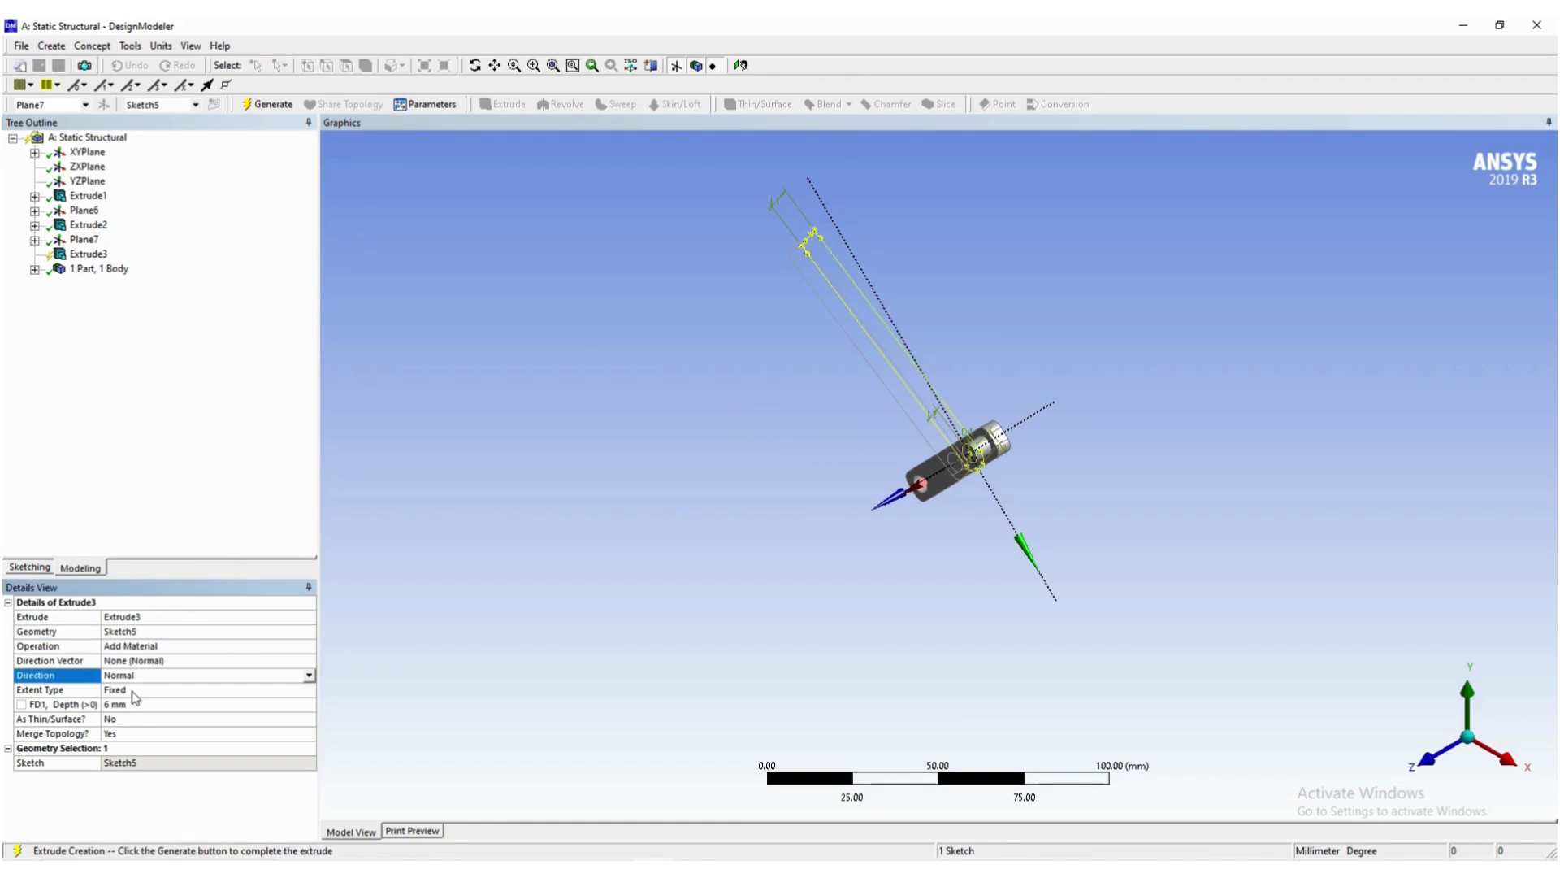
pyautogui.click(309, 676)
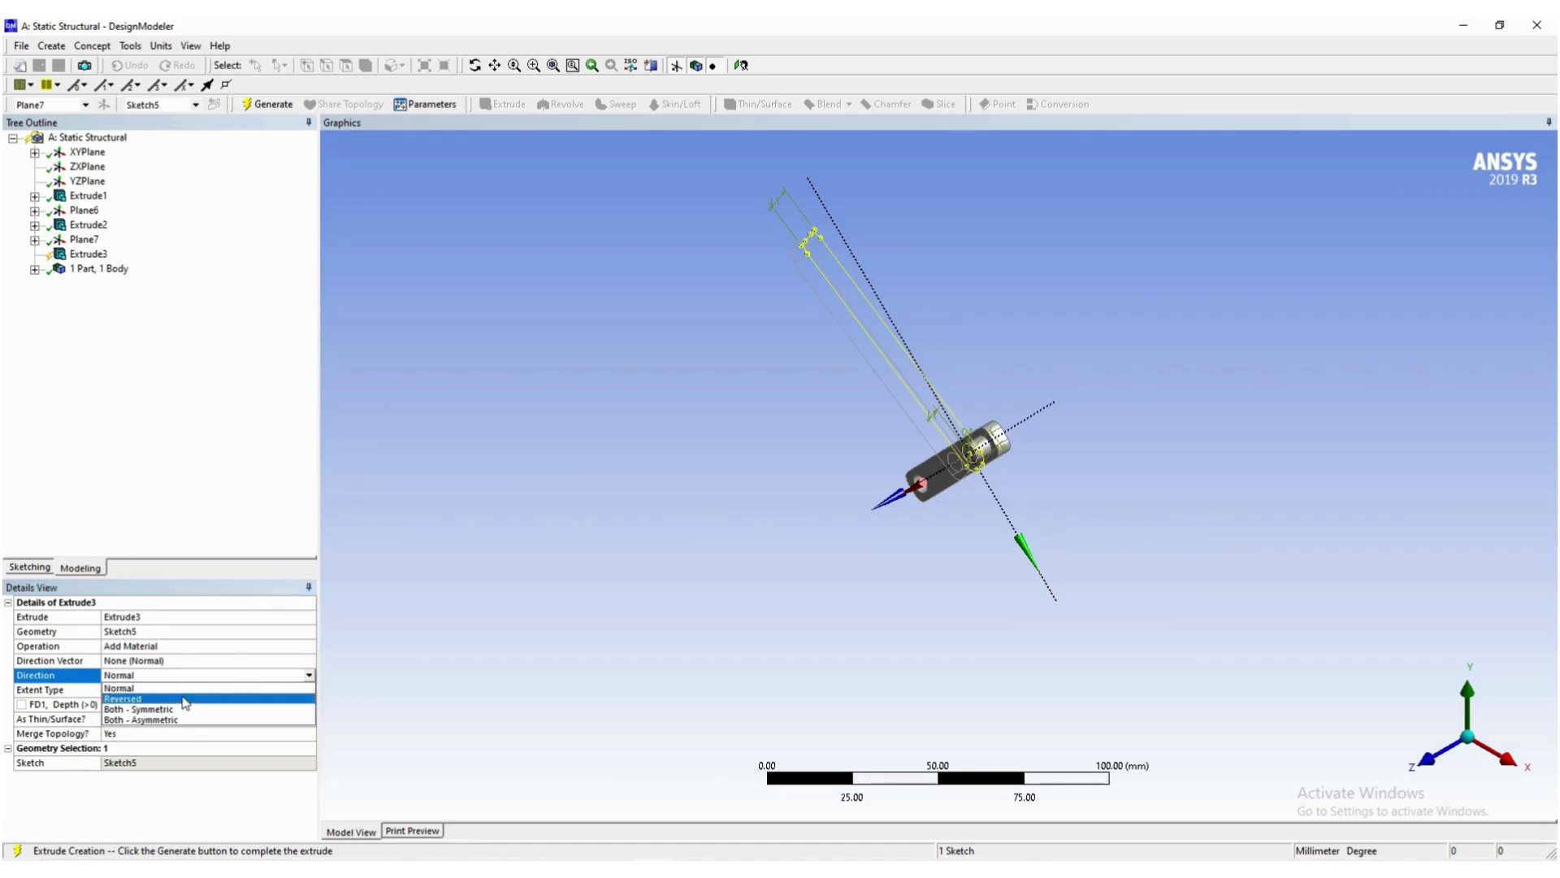
pyautogui.click(173, 704)
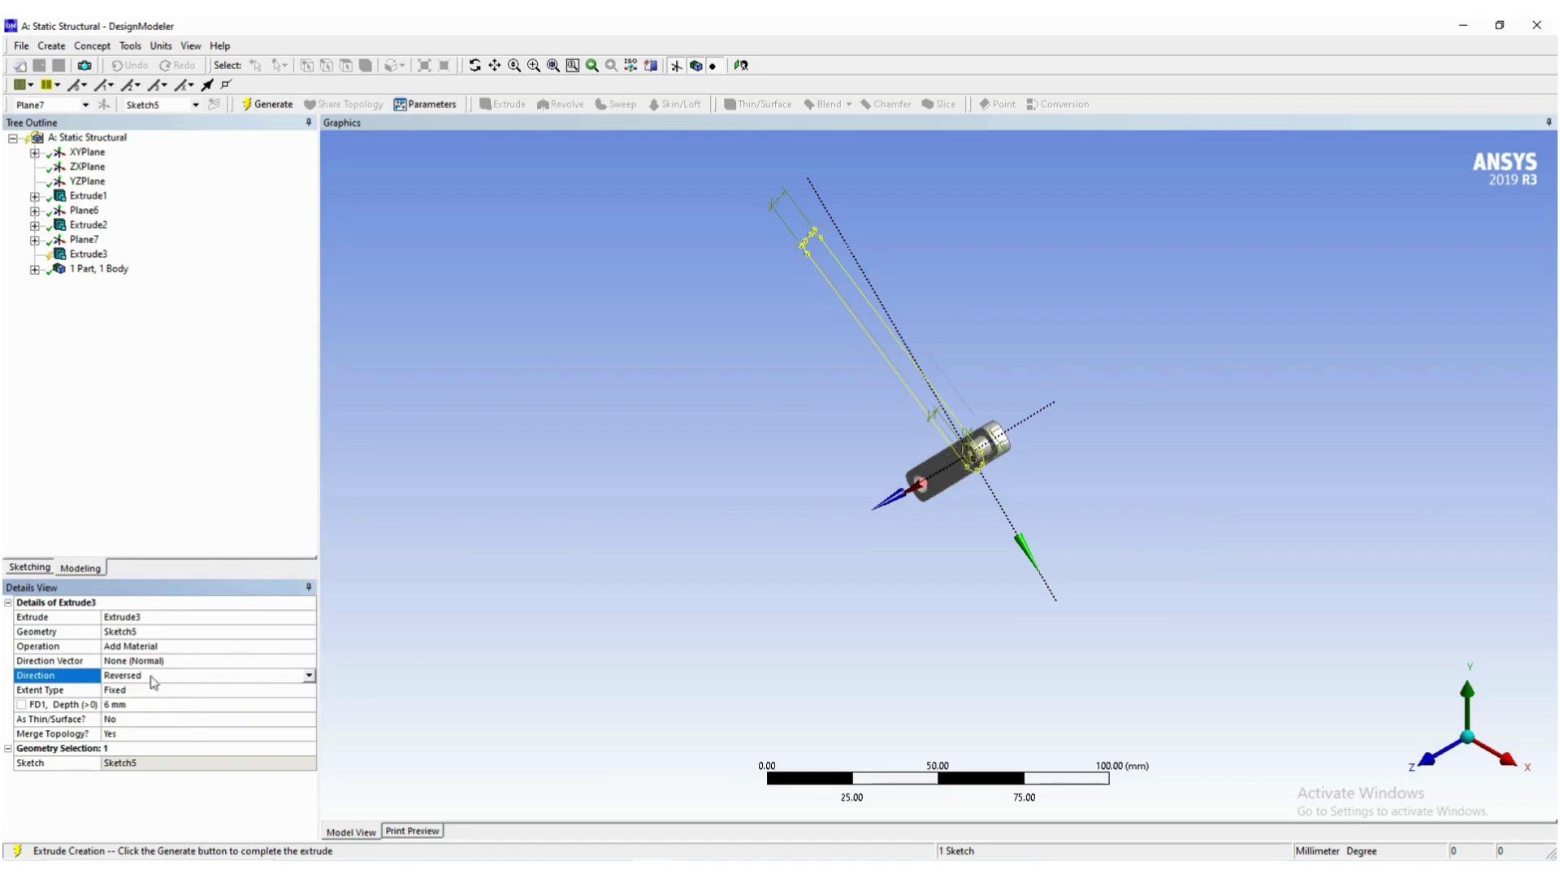
pyautogui.click(130, 705)
pyautogui.write('5')
pyautogui.press('Return')
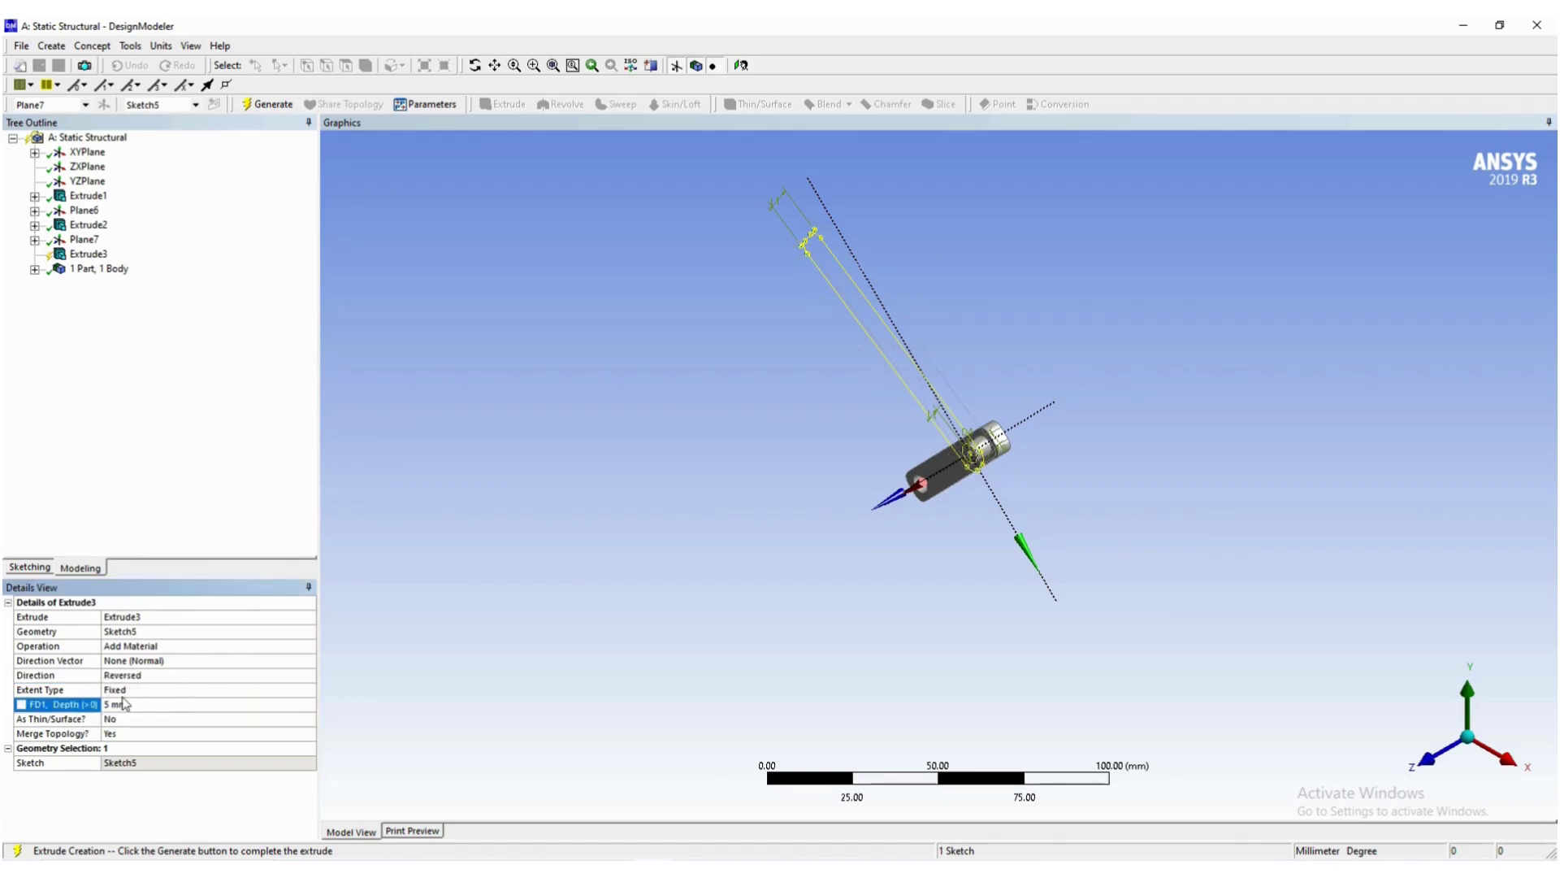
pyautogui.scroll(2, 1008, 439)
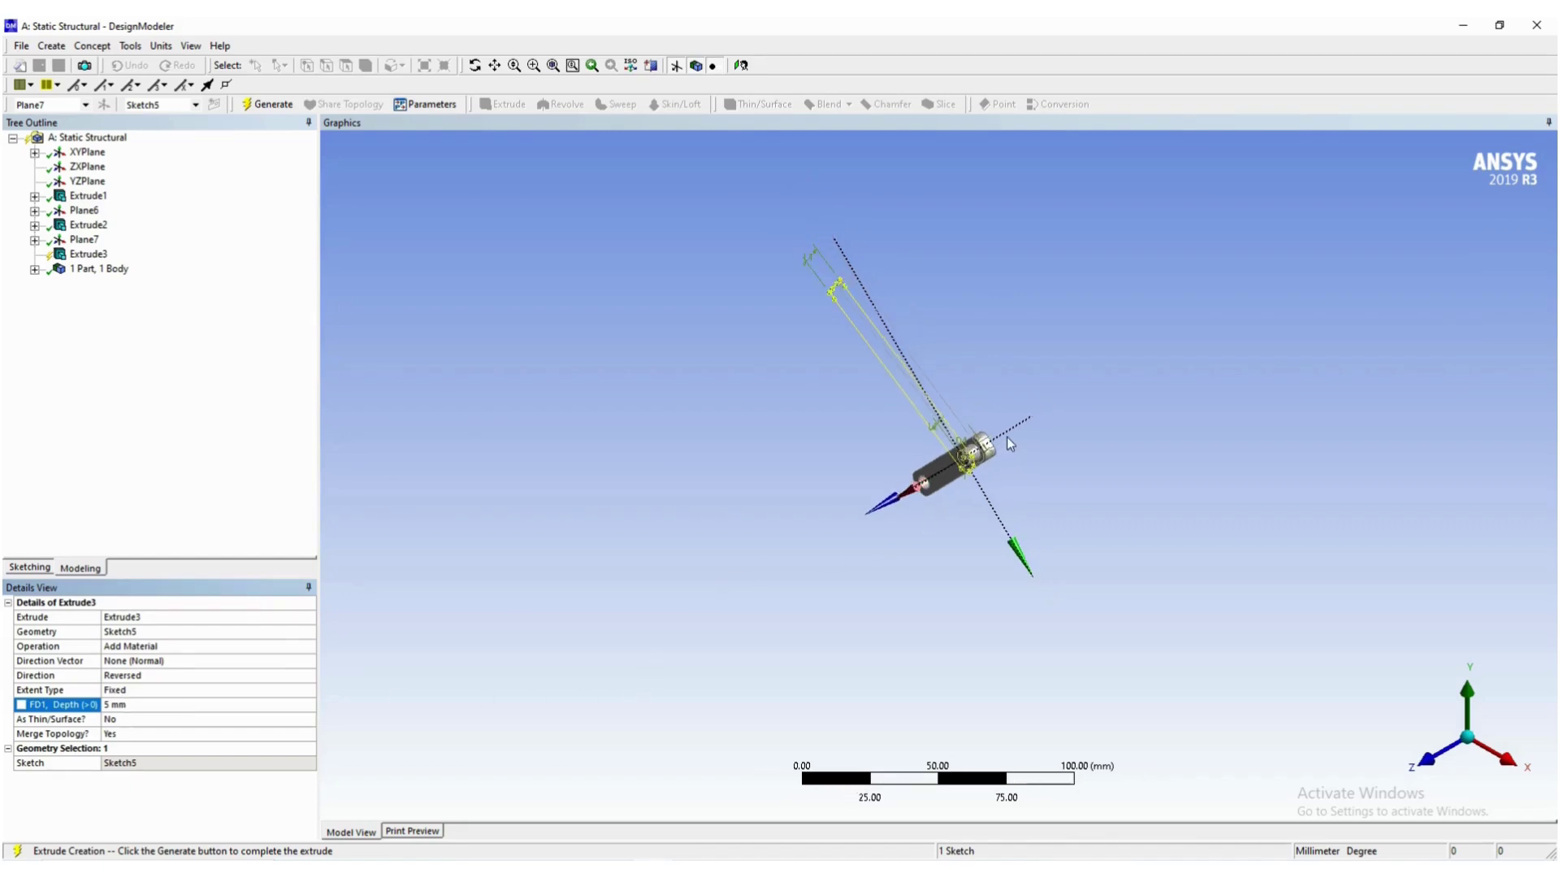
pyautogui.scroll(3, 1007, 439)
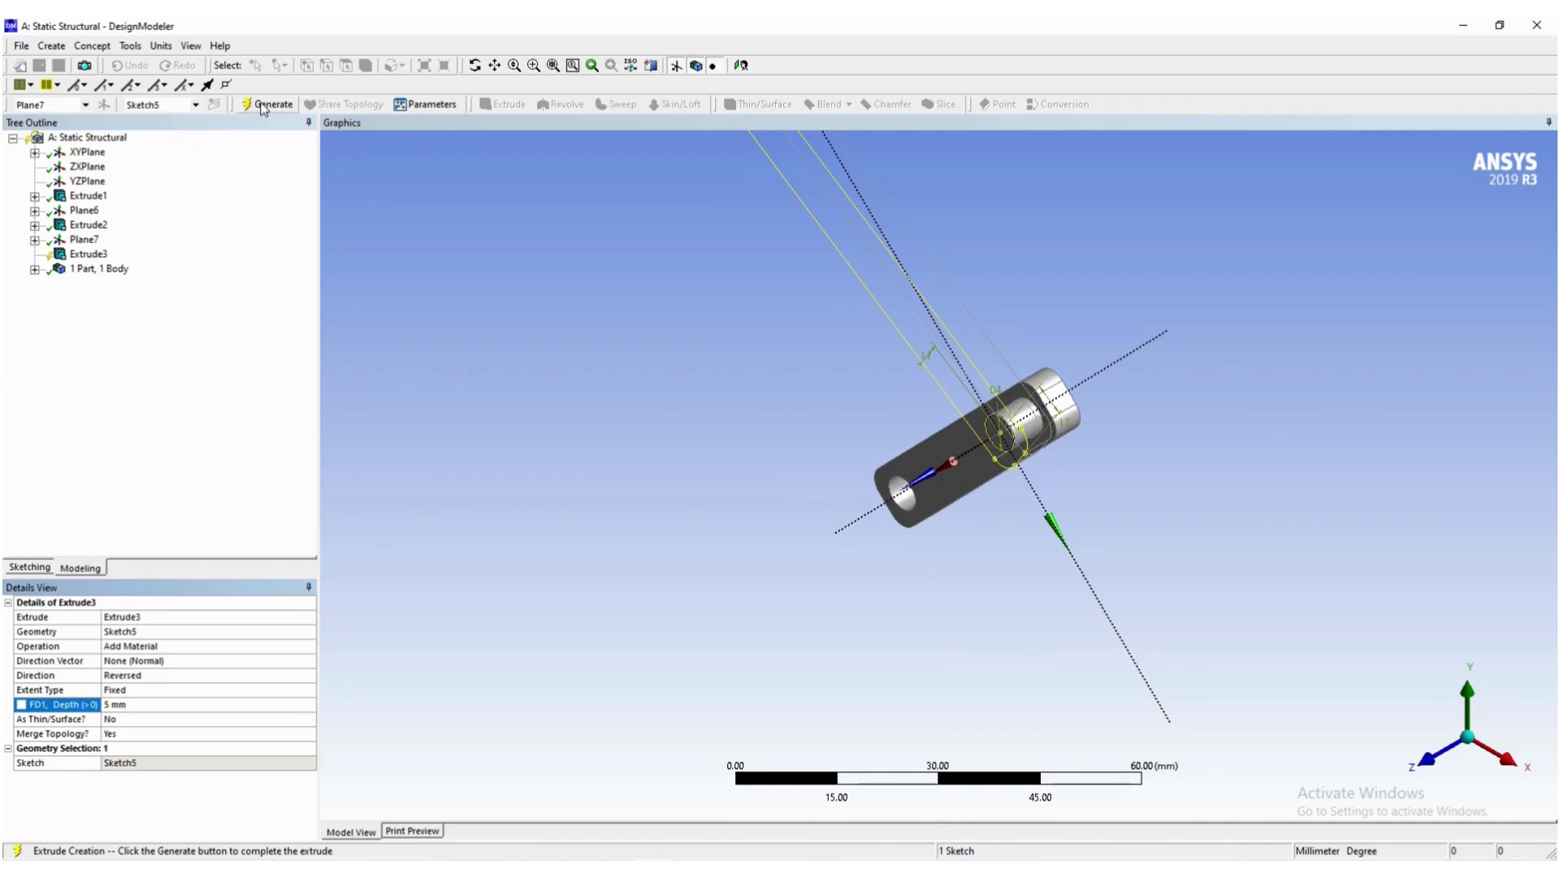
# Set the second link's extrusion operation to Add Frozen and generate the body.
pyautogui.click(153, 648)
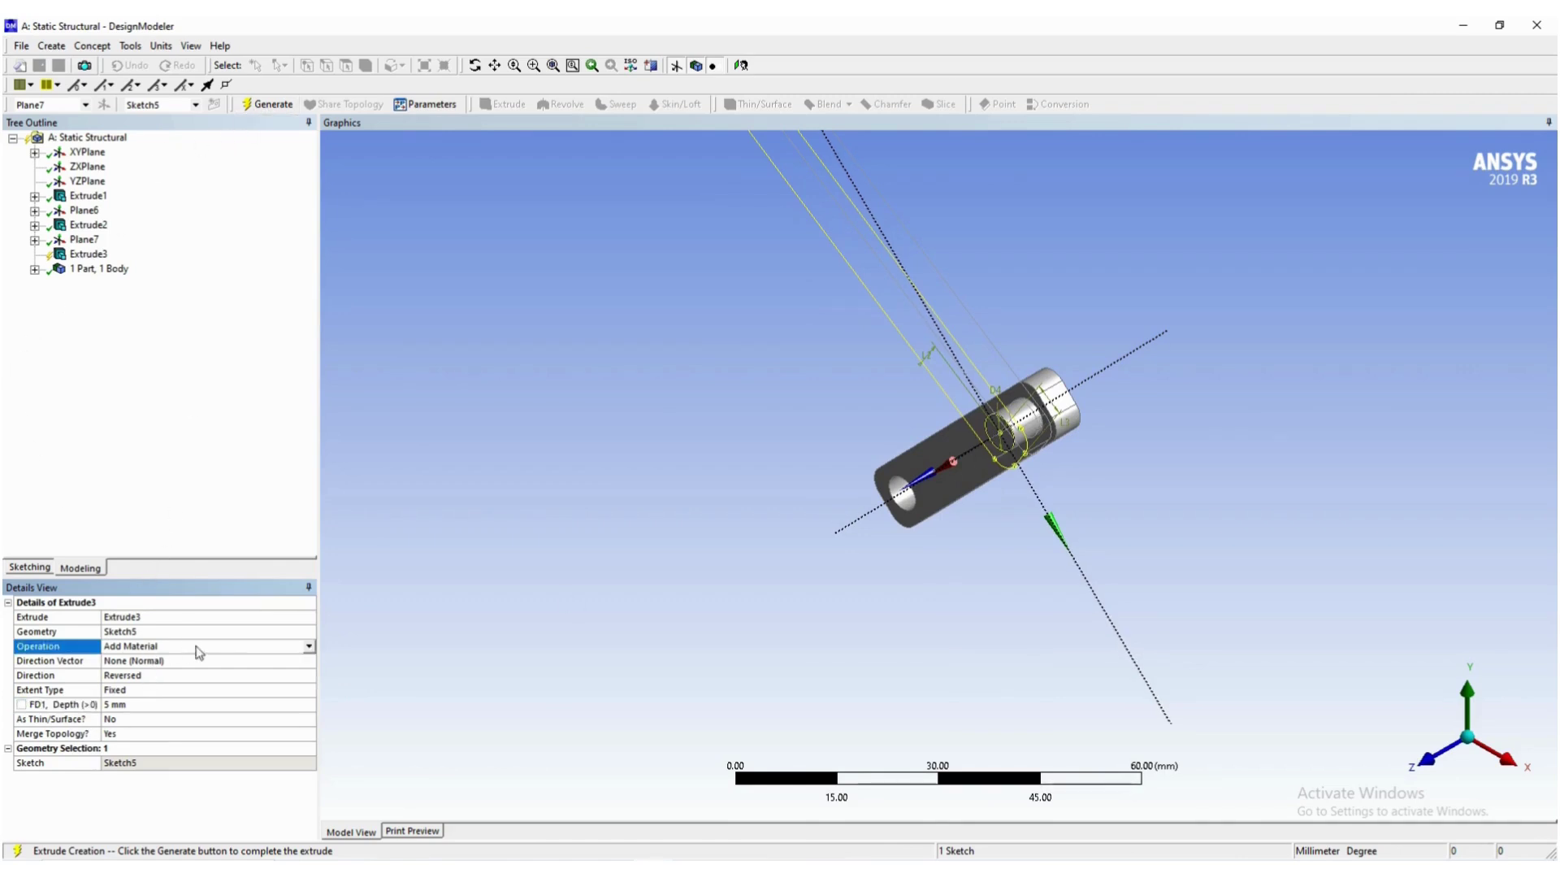
pyautogui.click(309, 646)
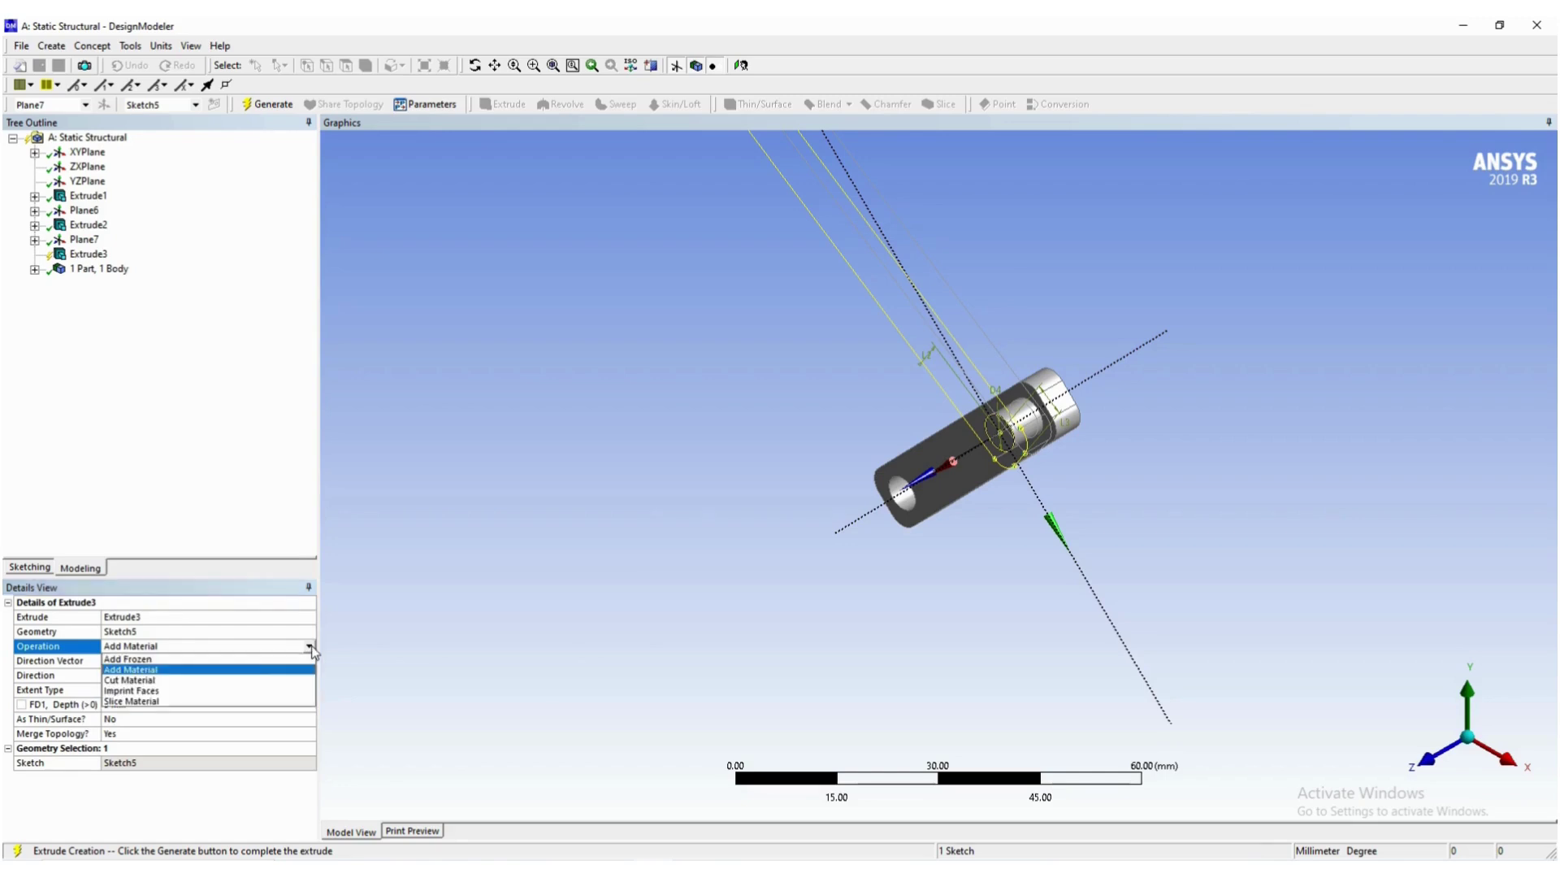
pyautogui.click(221, 660)
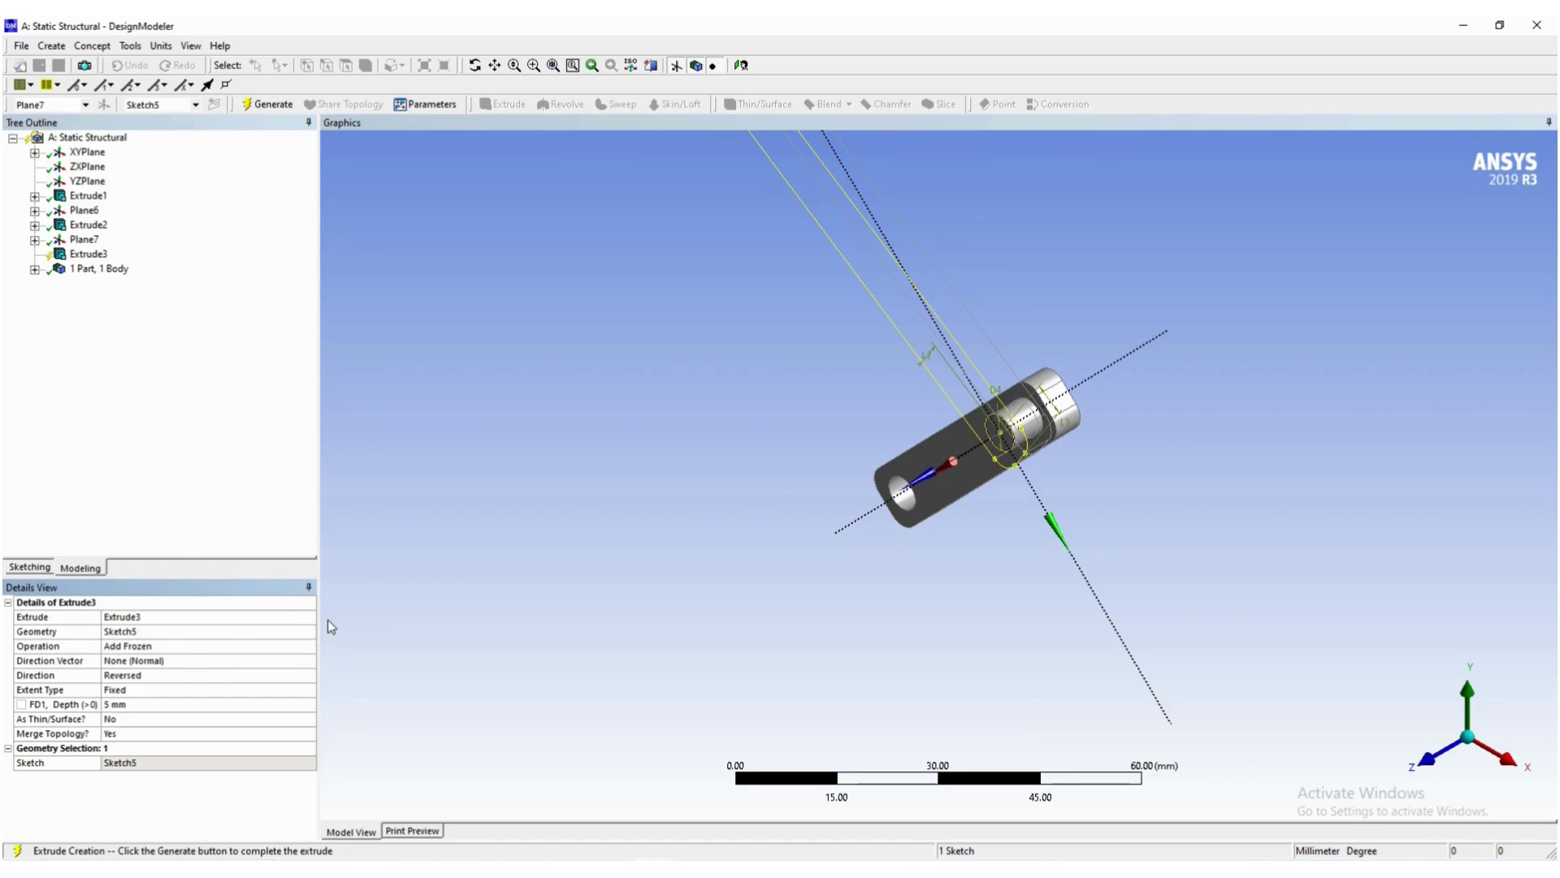
pyautogui.click(271, 105)
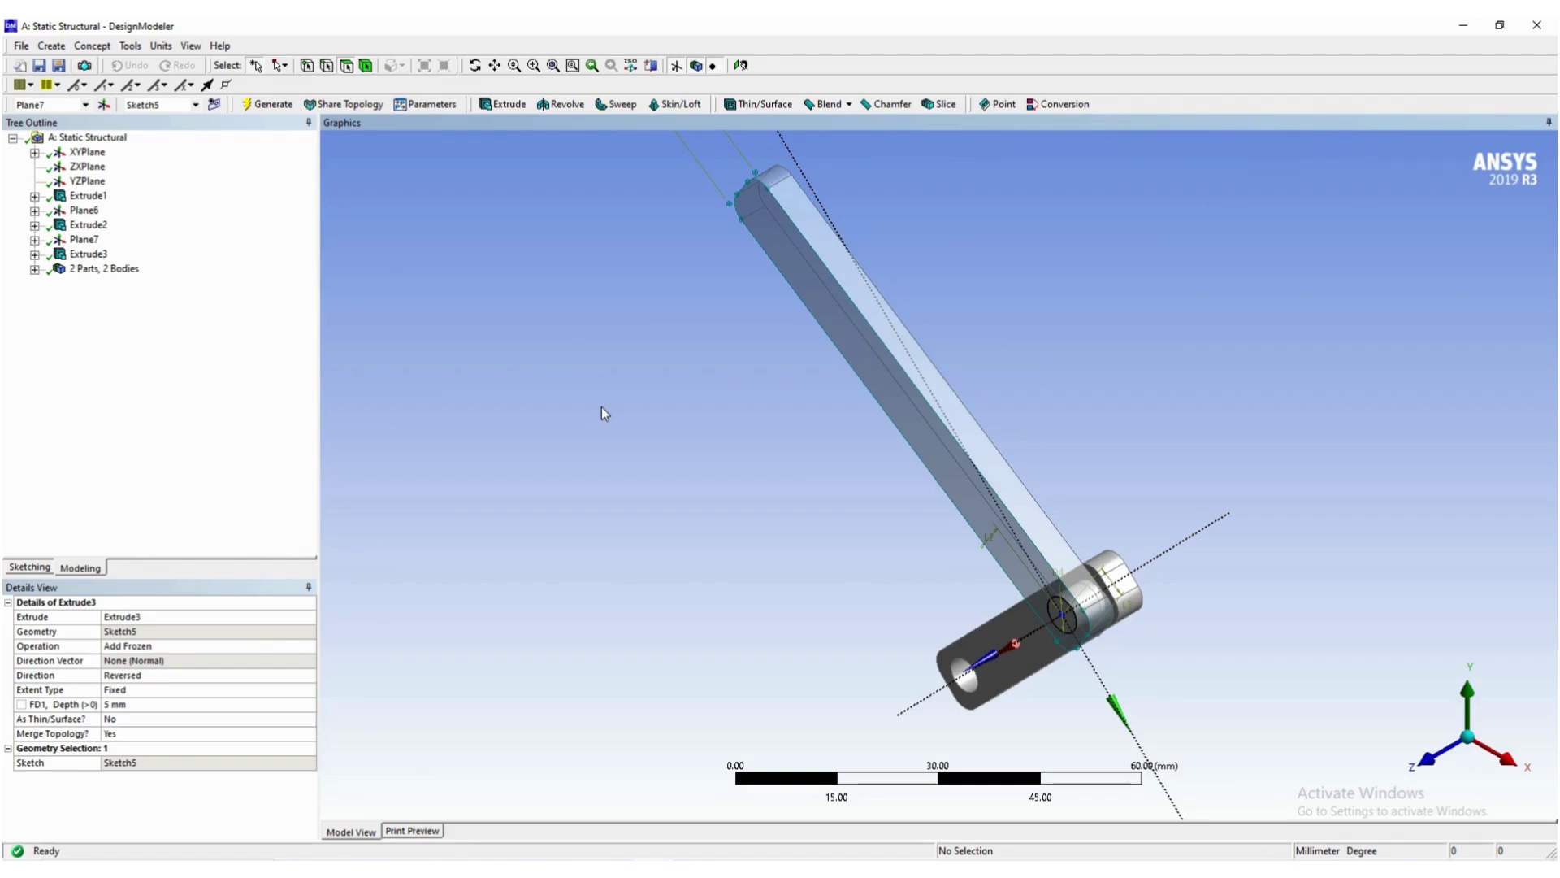
# Check the Word guide's figure on creating the next plane from the second link's face, and return to DesignModeler.
pyautogui.hotkey('alt', 'Tab')
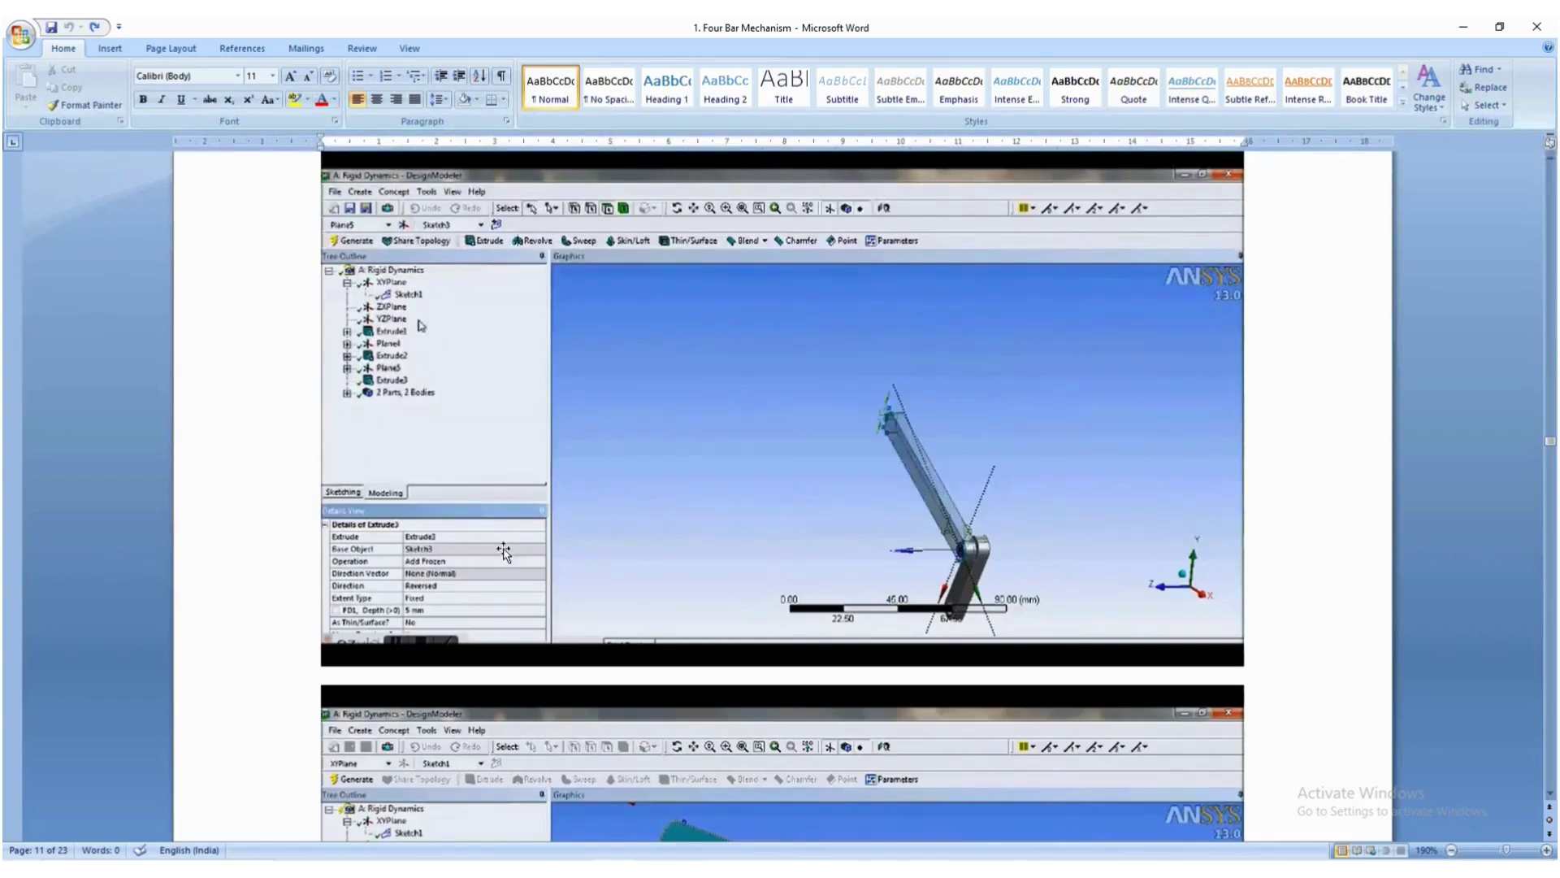
pyautogui.scroll(-5, 541, 536)
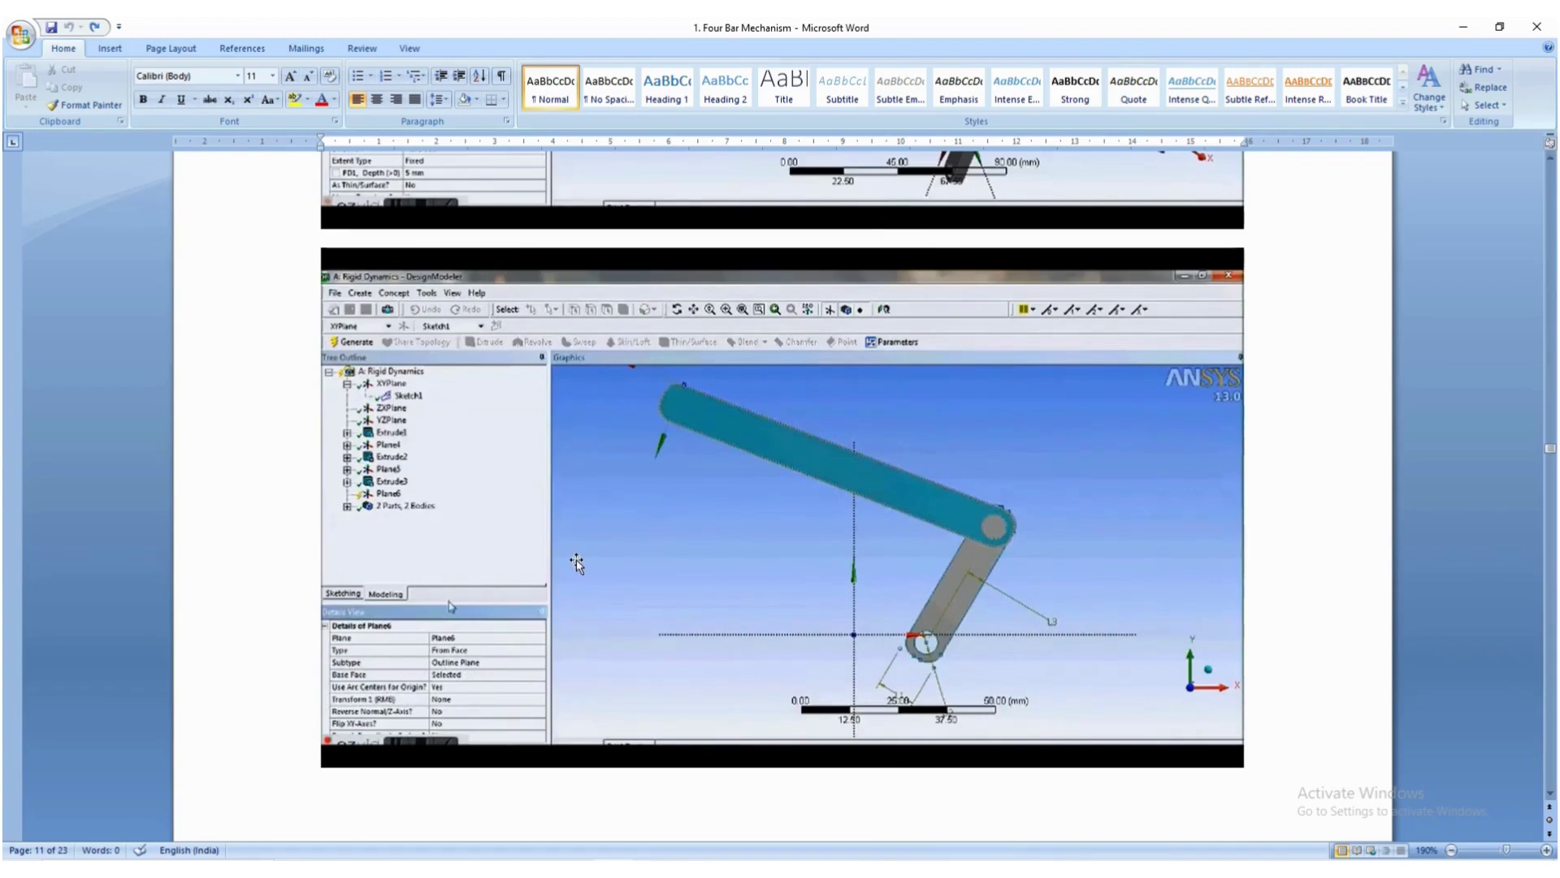
pyautogui.hotkey('alt', 'Tab')
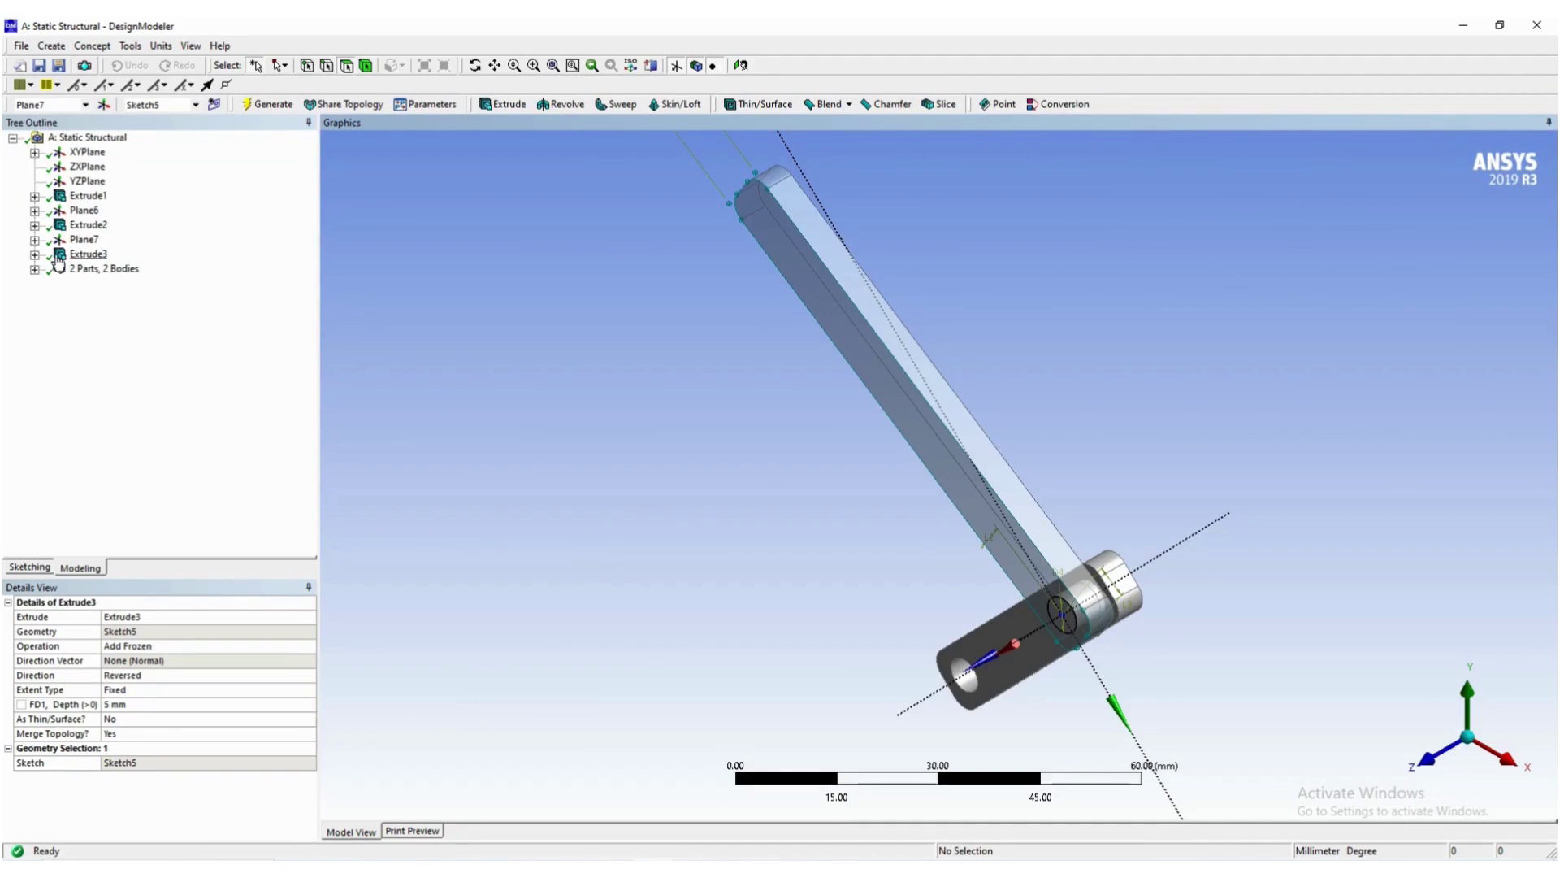
# Hide Sketch5 under Plane7 in the model tree and collapse the plane's branch.
pyautogui.click(35, 241)
pyautogui.click(108, 255)
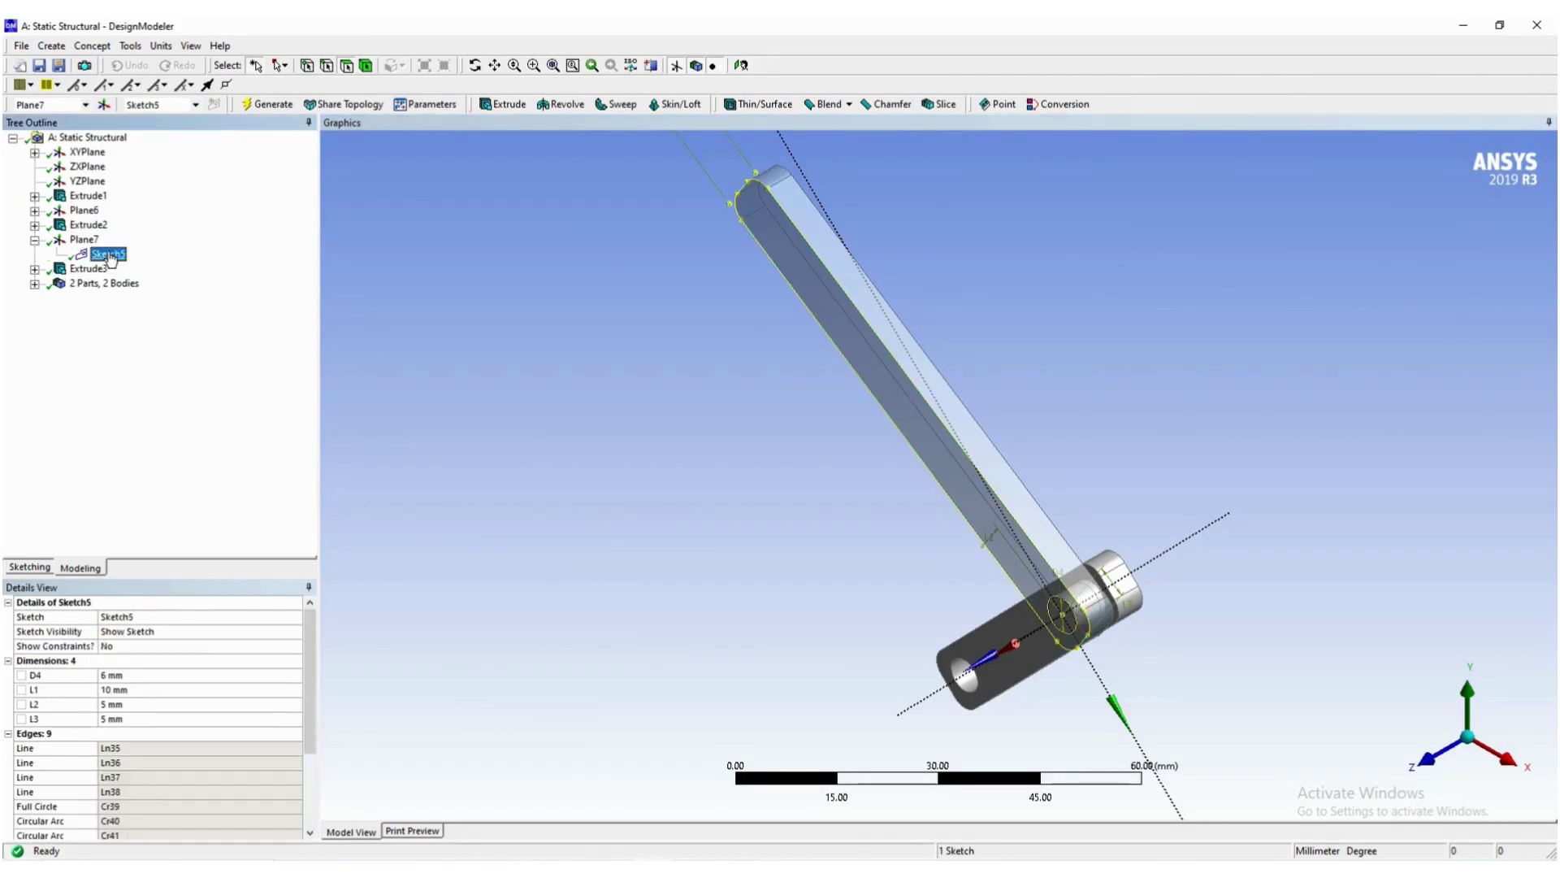
pyautogui.rightClick(111, 259)
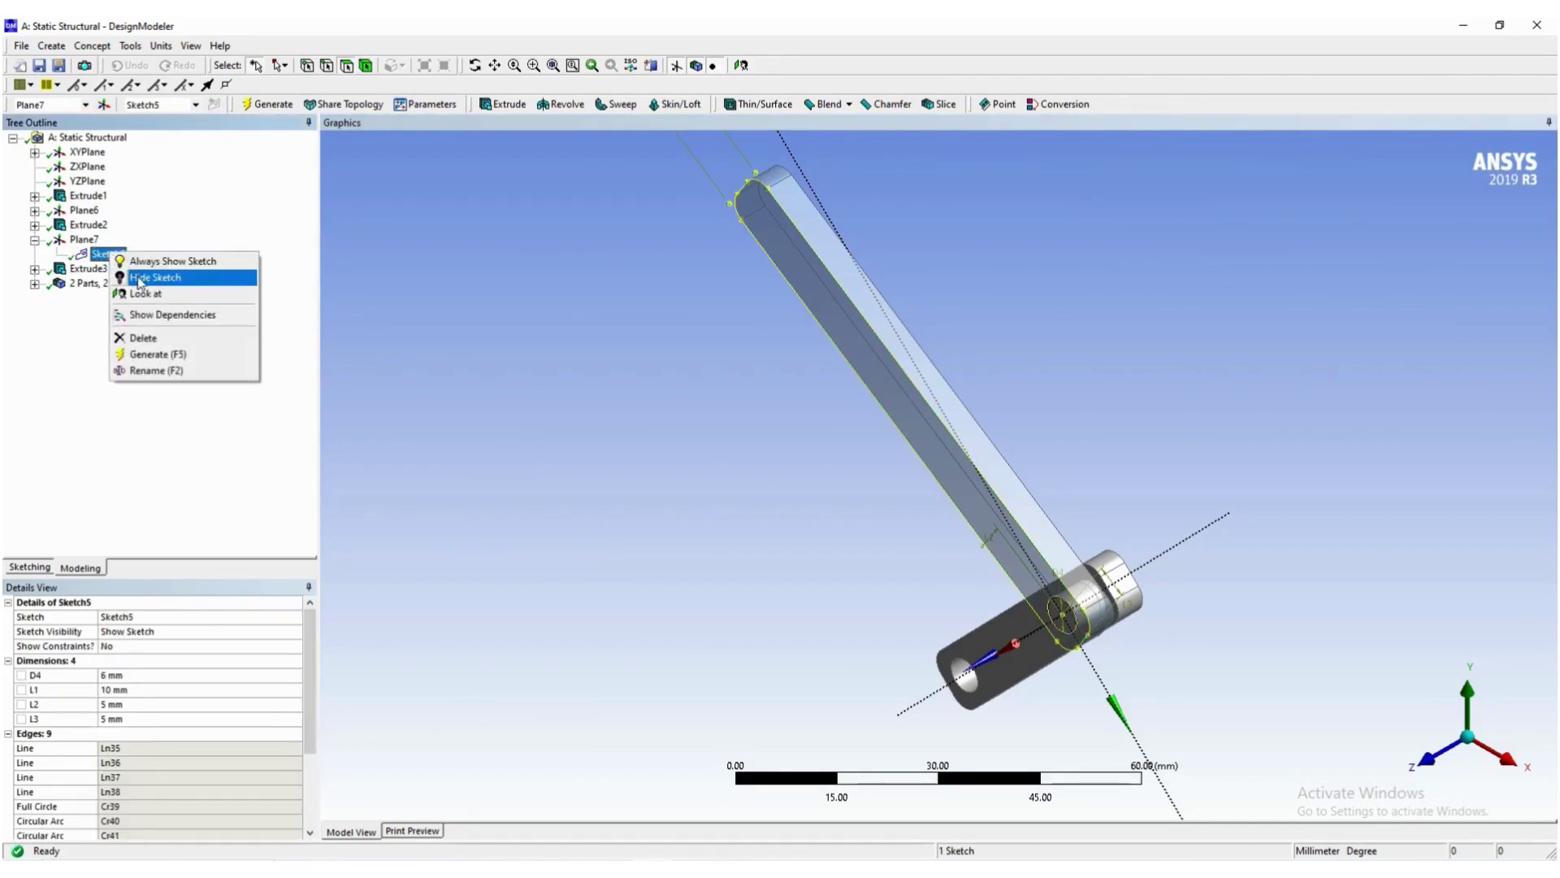
pyautogui.click(150, 276)
pyautogui.click(416, 378)
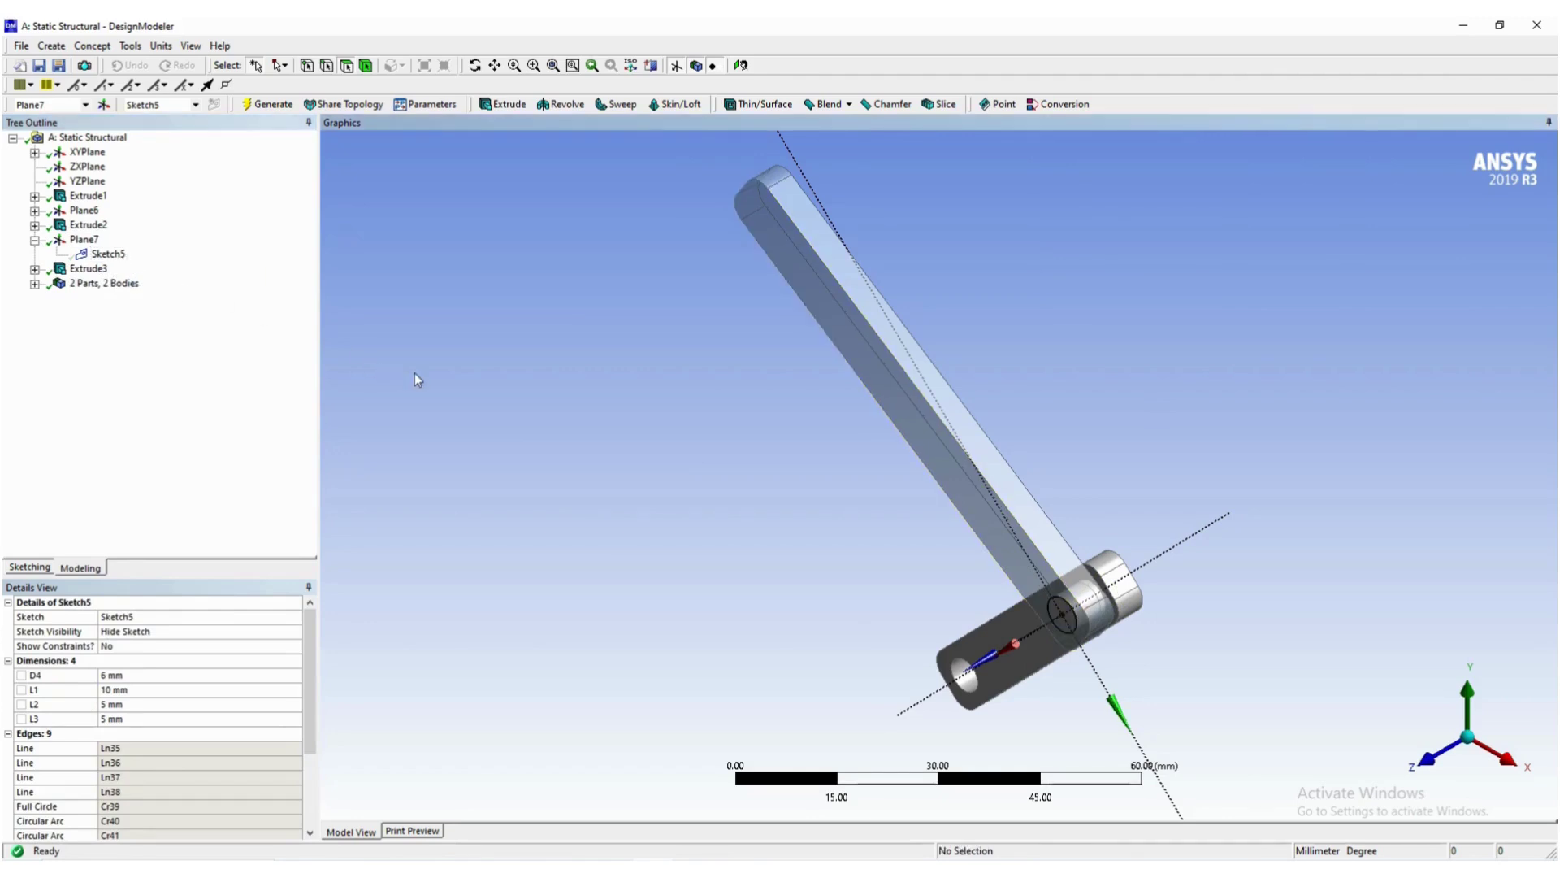
pyautogui.click(35, 240)
pyautogui.click(608, 453)
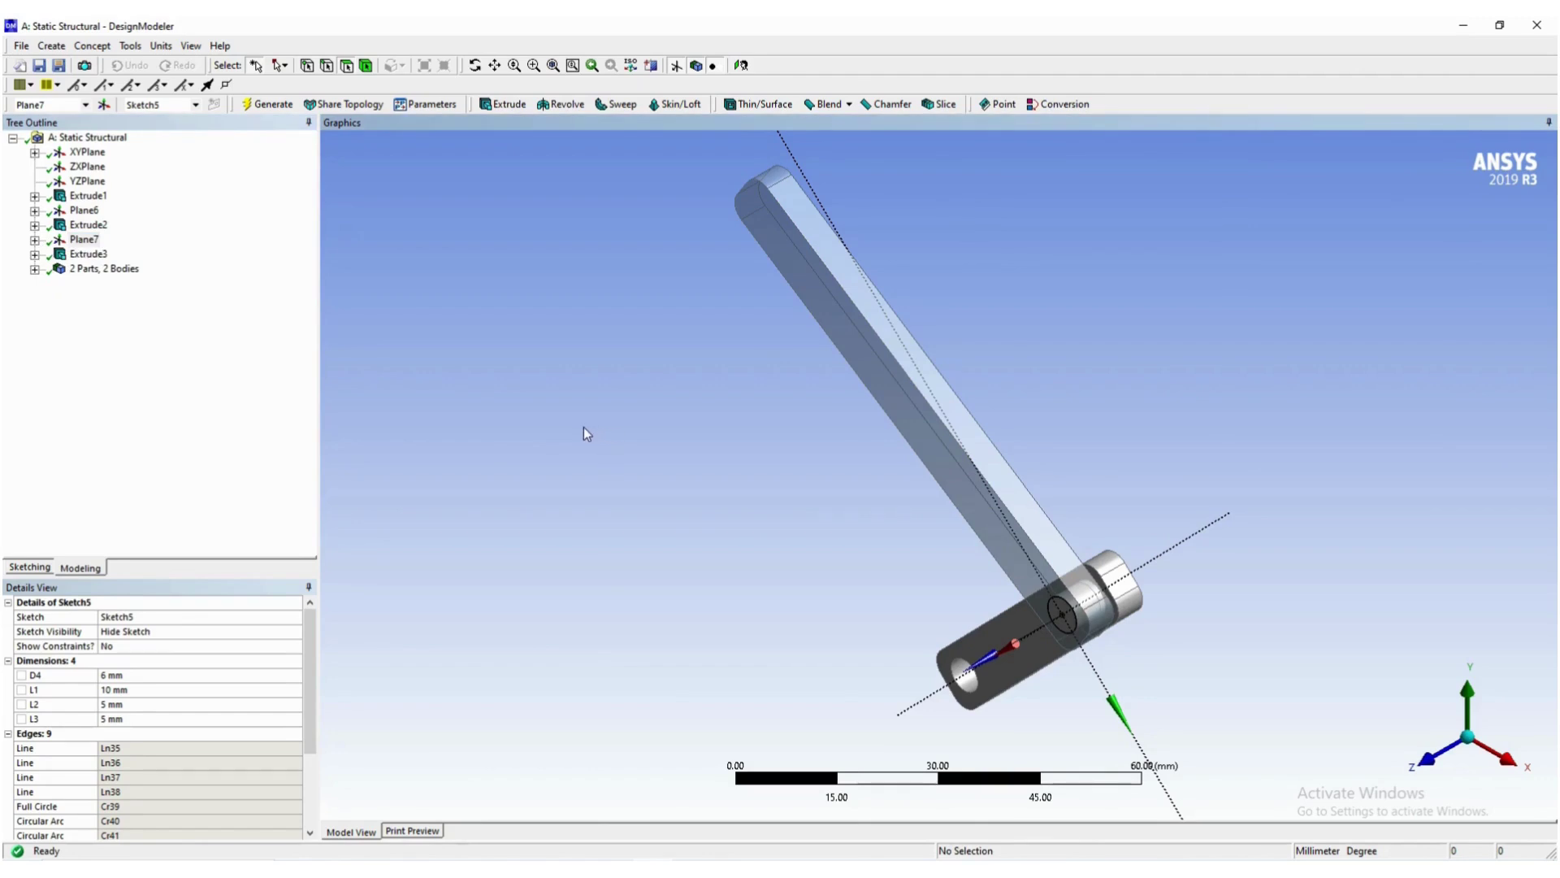
# Create a new plane with type From Face, using the long link's broad outer side as the base face, and generate it.
pyautogui.click(104, 112)
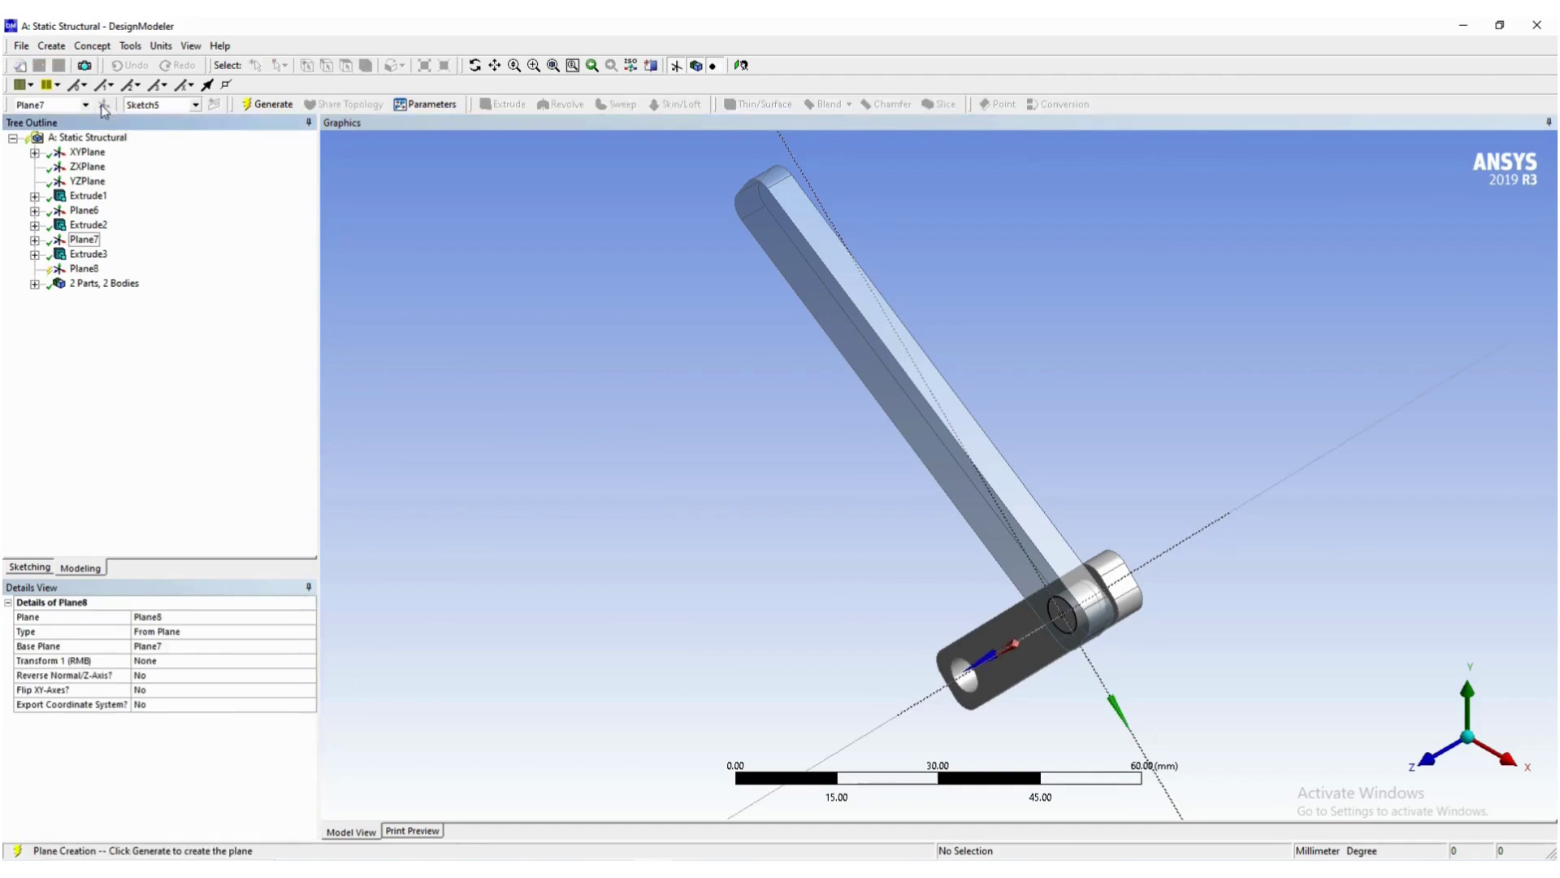
pyautogui.click(185, 637)
pyautogui.click(309, 631)
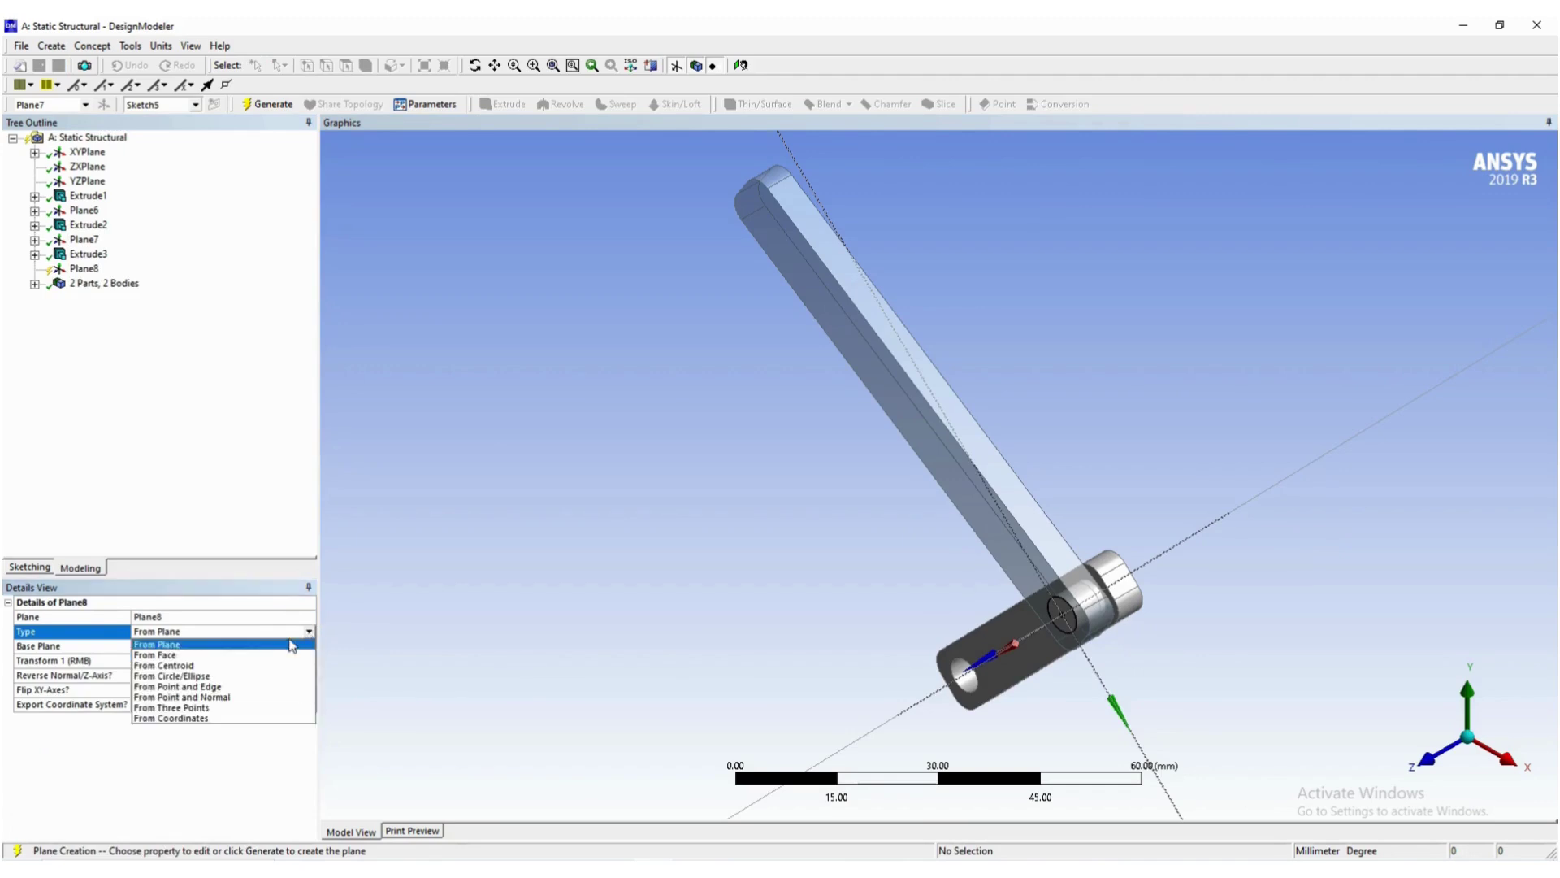
pyautogui.click(244, 660)
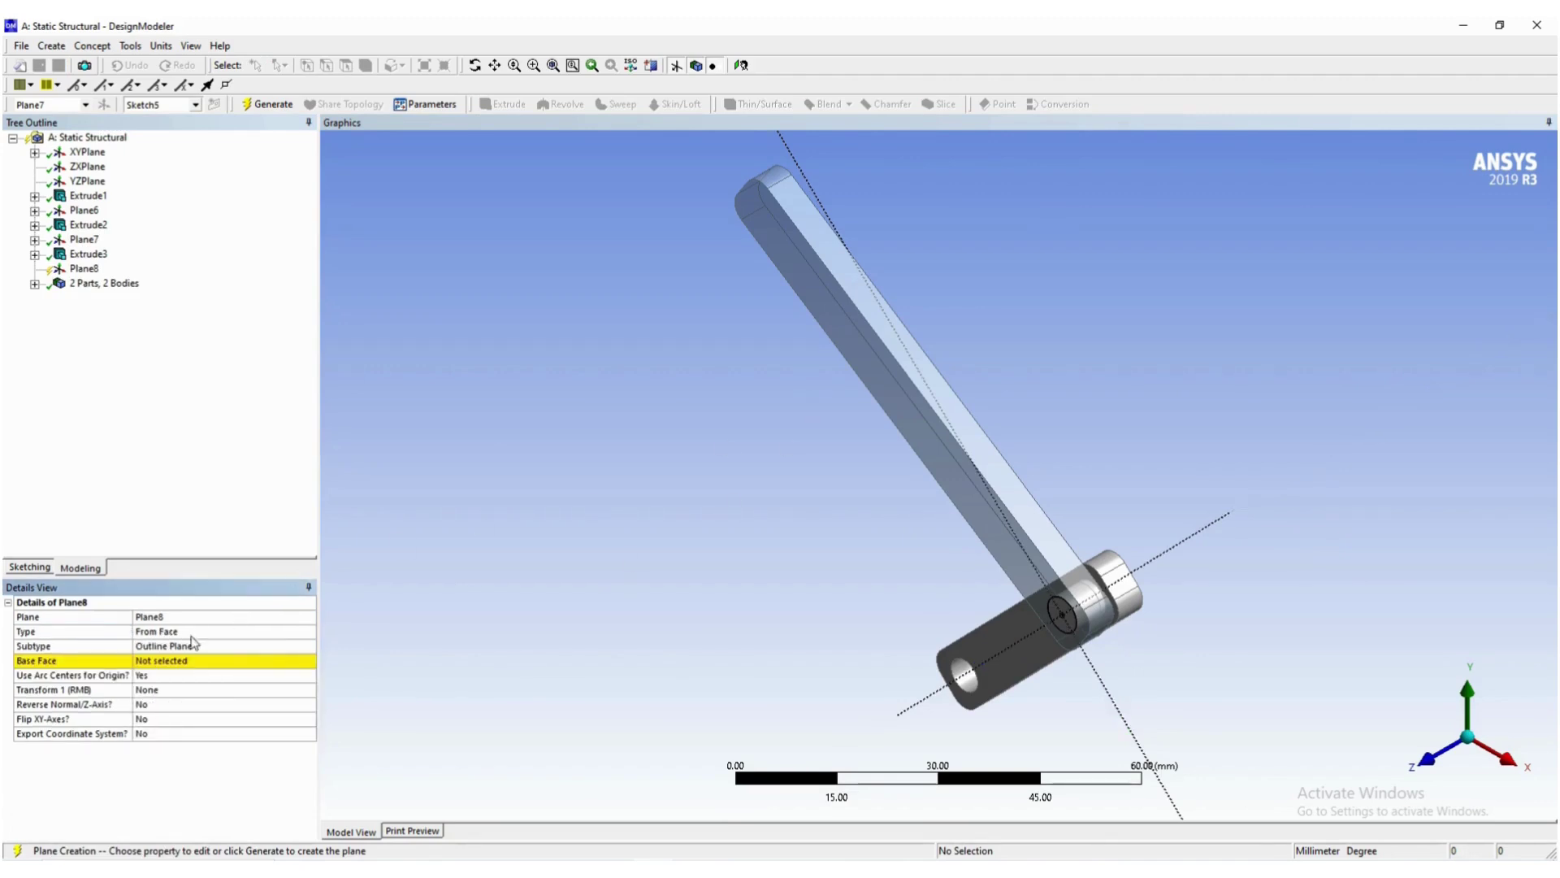
pyautogui.click(179, 661)
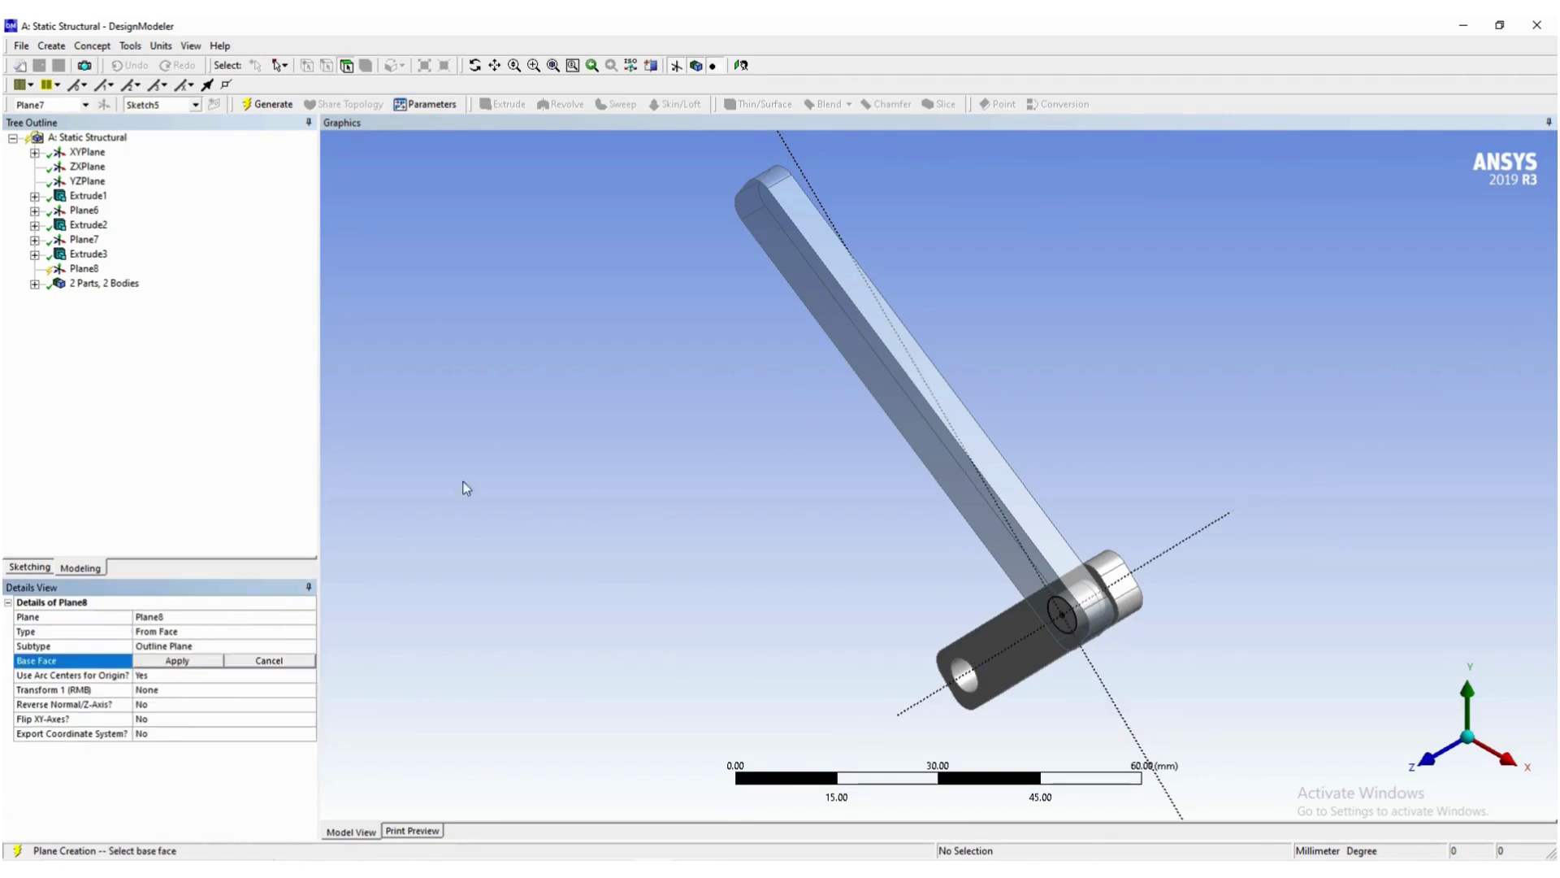
pyautogui.click(767, 227)
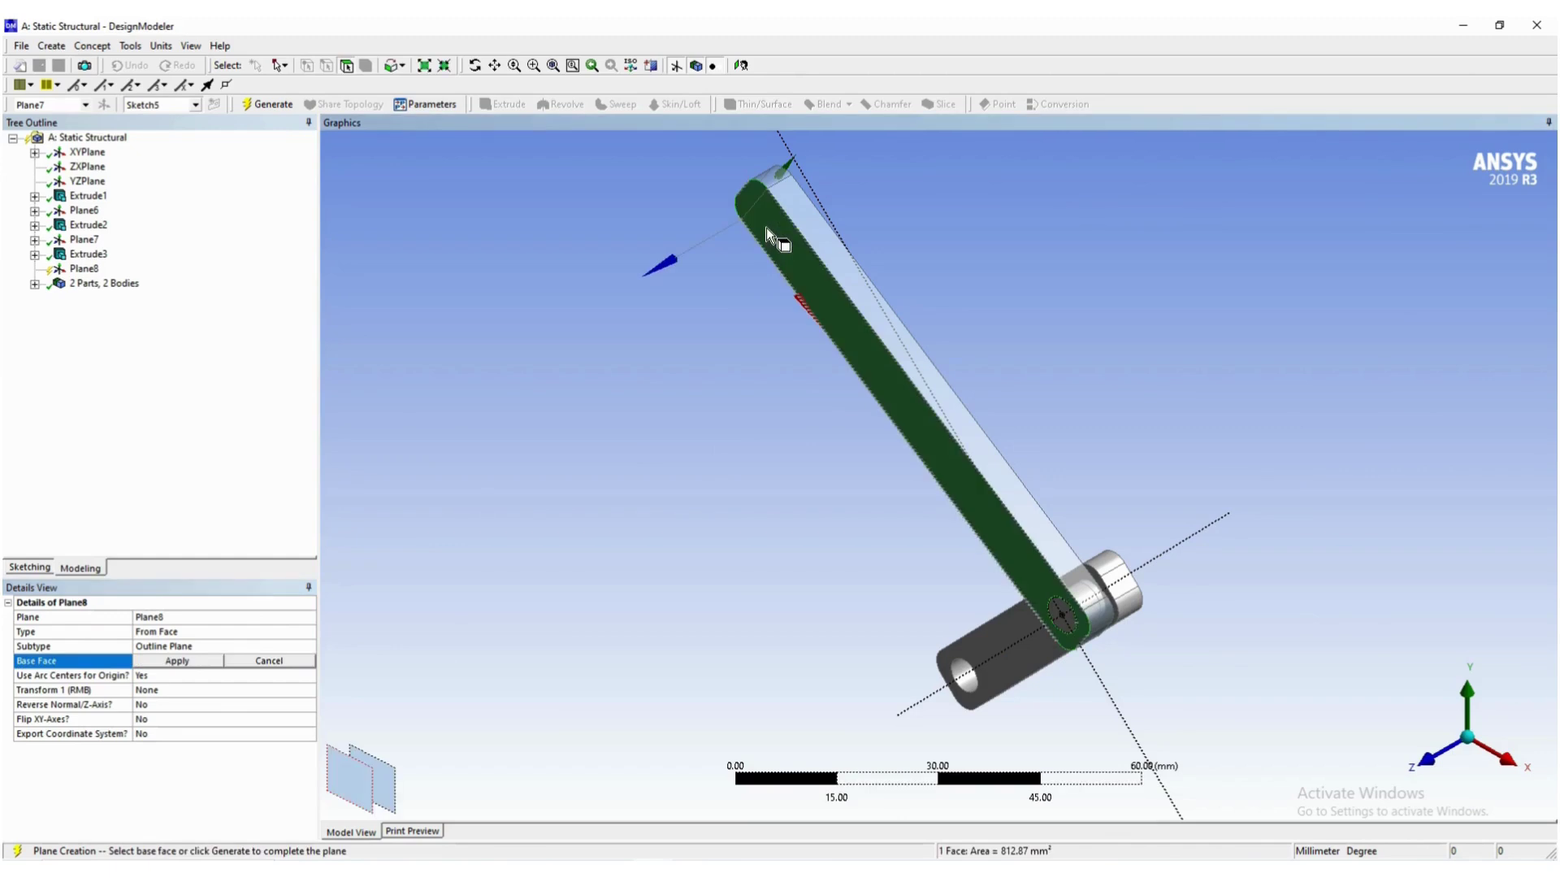
pyautogui.click(177, 661)
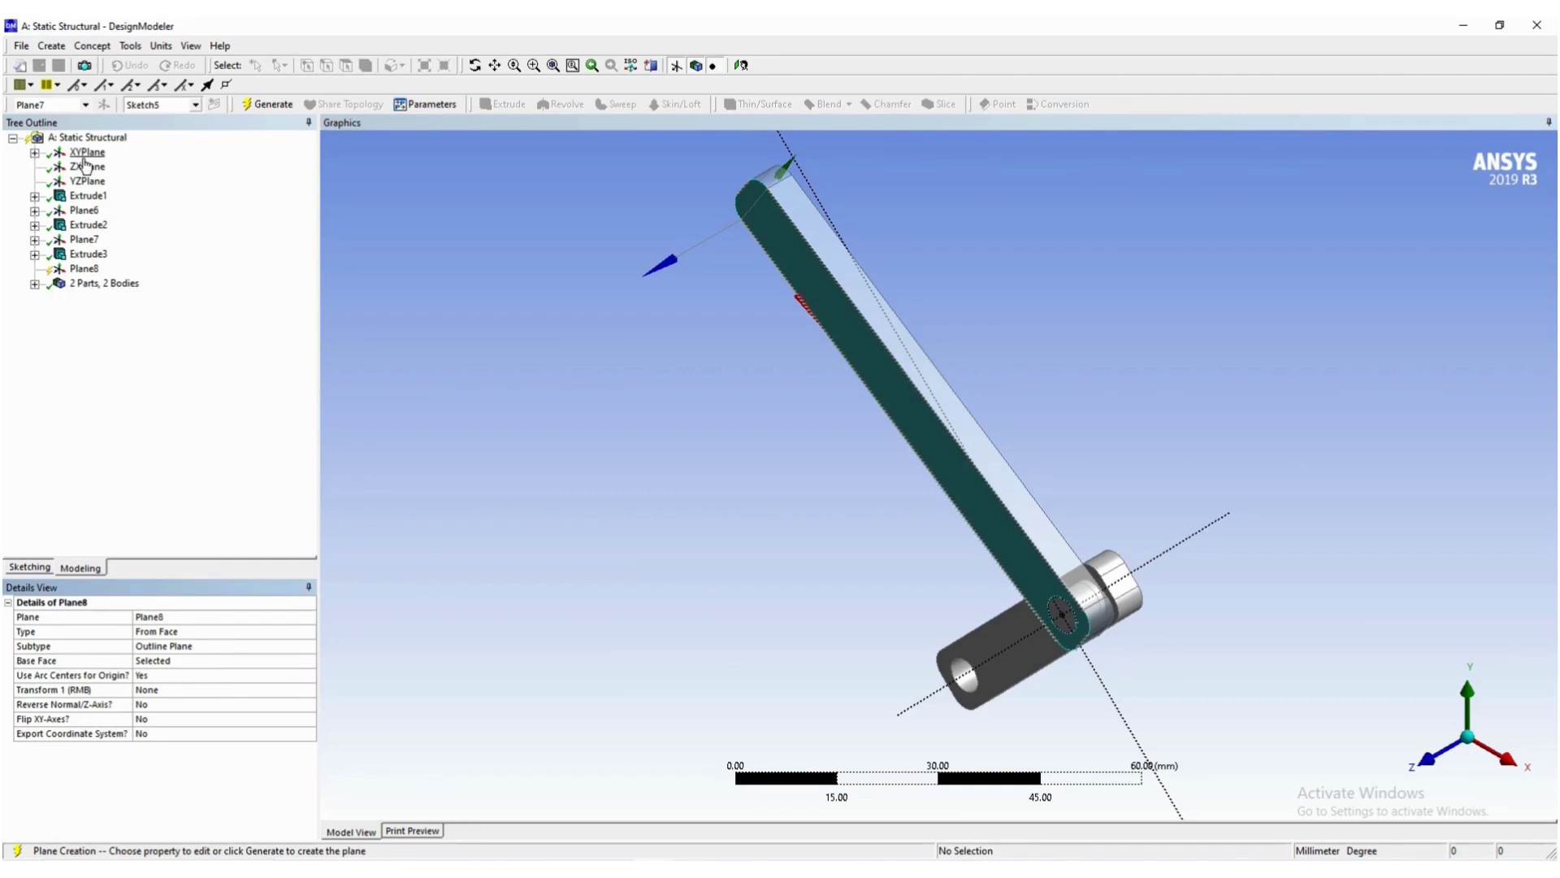
pyautogui.click(94, 271)
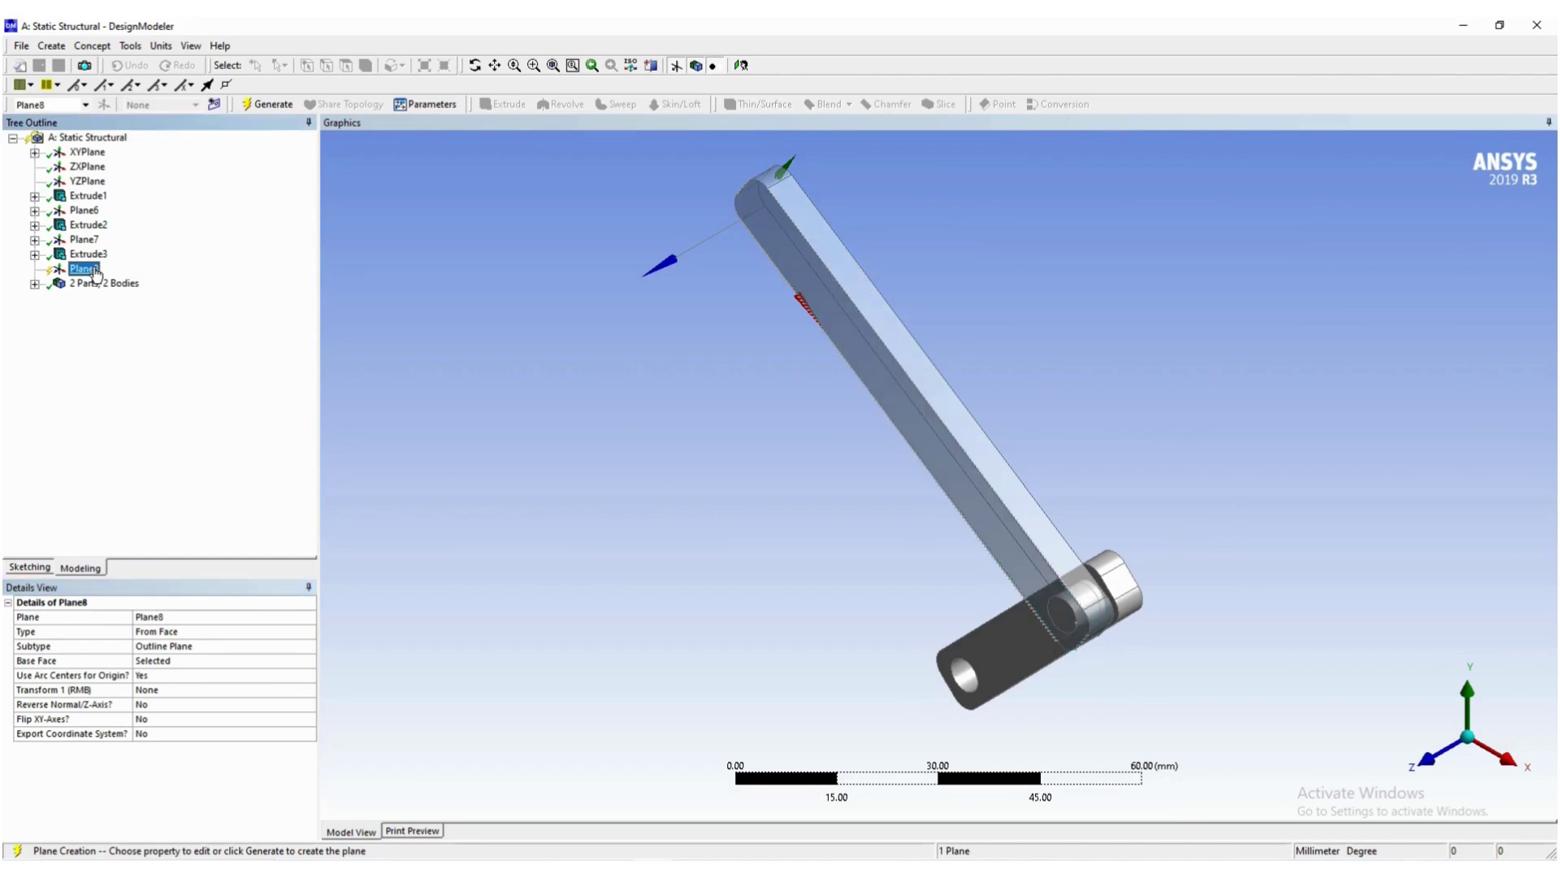
pyautogui.click(267, 104)
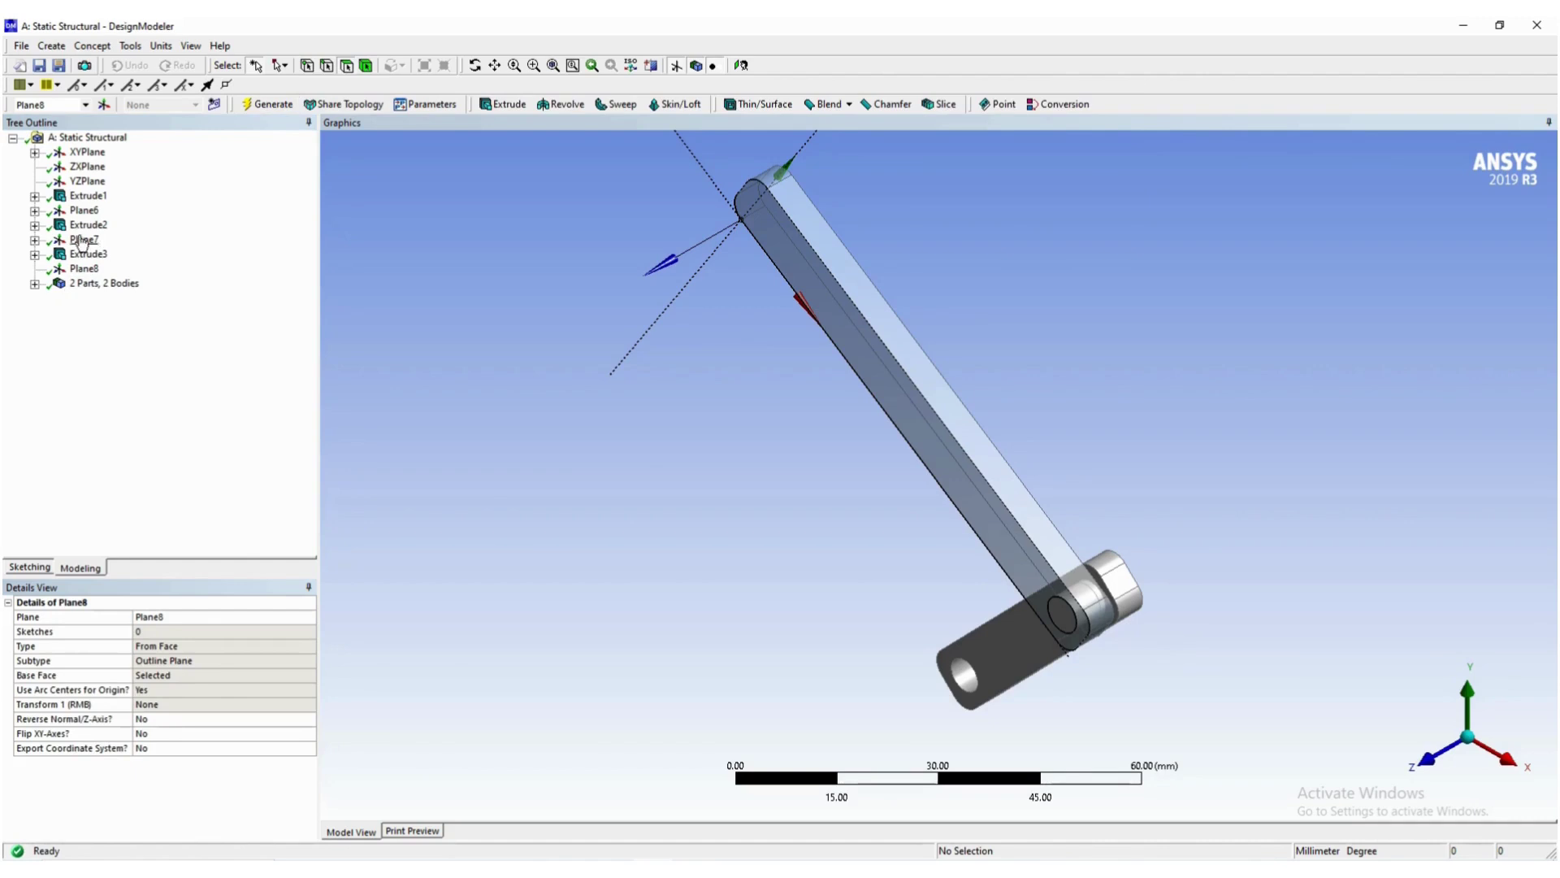
# Look straight at the new plane on the long link and keep it as the active plane.
pyautogui.rightClick(85, 153)
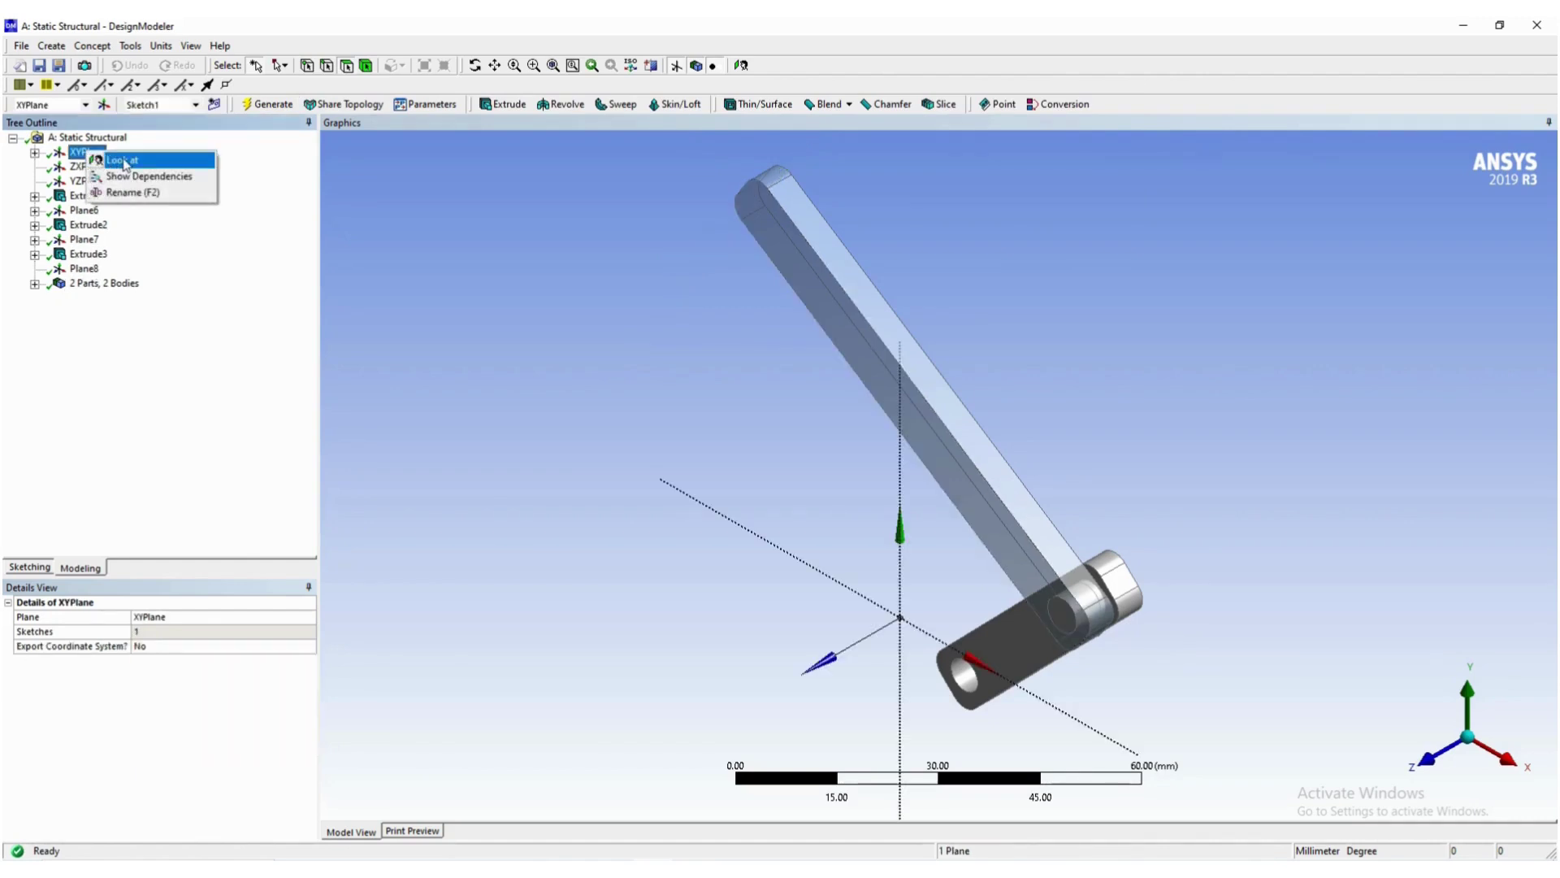
pyautogui.click(400, 279)
pyautogui.click(87, 270)
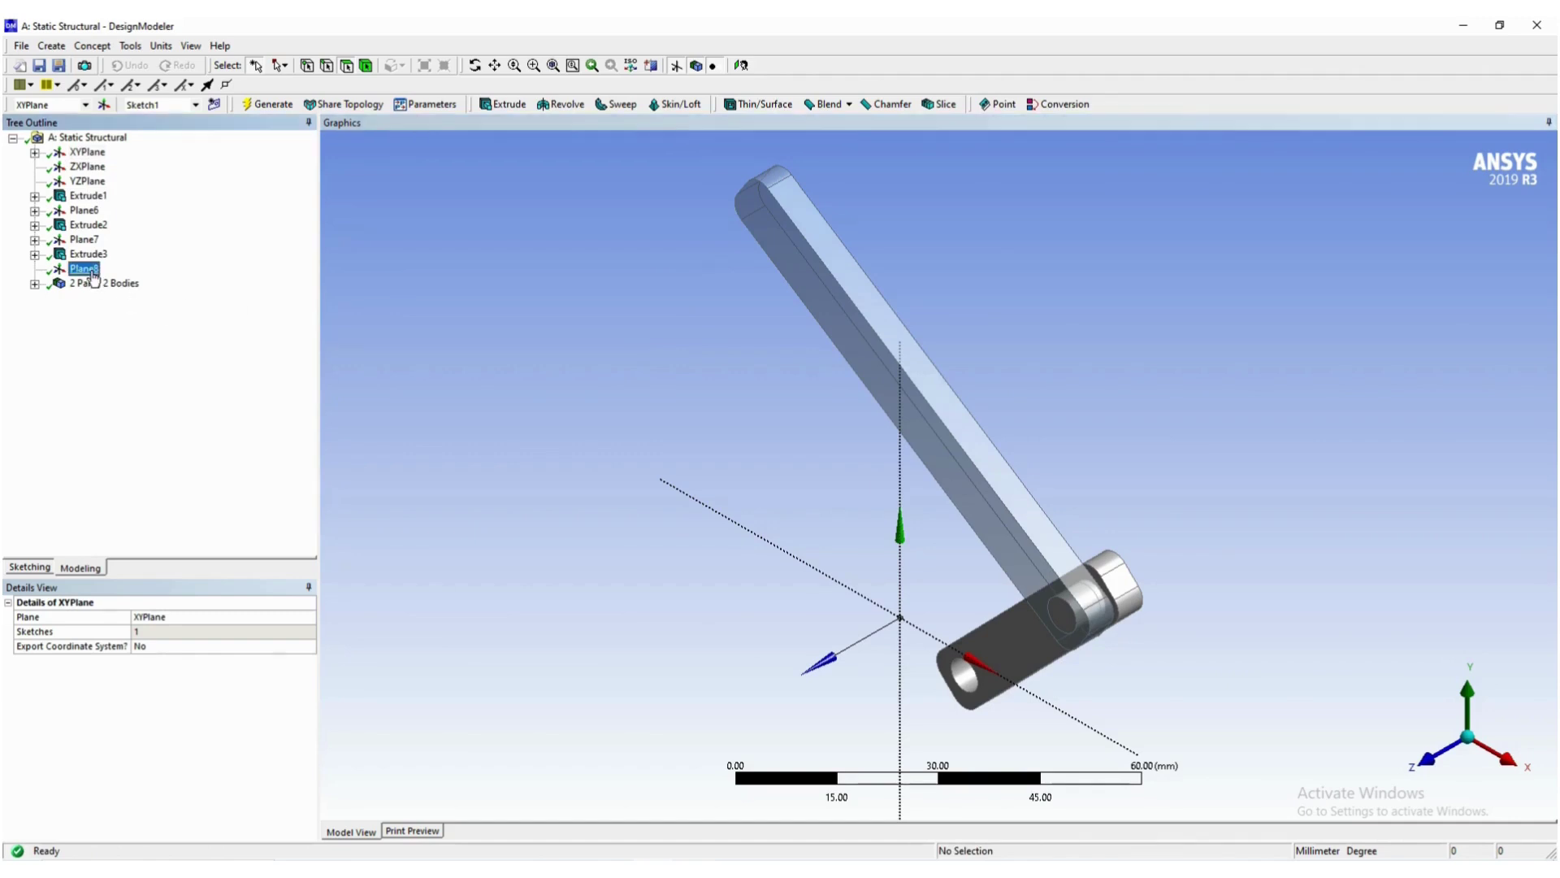
pyautogui.rightClick(93, 275)
pyautogui.click(126, 322)
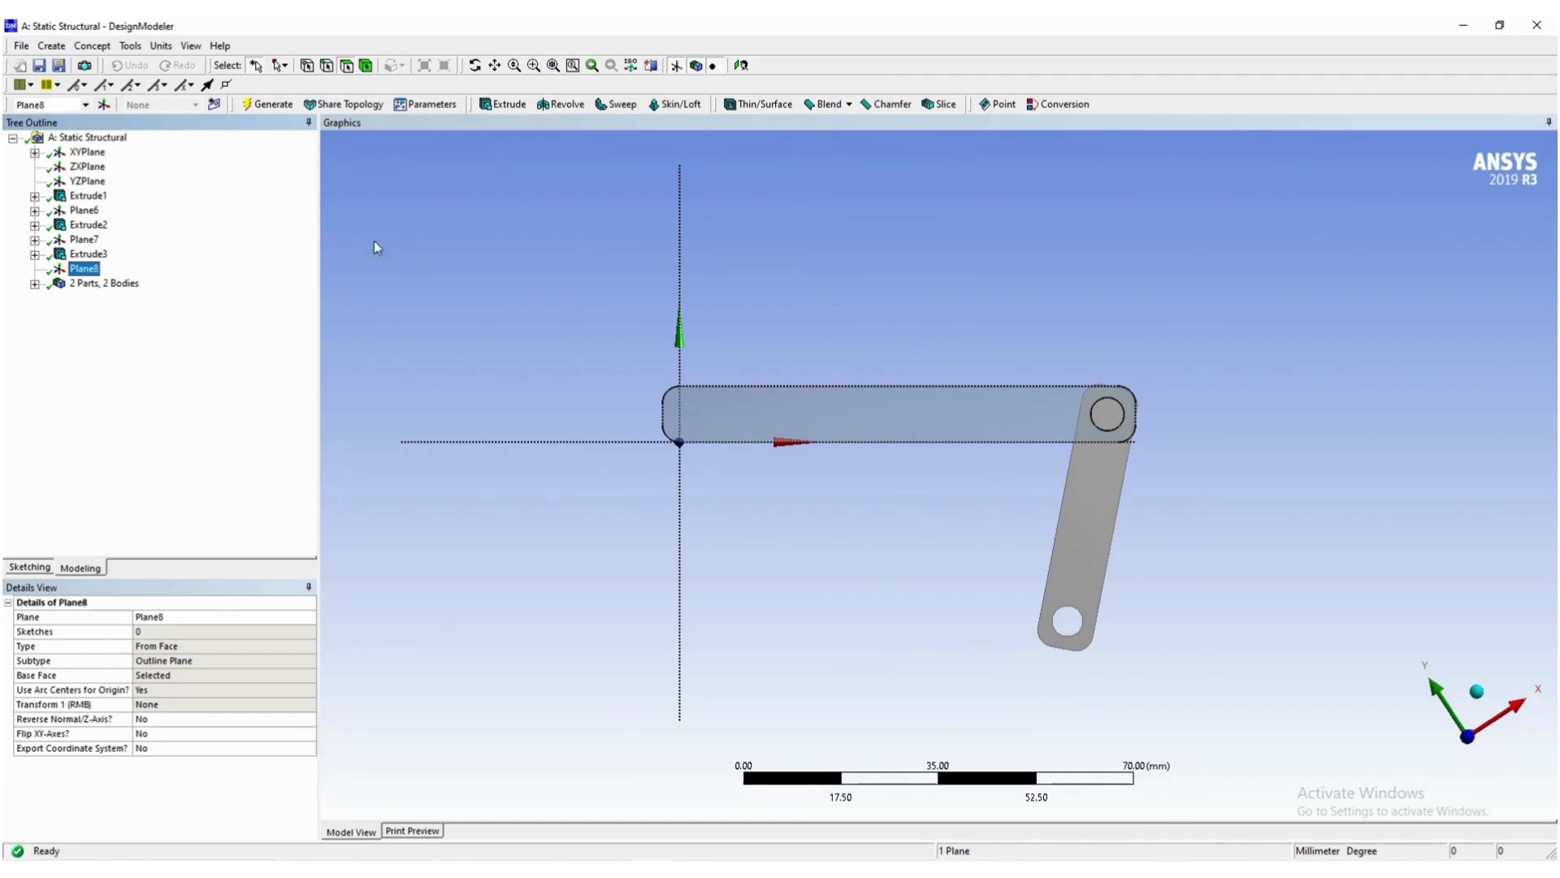
pyautogui.click(89, 153)
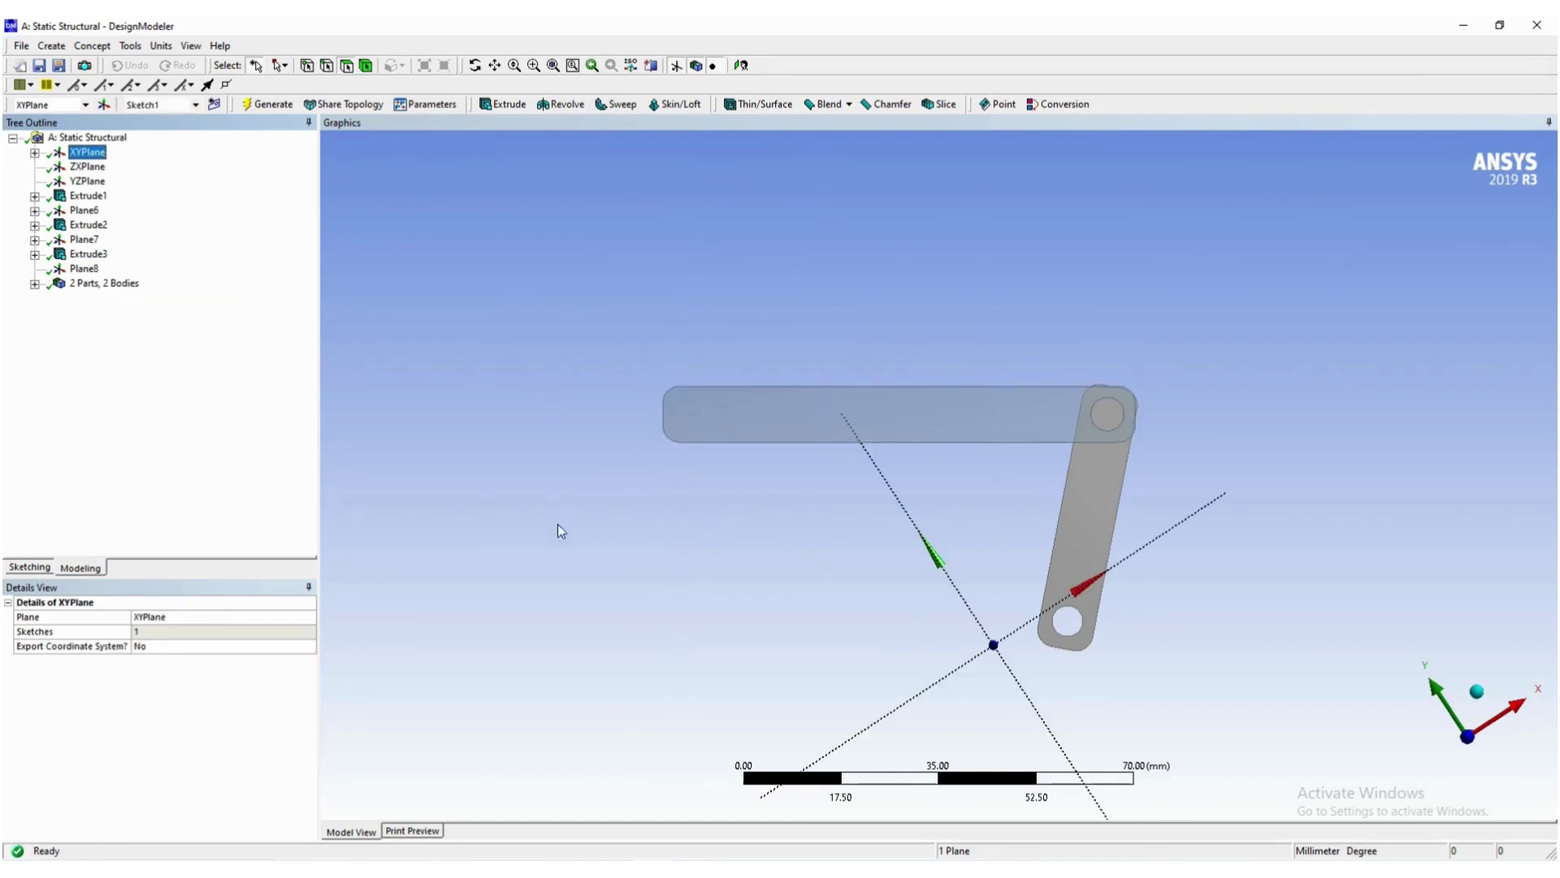
pyautogui.click(85, 269)
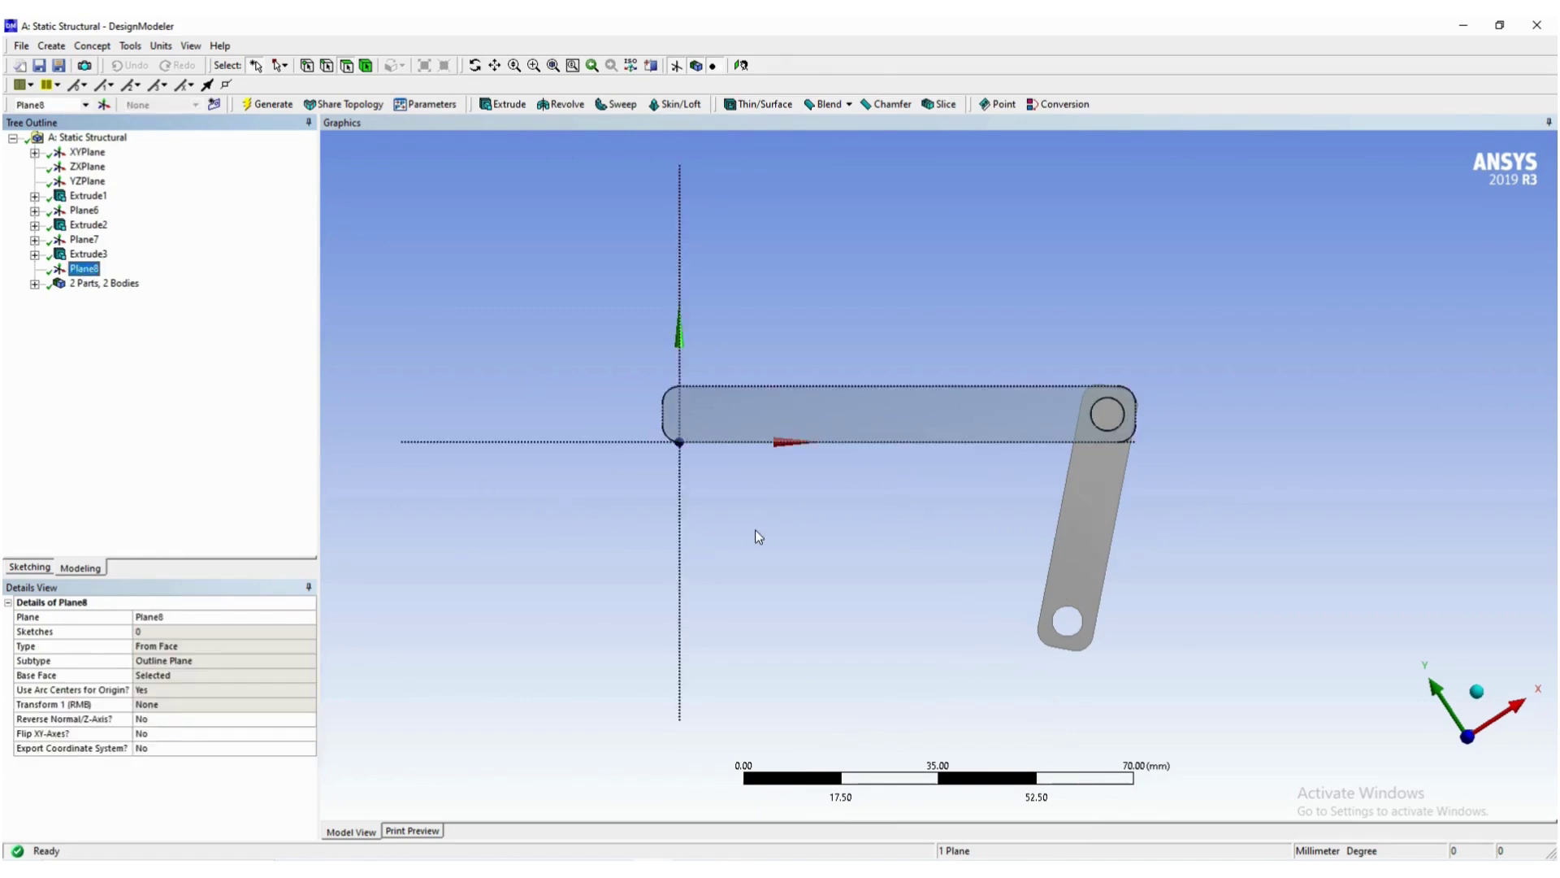
# Check the Four Bar Mechanism document in Word for the next circle sketch and its dimensions, and return to DesignModeler.
pyautogui.hotkey('alt', 'Tab')
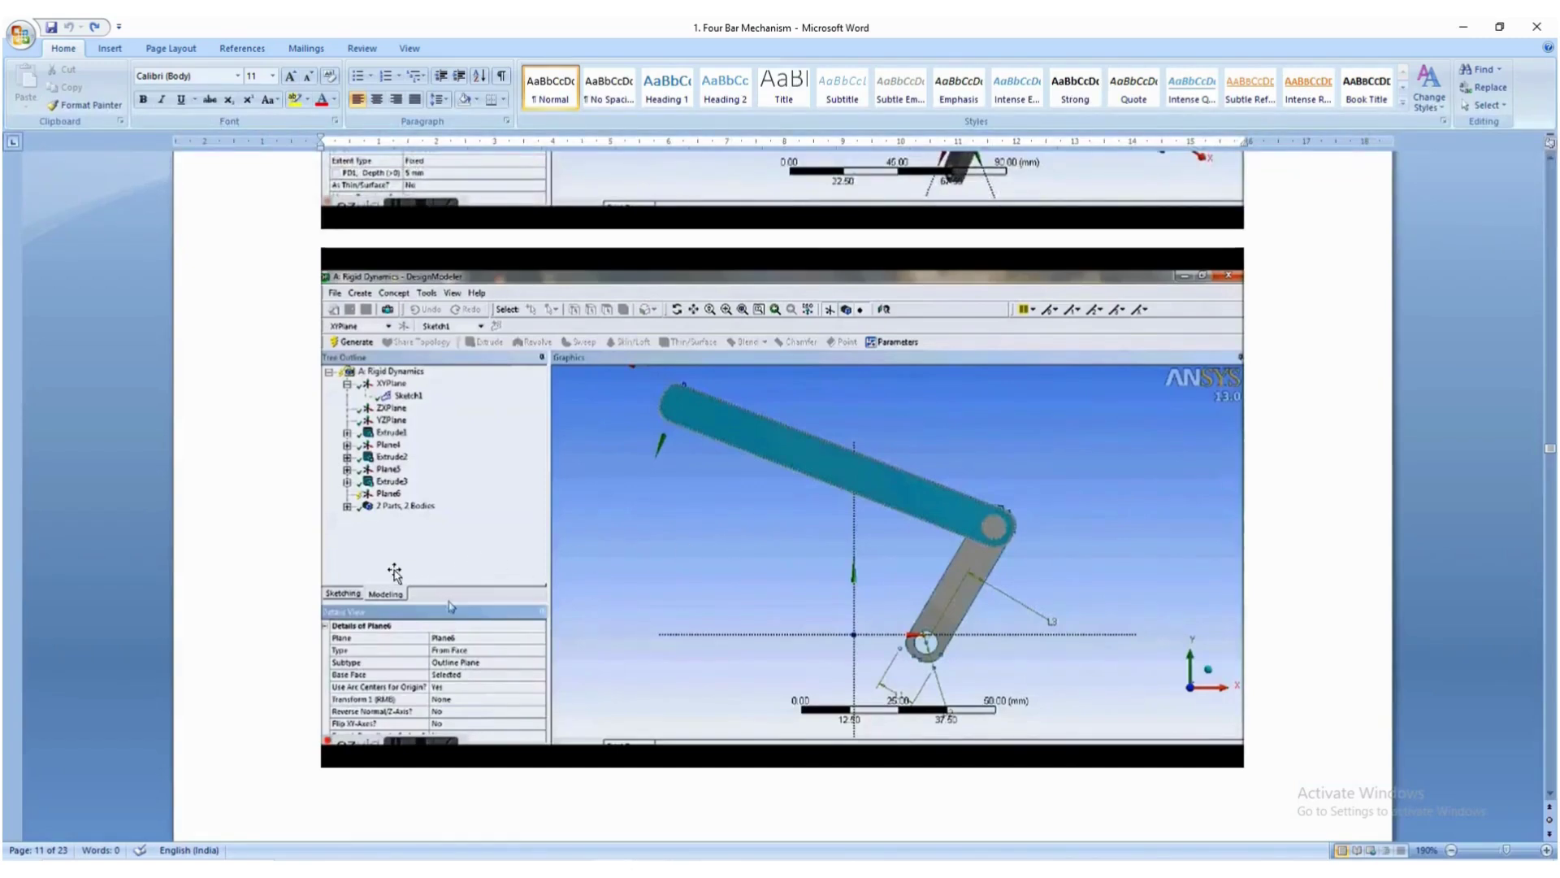
pyautogui.scroll(-10, 495, 523)
pyautogui.scroll(-5, 497, 528)
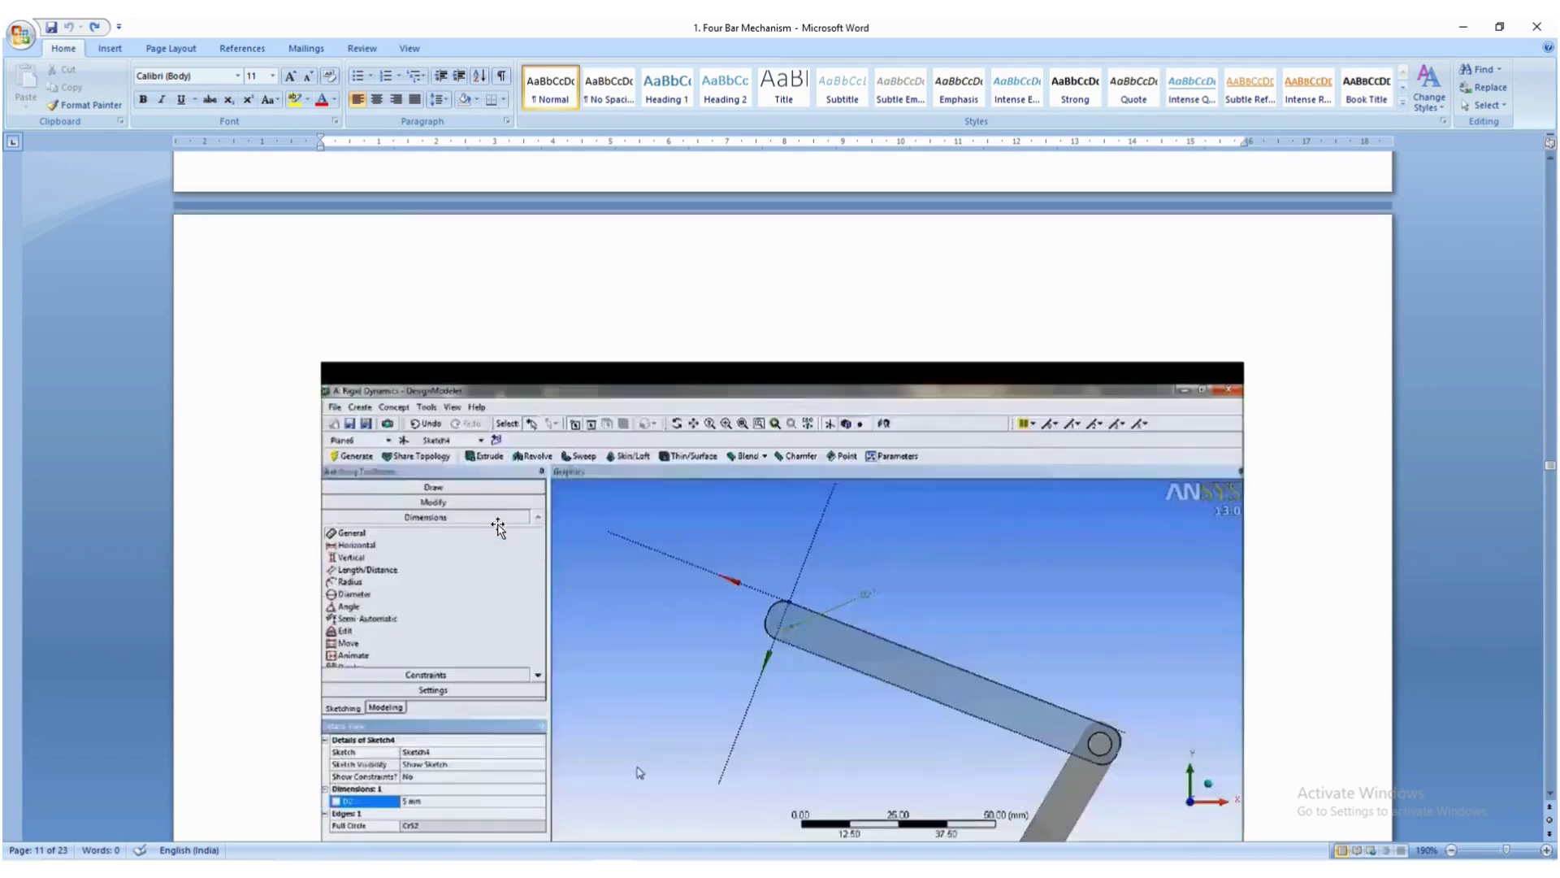
pyautogui.scroll(-4, 497, 527)
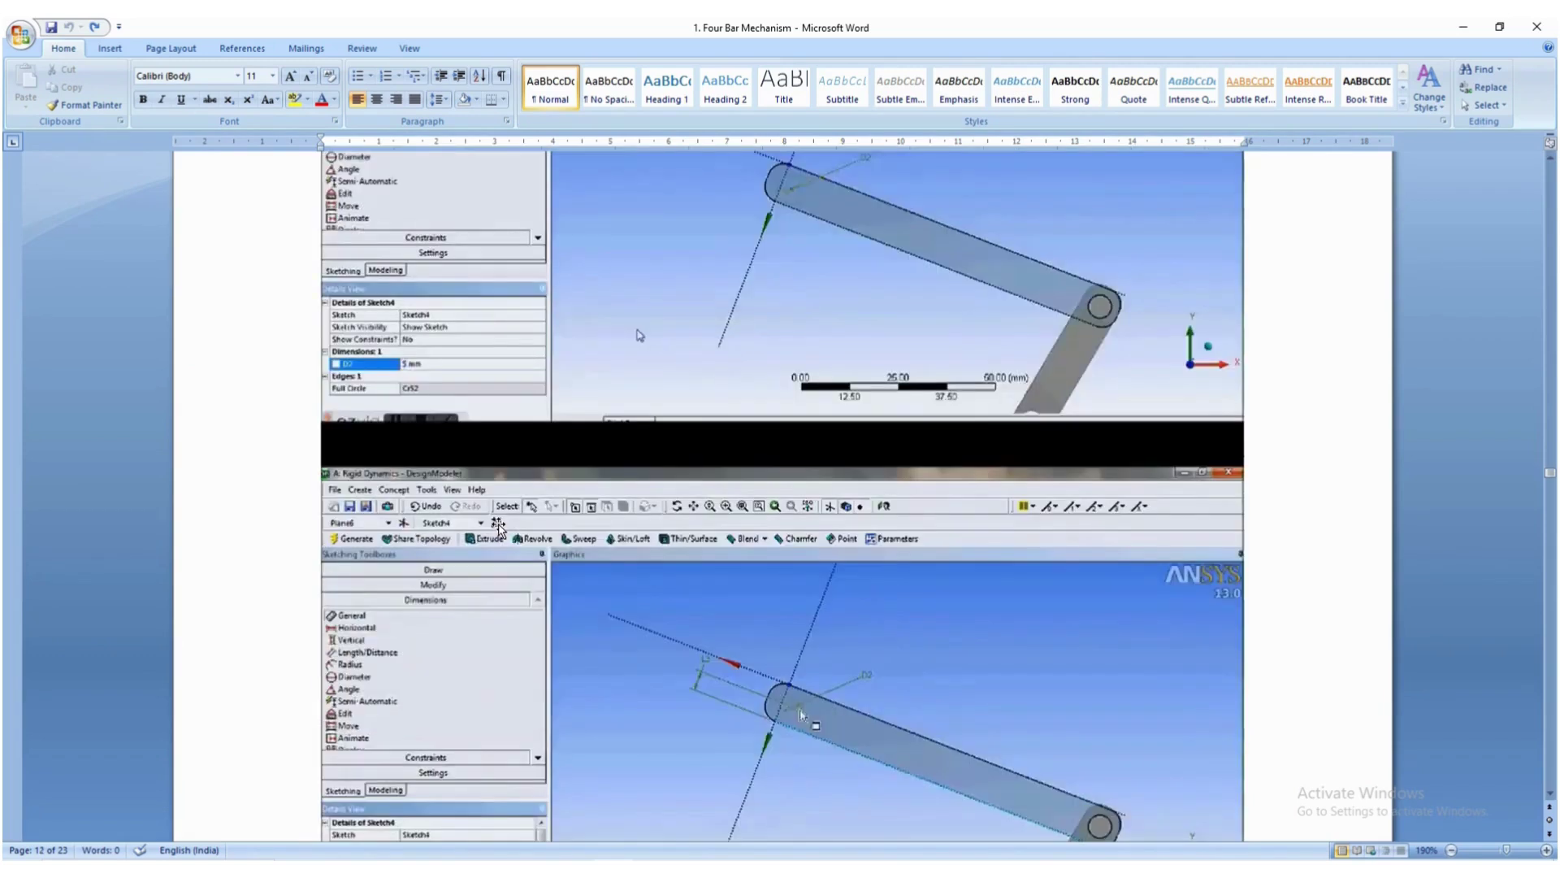
pyautogui.scroll(-3, 497, 527)
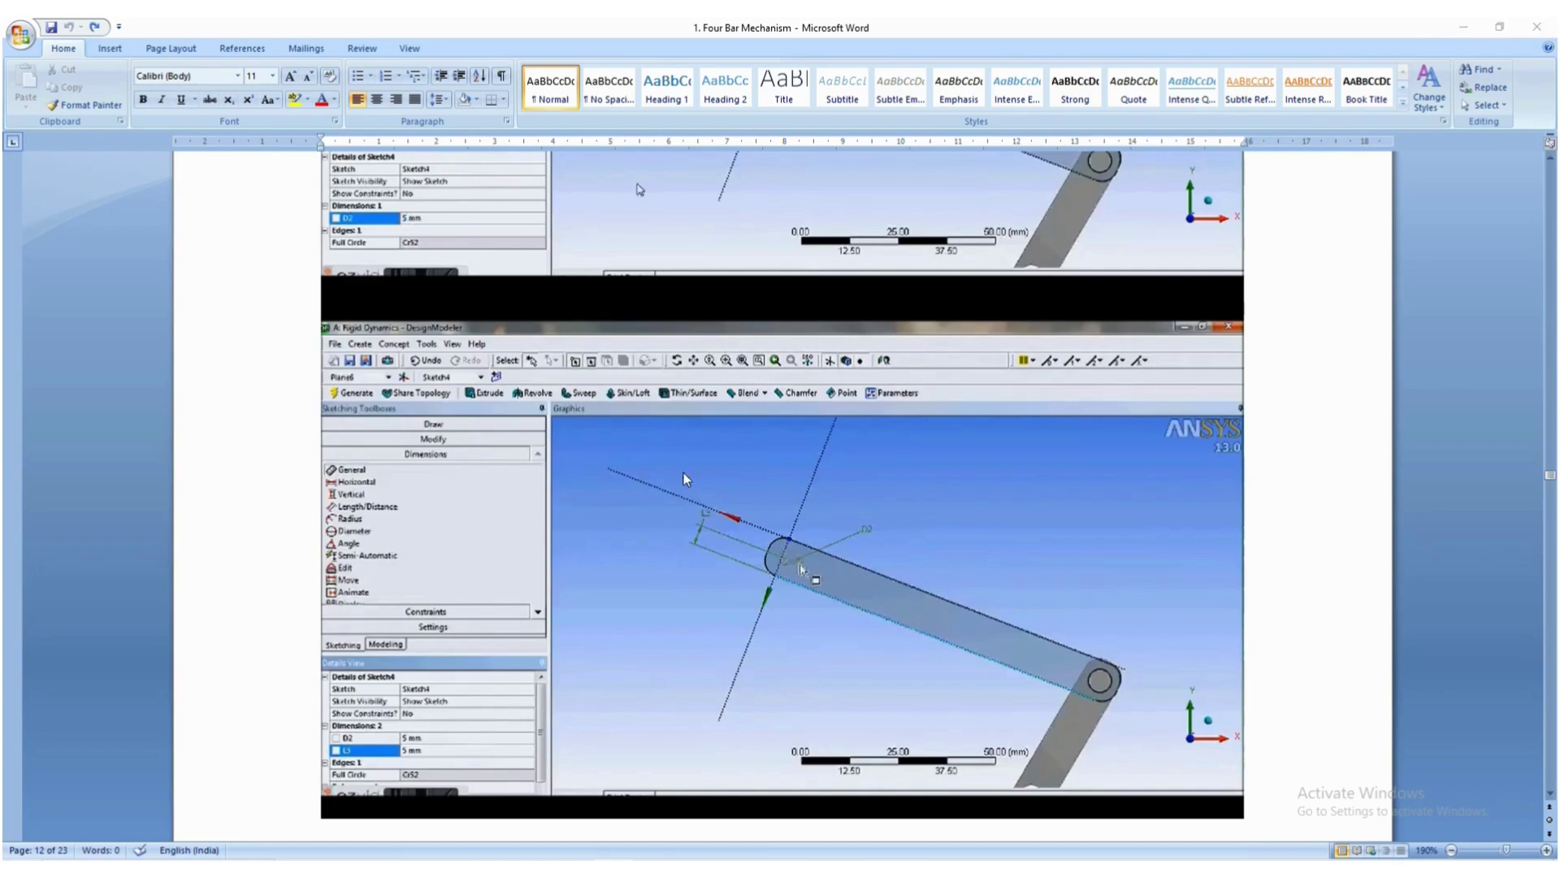
pyautogui.hotkey('alt', 'Tab')
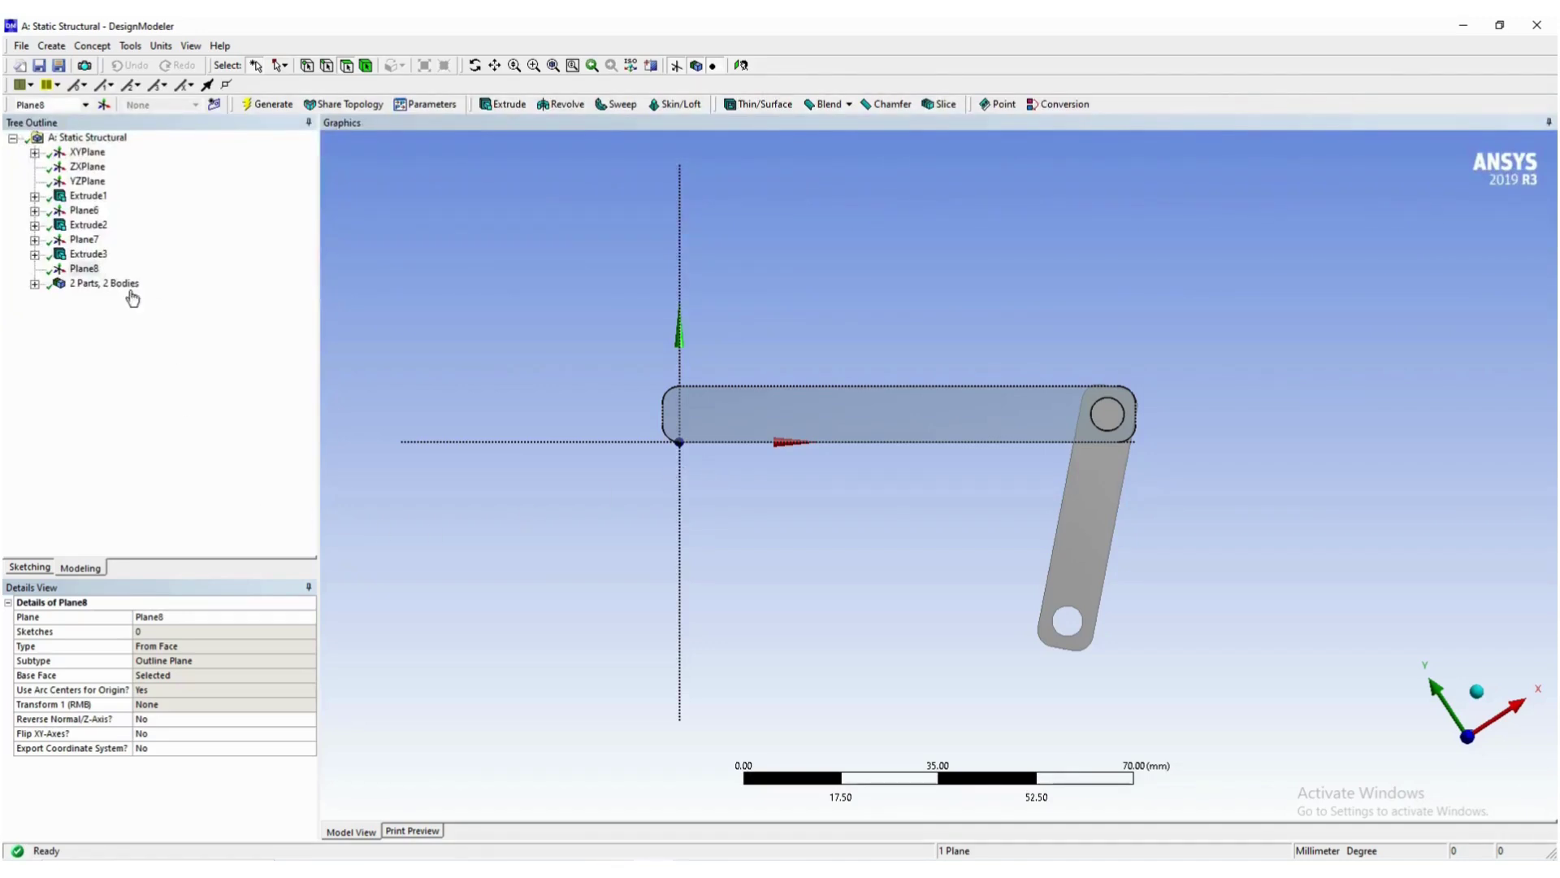
# Sketch a circle about 7.6 mm in diameter near the long link's free end, centred at about (3.5, 5.2) on the new plane.
pyautogui.click(35, 569)
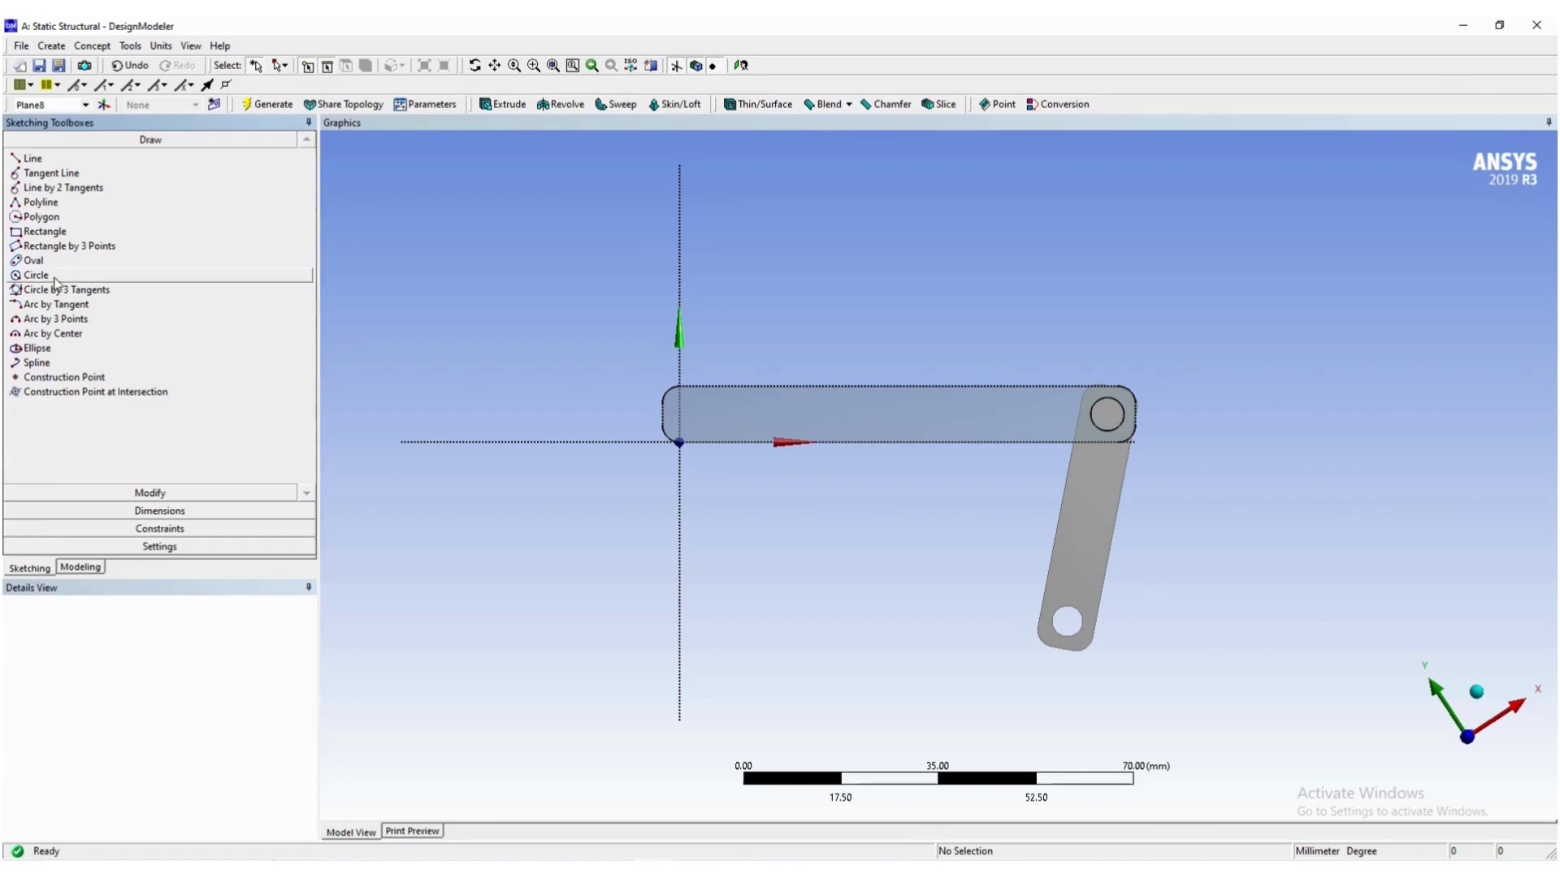
pyautogui.click(97, 276)
pyautogui.click(698, 412)
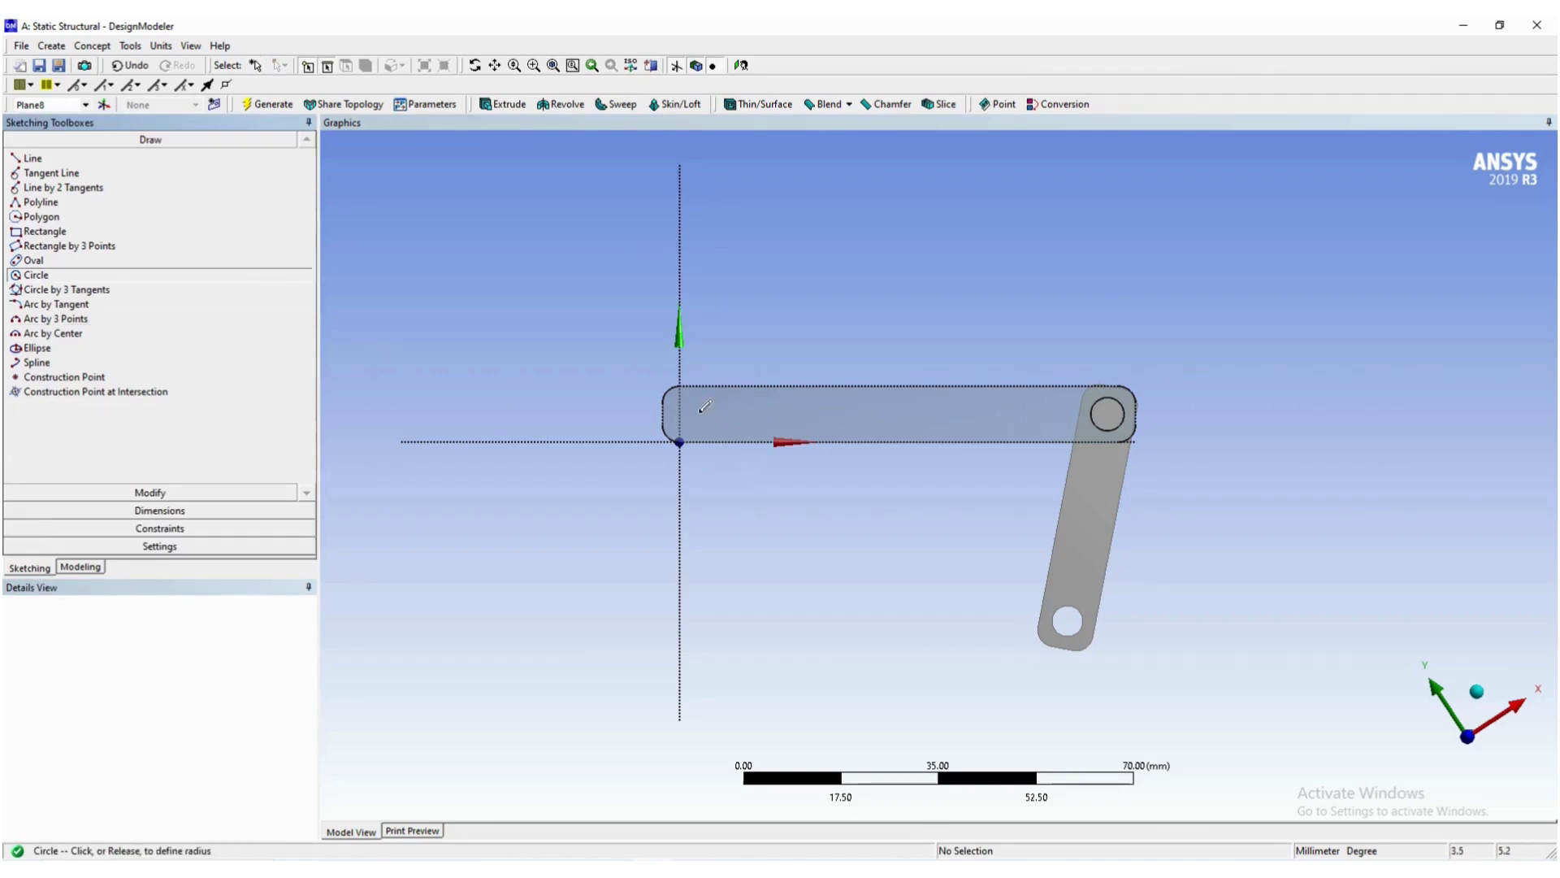
pyautogui.click(718, 416)
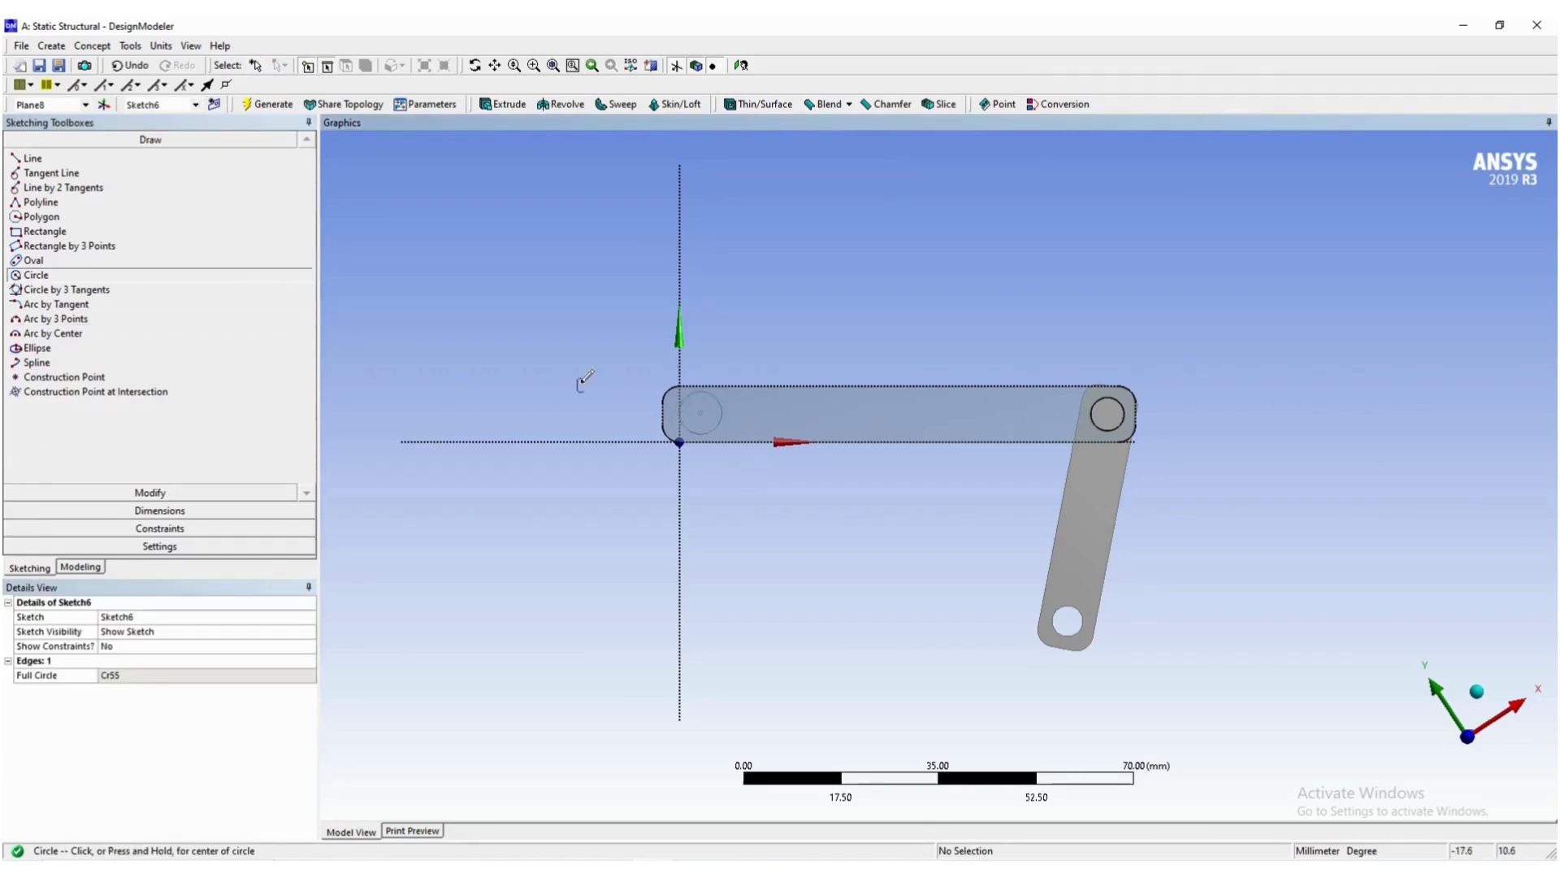
# Add a diameter dimension to the circle at the long link's free end.
pyautogui.click(162, 511)
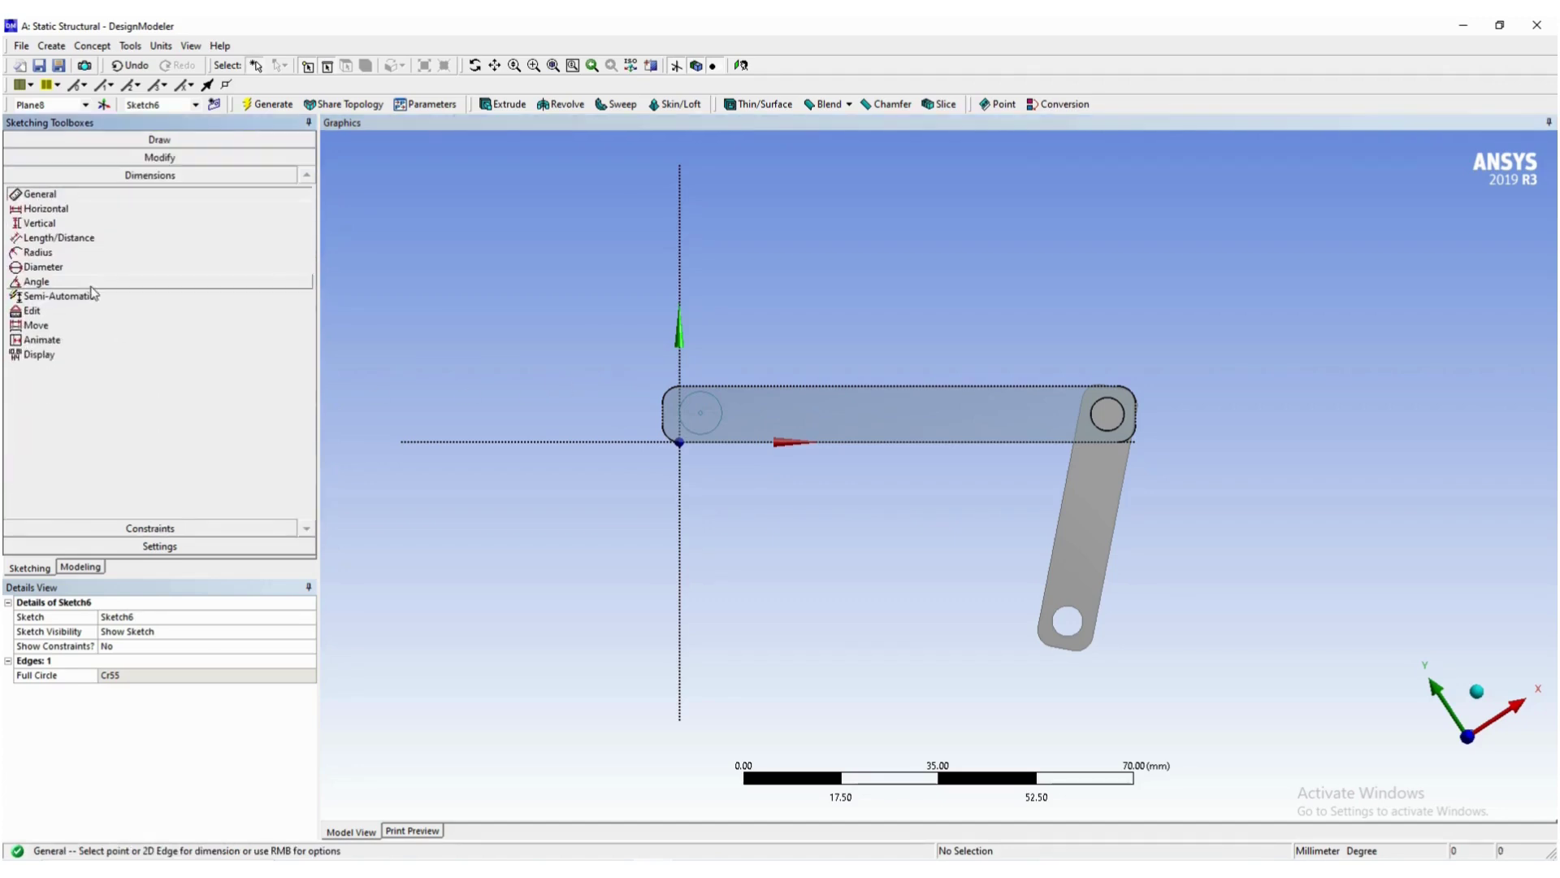
pyautogui.click(721, 408)
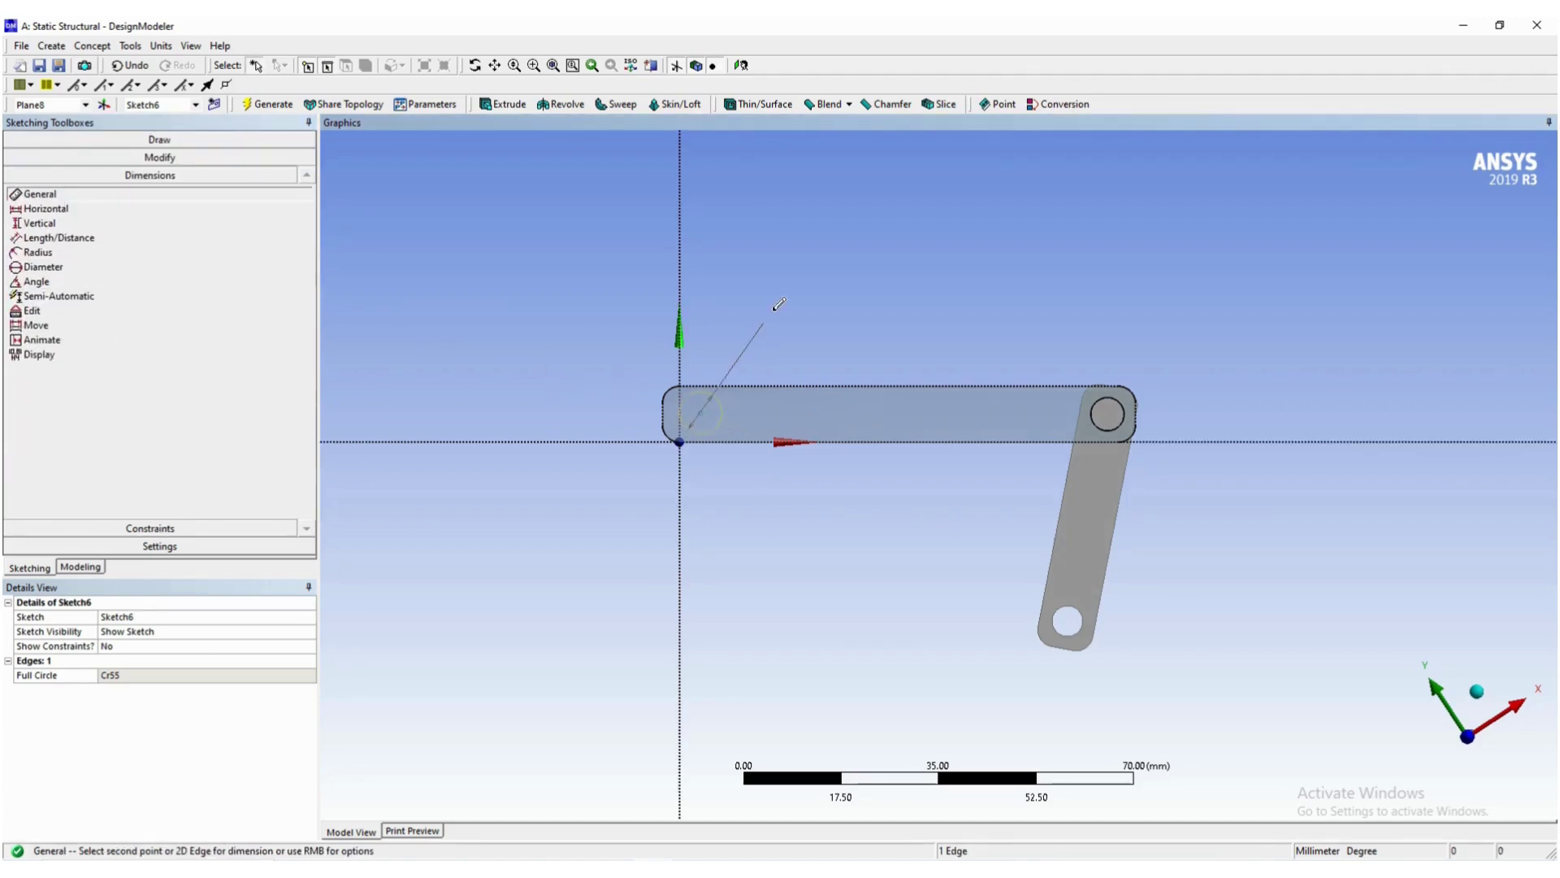
pyautogui.click(765, 319)
# Try to dimension the distance from the long link's end edge to the circle's centre, and undo it.
pyautogui.click(663, 413)
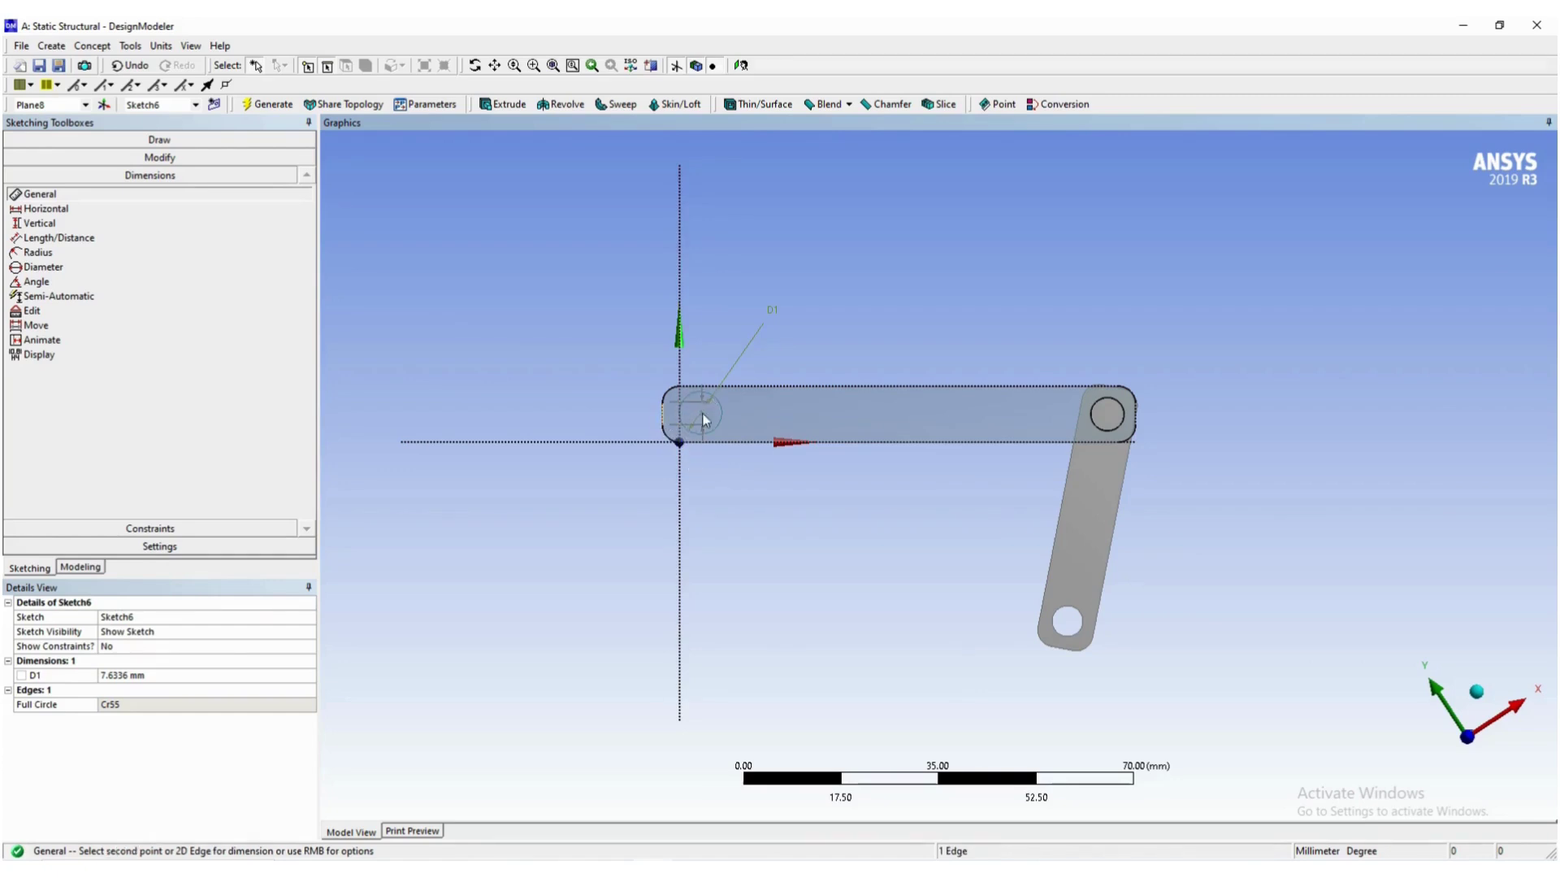
pyautogui.click(703, 414)
pyautogui.hotkey('ctrl', 'z')
pyautogui.click(664, 417)
pyautogui.click(903, 506)
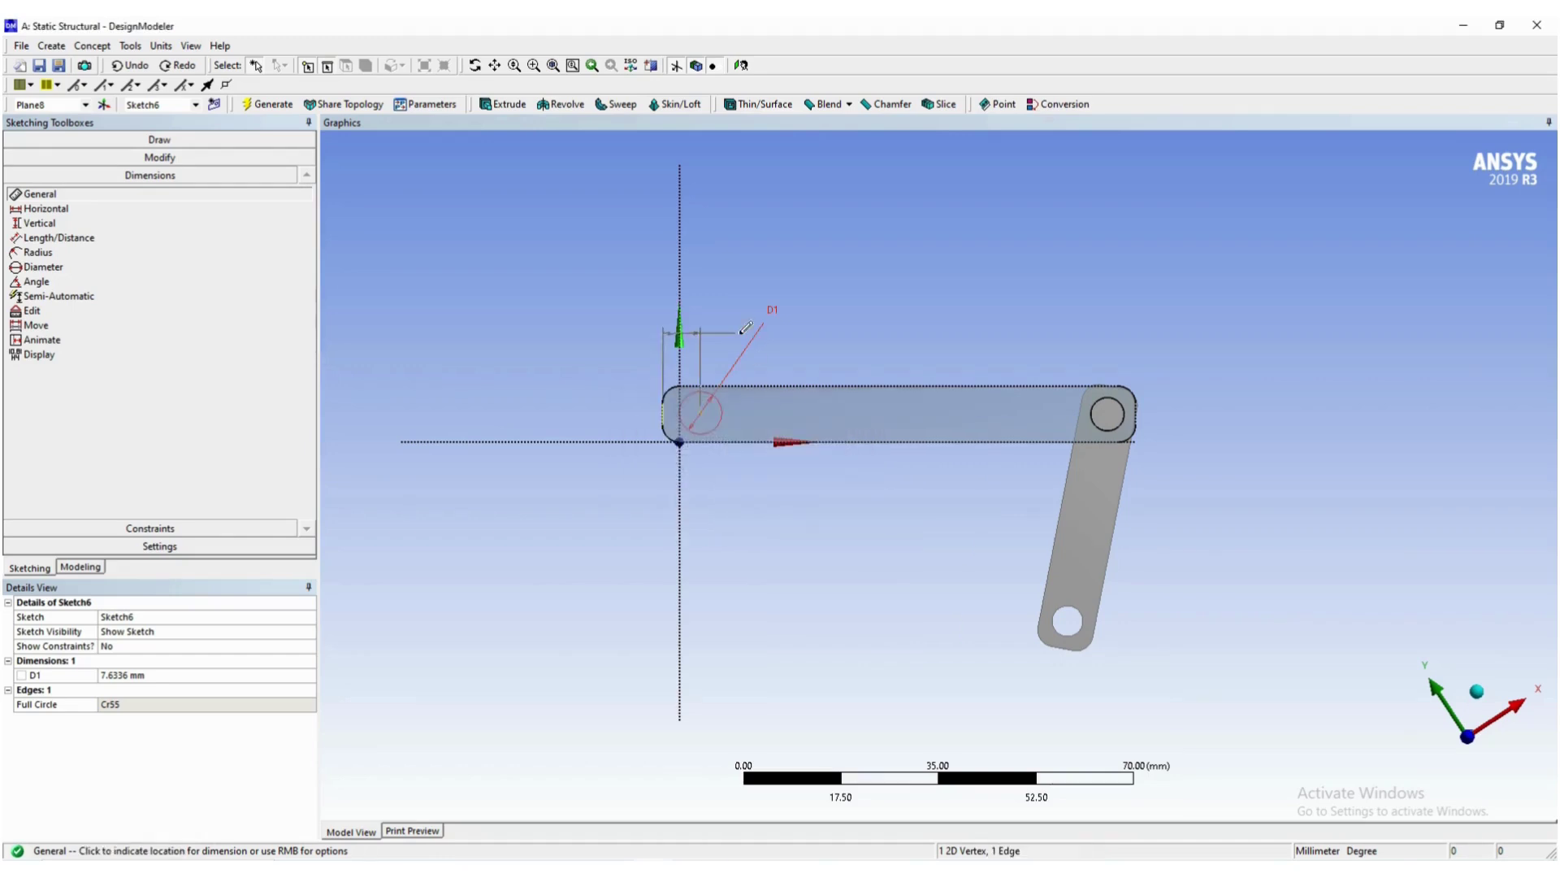
pyautogui.click(725, 333)
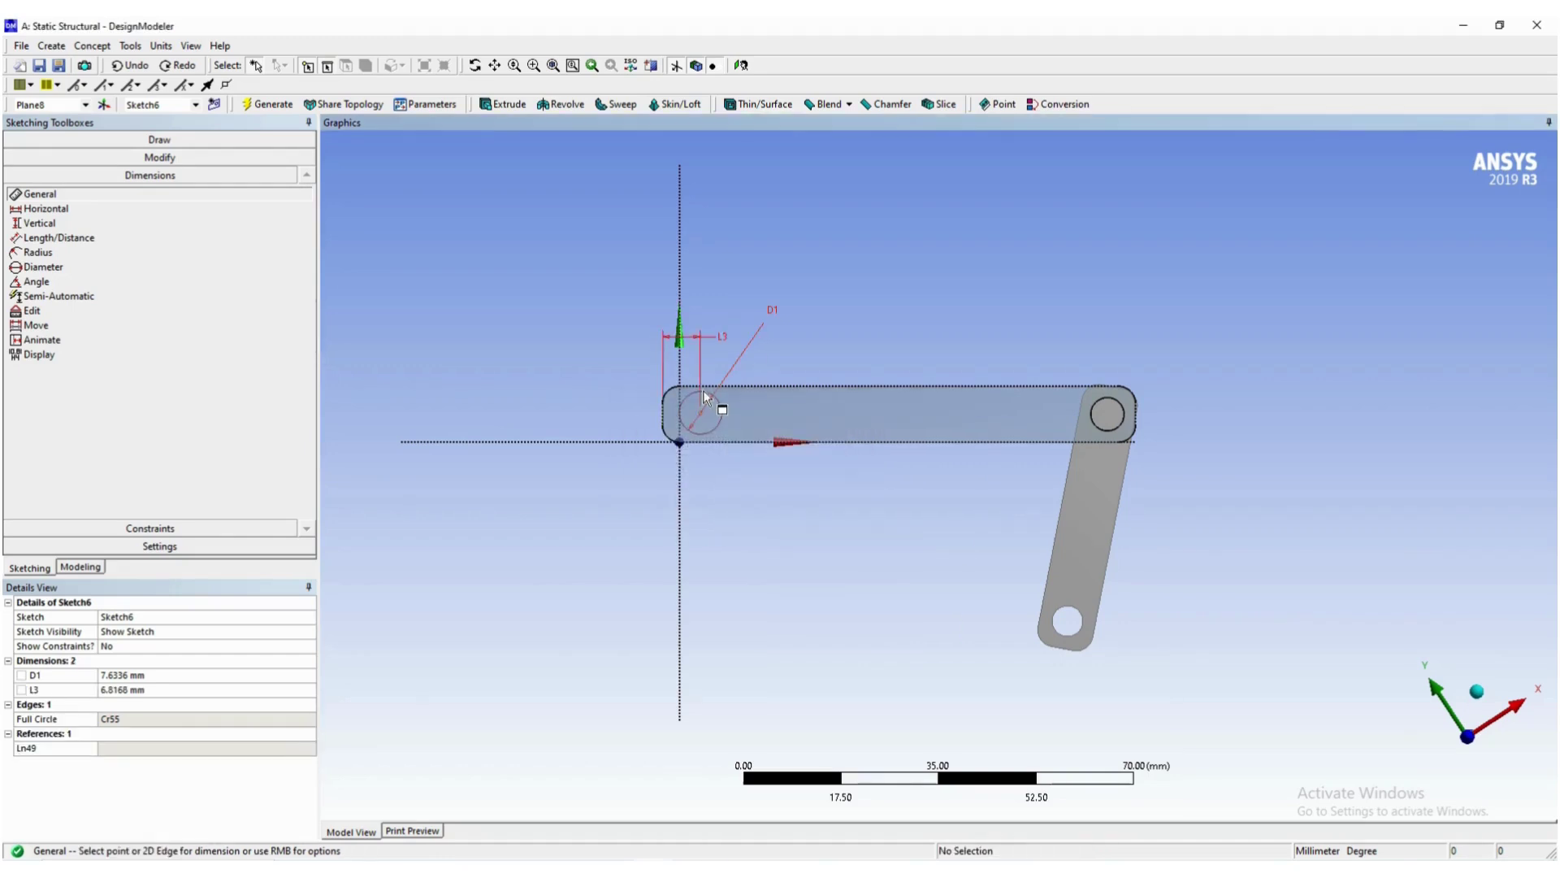
pyautogui.hotkey('ctrl', 'z')
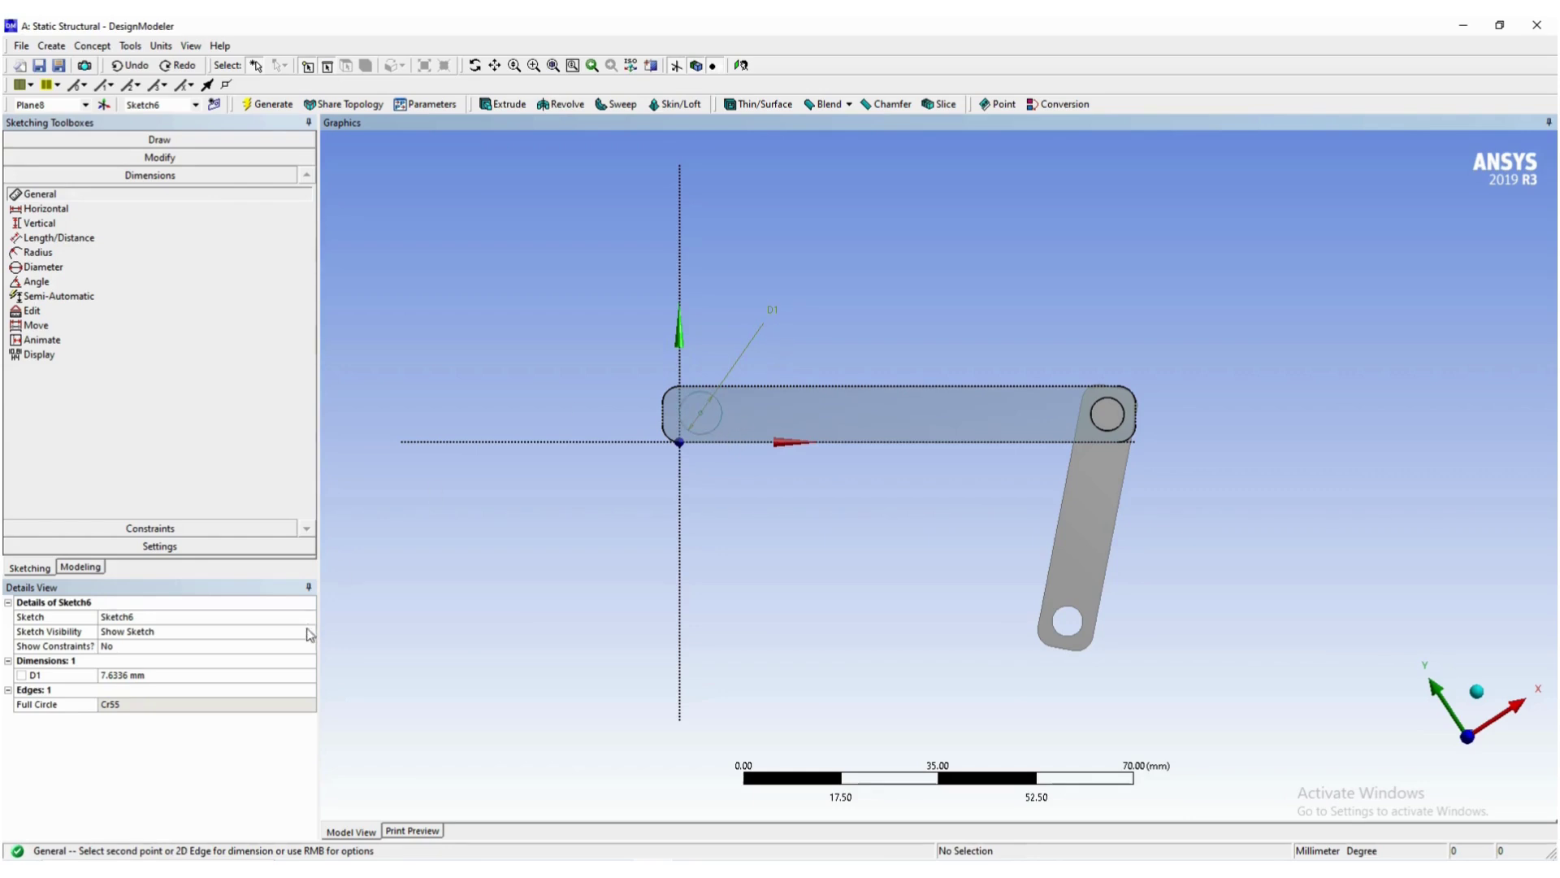
# Set the diameter of the circle at the long link's free end to 5 mm.
pyautogui.click(167, 678)
pyautogui.write('5')
pyautogui.press('Return')
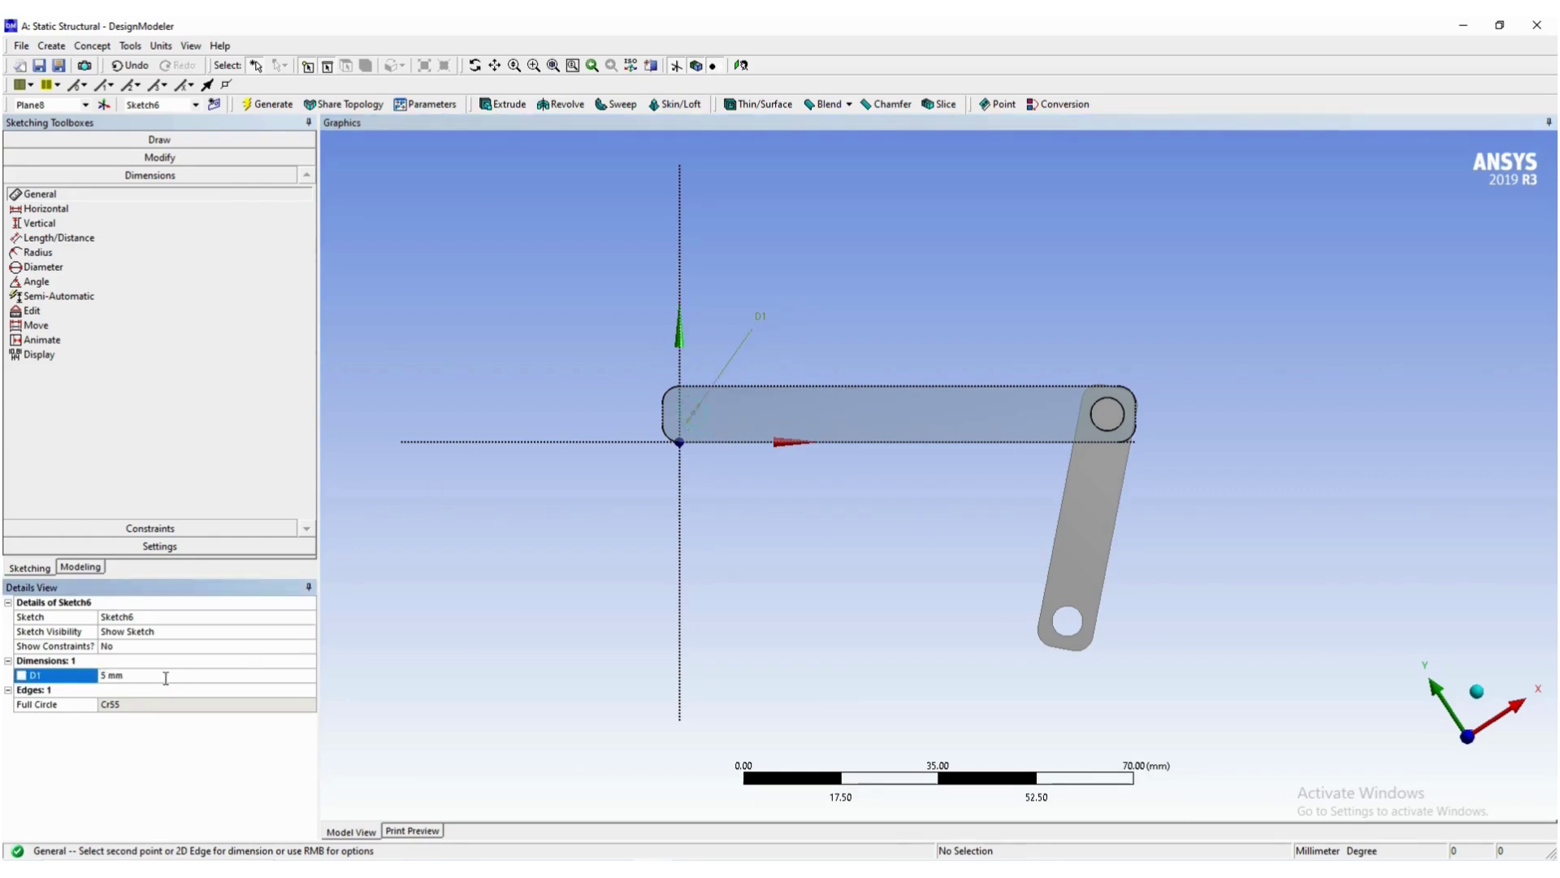
pyautogui.scroll(1, 695, 427)
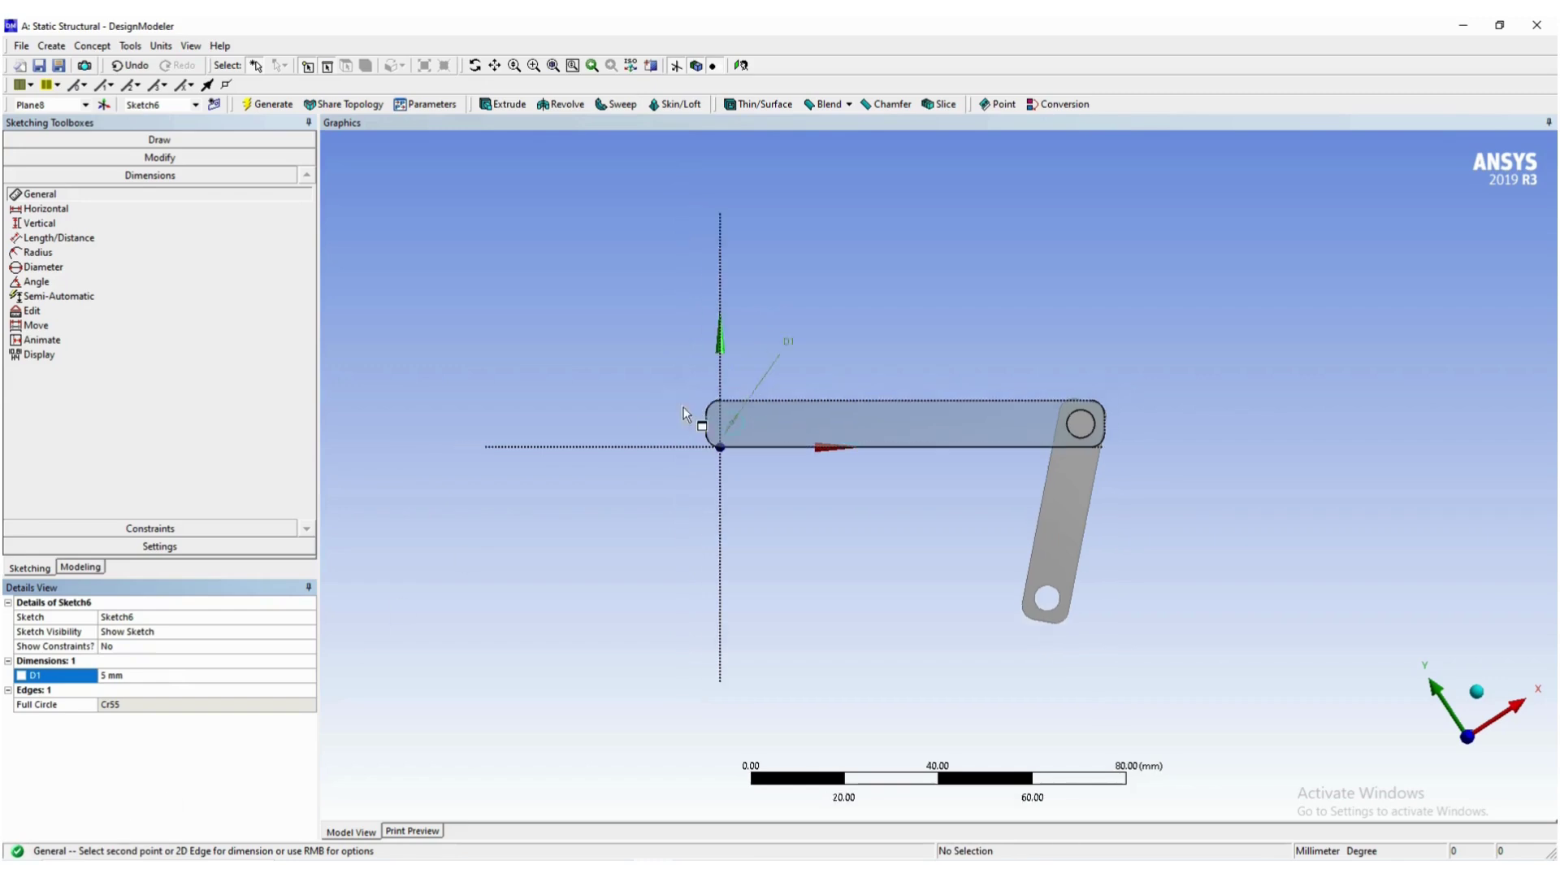
pyautogui.scroll(1, 696, 414)
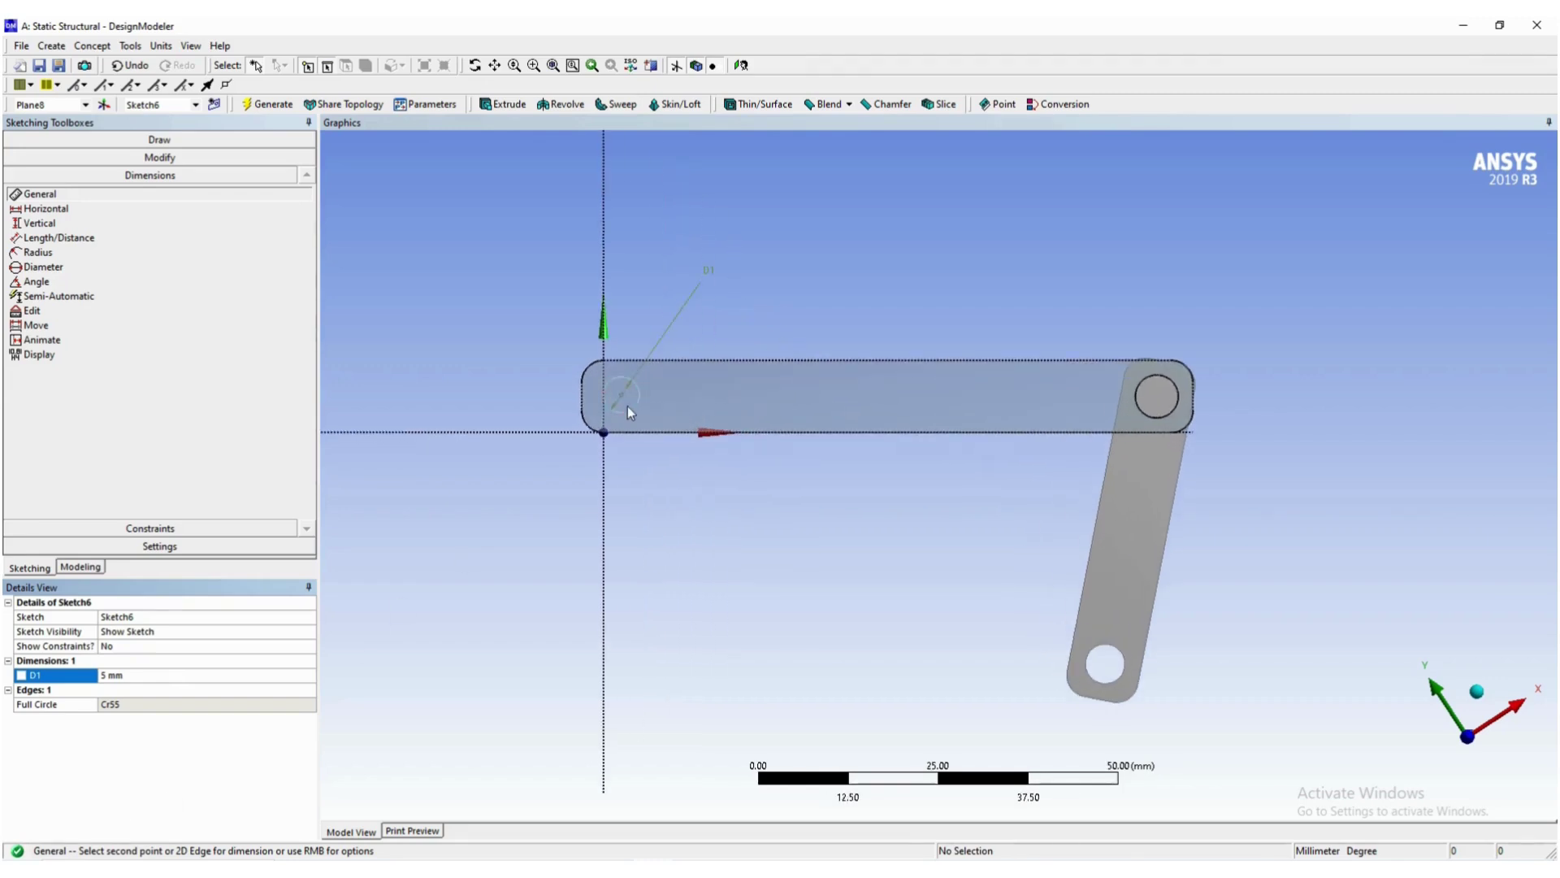
# Undo the circle's diameter change, its dimension and the circle itself.
pyautogui.hotkey('ctrl', 'z')
pyautogui.hotkey('ctrl', 'z')
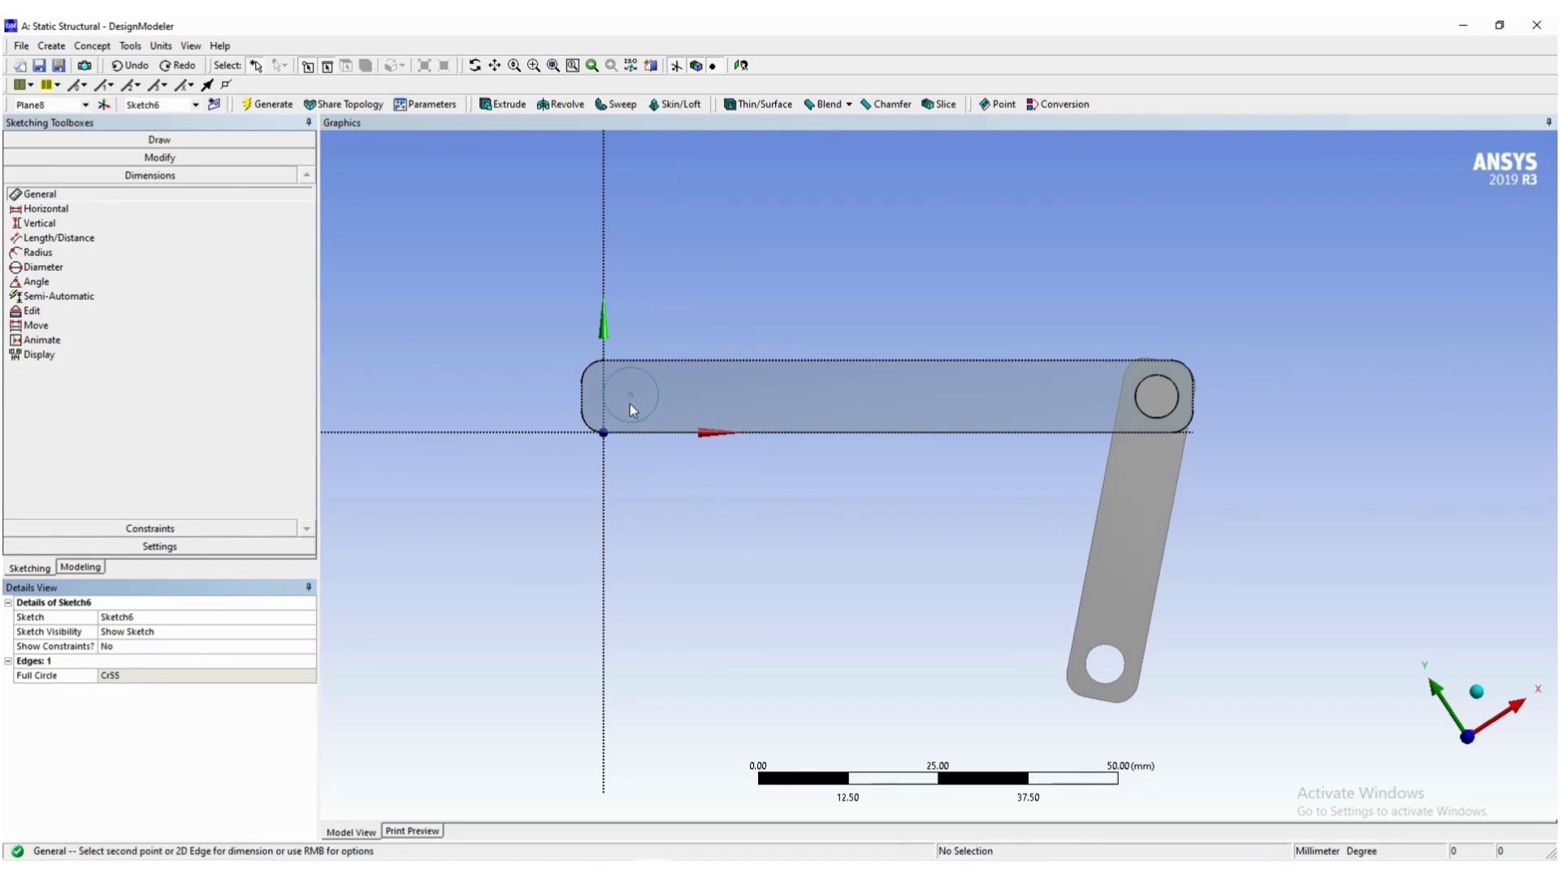
pyautogui.hotkey('ctrl', 'z')
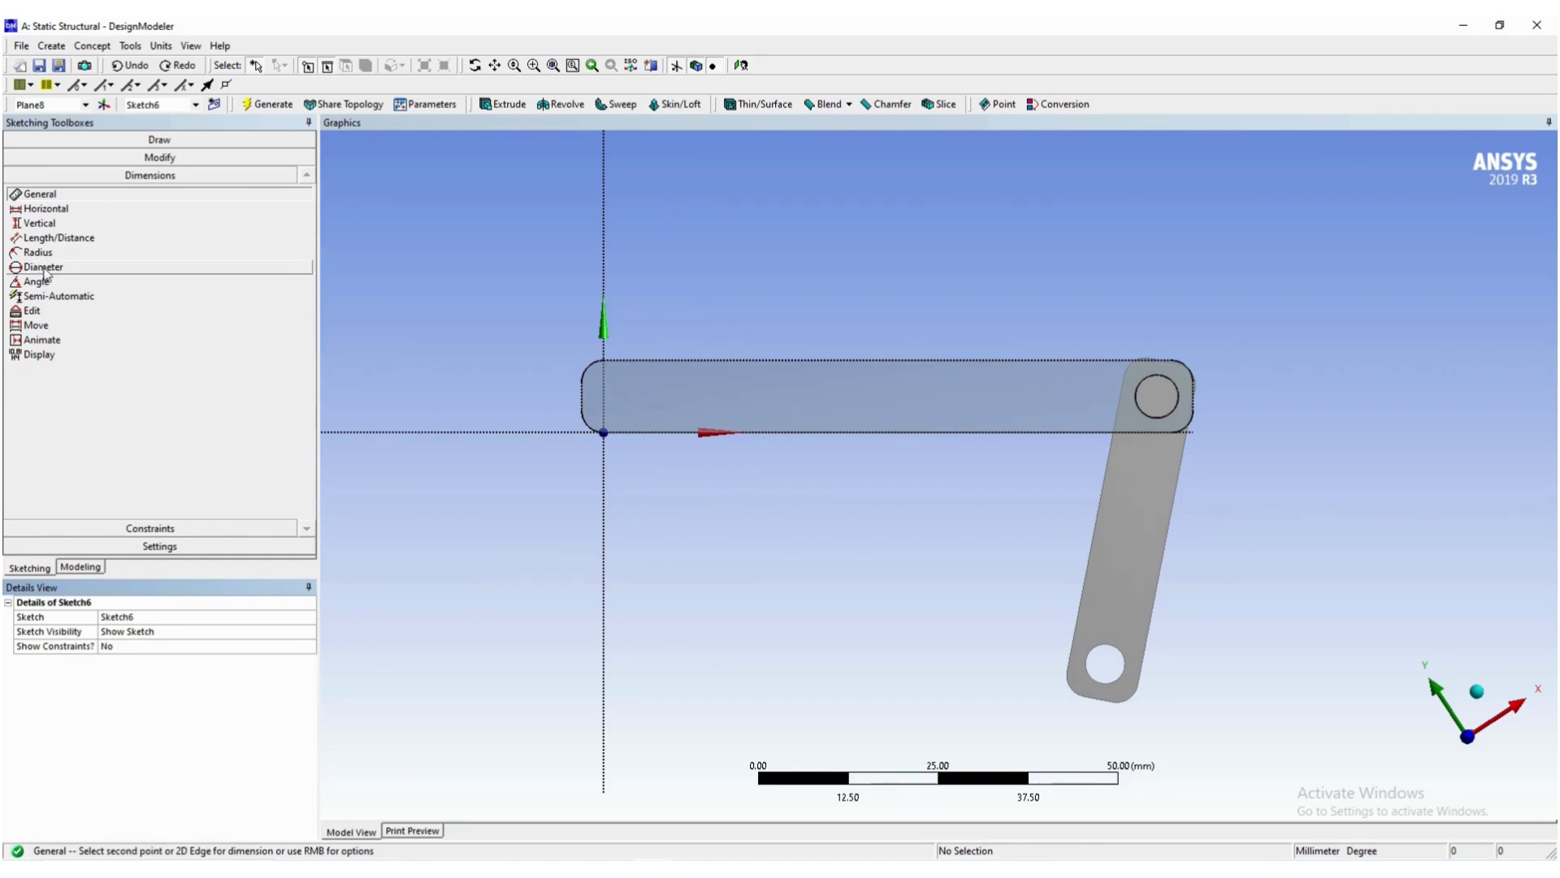
# Sketch a new circle inside the long link's free end, centred at about (5.5, 5.7), clear of the vertical axis.
pyautogui.click(155, 139)
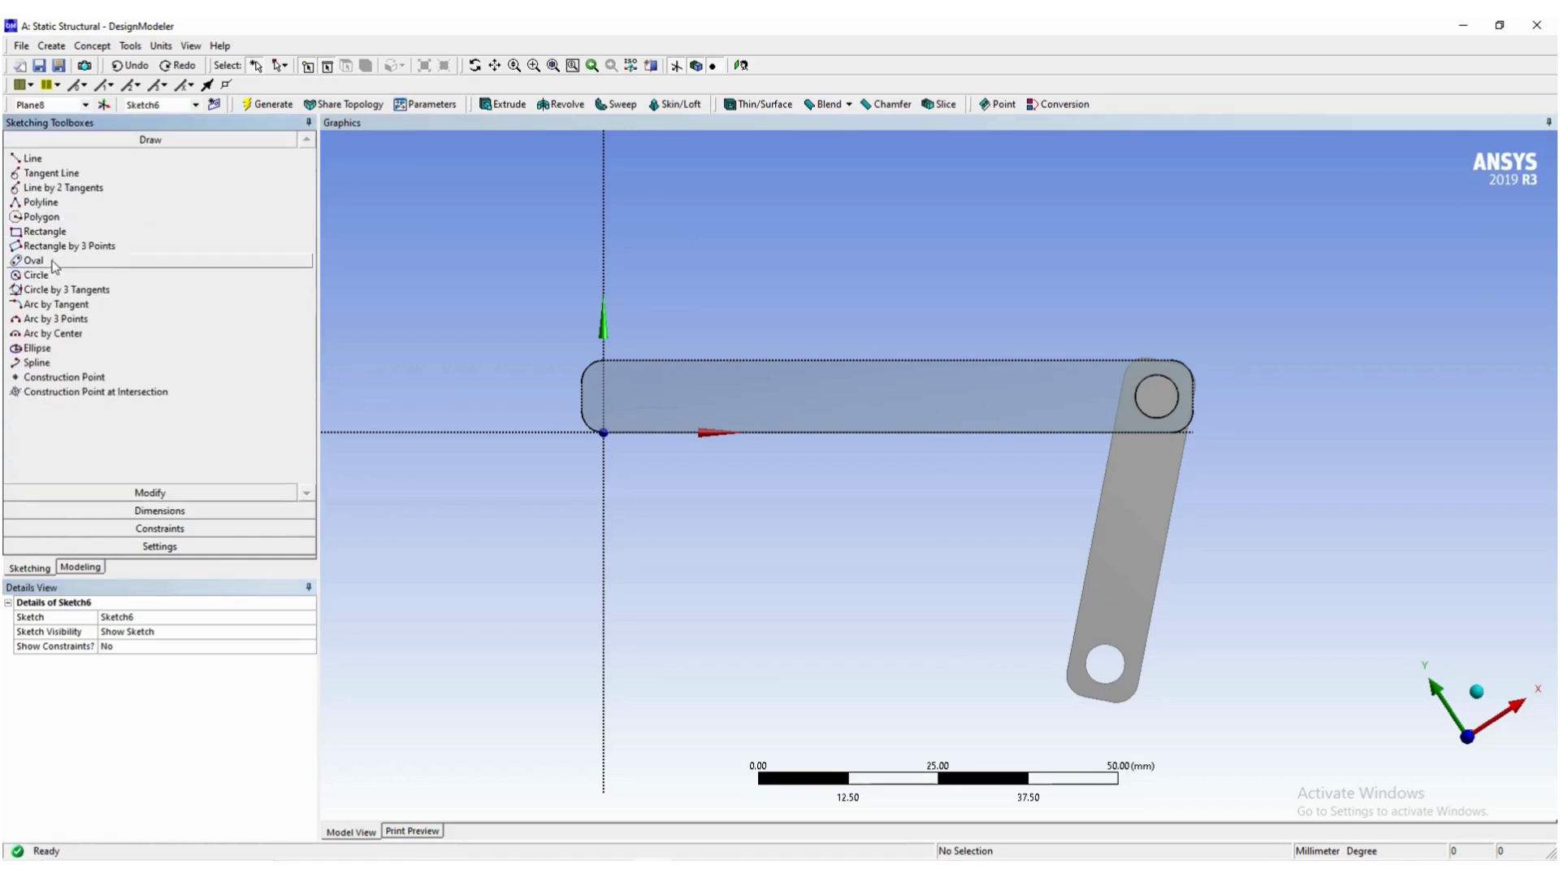
pyautogui.click(53, 277)
pyautogui.click(649, 384)
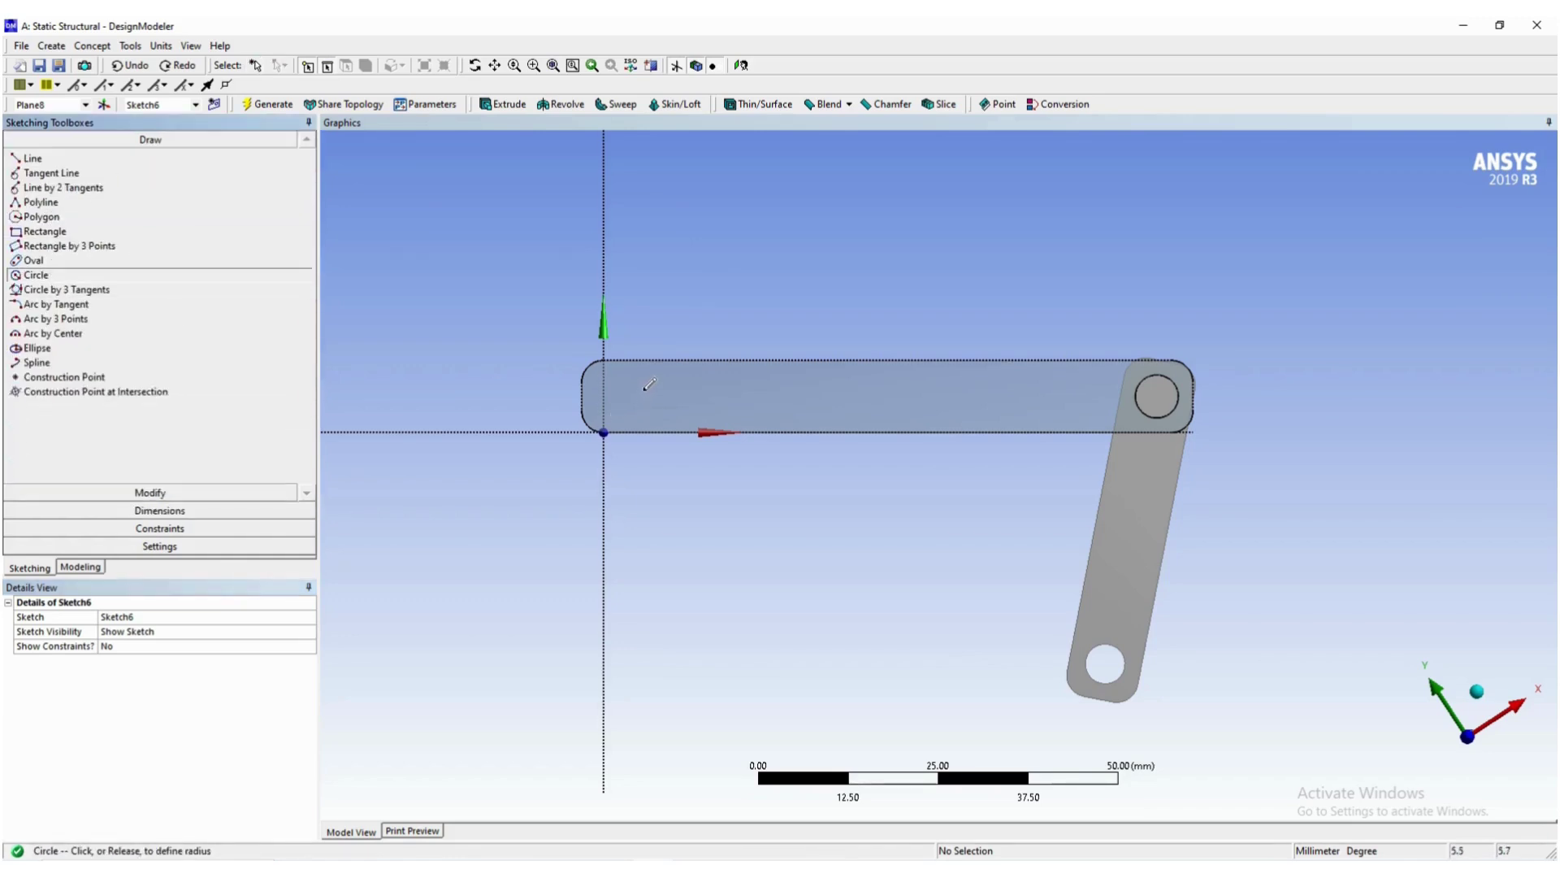
pyautogui.click(664, 390)
pyautogui.scroll(1, 456, 417)
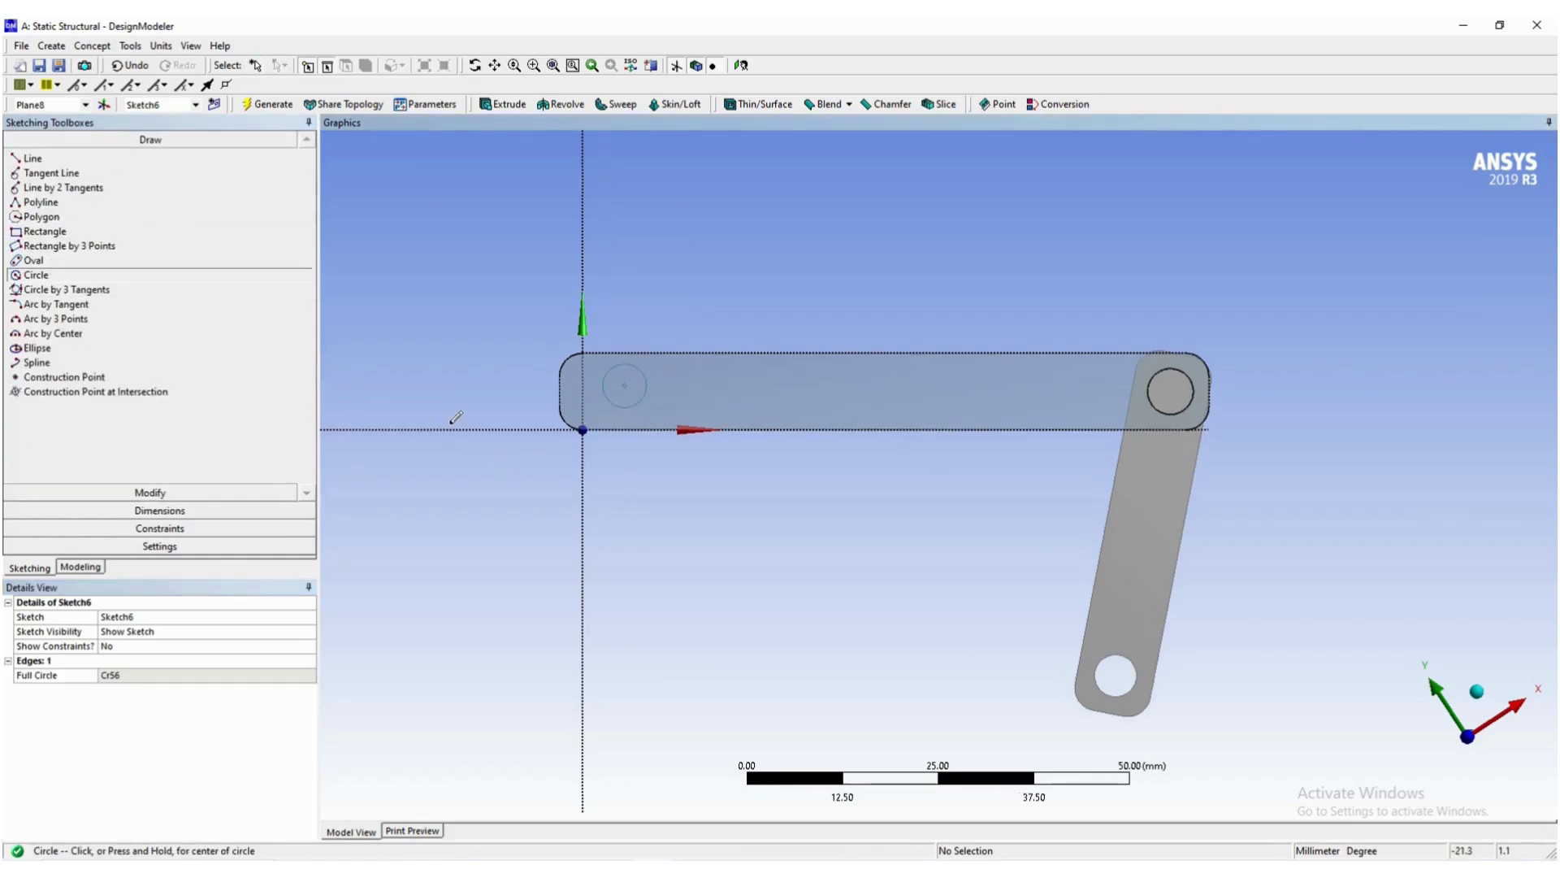
# Dimension the distance from the long link's free end edge to the new circle's centre and set it to 5 mm.
pyautogui.click(159, 511)
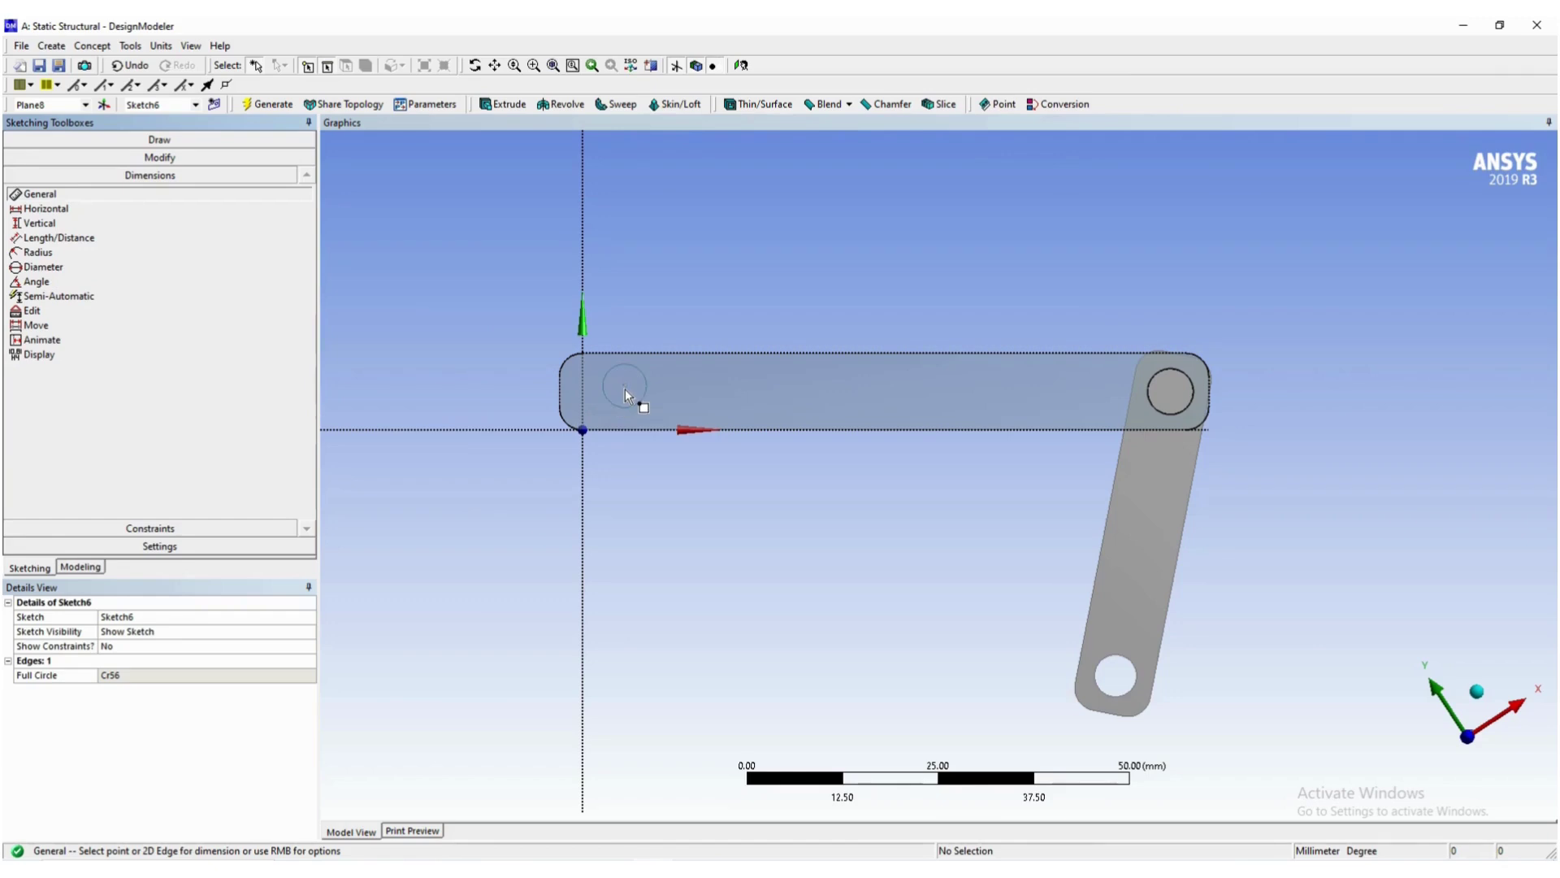
pyautogui.click(561, 394)
pyautogui.click(640, 289)
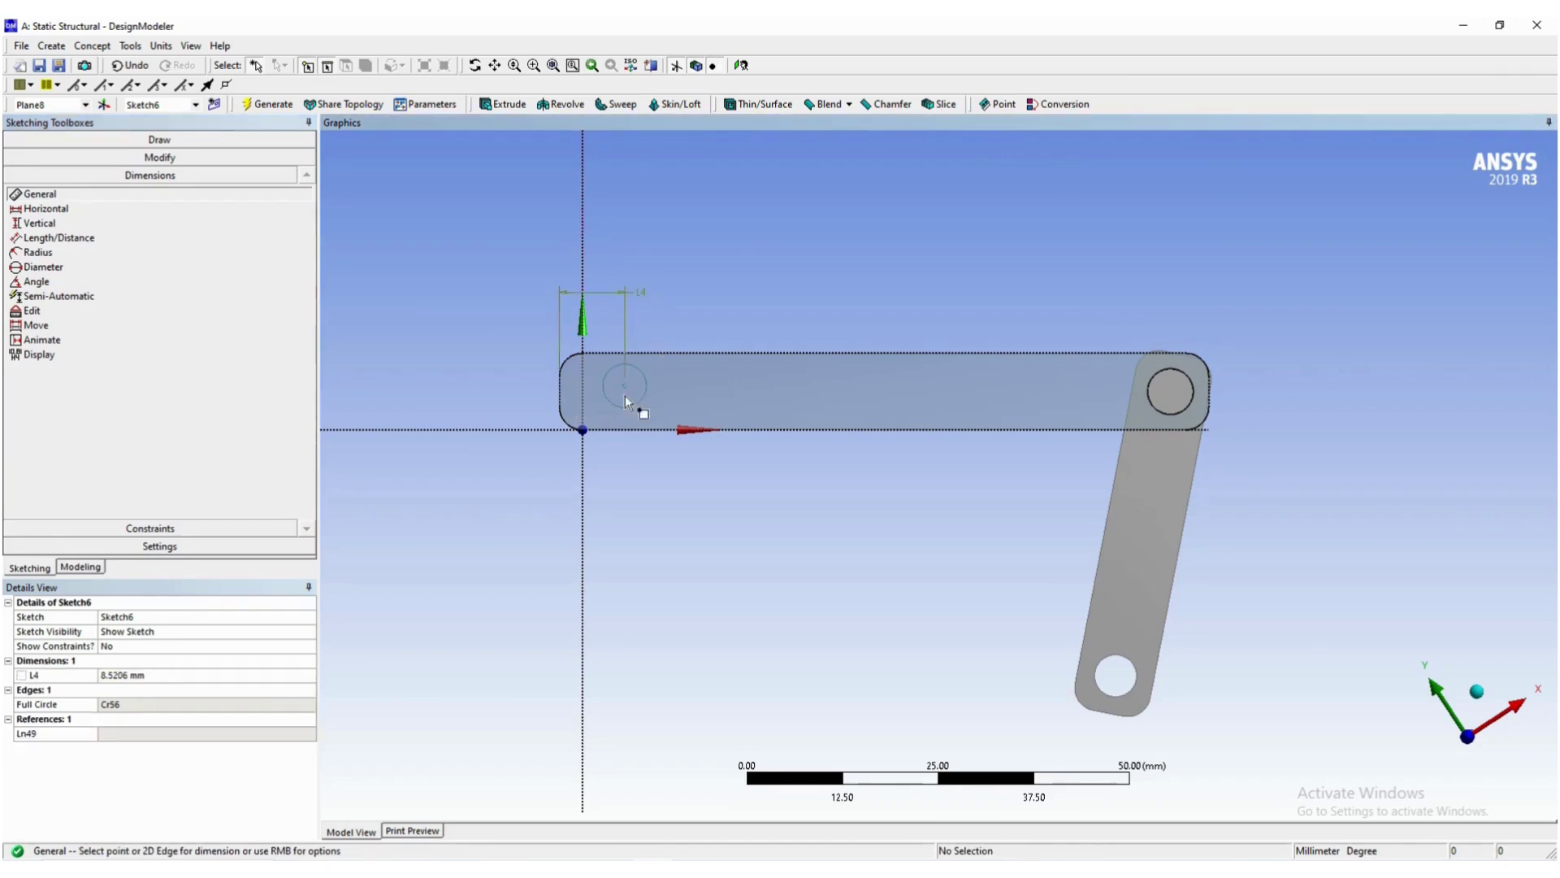
pyautogui.click(176, 676)
pyautogui.write('5')
pyautogui.press('Return')
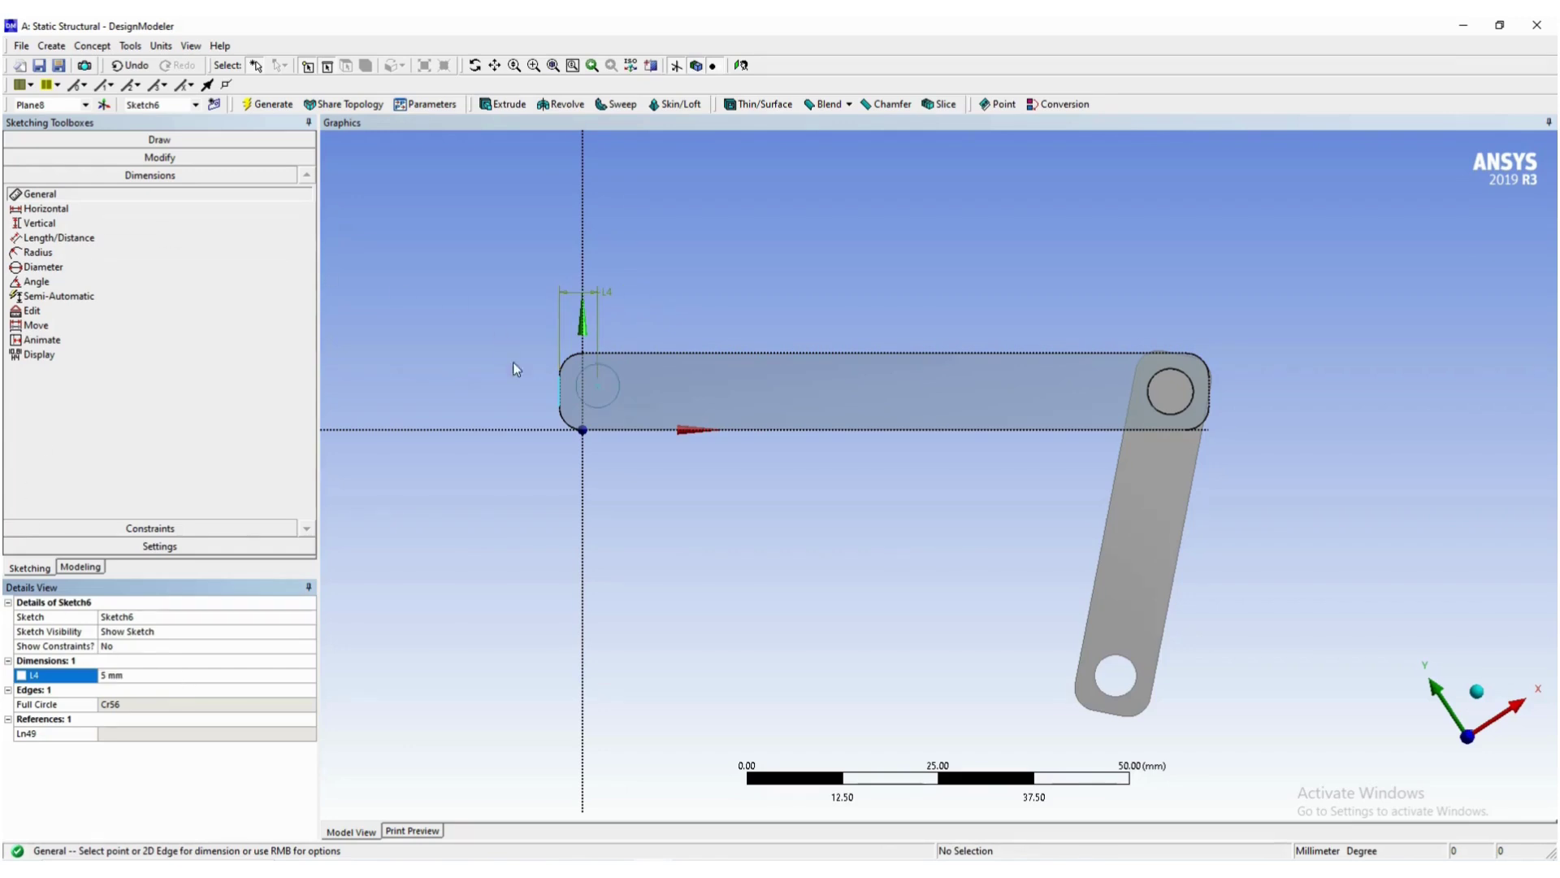
# Dimension the circle's diameter at the long link's free end and set it to 5 mm.
pyautogui.click(616, 377)
pyautogui.click(697, 274)
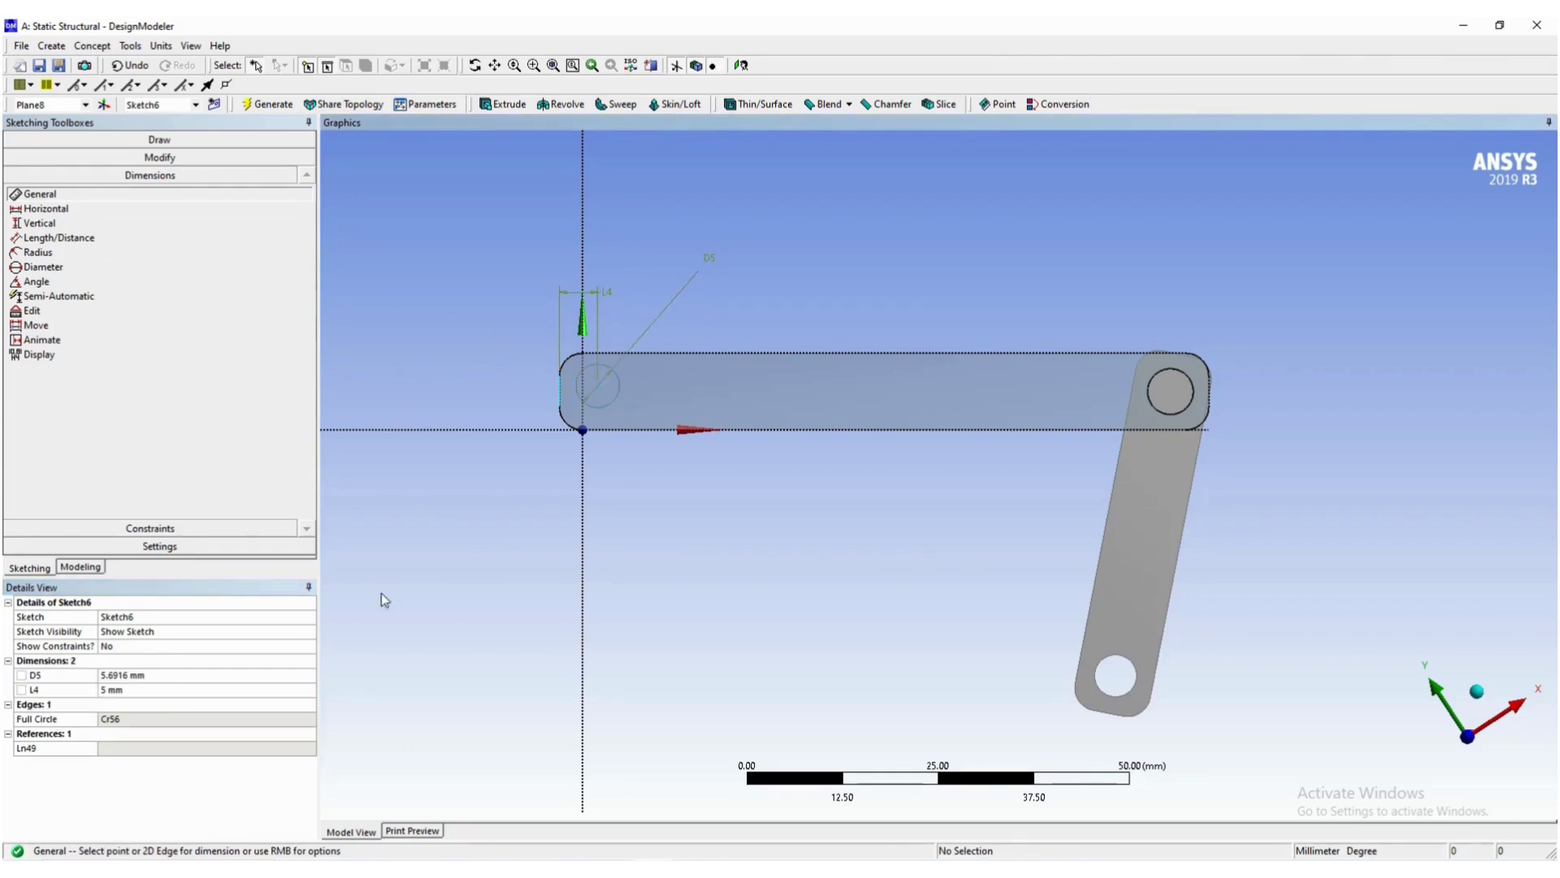
pyautogui.click(134, 676)
pyautogui.write('5')
pyautogui.press('Return')
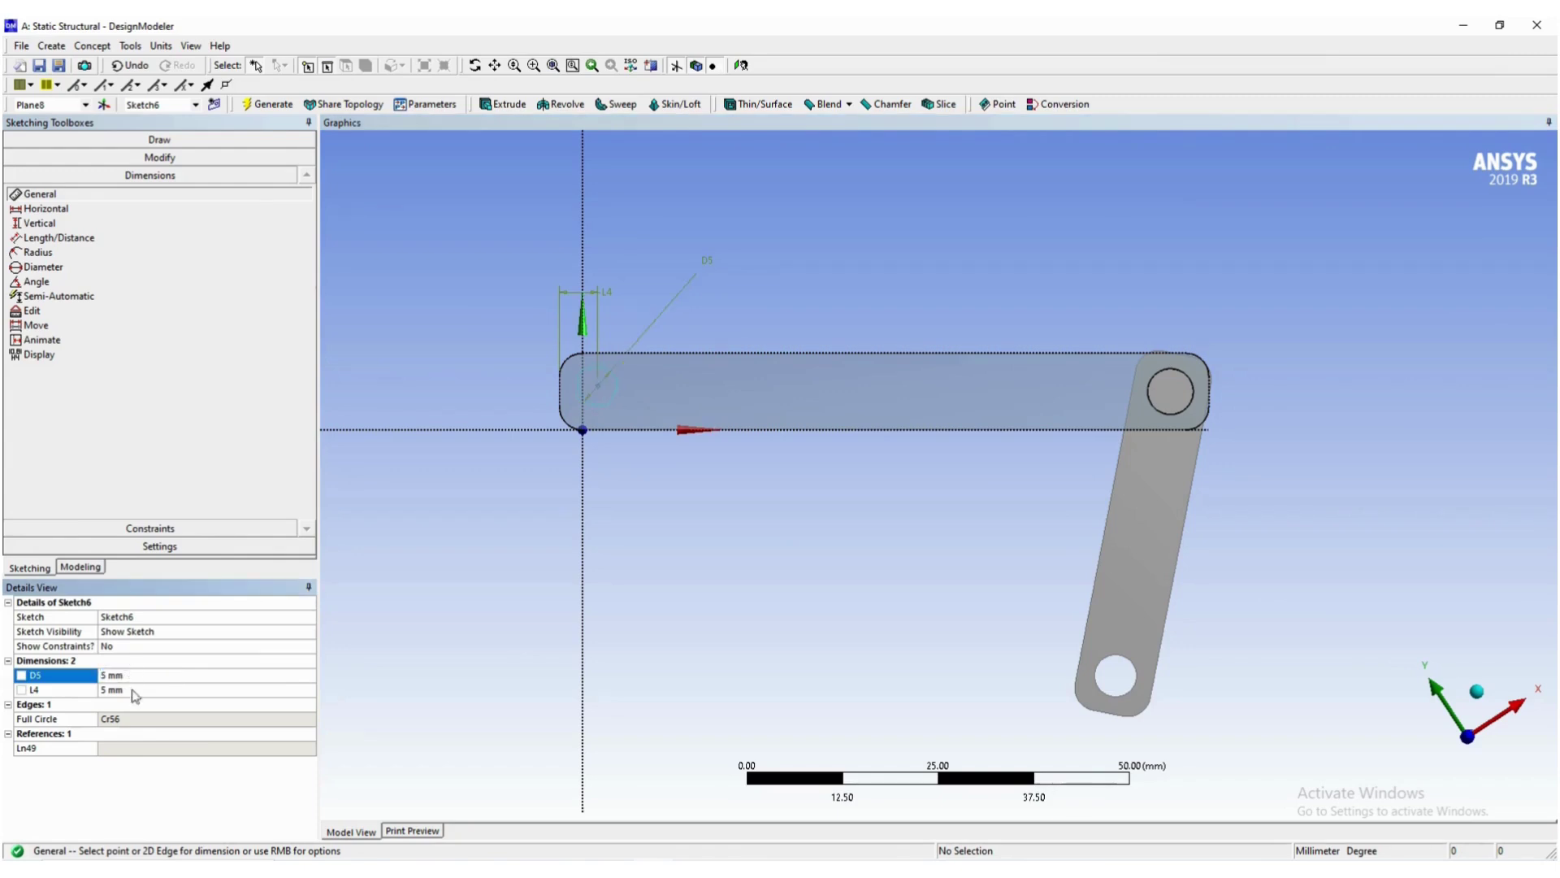
# Dimension the distance from the long link's upper long edge to the circle's centre and set it to 5 mm.
pyautogui.click(645, 352)
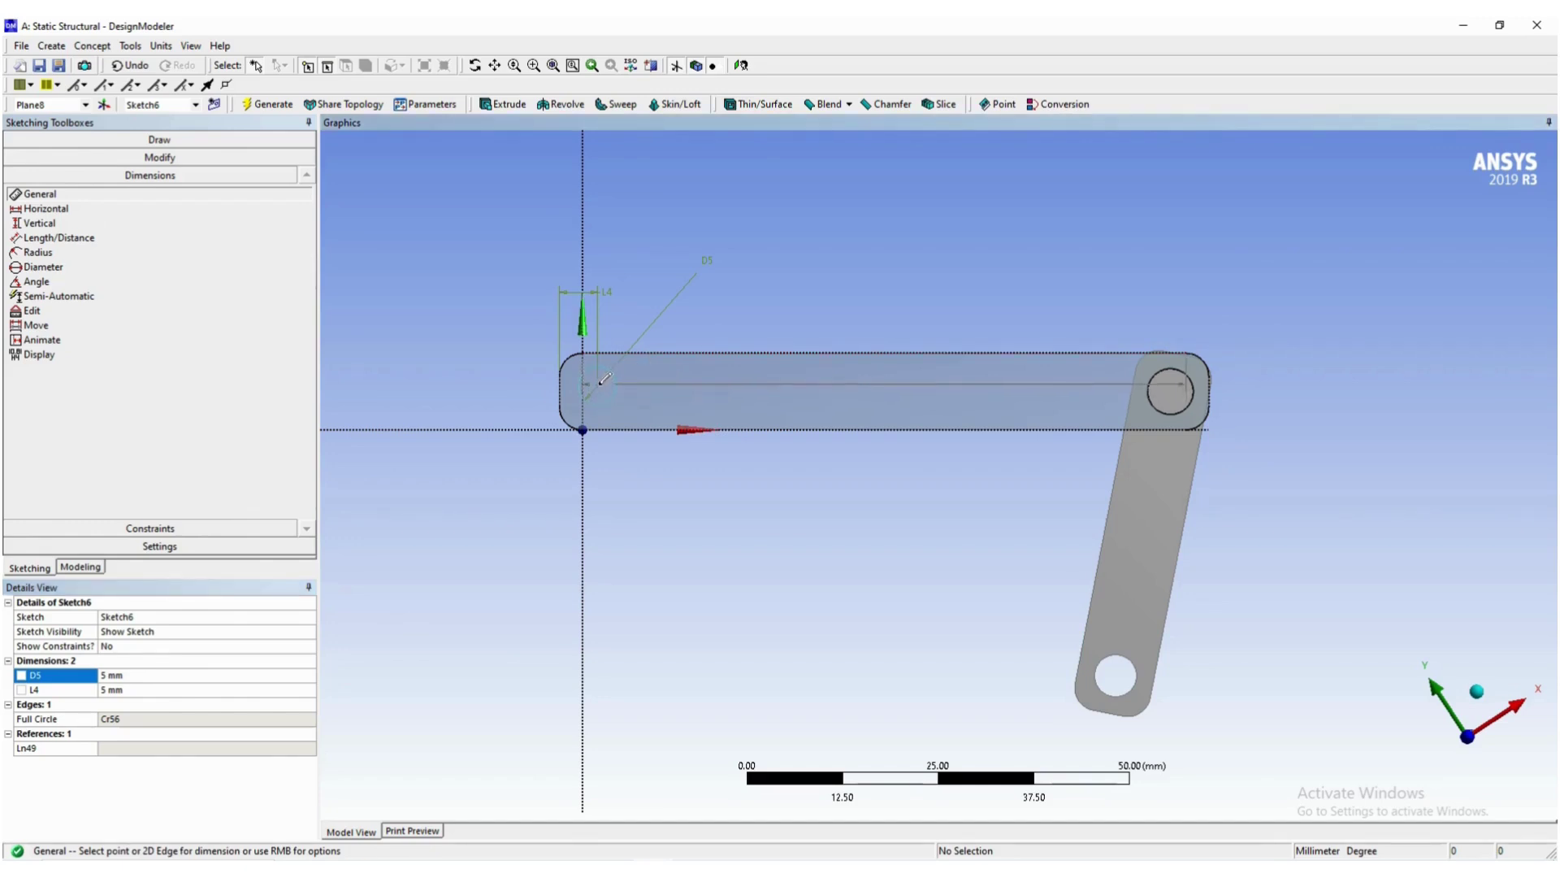
pyautogui.press('Escape')
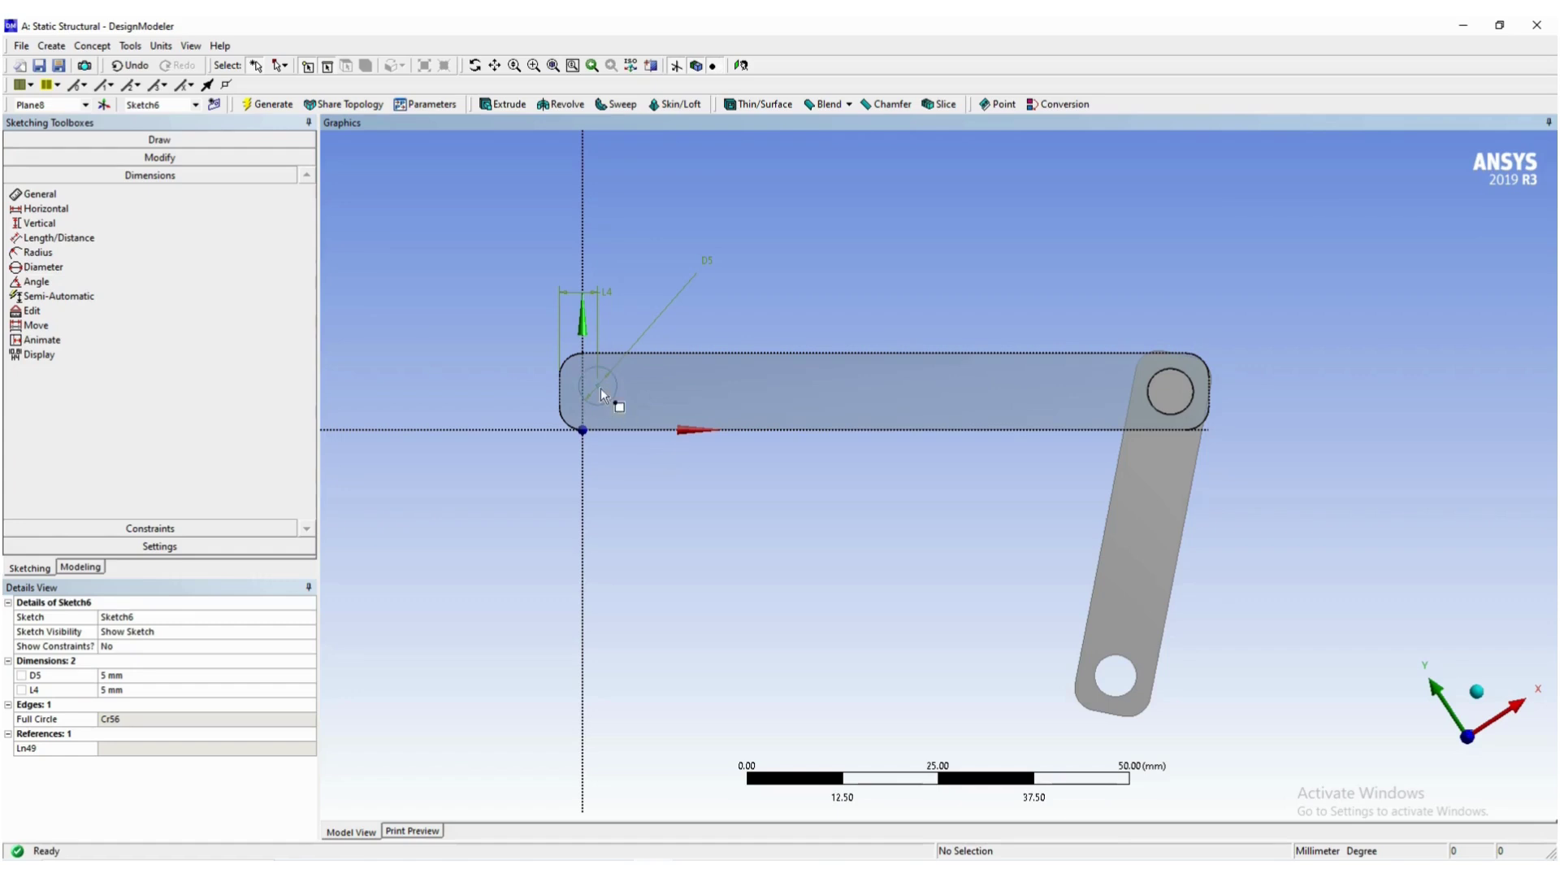
pyautogui.click(600, 388)
pyautogui.keyDown('ctrl'); pyautogui.click(705, 353); pyautogui.keyUp('ctrl')
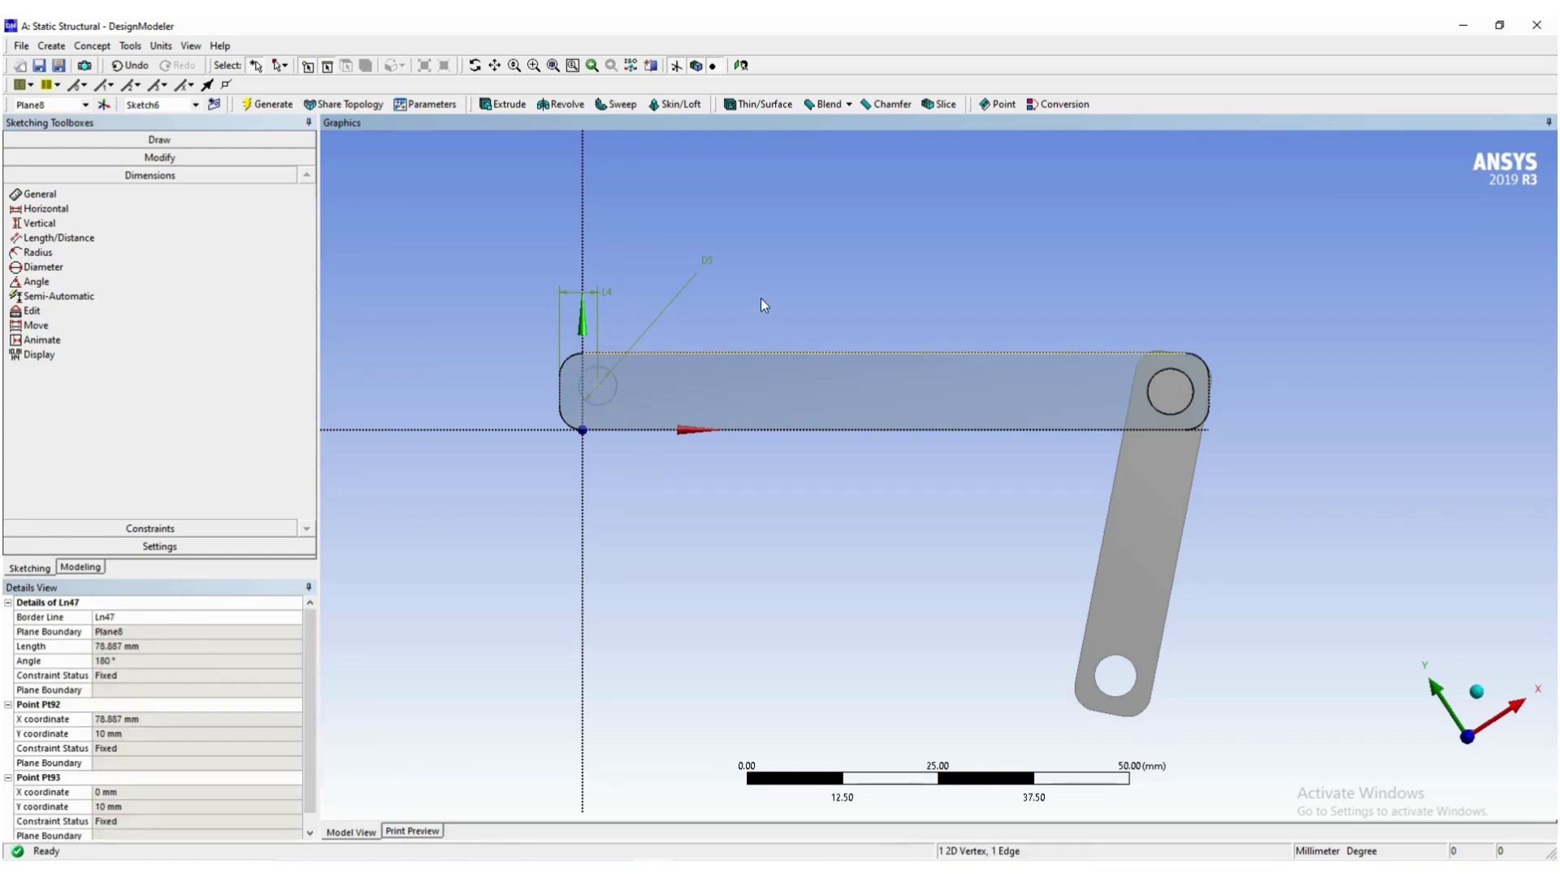
pyautogui.click(110, 195)
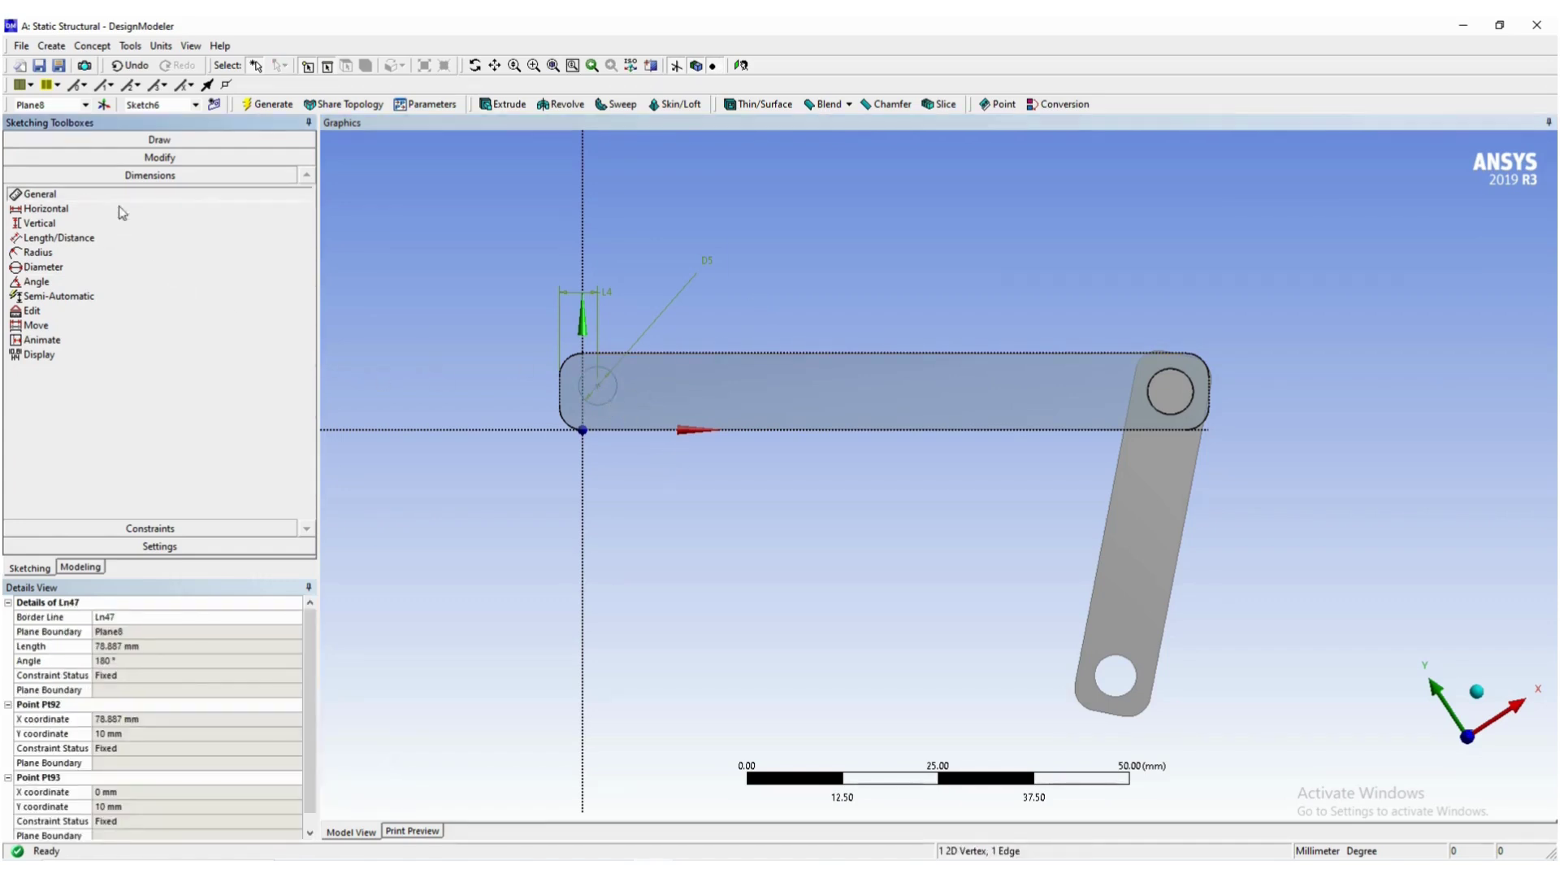
pyautogui.click(598, 387)
pyautogui.click(655, 363)
pyautogui.click(742, 321)
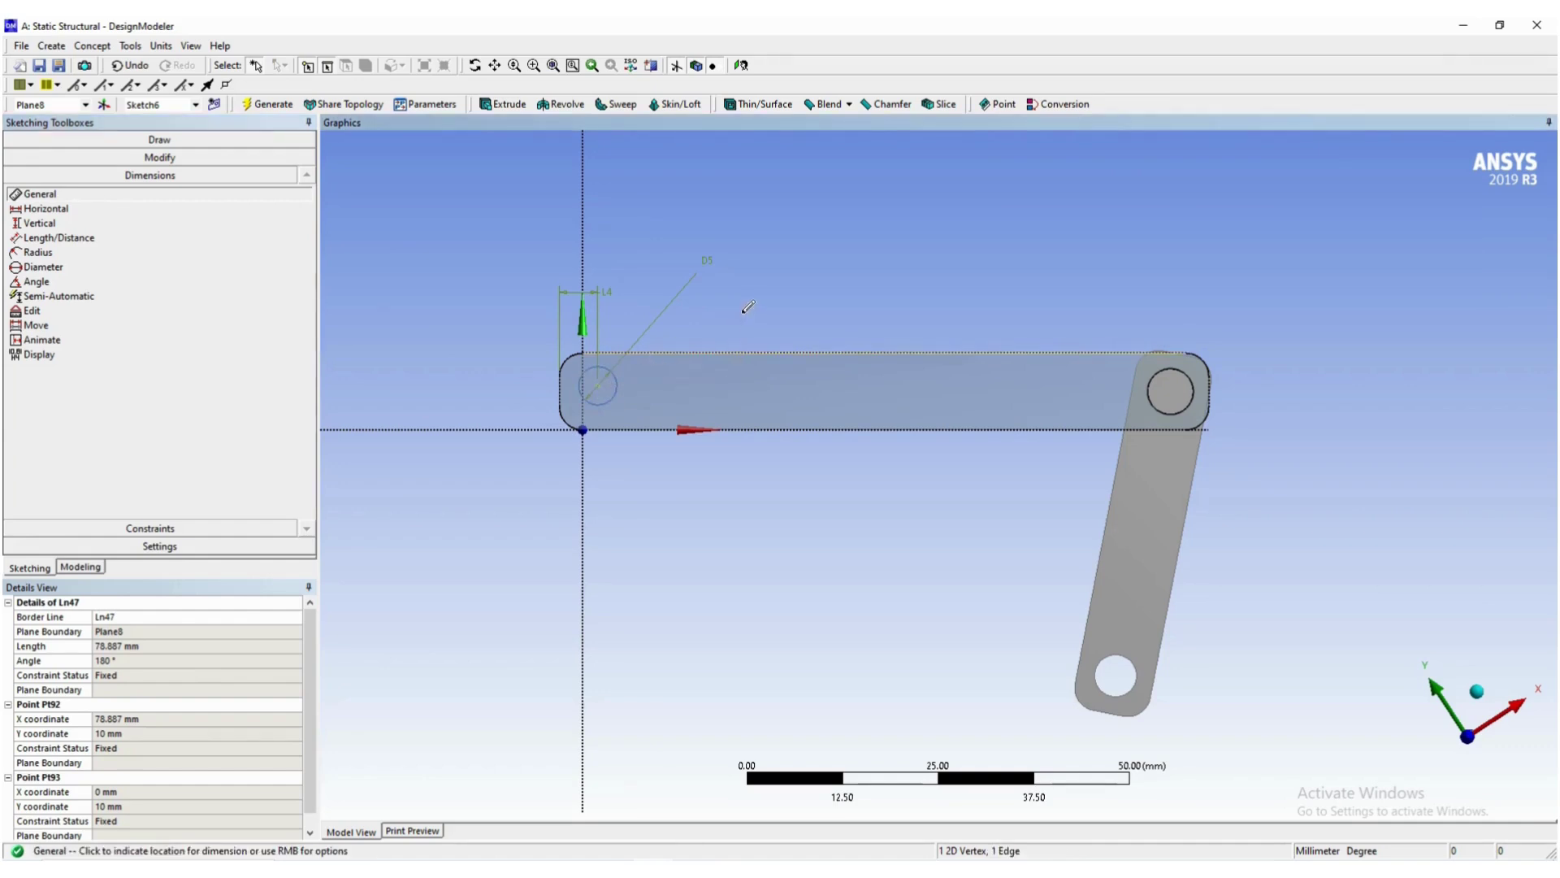
pyautogui.click(133, 705)
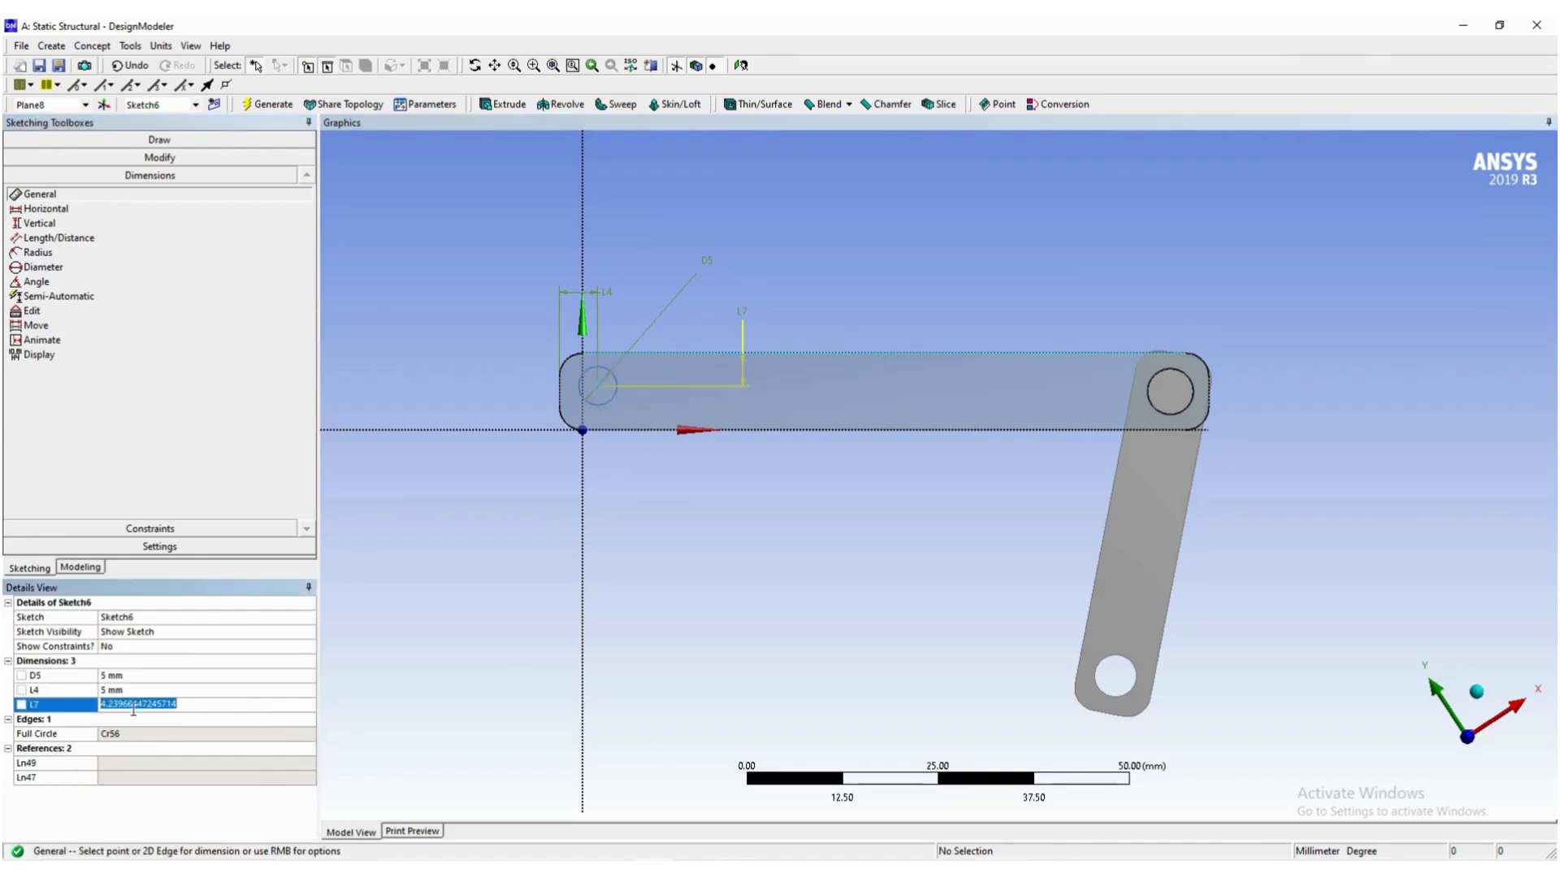
pyautogui.write('5')
pyautogui.press('Return')
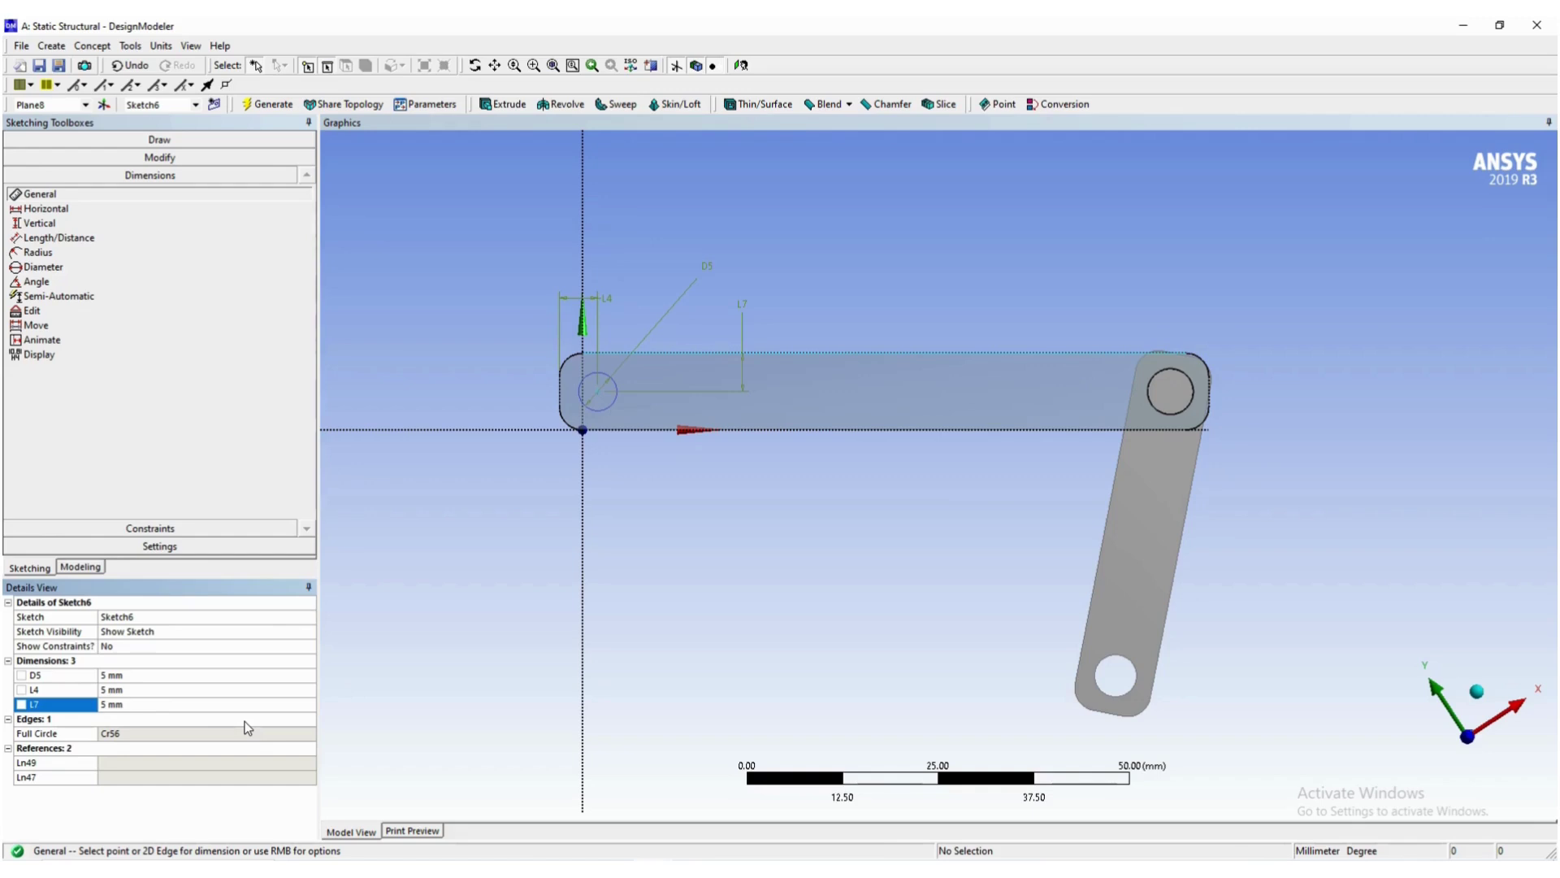
# Switch to the four-bar mechanism guide in Microsoft Word, review how the pin circle is extruded, and return to DesignModeler.
pyautogui.hotkey('alt', 'Tab')
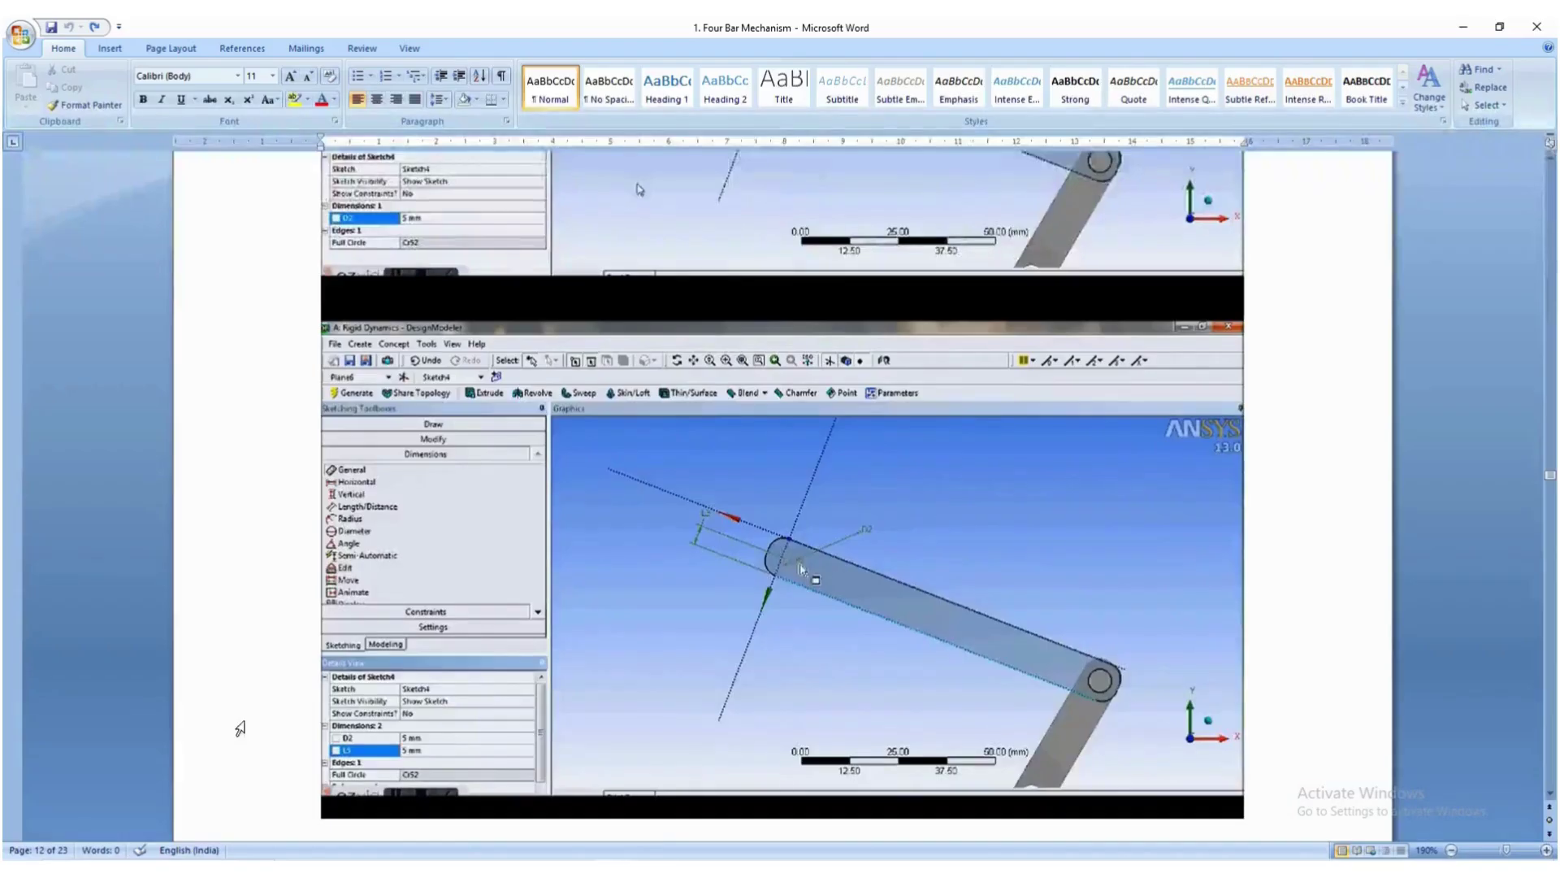
pyautogui.scroll(-2, 298, 750)
pyautogui.scroll(-12, 441, 631)
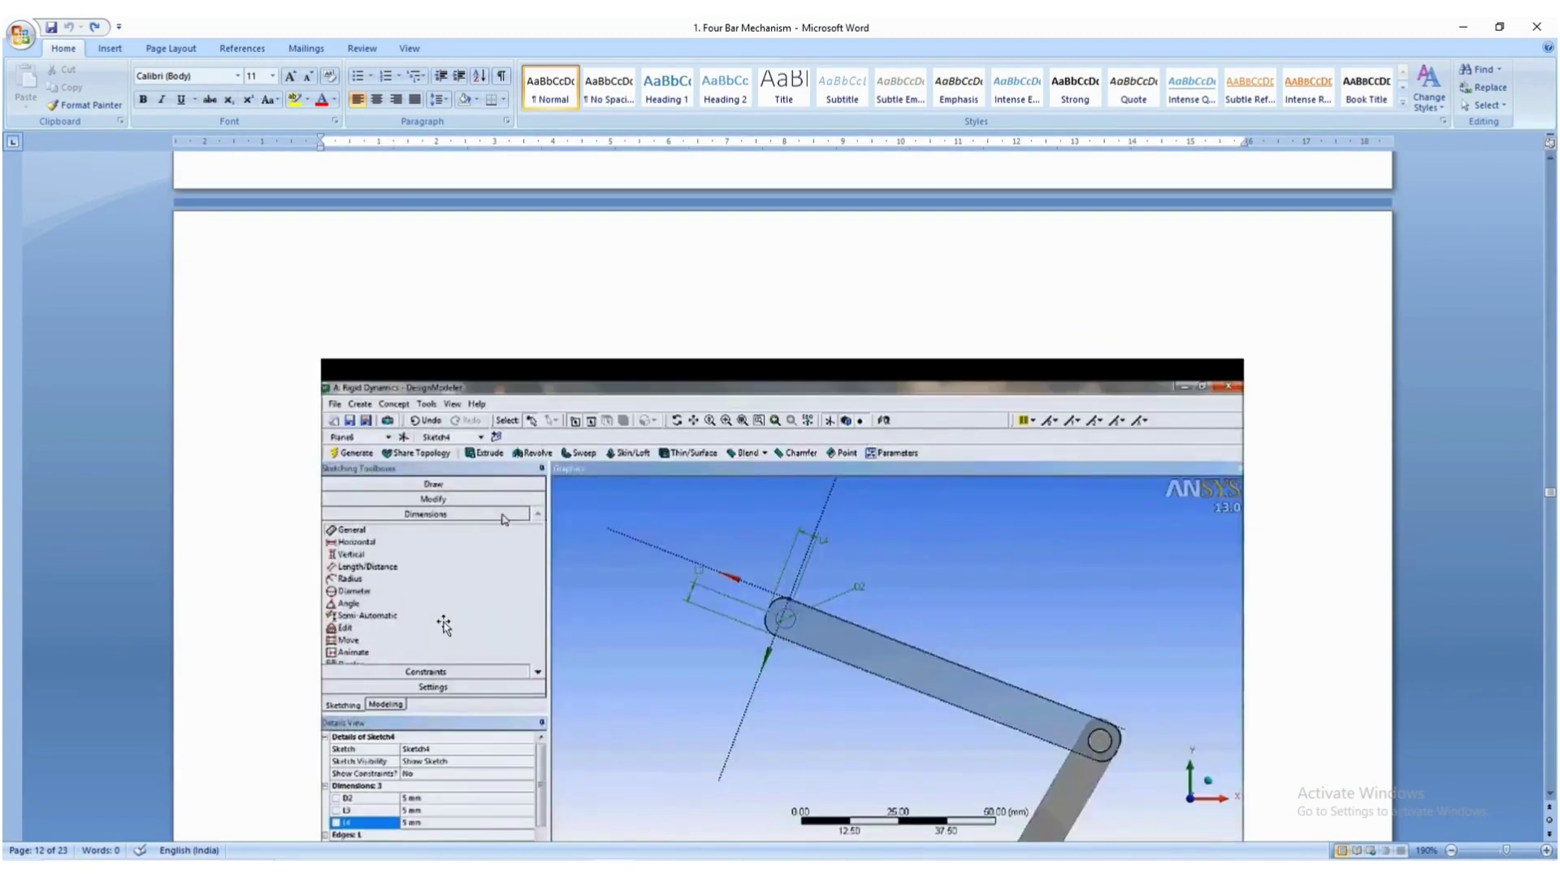
pyautogui.scroll(-5, 444, 624)
pyautogui.scroll(-2, 433, 555)
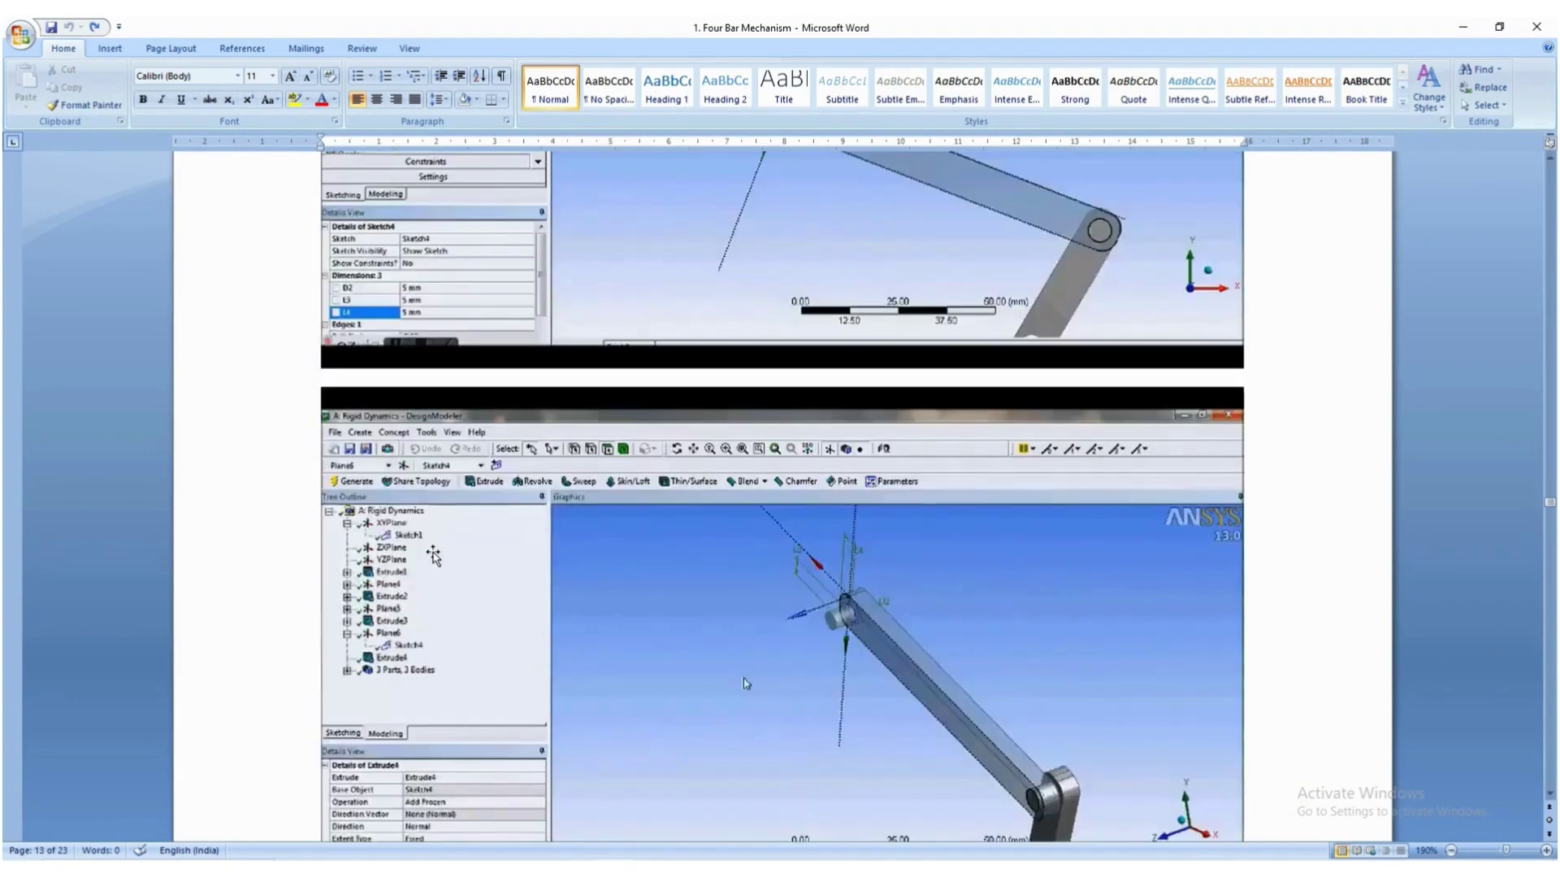
pyautogui.scroll(-2, 433, 555)
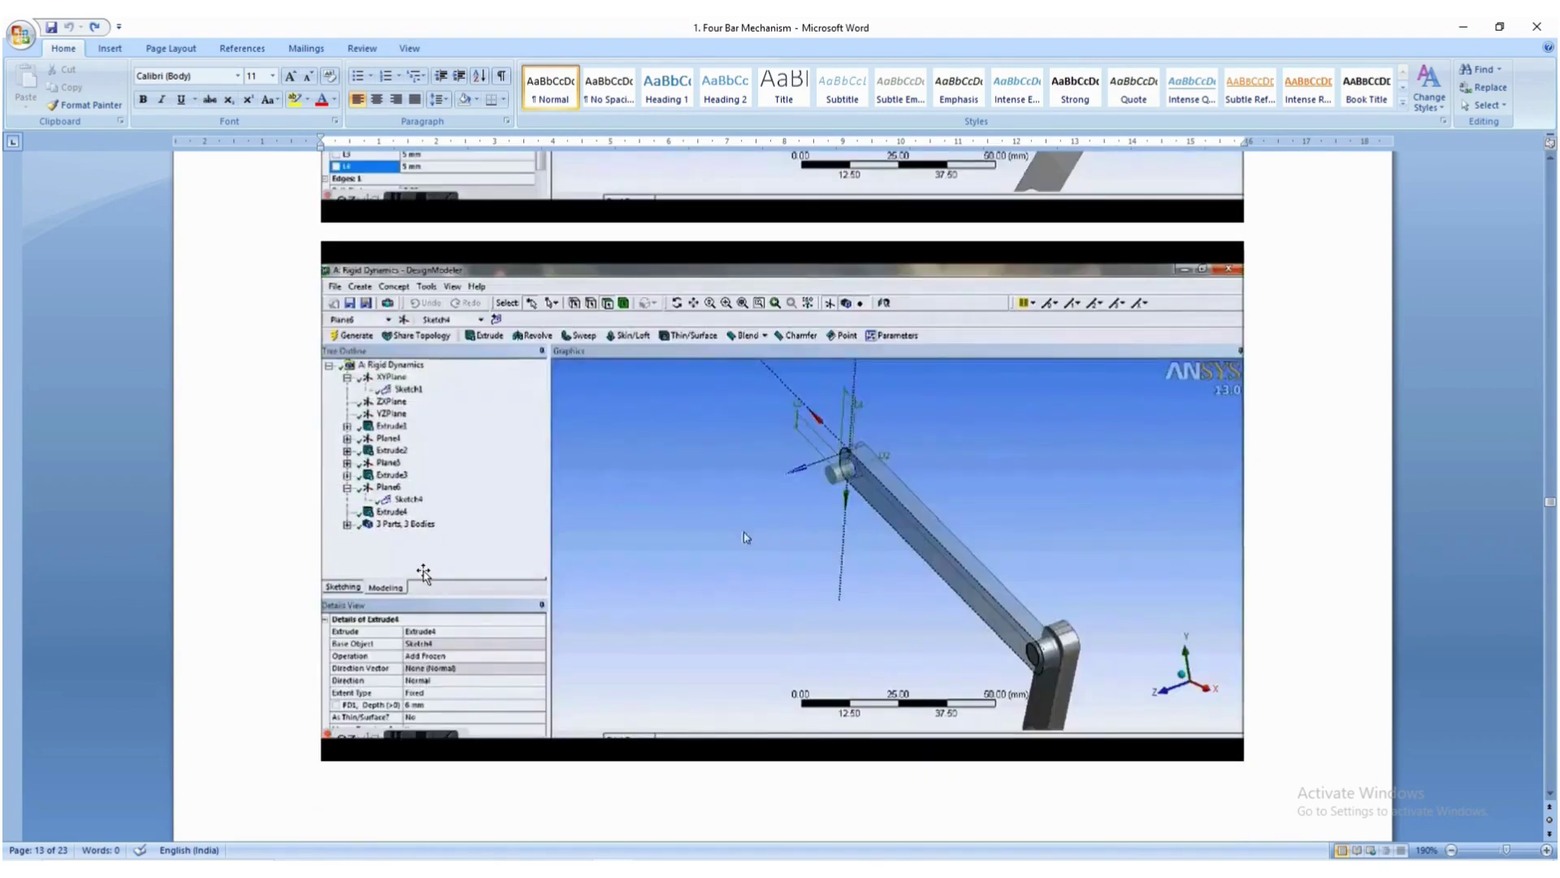
pyautogui.hotkey('alt', 'Tab')
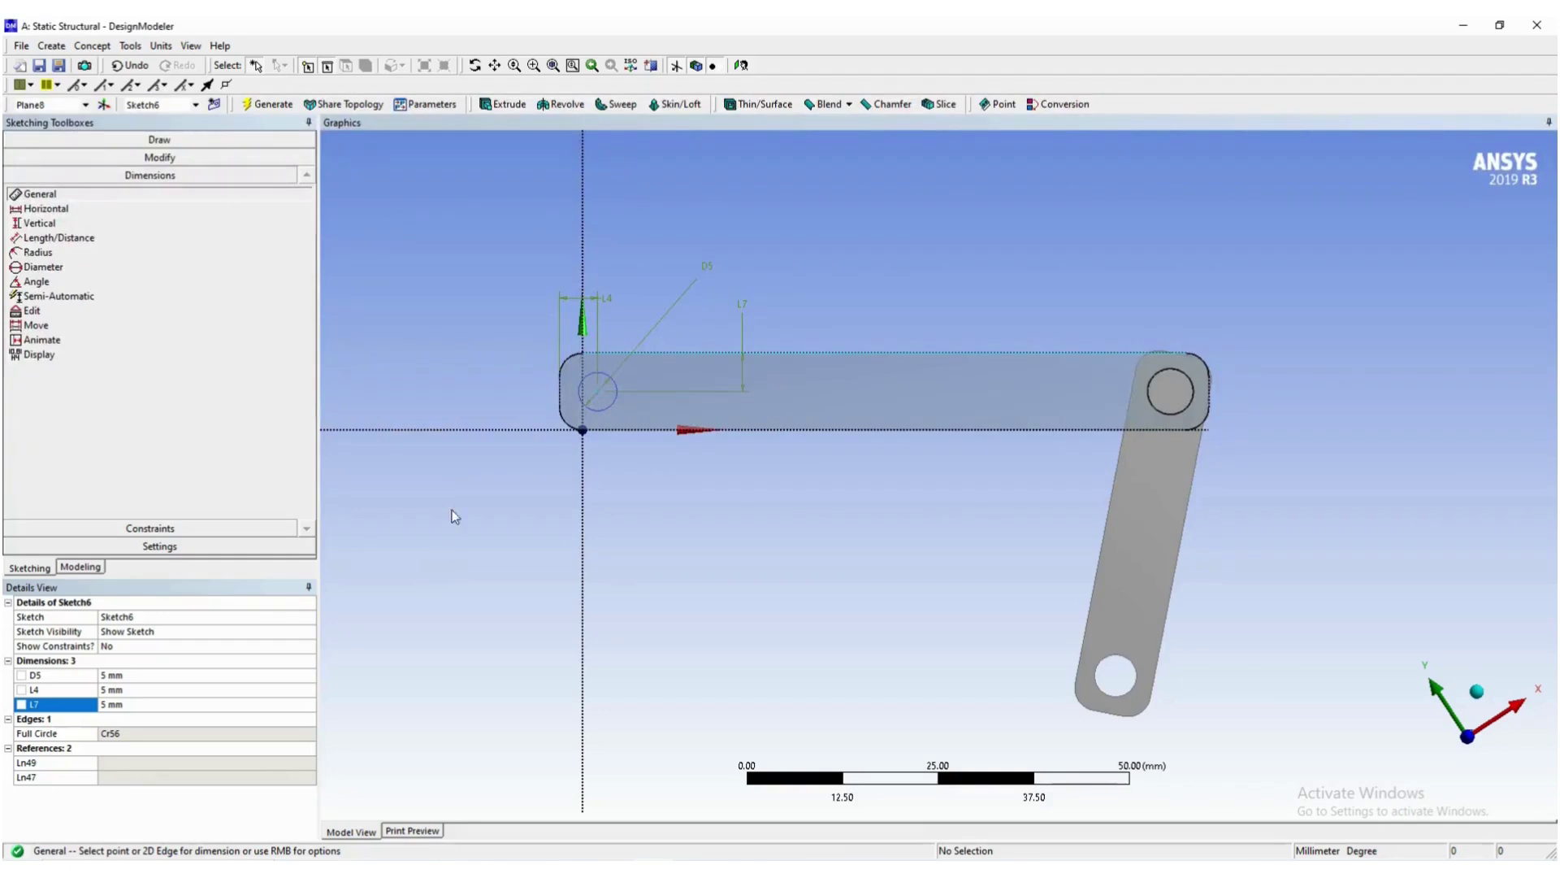
# Extrude the pin circle sketch 6 mm in the normal direction with Add Material, working in an isometric view.
pyautogui.click(92, 567)
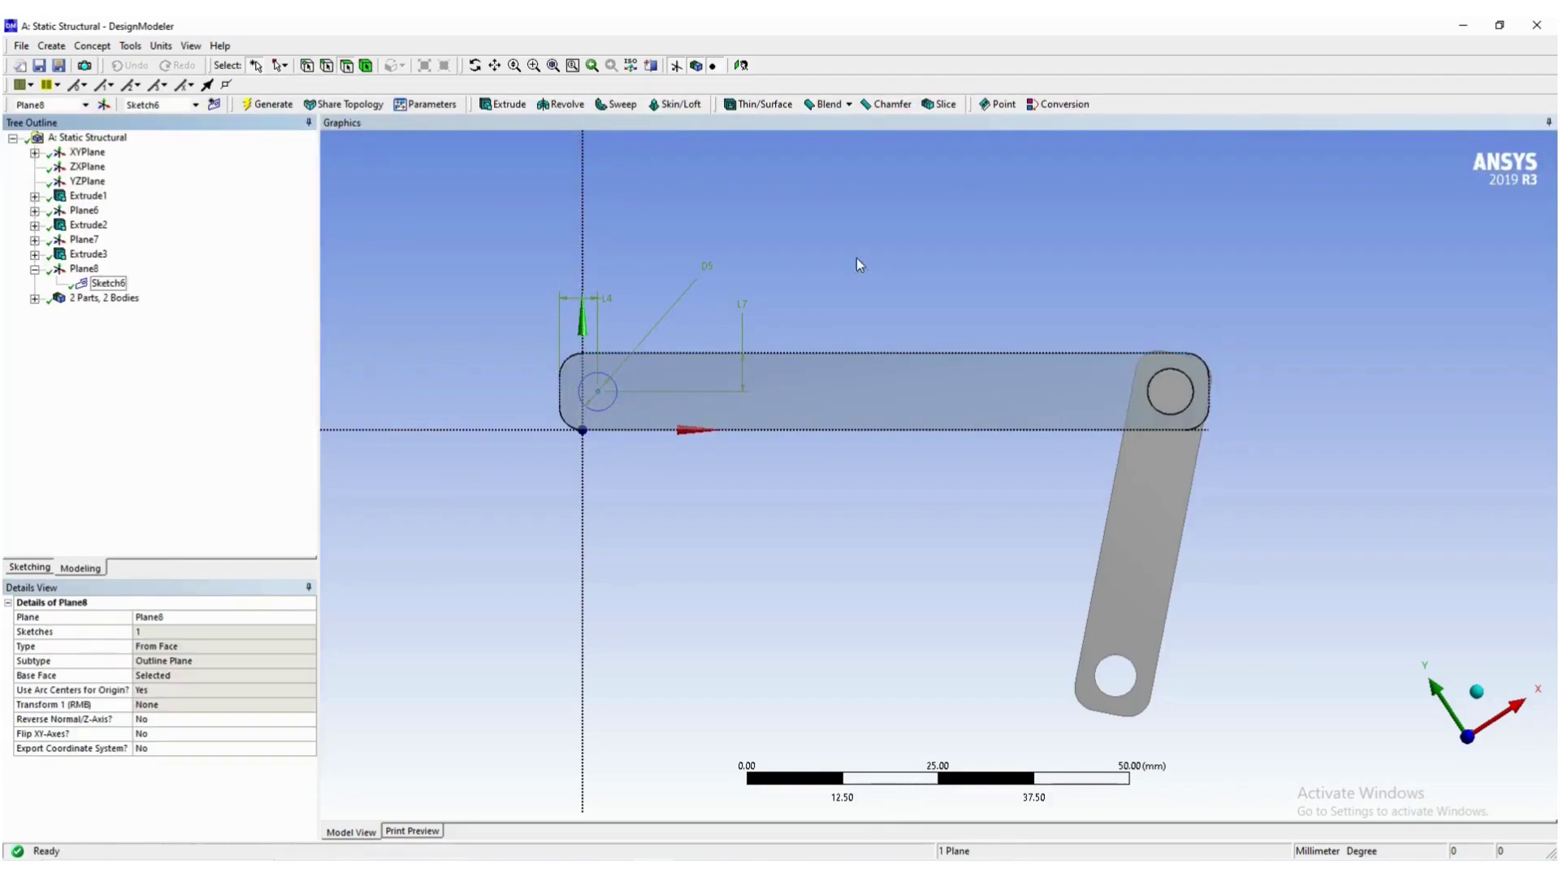
pyautogui.rightClick(861, 237)
pyautogui.click(892, 303)
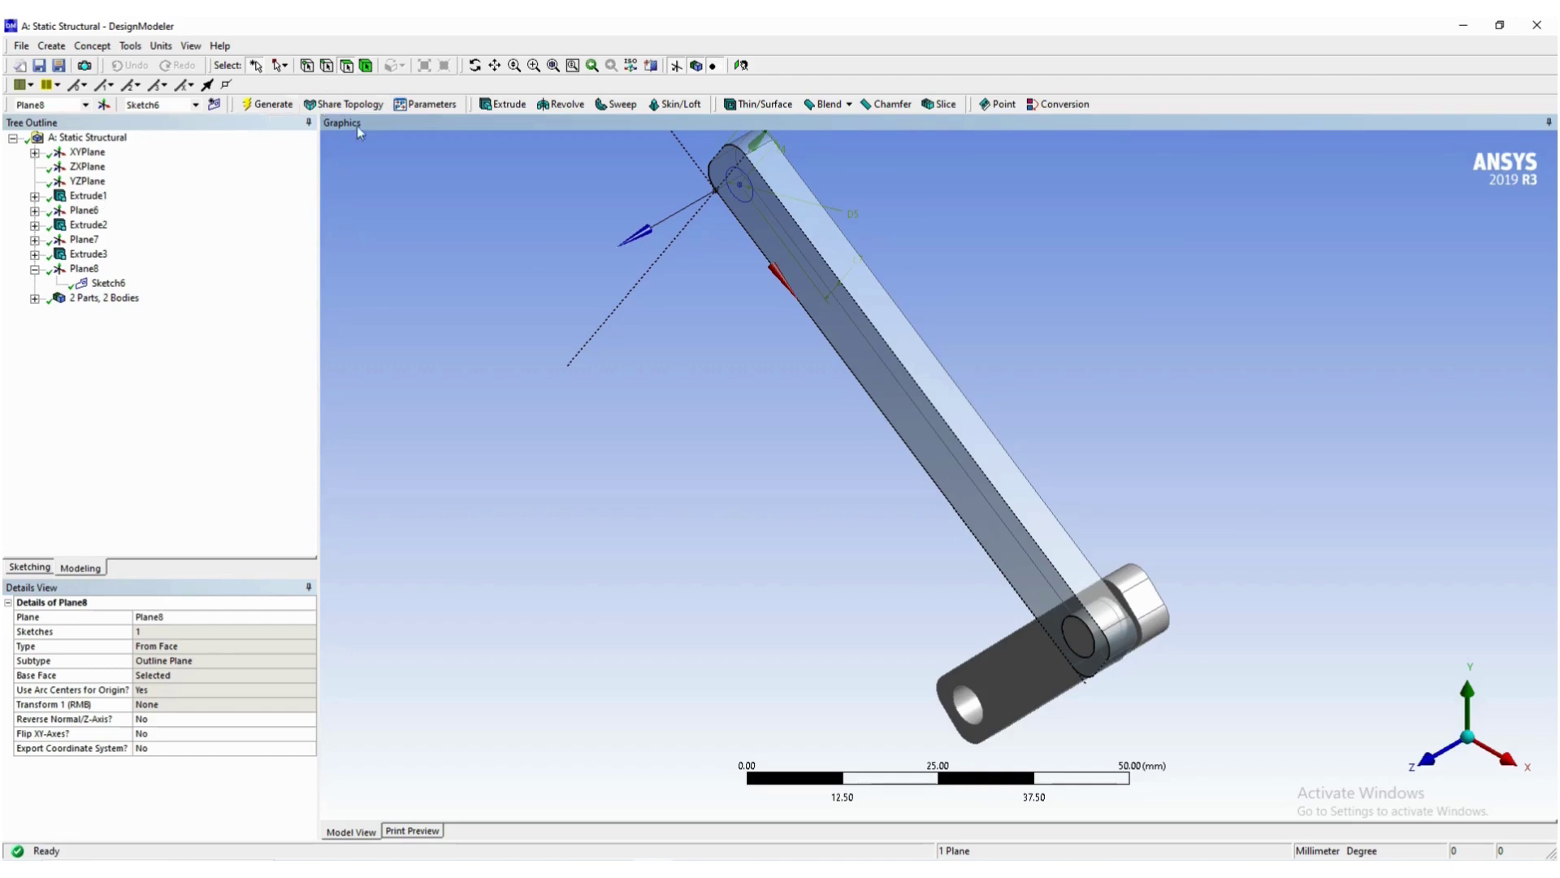
pyautogui.click(492, 104)
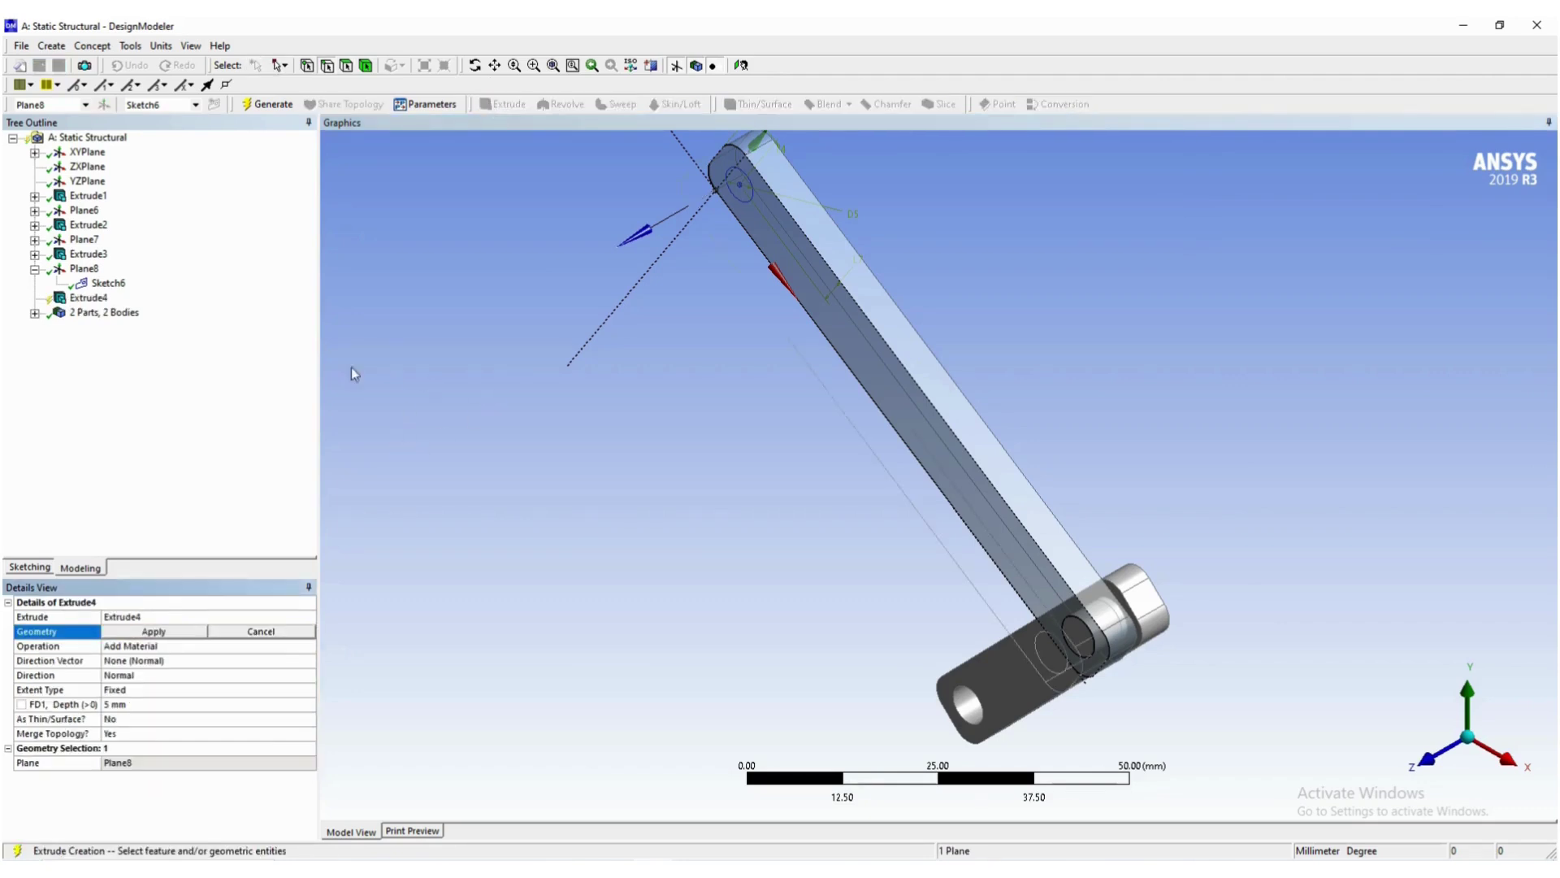
pyautogui.click(745, 196)
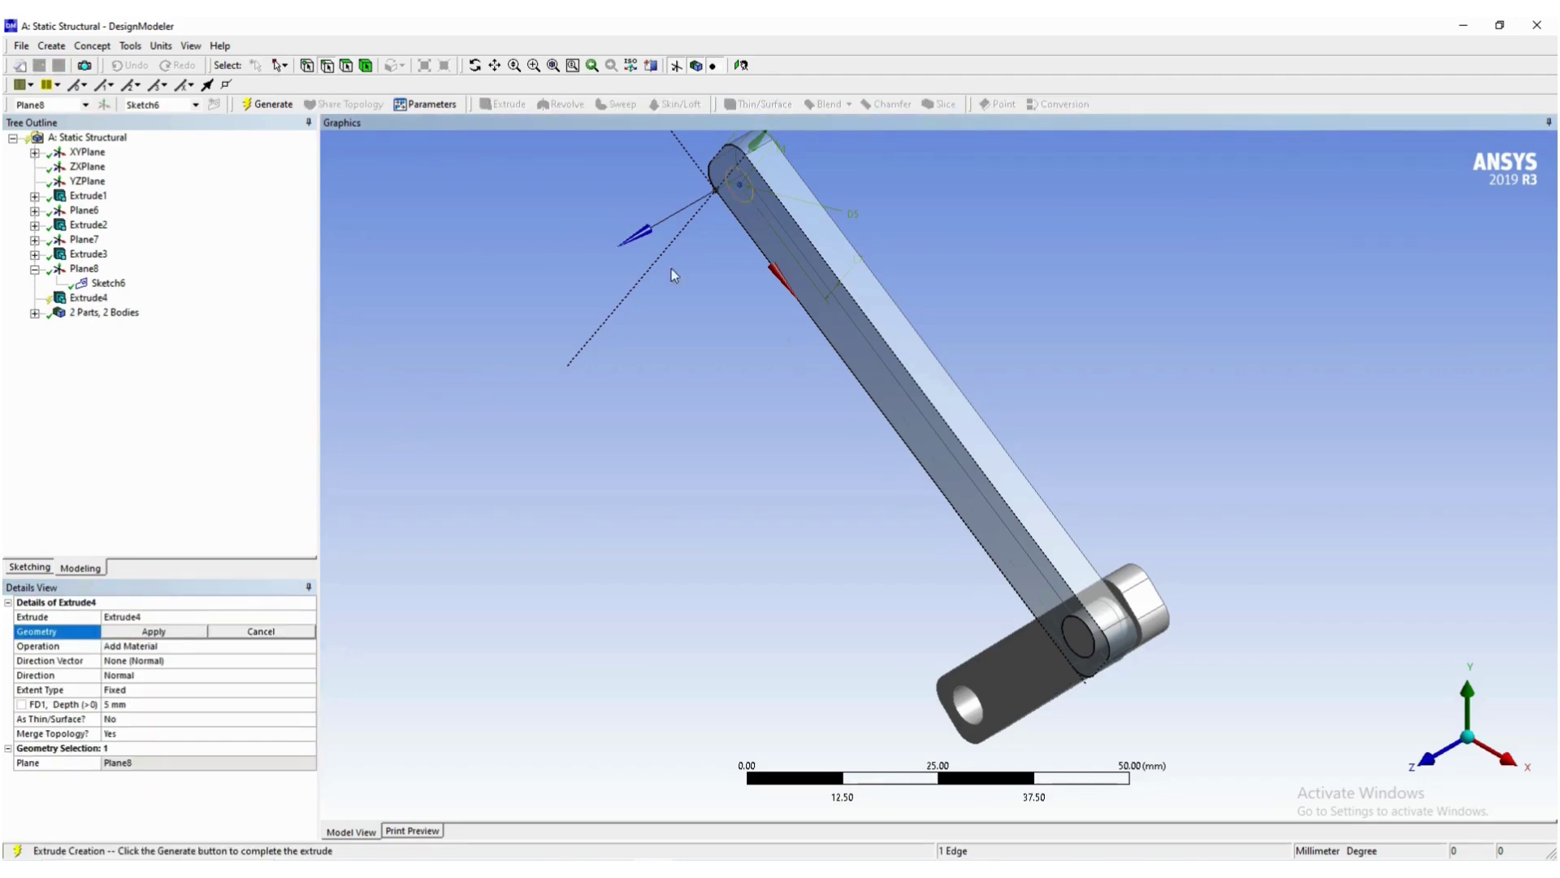
pyautogui.click(179, 636)
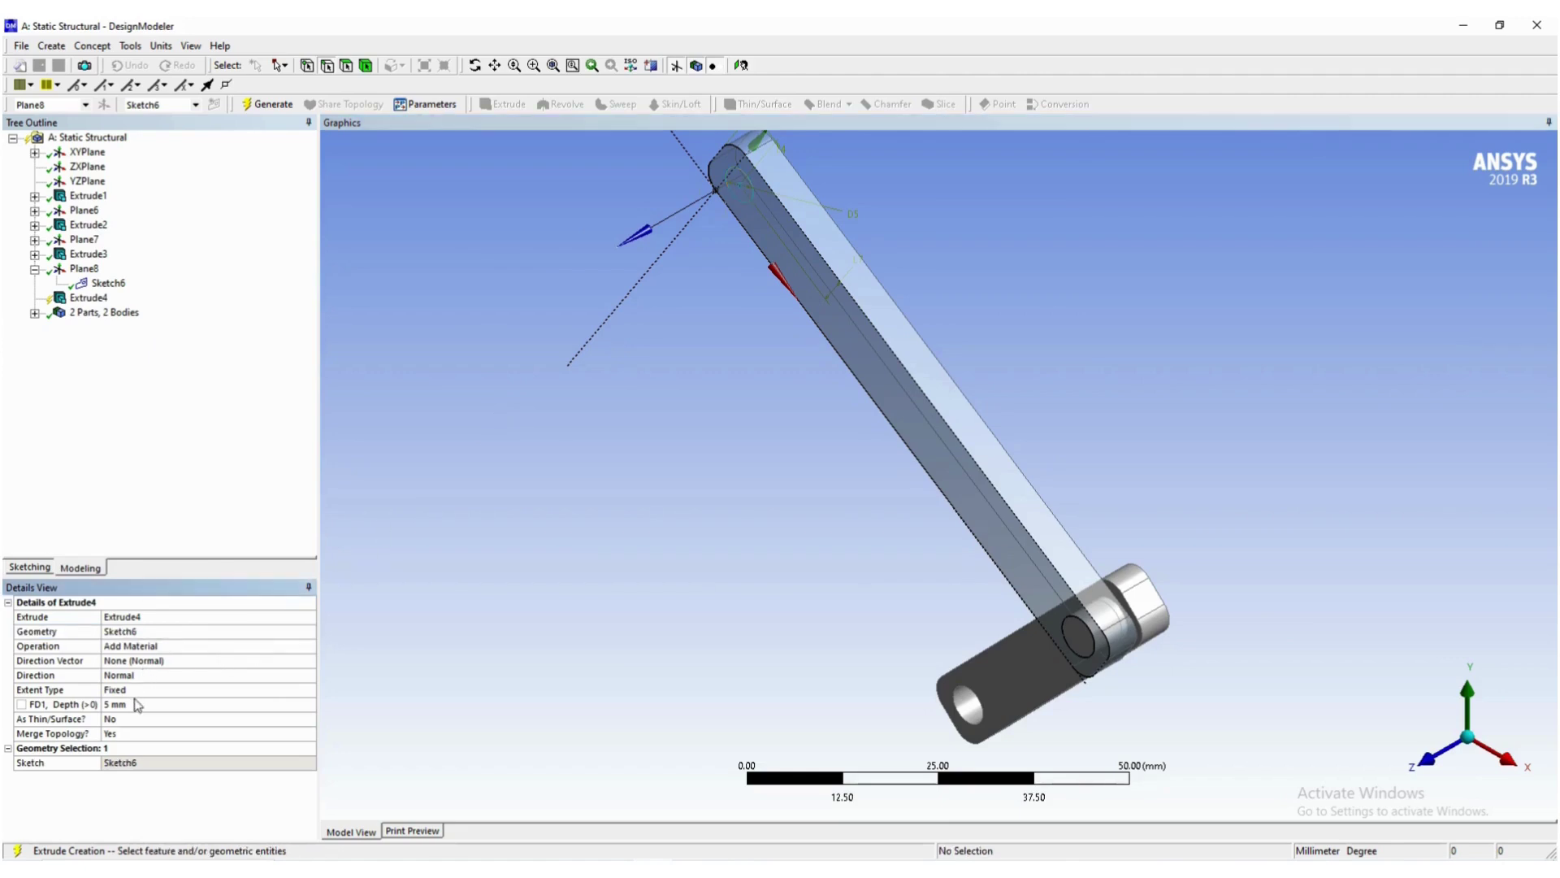
pyautogui.click(136, 705)
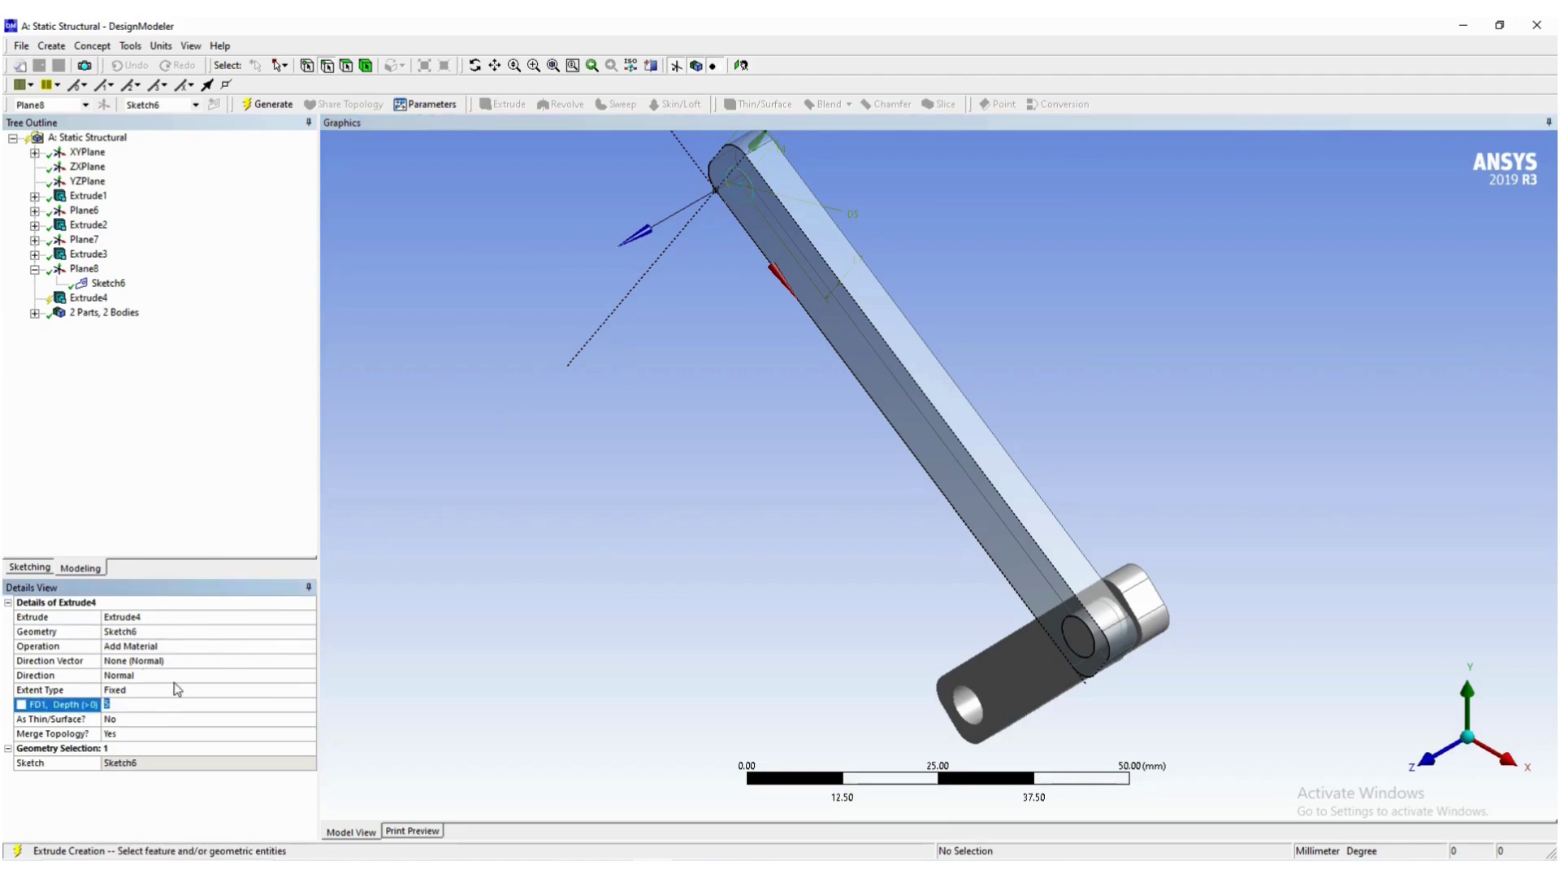
pyautogui.press('Return')
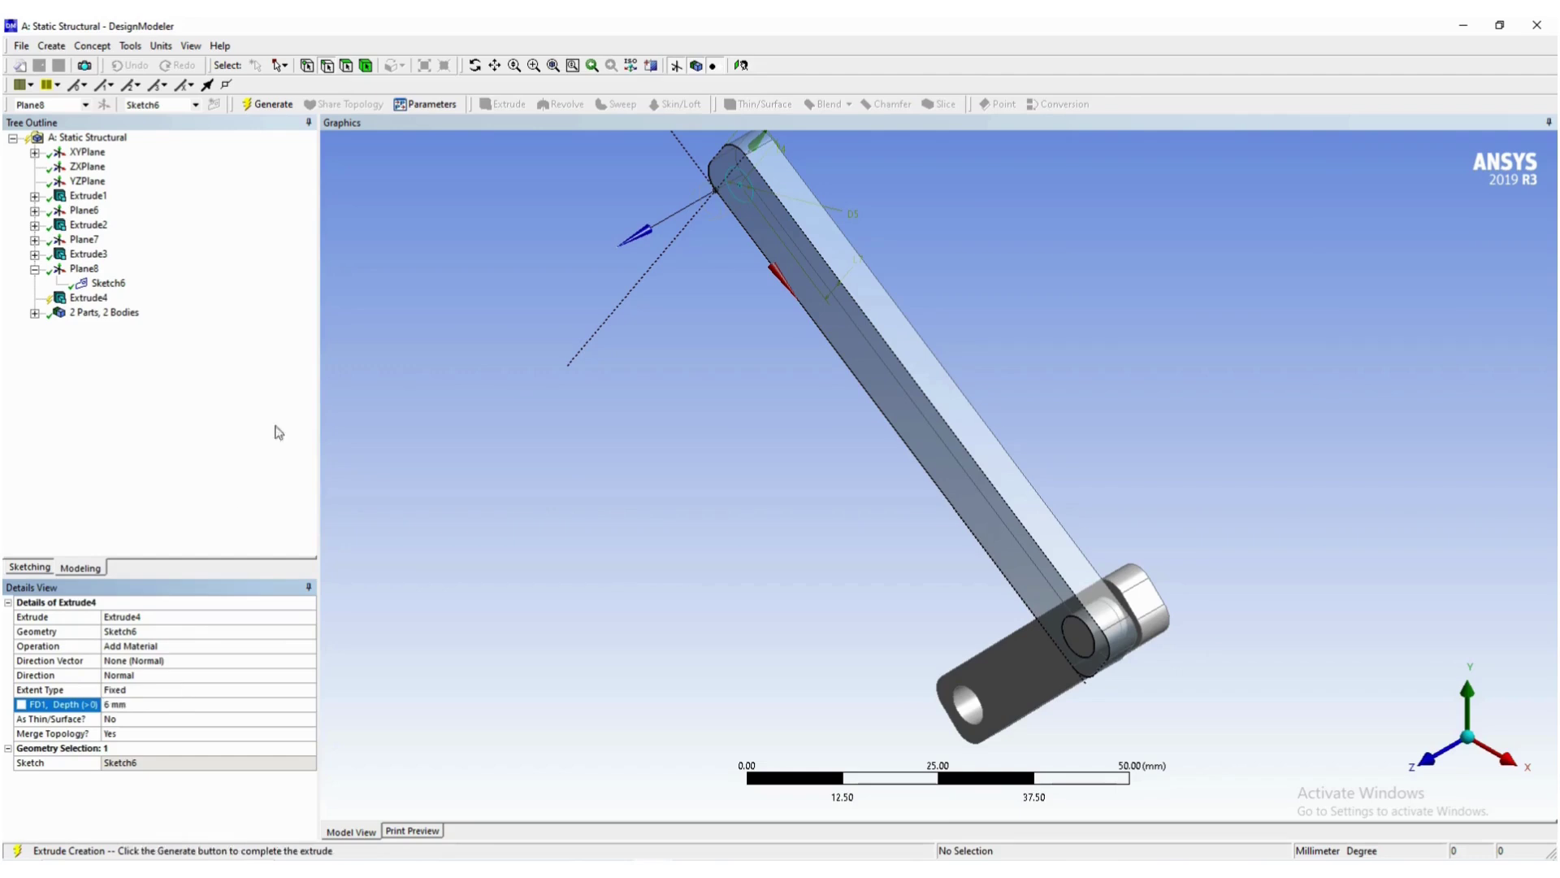
pyautogui.click(271, 105)
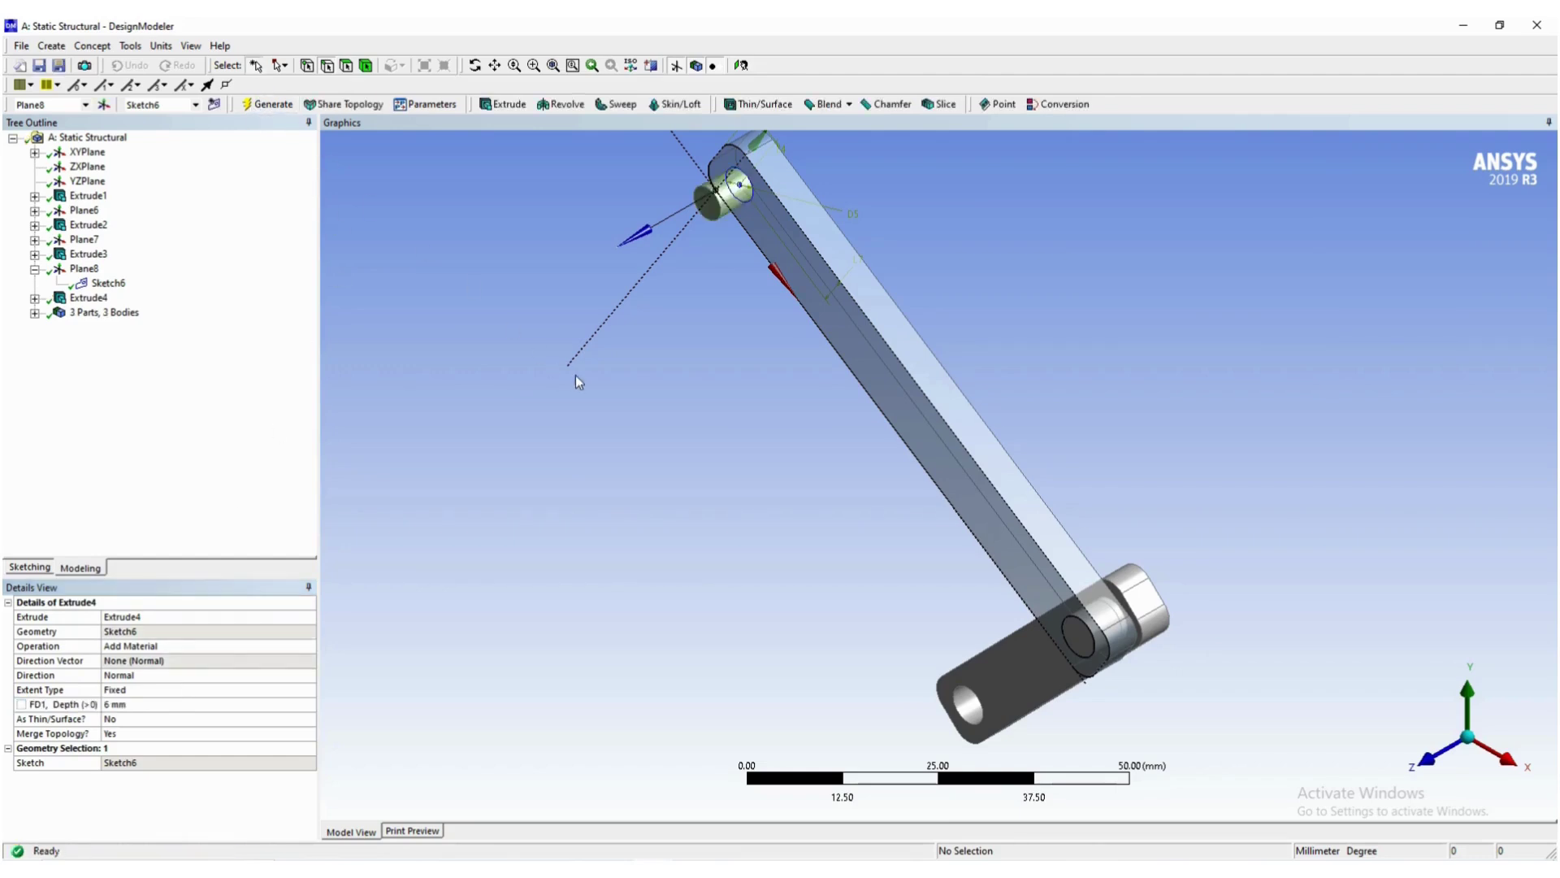
# Turn off frozen body transparency and expand the model's list of parts and bodies.
pyautogui.click(195, 45)
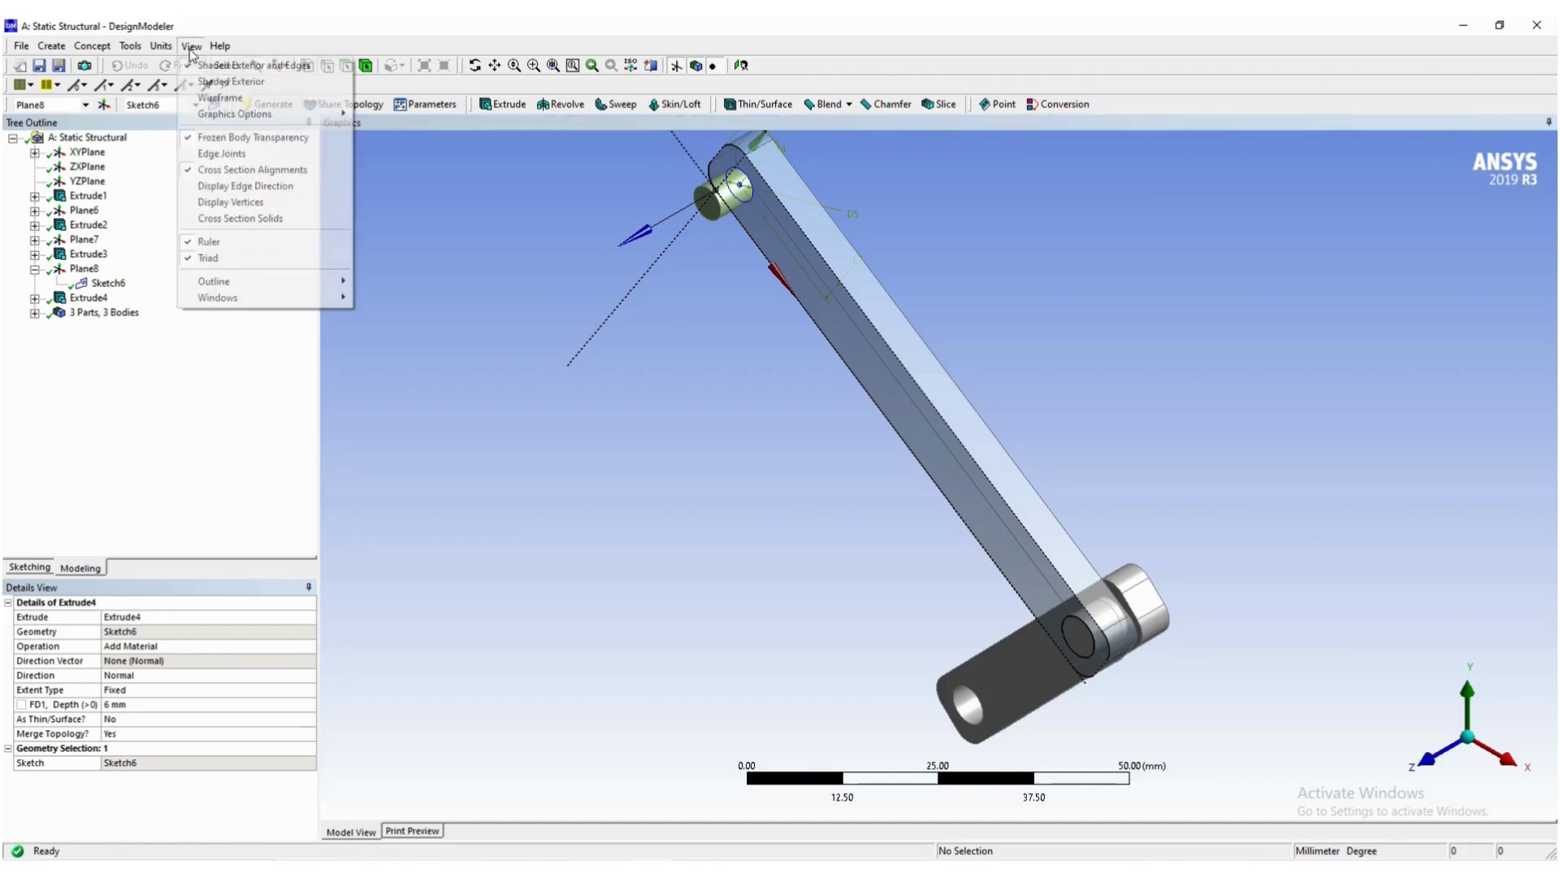
pyautogui.click(218, 137)
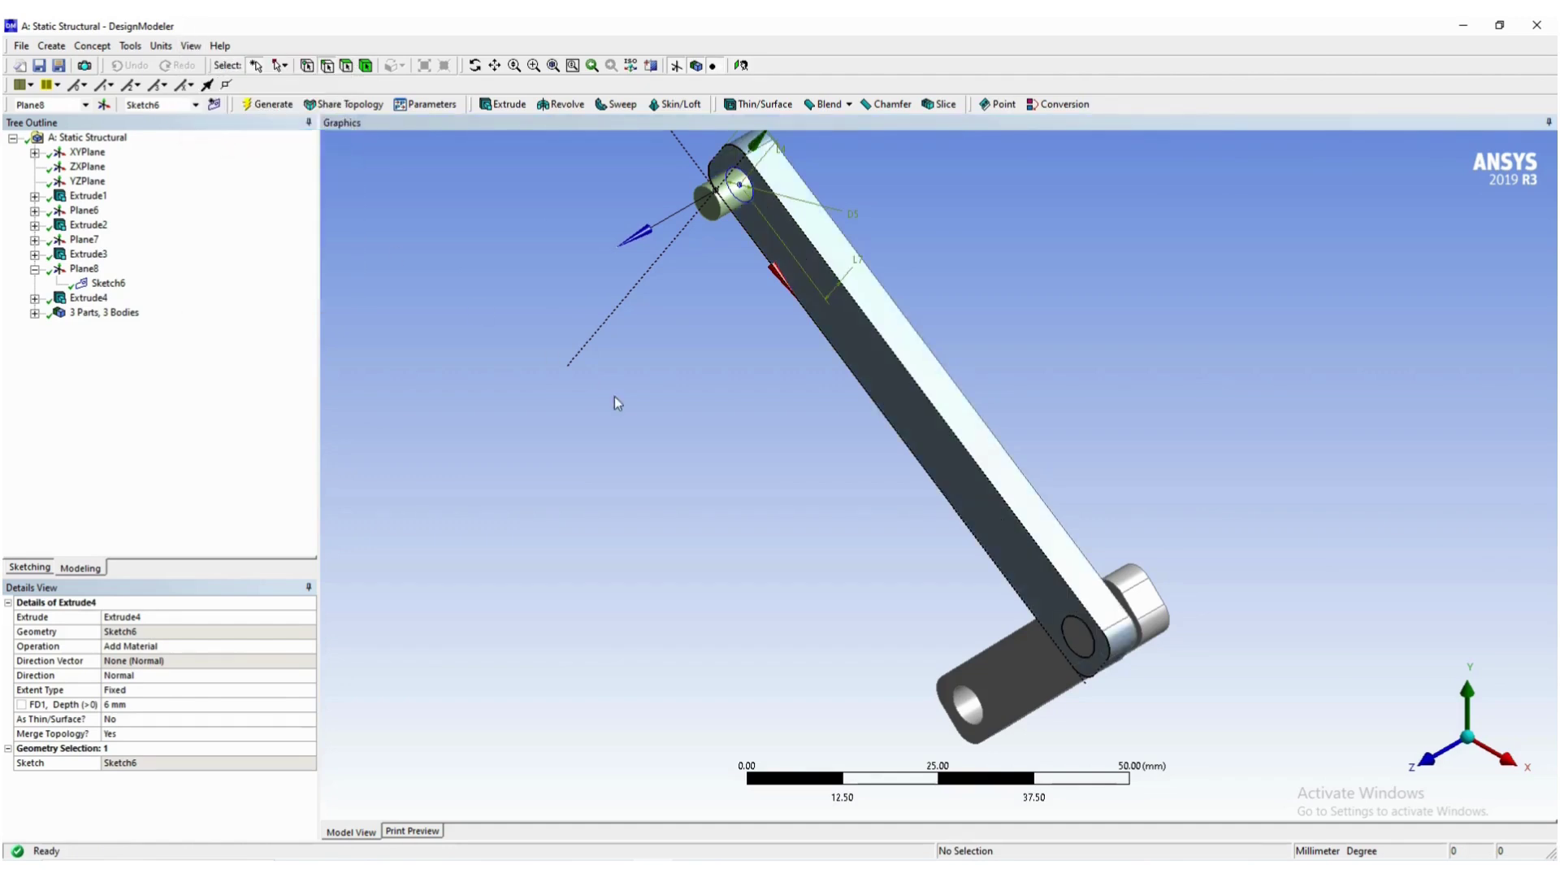
pyautogui.click(34, 313)
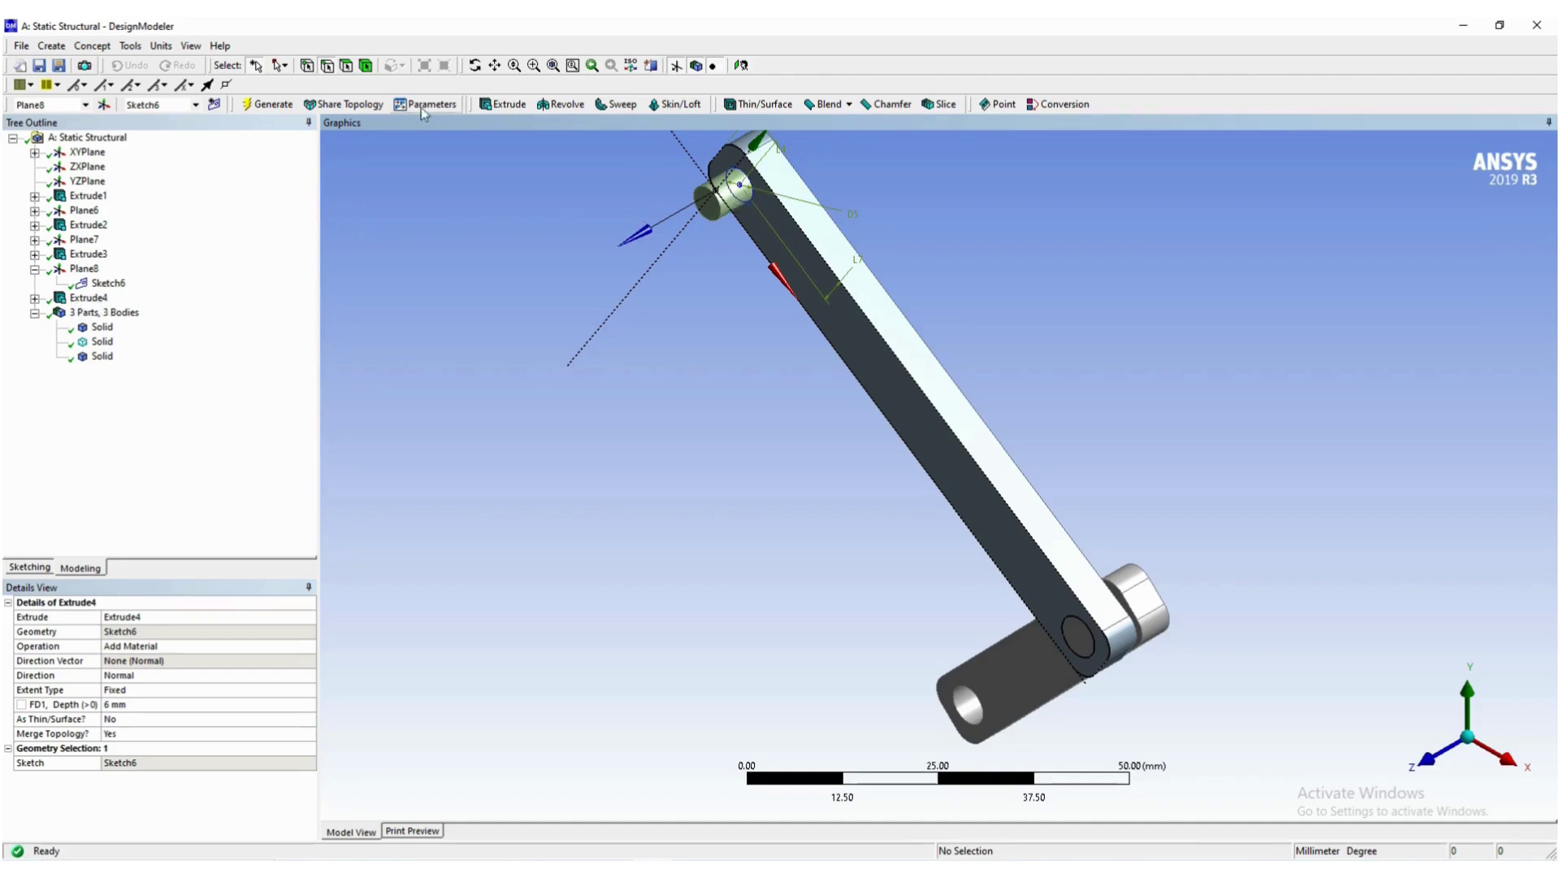
# Unite the long link and its new end pin into one body with a Boolean operation.
pyautogui.click(63, 48)
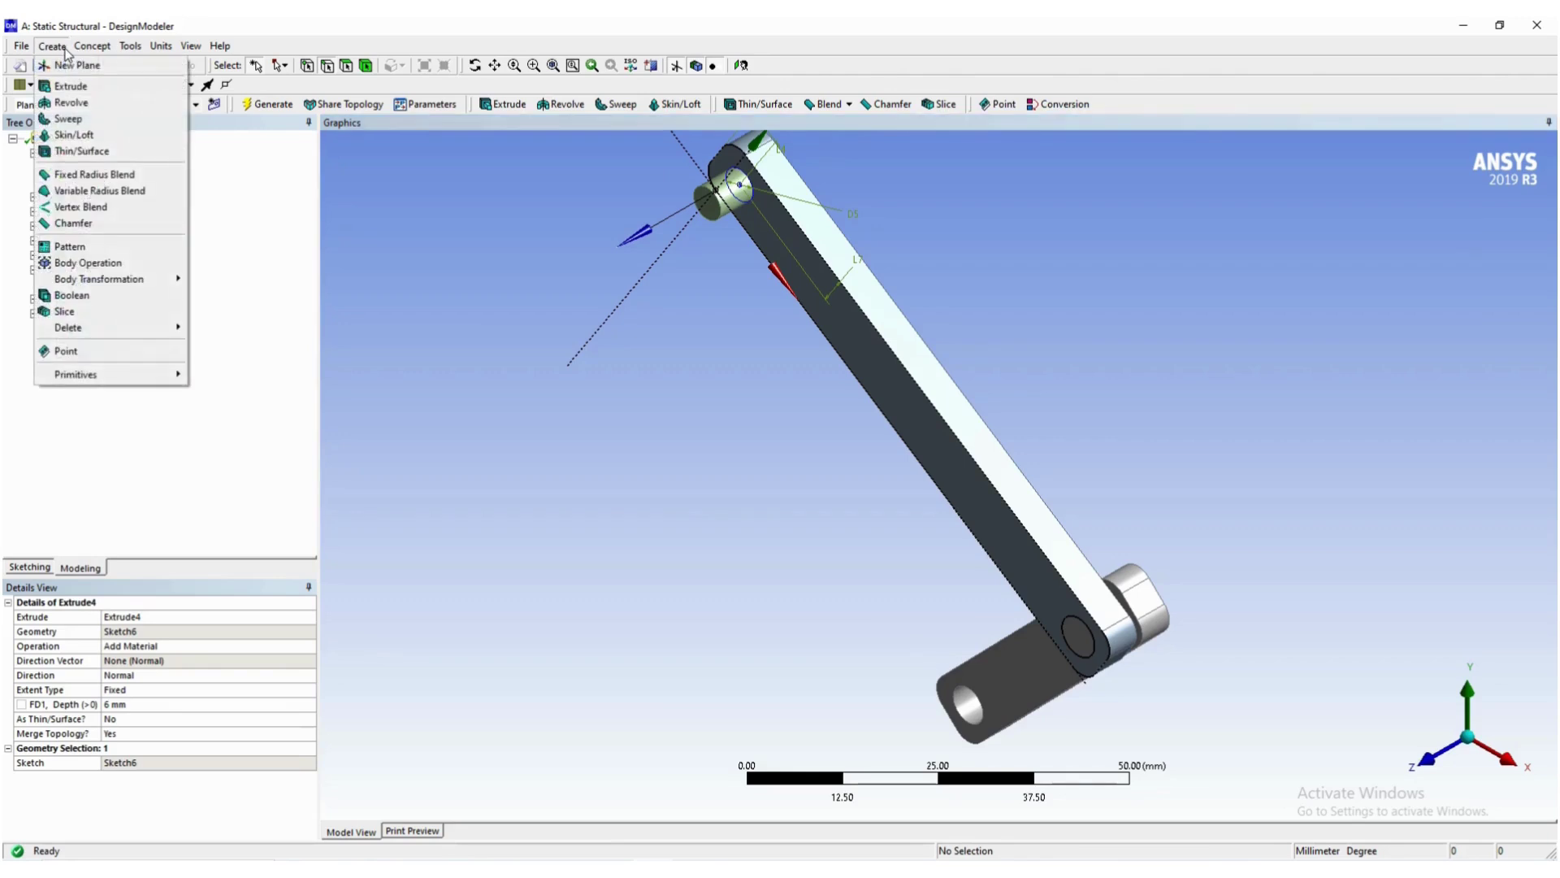
pyautogui.moveTo(128, 282)
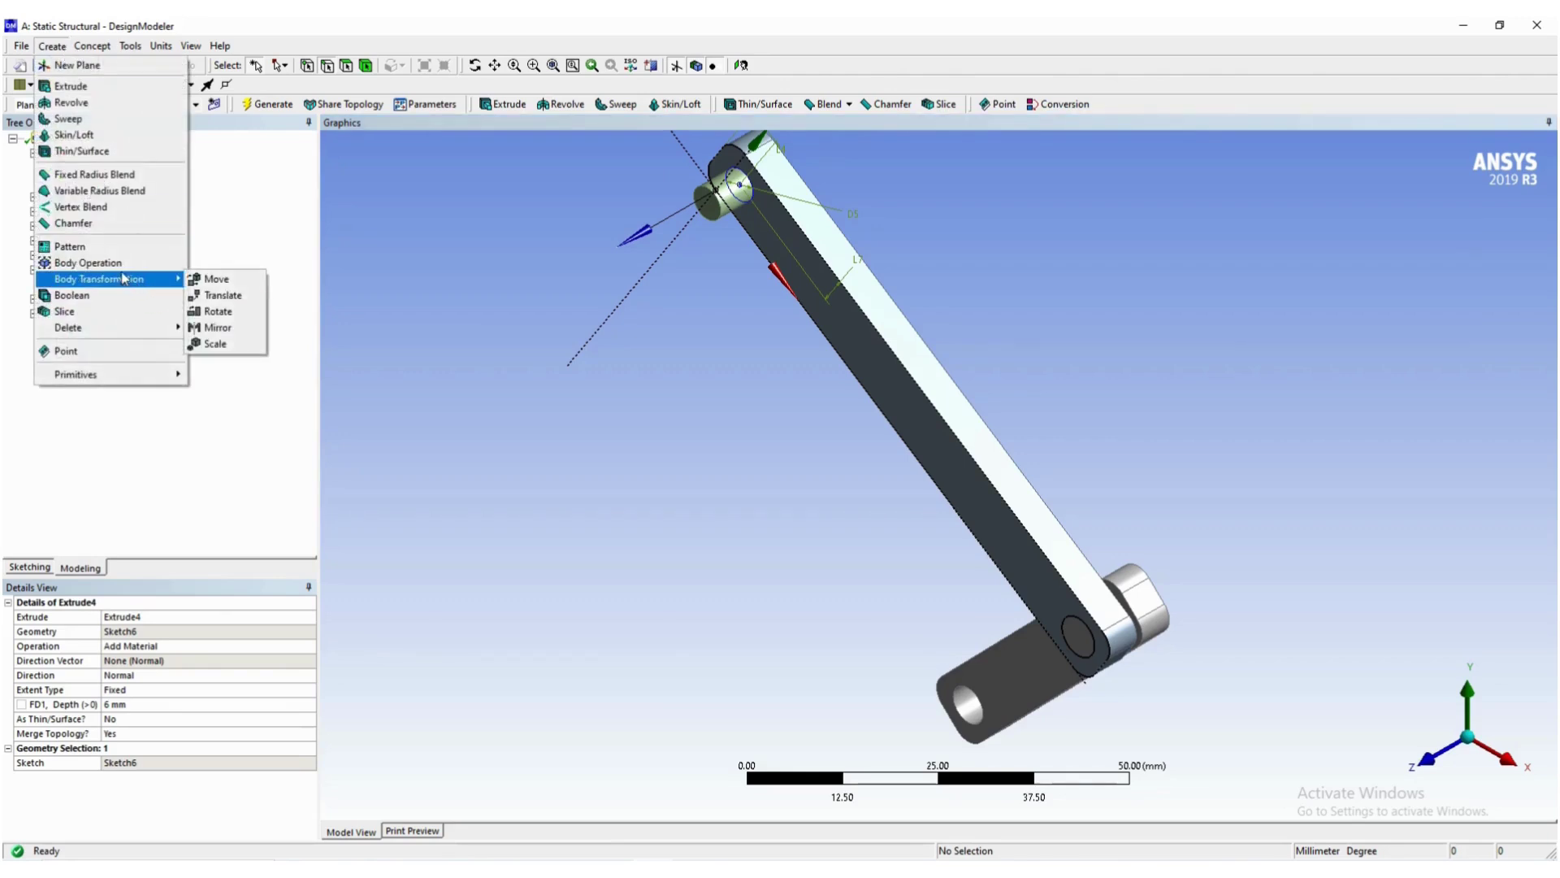
pyautogui.click(105, 295)
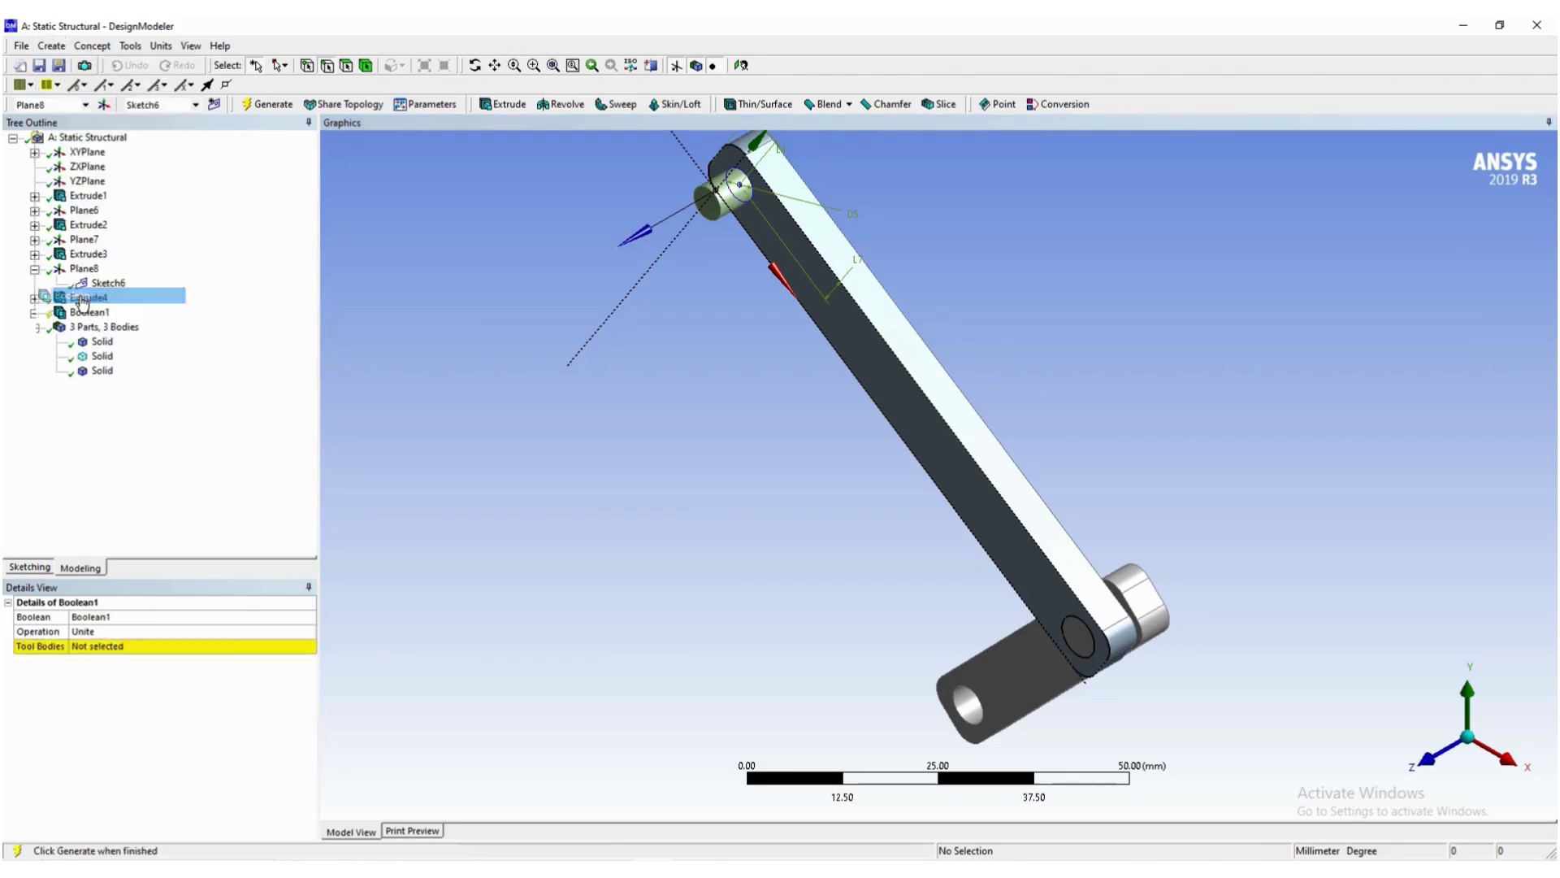
pyautogui.click(728, 201)
pyautogui.click(836, 315)
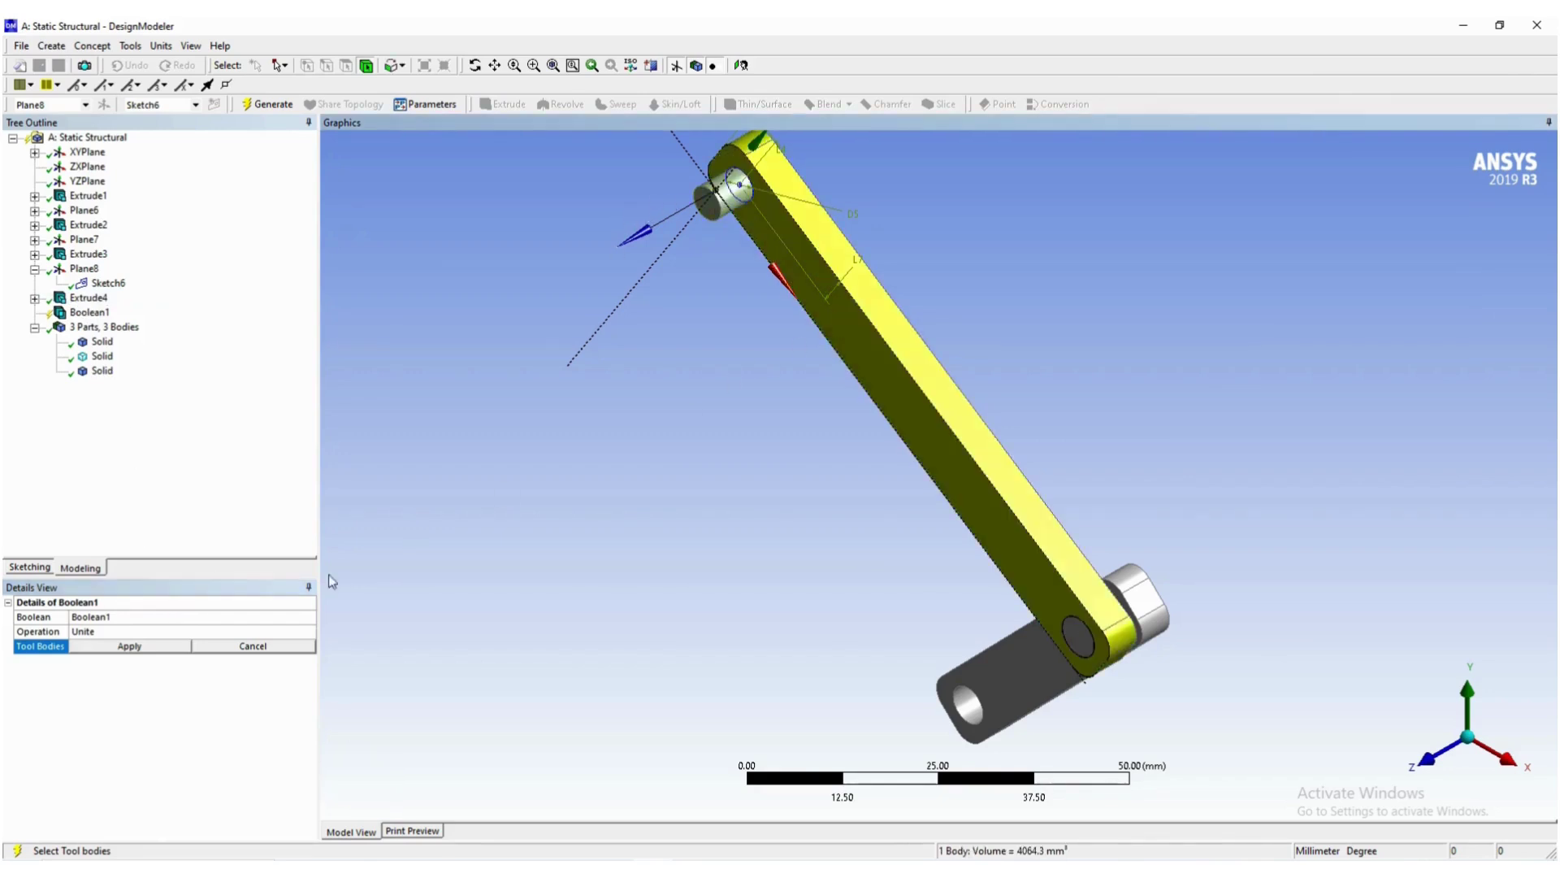
pyautogui.click(123, 646)
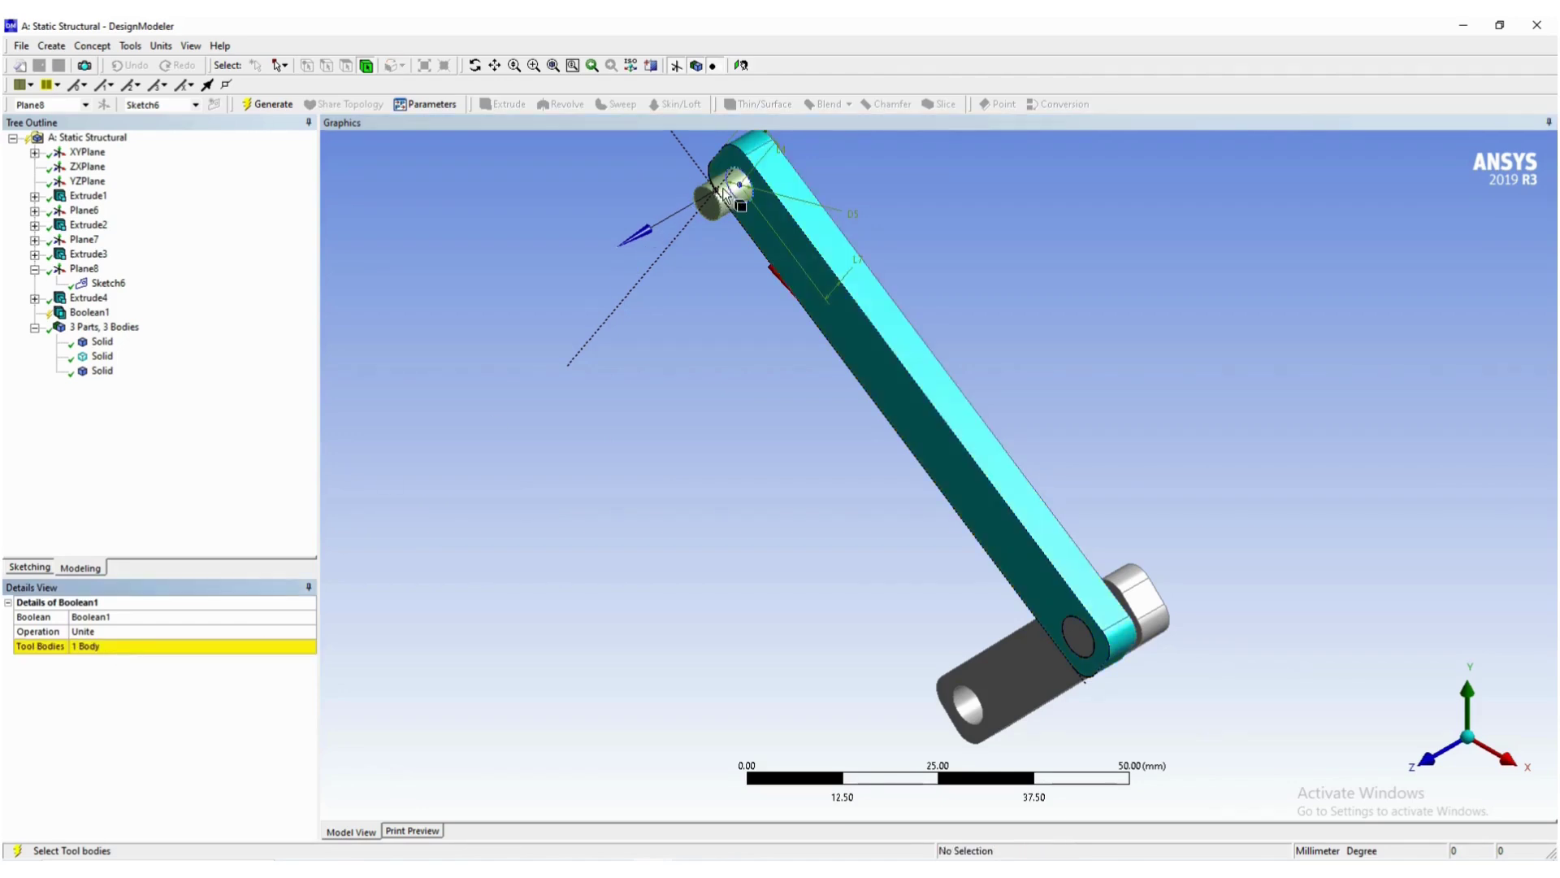
pyautogui.click(723, 188)
pyautogui.click(160, 648)
pyautogui.click(136, 648)
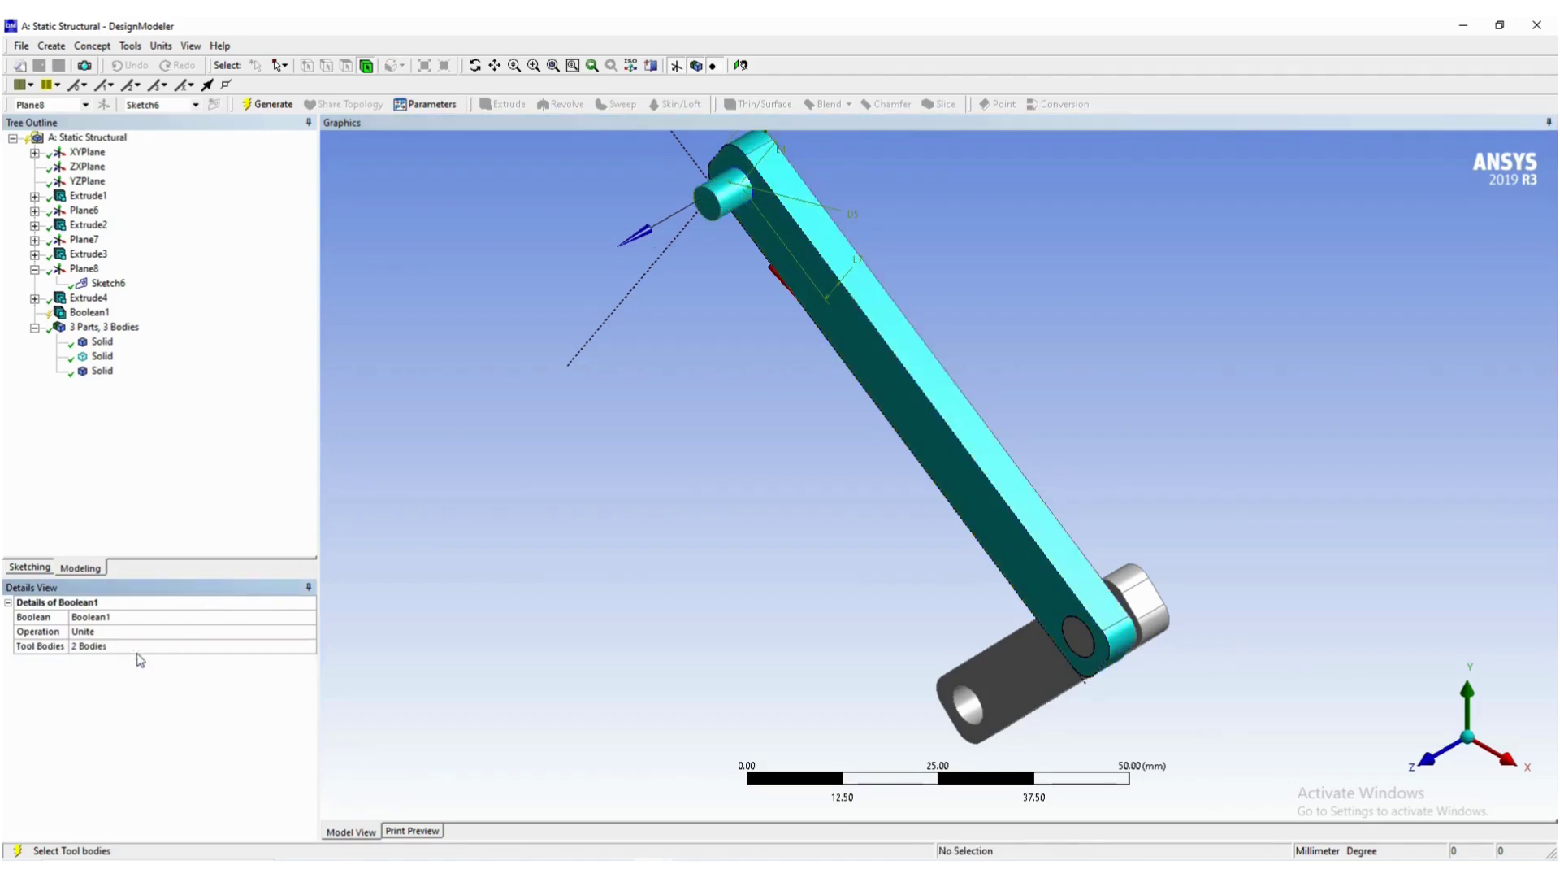
pyautogui.click(268, 104)
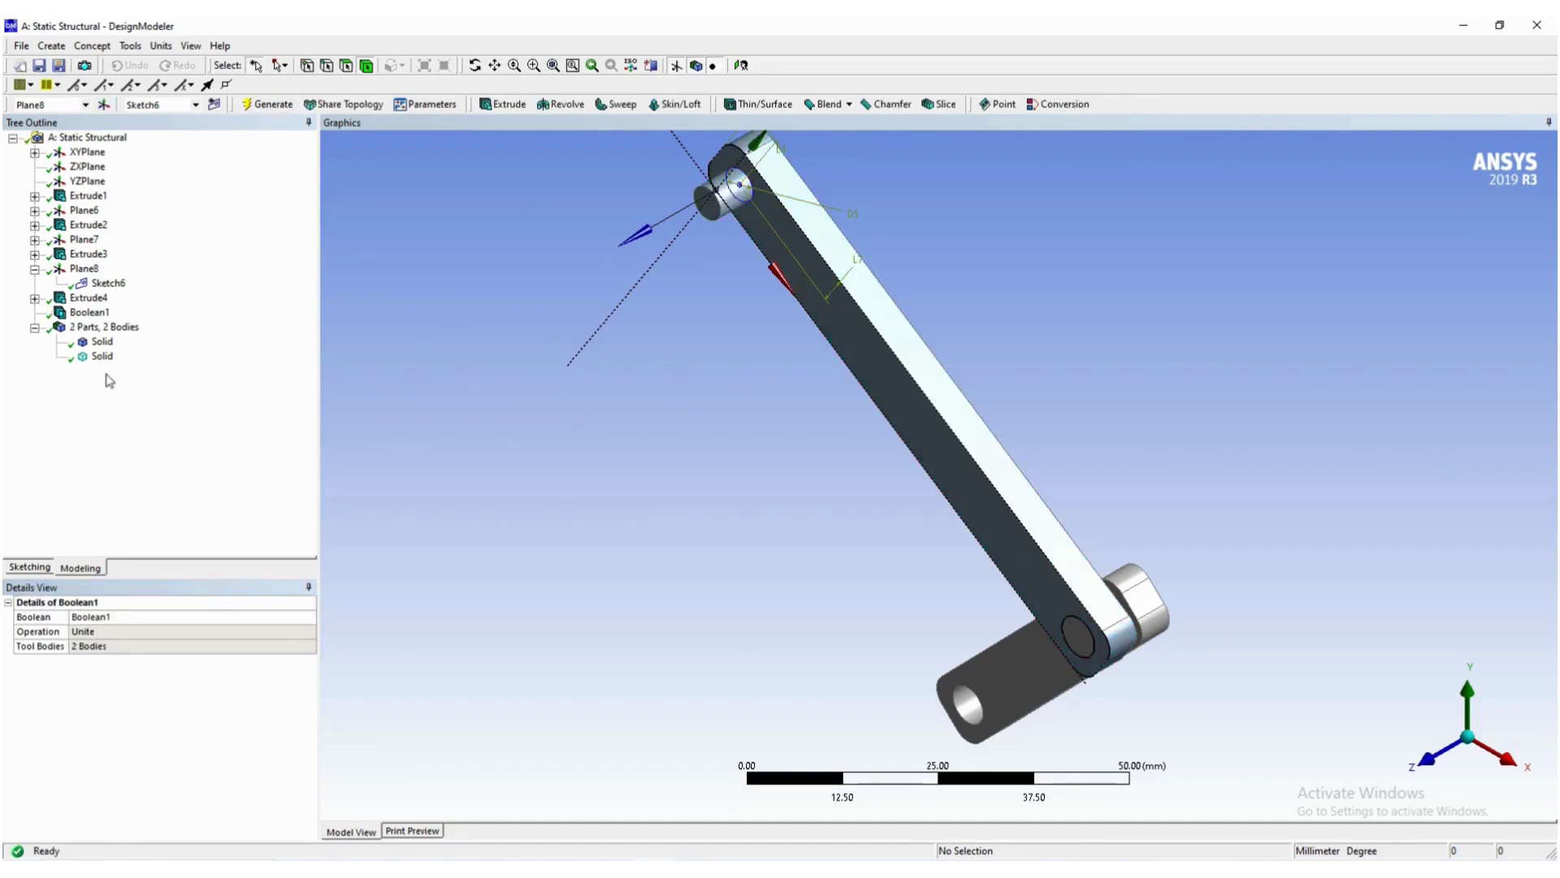
# Hide the pin circle sketch on Plane8 and collapse that plane's branch in the model tree.
pyautogui.click(104, 283)
pyautogui.rightClick(100, 286)
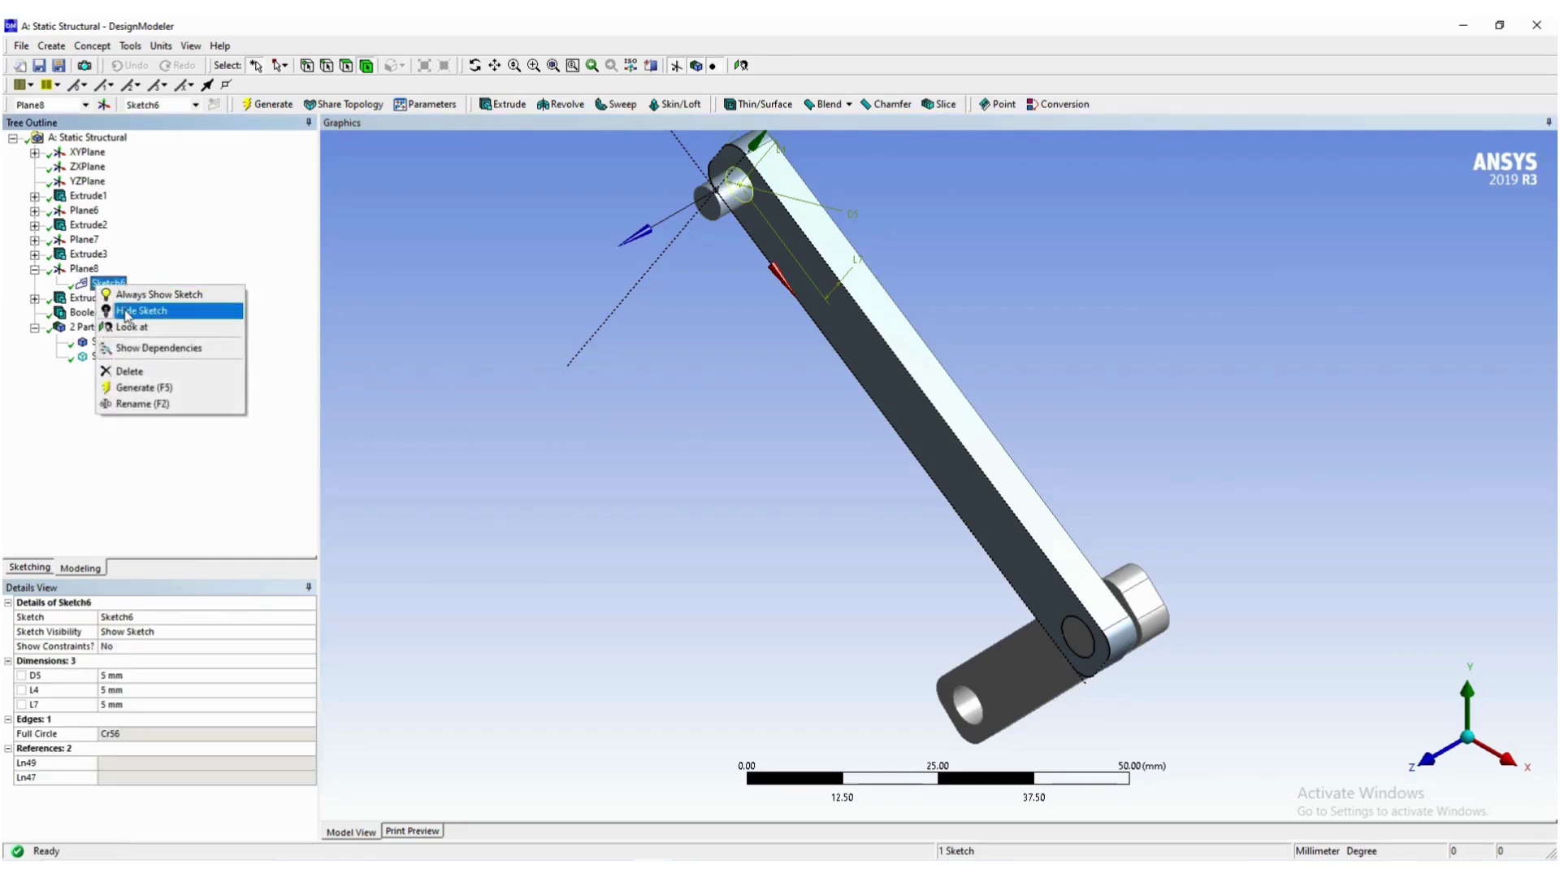
pyautogui.click(129, 310)
pyautogui.click(35, 269)
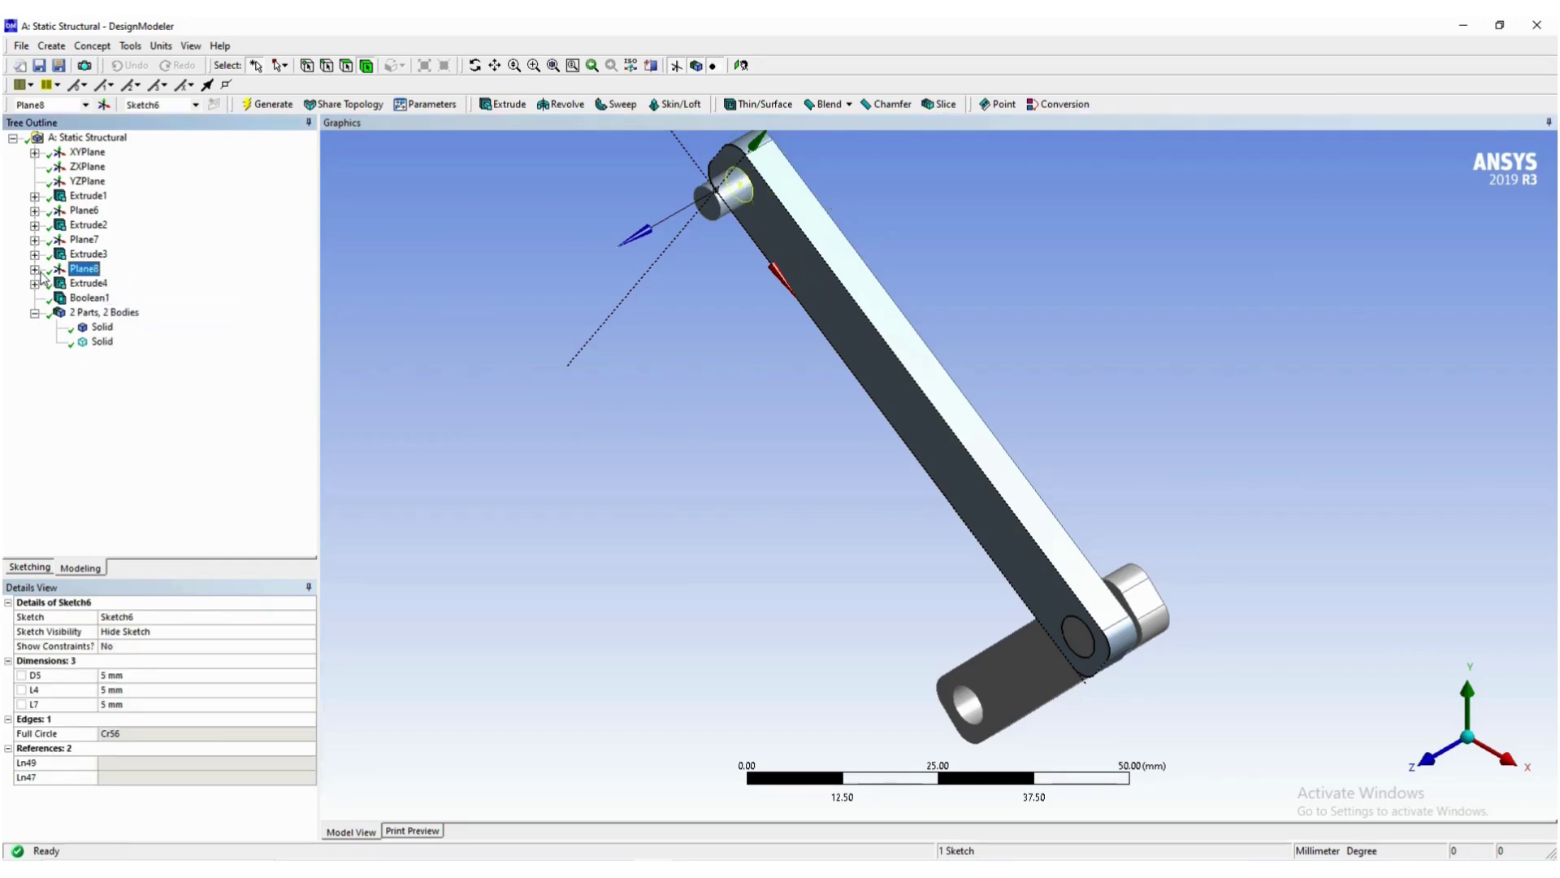
pyautogui.click(540, 389)
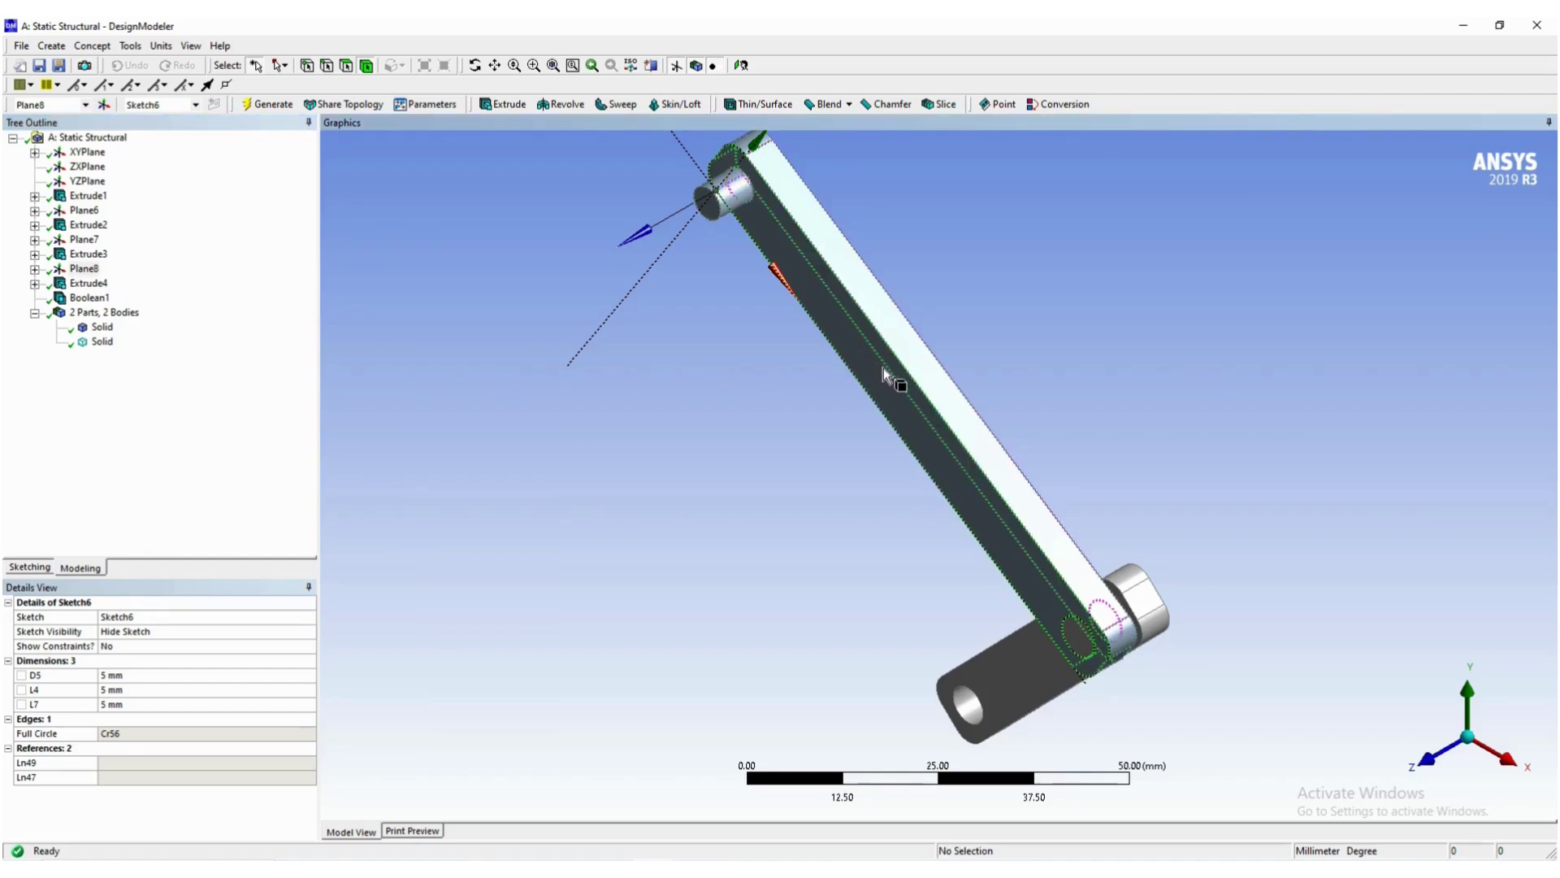
pyautogui.click(191, 46)
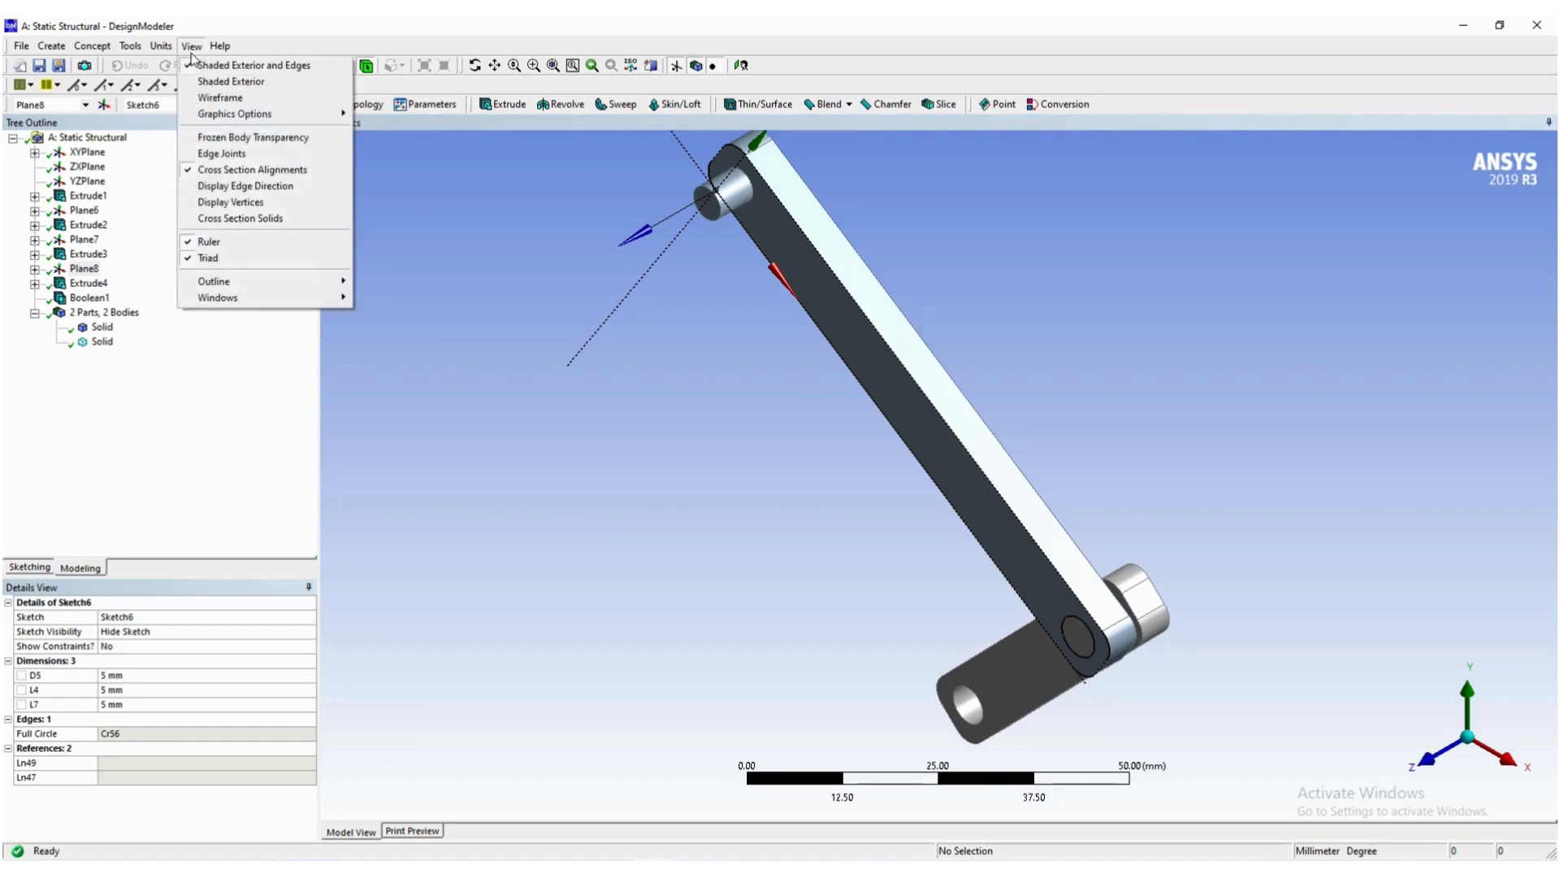
pyautogui.click(535, 389)
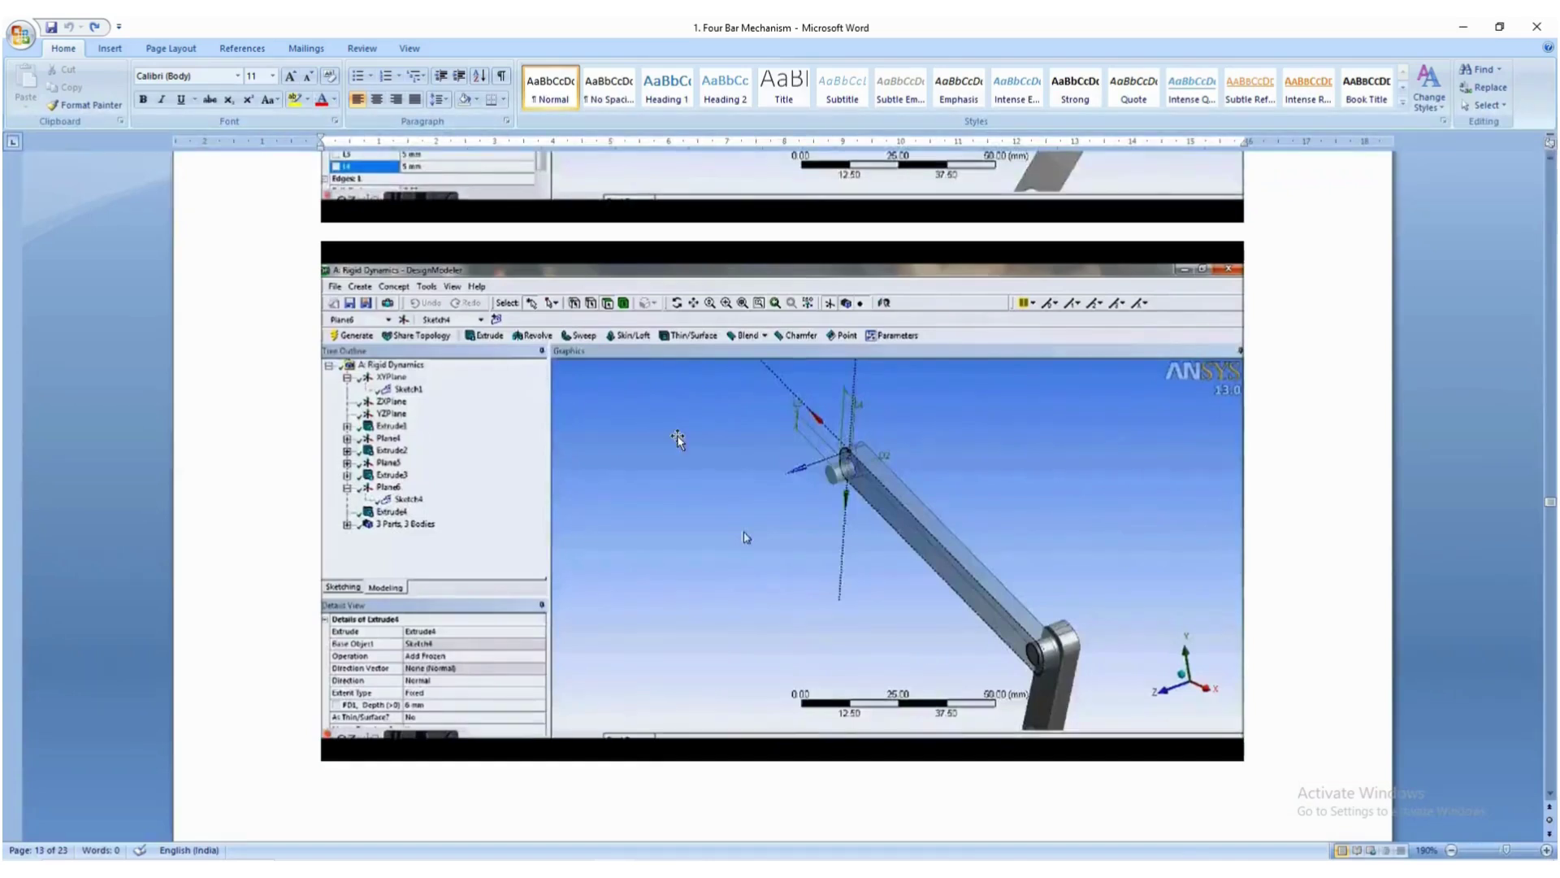
# Read in the Word guide how the next link's plane and three-point rectangle are made, and return to DesignModeler.
pyautogui.scroll(-15, 746, 537)
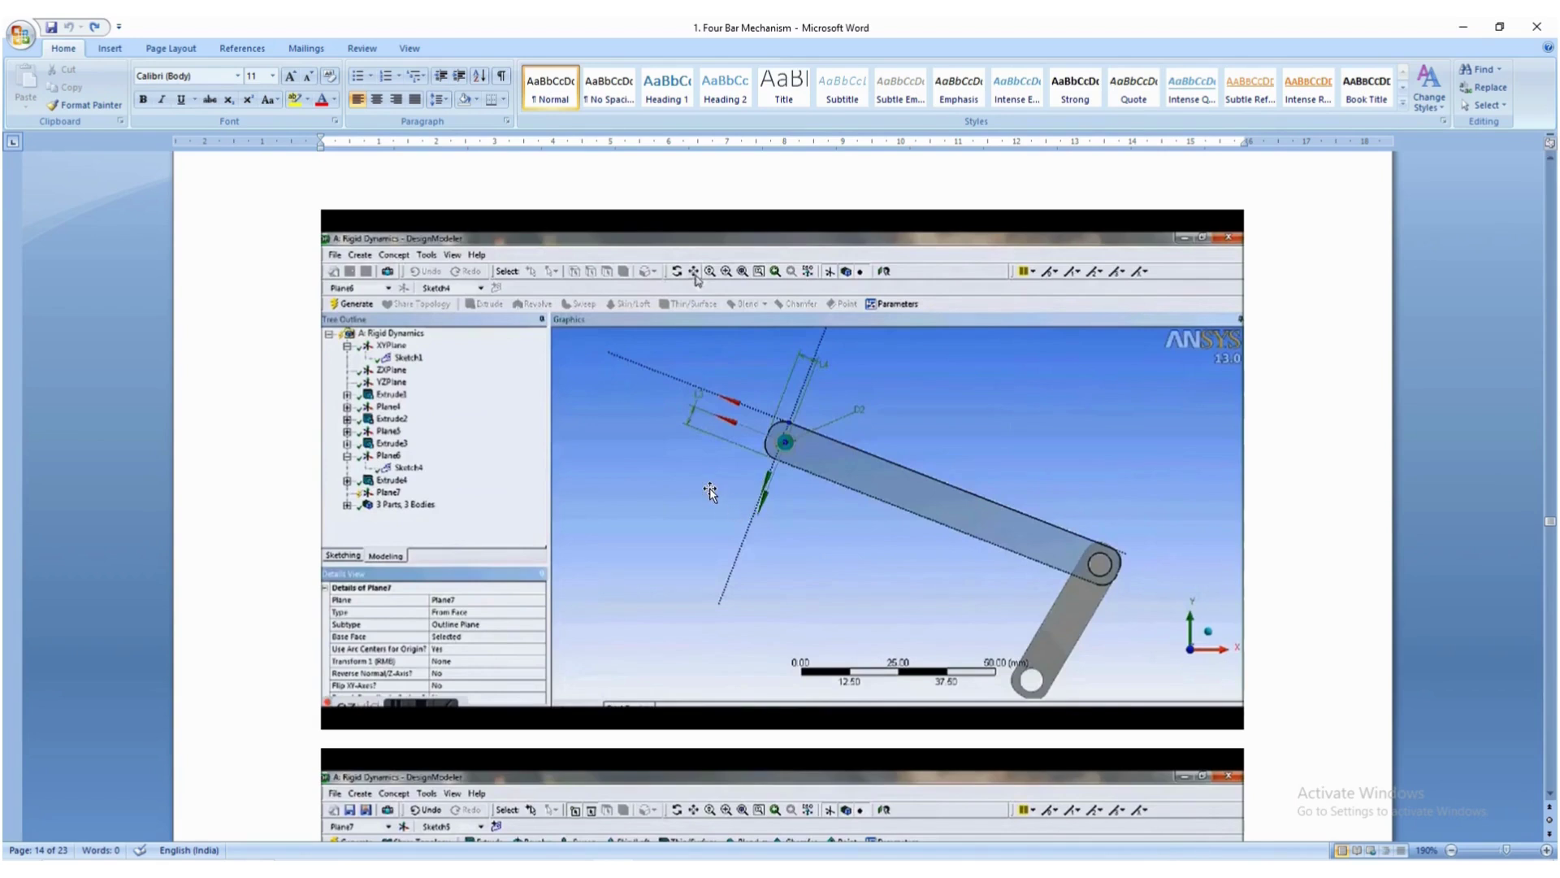
pyautogui.scroll(-1, 710, 491)
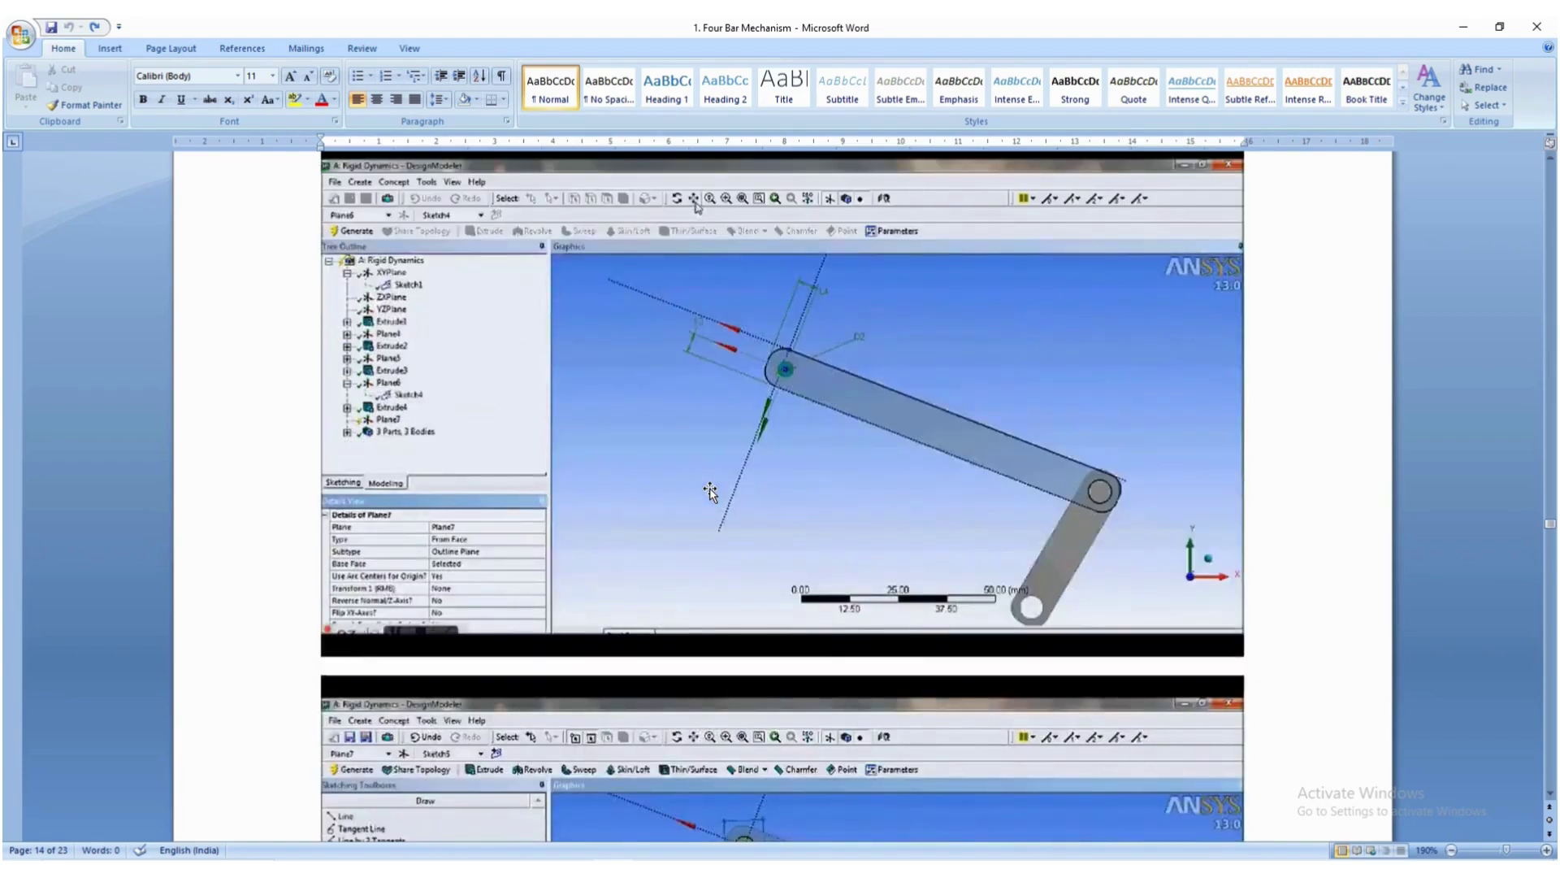
pyautogui.scroll(-5, 764, 478)
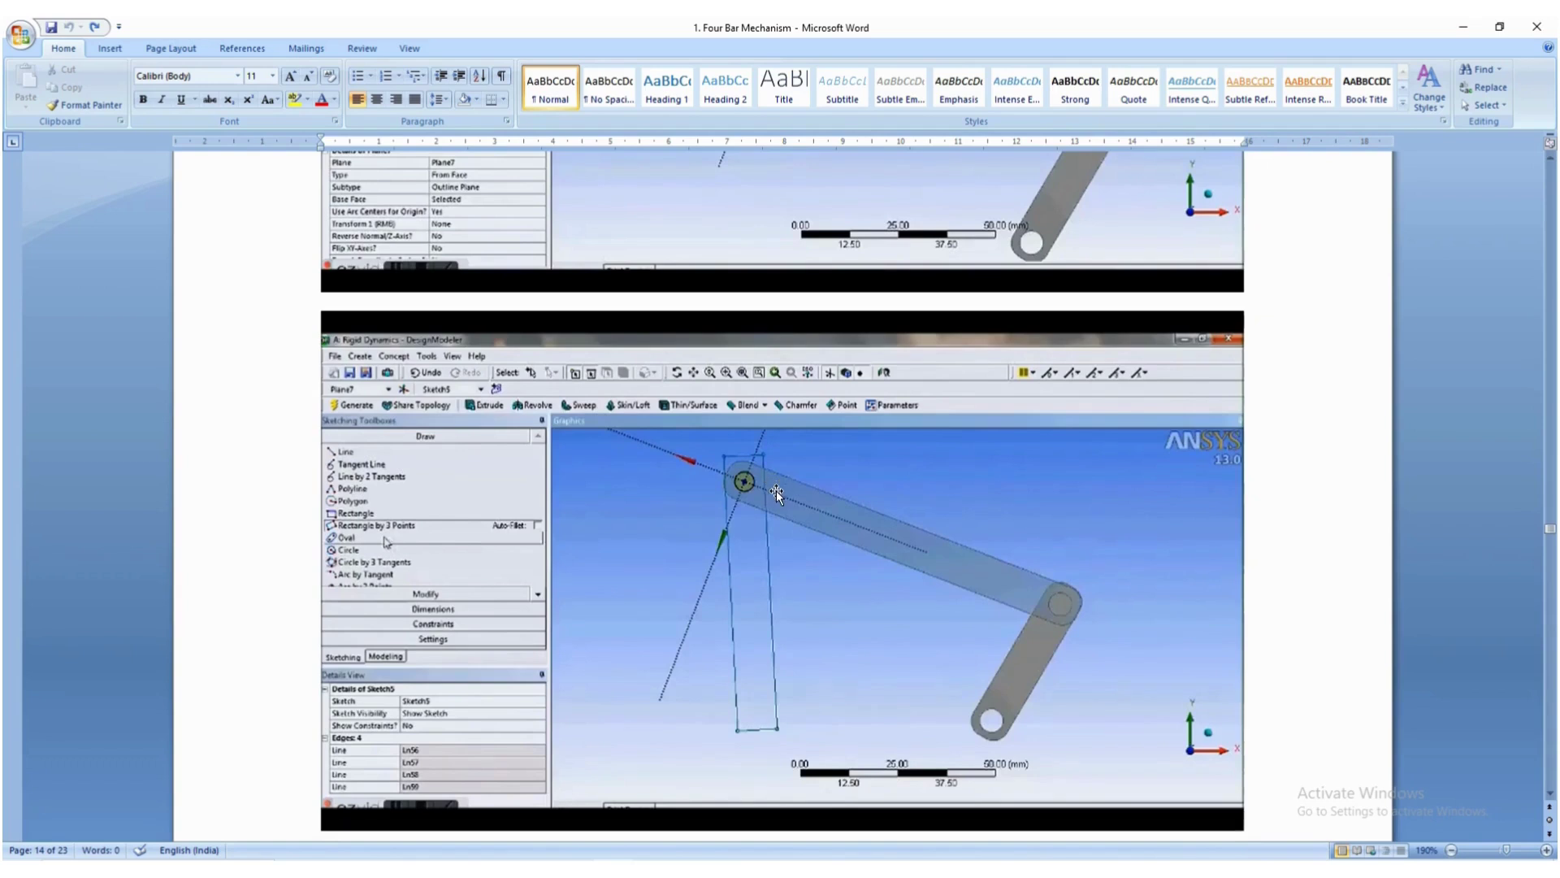
pyautogui.hotkey('alt', 'Tab')
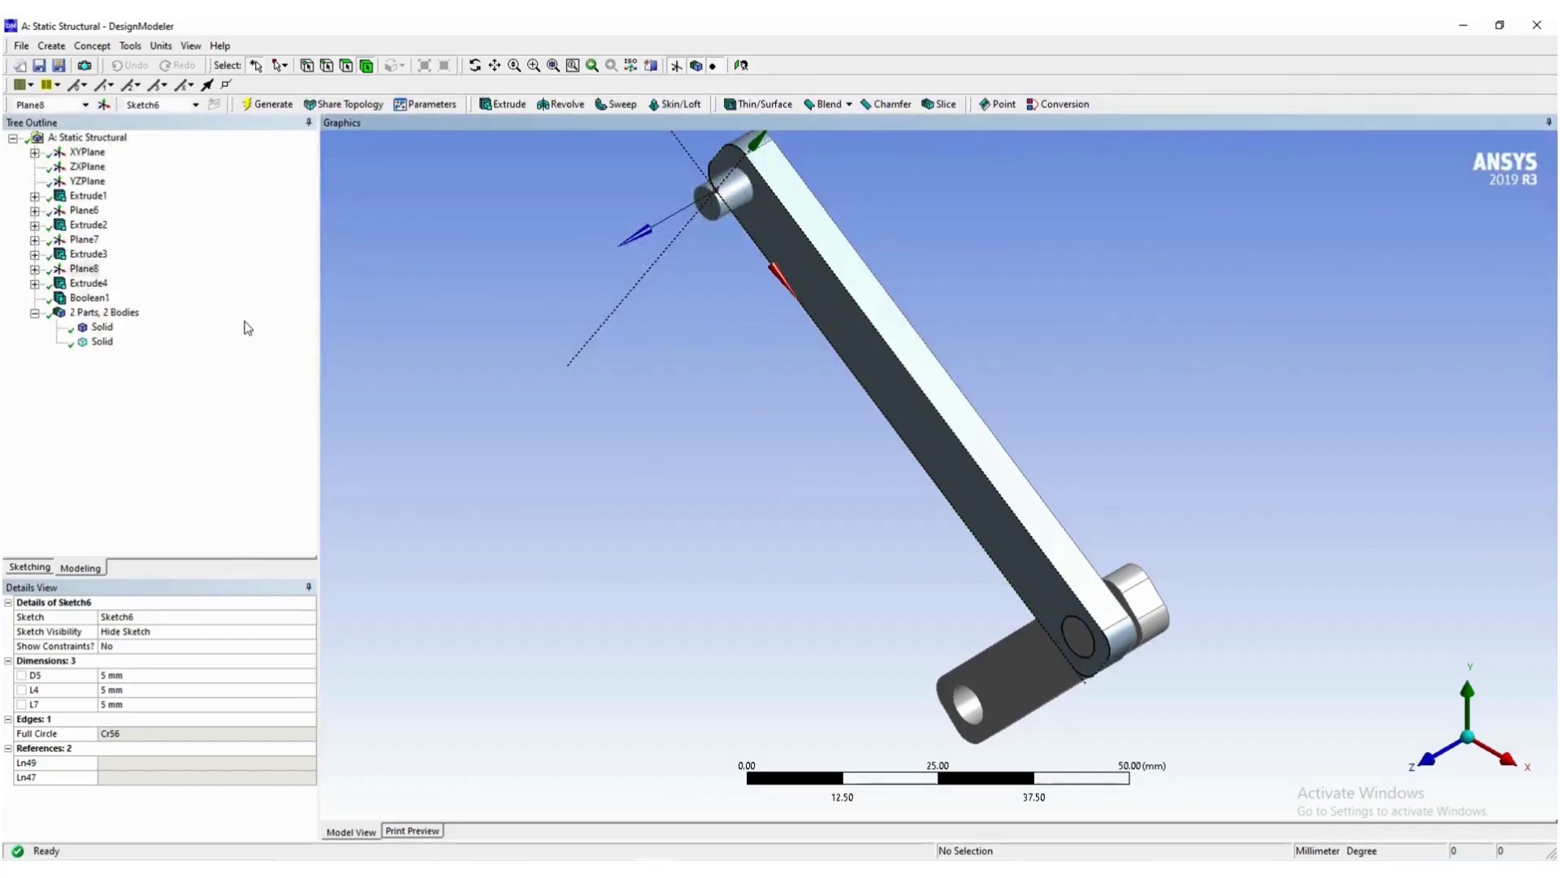
# Collapse the list of bodies and start a new plane of type From Face, viewing the end pin up close.
pyautogui.click(34, 313)
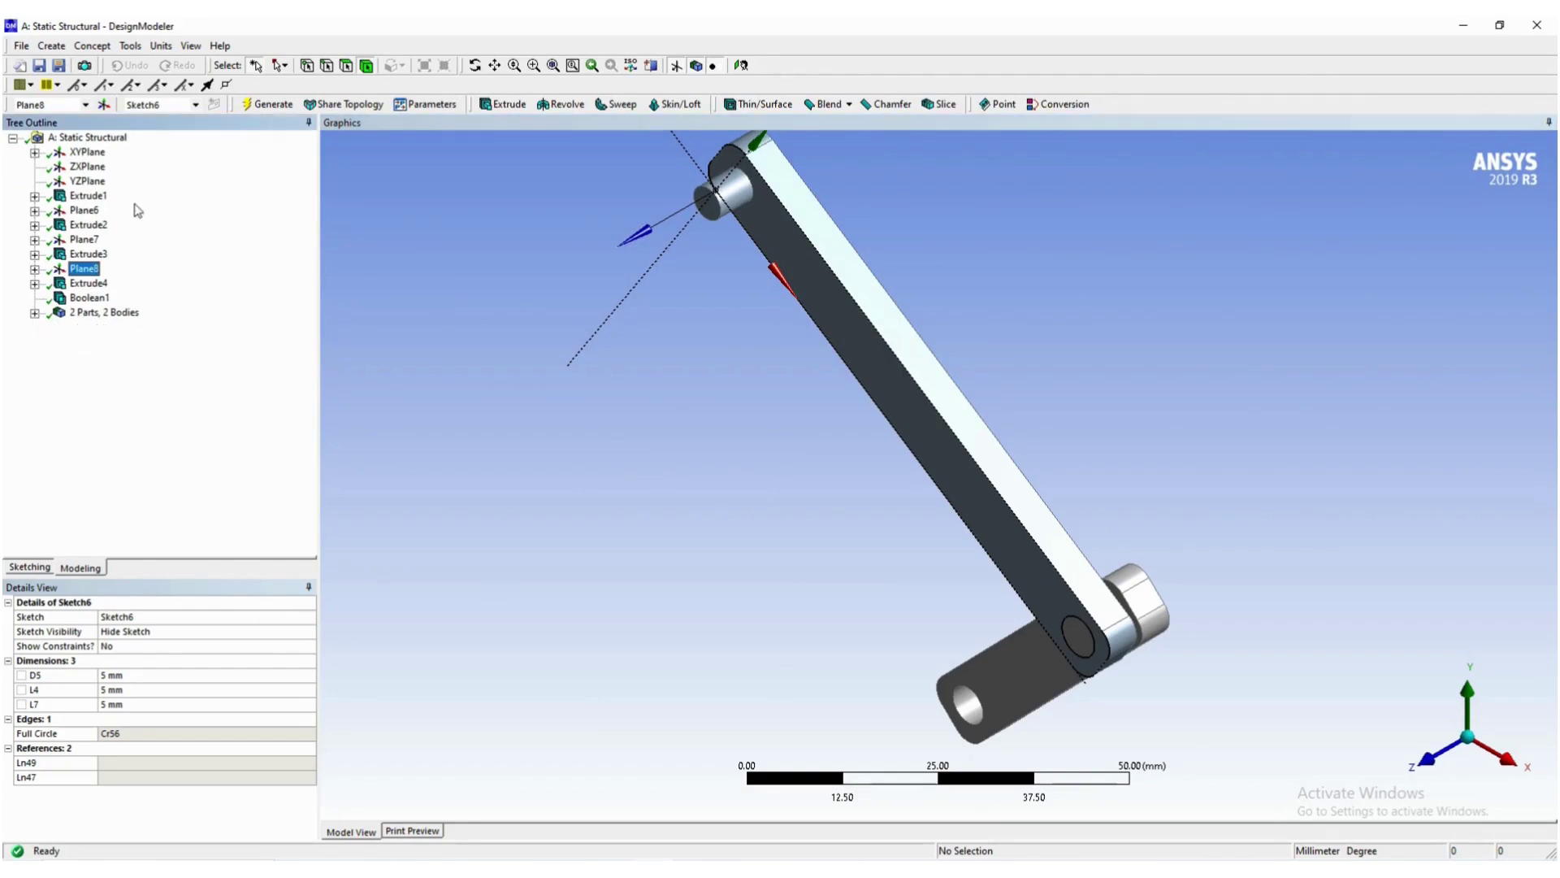
pyautogui.click(104, 105)
pyautogui.scroll(3, 675, 187)
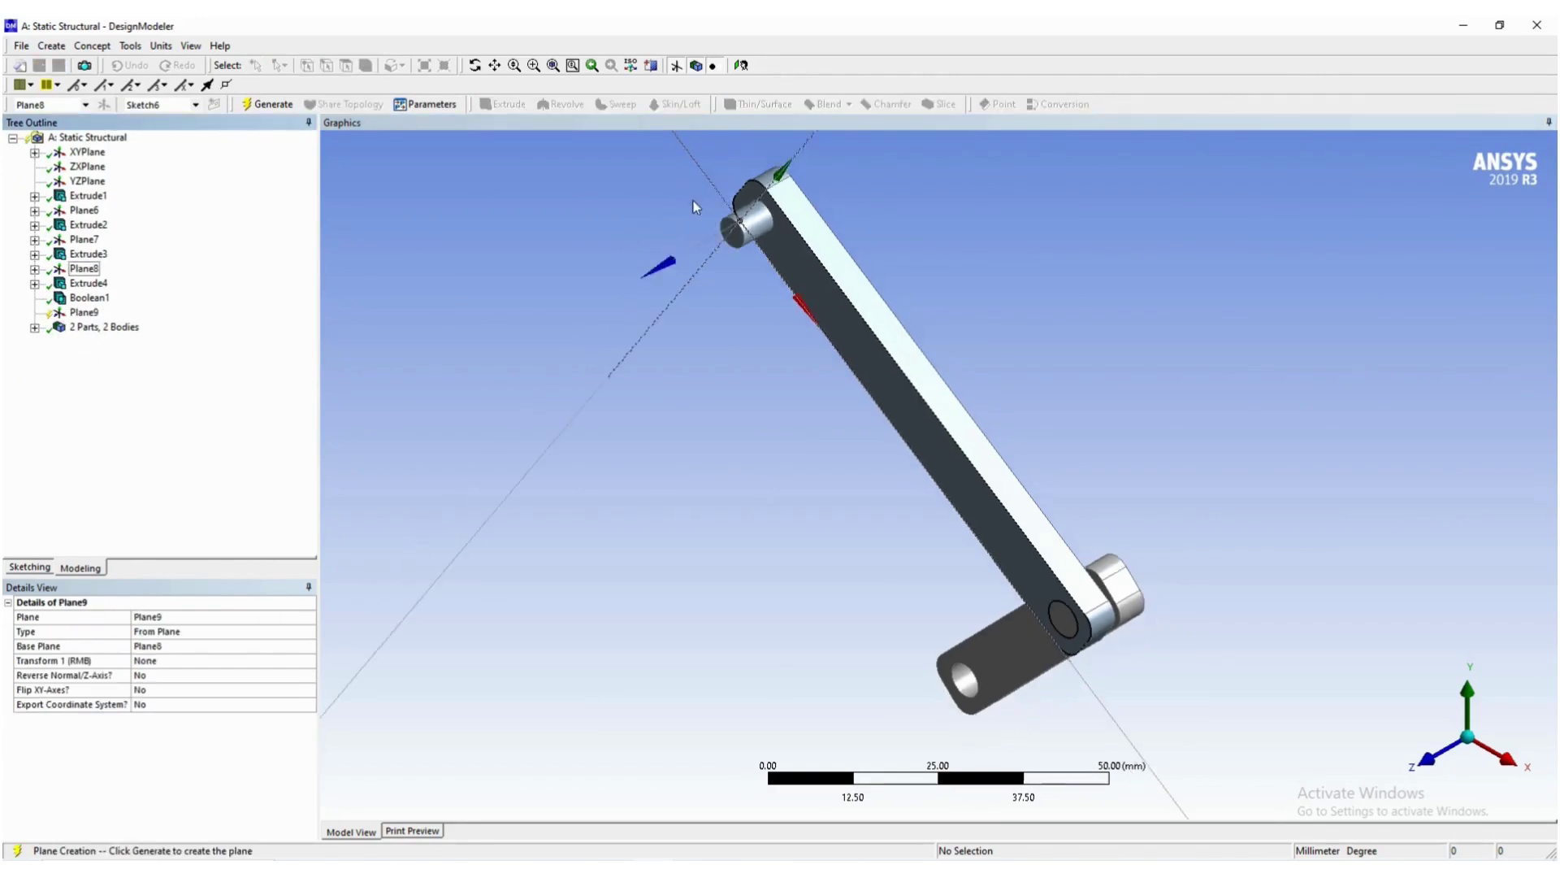
pyautogui.click(689, 213)
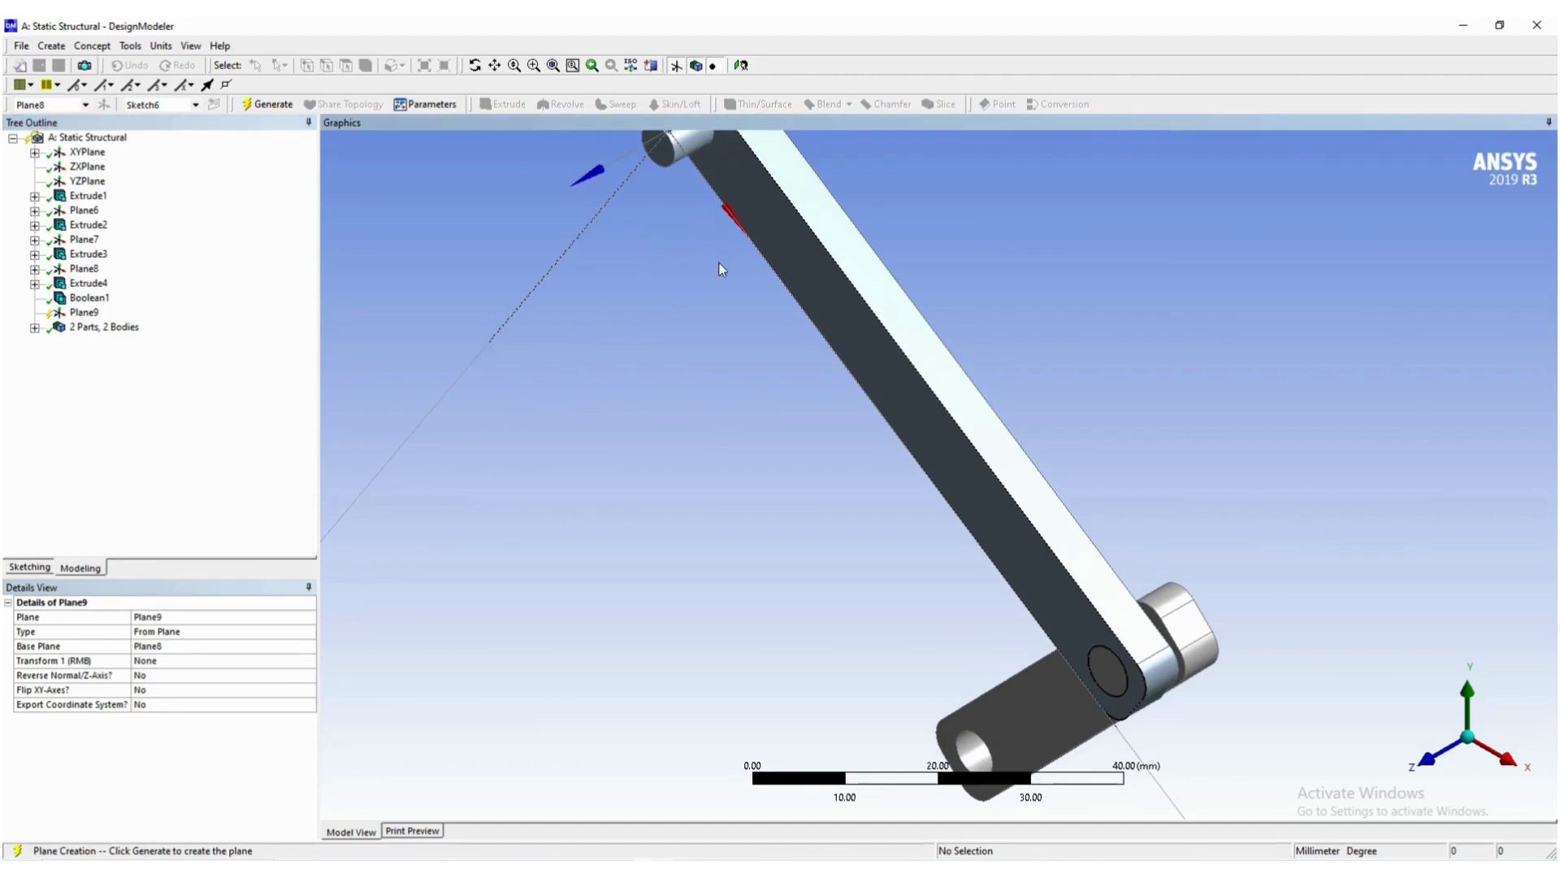
pyautogui.scroll(-3, 685, 232)
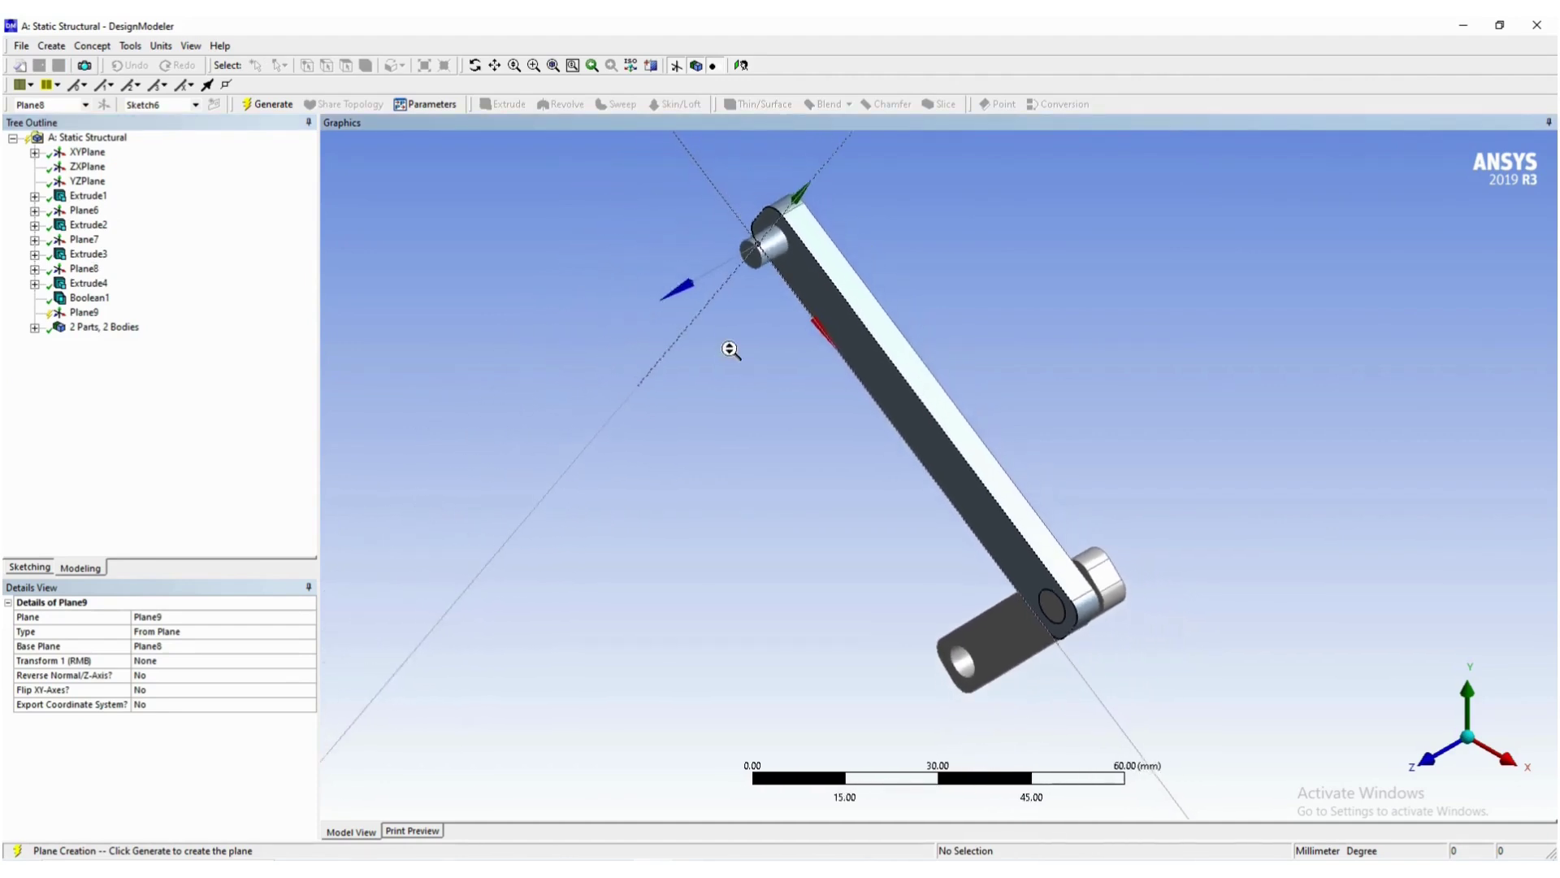
pyautogui.moveTo(711, 270); pyautogui.dragTo(743, 341)
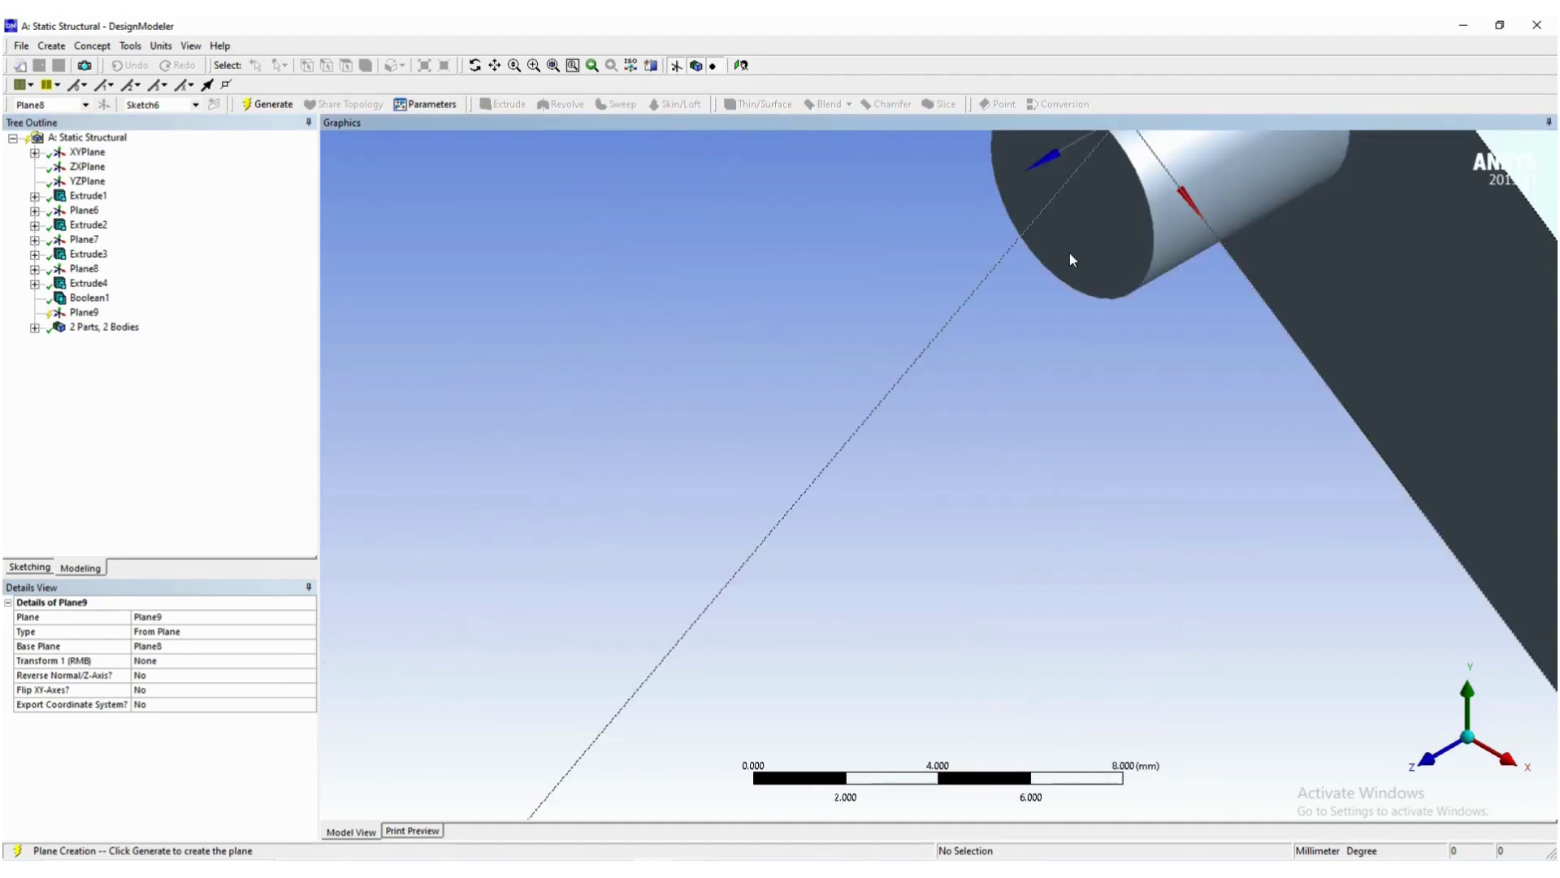
pyautogui.click(210, 632)
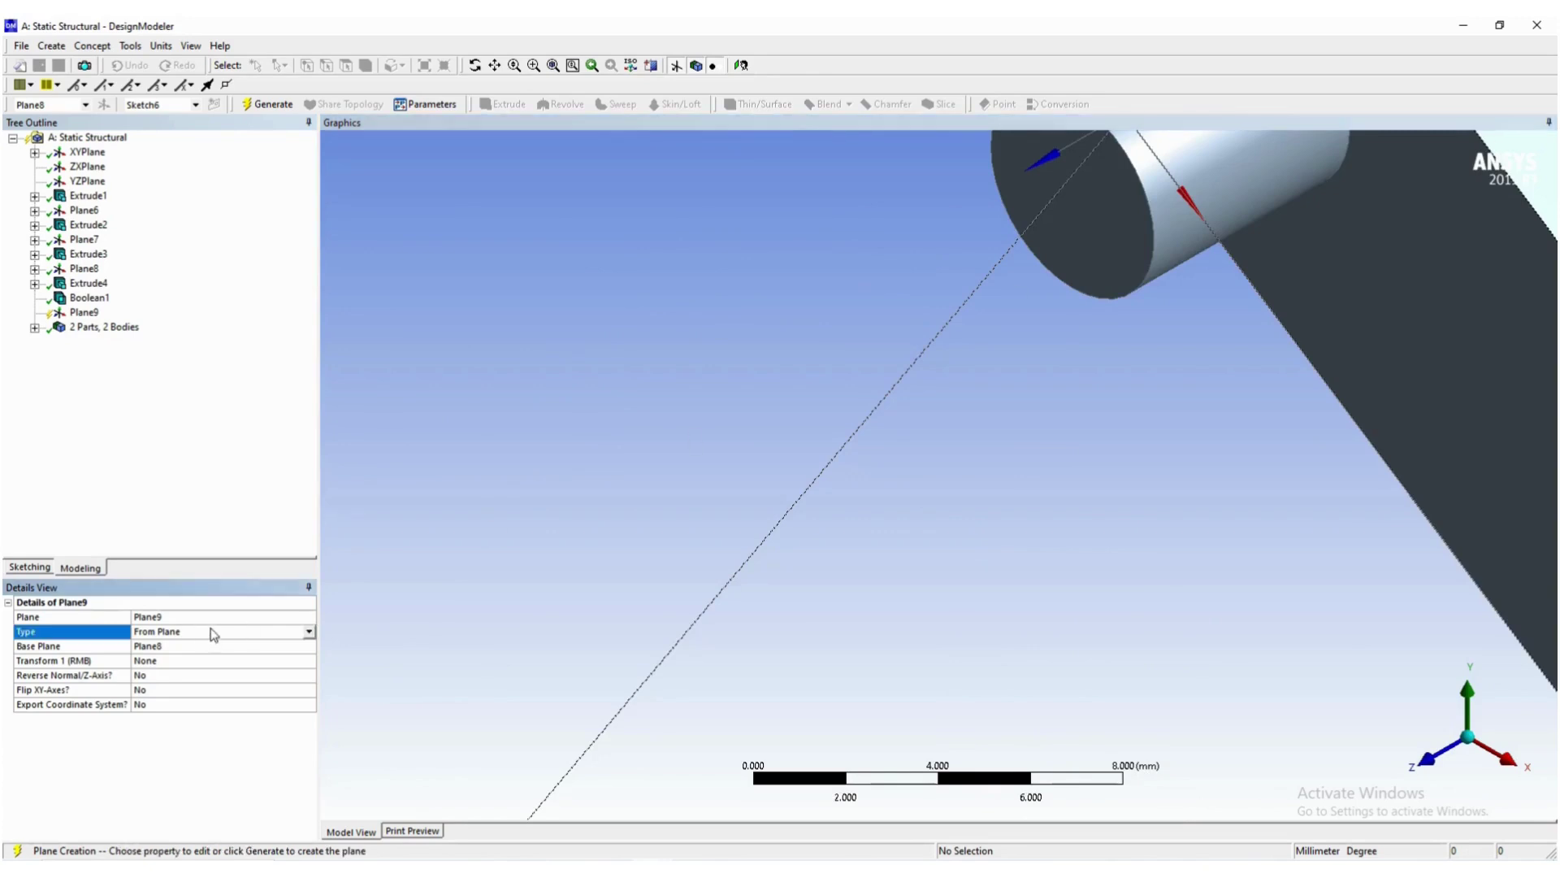
pyautogui.click(309, 631)
pyautogui.click(191, 655)
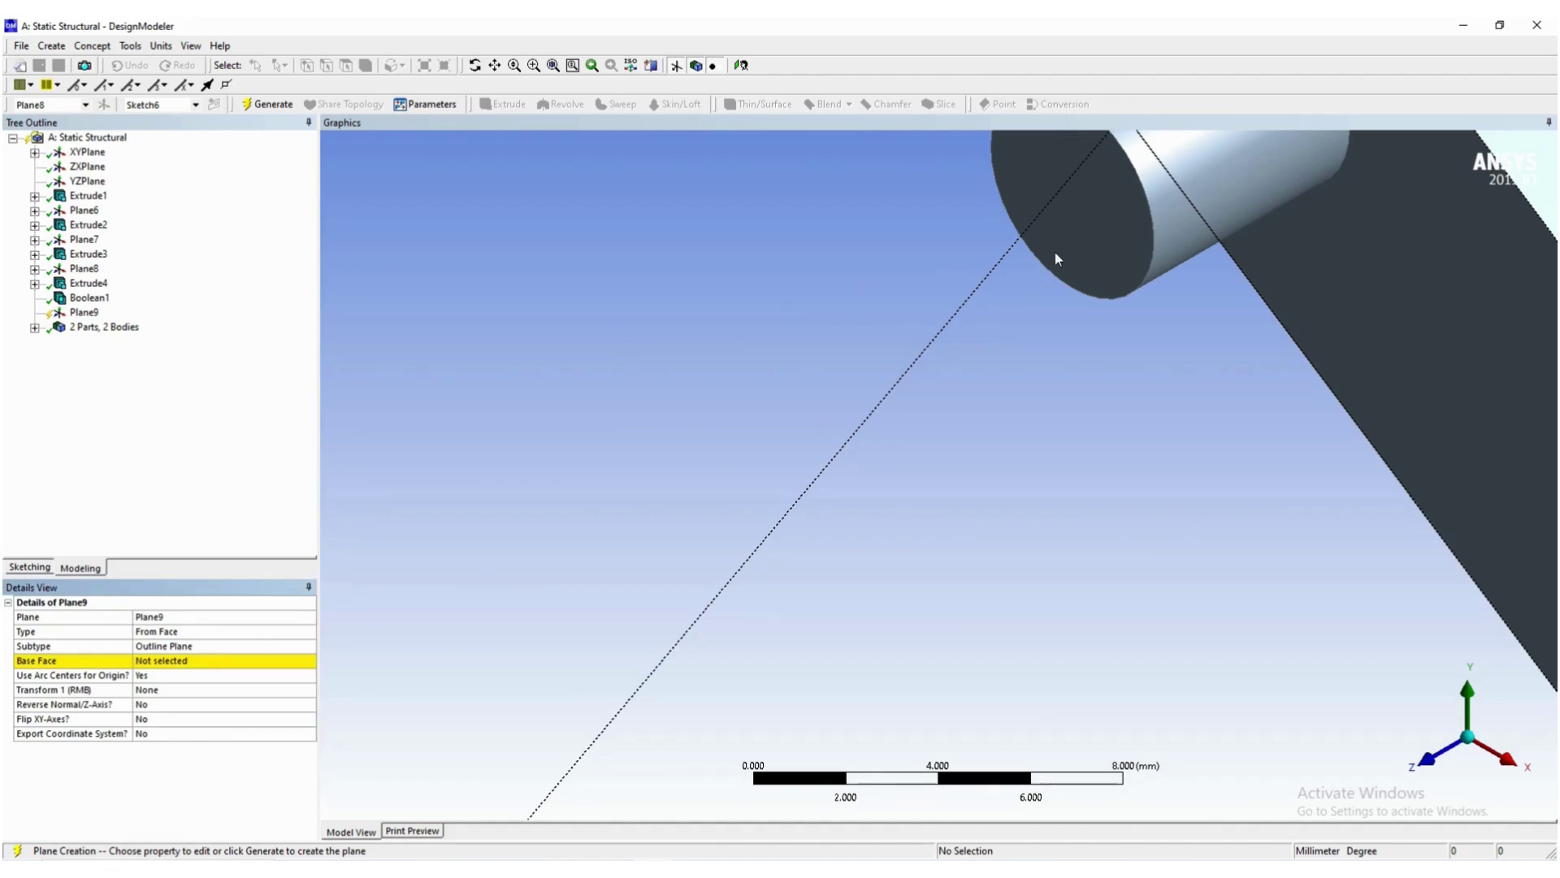
# Assign the end pin's flat circular face as the new plane's base face and generate the plane.
pyautogui.click(203, 660)
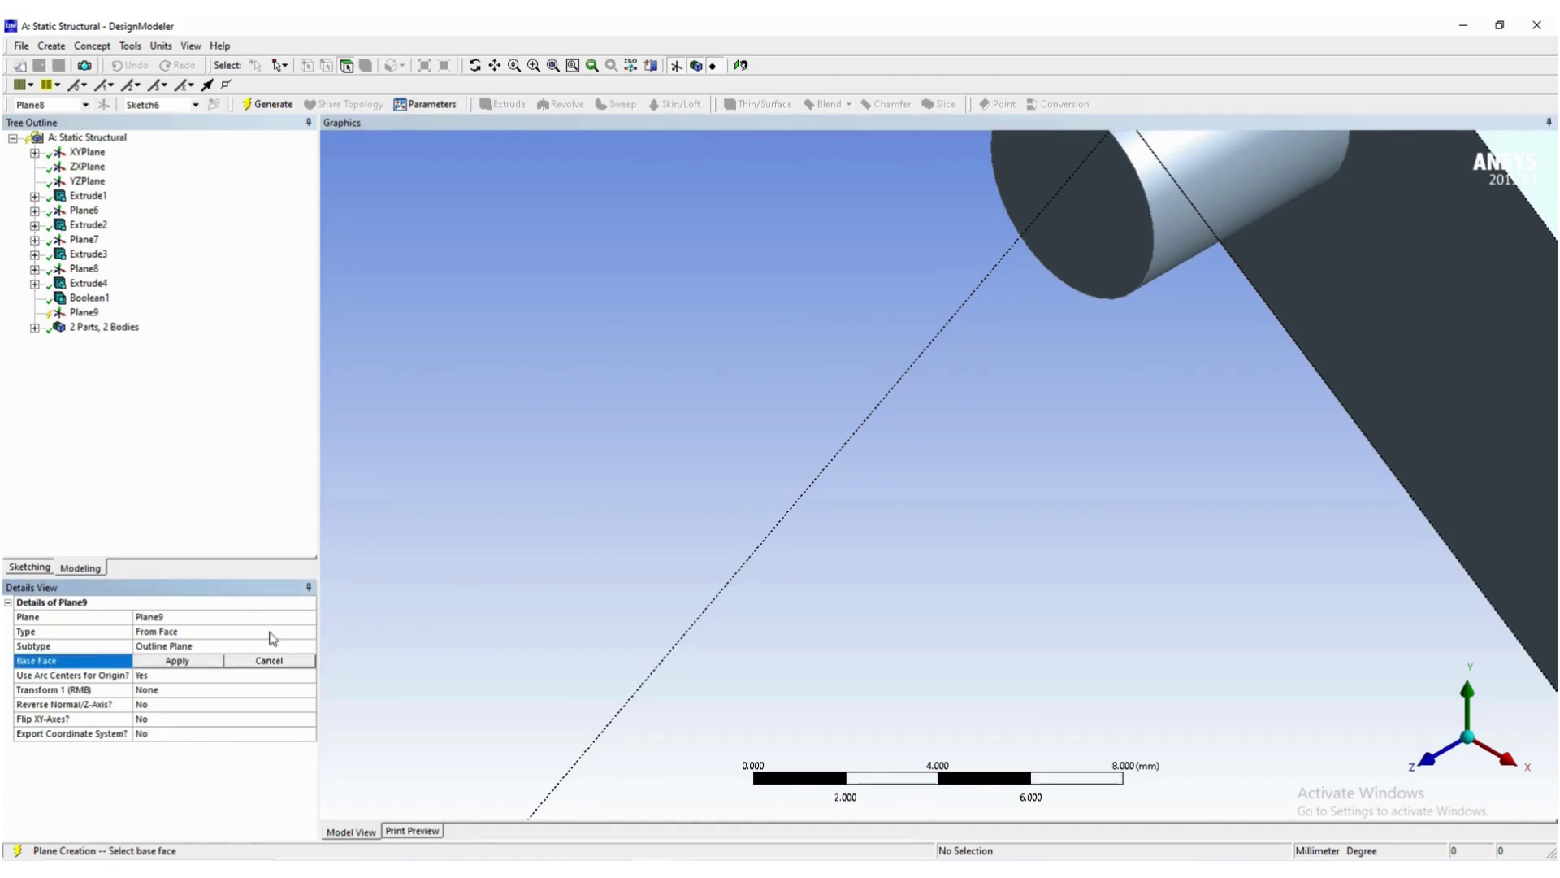
pyautogui.click(1129, 247)
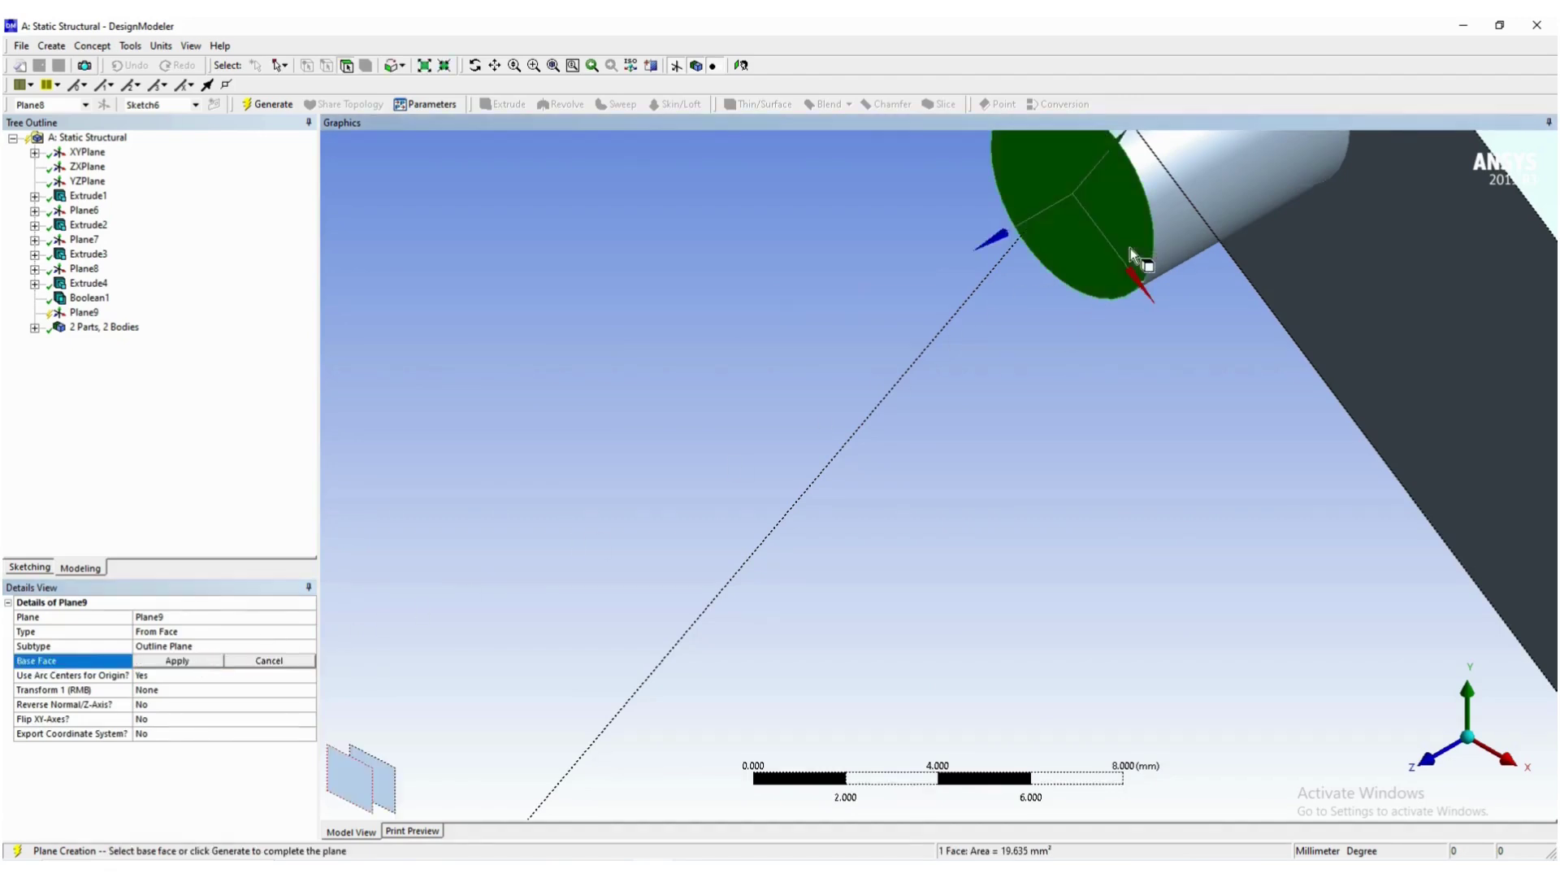
pyautogui.click(190, 663)
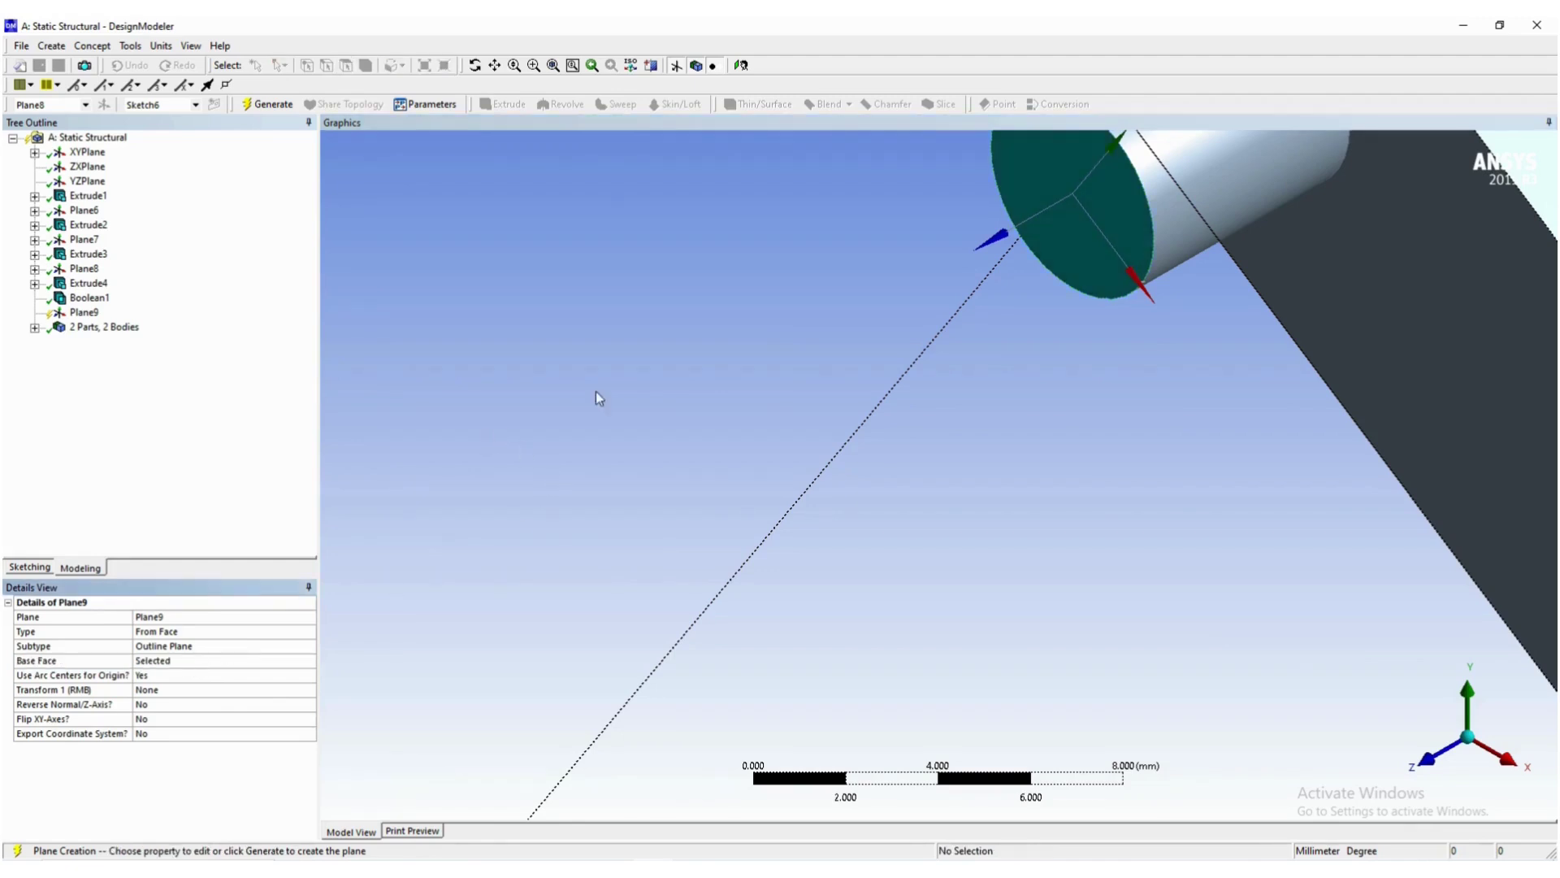
pyautogui.click(265, 104)
# Look at the new pin-face plane and sketch a long, nearly vertical three-point rectangle about 13.5 mm wide around the pin, extending downward.
pyautogui.scroll(-5, 753, 520)
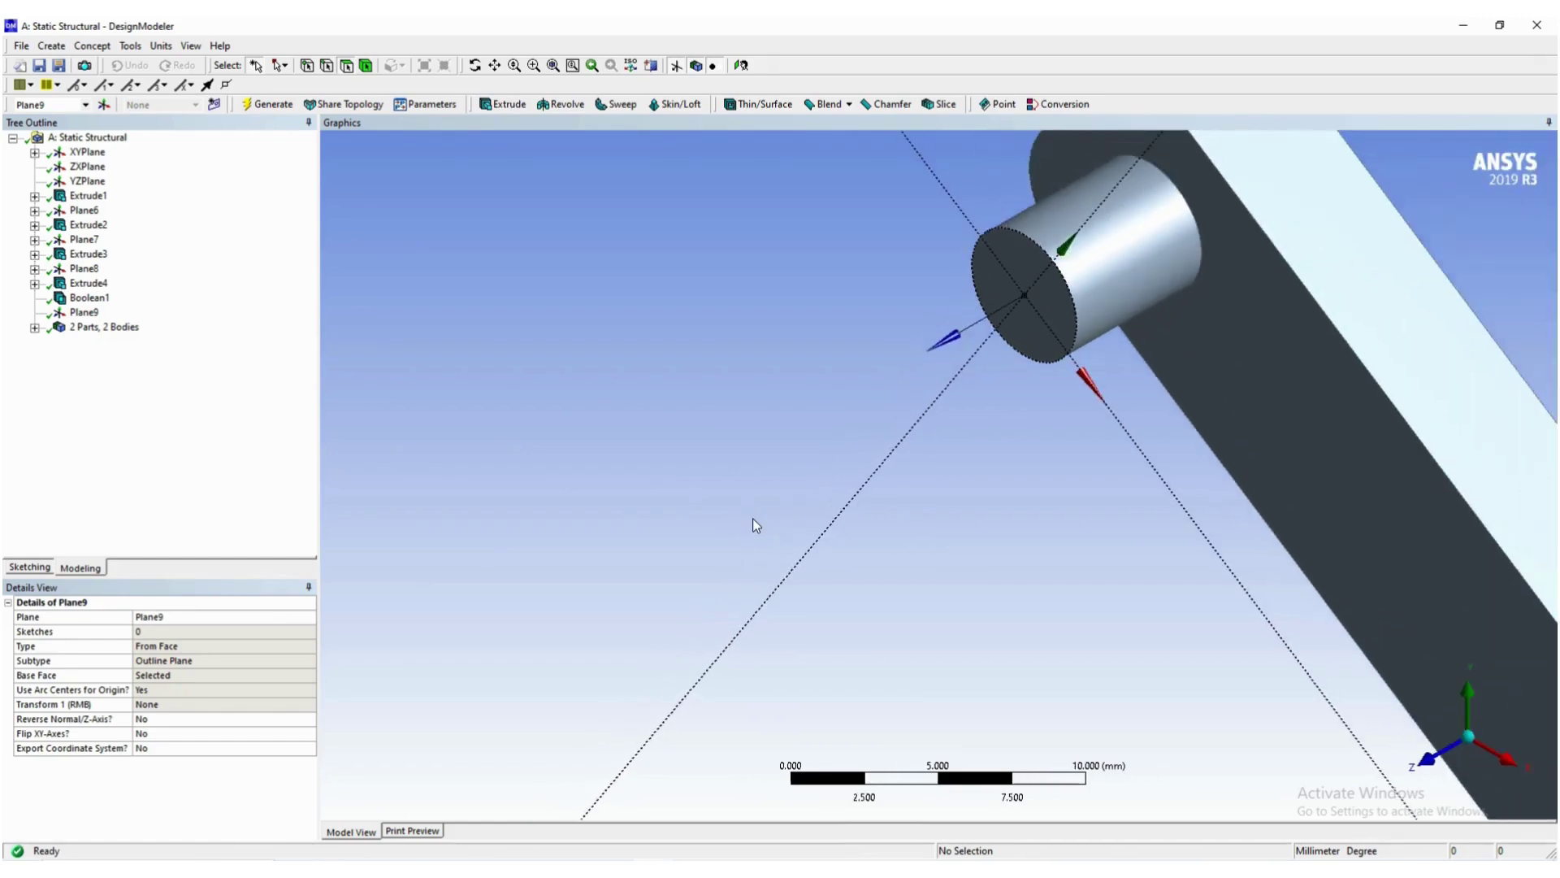
pyautogui.scroll(-5, 755, 523)
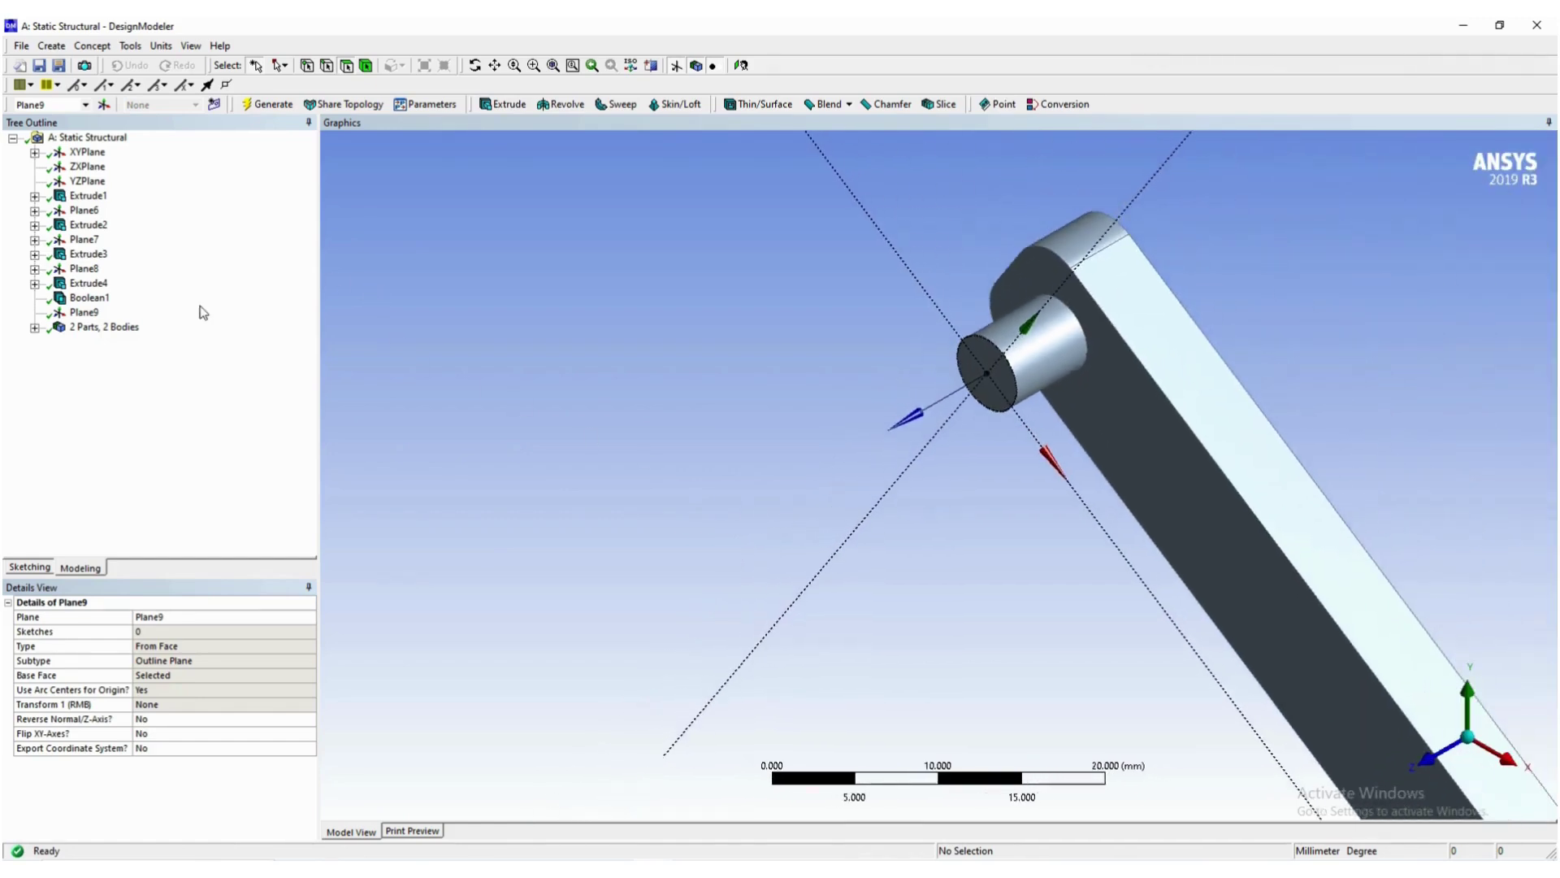
pyautogui.click(84, 313)
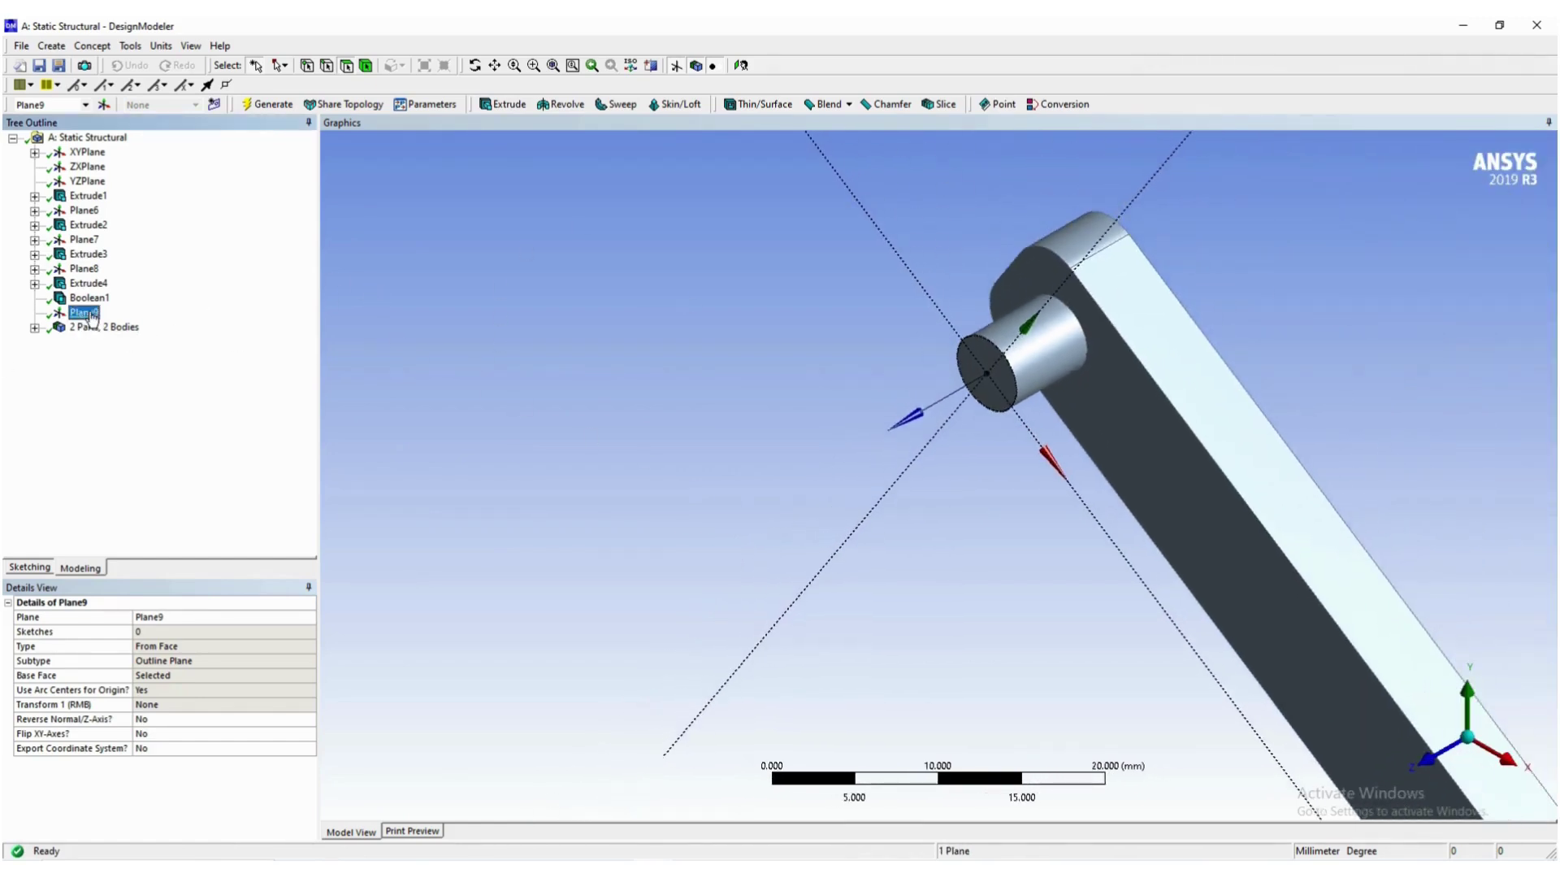
pyautogui.rightClick(93, 316)
pyautogui.click(130, 361)
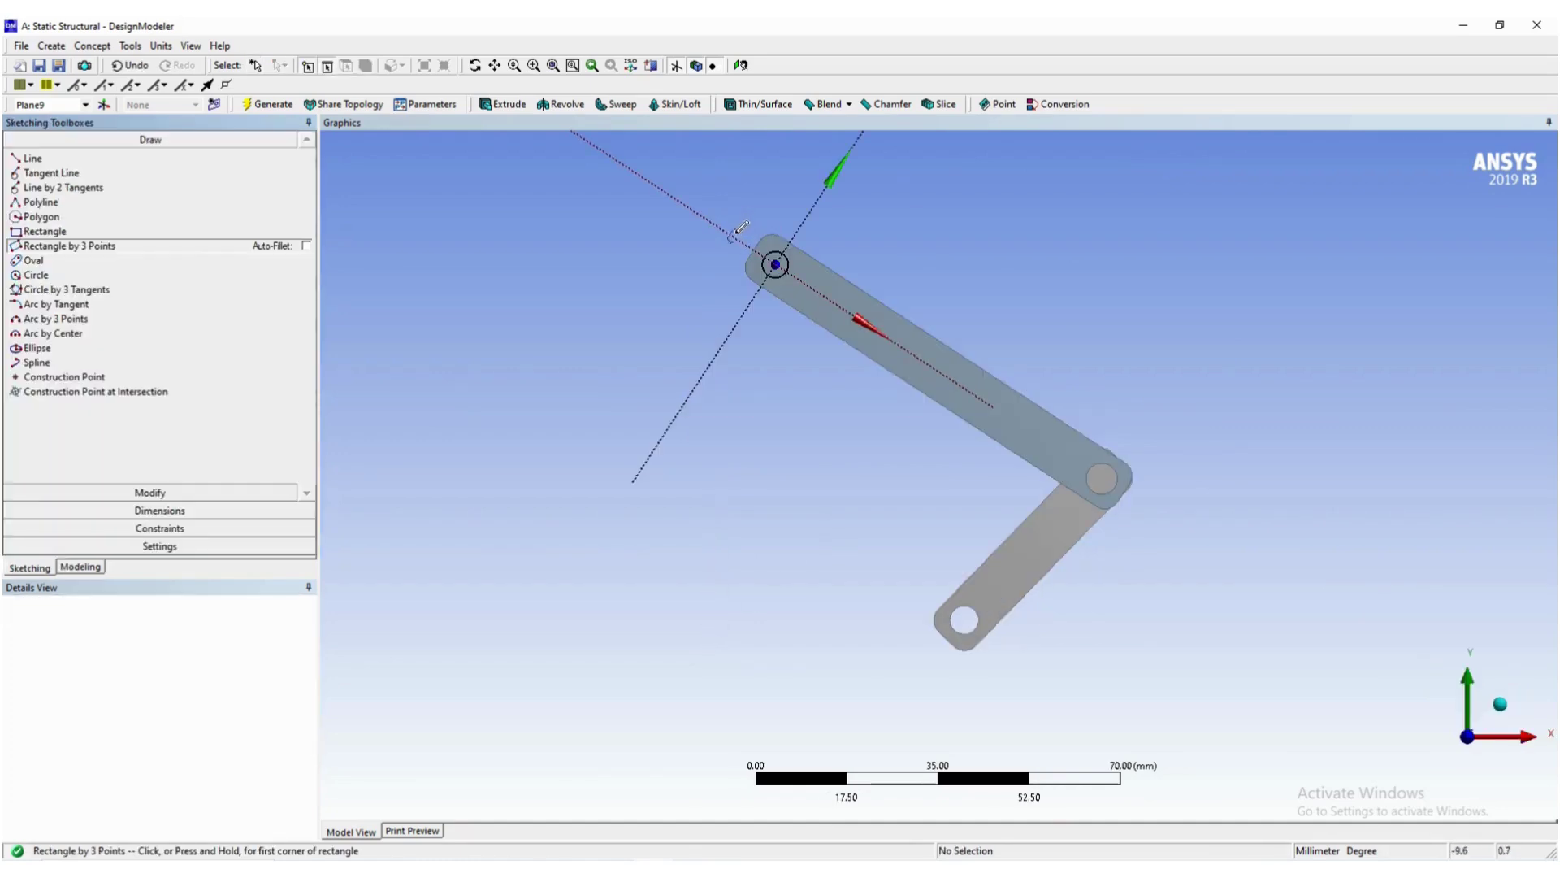
pyautogui.click(739, 229)
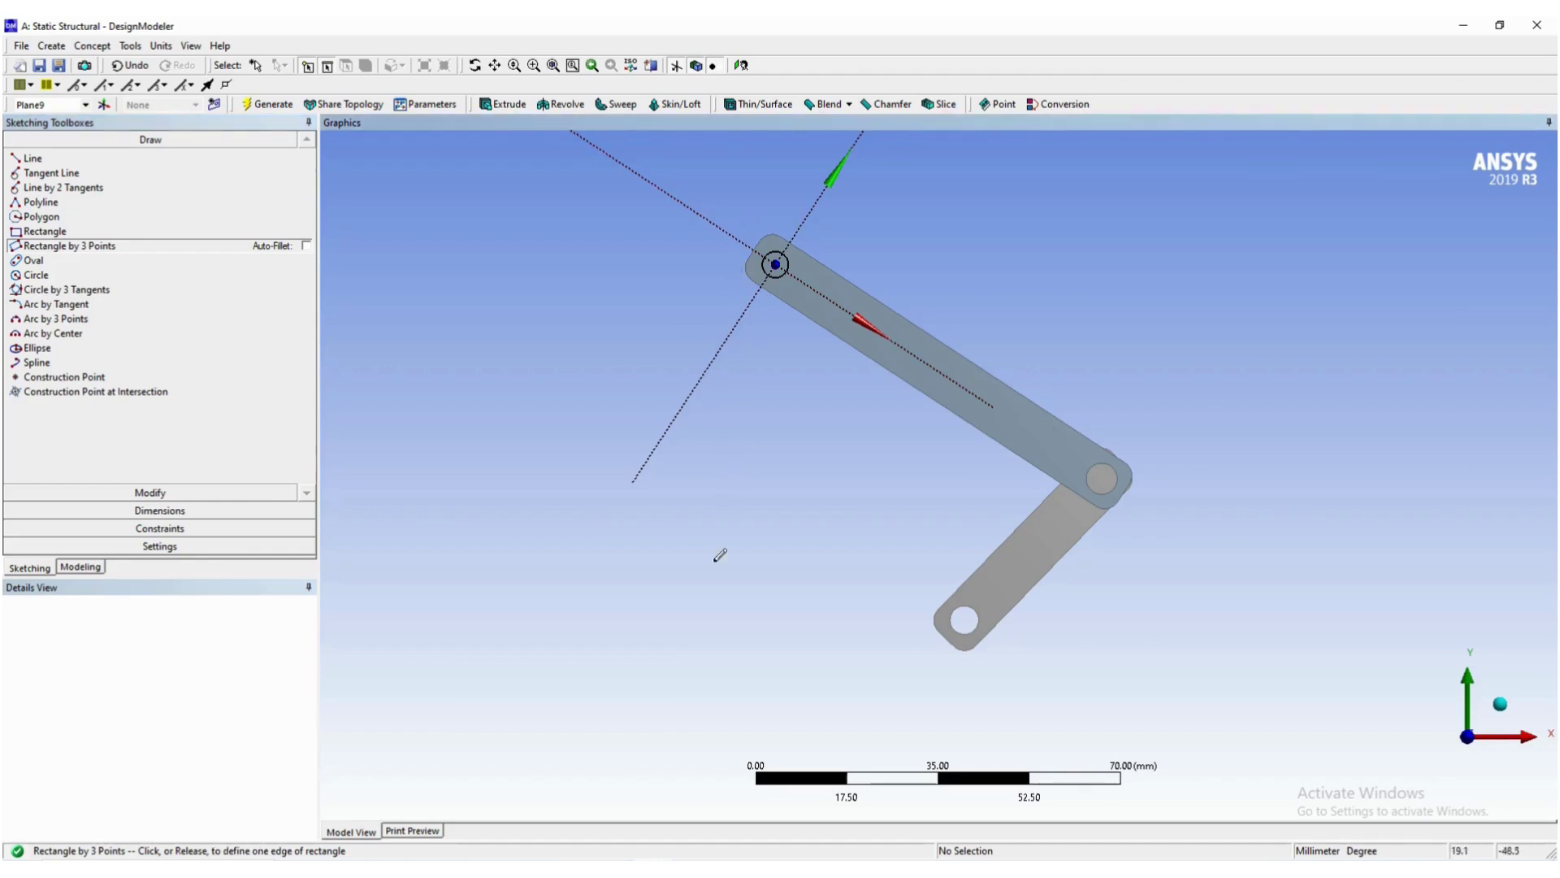
pyautogui.click(731, 654)
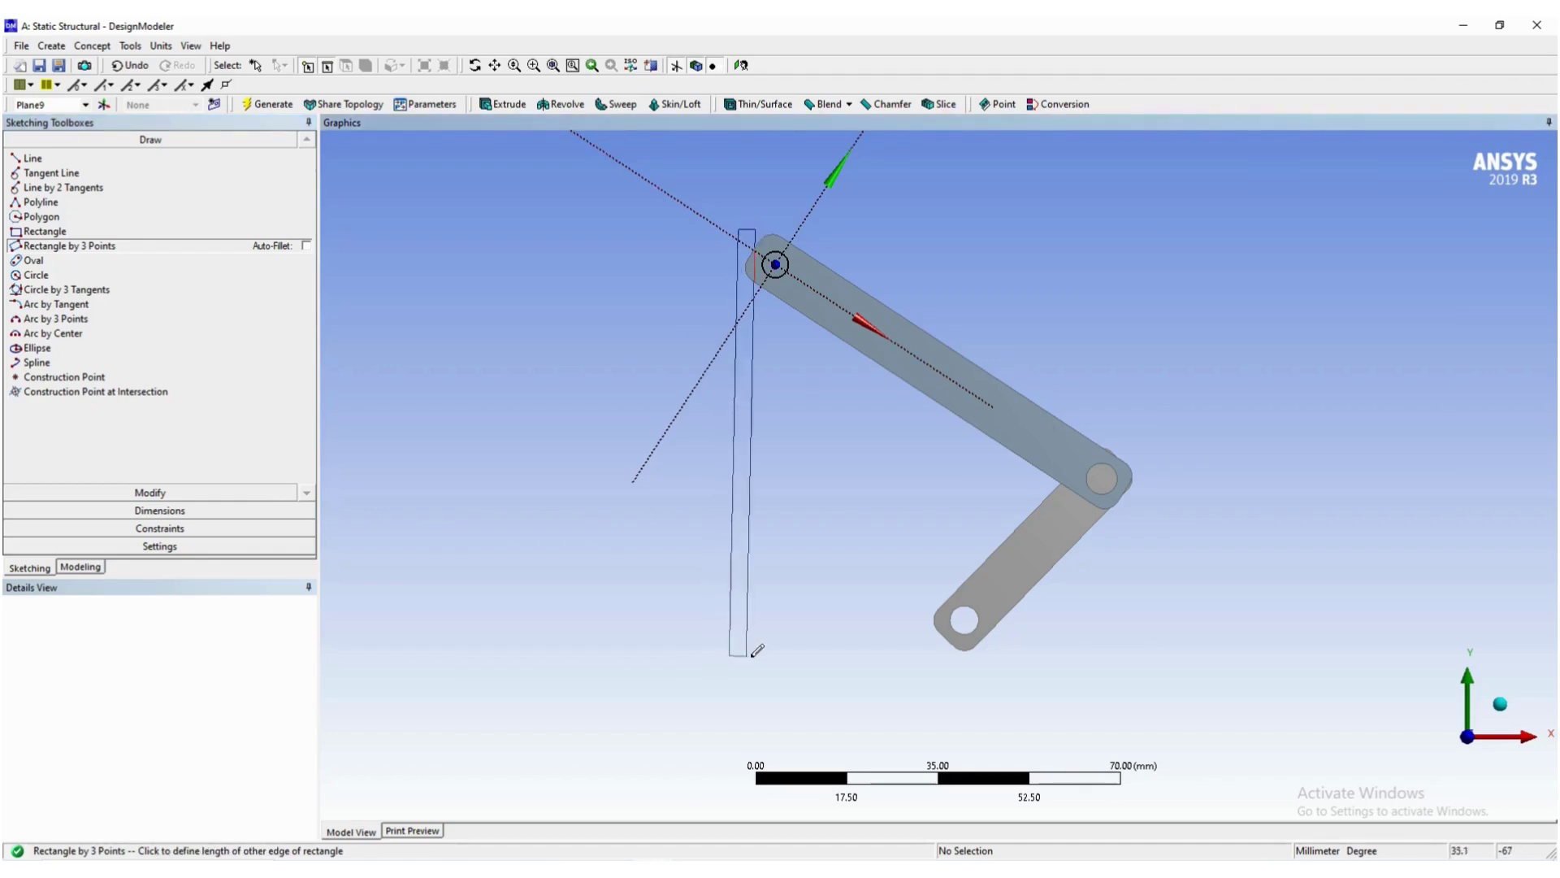
pyautogui.click(803, 652)
# Set the new rectangle sketch to Always Show Sketch and select the XY plane to view it beside the first link's sketch.
pyautogui.click(95, 569)
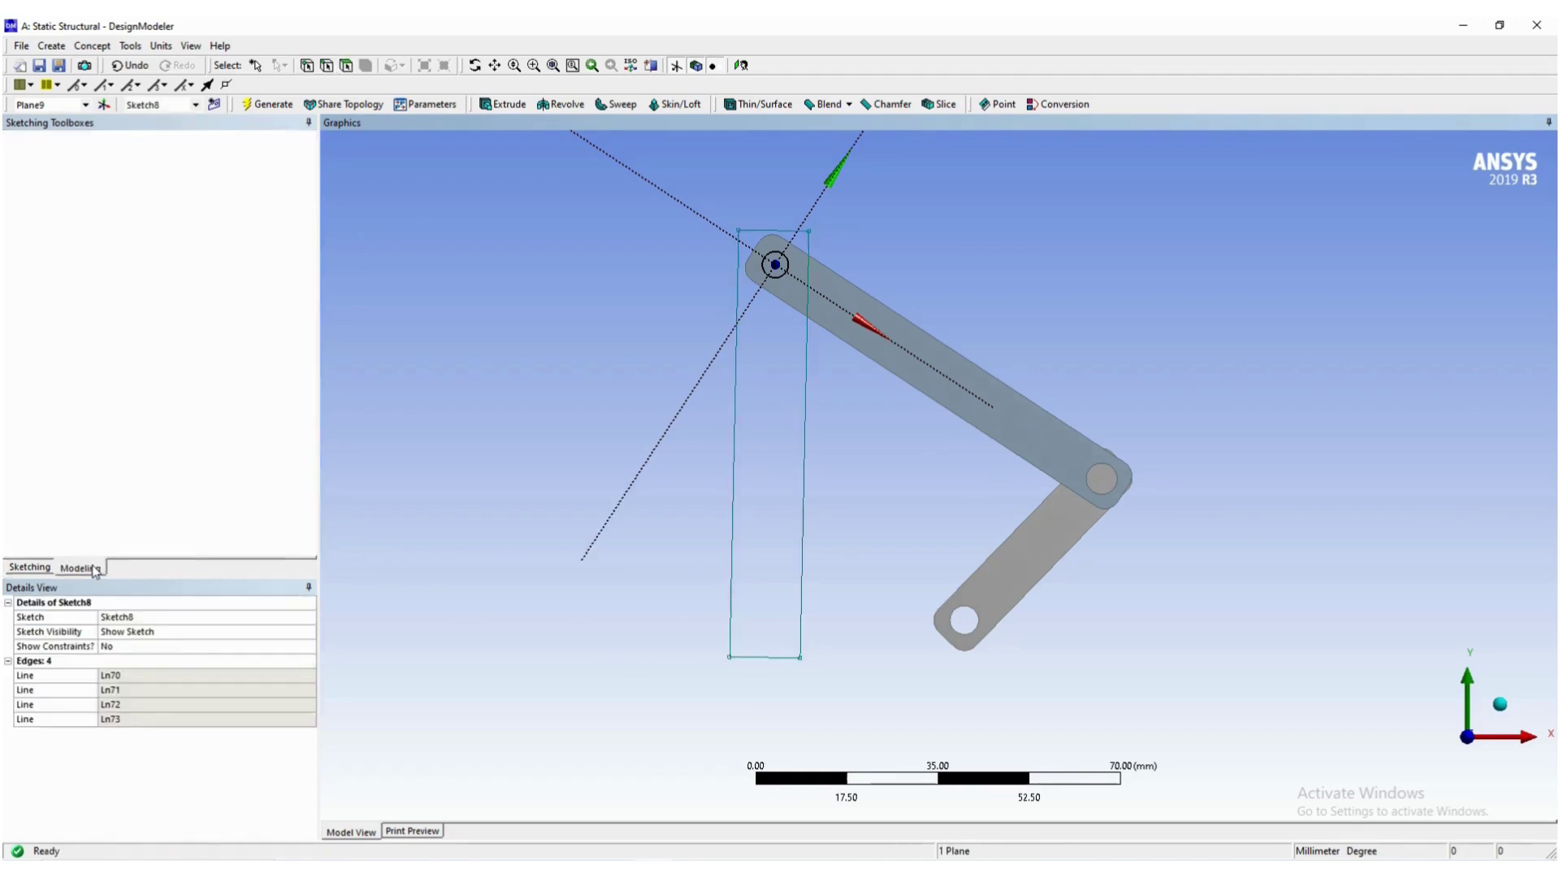
pyautogui.click(87, 153)
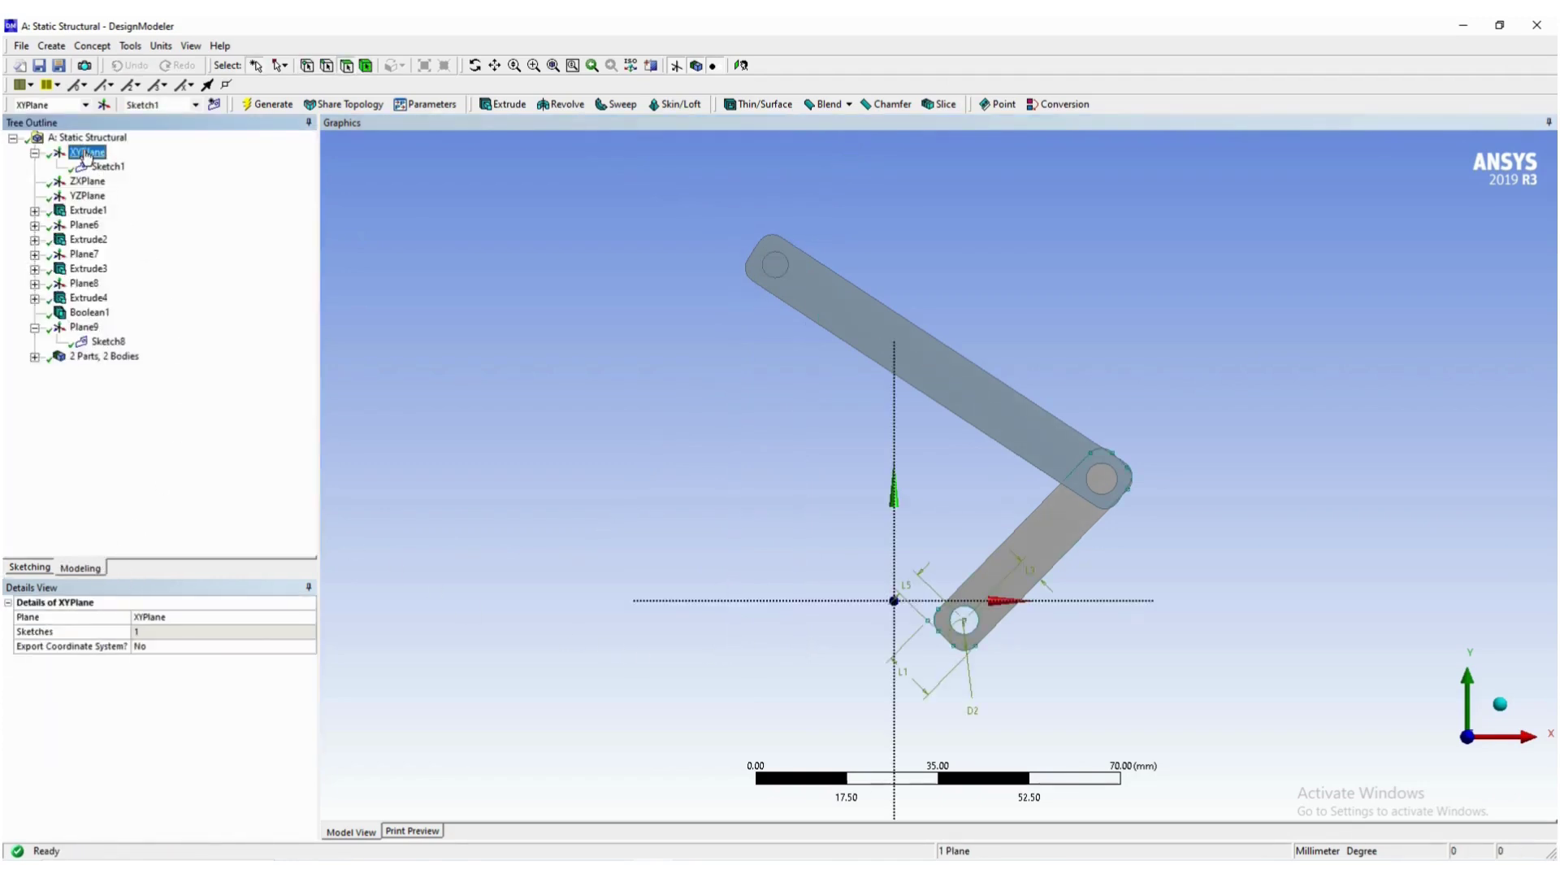
pyautogui.click(108, 341)
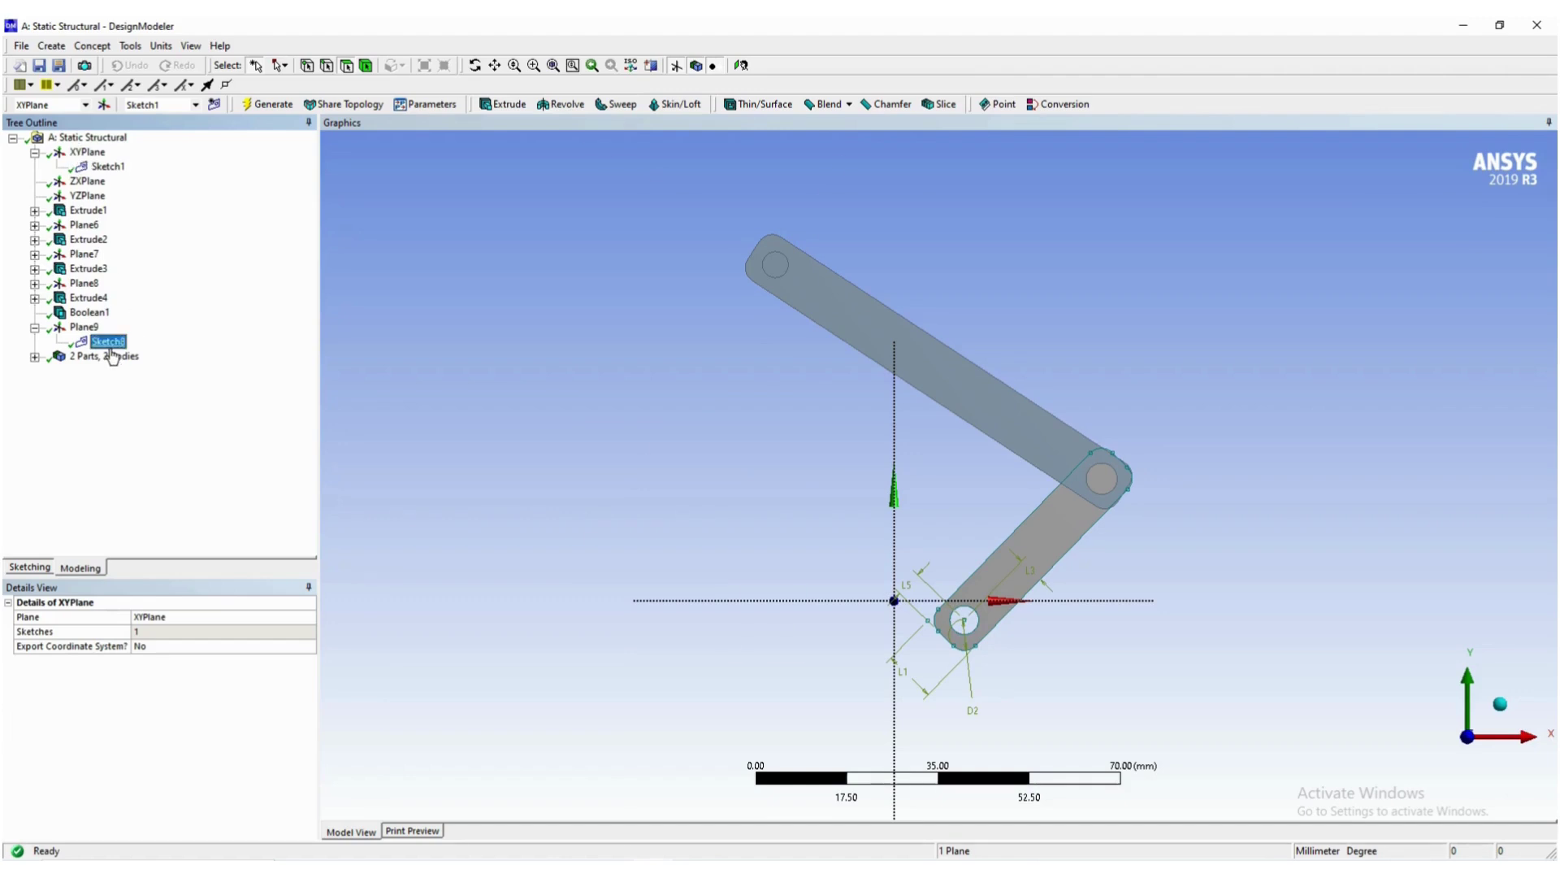
pyautogui.rightClick(111, 344)
pyautogui.click(137, 361)
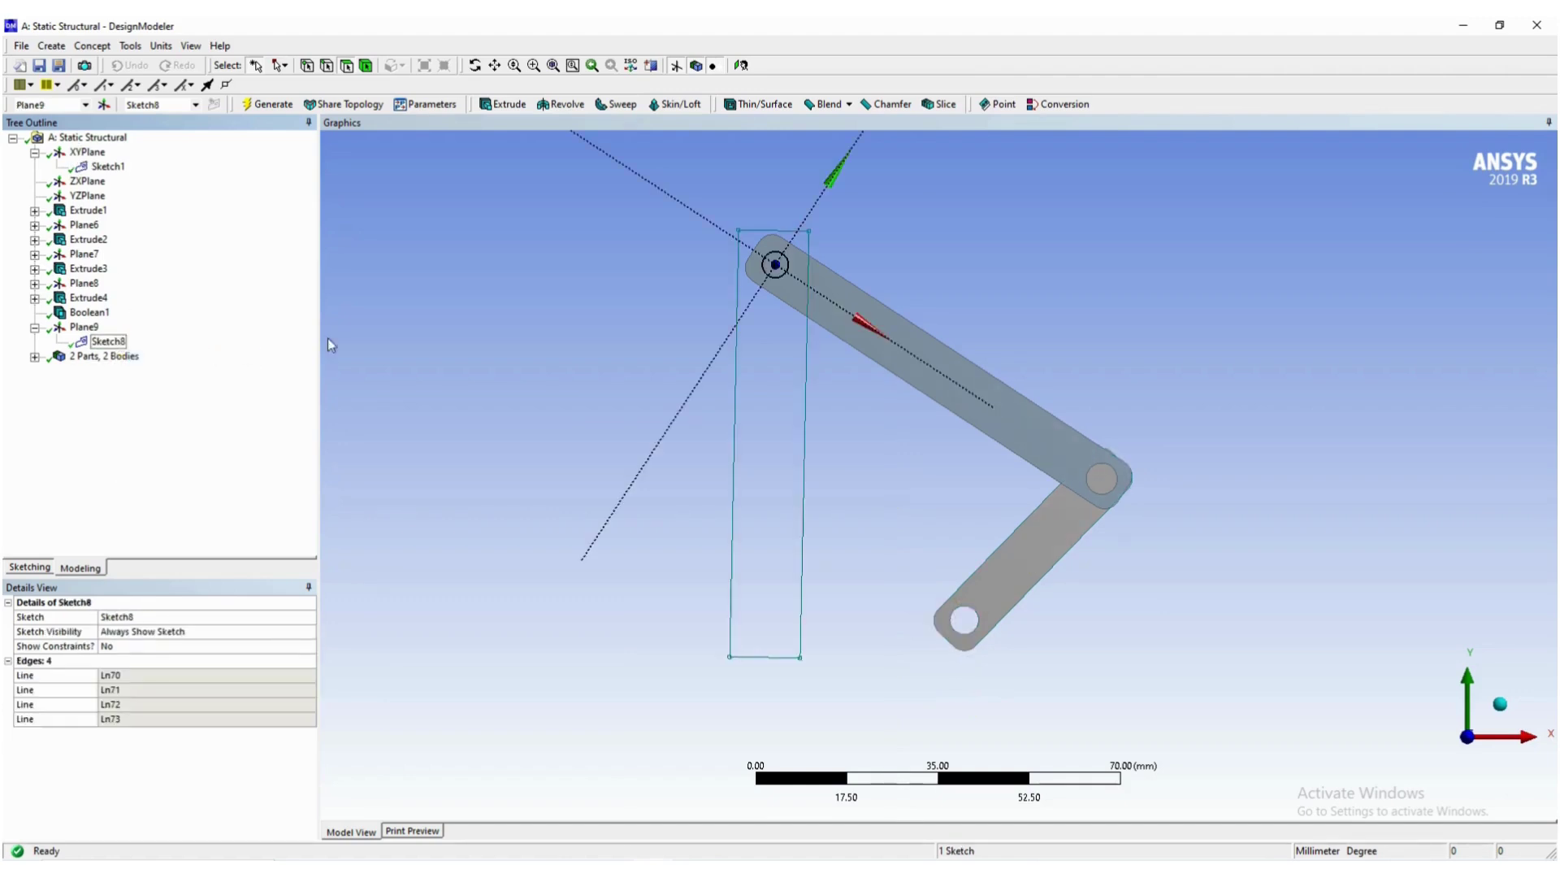
pyautogui.click(85, 154)
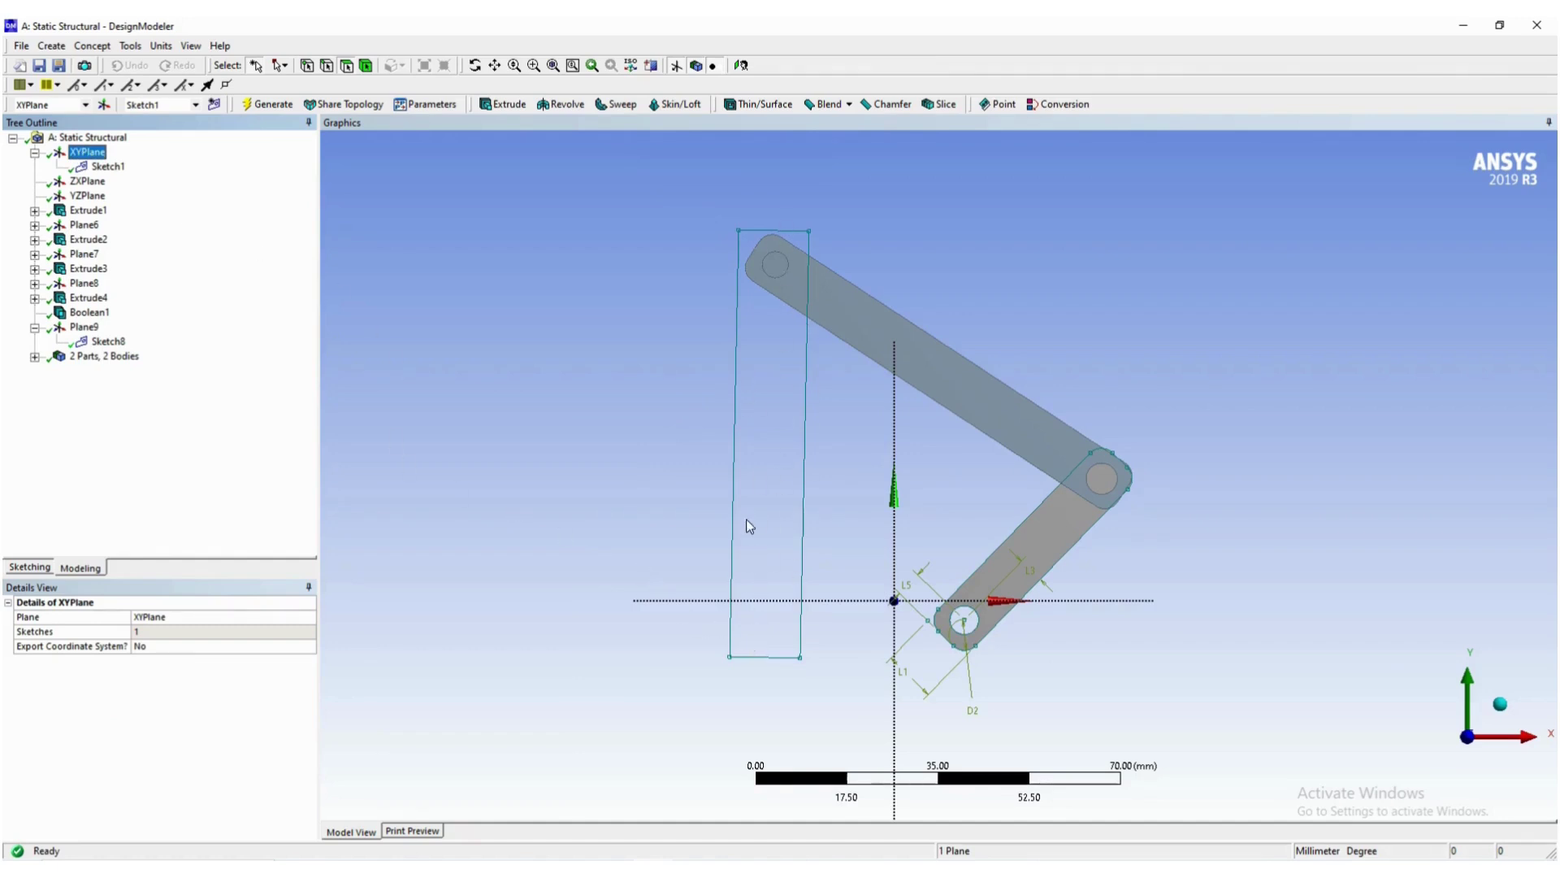
# Return to sketching on the rectangle's sketch and add a general dimension to its short lower edge.
pyautogui.click(107, 342)
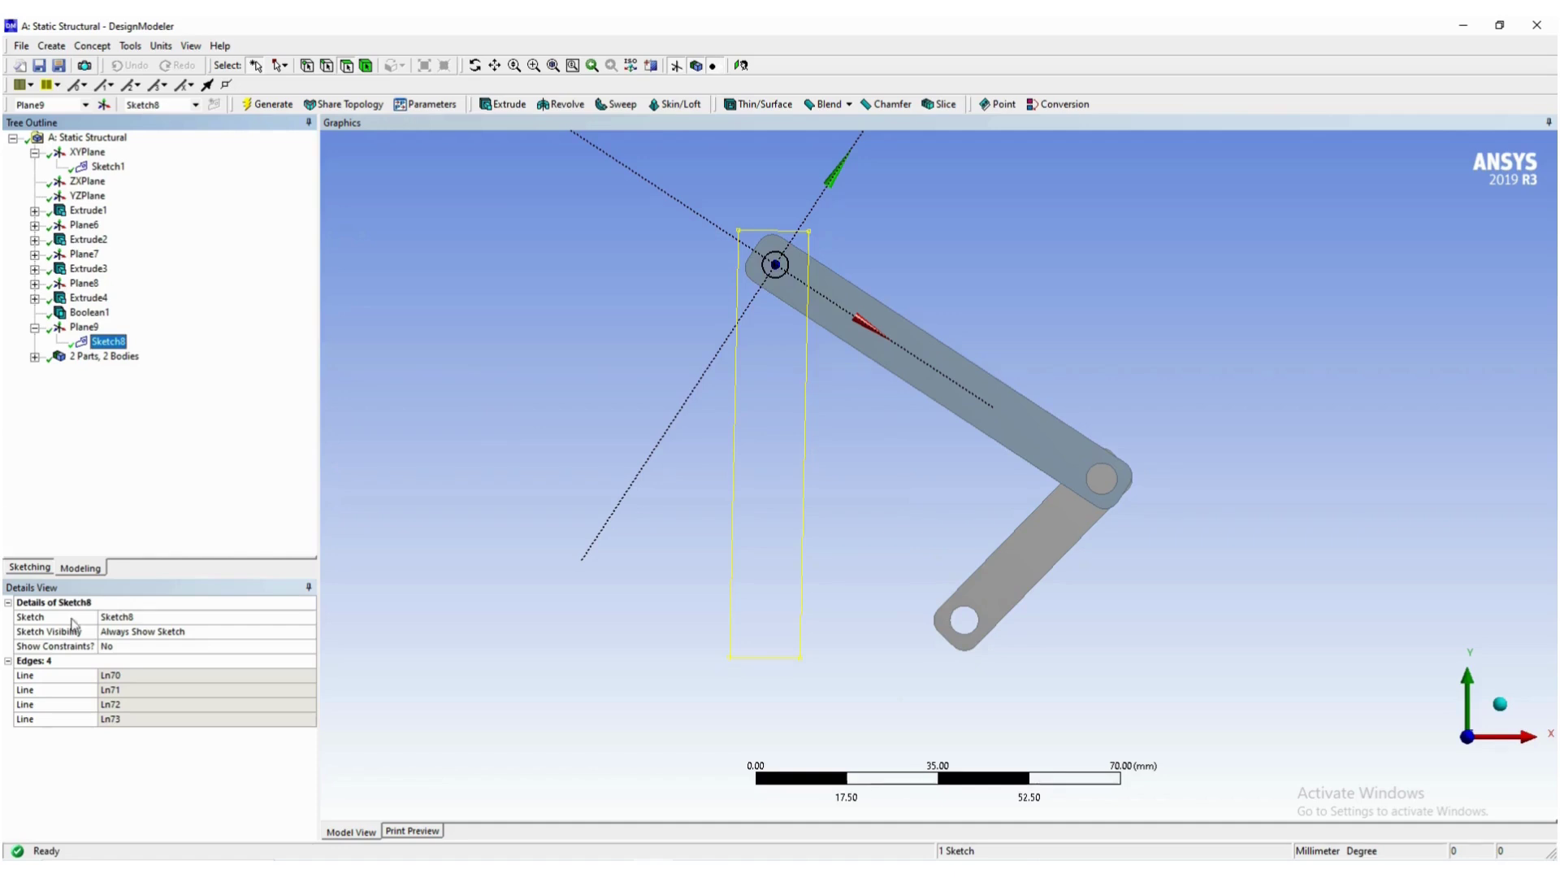
pyautogui.click(36, 574)
pyautogui.click(135, 515)
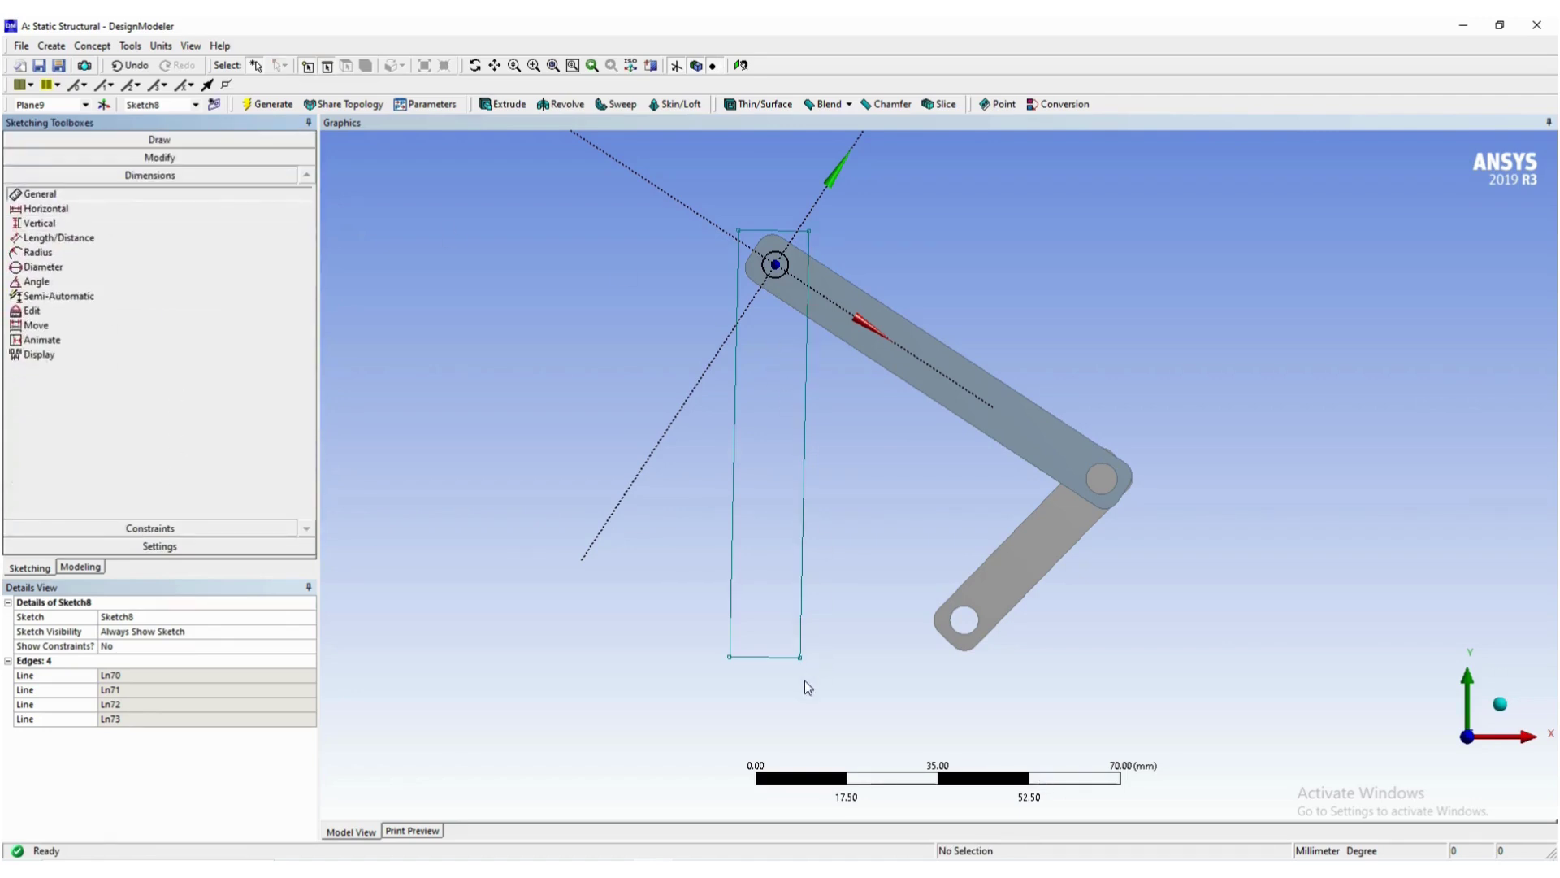
pyautogui.click(780, 660)
pyautogui.click(861, 682)
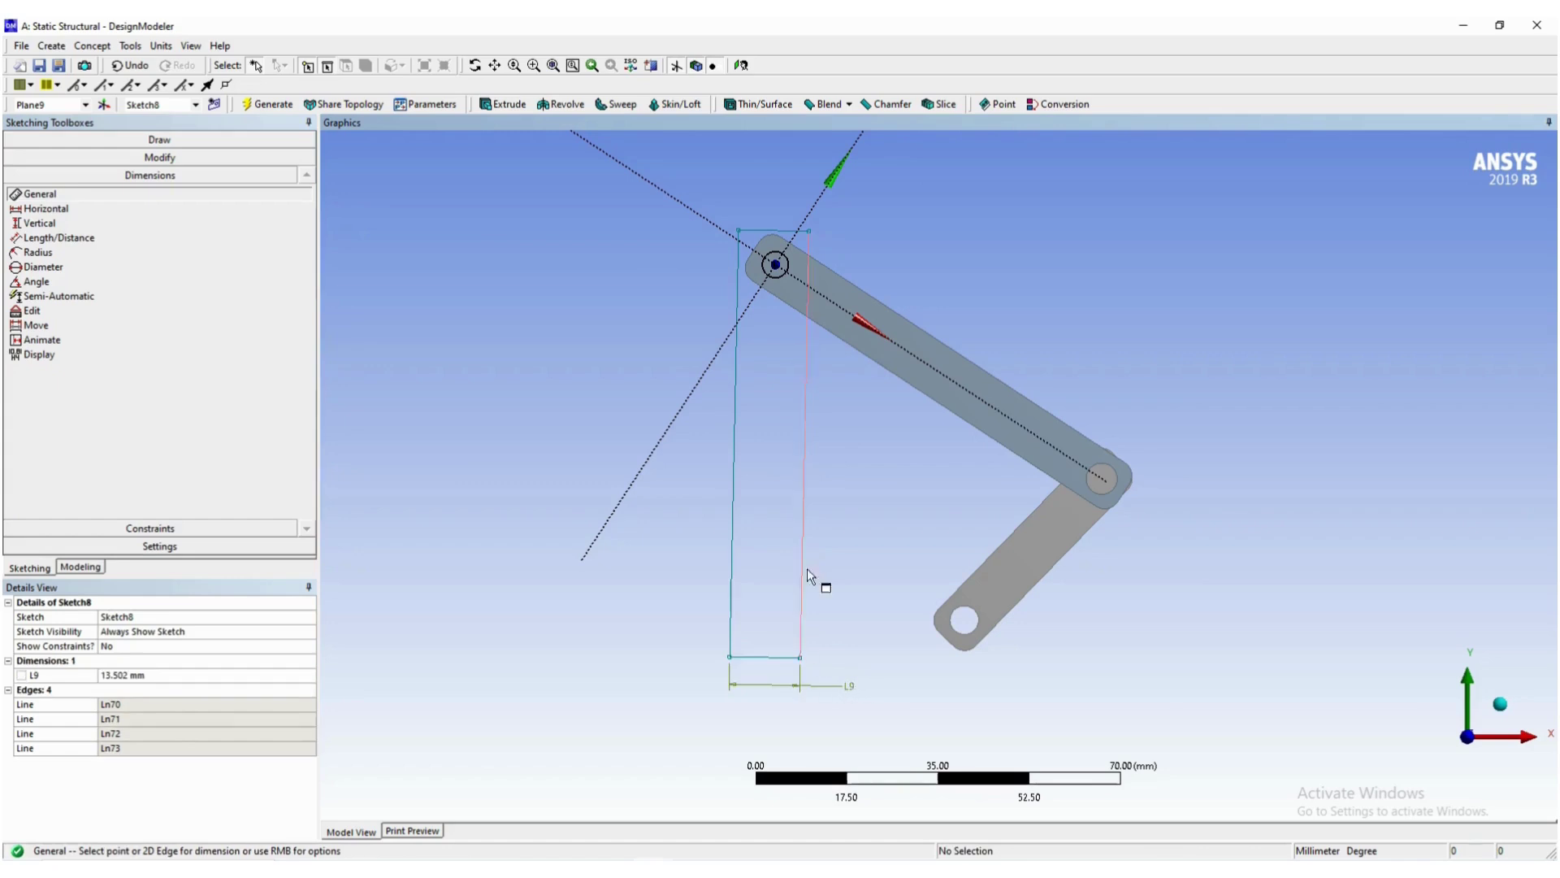
pyautogui.click(776, 272)
pyautogui.click(807, 269)
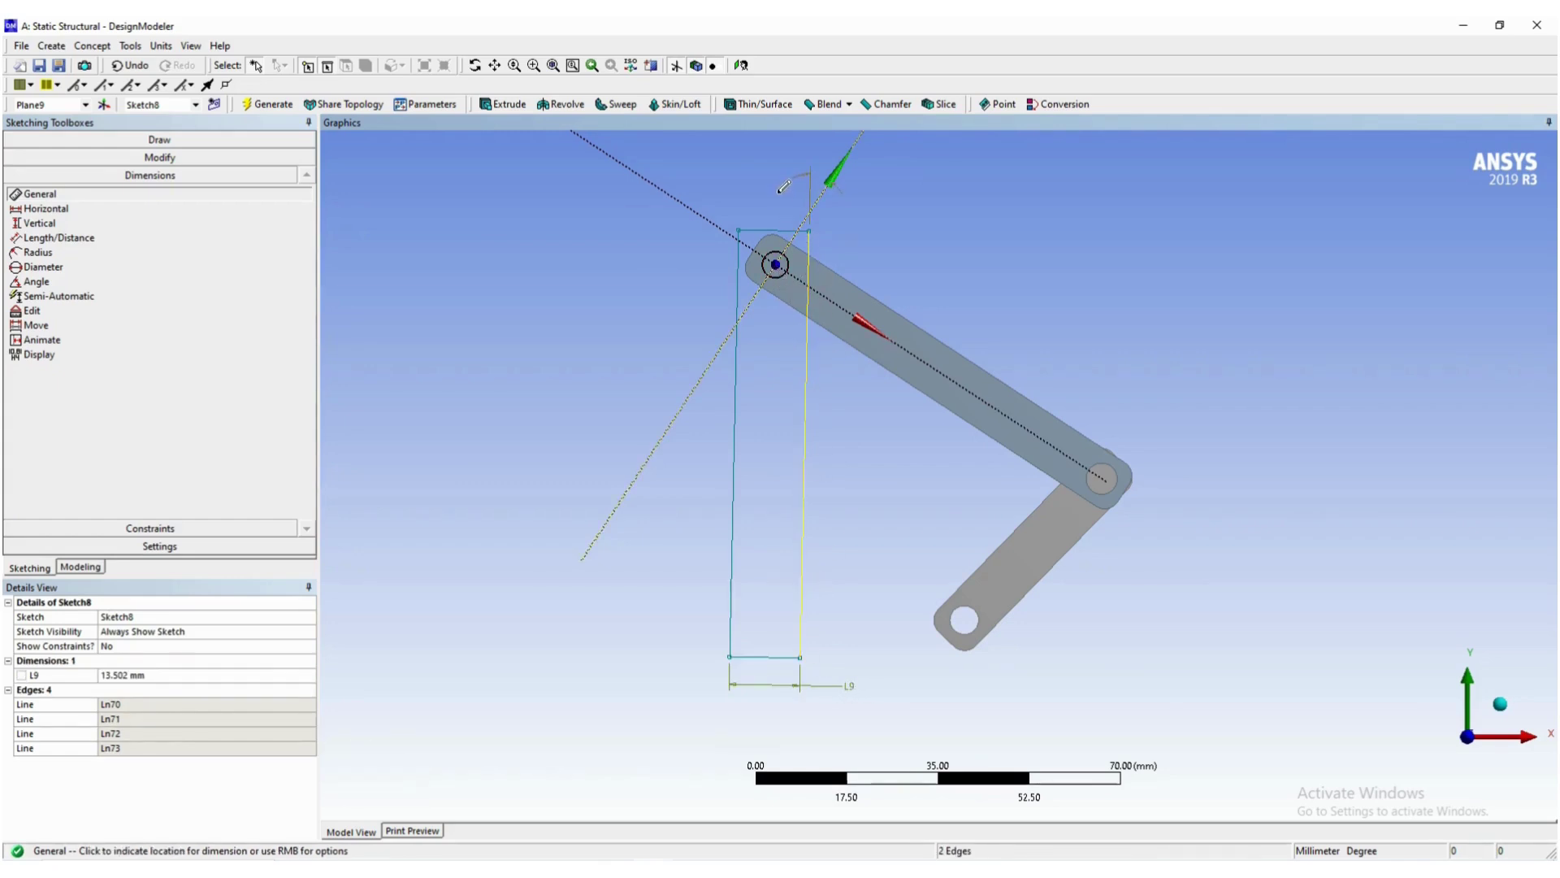
pyautogui.press('Escape')
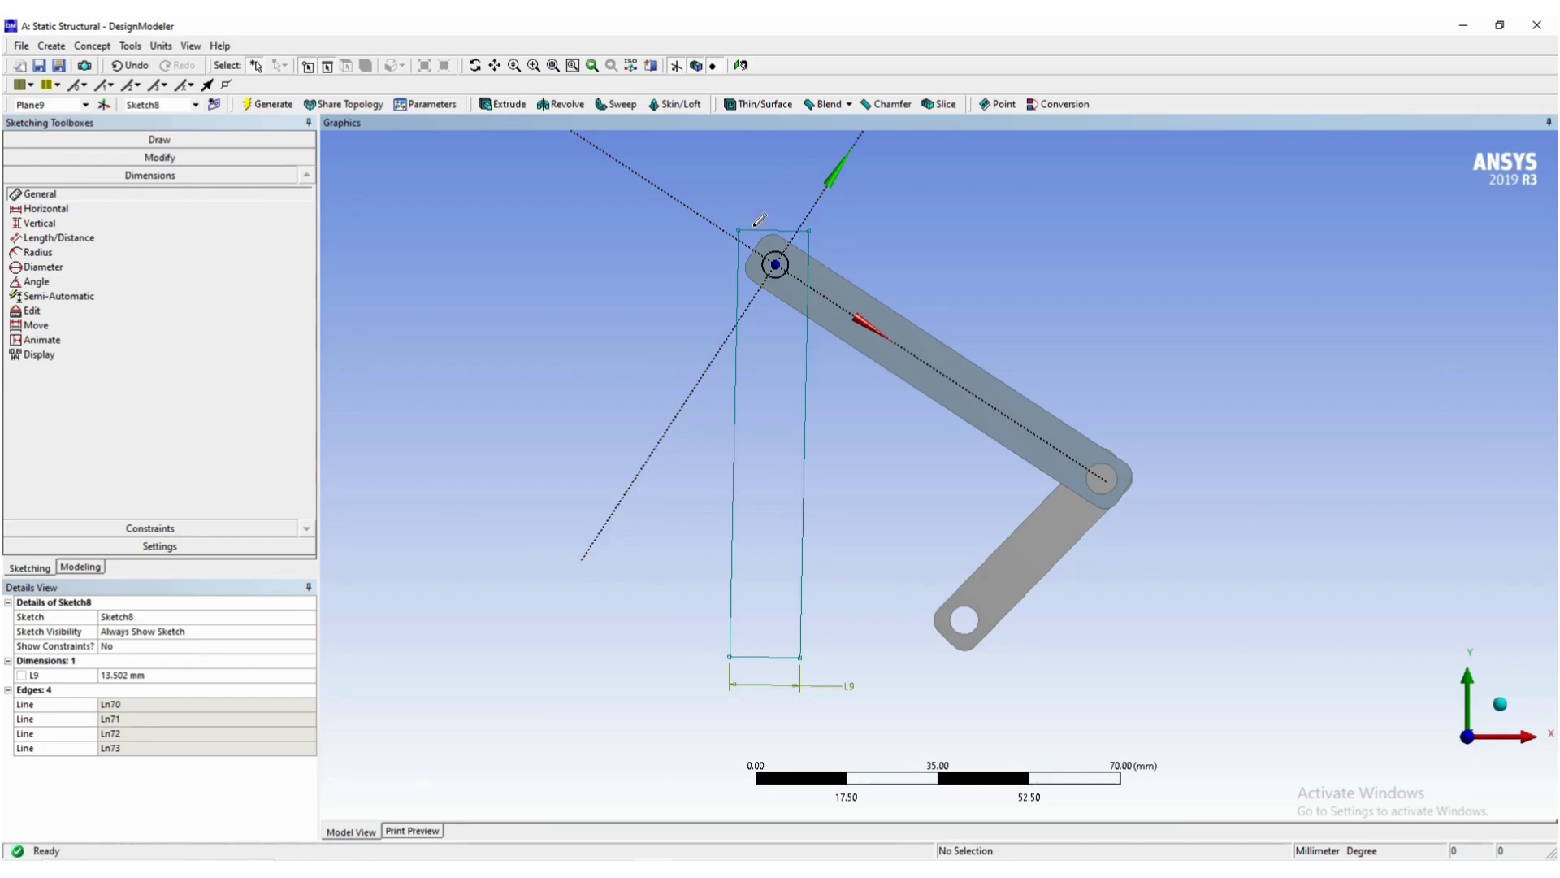
# Draw a circle about 22.8 mm in diameter centred on the pin and constrain it concentric with the pin's circular edge.
pyautogui.click(156, 140)
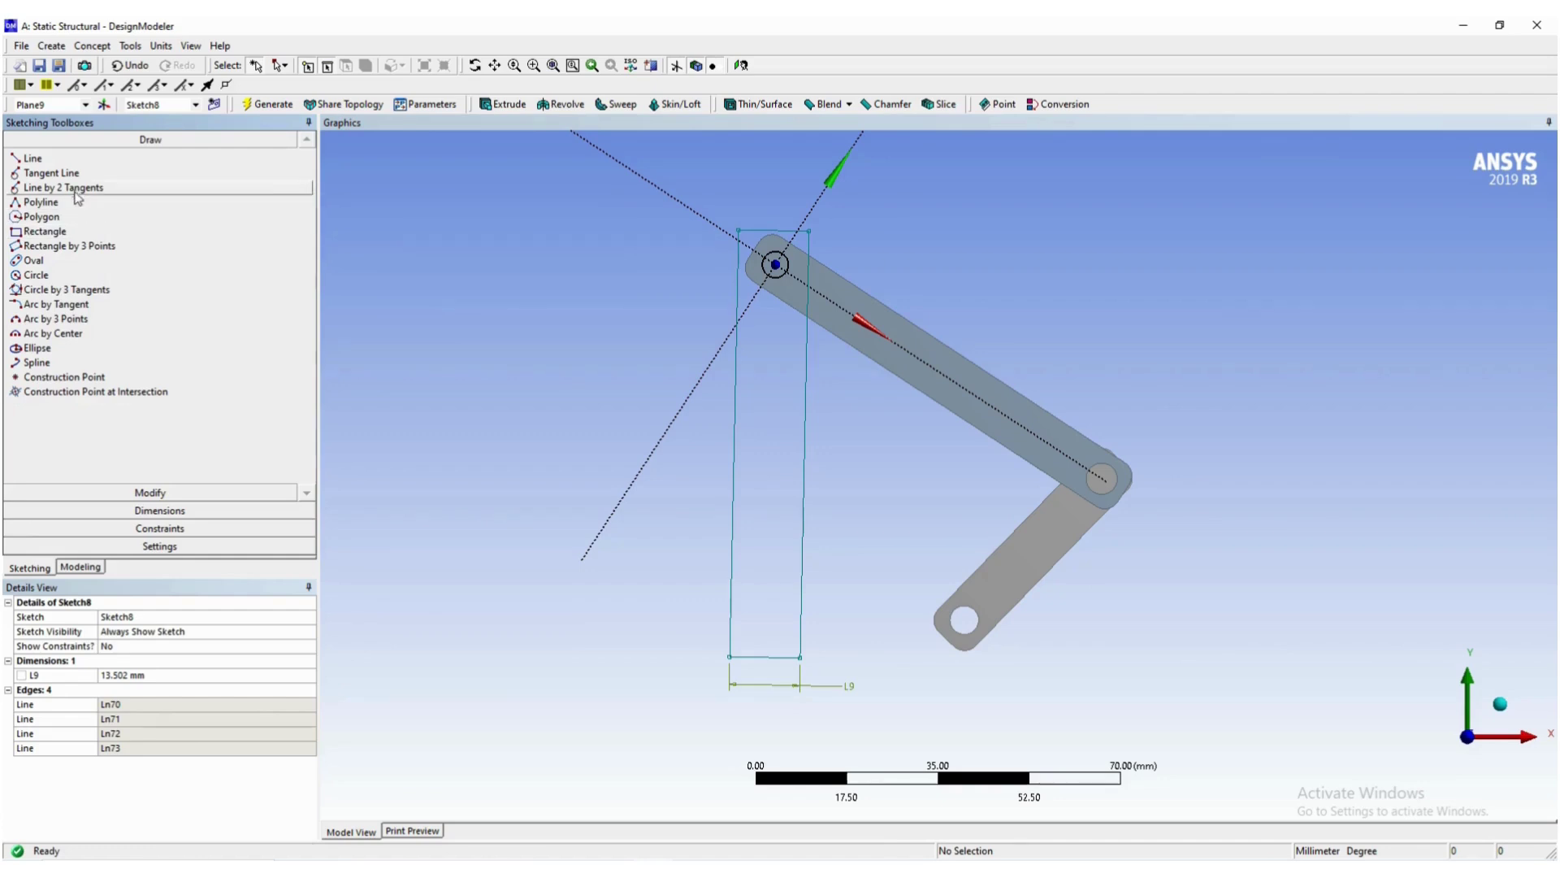
pyautogui.click(68, 275)
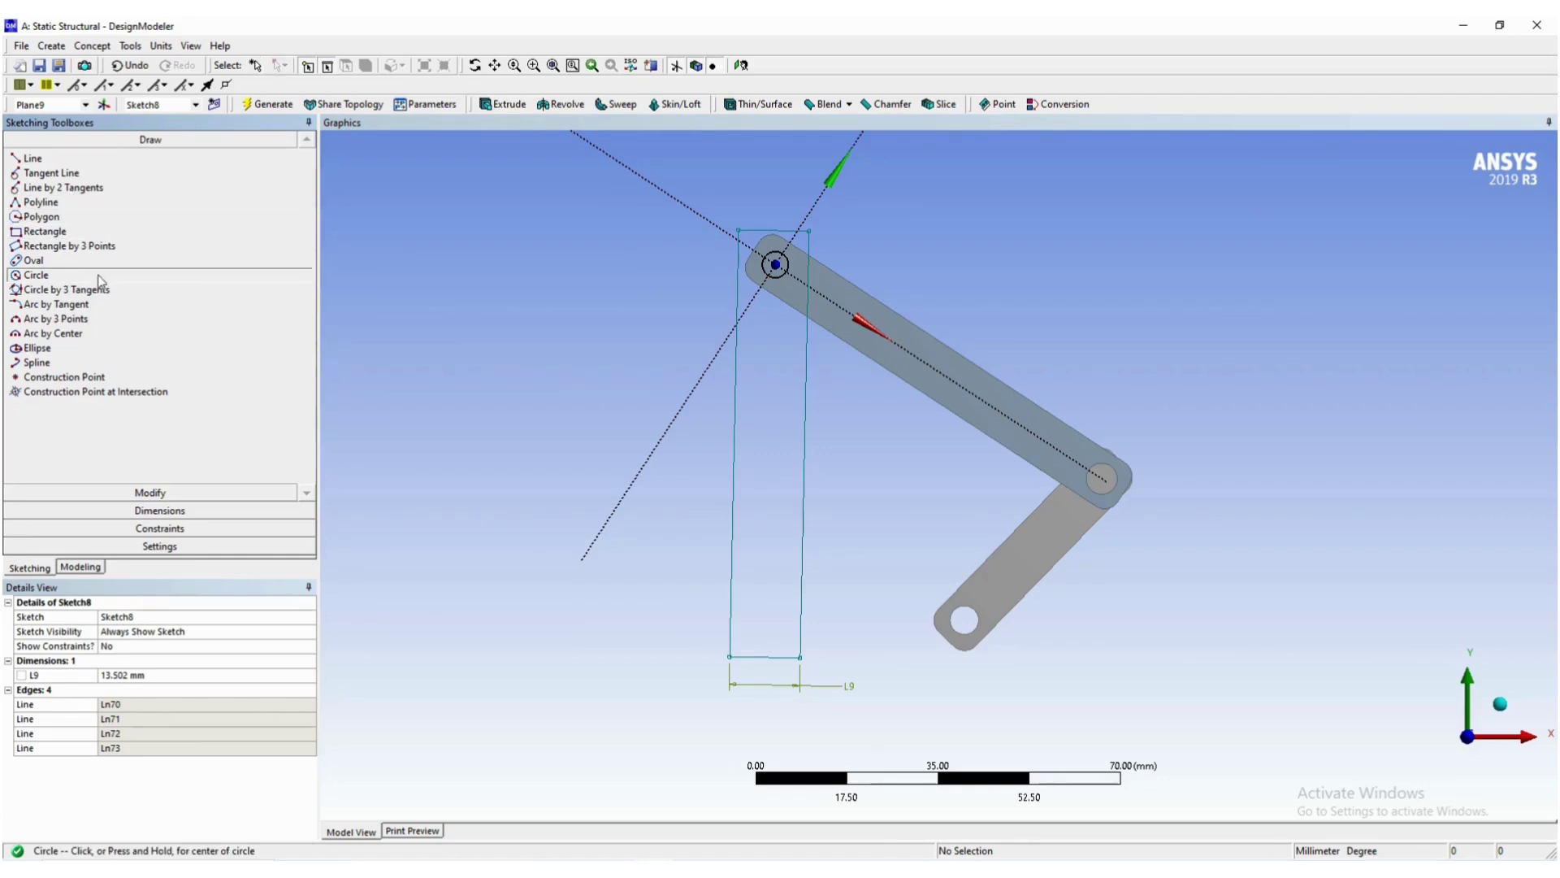
pyautogui.click(776, 263)
pyautogui.click(797, 315)
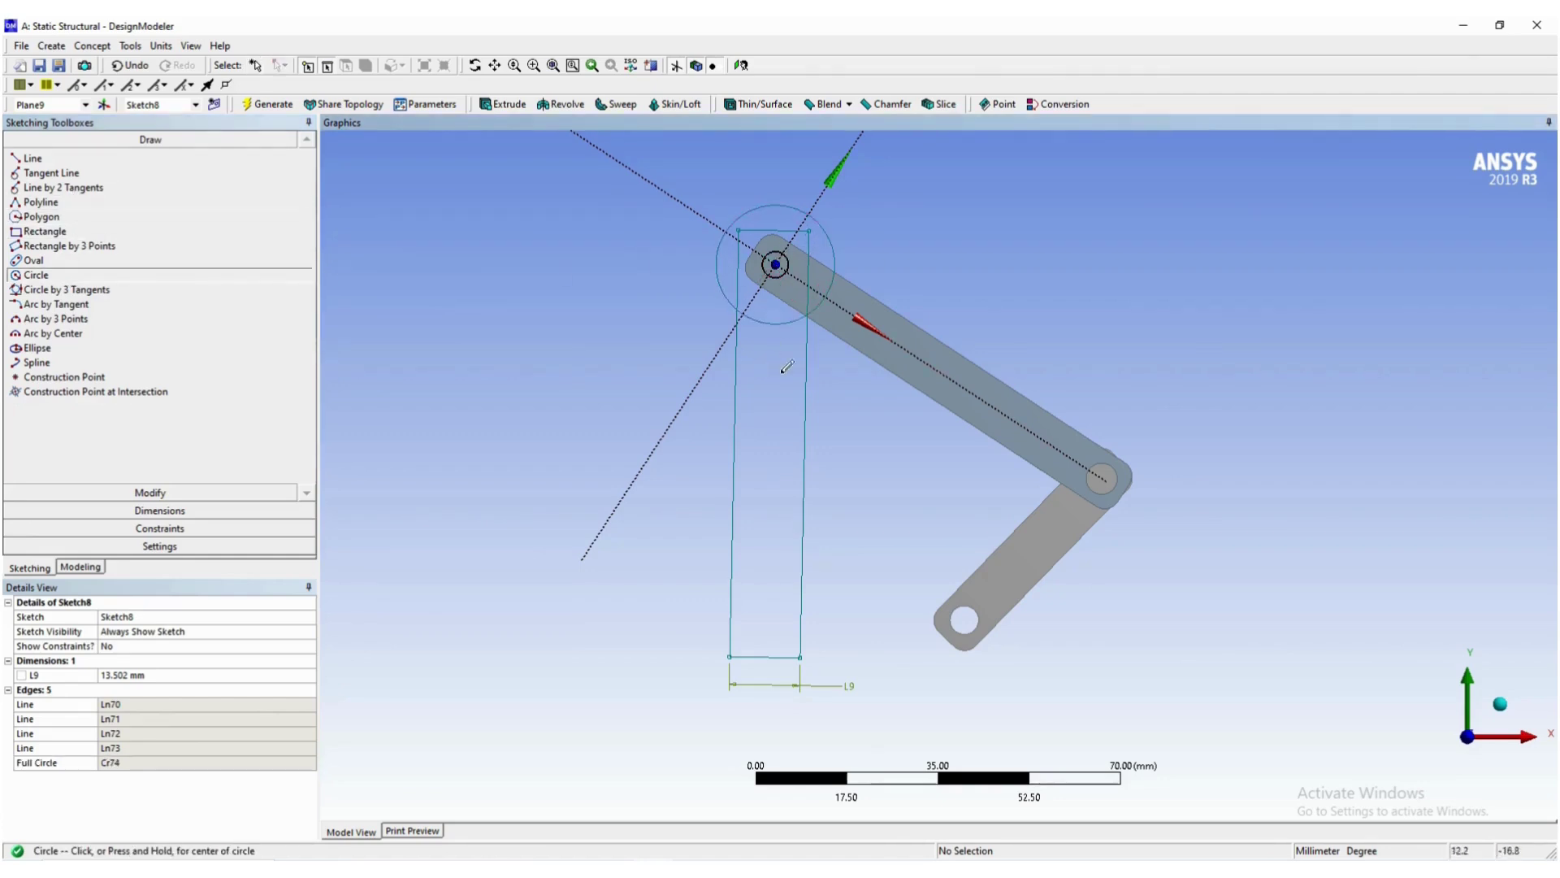
pyautogui.click(169, 529)
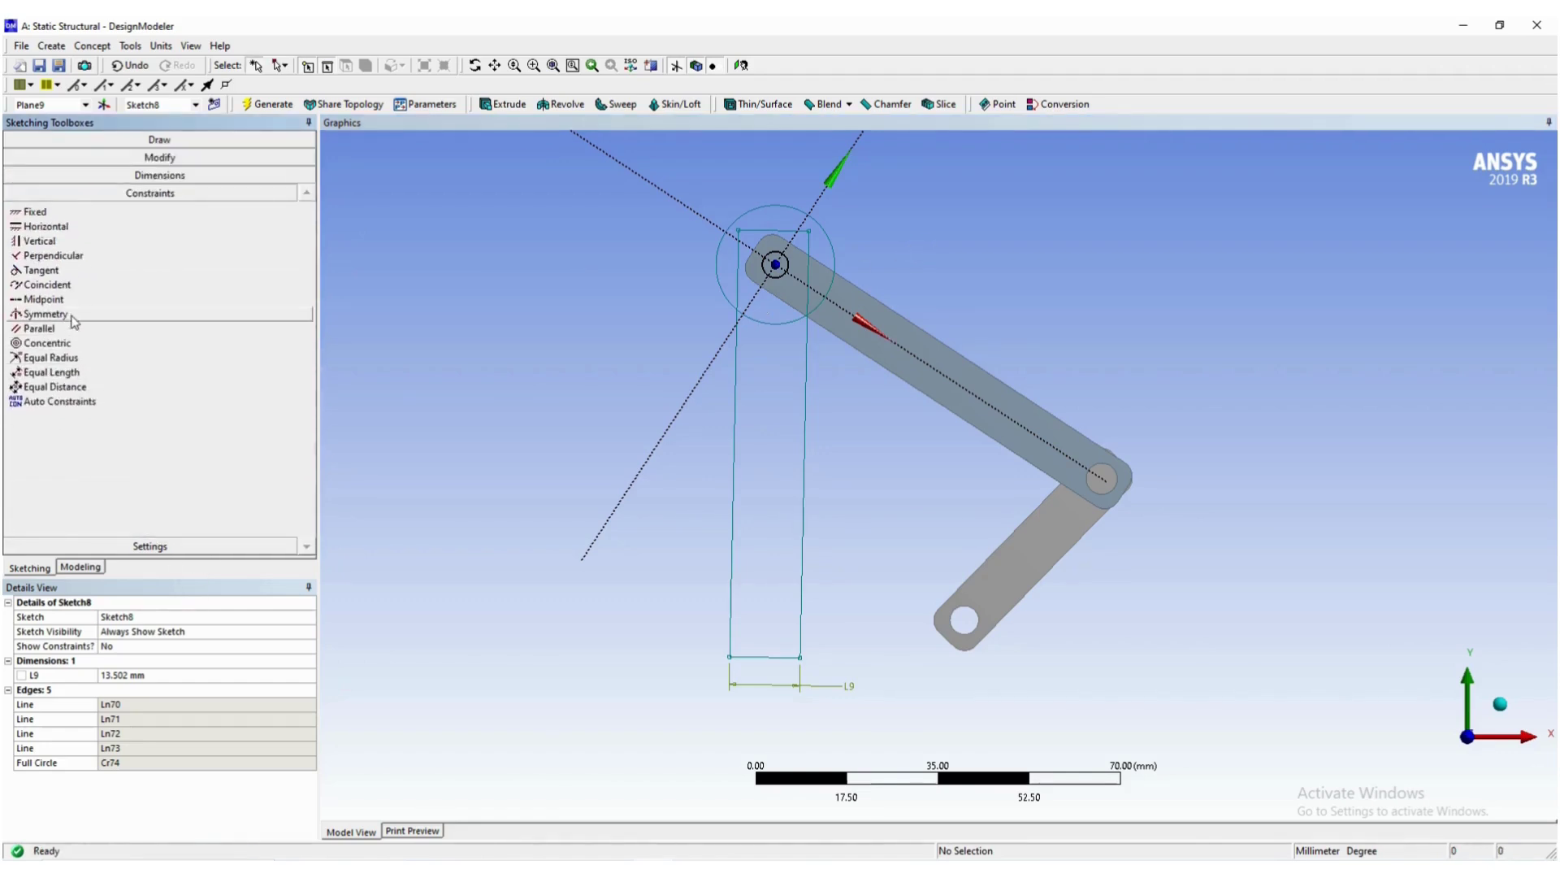
pyautogui.click(74, 344)
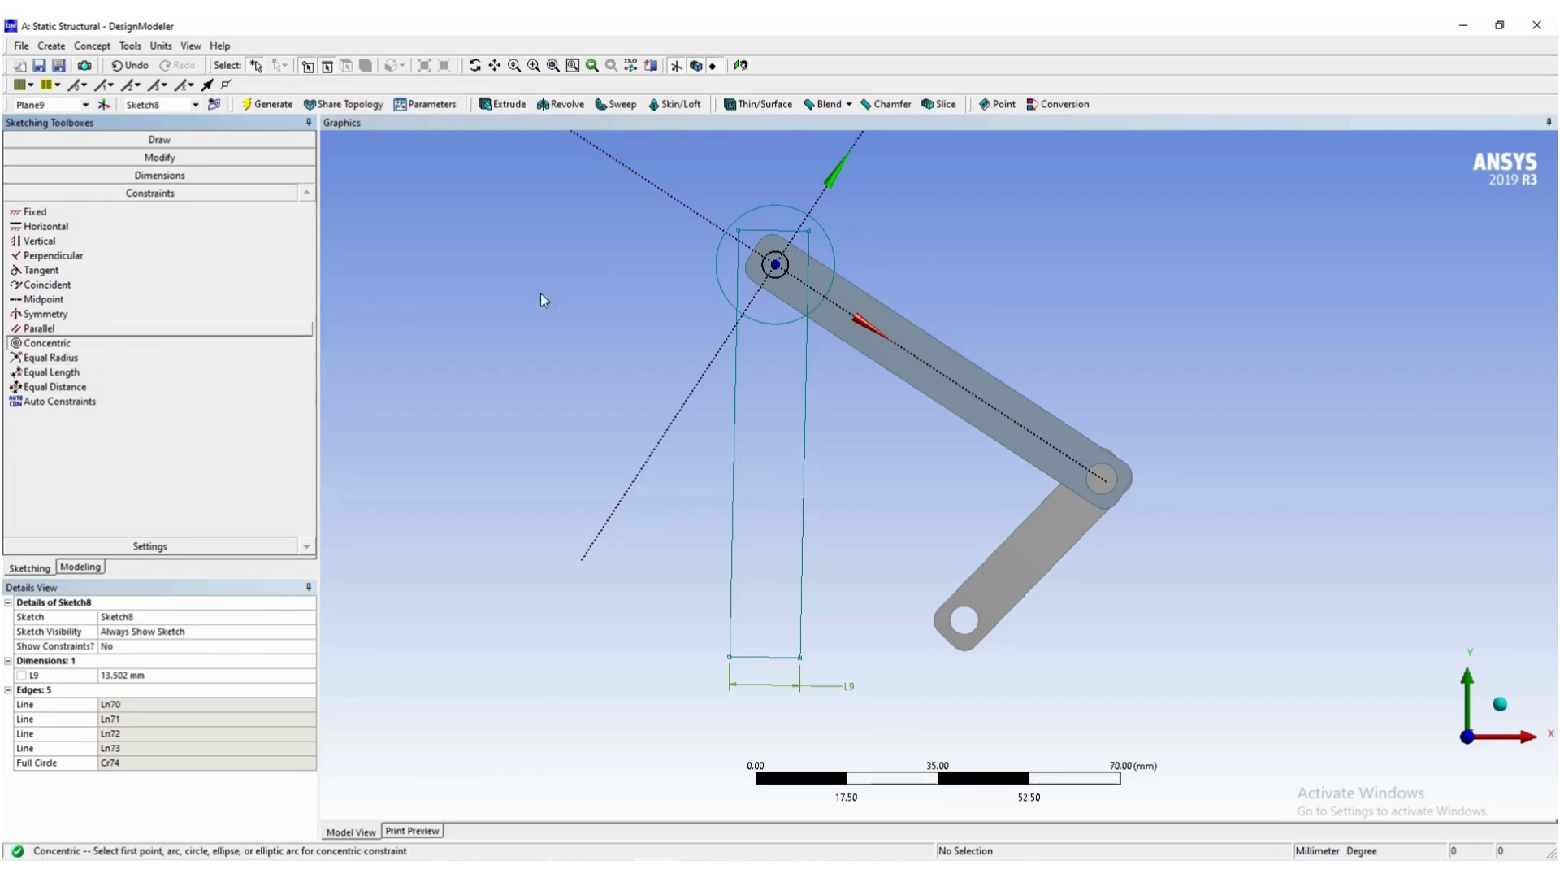
pyautogui.click(789, 259)
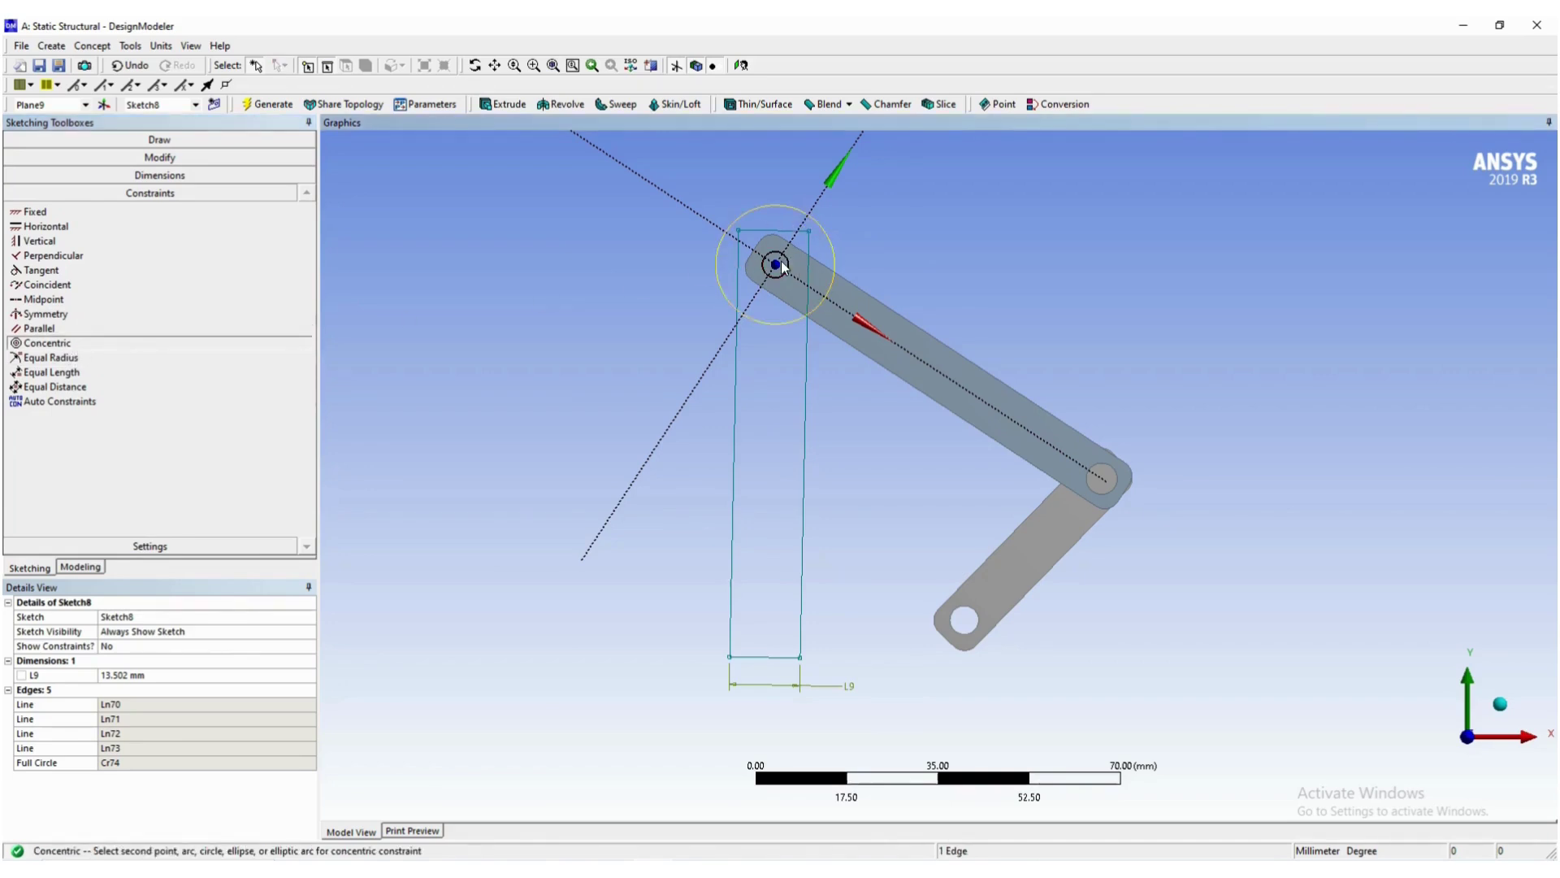
pyautogui.click(786, 260)
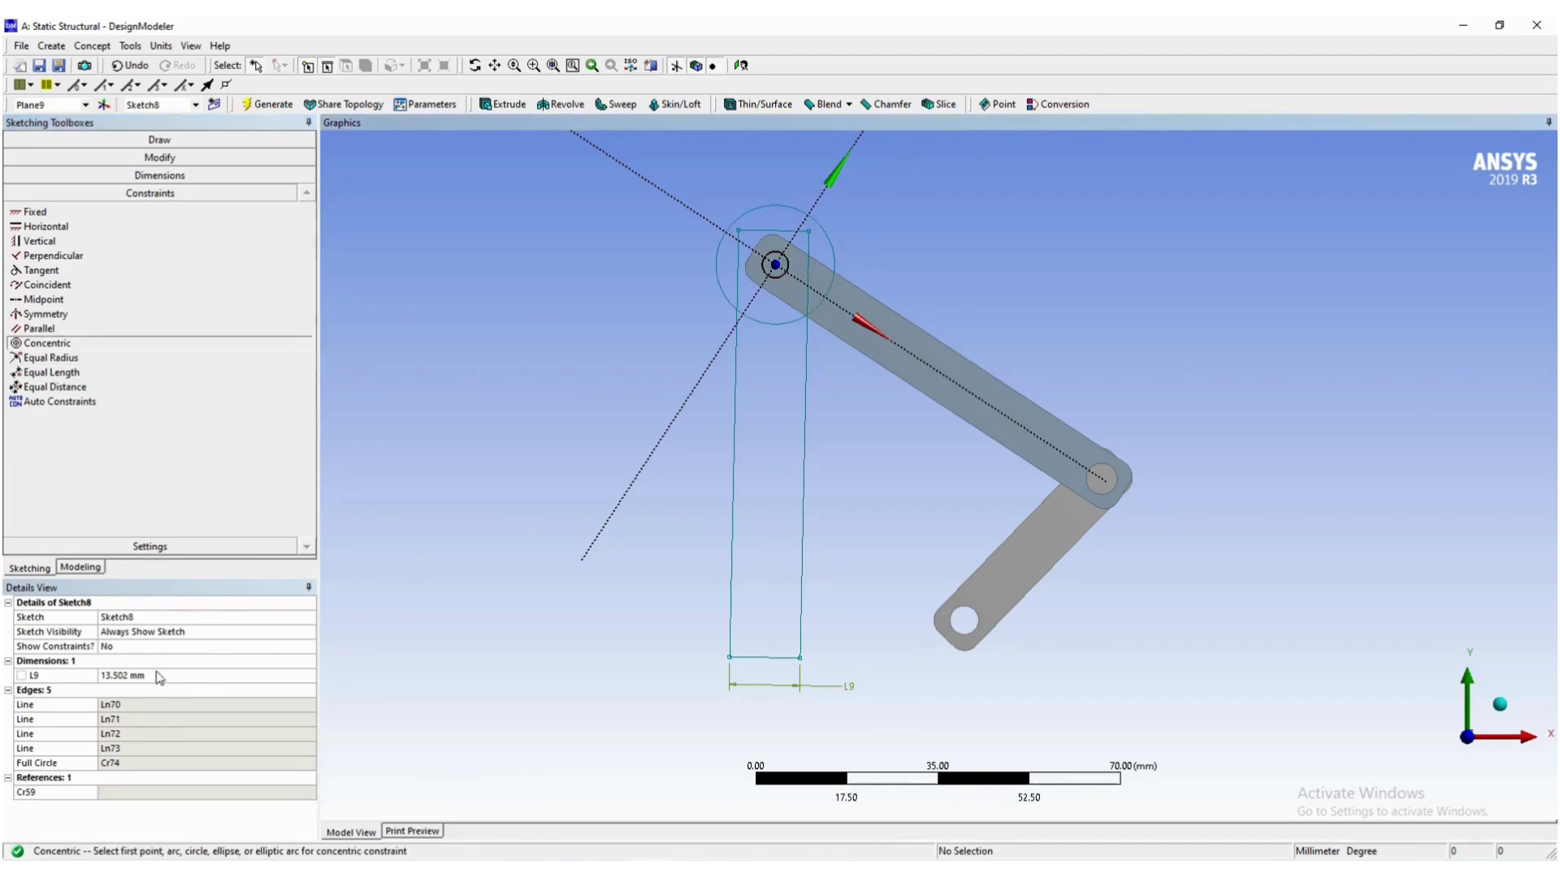
# Set the rectangle's short-edge width dimension to 10 mm.
pyautogui.click(206, 674)
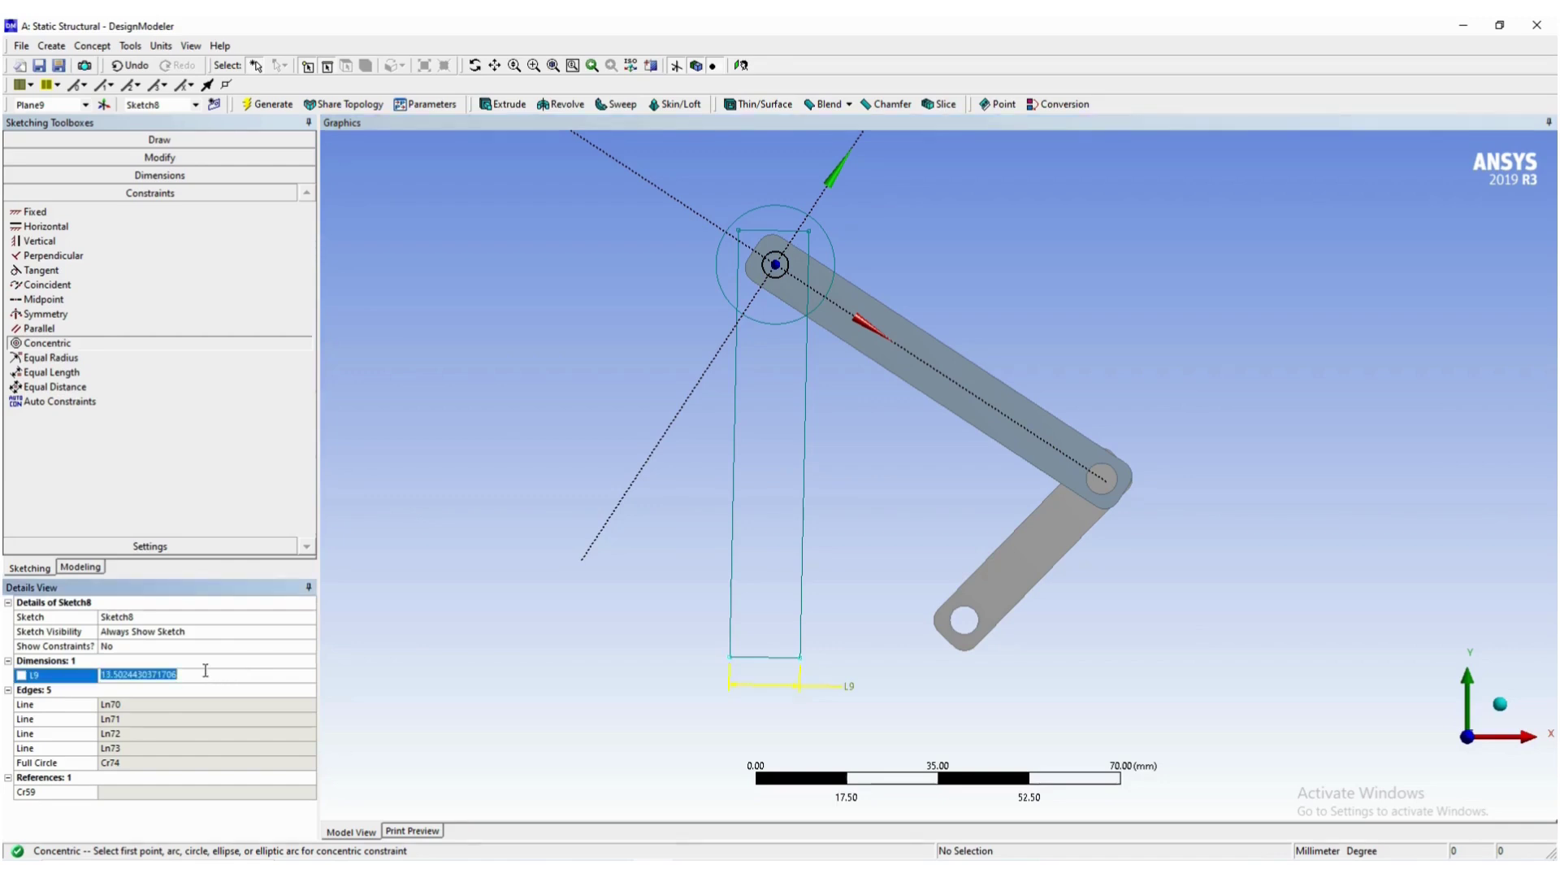
pyautogui.write('10')
pyautogui.press('Return')
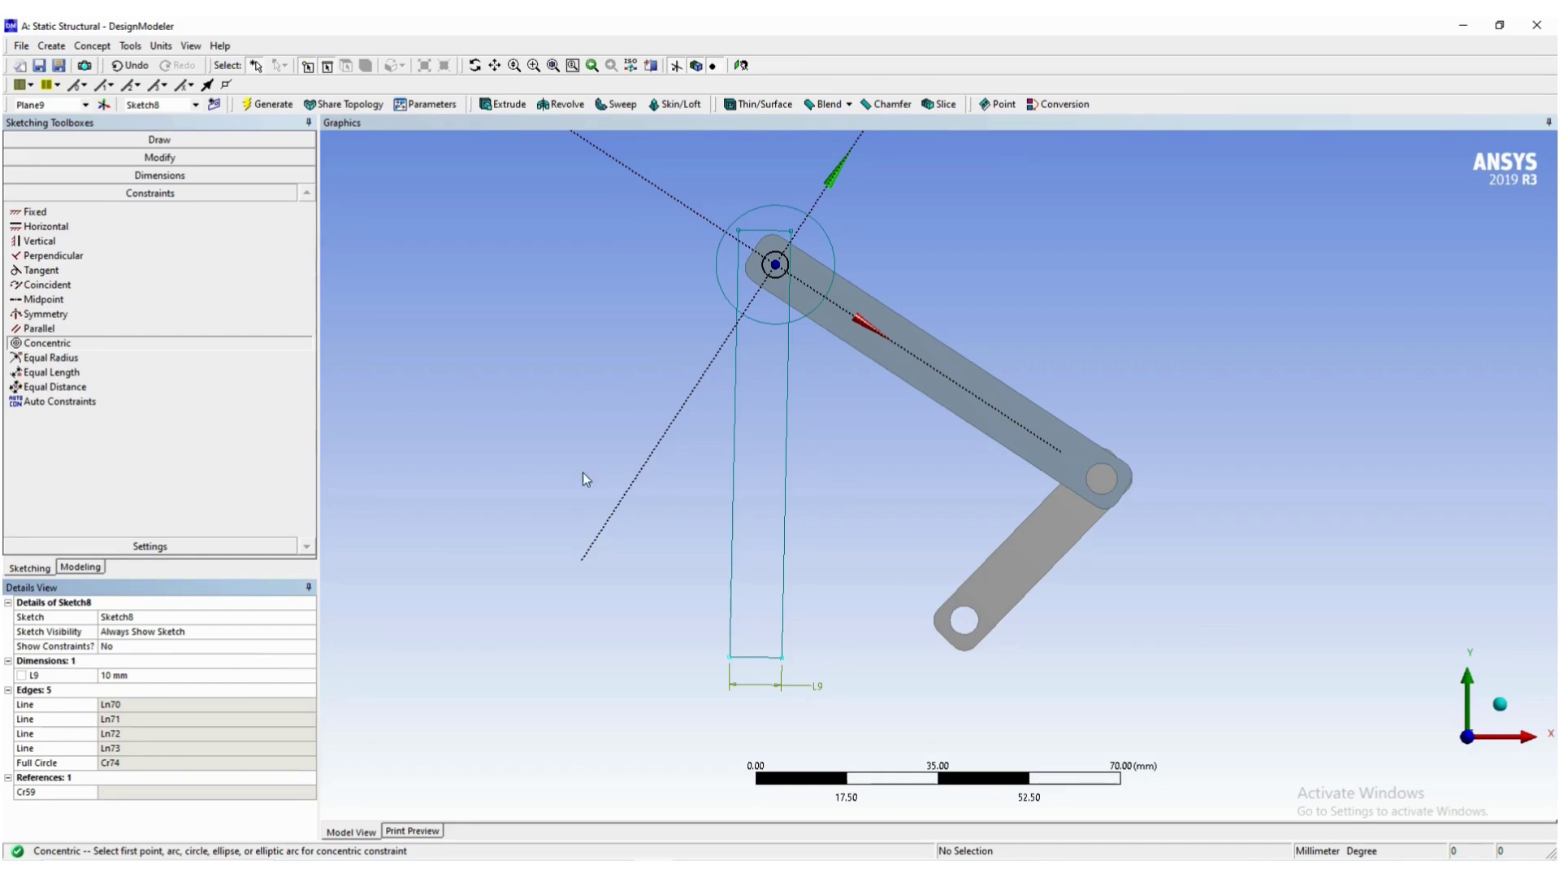
# Dimension the distance from the pin's centre to the rectangle's left long edge and set it to 5 mm.
pyautogui.click(154, 174)
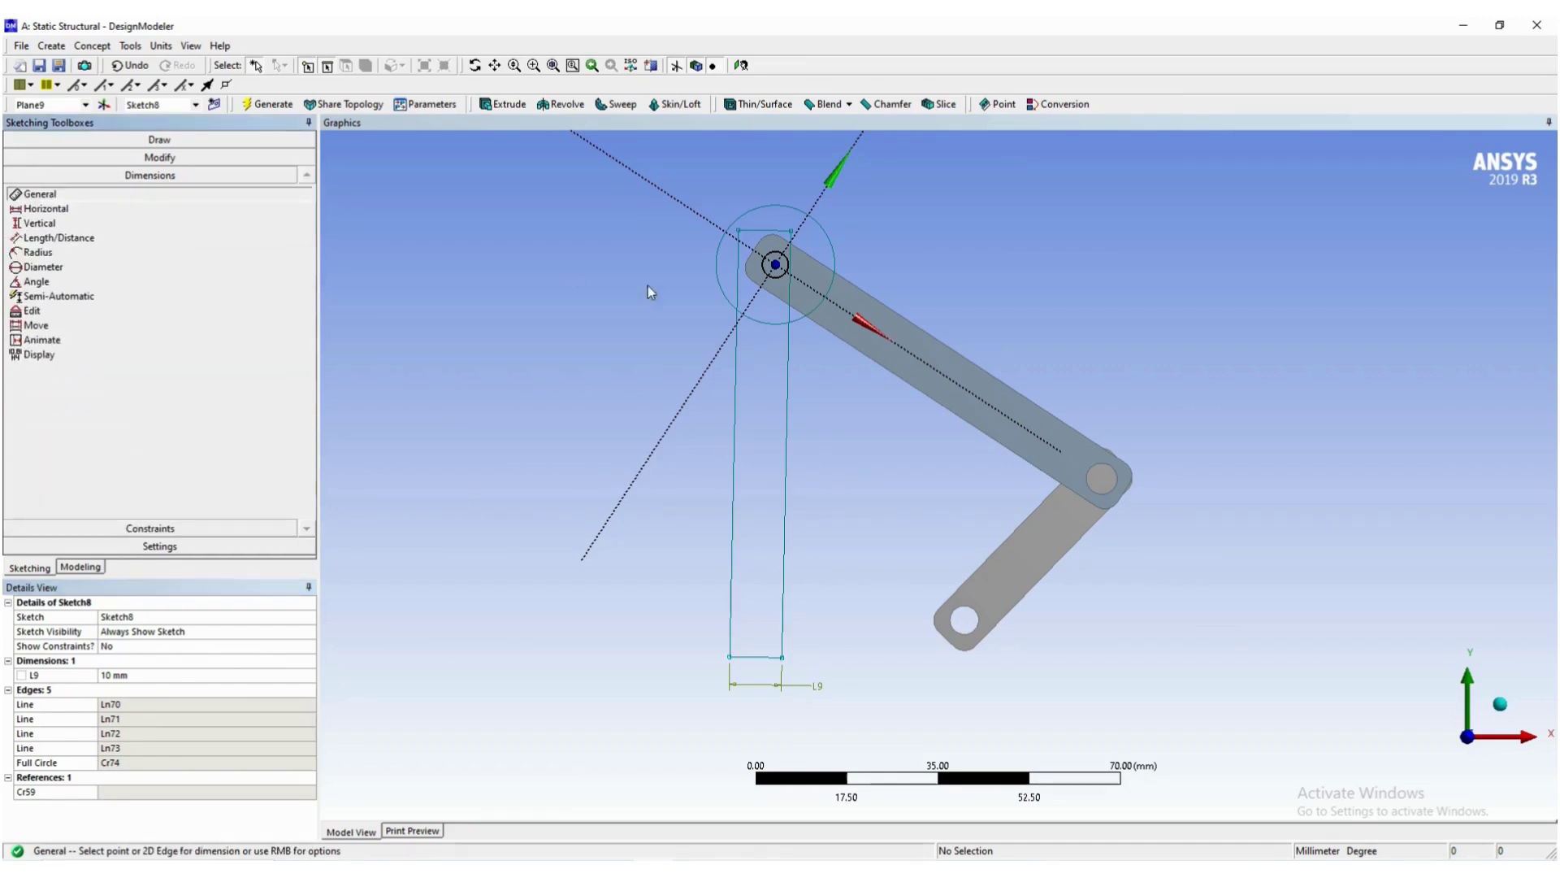
pyautogui.click(775, 264)
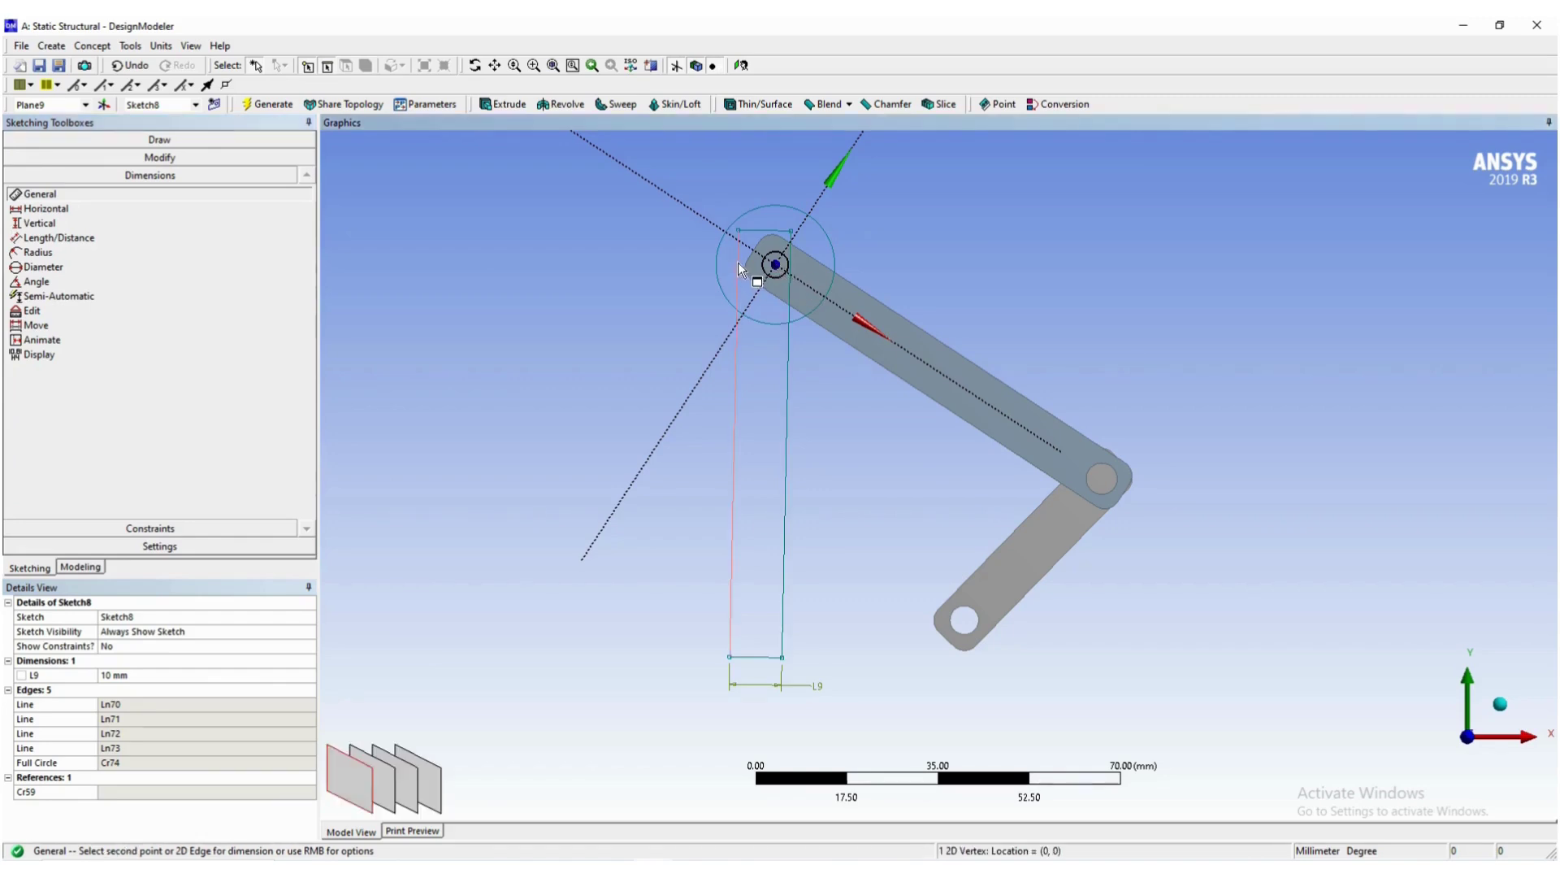
pyautogui.click(741, 271)
pyautogui.click(662, 415)
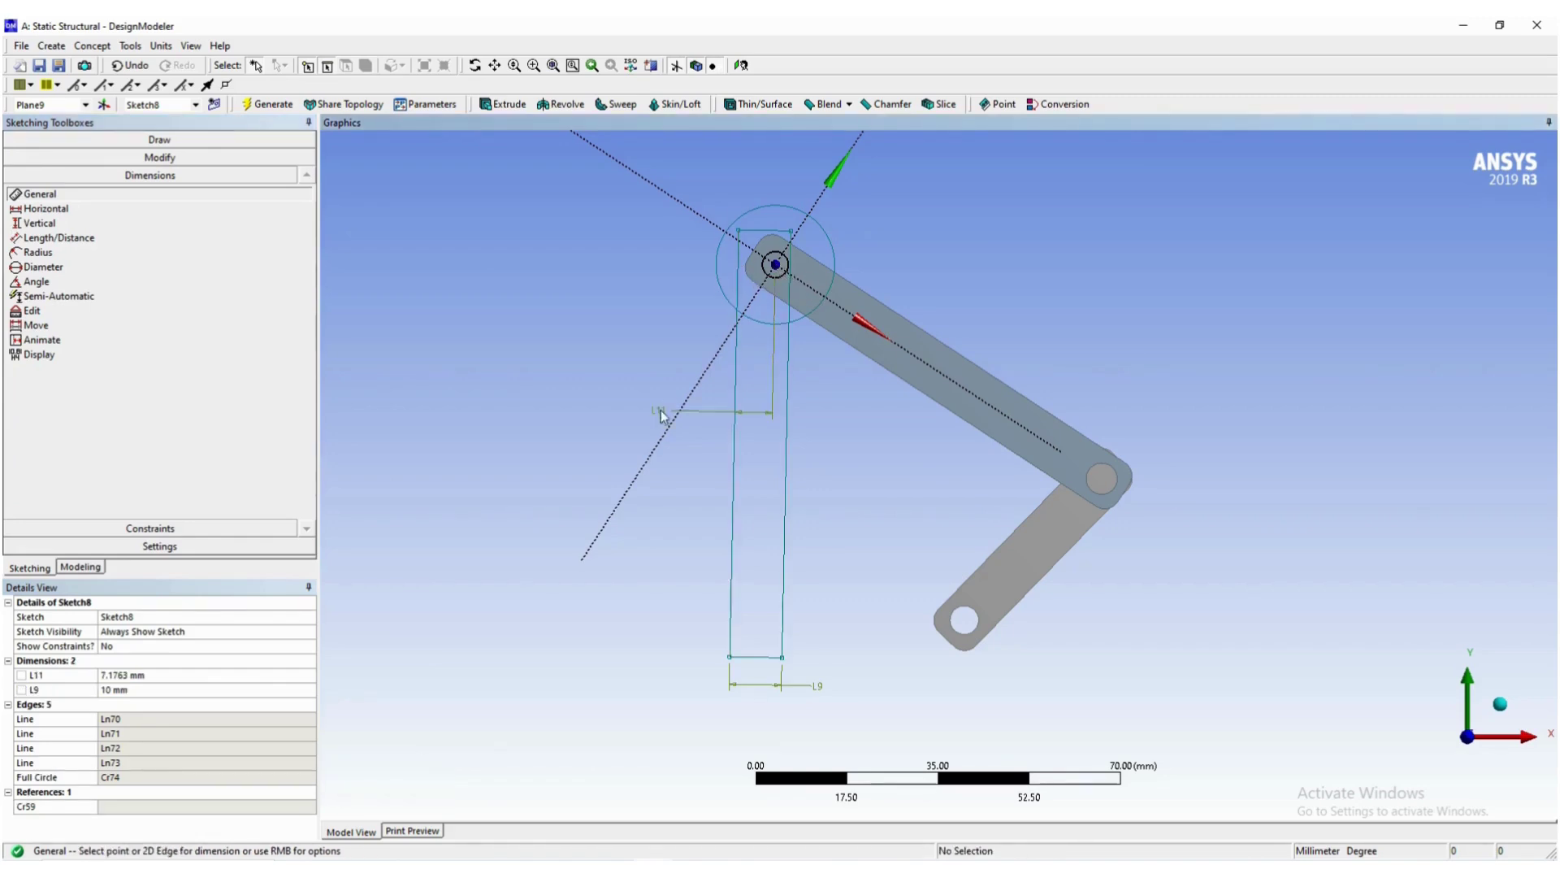
pyautogui.click(192, 676)
pyautogui.write('5')
pyautogui.press('Return')
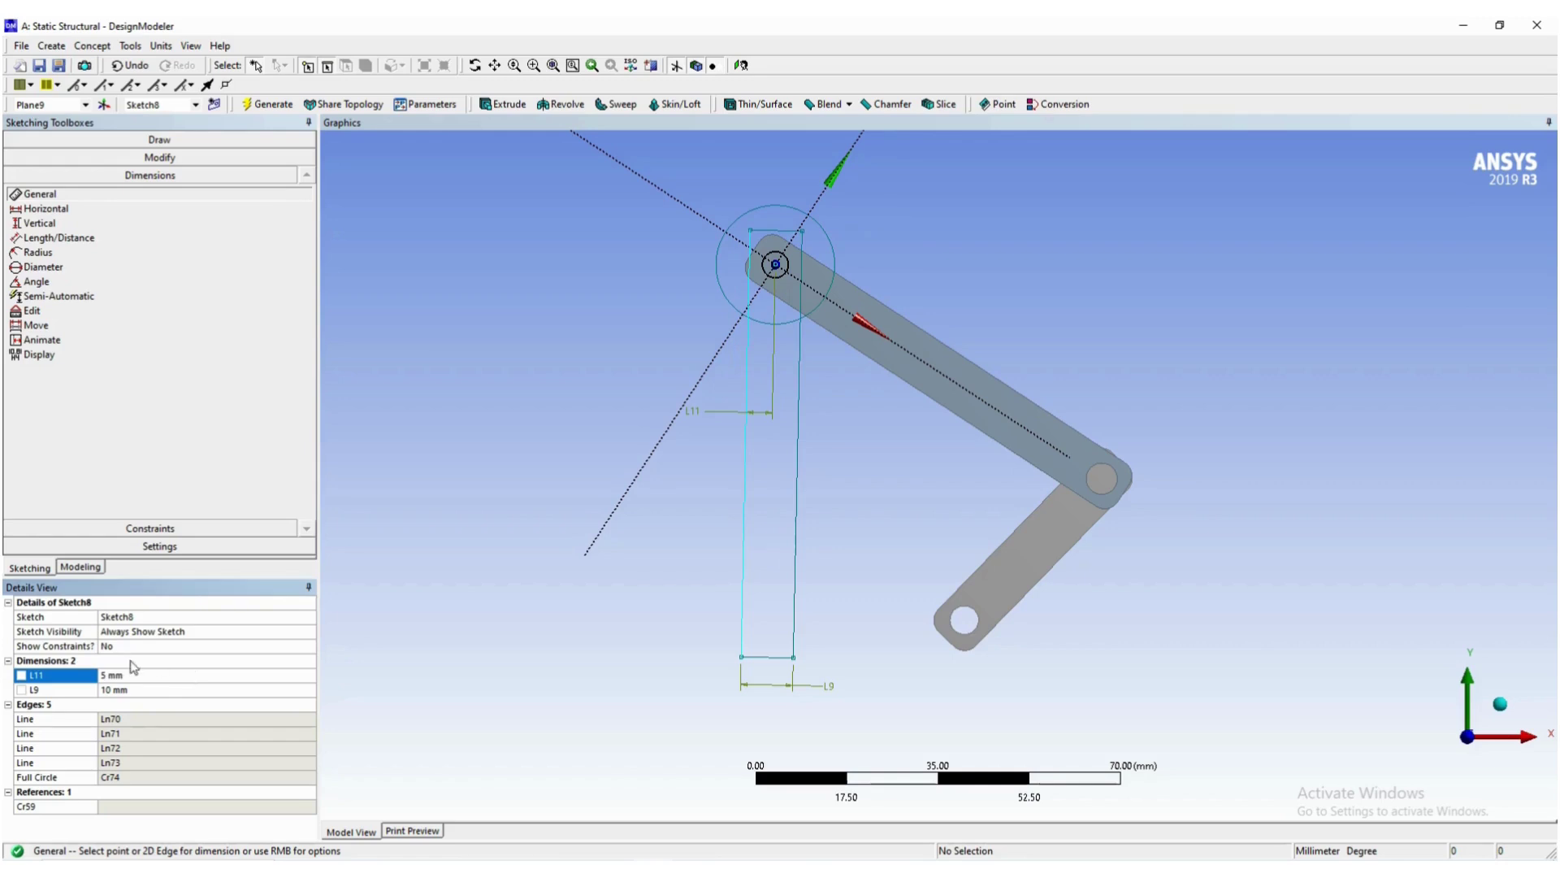
# Dimension the diameter of the circle around the pin and set it to 5 mm.
pyautogui.click(776, 206)
pyautogui.click(920, 203)
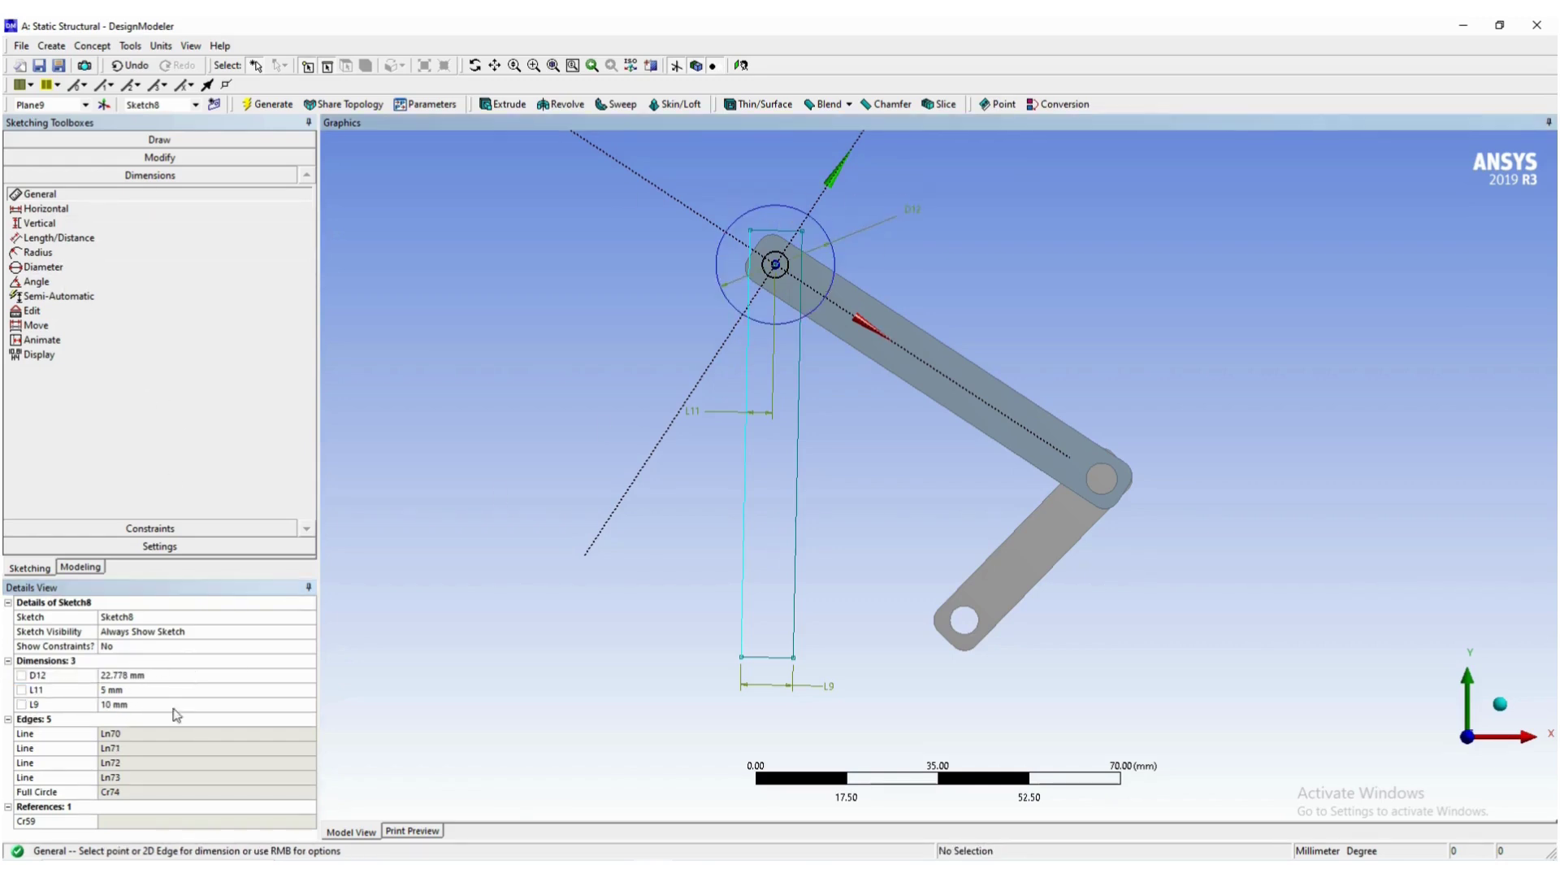
pyautogui.click(132, 675)
pyautogui.write('5')
pyautogui.press('Return')
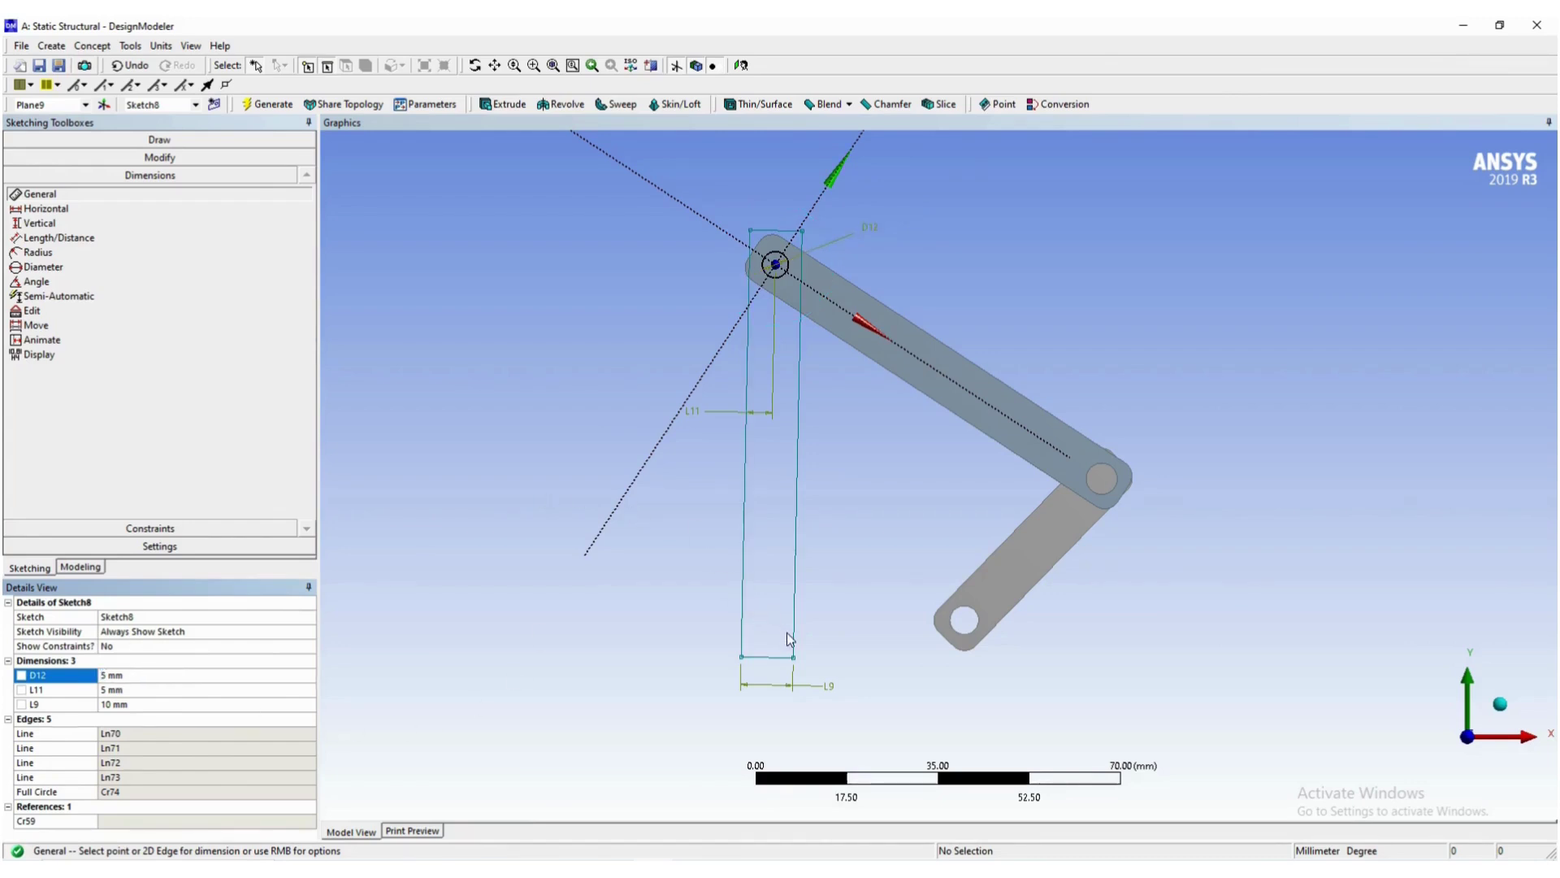
# Draw a second circle about 6.6 mm in diameter inside the rectangle near its lower end.
pyautogui.click(166, 140)
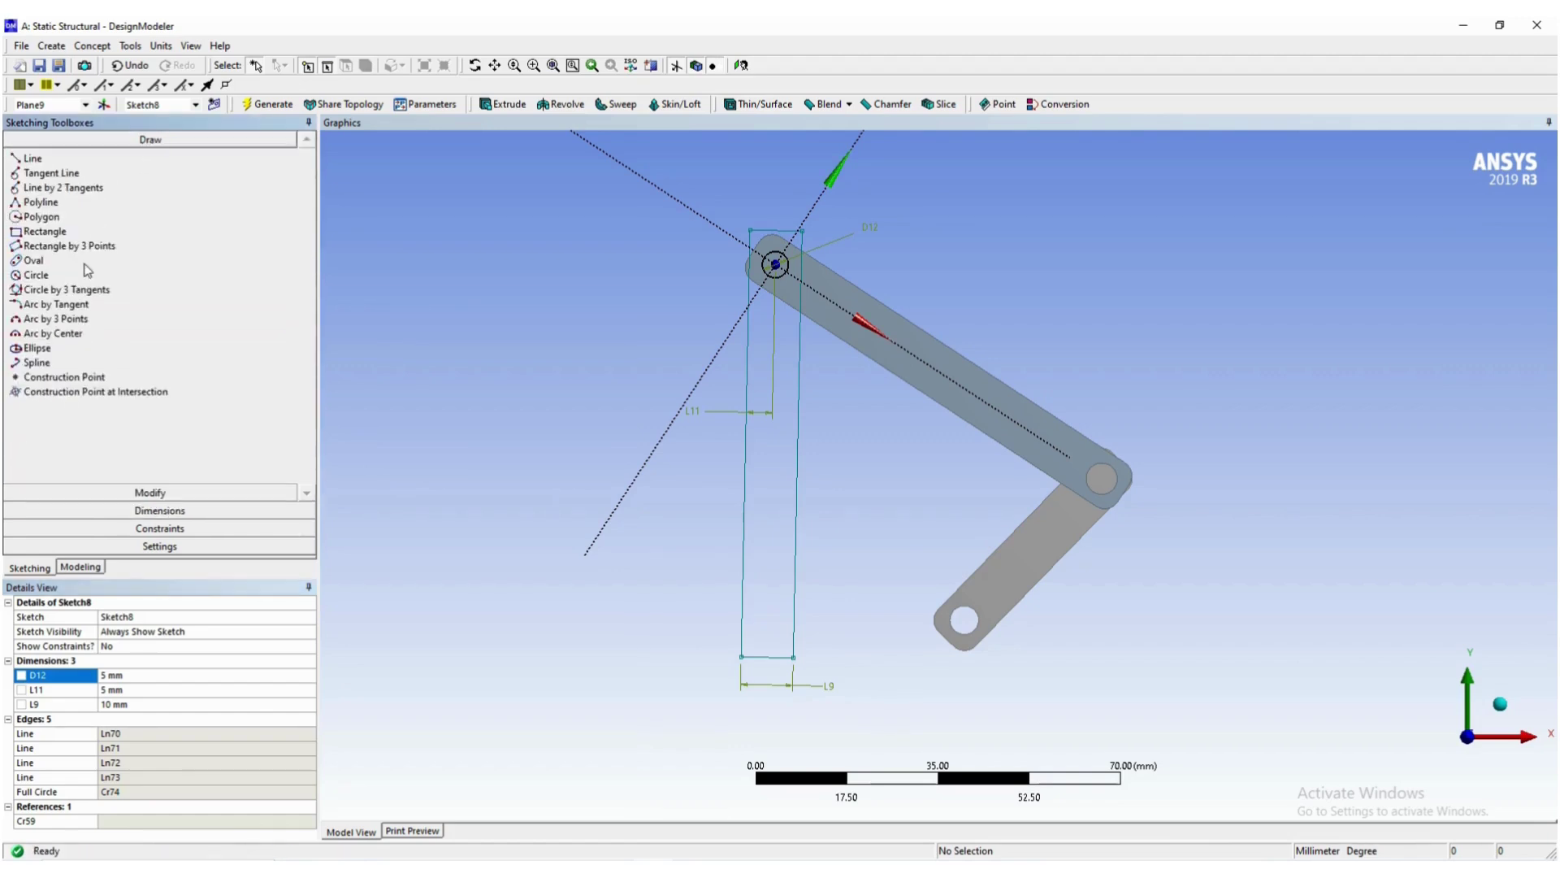
pyautogui.click(36, 274)
pyautogui.click(770, 630)
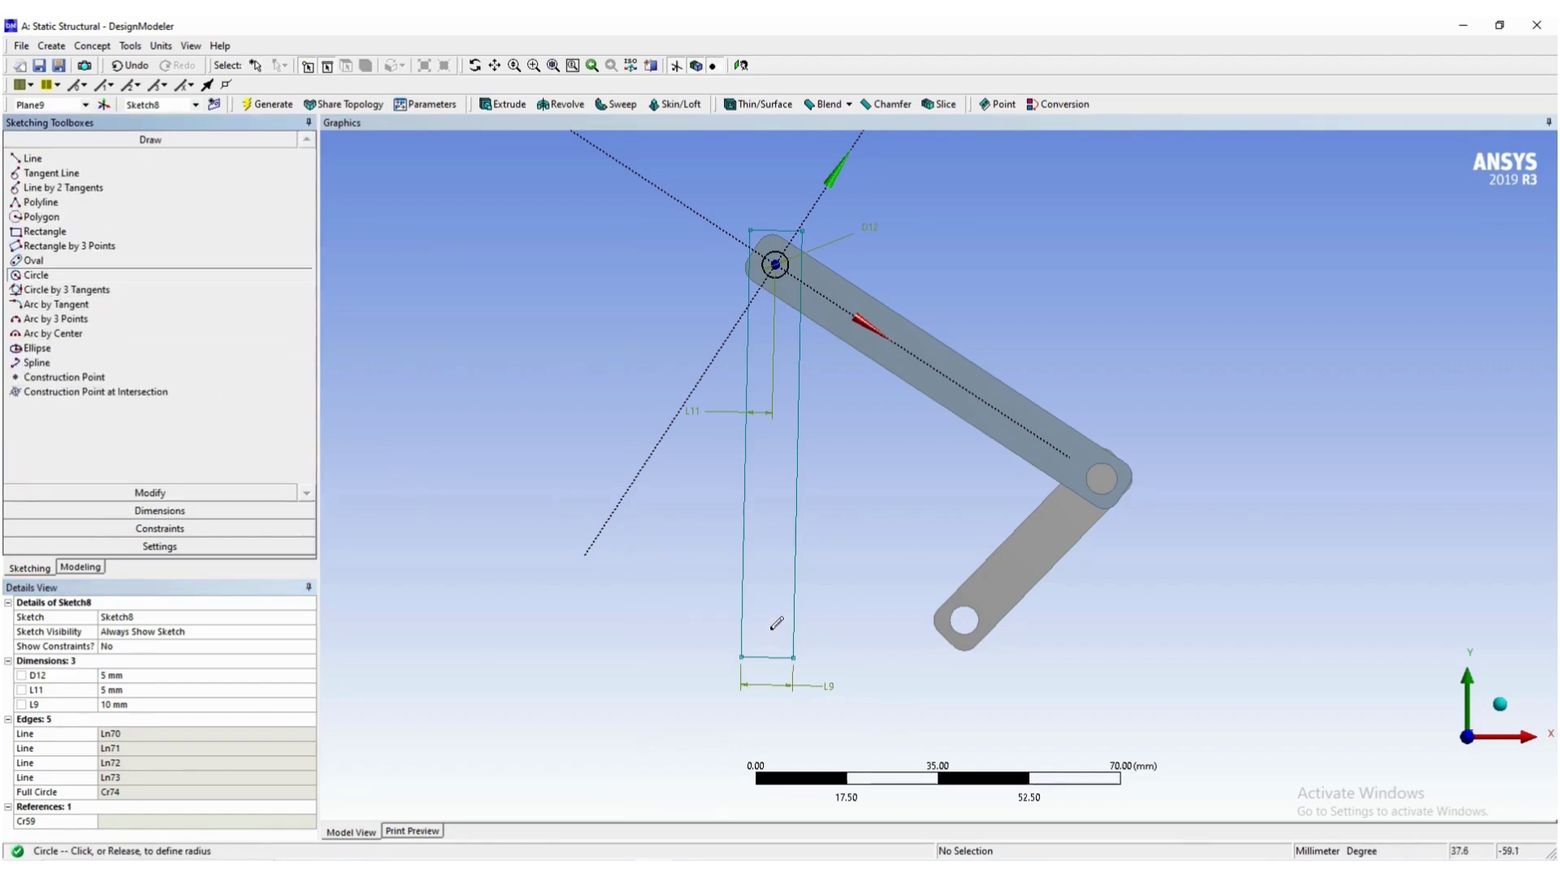
pyautogui.click(785, 640)
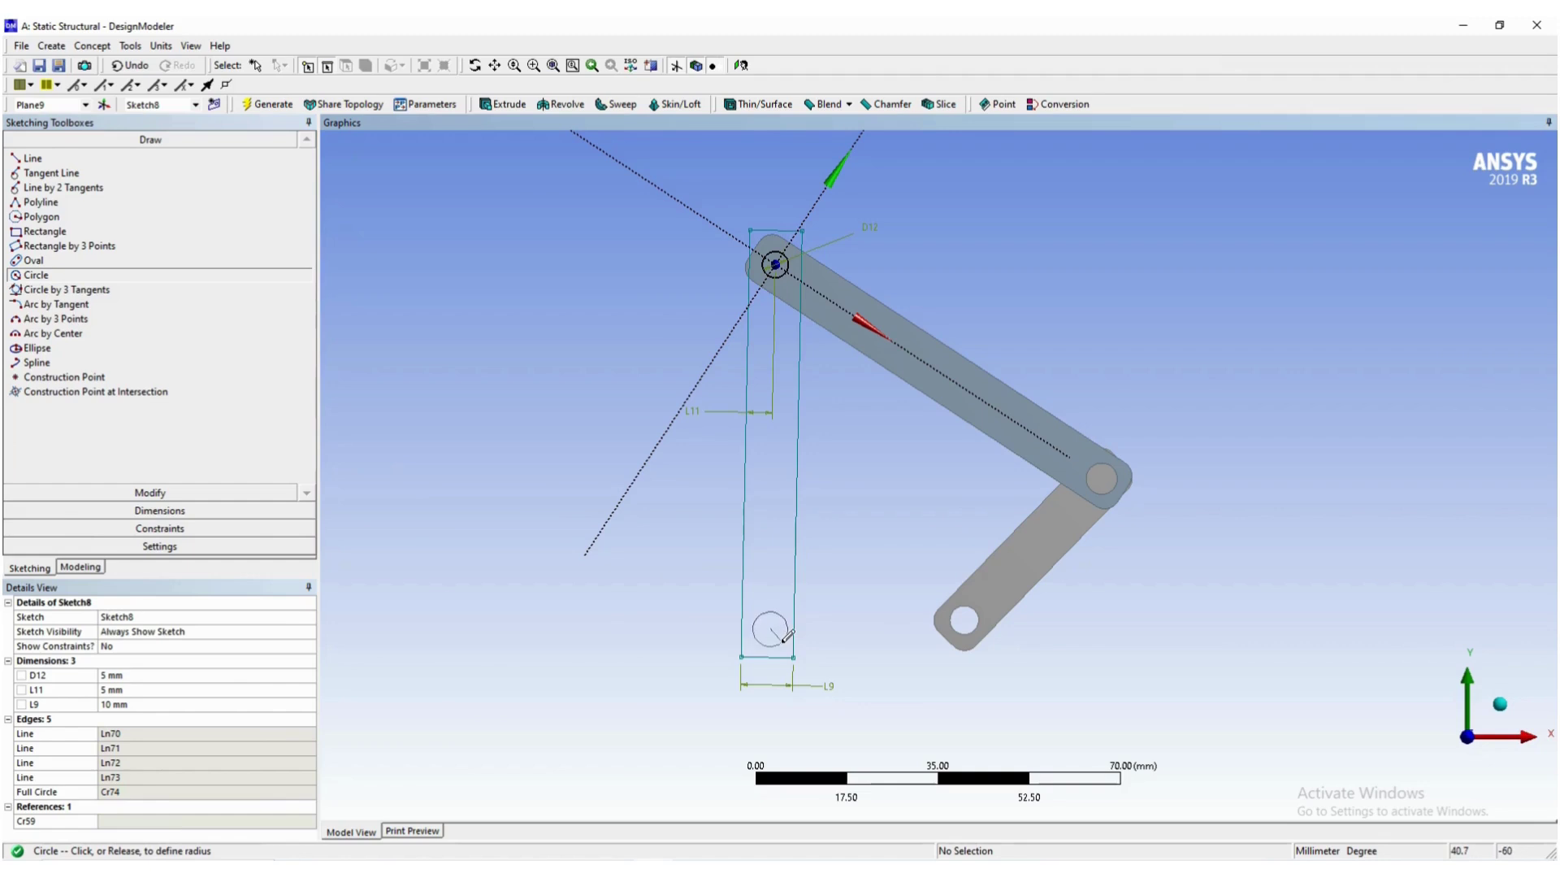
# Dimension the lower circle's diameter and set it to 5 mm.
pyautogui.click(159, 510)
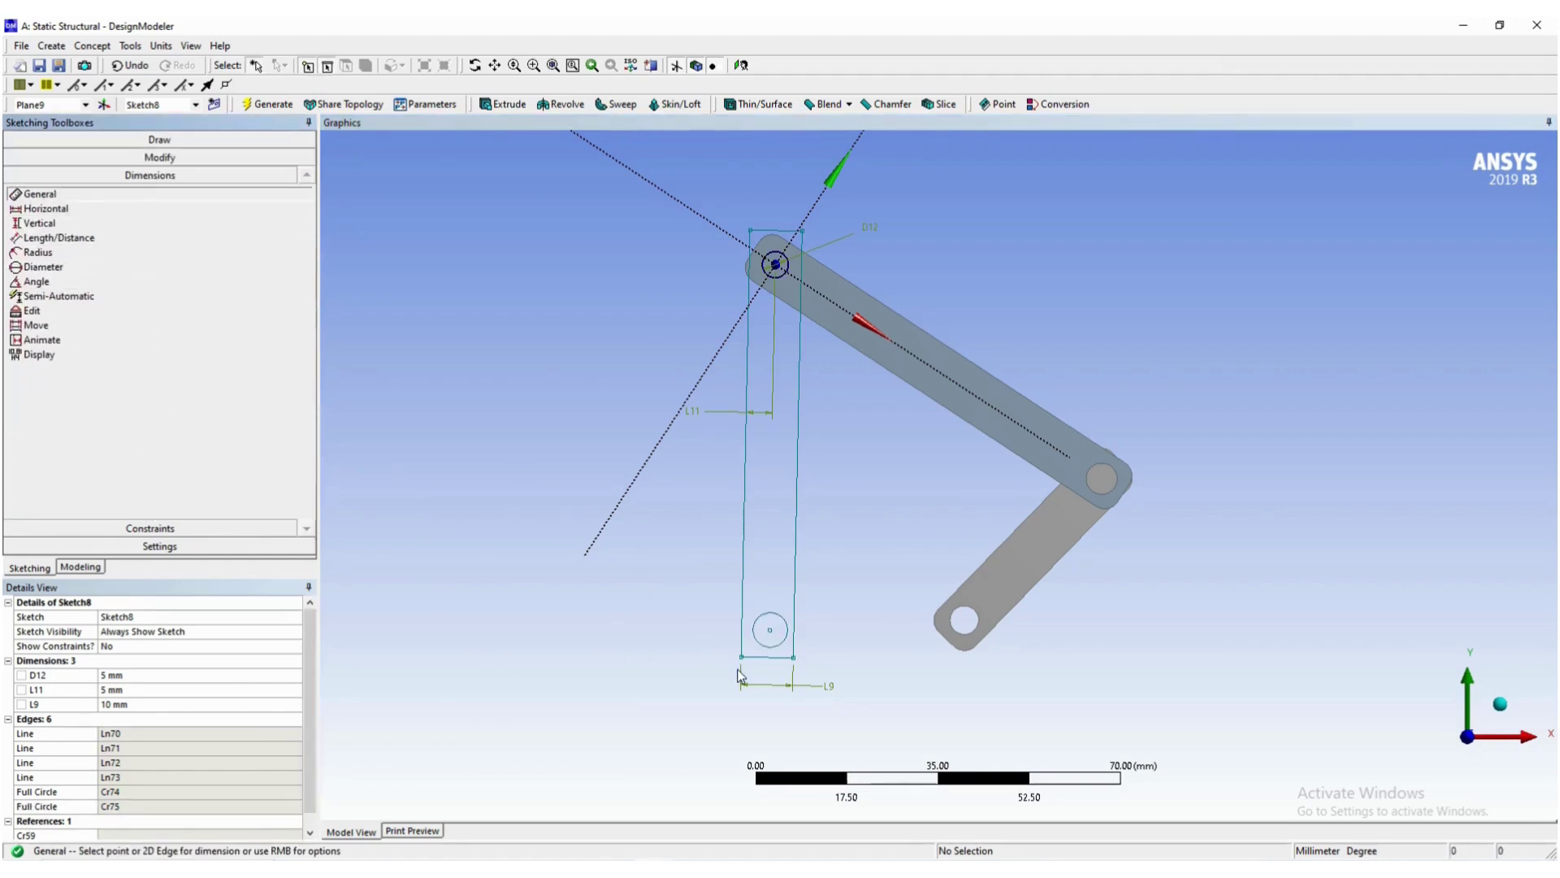
pyautogui.click(785, 641)
pyautogui.click(873, 579)
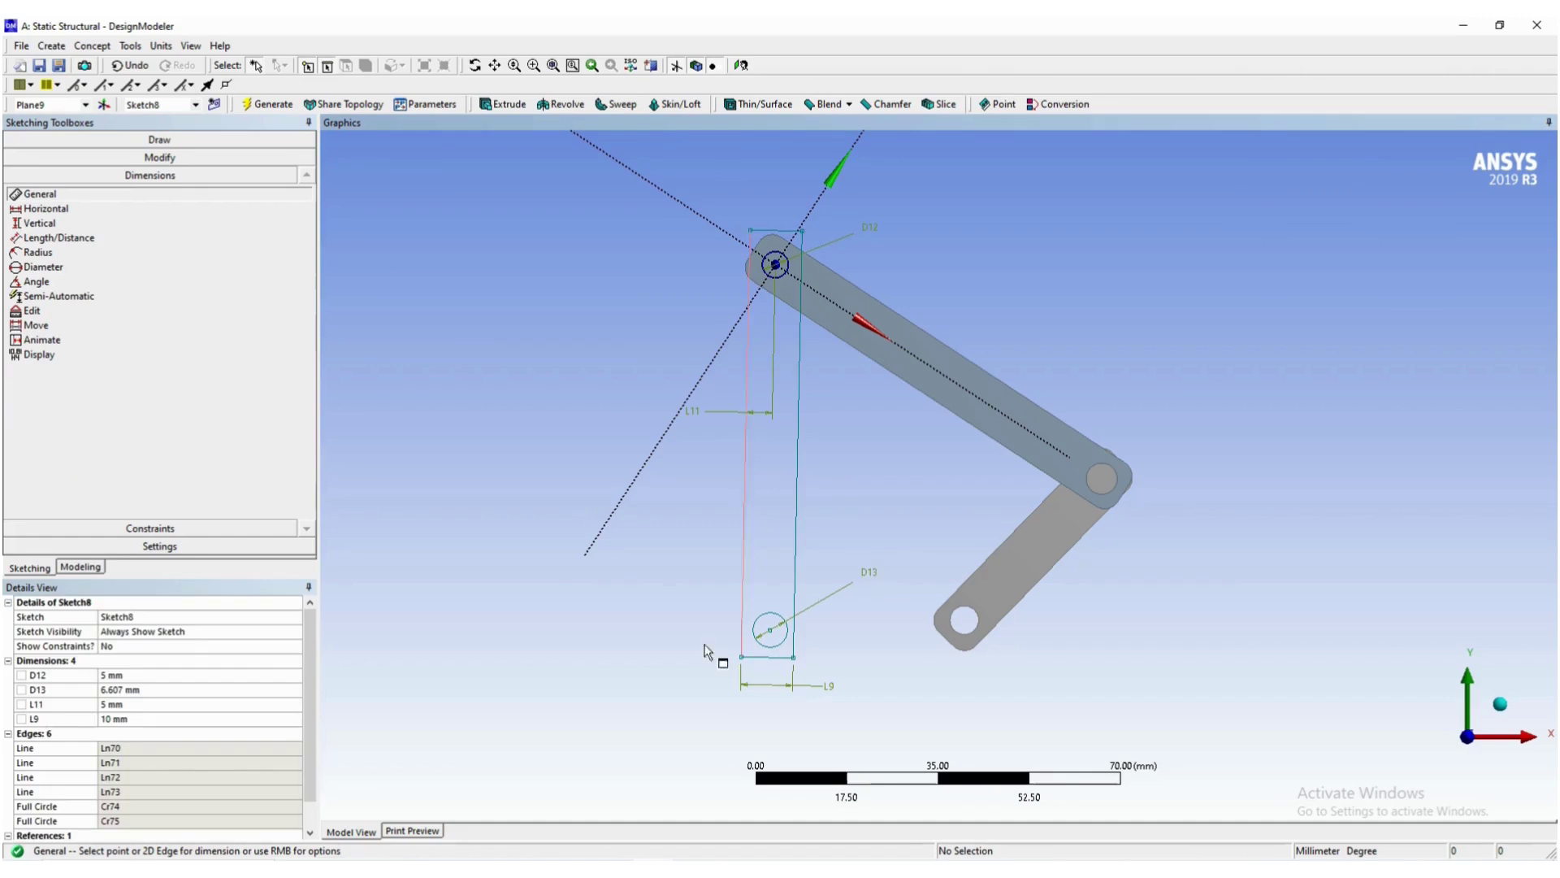
pyautogui.click(141, 689)
pyautogui.write('5')
pyautogui.press('Return')
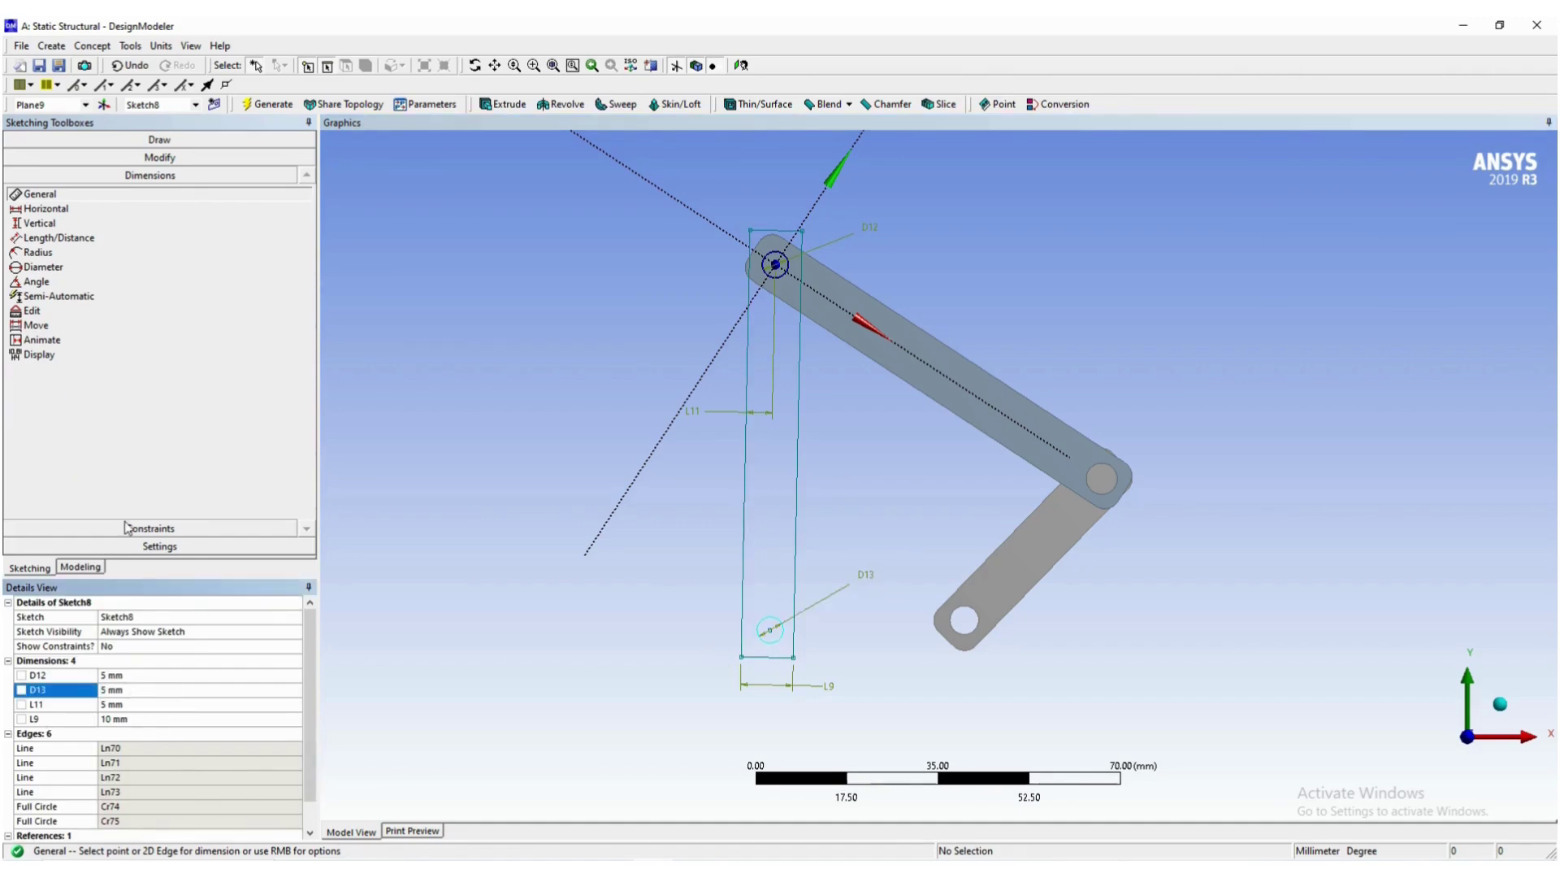
# Dimension the distance from the lower circle's centre to the rectangle's right long edge and set it to 5 mm.
pyautogui.click(769, 630)
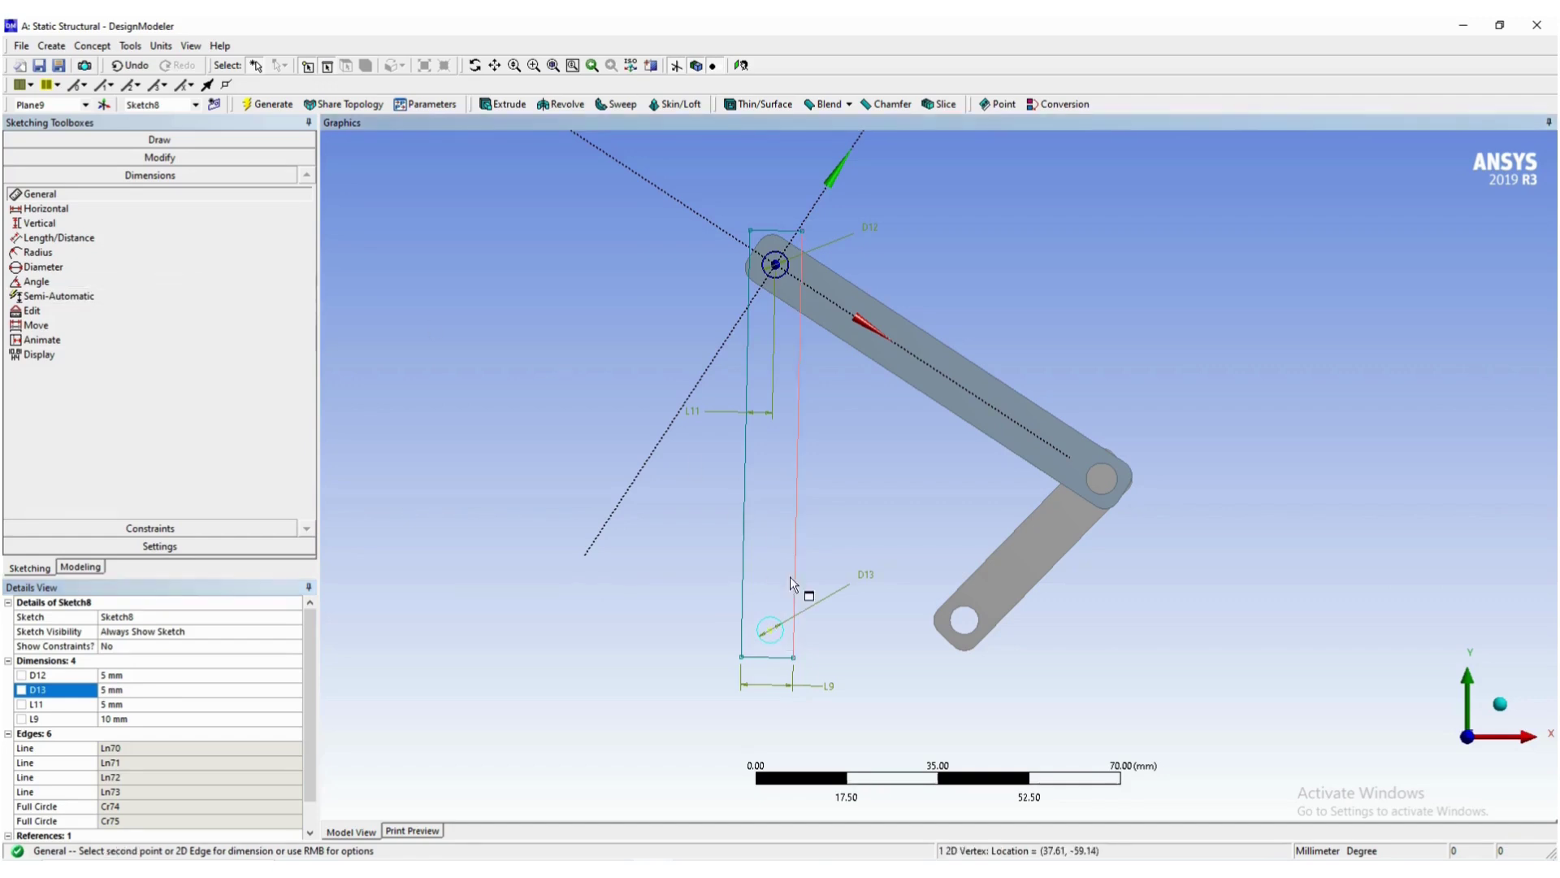
pyautogui.click(796, 582)
pyautogui.click(800, 546)
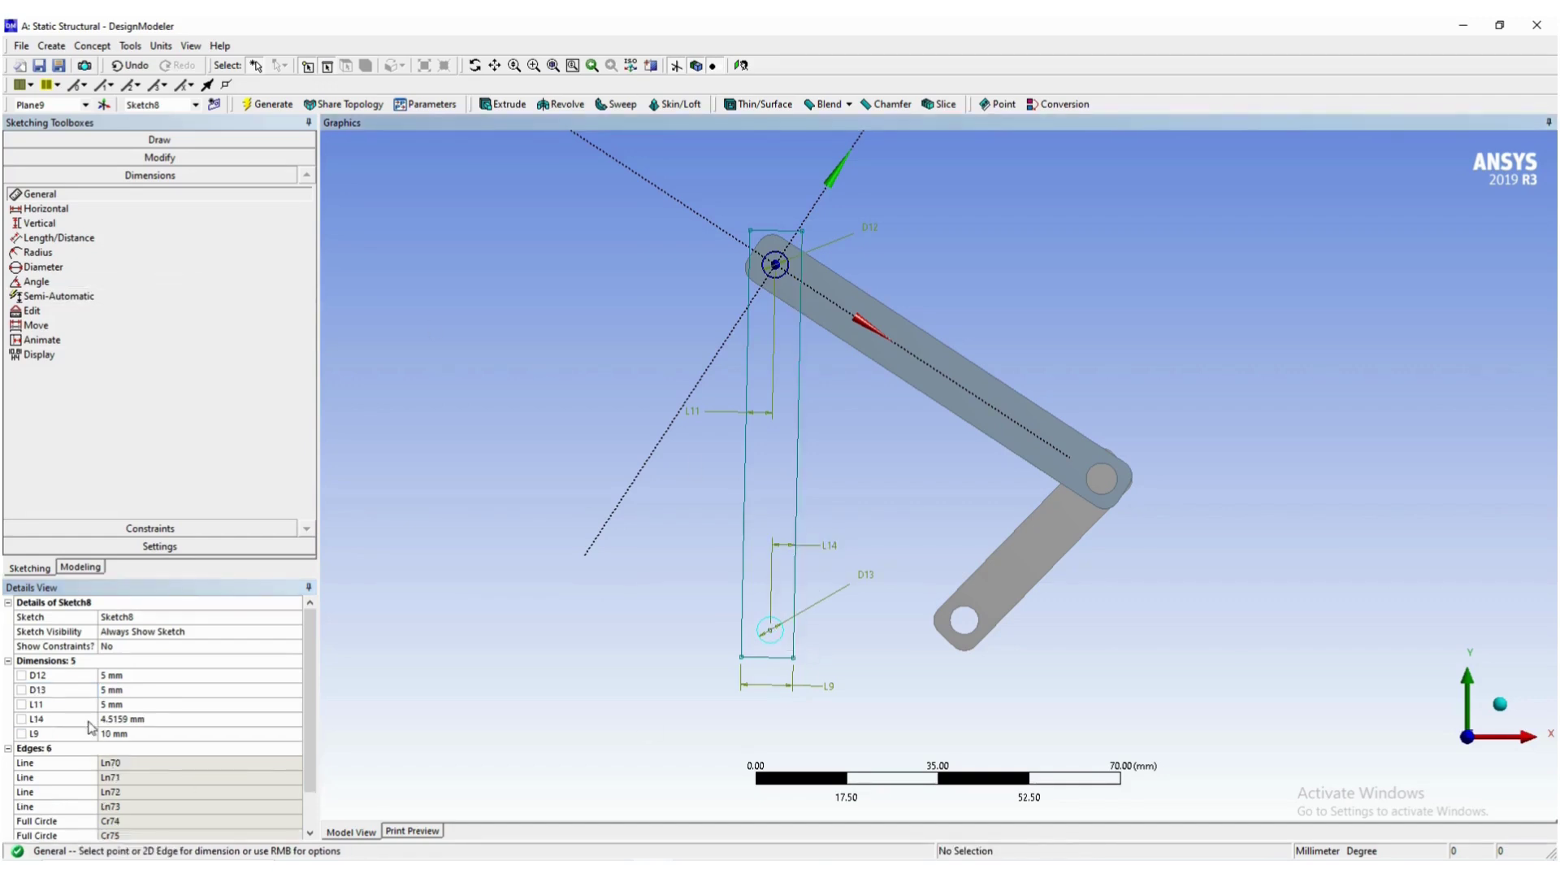
pyautogui.click(132, 720)
pyautogui.write('5')
pyautogui.press('Return')
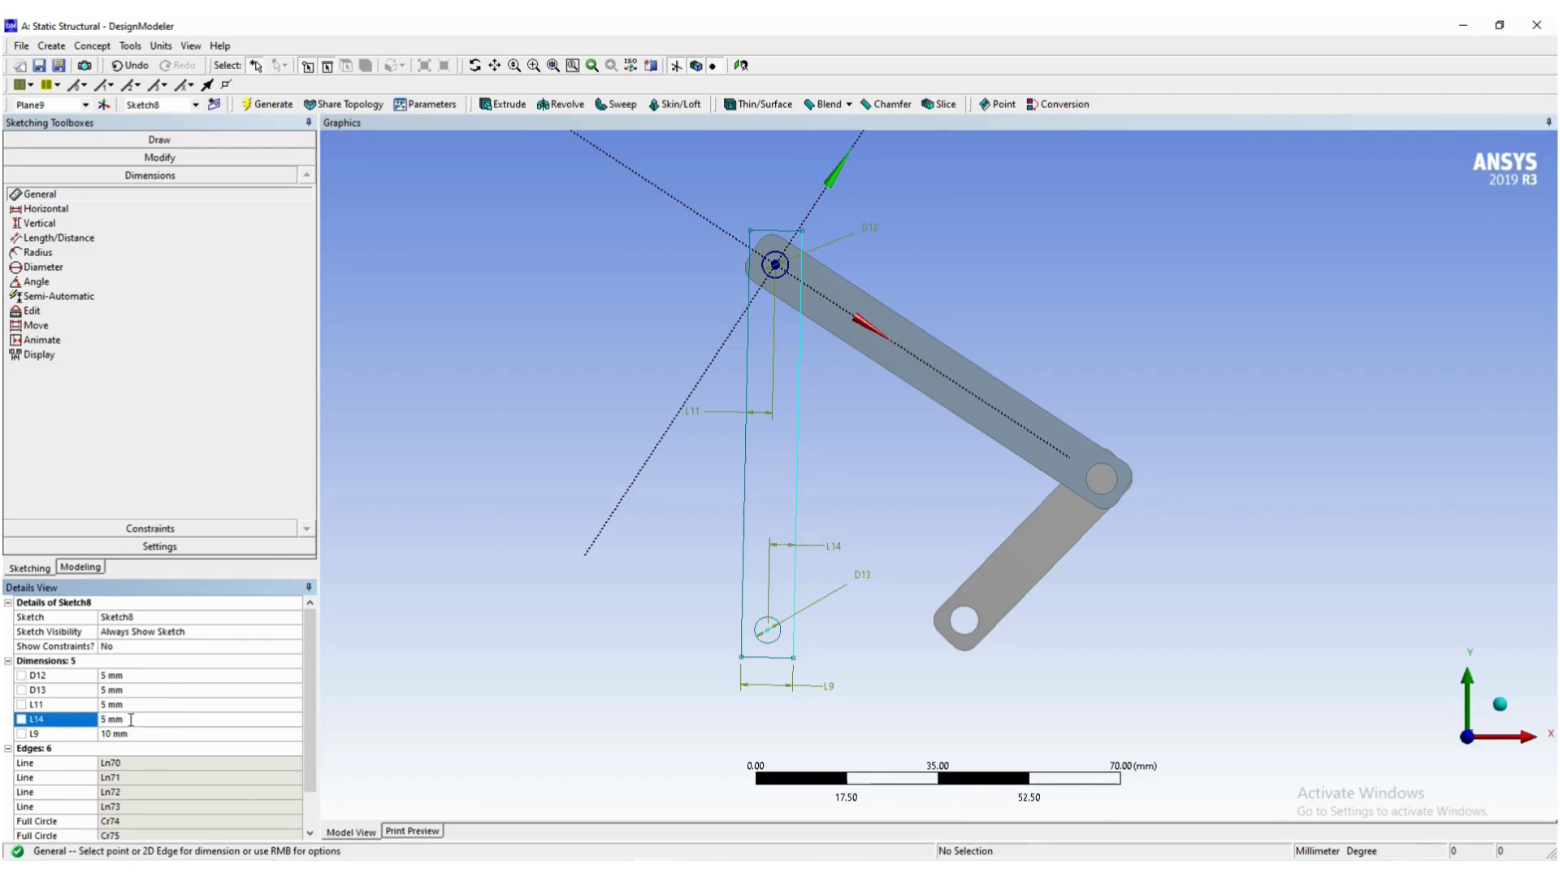
# Dimension the distance from the lower circle's centre to the rectangle's short lower edge and set it to 5 mm.
pyautogui.click(768, 631)
pyautogui.click(772, 660)
pyautogui.click(652, 569)
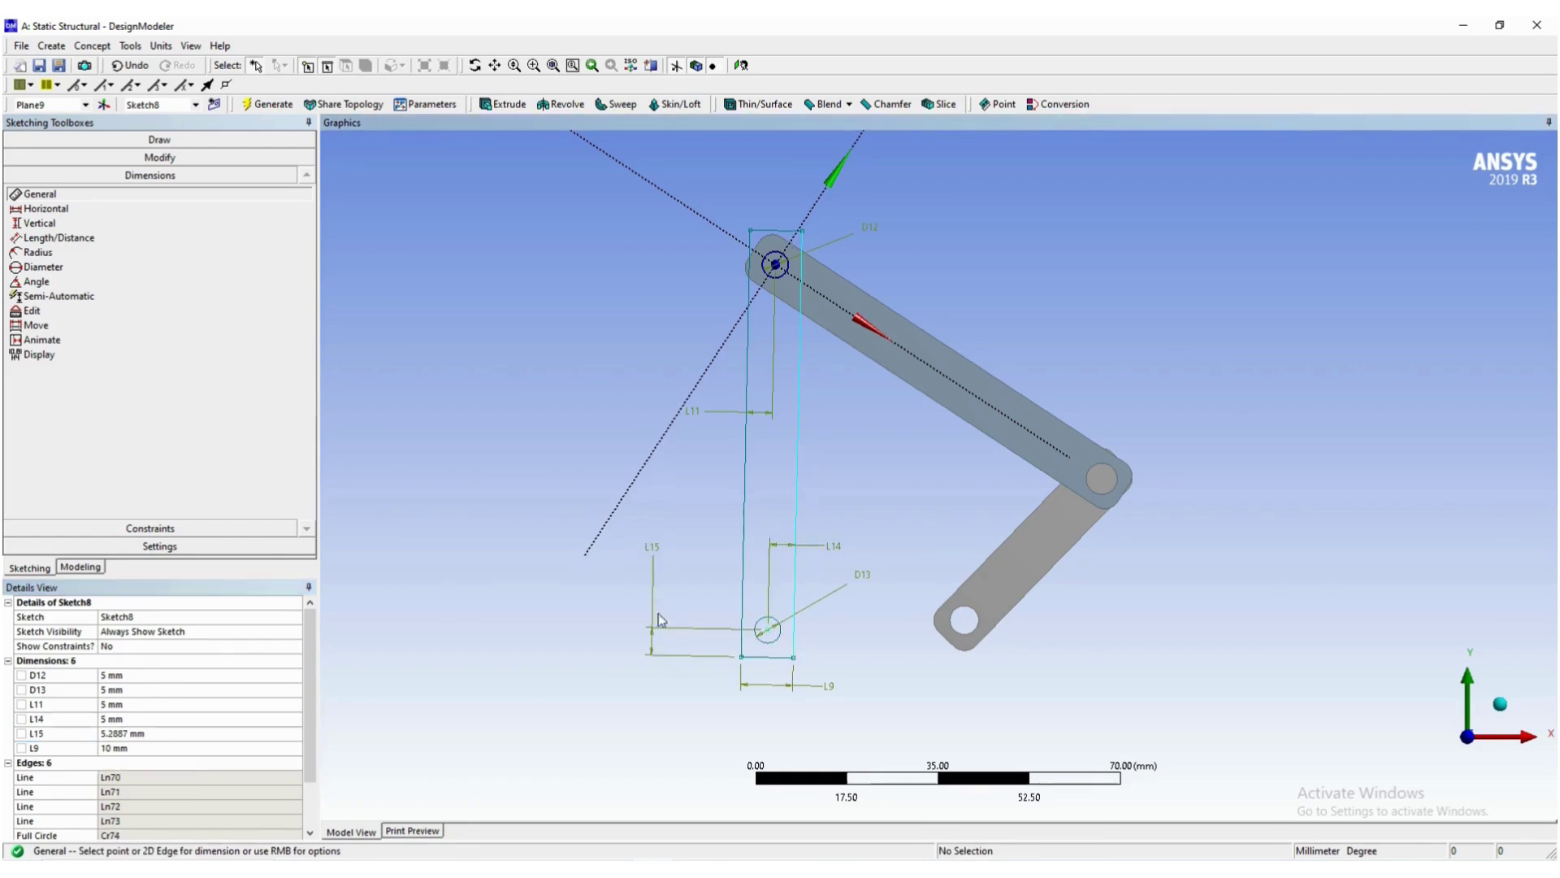
pyautogui.click(186, 734)
pyautogui.write('5')
pyautogui.press('Return')
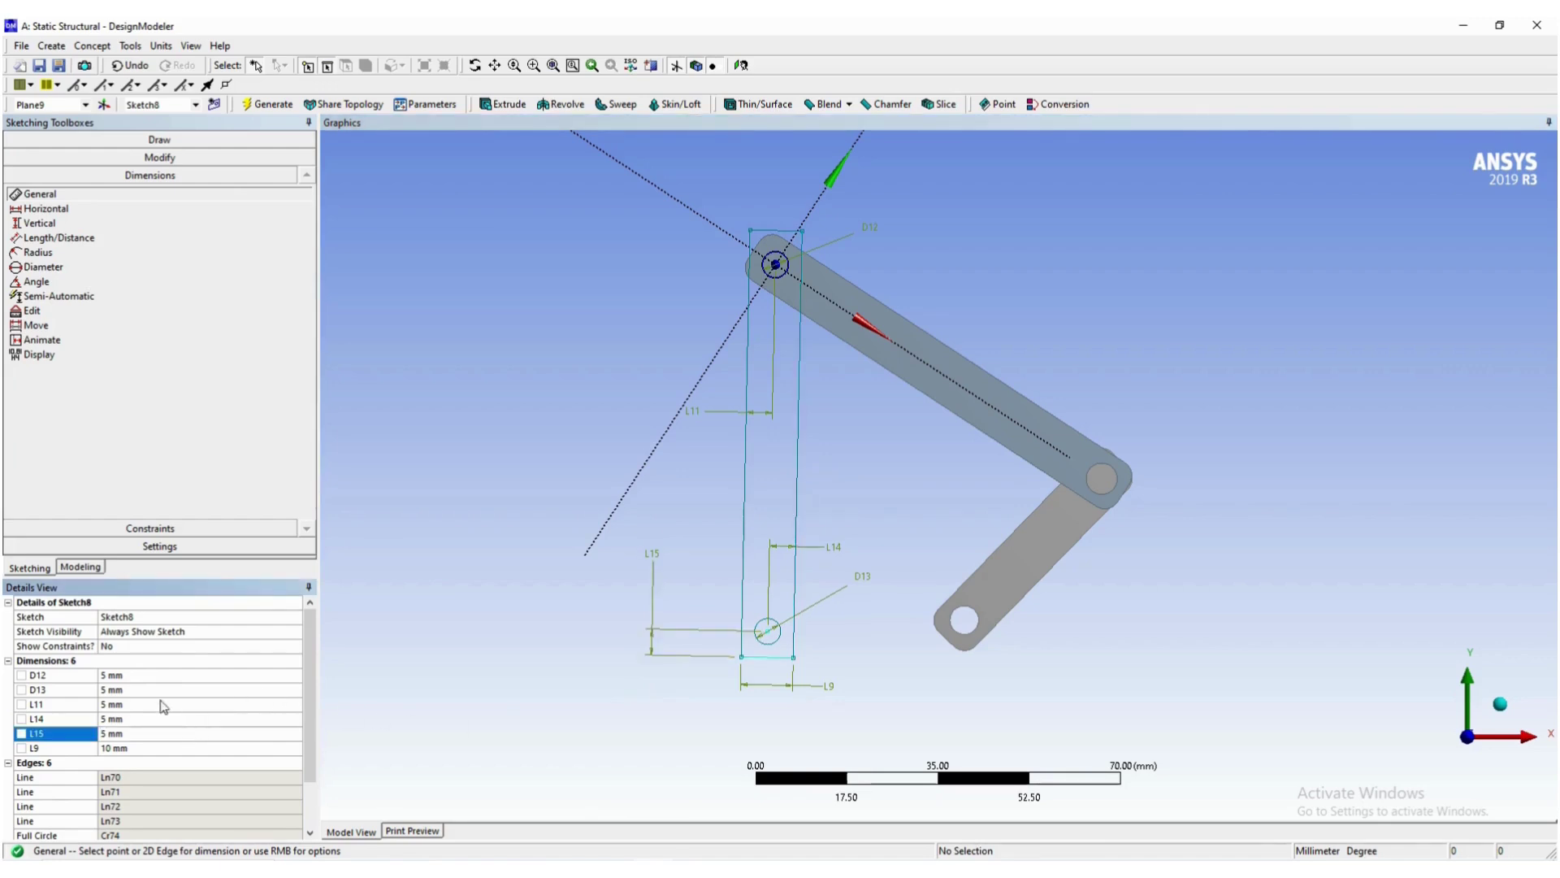
# Fillet all four corners of the rectangle with a 3 mm radius.
pyautogui.click(209, 158)
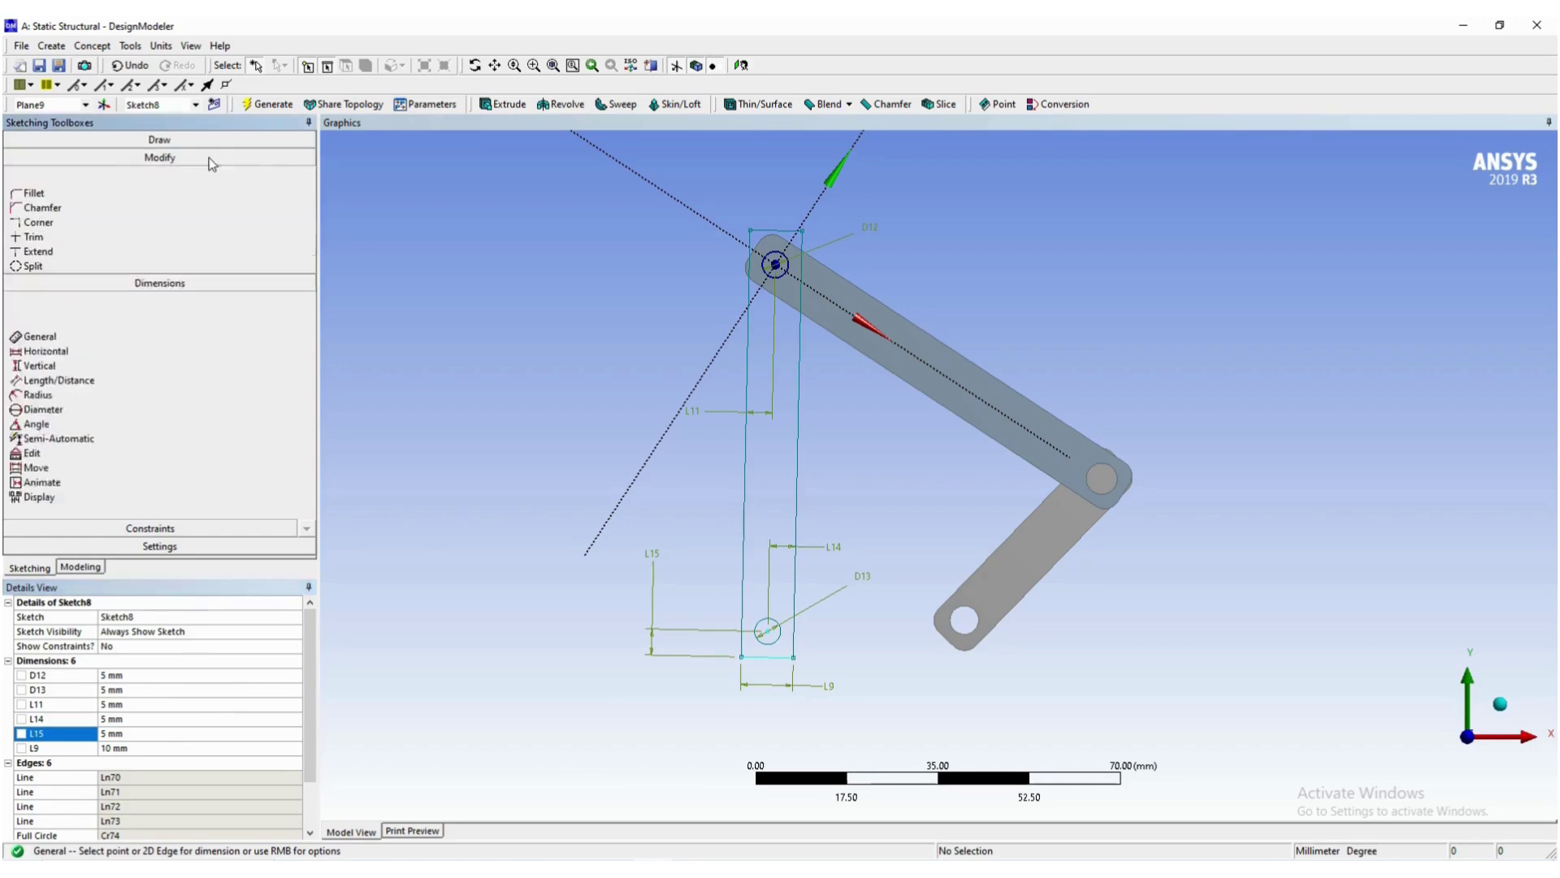
pyautogui.click(202, 175)
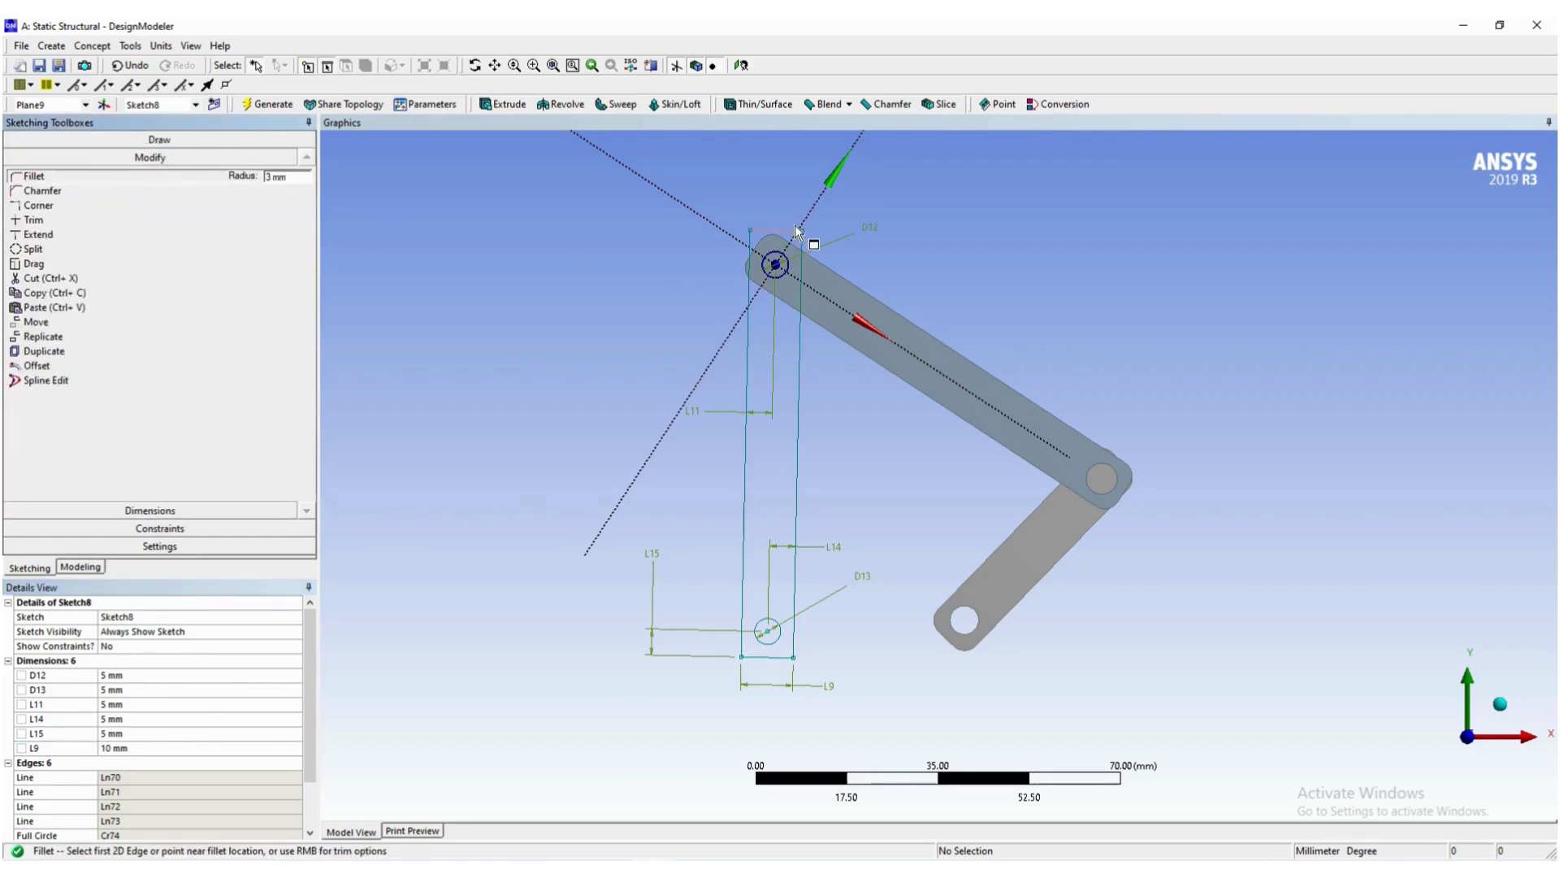
pyautogui.click(807, 248)
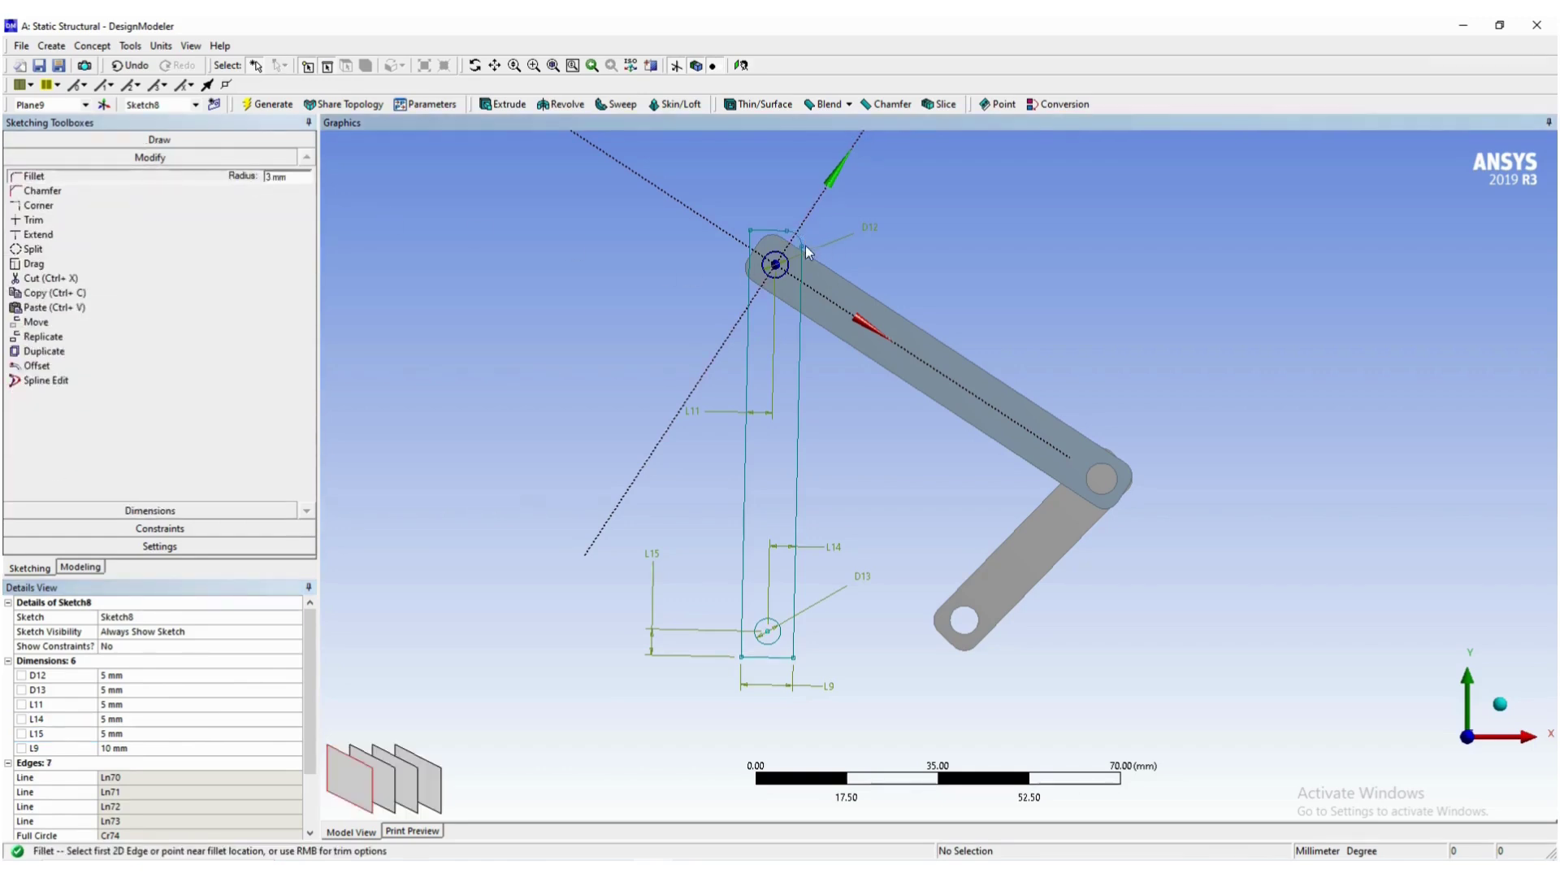
pyautogui.click(757, 244)
pyautogui.click(794, 661)
pyautogui.click(744, 661)
# Dimension the distance from the pin's centre to the rectangle's short upper edge, set it to 5 mm, and return to modeling.
pyautogui.click(218, 511)
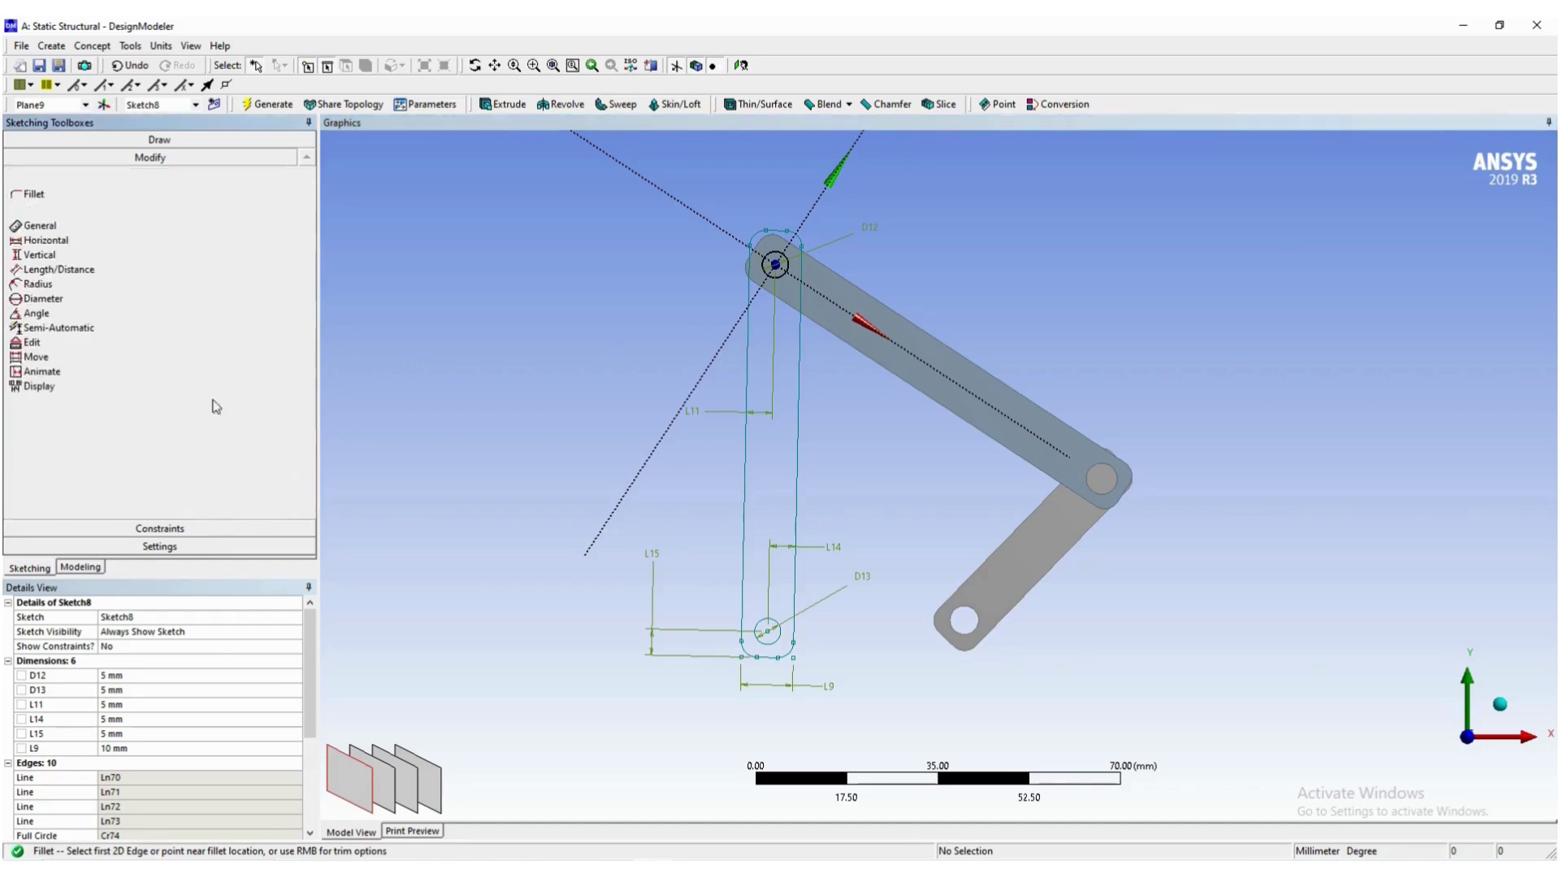
pyautogui.click(776, 267)
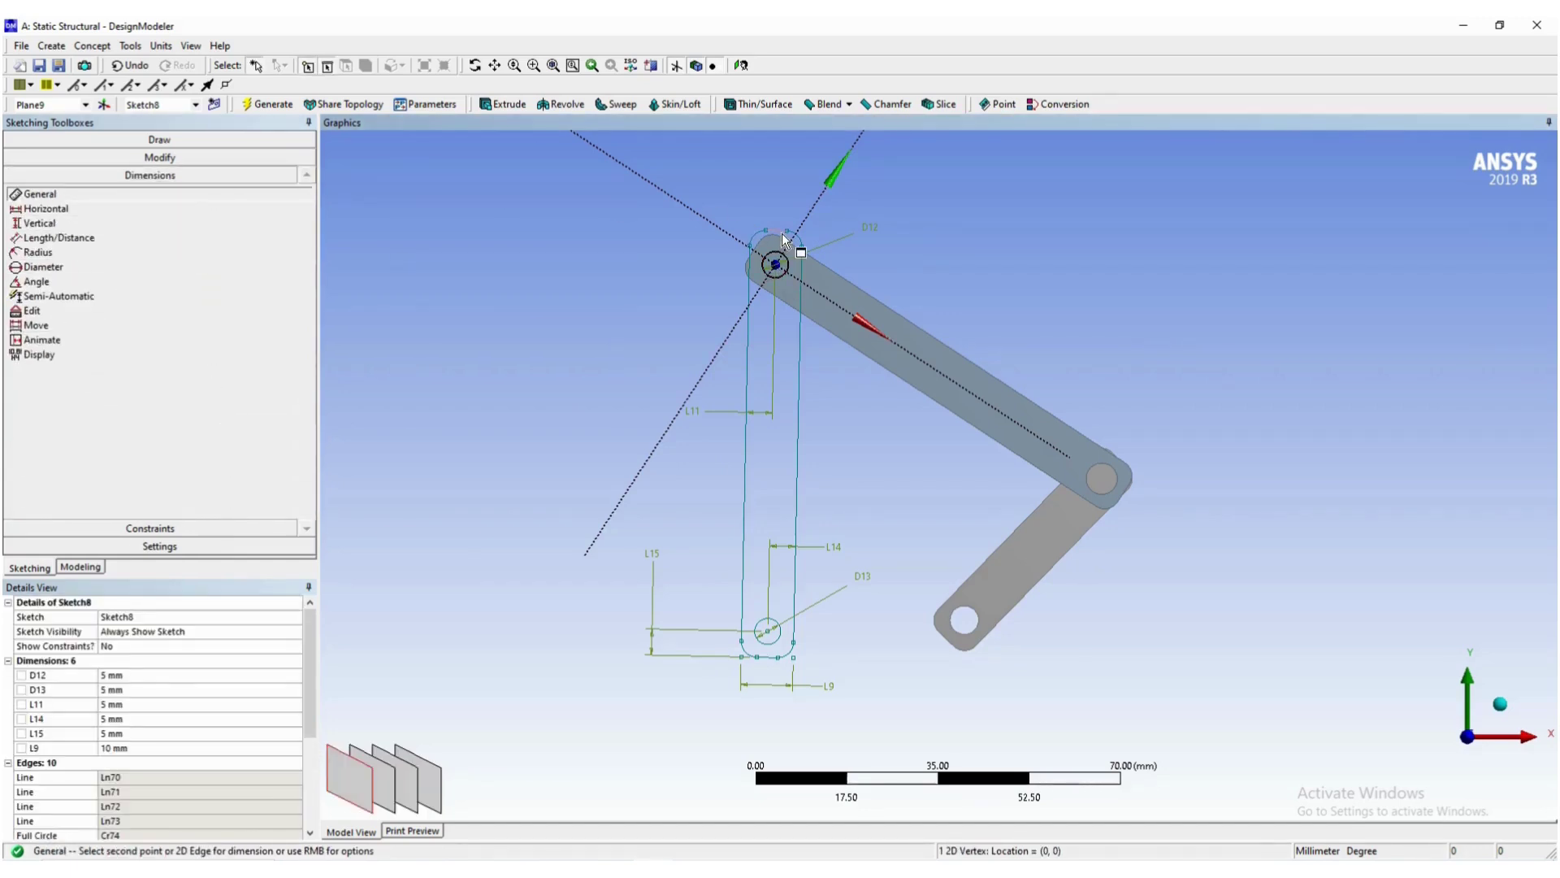
pyautogui.click(783, 239)
pyautogui.click(993, 250)
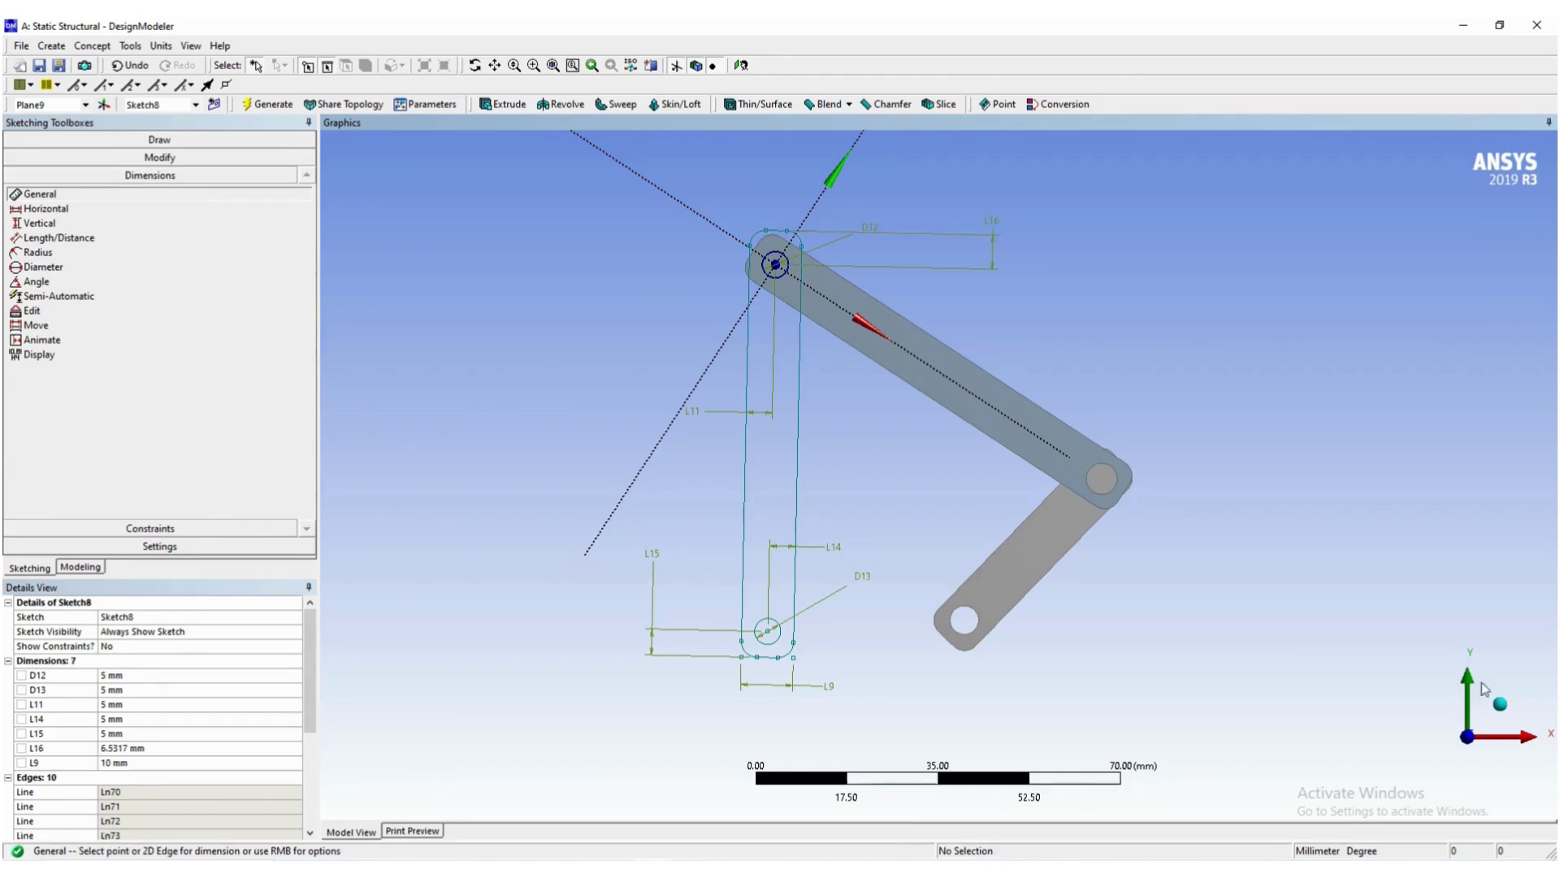
pyautogui.click(228, 735)
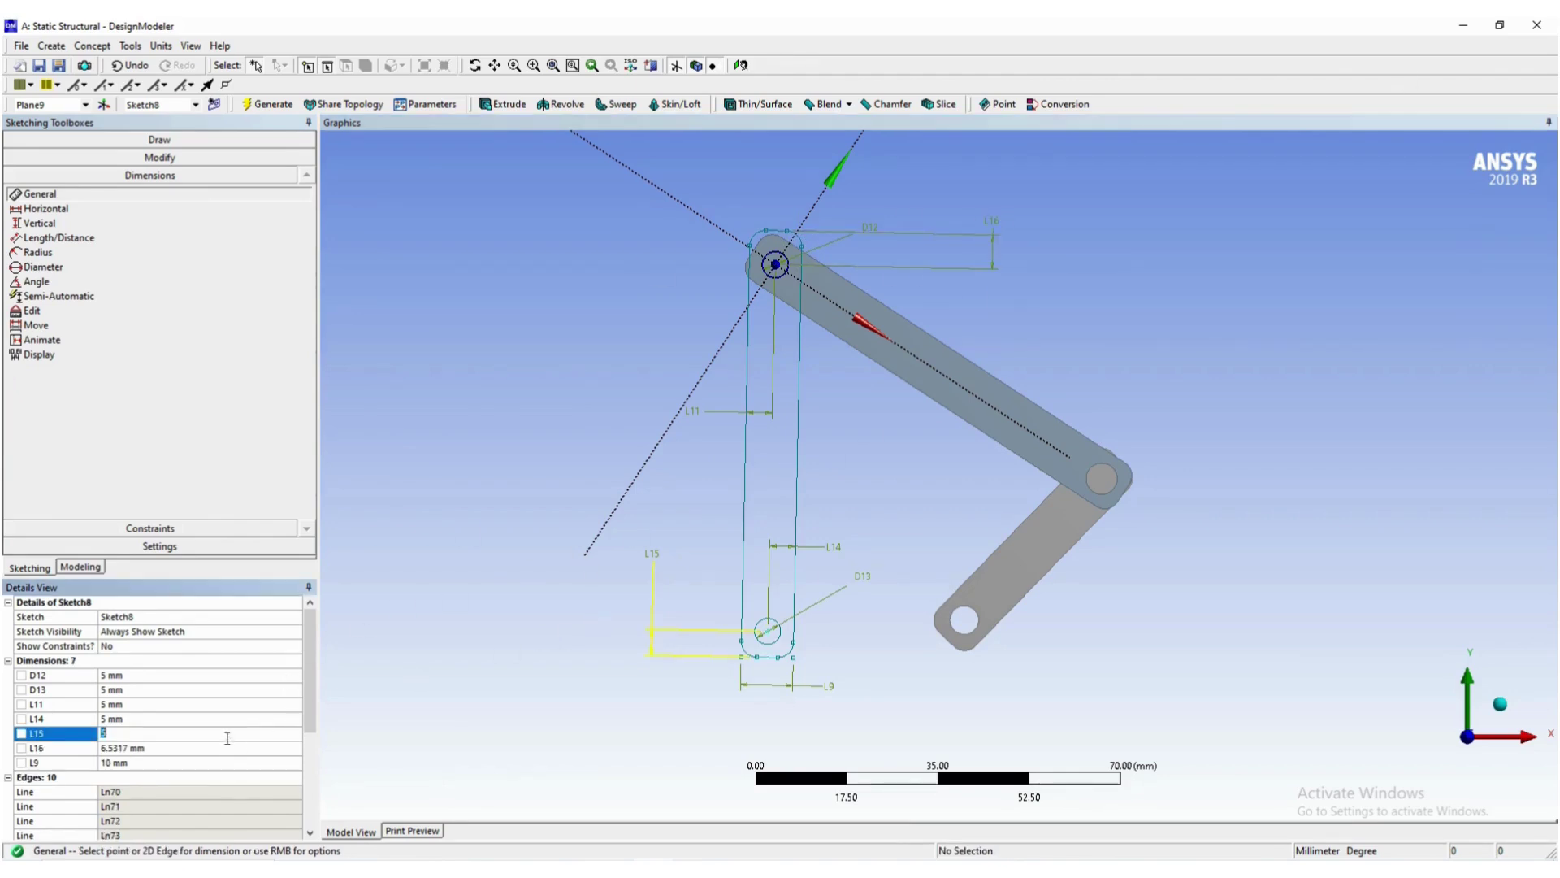
pyautogui.click(118, 749)
pyautogui.write('5')
pyautogui.press('Return')
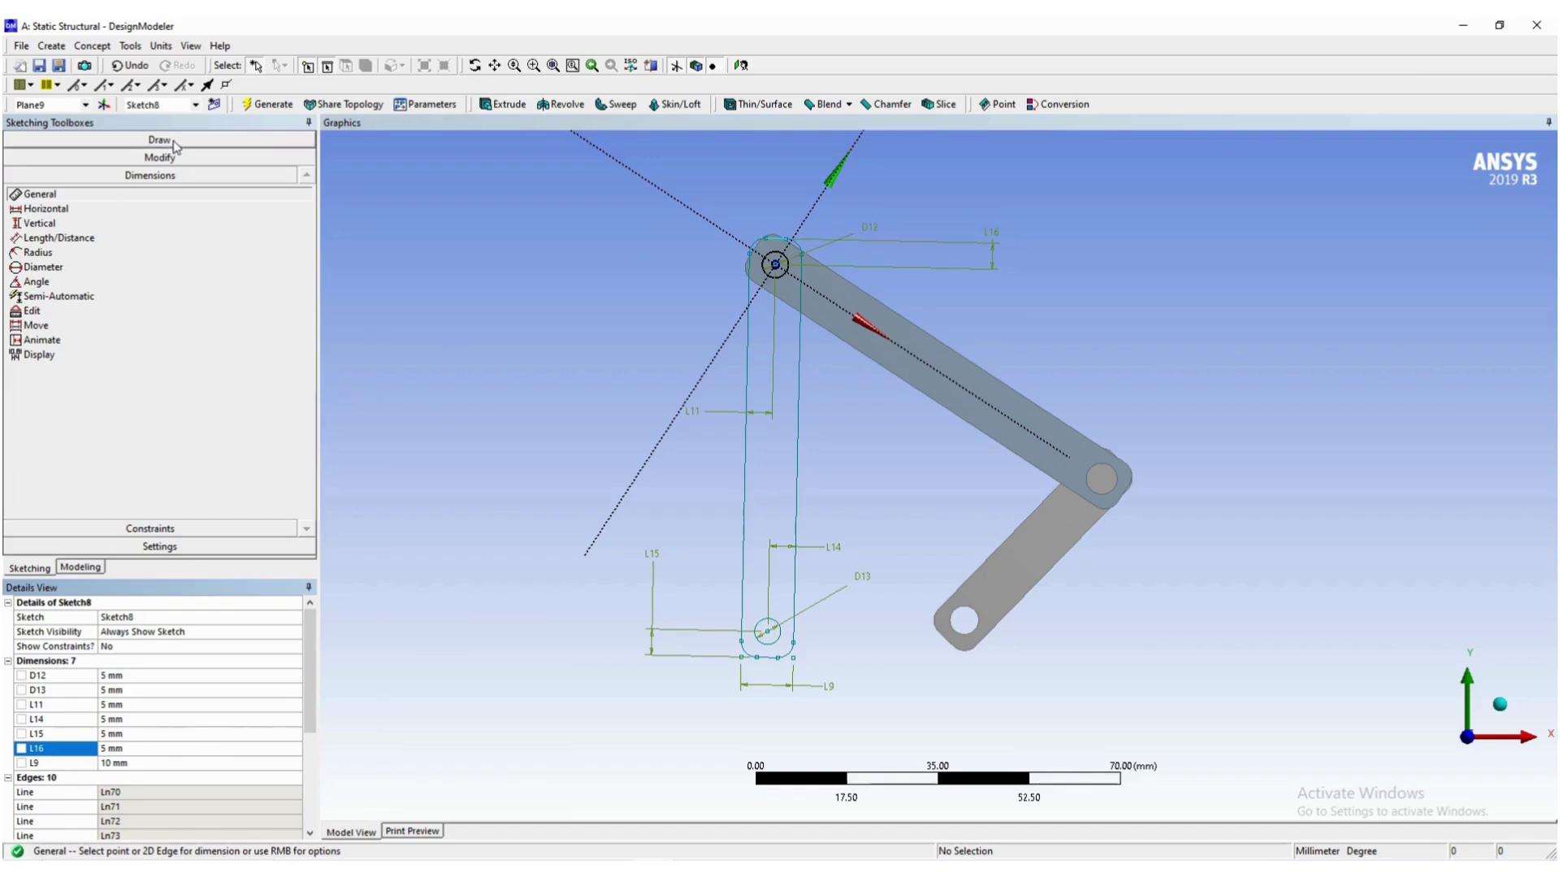
pyautogui.click(64, 571)
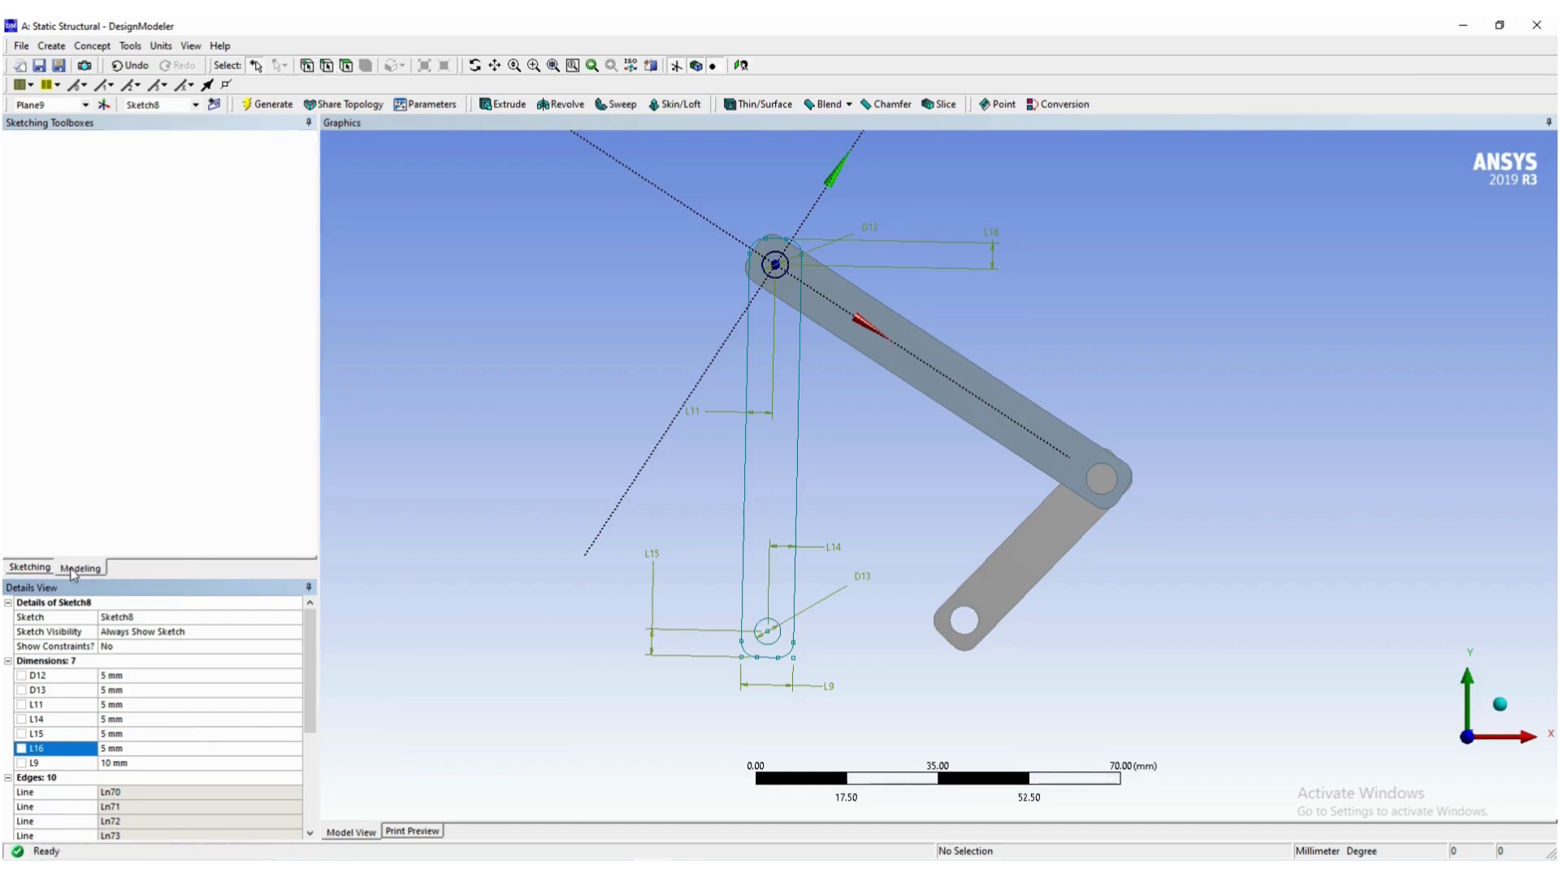
# Try a 5 mm Add Frozen extrude in the reversed direction with XYPlane as its geometry, in isometric view.
pyautogui.click(95, 156)
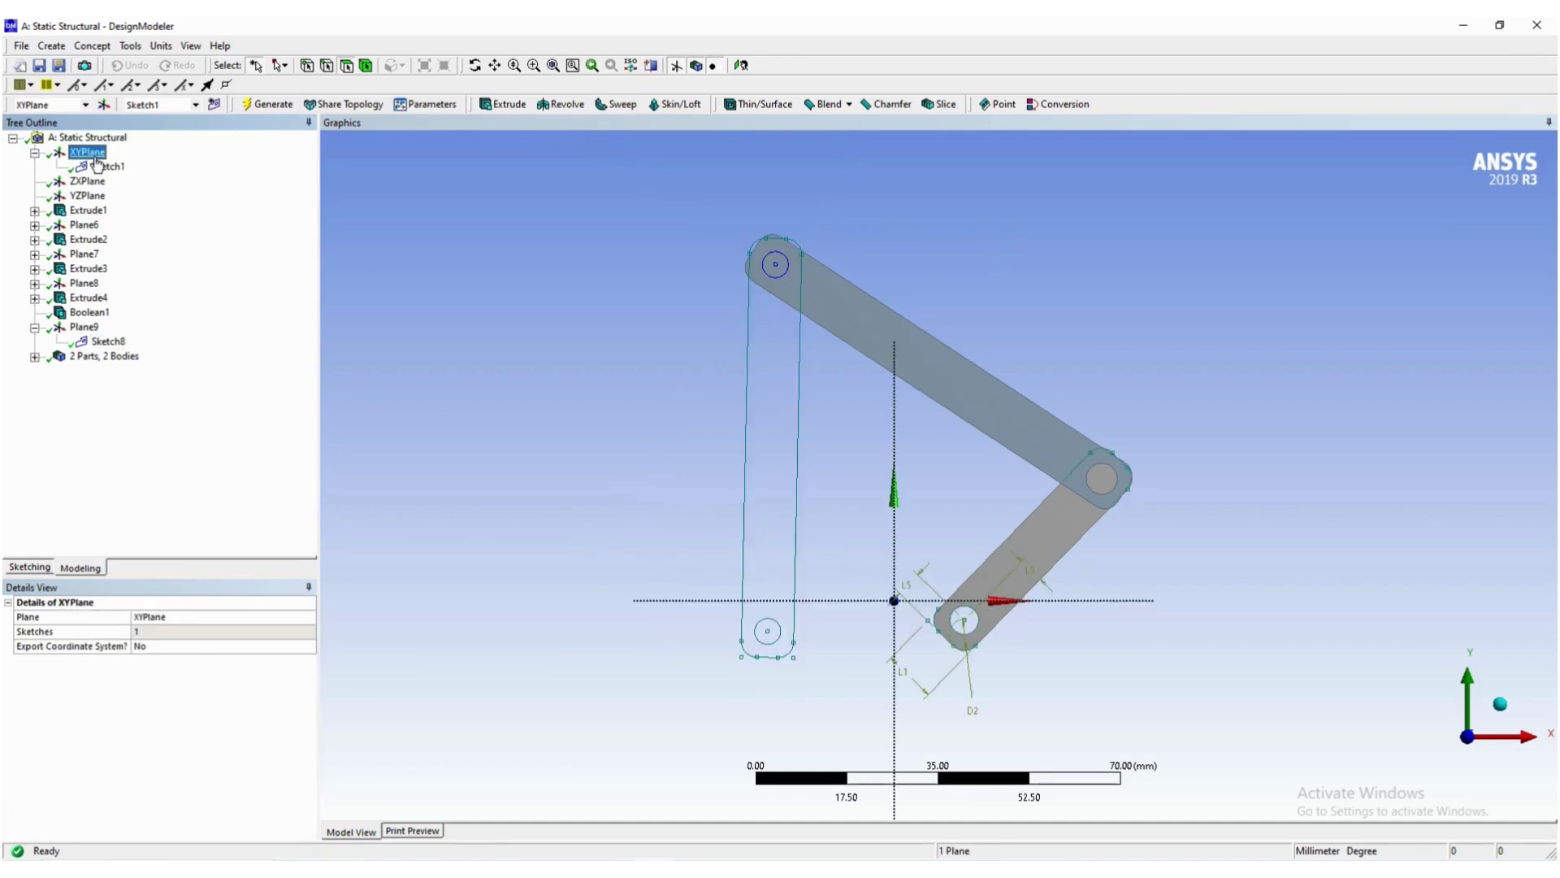
pyautogui.rightClick(1082, 220)
pyautogui.click(1132, 295)
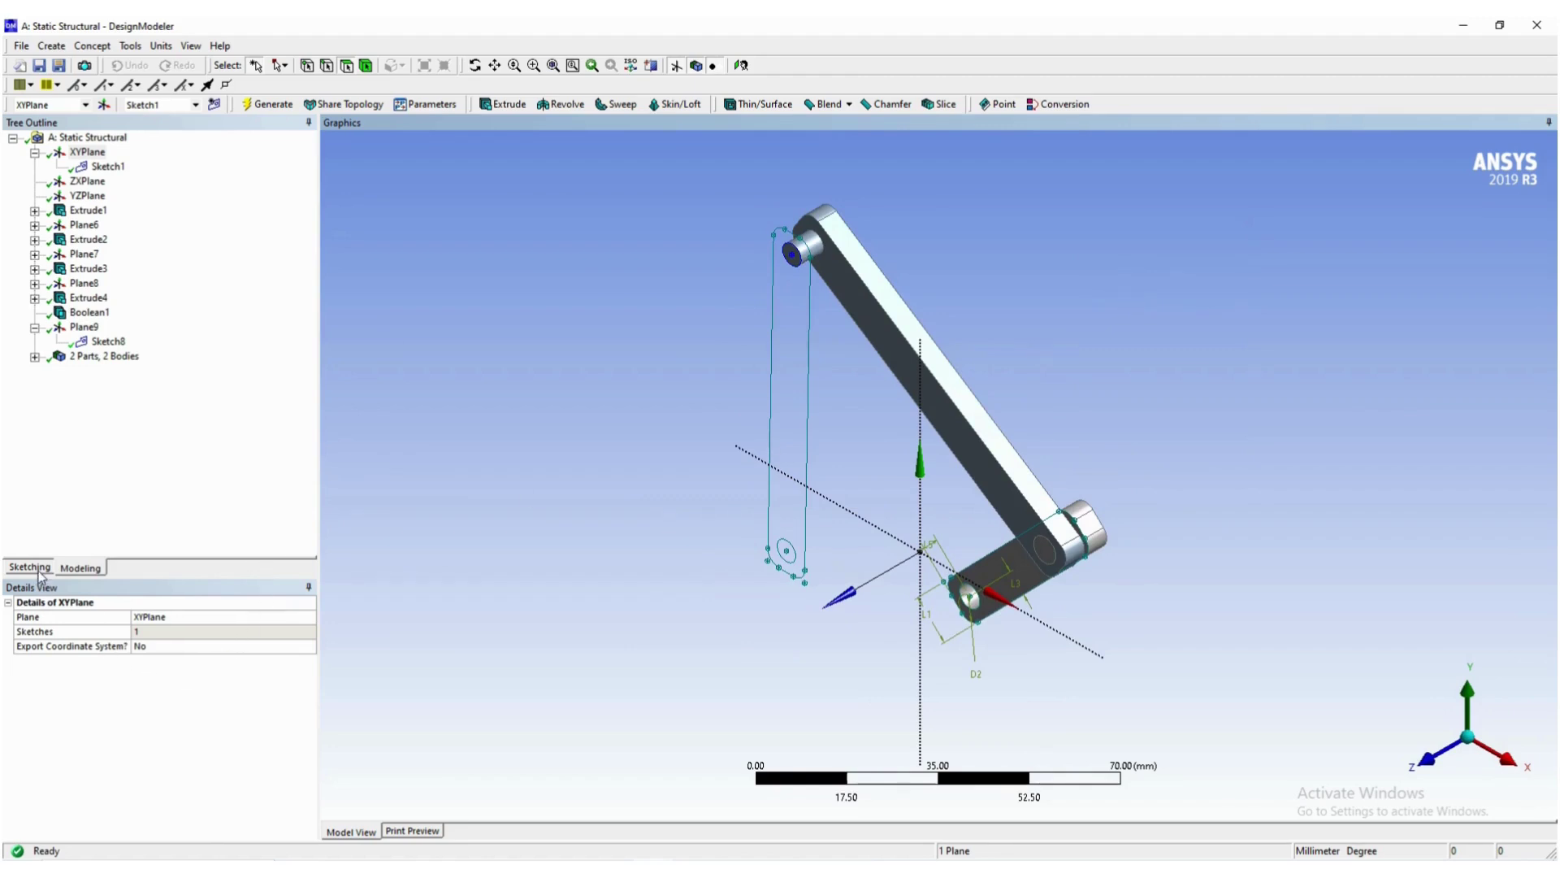
pyautogui.click(501, 108)
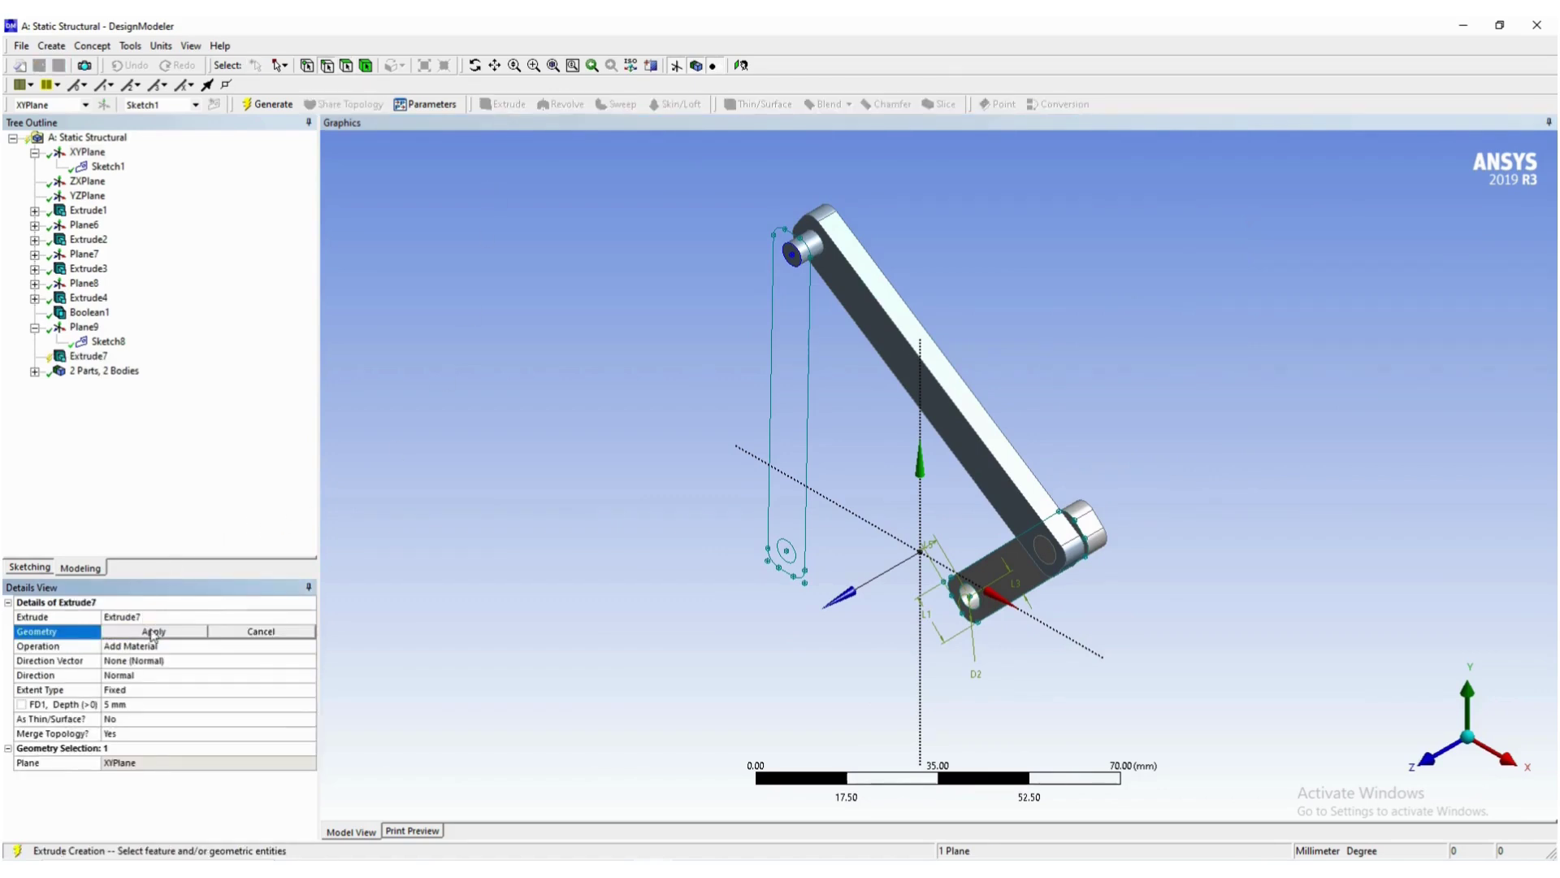
pyautogui.click(109, 341)
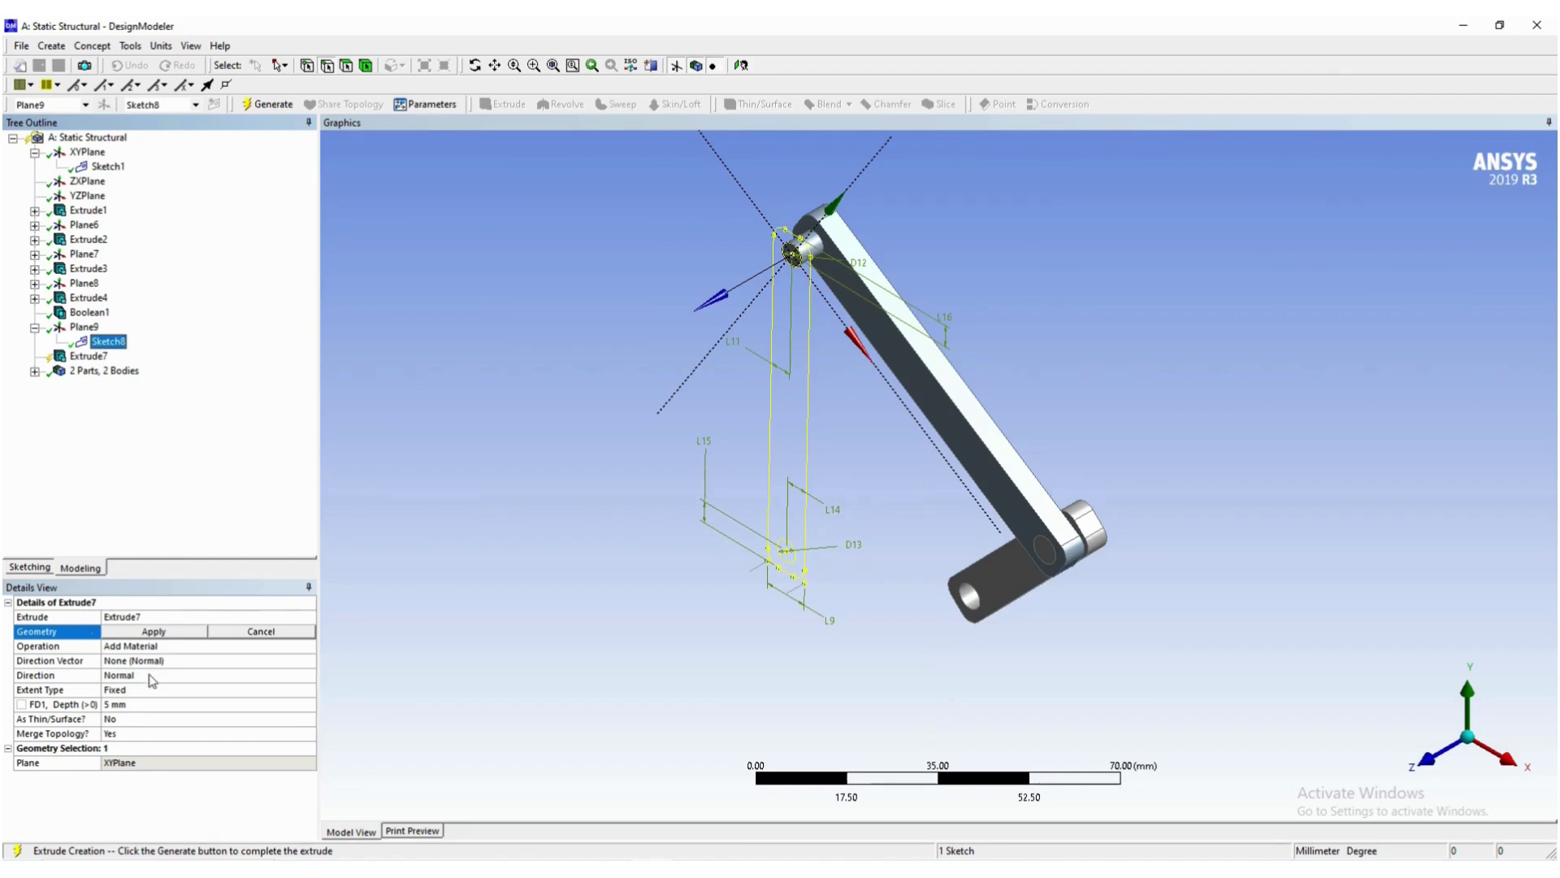
pyautogui.click(255, 676)
pyautogui.click(310, 675)
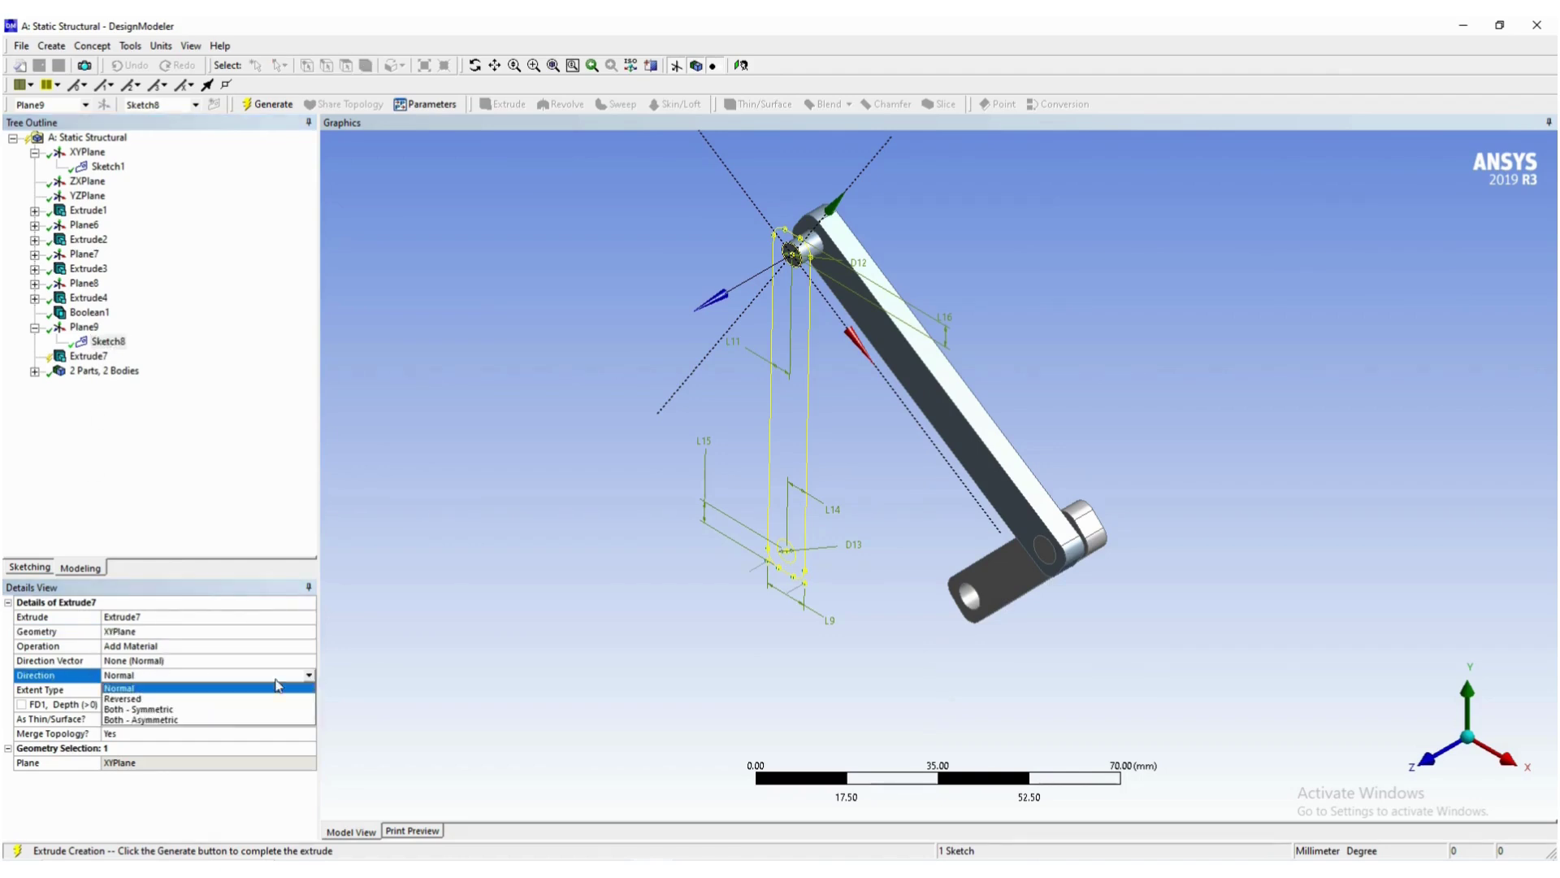
pyautogui.click(230, 704)
pyautogui.click(154, 648)
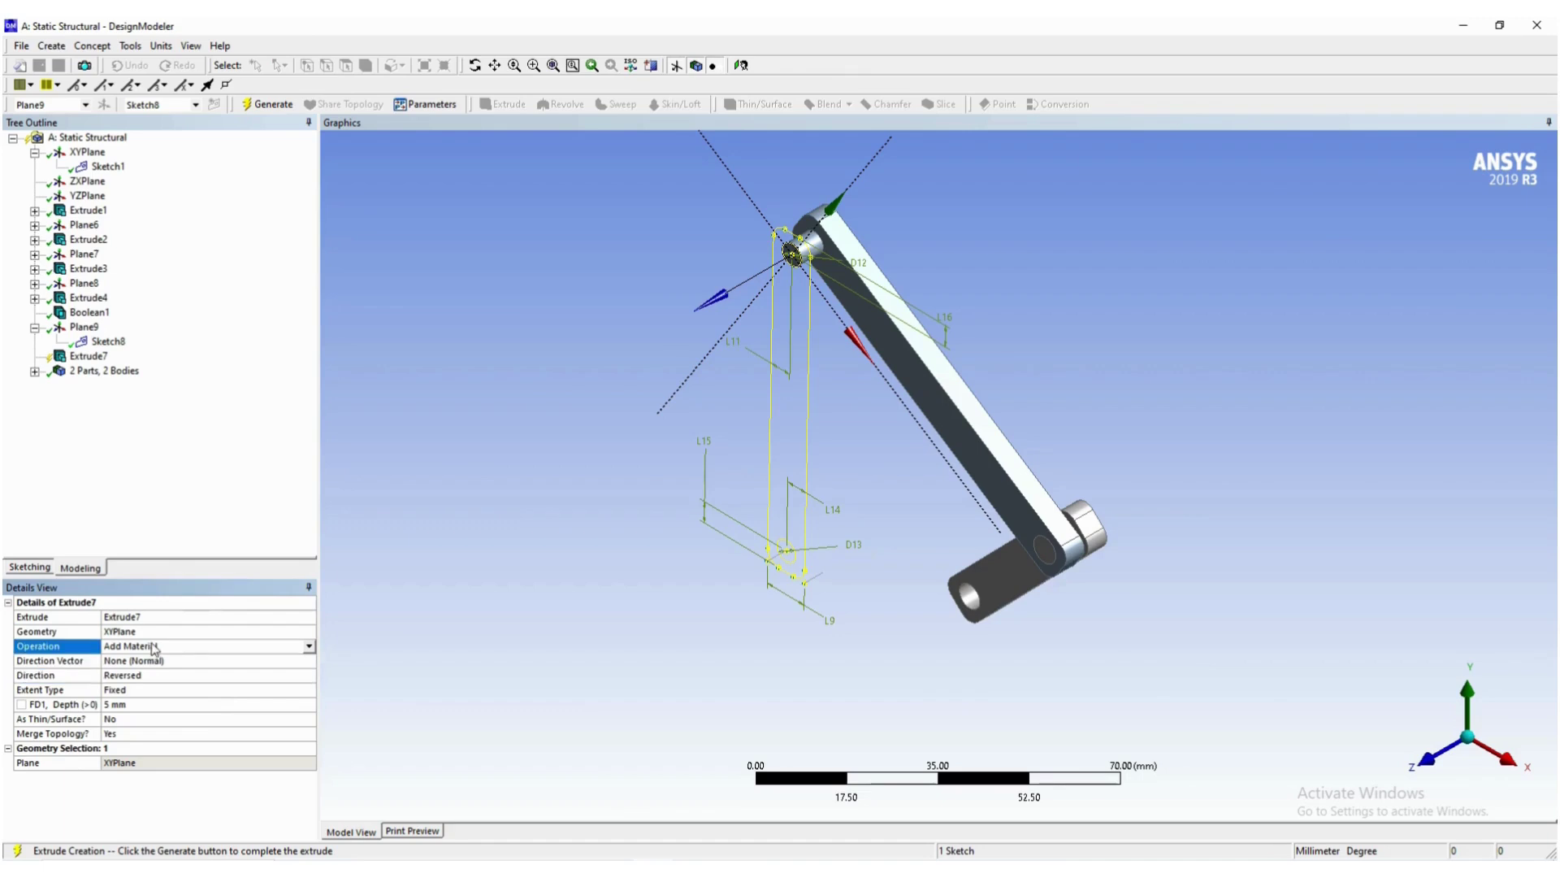
pyautogui.click(309, 646)
pyautogui.click(179, 675)
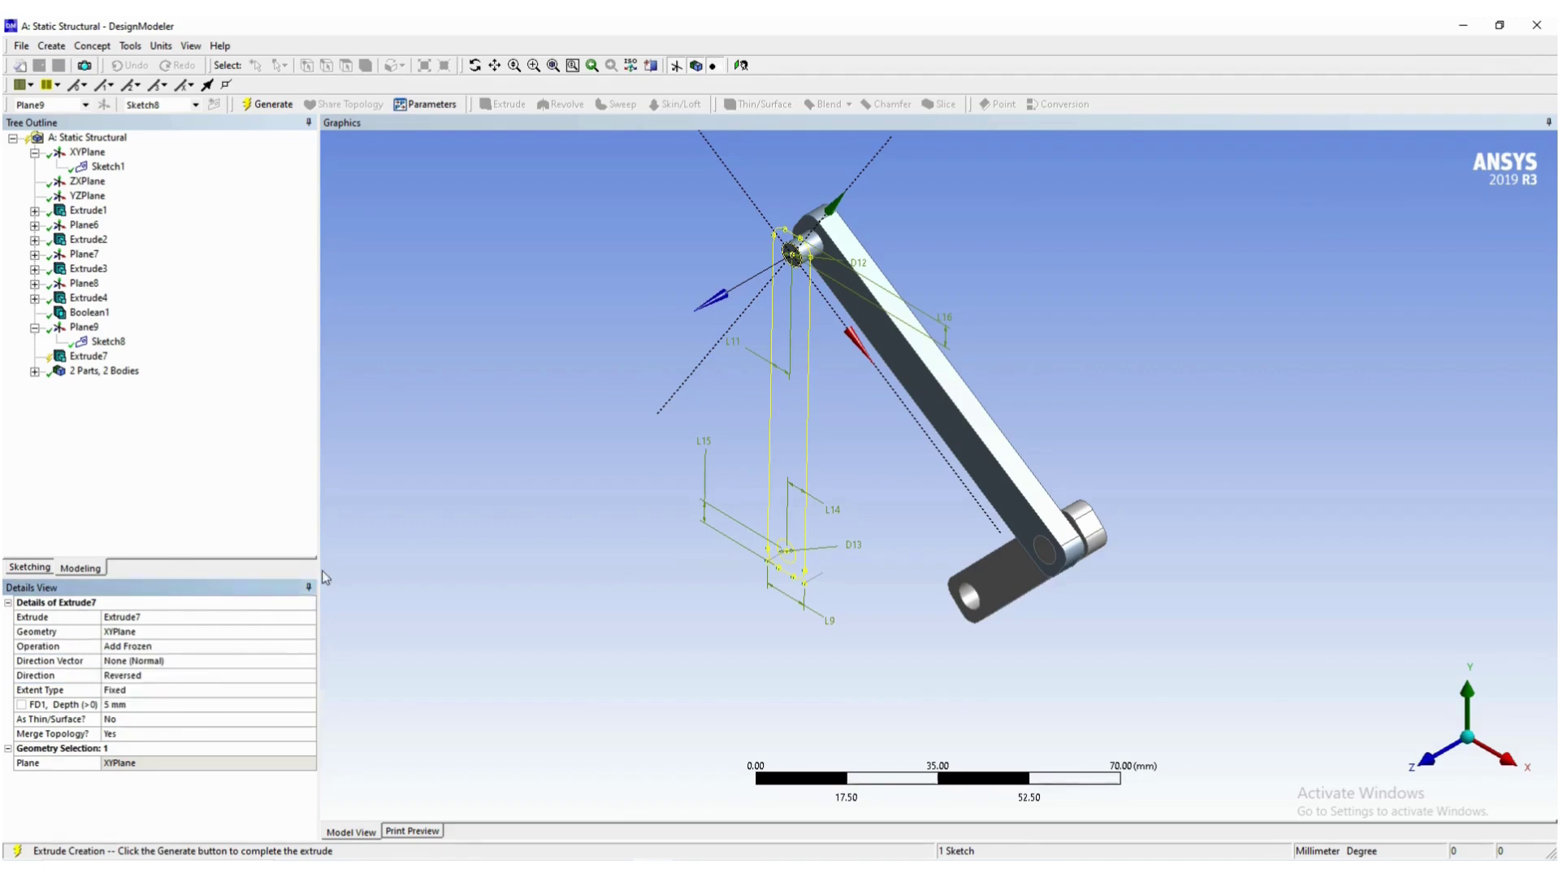
pyautogui.click(270, 105)
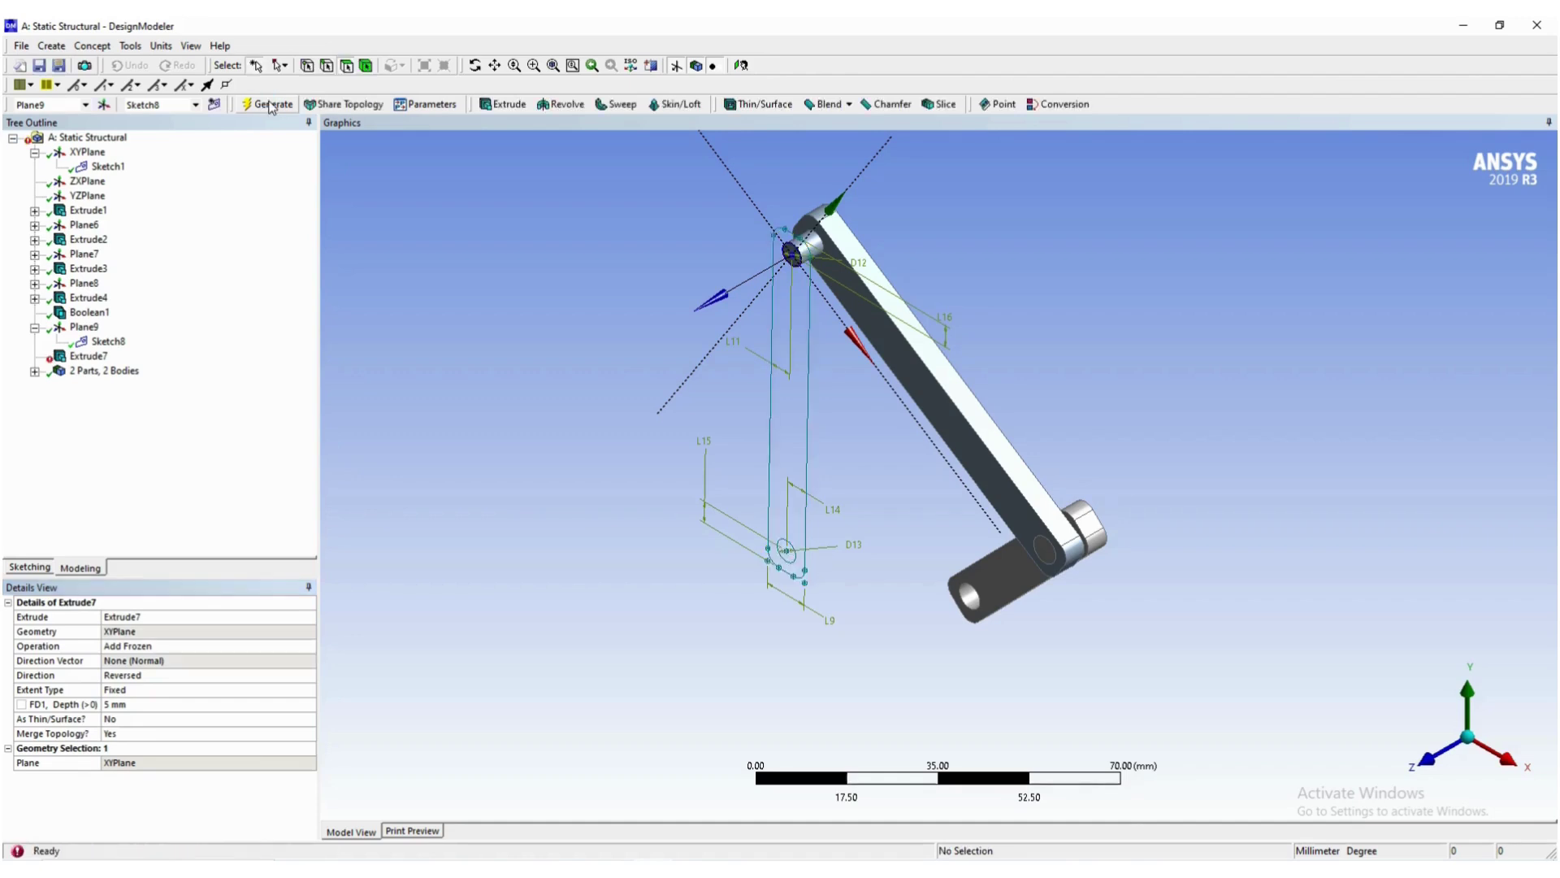
# Regenerate the extrude based on XYPlane and delete it from the model.
pyautogui.click(89, 358)
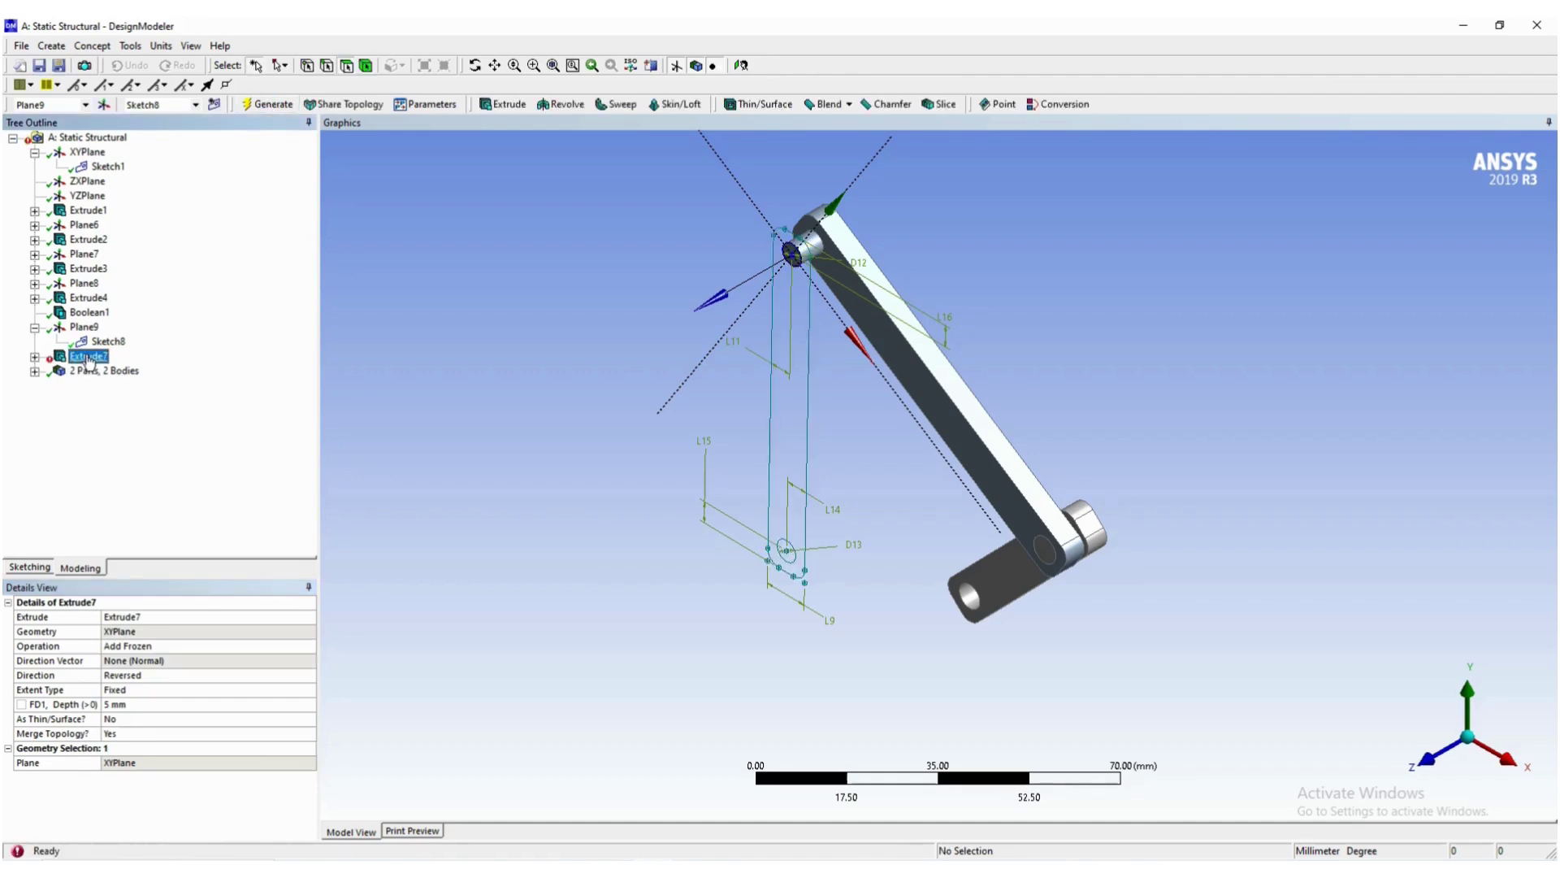
pyautogui.rightClick(89, 362)
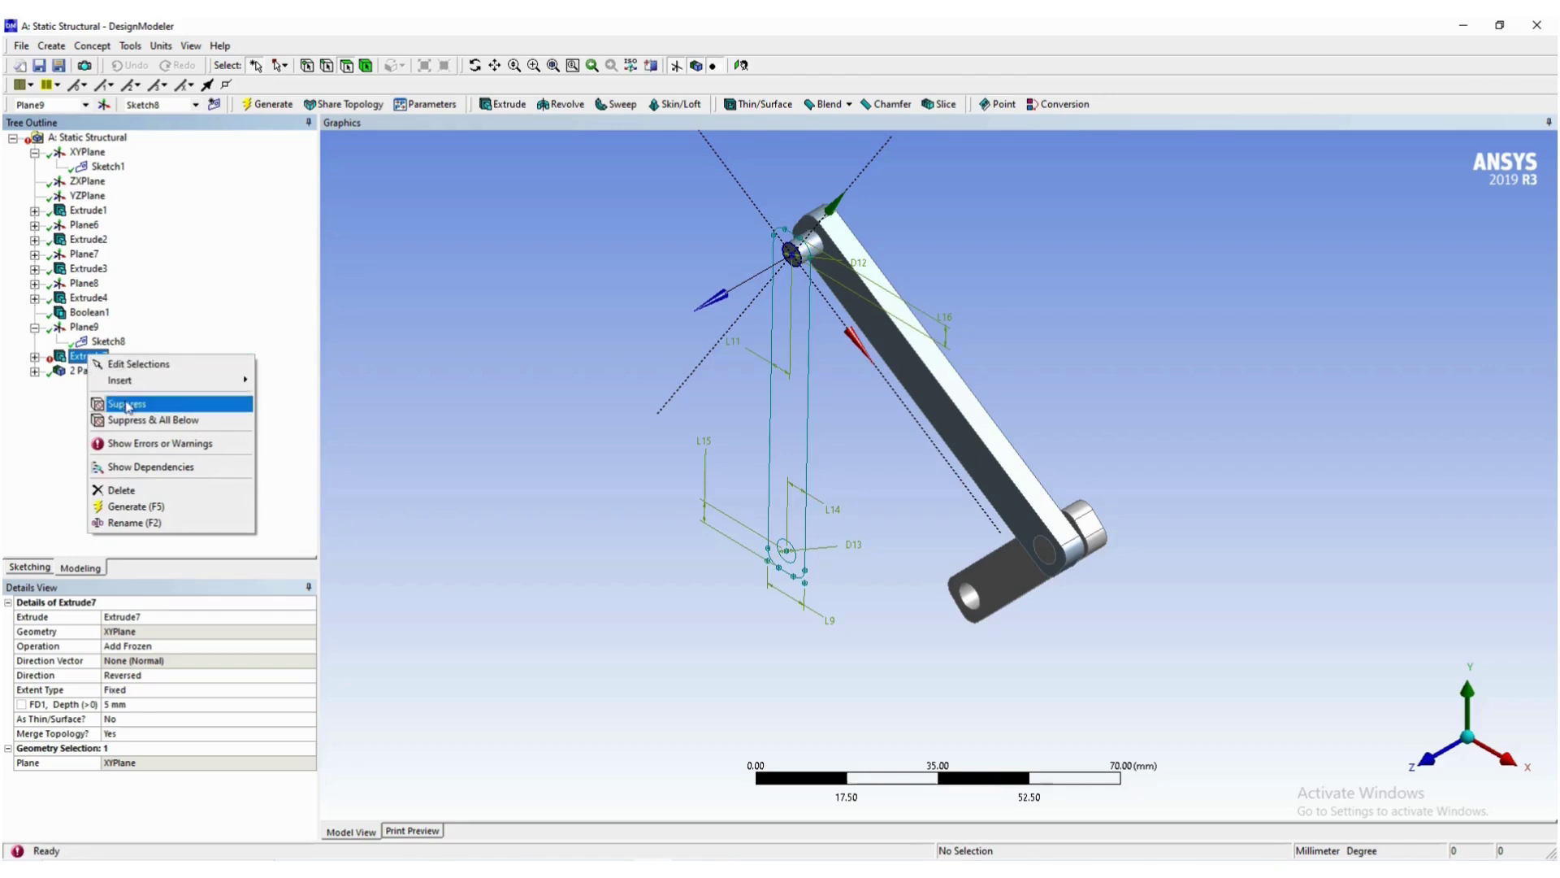
pyautogui.click(134, 507)
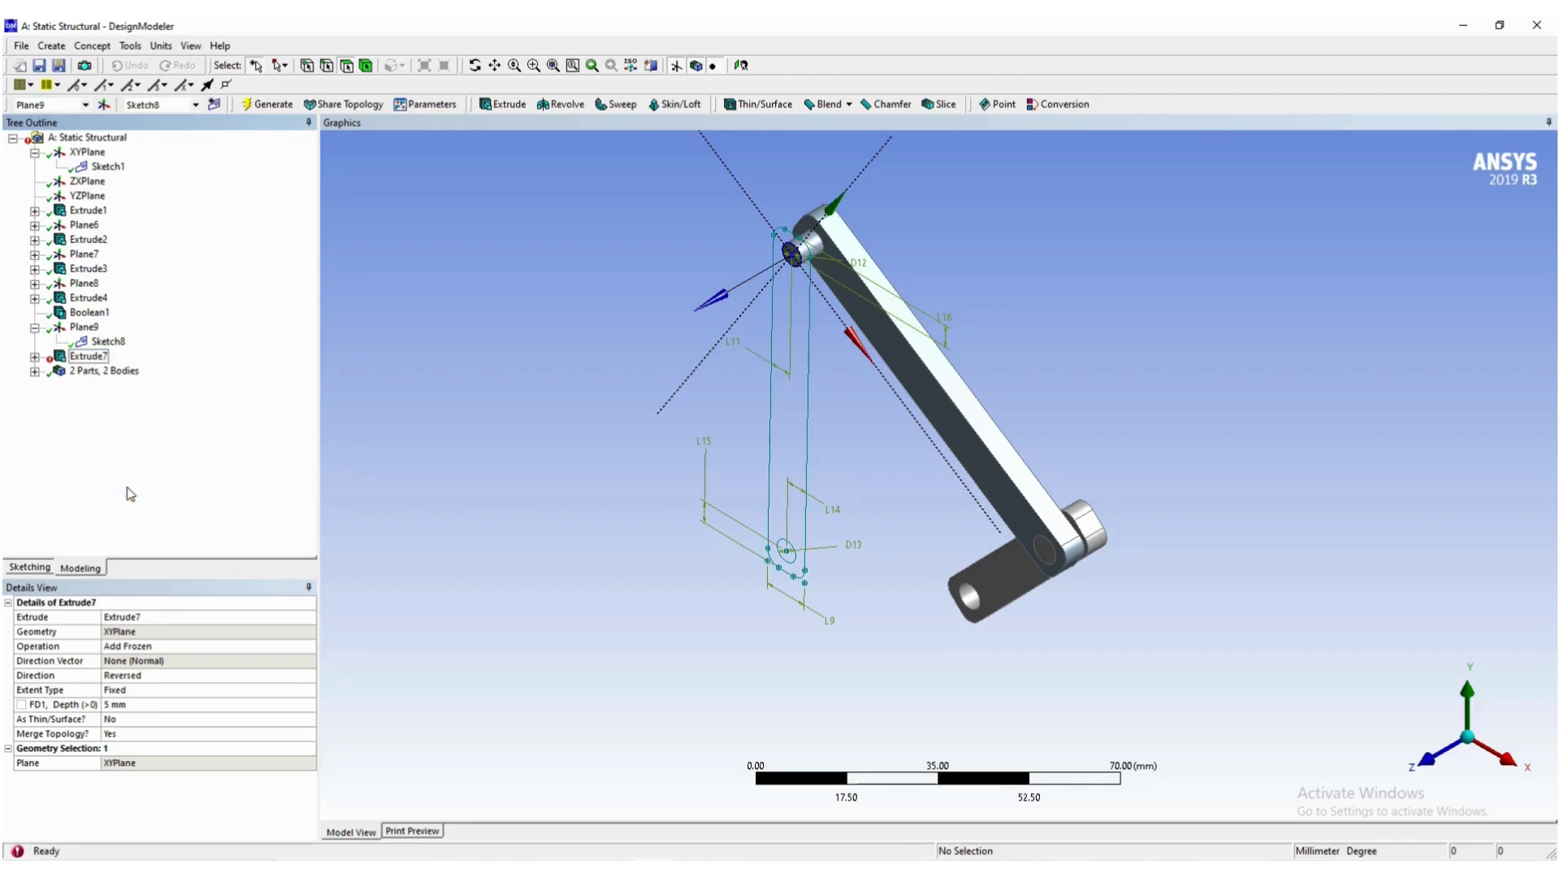
pyautogui.rightClick(88, 355)
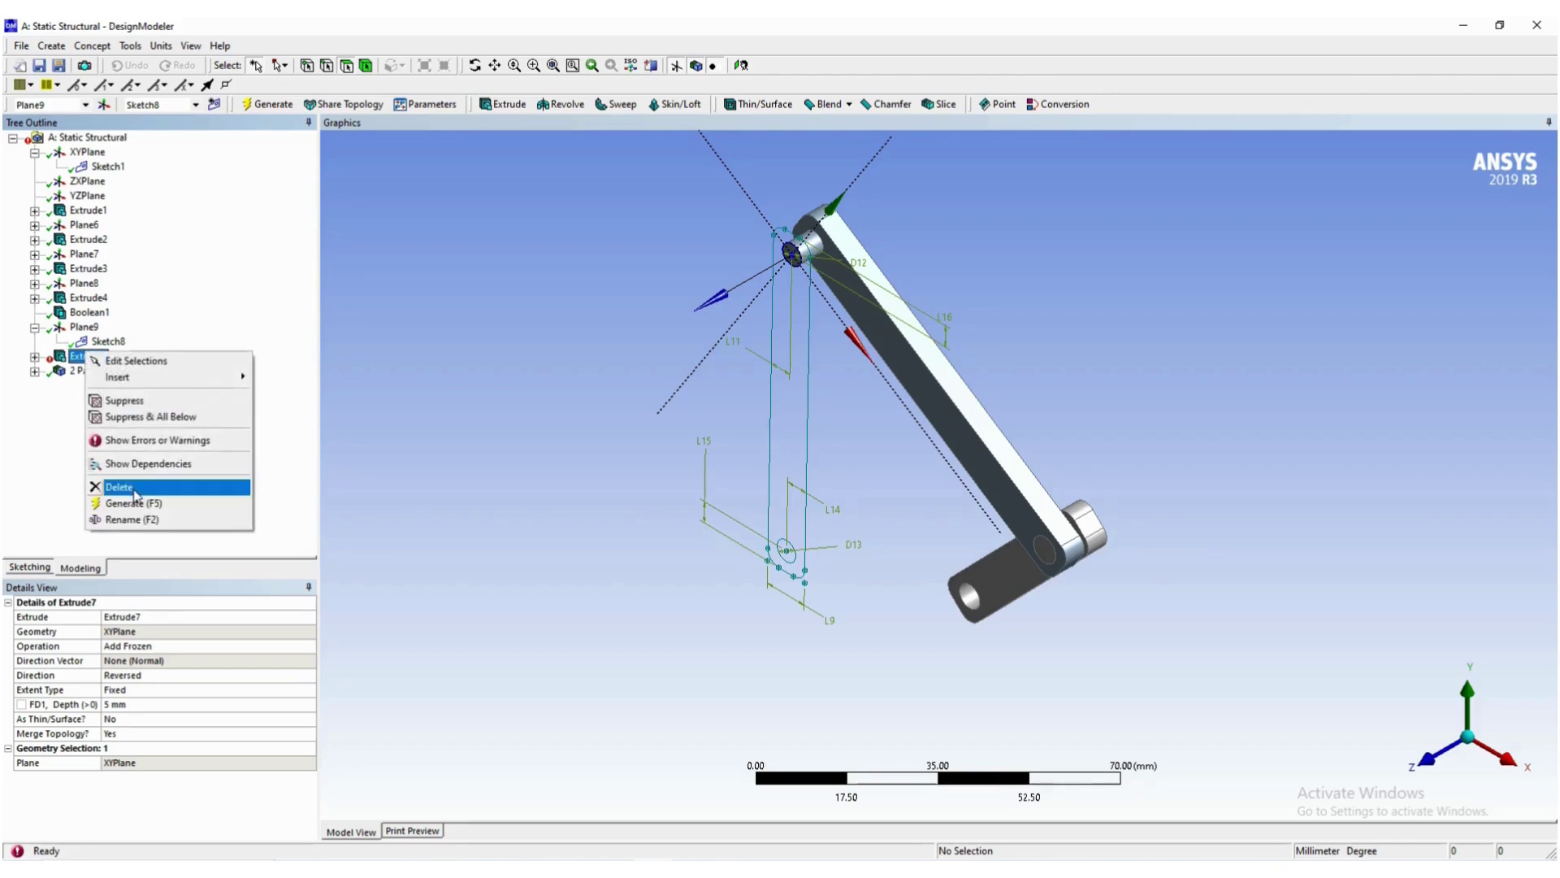
pyautogui.click(119, 488)
pyautogui.click(733, 504)
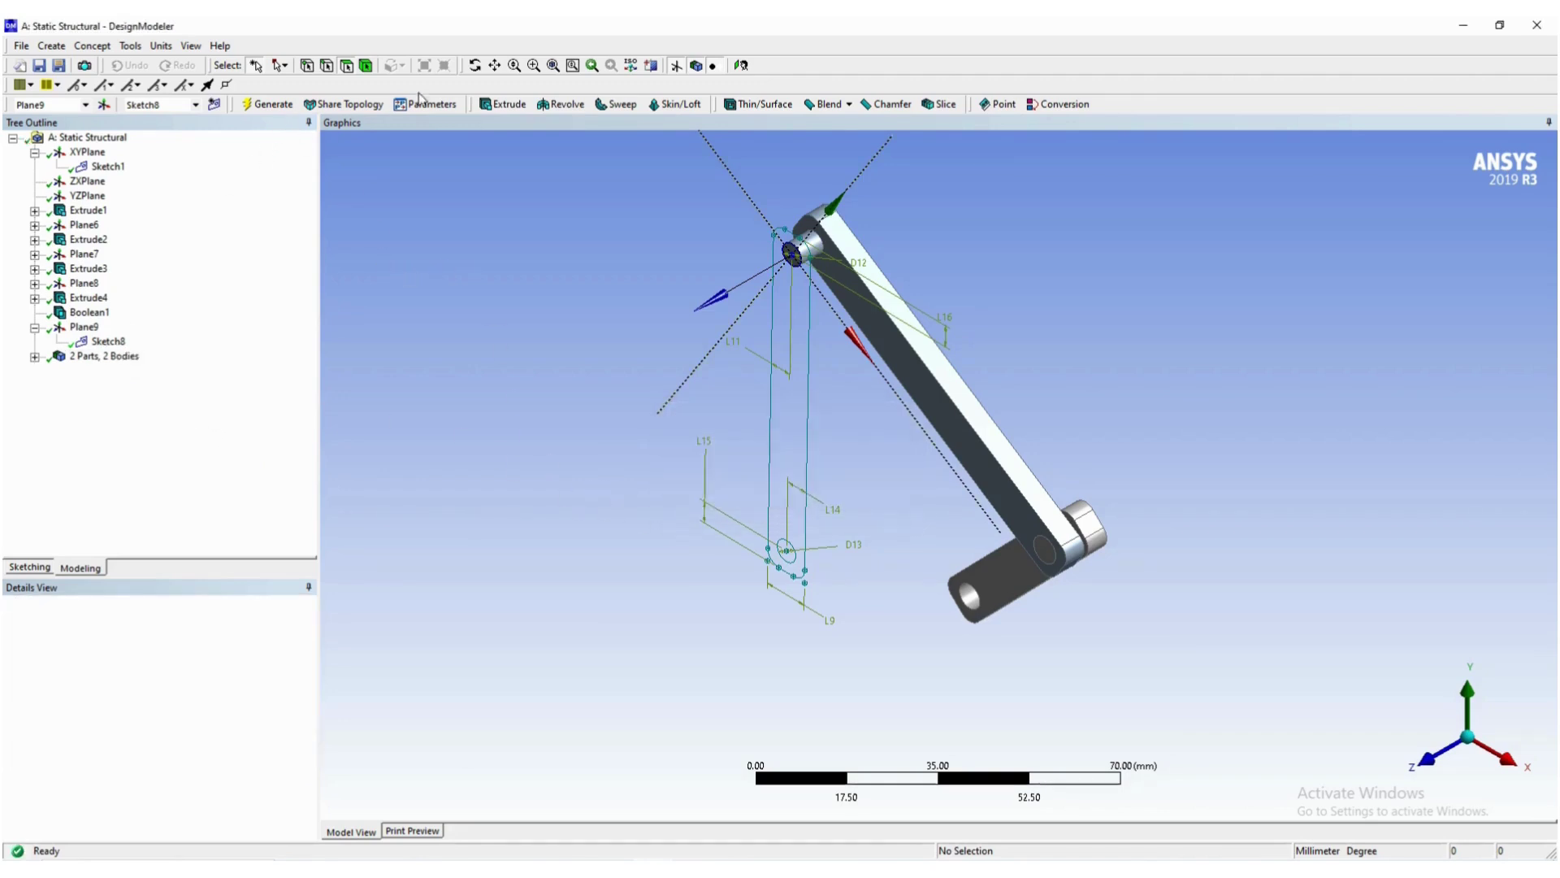
# Extrude Sketch8 by 5 mm in the reversed direction as Add Frozen and generate the third link.
pyautogui.click(504, 104)
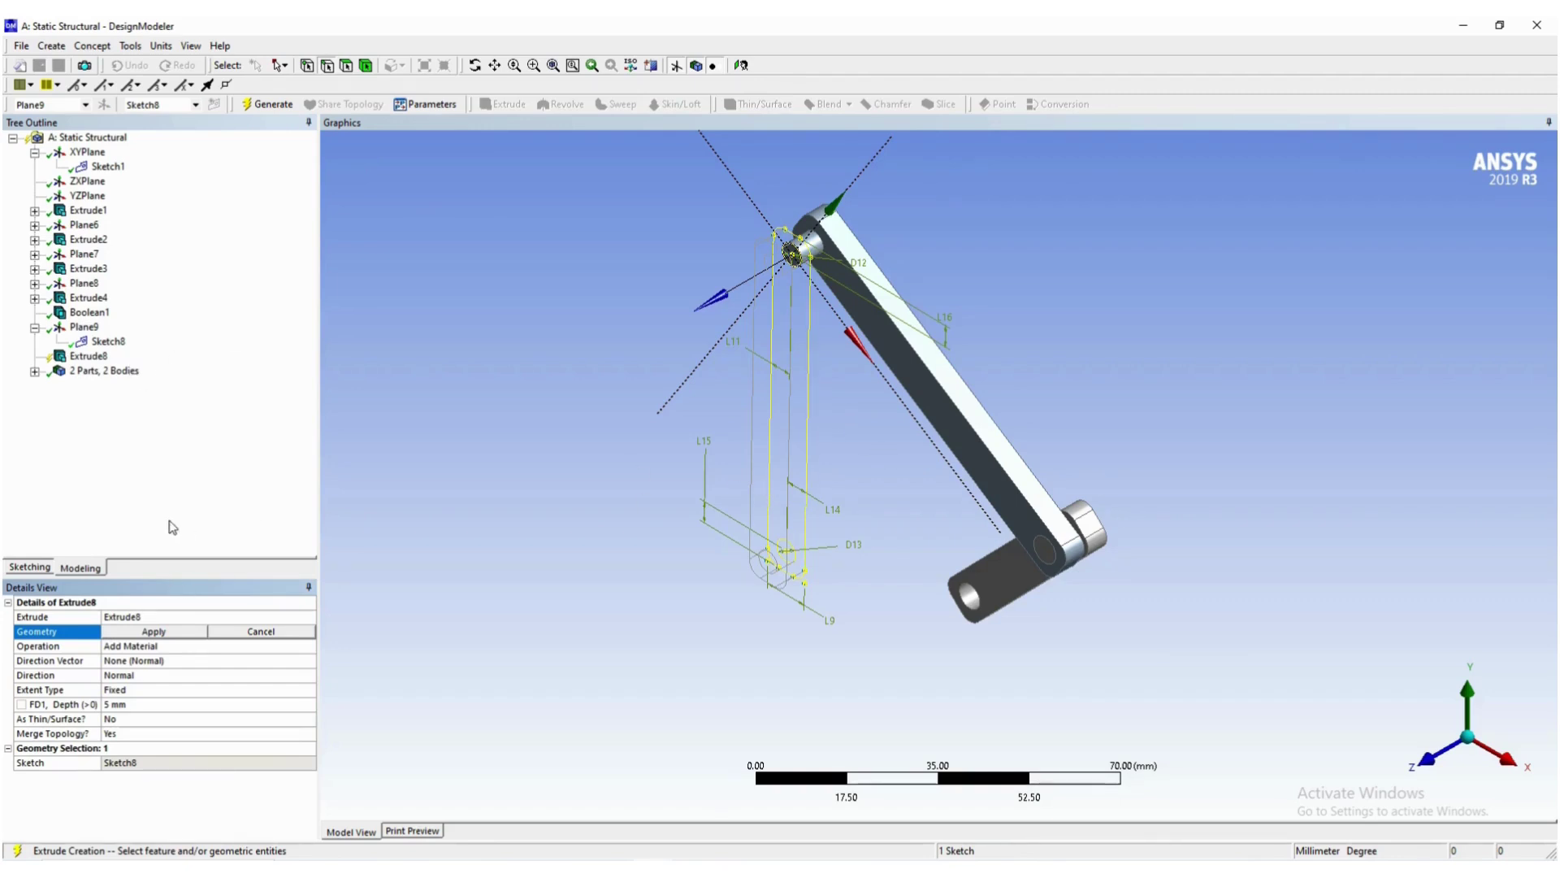
pyautogui.click(163, 634)
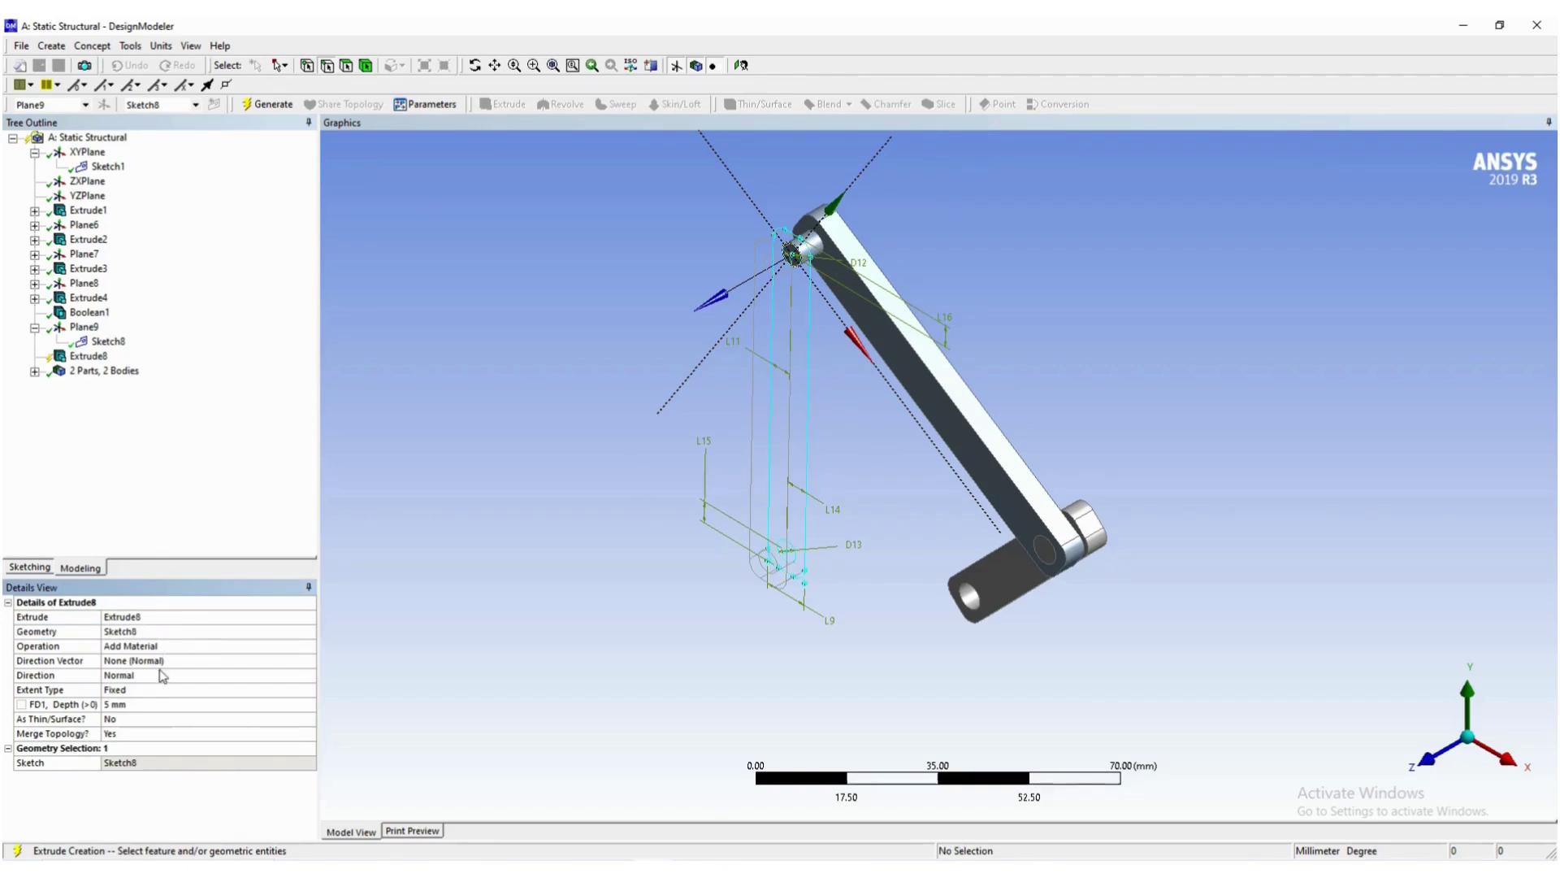
pyautogui.click(147, 647)
pyautogui.click(310, 647)
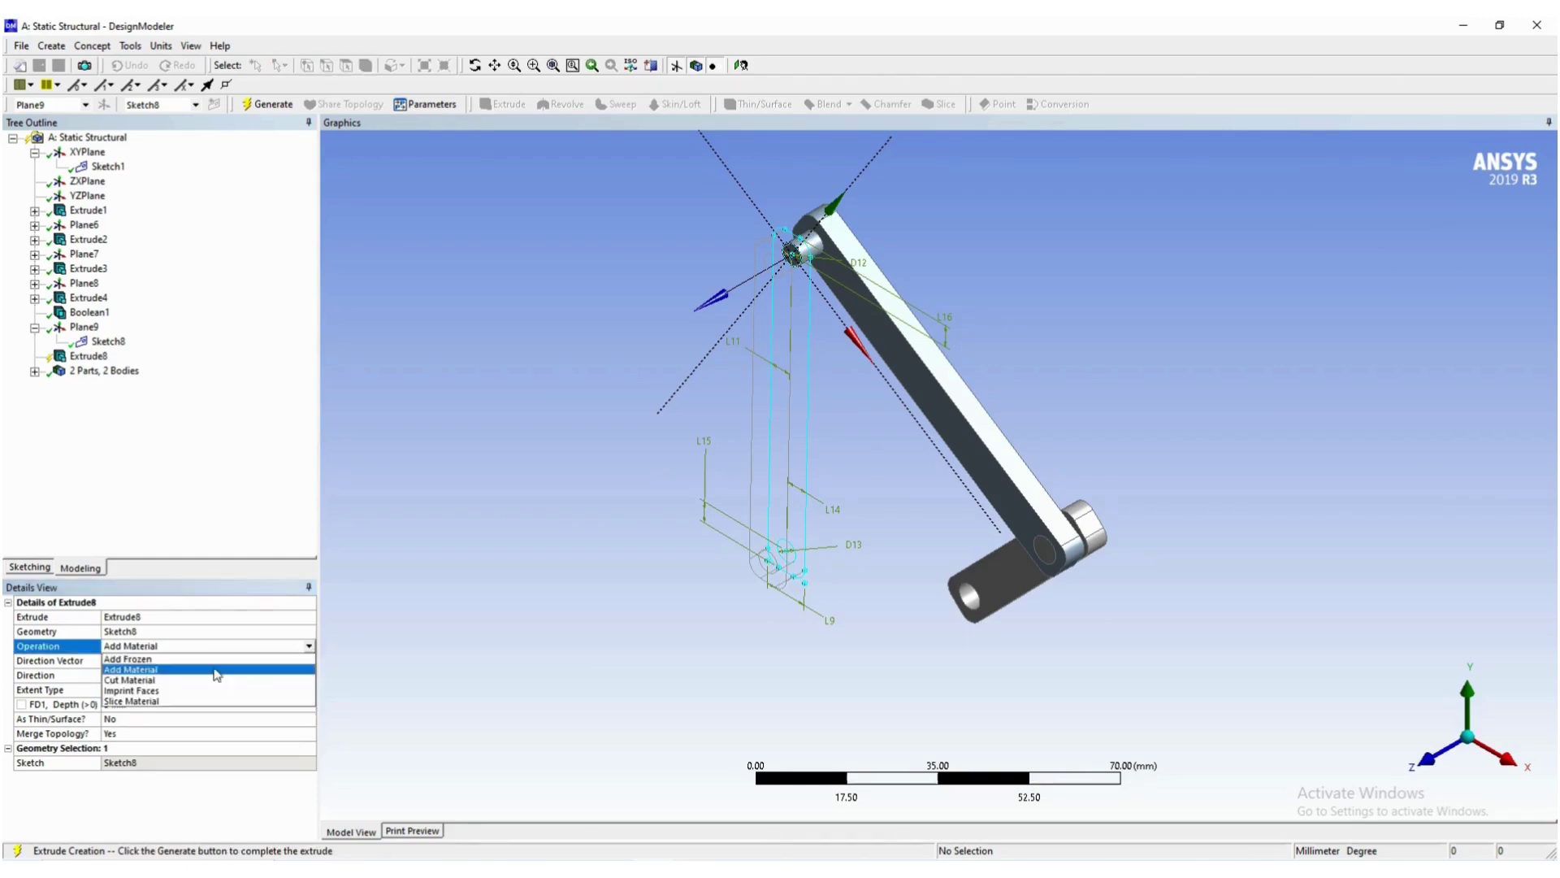
pyautogui.click(187, 674)
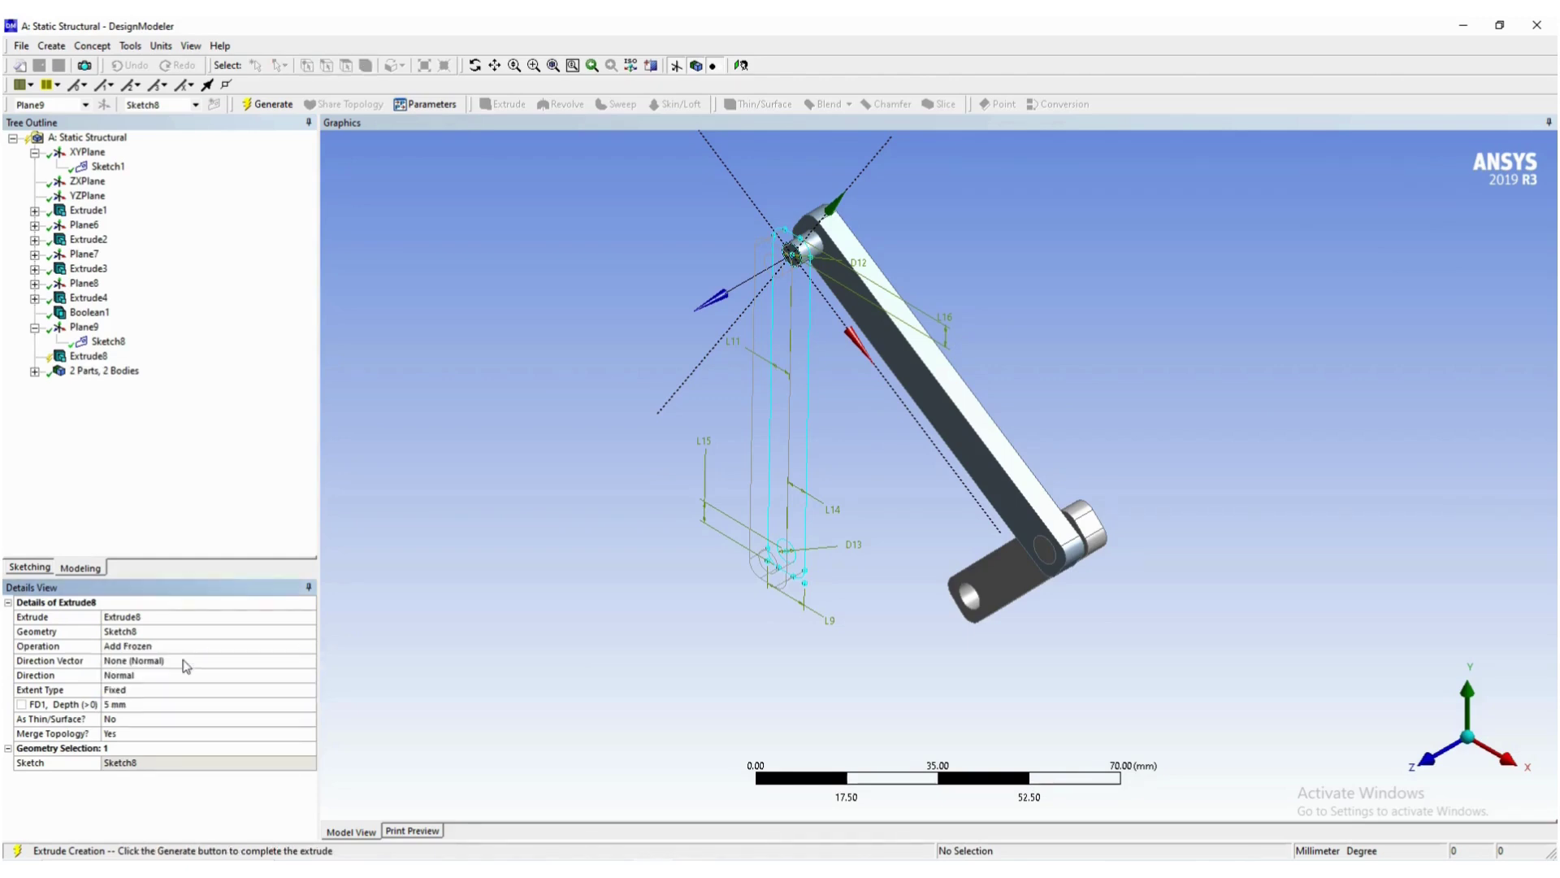
pyautogui.click(144, 676)
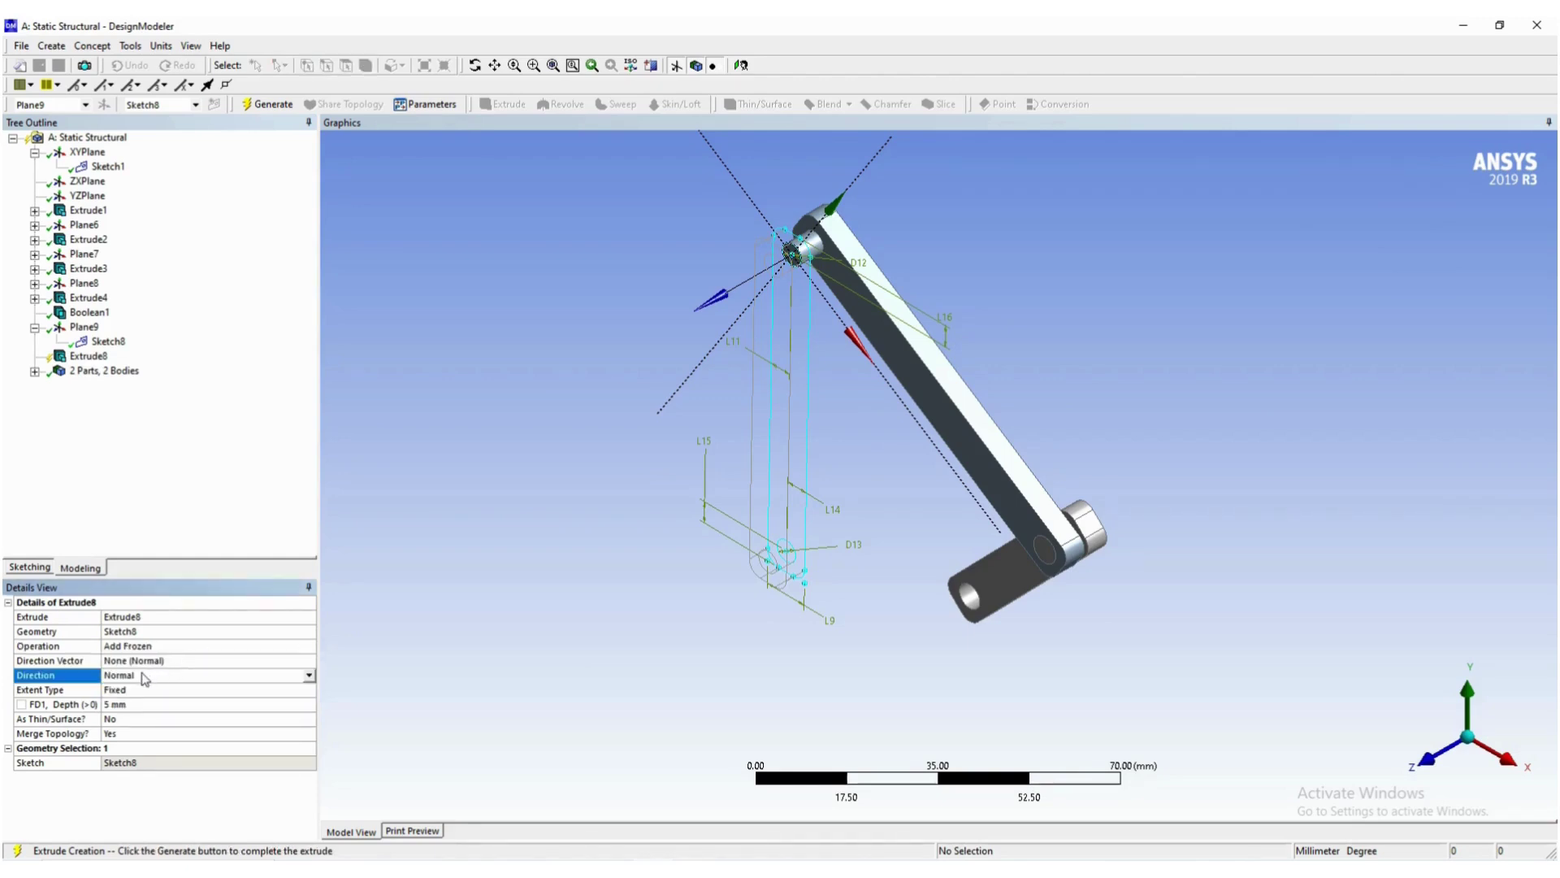
pyautogui.click(310, 676)
pyautogui.click(206, 698)
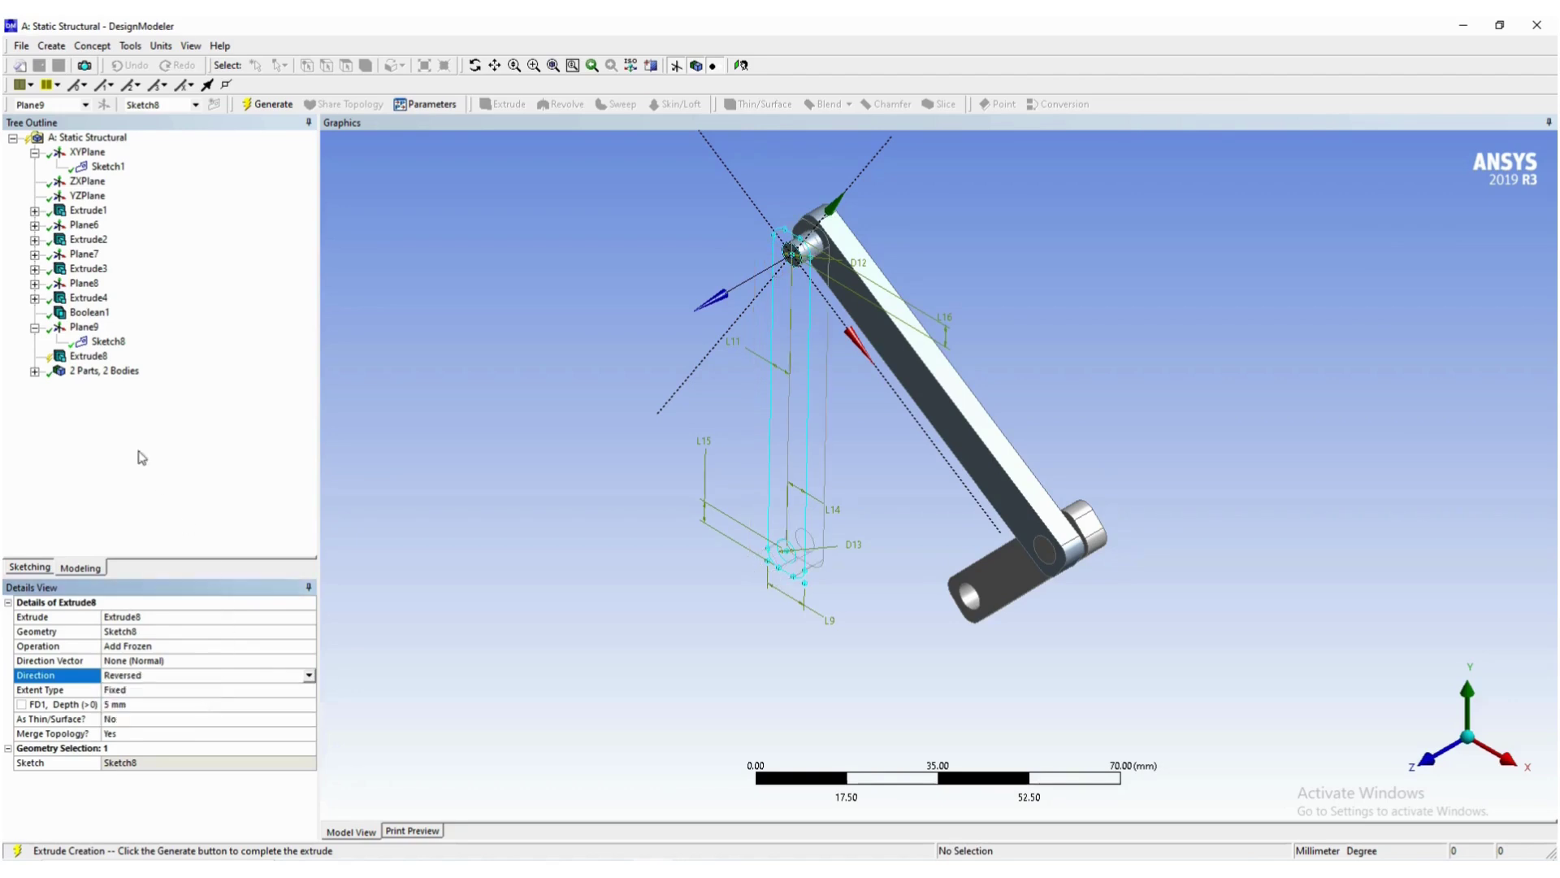
pyautogui.click(277, 104)
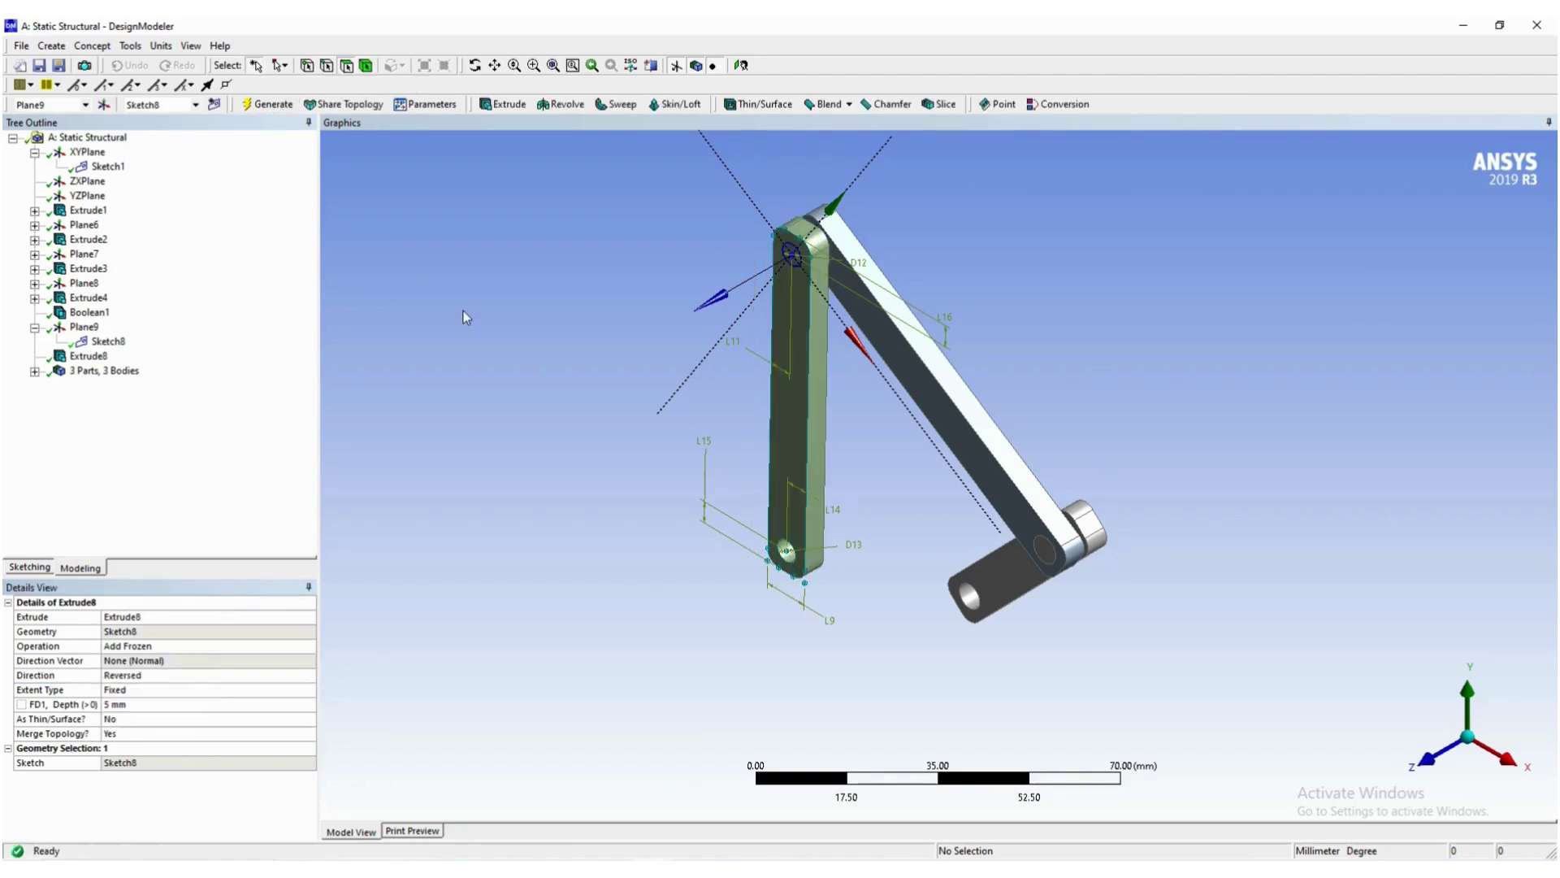
# Hide the third link's sketch, Sketch8 under Plane9, and inspect the assembled links.
pyautogui.click(112, 342)
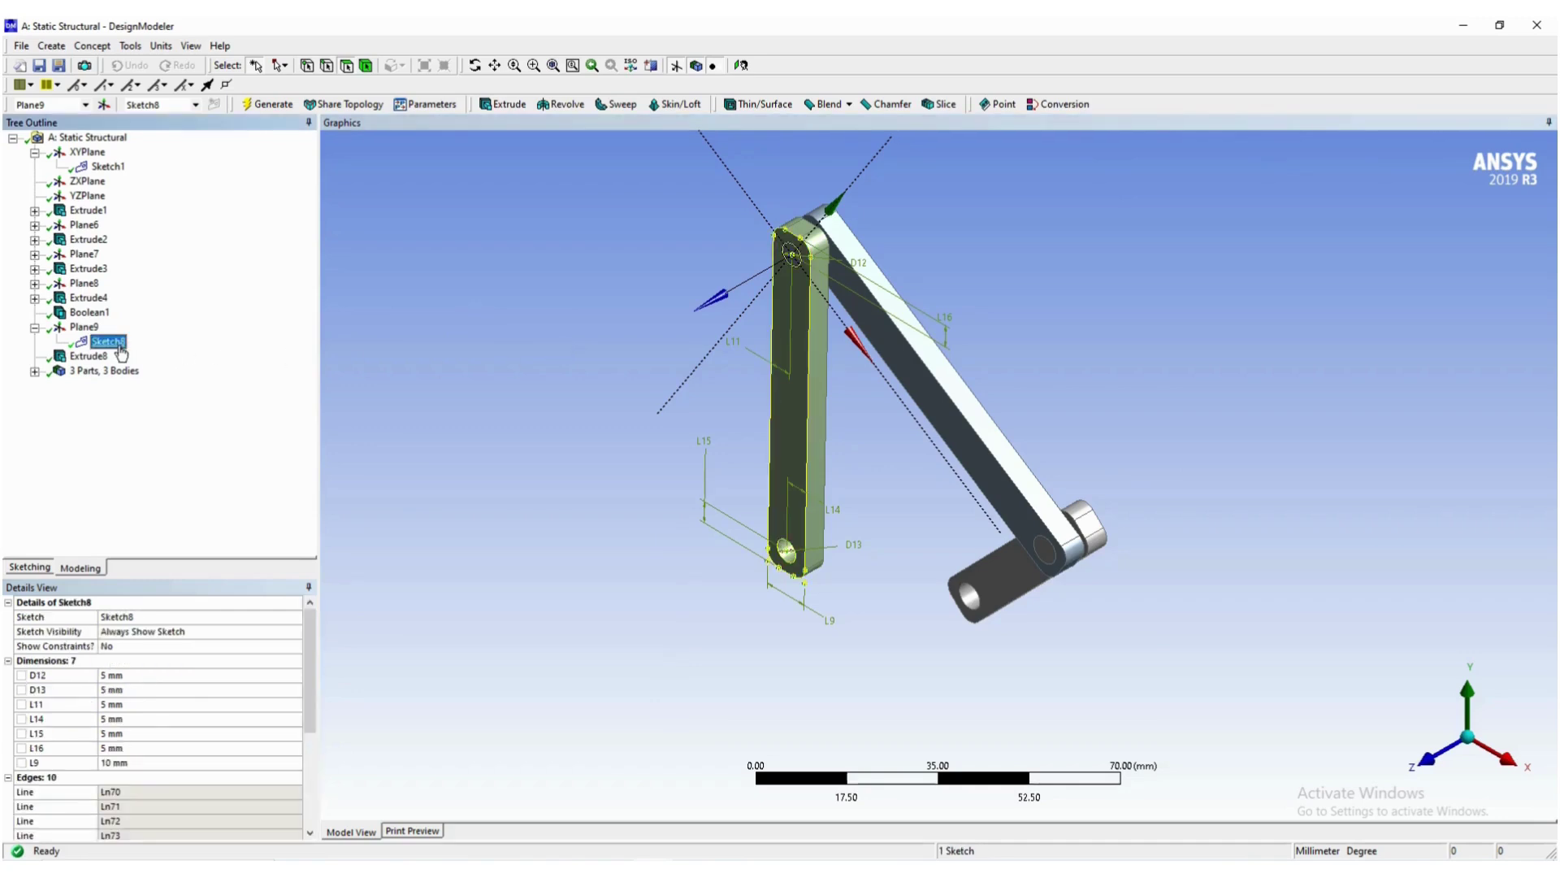
pyautogui.rightClick(118, 344)
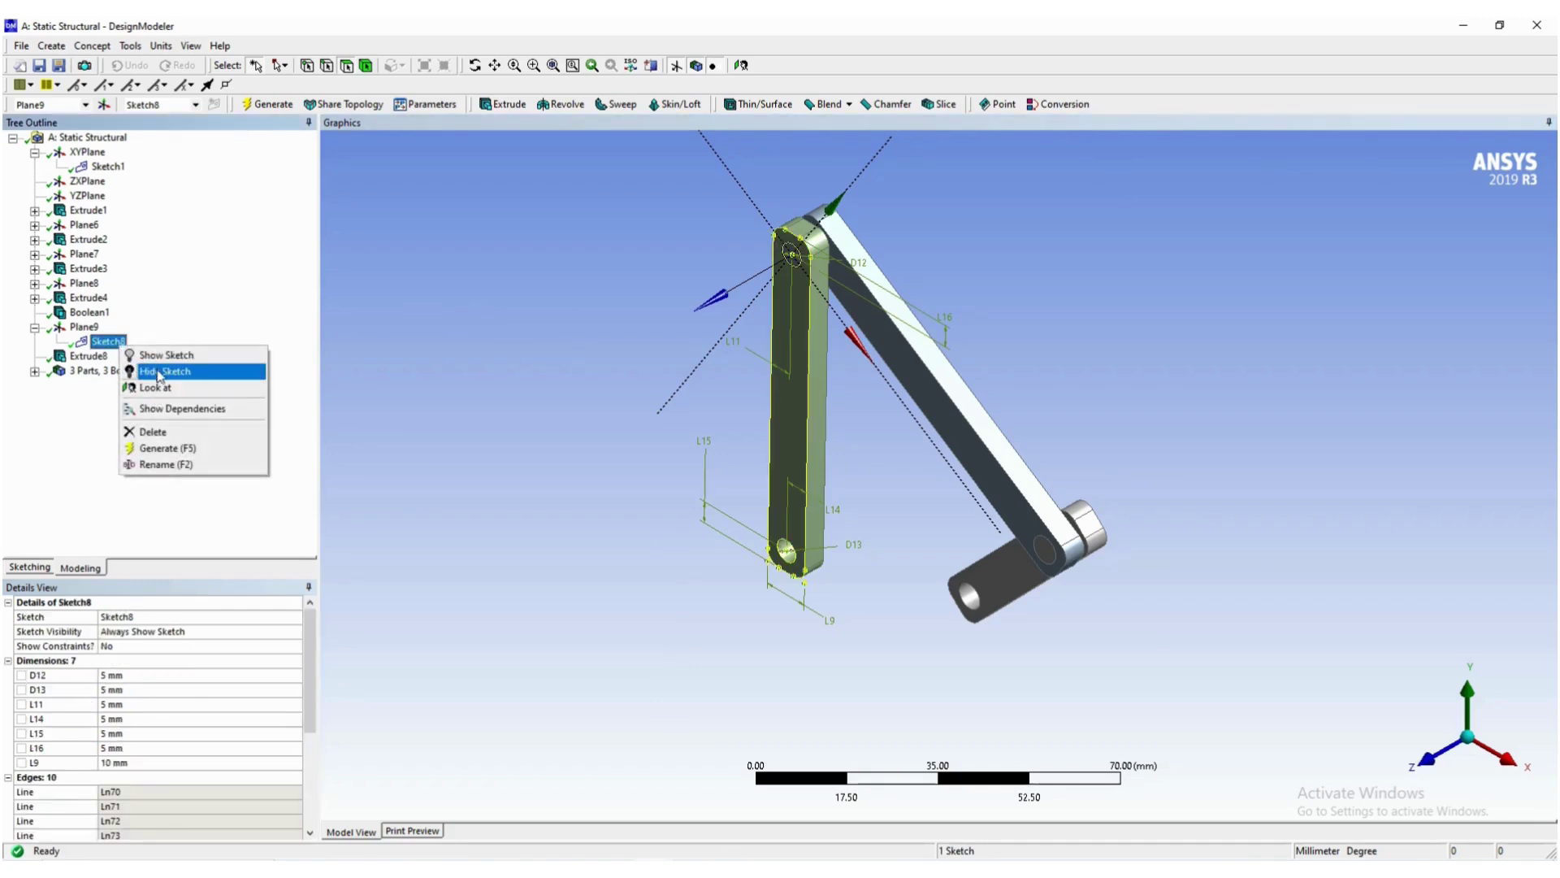
pyautogui.click(158, 372)
pyautogui.click(540, 390)
pyautogui.moveTo(601, 405)
pyautogui.mouseDown(button='middle')
pyautogui.moveTo(617, 376)
pyautogui.moveTo(779, 310)
pyautogui.moveTo(752, 382)
pyautogui.moveTo(686, 352)
pyautogui.moveTo(731, 345)
pyautogui.moveTo(721, 374)
pyautogui.moveTo(665, 369)
pyautogui.moveTo(735, 350)
pyautogui.moveTo(727, 372)
pyautogui.mouseUp(button='middle')
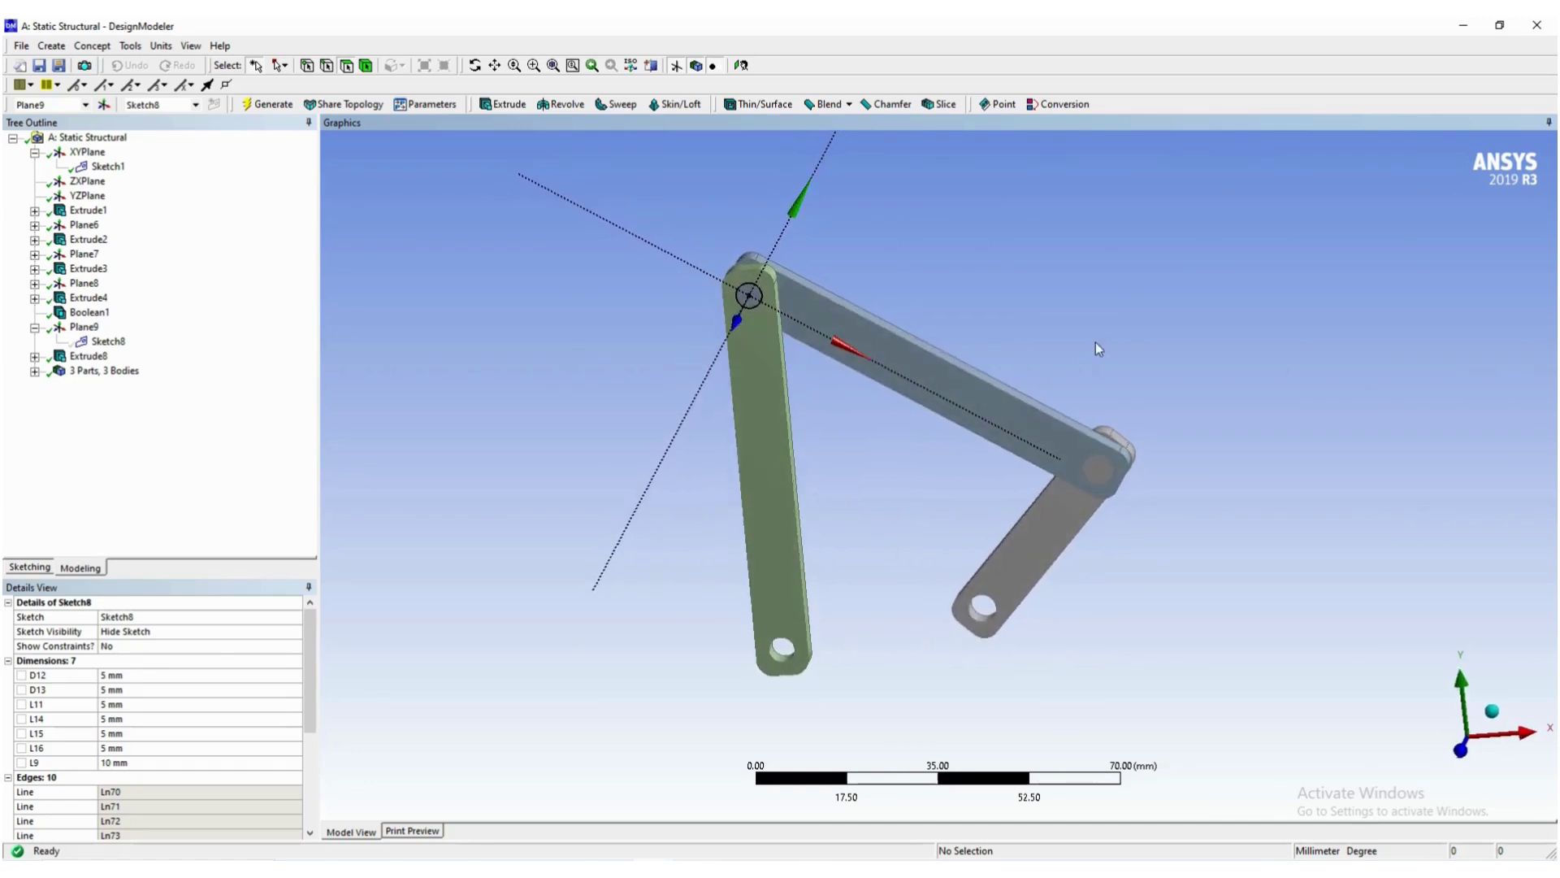
# Show the mechanism in isometric view and hide Sketch1 under XYPlane.
pyautogui.click(87, 152)
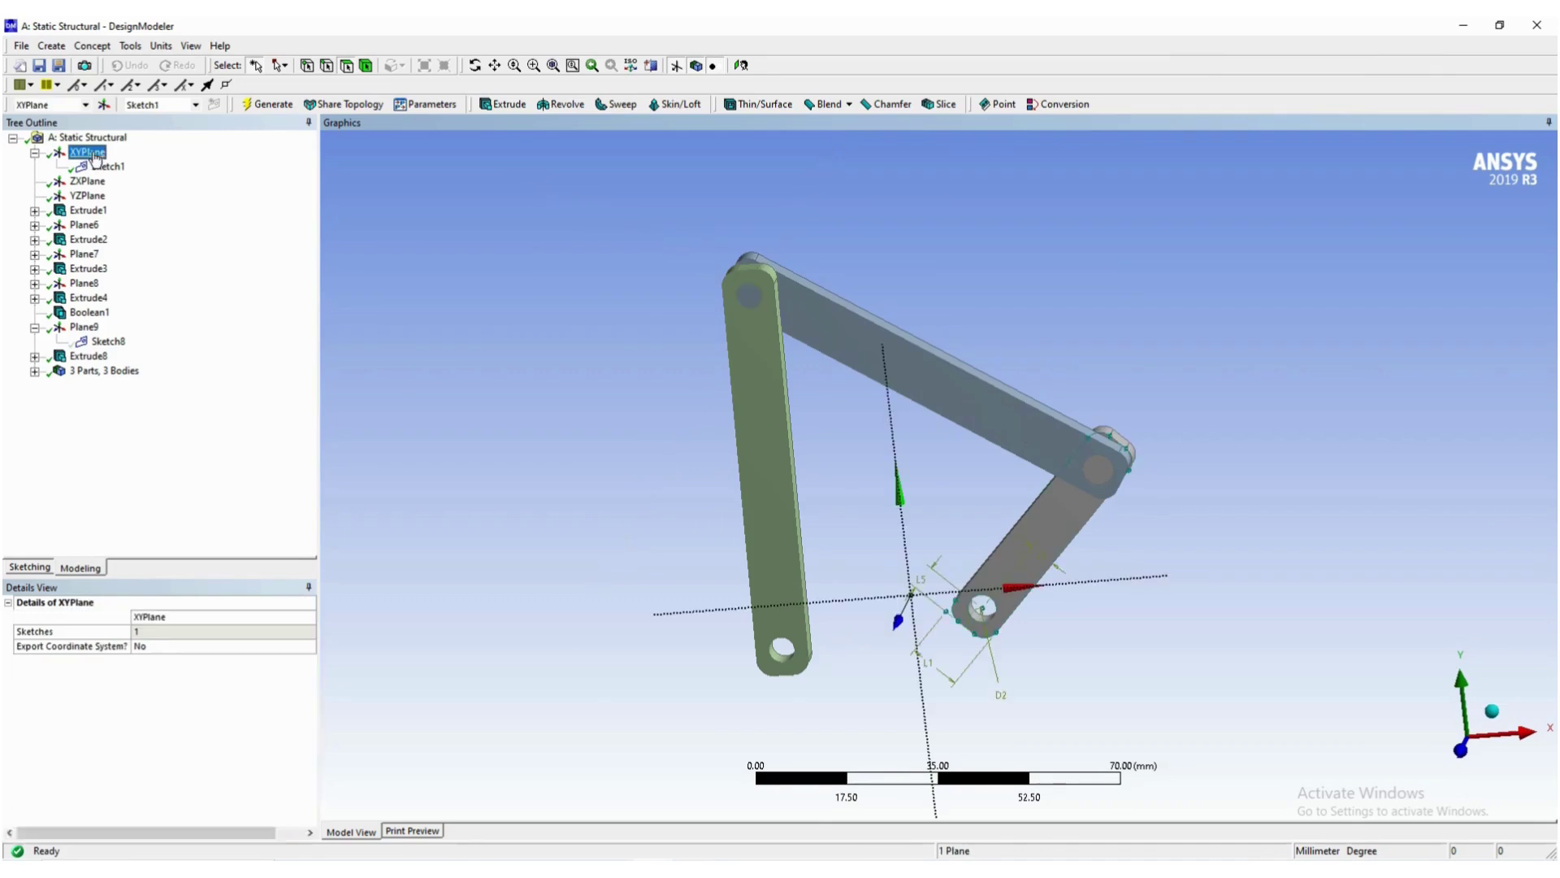
pyautogui.rightClick(972, 200)
pyautogui.click(1020, 271)
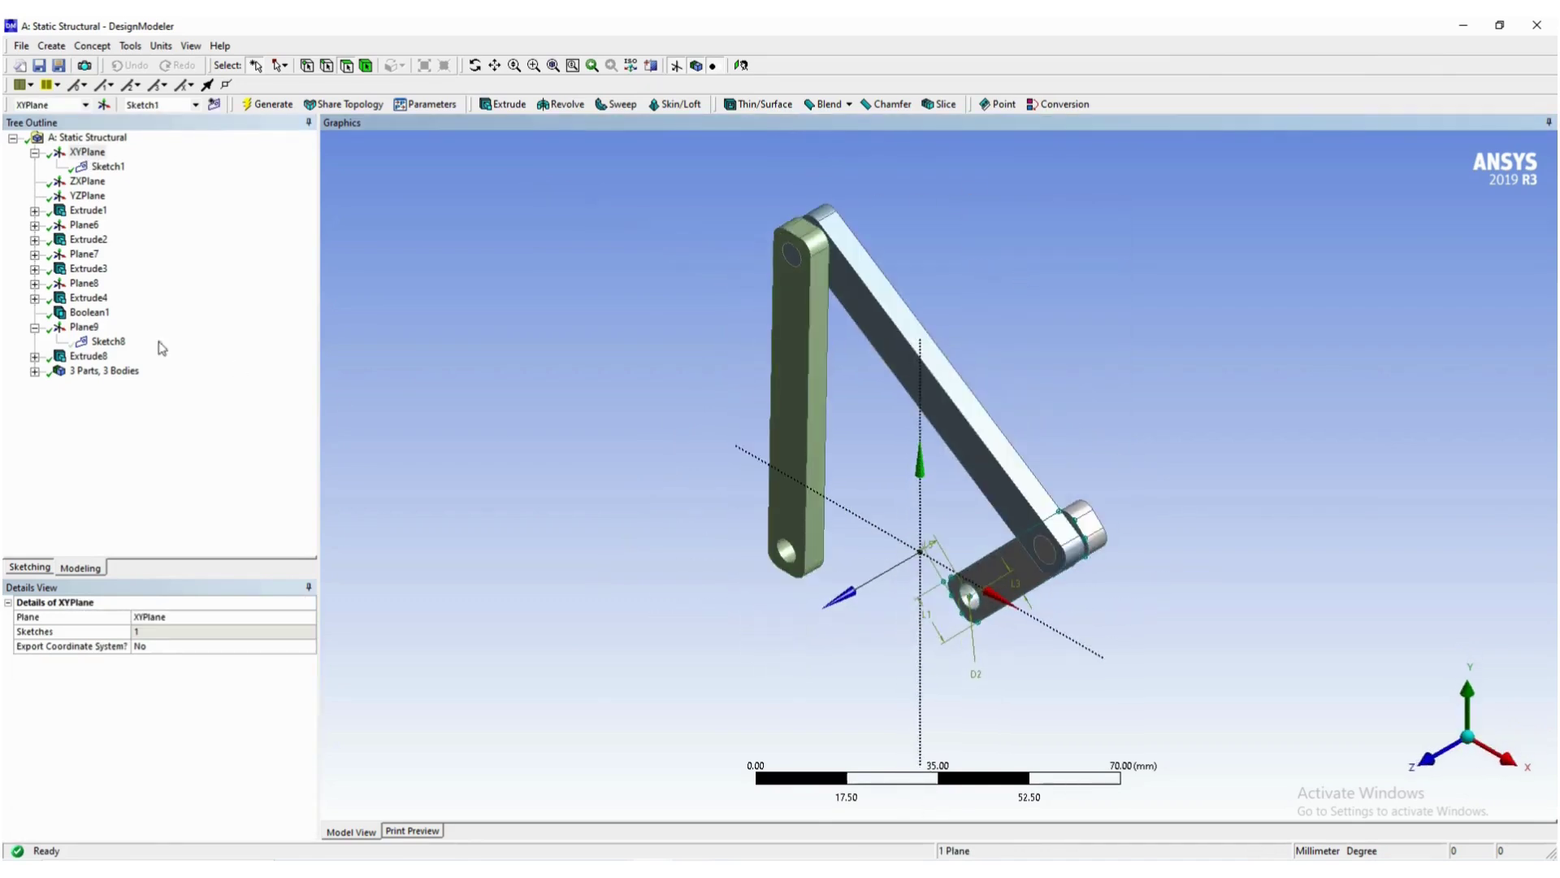
pyautogui.click(109, 168)
pyautogui.rightClick(111, 167)
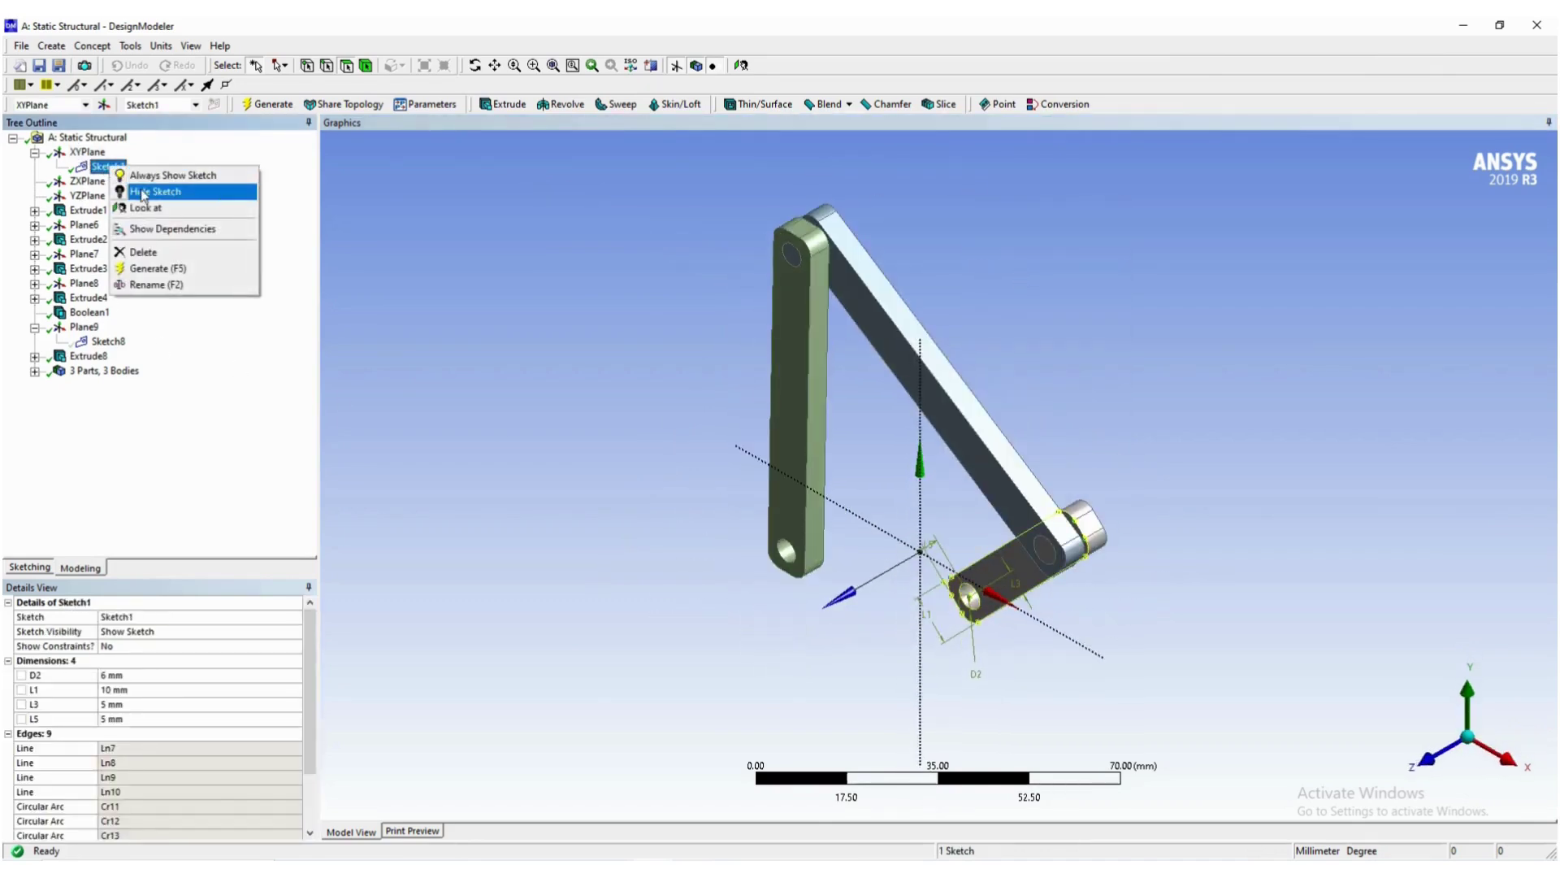
pyautogui.click(144, 193)
pyautogui.click(455, 341)
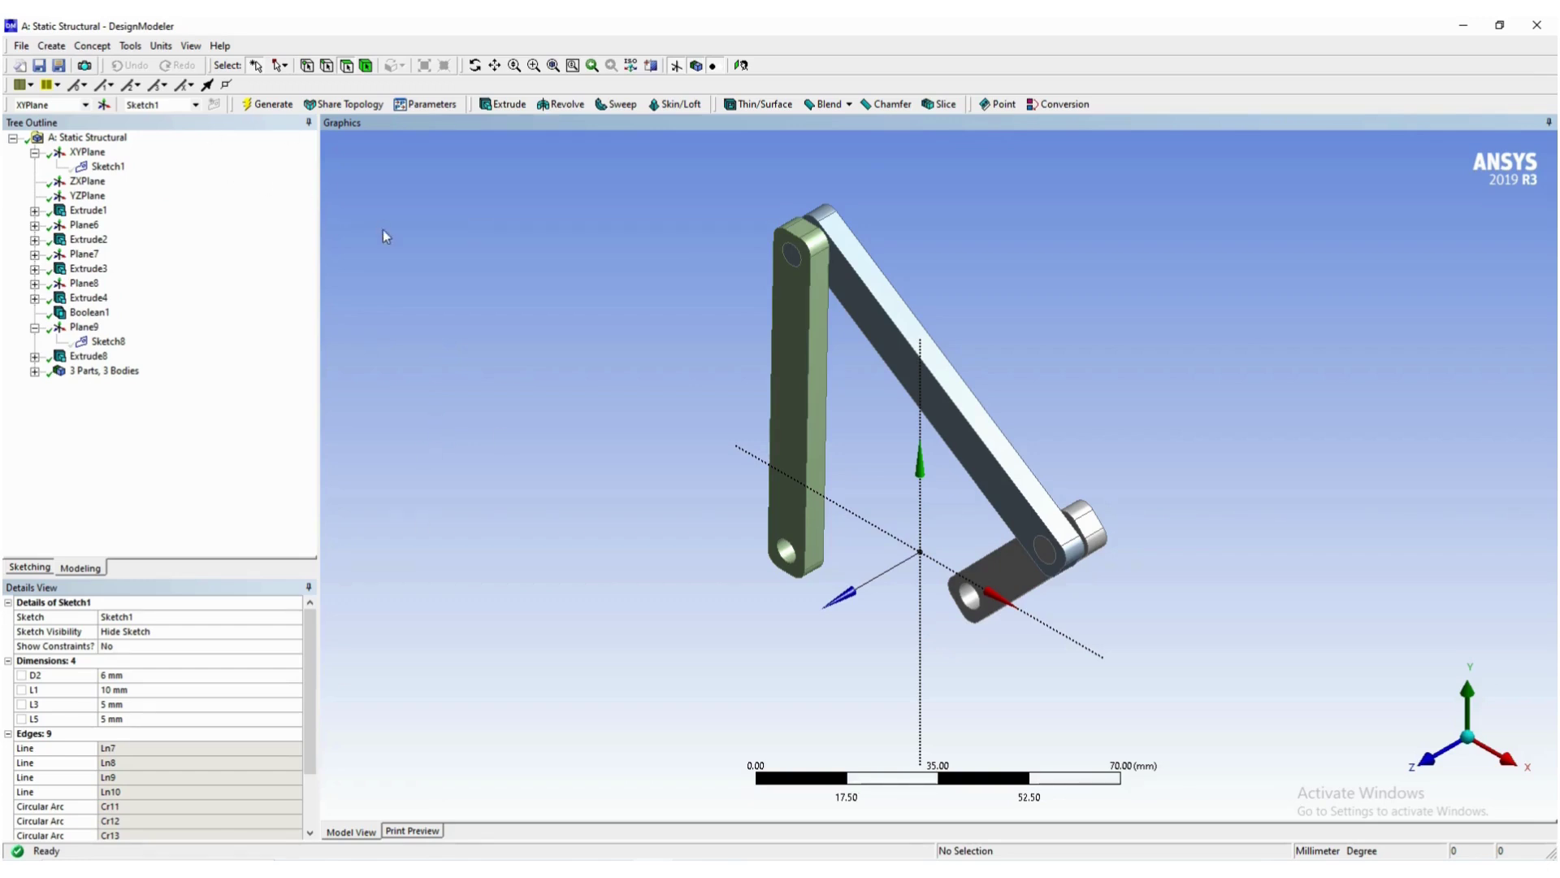
pyautogui.click(946, 340)
# Switch to Workbench and open the Static Structural system's Model for editing in Mechanical, allowing ACT.Browser through the firewall.
pyautogui.hotkey('alt', 'Tab')
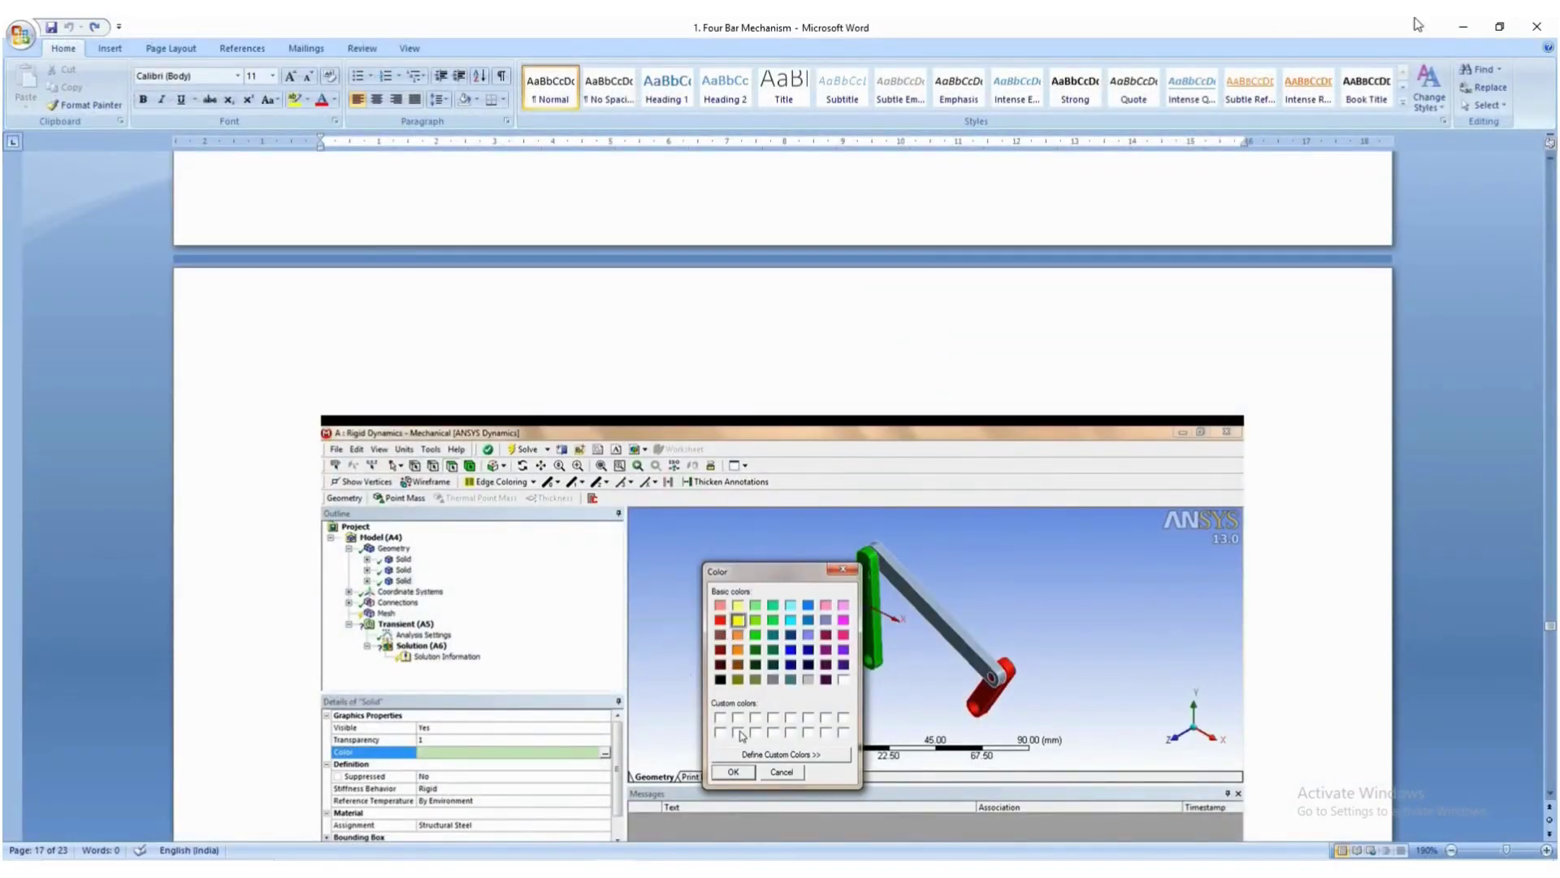
pyautogui.click(1493, 26)
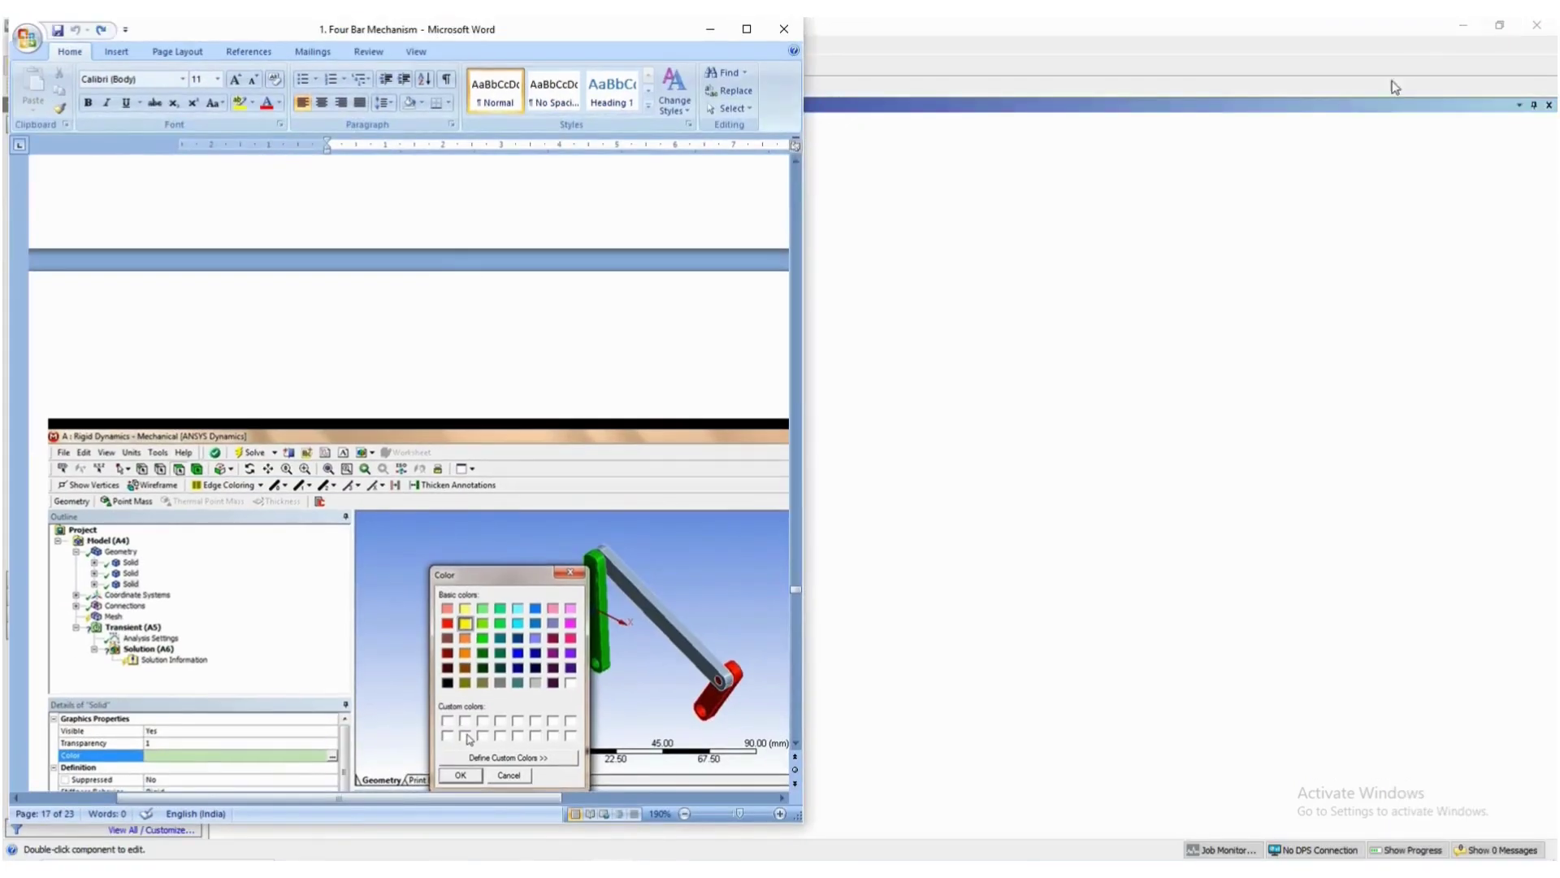
pyautogui.click(711, 28)
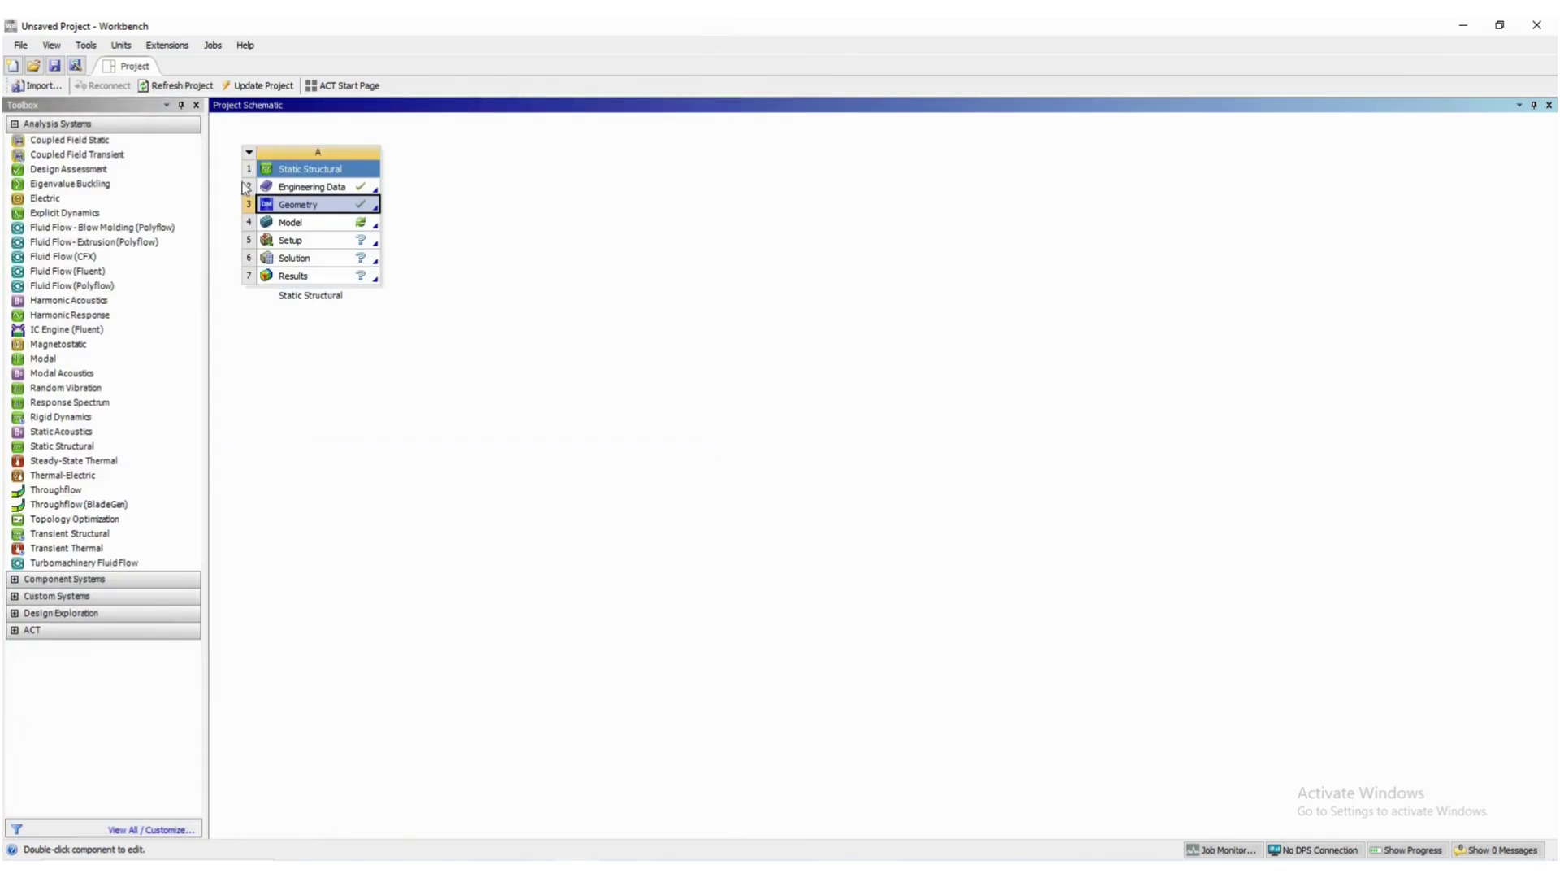
pyautogui.click(294, 223)
pyautogui.rightClick(307, 225)
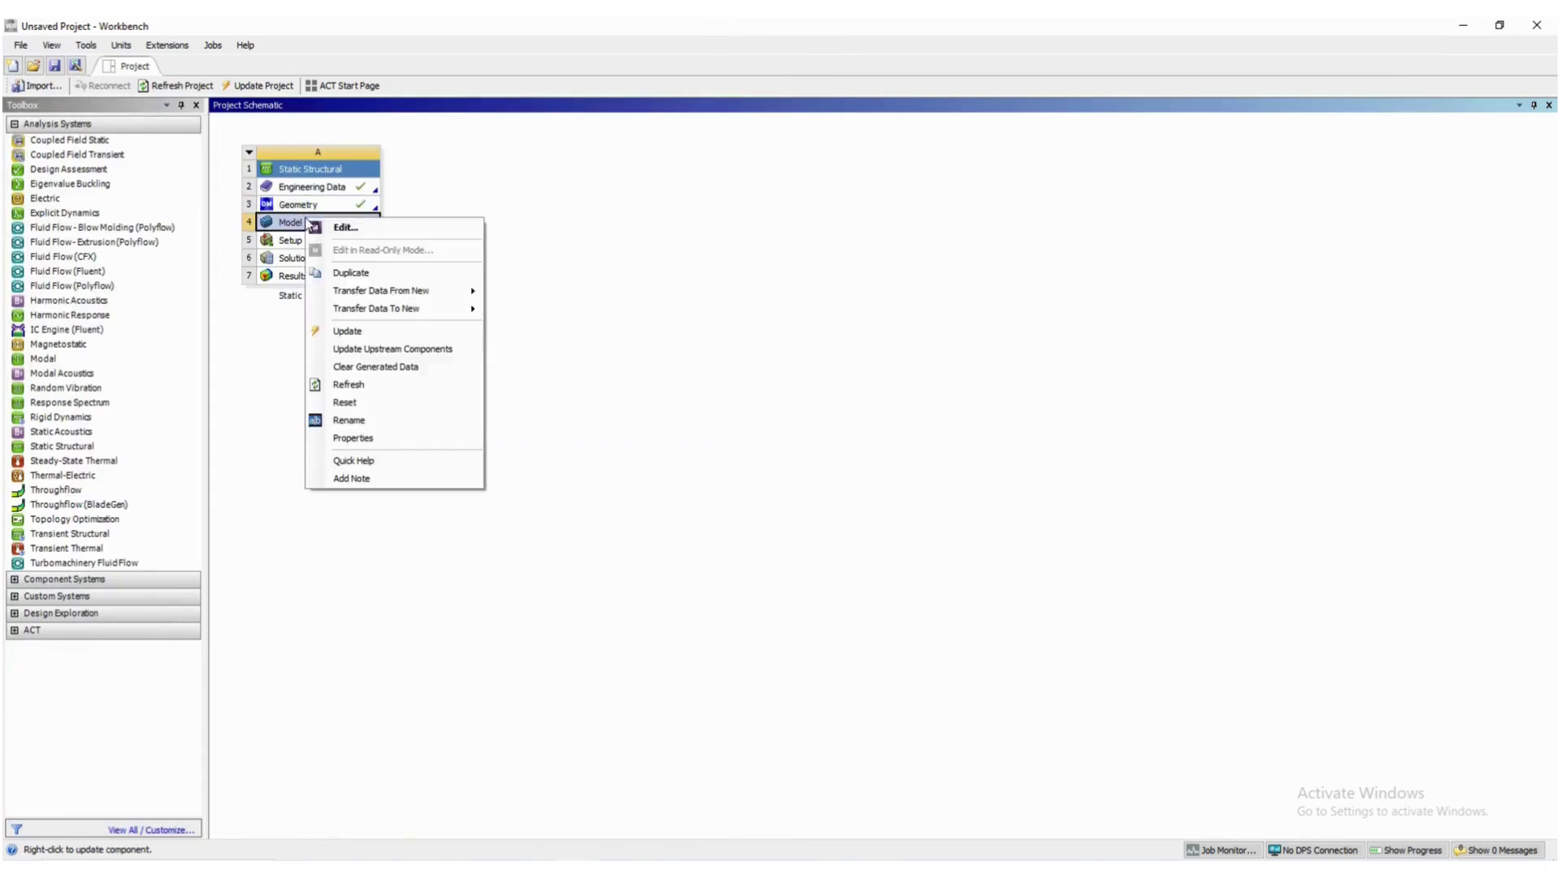
pyautogui.click(332, 227)
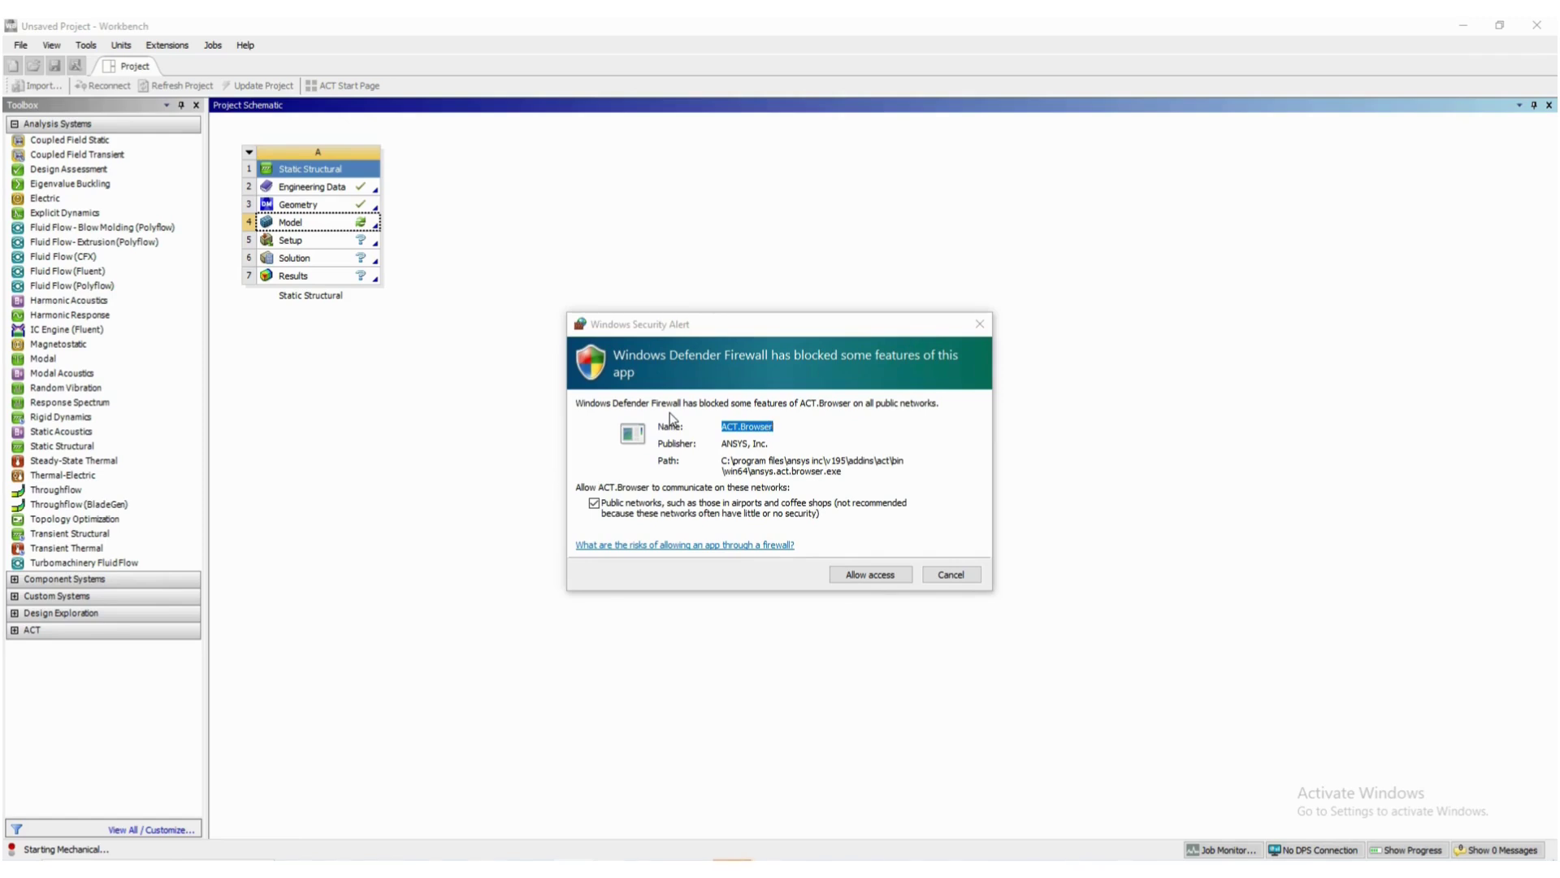
pyautogui.click(871, 576)
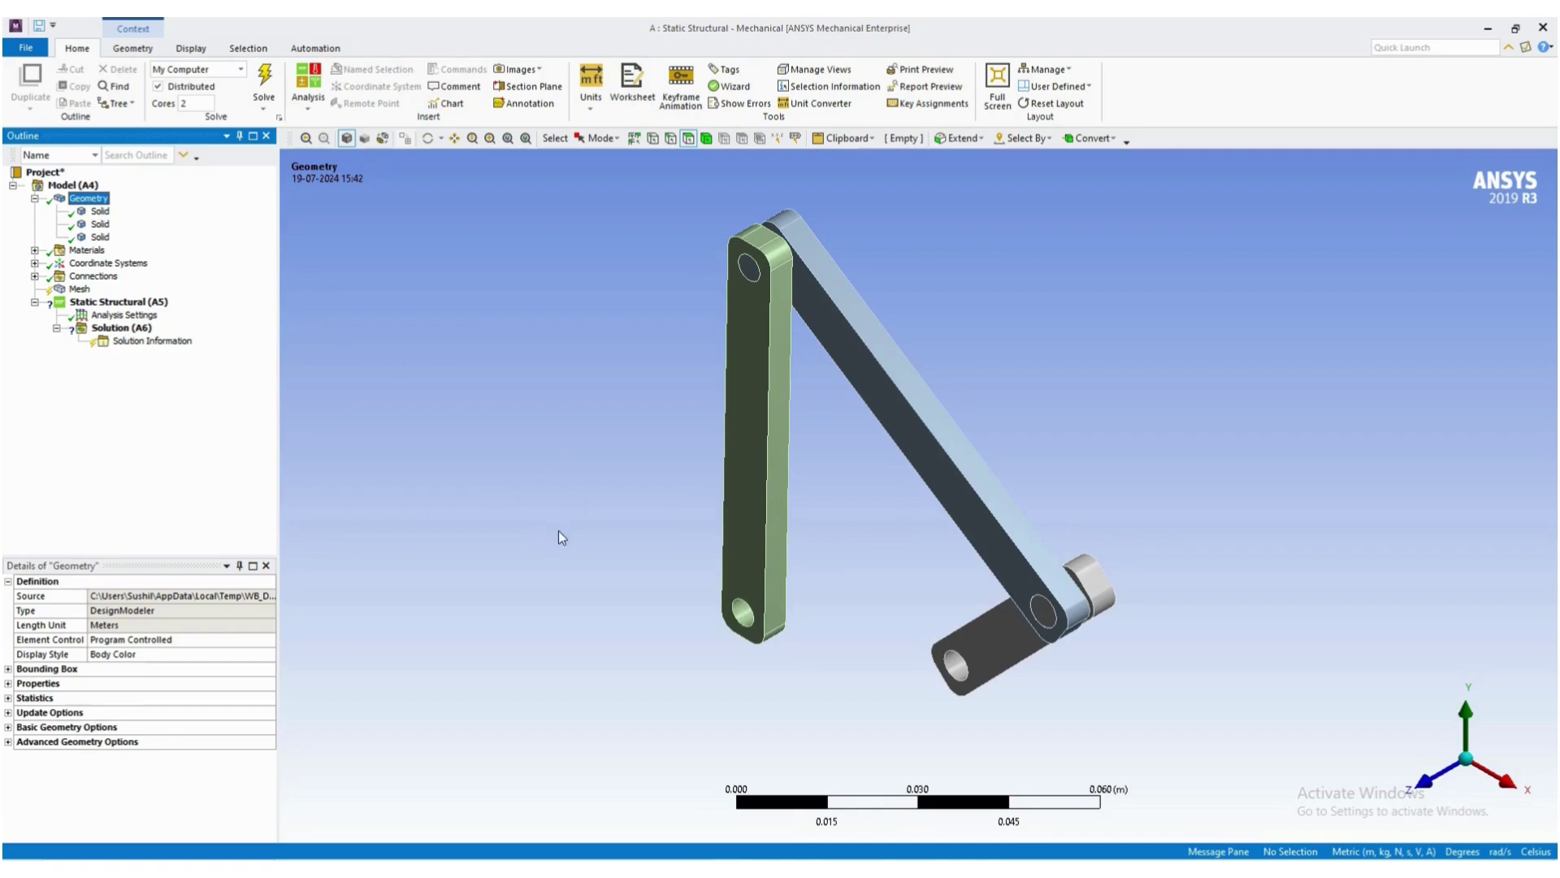
# Set the body colour of the first solid, the short crank link, to red in its graphics properties.
pyautogui.click(98, 211)
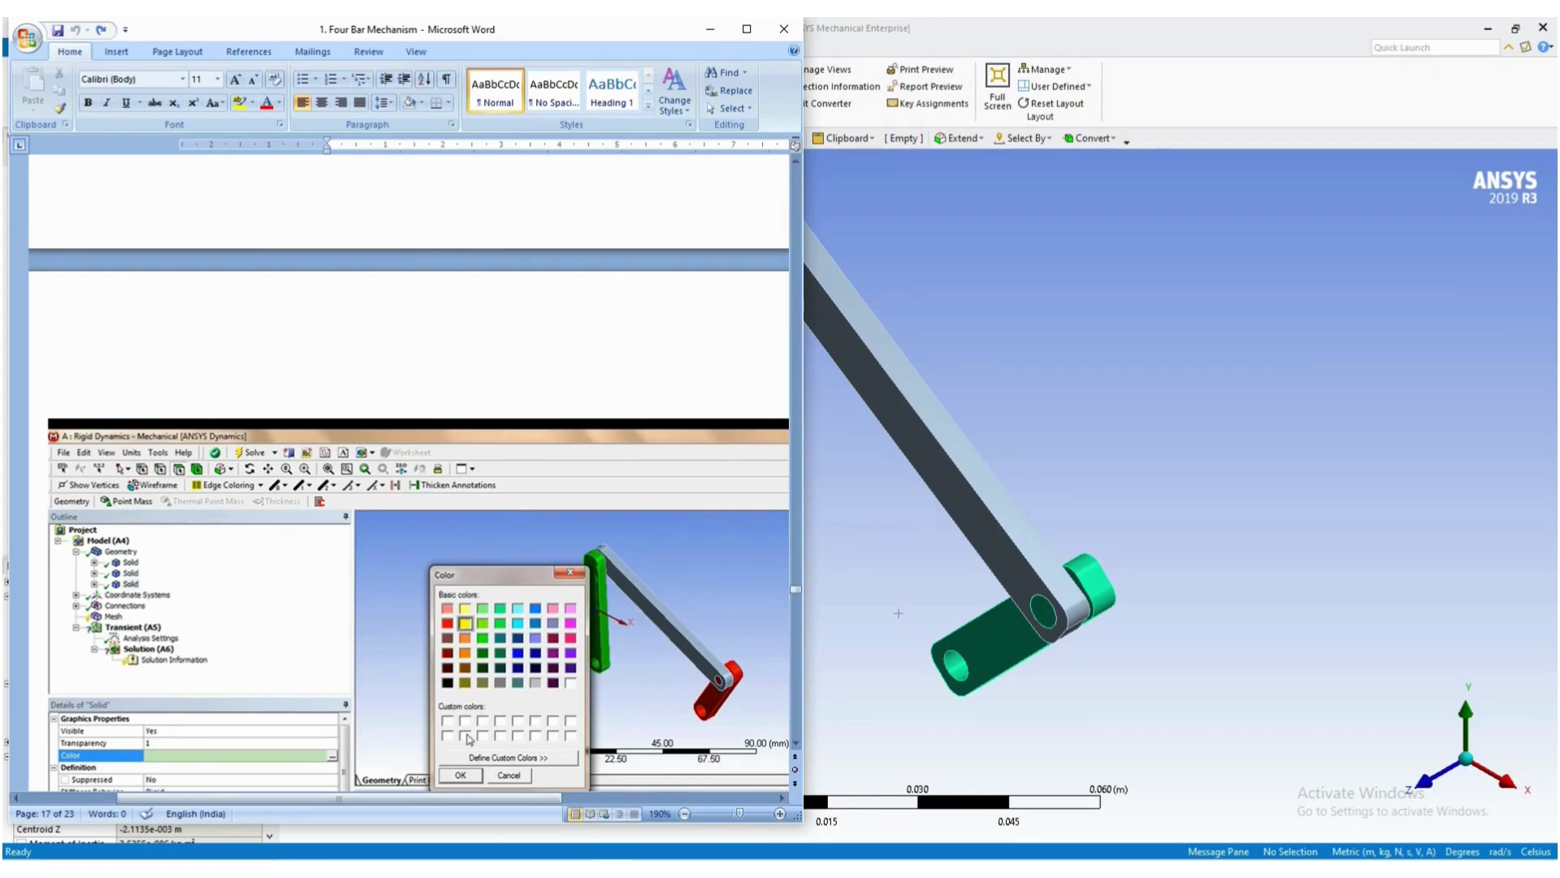
pyautogui.click(461, 869)
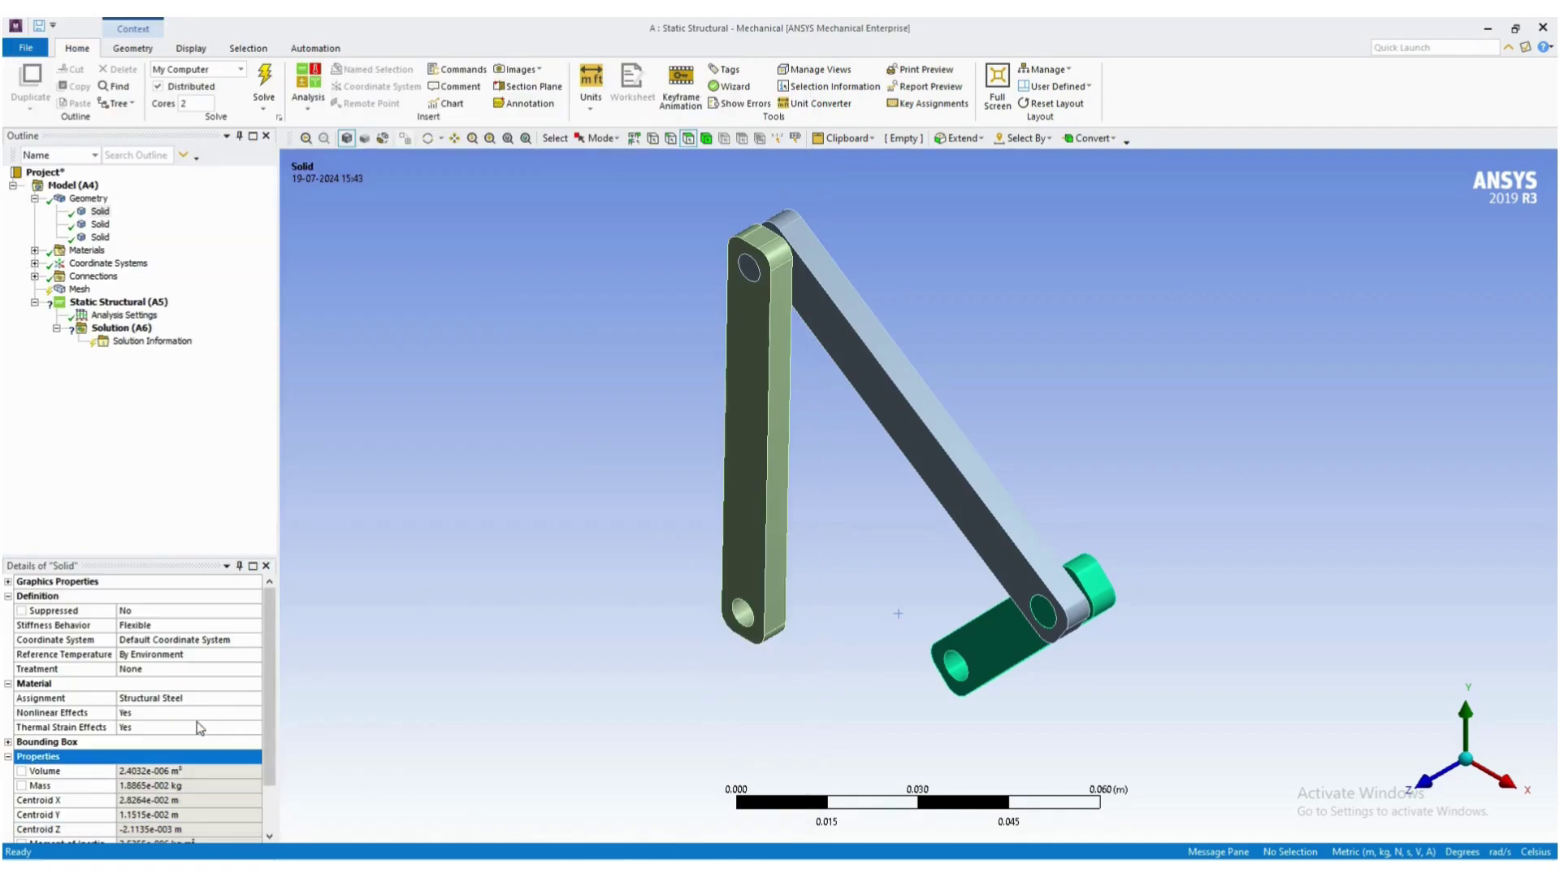
pyautogui.click(18, 582)
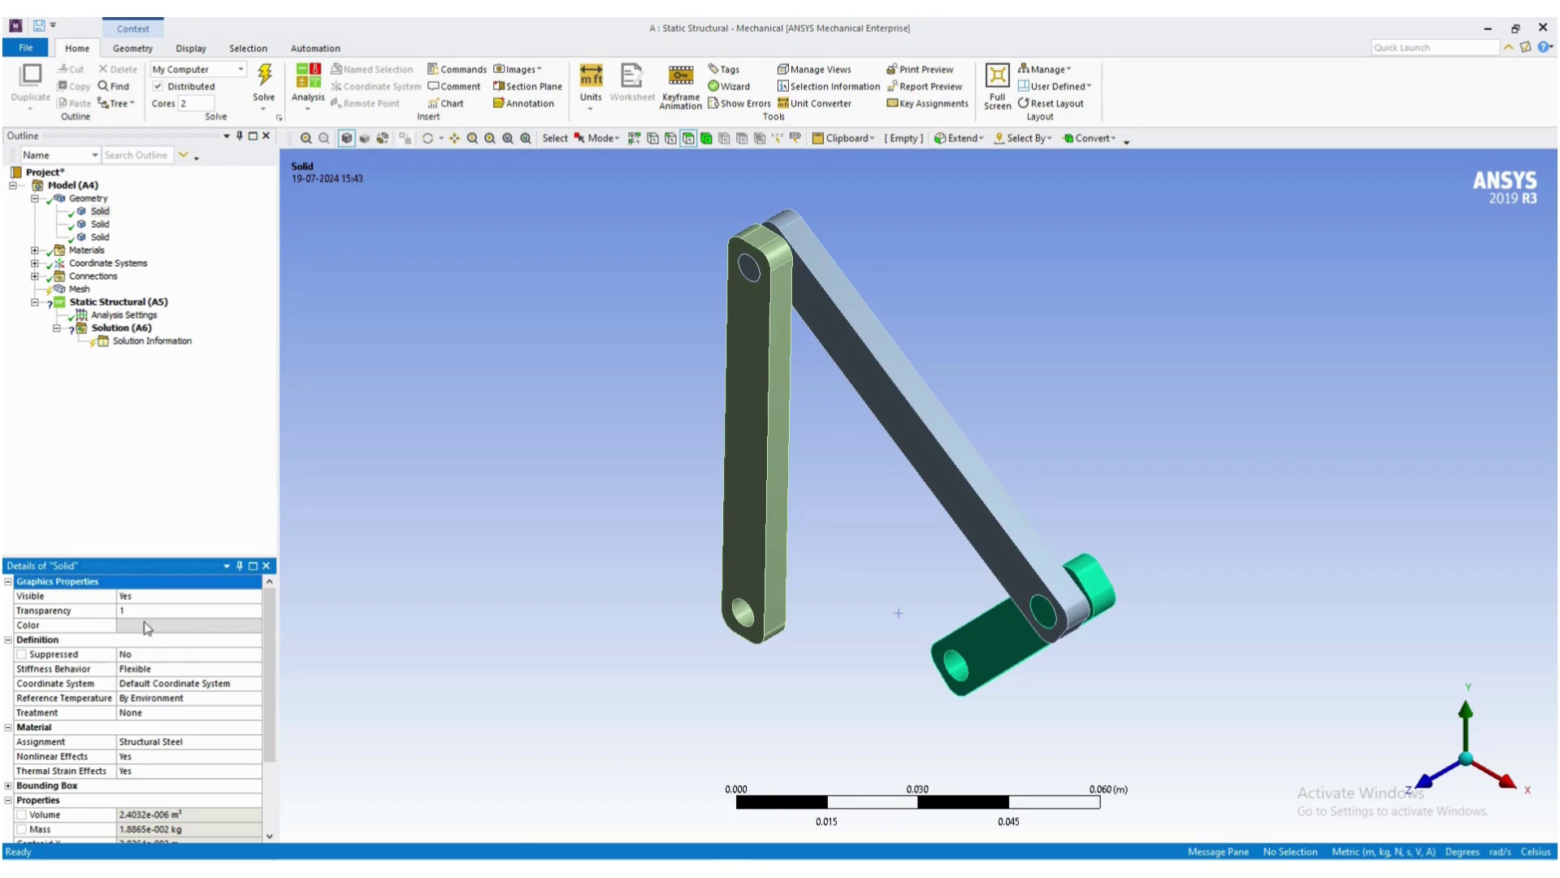
pyautogui.click(151, 627)
pyautogui.click(256, 626)
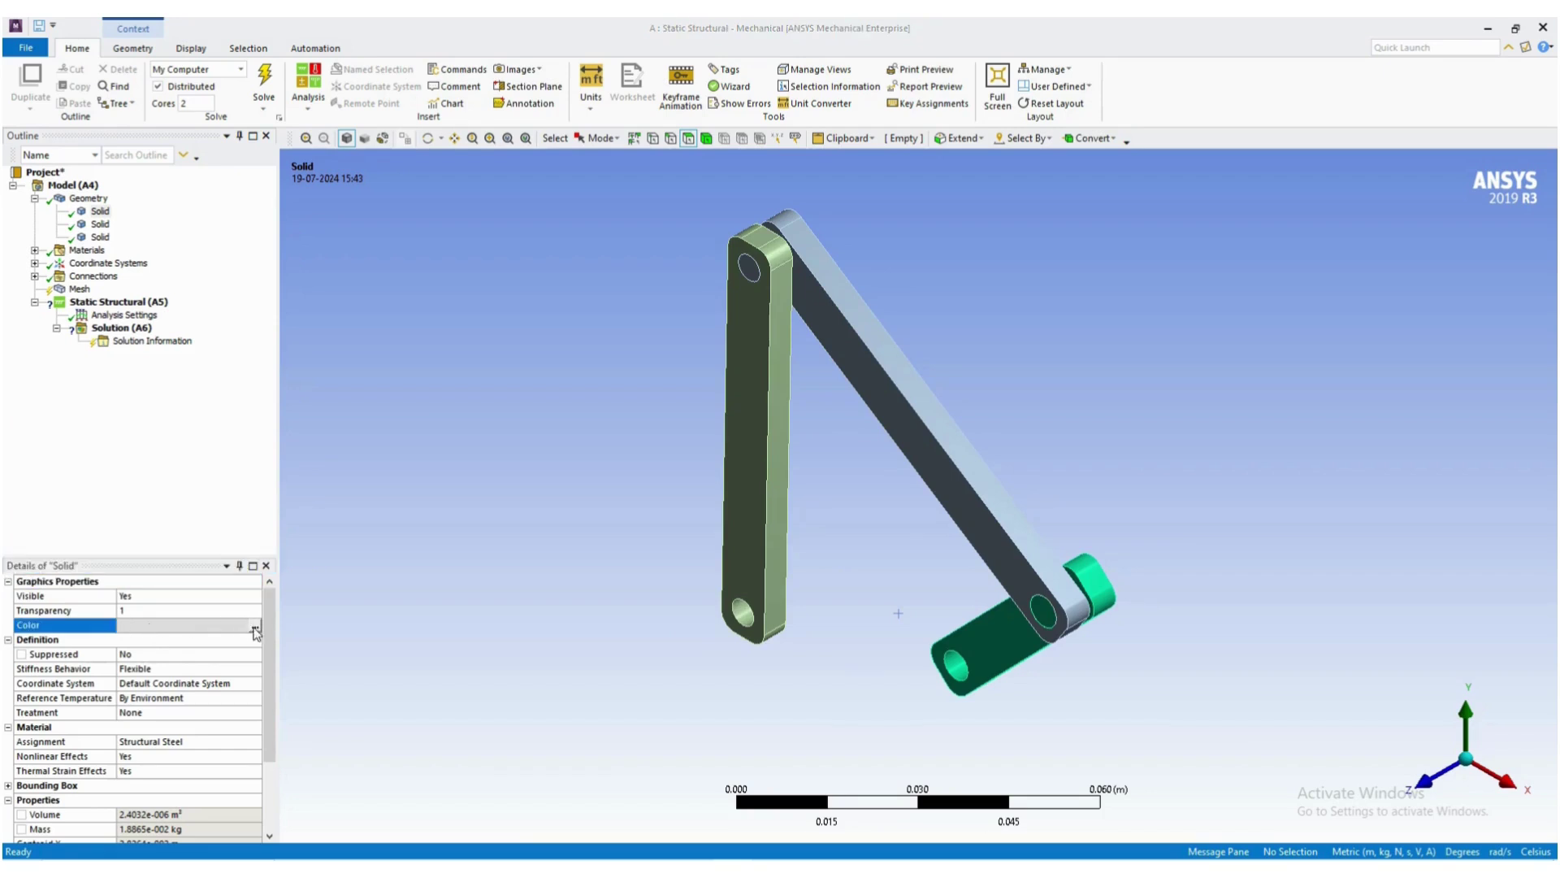
pyautogui.click(705, 372)
pyautogui.click(721, 556)
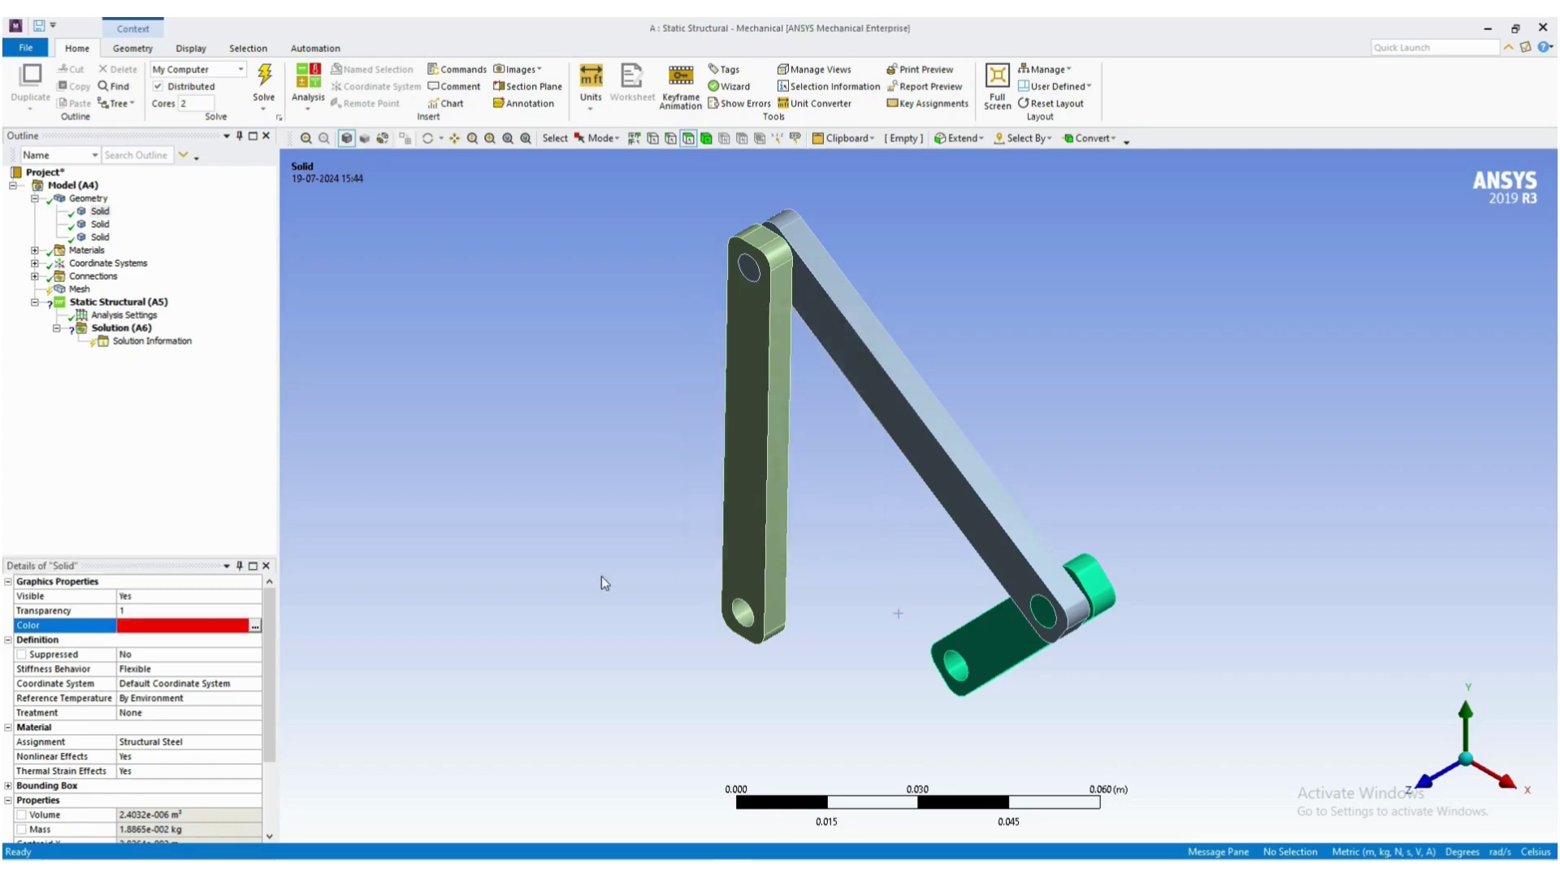
# Select the second solid and look through the Word guide's pages on deleting contacts and defining revolute joints.
pyautogui.click(100, 224)
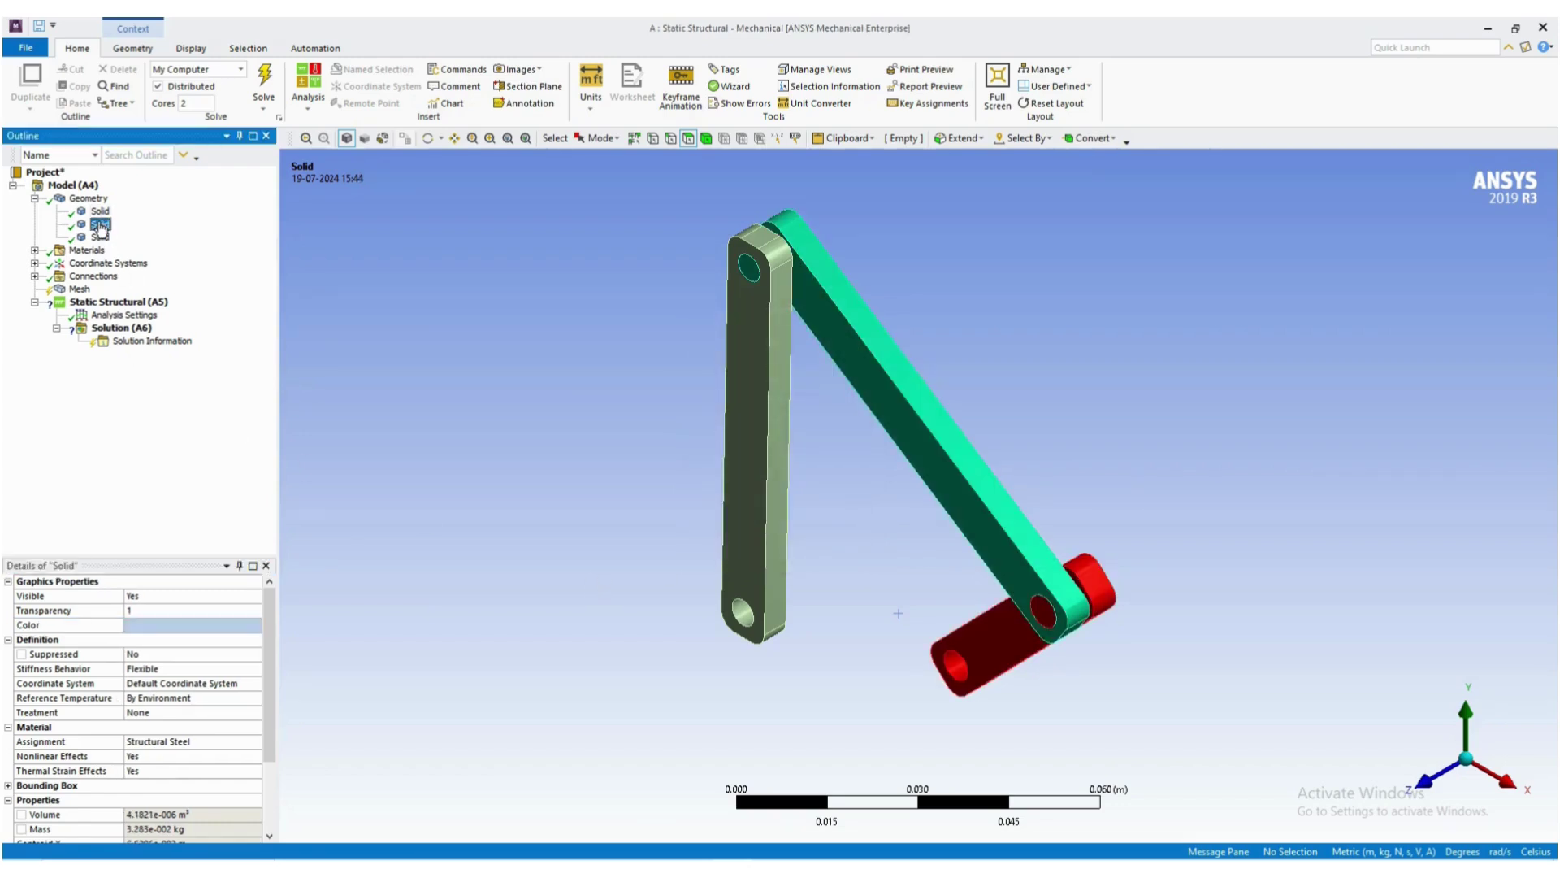
pyautogui.hotkey('alt', 'Tab')
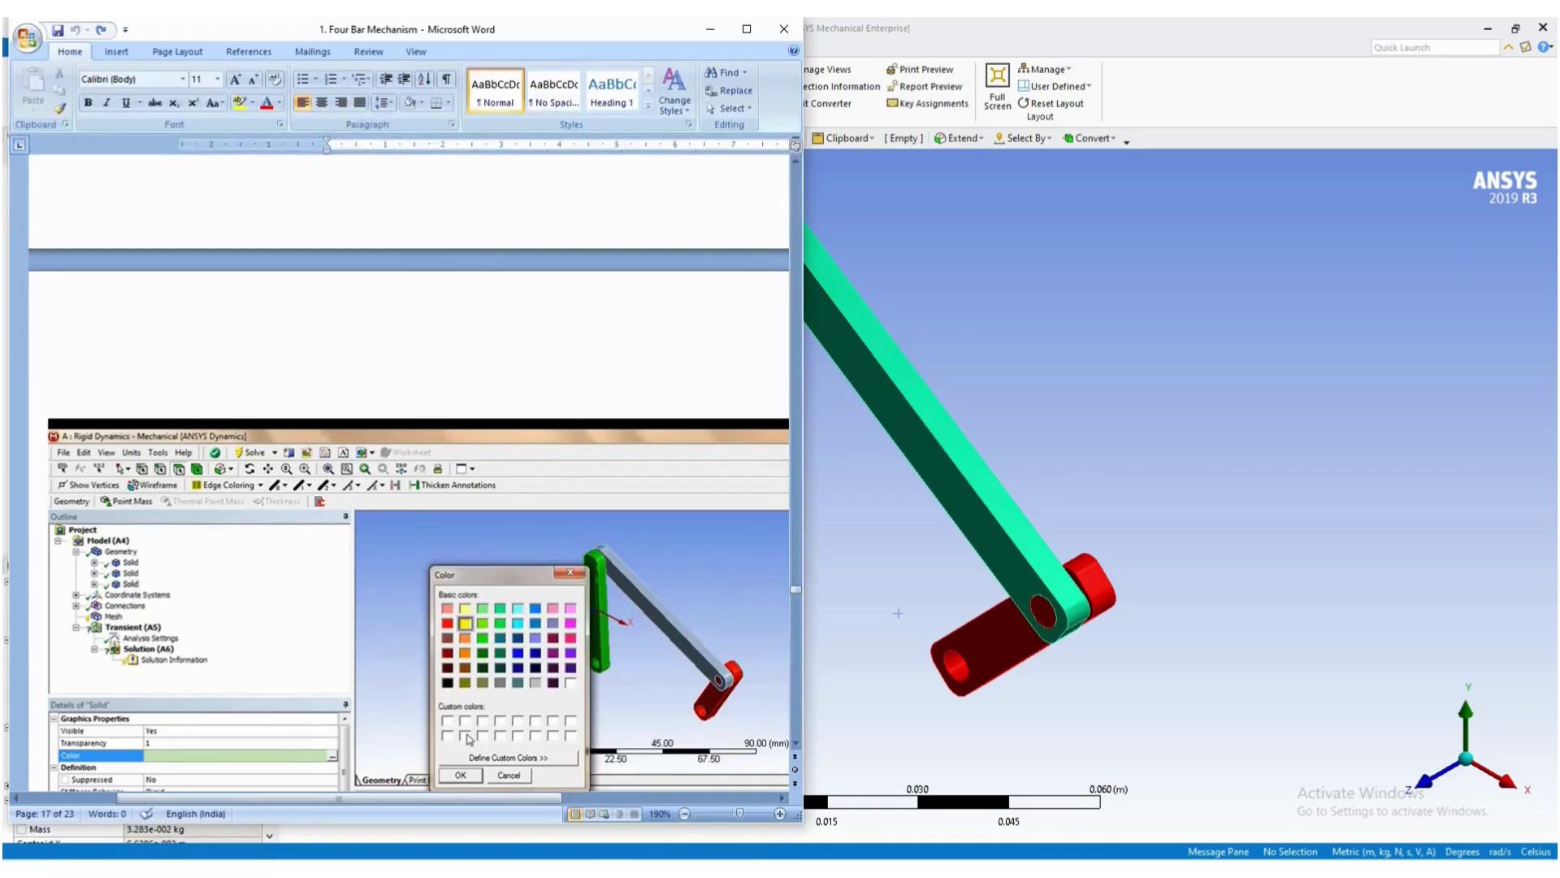
pyautogui.scroll(-7, 605, 648)
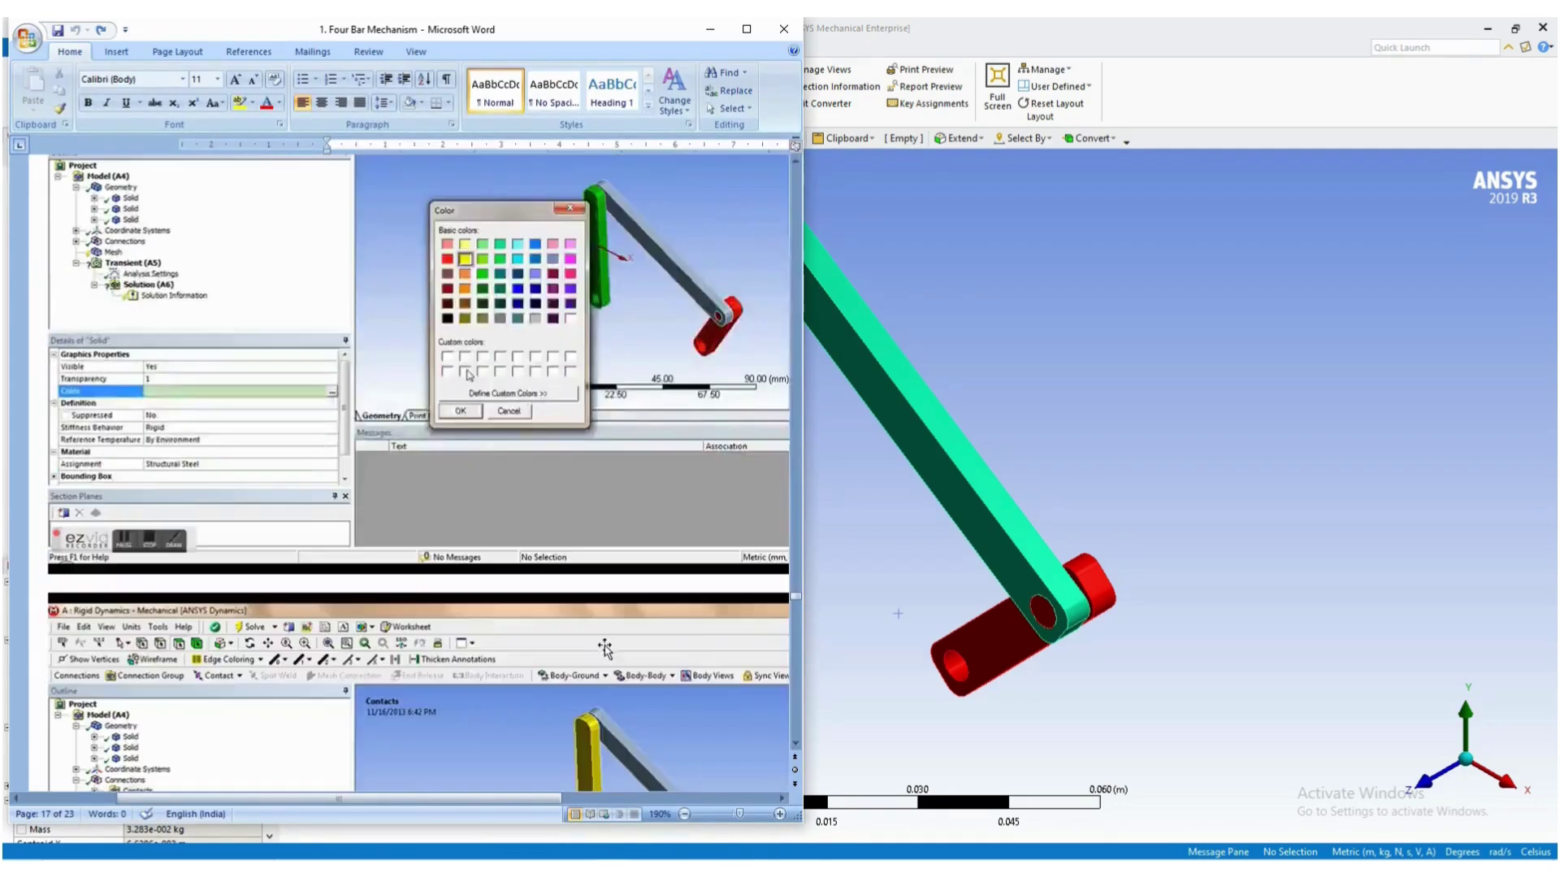
pyautogui.scroll(-10, 606, 647)
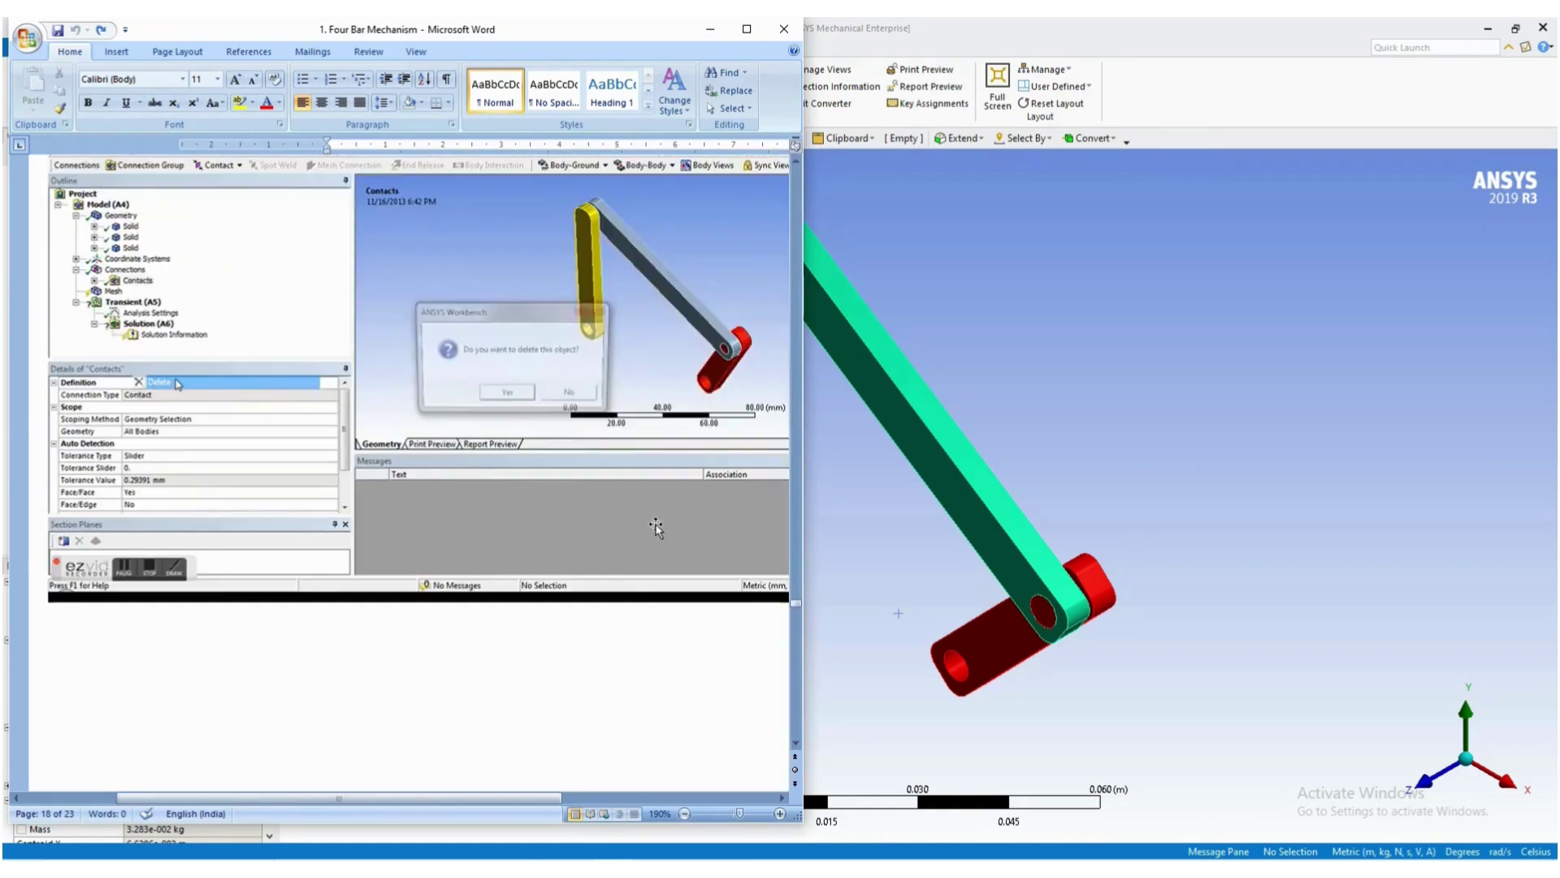
pyautogui.scroll(-10, 617, 559)
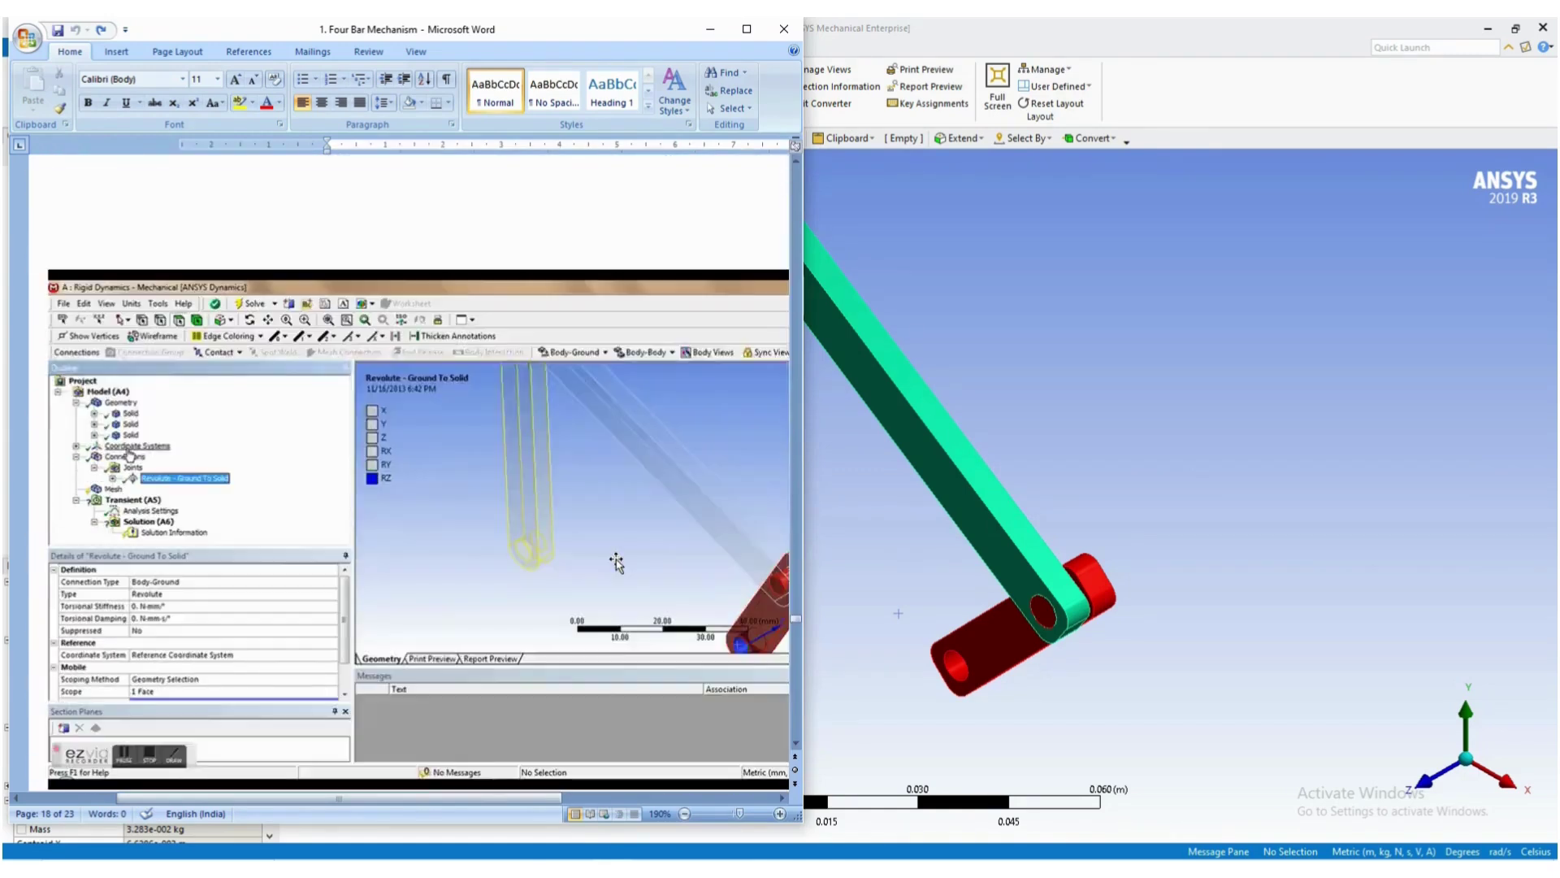
pyautogui.scroll(-12, 617, 562)
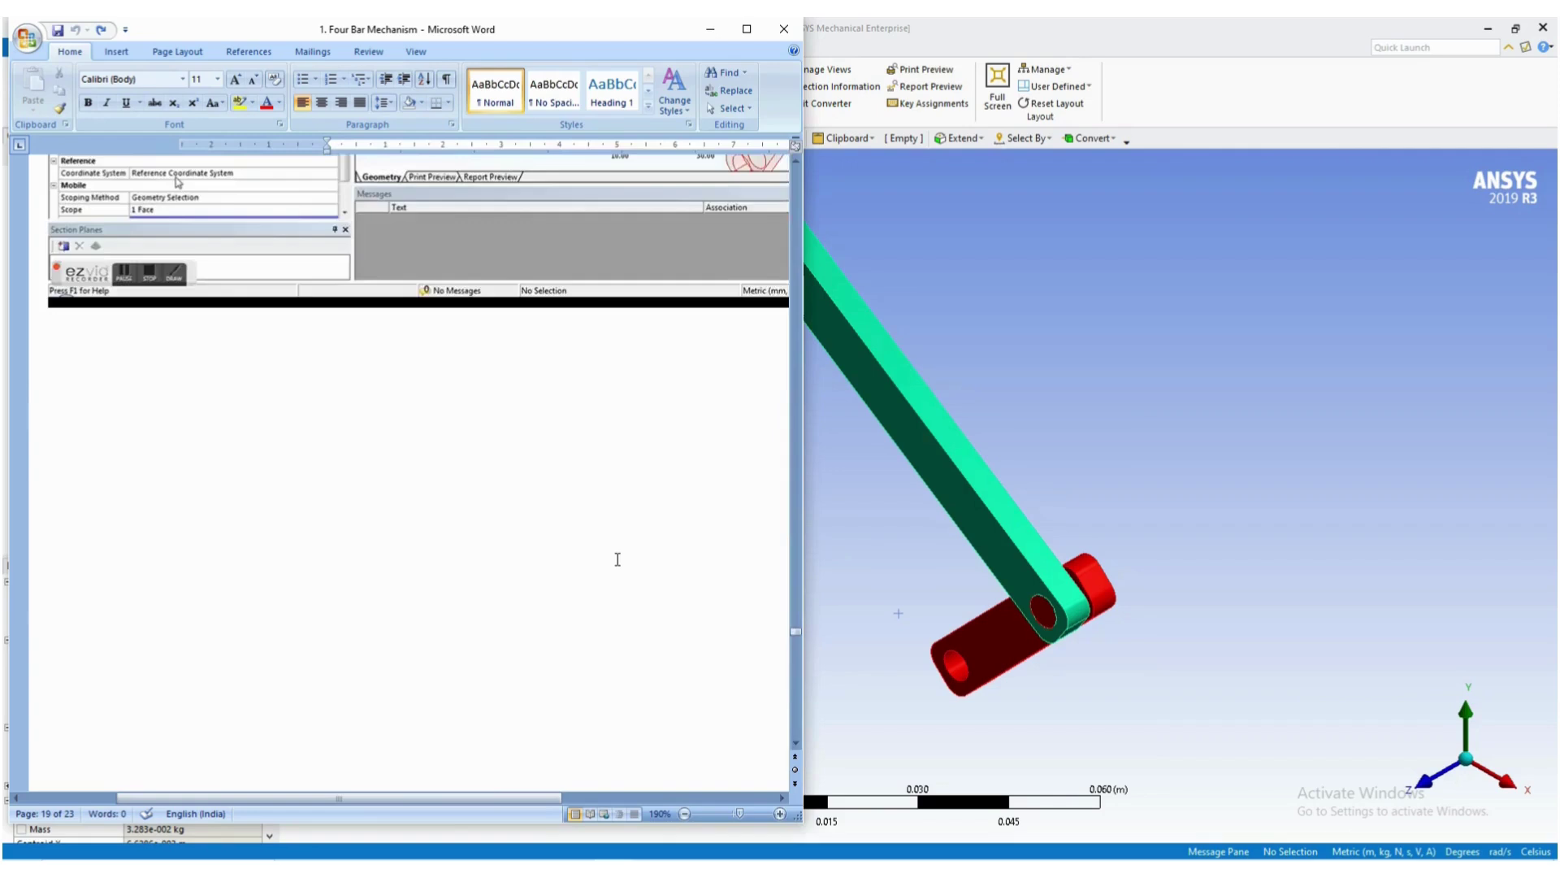
pyautogui.scroll(-10, 617, 562)
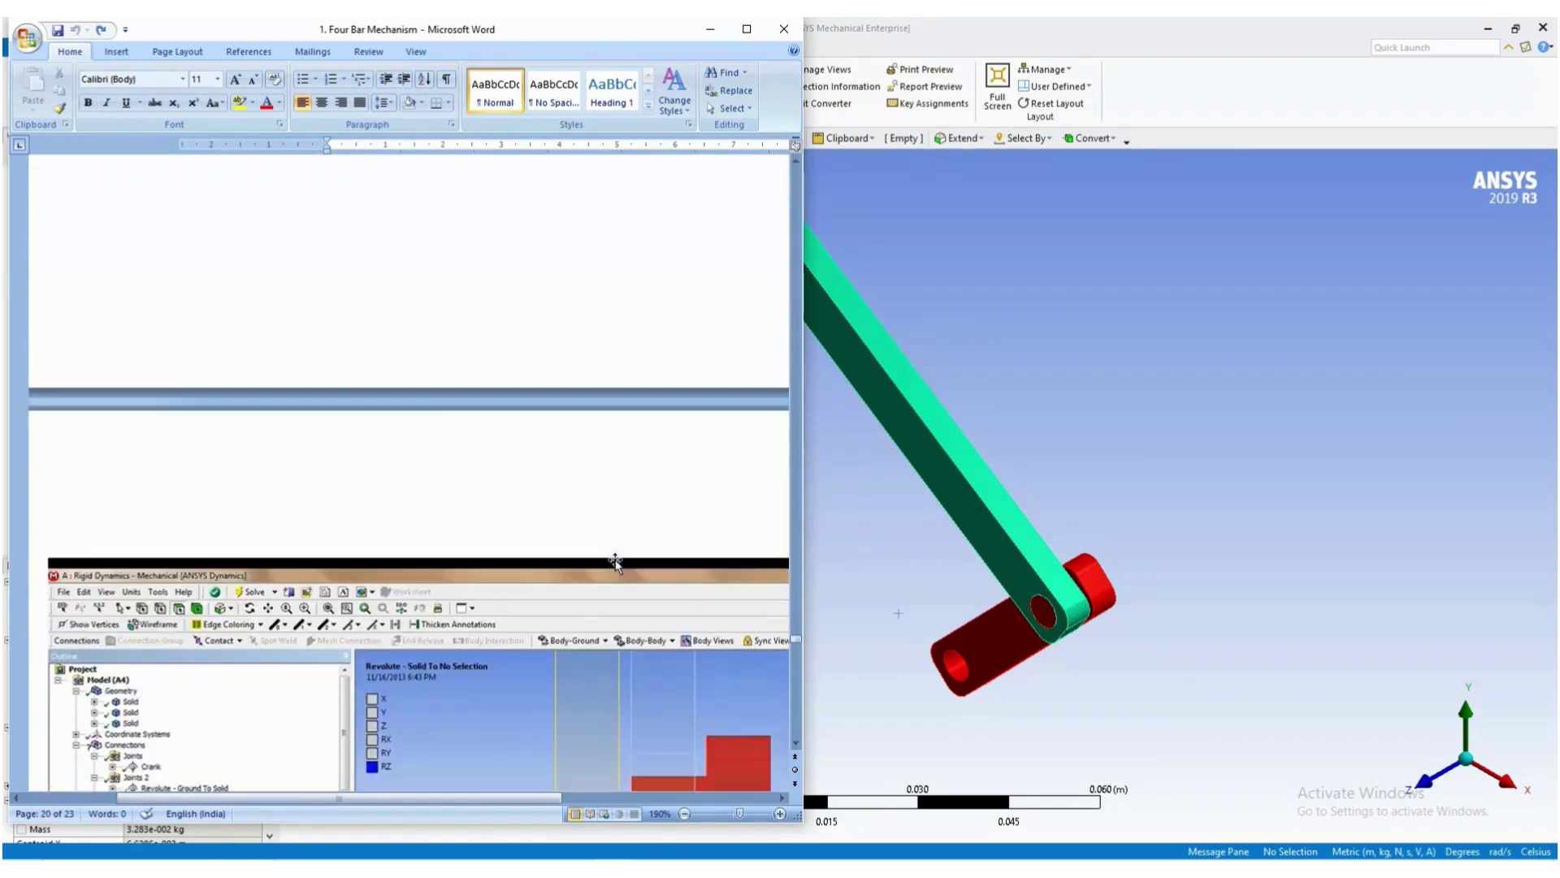
pyautogui.moveTo(796, 628)
pyautogui.mouseDown()
pyautogui.moveTo(782, 166)
pyautogui.moveTo(771, 605)
pyautogui.moveTo(772, 590)
pyautogui.mouseUp()
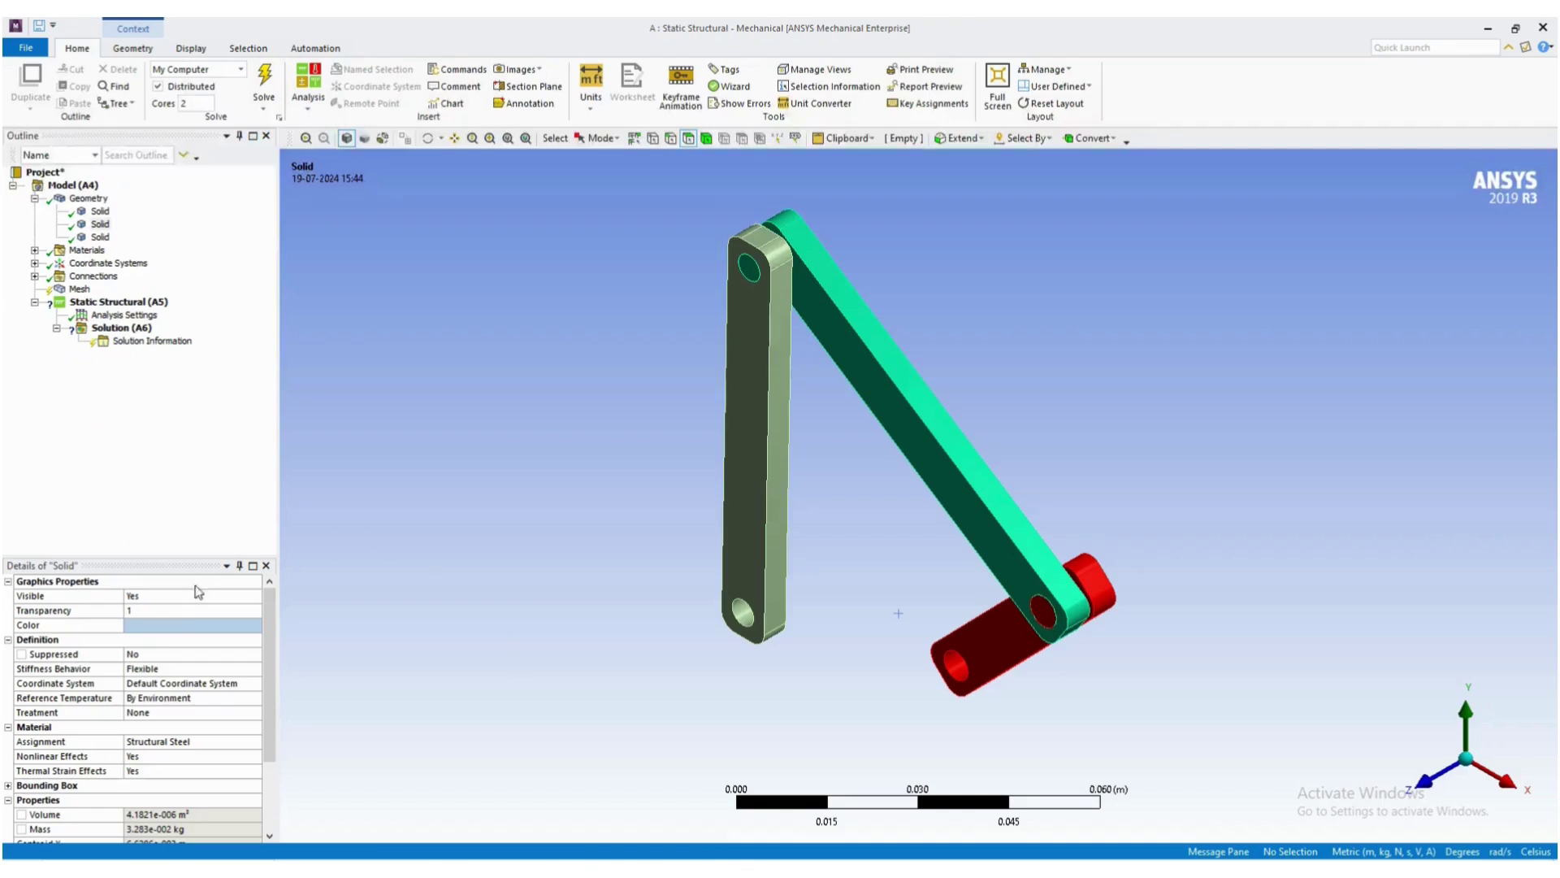
# Set the body colour of the selected long diagonal link to green.
pyautogui.click(190, 628)
pyautogui.click(255, 625)
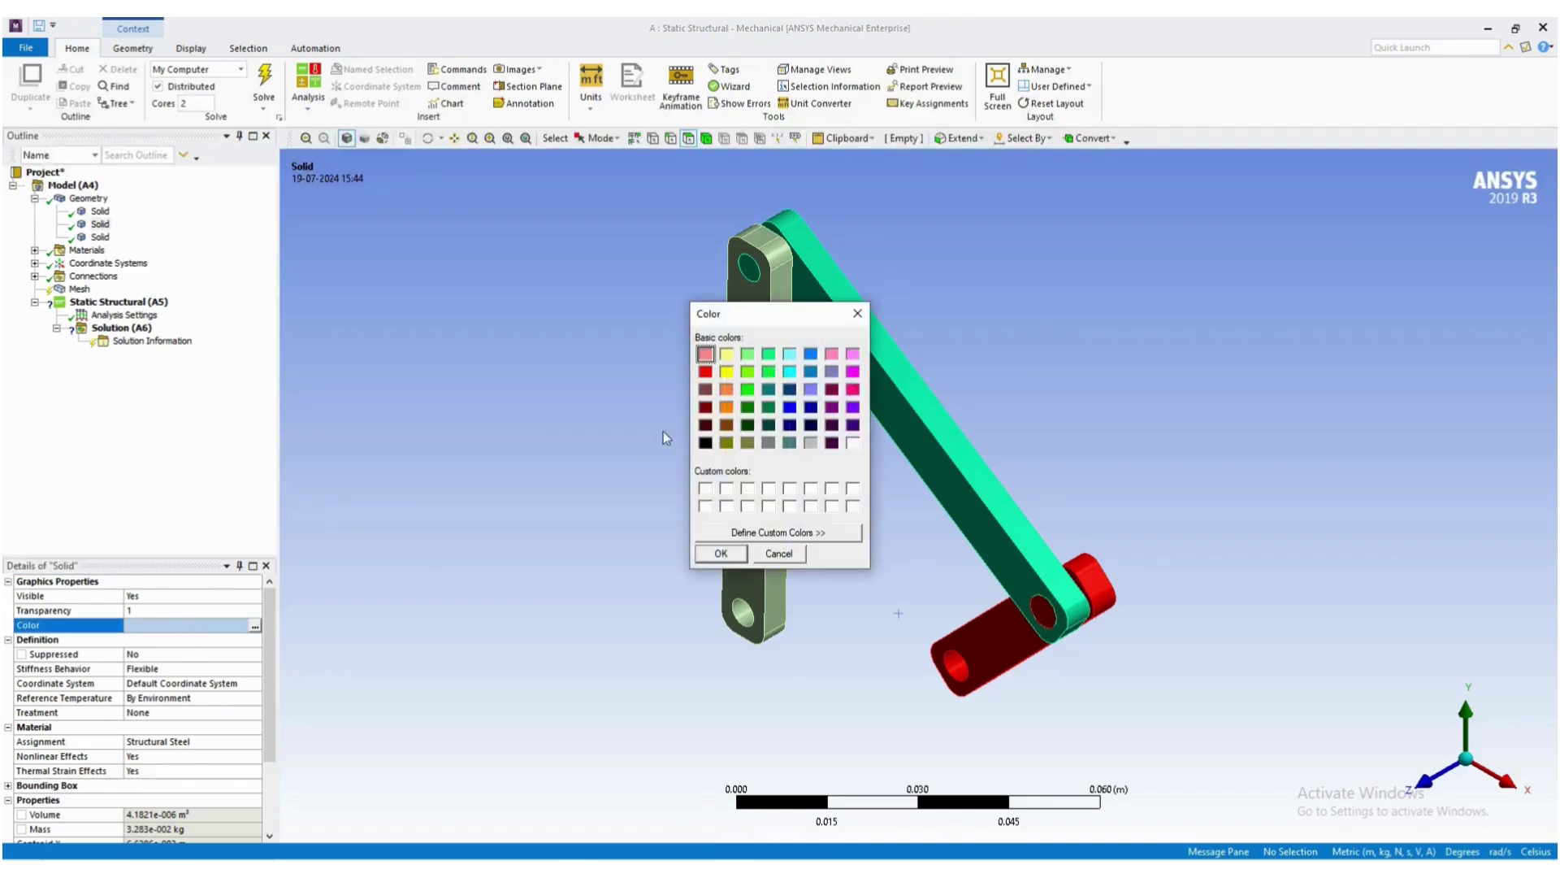
pyautogui.click(748, 392)
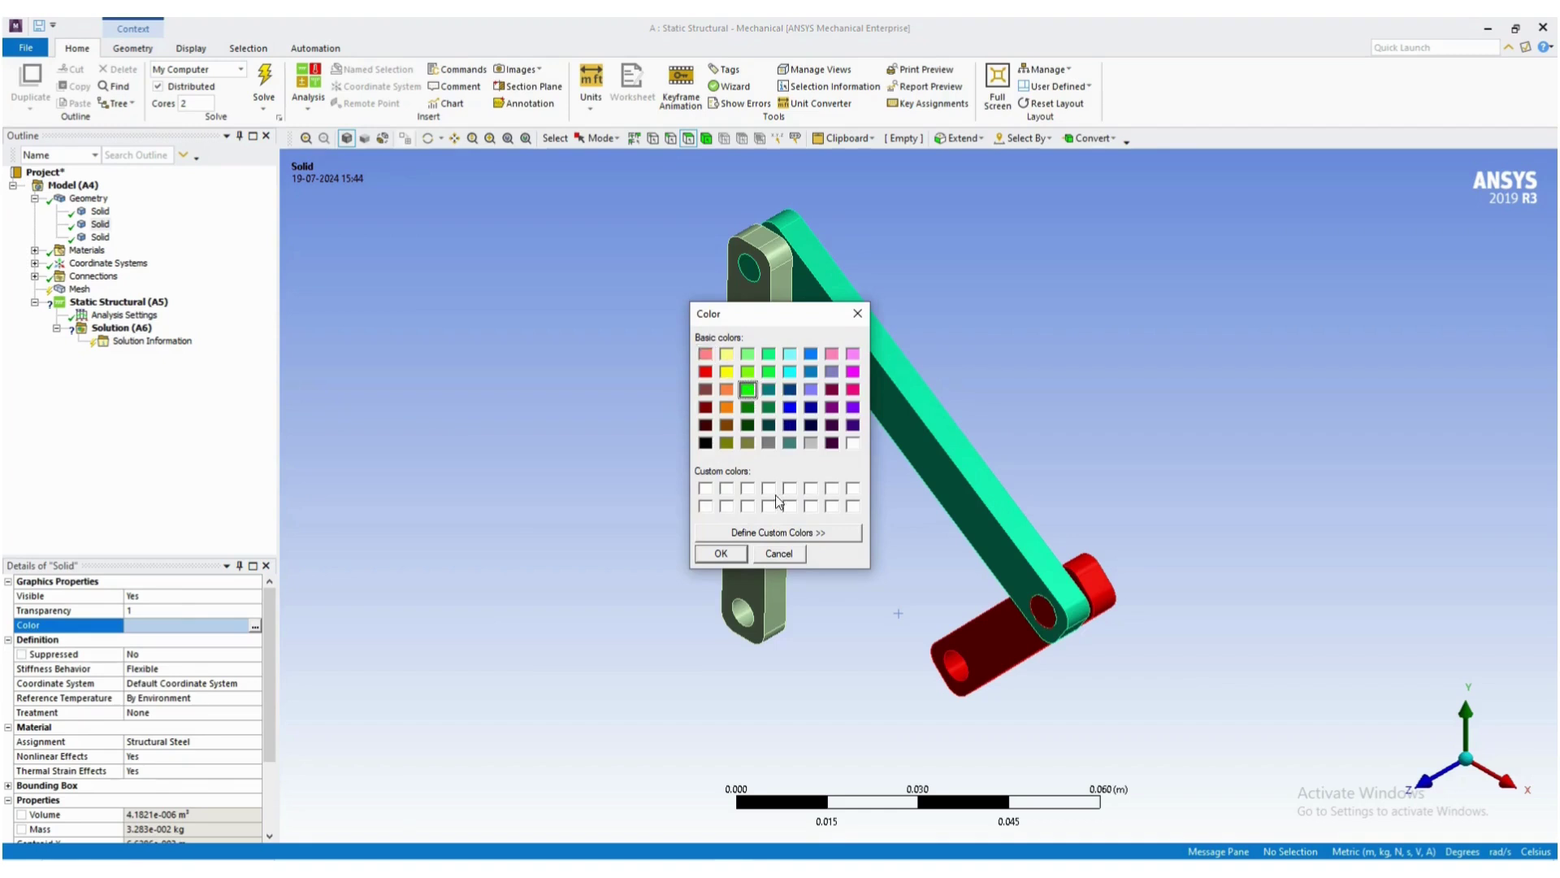
pyautogui.click(727, 555)
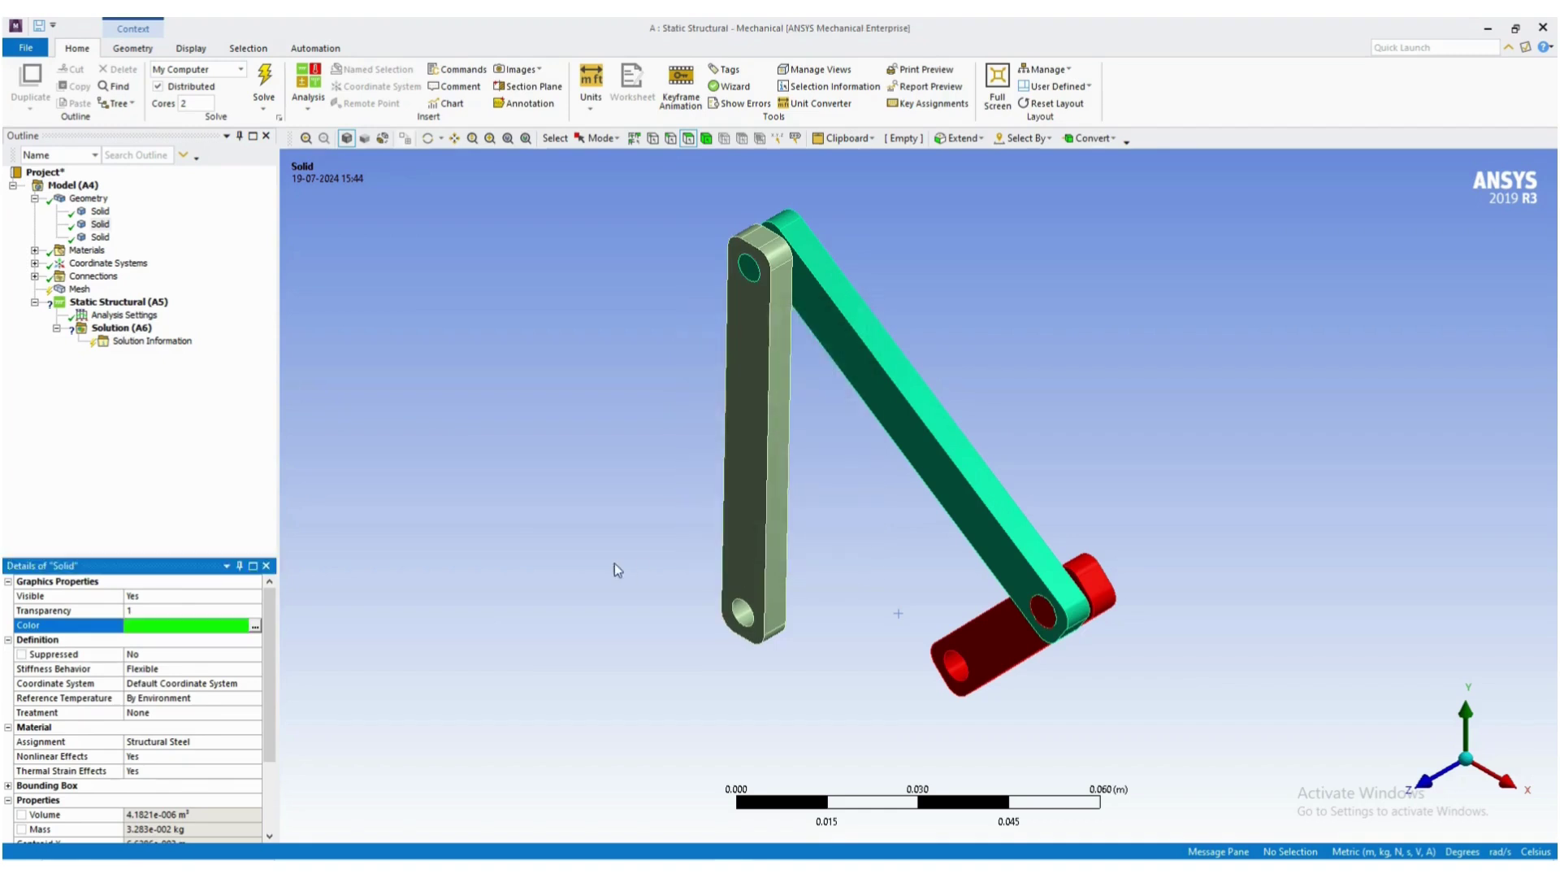
# Set the body colour of the third solid, the upright link, to yellow and return to the Geometry object.
pyautogui.click(103, 237)
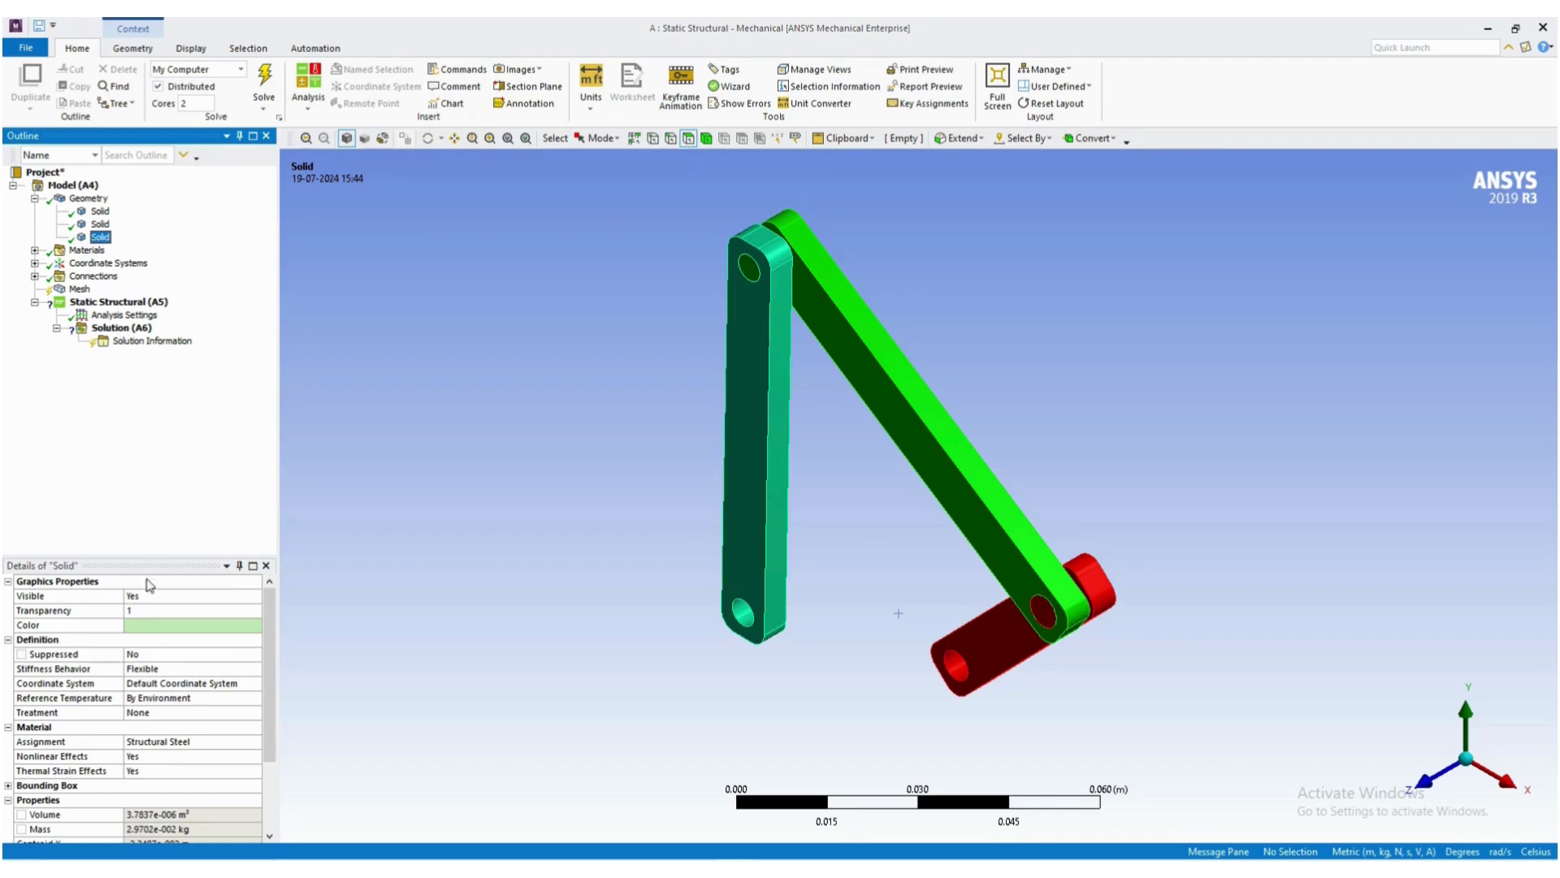
pyautogui.click(180, 628)
pyautogui.click(255, 627)
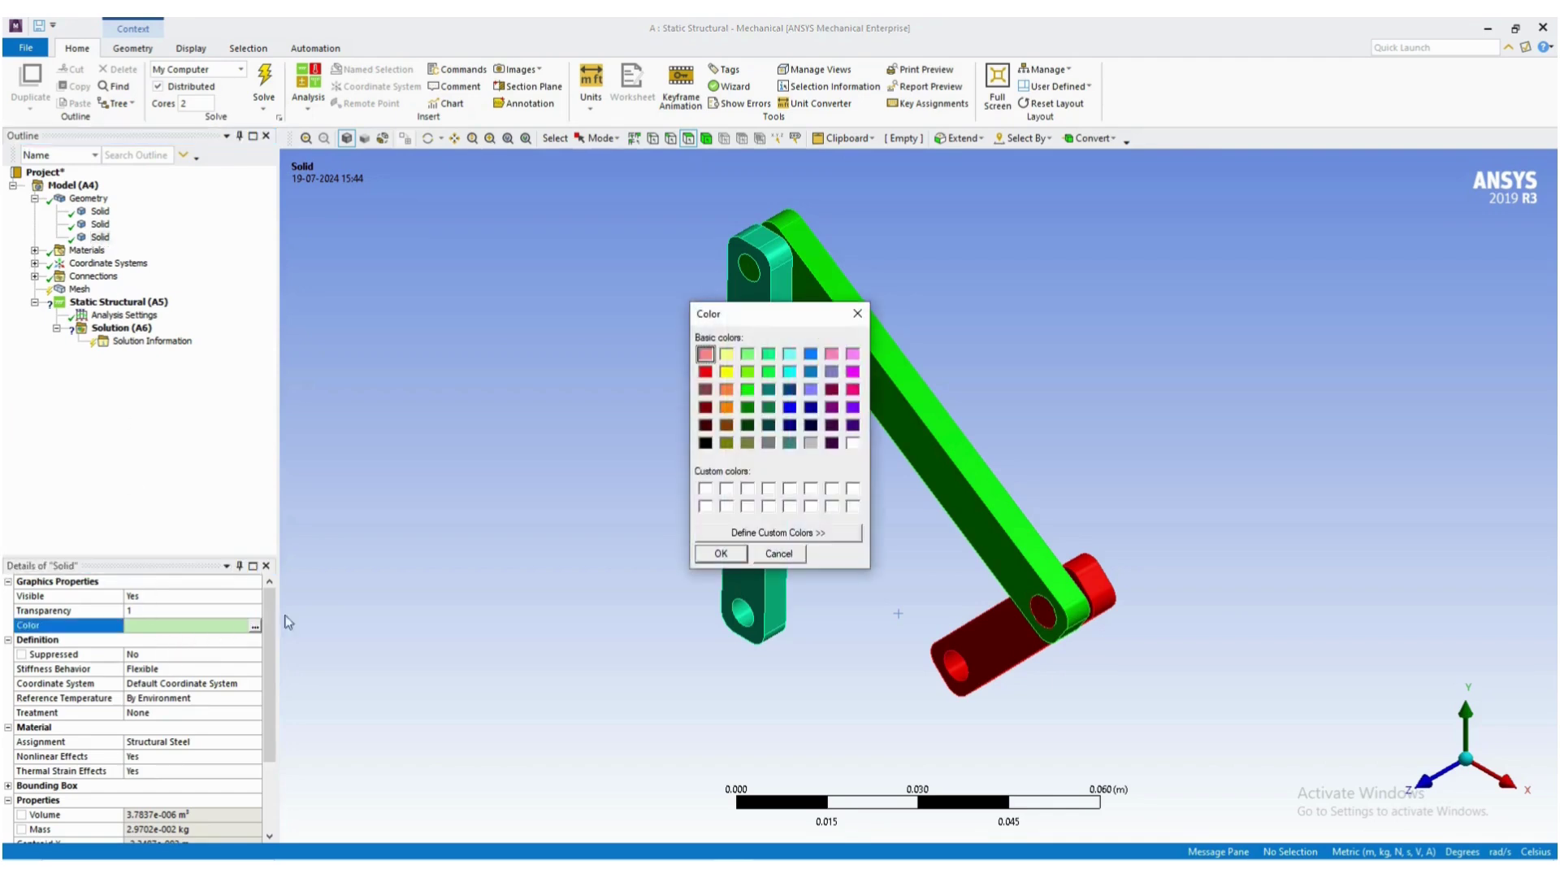
pyautogui.click(727, 373)
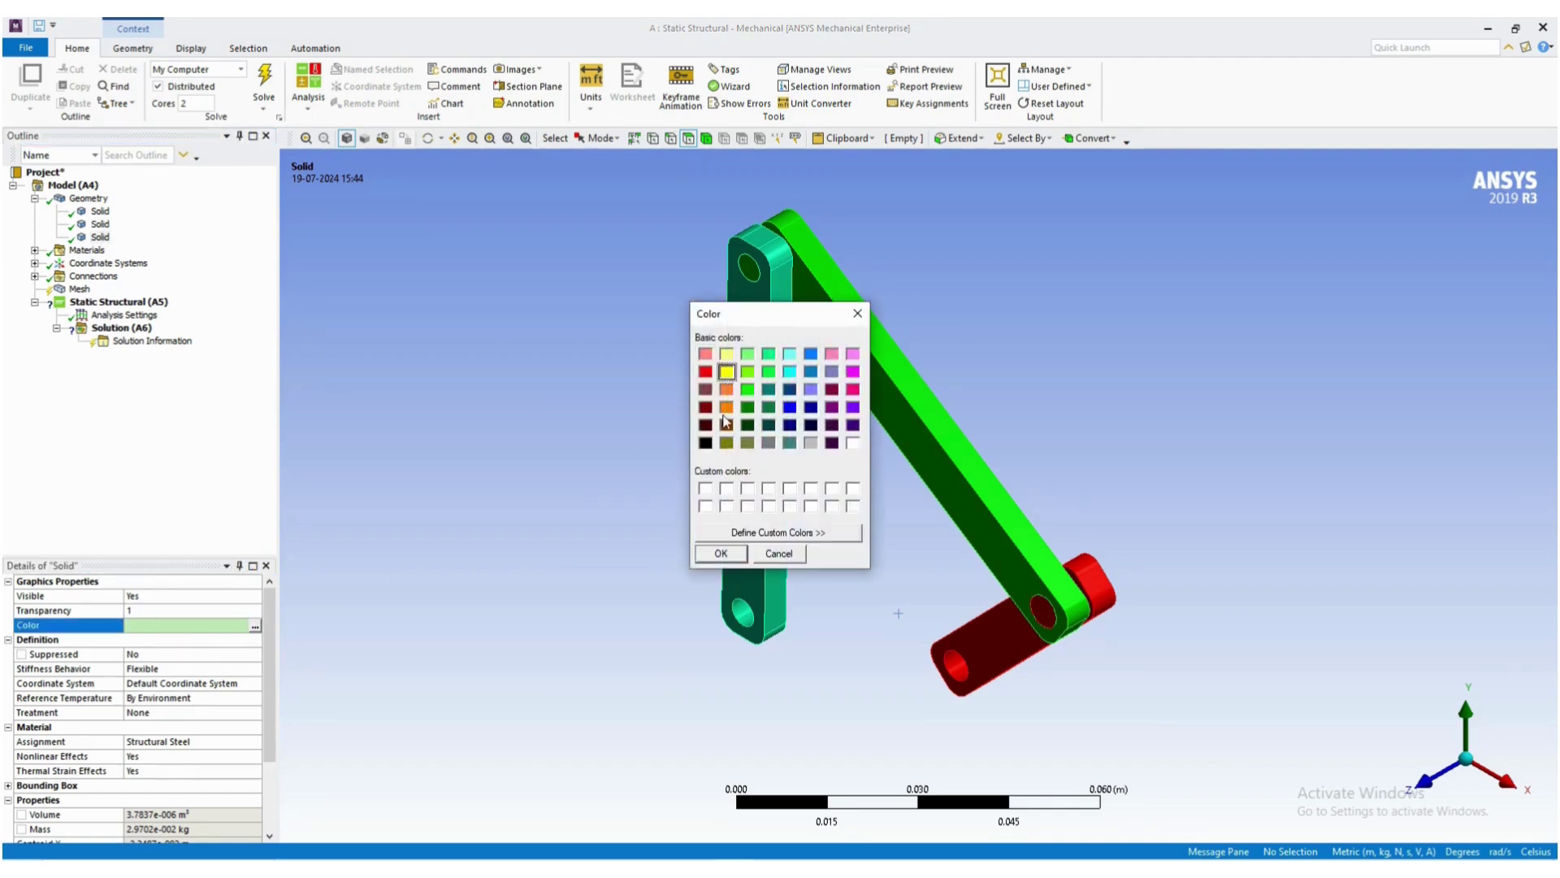
pyautogui.click(723, 552)
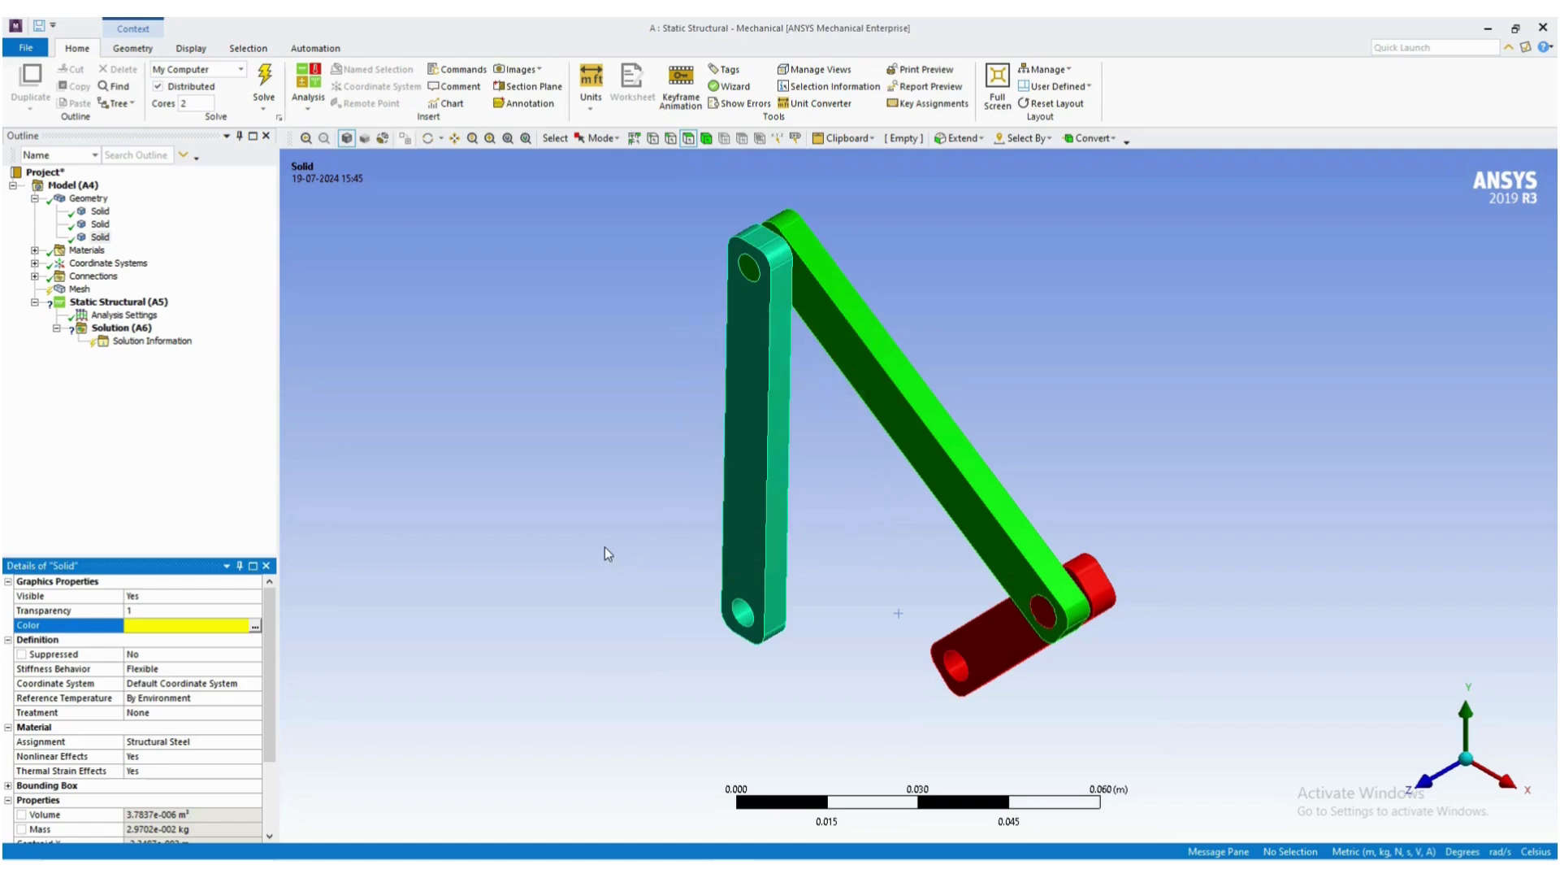
pyautogui.click(88, 198)
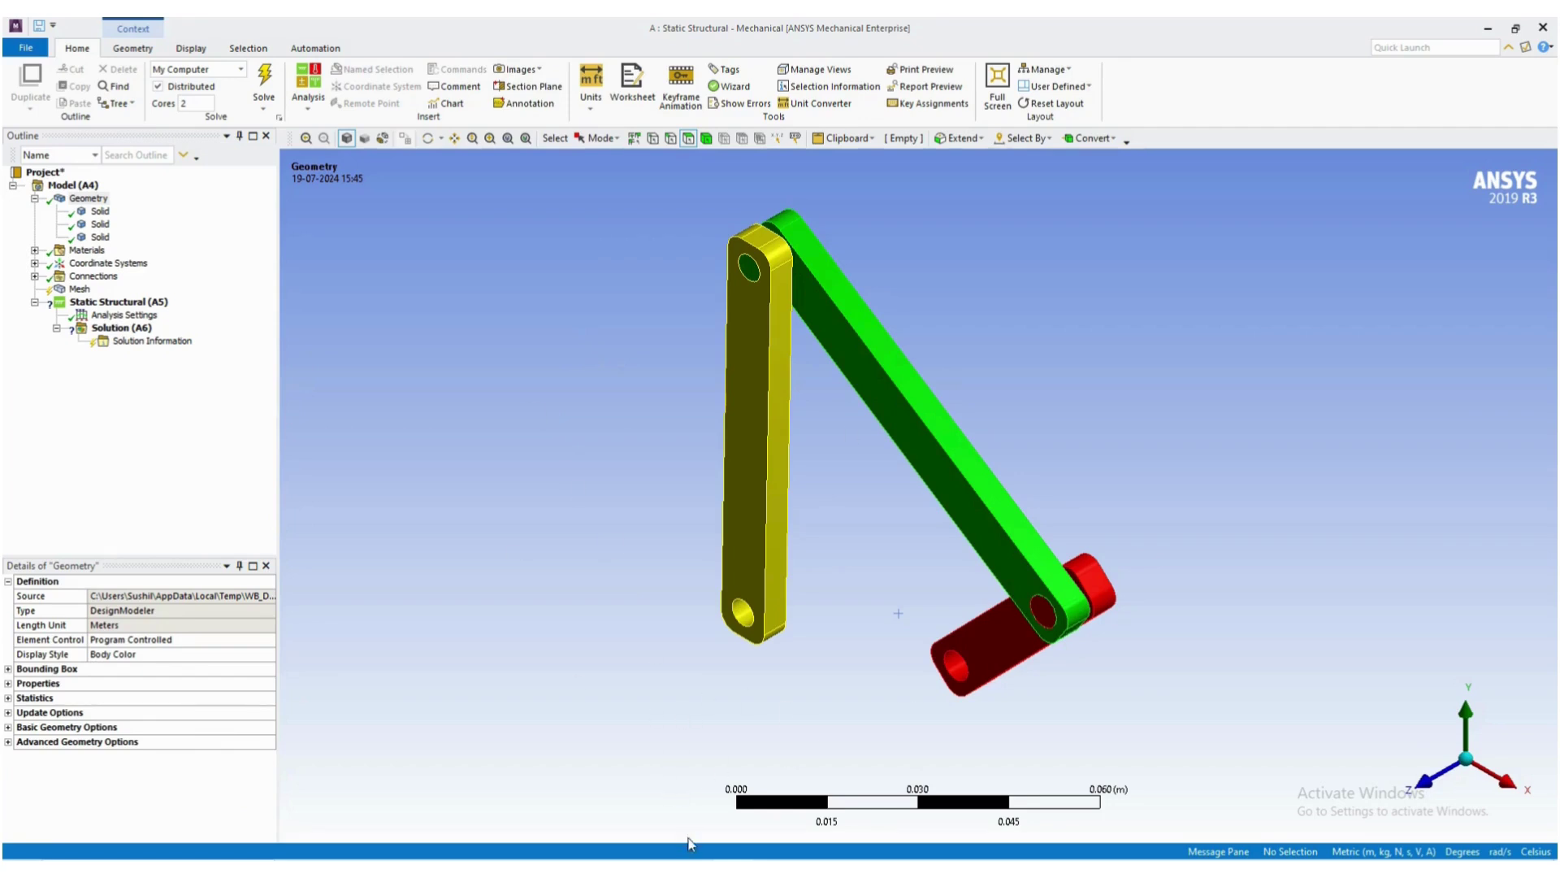
# Switch to the Word guide, maximize it and read the Rigid Dynamics pages on contacts and the ground-to-solid revolute joint.
pyautogui.hotkey('alt', 'Tab')
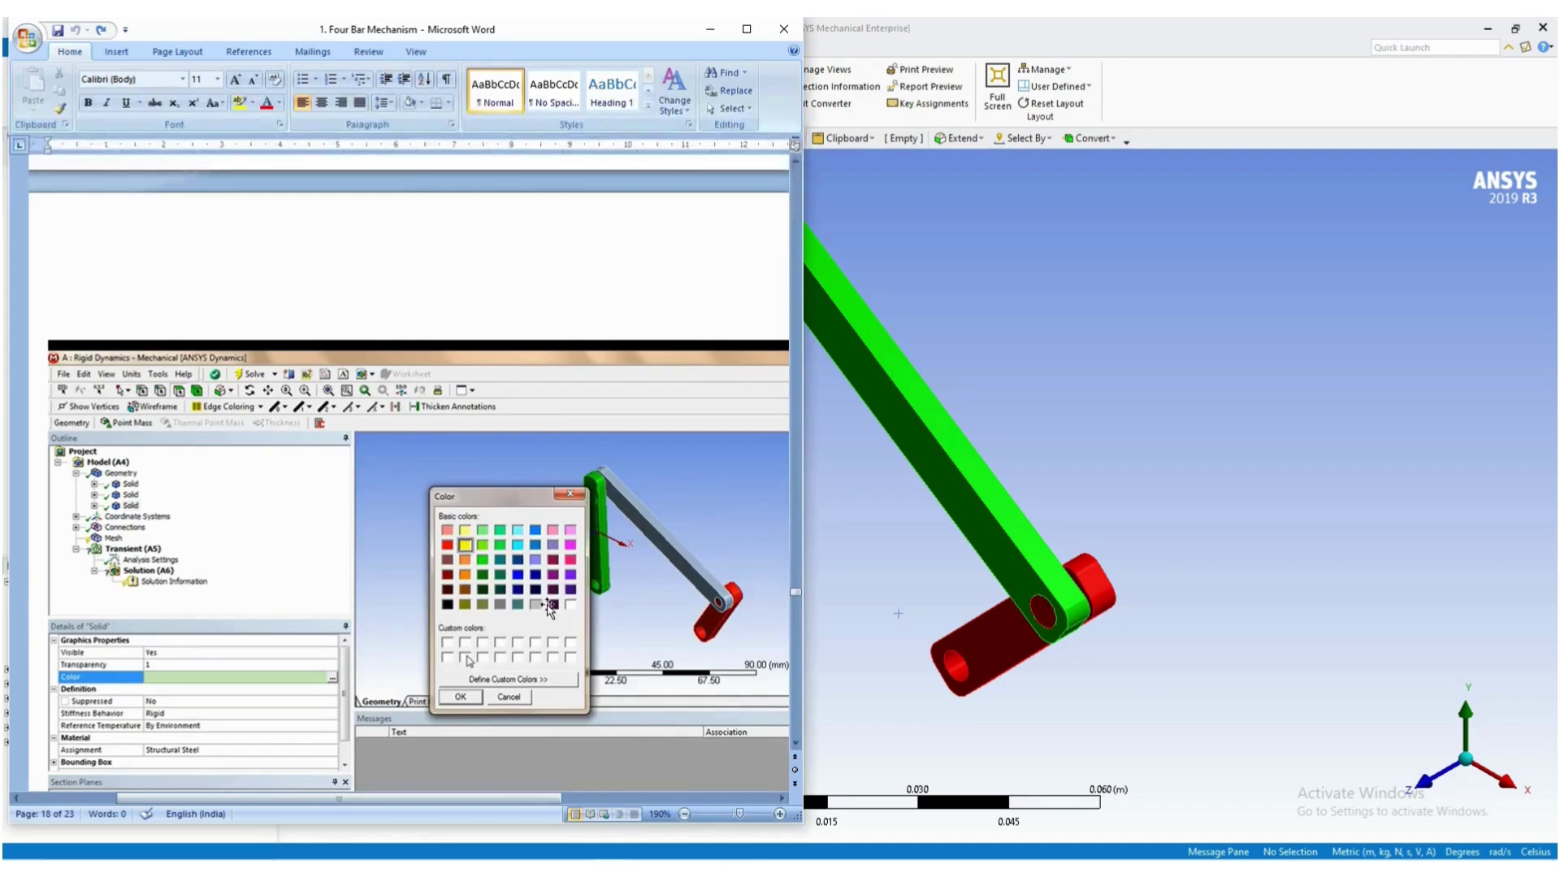
pyautogui.scroll(-4, 542, 605)
pyautogui.scroll(-2, 542, 605)
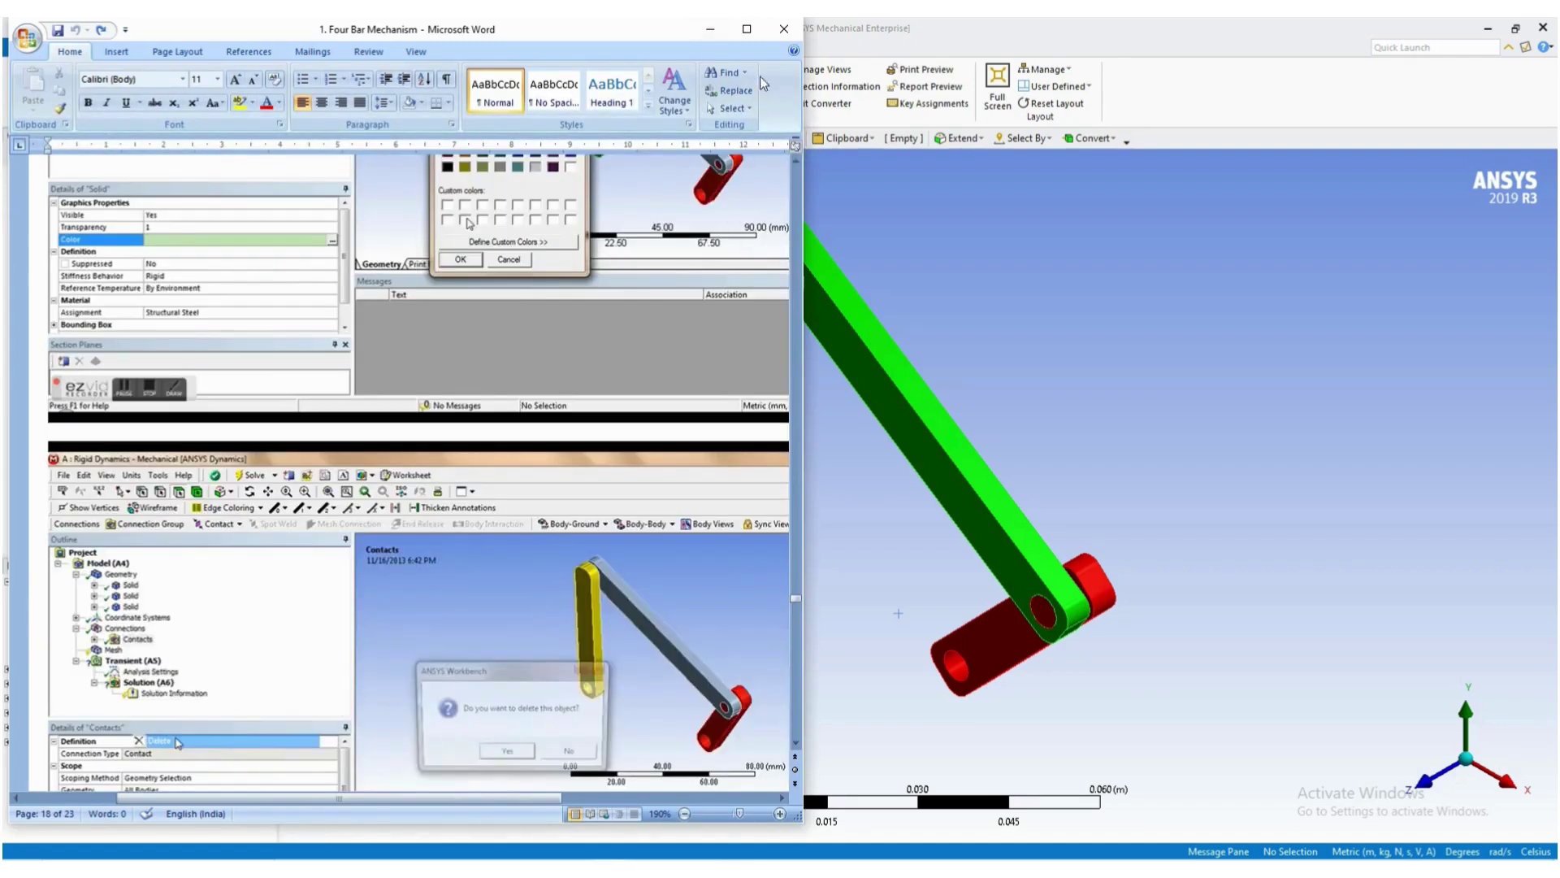
pyautogui.click(746, 28)
pyautogui.scroll(-15, 591, 621)
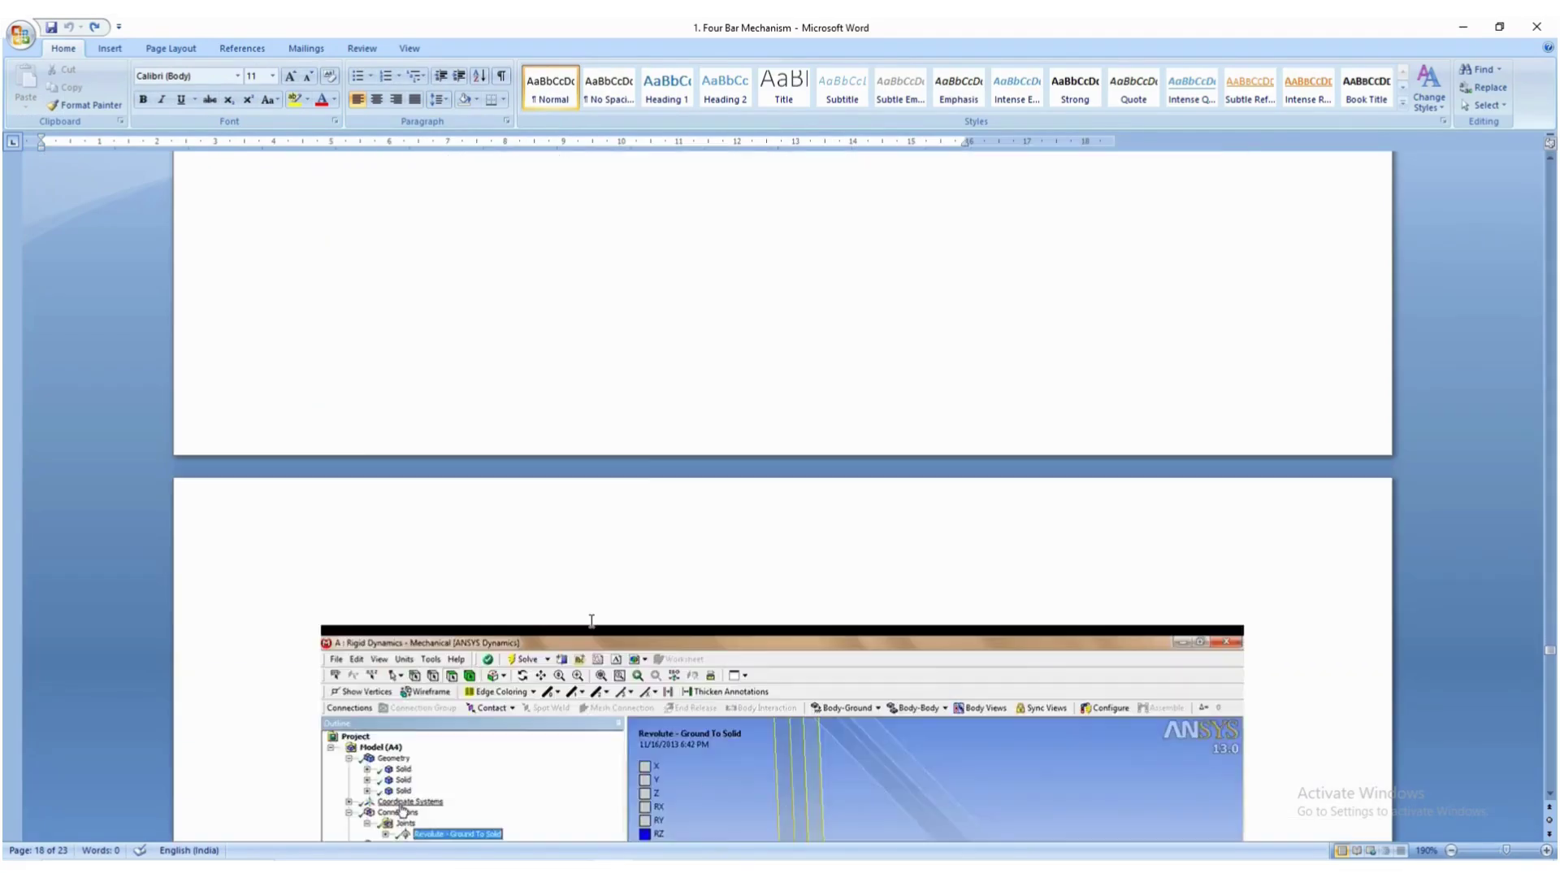
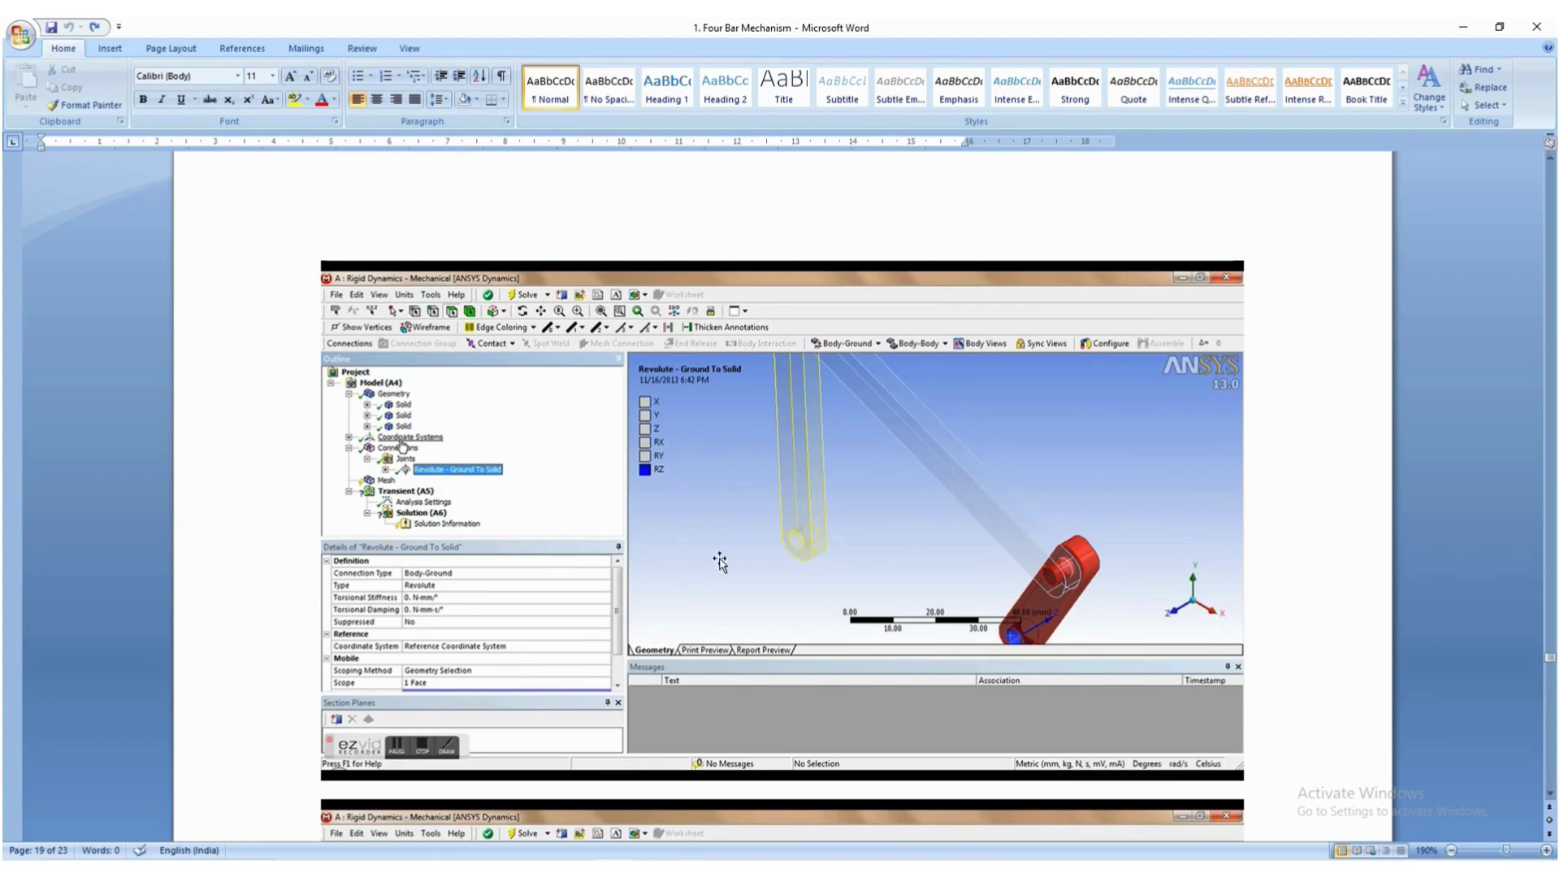
pyautogui.scroll(-2, 698, 579)
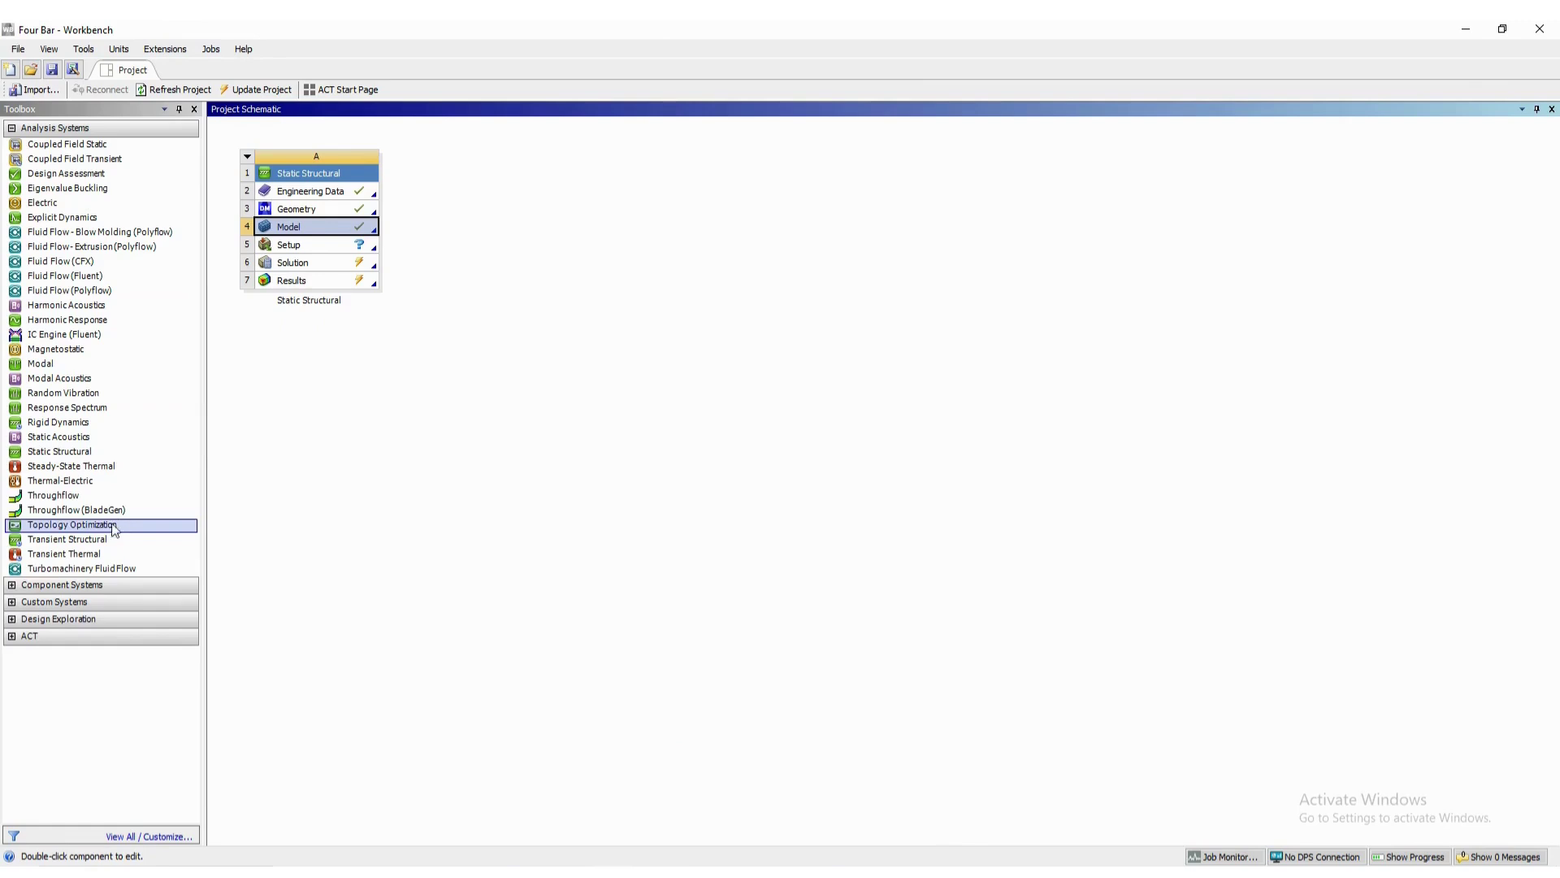
# In Workbench, add a Rigid Dynamics system beside Static Structural and share the Engineering Data and Geometry with it.
pyautogui.click(96, 540)
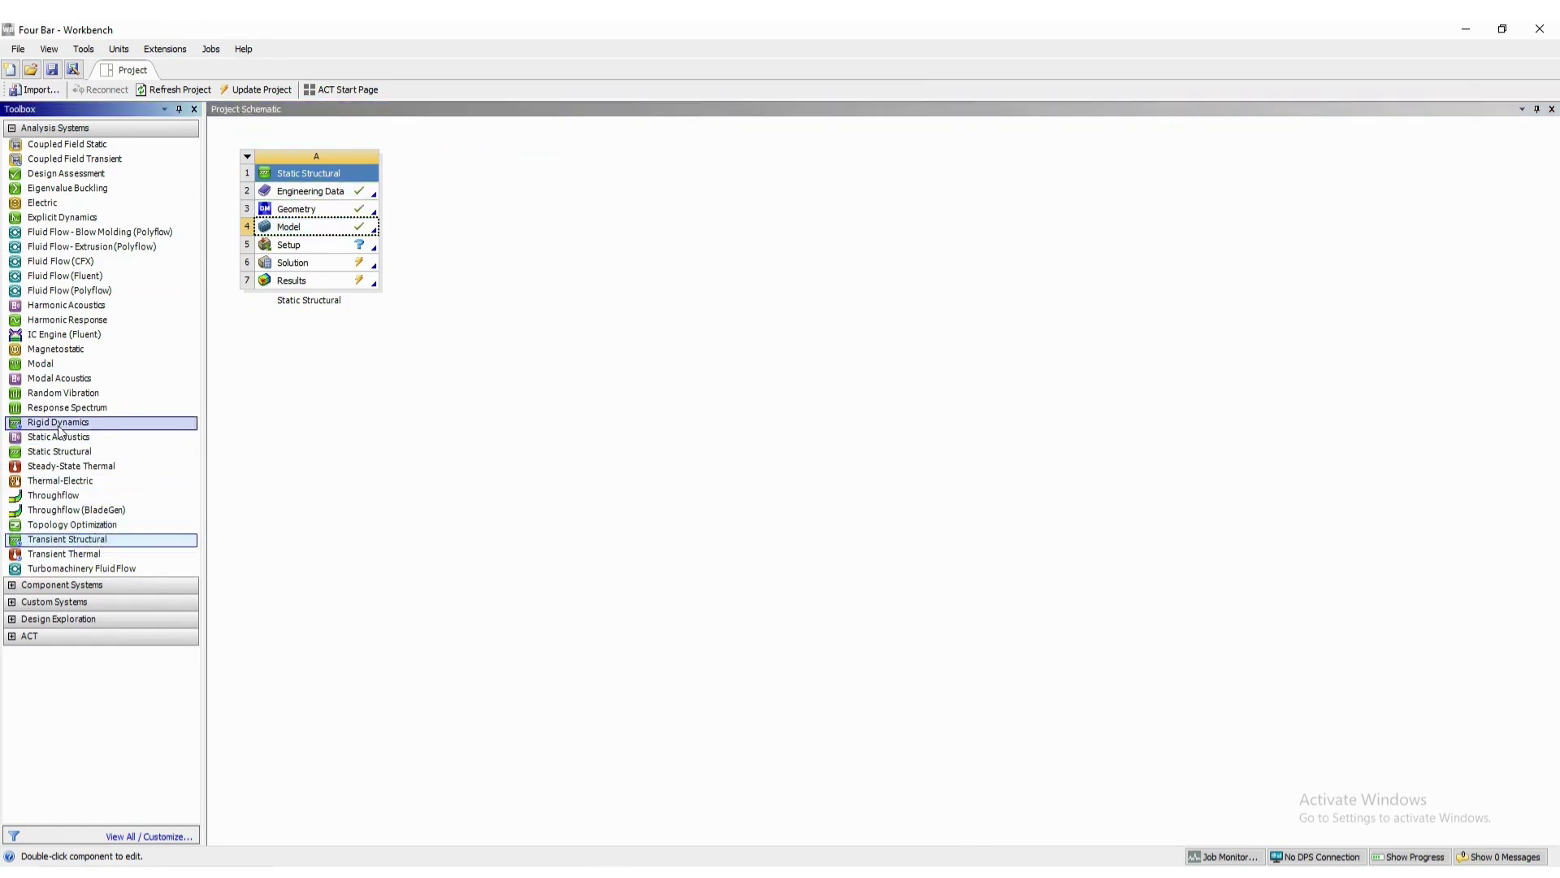
pyautogui.moveTo(59, 423); pyautogui.dragTo(498, 203)
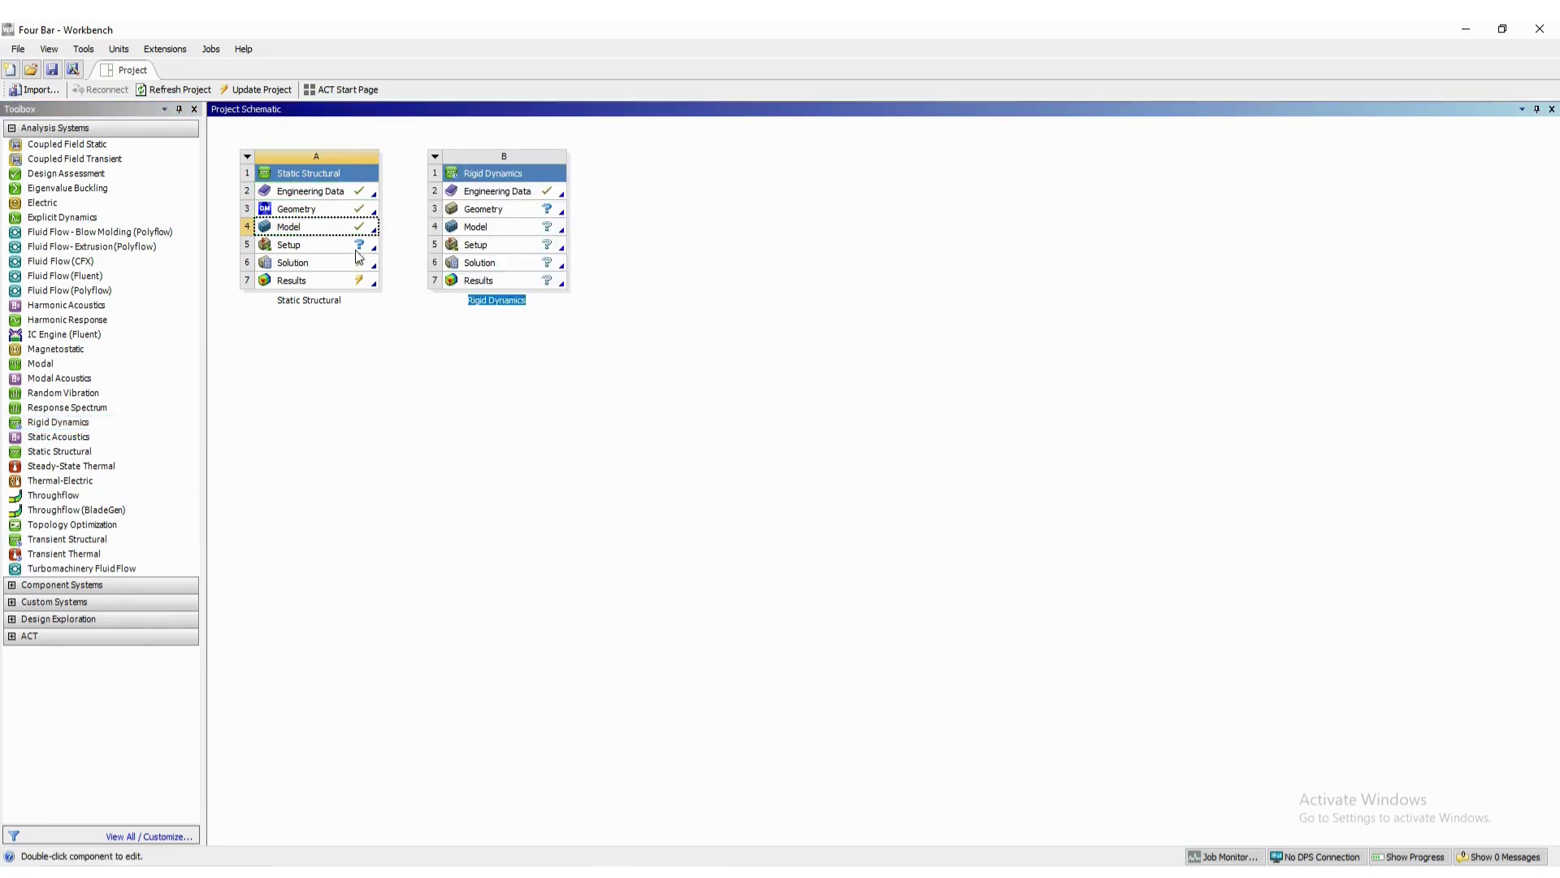
pyautogui.moveTo(332, 196); pyautogui.dragTo(455, 193)
pyautogui.moveTo(337, 213); pyautogui.dragTo(461, 203)
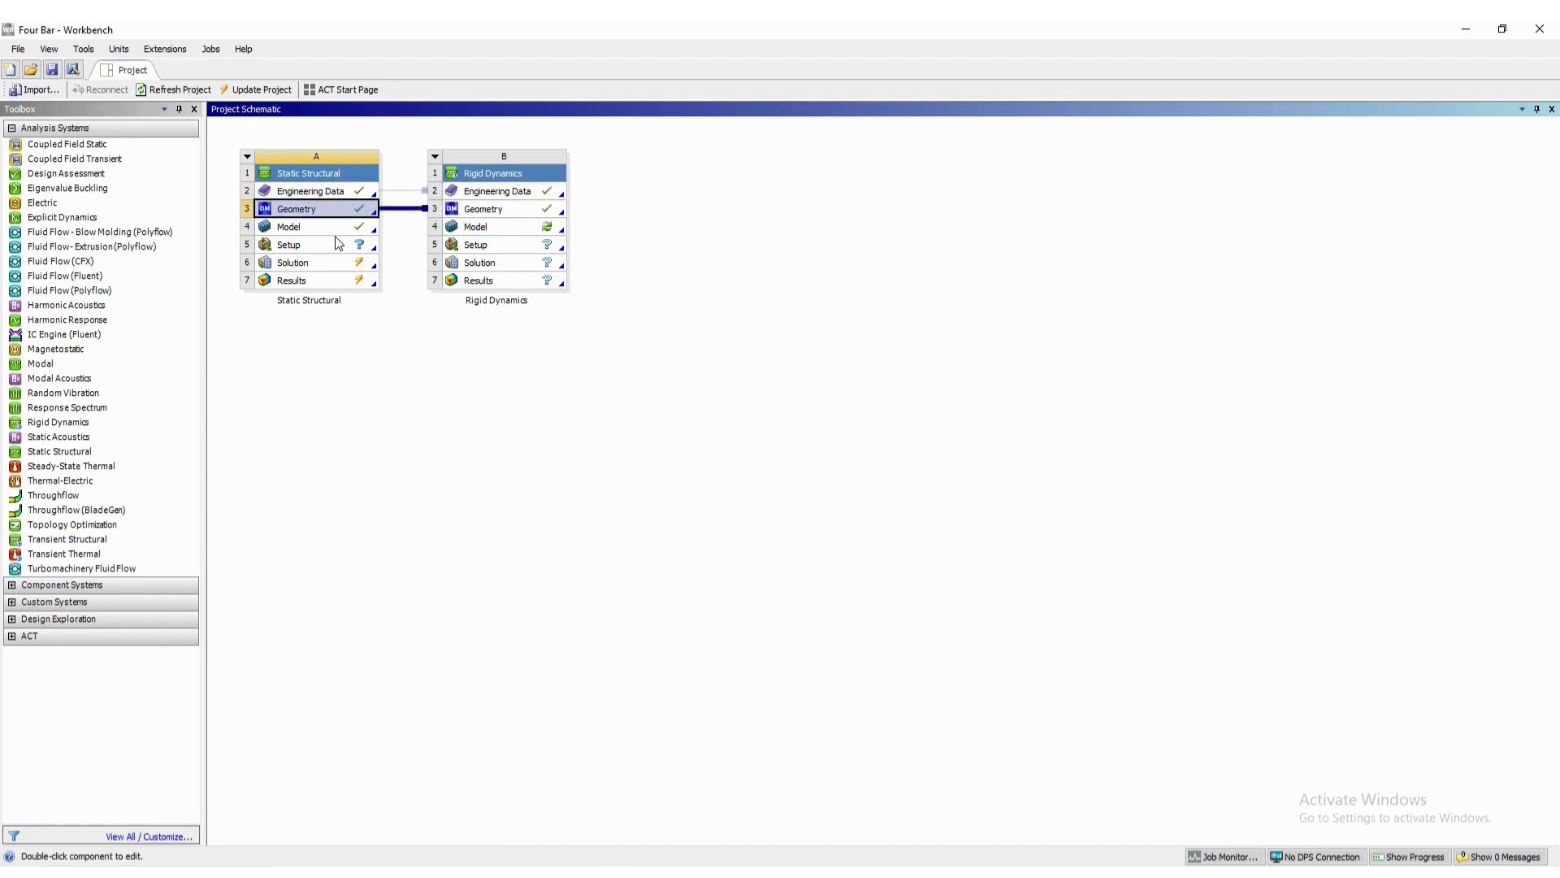
# Try to link the Static Structural system's Setup, Solution and Model cells to the Rigid Dynamics system.
pyautogui.moveTo(349, 246); pyautogui.dragTo(491, 240)
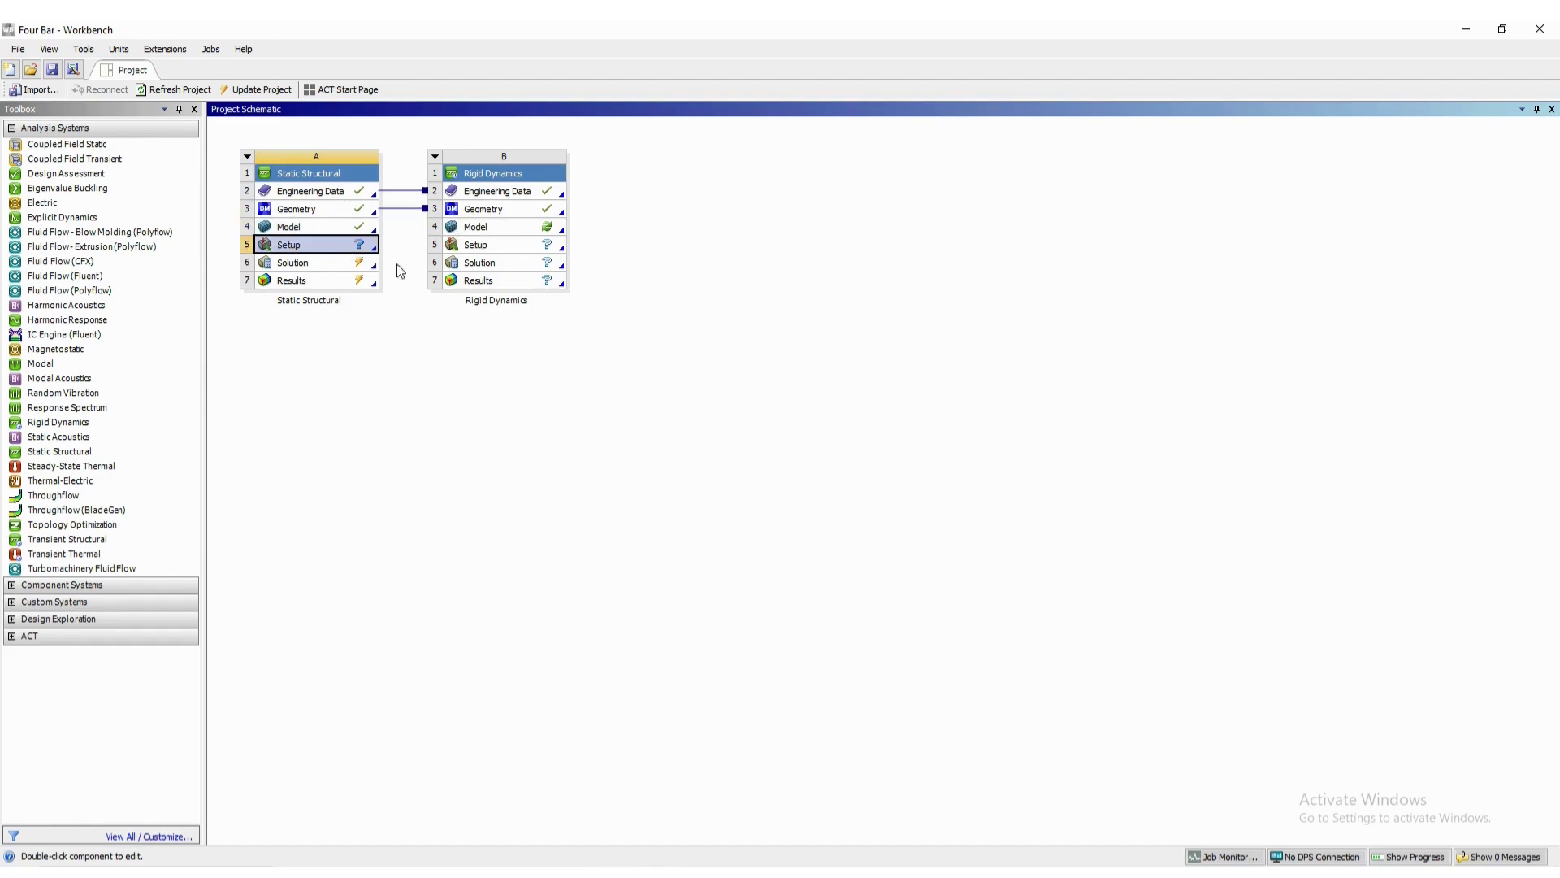
pyautogui.click(336, 273)
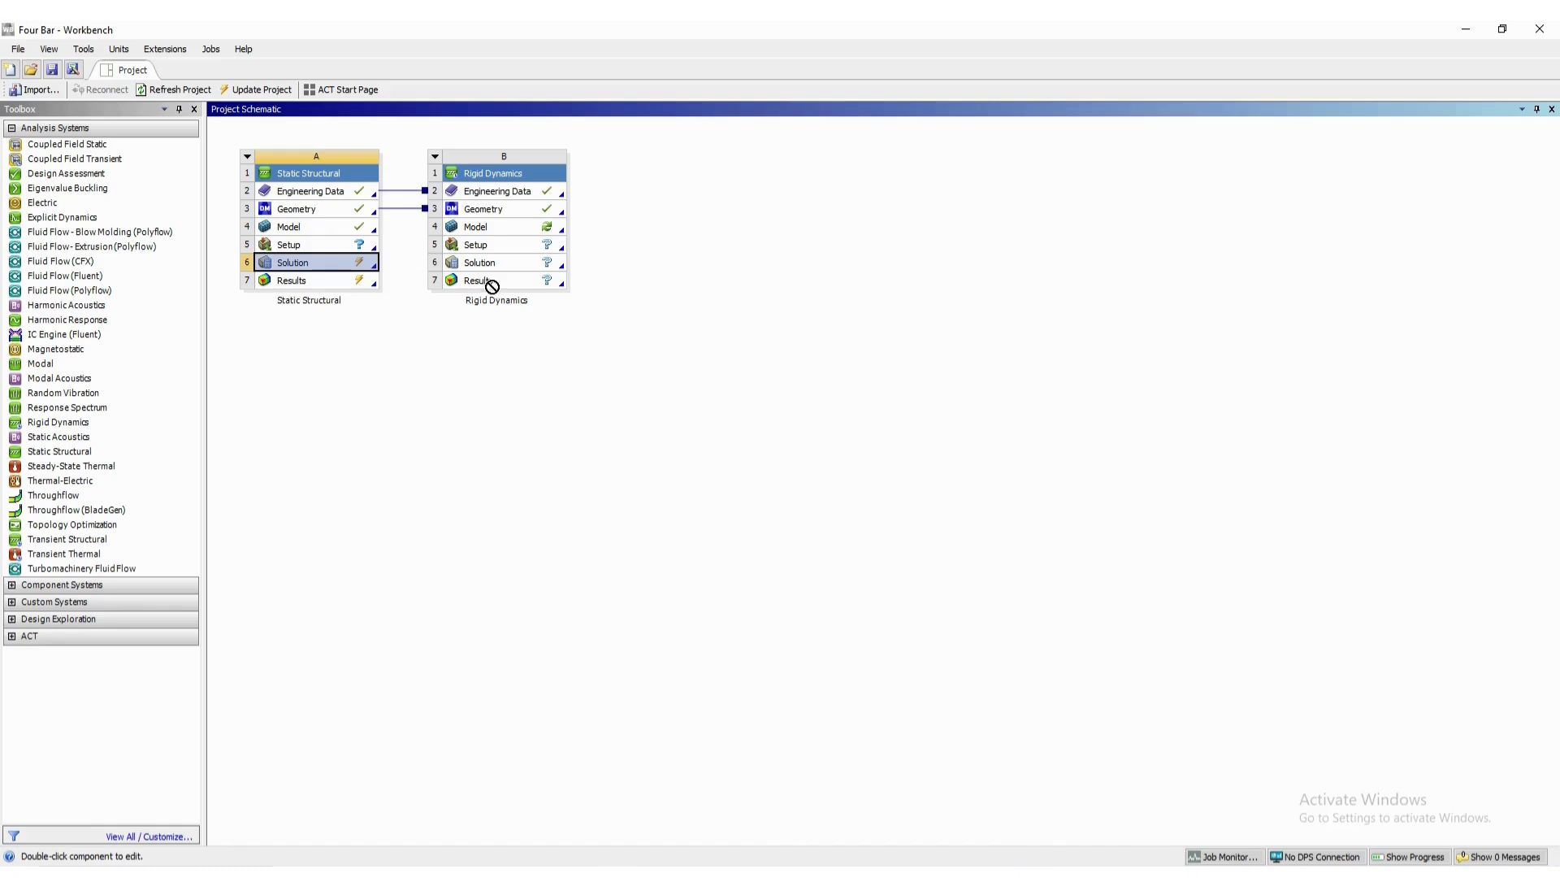
pyautogui.click(320, 246)
pyautogui.moveTo(333, 231); pyautogui.dragTo(491, 226)
pyautogui.click(468, 224)
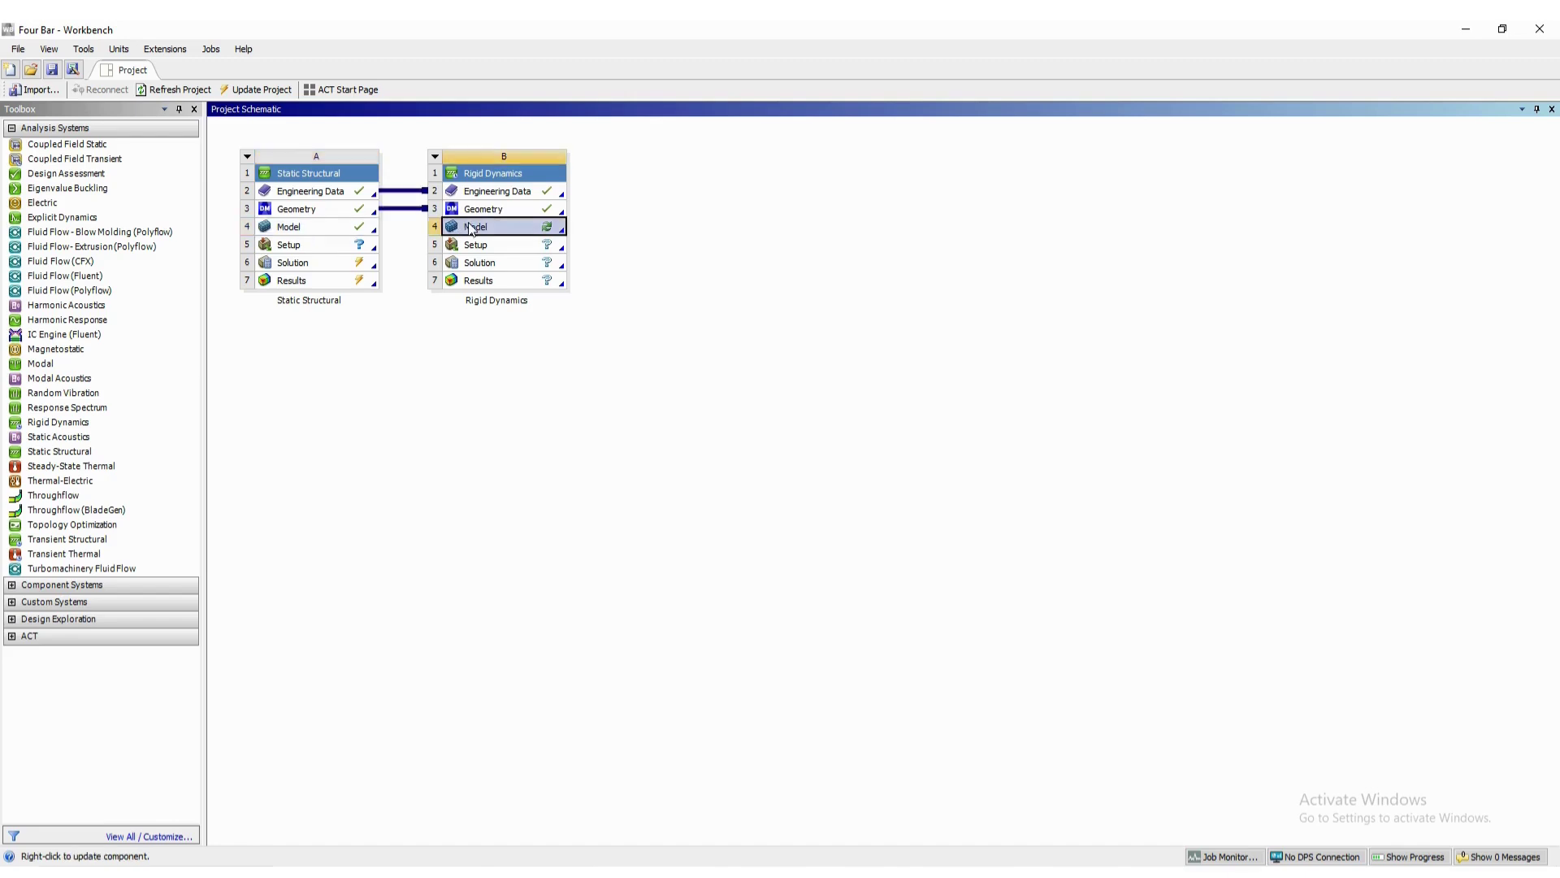
pyautogui.click(341, 231)
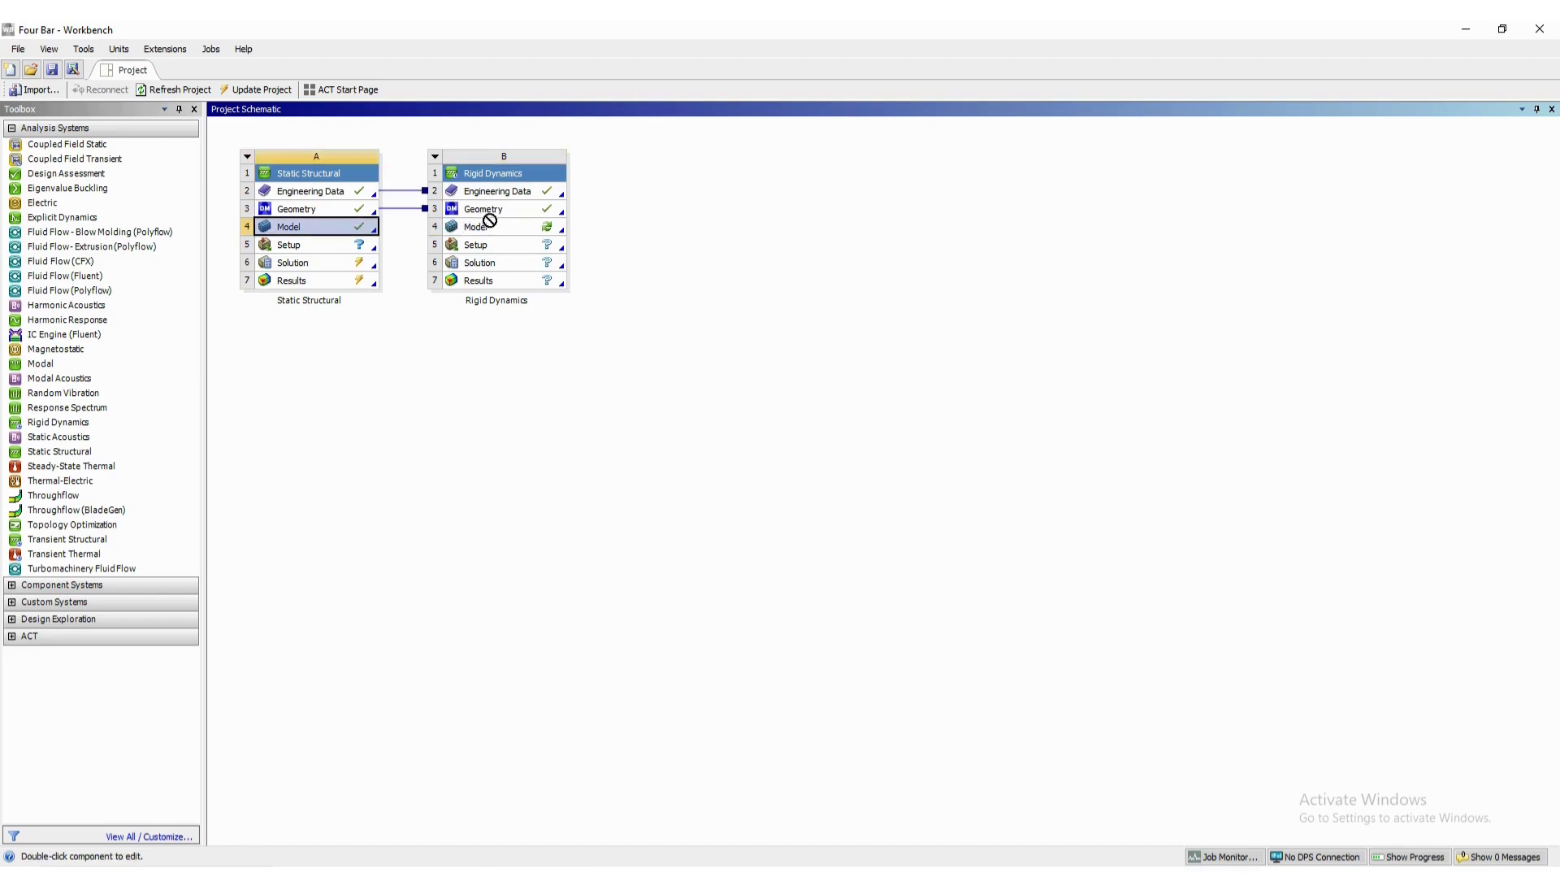
# Open the Model cell of the Rigid Dynamics system for editing in Mechanical.
pyautogui.click(491, 229)
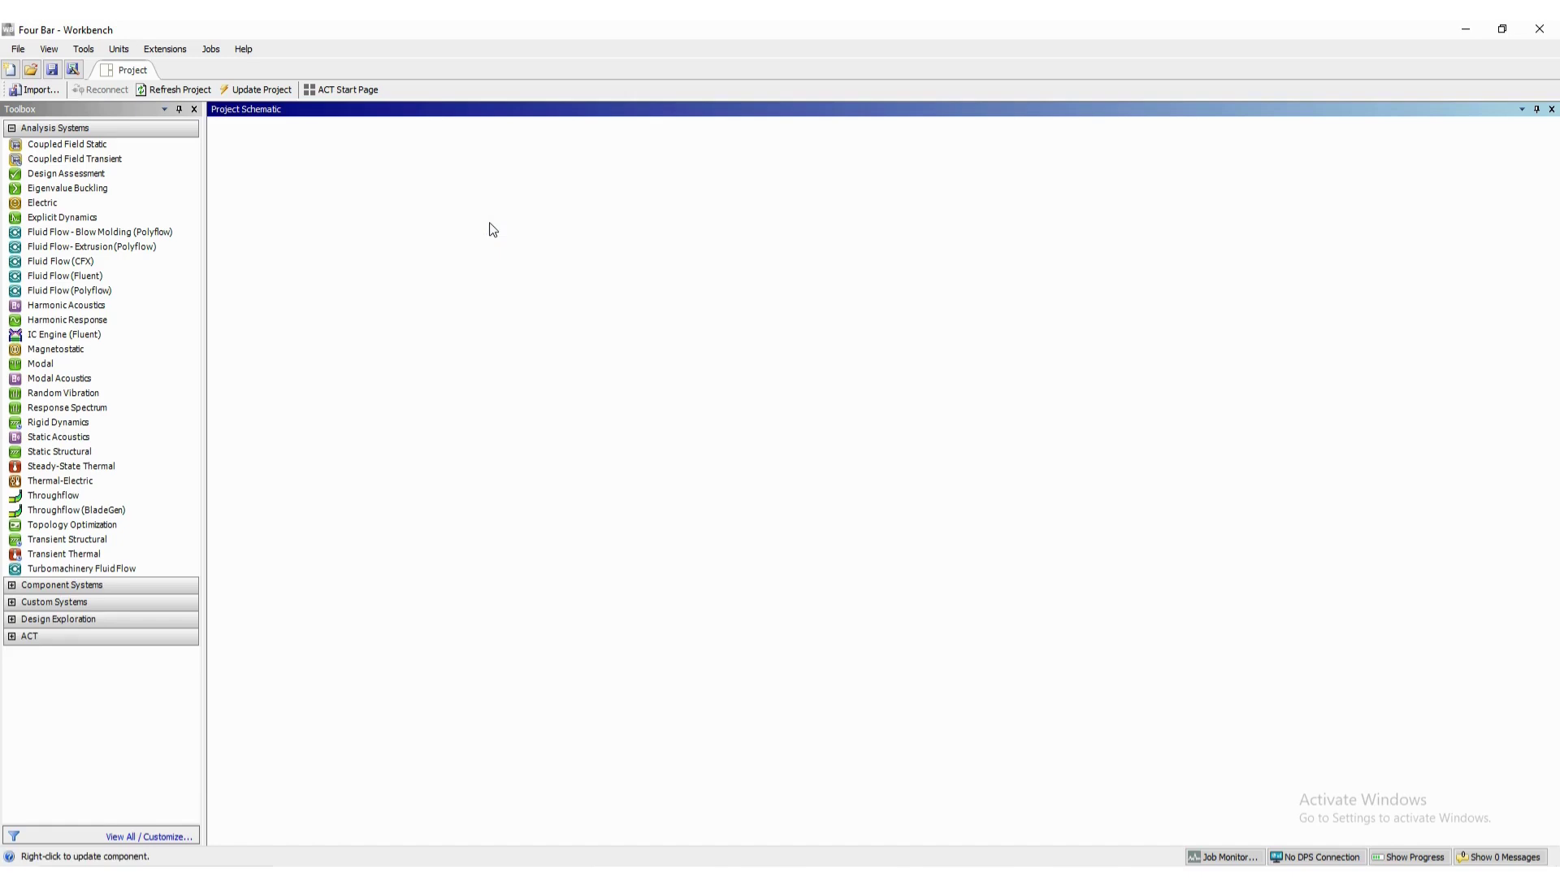
pyautogui.rightClick(504, 236)
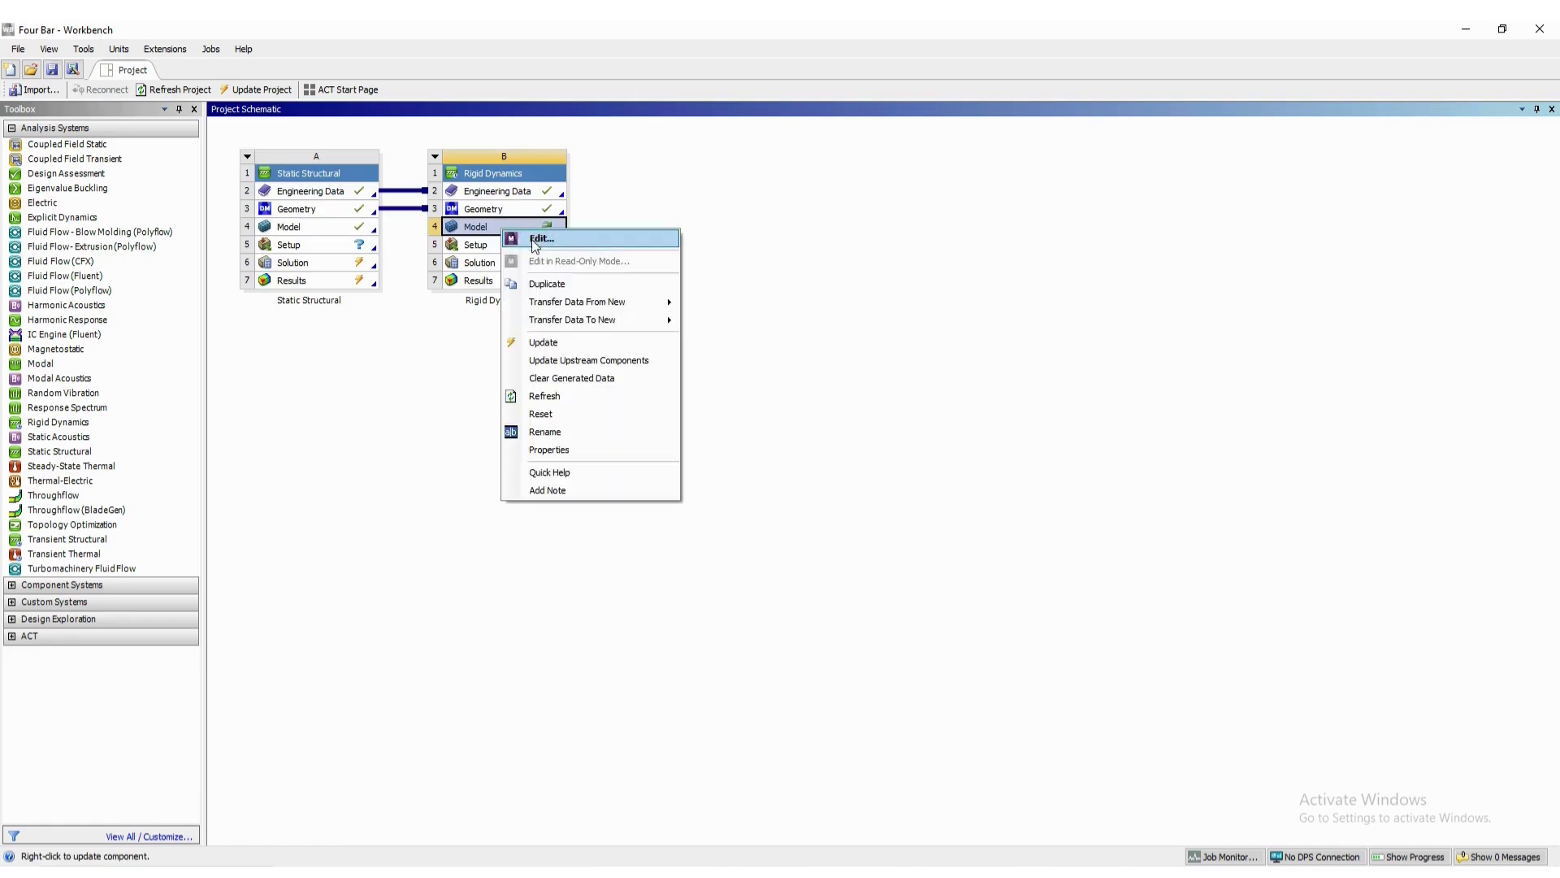
pyautogui.click(532, 235)
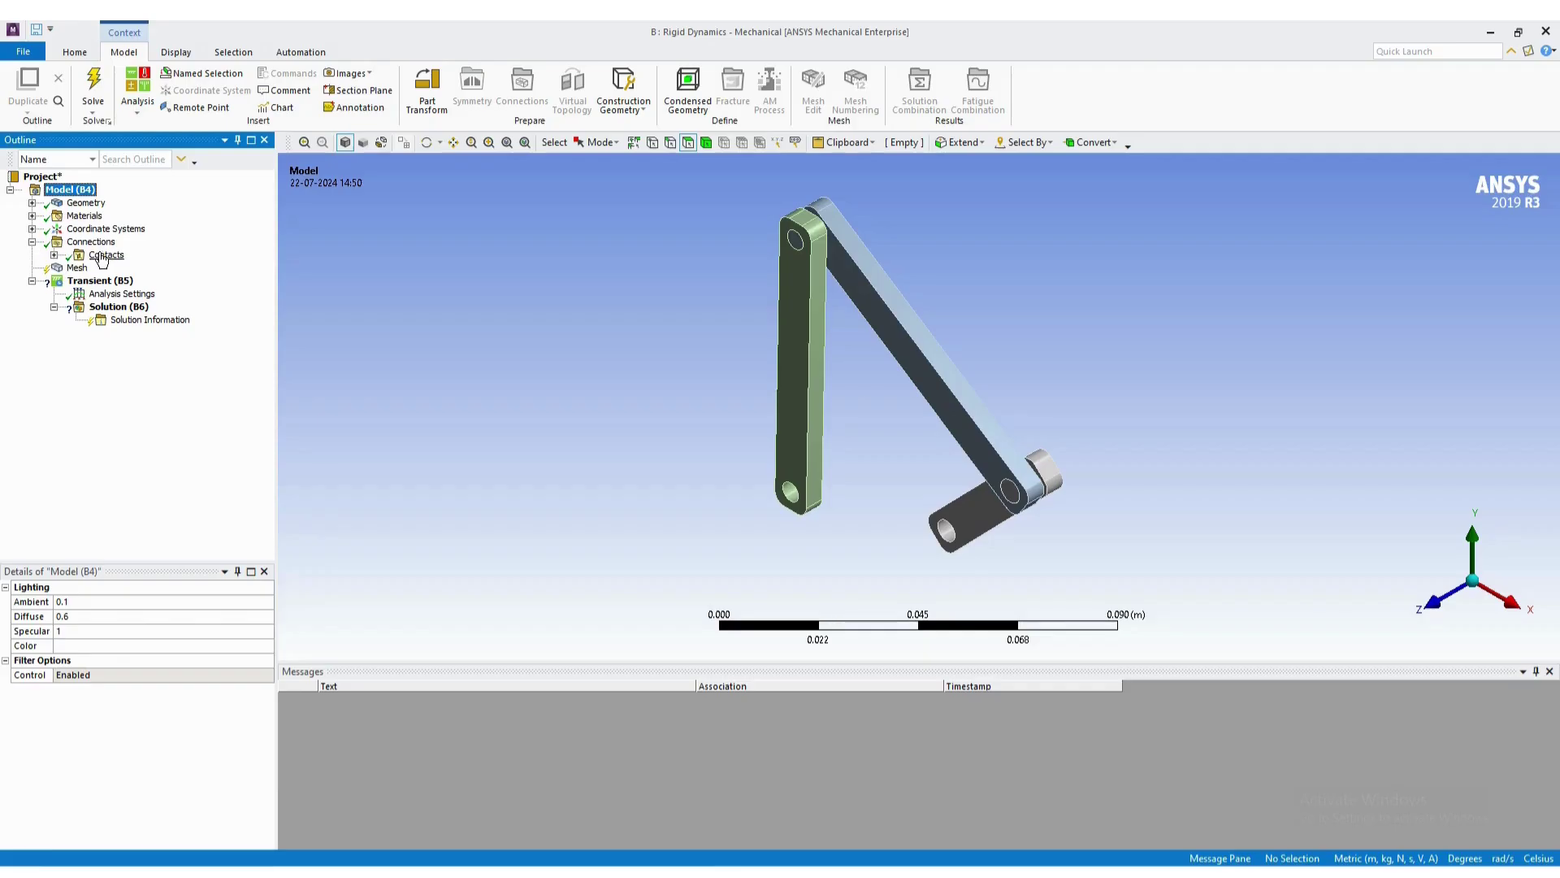
# Delete the Contacts group under Connections.
pyautogui.click(104, 256)
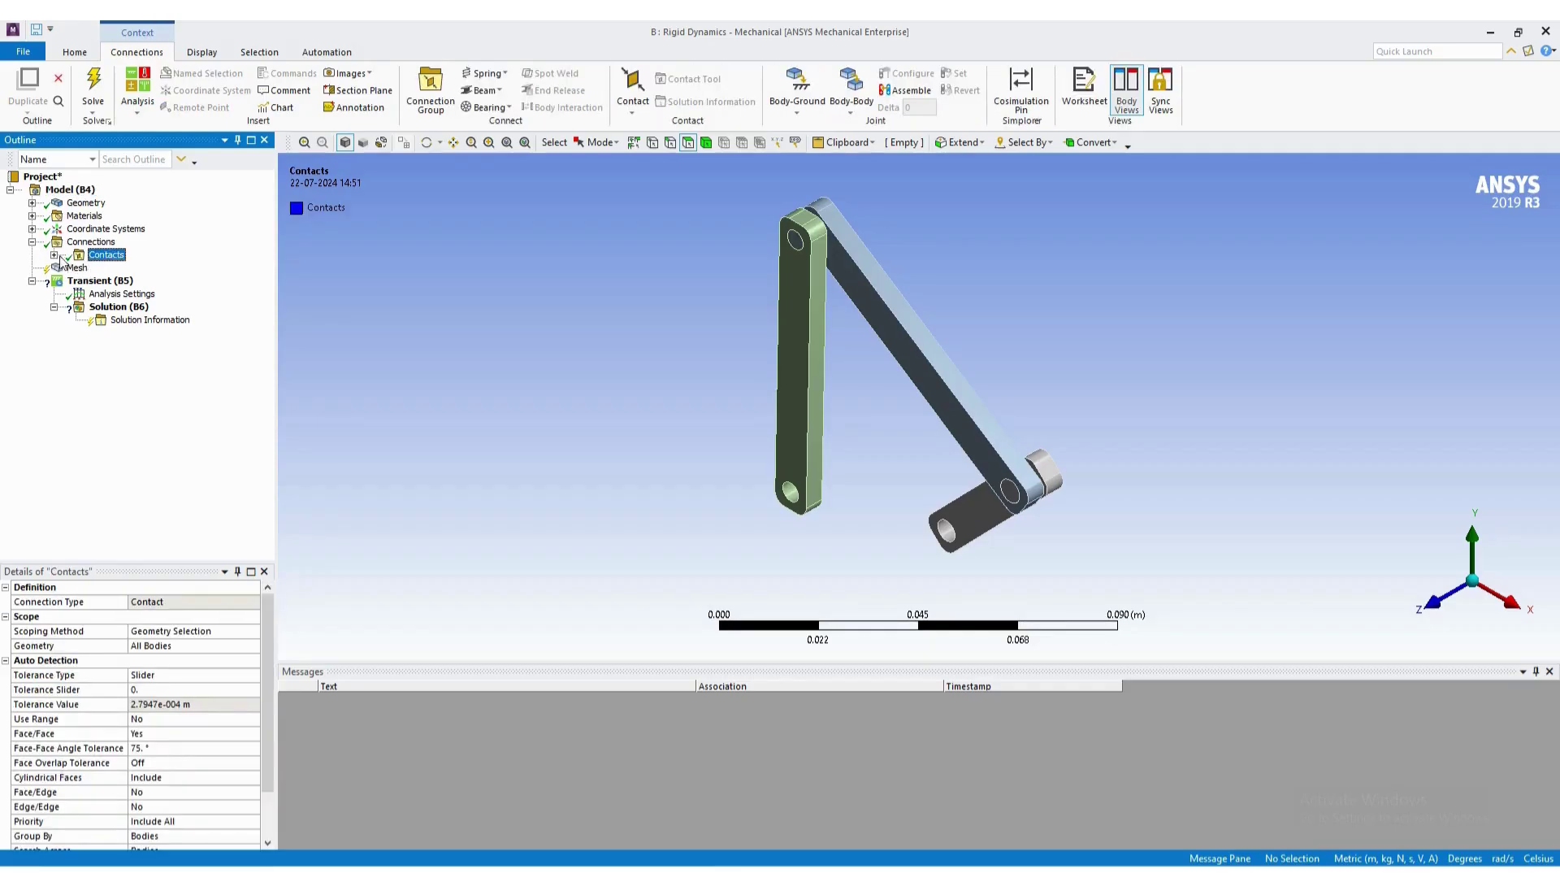
pyautogui.rightClick(110, 258)
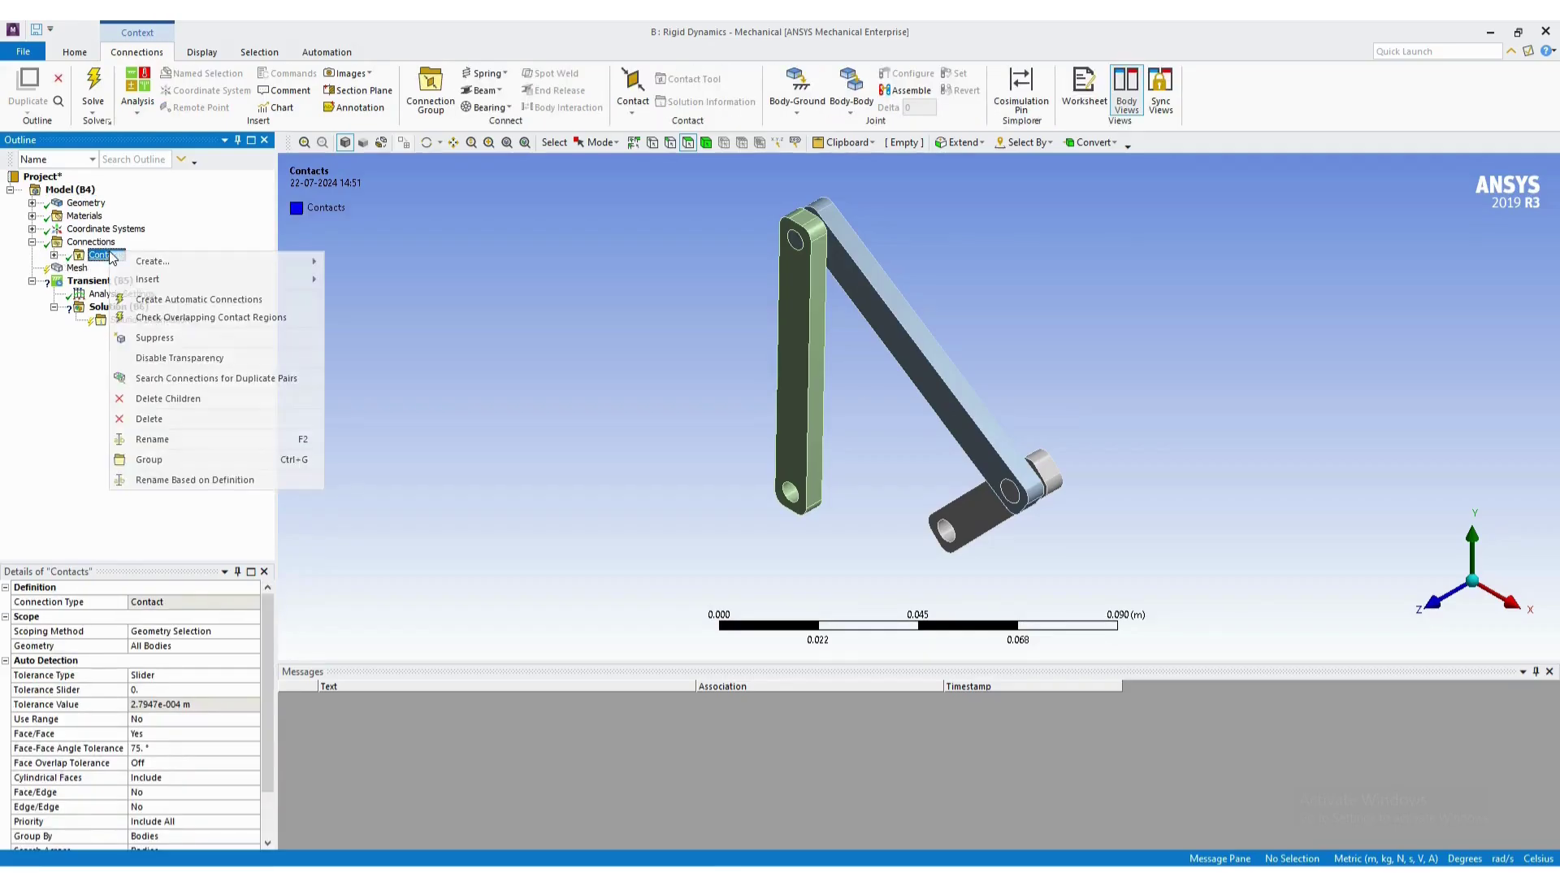
pyautogui.click(163, 418)
pyautogui.click(784, 509)
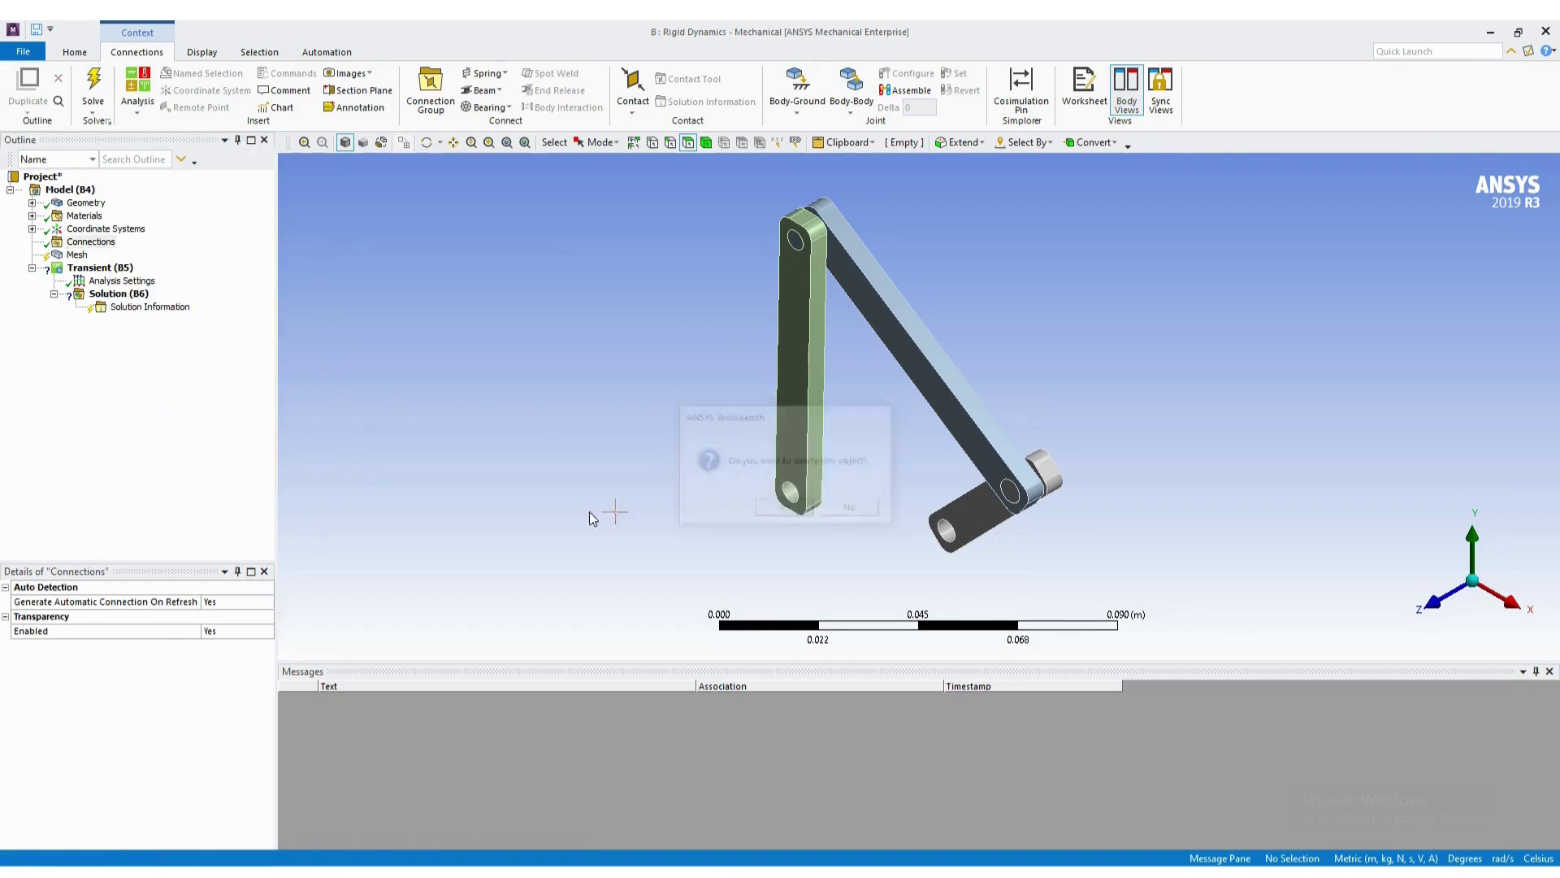
# Add a body-ground revolute joint with its mobile scope on the hole face at the short crank's free end.
pyautogui.click(87, 243)
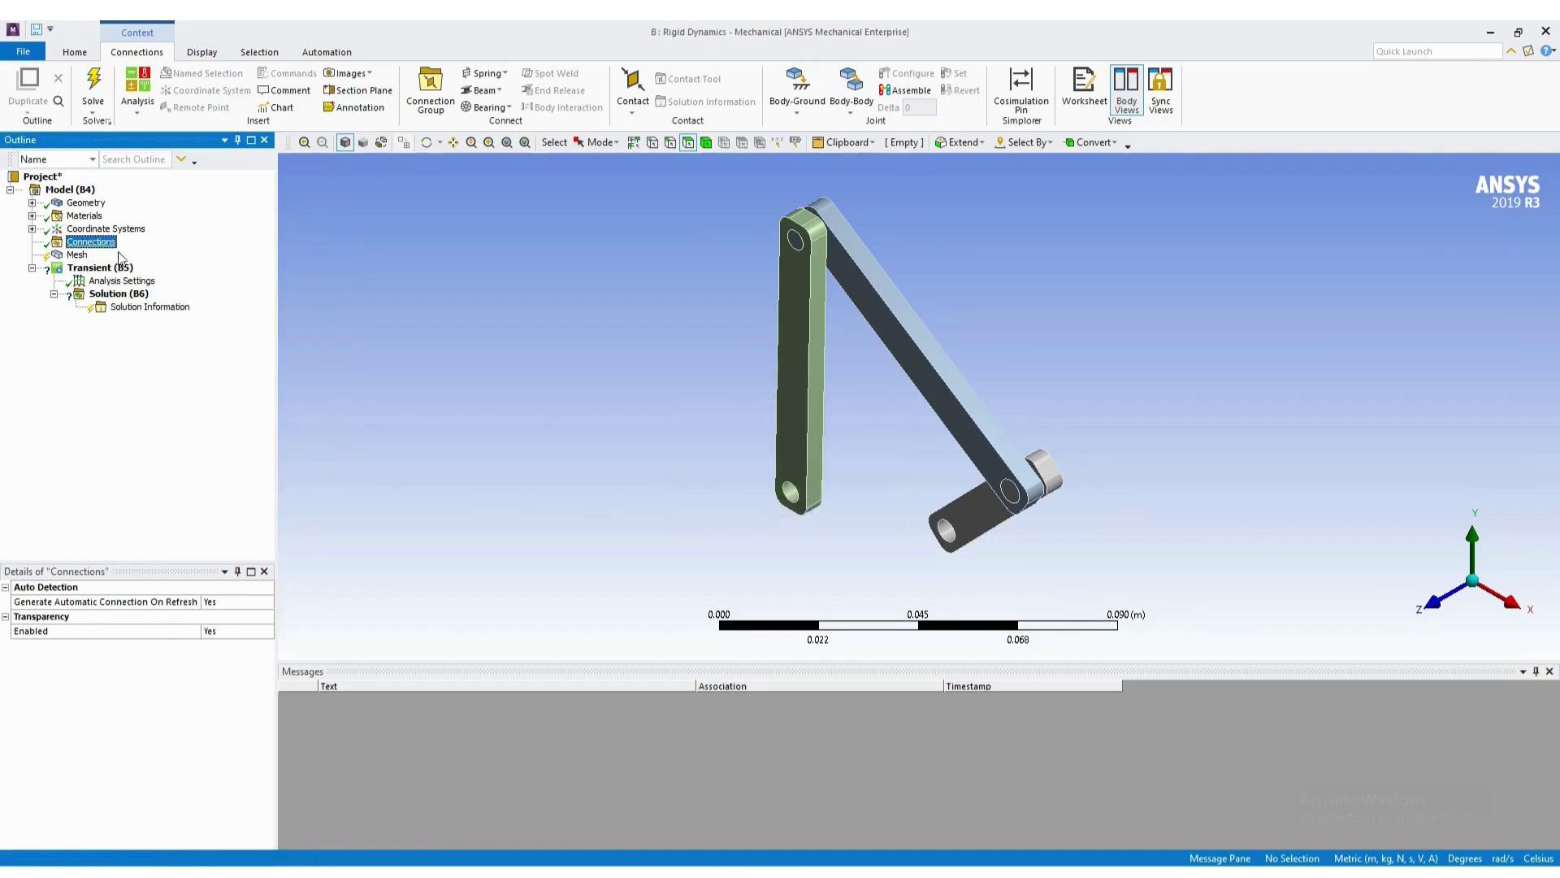
pyautogui.click(797, 88)
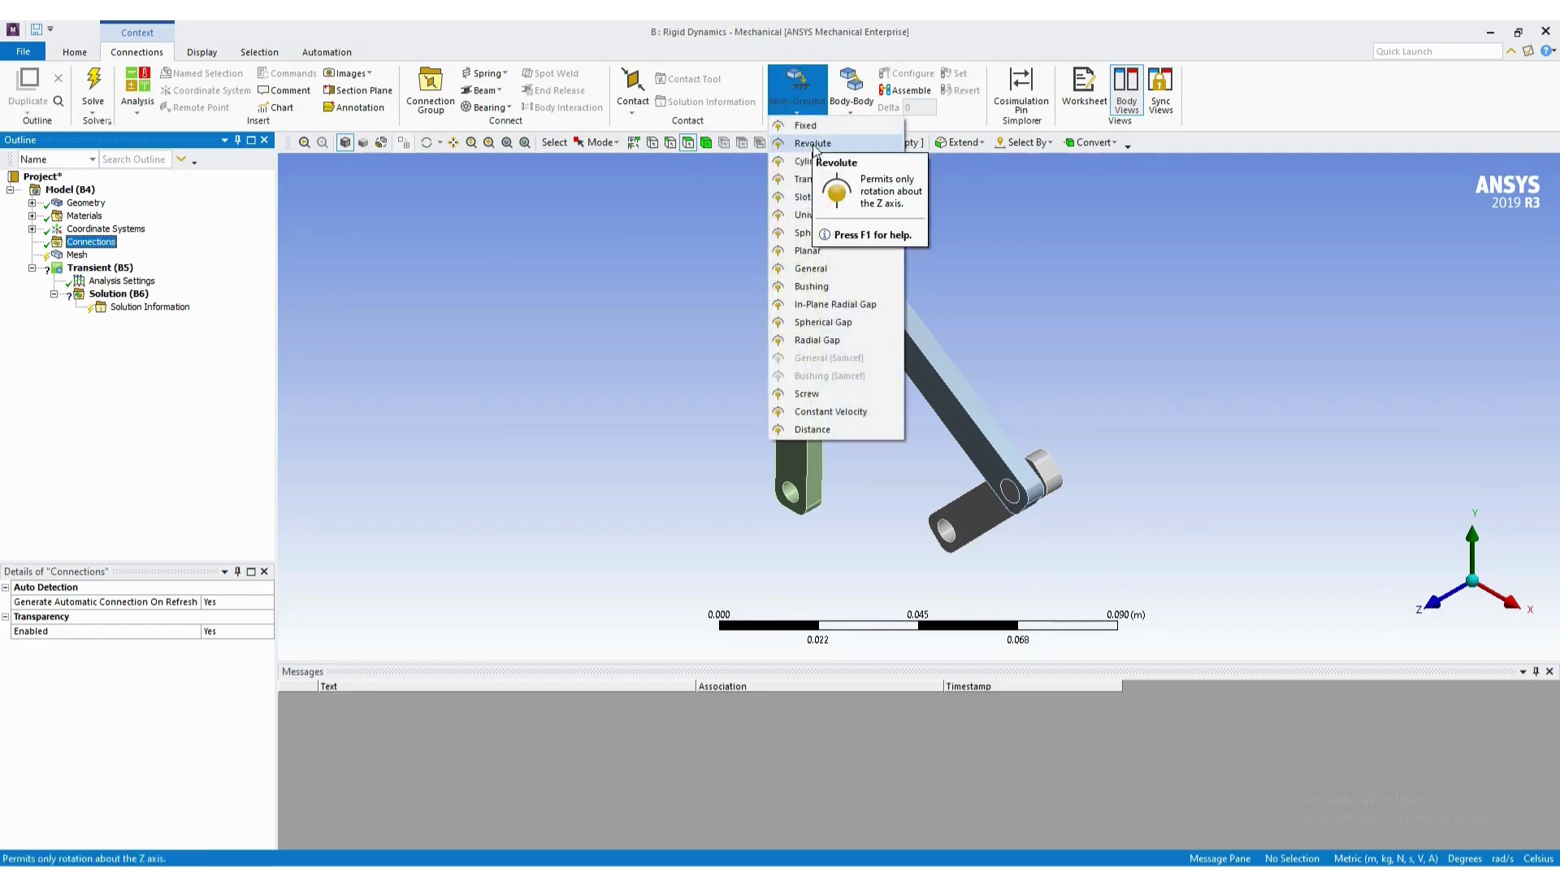
pyautogui.click(811, 145)
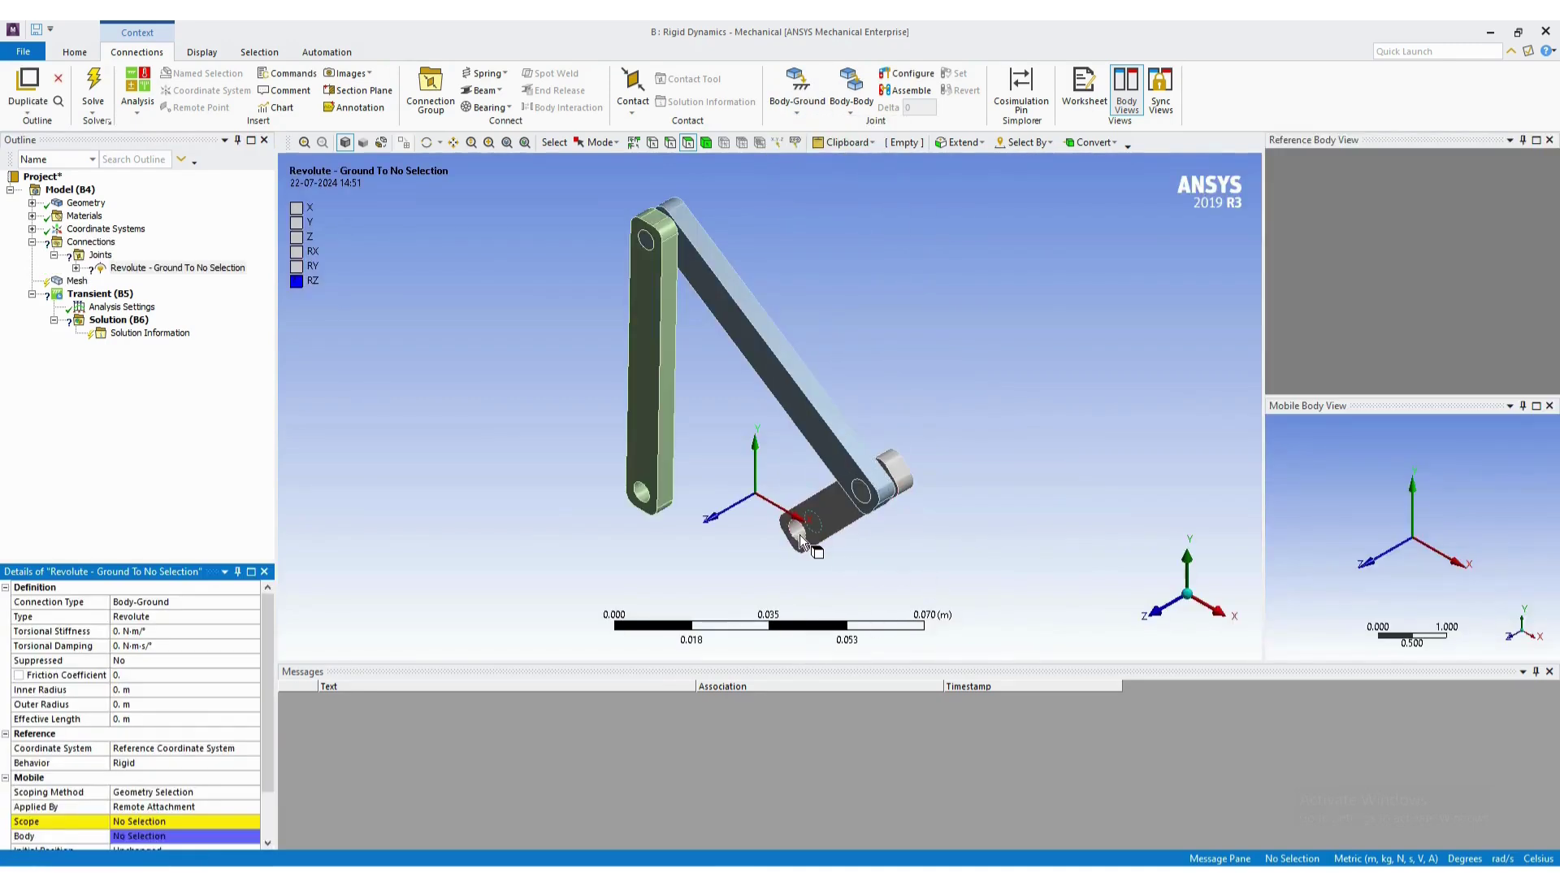
pyautogui.click(796, 533)
pyautogui.click(154, 821)
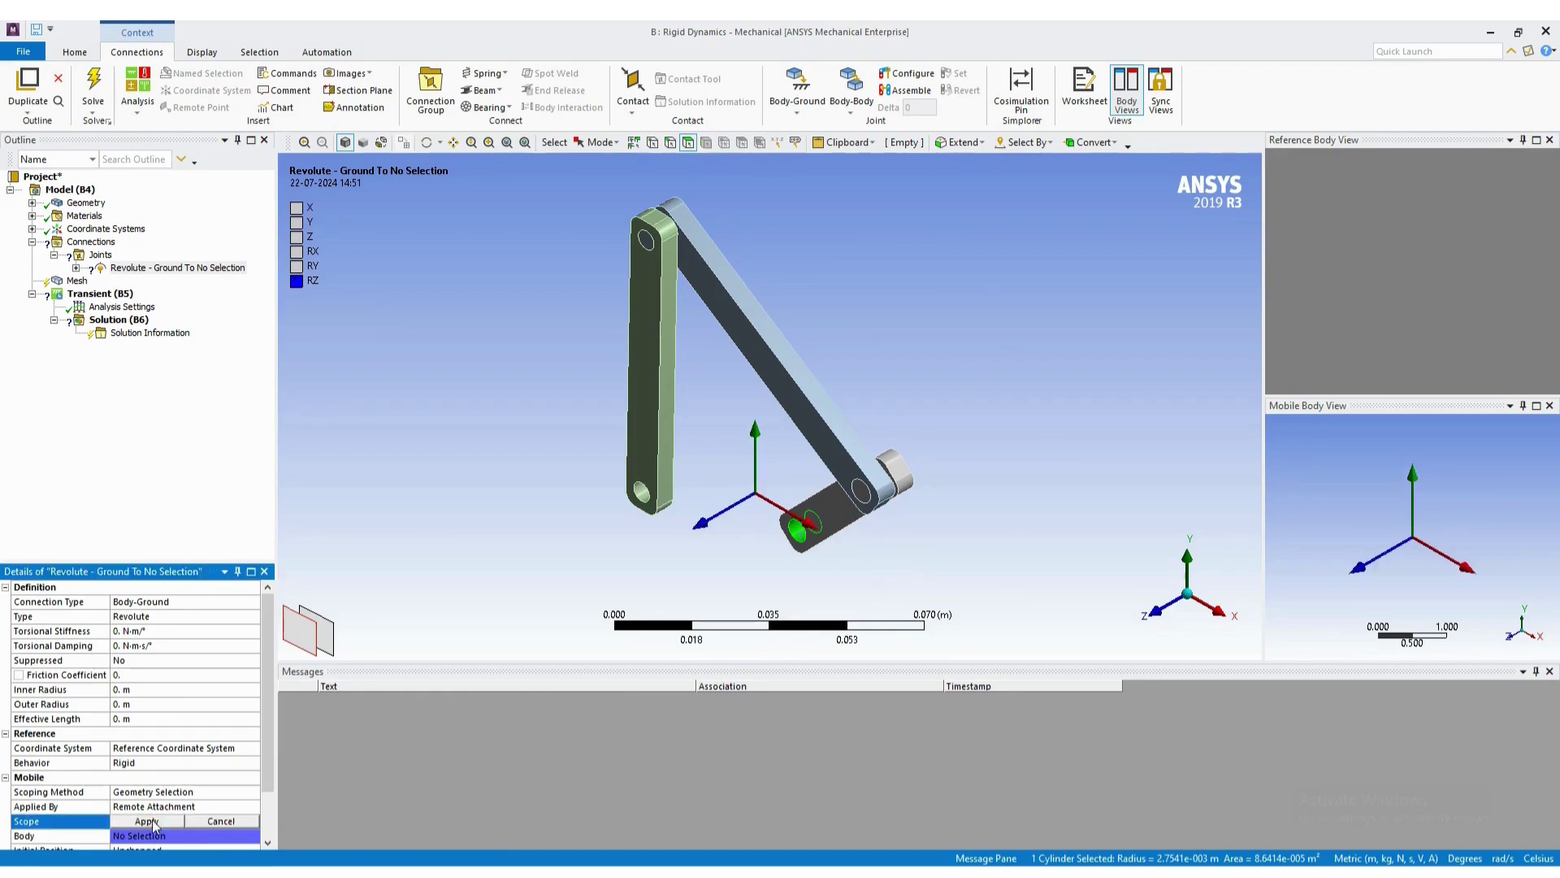
pyautogui.click(145, 807)
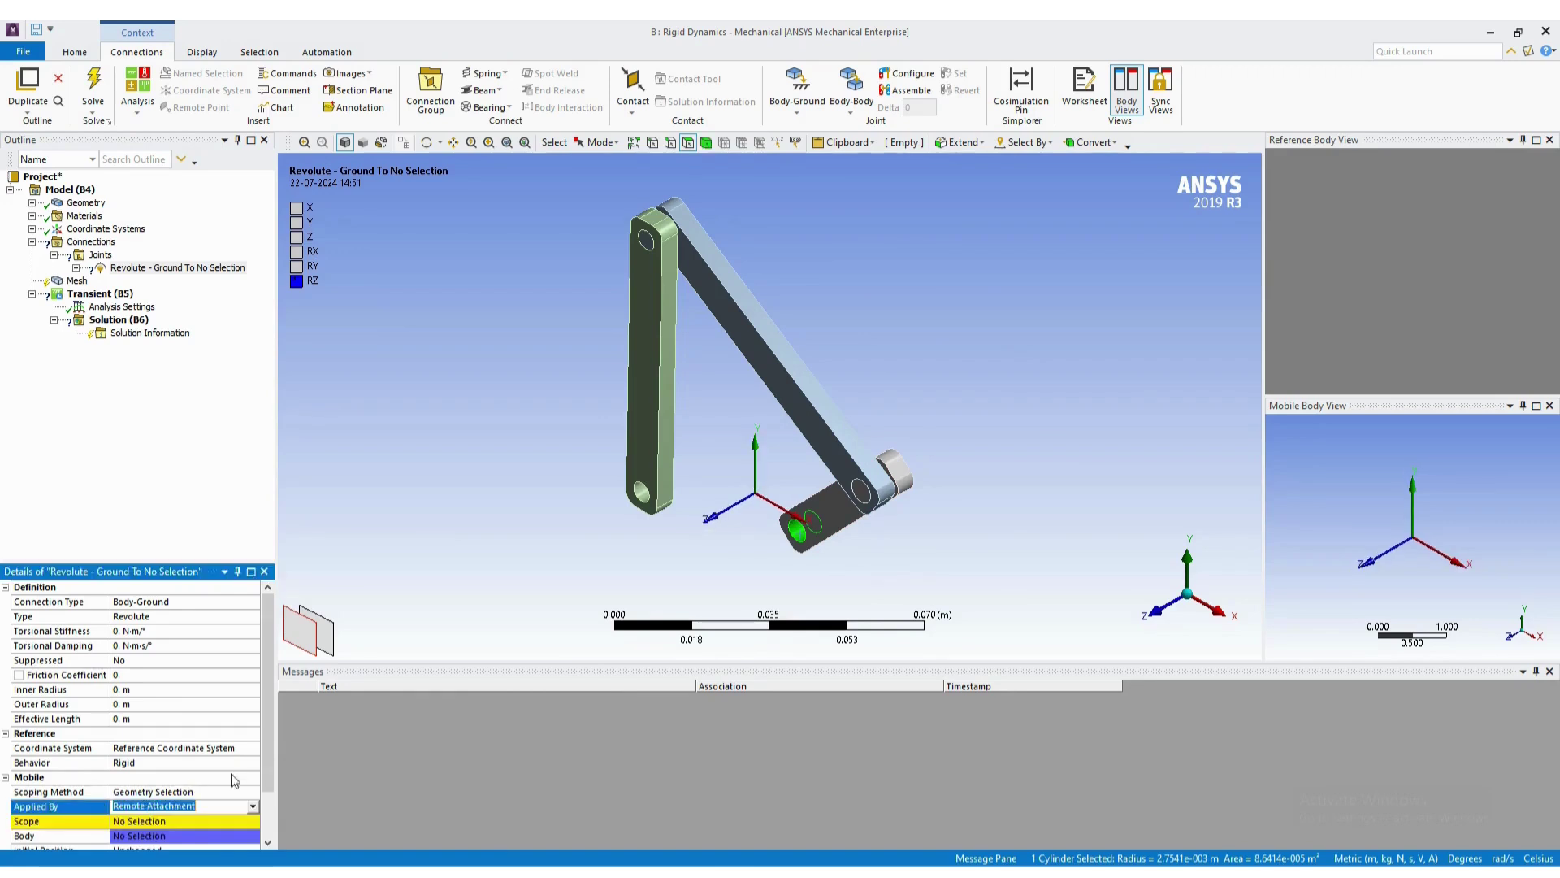
pyautogui.click(140, 823)
pyautogui.click(146, 821)
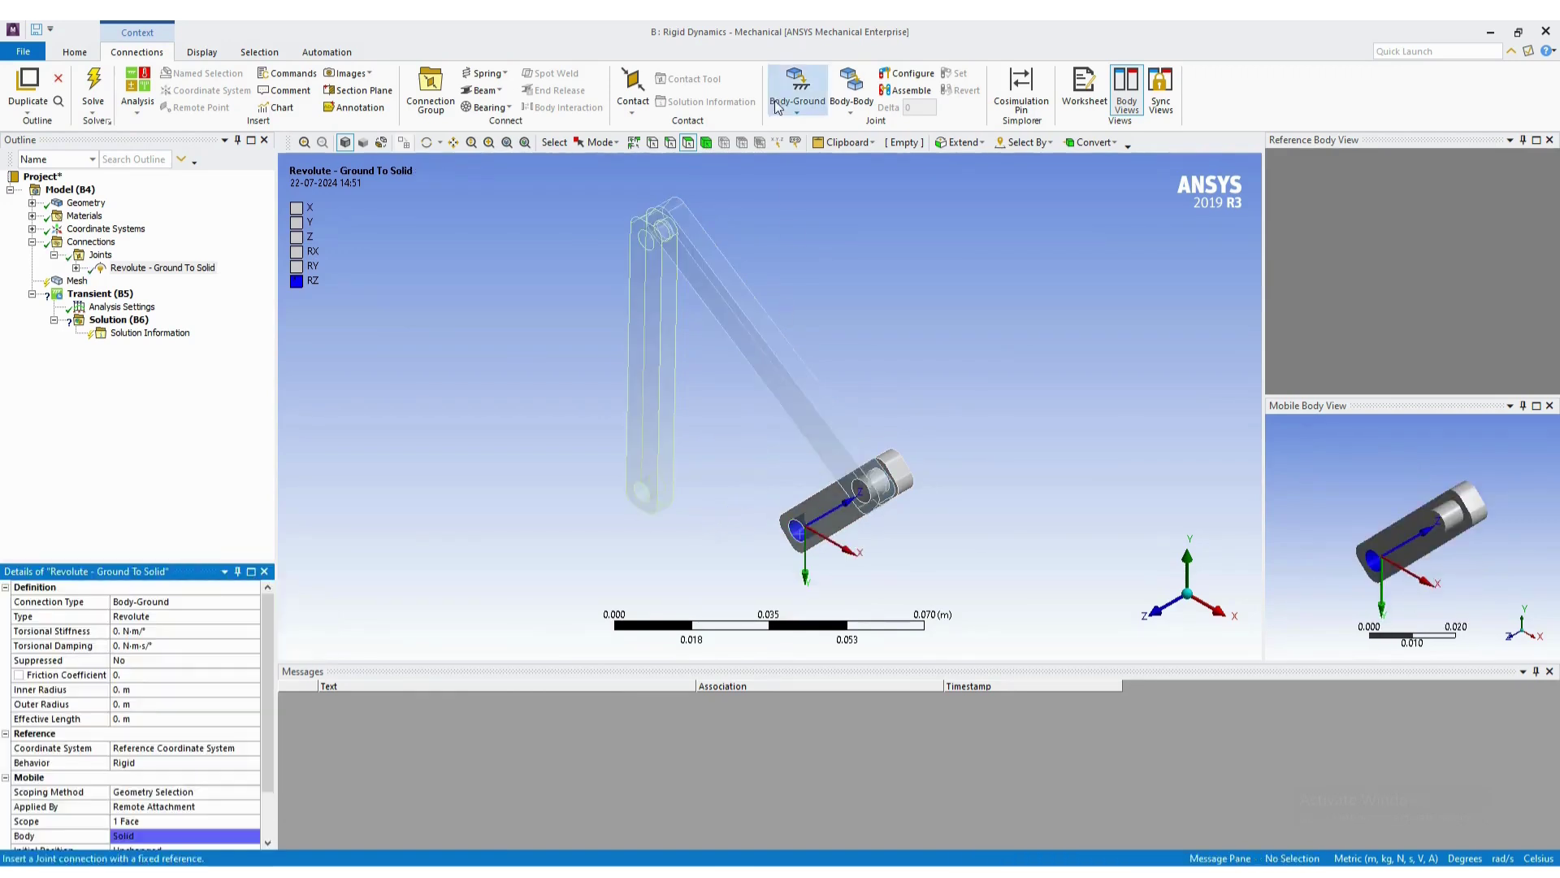
# Add a second body-ground revolute joint with its mobile scope on the upright green link's lower hole face.
pyautogui.click(91, 243)
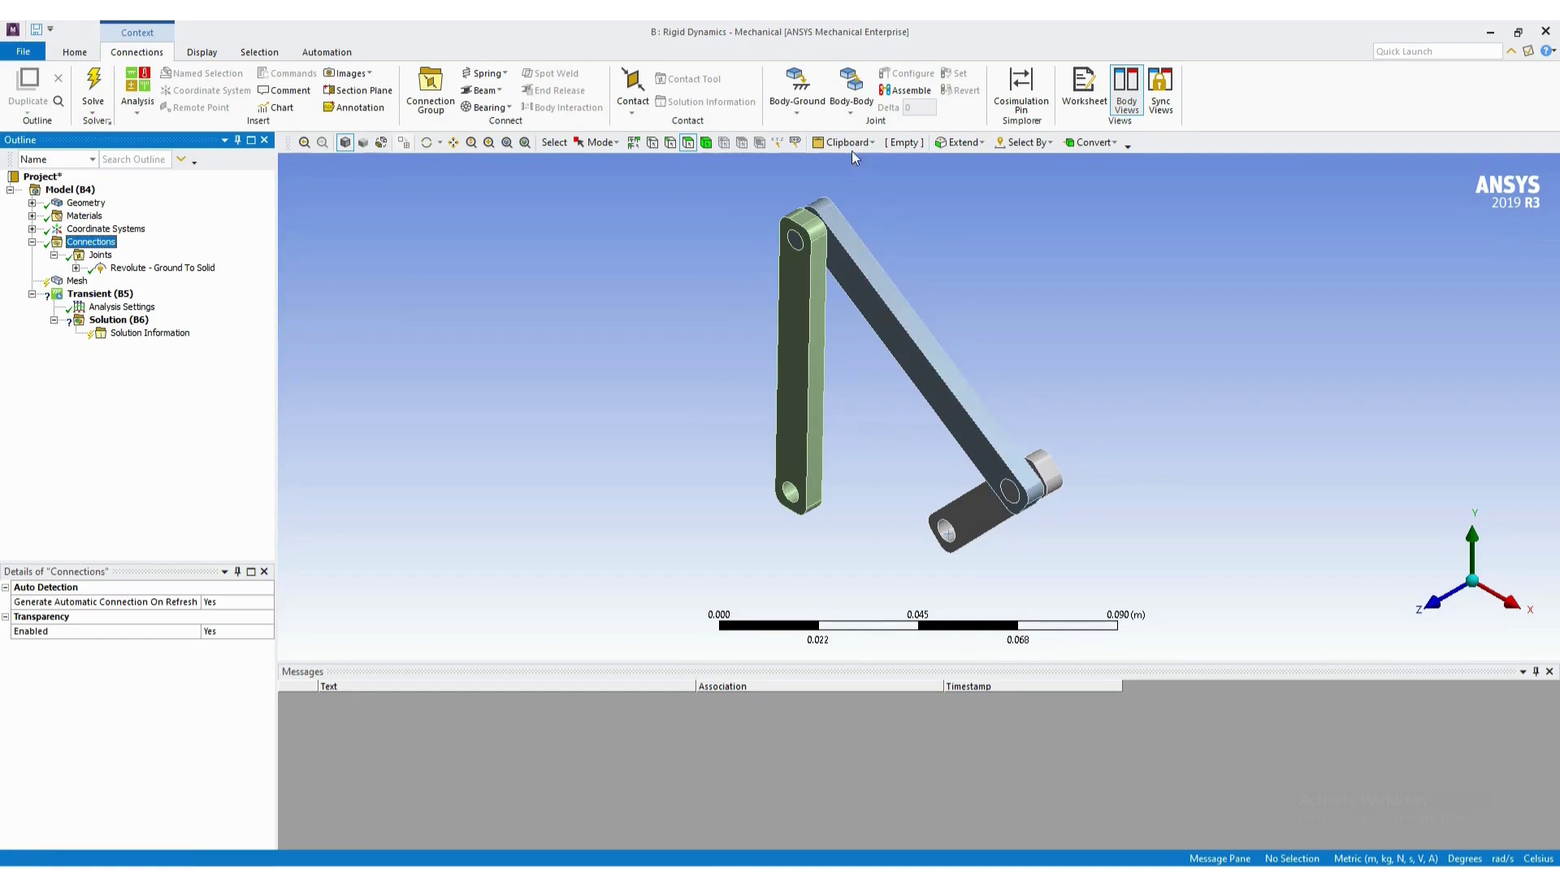
pyautogui.click(855, 111)
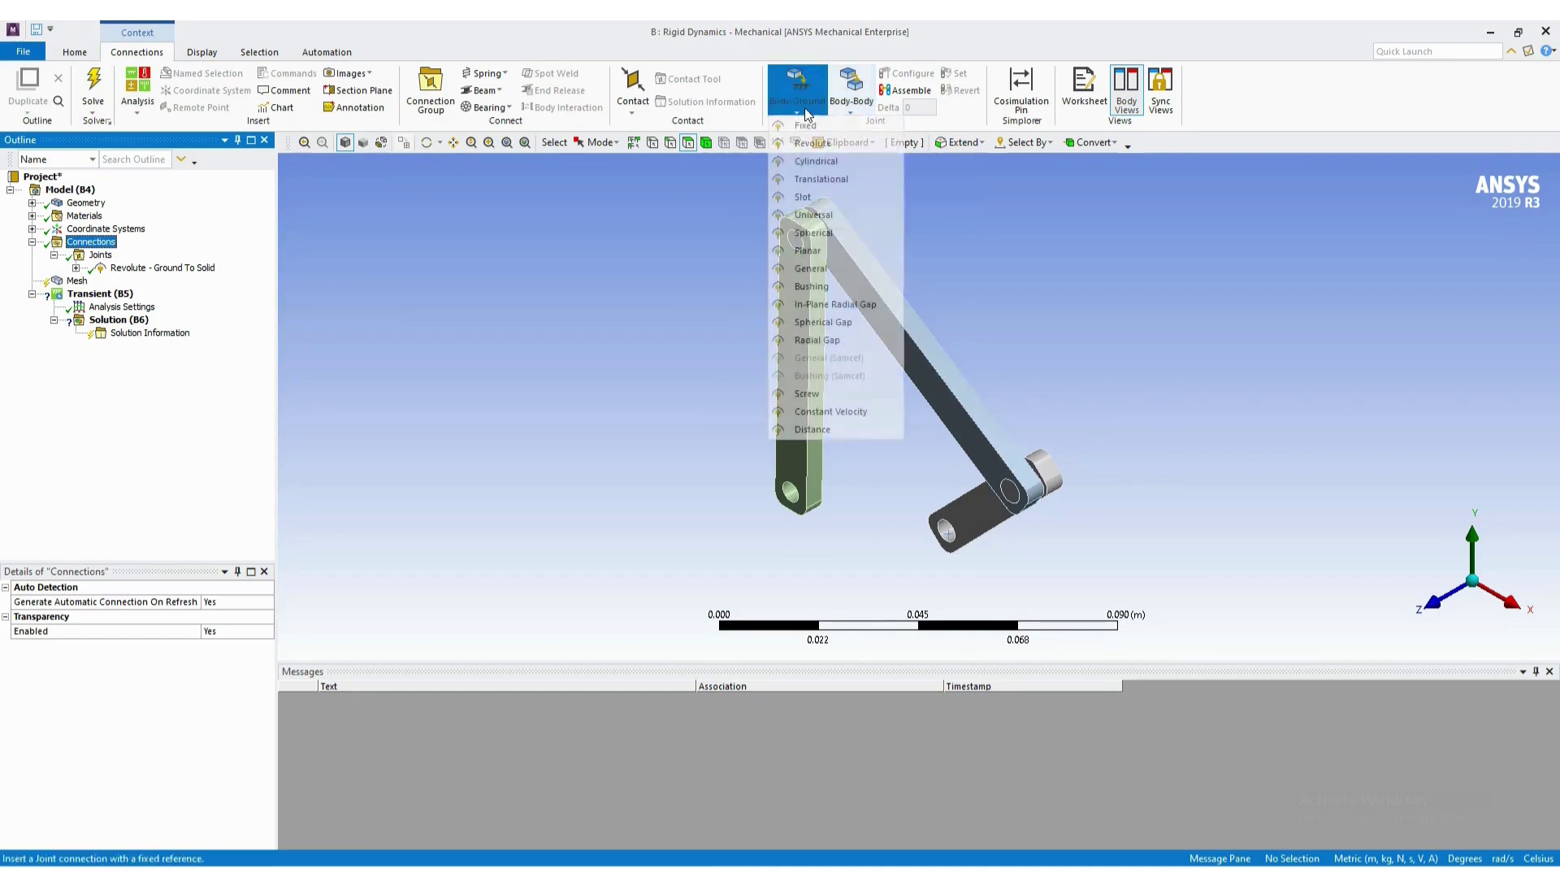
pyautogui.click(812, 146)
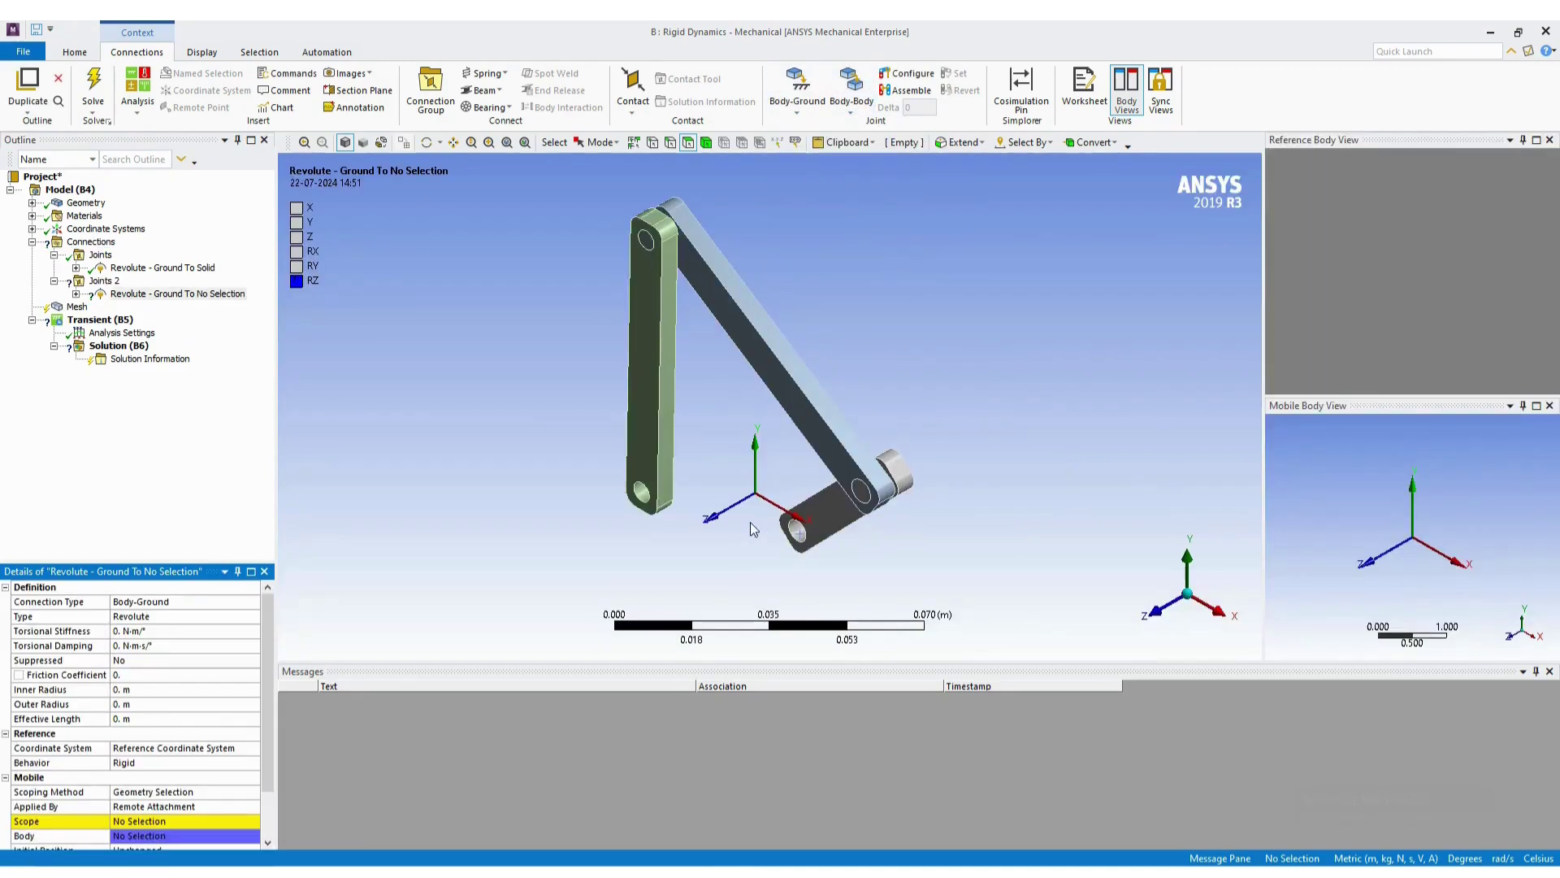
pyautogui.click(642, 493)
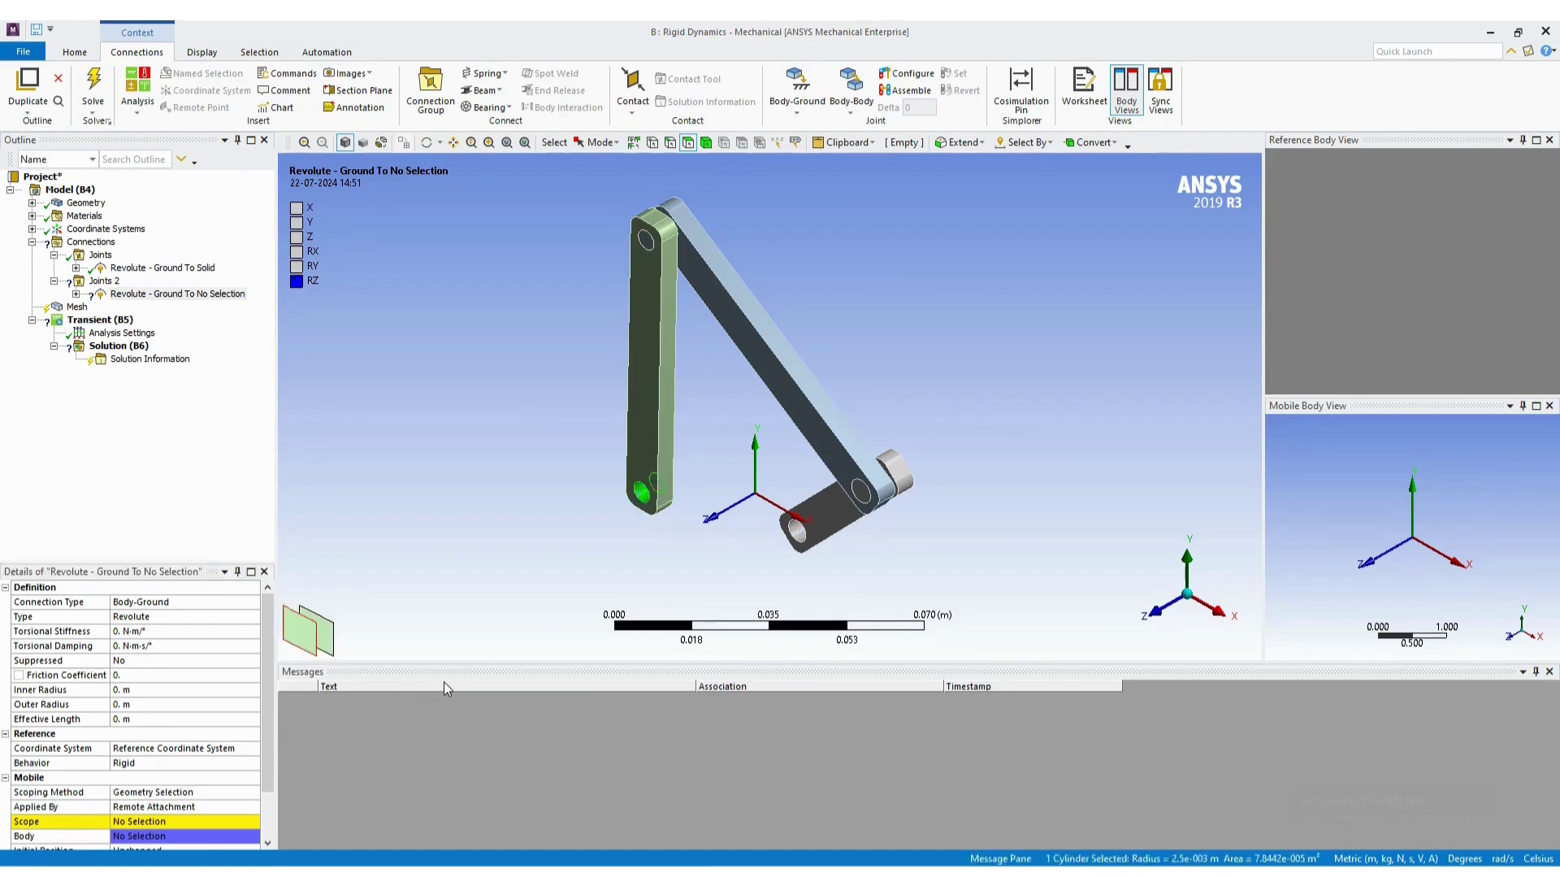
pyautogui.click(159, 822)
pyautogui.click(134, 822)
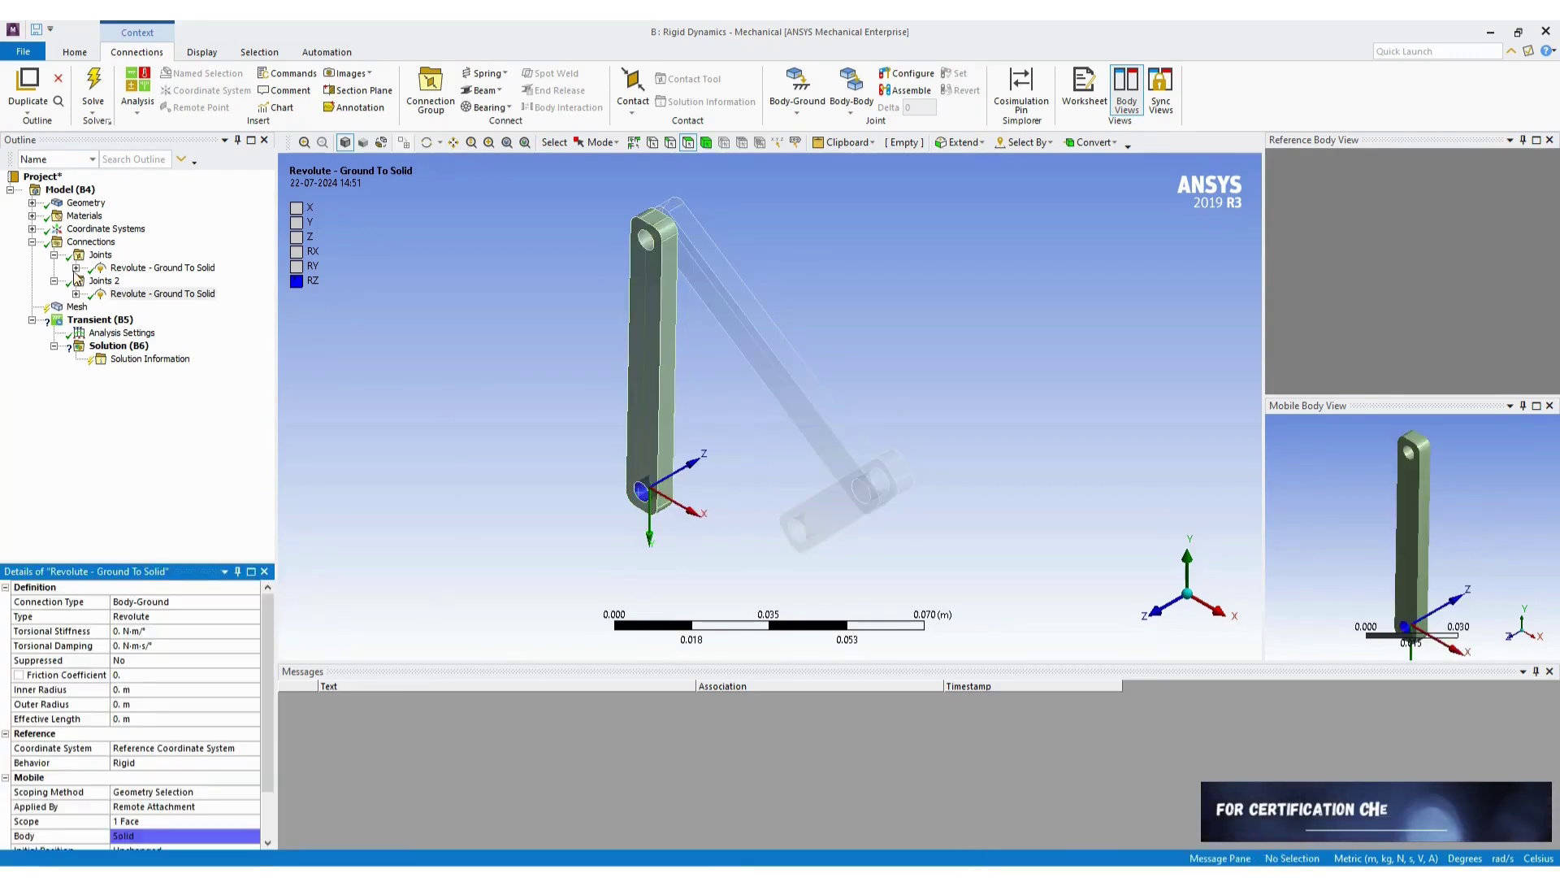
# Add a body-body revolute joint and set its reference scope to the short crank's cylindrical pin face.
pyautogui.click(91, 242)
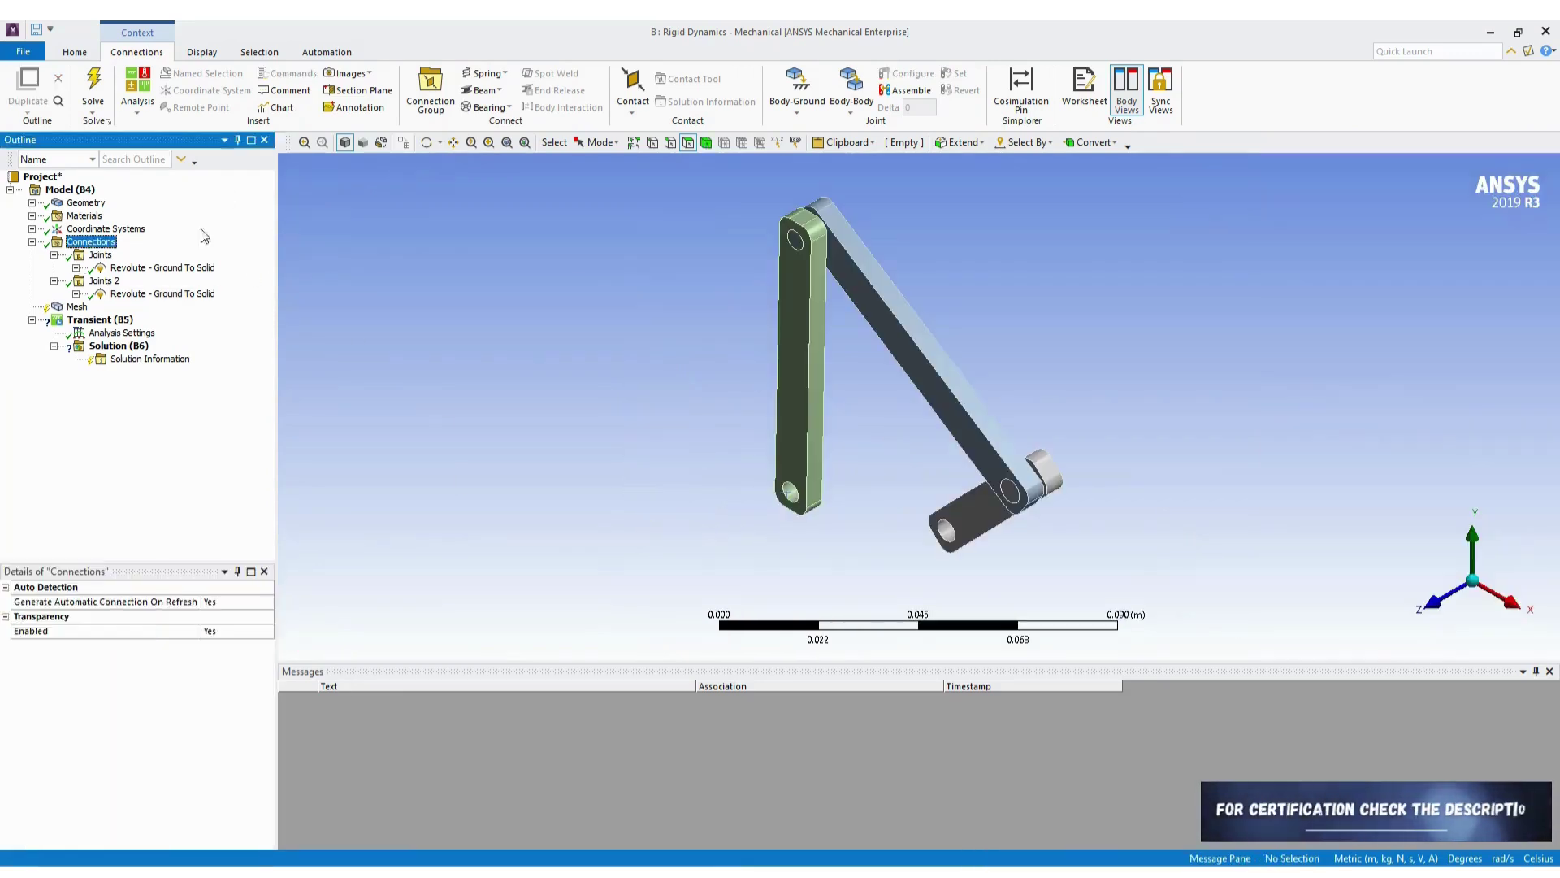
pyautogui.click(850, 96)
pyautogui.click(866, 145)
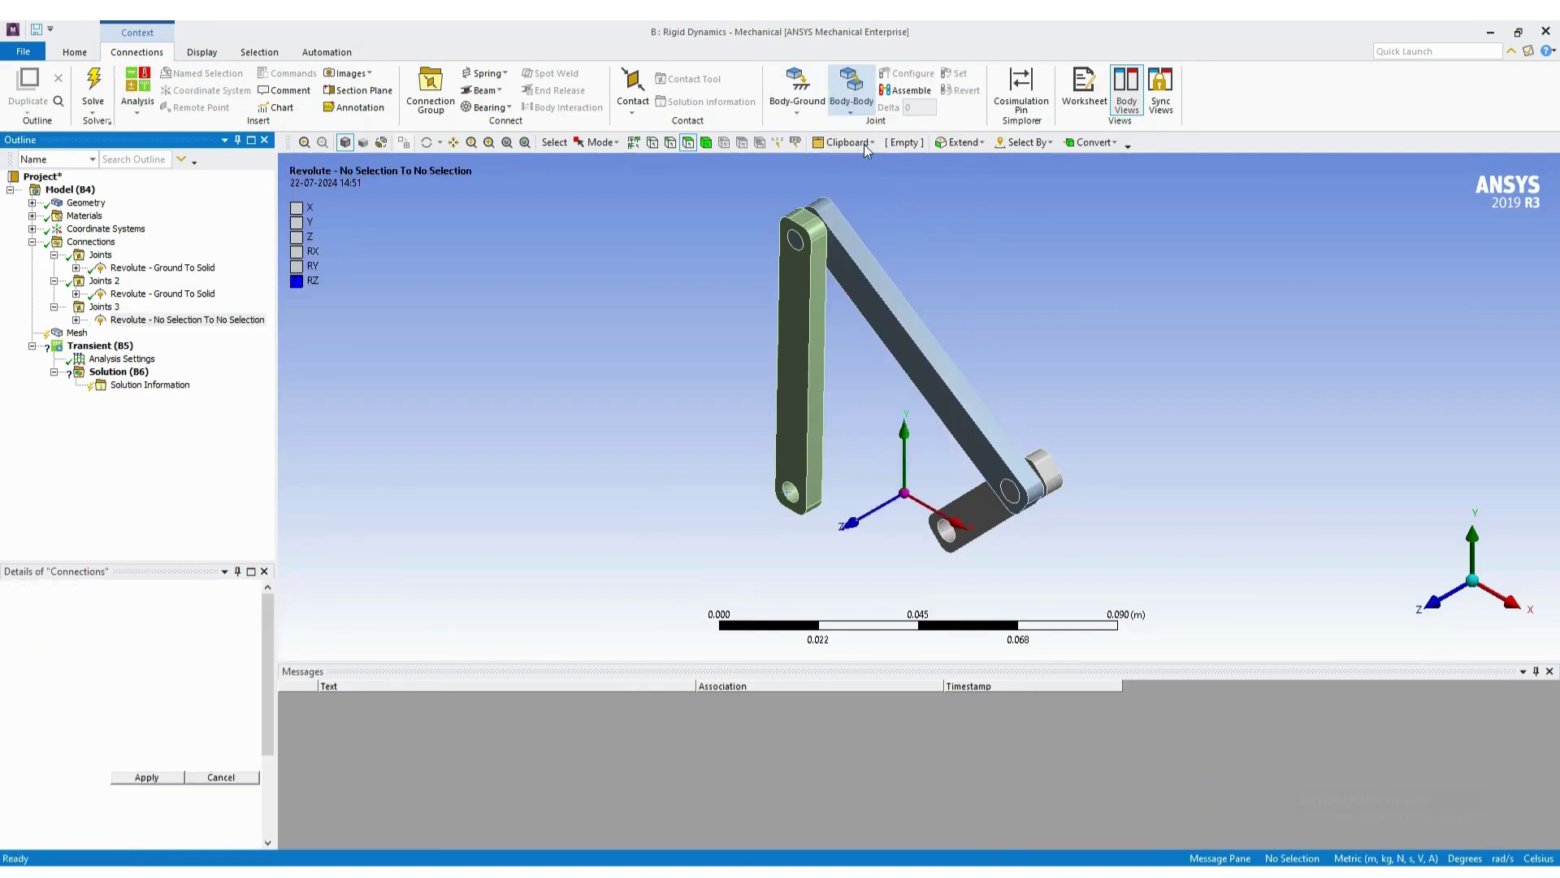
pyautogui.scroll(3, 845, 519)
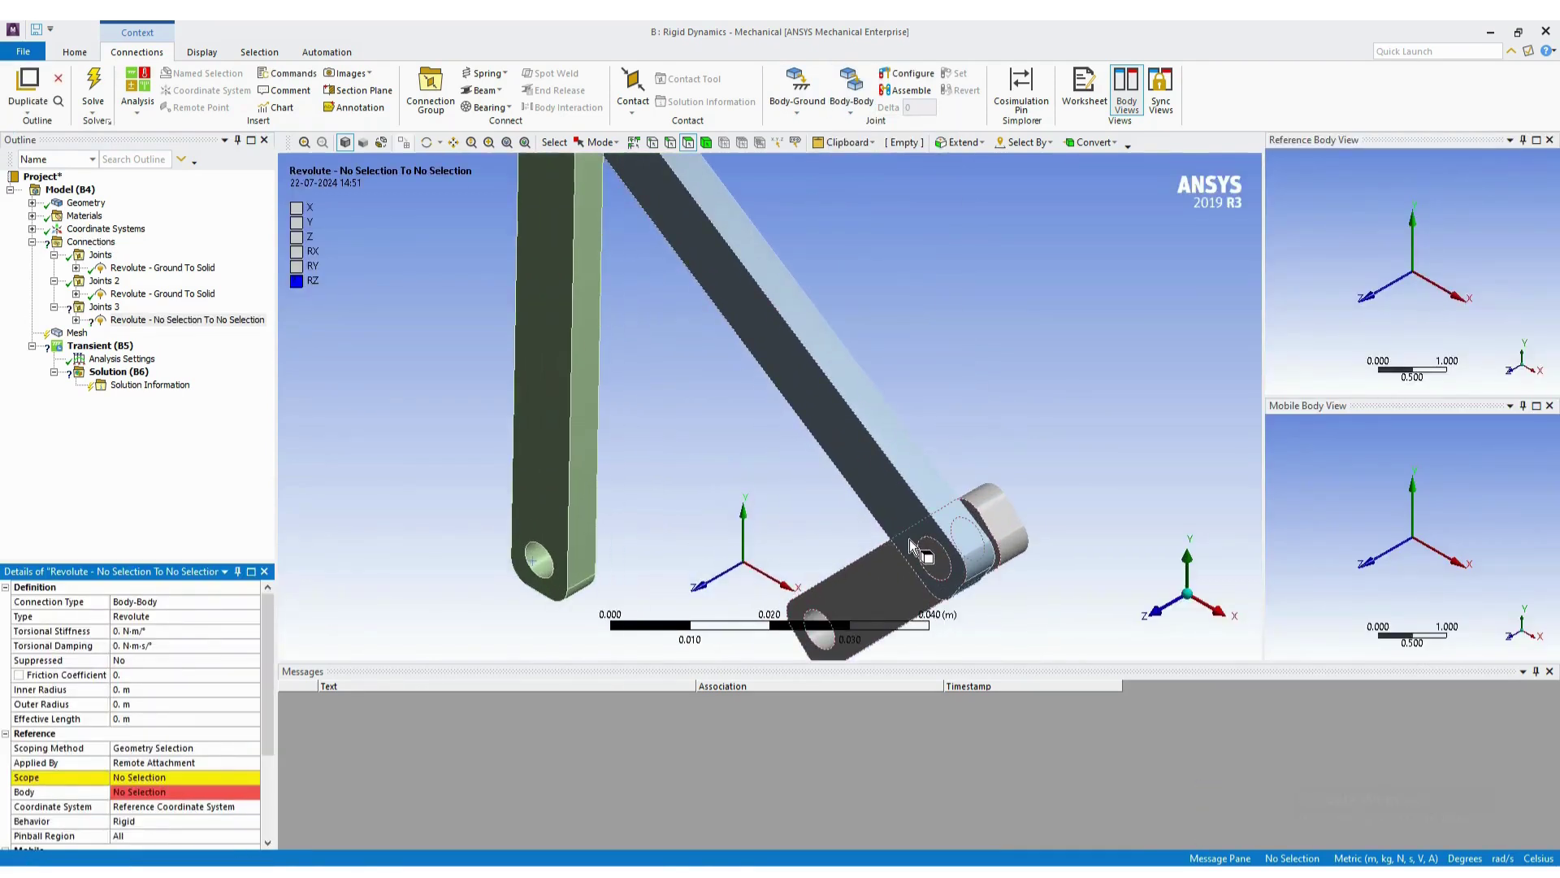
pyautogui.moveTo(930, 532); pyautogui.dragTo(898, 509, button='middle')
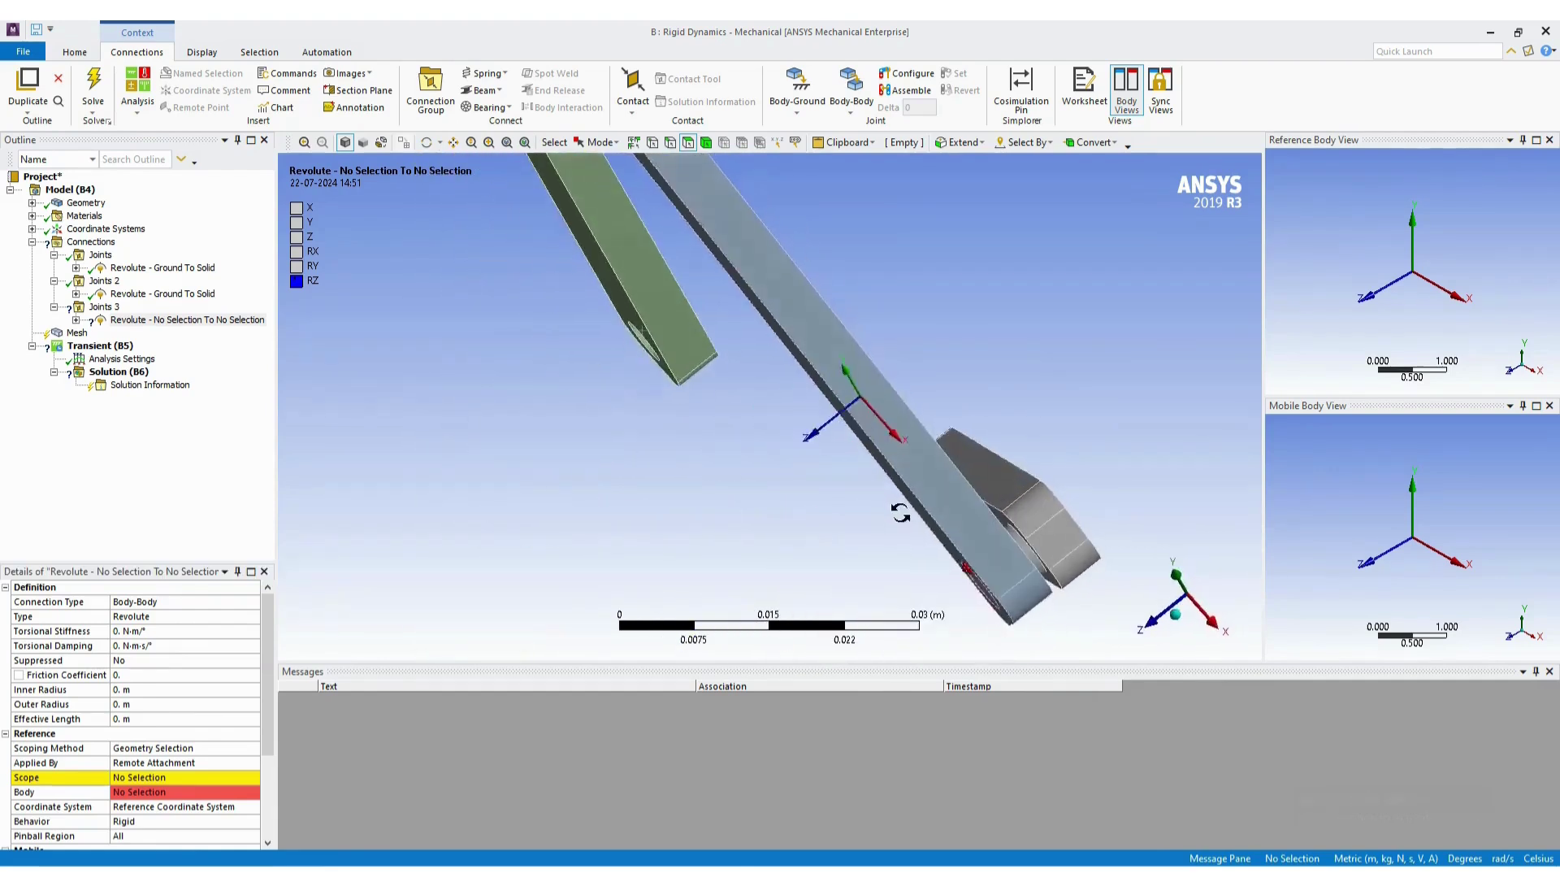
pyautogui.scroll(2, 1048, 611)
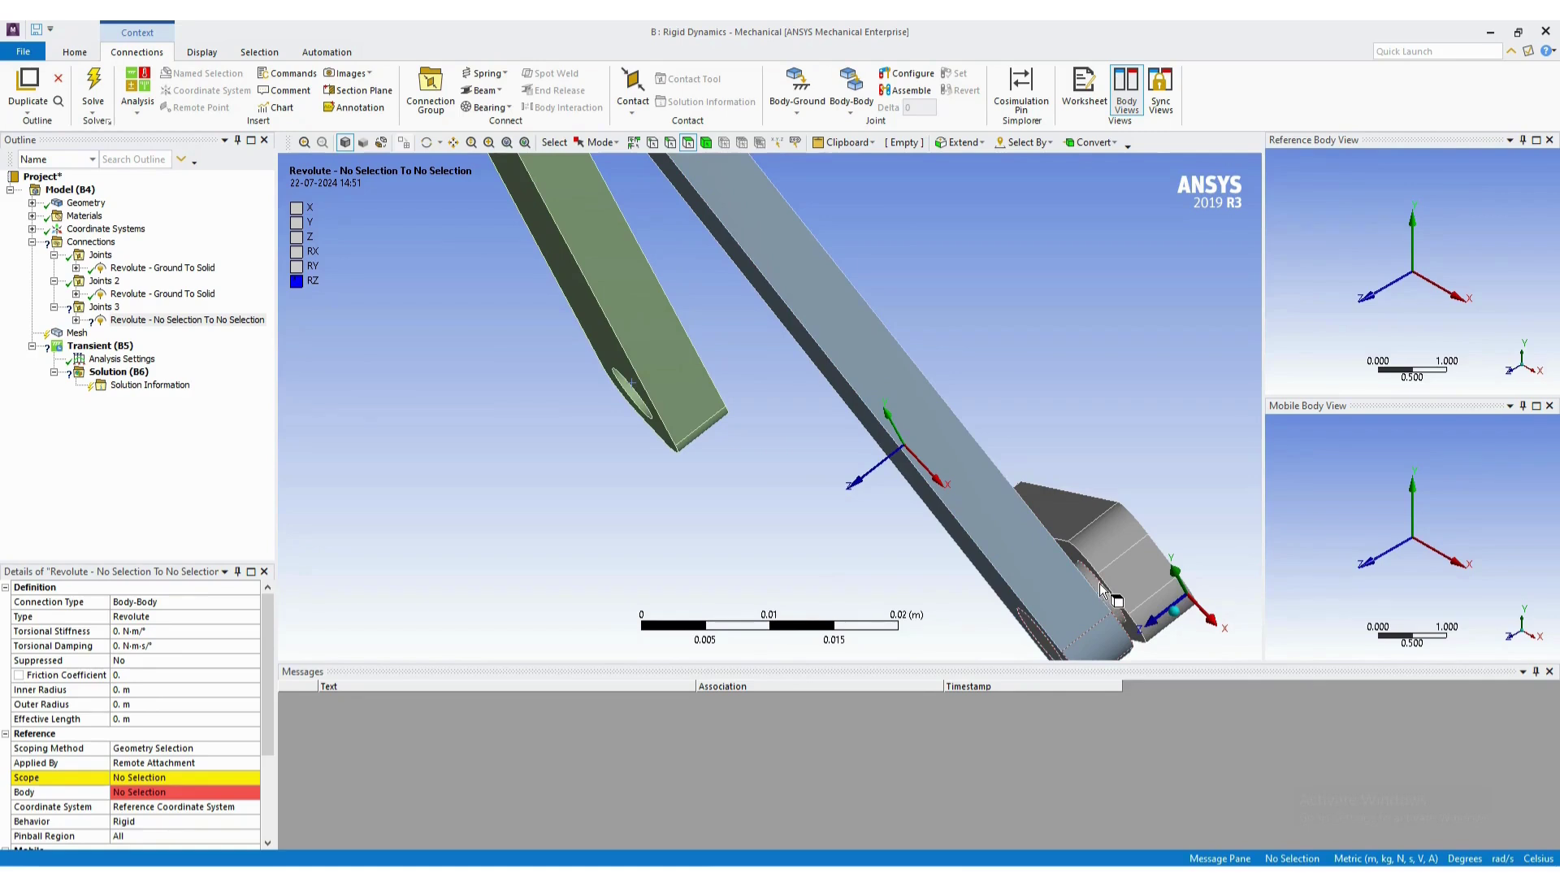
pyautogui.click(1099, 583)
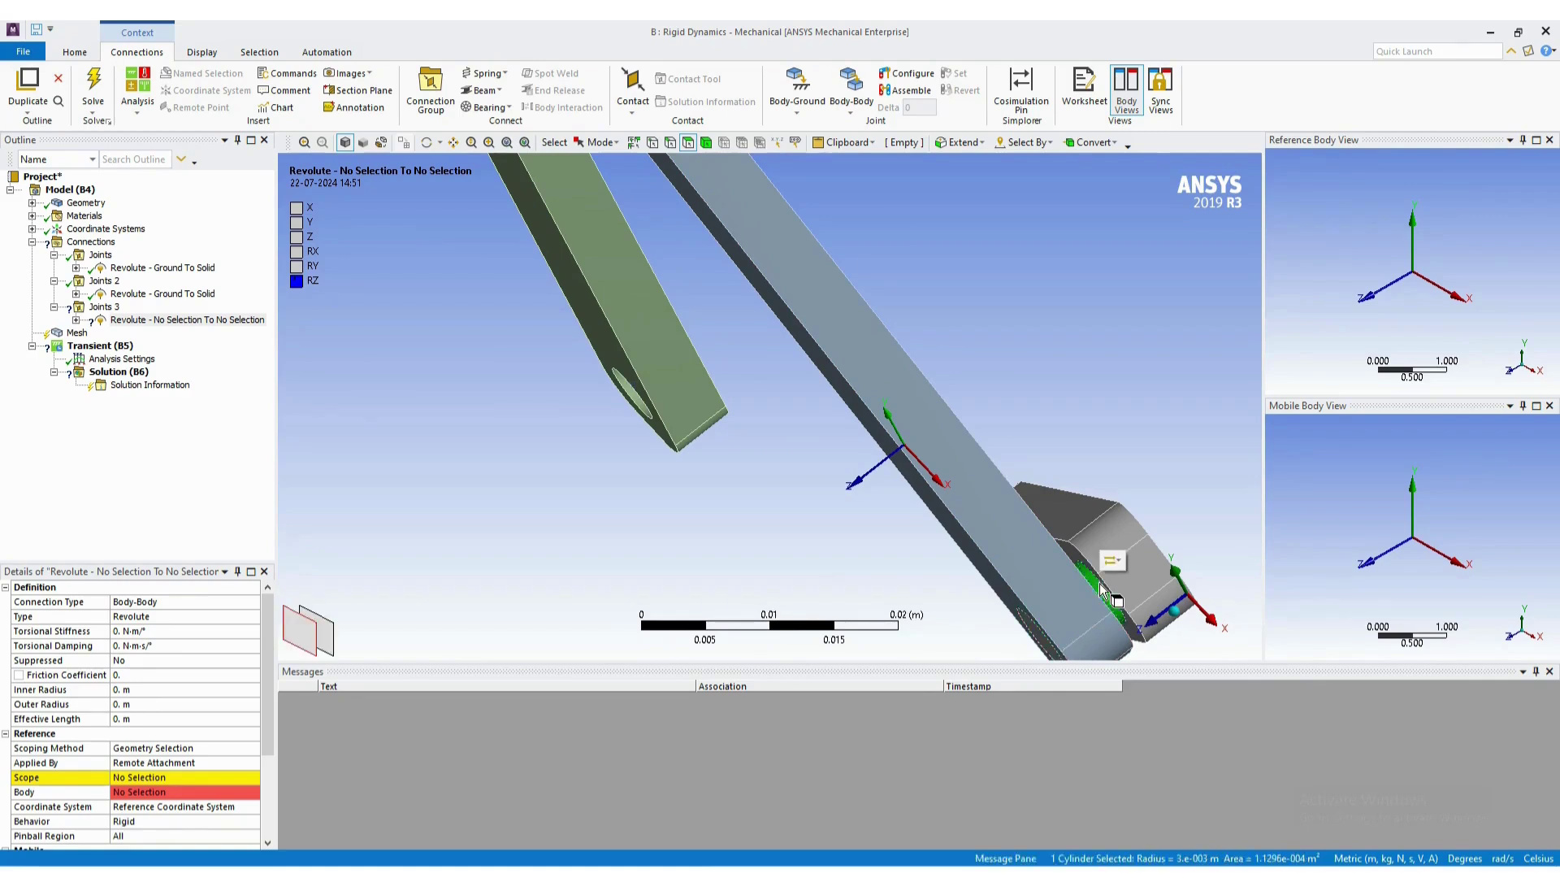
pyautogui.click(157, 779)
pyautogui.click(146, 777)
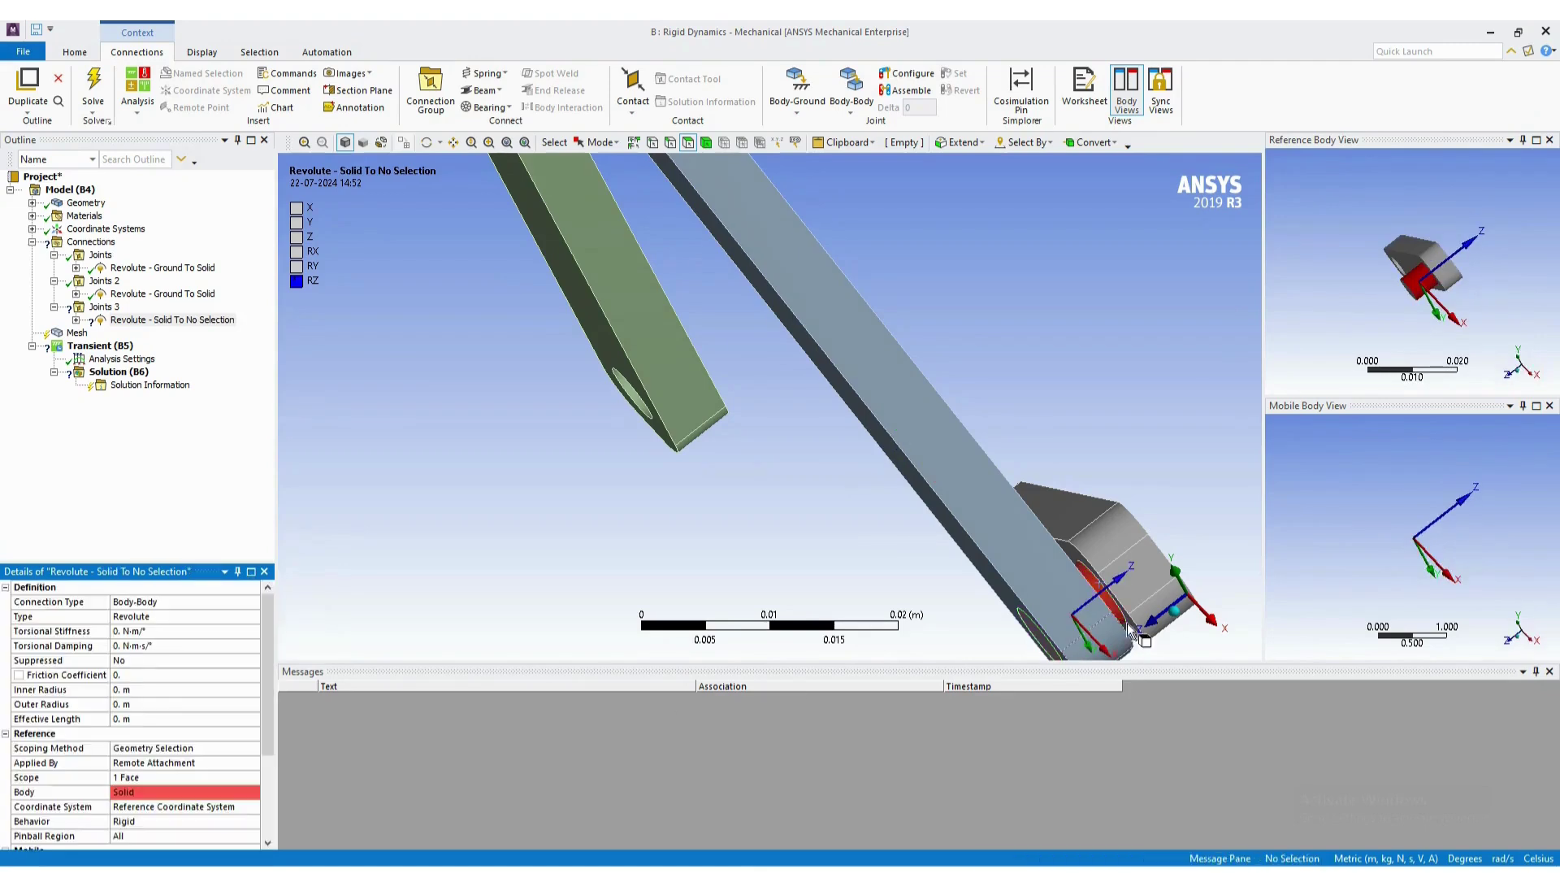
# Hide the first solid under Geometry, the short crank, to expose the connecting link's hole.
pyautogui.rightClick(1108, 542)
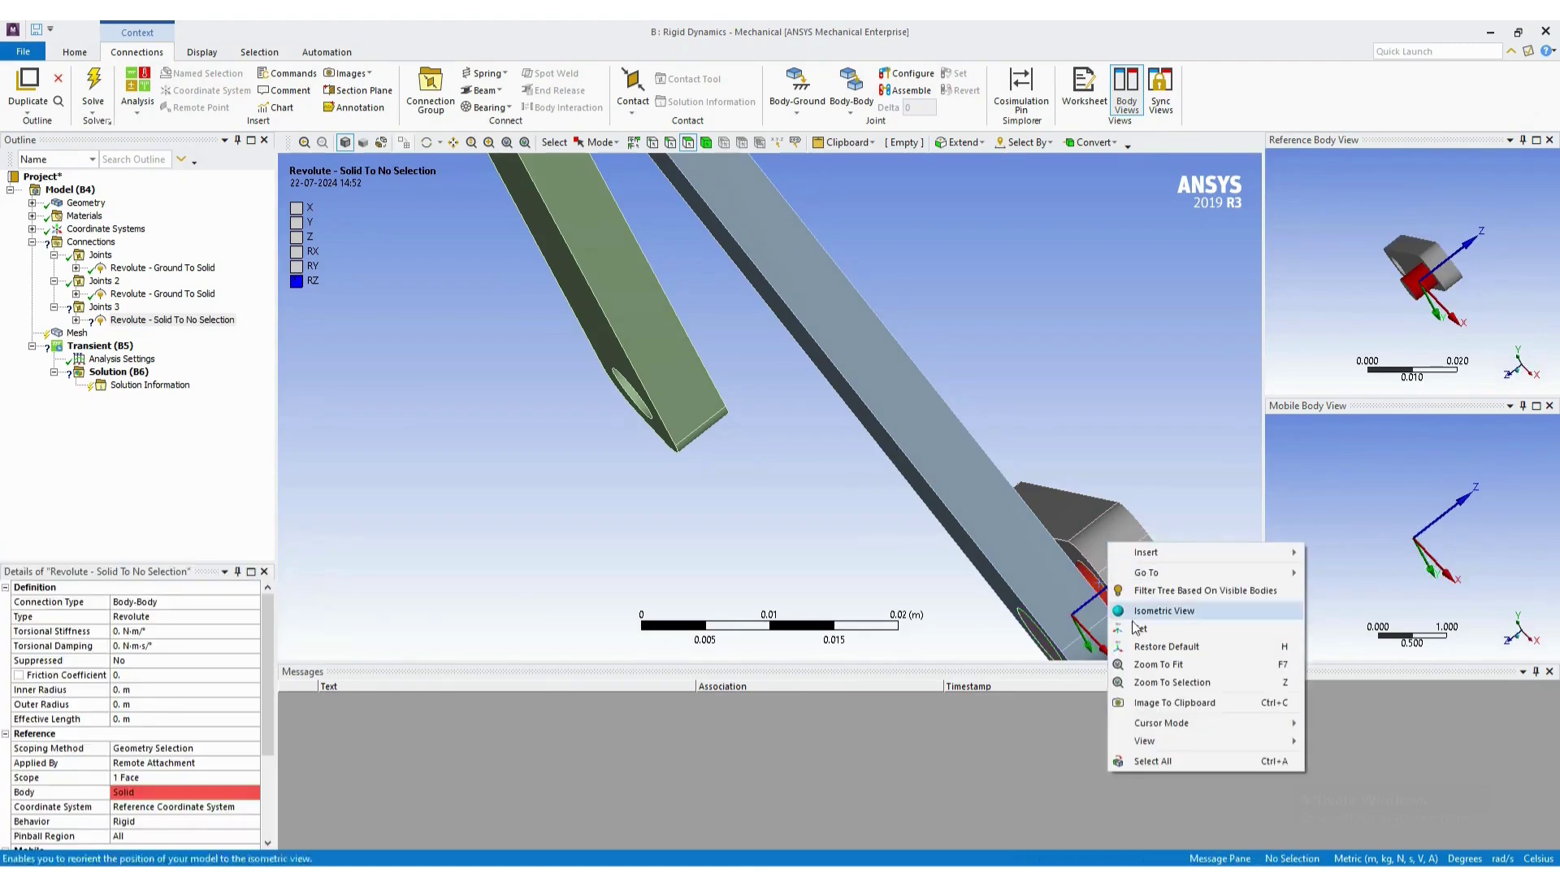
pyautogui.click(650, 520)
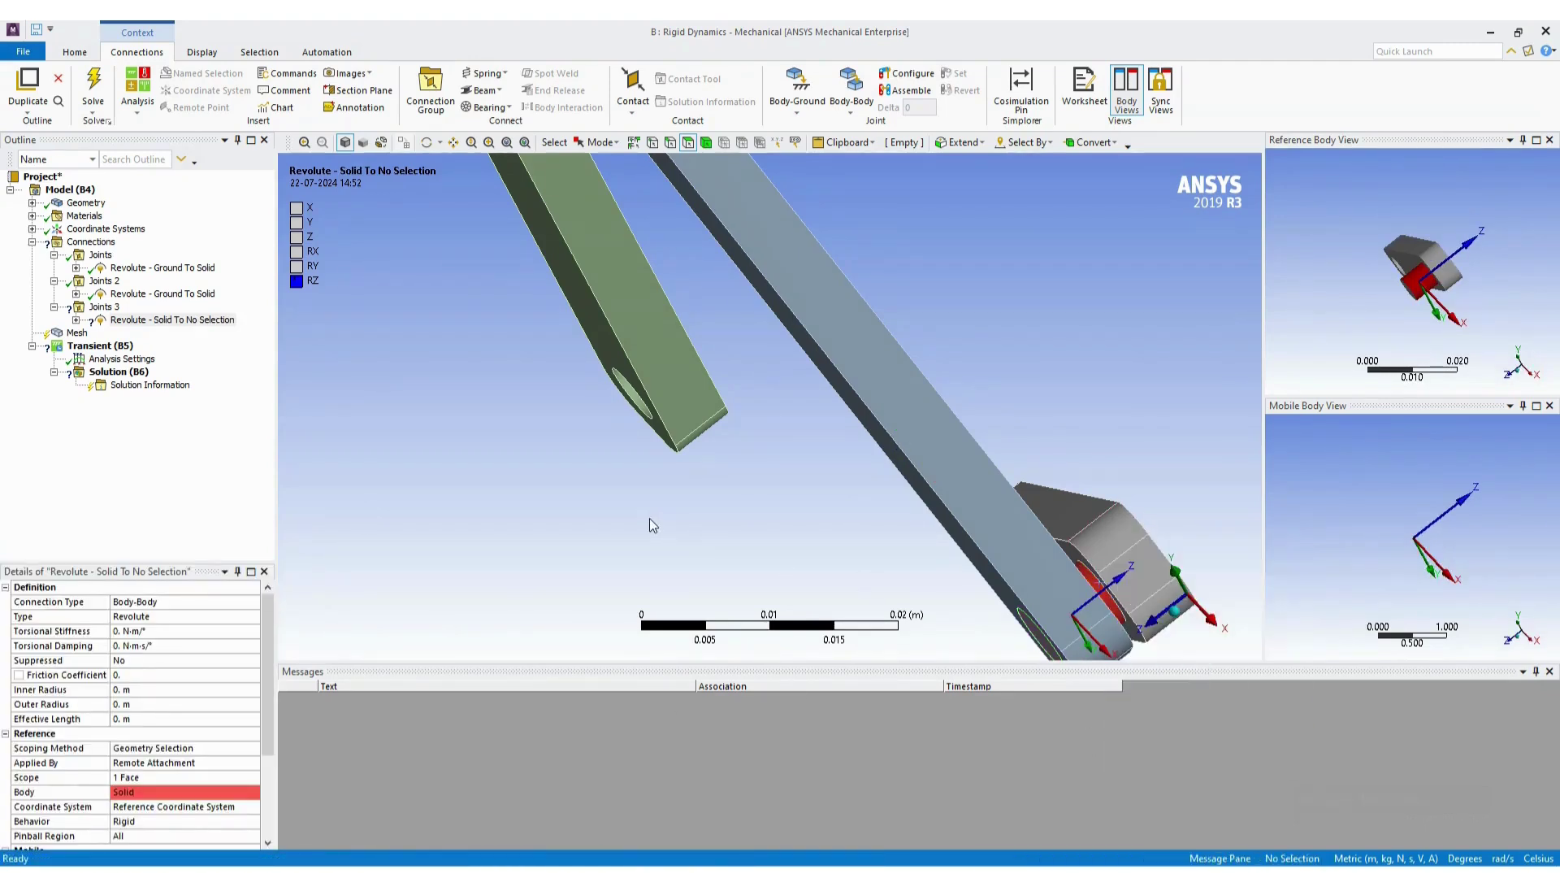
pyautogui.click(31, 203)
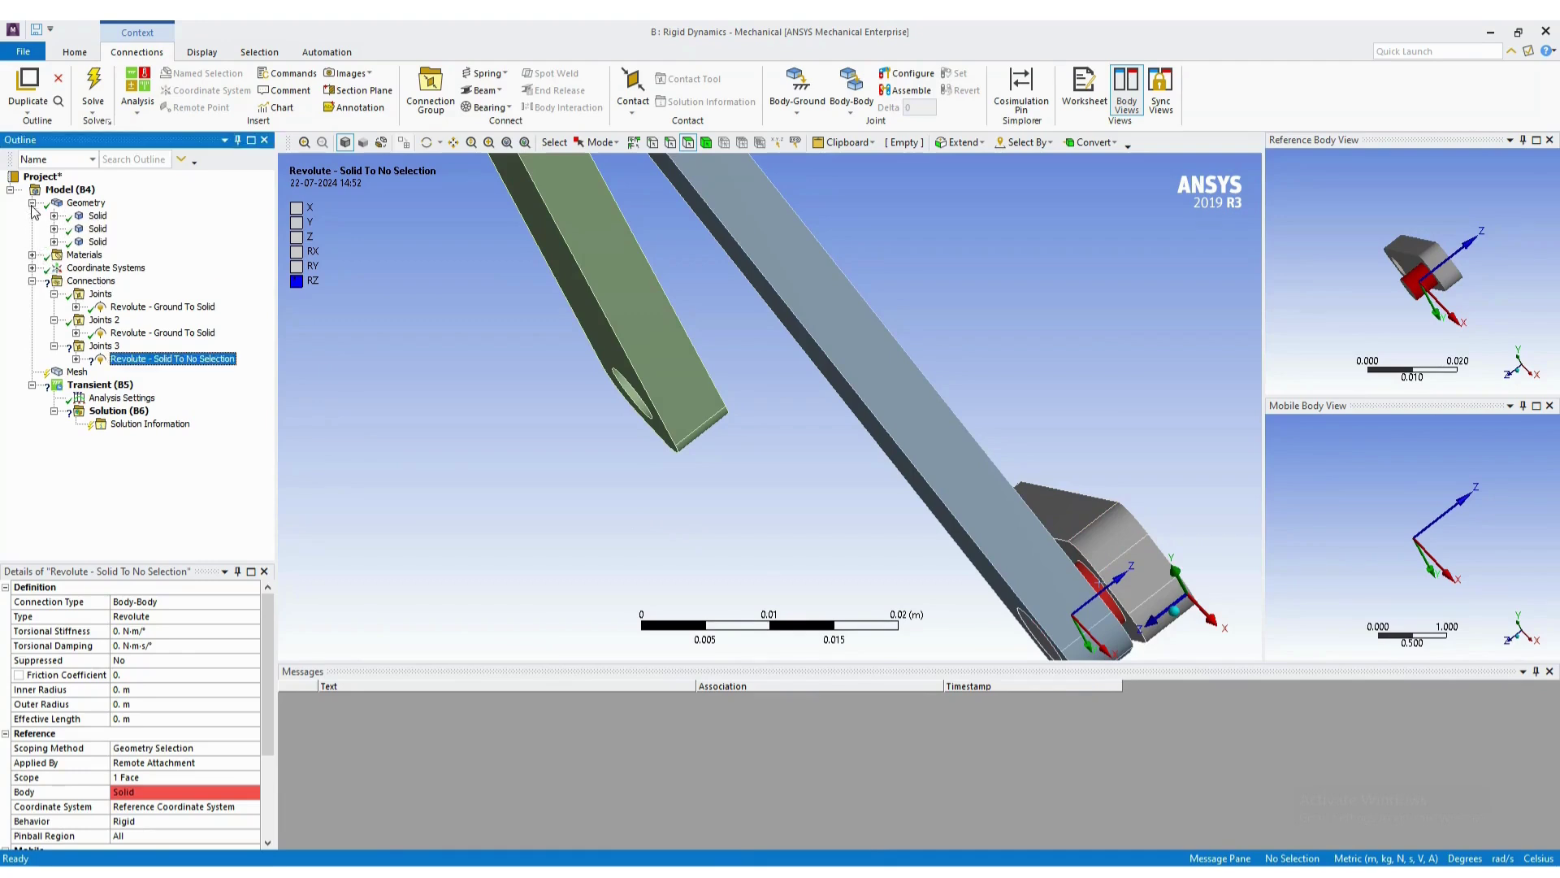
pyautogui.click(97, 216)
pyautogui.rightClick(97, 218)
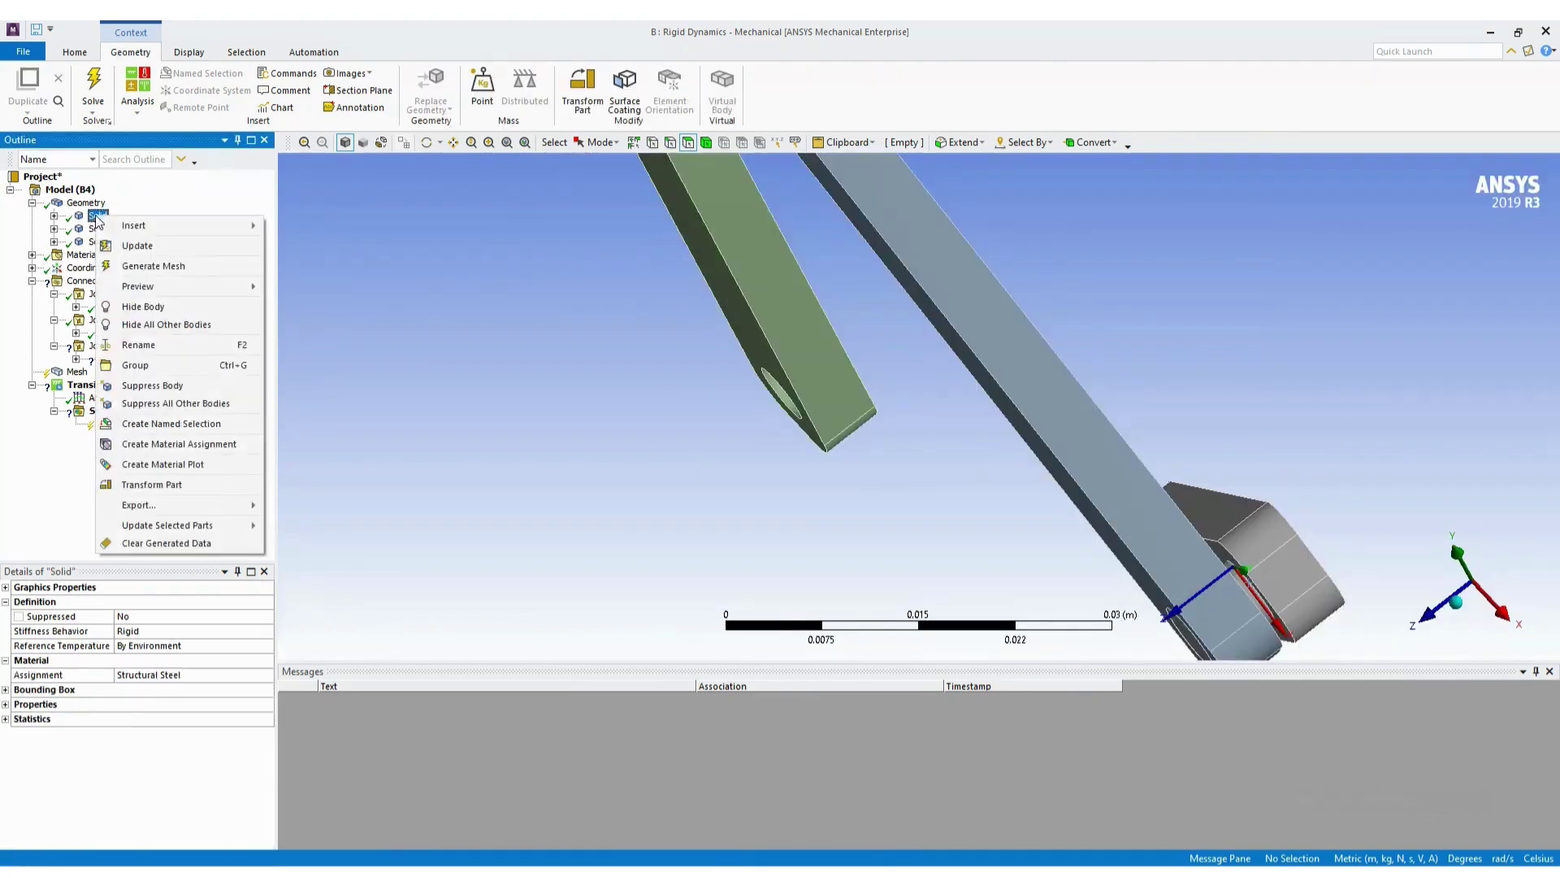
pyautogui.click(148, 307)
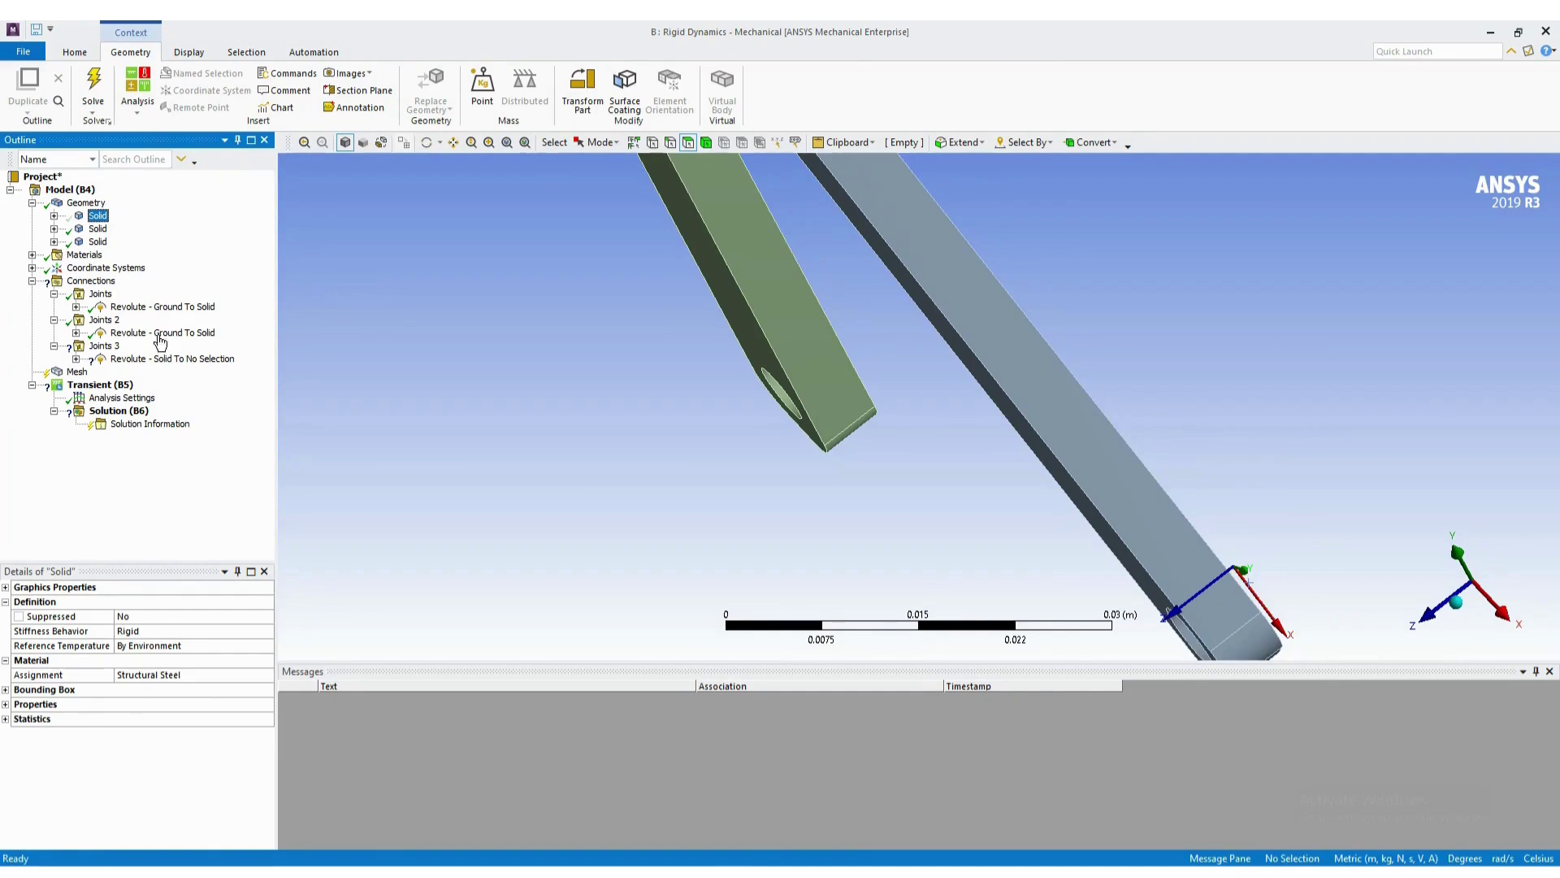
# Set the mobile scope of the body-body revolute joint to the connecting link's lower hole face.
pyautogui.click(173, 359)
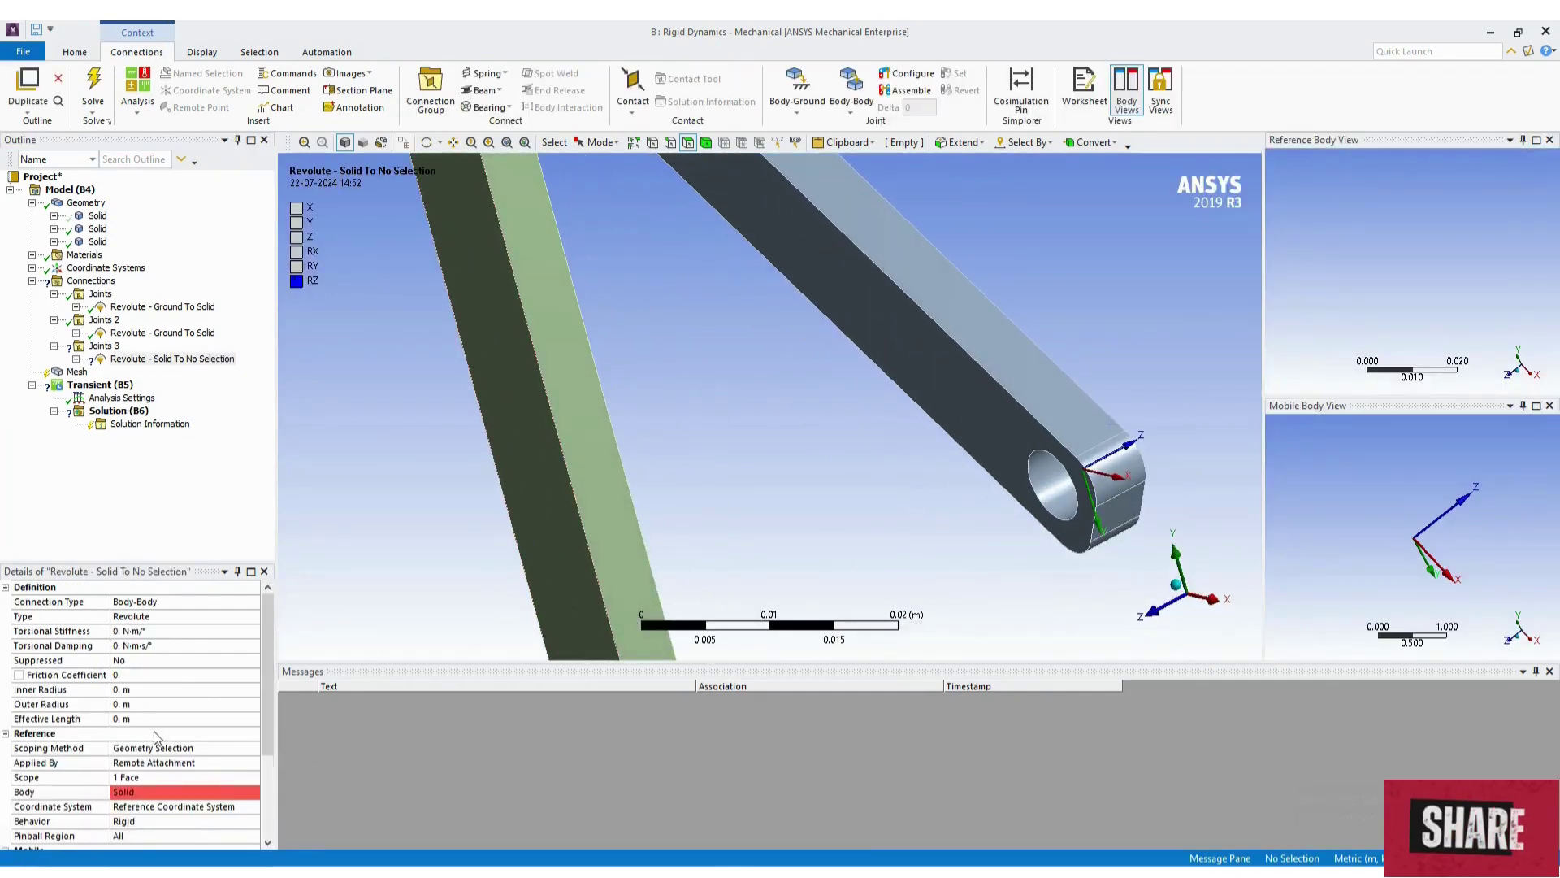
pyautogui.scroll(-3, 157, 739)
pyautogui.click(153, 762)
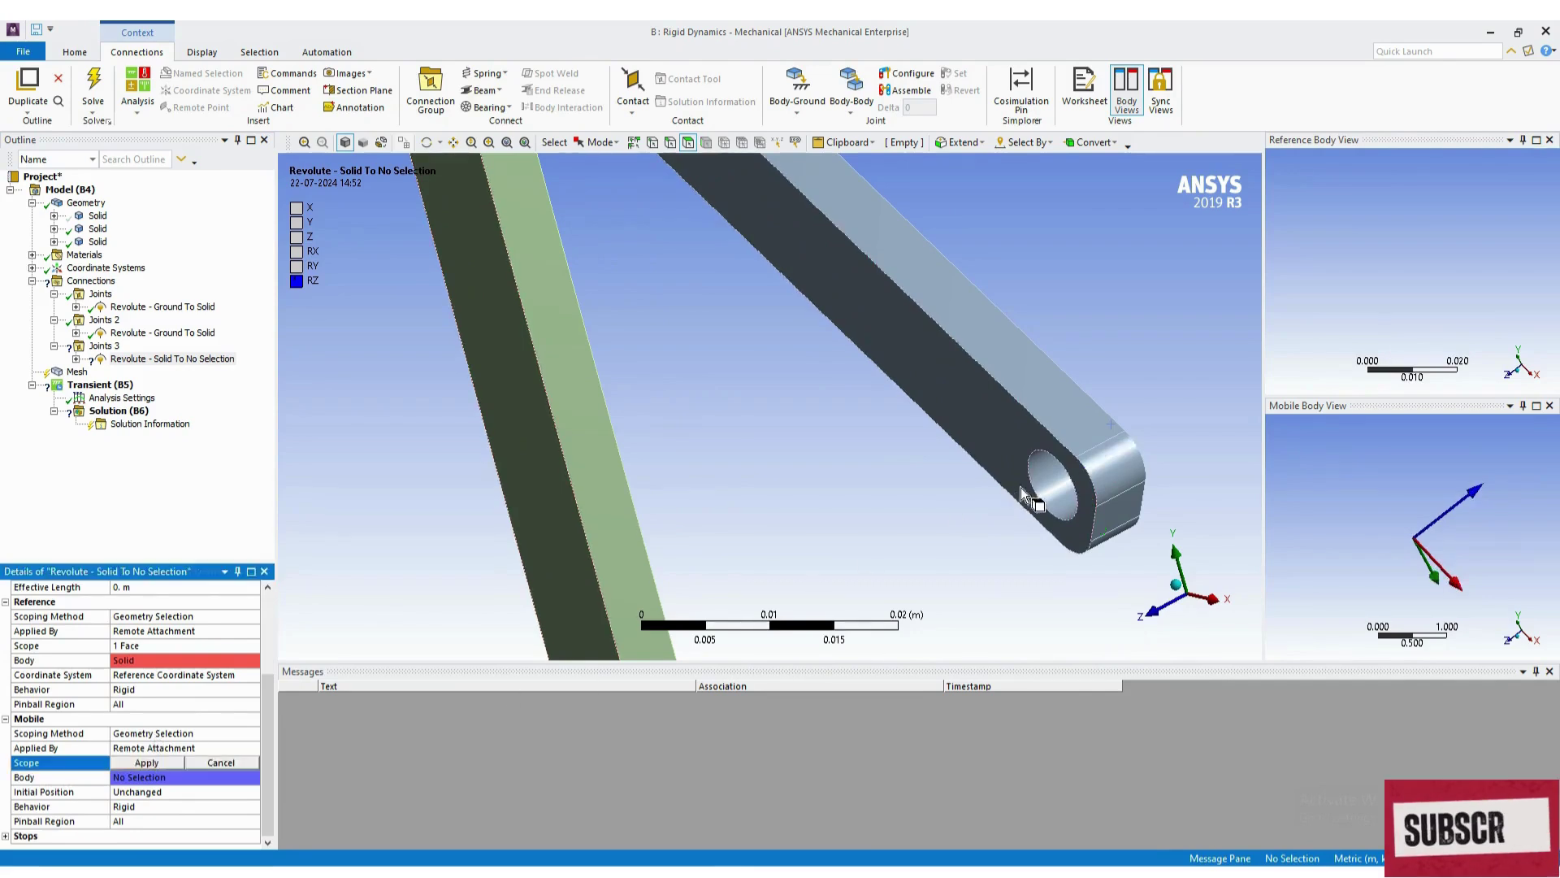
pyautogui.click(1048, 484)
pyautogui.click(146, 763)
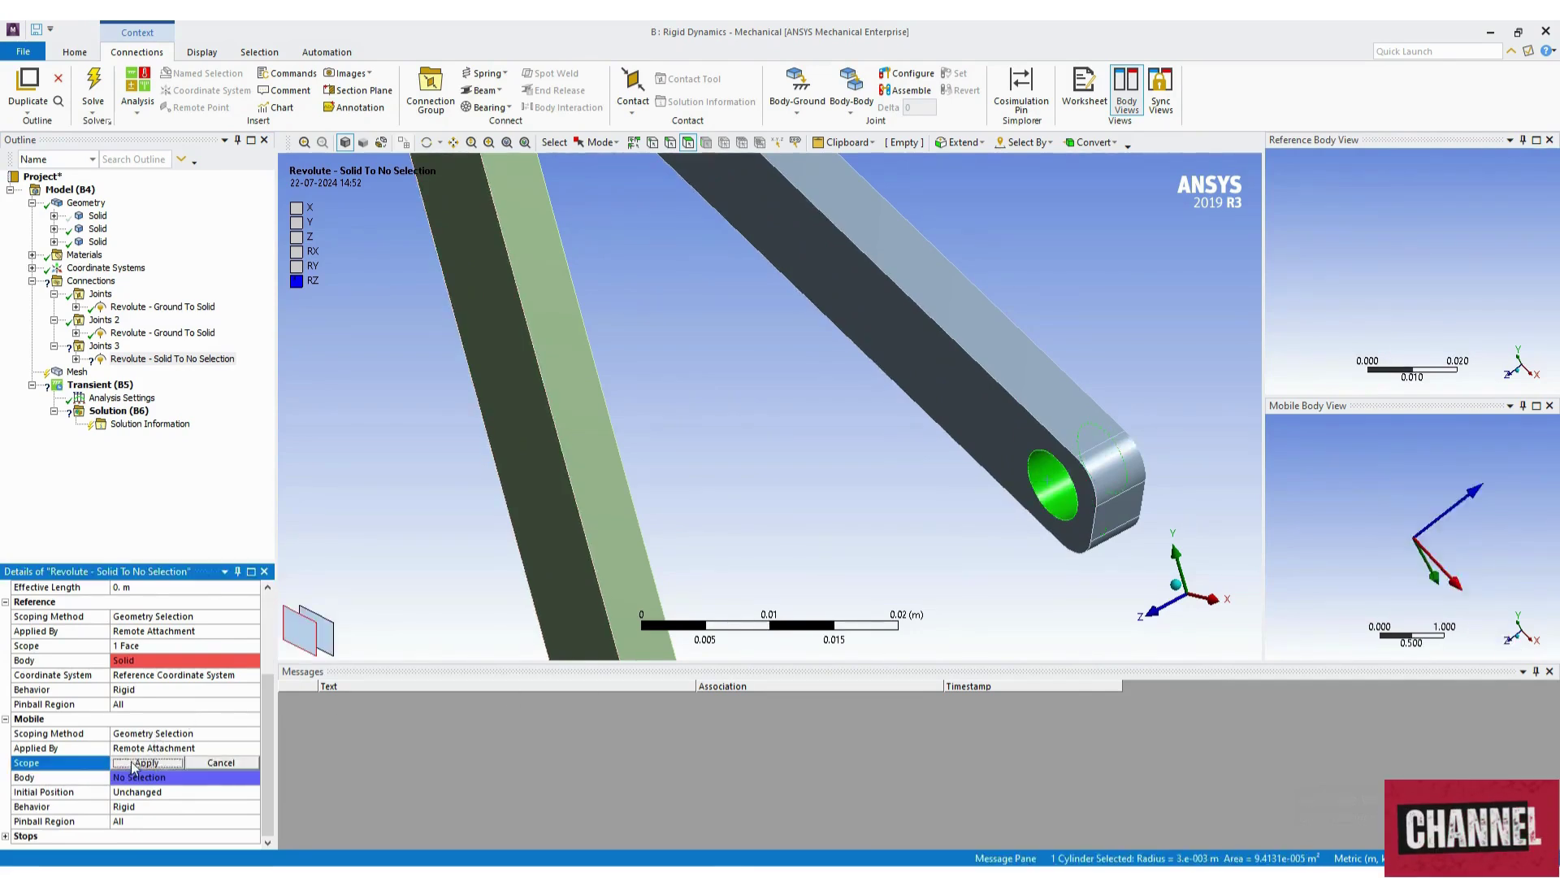
# Add a second body-body revolute joint under Connections.
pyautogui.click(90, 281)
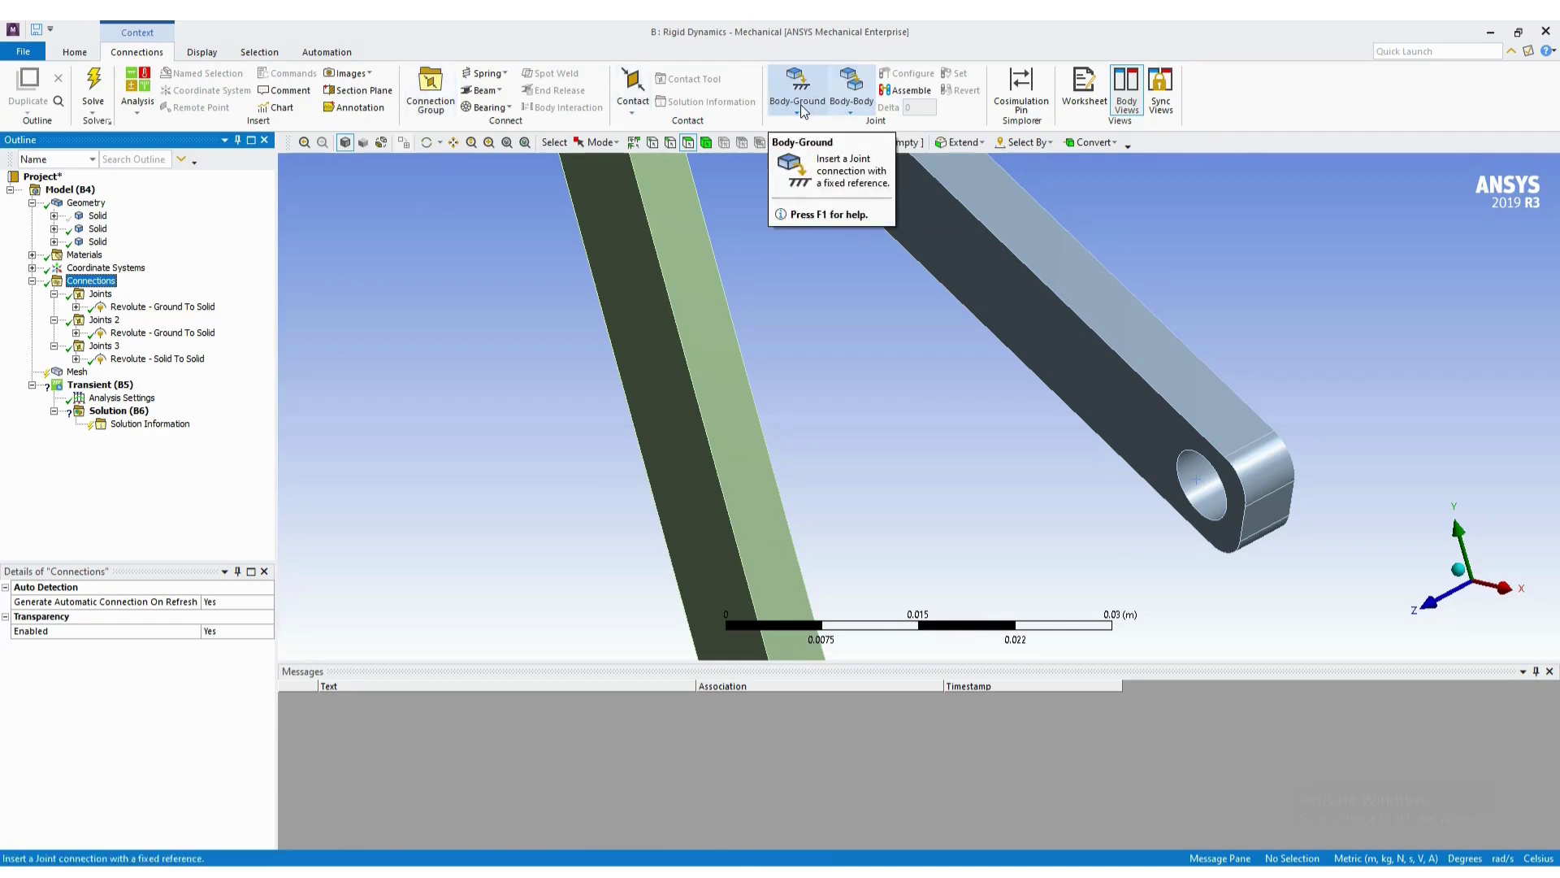
pyautogui.scroll(1, 709, 417)
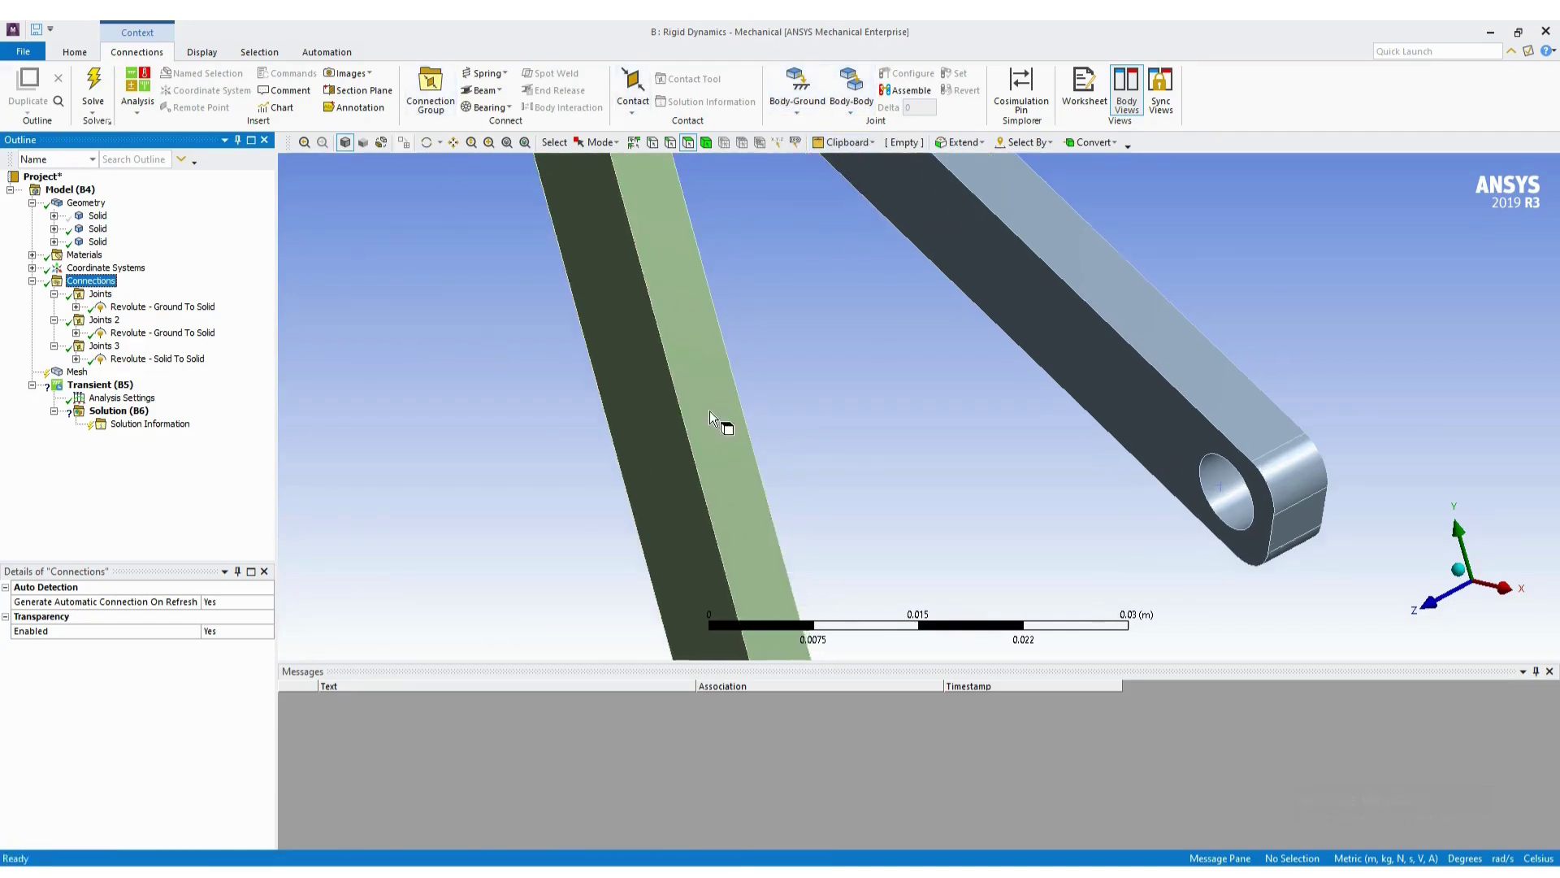
pyautogui.scroll(-5, 710, 417)
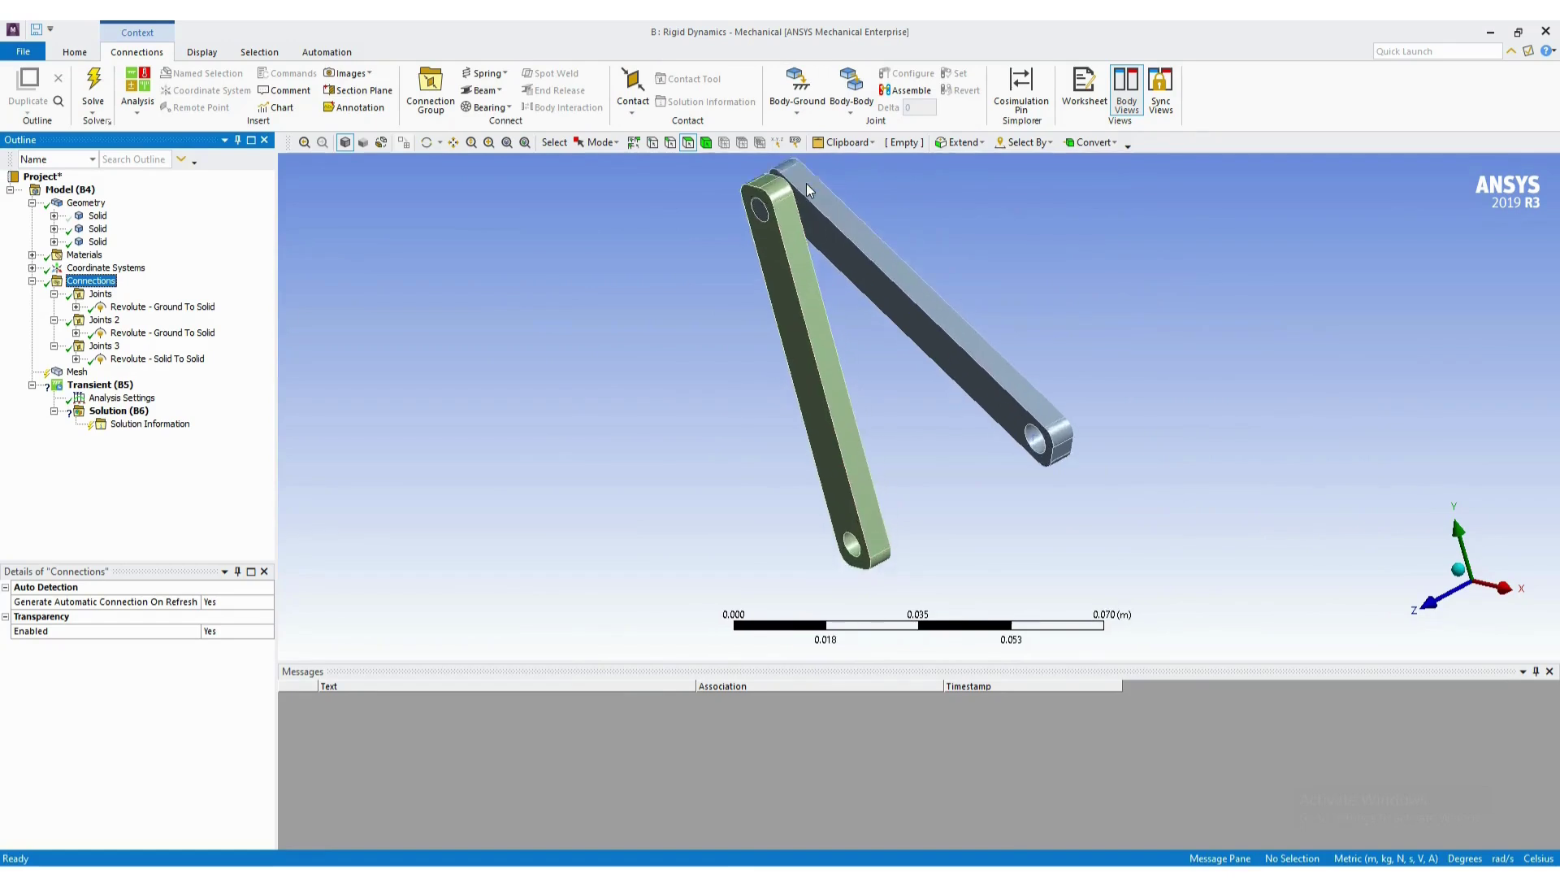
pyautogui.click(851, 105)
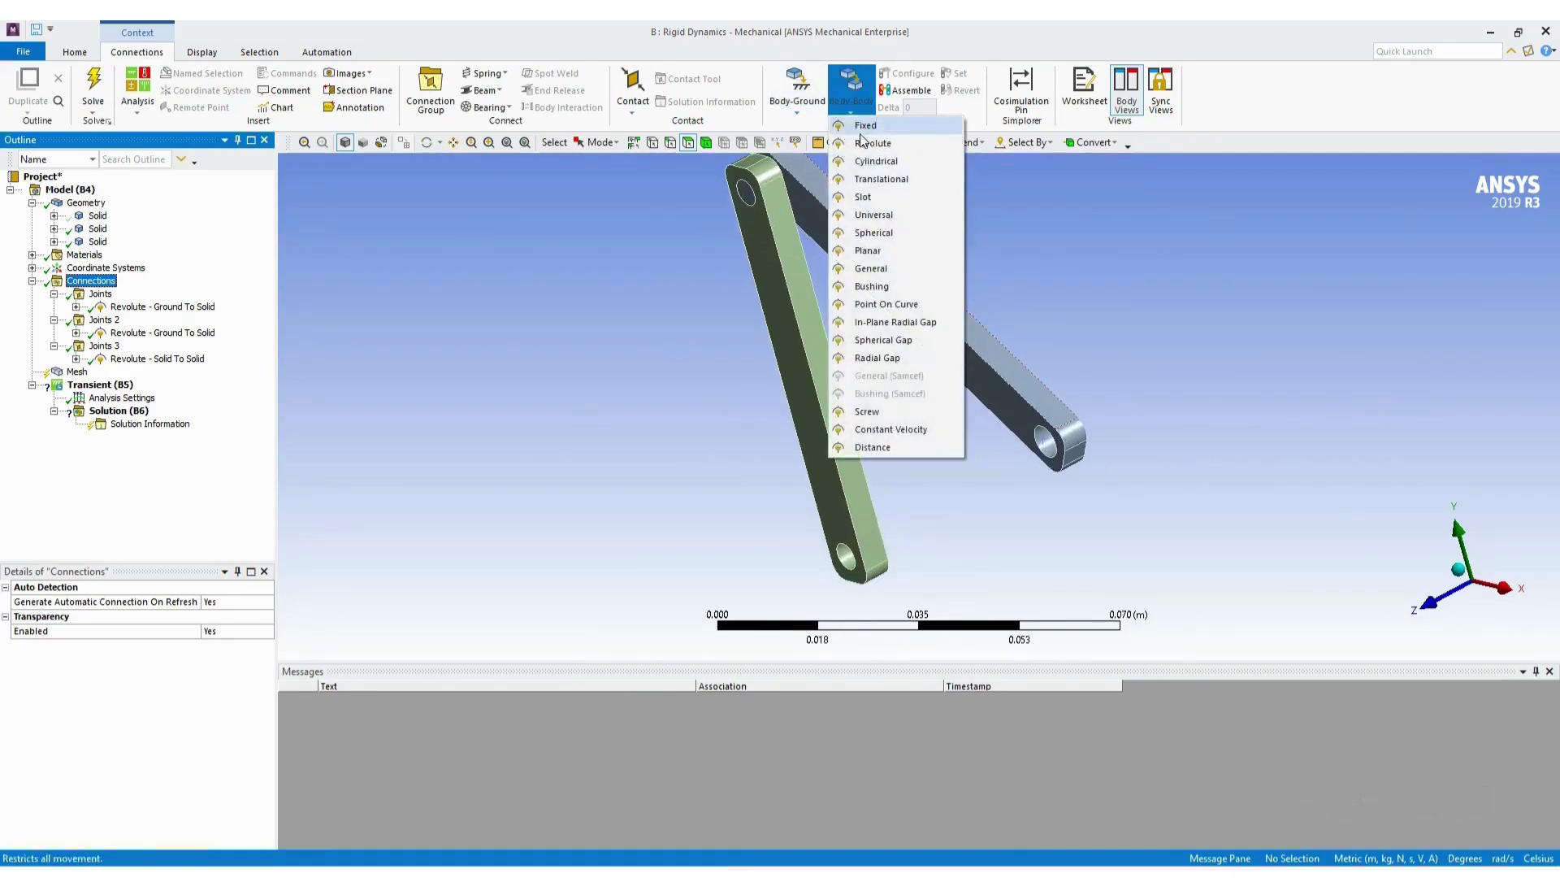
pyautogui.click(863, 143)
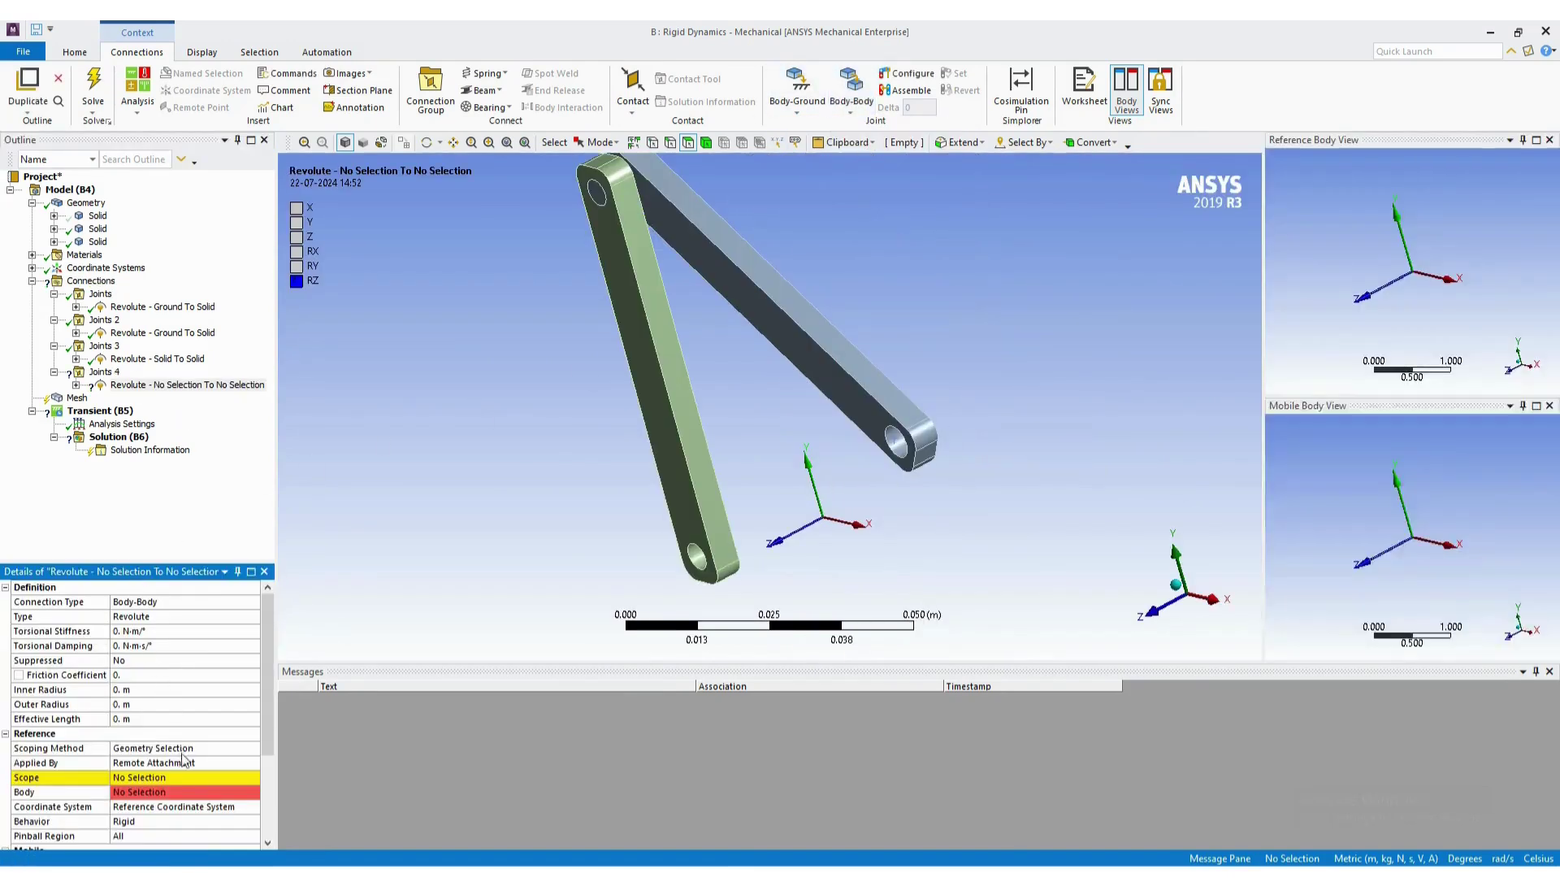
# Set the new revolute joint's reference scope to the connecting link's cylindrical pin face beside the green link.
pyautogui.click(150, 782)
pyautogui.keyDown('ctrl'); pyautogui.moveTo(679, 234); pyautogui.dragTo(664, 333, button='middle'); pyautogui.keyUp('ctrl')
pyautogui.scroll(3, 663, 328)
pyautogui.keyDown('ctrl'); pyautogui.moveTo(510, 261); pyautogui.dragTo(686, 428, button='middle'); pyautogui.keyUp('ctrl')
pyautogui.scroll(3, 669, 387)
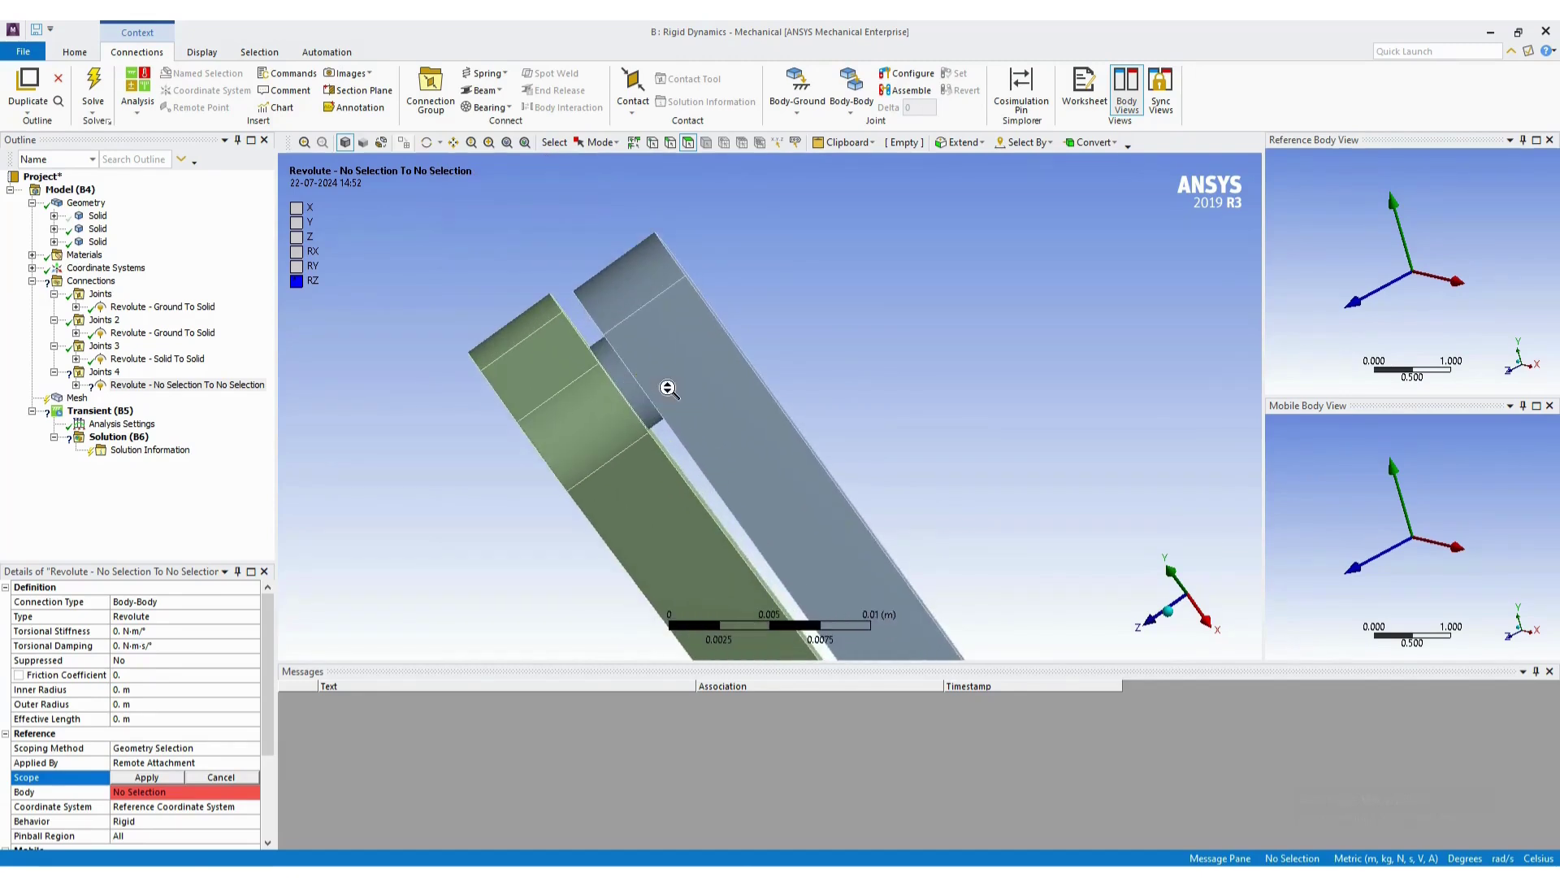
pyautogui.click(614, 368)
pyautogui.click(615, 369)
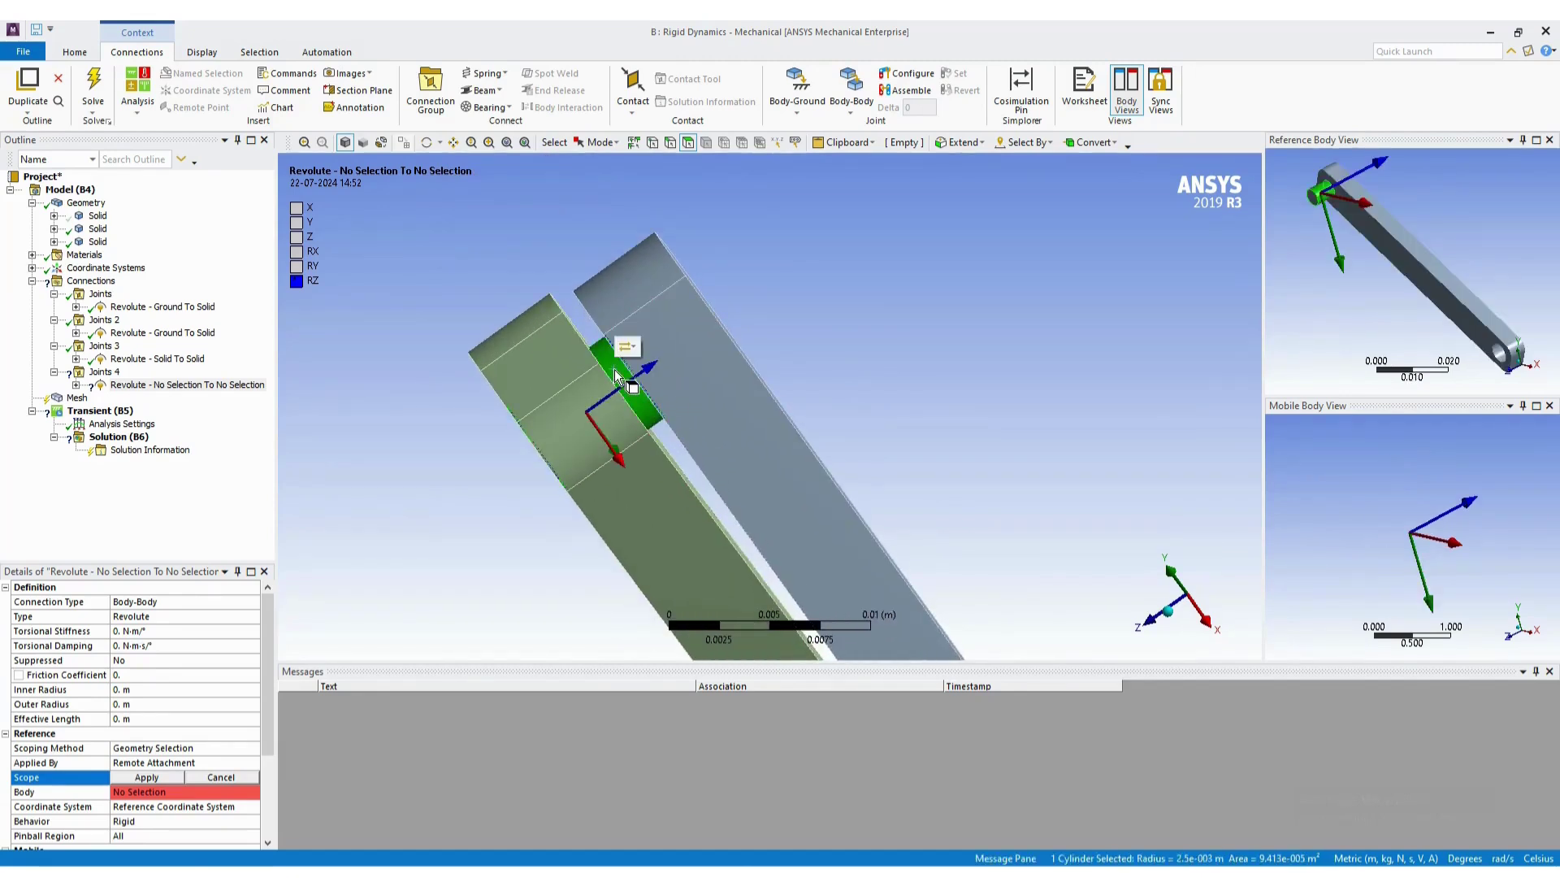
pyautogui.click(147, 776)
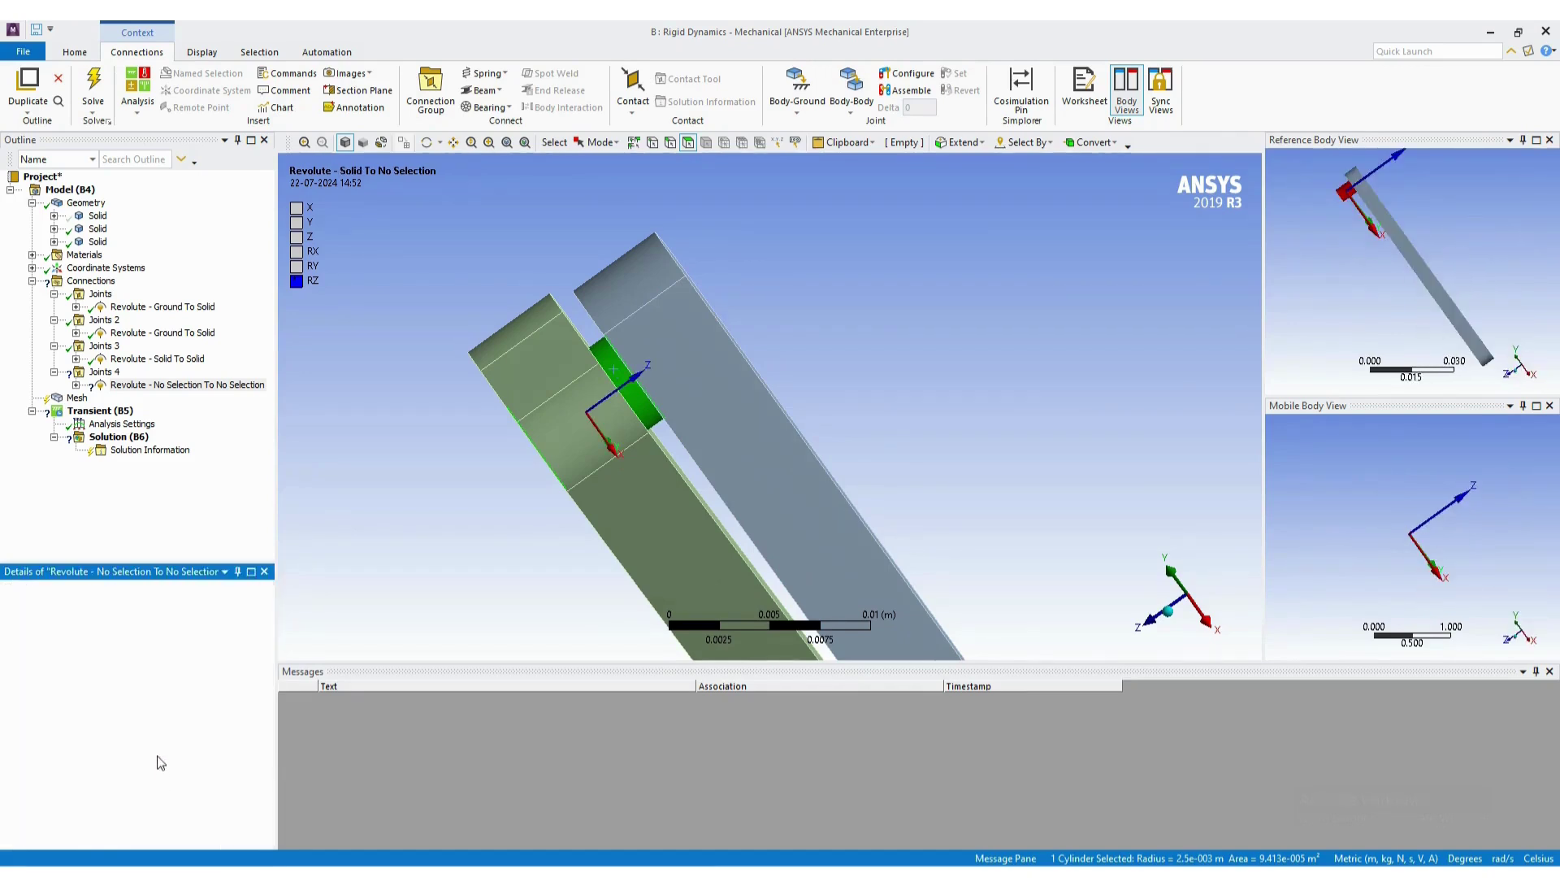
# Hide the second solid under Geometry, the connecting link, to expose the green link's upper hole.
pyautogui.click(149, 764)
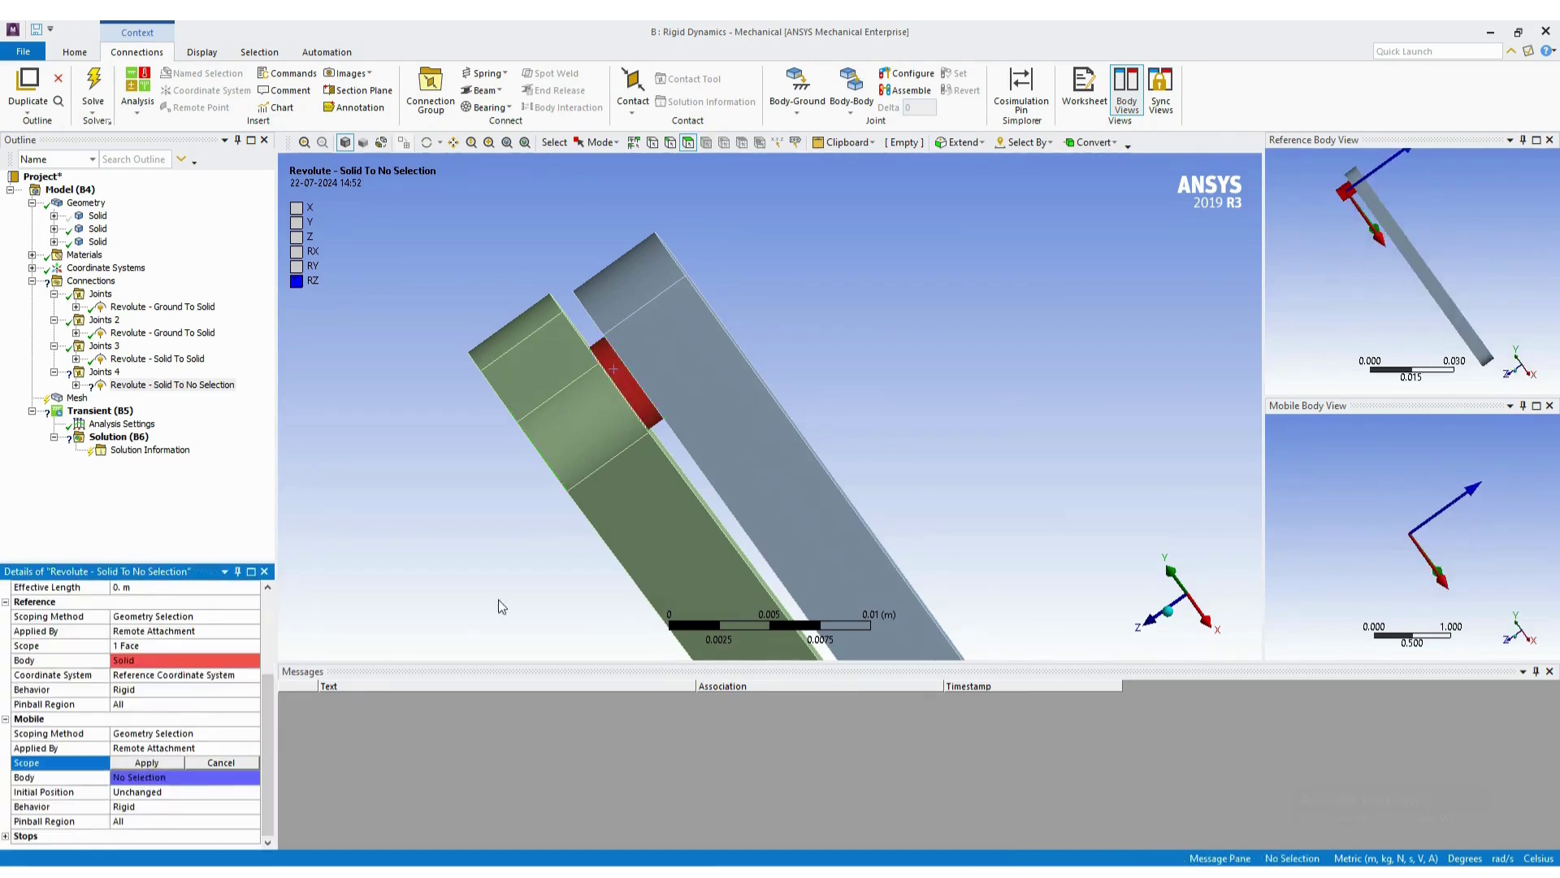
pyautogui.moveTo(599, 512); pyautogui.dragTo(408, 355, button='middle')
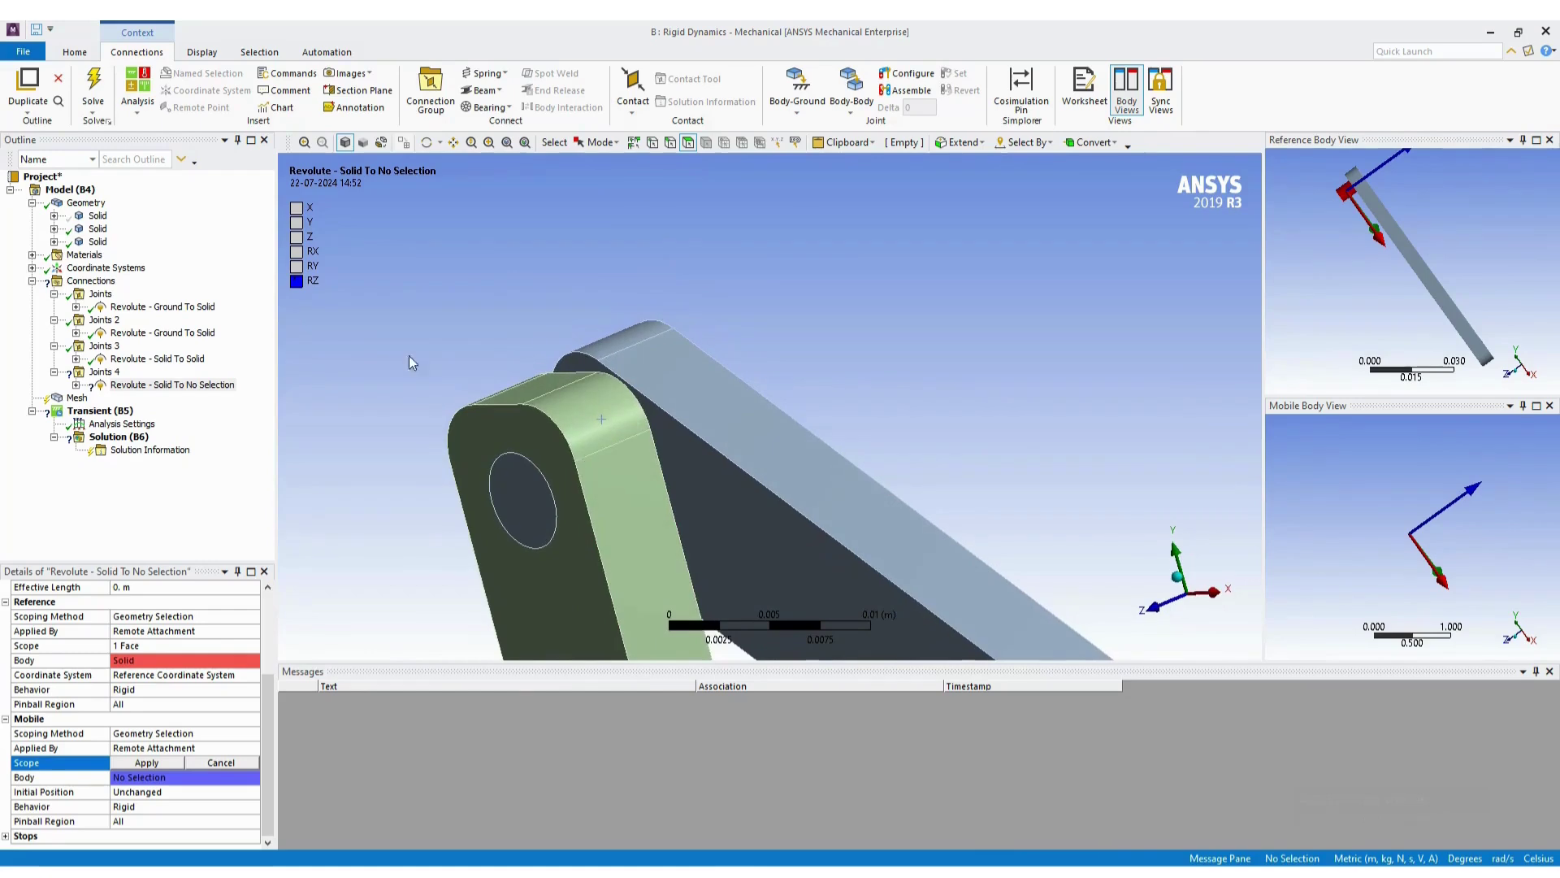
pyautogui.rightClick(93, 229)
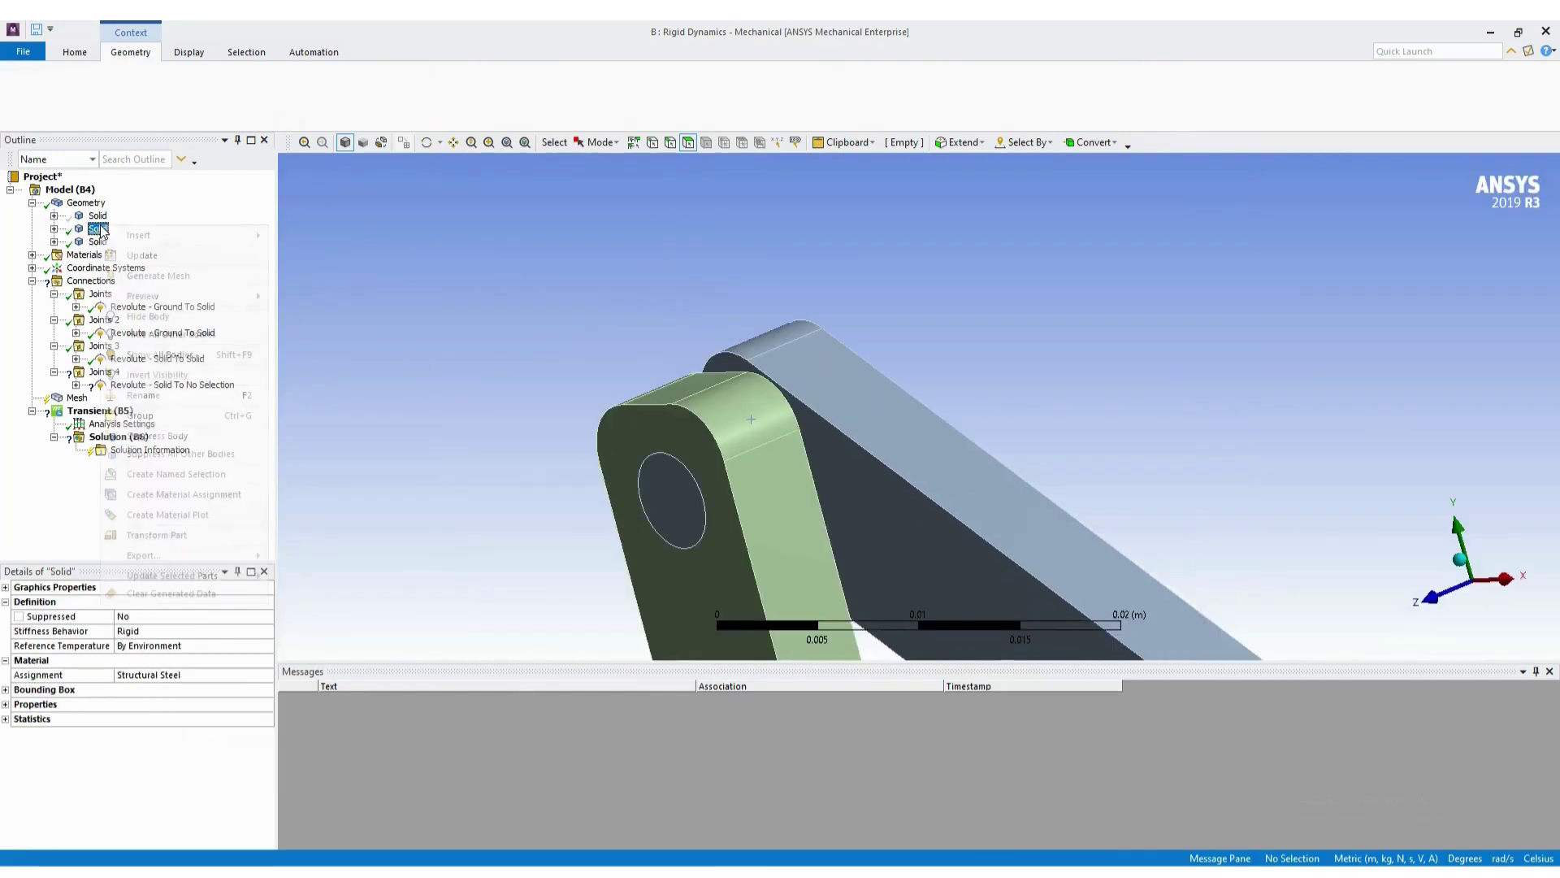
pyautogui.click(181, 334)
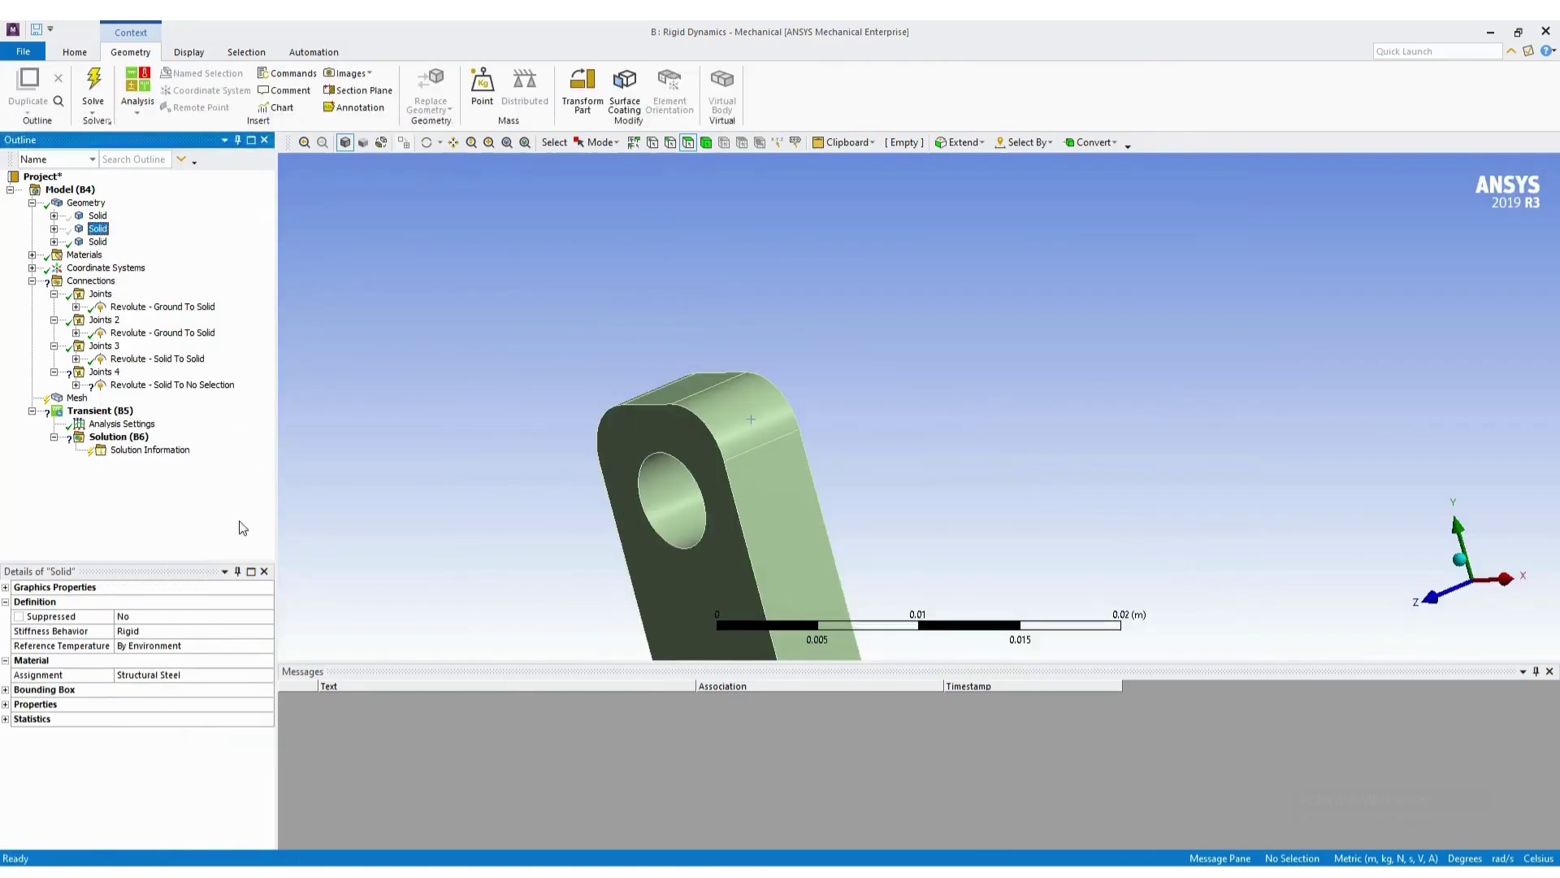
# Set the mobile scope of the Joints 4 revolute joint to the green link's upper hole face and collapse the Connections branch.
pyautogui.click(114, 385)
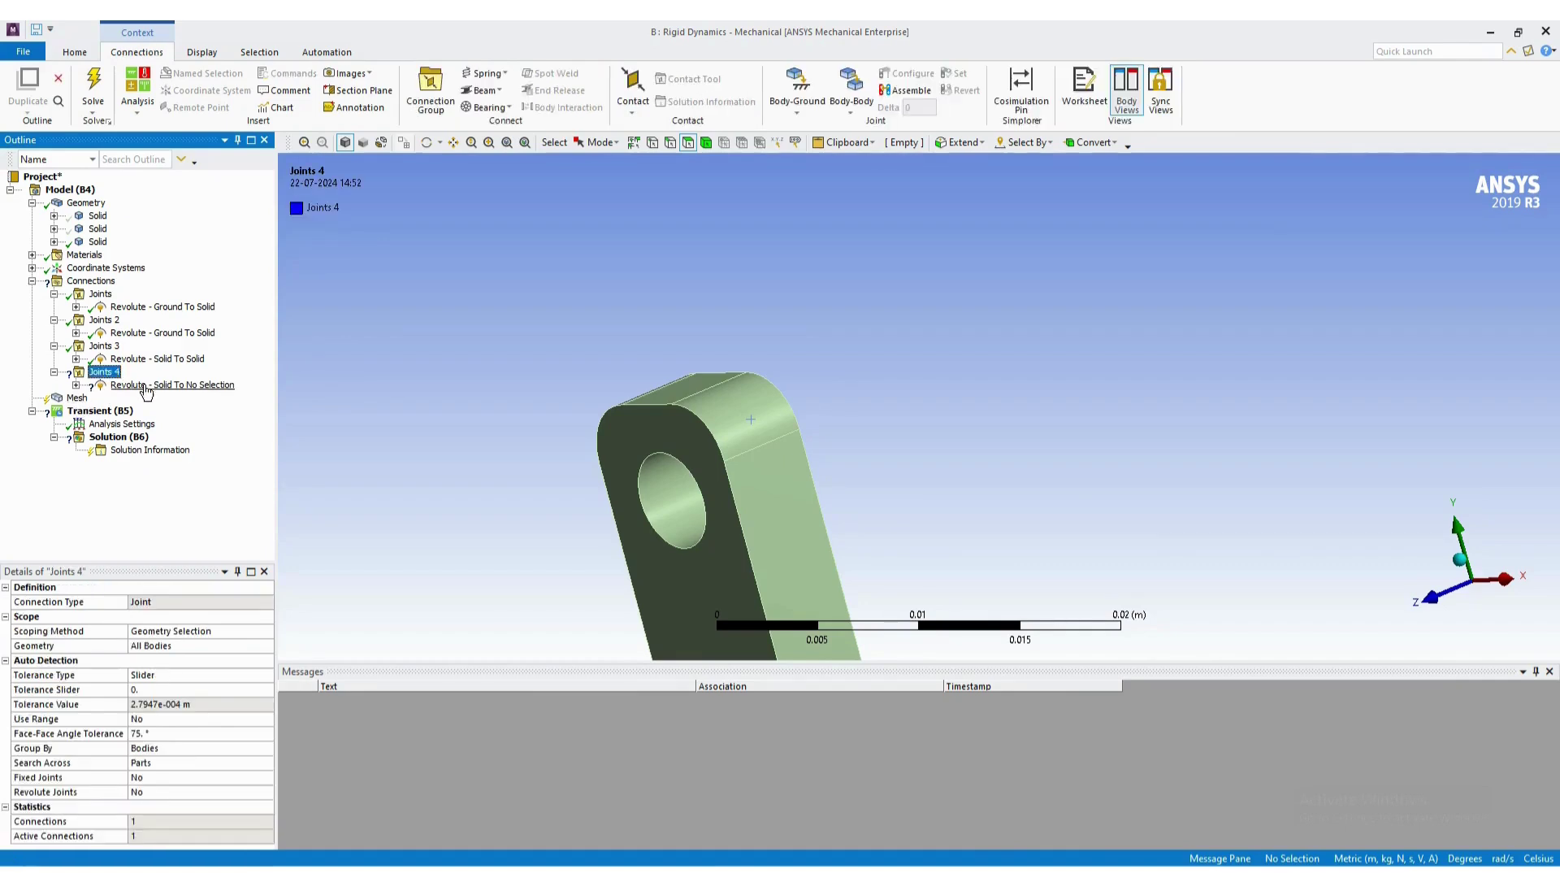
pyautogui.scroll(-3, 165, 807)
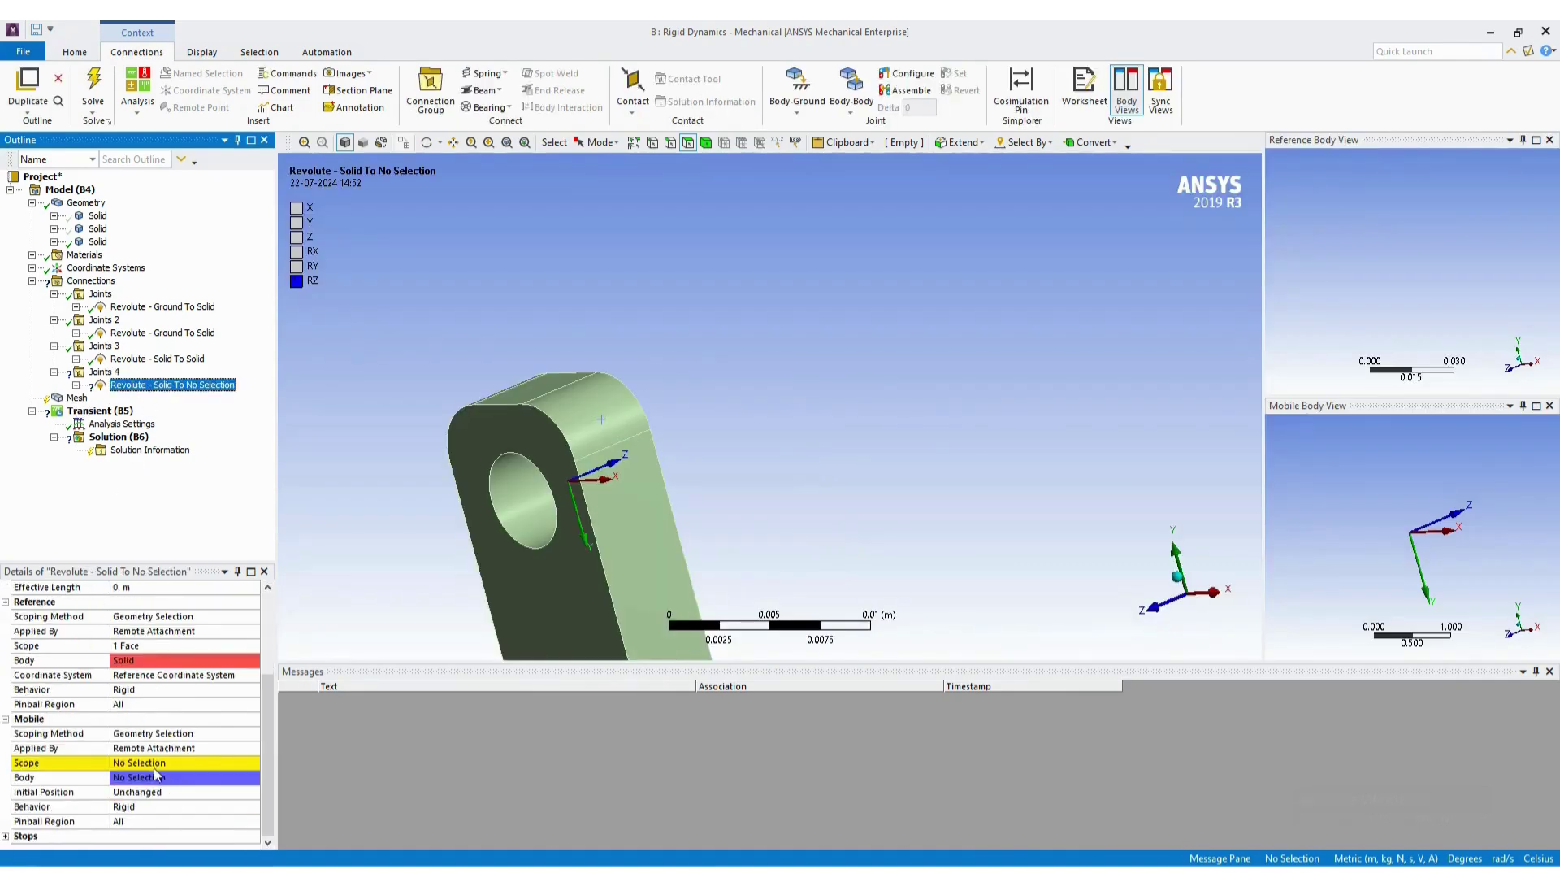
pyautogui.click(155, 764)
pyautogui.click(519, 497)
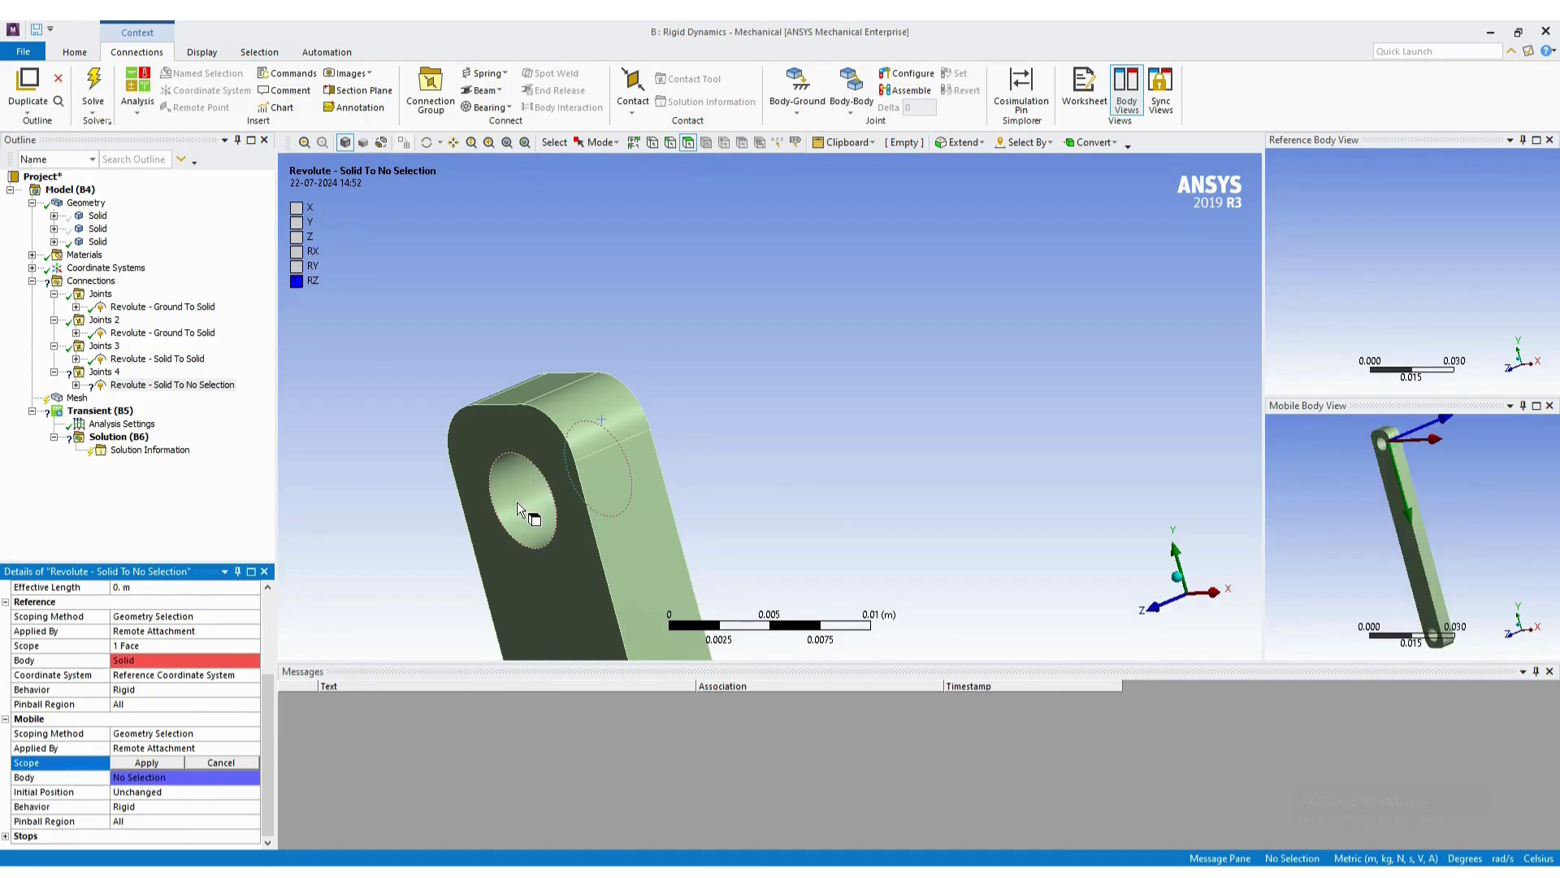
pyautogui.click(178, 764)
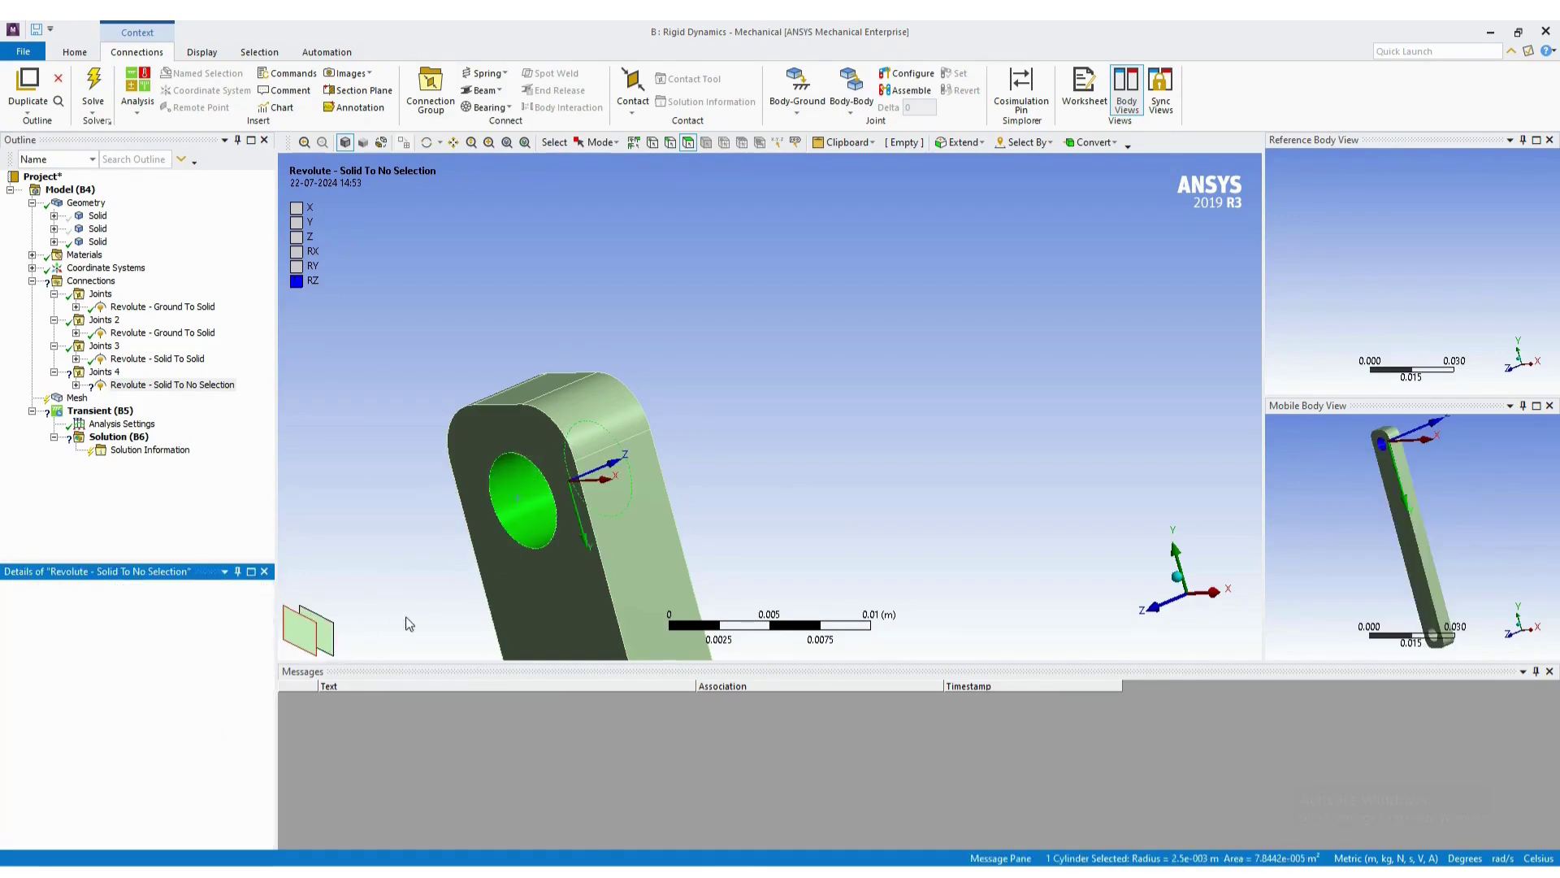
pyautogui.click(85, 281)
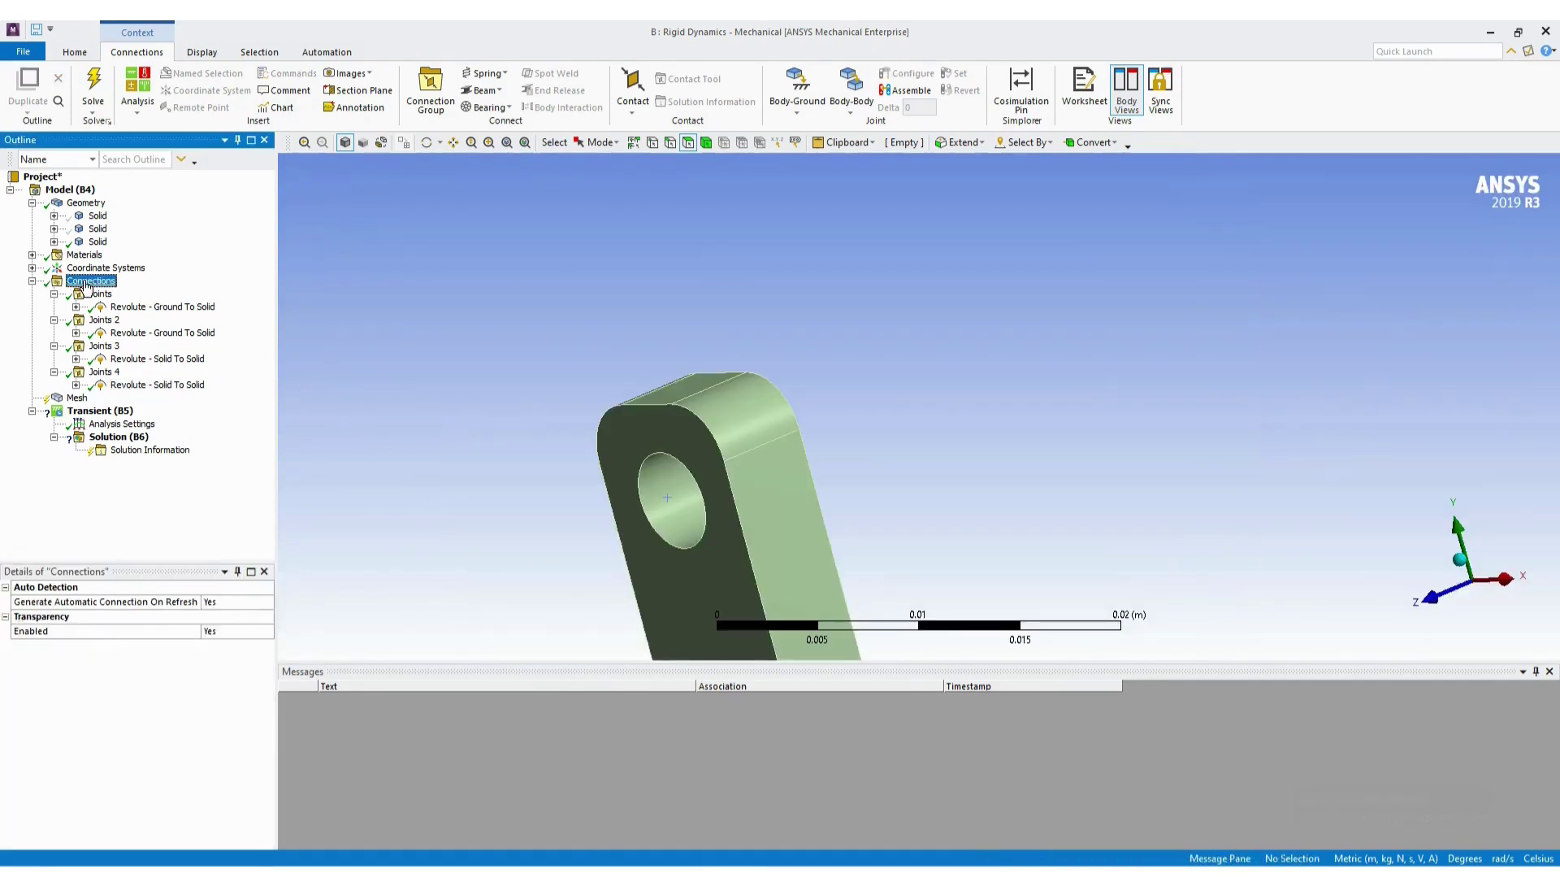
pyautogui.click(32, 282)
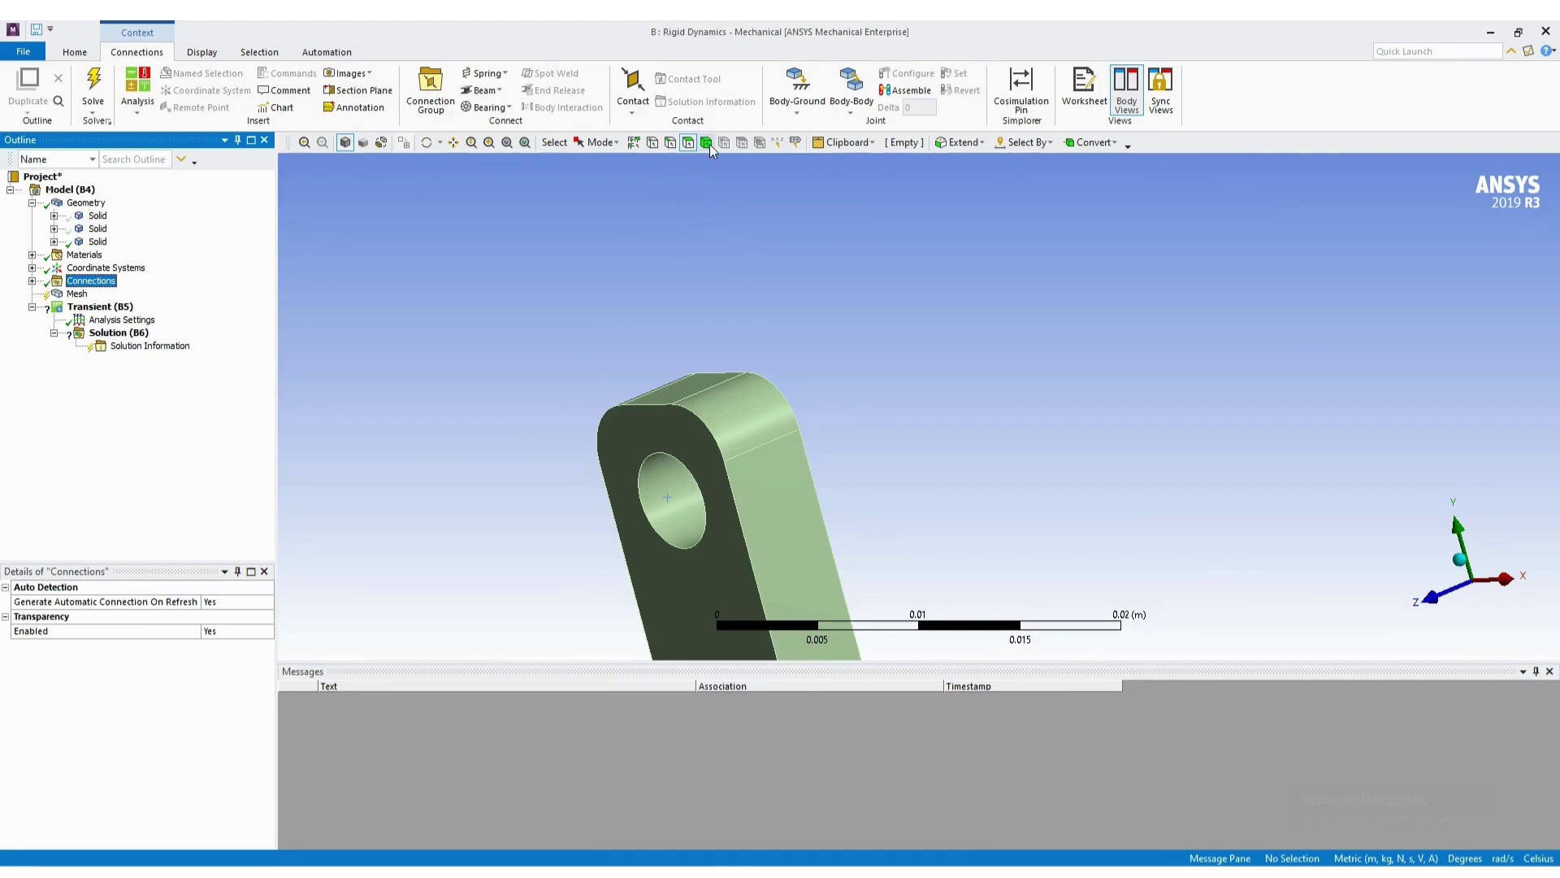
# Show all bodies of the mechanism again and collapse the Geometry branch.
pyautogui.click(506, 147)
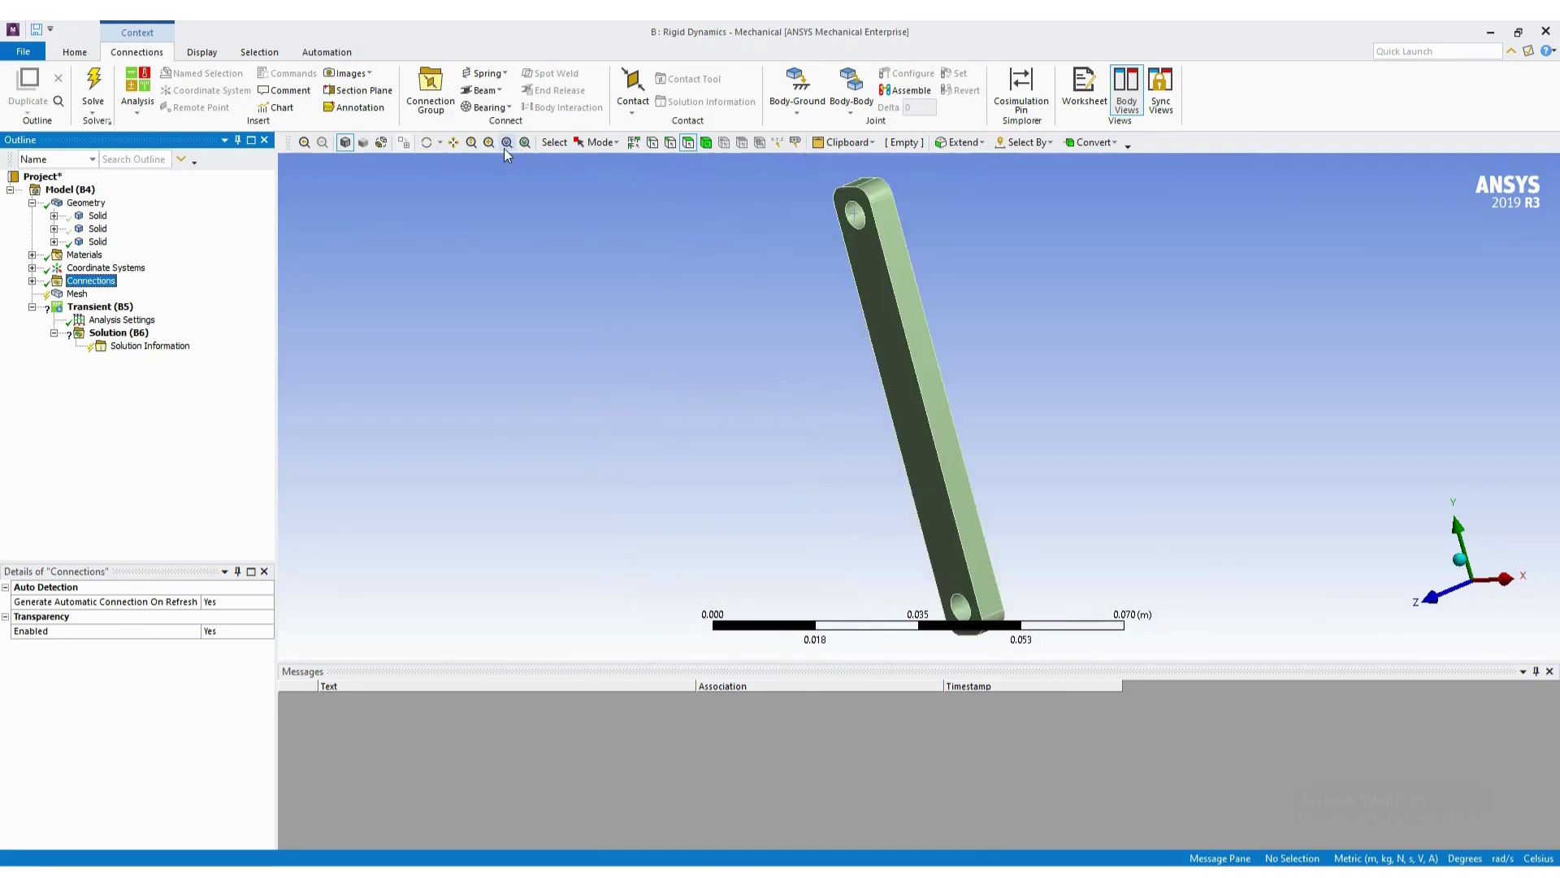
pyautogui.click(98, 217)
pyautogui.rightClick(99, 217)
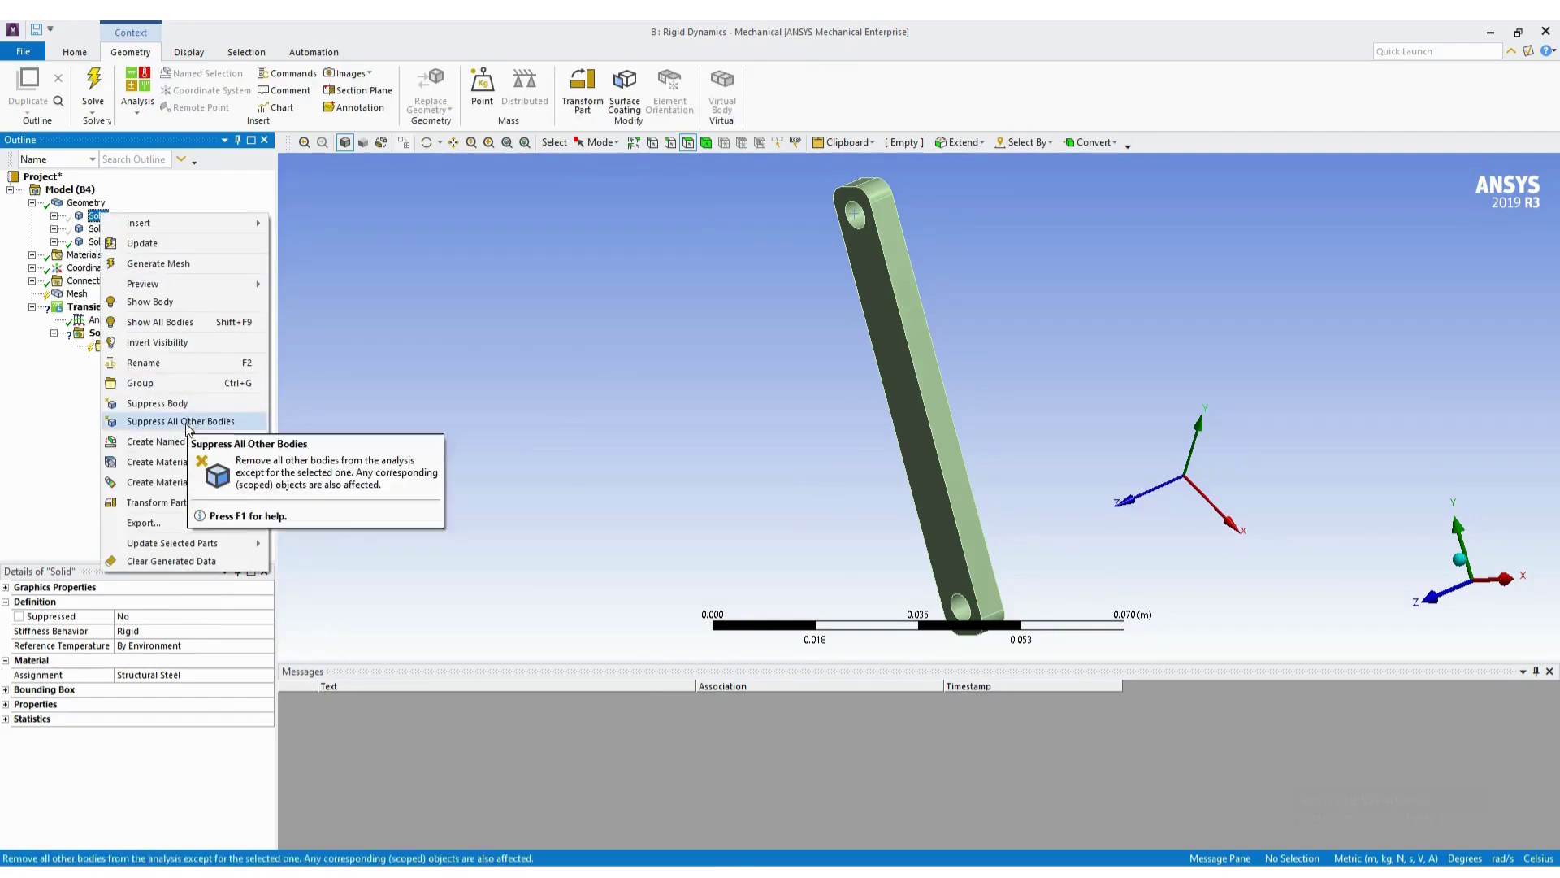
pyautogui.click(159, 321)
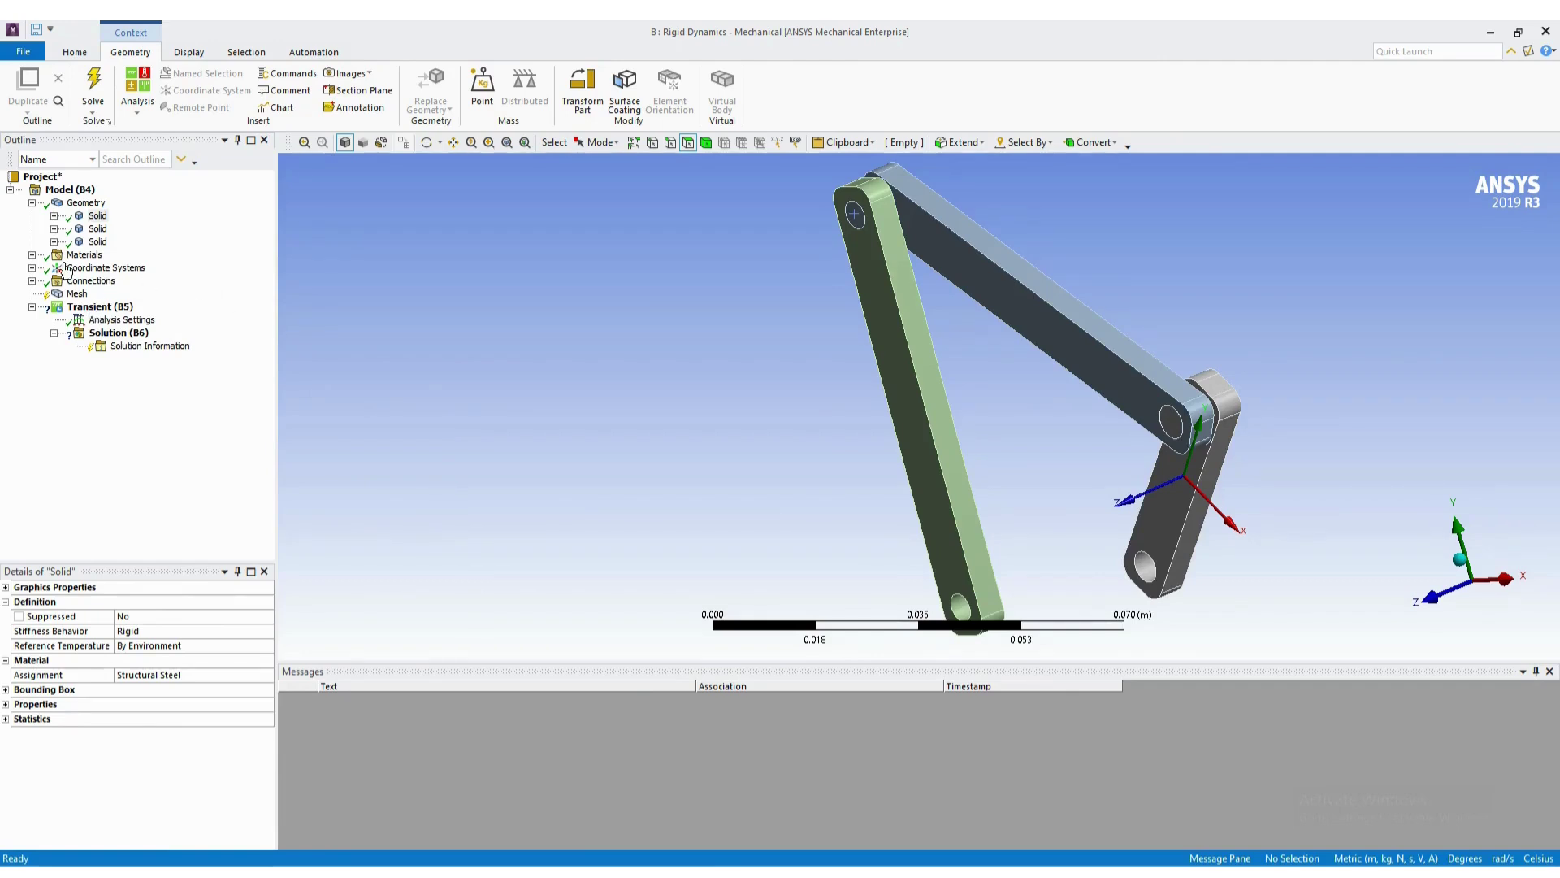
pyautogui.click(32, 203)
# Generate the mesh for the mechanism.
pyautogui.click(77, 256)
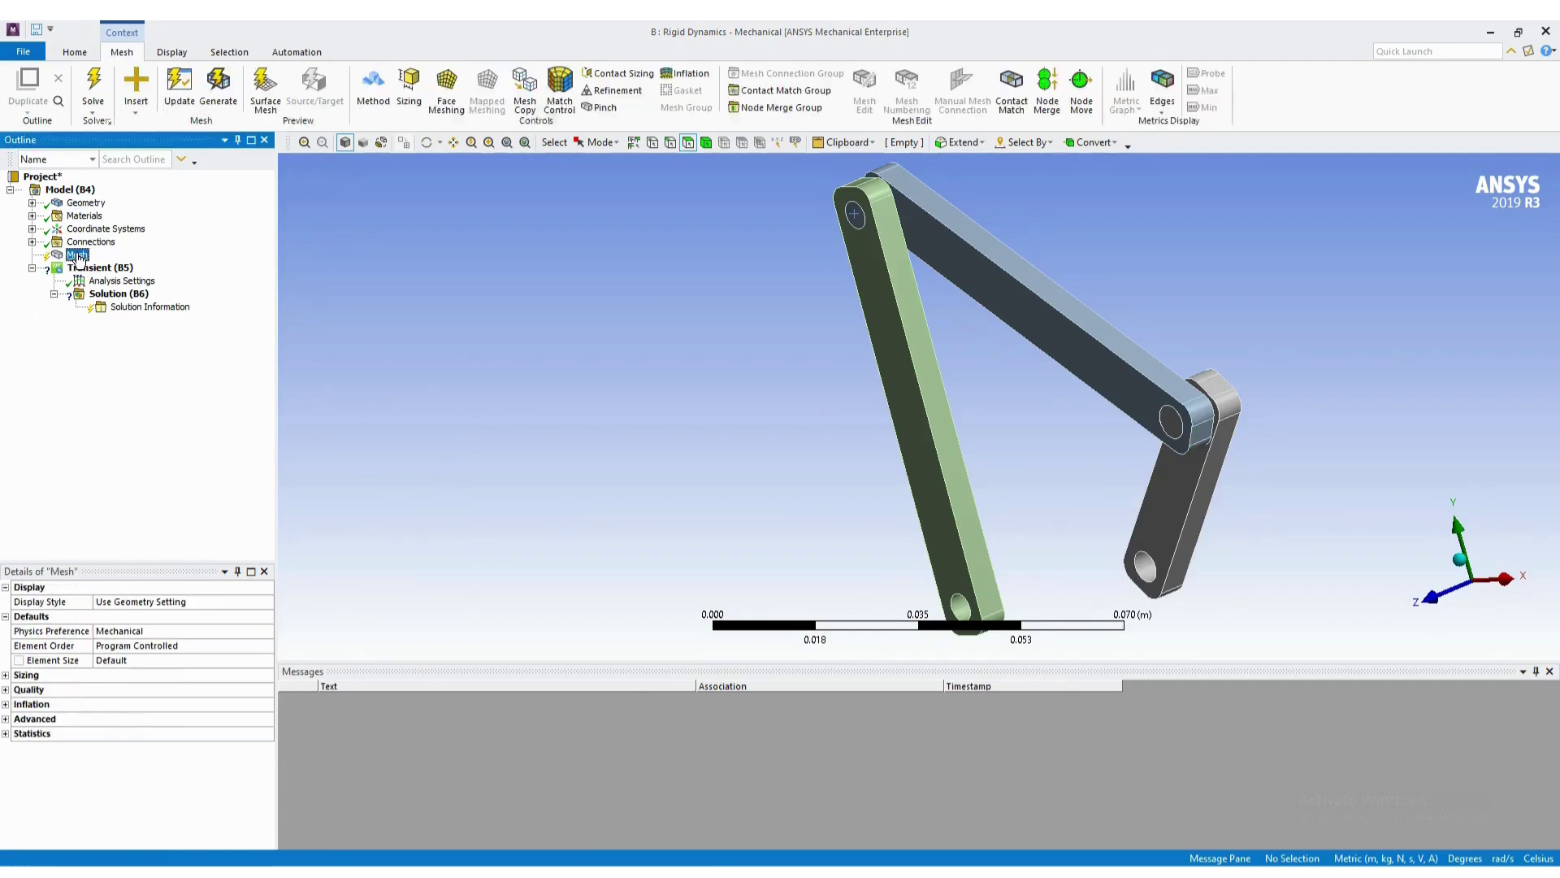
pyautogui.rightClick(78, 259)
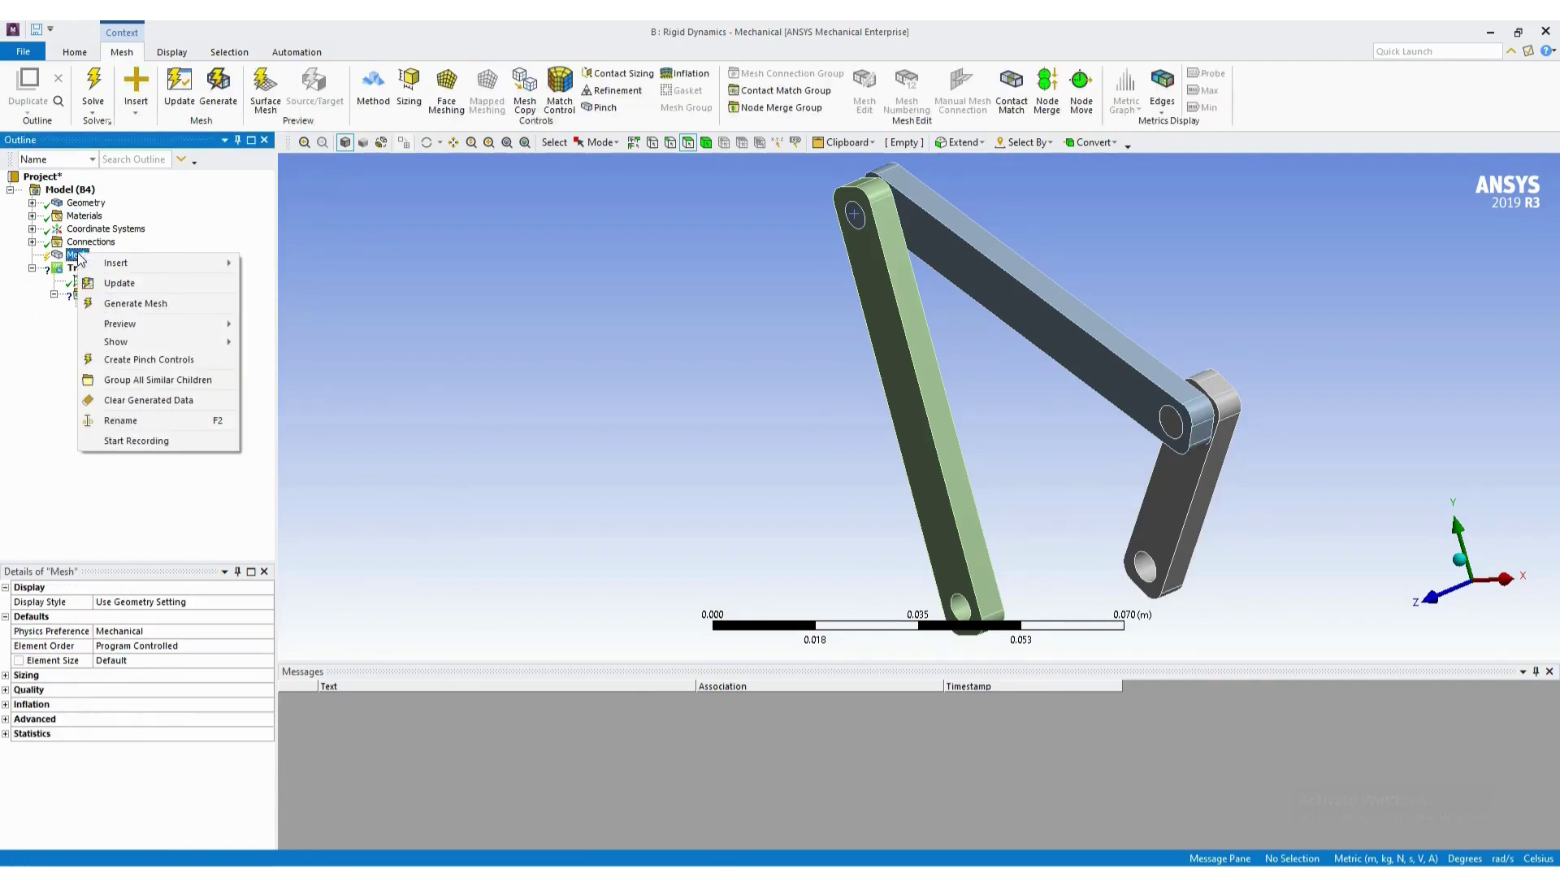
pyautogui.click(136, 304)
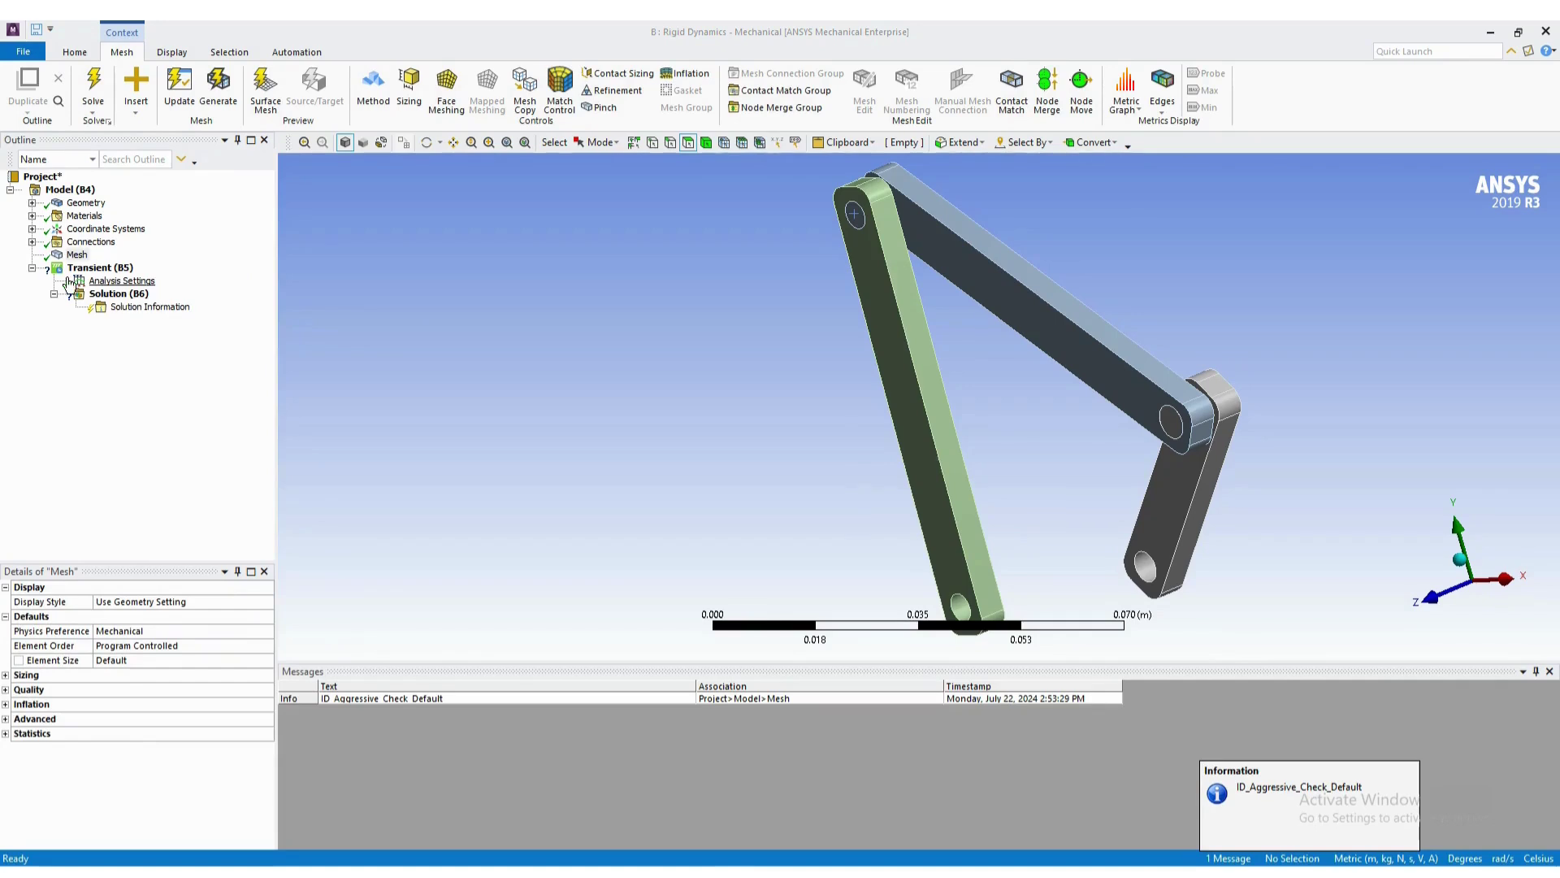
# Set the step end time in the Analysis Settings to 4 s, following the Word guide.
pyautogui.click(118, 281)
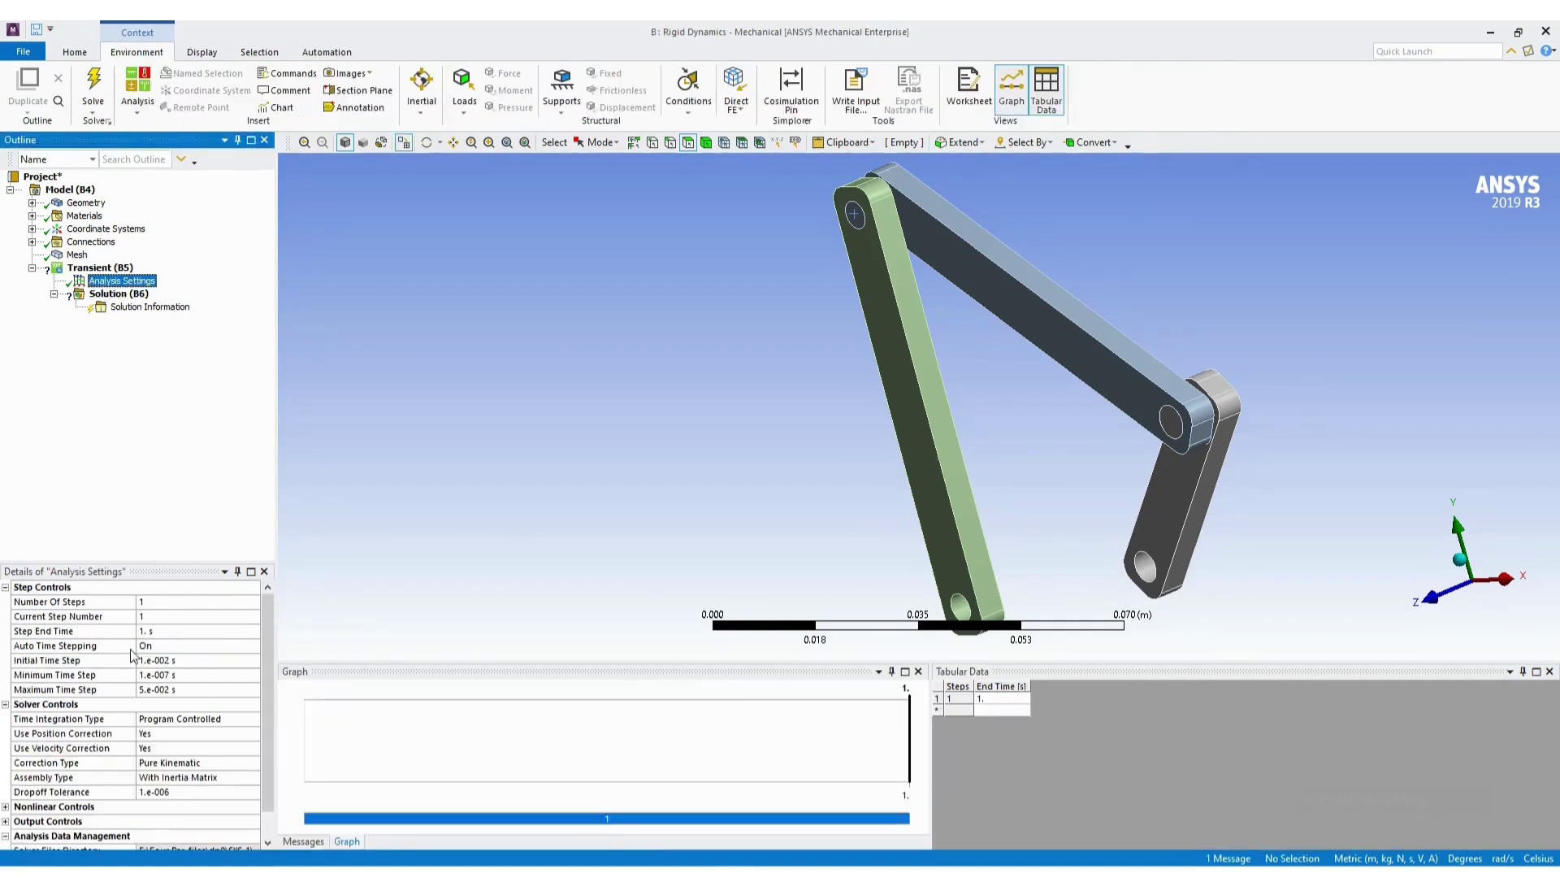
pyautogui.click(155, 633)
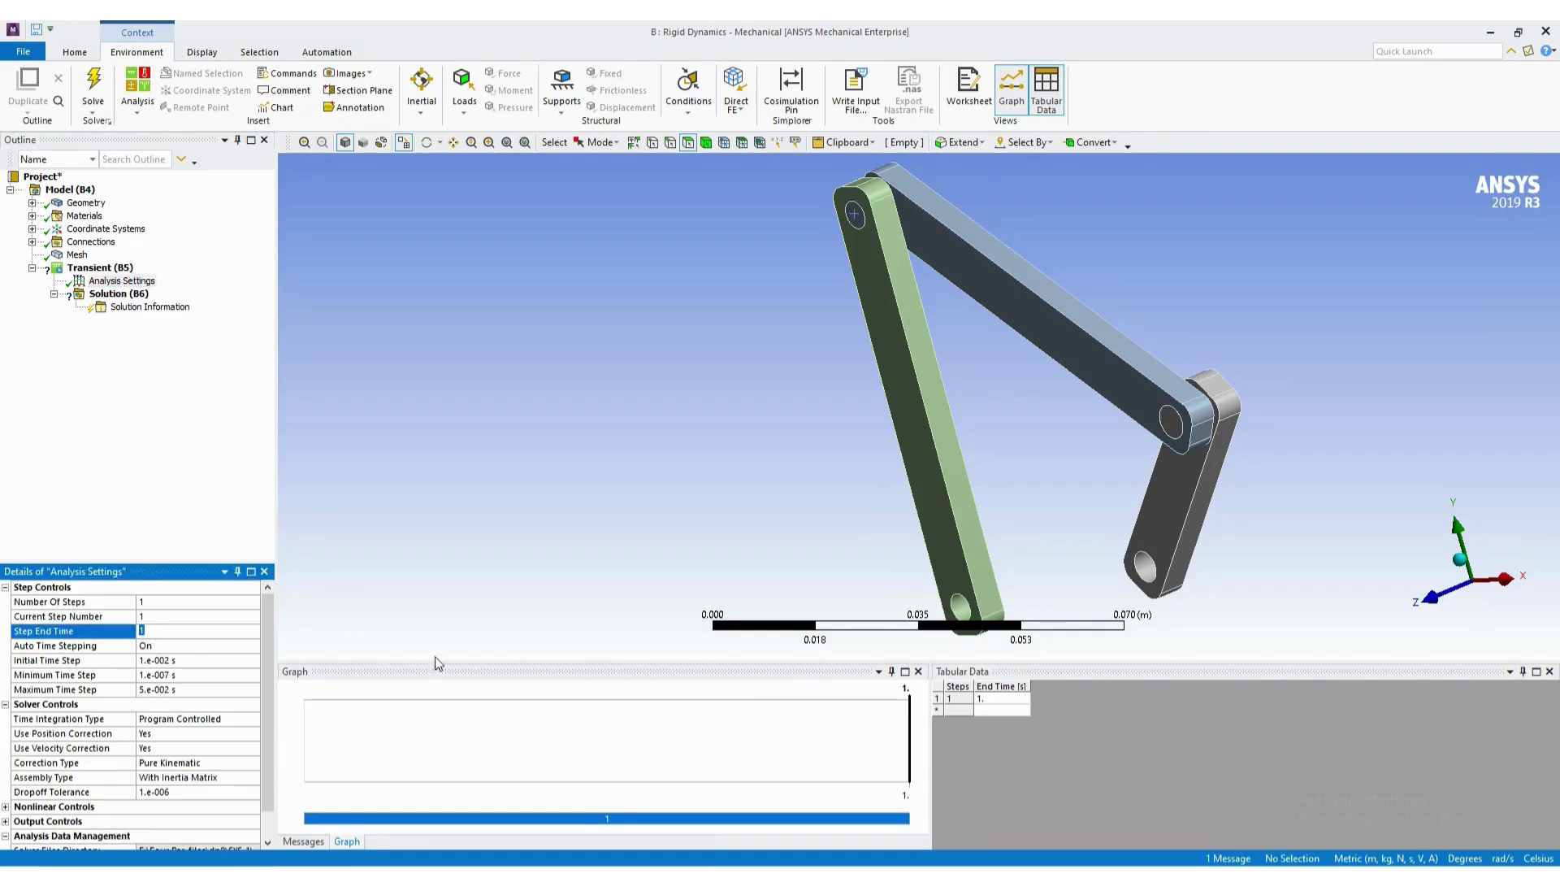
pyautogui.hotkey('alt', 'Tab')
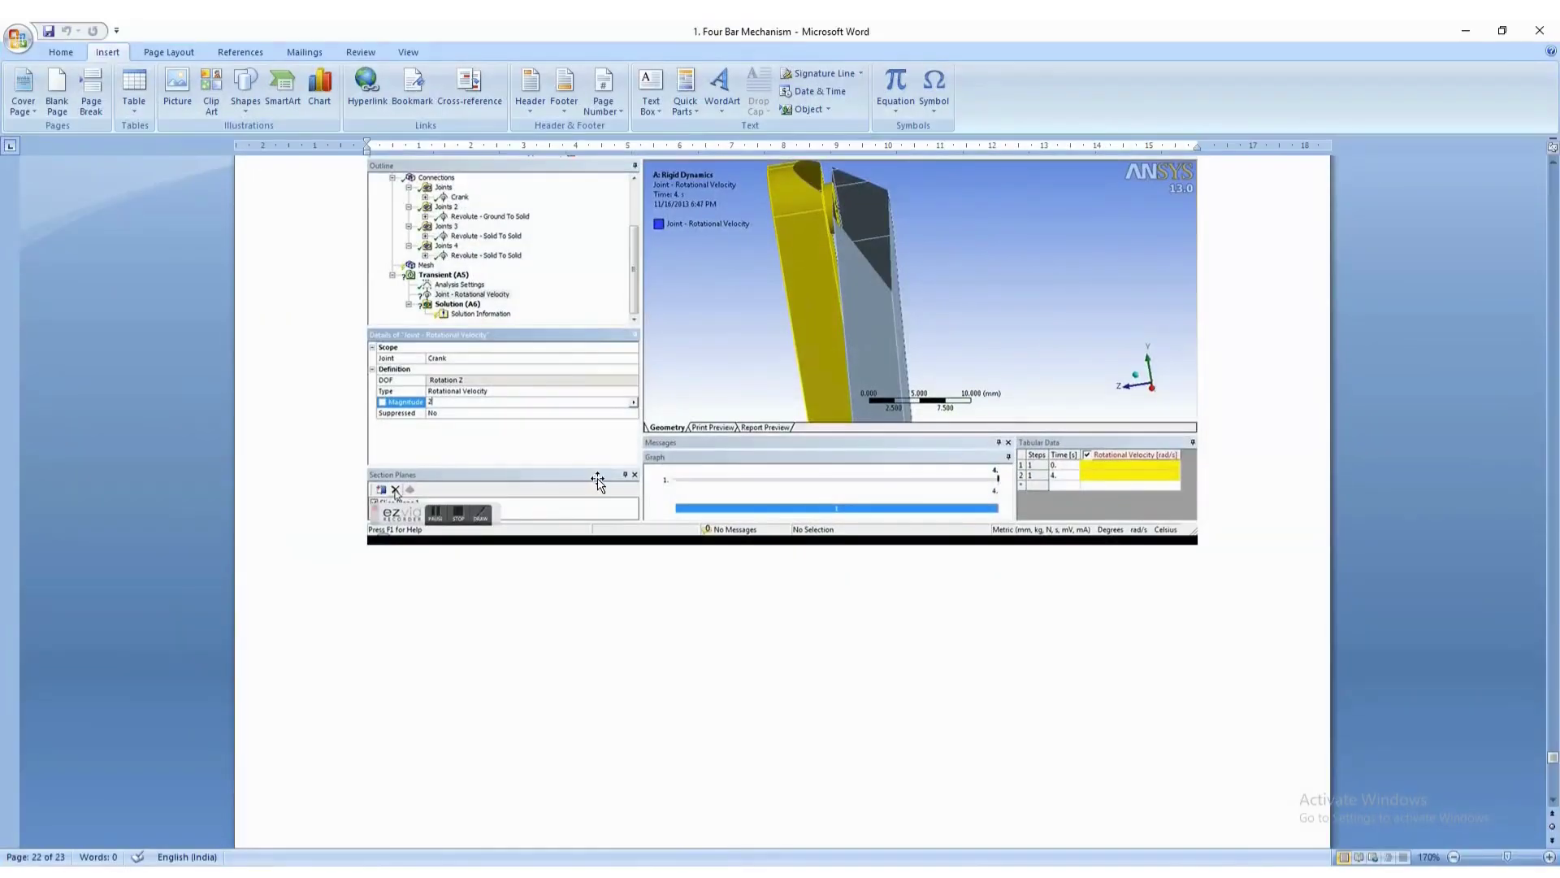
pyautogui.hotkey('ctrl', 'v')
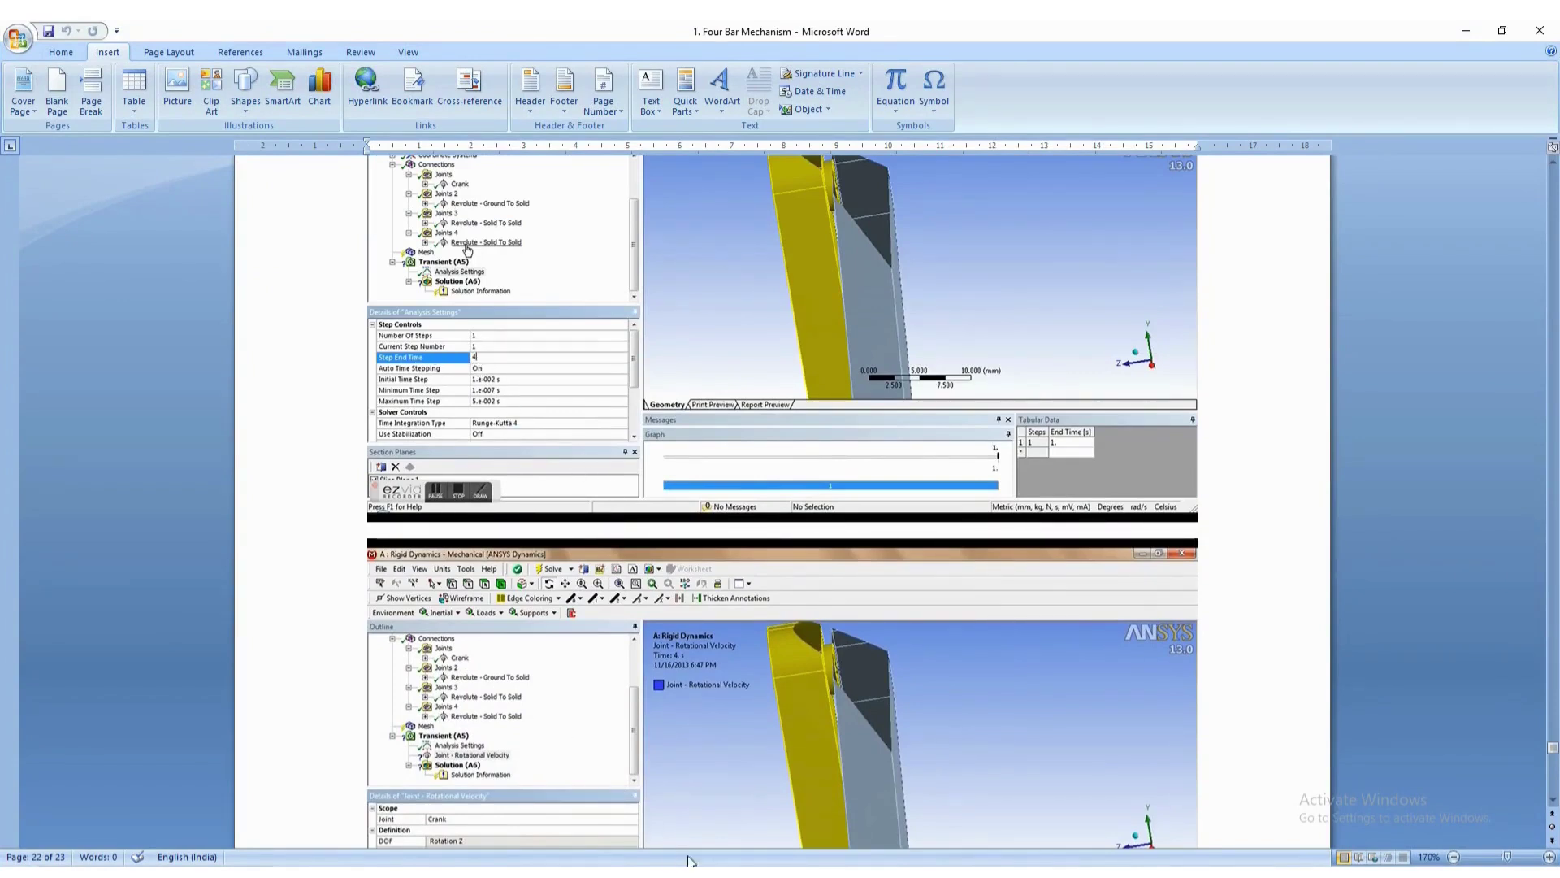
pyautogui.click(737, 872)
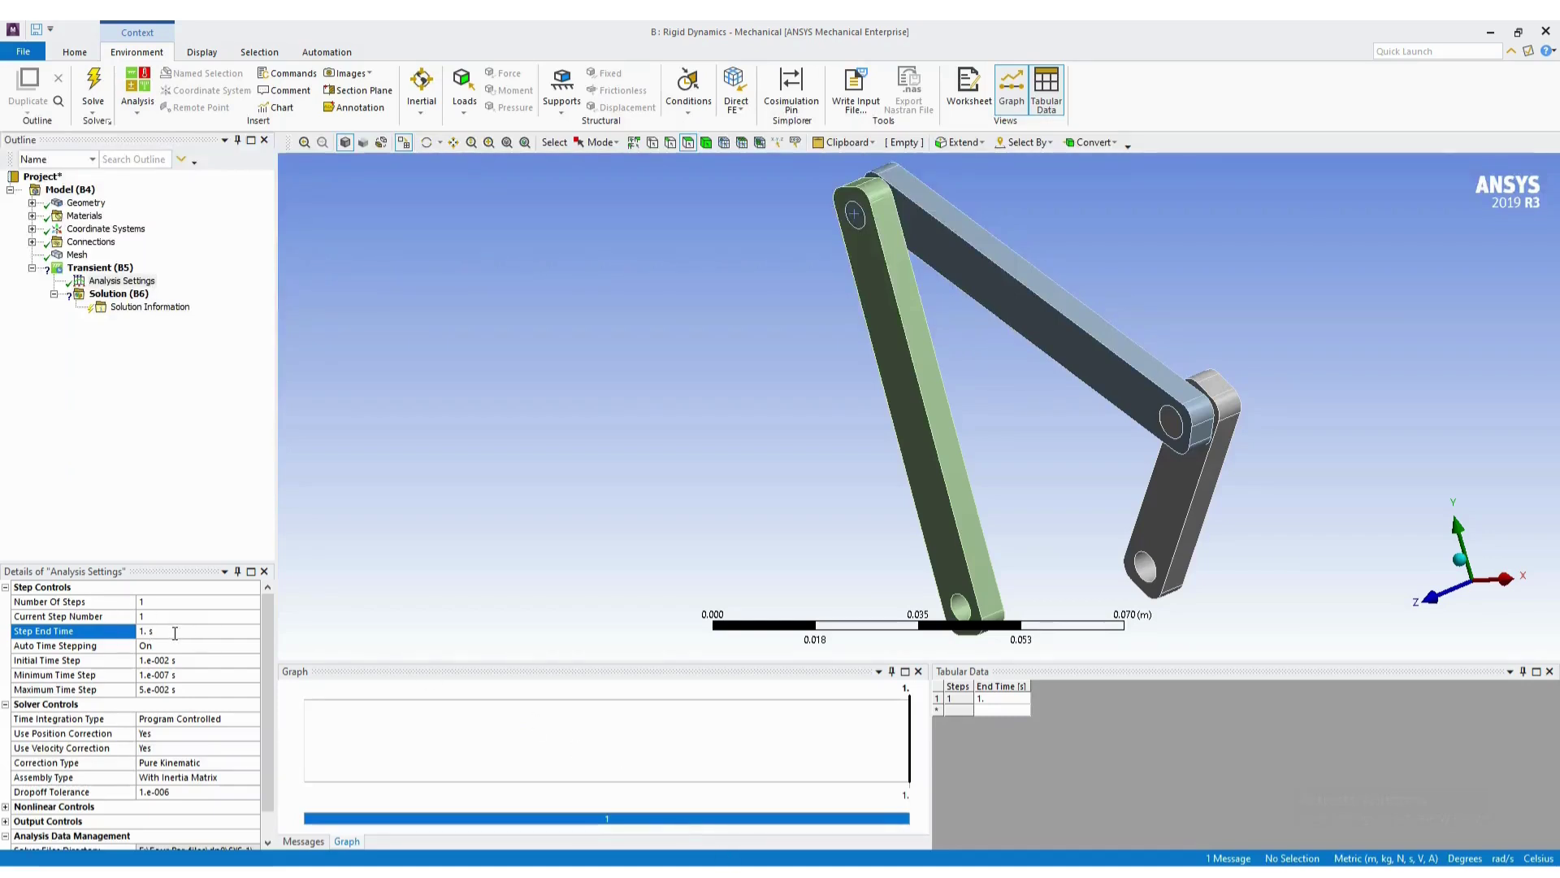
pyautogui.click(144, 633)
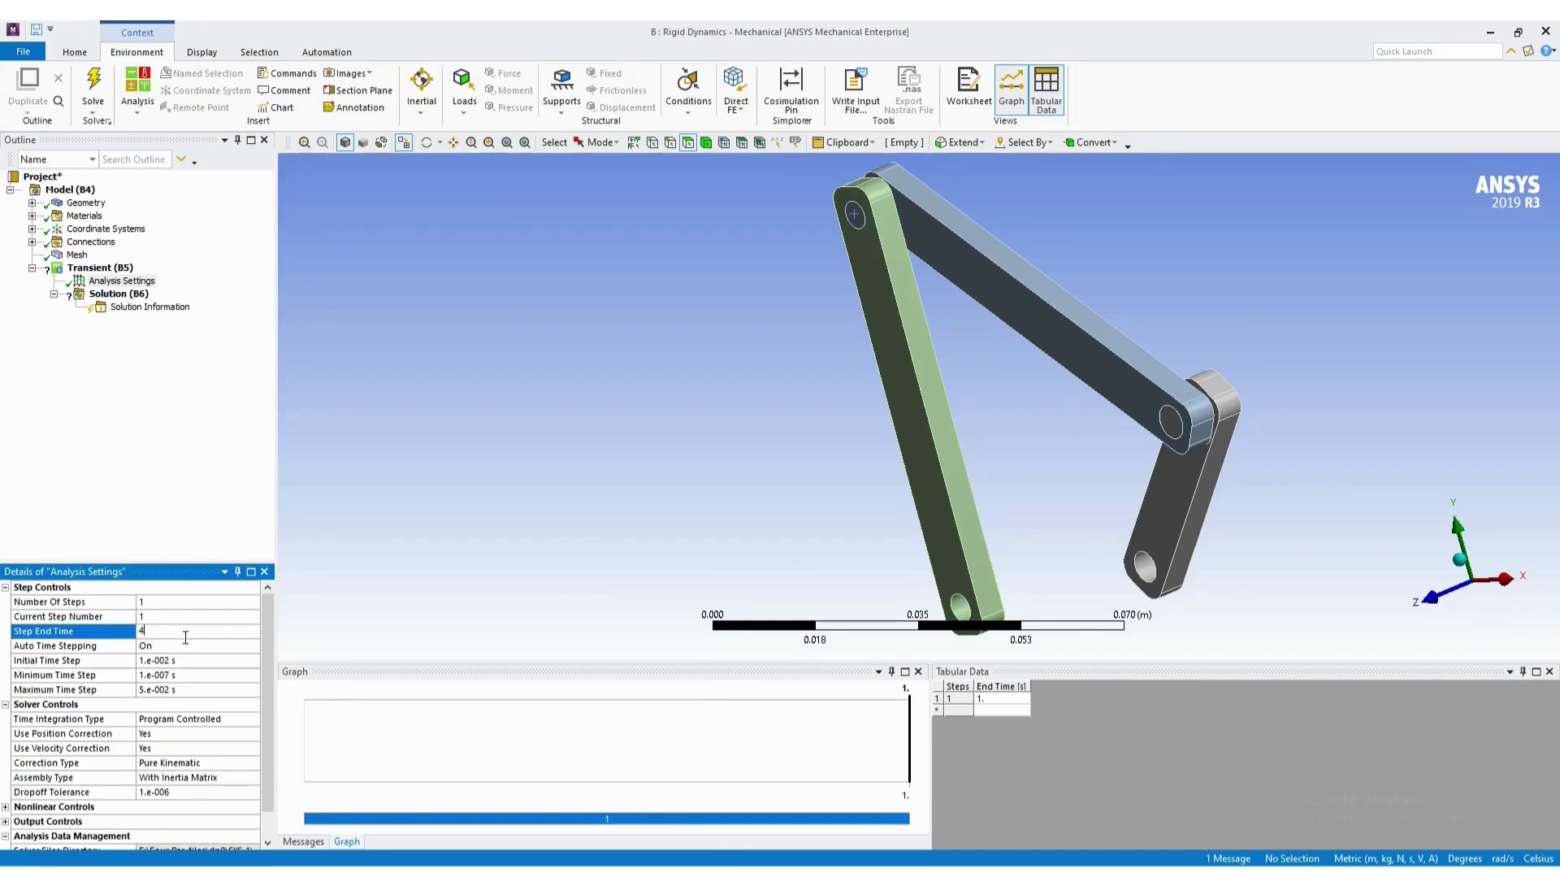
# Check the crank velocity settings in the Word guide, return to Mechanical and add a joint load to the Transient analysis.
pyautogui.click(100, 268)
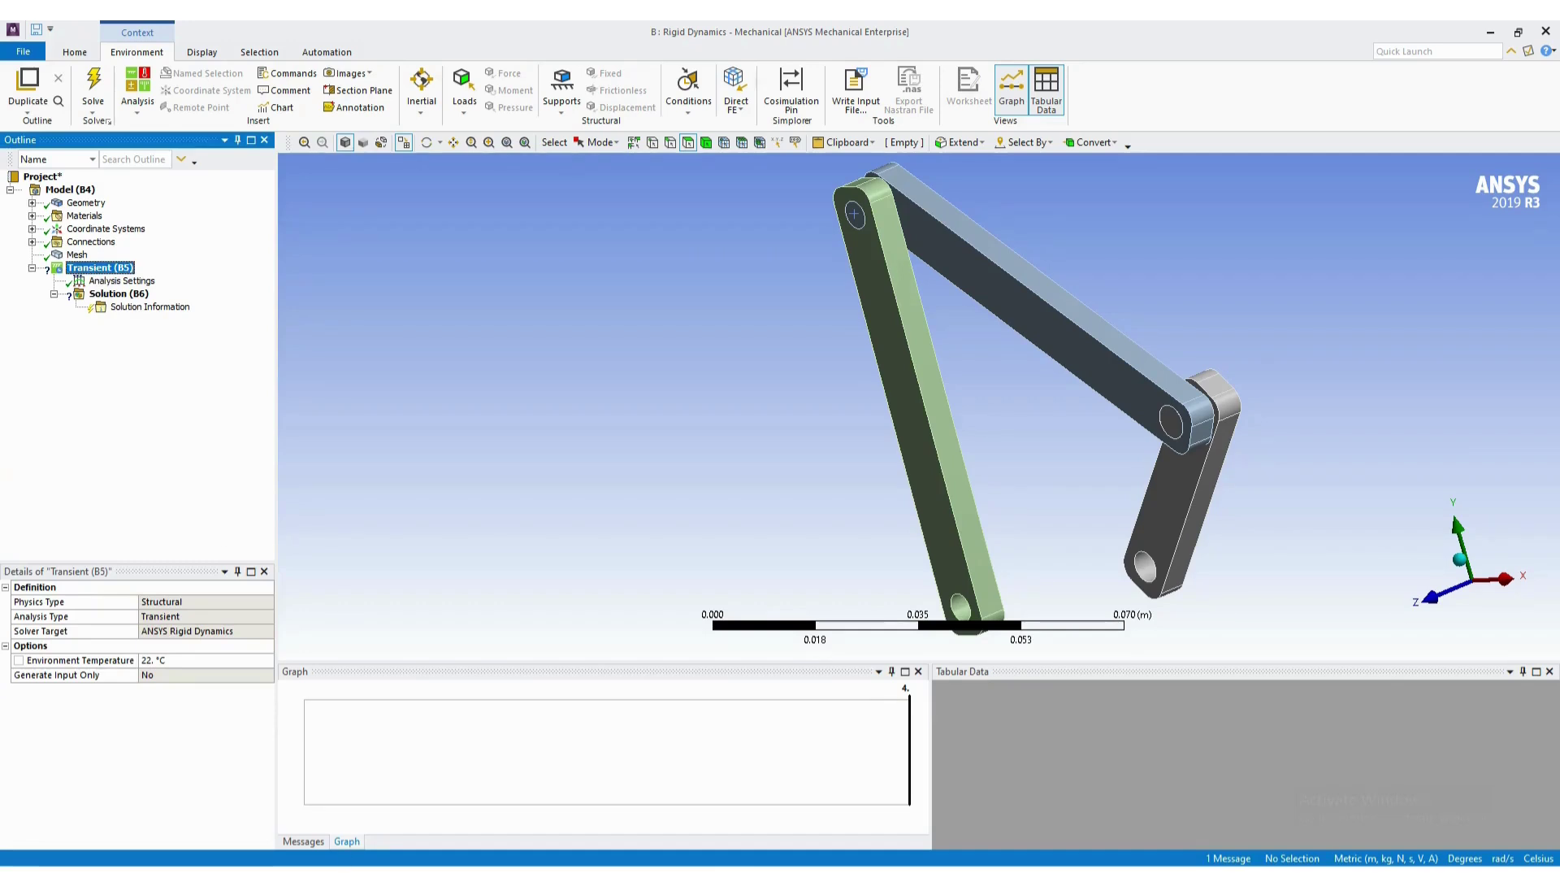
pyautogui.click(676, 874)
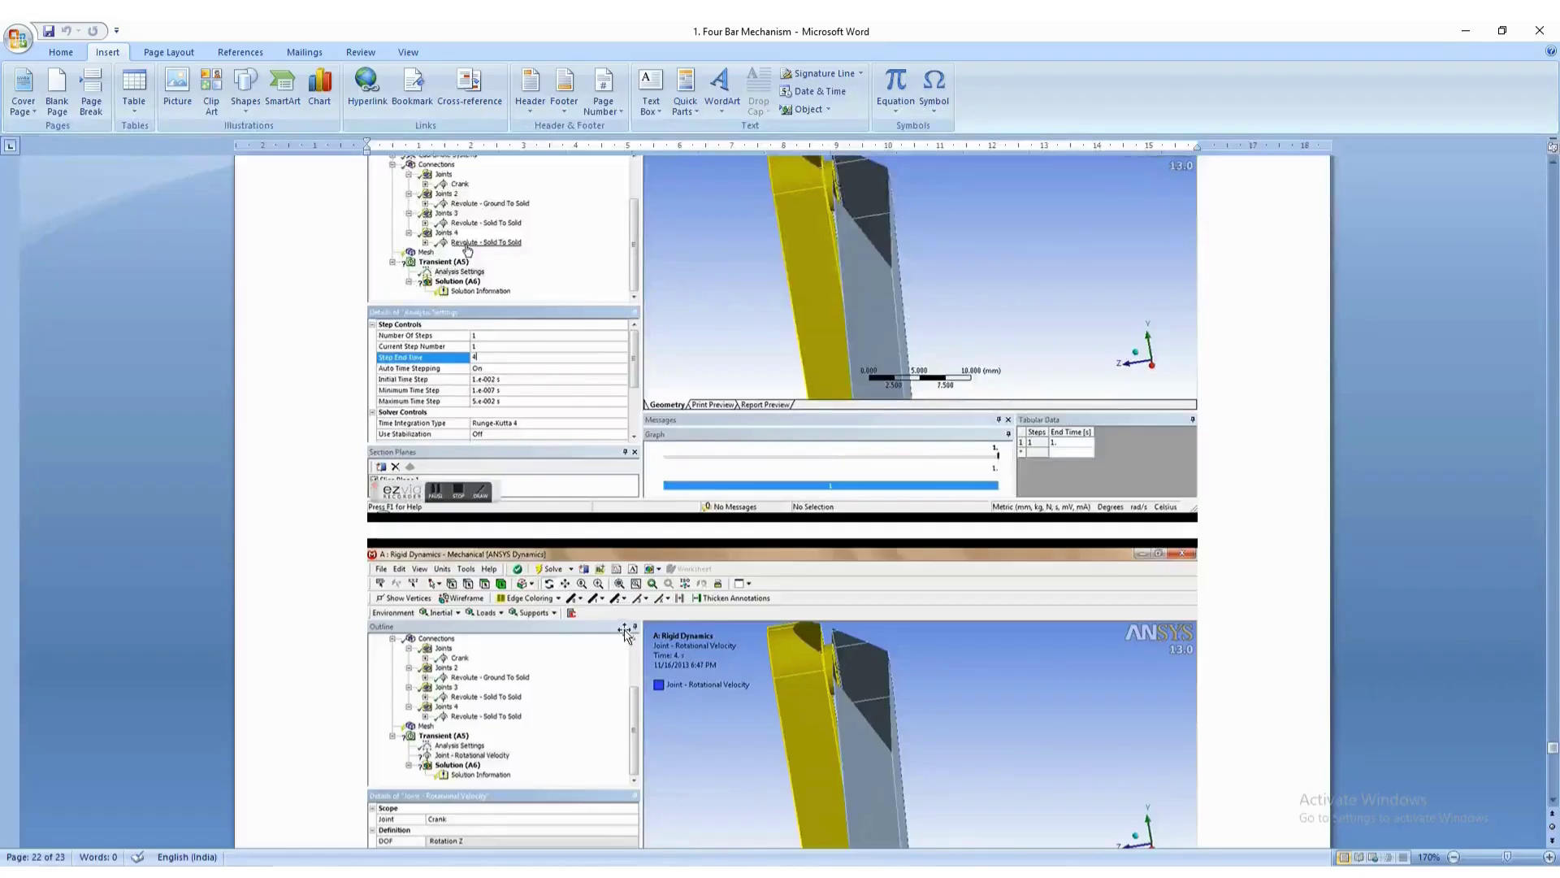
pyautogui.scroll(-2, 628, 627)
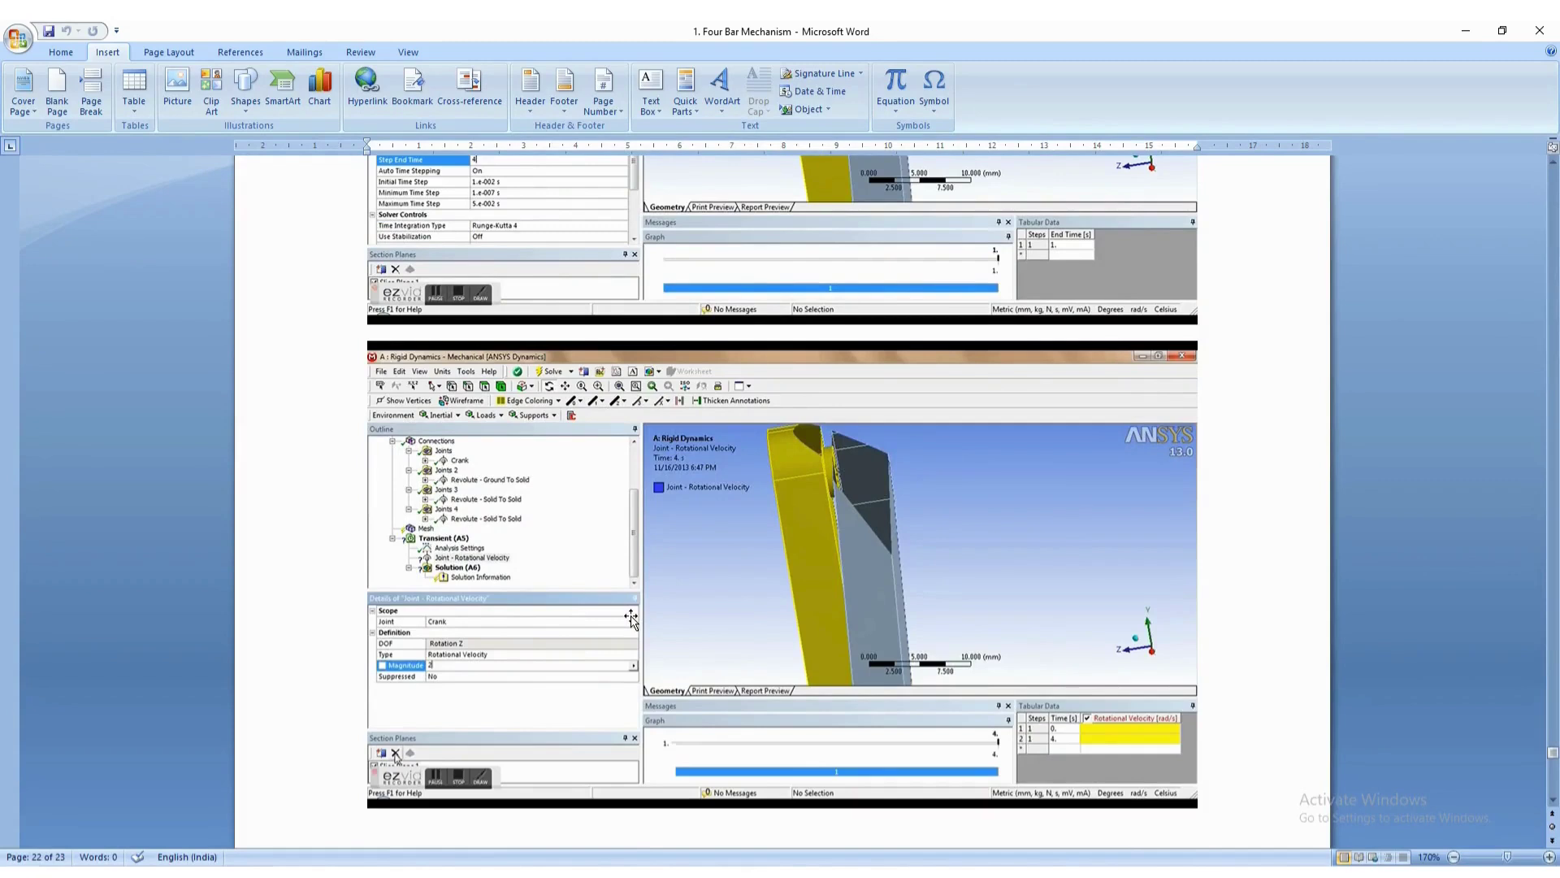
pyautogui.scroll(1, 631, 622)
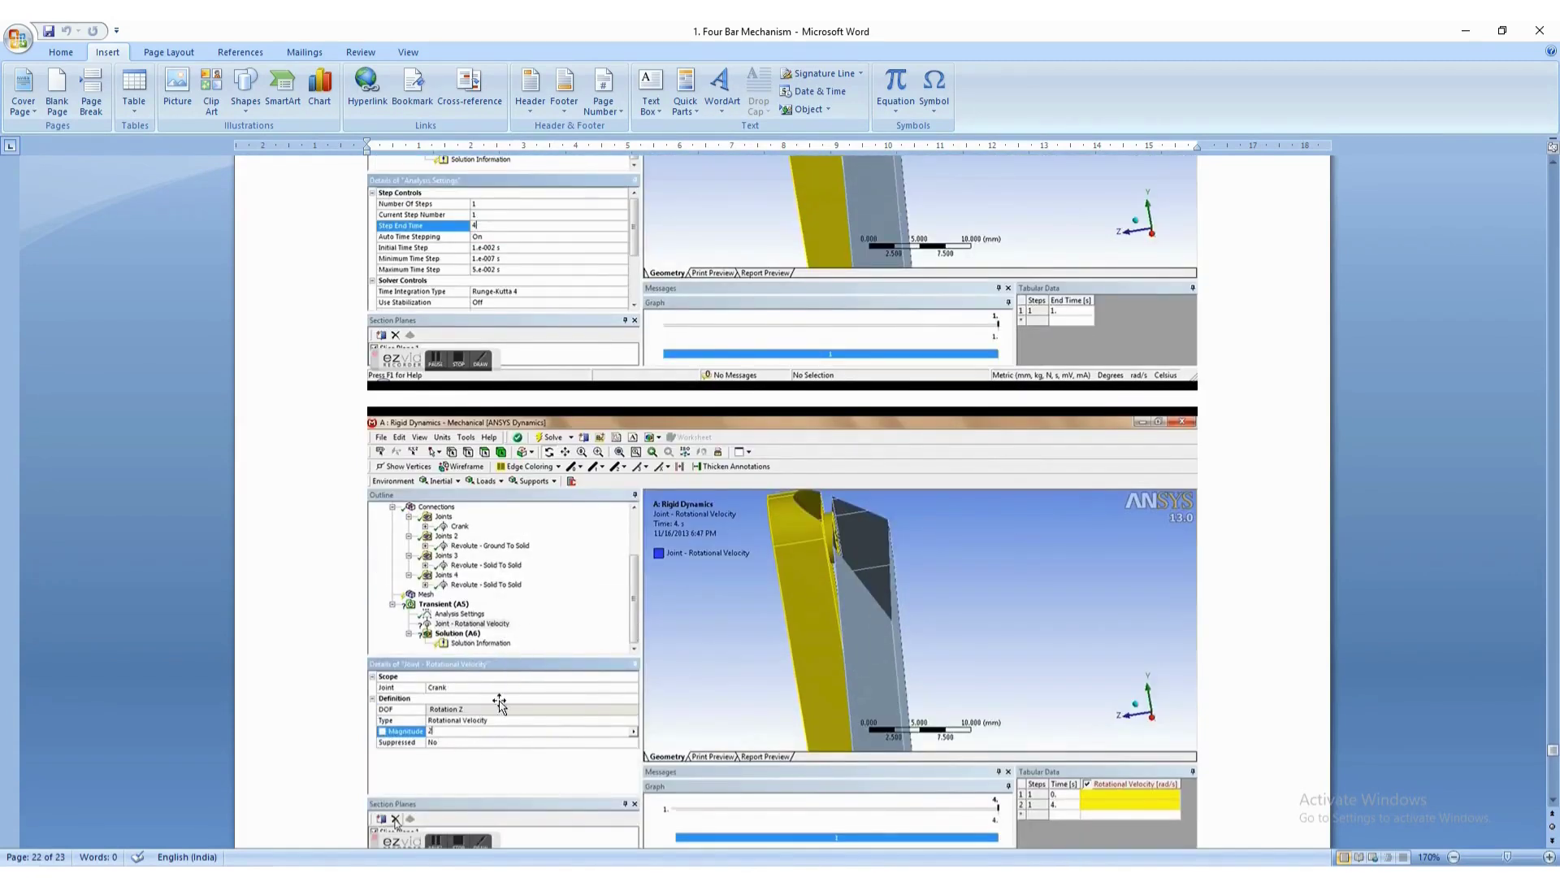
pyautogui.moveTo(734, 871)
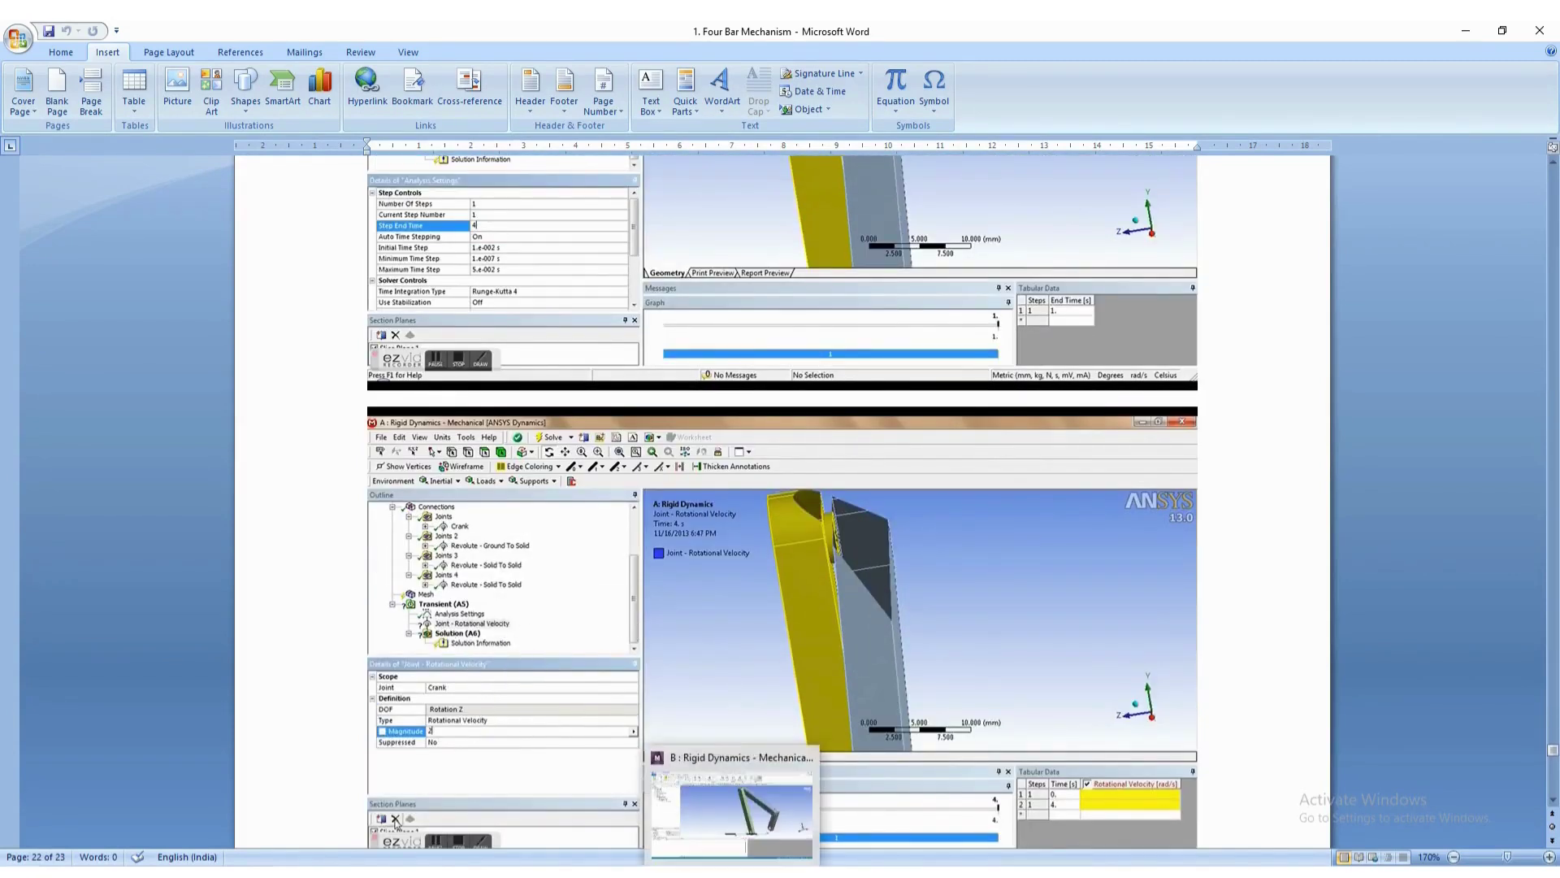
pyautogui.click(731, 813)
pyautogui.click(90, 282)
pyautogui.click(93, 268)
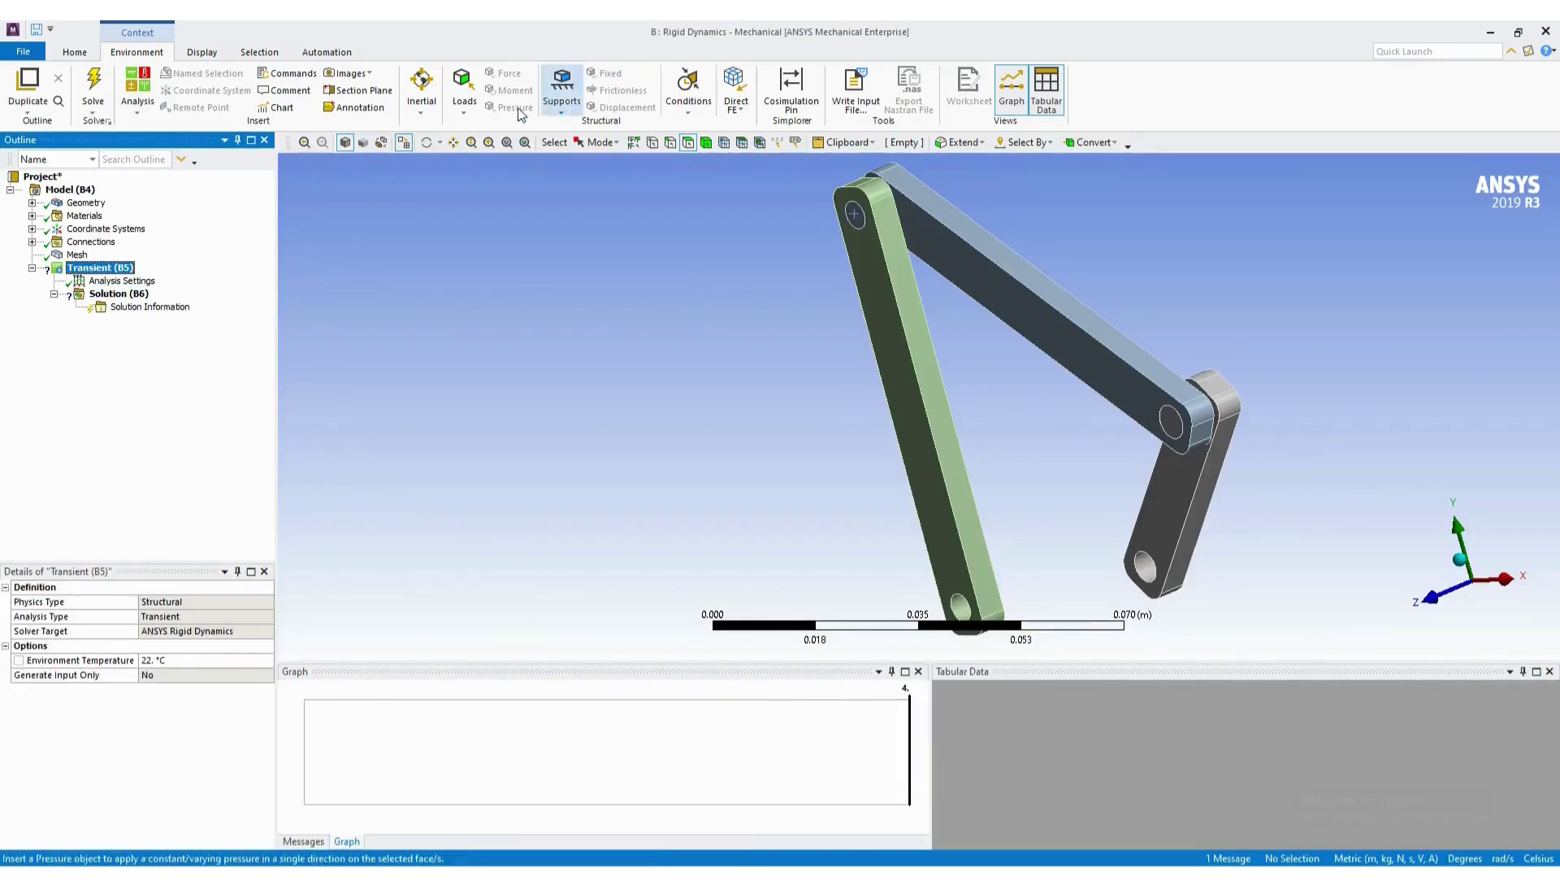
pyautogui.click(464, 91)
pyautogui.click(512, 288)
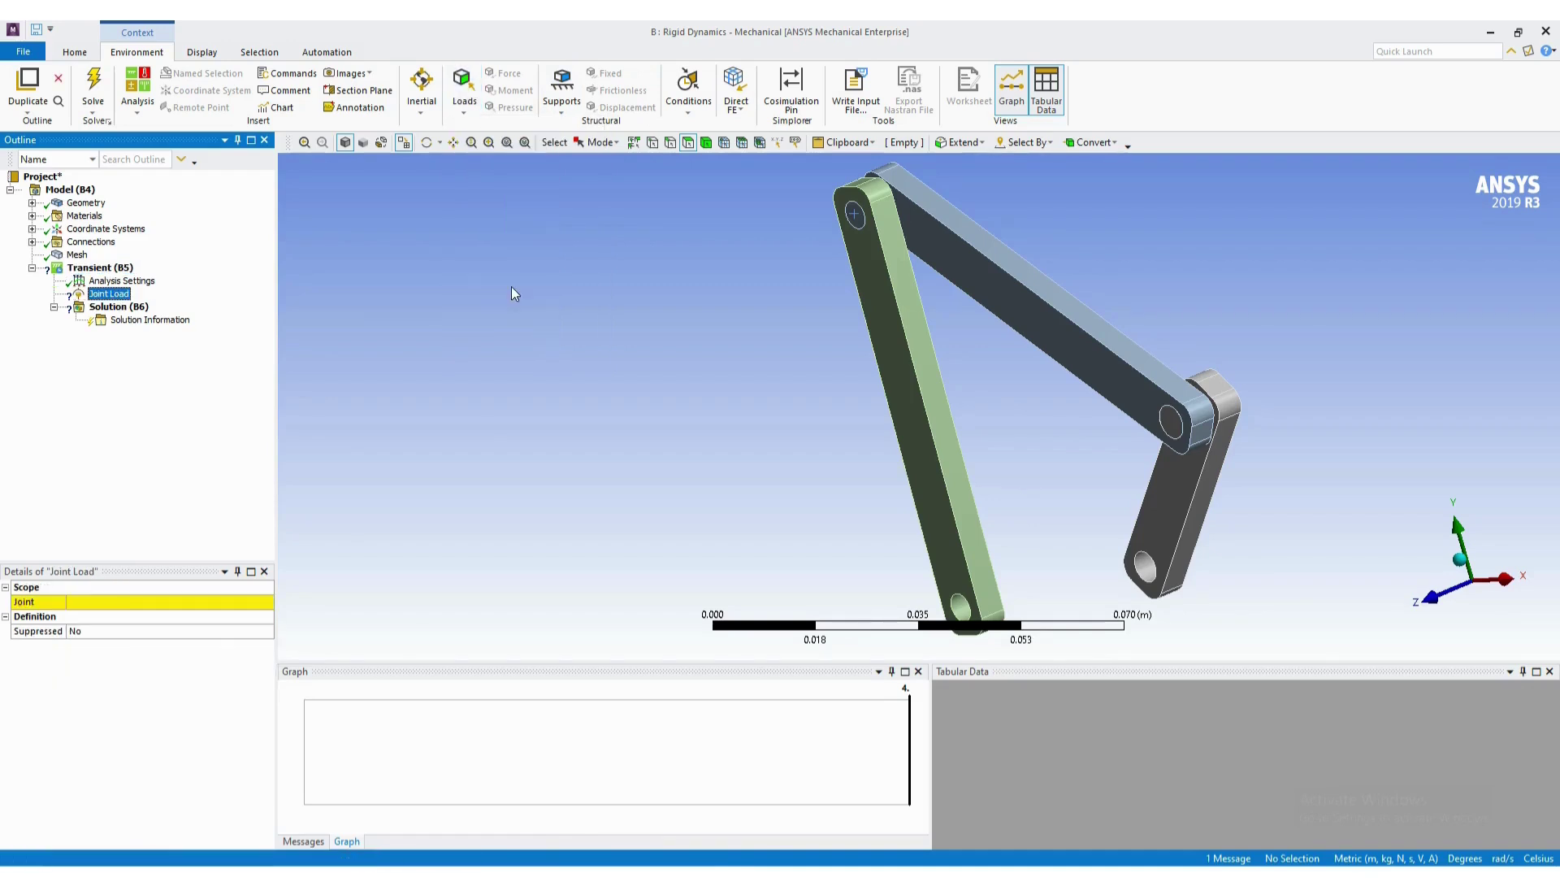
# Scope the joint load to the first Revolute - Ground To Solid joint, at the grey crank's lower hole.
pyautogui.click(130, 602)
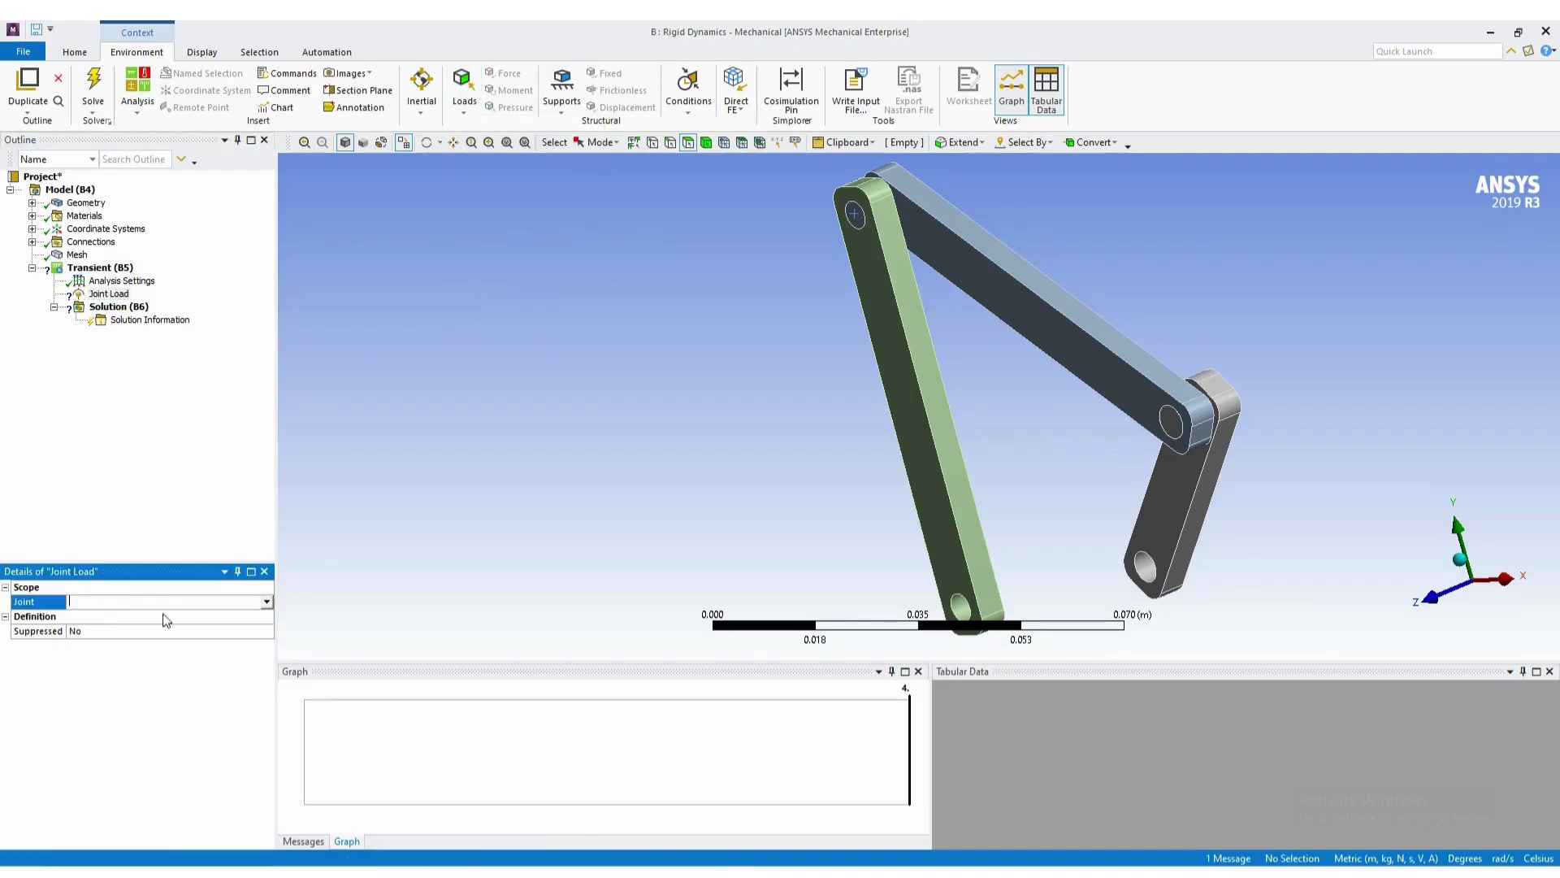
pyautogui.click(266, 602)
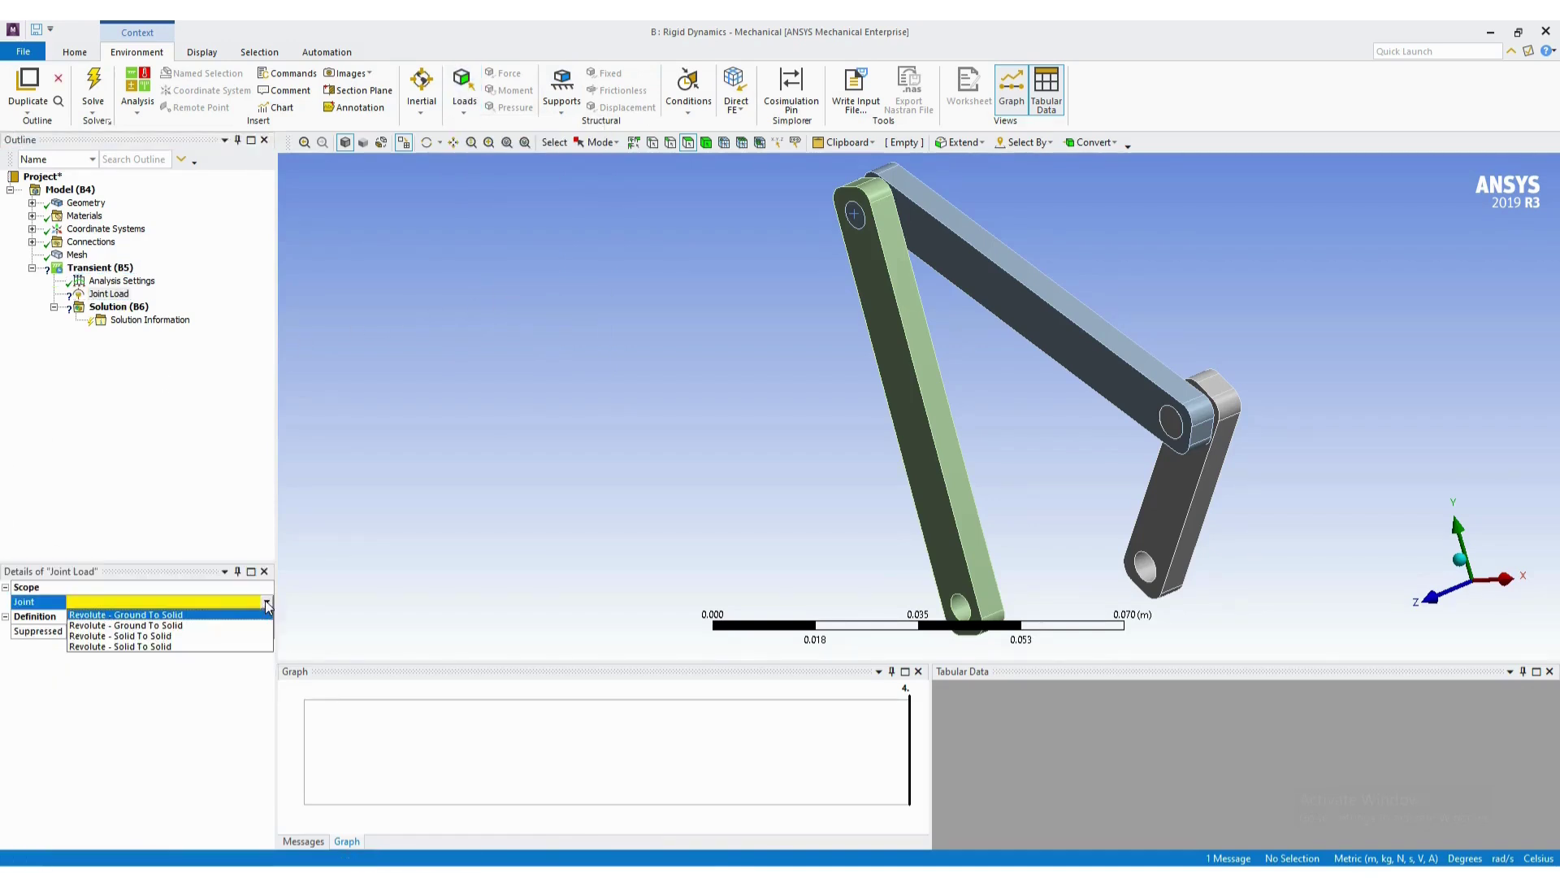
pyautogui.click(220, 616)
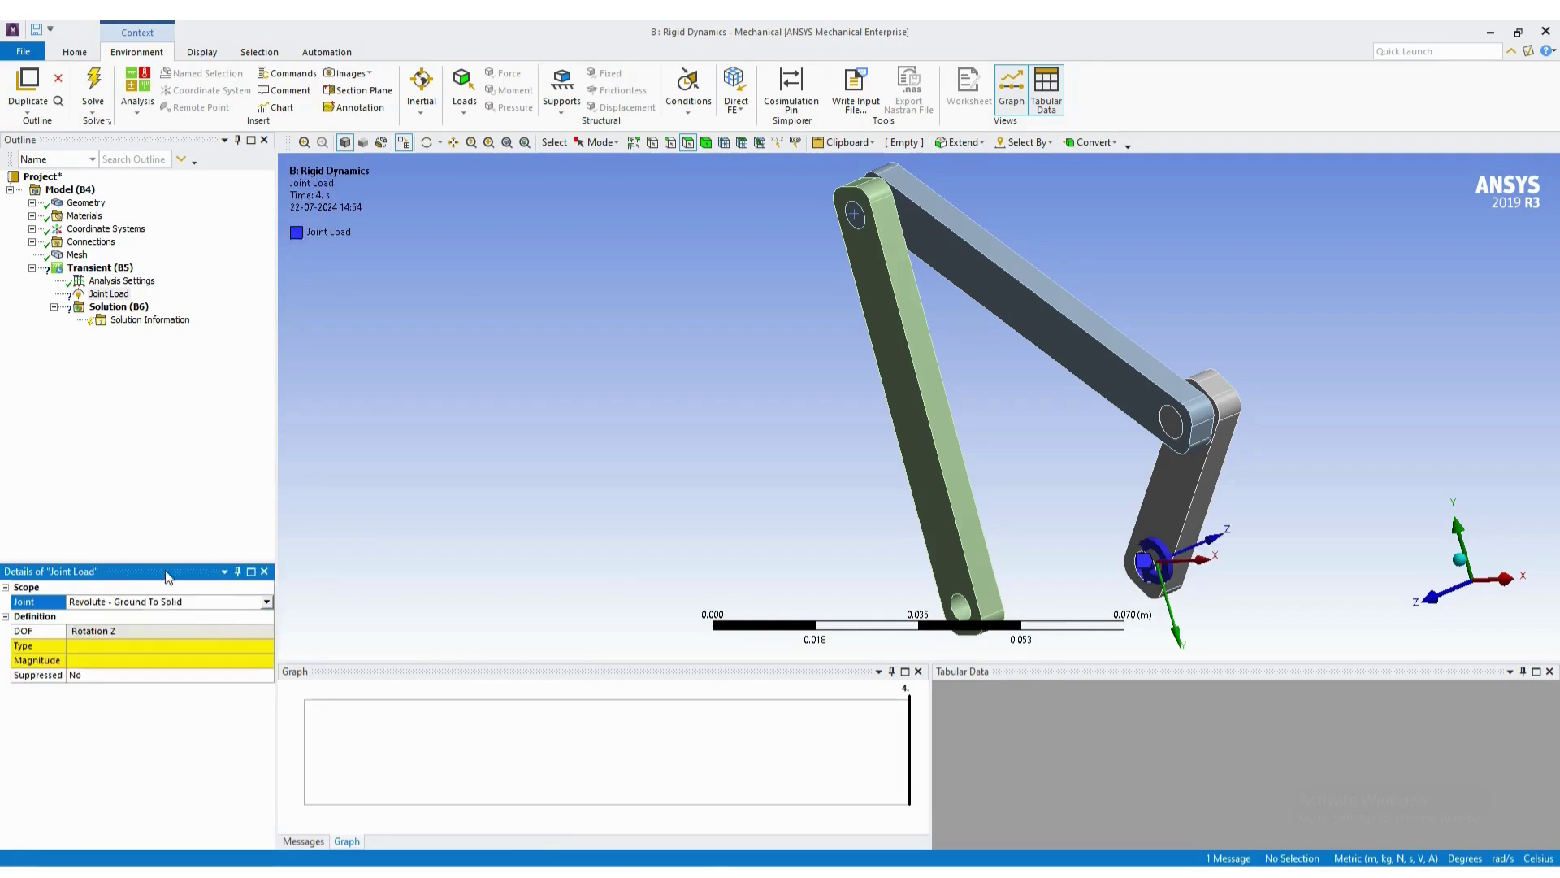
# Set the joint load's type to Rotational Velocity with a magnitude of 2 rad/s.
pyautogui.click(103, 648)
pyautogui.click(266, 646)
pyautogui.click(188, 670)
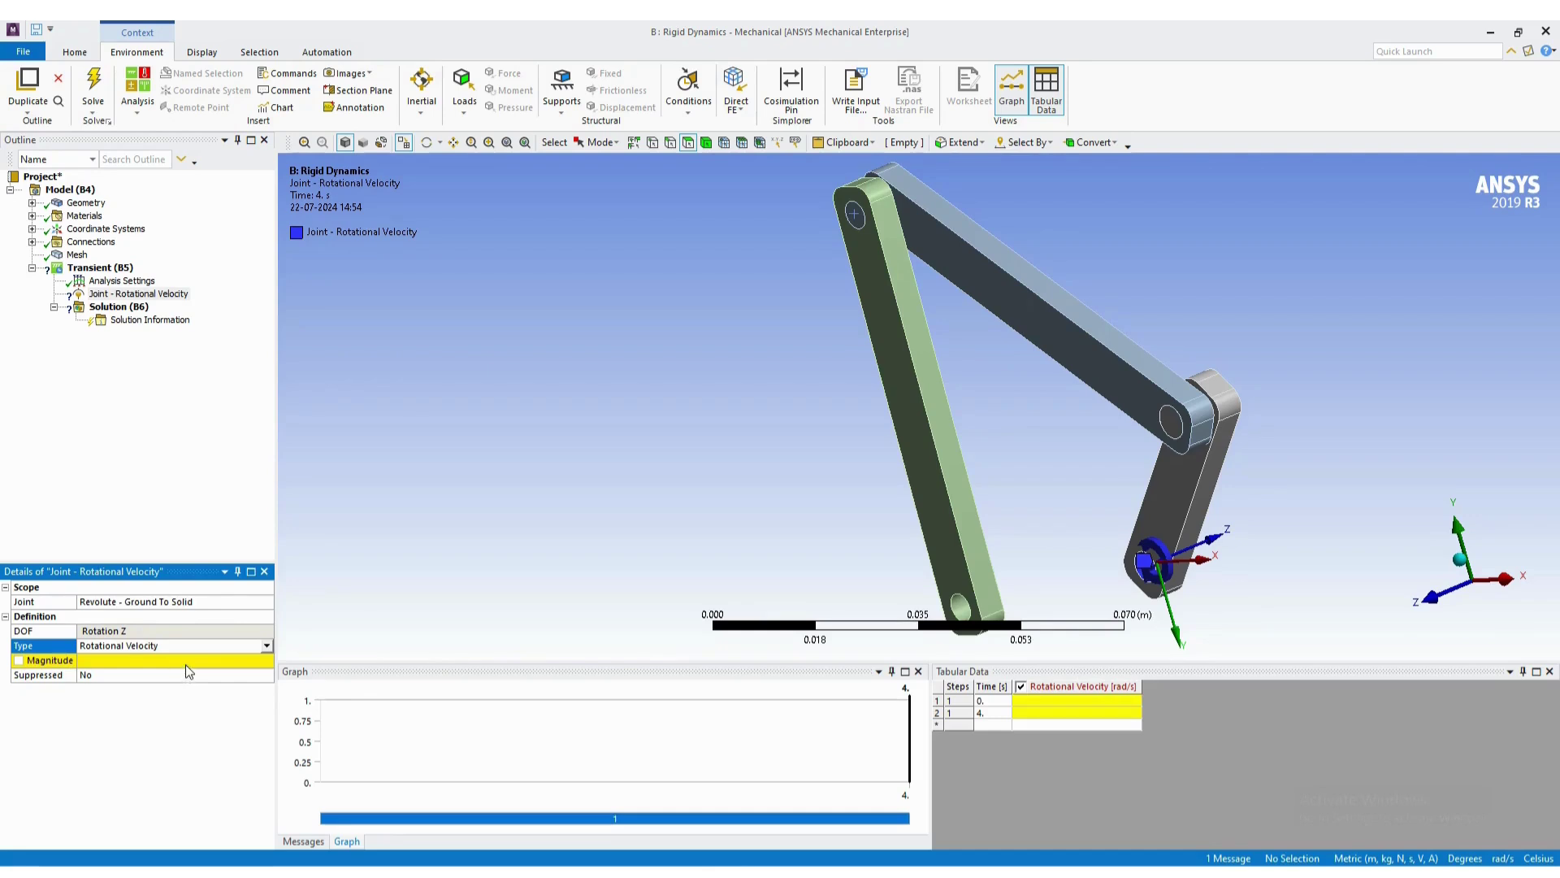
pyautogui.click(129, 662)
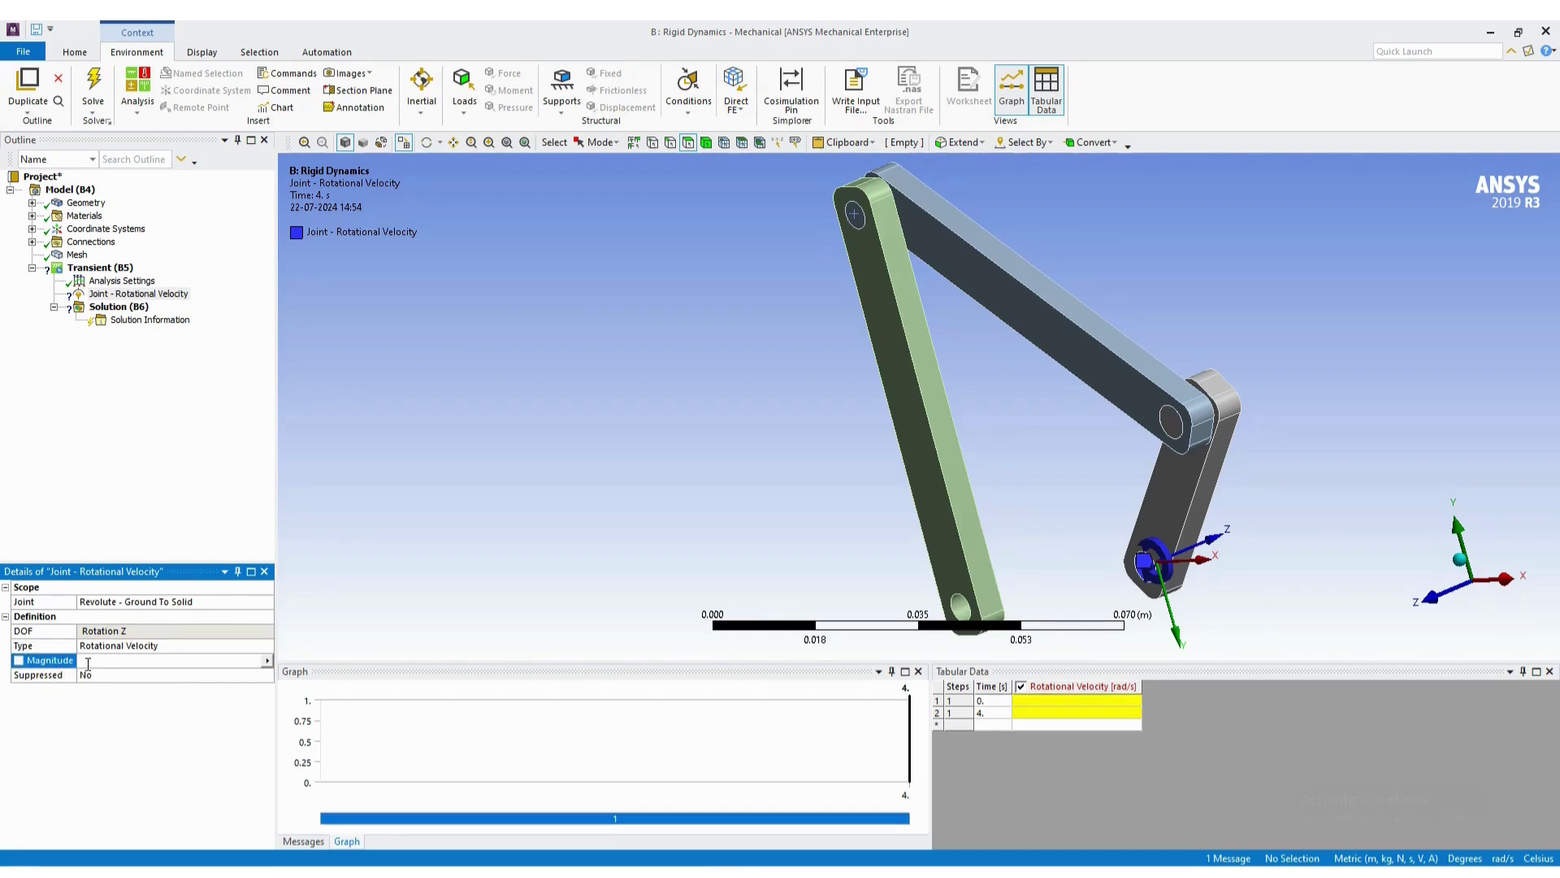
pyautogui.write('2')
pyautogui.press('Return')
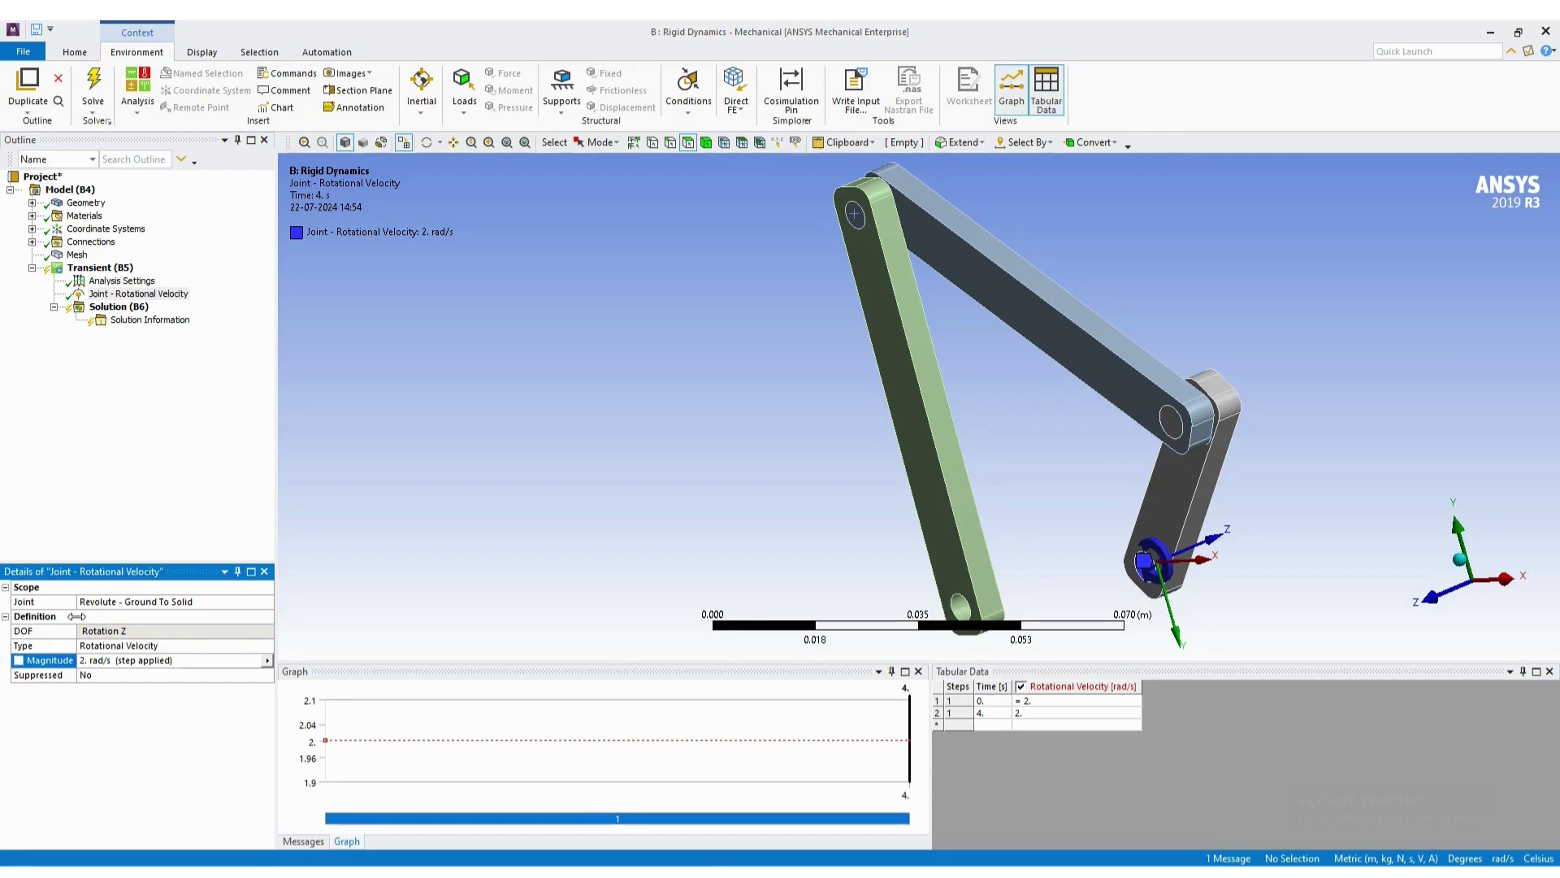
# Consult the Word guide and add Total Deformation and Total Acceleration results to the Solution in Mechanical.
pyautogui.hotkey('alt', 'Tab')
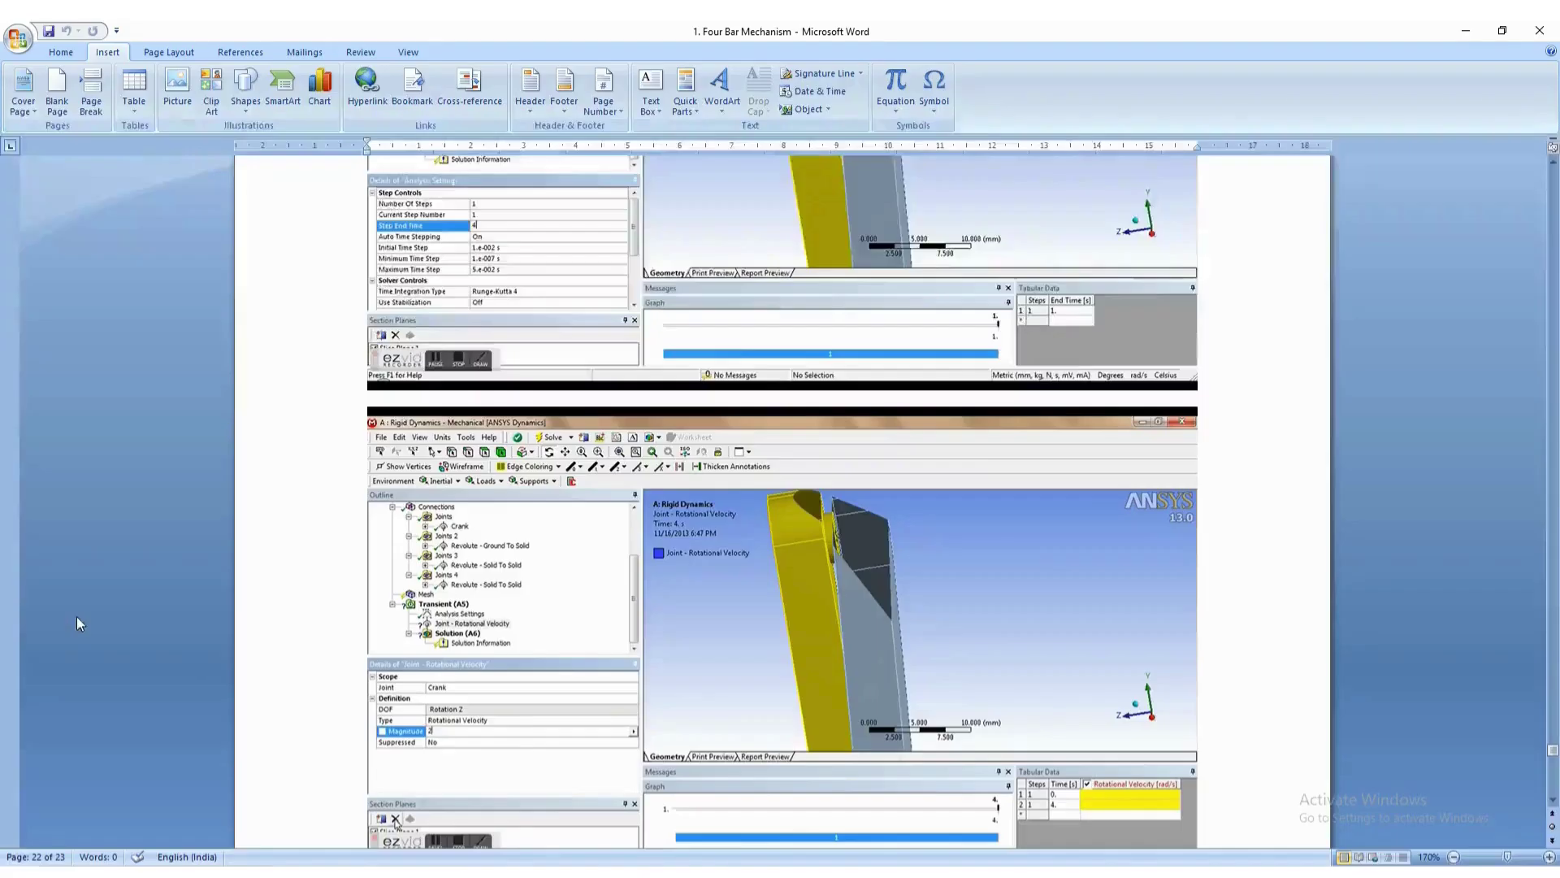
pyautogui.scroll(-3, 526, 730)
pyautogui.scroll(-8, 527, 730)
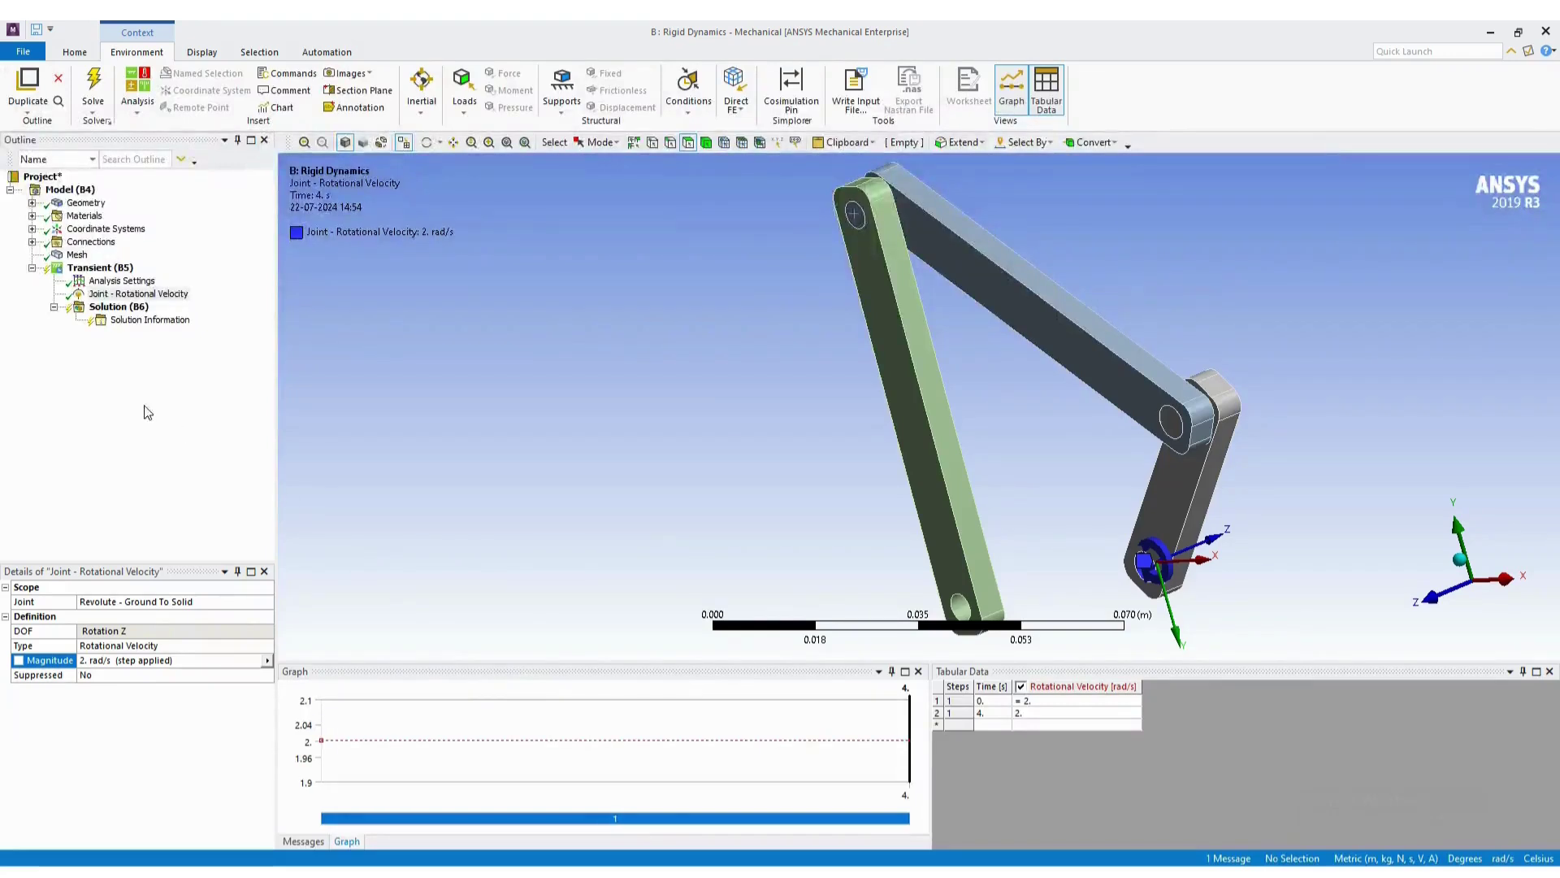
pyautogui.click(114, 307)
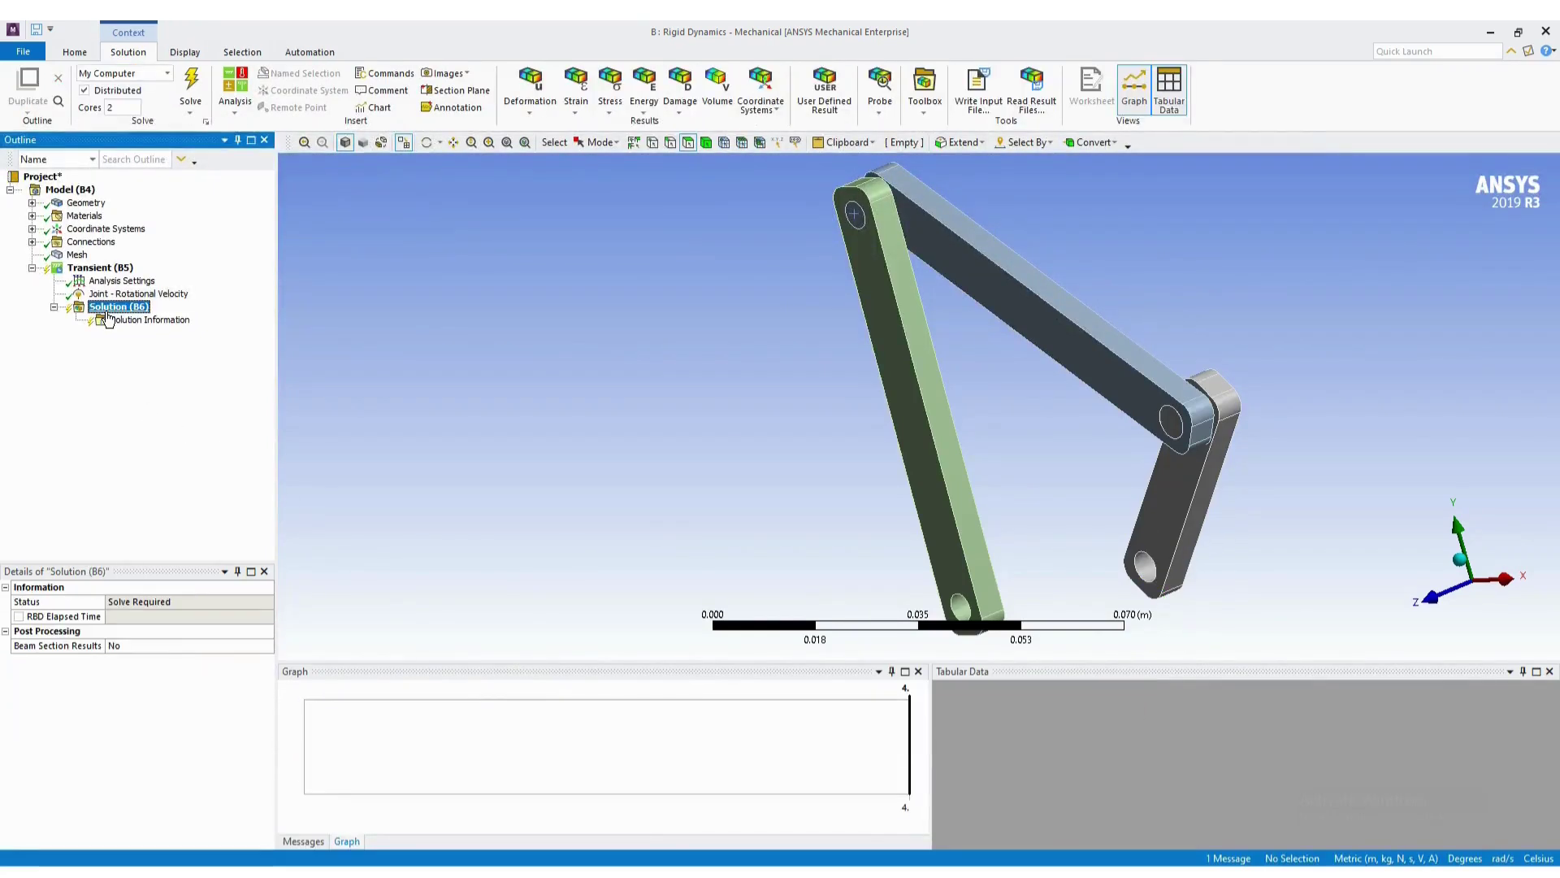
pyautogui.click(534, 110)
pyautogui.click(539, 126)
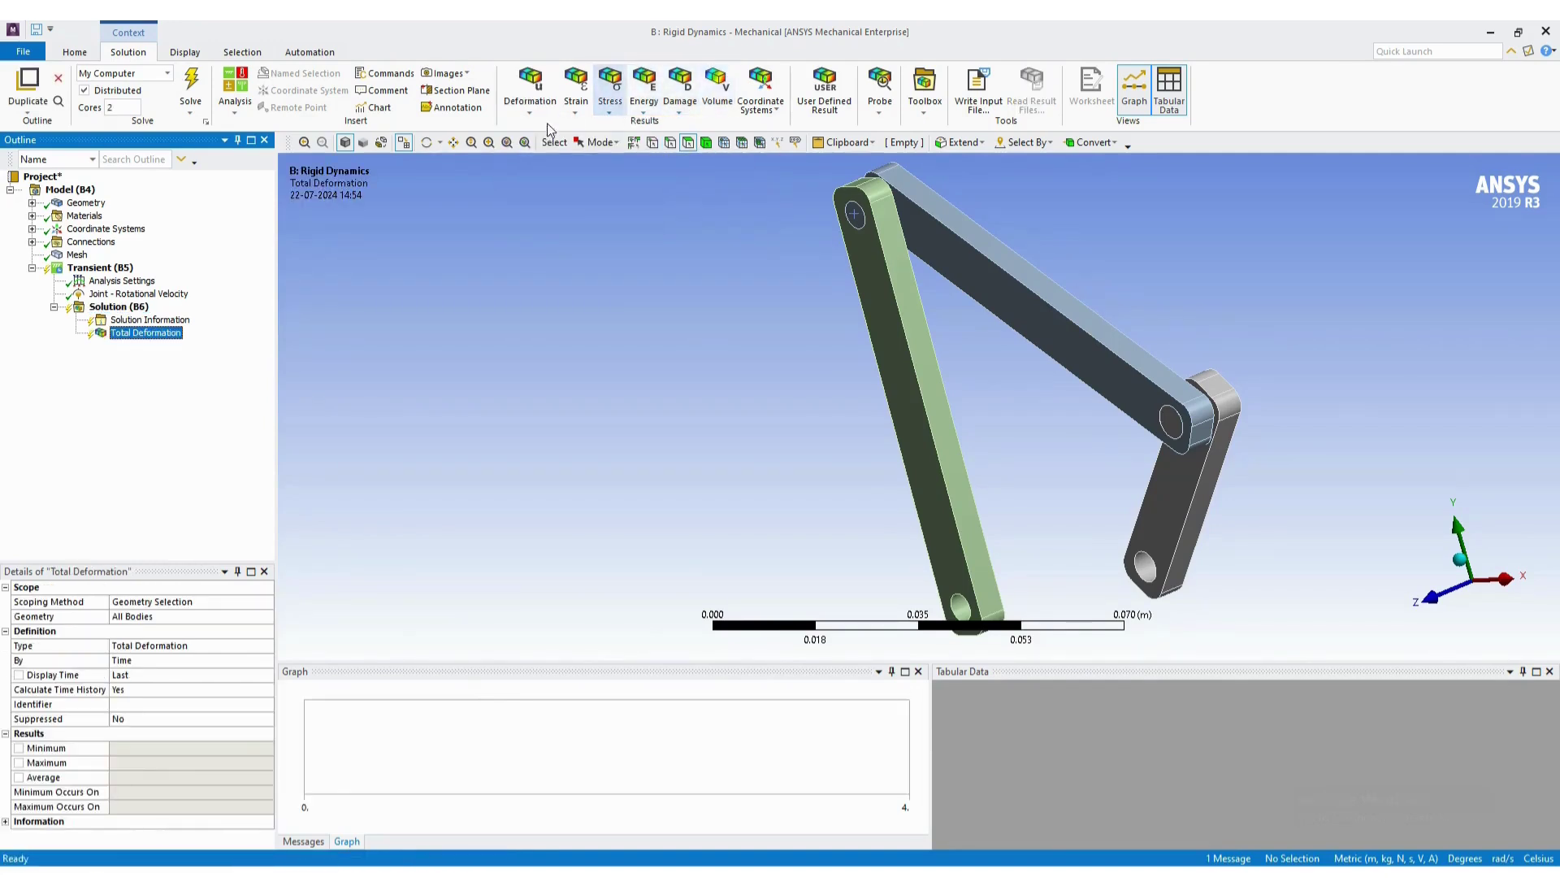
pyautogui.click(516, 109)
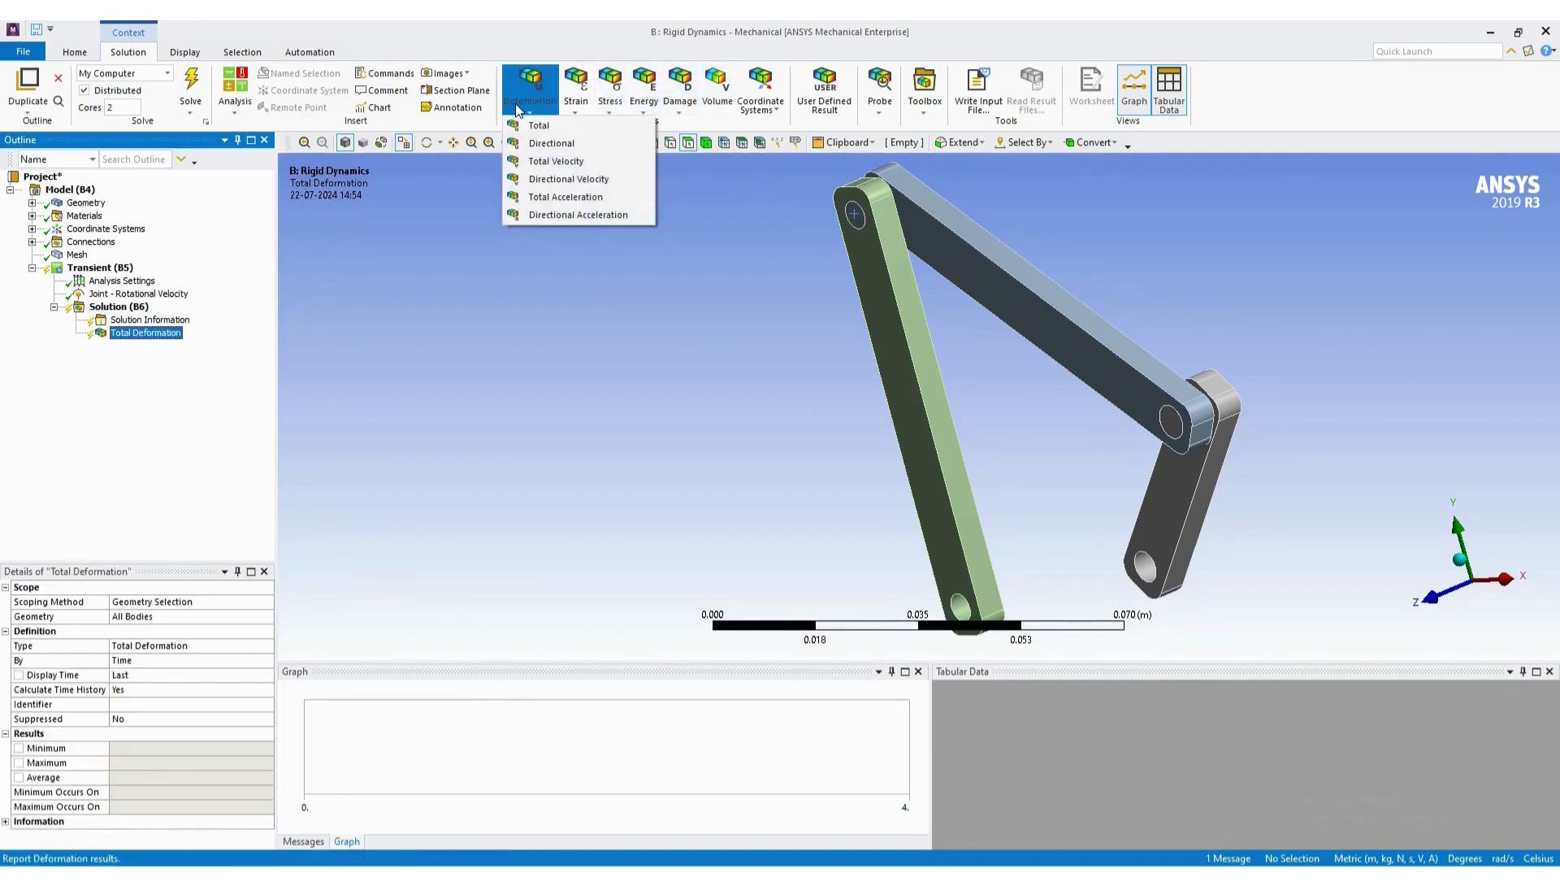
pyautogui.click(567, 200)
# Solve the Rigid Dynamics analysis and dismiss the pop-up message.
pyautogui.click(120, 308)
pyautogui.rightClick(122, 313)
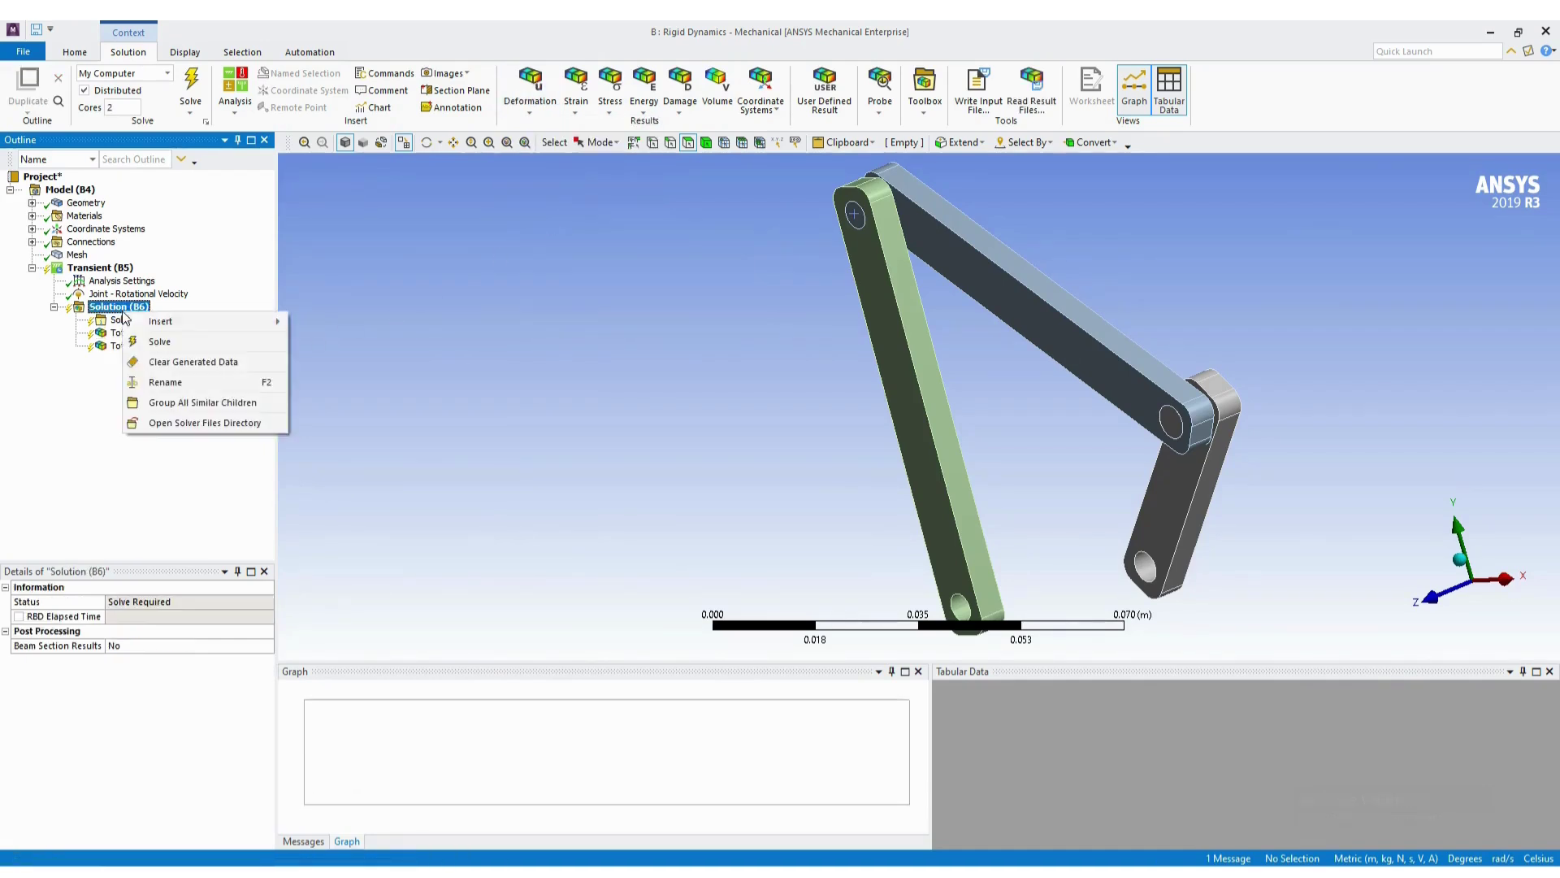
pyautogui.click(160, 355)
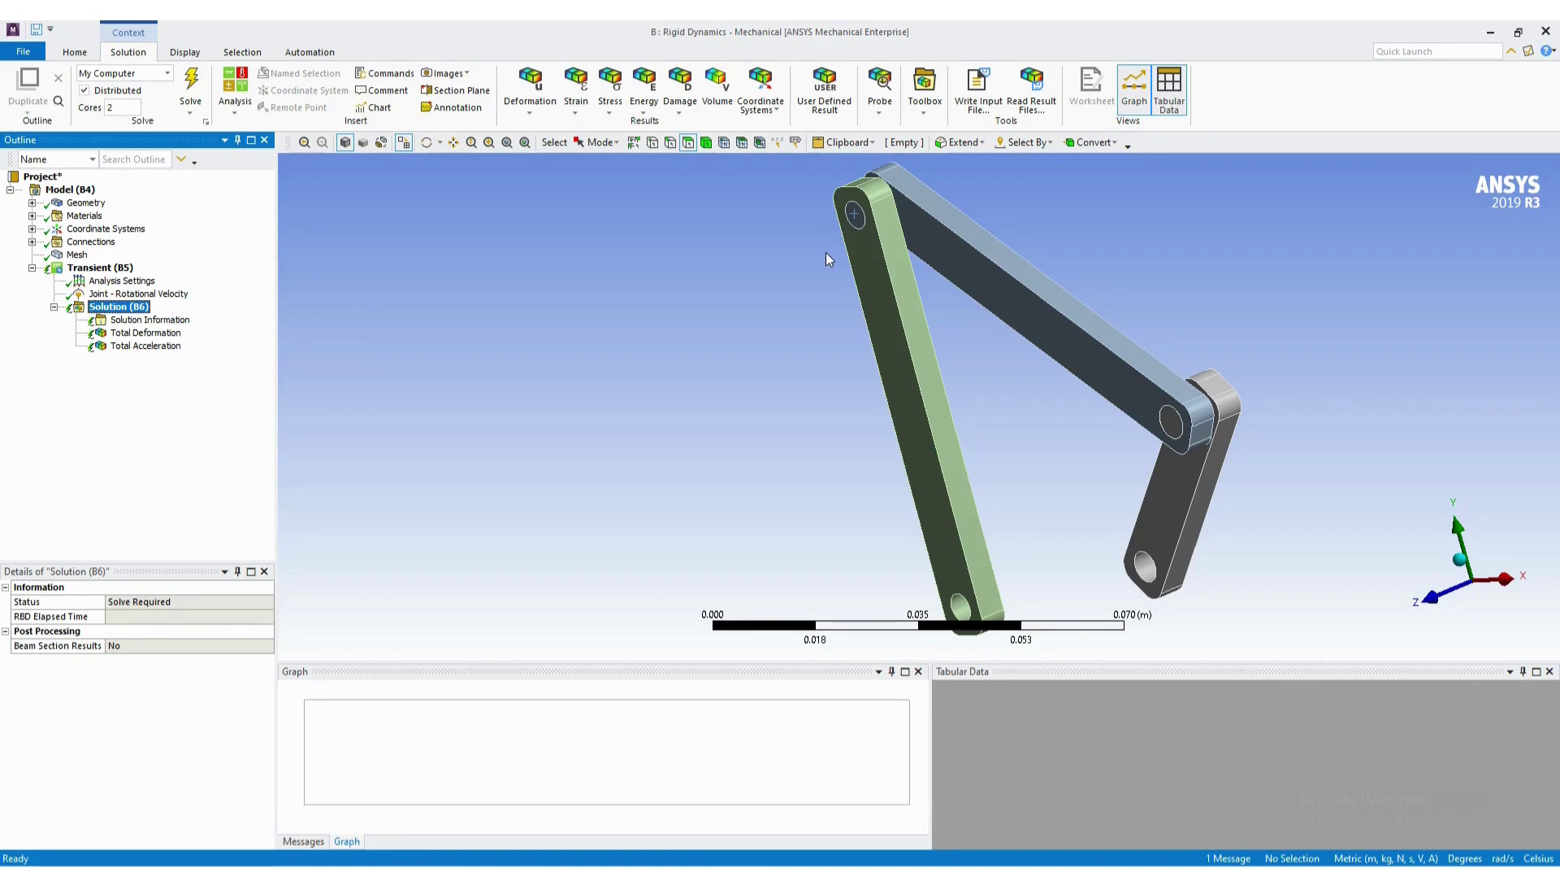
pyautogui.press('F5')
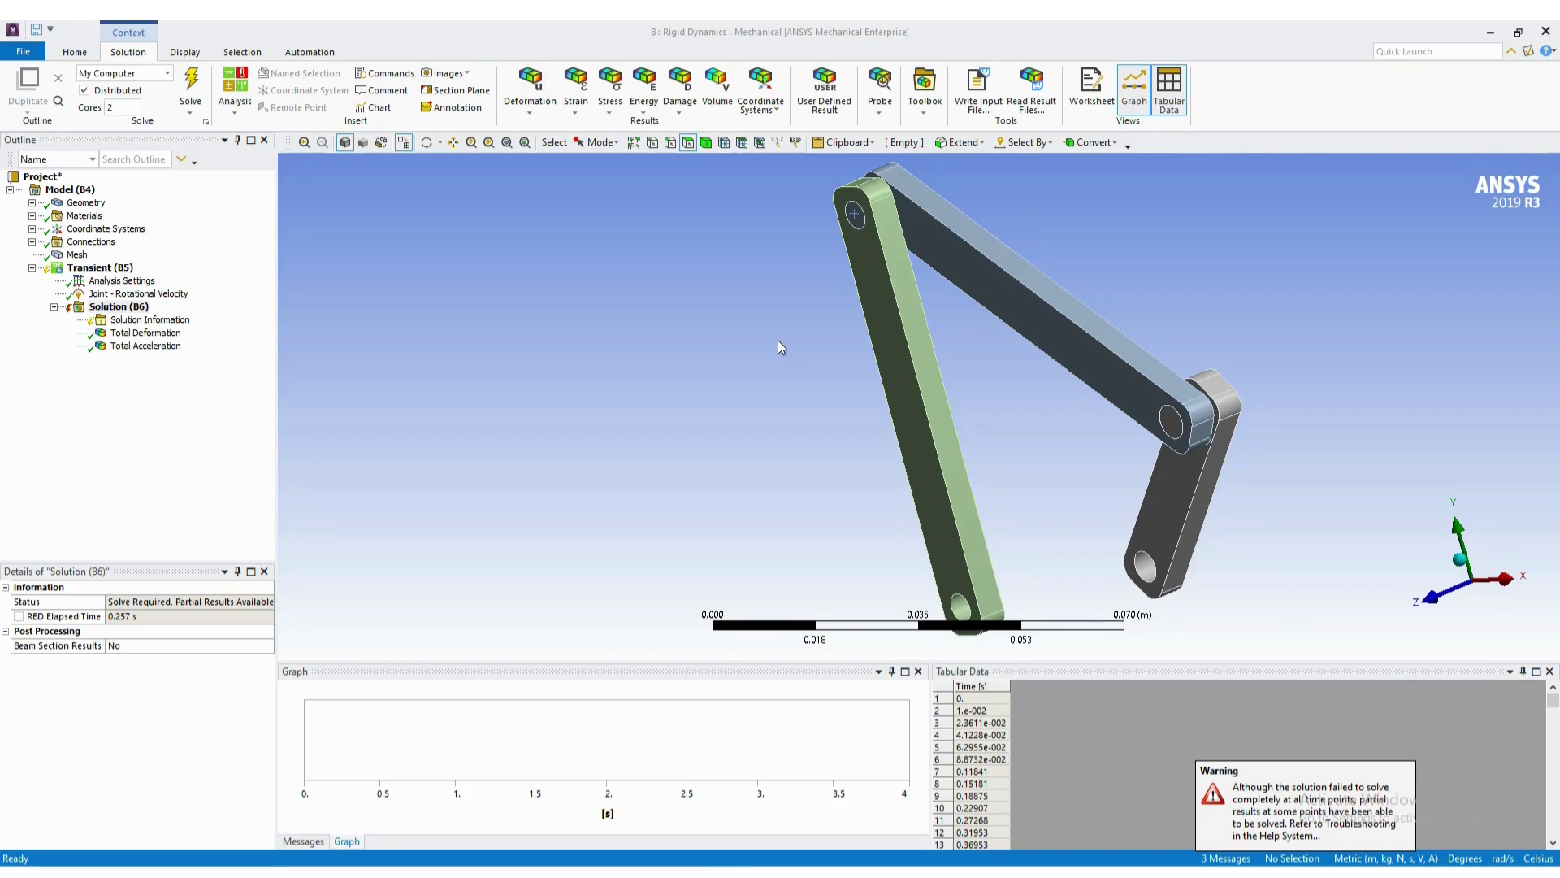
pyautogui.click(1338, 769)
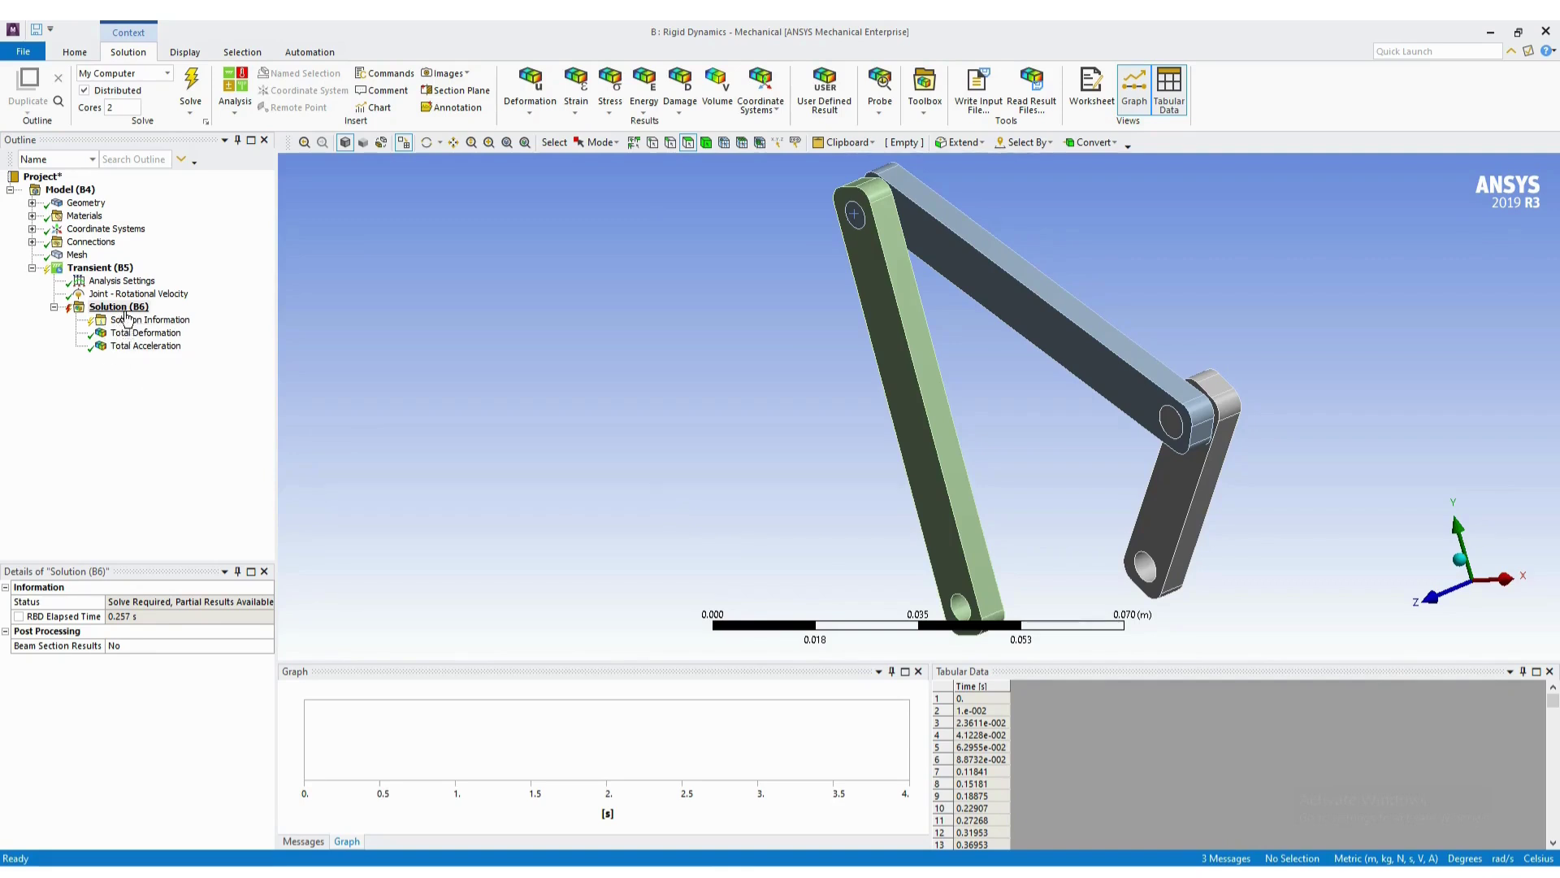
# Play the Total Deformation animation with the whole mechanism fitted in view.
pyautogui.click(143, 334)
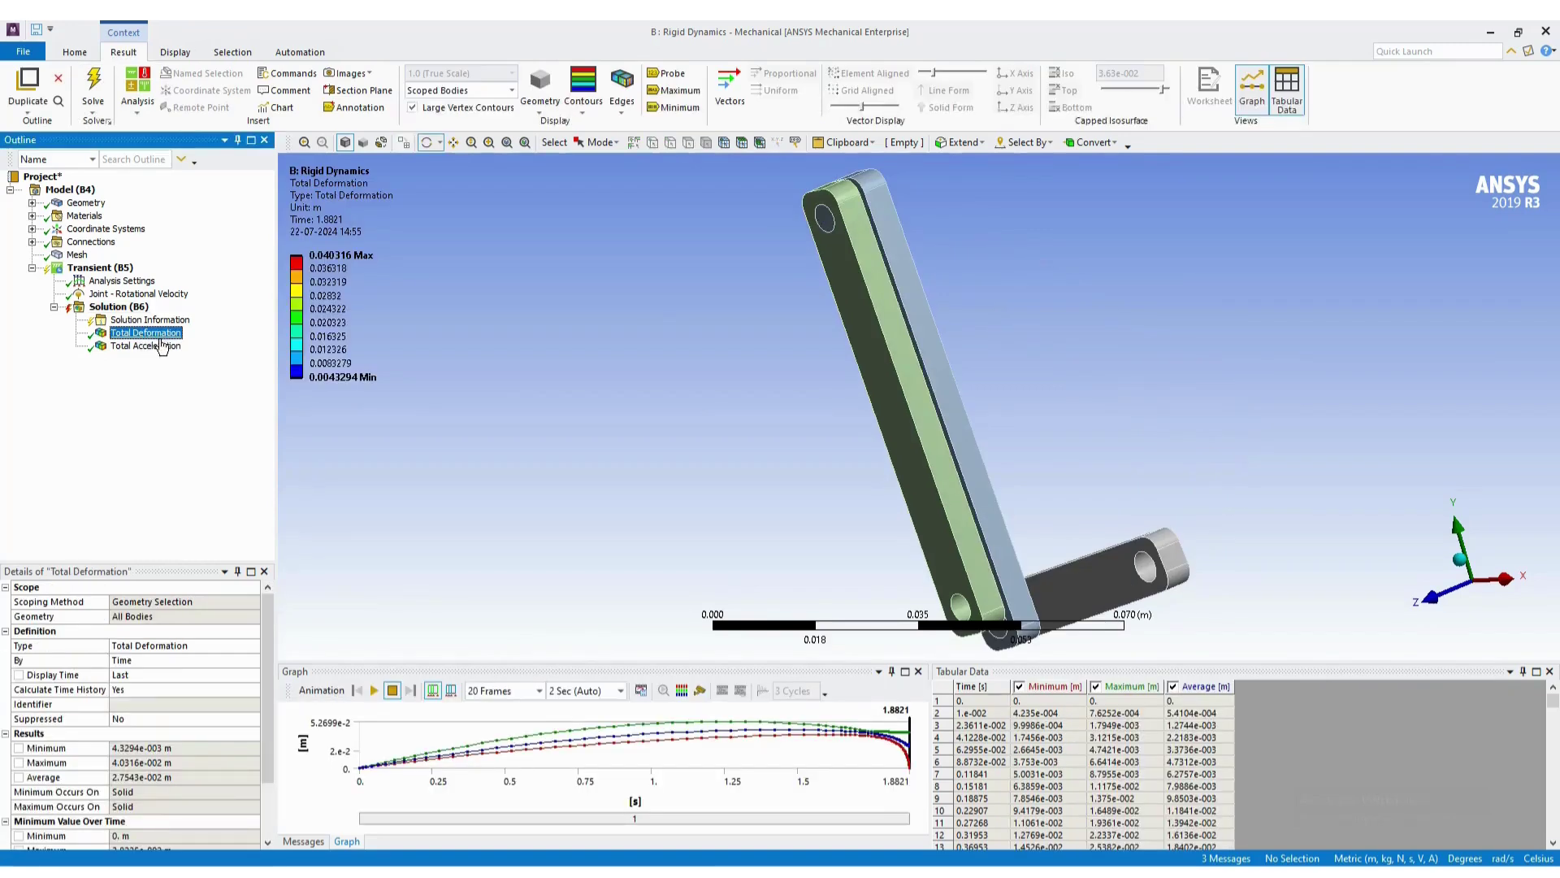
pyautogui.click(374, 691)
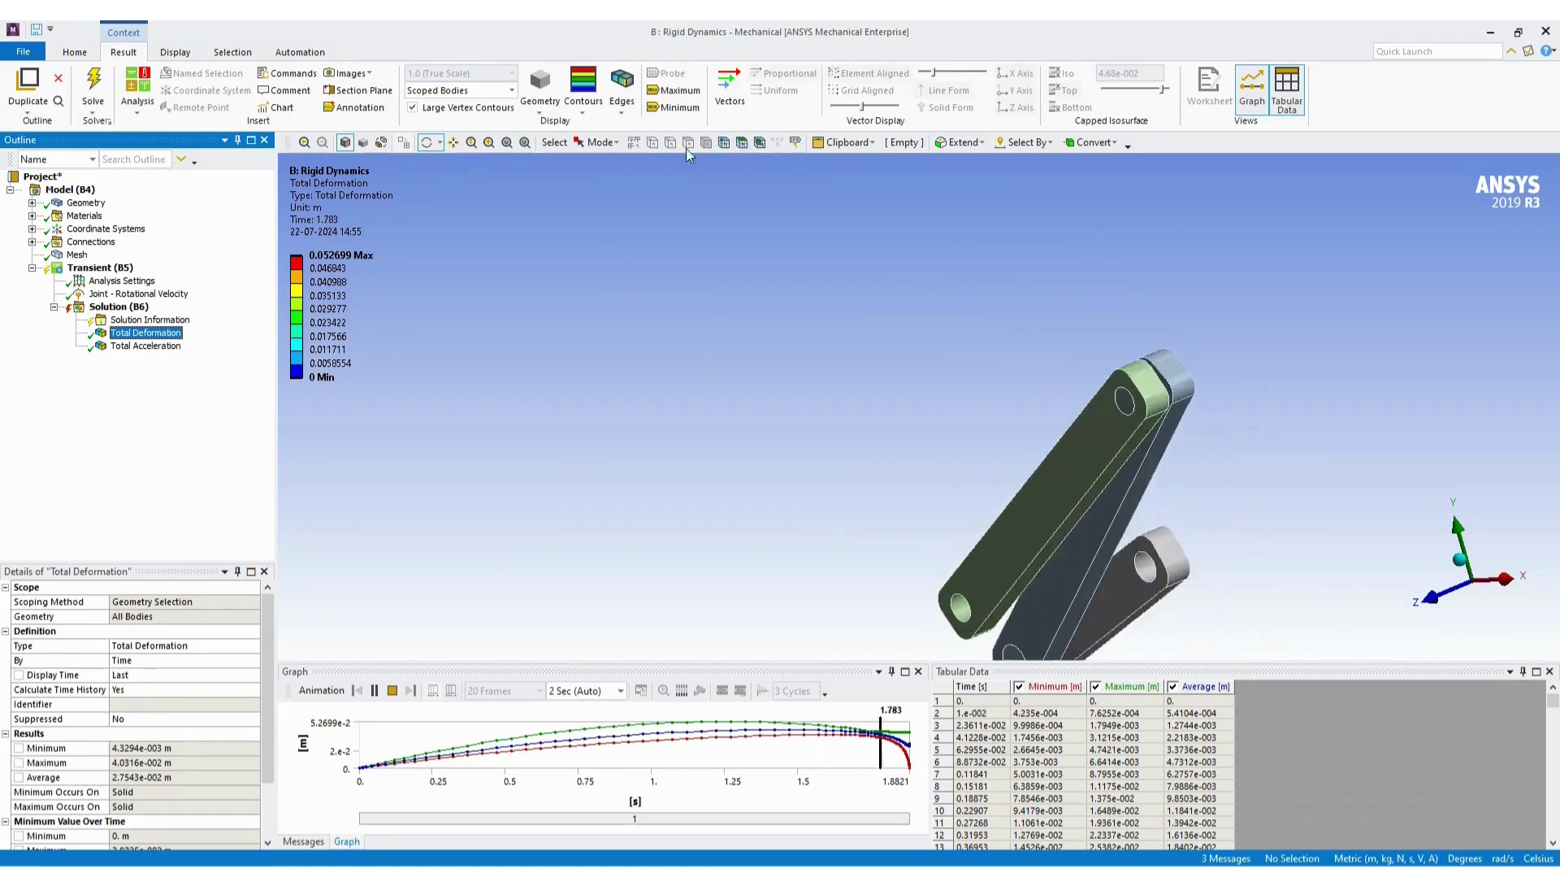
pyautogui.click(508, 147)
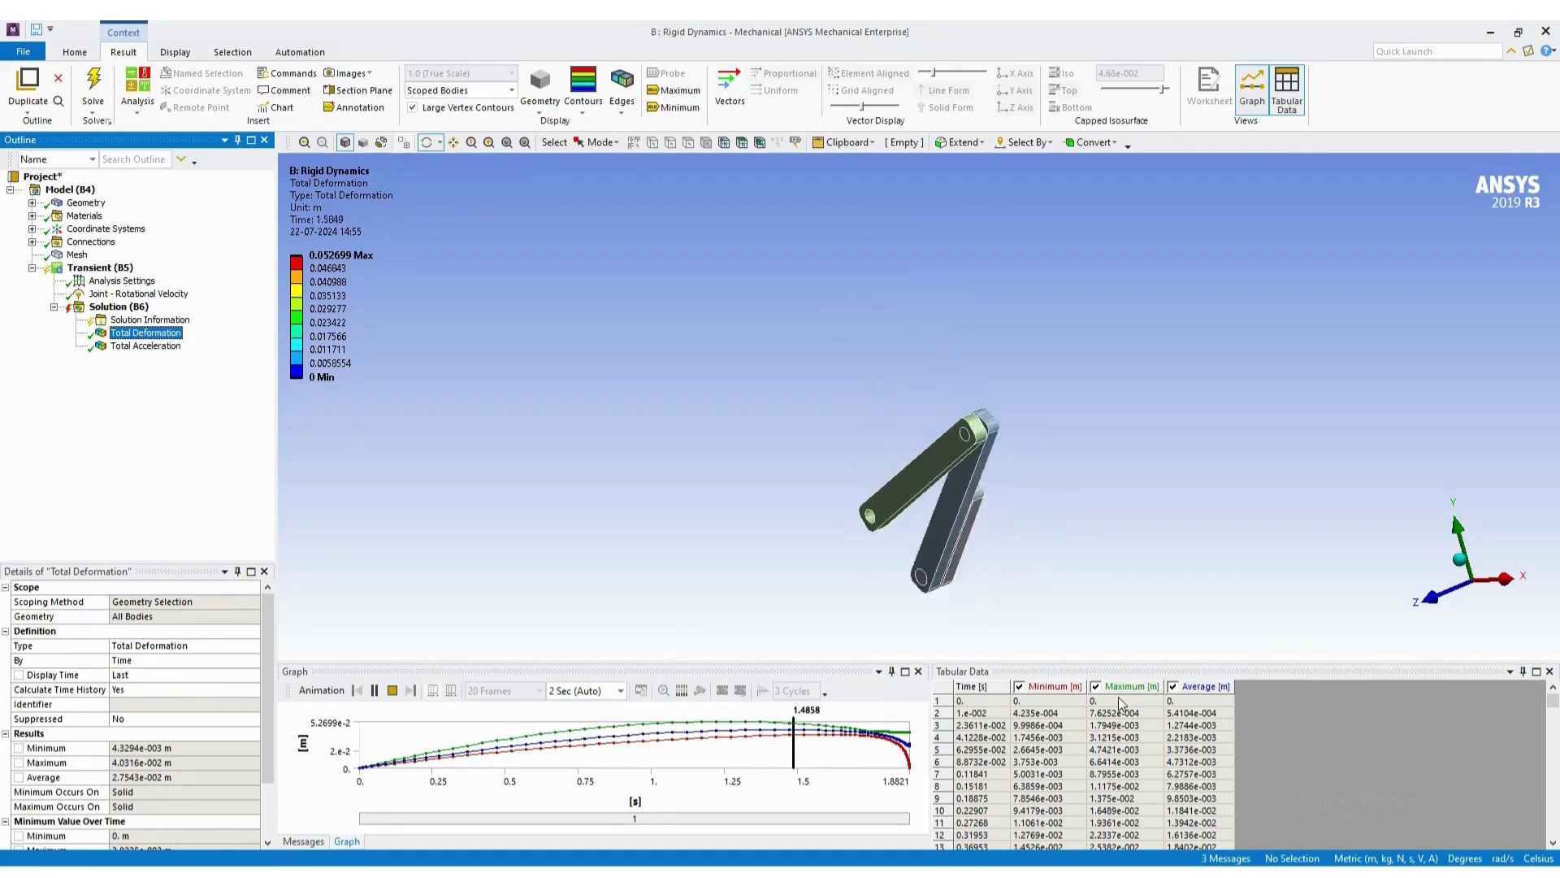
# Play the Total Acceleration animation of the mechanism and stop it.
pyautogui.click(154, 348)
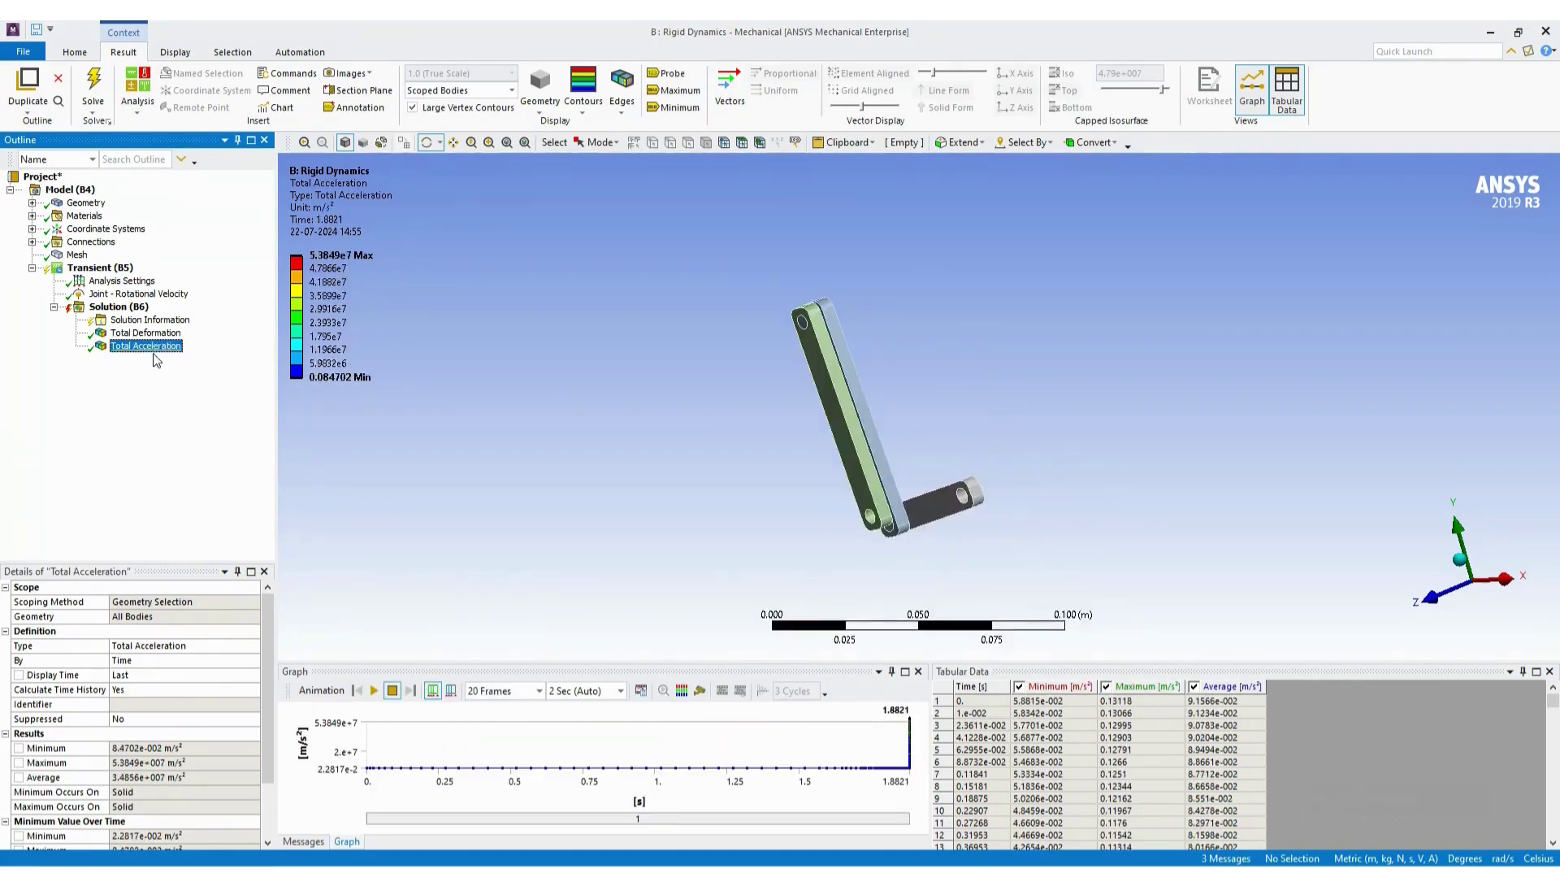
pyautogui.click(374, 691)
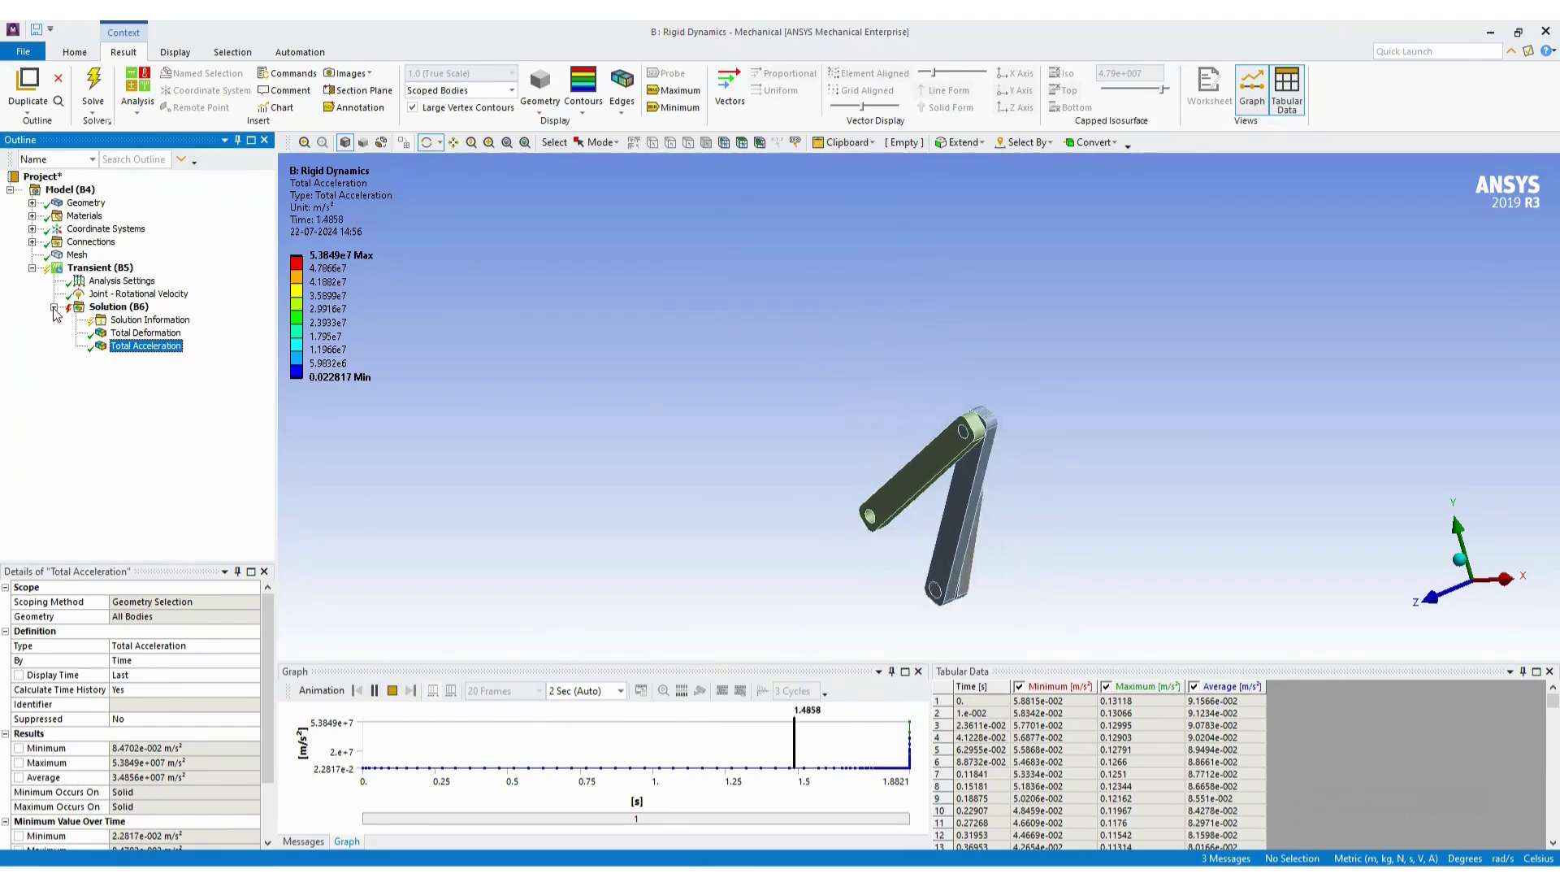
pyautogui.click(392, 690)
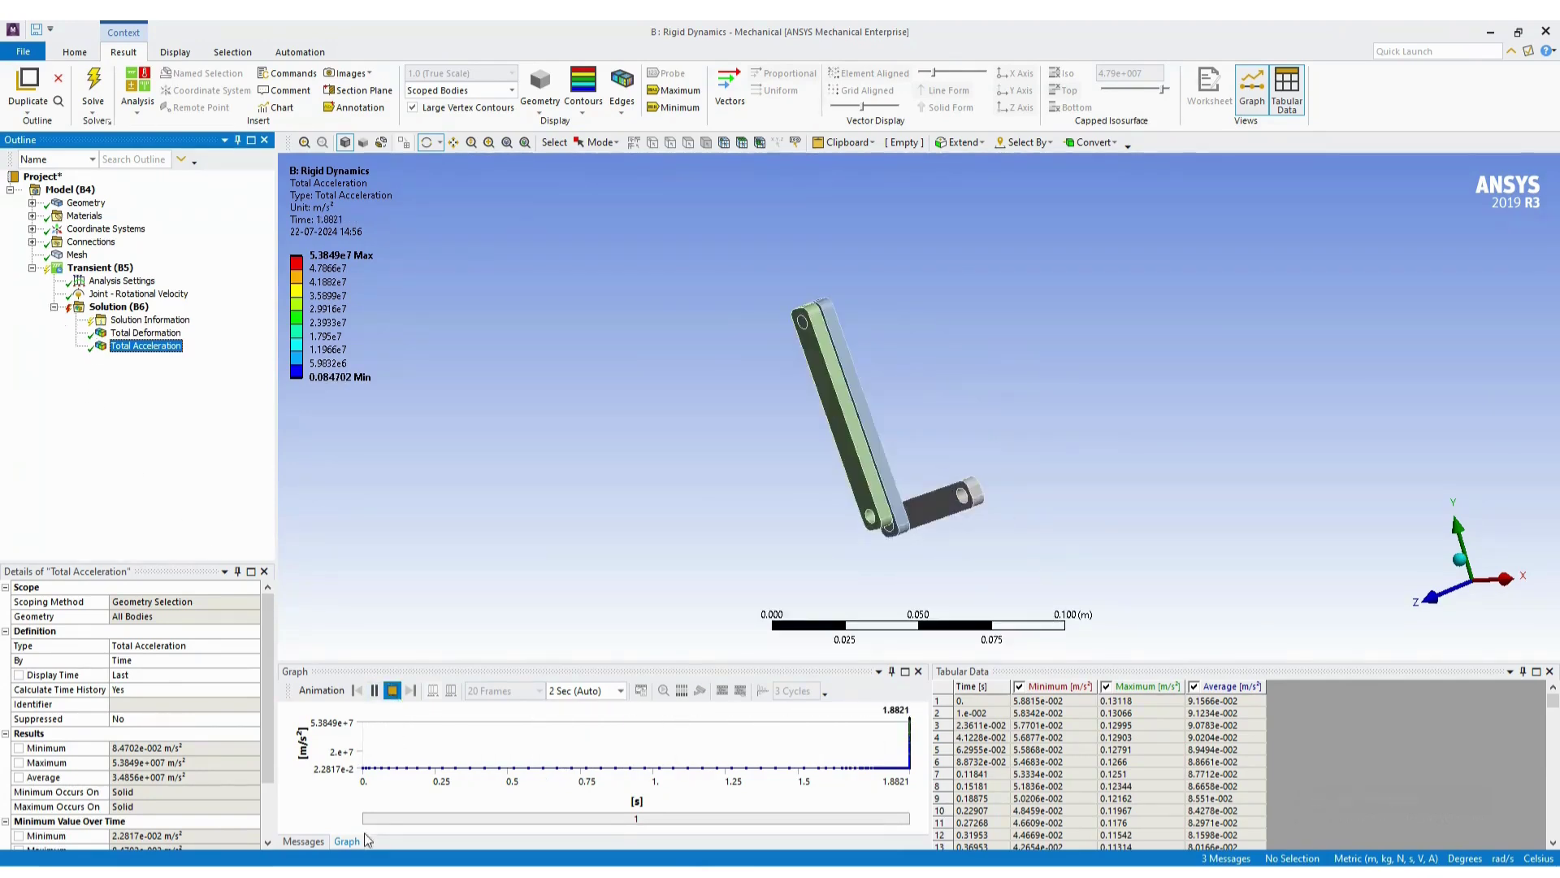
# Read the full text of the first solver warning and examine the solver output in Solution Information.
pyautogui.click(303, 841)
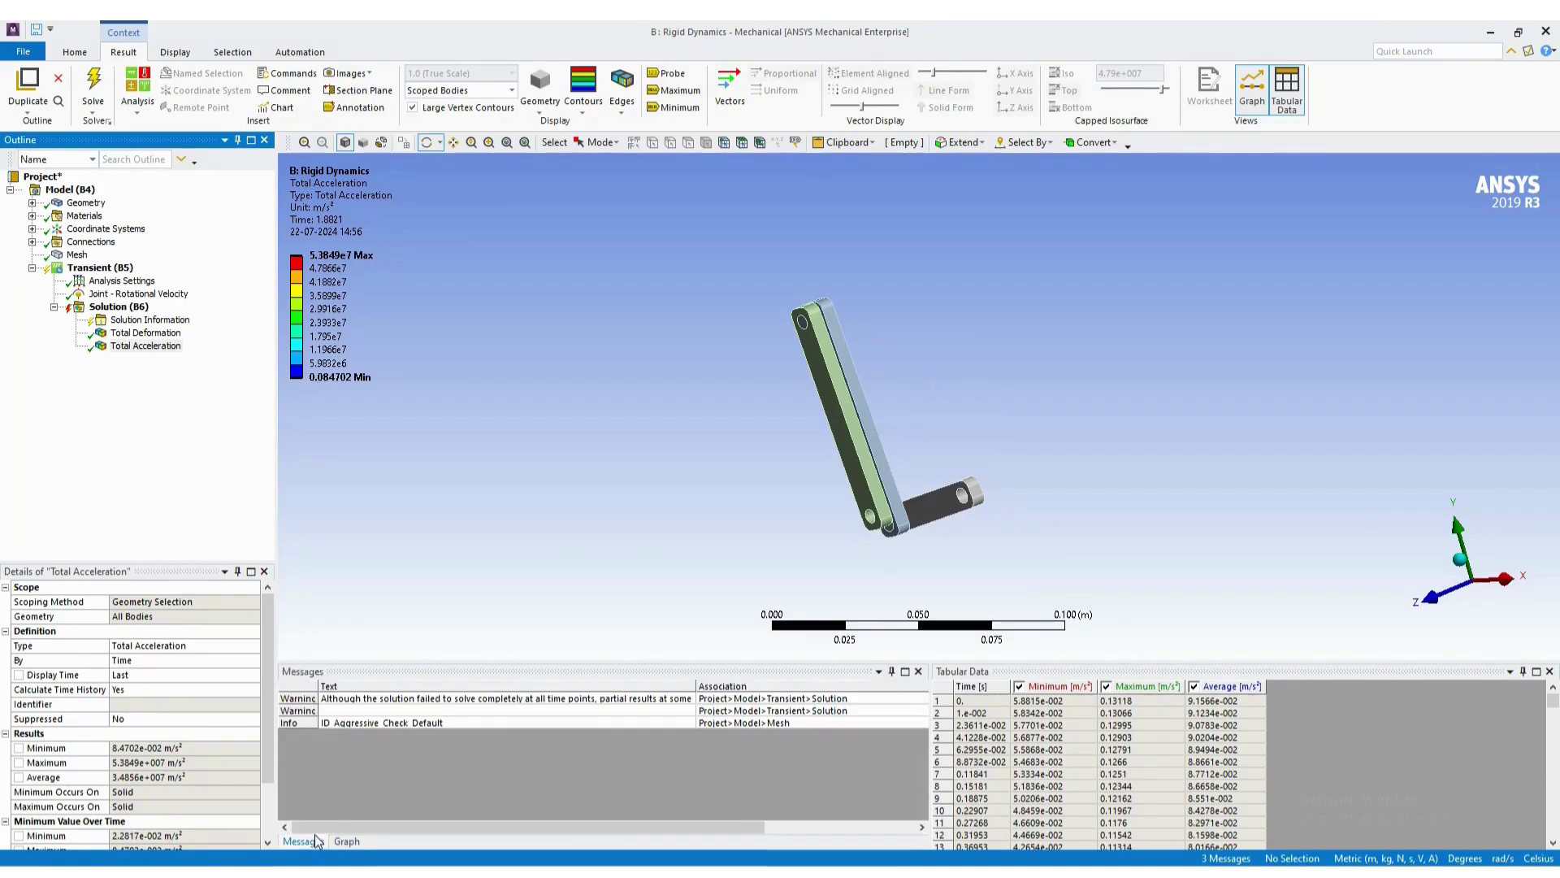
pyautogui.doubleClick(366, 700)
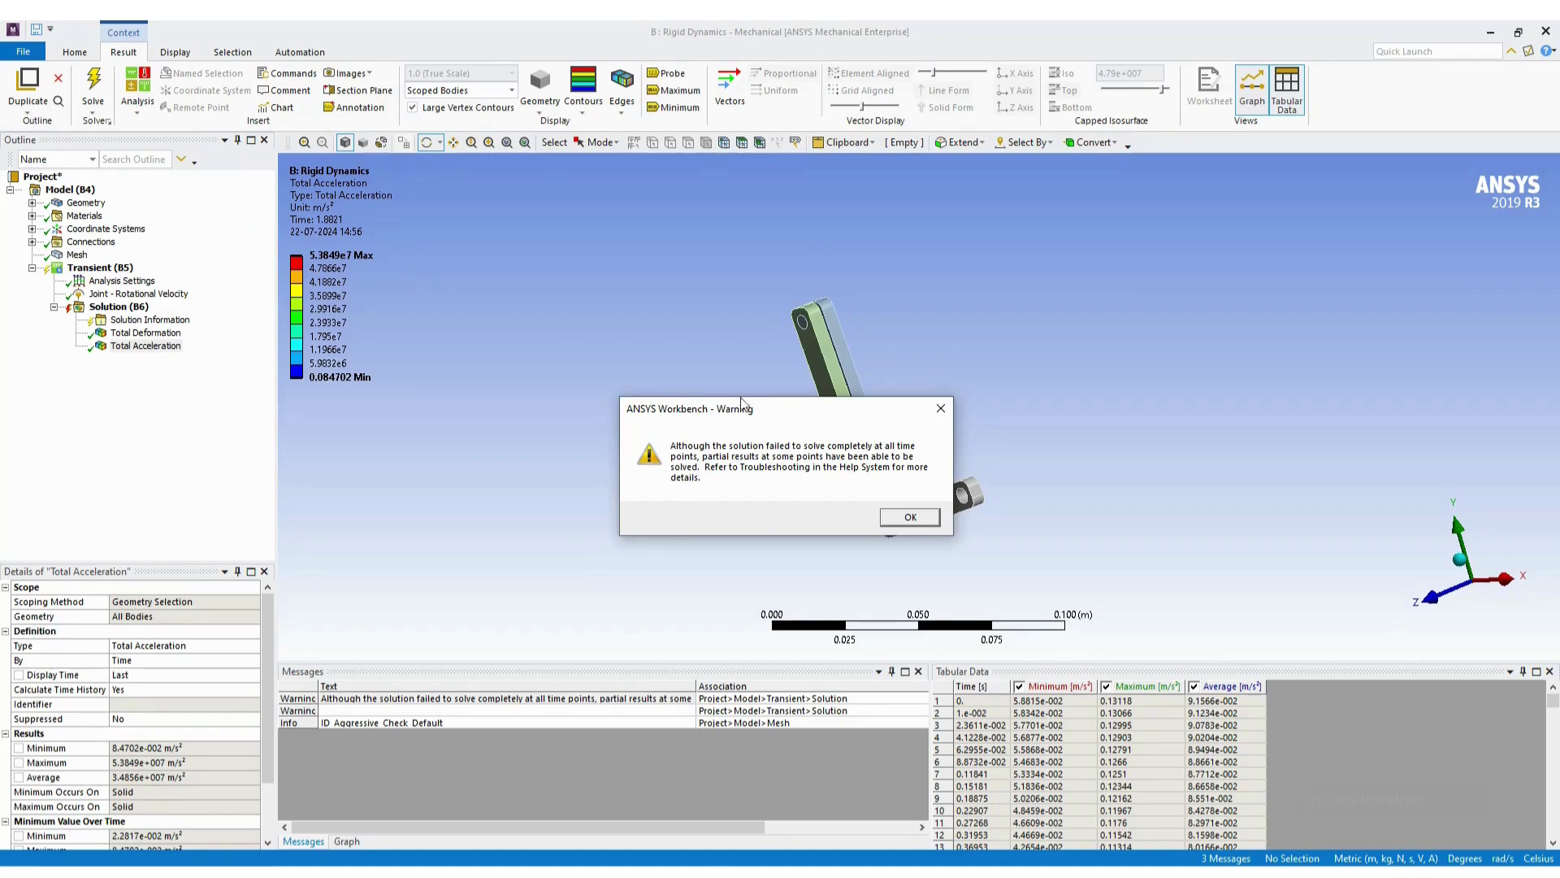
pyautogui.click(915, 520)
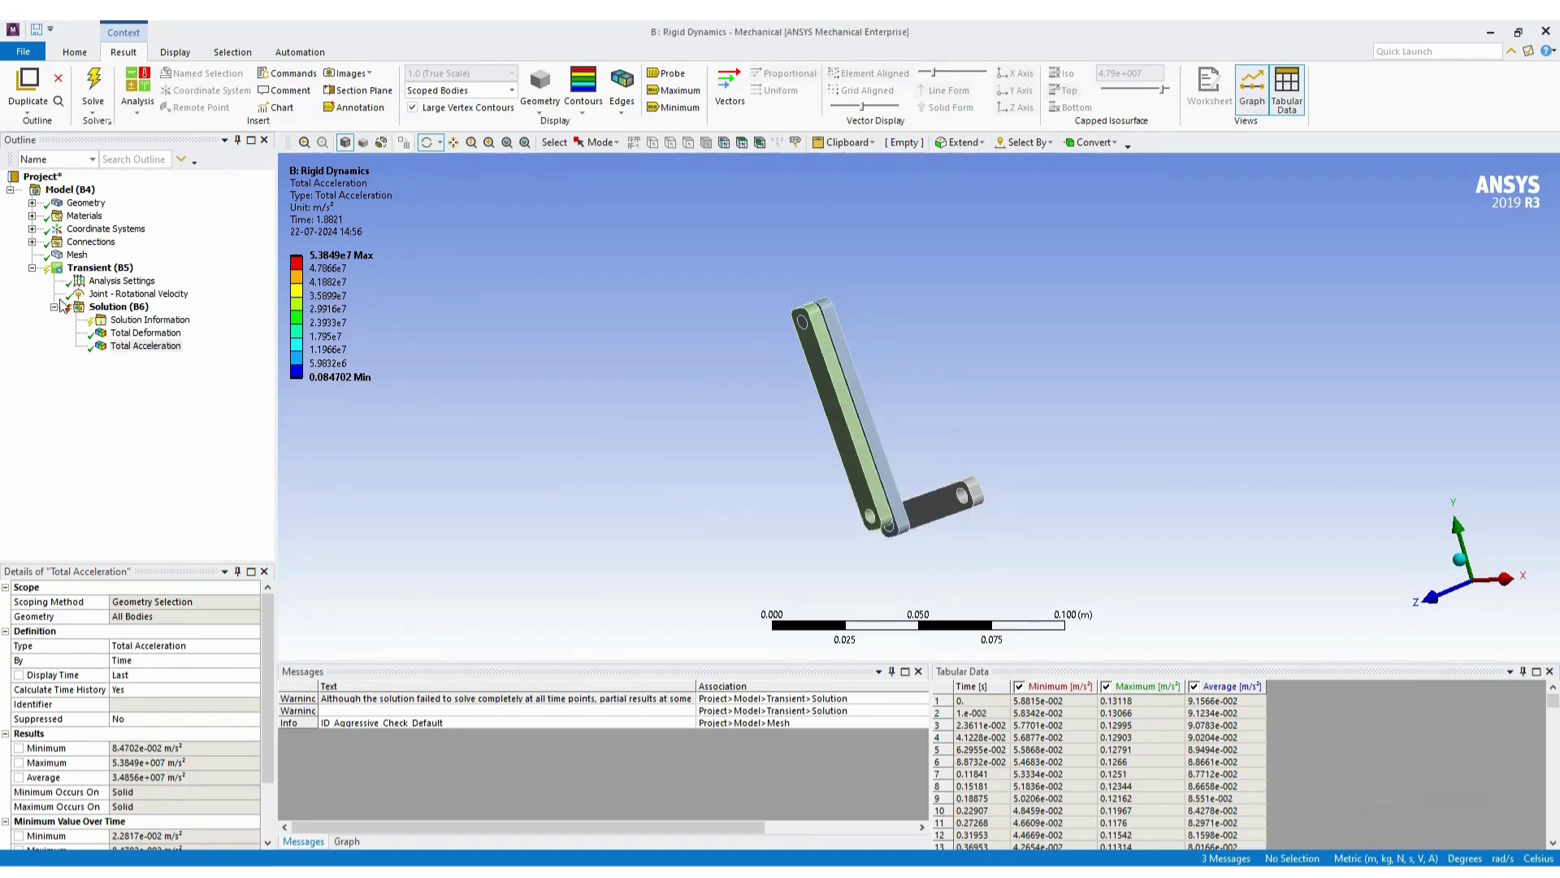
pyautogui.click(122, 321)
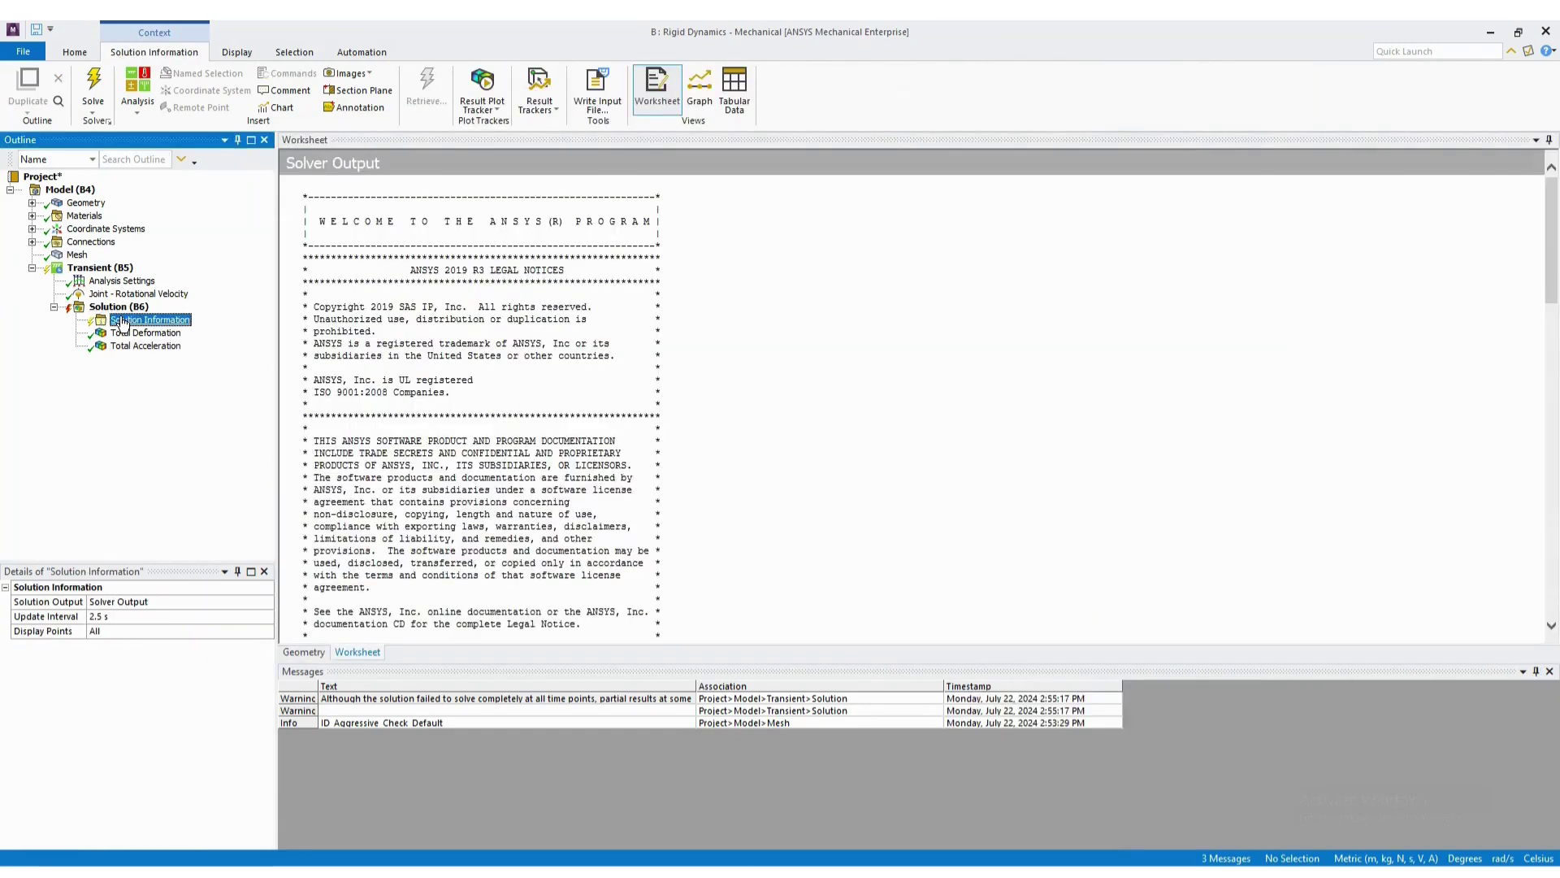
# Add a Total Velocity result for all bodies to the Solution and reselect the Solution branch.
pyautogui.click(109, 308)
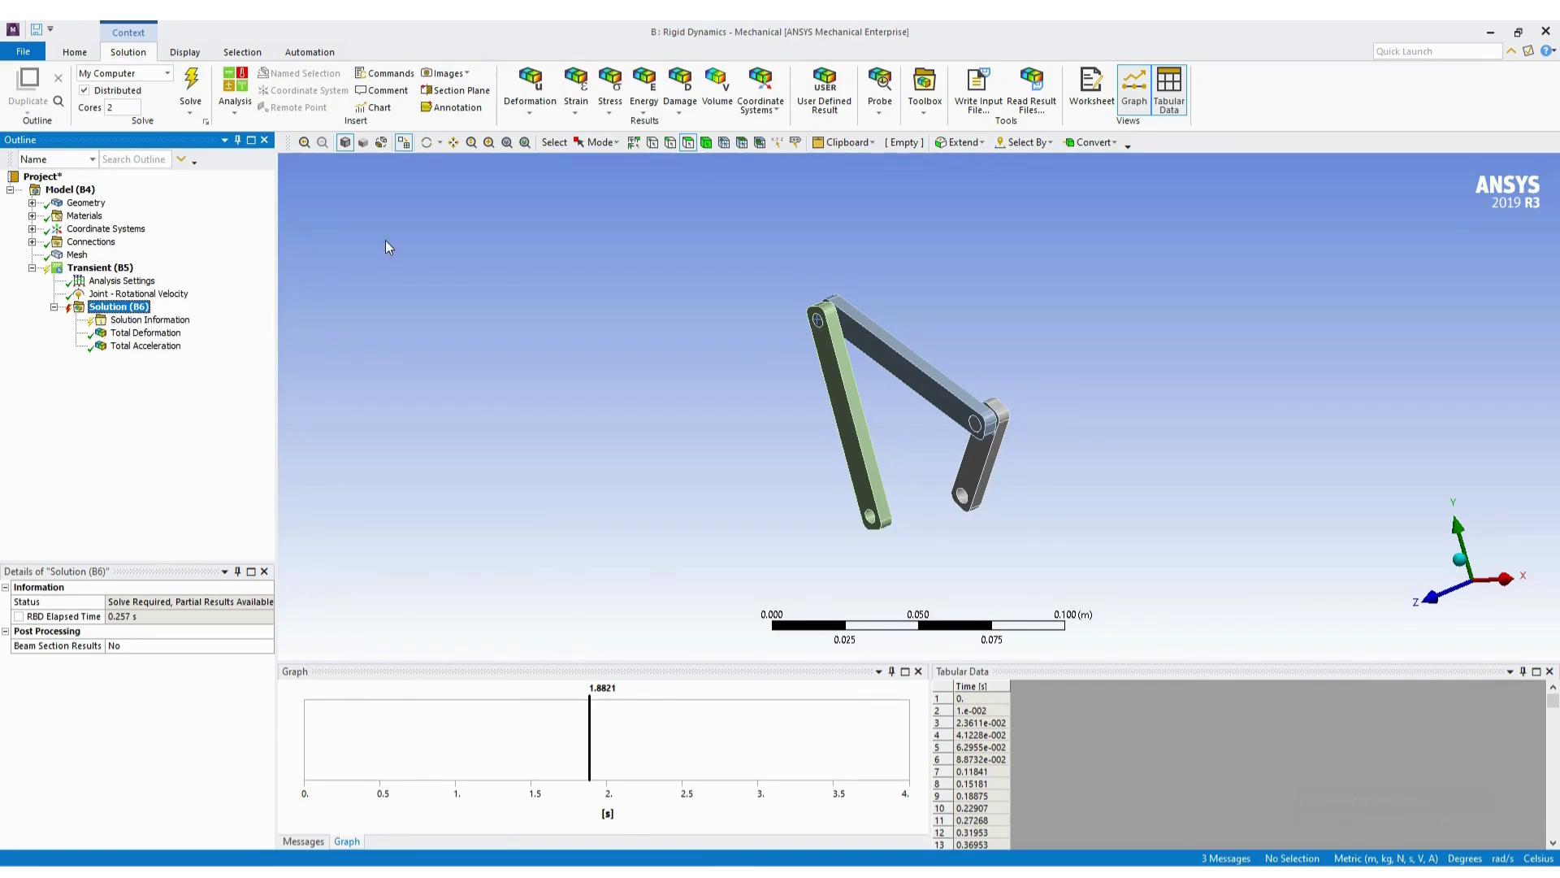
pyautogui.click(530, 90)
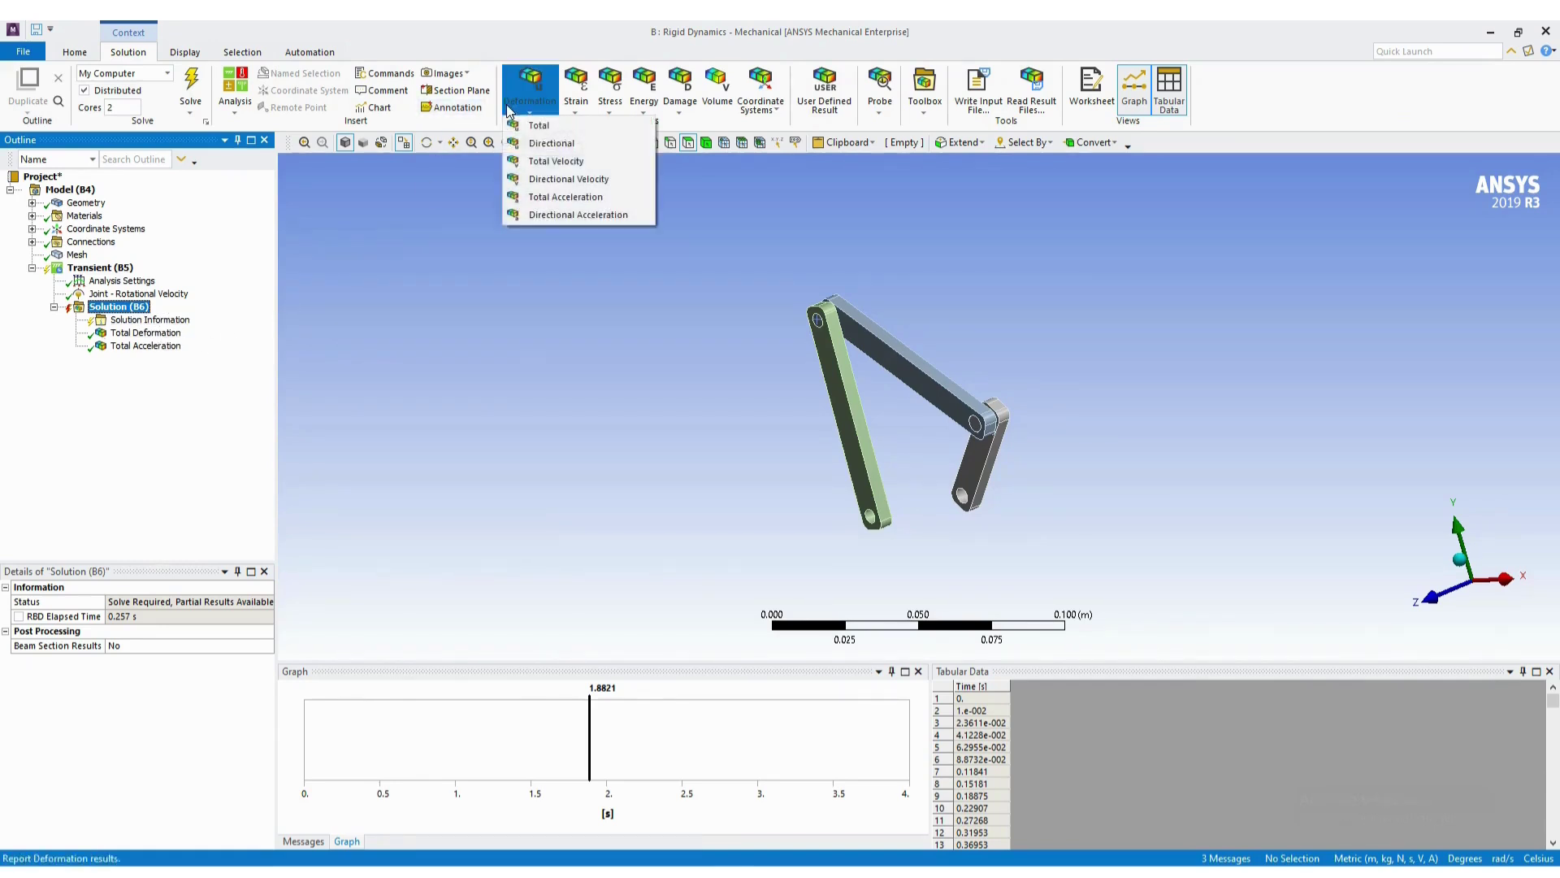
pyautogui.click(551, 163)
pyautogui.click(118, 306)
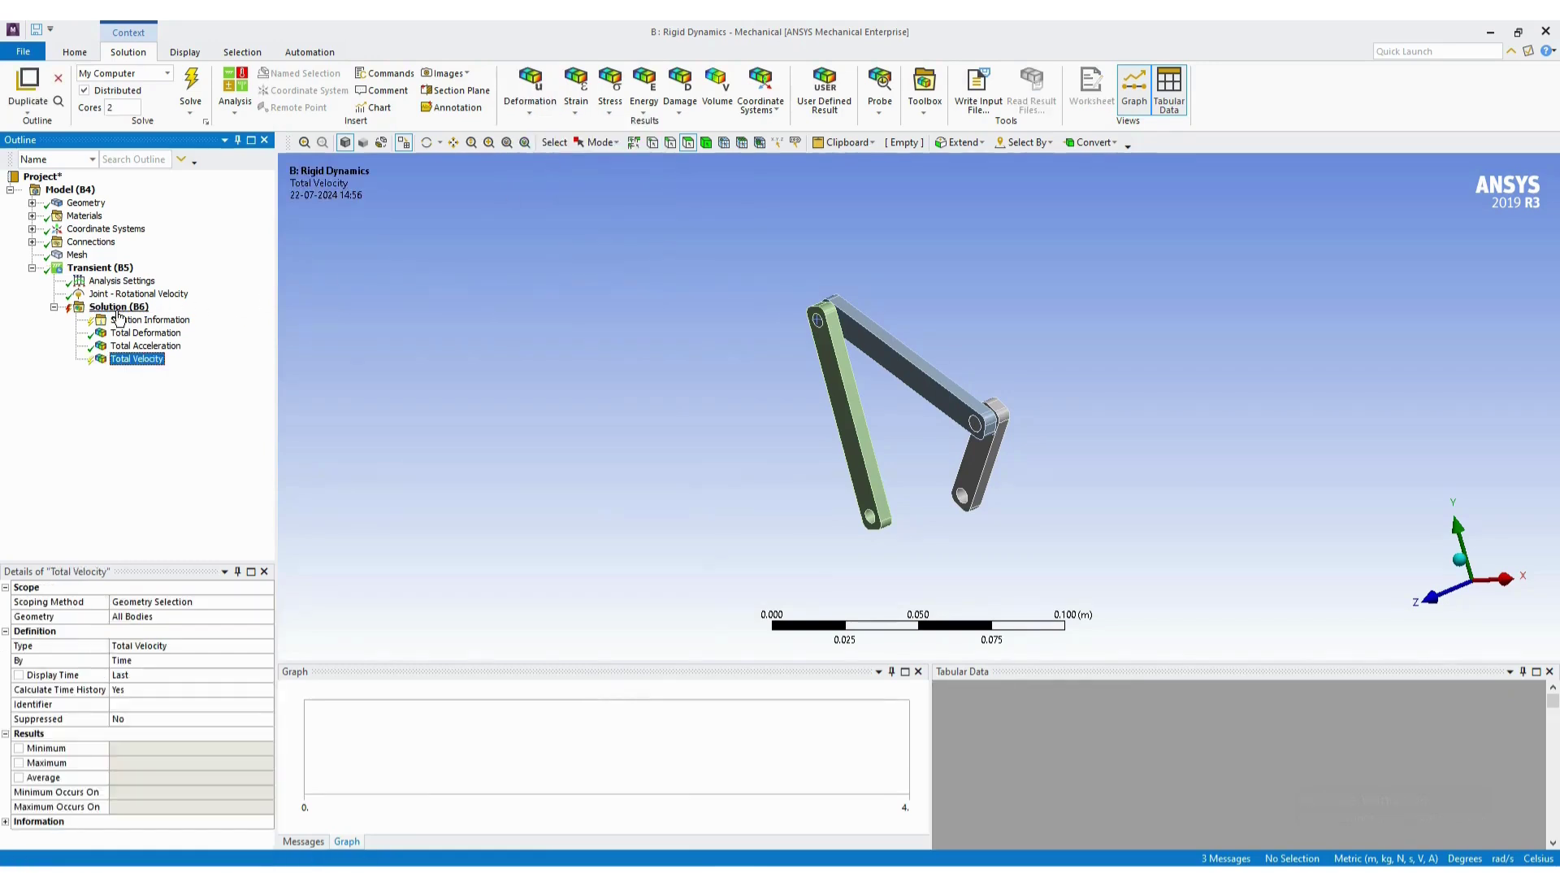
# Evaluate the Solution's results, display the Total Velocity result for all bodies, and reselect the Solution branch.
pyautogui.rightClick(120, 308)
pyautogui.click(174, 363)
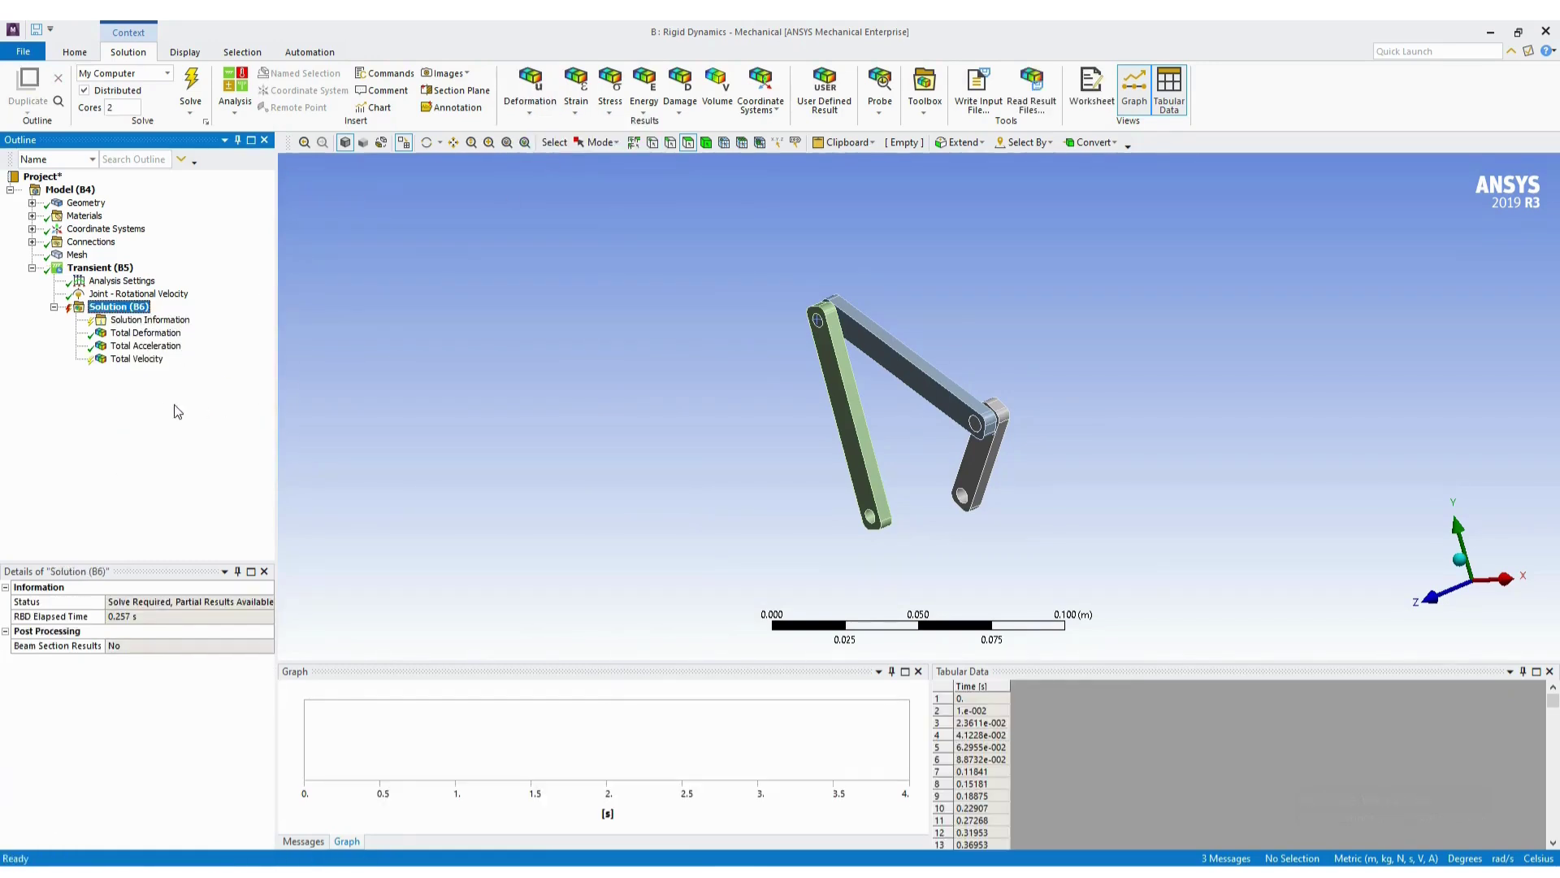
pyautogui.click(143, 360)
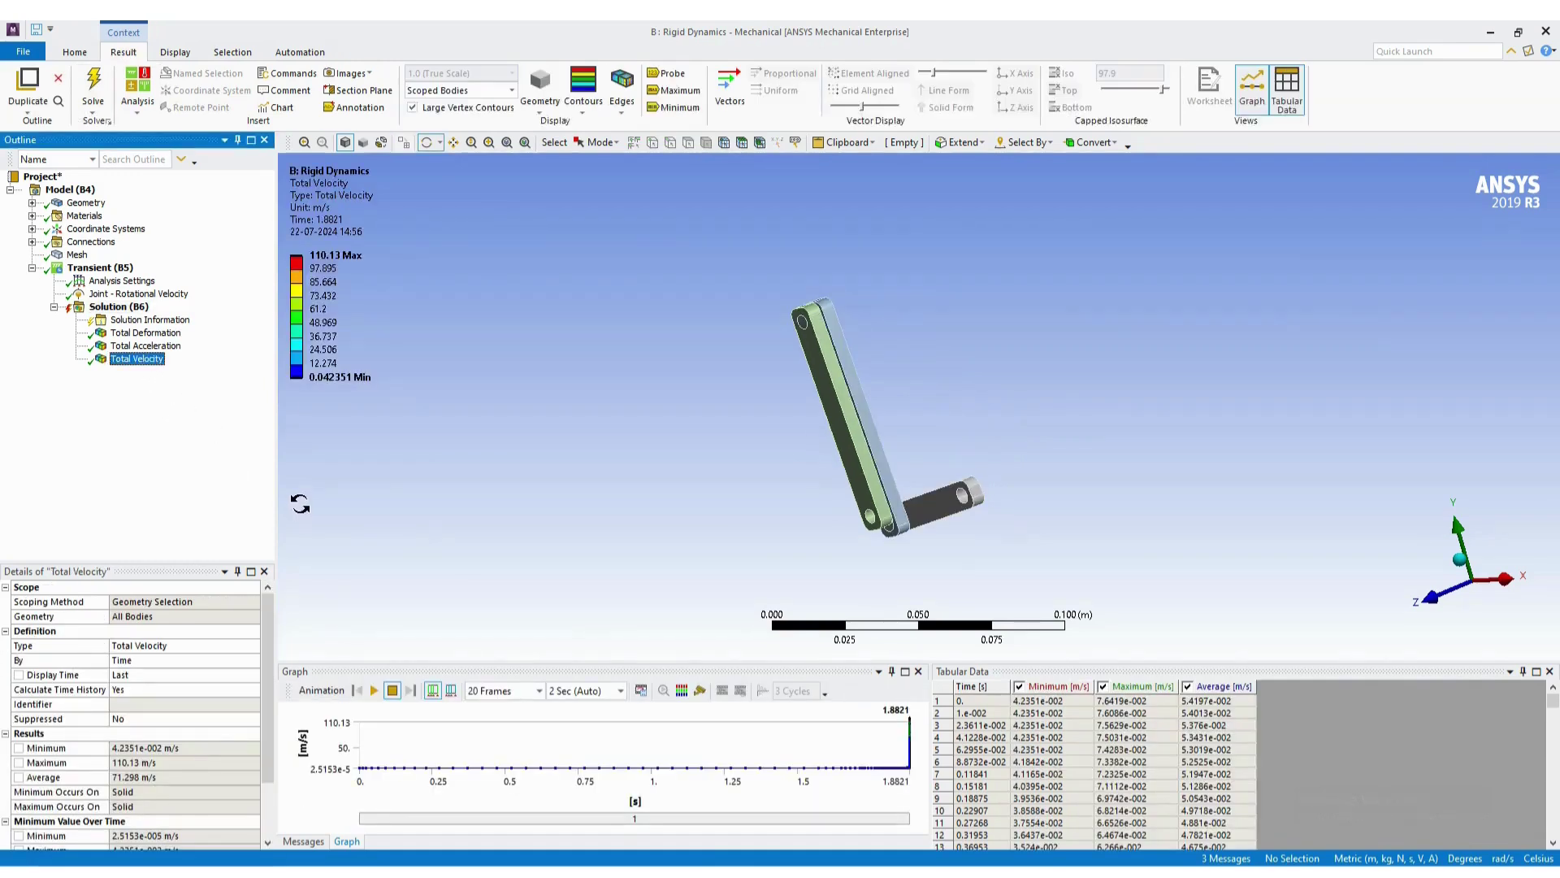
pyautogui.click(119, 306)
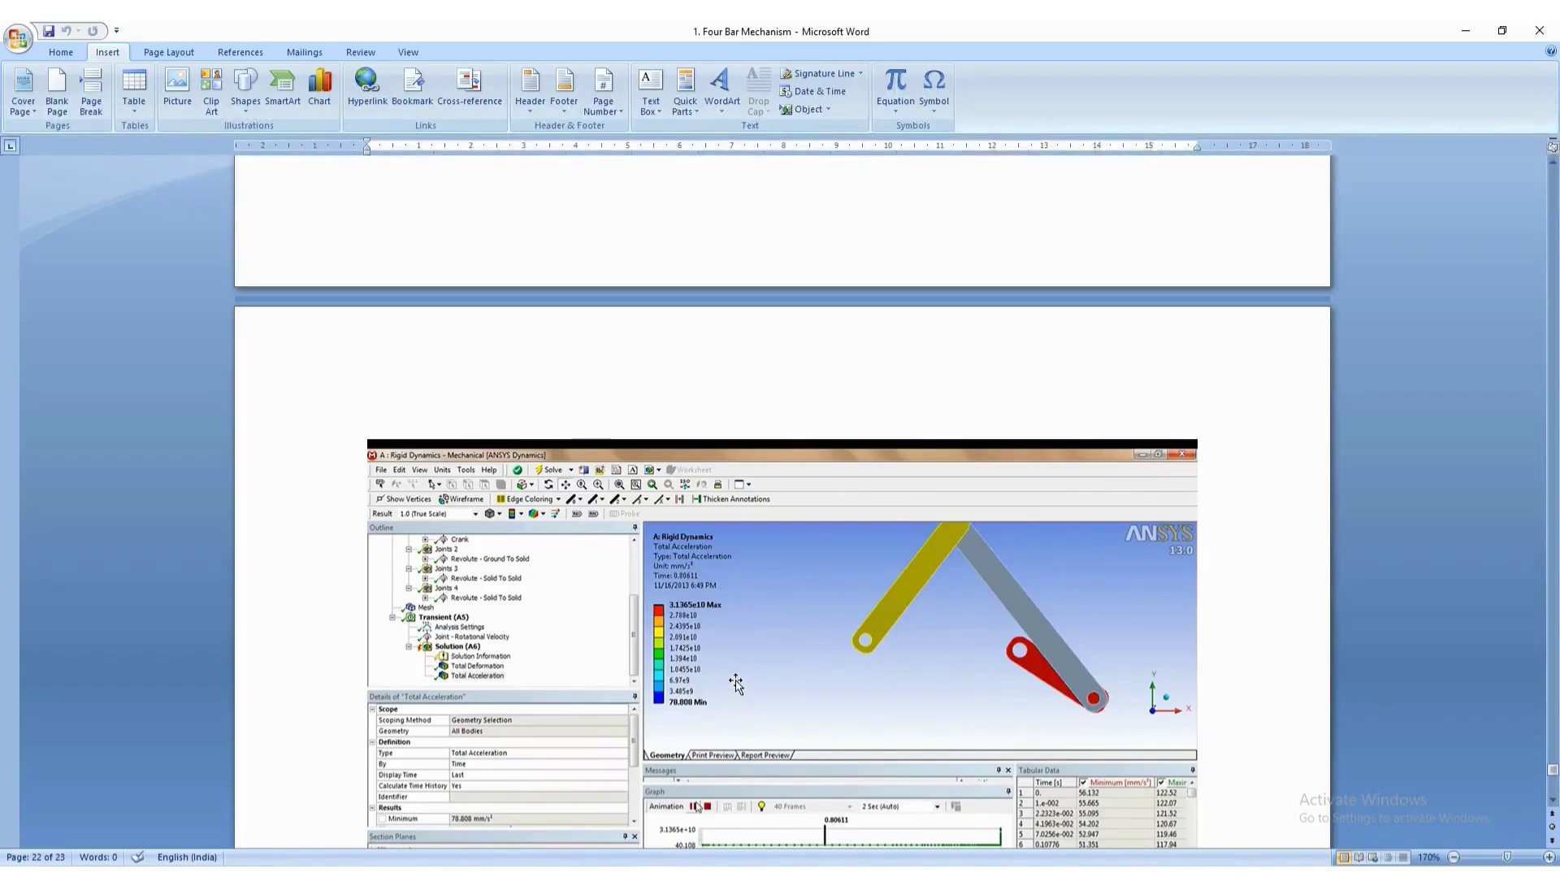
pyautogui.scroll(-2, 735, 683)
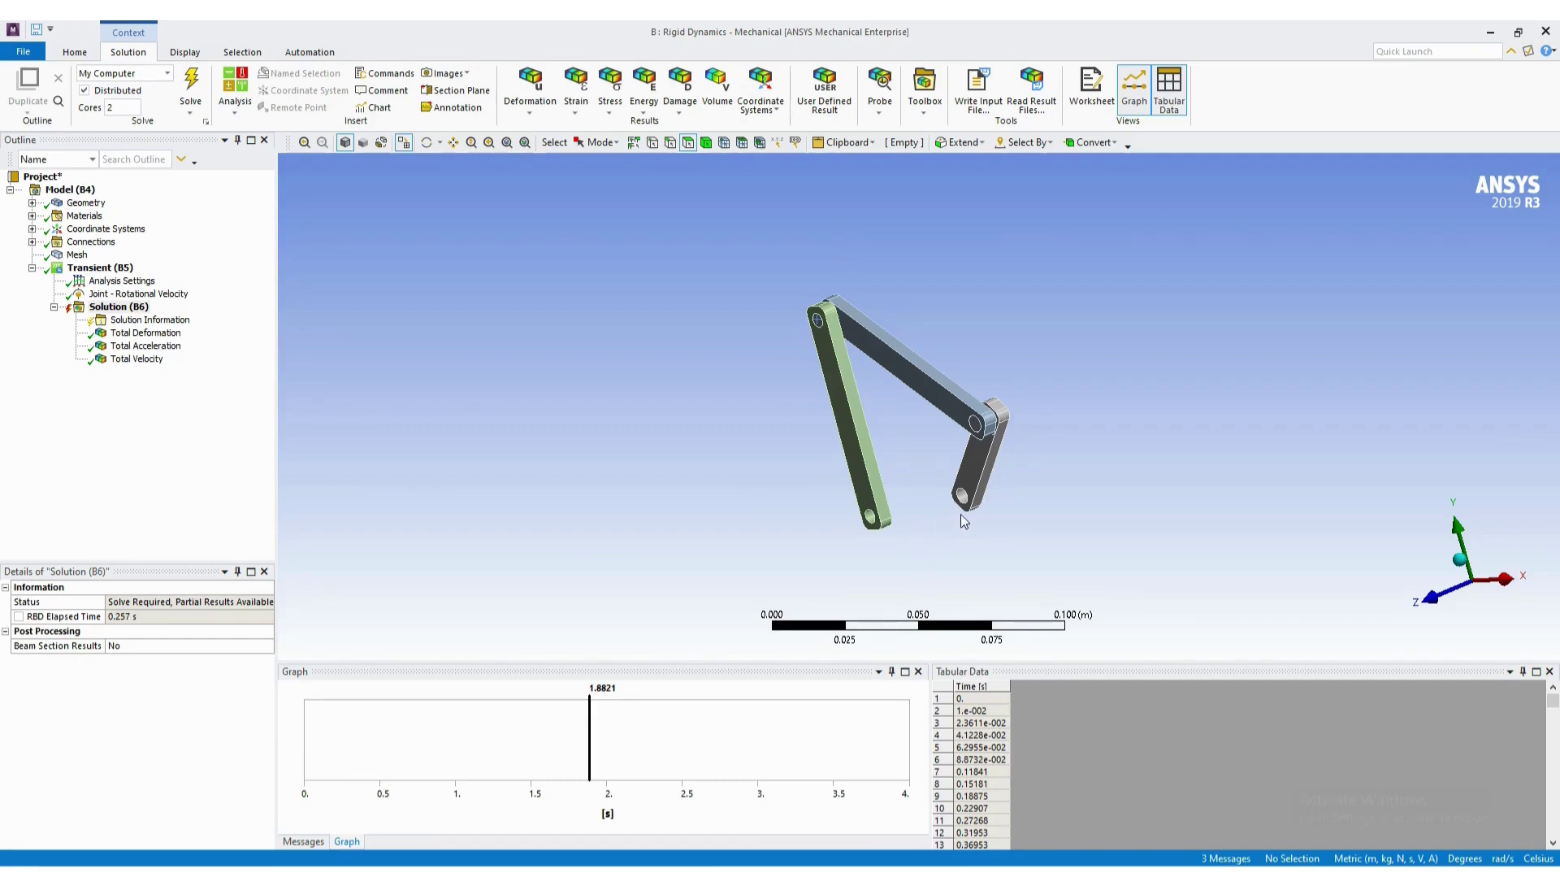
pyautogui.scroll(2, 1006, 520)
pyautogui.scroll(1, 1017, 519)
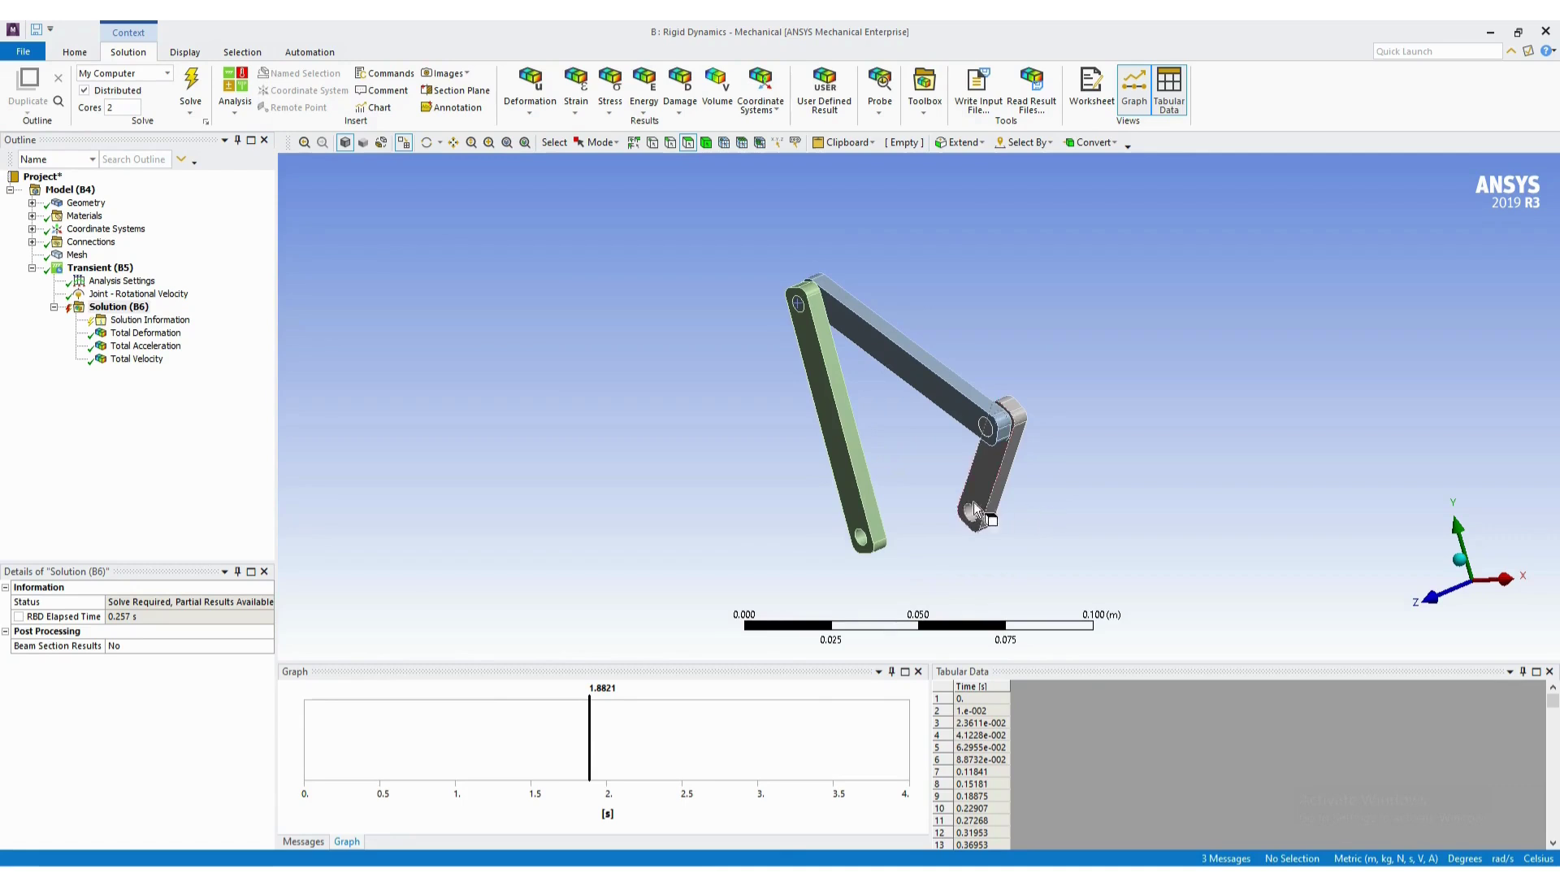
pyautogui.scroll(1, 850, 597)
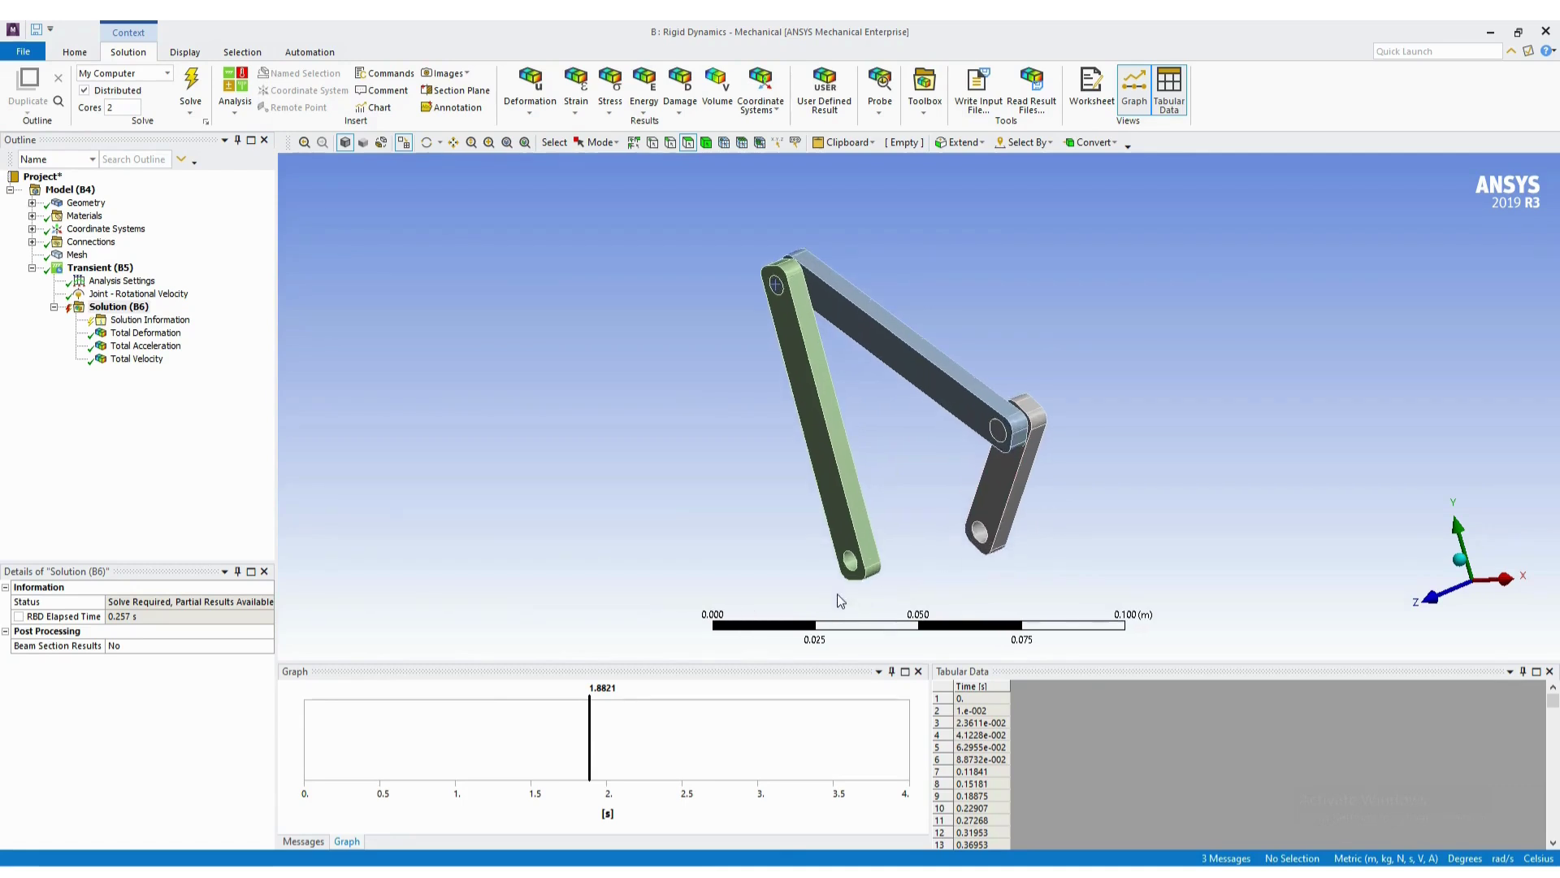